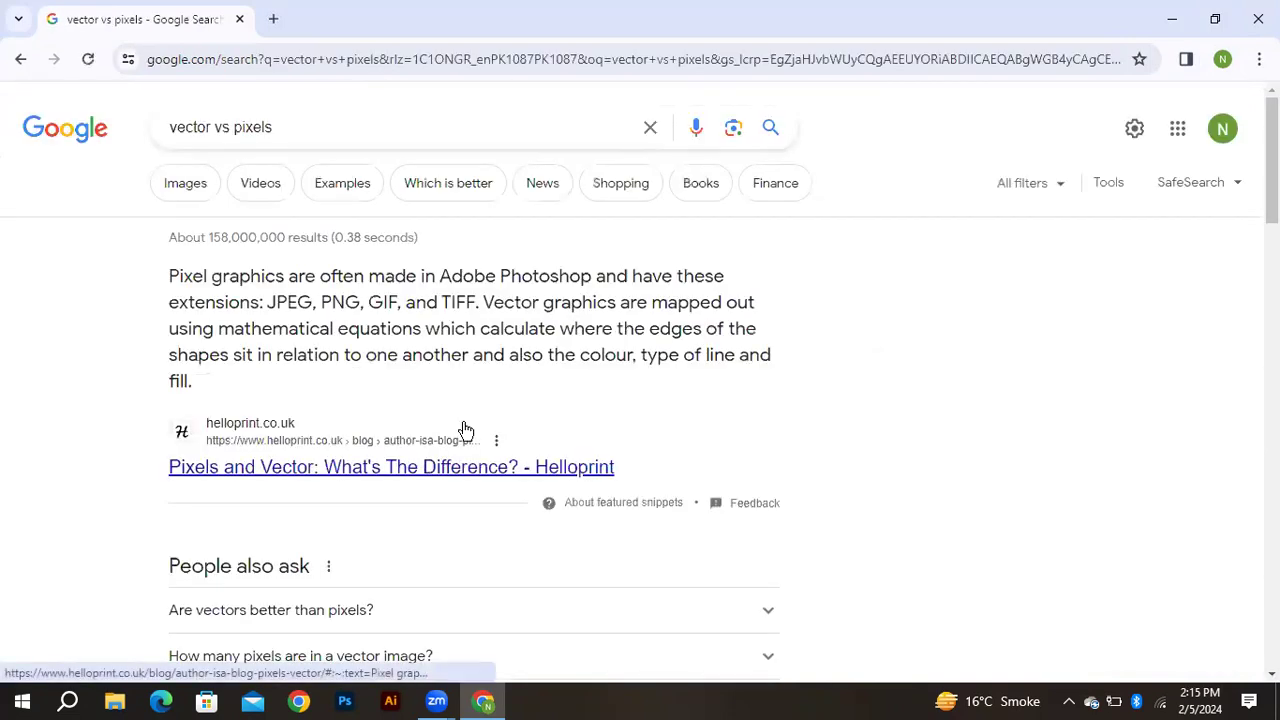
# Show the image results for "vector vs pixels" and preview the Raster vs Vector comparison picture
pyautogui.click(209, 184)
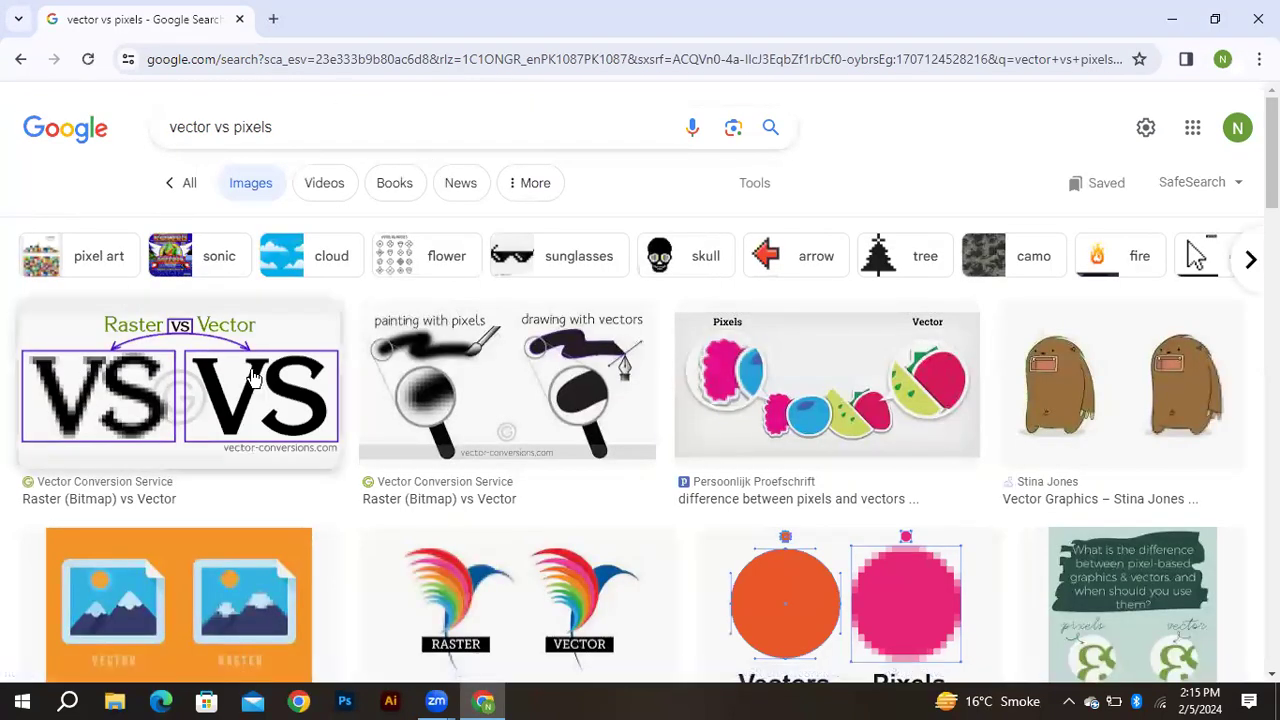
pyautogui.click(182, 378)
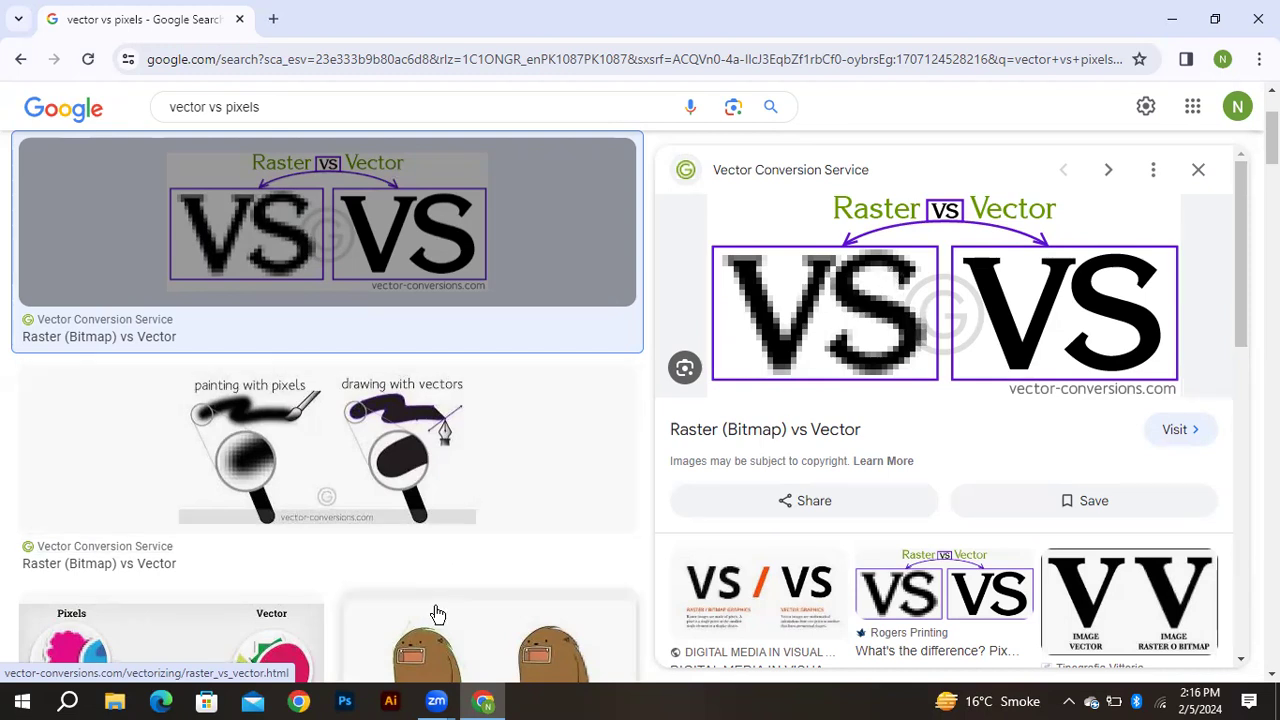
# Start Adobe Illustrator and open the Pinterest website in a new browser tab
pyautogui.click(403, 705)
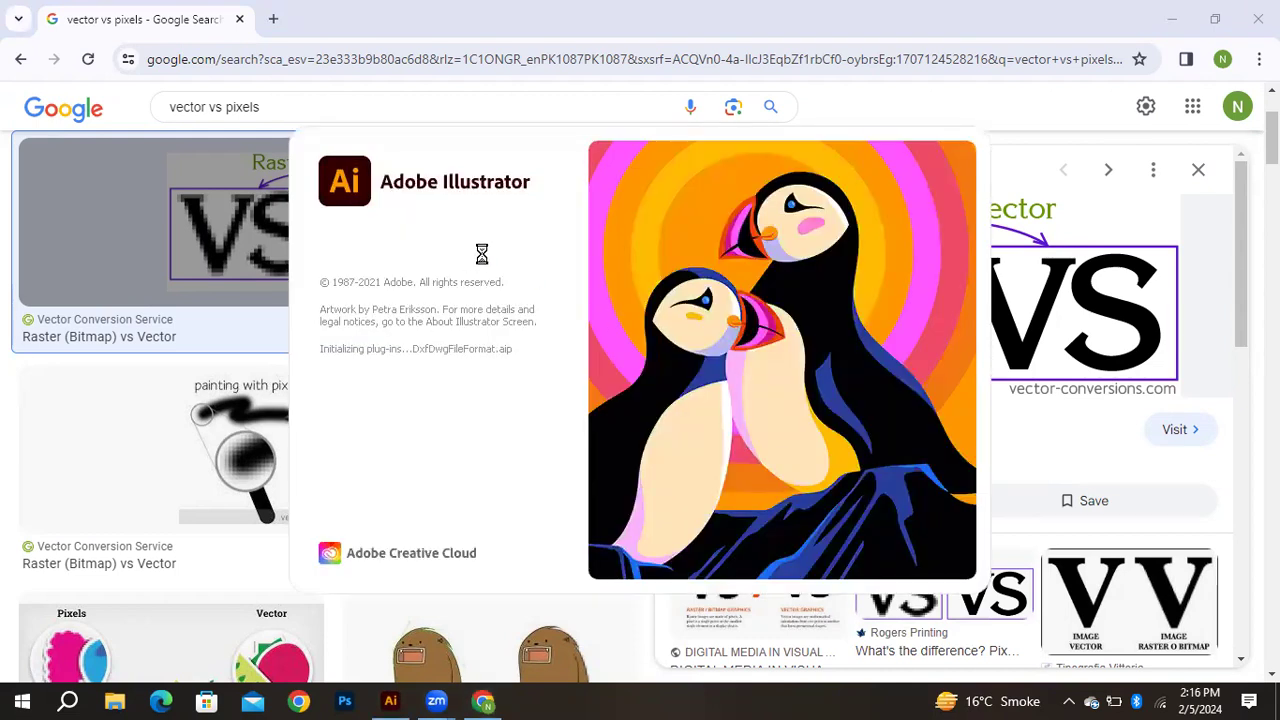
pyautogui.click(272, 20)
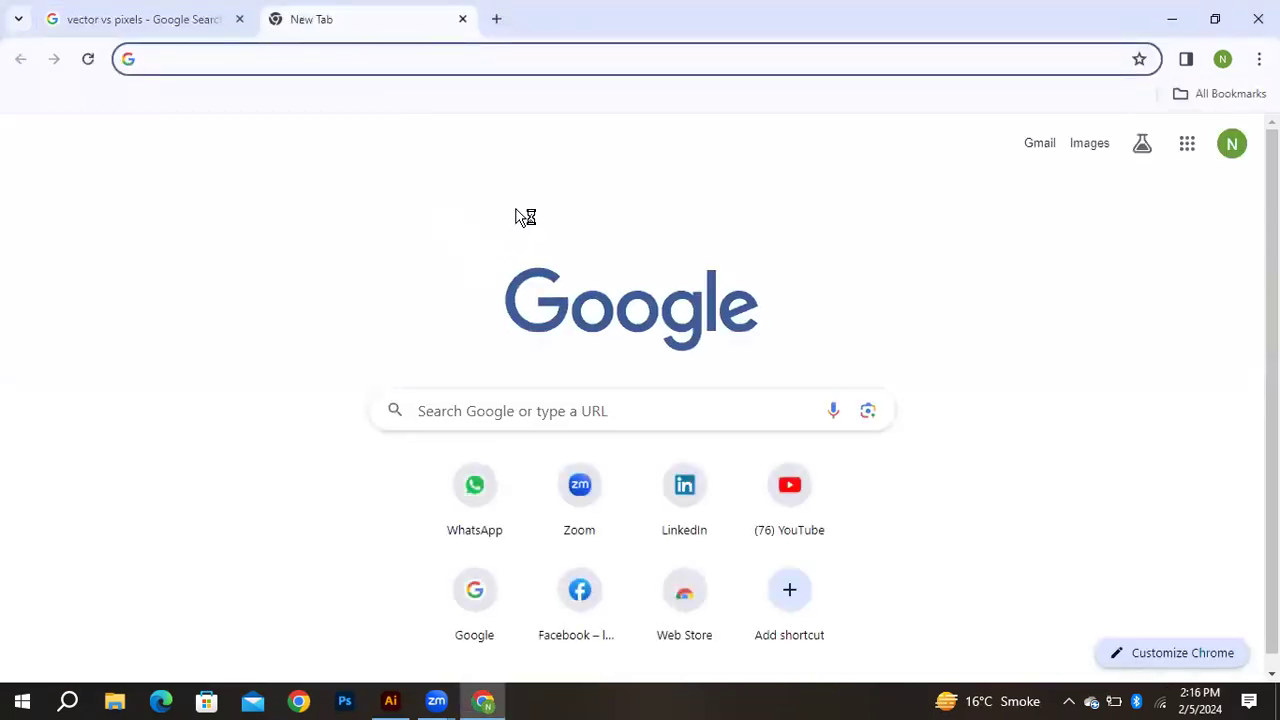
pyautogui.write('pint')
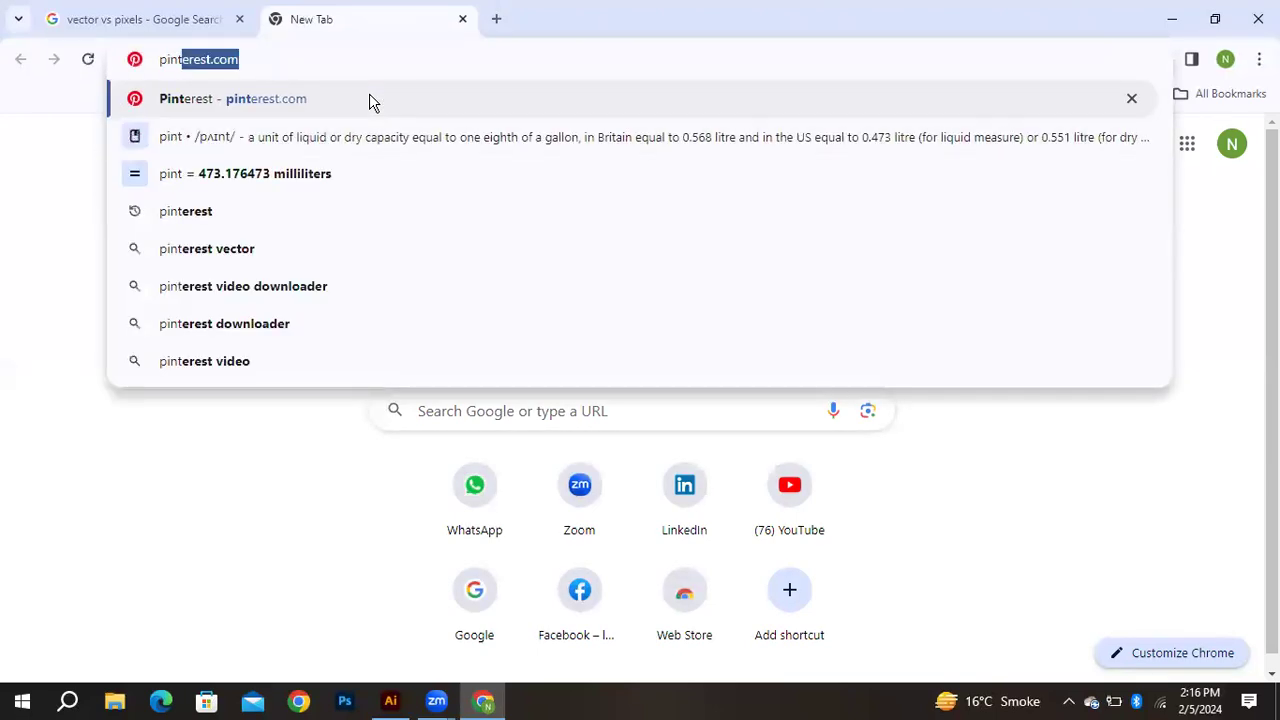
pyautogui.press('Return')
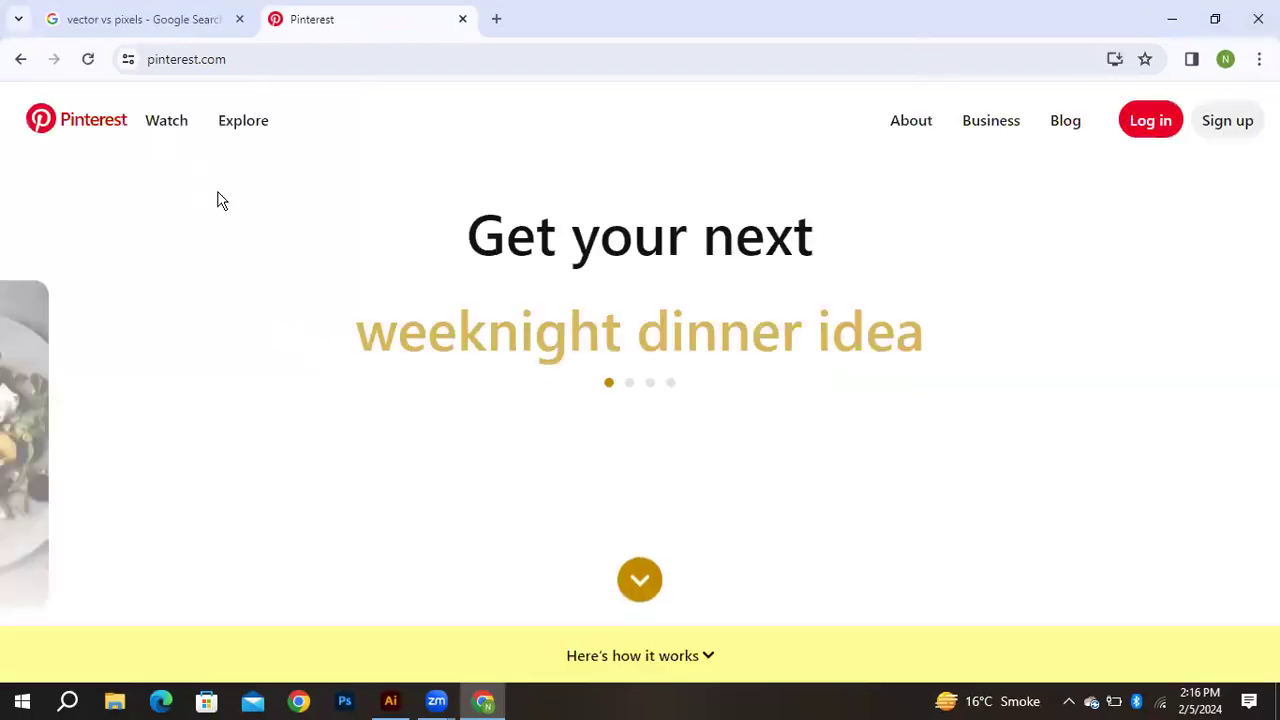
# Try to log in to Pinterest with the saved Google account, and dismiss the login and birthdate dialogs
pyautogui.click(1146, 124)
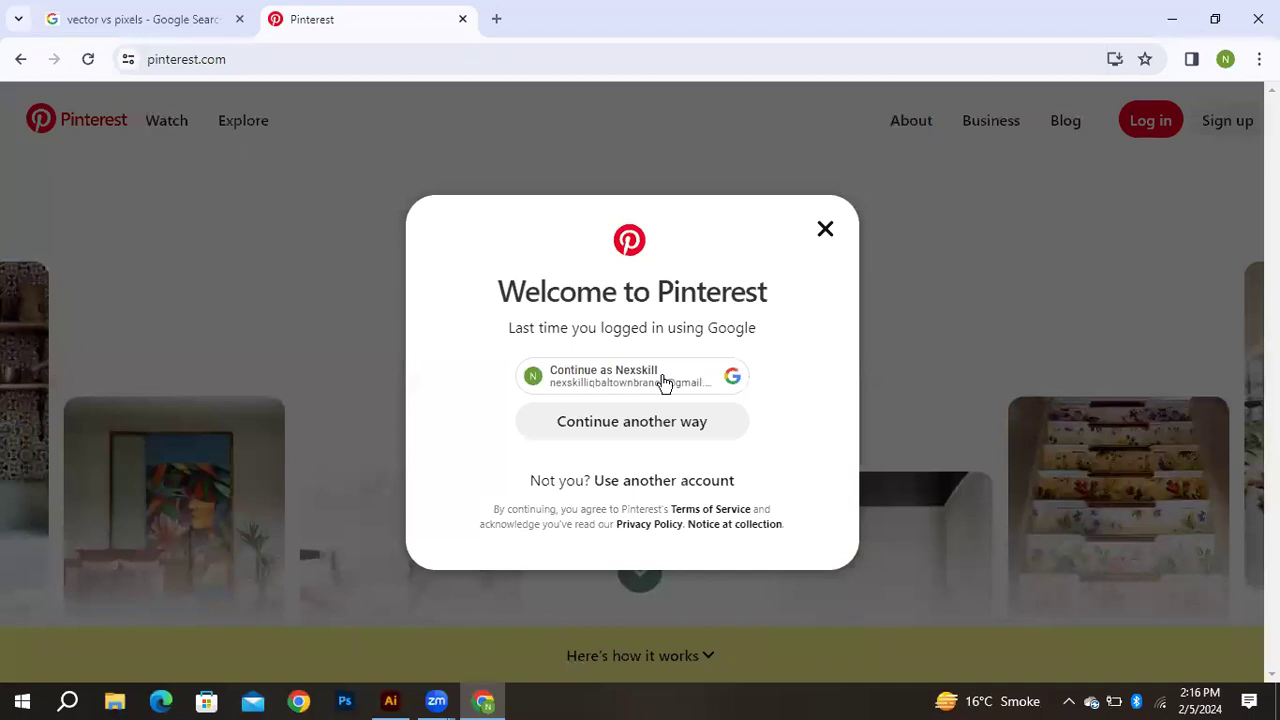
pyautogui.click(664, 385)
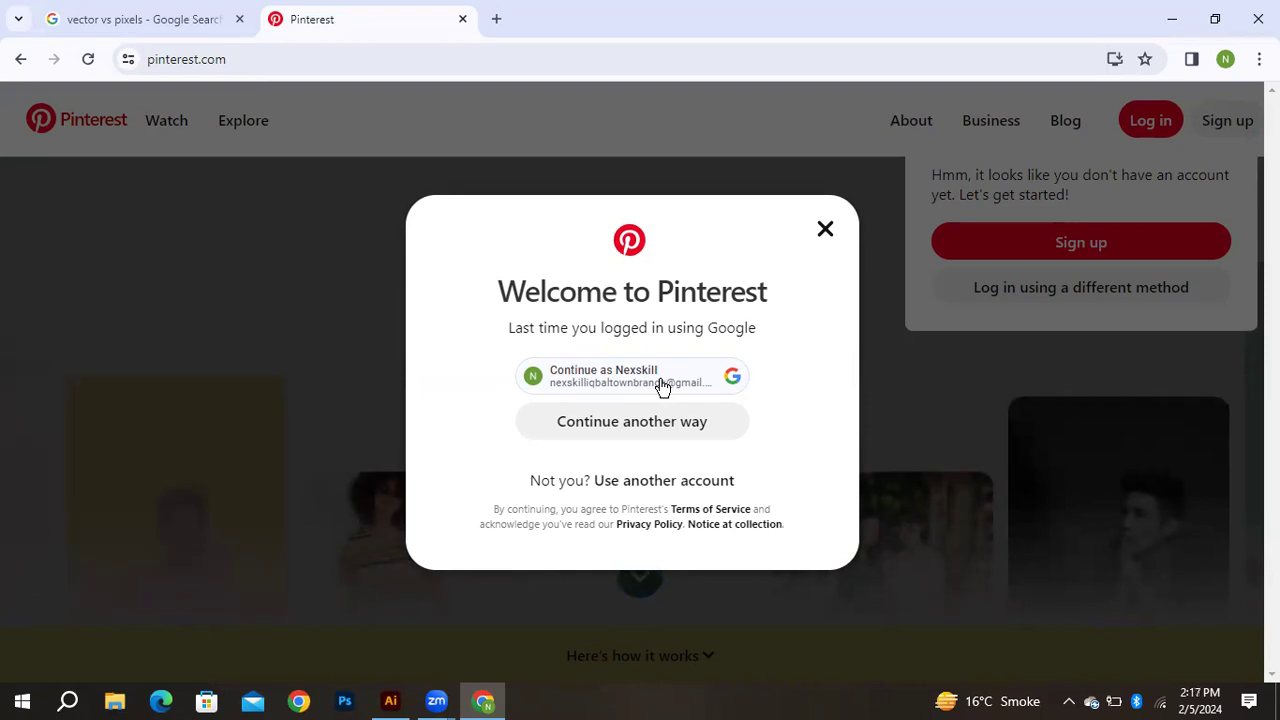
pyautogui.click(648, 381)
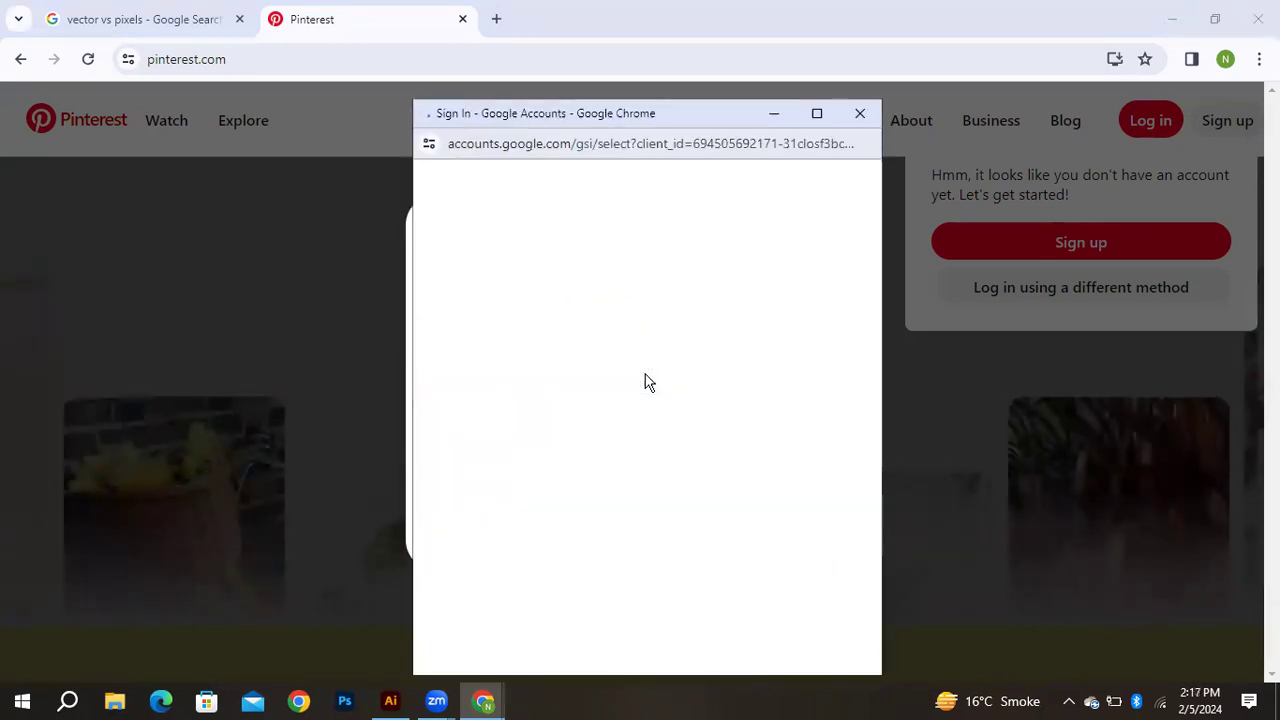
pyautogui.click(648, 386)
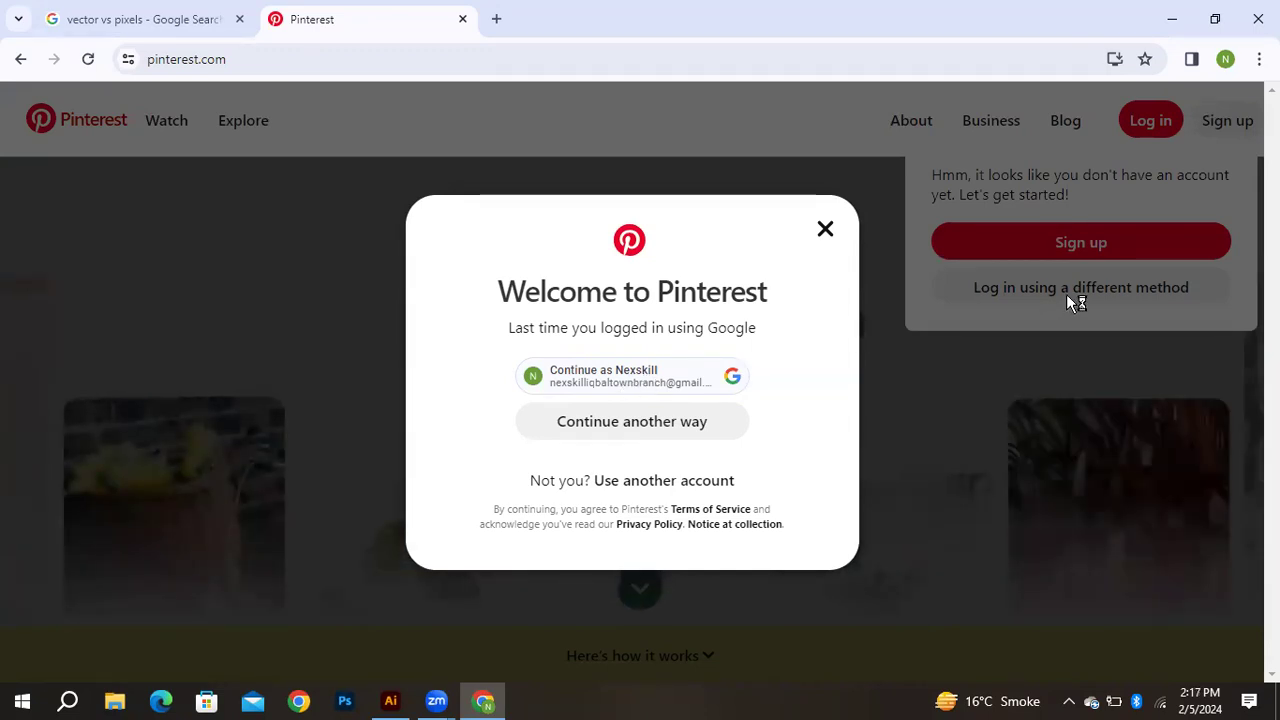
pyautogui.click(824, 231)
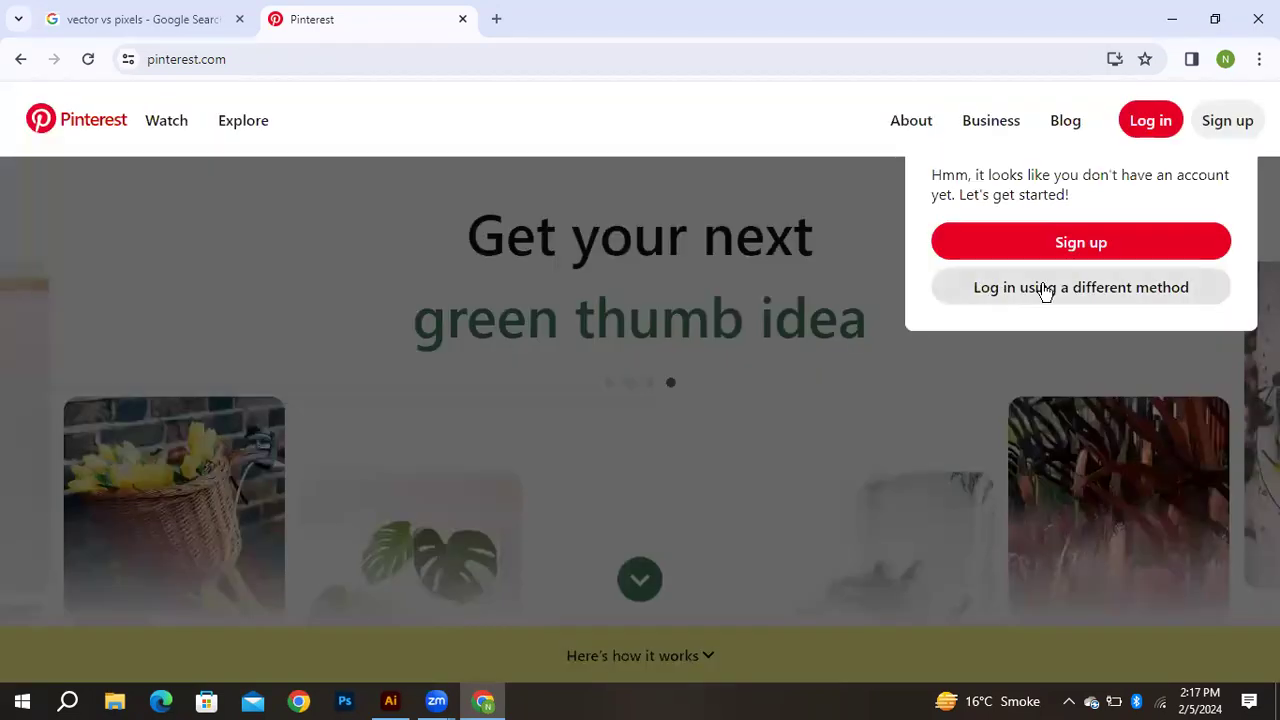
pyautogui.click(1159, 257)
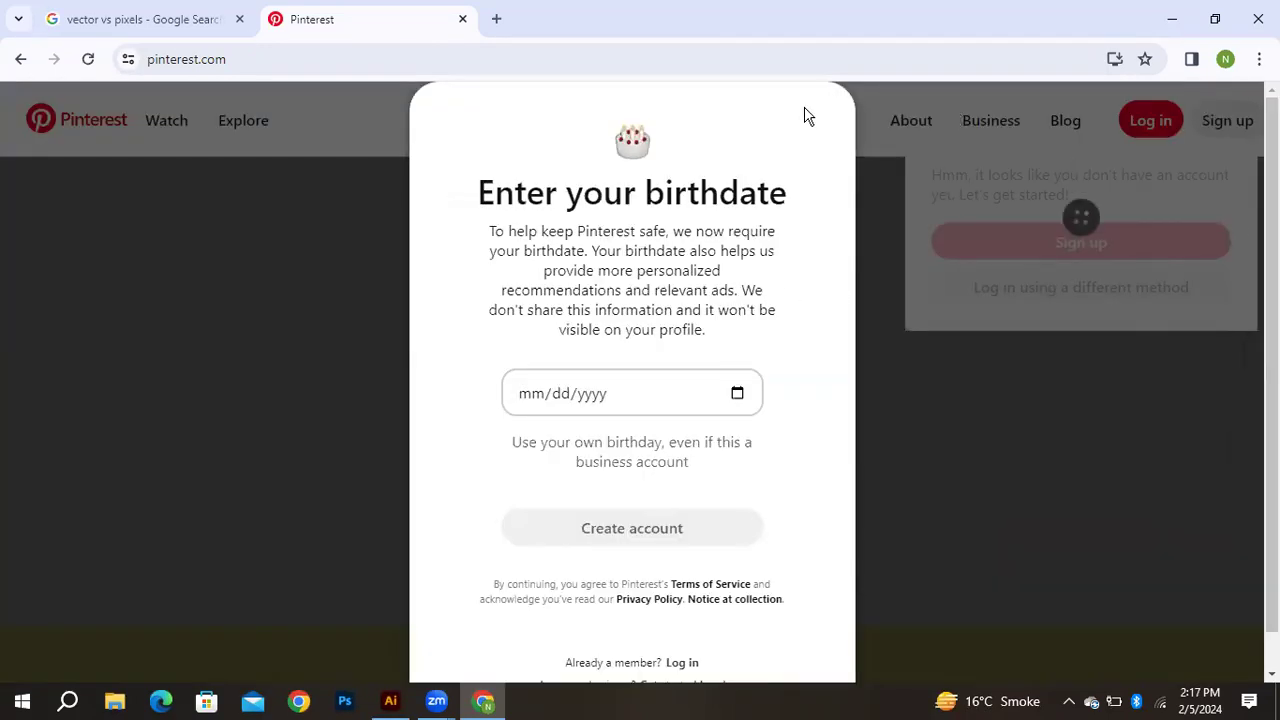
pyautogui.click(896, 448)
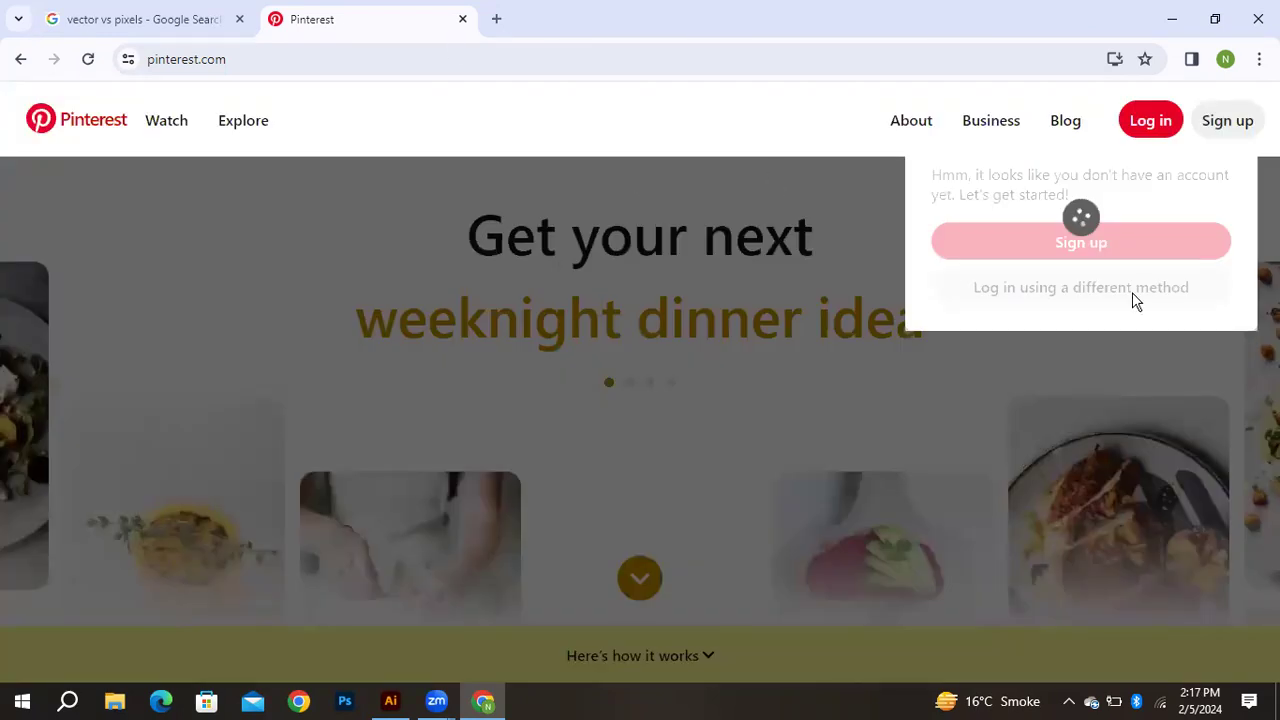
# Switch to the other named Chrome profile and open Pinterest from its browsing history
pyautogui.click(1225, 59)
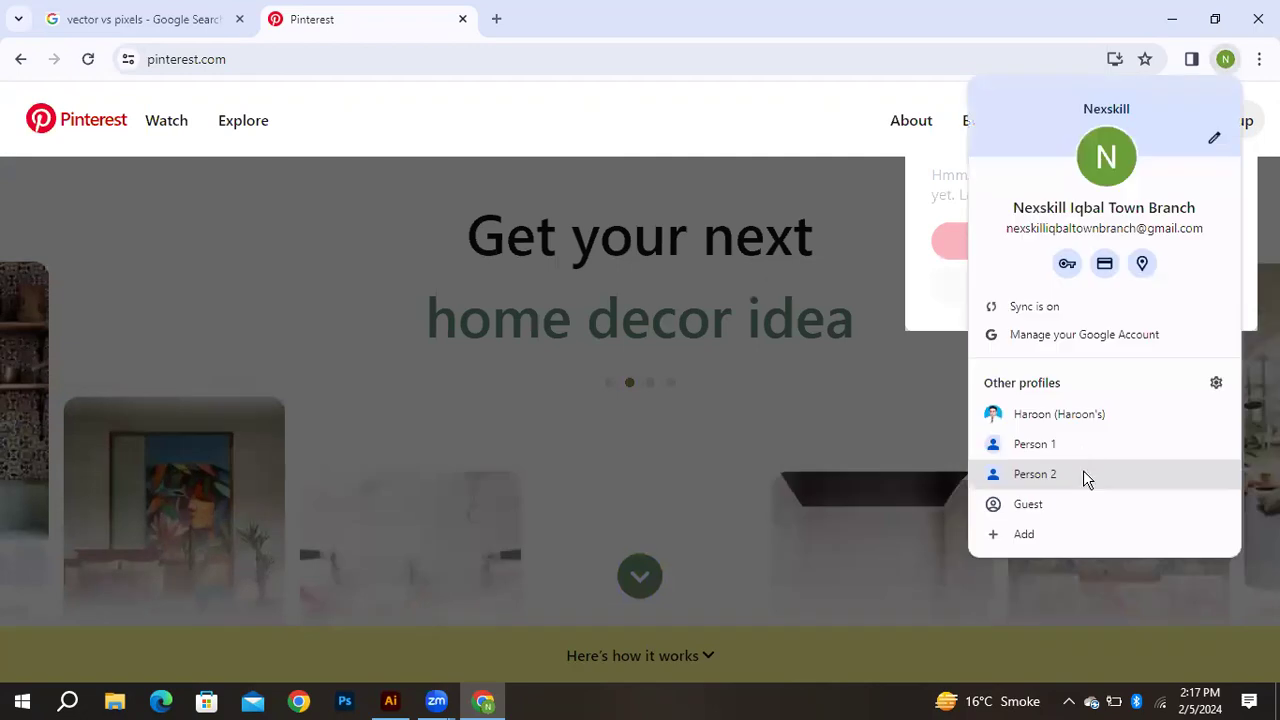
pyautogui.click(1059, 414)
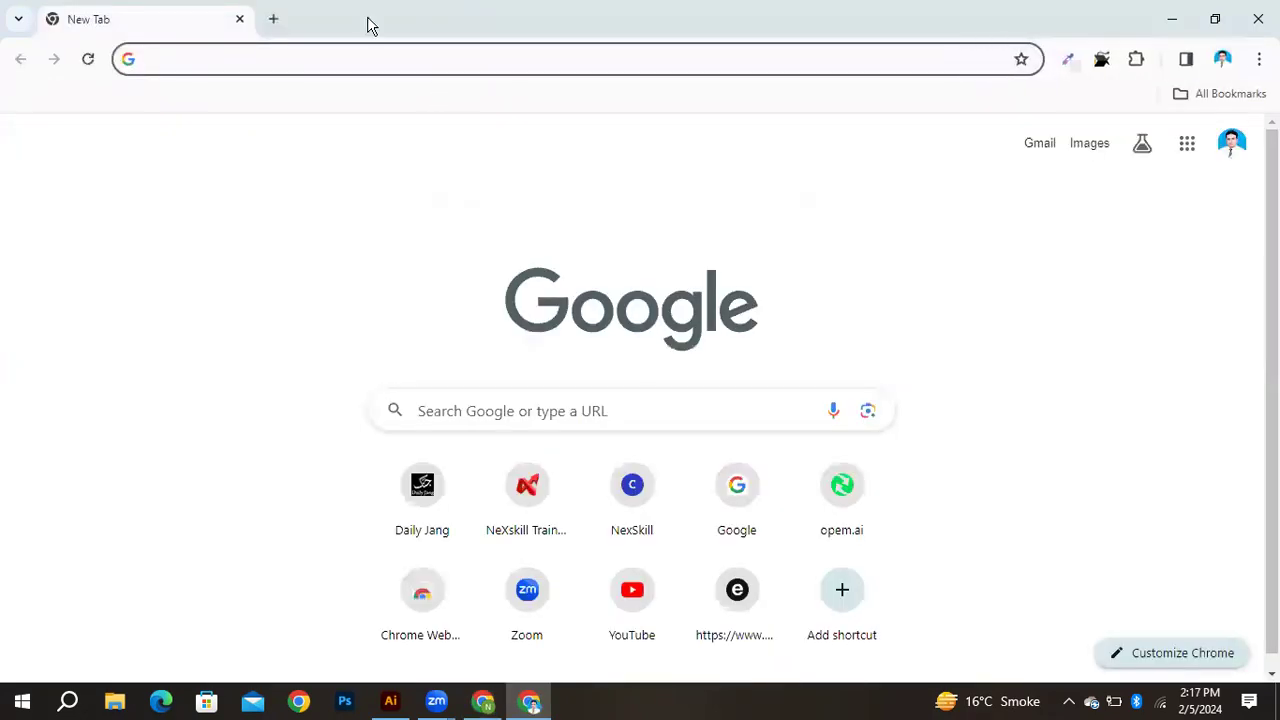
pyautogui.write('pin')
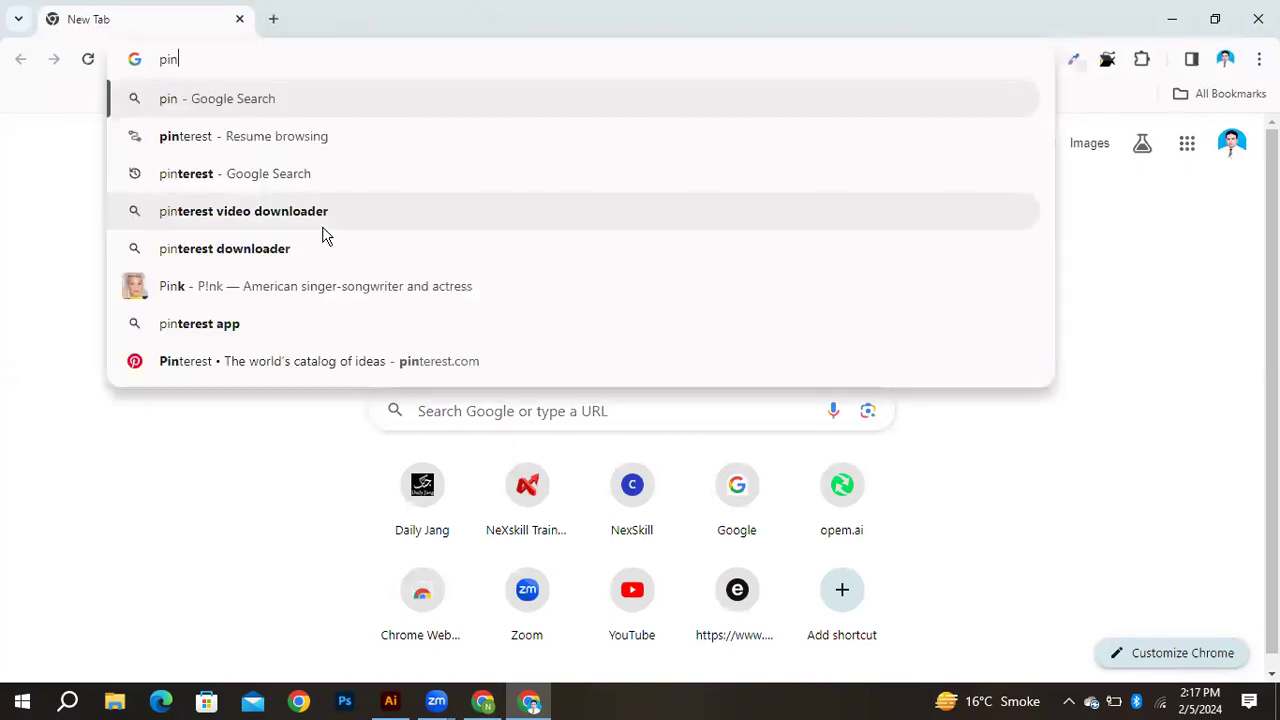
pyautogui.click(327, 150)
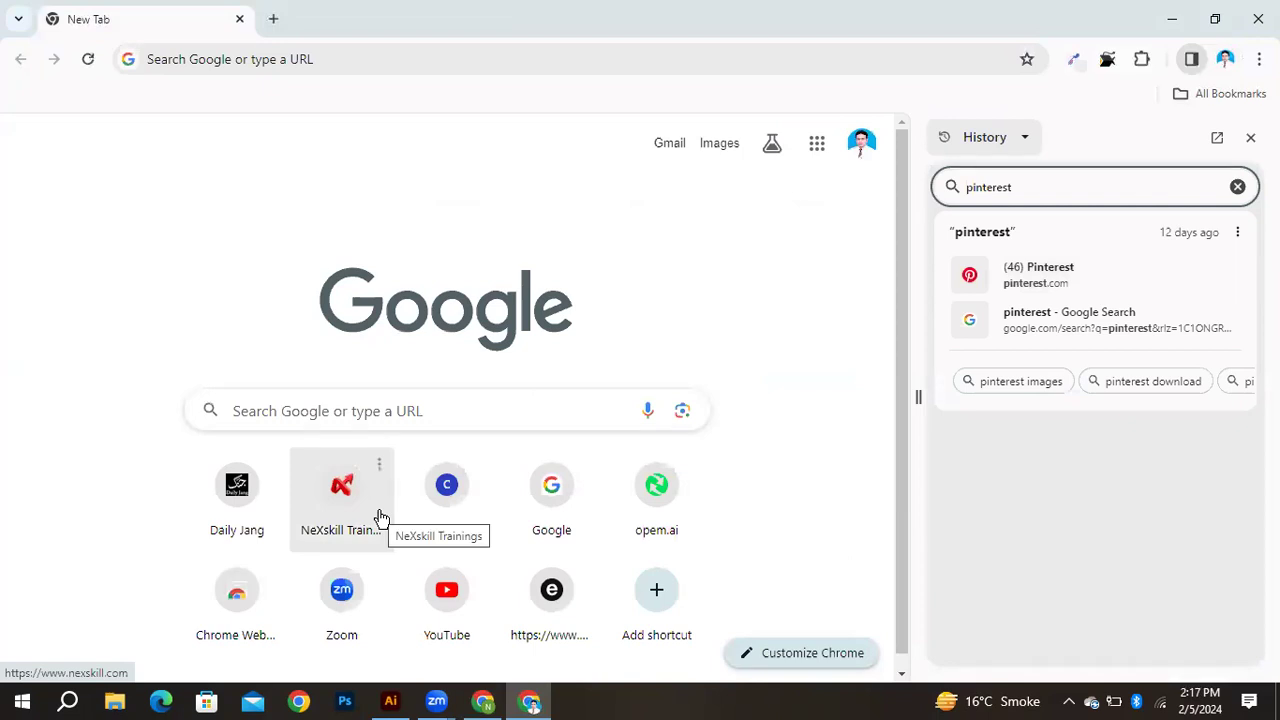
pyautogui.click(1024, 285)
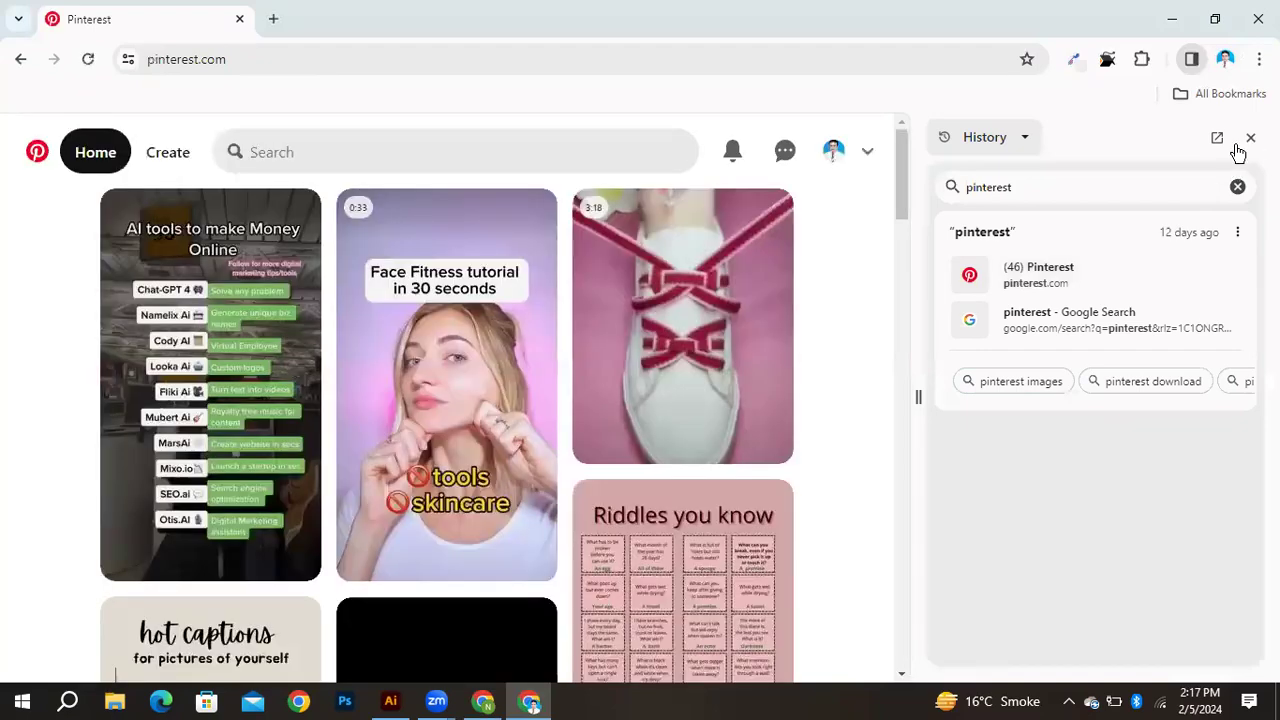
pyautogui.click(1250, 137)
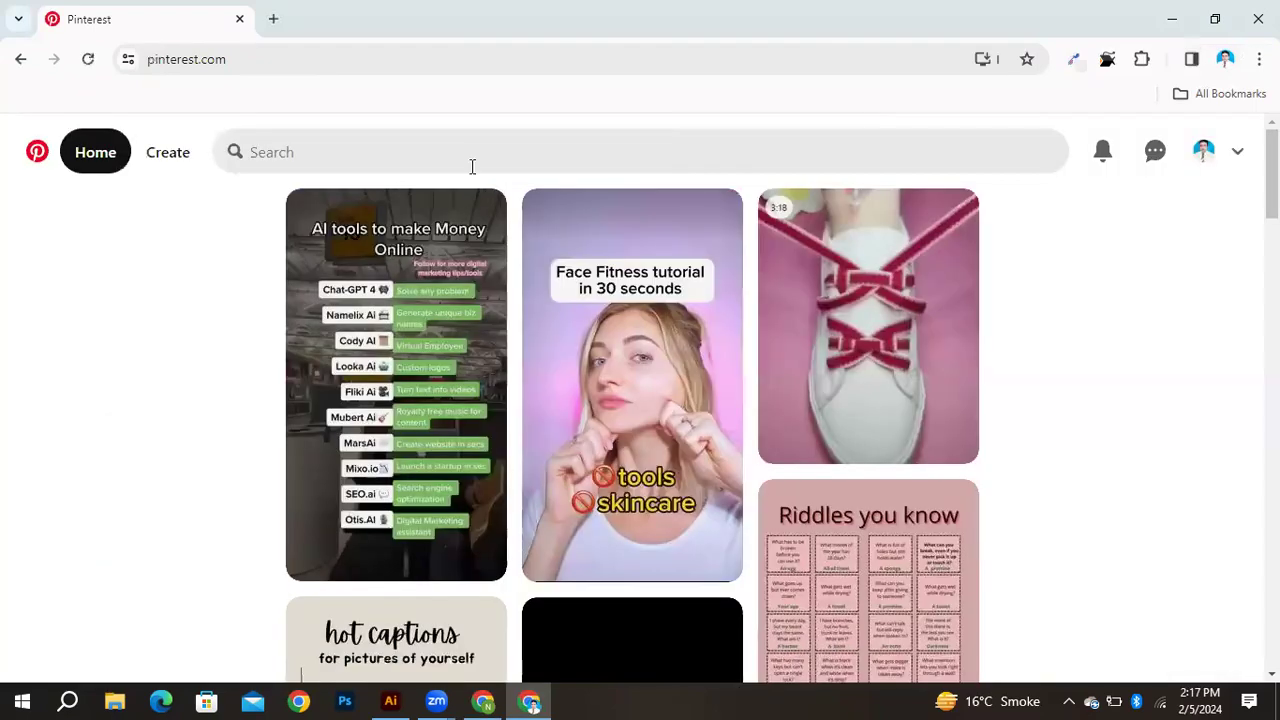
# Search Pinterest for "post design"
pyautogui.click(472, 164)
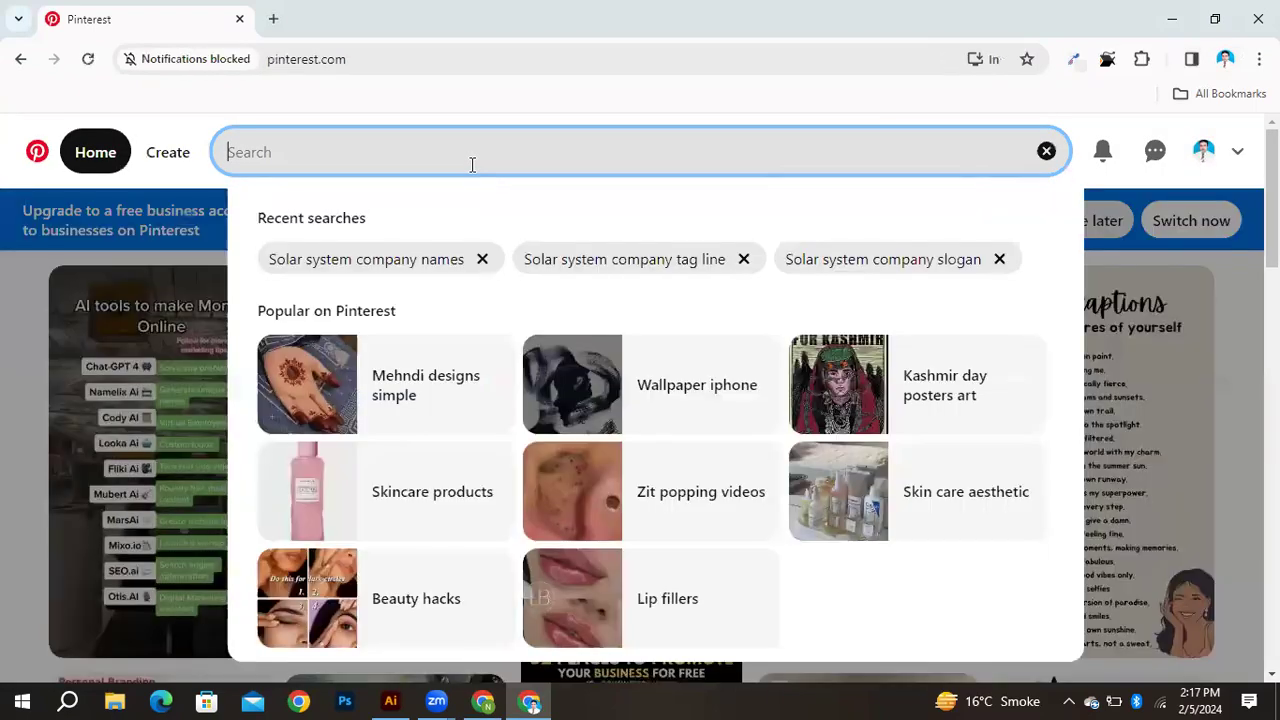
pyautogui.write('post des')
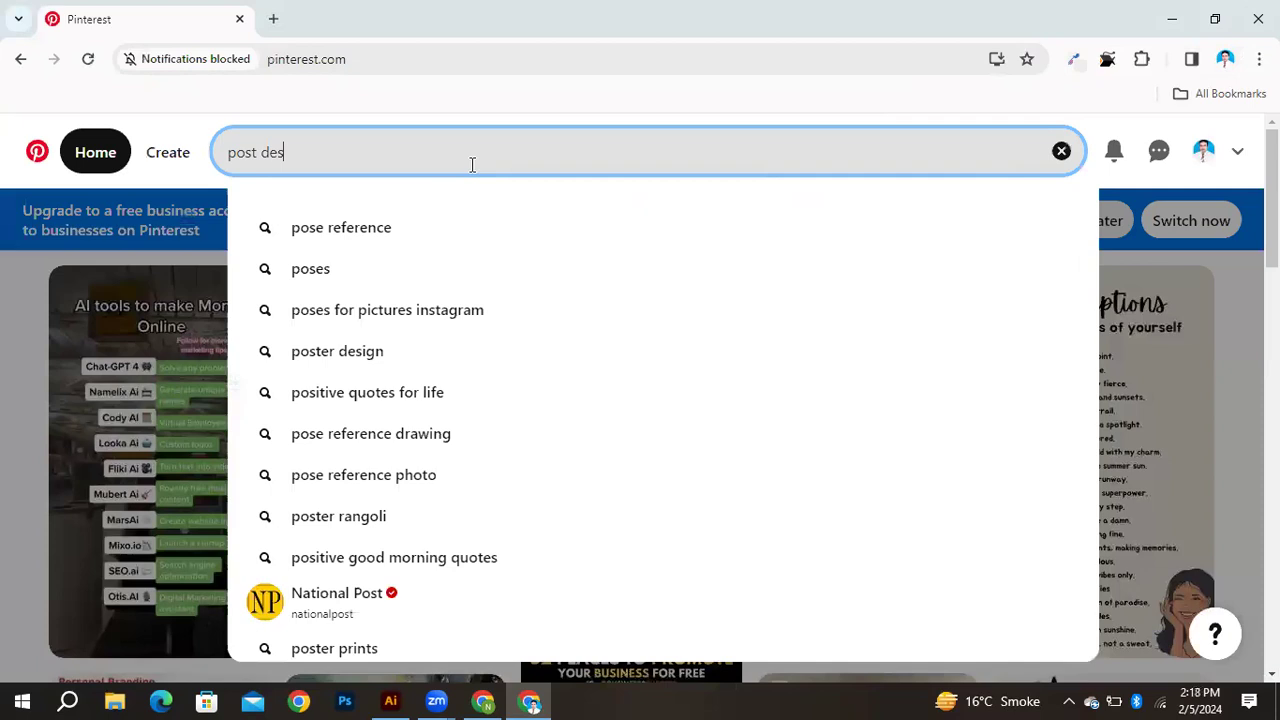
pyautogui.write('ign')
pyautogui.press('Return')
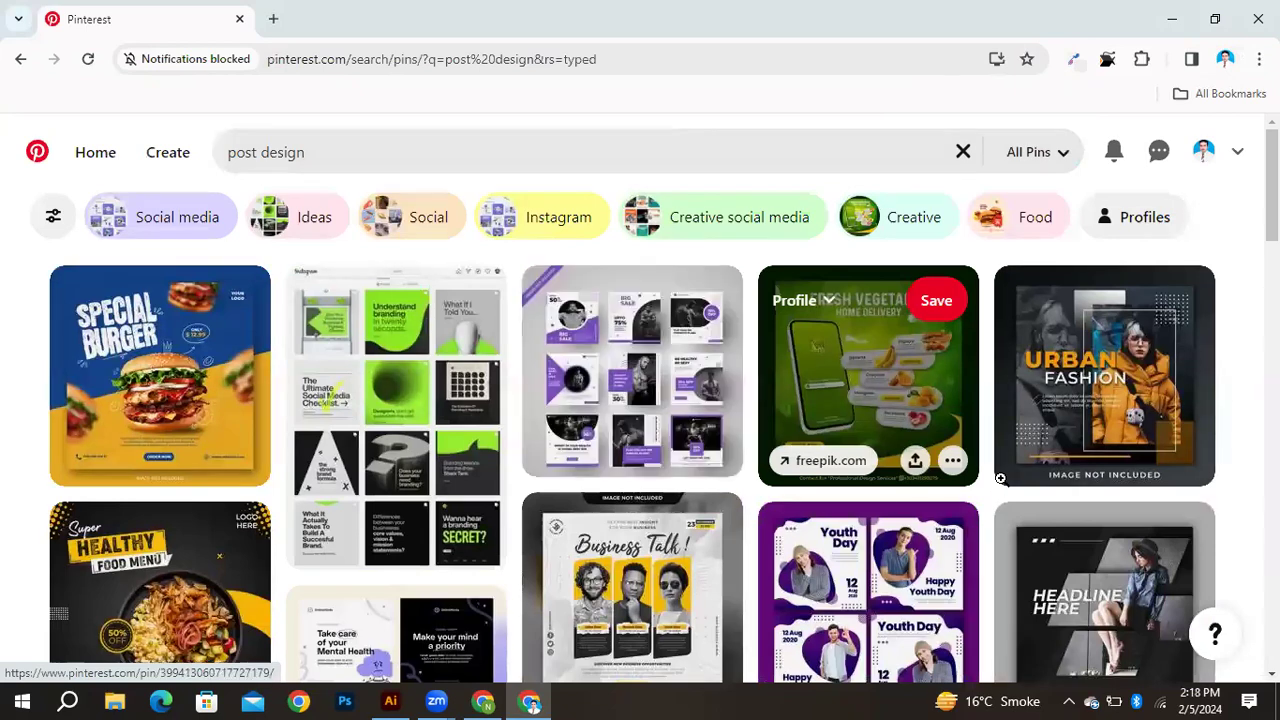
# Open the purple-and-white sale banner pin and, from its related pins, the red-and-white Instagram feed post template
pyautogui.click(697, 437)
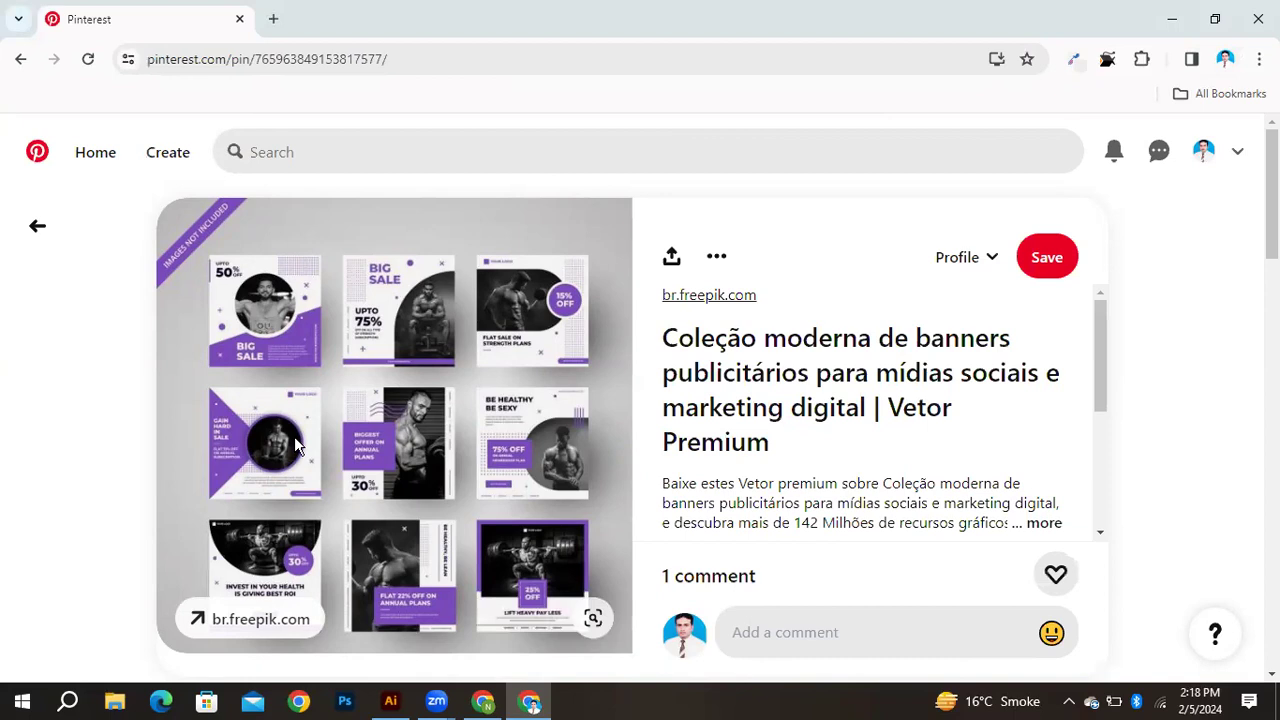
pyautogui.scroll(-5, 294, 436)
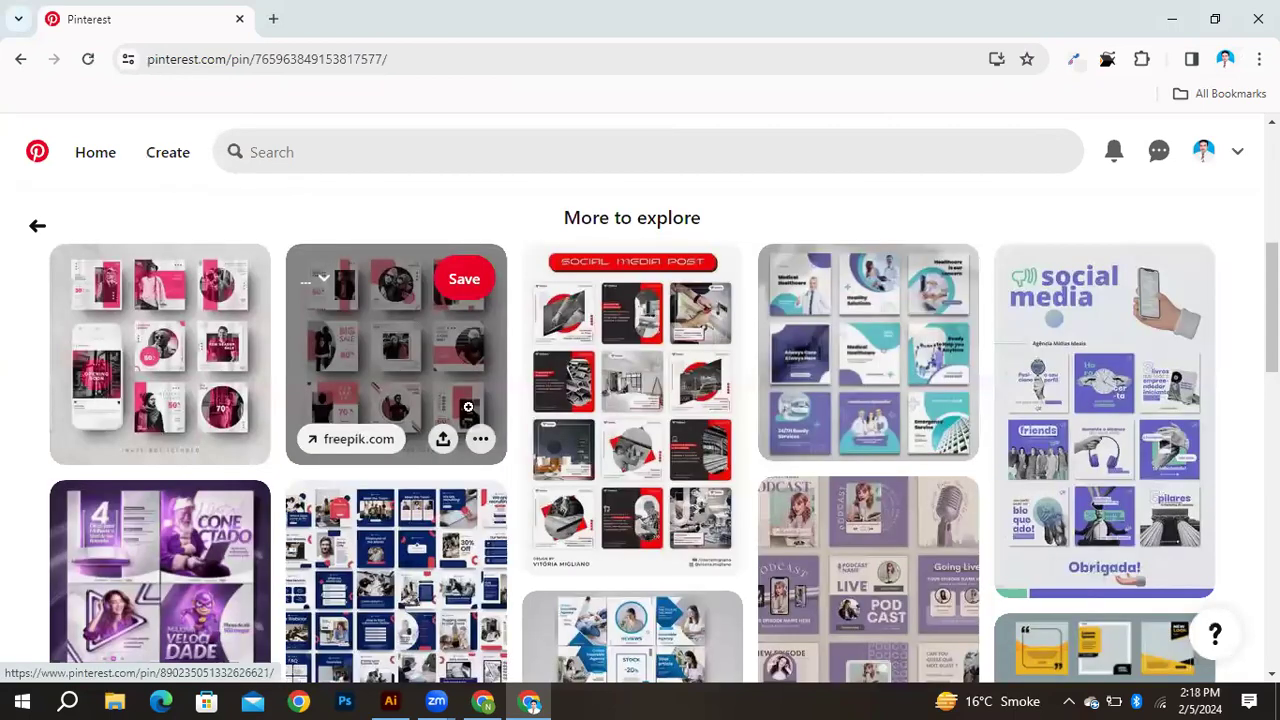
pyautogui.click(116, 372)
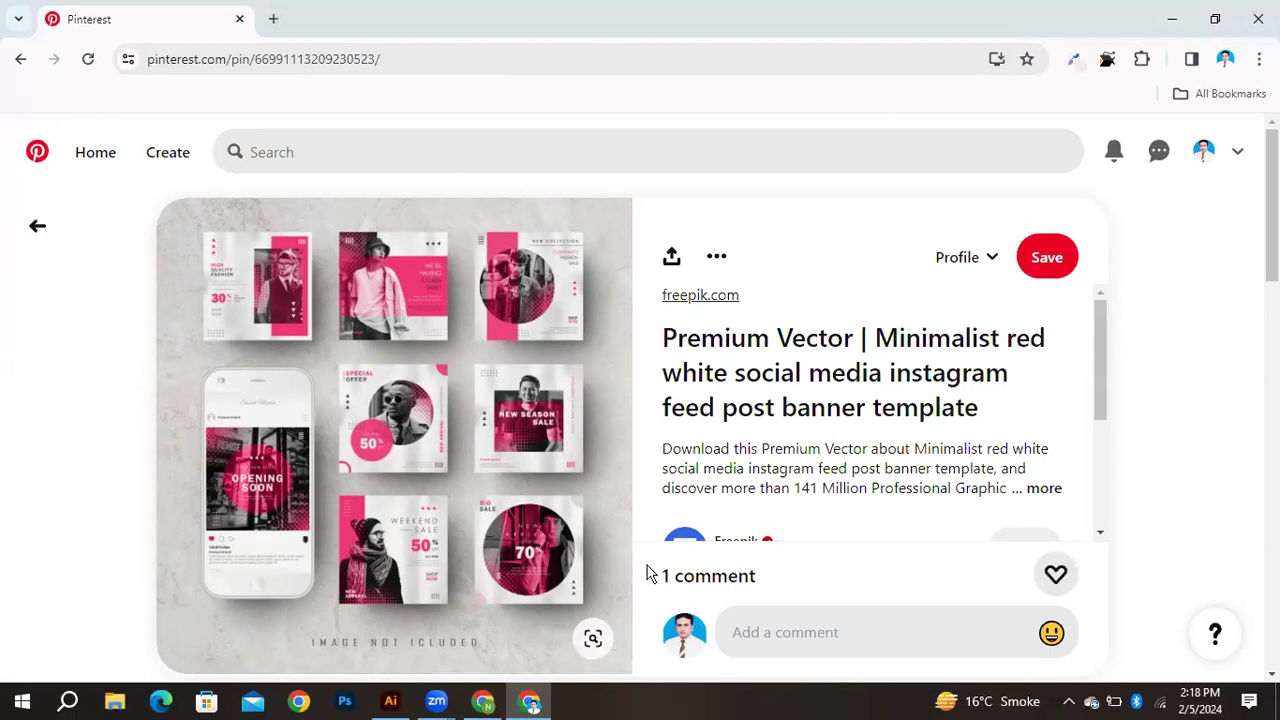
# Examine the layouts in the red-and-white social media template pin and browse the related designs below it
pyautogui.scroll(-5, 651, 563)
pyautogui.scroll(5, 648, 554)
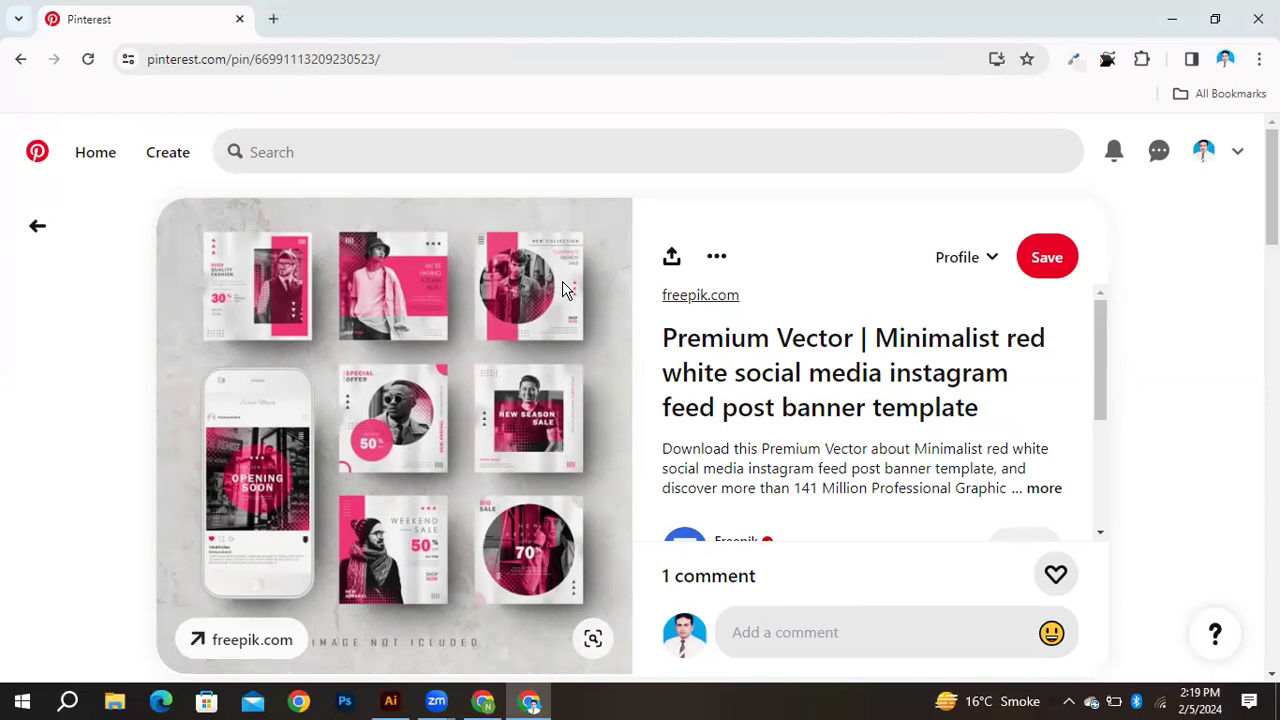
pyautogui.scroll(-5, 586, 287)
pyautogui.scroll(5, 600, 288)
pyautogui.scroll(-2, 1271, 190)
pyautogui.scroll(2, 1271, 190)
pyautogui.scroll(-1, 1271, 190)
pyautogui.scroll(1, 1271, 190)
# Connect the computer to the "Nexskill" Wi-Fi network
pyautogui.click(1160, 705)
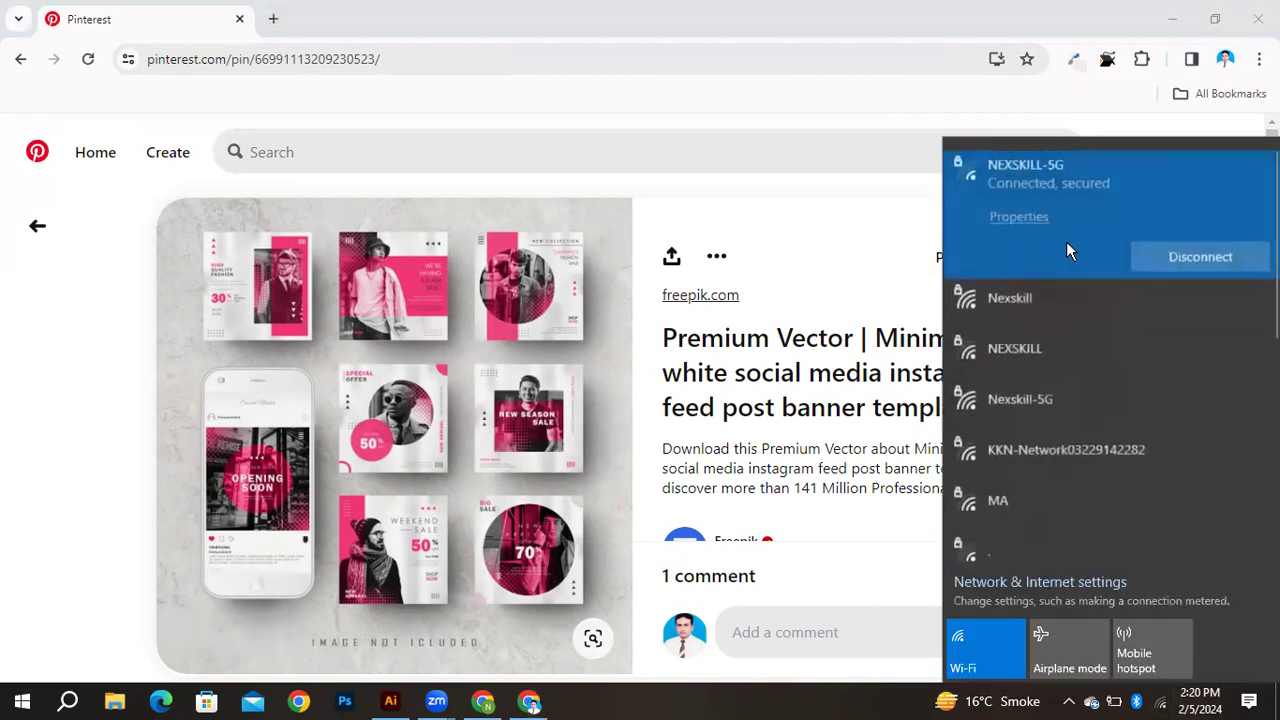
pyautogui.click(1066, 296)
pyautogui.click(1194, 302)
# Switch to Adobe Illustrator, look over the home screen's presets and recent files, and start creating a new document
pyautogui.click(390, 701)
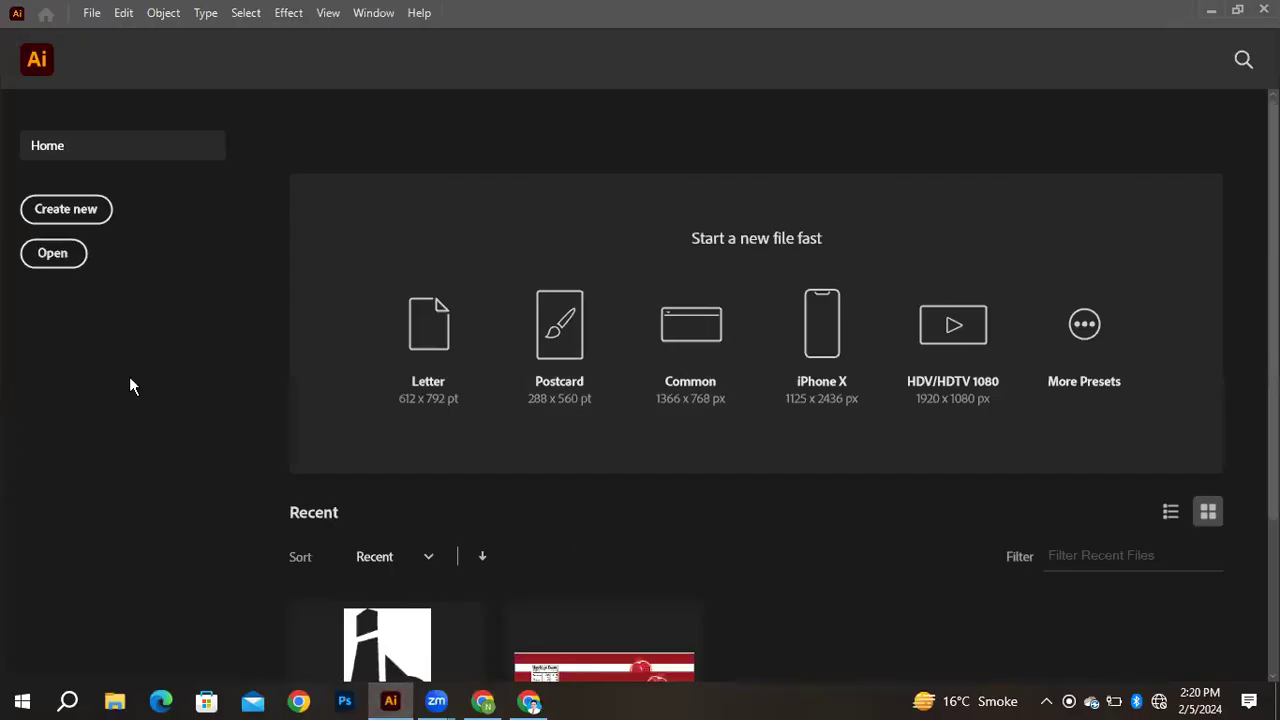
pyautogui.scroll(-2, 640, 403)
pyautogui.scroll(2, 786, 451)
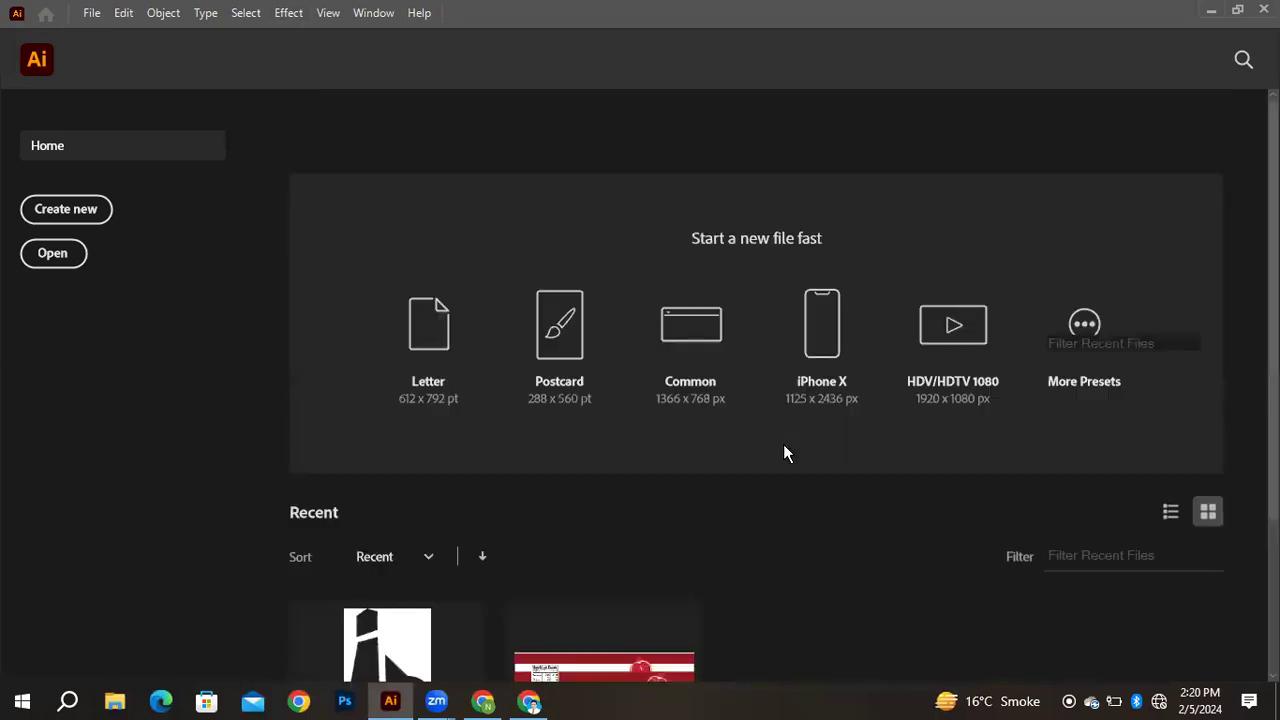
pyautogui.scroll(-2, 786, 451)
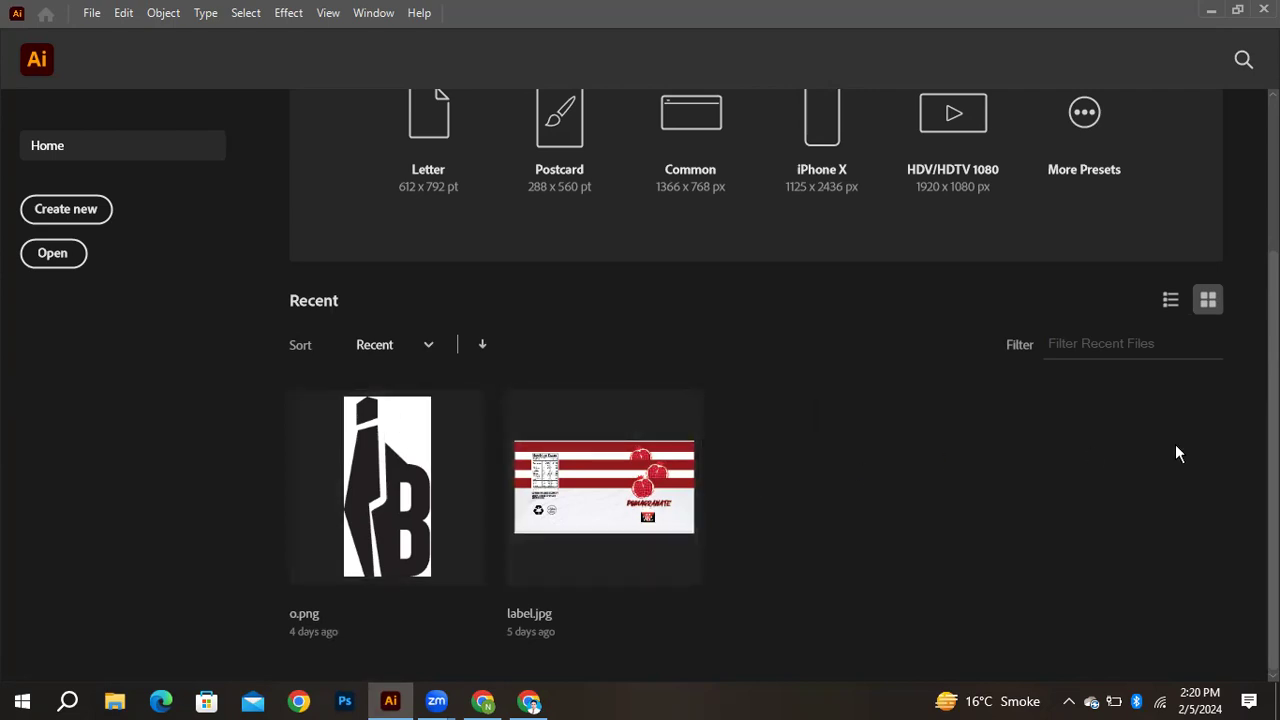
pyautogui.click(65, 212)
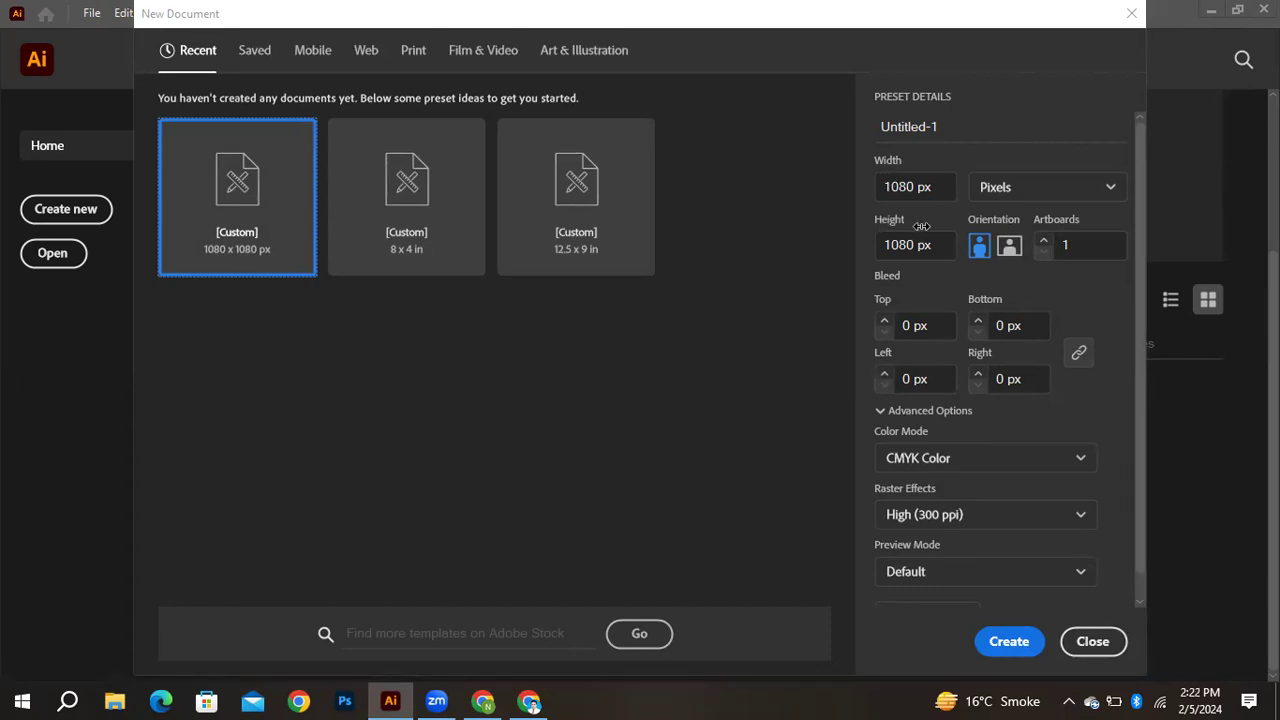
# Set the new document's measurement unit to inches
pyautogui.click(1043, 188)
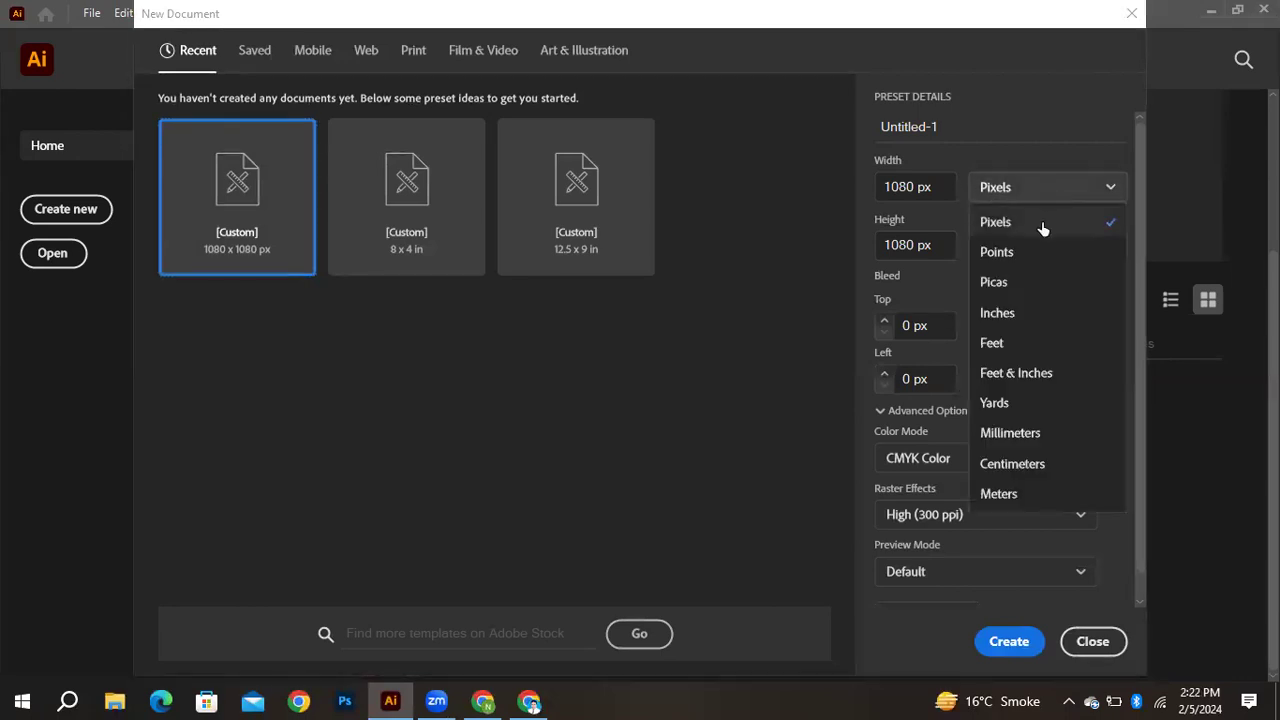
pyautogui.click(1046, 314)
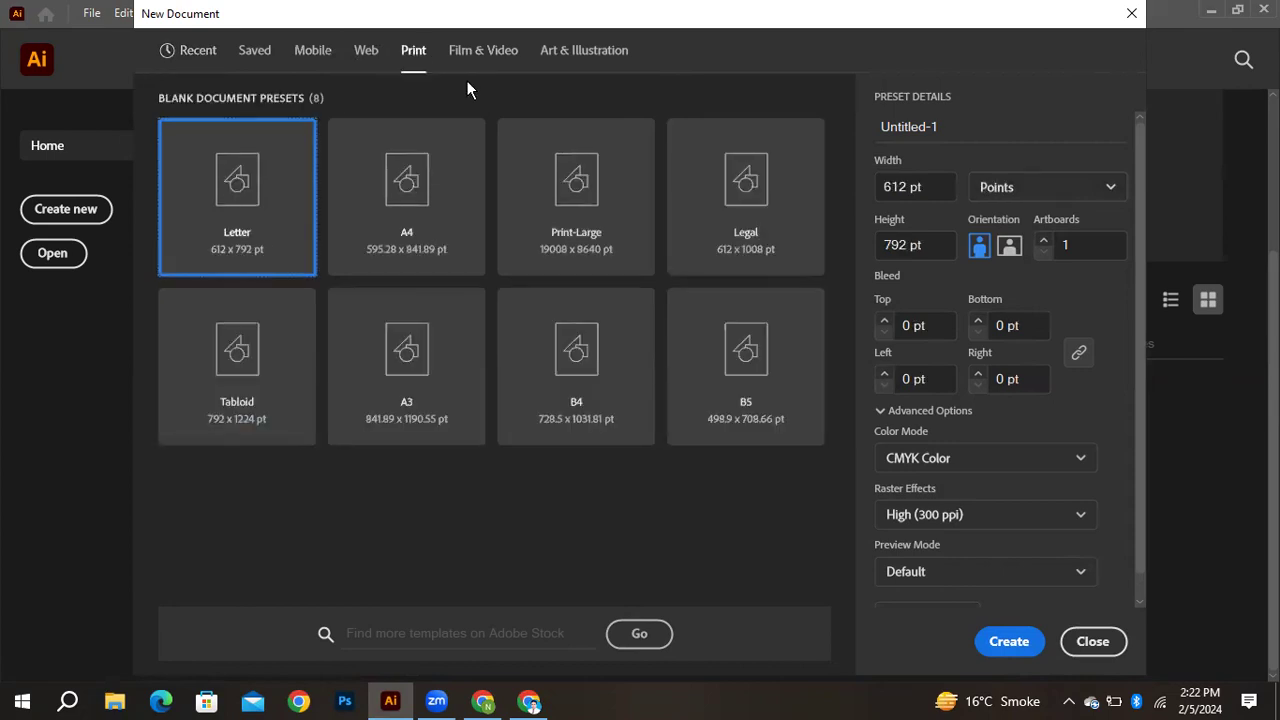
# Choose the A4 print preset and set its measurement unit to inches
pyautogui.click(446, 195)
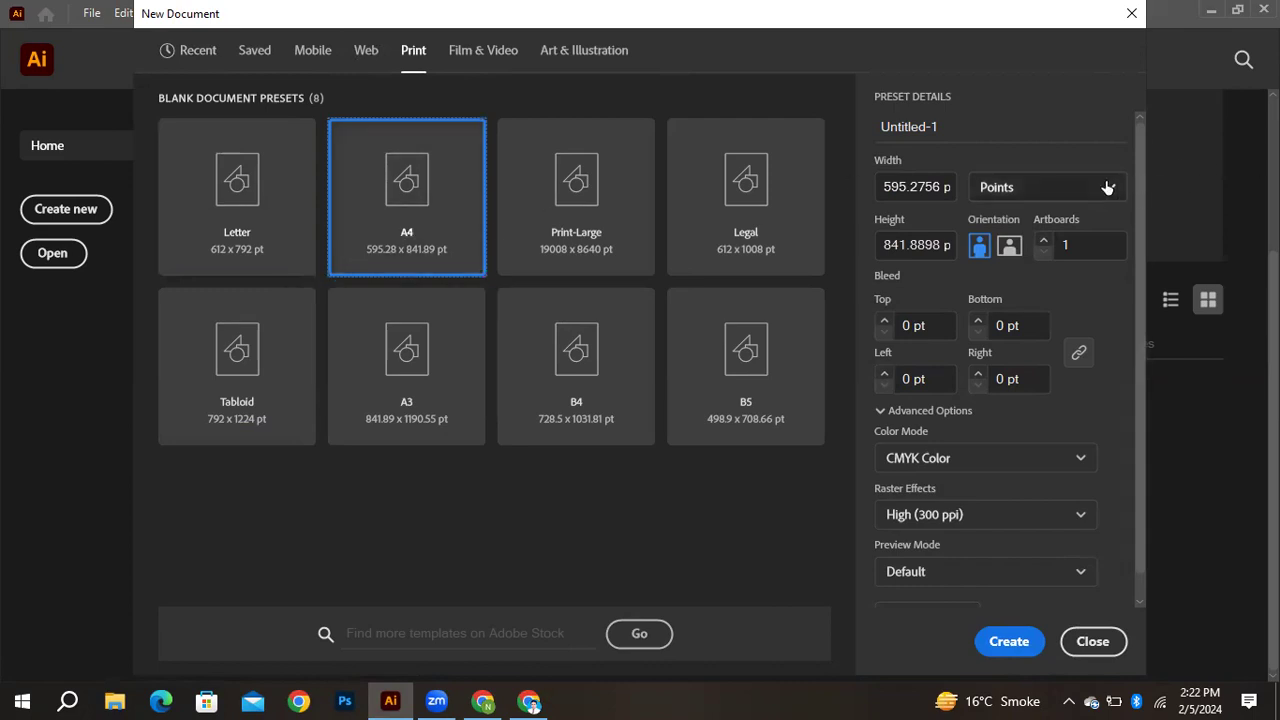
pyautogui.click(1040, 185)
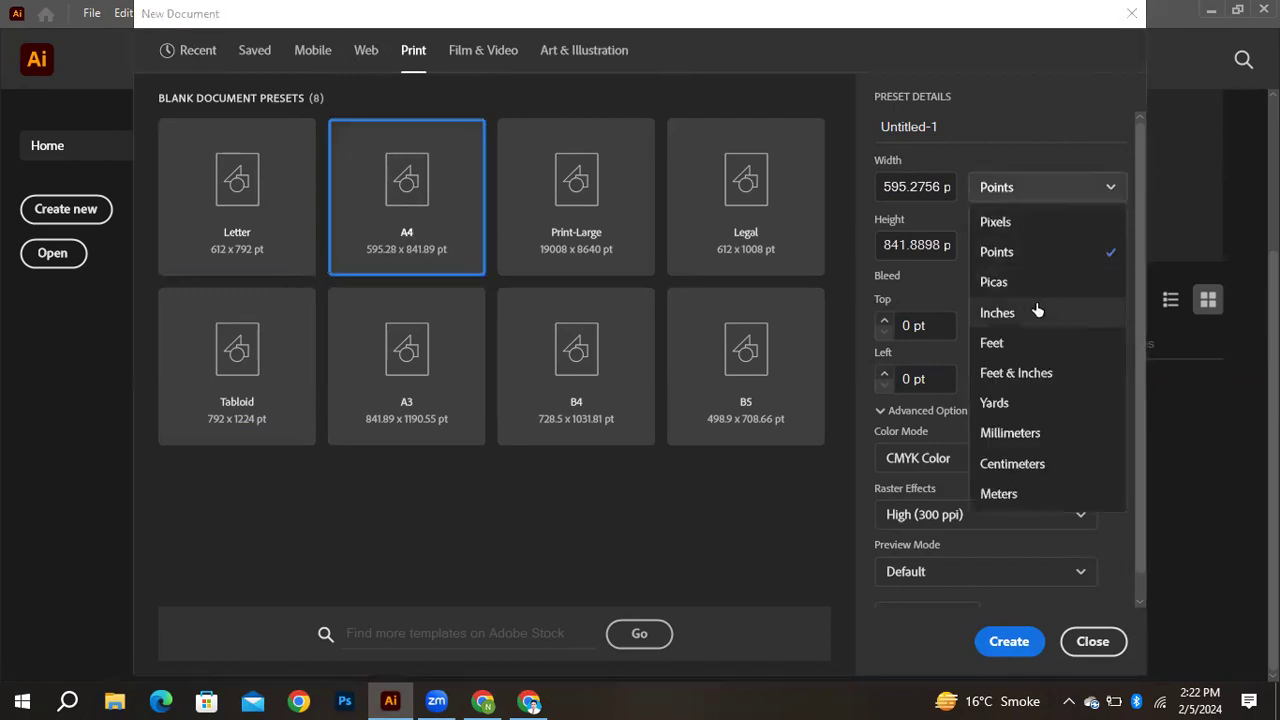
pyautogui.click(1036, 306)
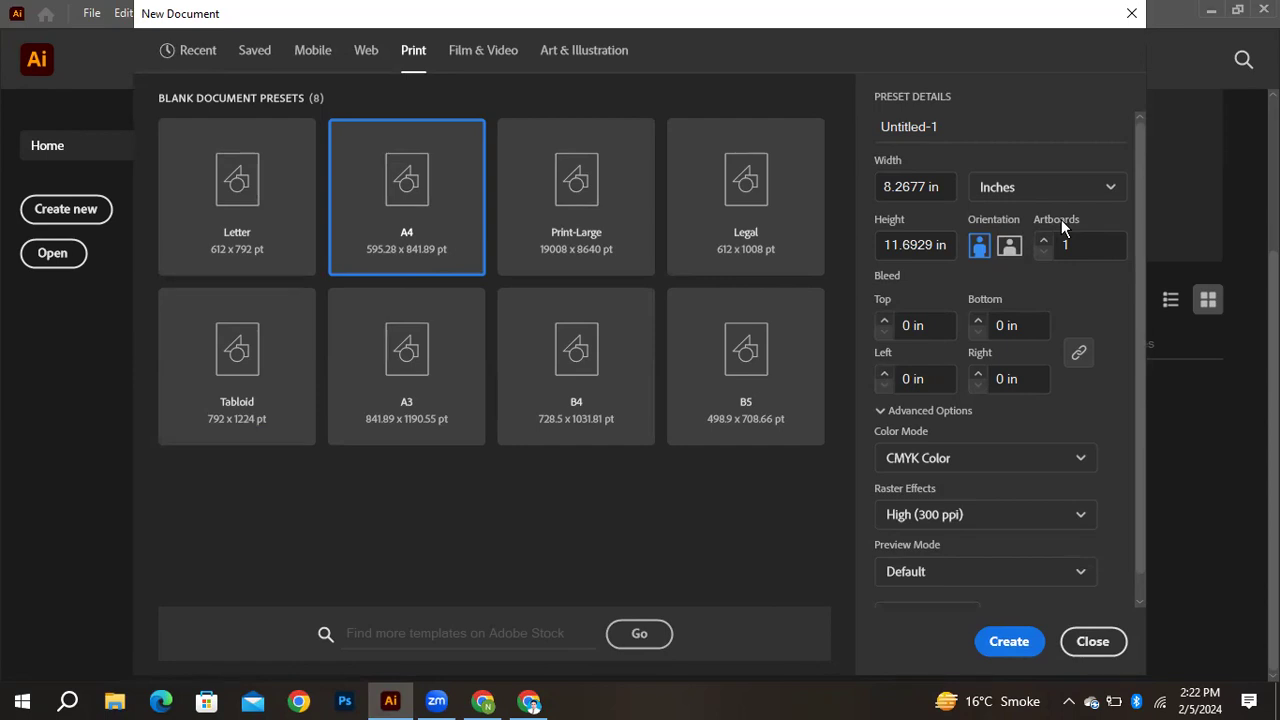
# Keep a single artboard and set the document's bleed to 0.5 in on all four sides
pyautogui.click(1070, 246)
pyautogui.click(1117, 298)
pyautogui.click(911, 322)
pyautogui.press('Left')
pyautogui.write('.5')
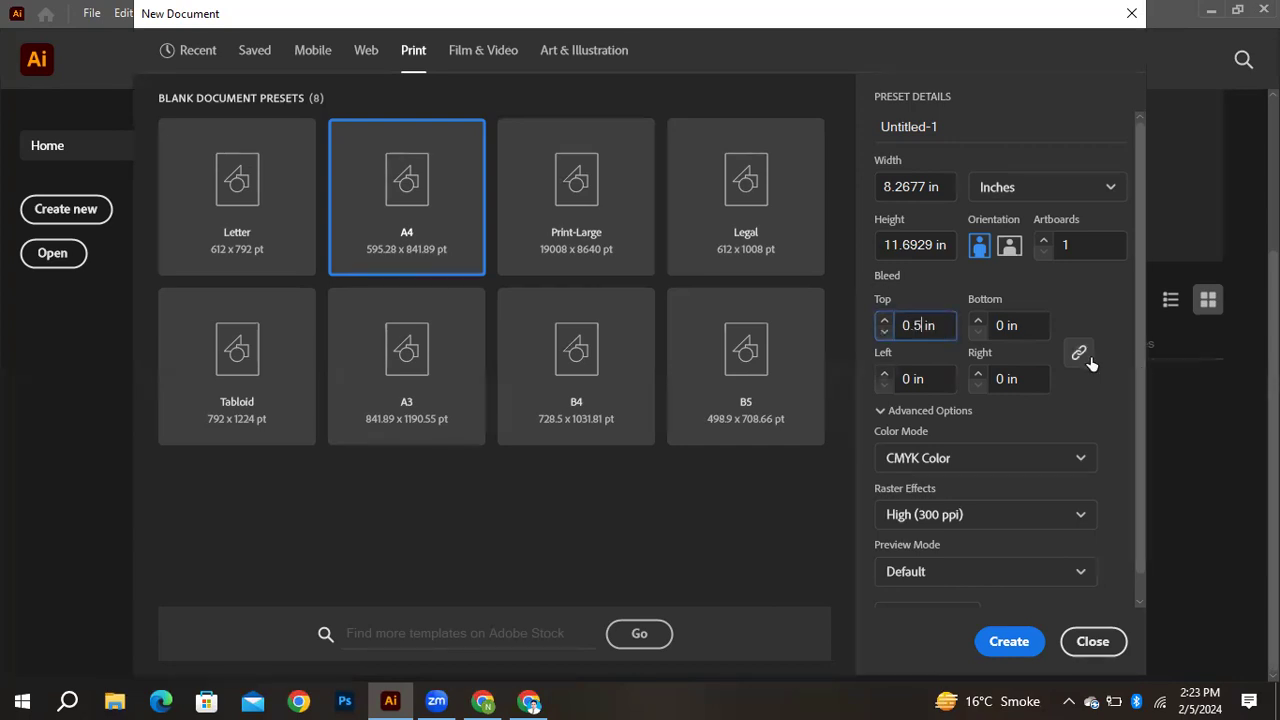
pyautogui.click(965, 393)
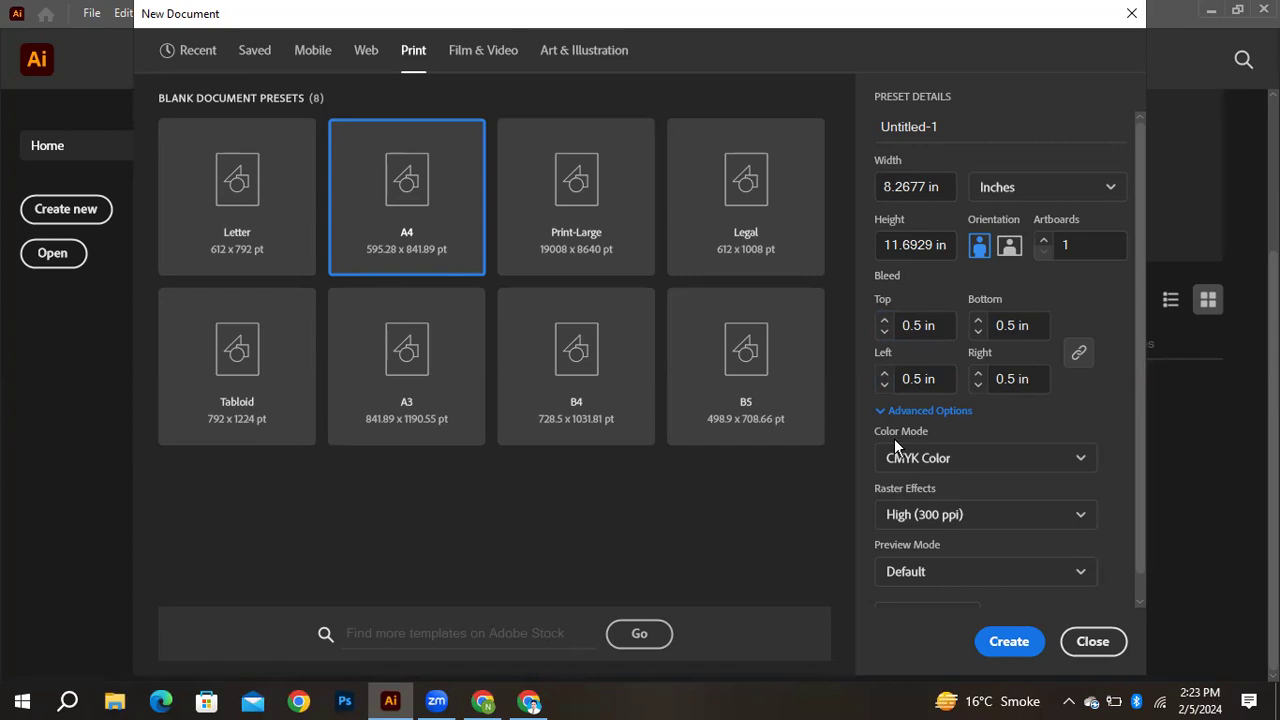
# Review the color mode options, keep CMYK Color, and create the A4 document
pyautogui.click(1072, 456)
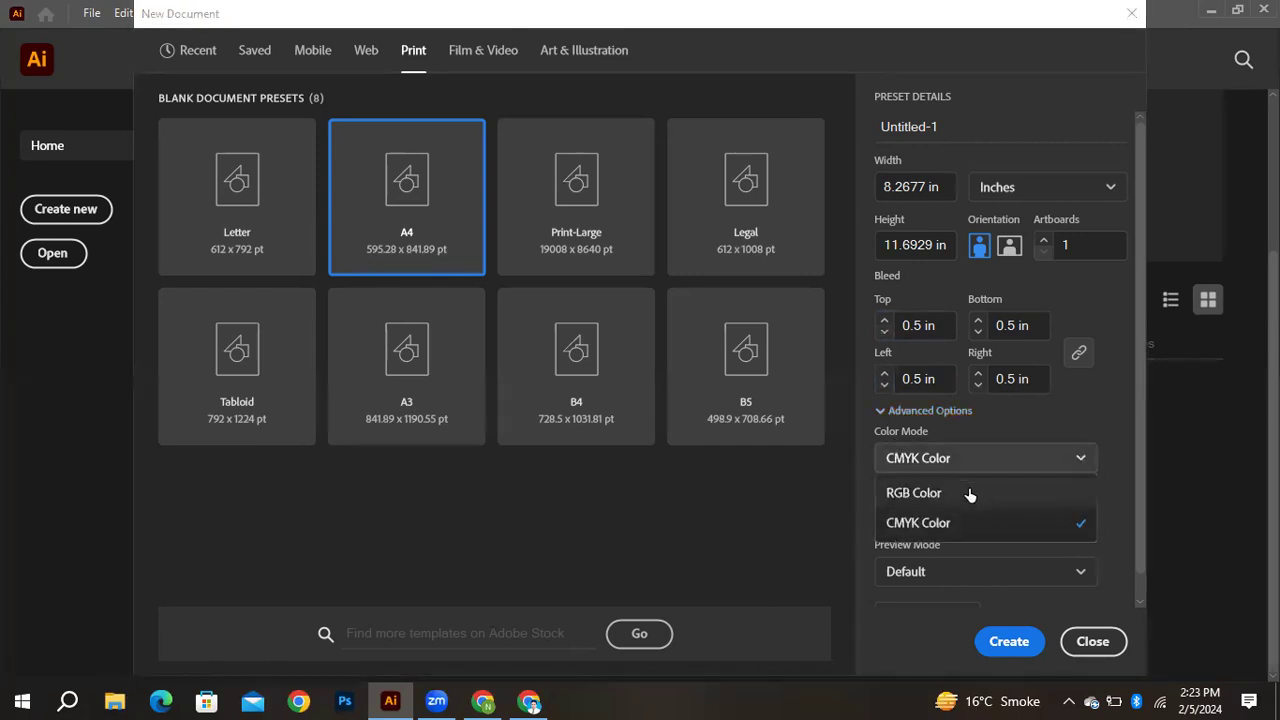
pyautogui.click(1084, 452)
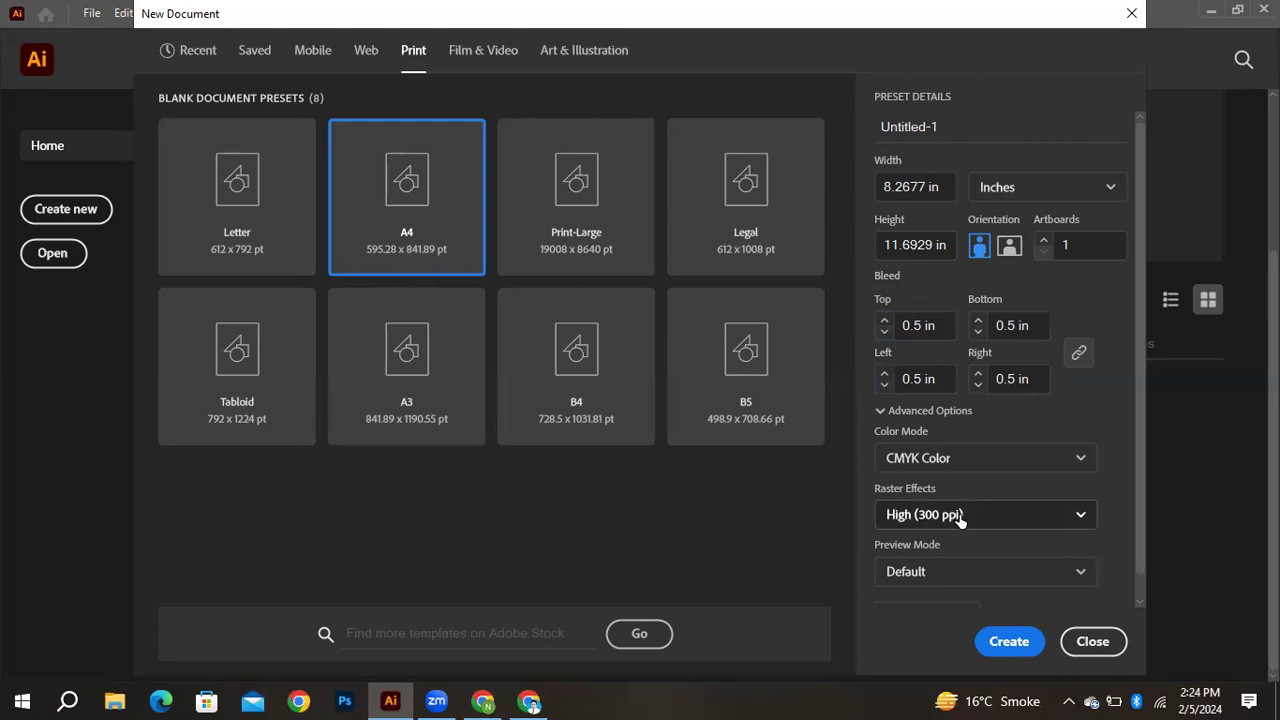
pyautogui.scroll(-1, 966, 560)
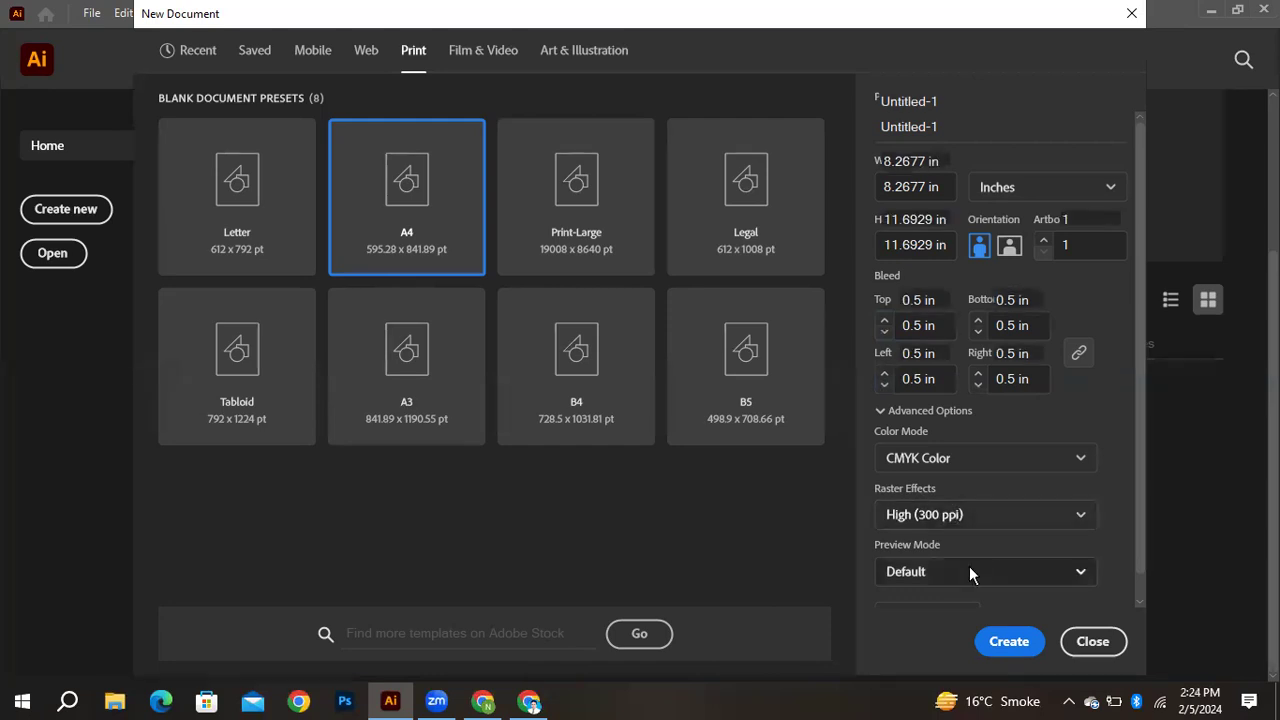
pyautogui.click(1006, 641)
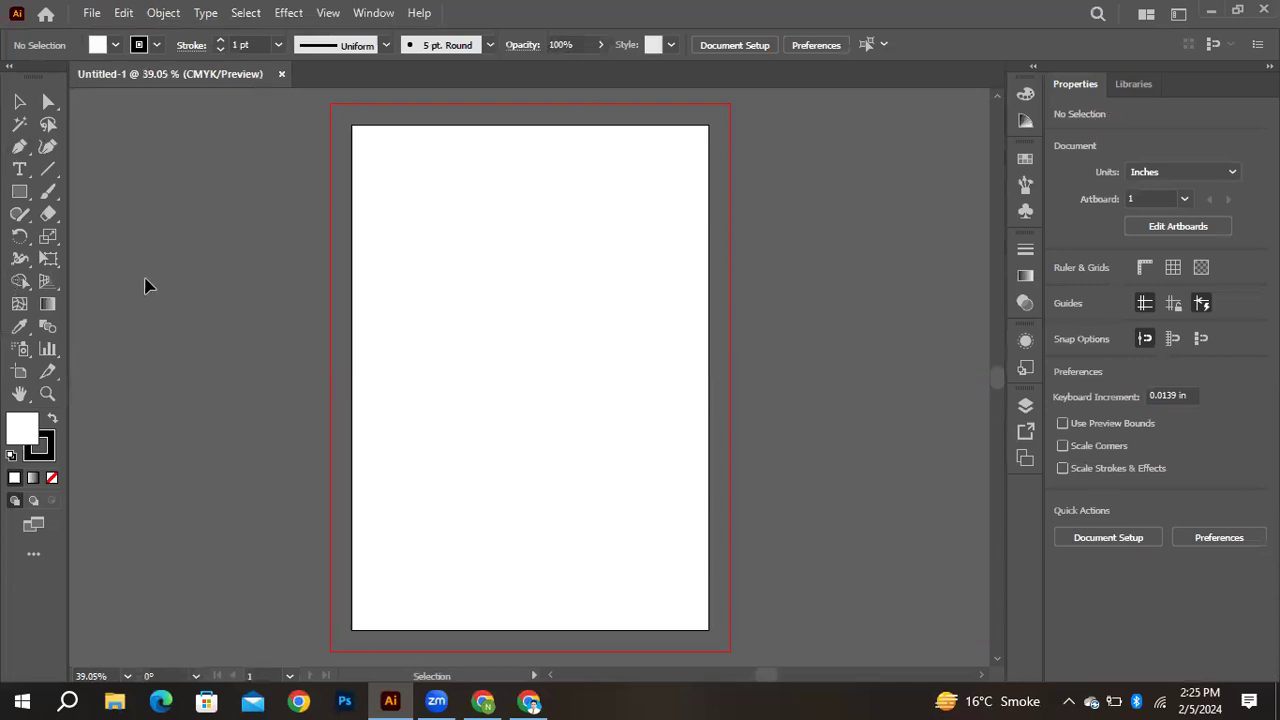
# Look over the available workspaces and reset the Essentials Classic workspace to its default layout
pyautogui.click(362, 14)
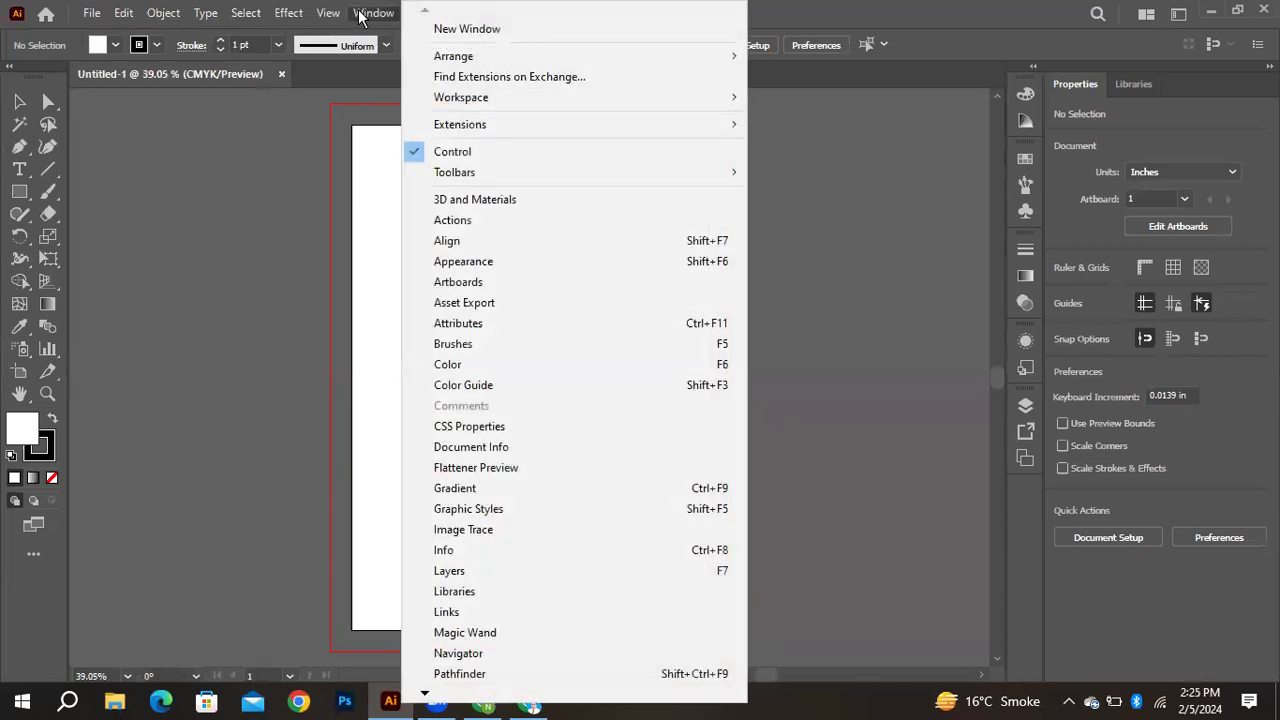
pyautogui.moveTo(563, 95)
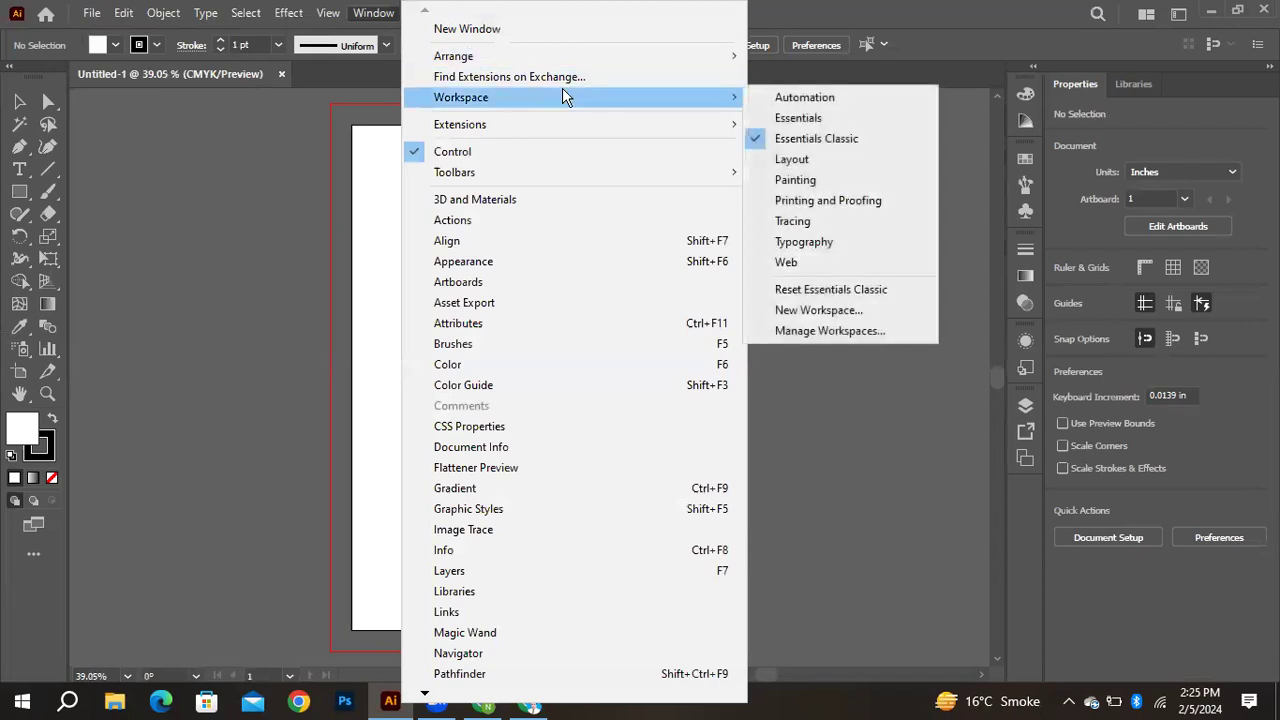
pyautogui.moveTo(328, 13)
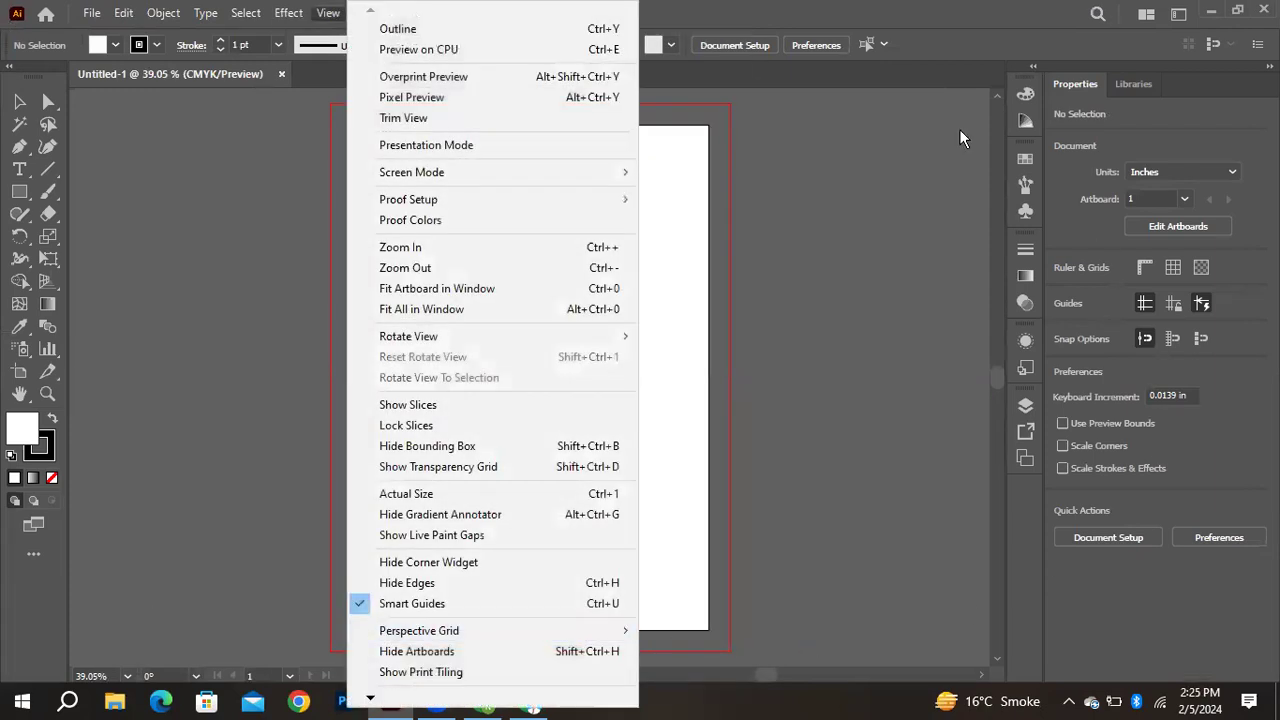
pyautogui.click(460, 52)
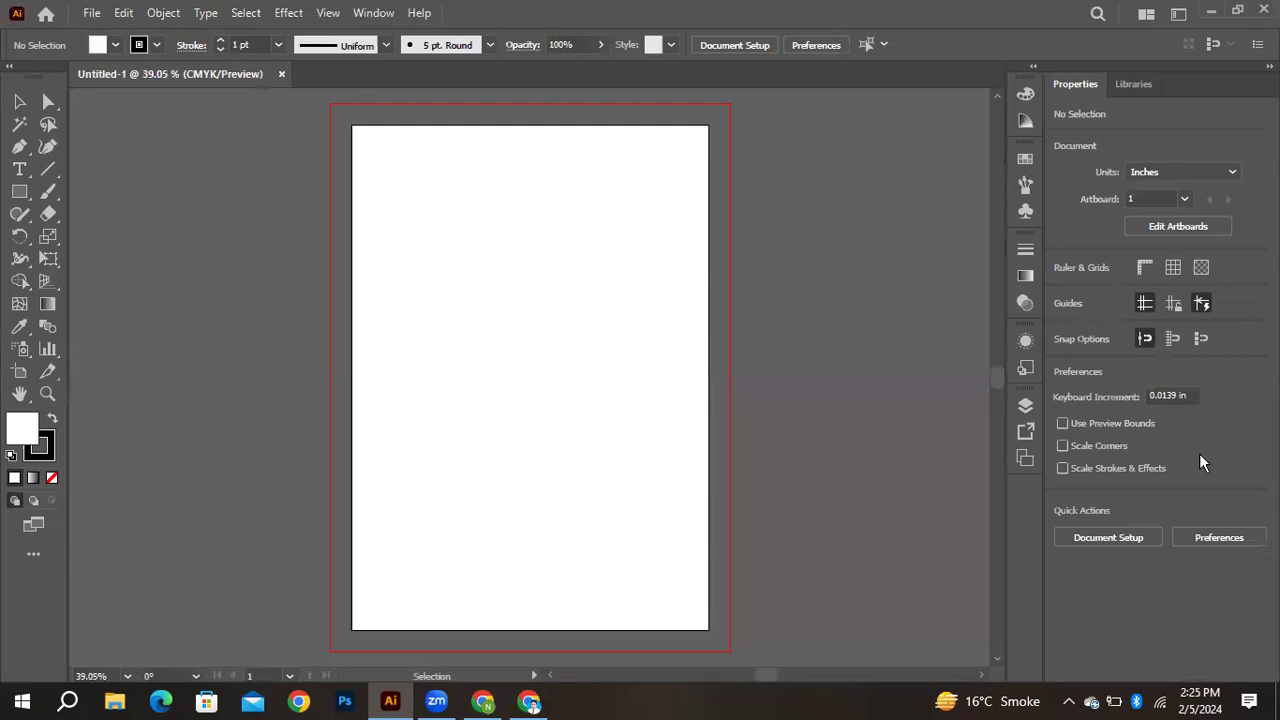
pyautogui.click(379, 14)
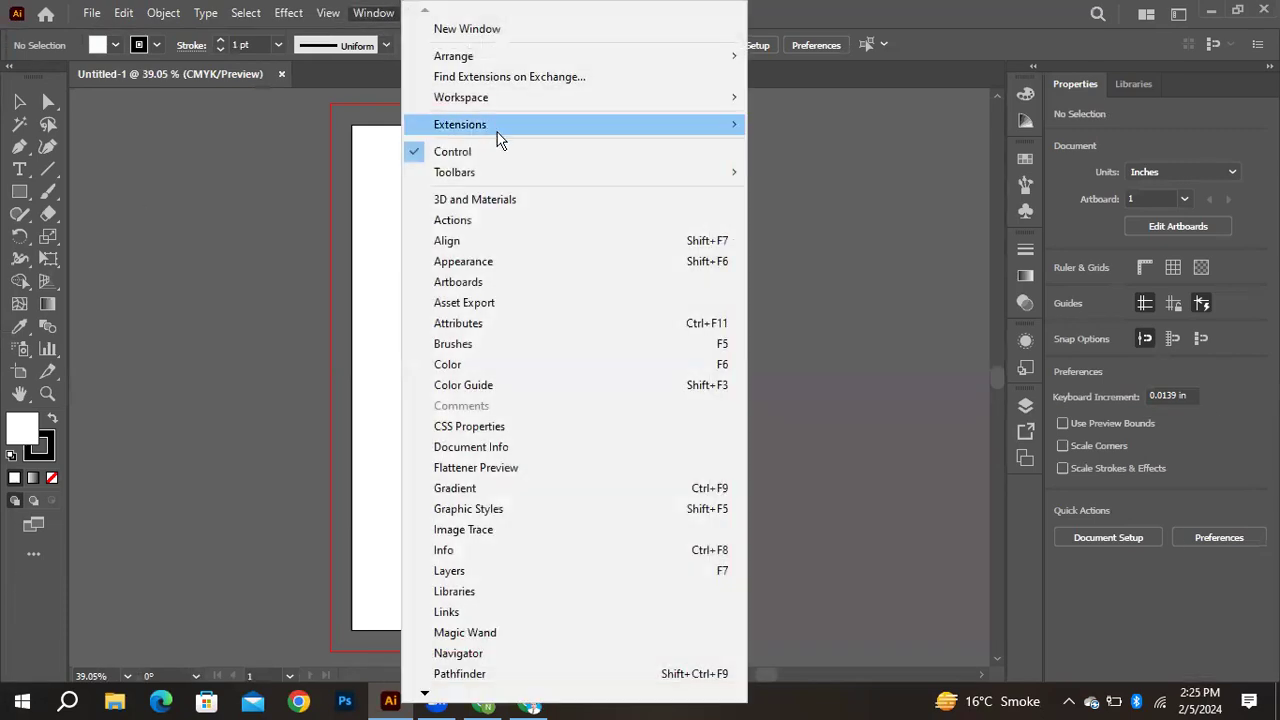
pyautogui.moveTo(533, 102)
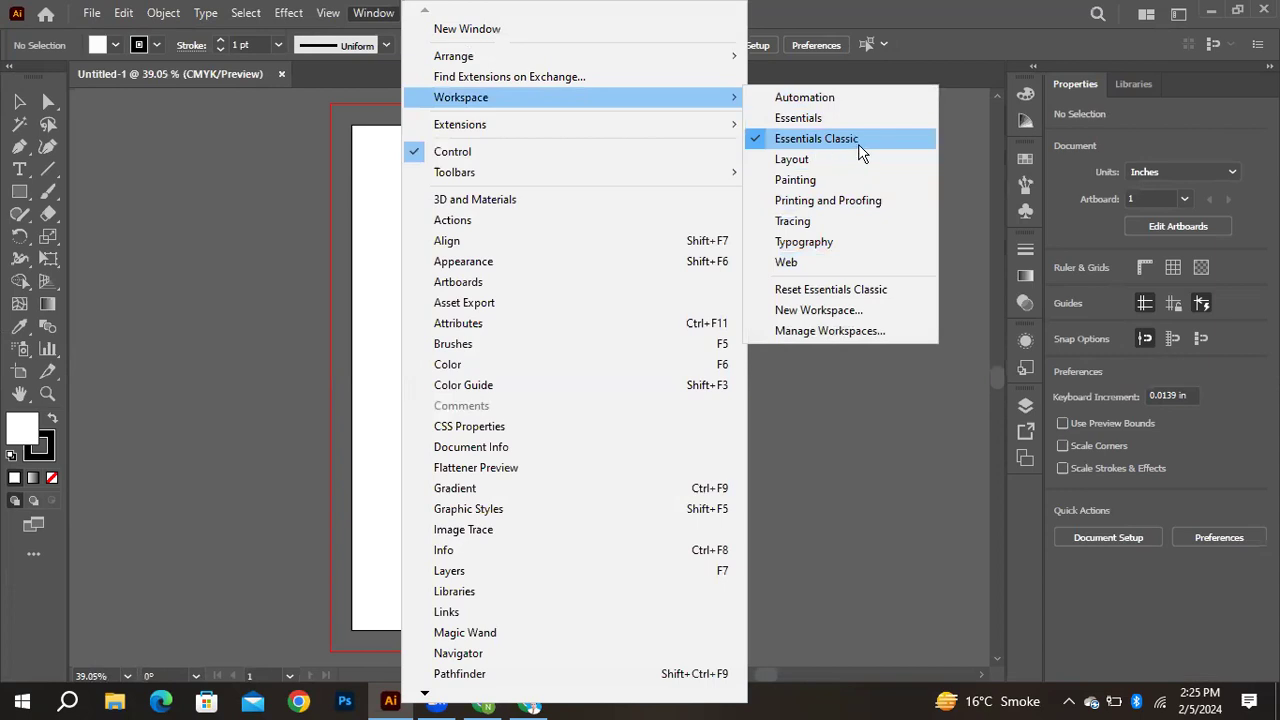
pyautogui.click(854, 289)
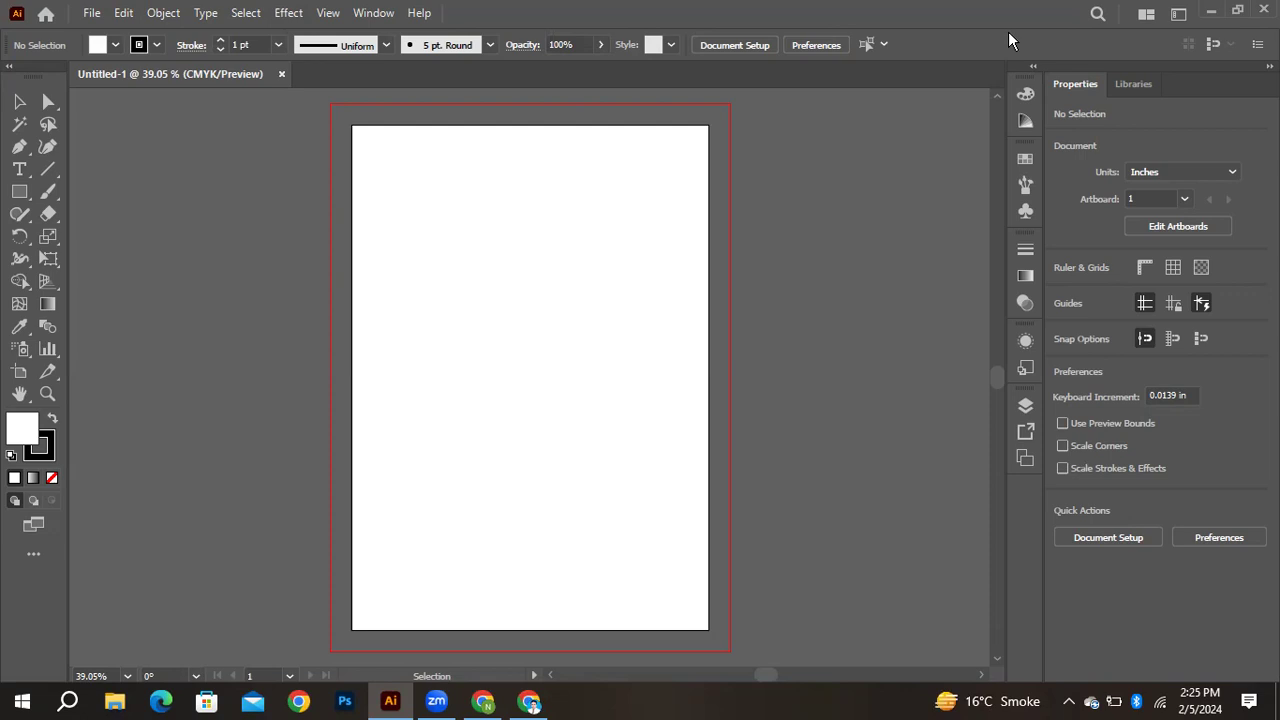
pyautogui.click(19, 101)
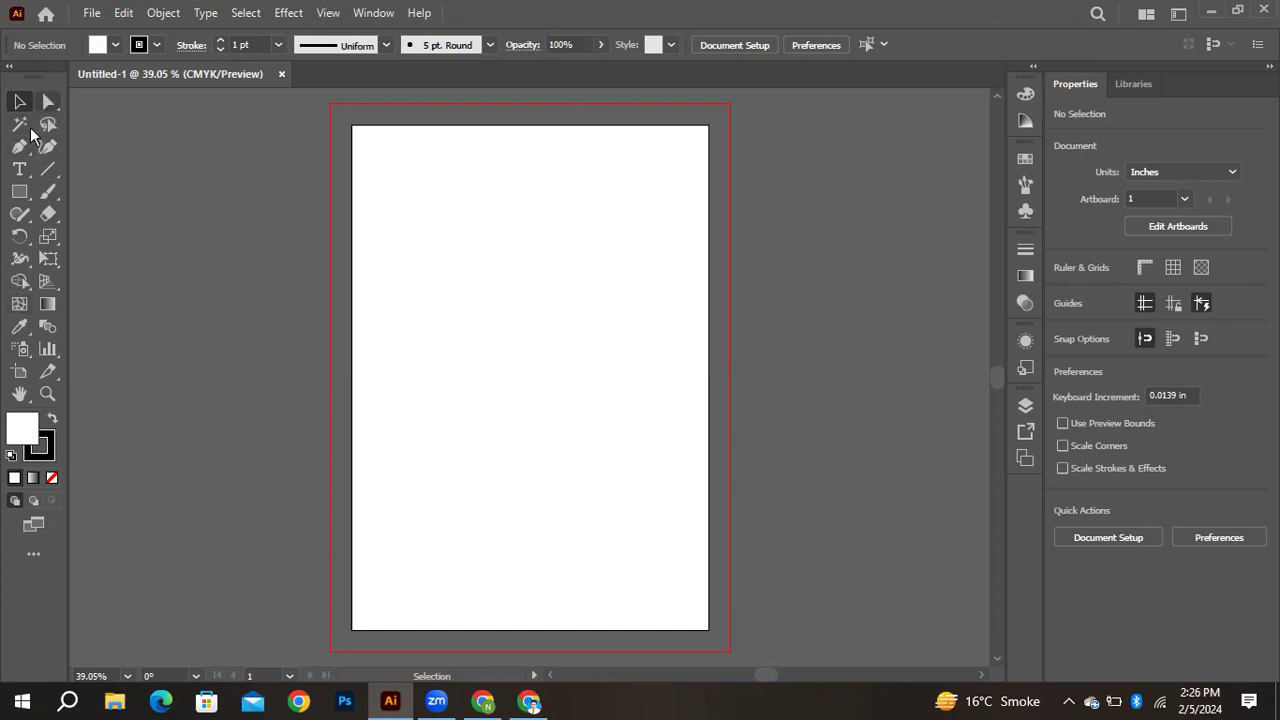
pyautogui.click(19, 191)
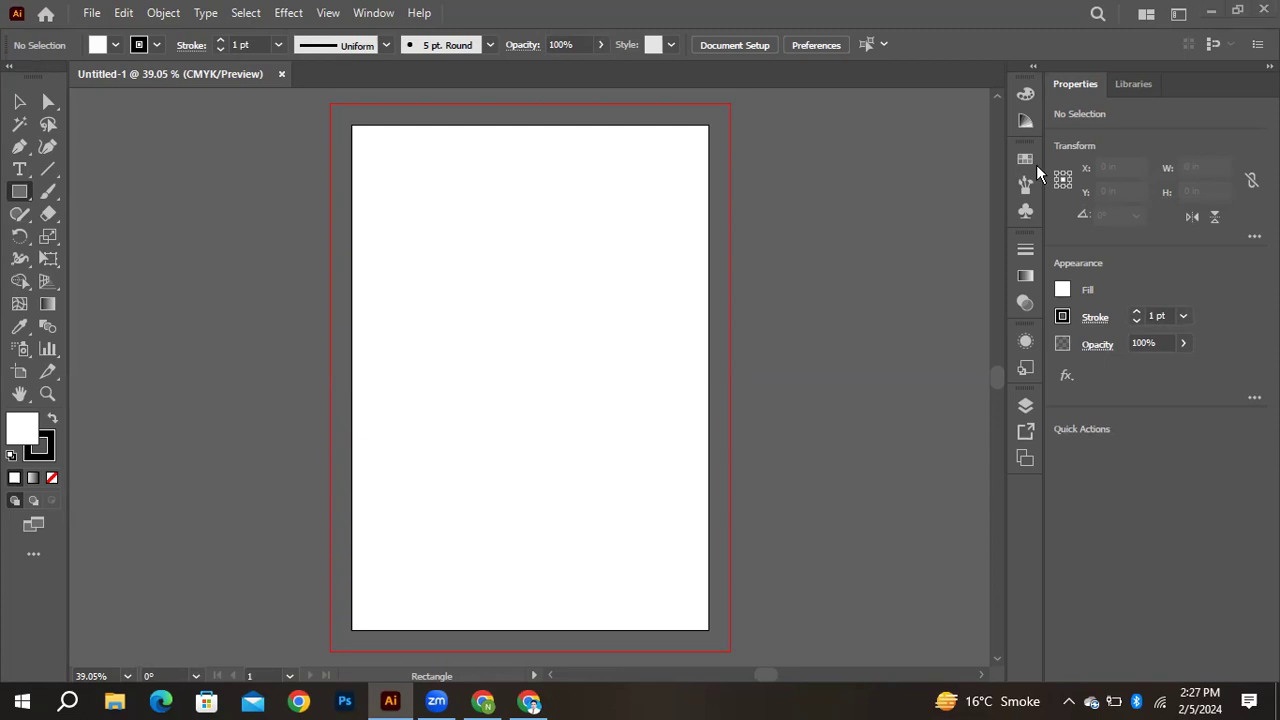
pyautogui.click(529, 702)
pyautogui.click(486, 703)
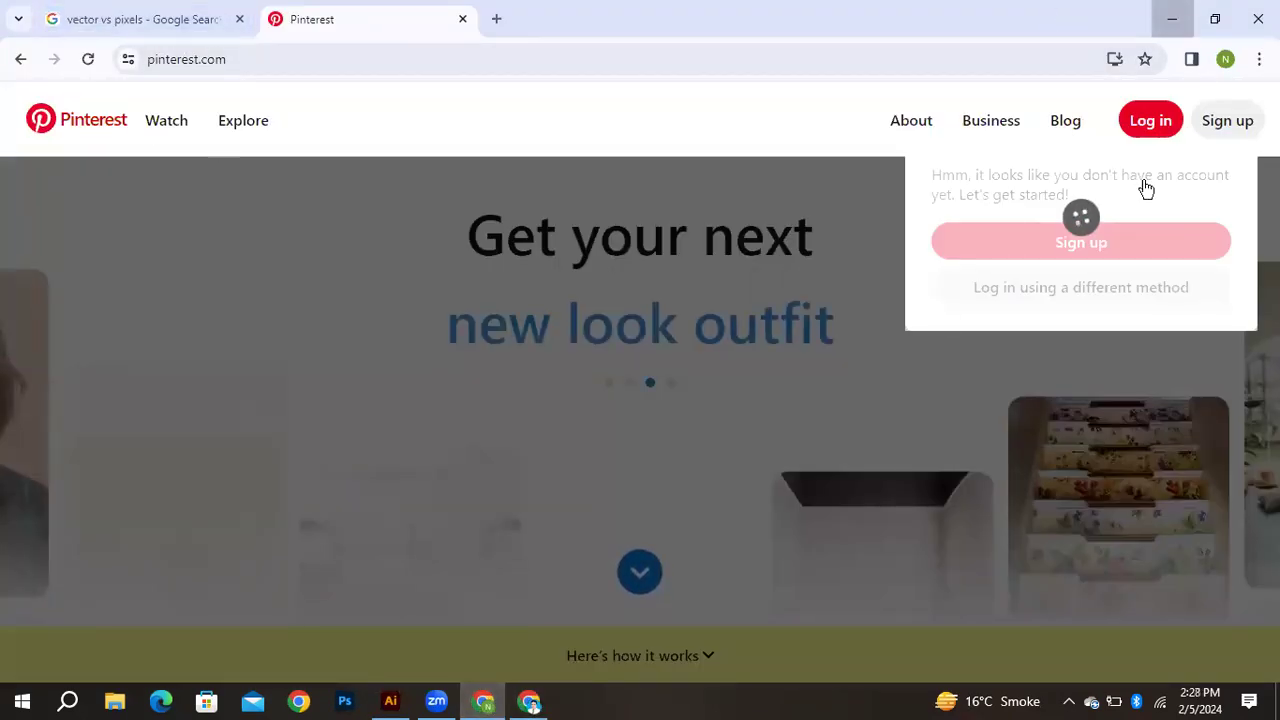
pyautogui.click(1172, 18)
pyautogui.click(1175, 18)
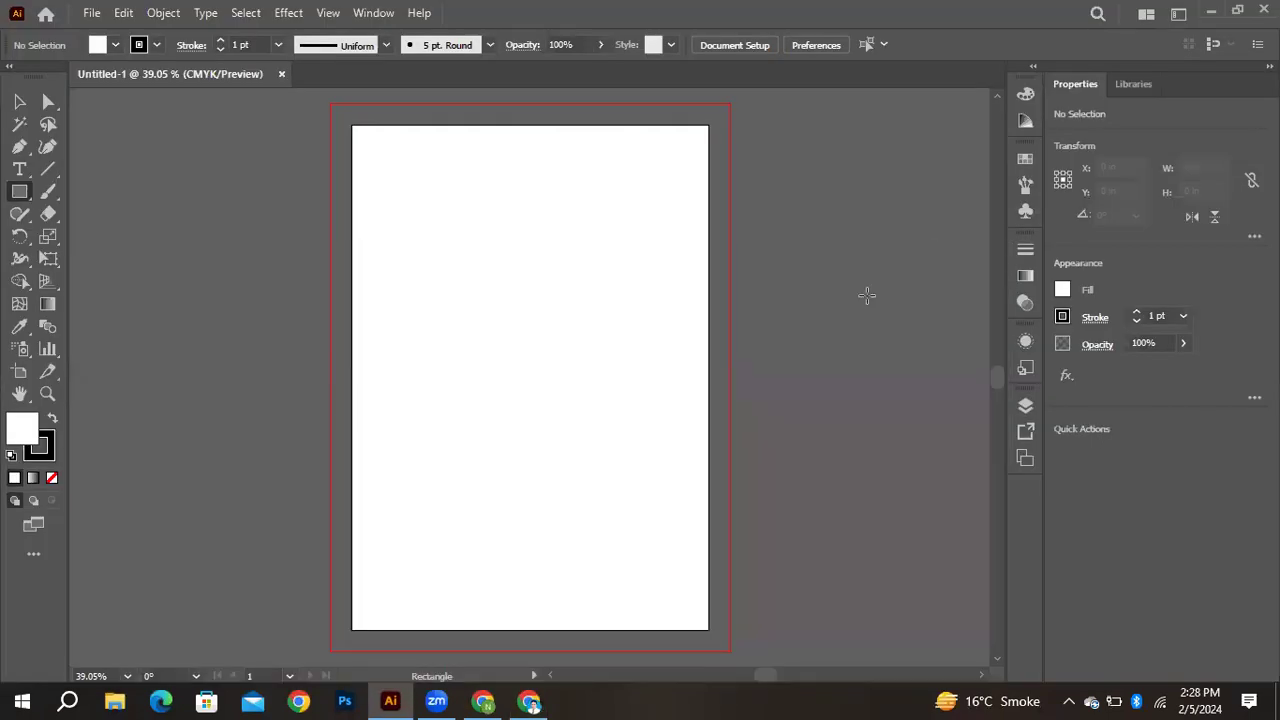
pyautogui.click(19, 101)
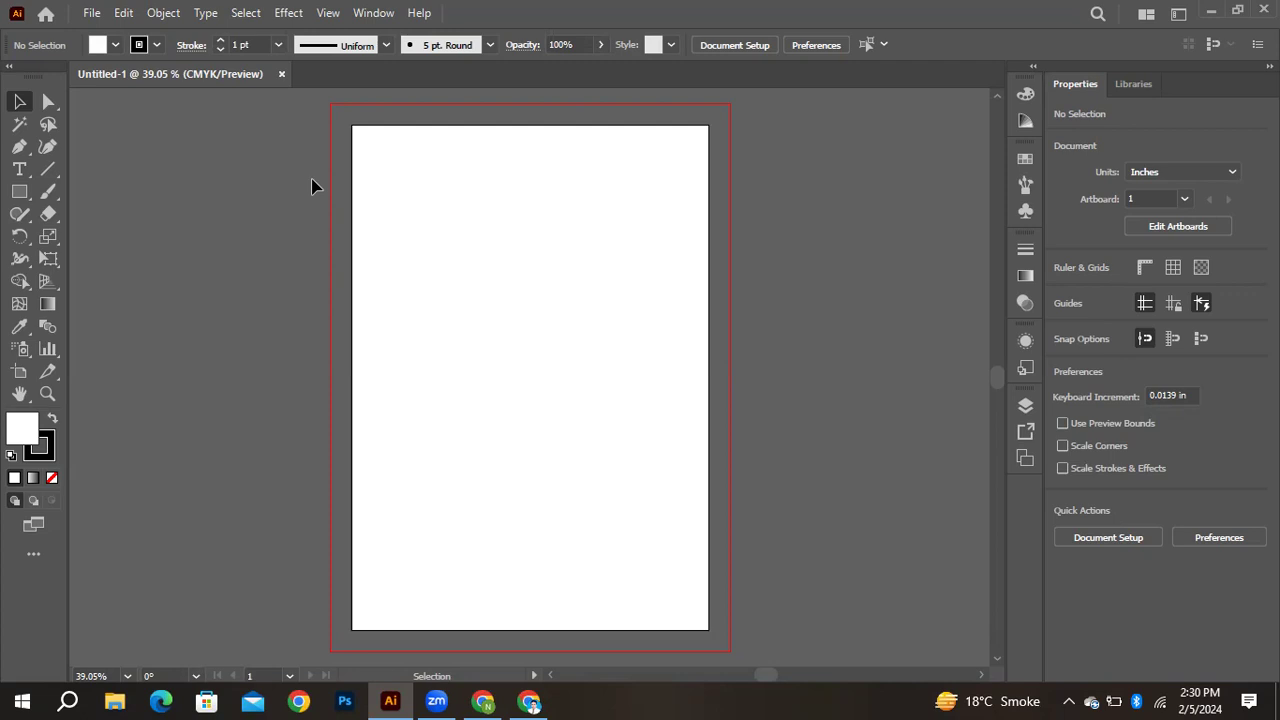
# Draw a square about 5.4 in wide on the artboard's upper half and a rectangle about 7.8 by 2.4 in below it
pyautogui.click(19, 191)
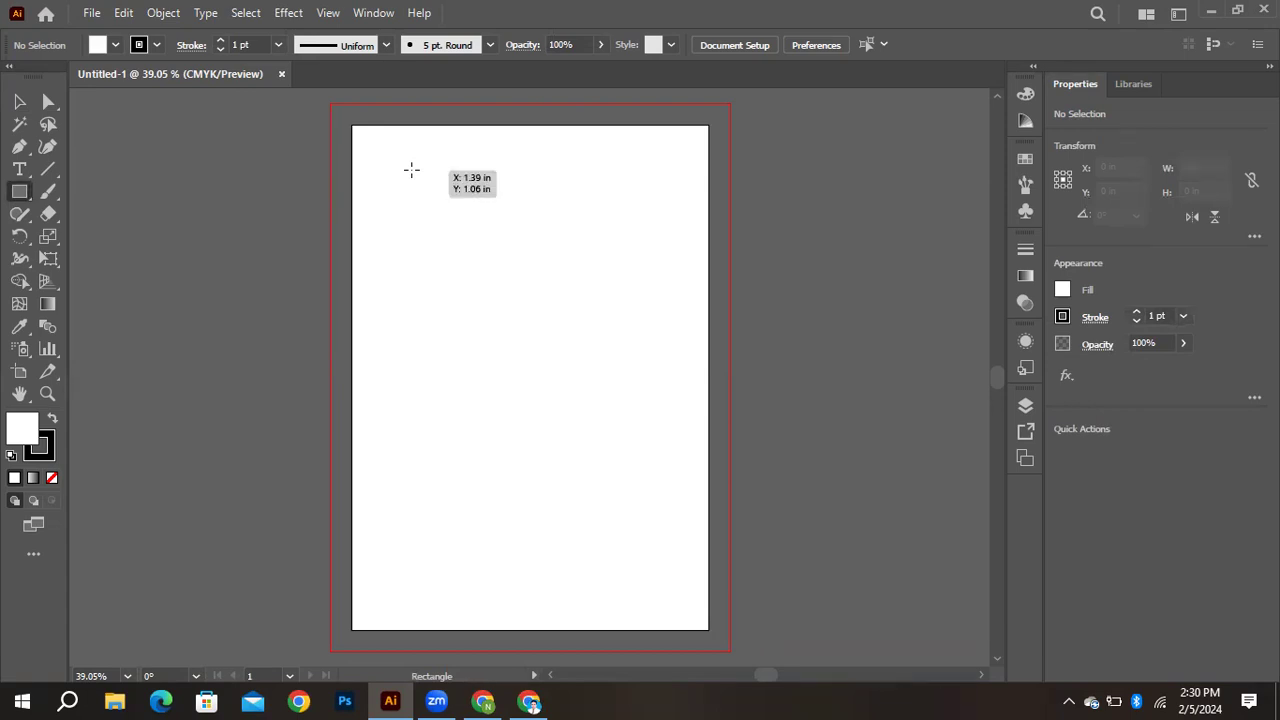
pyautogui.moveTo(411, 170); pyautogui.dragTo(602, 404)
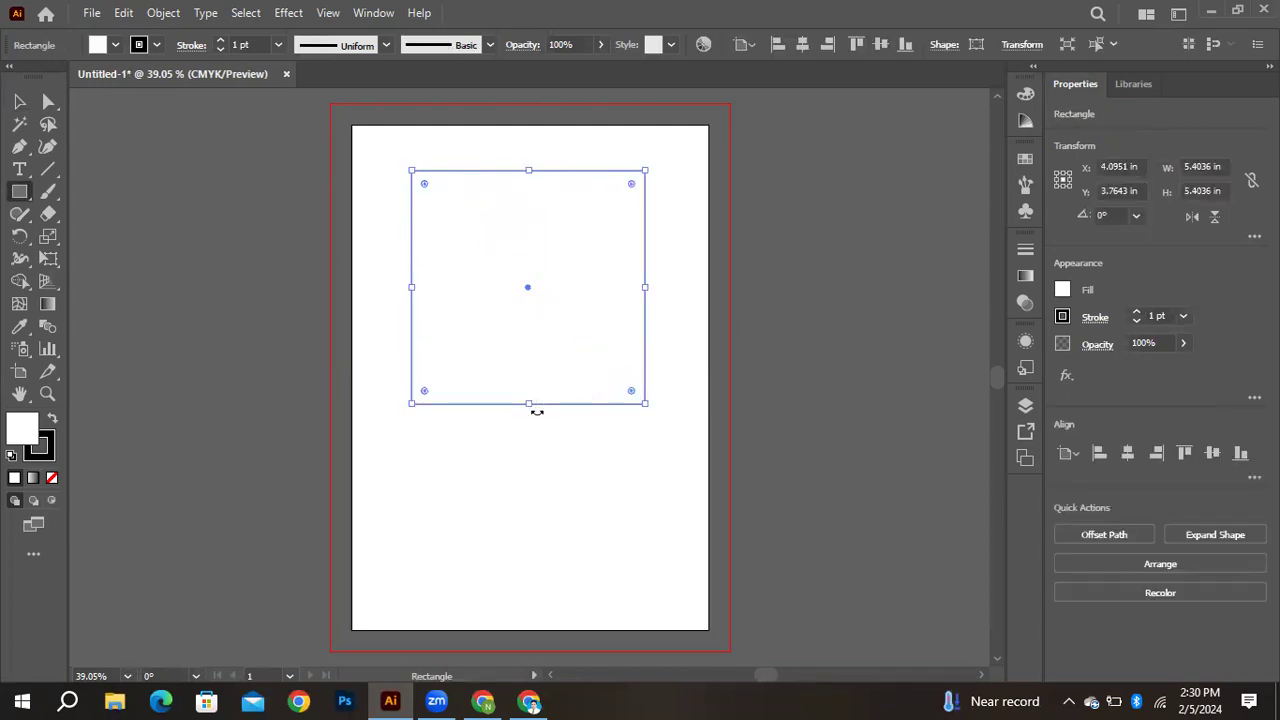
pyautogui.moveTo(420, 439); pyautogui.dragTo(758, 543)
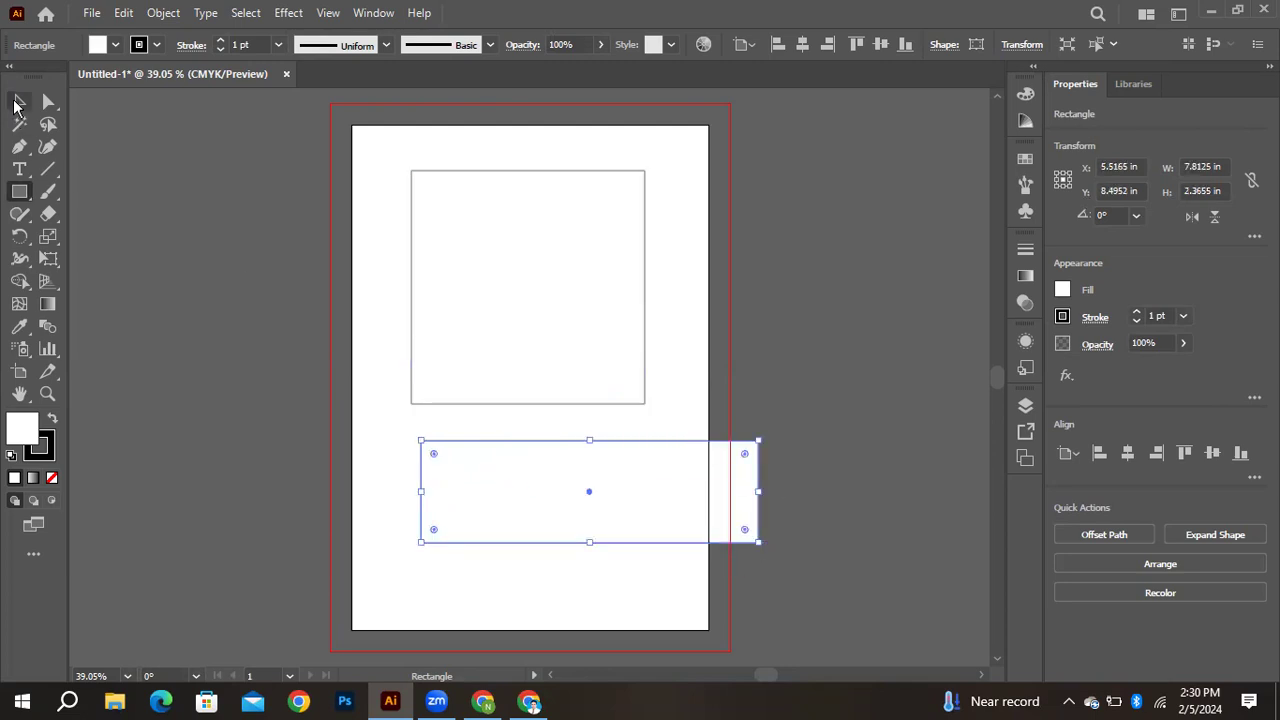
# Fill the upper square with red, using the color ED0A0A
pyautogui.click(17, 102)
pyautogui.click(500, 245)
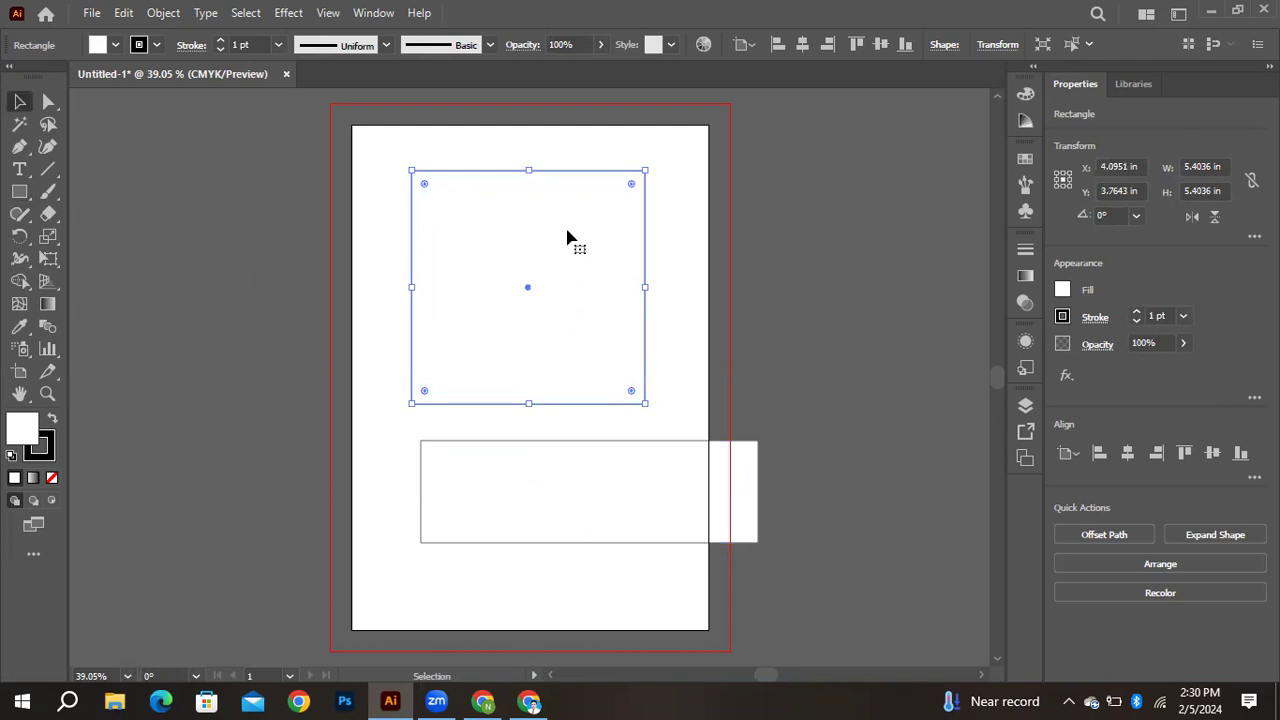
pyautogui.doubleClick(27, 440)
pyautogui.click(624, 236)
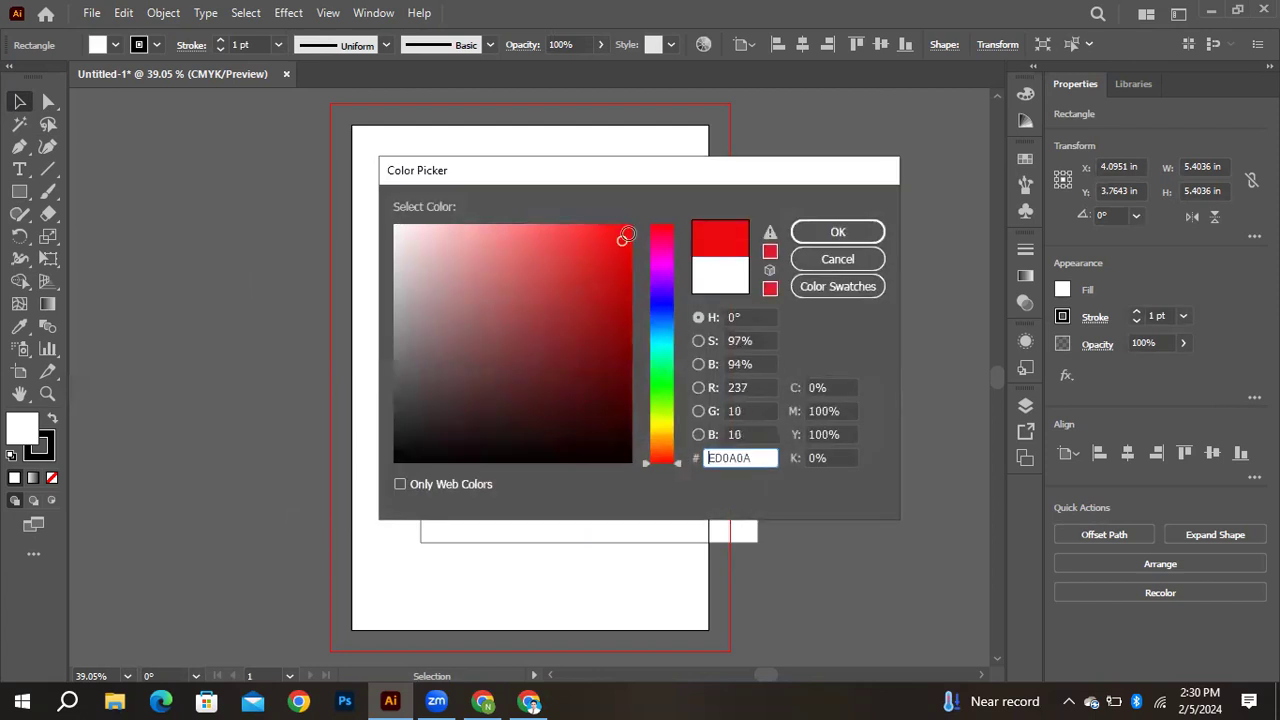
pyautogui.click(836, 232)
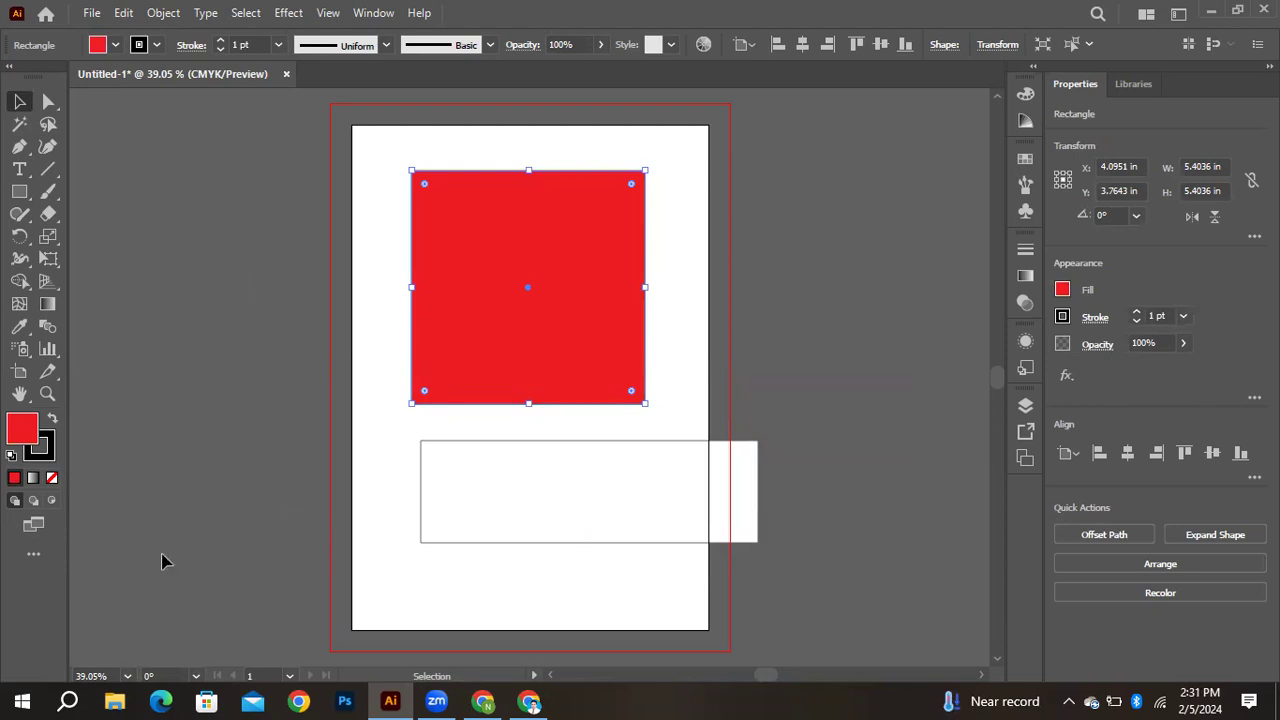
# Change the red square's stroke color to green, 00FF7F, and deselect the square
pyautogui.doubleClick(38, 452)
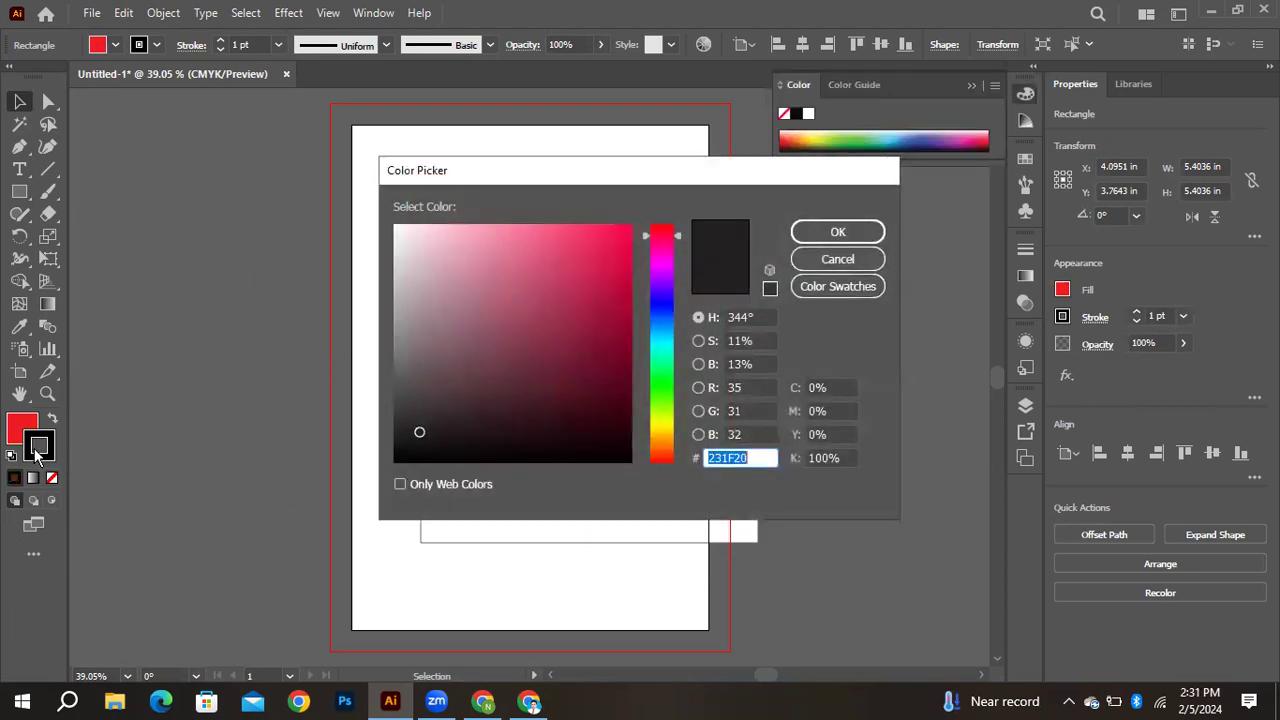
pyautogui.moveTo(652, 251); pyautogui.dragTo(634, 204)
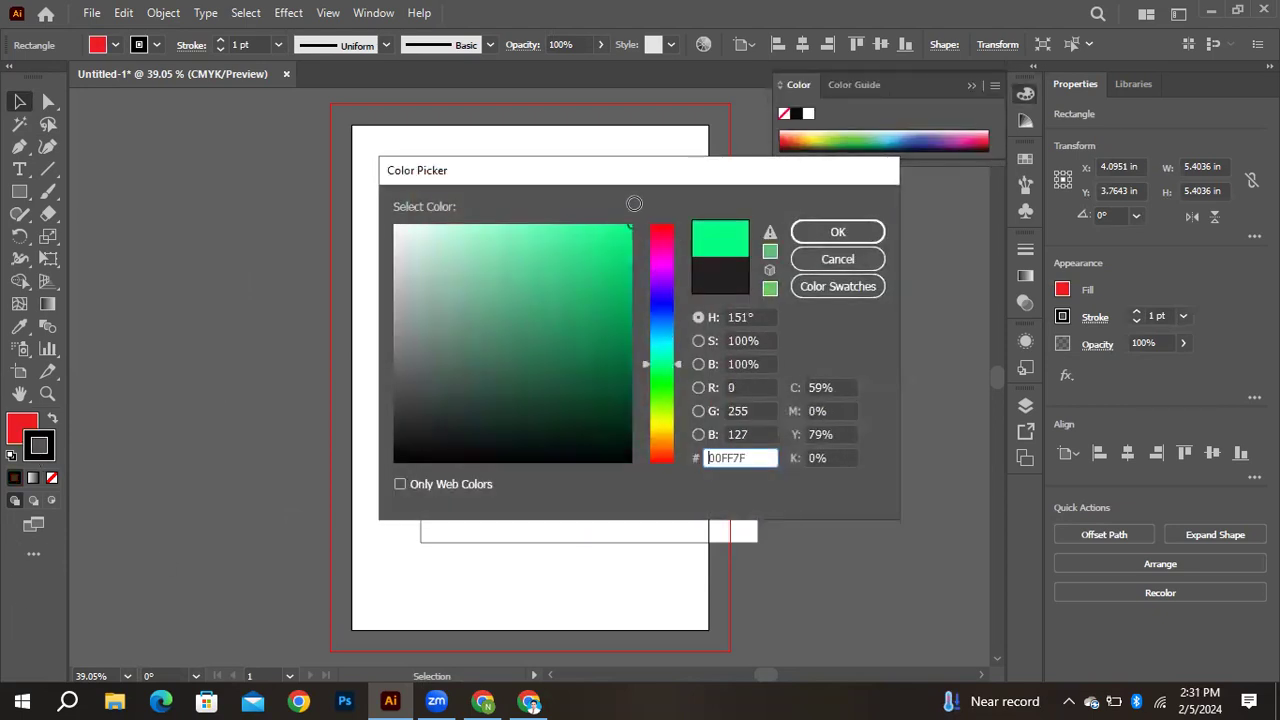
pyautogui.click(838, 231)
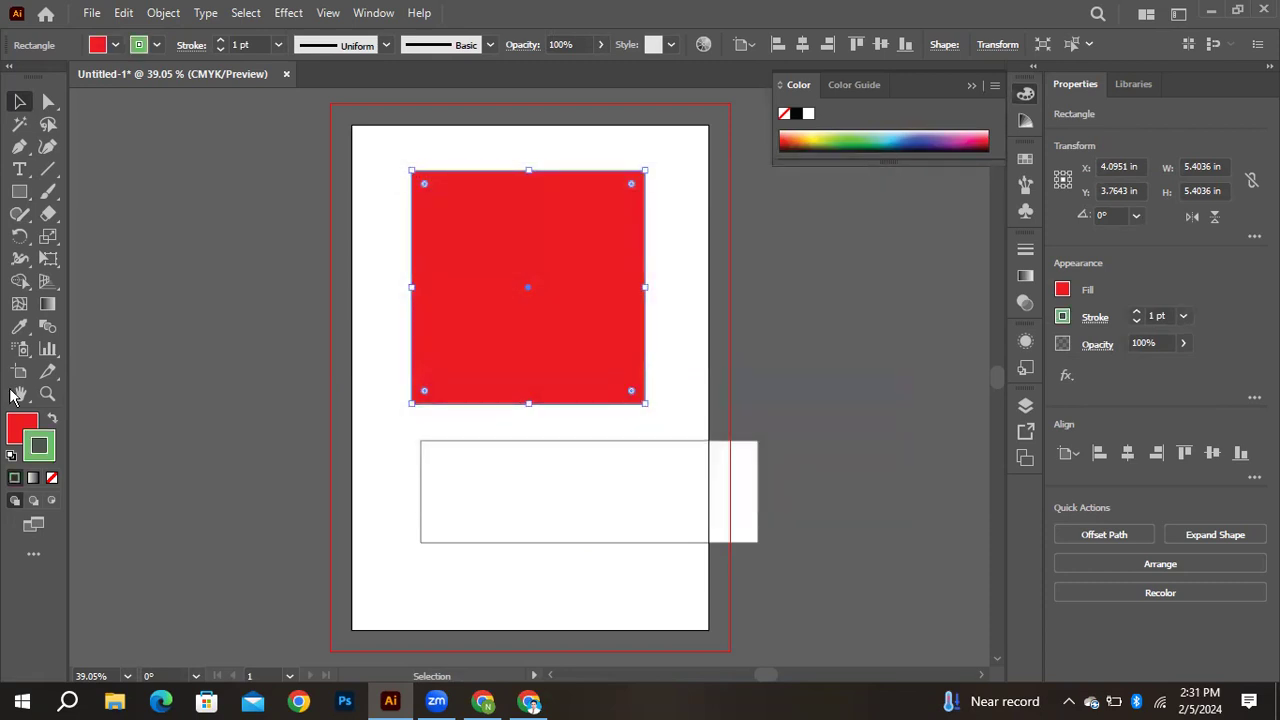
pyautogui.click(249, 192)
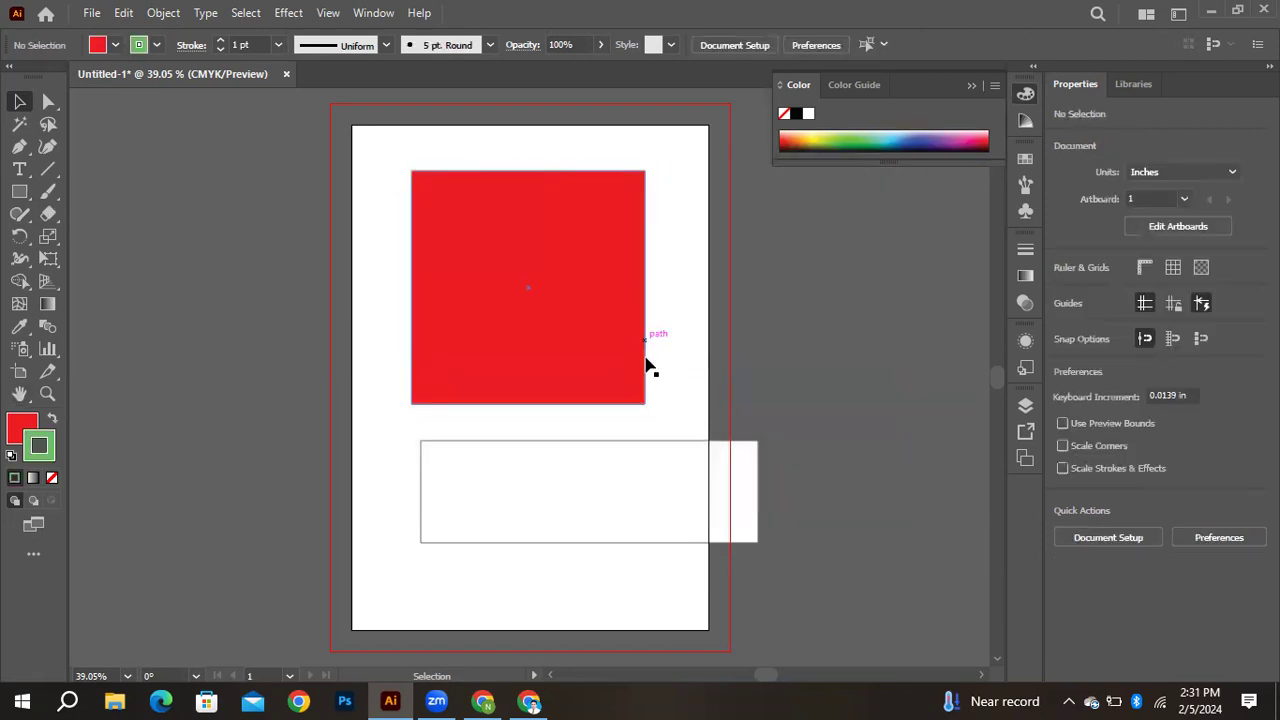
# Thicken the red square's green stroke, trying 12 pt before settling on 14 pt, and deselect the square
pyautogui.click(566, 298)
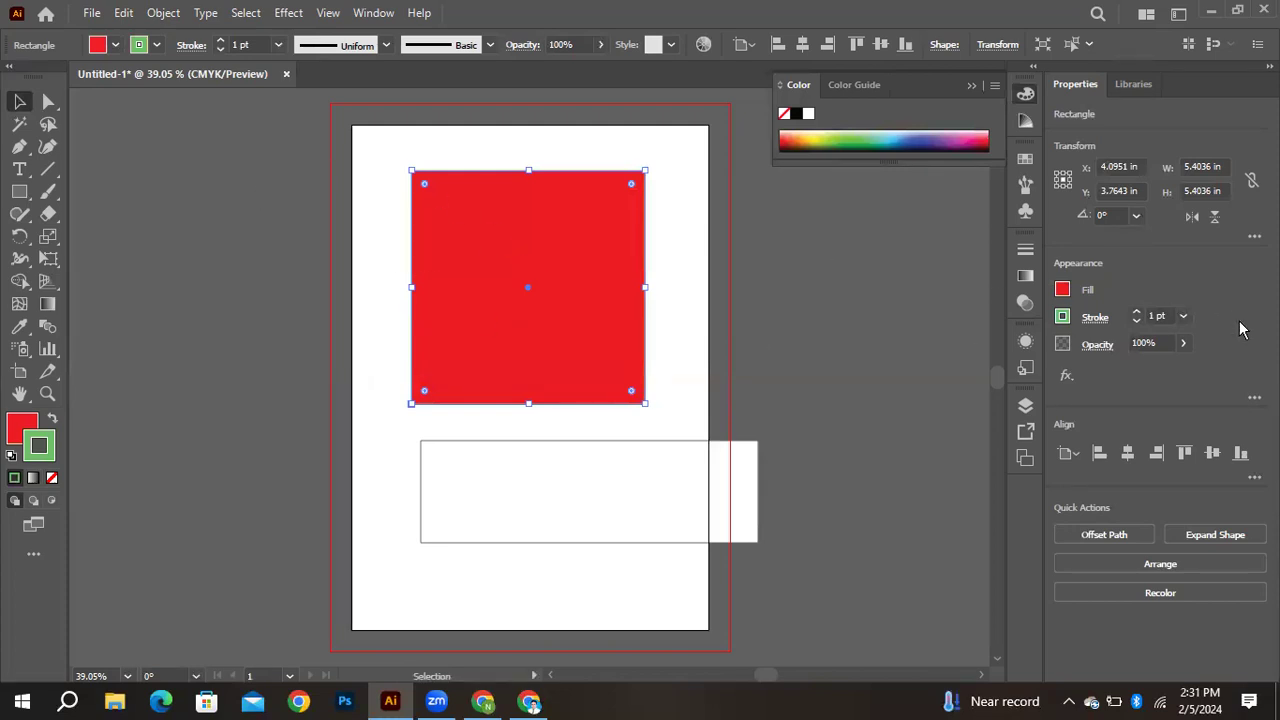
pyautogui.click(1183, 316)
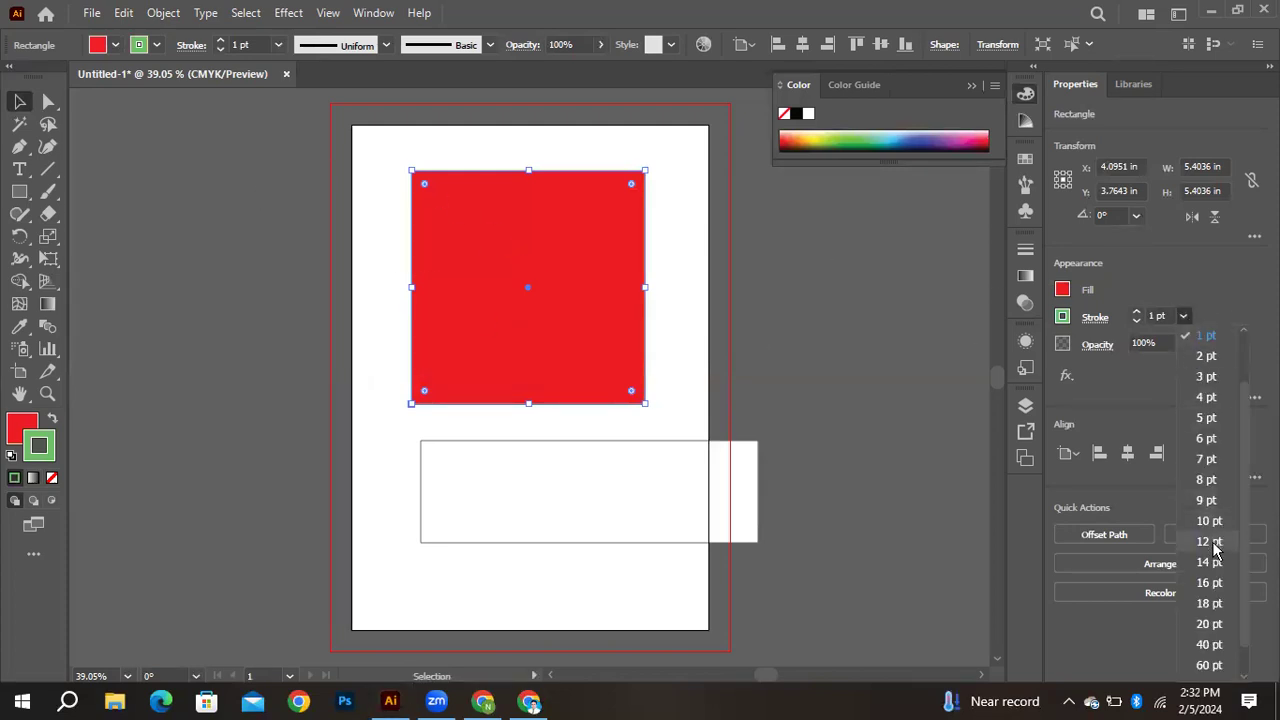
pyautogui.click(1209, 541)
pyautogui.click(1183, 316)
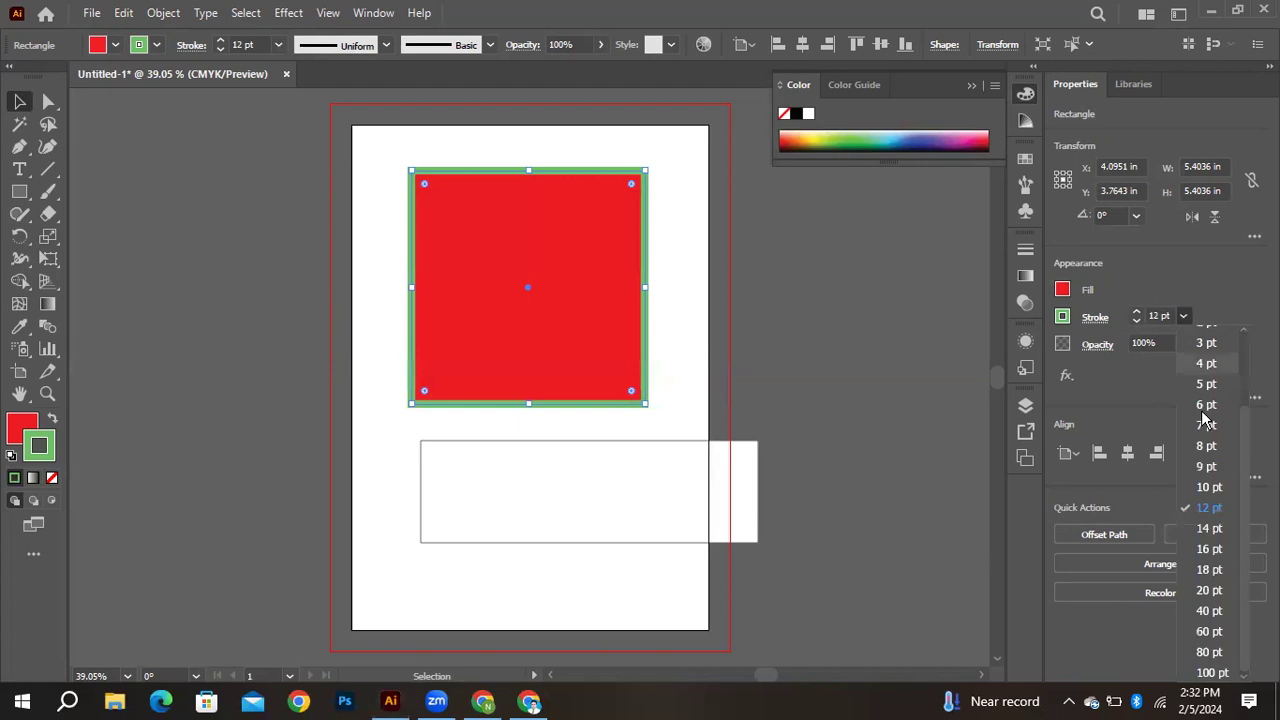
pyautogui.click(1210, 530)
pyautogui.click(940, 406)
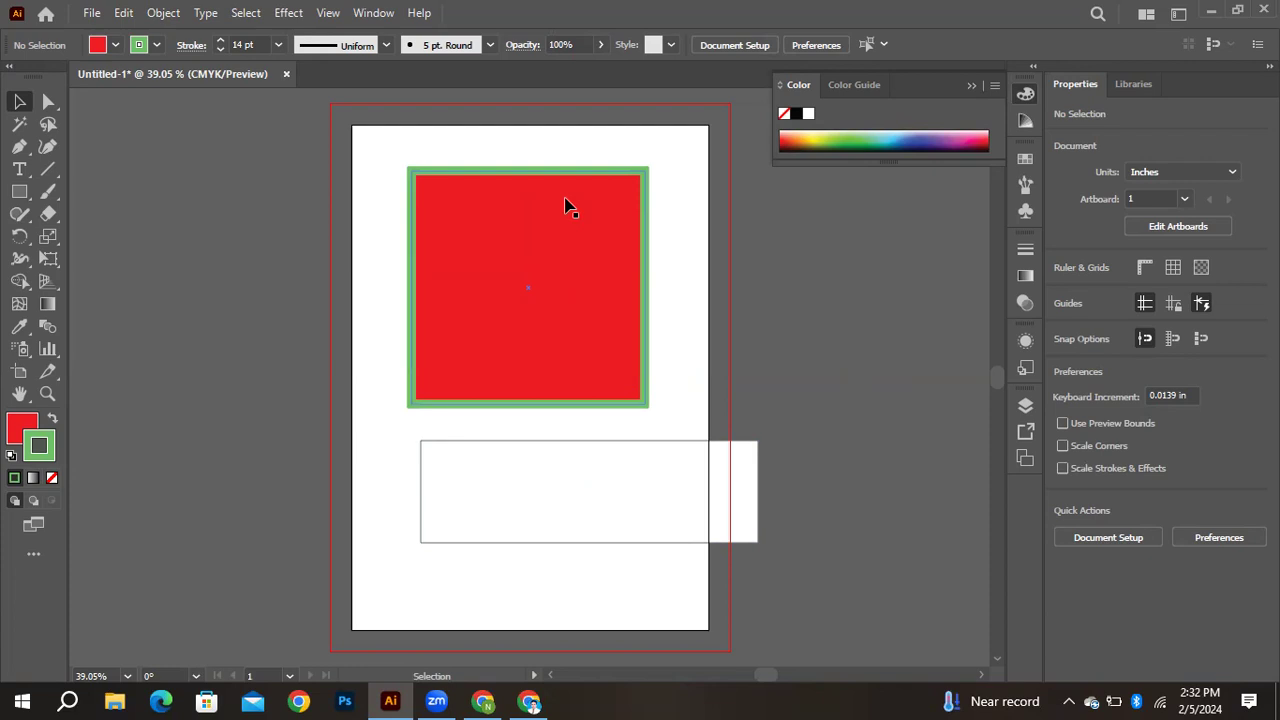
# Try rounding all four corners of the red square evenly, and undo the rounding
pyautogui.click(488, 246)
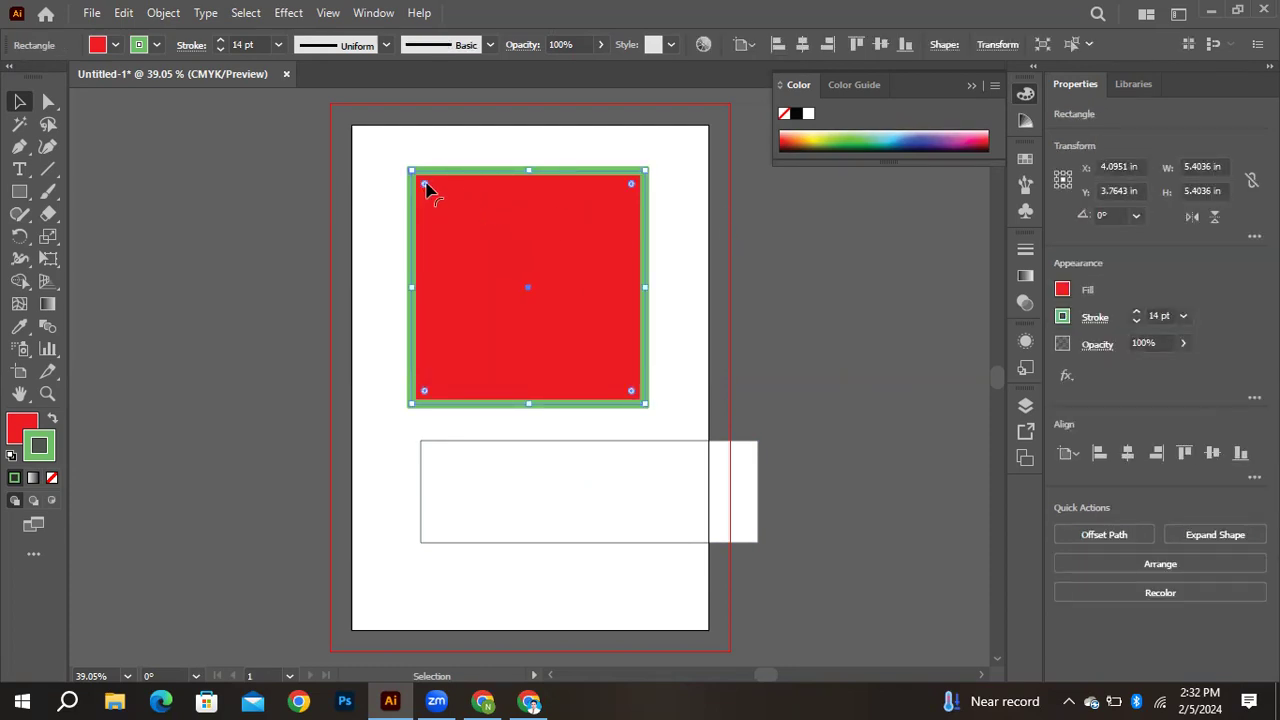
pyautogui.moveTo(428, 188); pyautogui.dragTo(467, 253)
pyautogui.moveTo(467, 254); pyautogui.dragTo(454, 211)
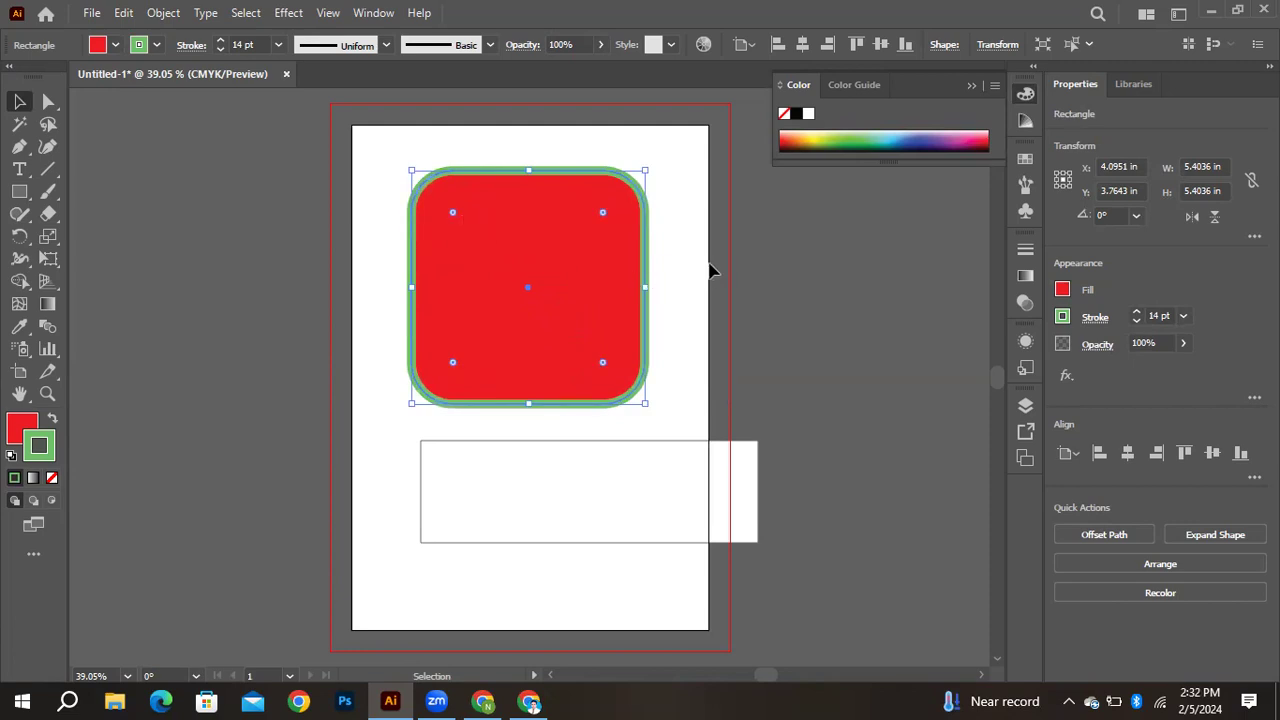
pyautogui.hotkey('ctrl', 'z')
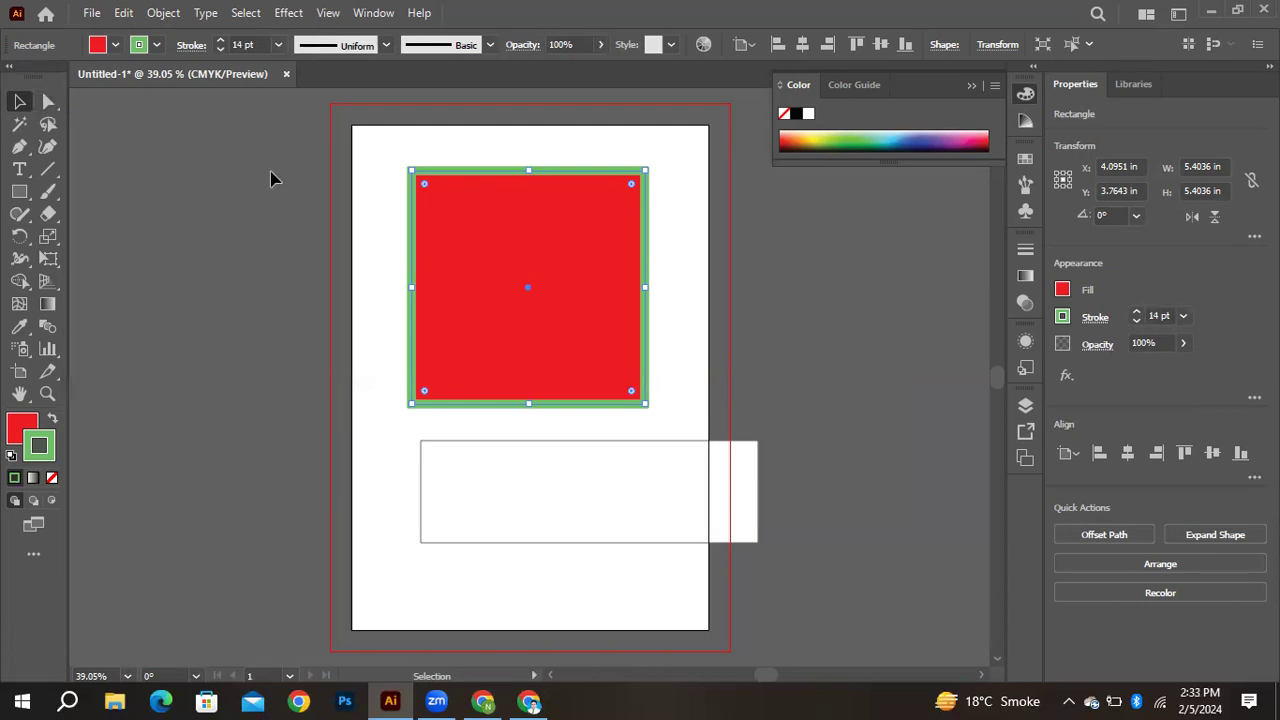
# Round only the red square's two upper corners to about 2.7 in with Direct Selection, forming an arch, and deselect it
pyautogui.press('a')
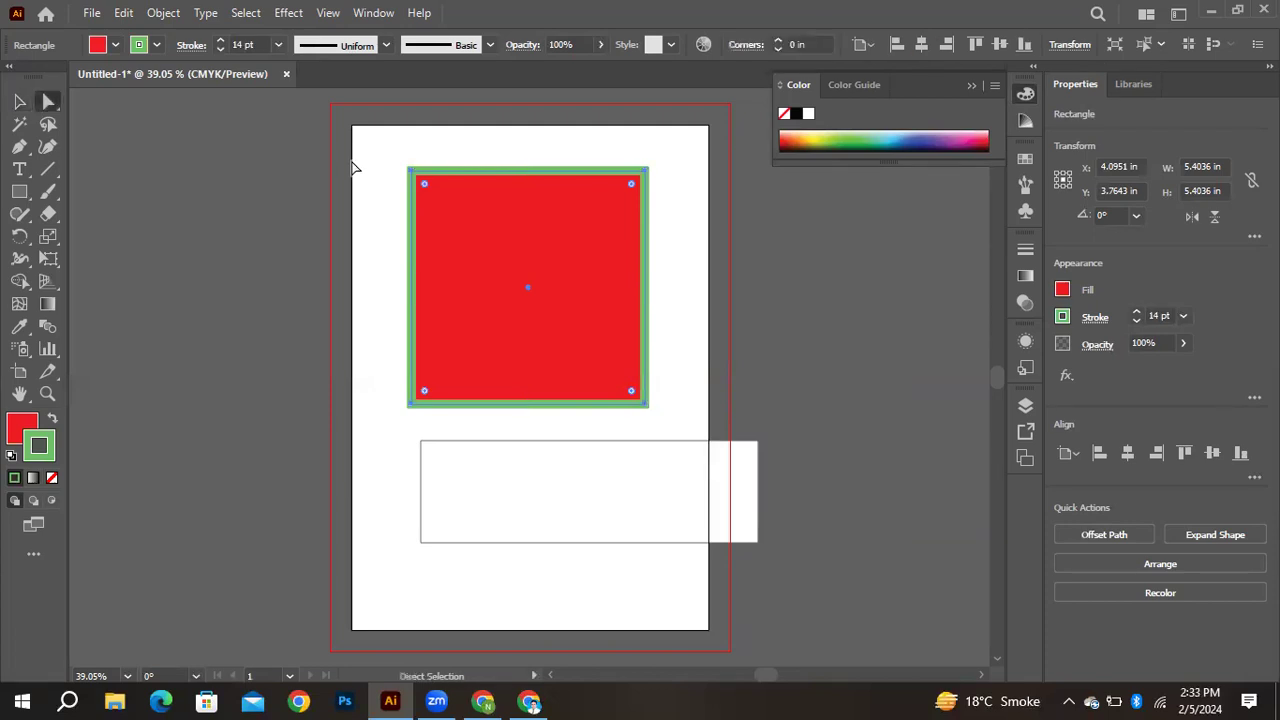
pyautogui.click(414, 176)
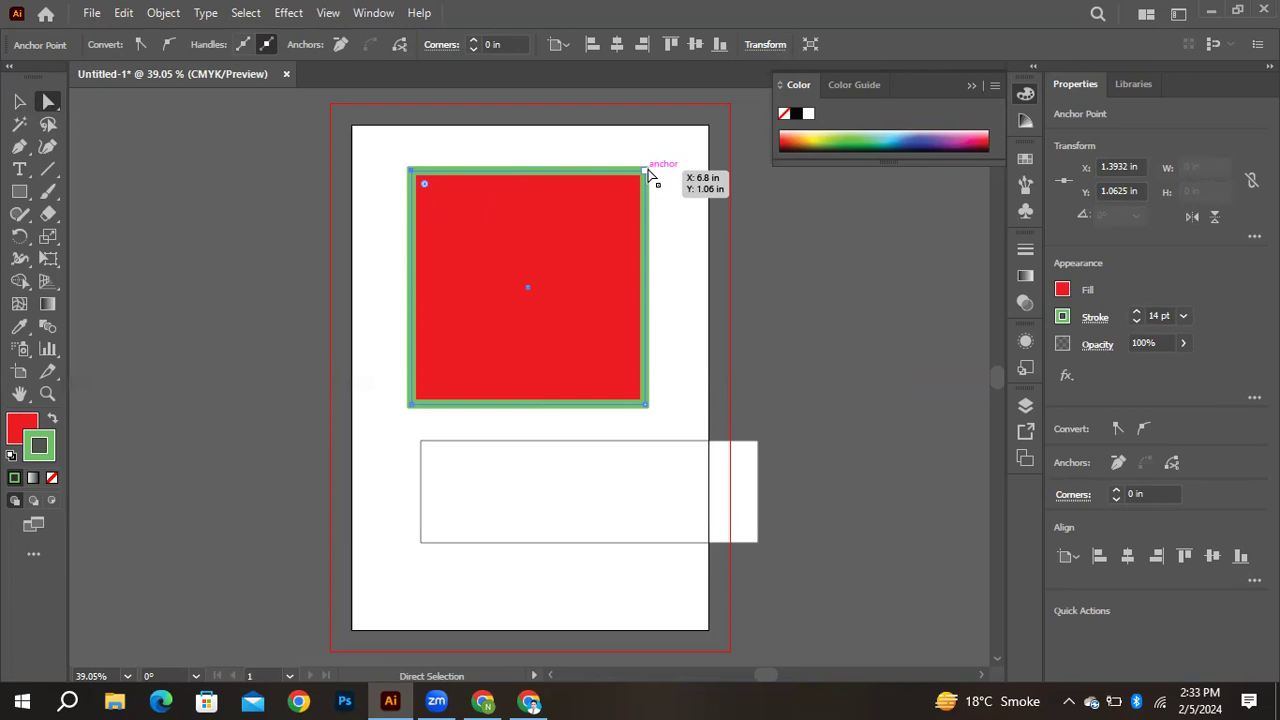
pyautogui.press('ctrl')
pyautogui.keyDown('ctrl'); pyautogui.click(647, 176); pyautogui.keyUp('ctrl')
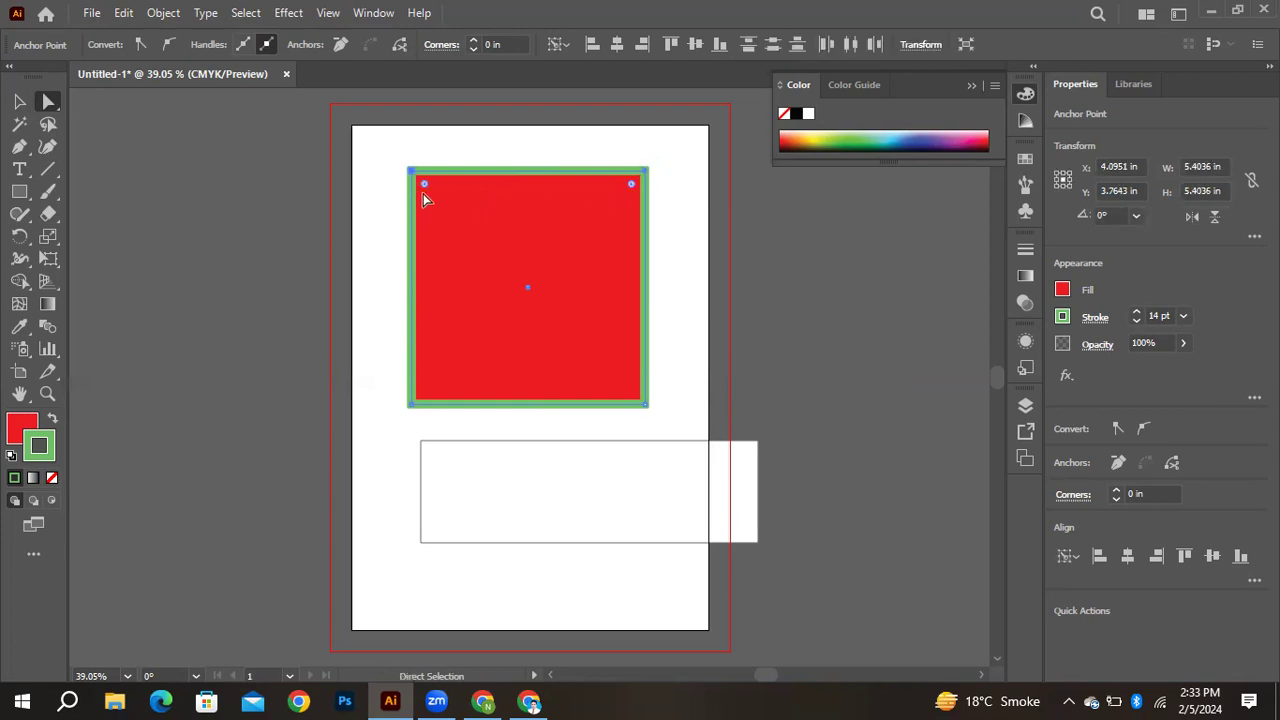
pyautogui.moveTo(427, 190); pyautogui.dragTo(512, 326)
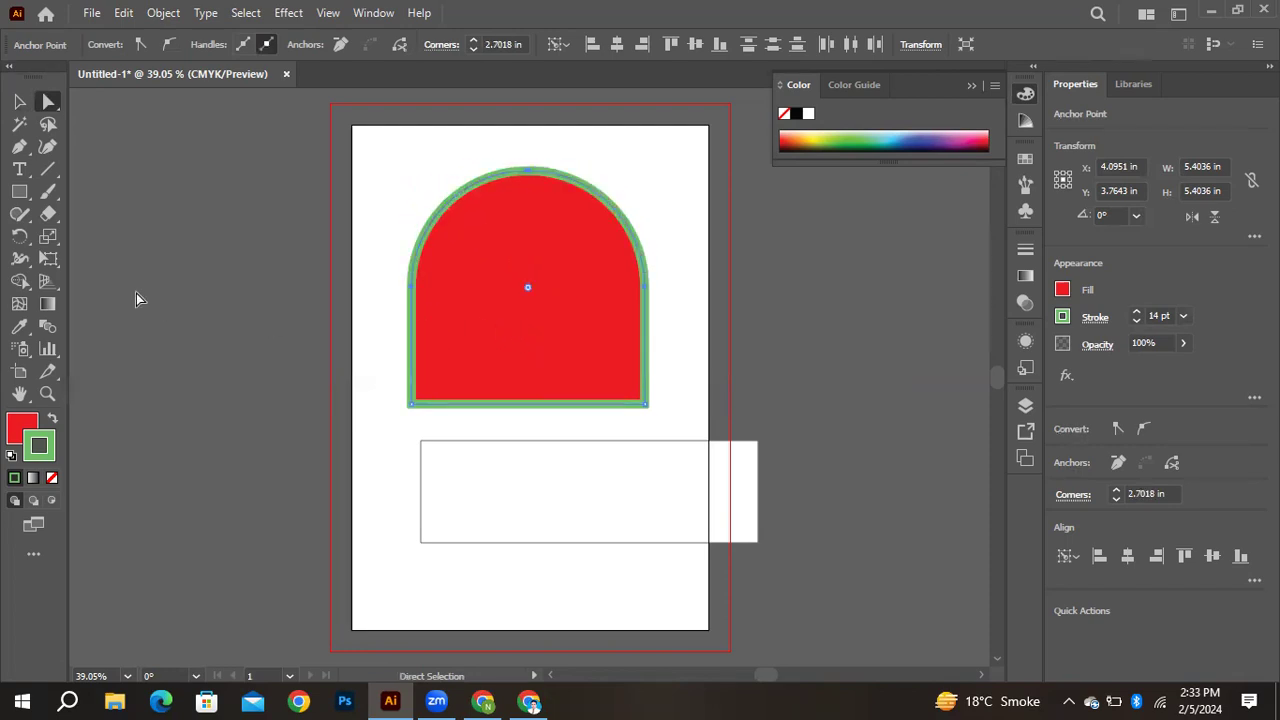
pyautogui.click(21, 108)
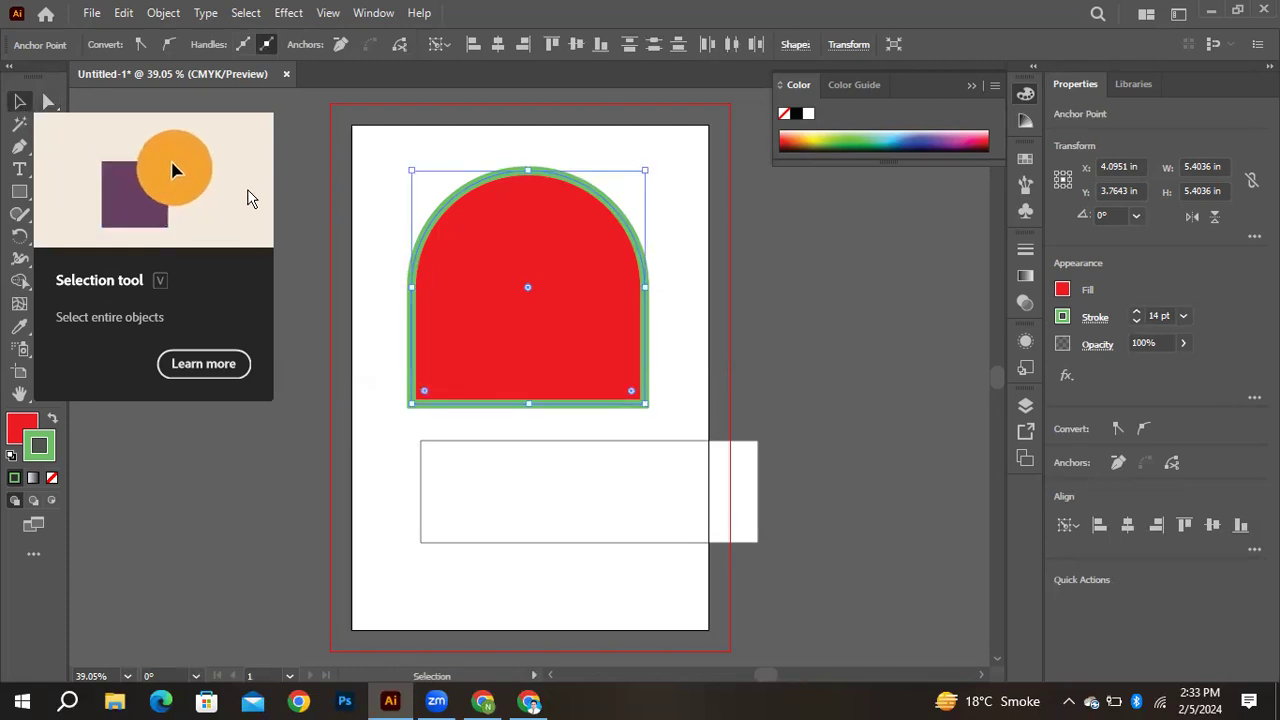
pyautogui.click(326, 208)
# Stretch the red arch vertically to about 6.5 in tall at the same width and deselect it
pyautogui.click(550, 268)
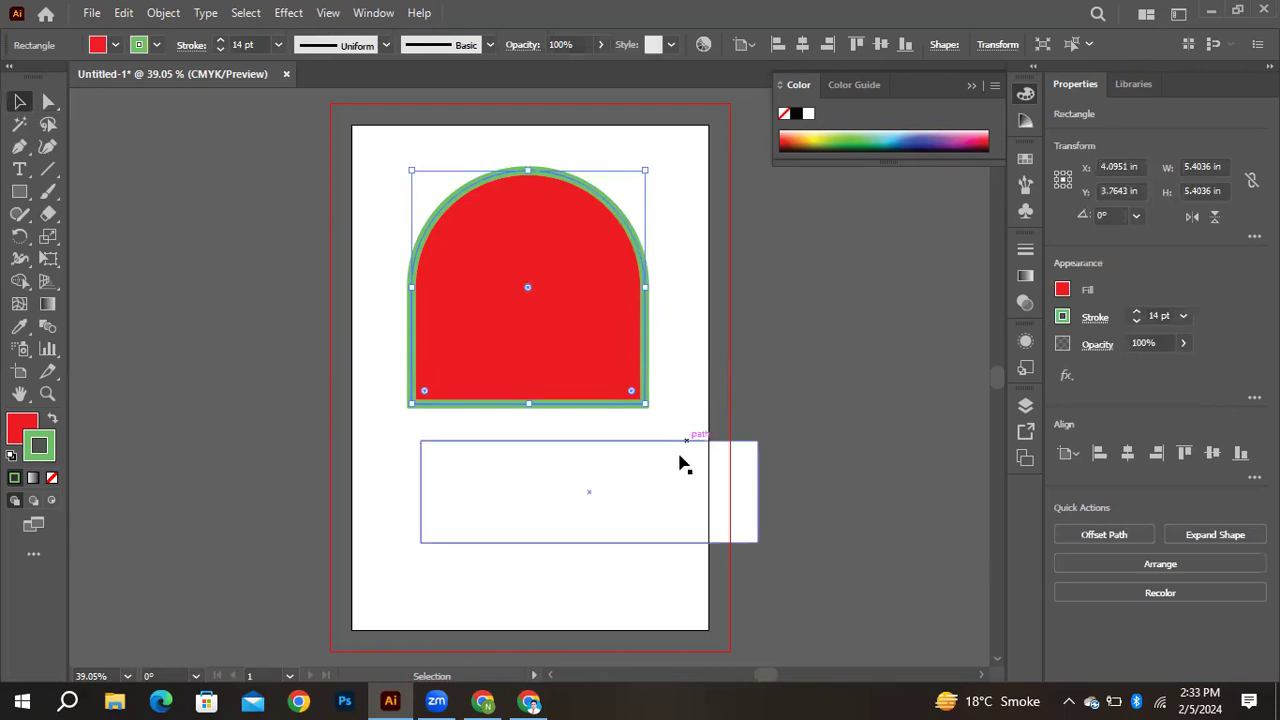
pyautogui.moveTo(648, 406); pyautogui.dragTo(442, 416)
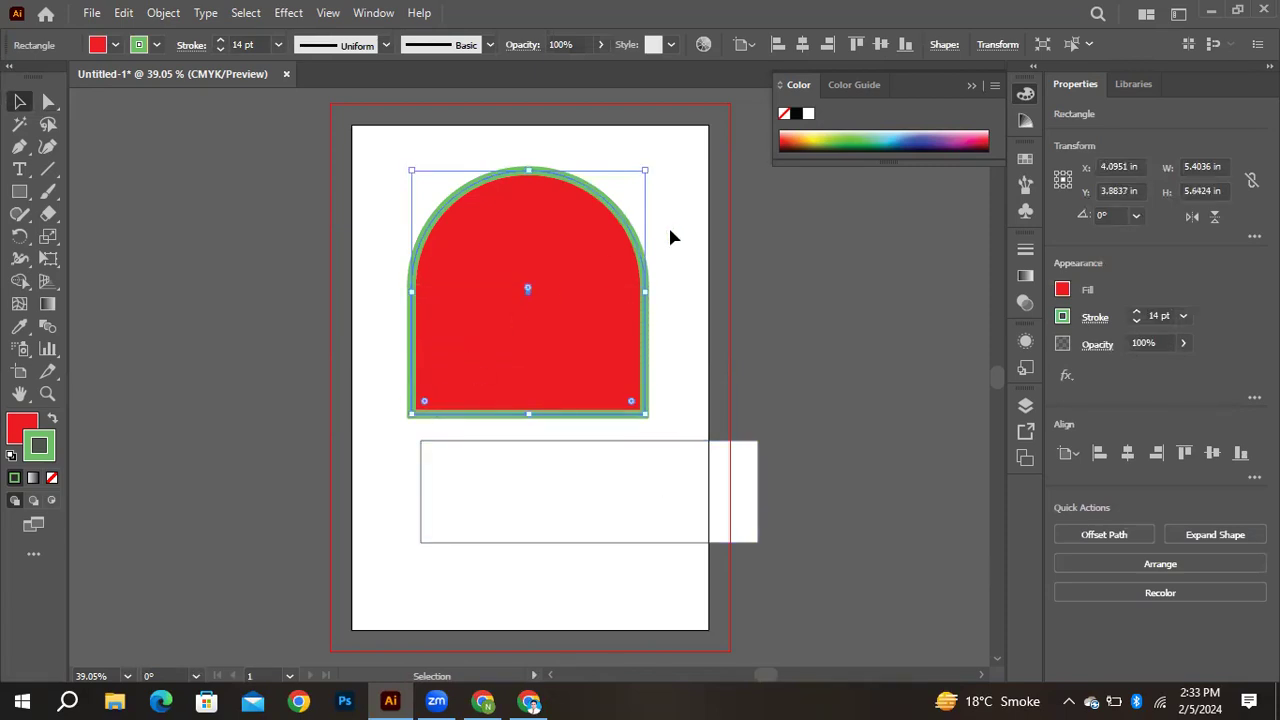
pyautogui.moveTo(646, 171)
pyautogui.mouseDown()
pyautogui.moveTo(528, 209)
pyautogui.moveTo(525, 285)
pyautogui.moveTo(625, 97)
pyautogui.moveTo(646, 160)
pyautogui.mouseUp()
pyautogui.click(697, 252)
# Move the red arch off the artboard to its right and clear the white rectangle from the artboard
pyautogui.moveTo(491, 277); pyautogui.dragTo(914, 329)
pyautogui.click(445, 445)
pyautogui.moveTo(494, 500); pyautogui.dragTo(428, 234)
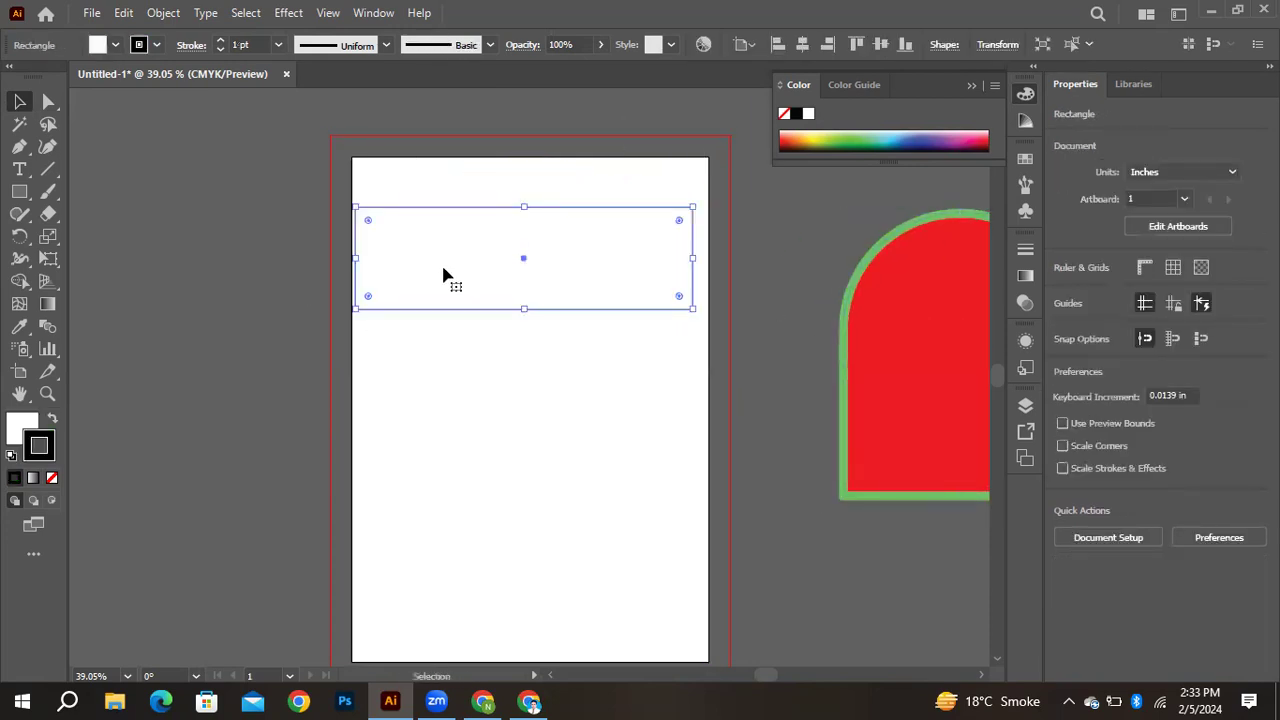
pyautogui.click(445, 330)
# Create a triangle near the artboard's upper-left corner with the Polygon tool, using 3 sides and a 0.6944 in radius
pyautogui.moveTo(19, 191); pyautogui.dragTo(135, 251)
pyautogui.click(463, 246)
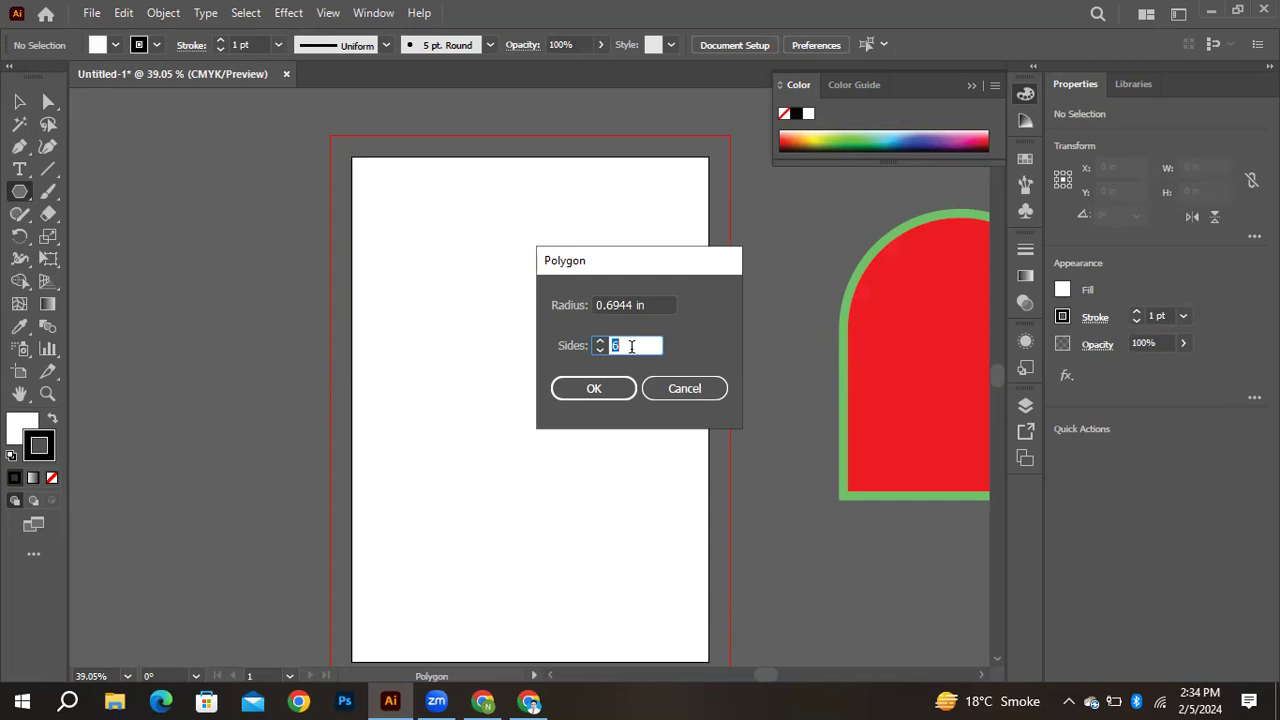
pyautogui.write('3')
pyautogui.click(604, 382)
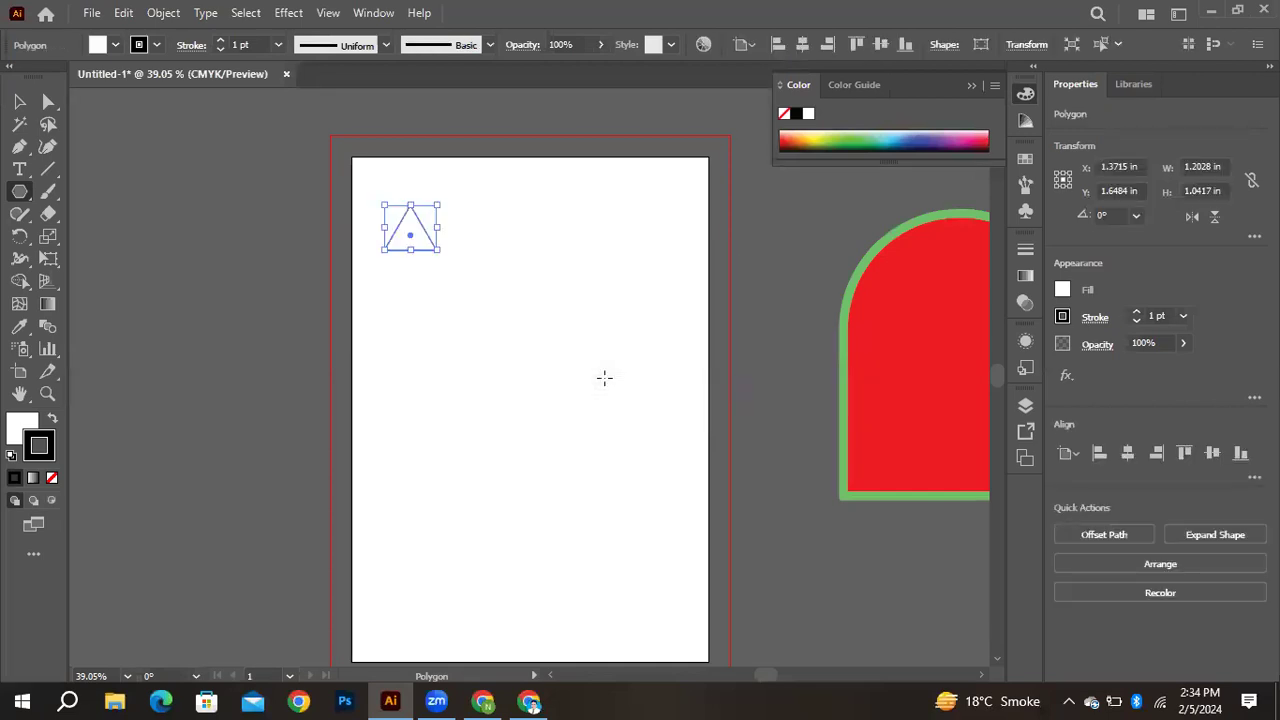
# Fill the triangle with blue, using the color 0000F9
pyautogui.doubleClick(22, 428)
pyautogui.click(523, 251)
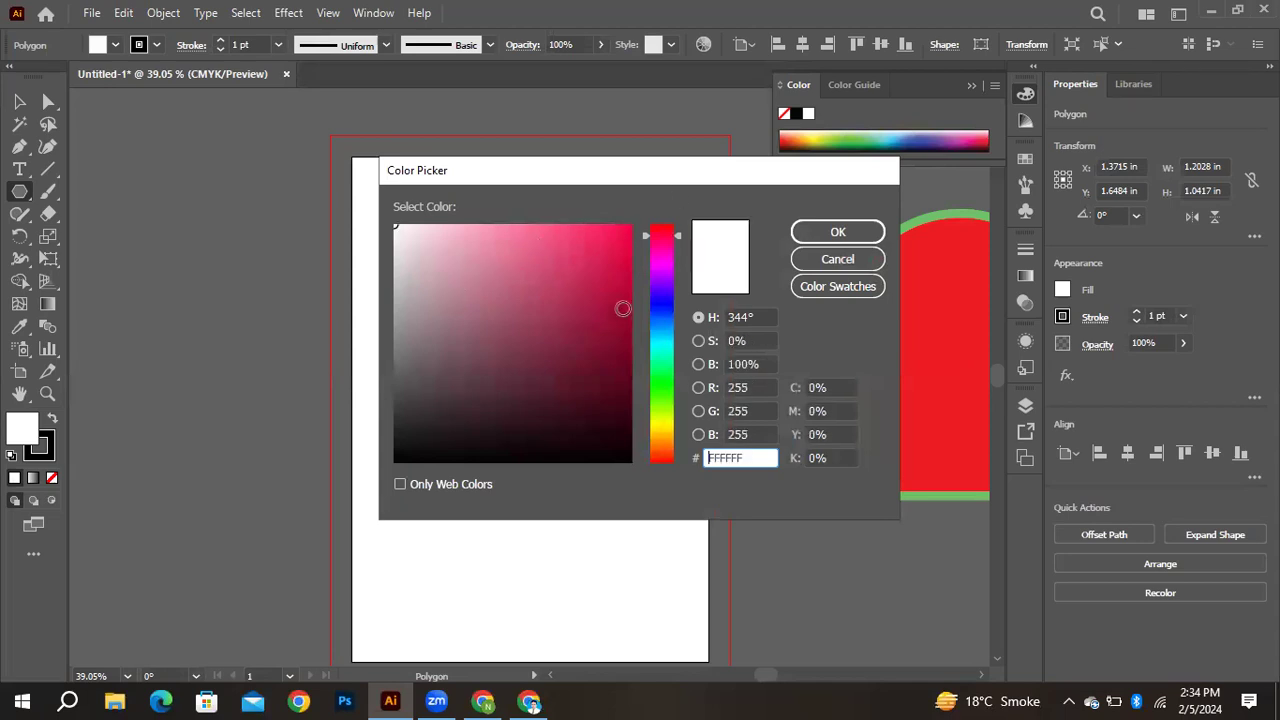
pyautogui.click(656, 303)
pyautogui.click(626, 251)
pyautogui.click(631, 228)
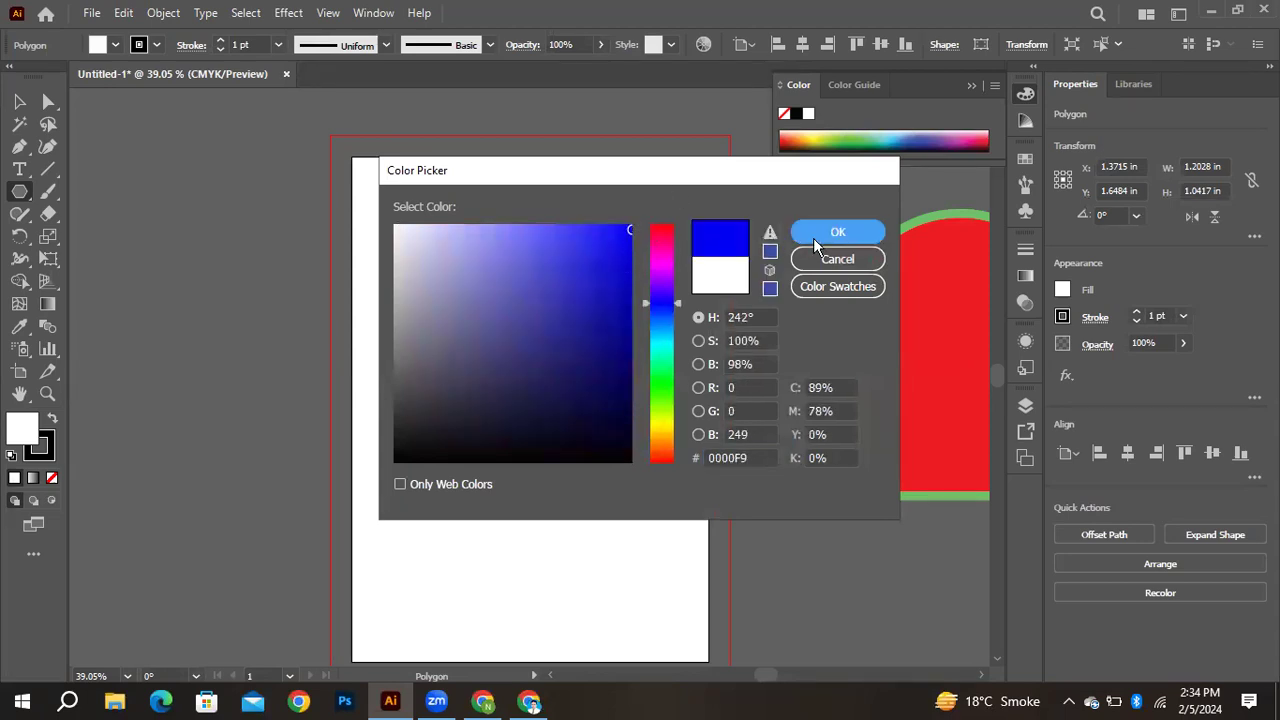
pyautogui.click(838, 231)
# Move the blue triangle into the artboard's upper-left corner and place a copy 1.2 in to its right, edge to edge
pyautogui.click(19, 101)
pyautogui.moveTo(404, 228); pyautogui.dragTo(438, 186)
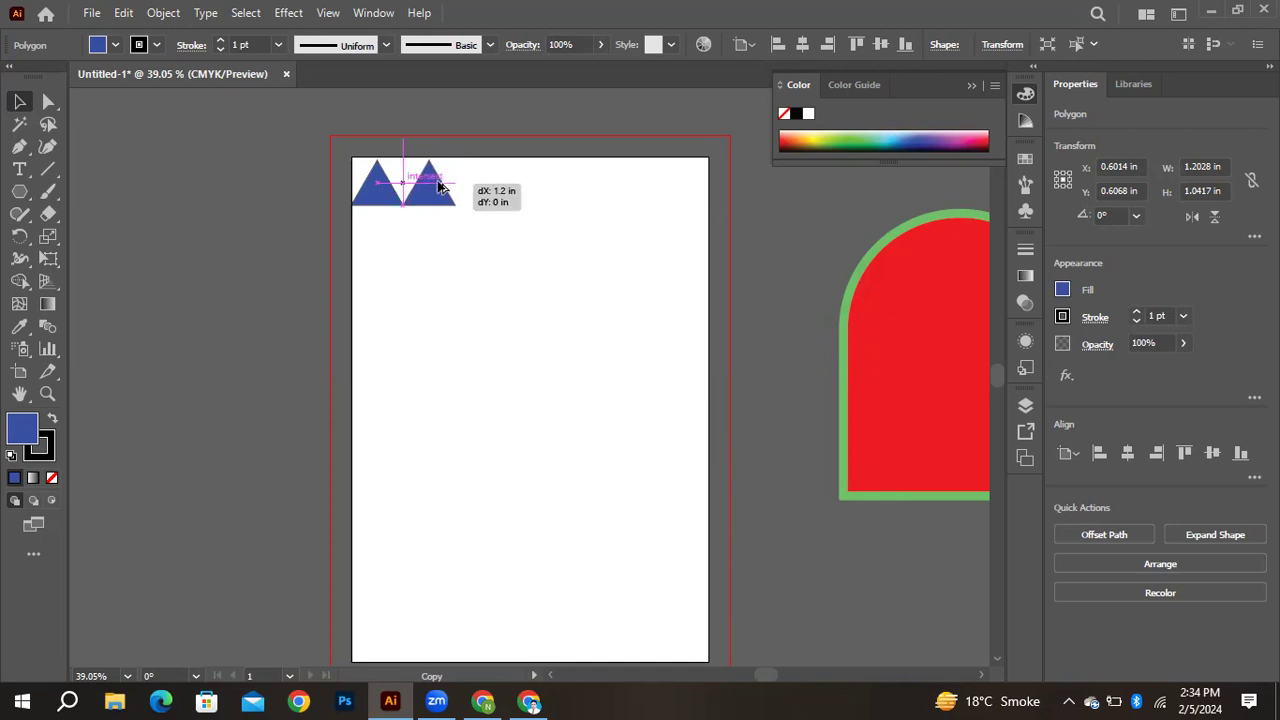
pyautogui.keyDown('alt'); pyautogui.keyDown('shift'); pyautogui.moveTo(440, 186); pyautogui.dragTo(440, 186); pyautogui.keyUp('shift'); pyautogui.keyUp('alt')
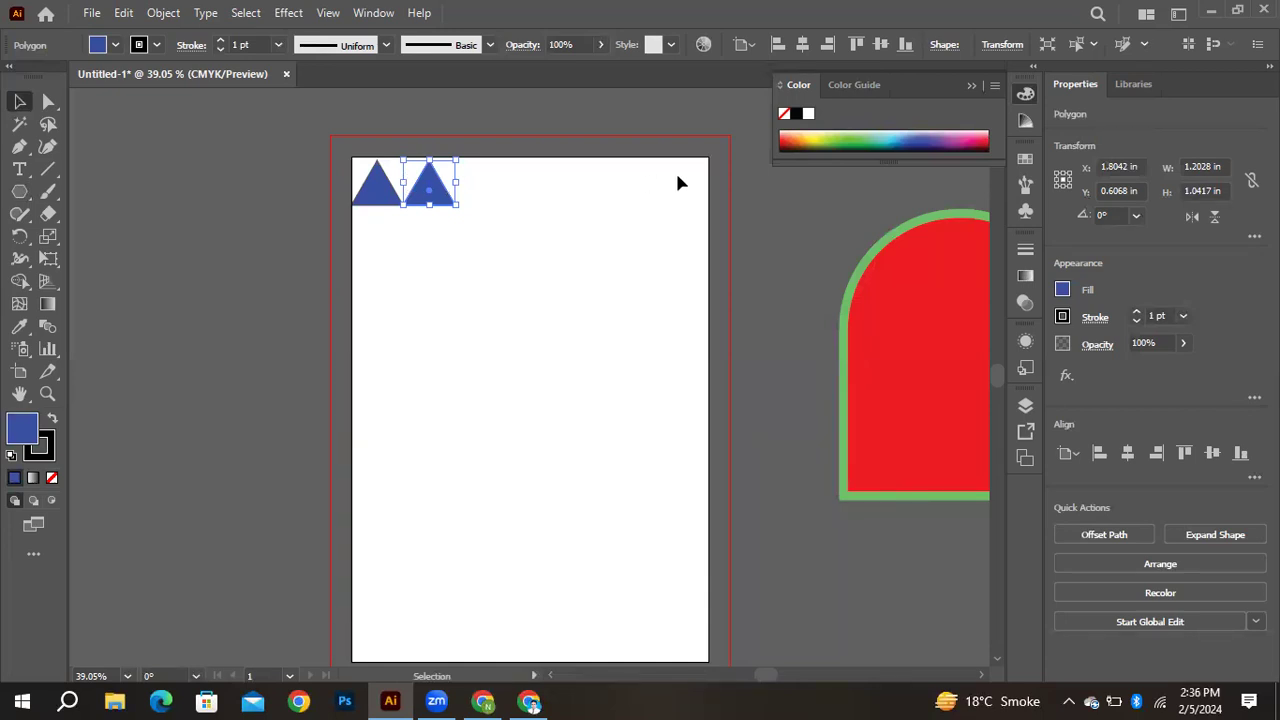
# Repeat the triangle duplication five times to make a row of seven across the artboard's upper edge
pyautogui.hotkey('ctrl', 'd')
pyautogui.hotkey('ctrl', 'd')
pyautogui.hotkey('ctrl', 'd')
pyautogui.hotkey('ctrl', 'd')
pyautogui.hotkey('ctrl', 'd')
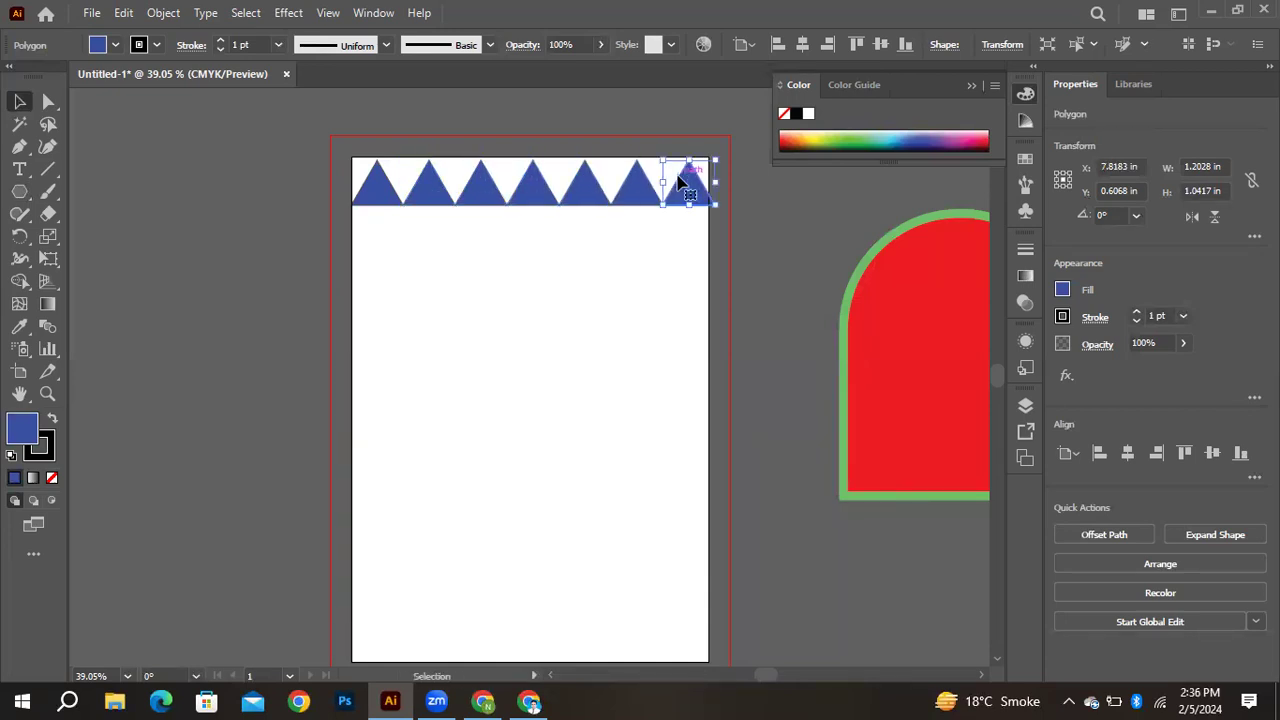
# Select the whole row of triangles and create a reflected copy of it across the horizontal axis
pyautogui.moveTo(355, 143); pyautogui.dragTo(798, 232)
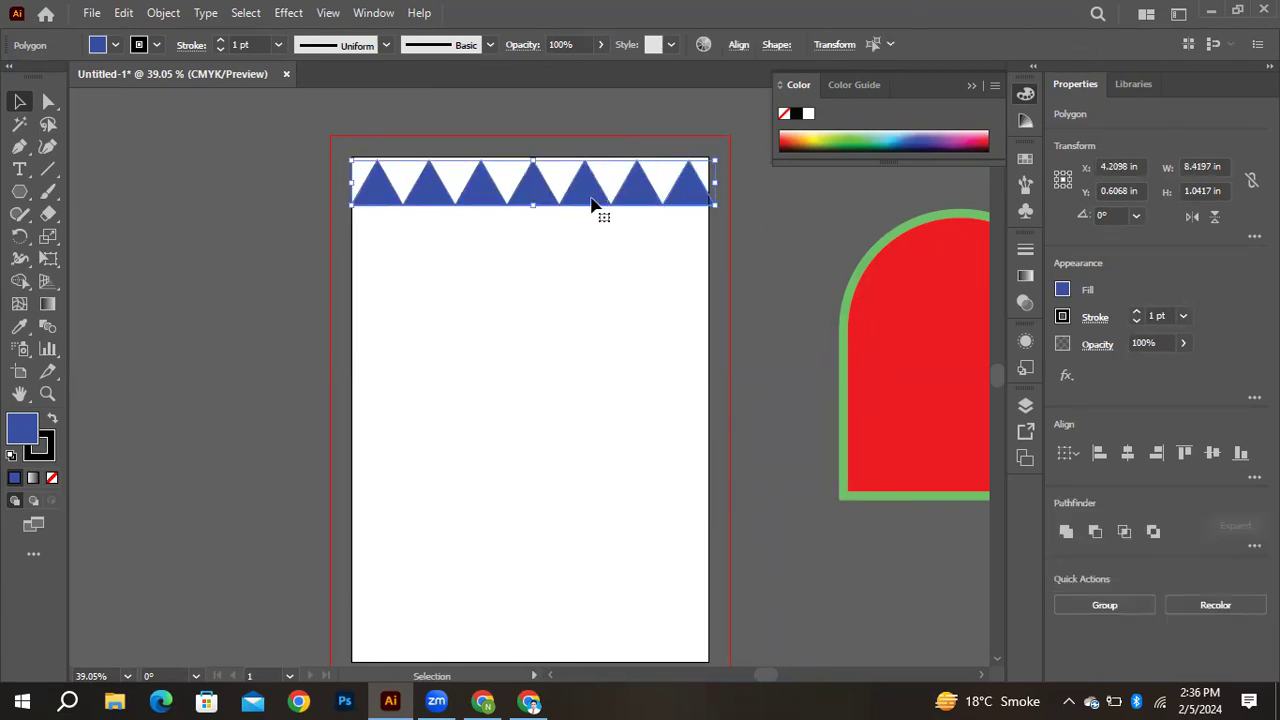
pyautogui.rightClick(591, 199)
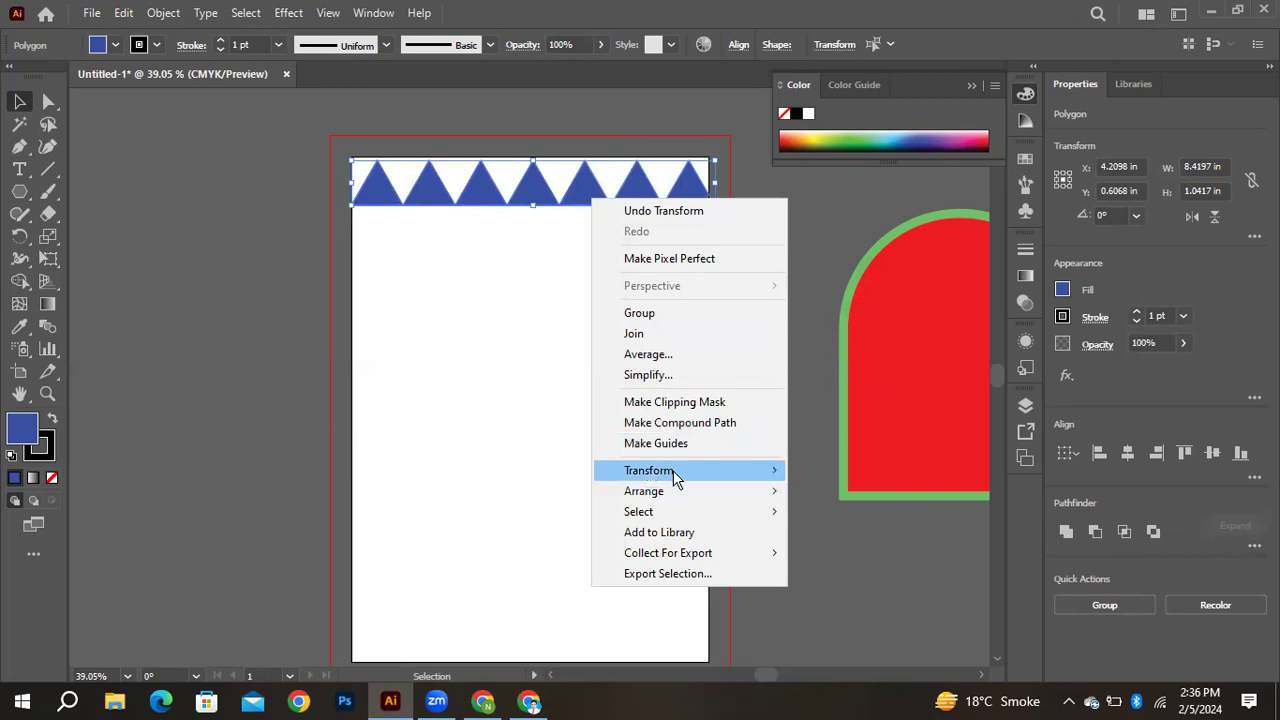
pyautogui.moveTo(675, 478)
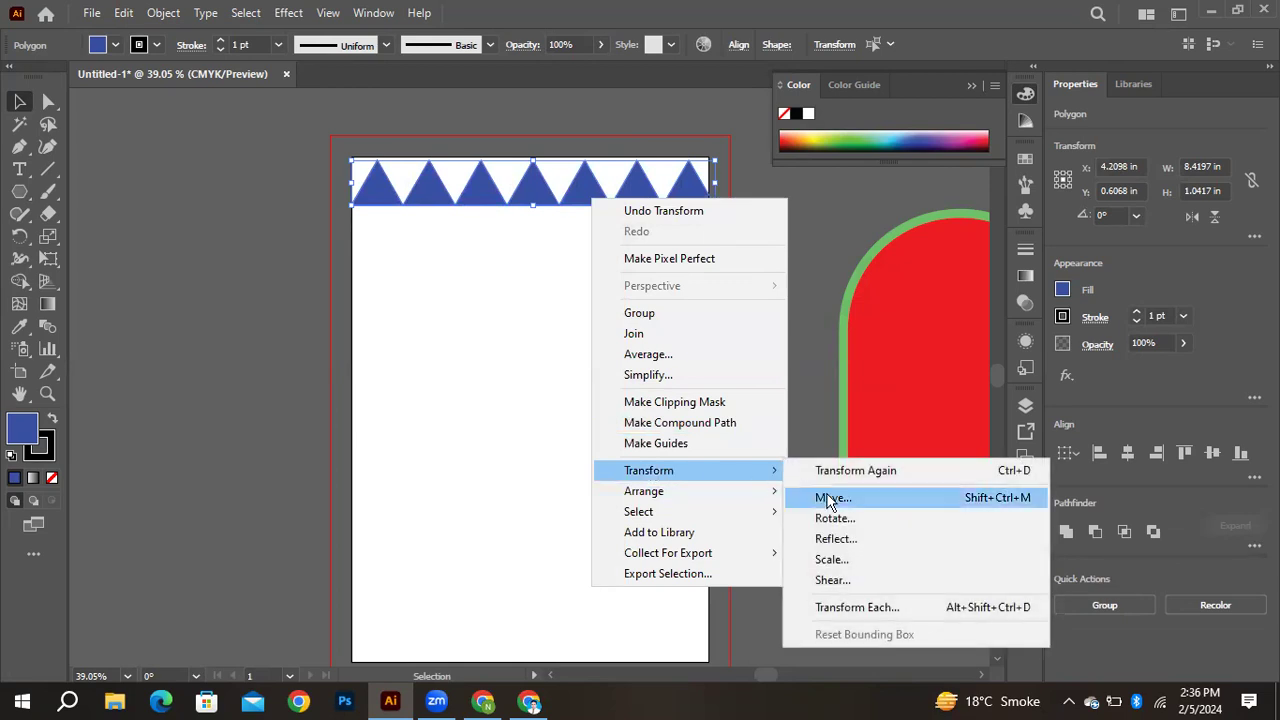
pyautogui.click(847, 536)
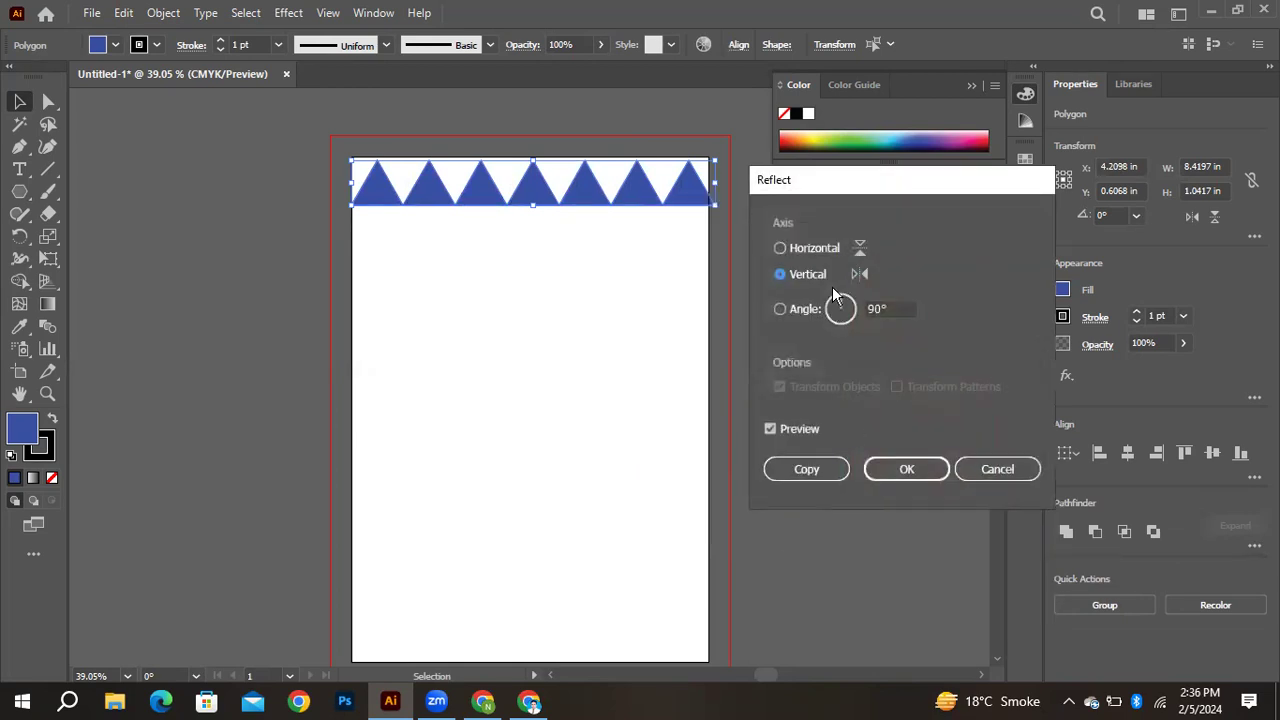
pyautogui.click(780, 249)
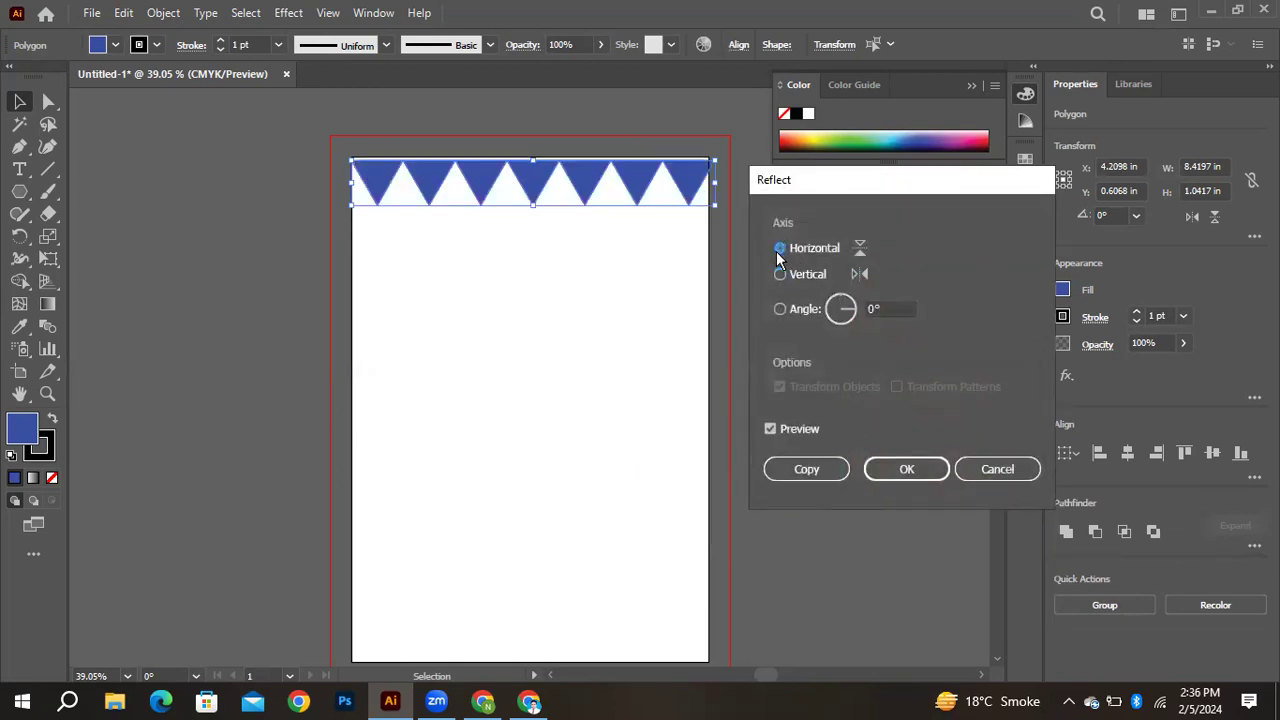
pyautogui.click(806, 469)
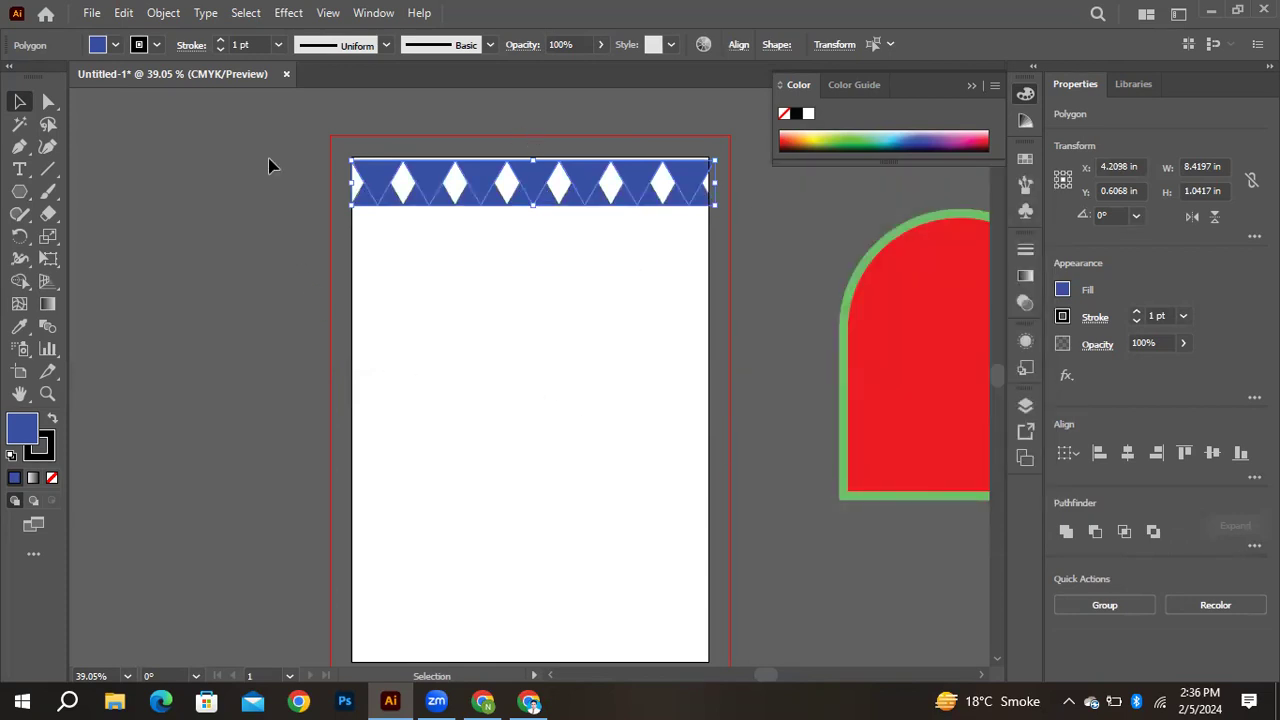
# Group the original and reflected triangle rows into one object
pyautogui.click(274, 140)
pyautogui.click(704, 200)
pyautogui.hotkey('ctrl', 'g')
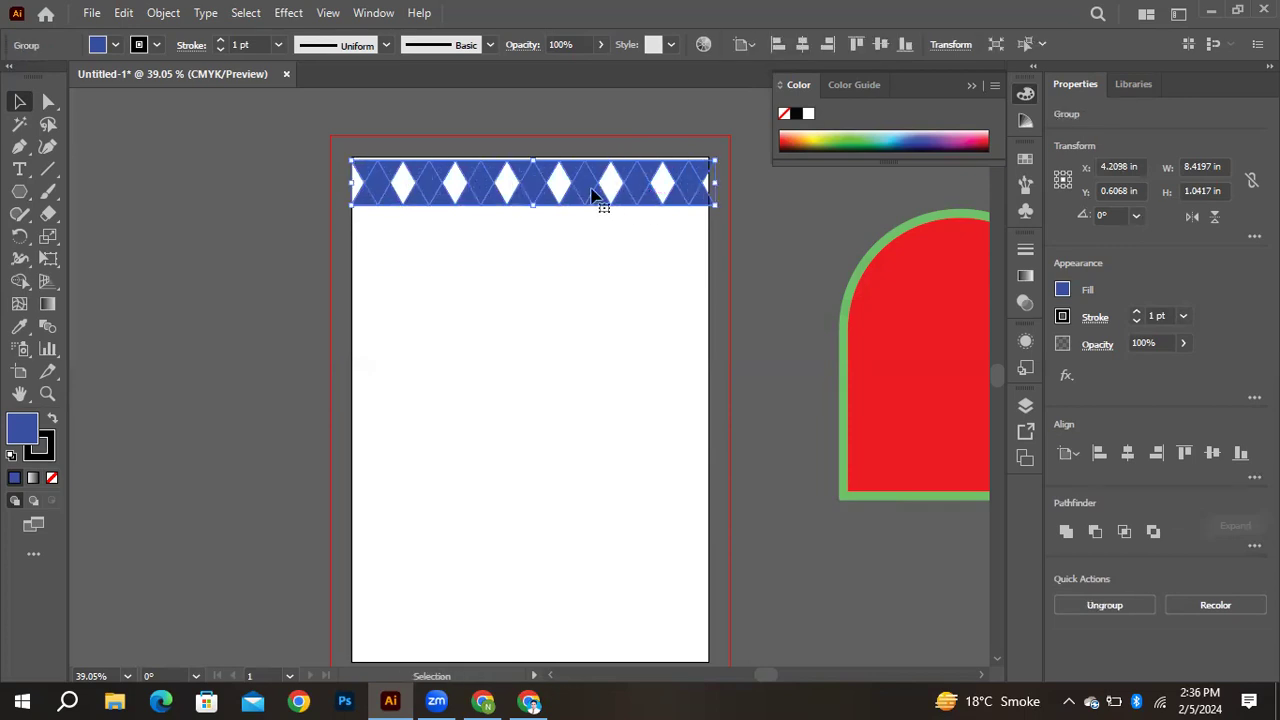
# Duplicate the triangle group 1.04 in straight down and repeat that copy nine times to cover the artboard with the pattern
pyautogui.moveTo(588, 194); pyautogui.dragTo(578, 237)
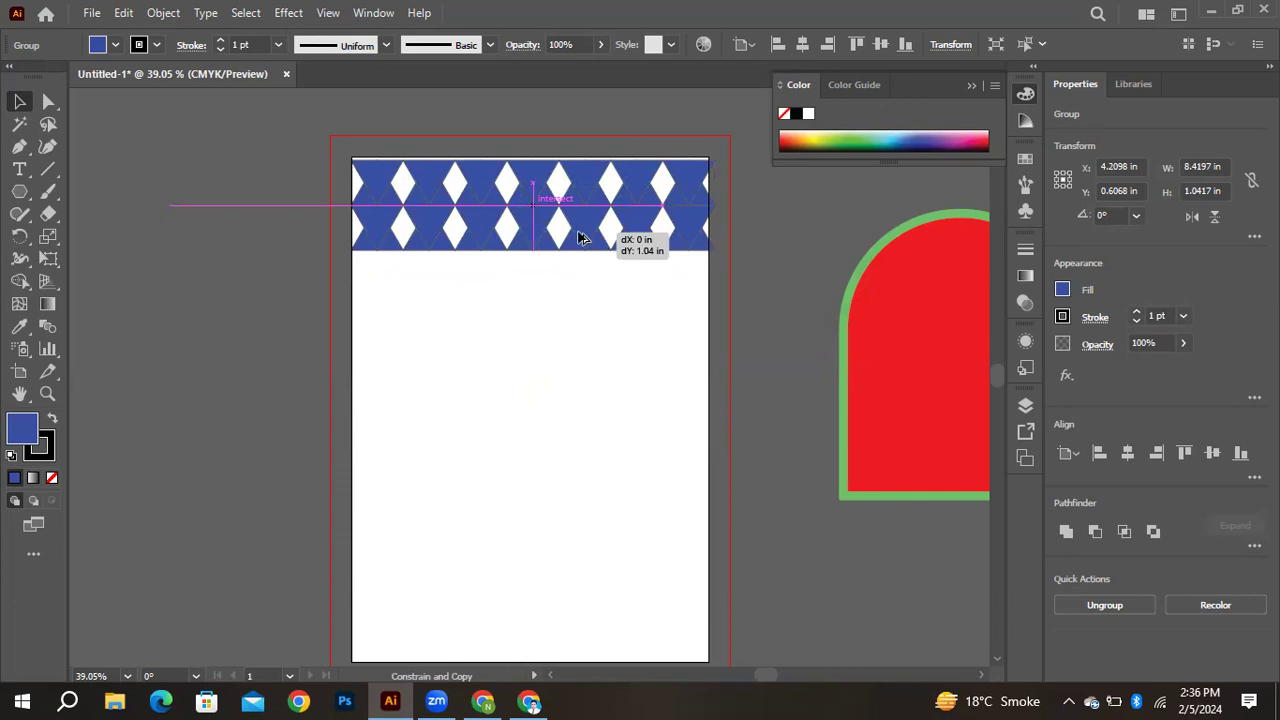
pyautogui.moveTo(578, 237); pyautogui.dragTo(578, 237)
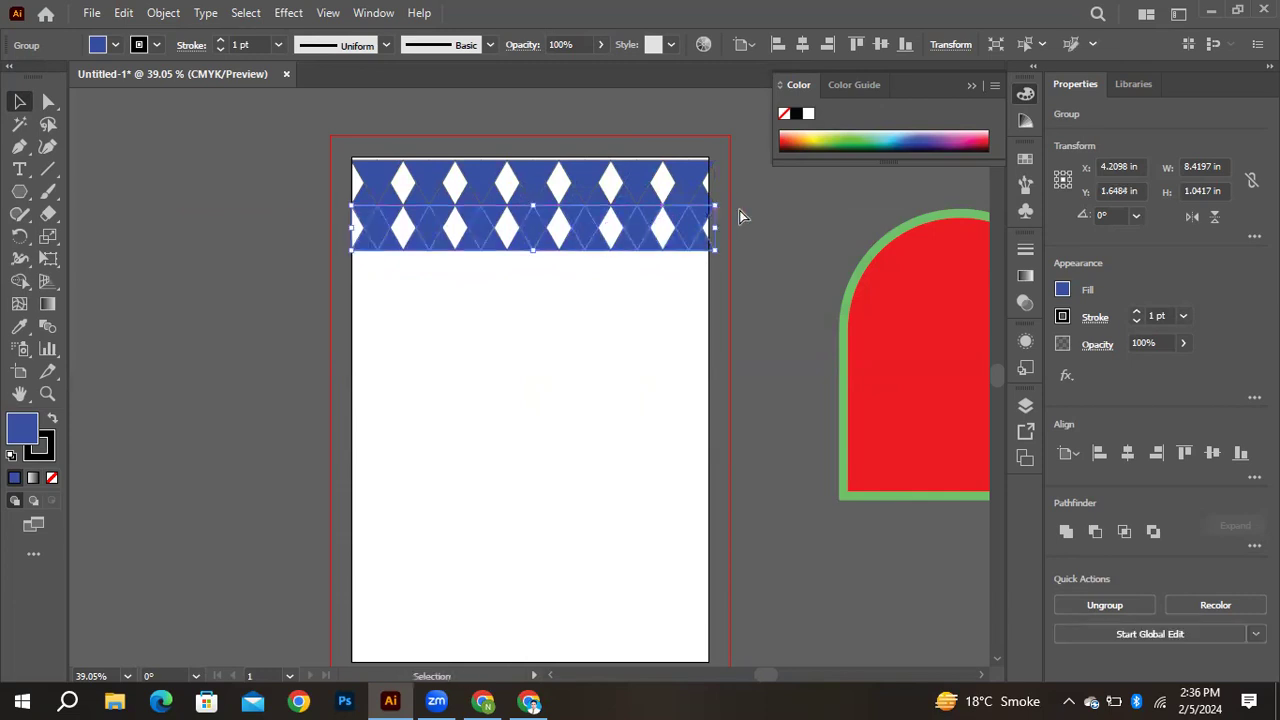
pyautogui.hotkey('ctrl', 'd')
pyautogui.hotkey('ctrl', 'd')
pyautogui.hotkey('ctrl', 'd')
pyautogui.hotkey('ctrl', 'd')
pyautogui.hotkey('ctrl', 'd')
pyautogui.hotkey('ctrl', 'd')
pyautogui.hotkey('ctrl', 'd')
pyautogui.hotkey('ctrl', 'd')
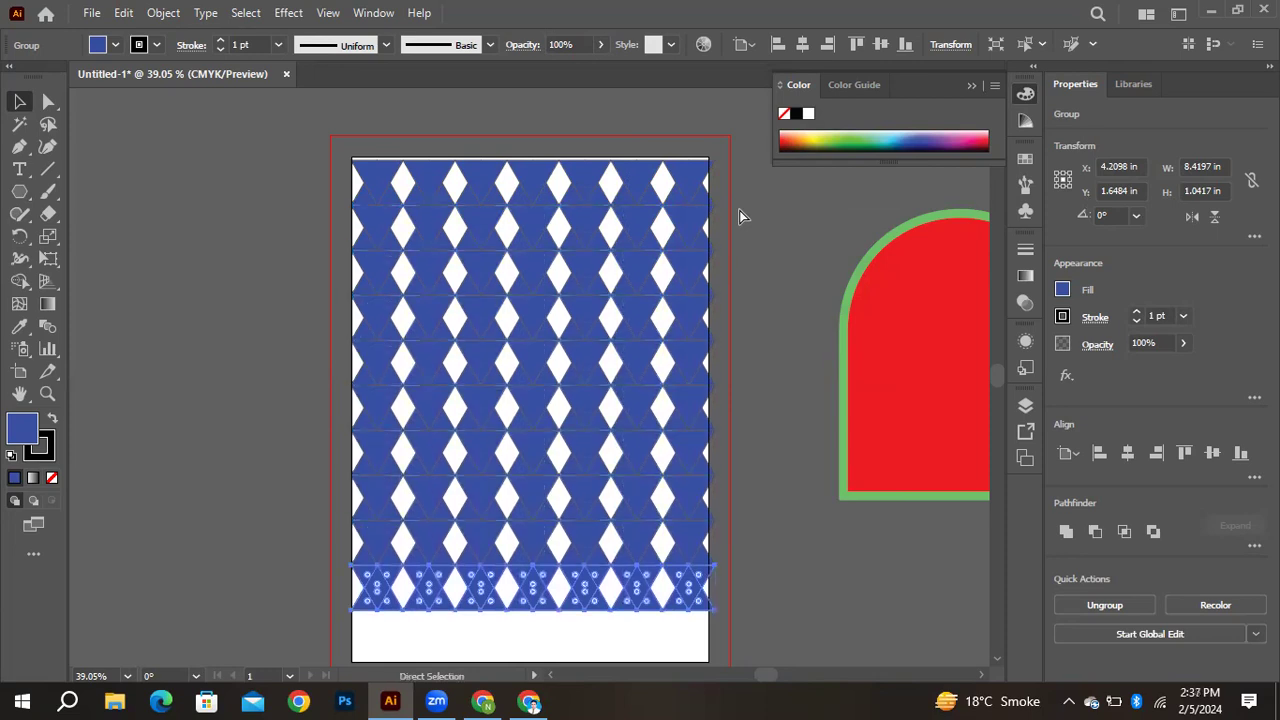
pyautogui.hotkey('ctrl', 'd')
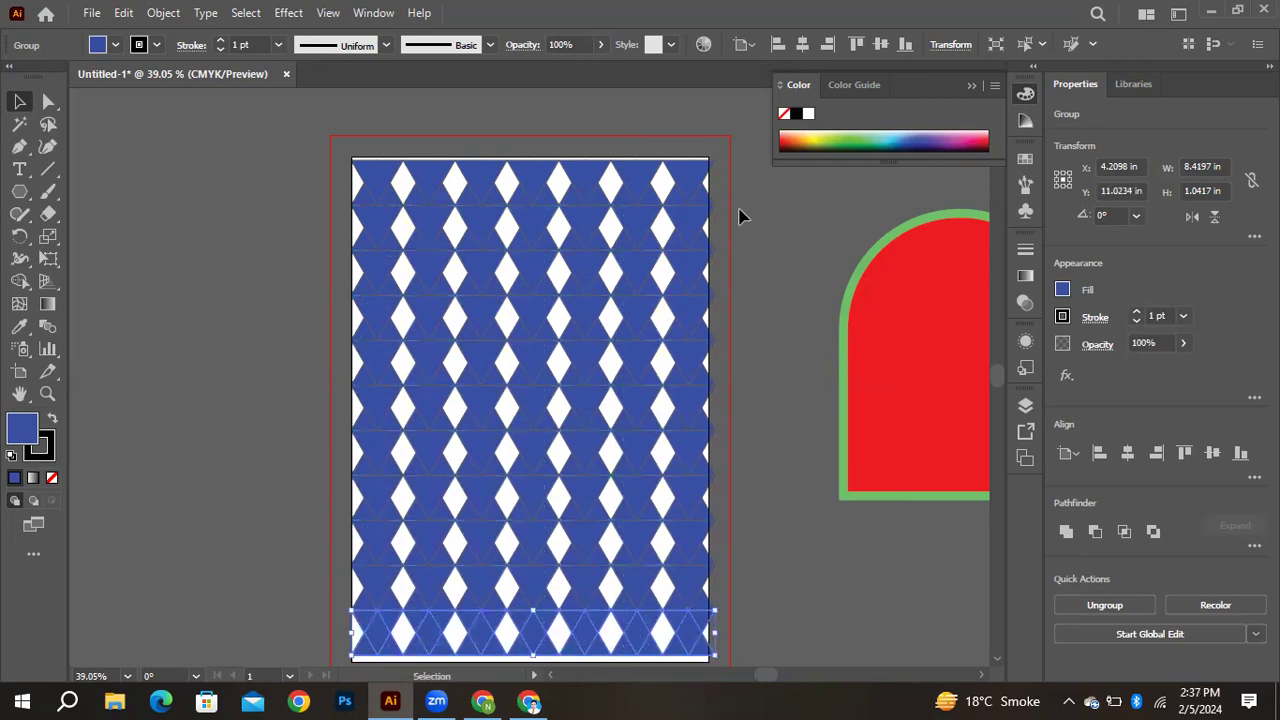
# Try the Magic Wand tool on the blue triangle pattern and the red arch to select by matching appearance, and deselect everything
pyautogui.click(14, 130)
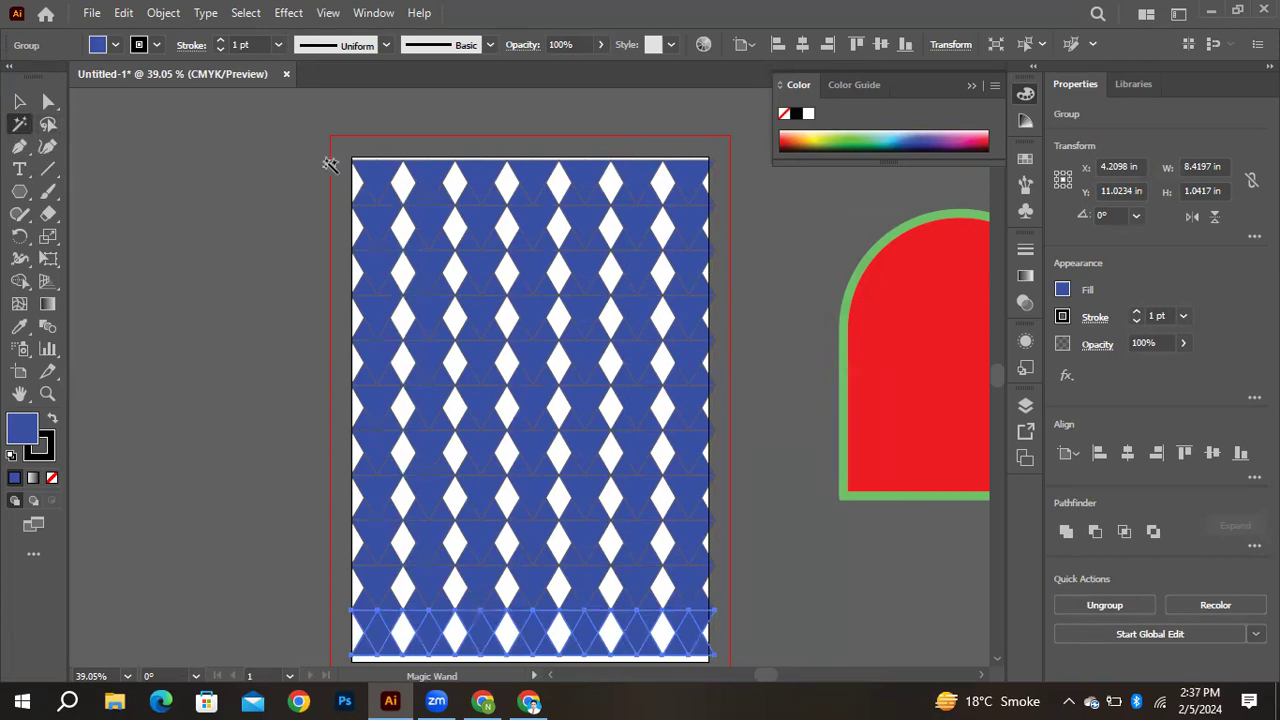
pyautogui.click(373, 162)
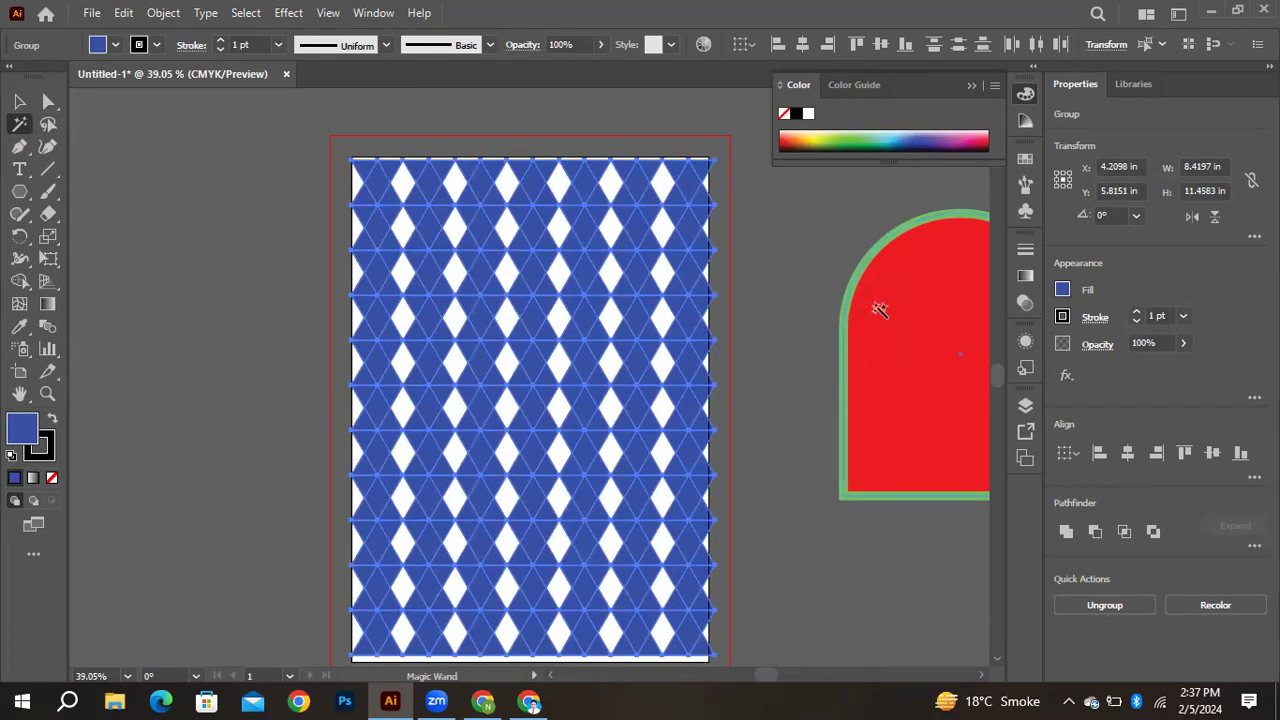
pyautogui.click(870, 308)
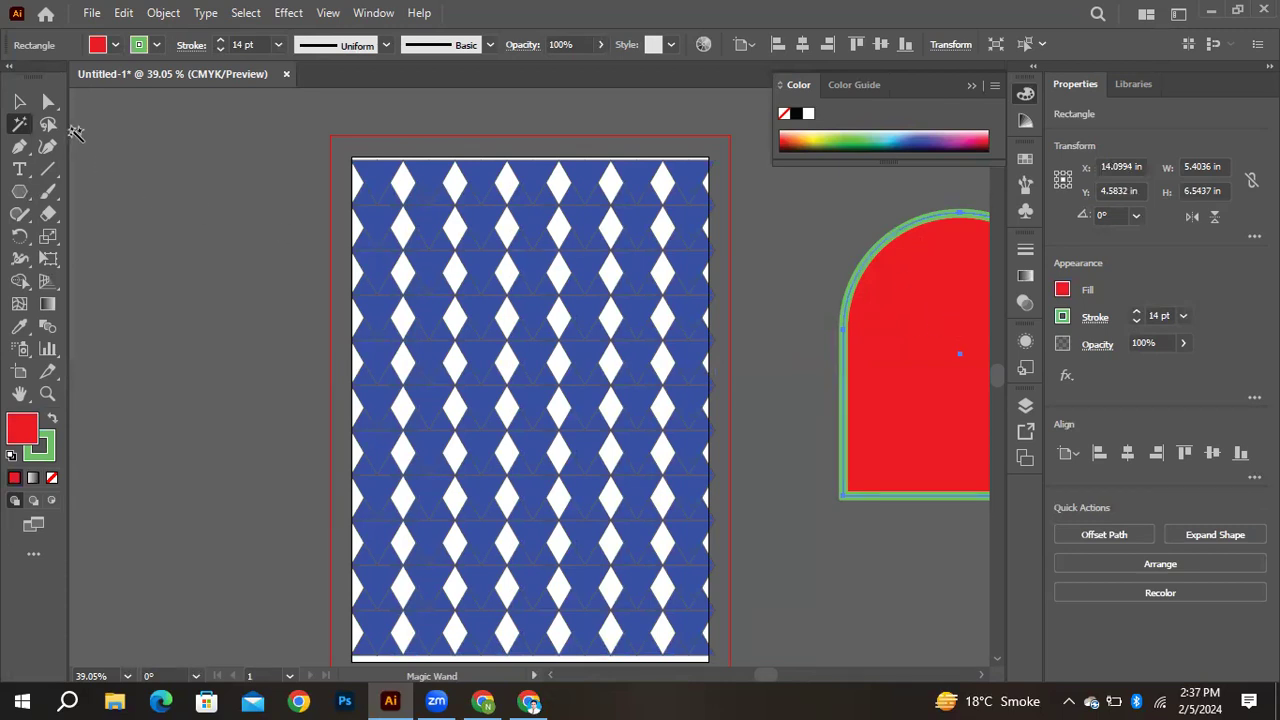
pyautogui.click(390, 175)
pyautogui.click(14, 100)
pyautogui.click(234, 214)
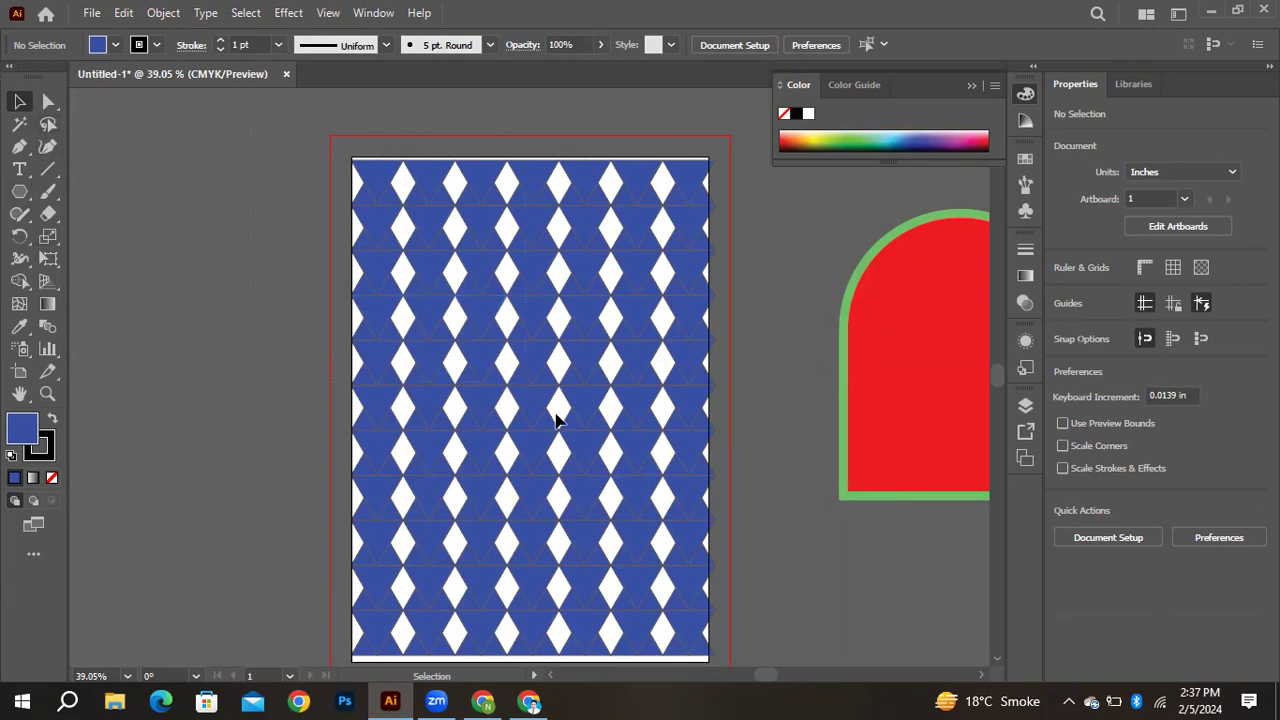
# Change the fill of the whole triangle pattern to turquoise 00FFE0 and deselect it
pyautogui.hotkey('ctrl', 'a')
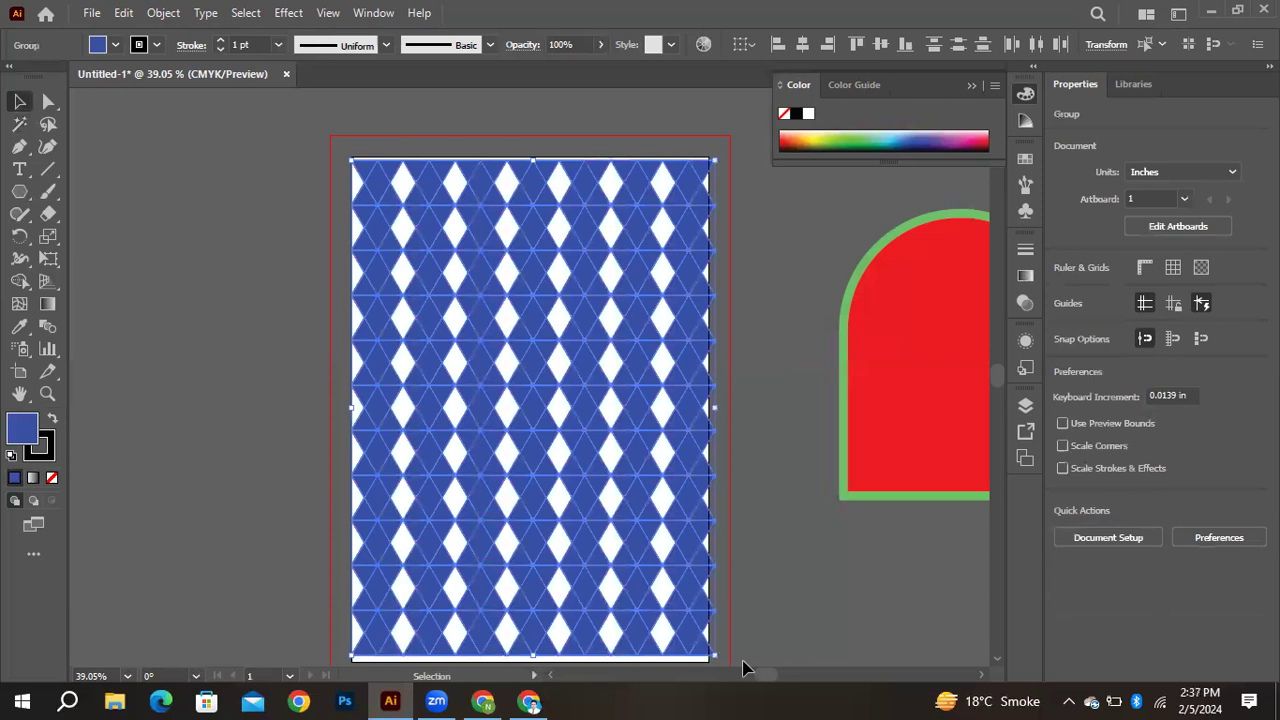
pyautogui.doubleClick(31, 420)
pyautogui.moveTo(591, 283); pyautogui.dragTo(631, 211)
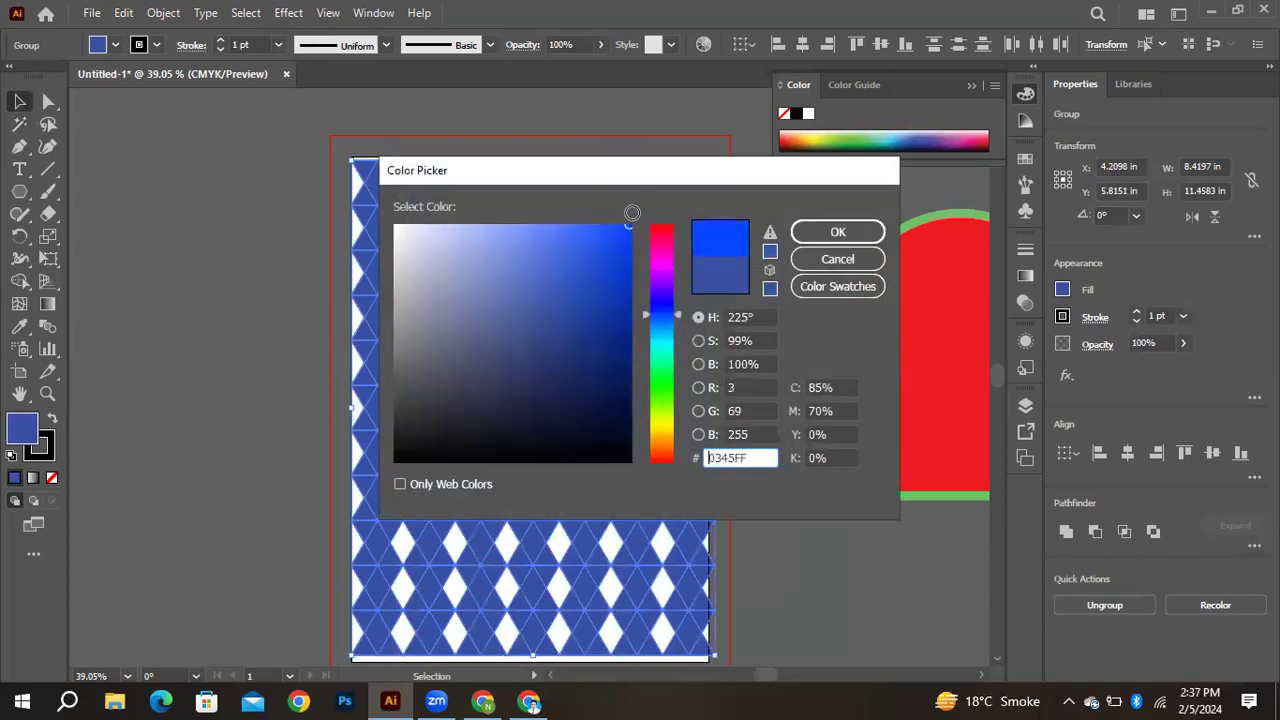
pyautogui.click(658, 350)
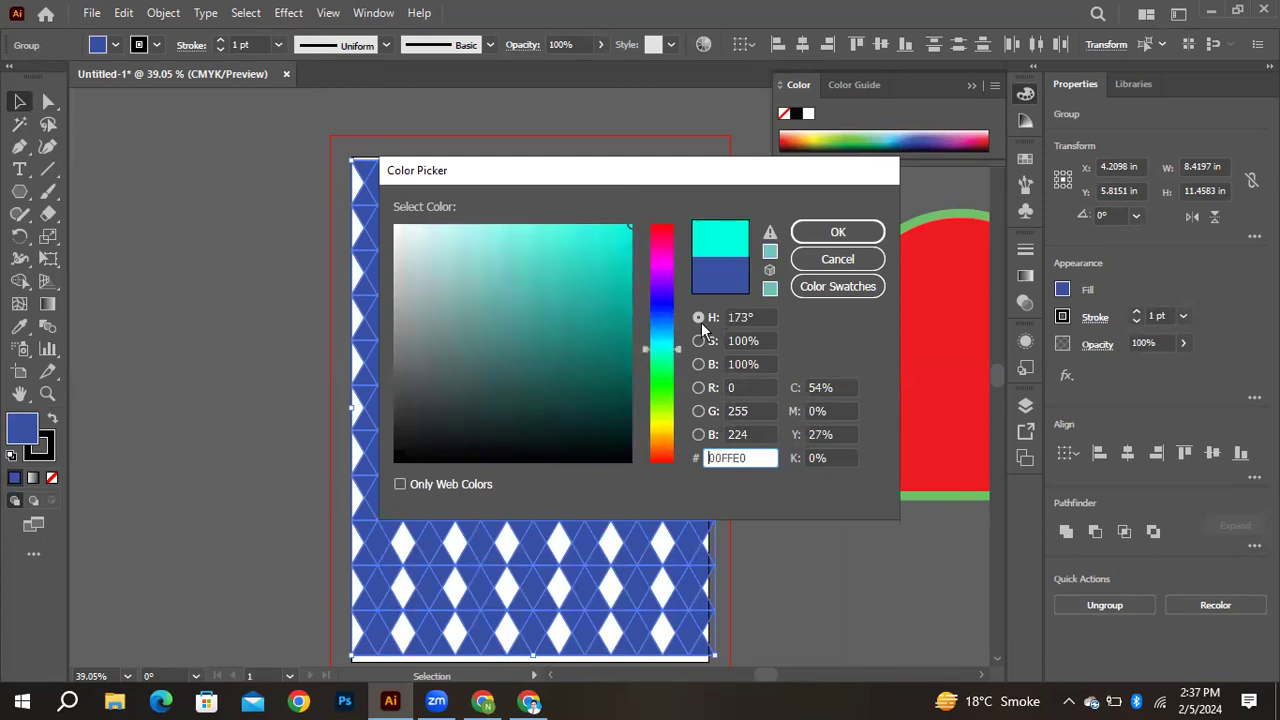
pyautogui.click(800, 238)
pyautogui.click(226, 265)
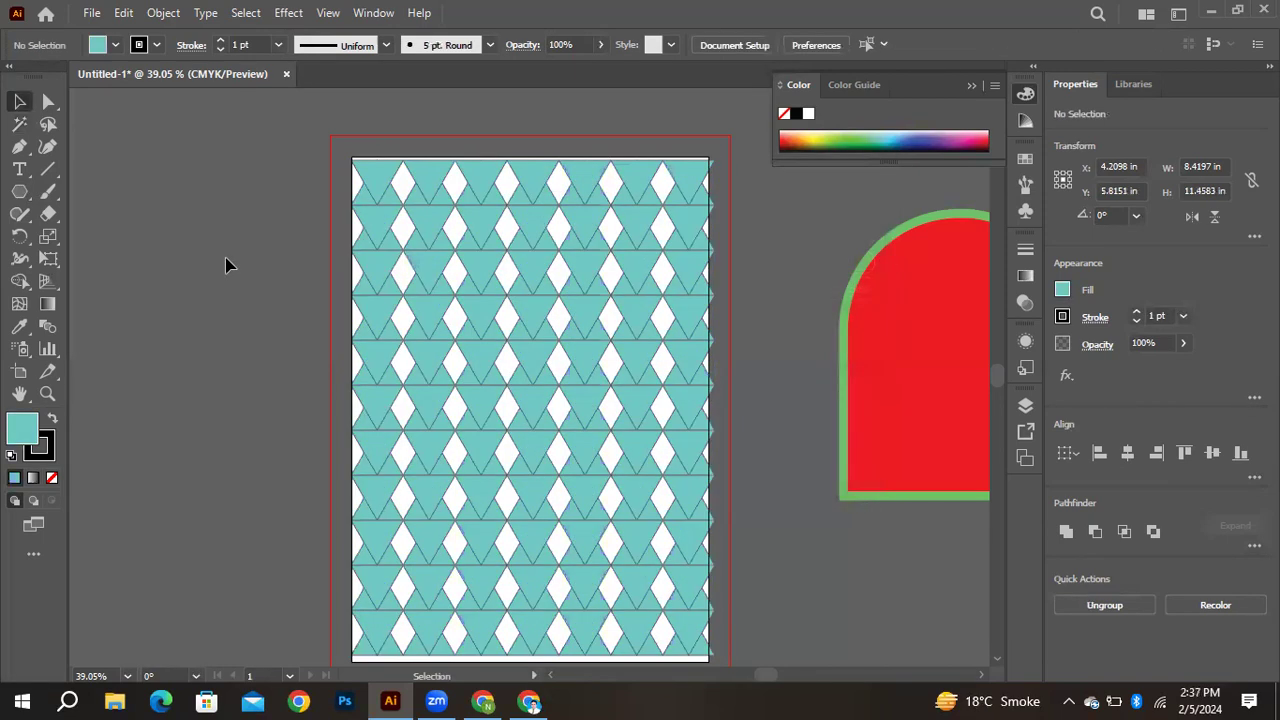
# Select all the turquoise triangles with the Magic Wand and change their fill to pink FF0086
pyautogui.hotkey('ctrl', '-')
pyautogui.hotkey('ctrl', '-')
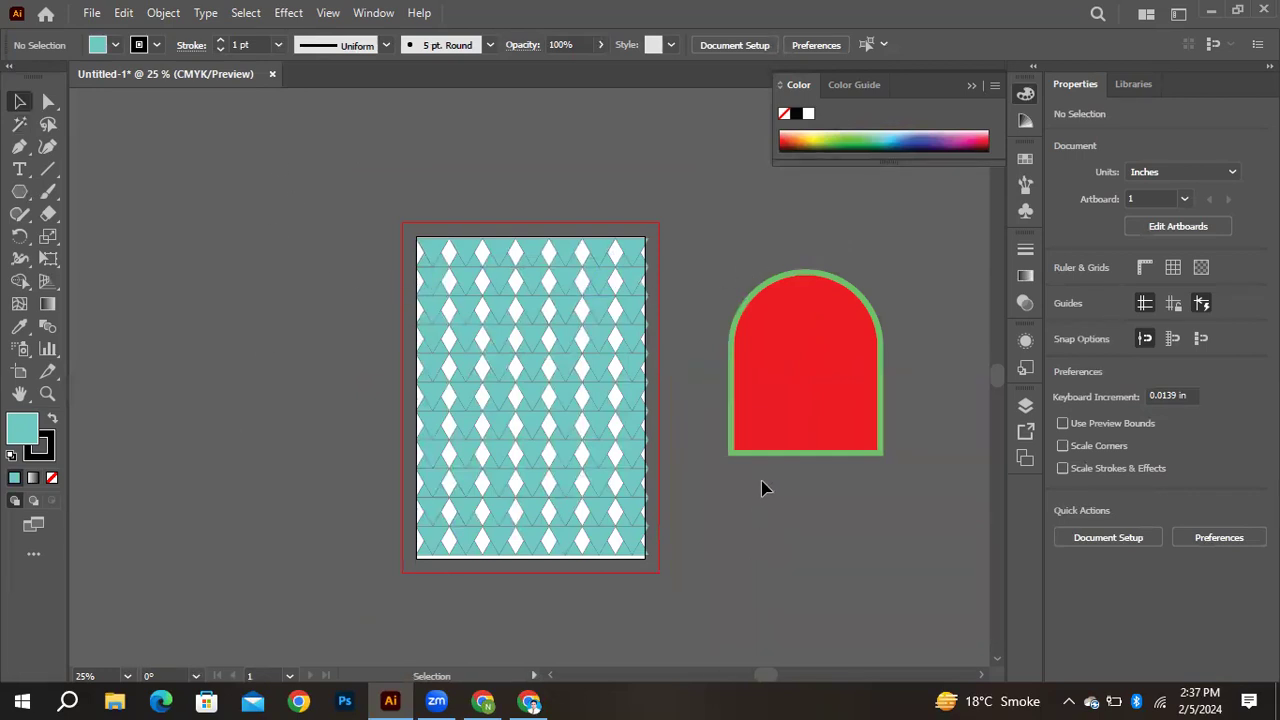
pyautogui.click(19, 125)
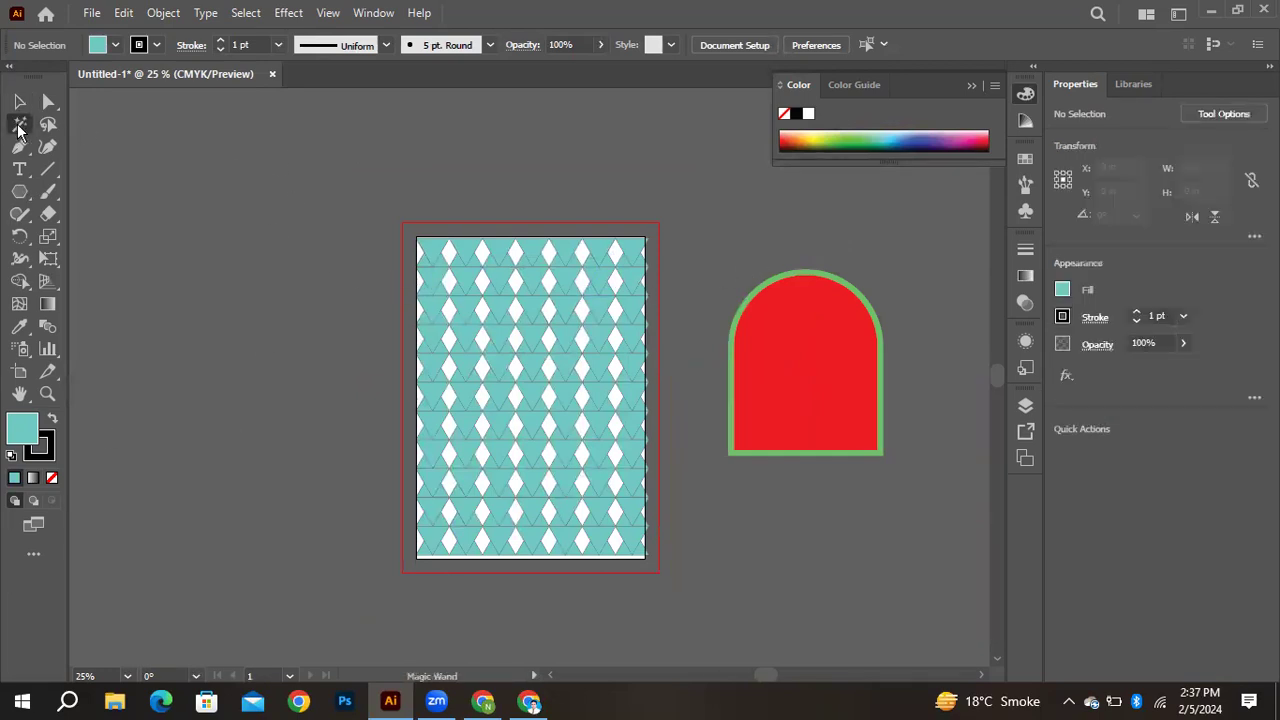
pyautogui.click(428, 246)
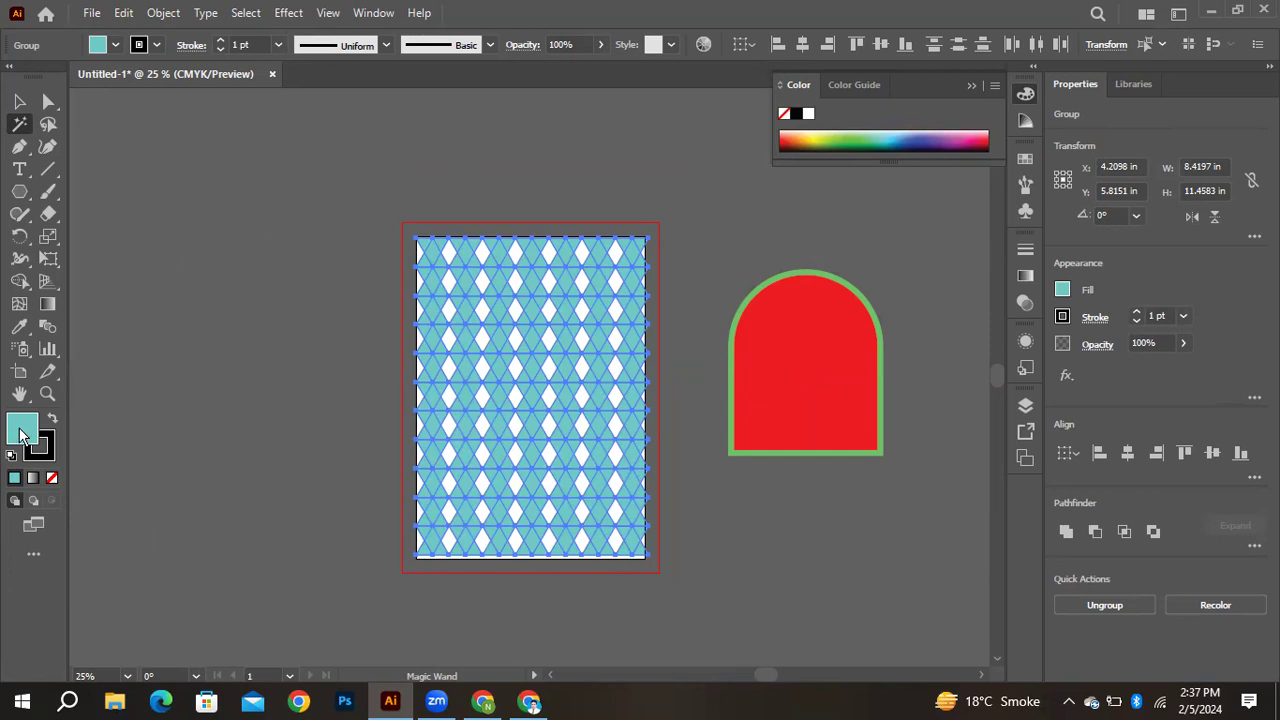
pyautogui.click(662, 246)
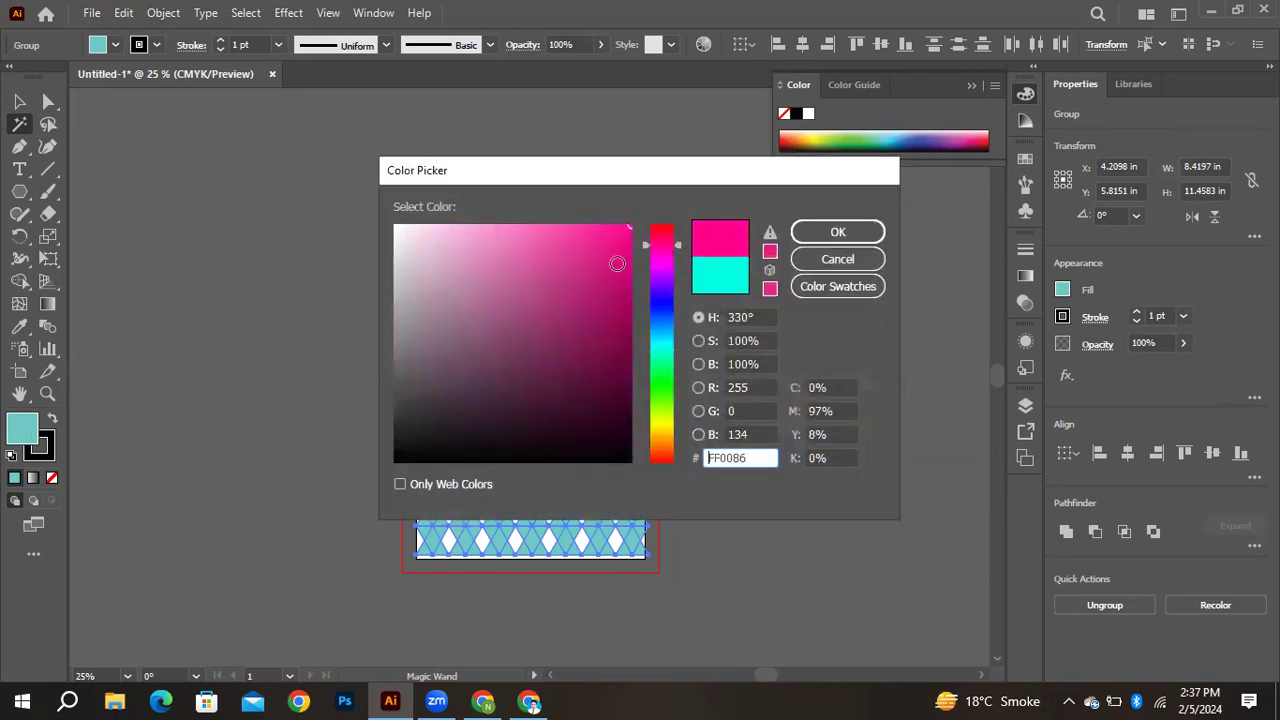
pyautogui.click(866, 233)
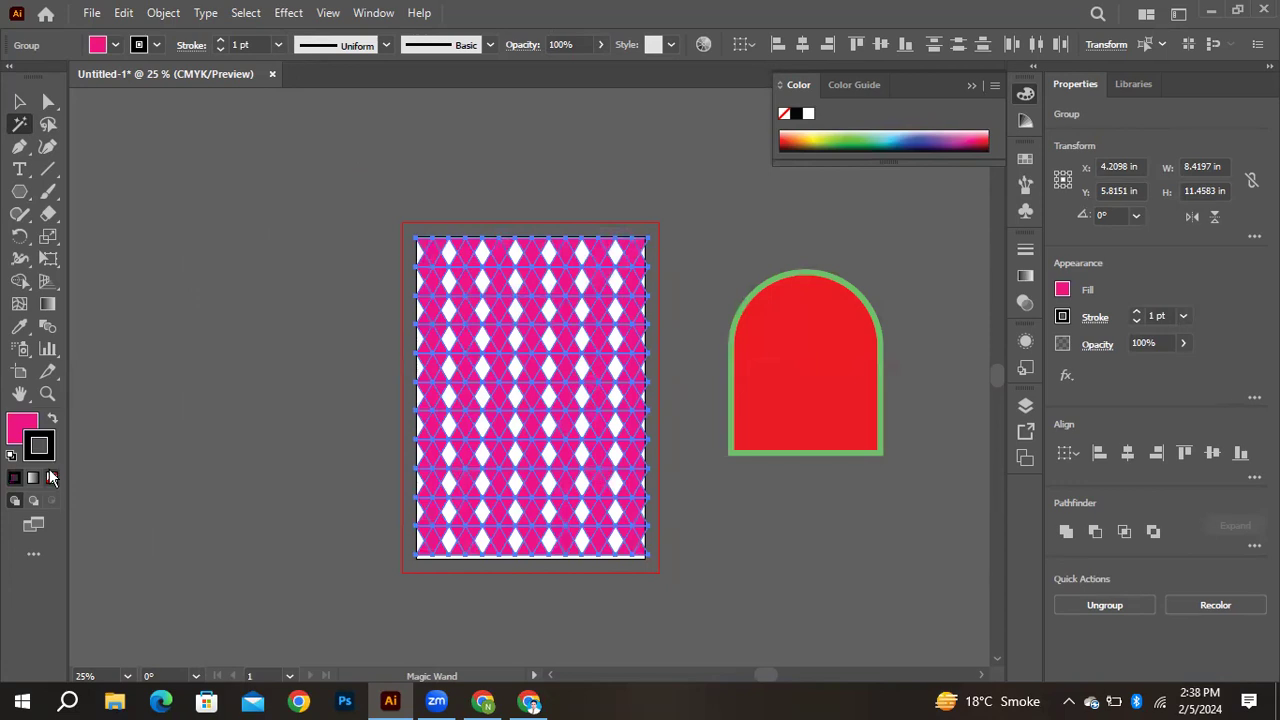
# Remove the stroke from the selected pink triangles and deselect them
pyautogui.click(52, 478)
pyautogui.click(19, 101)
pyautogui.click(191, 149)
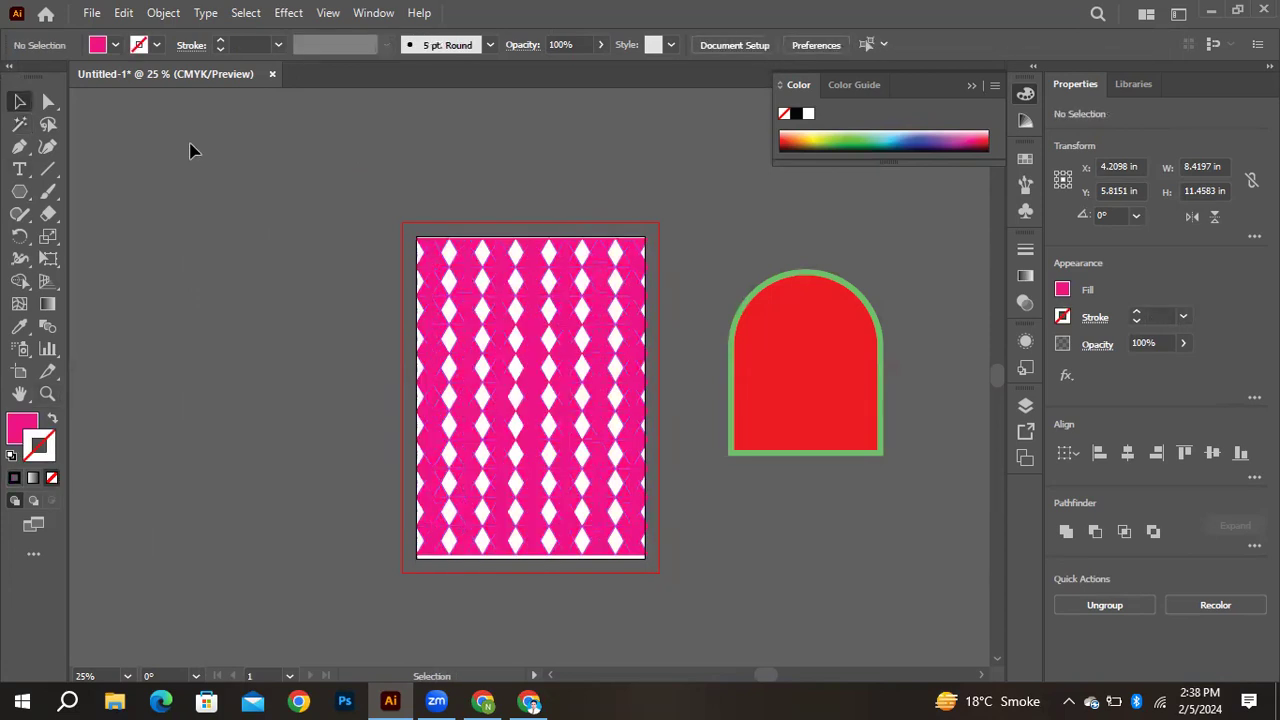
# Delete the triangle pattern and the red arch together to clear the artboard
pyautogui.moveTo(191, 149); pyautogui.dragTo(966, 646)
pyautogui.press('Delete')
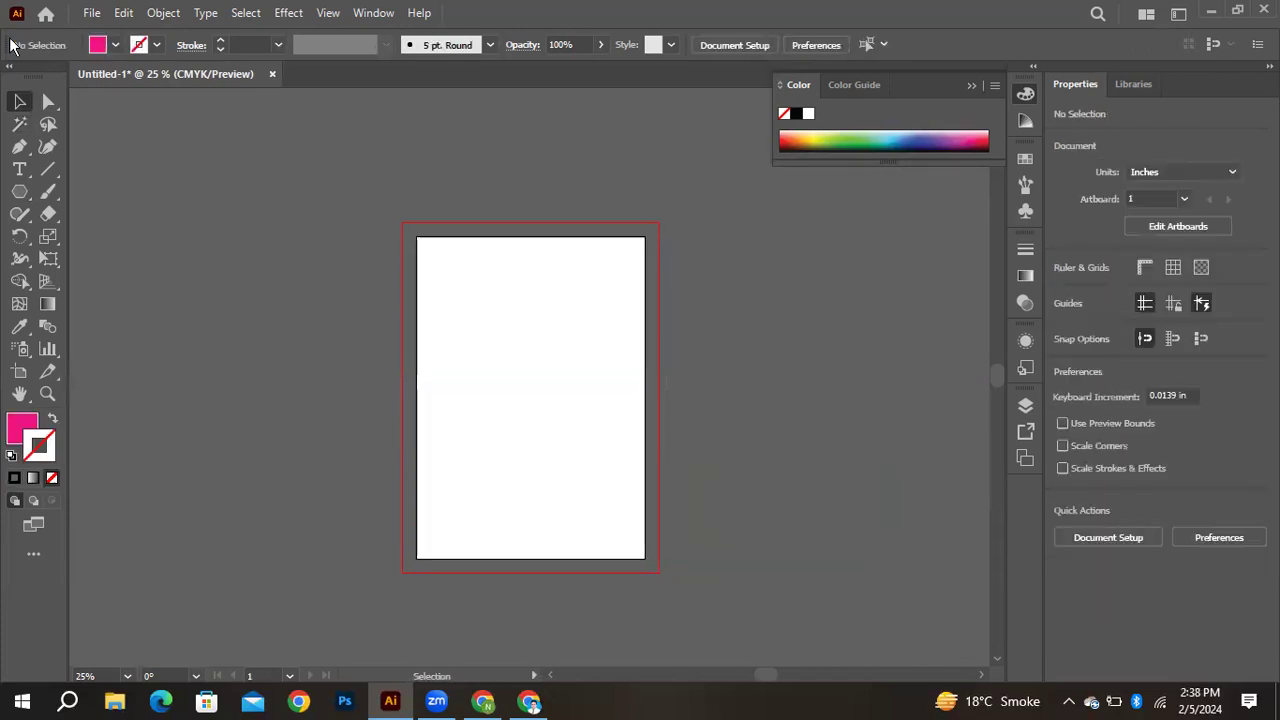
pyautogui.click(19, 146)
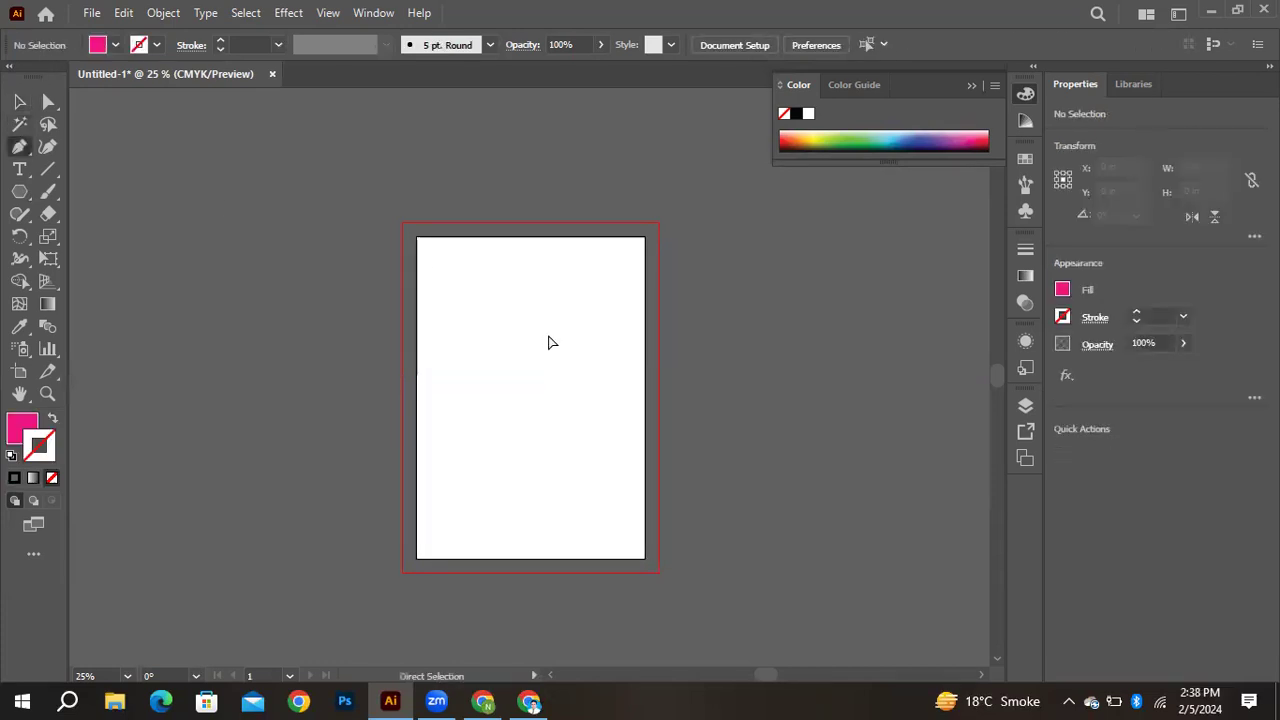
pyautogui.hotkey('ctrl', '=')
pyautogui.click(19, 103)
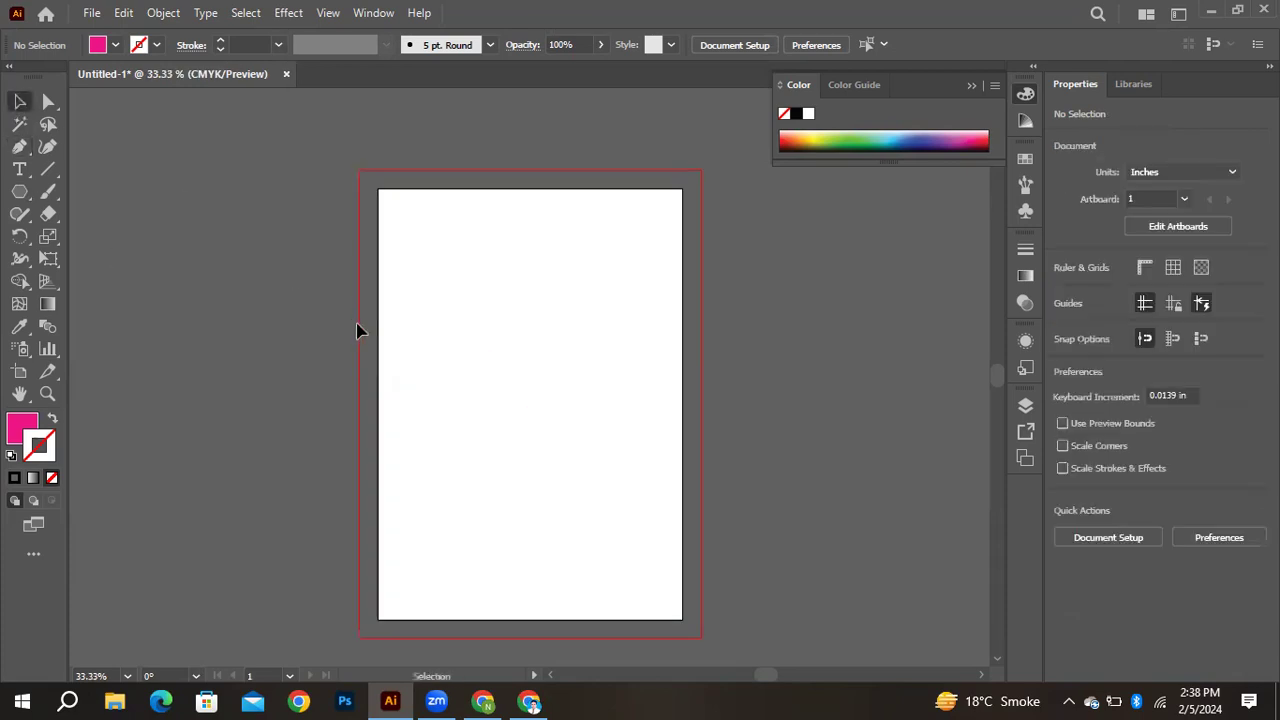
# Switch to Chrome and search Google Images for "flat character" in a new tab
pyautogui.click(529, 700)
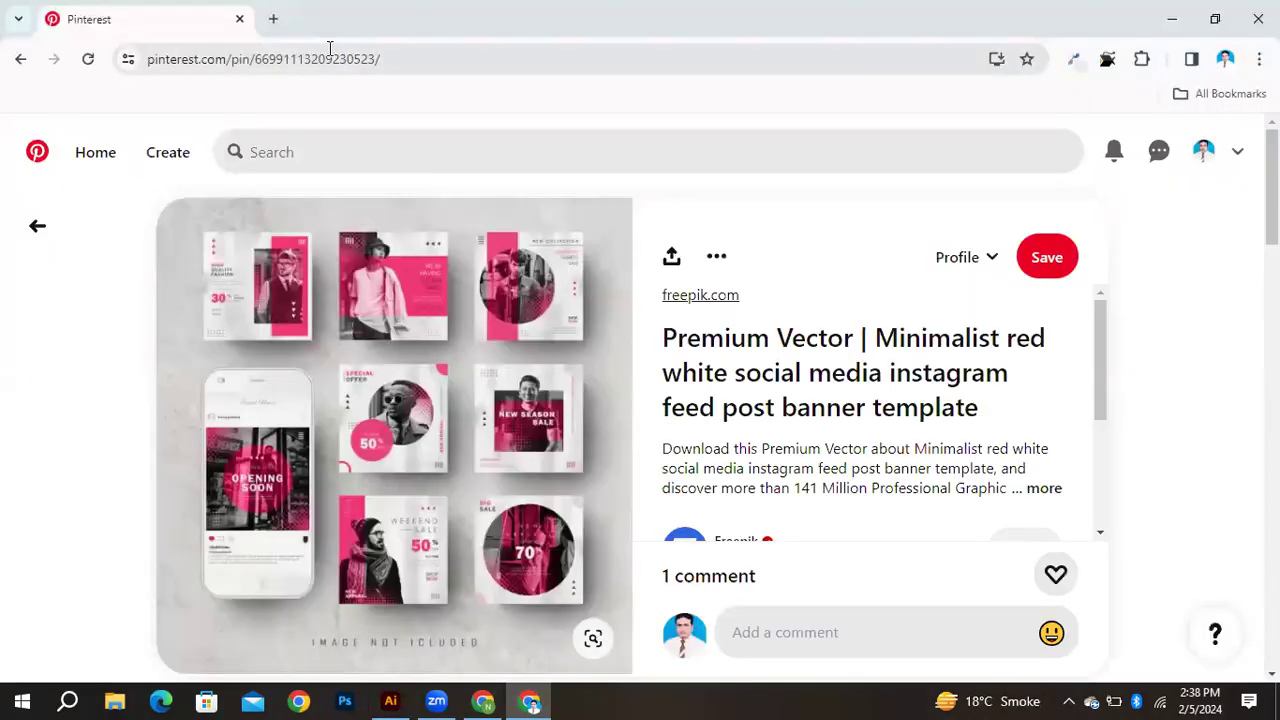
pyautogui.click(273, 20)
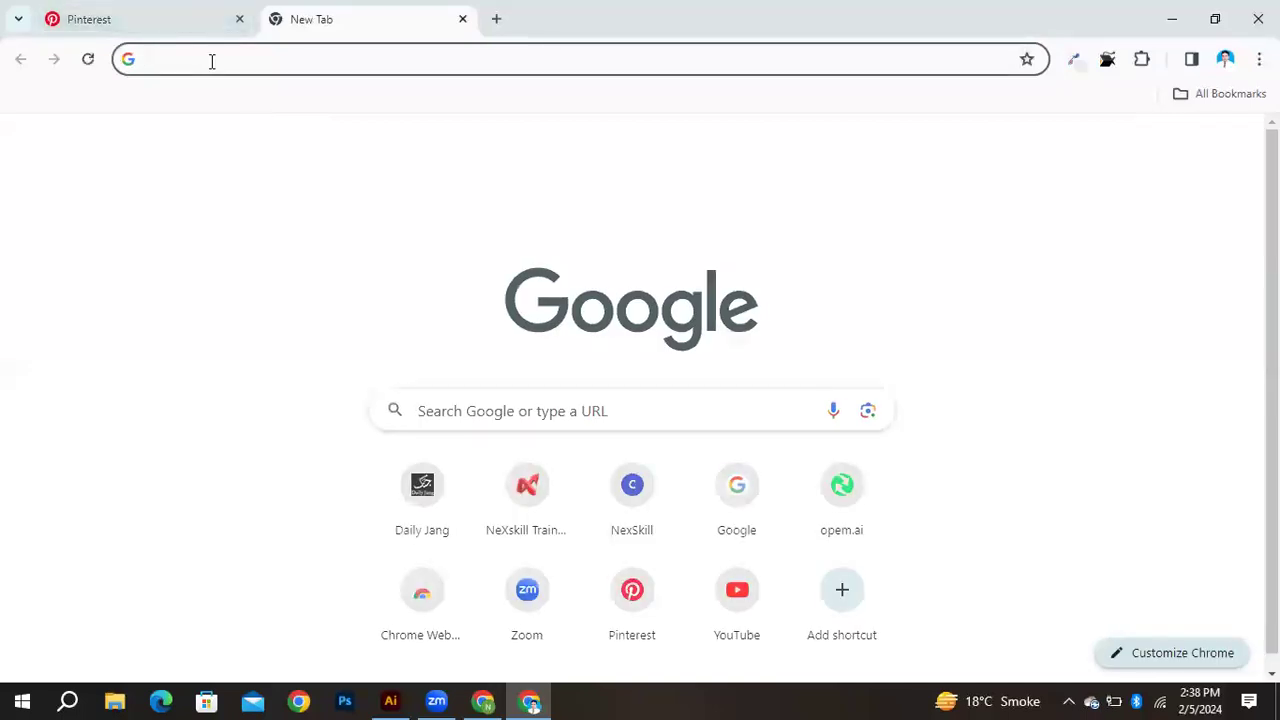
pyautogui.write('flat chara')
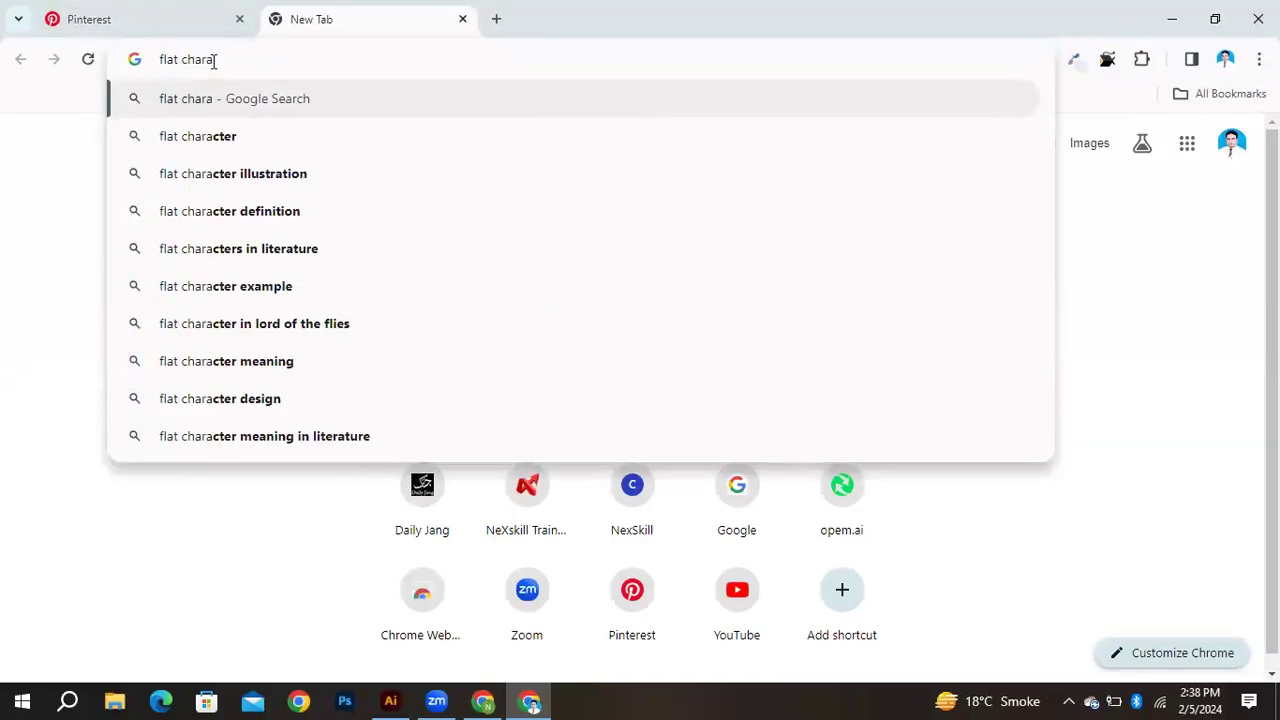
pyautogui.press('Down')
pyautogui.press('Return')
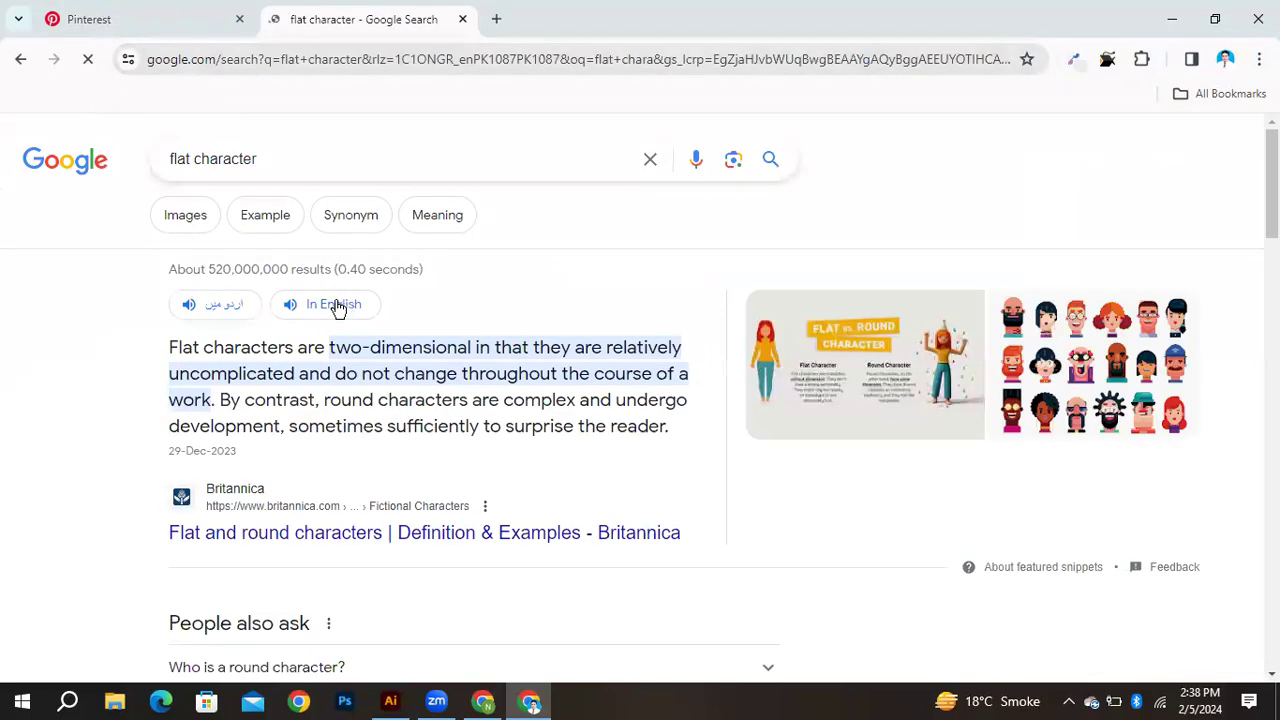
pyautogui.click(189, 222)
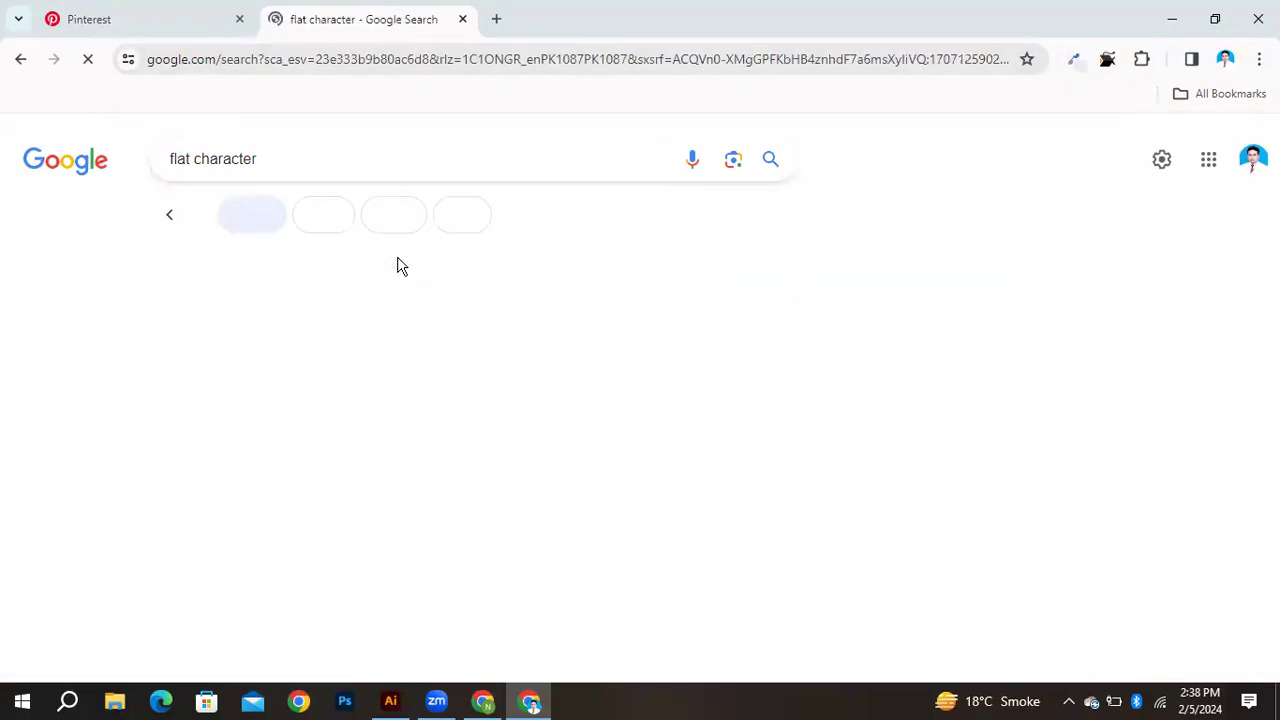
# Browse the image results and open the Creative Fabrica woman with a hair bun in a new tab
pyautogui.scroll(-5, 846, 457)
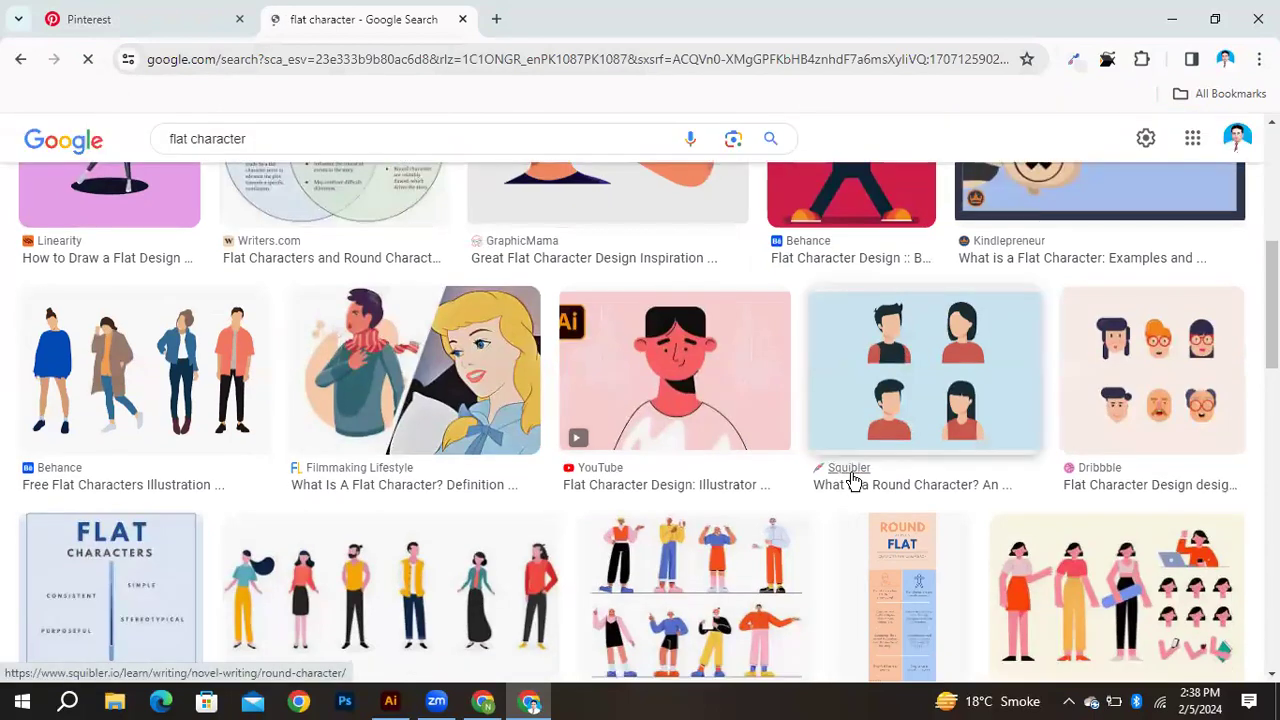
pyautogui.scroll(5, 763, 477)
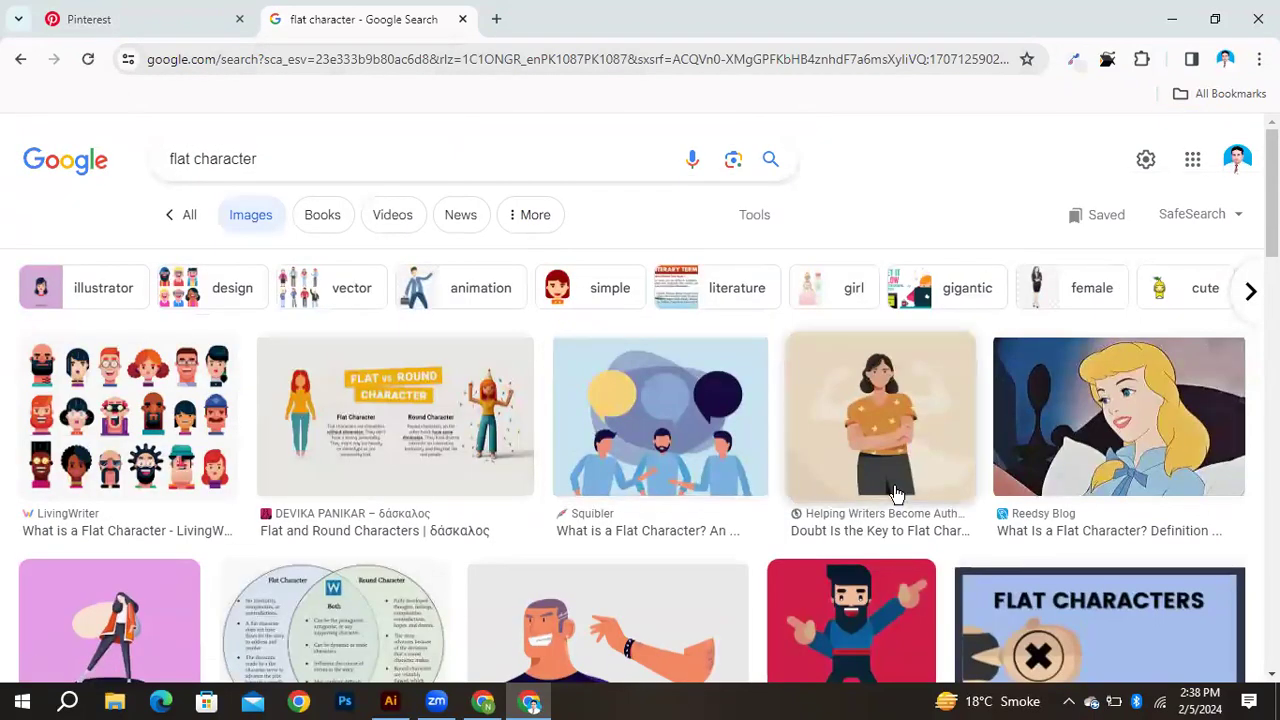
pyautogui.scroll(-5, 895, 493)
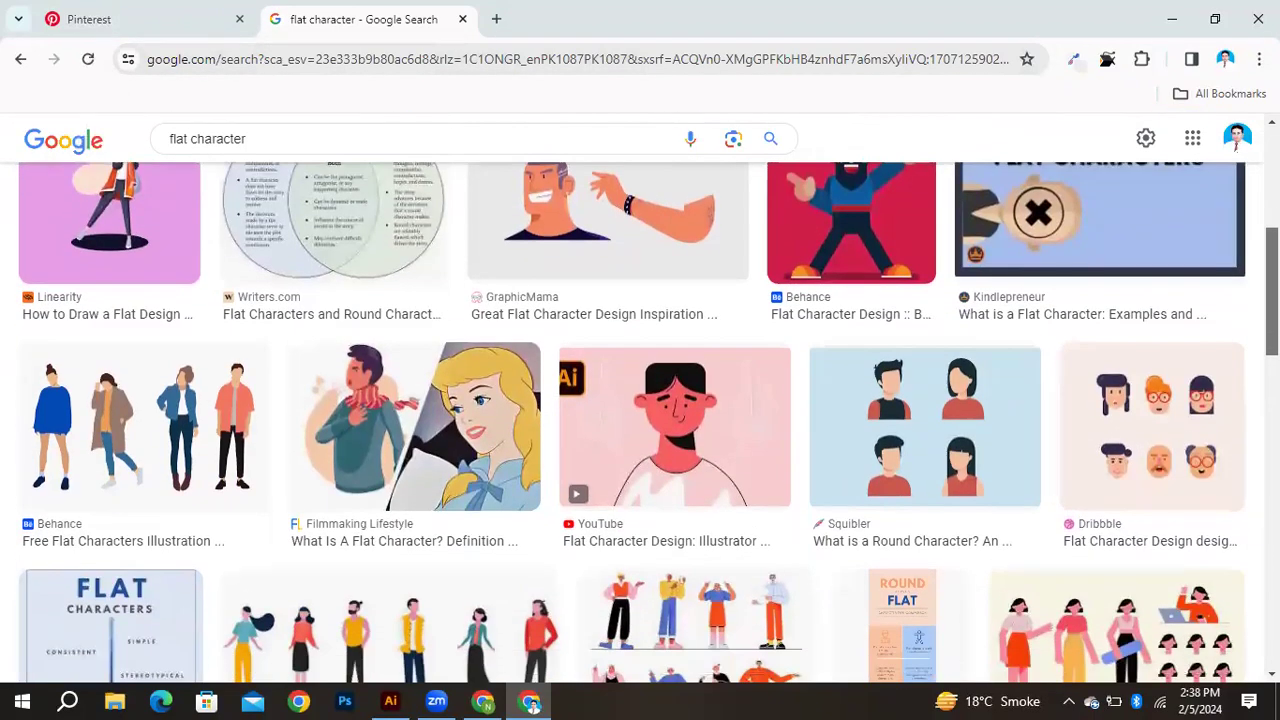
pyautogui.scroll(-8, 640, 422)
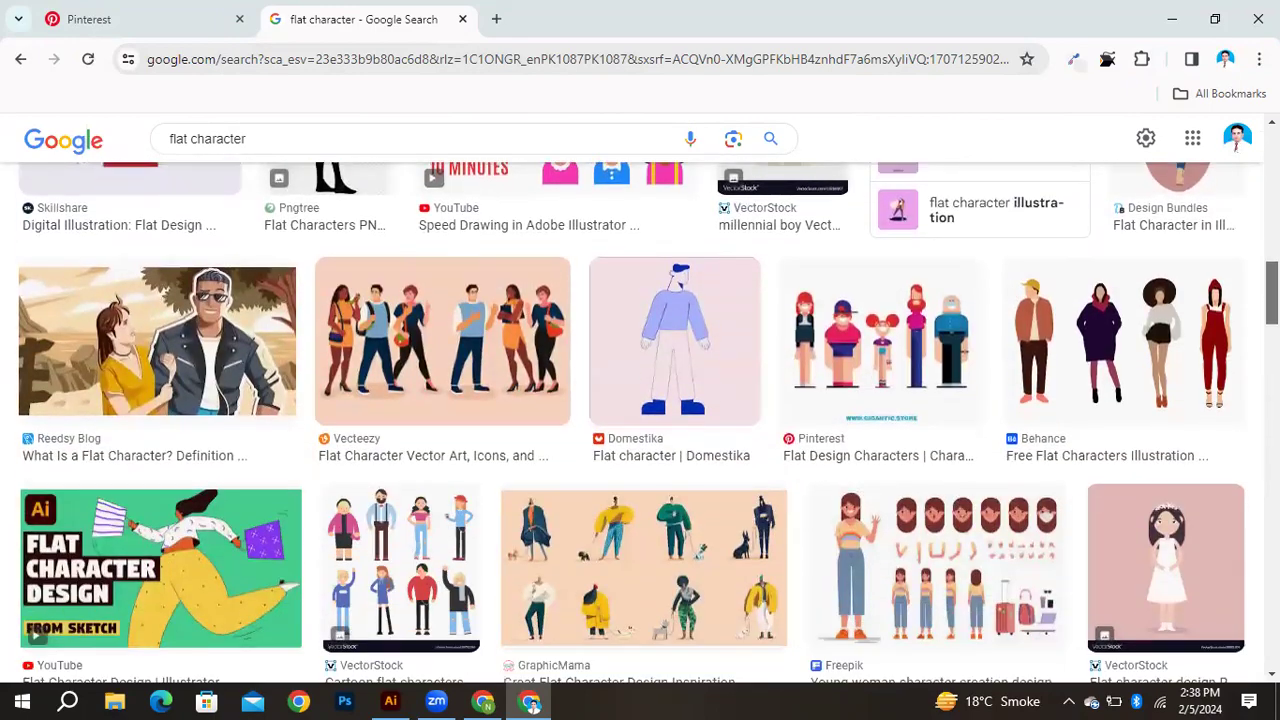
pyautogui.scroll(-8, 640, 422)
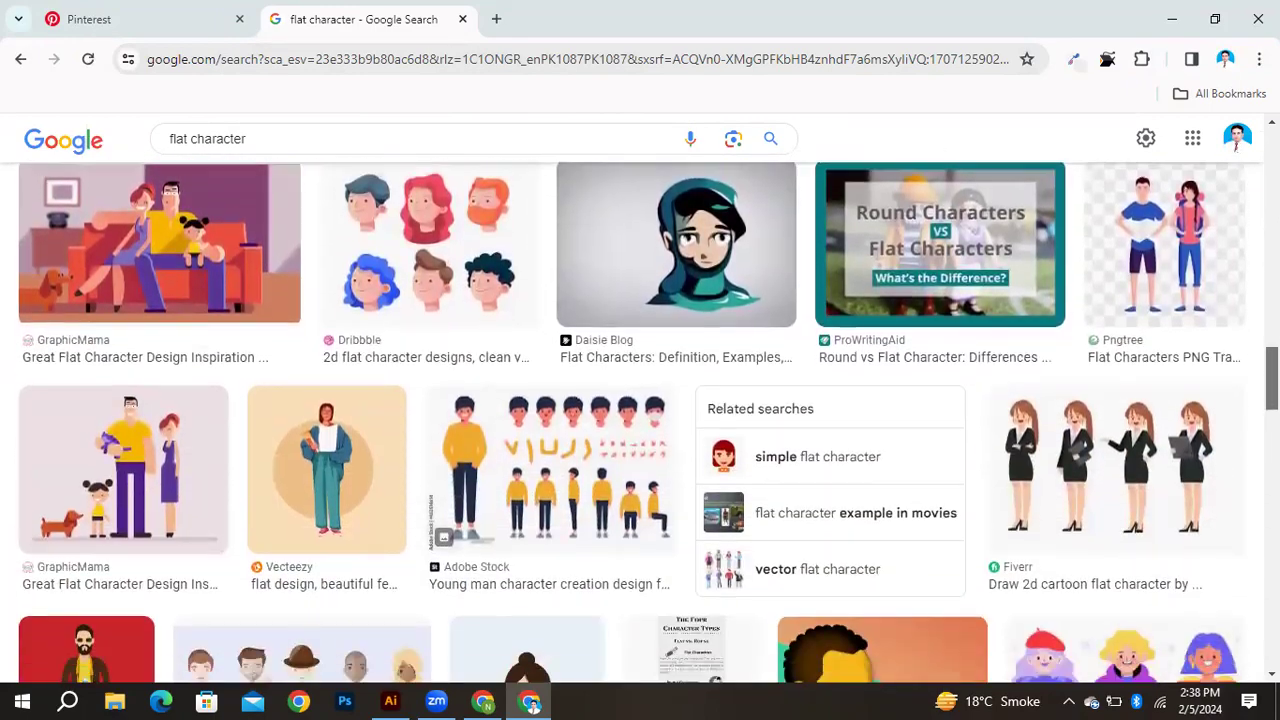
pyautogui.scroll(-4, 640, 422)
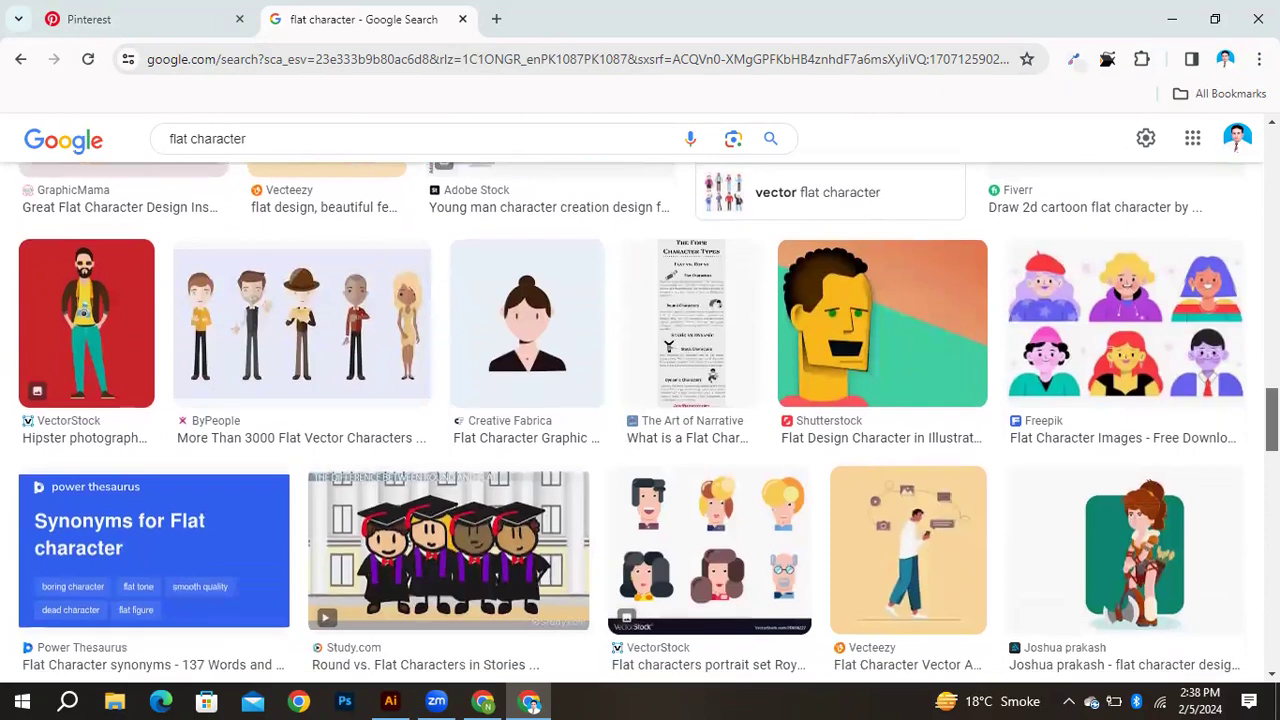
pyautogui.rightClick(530, 318)
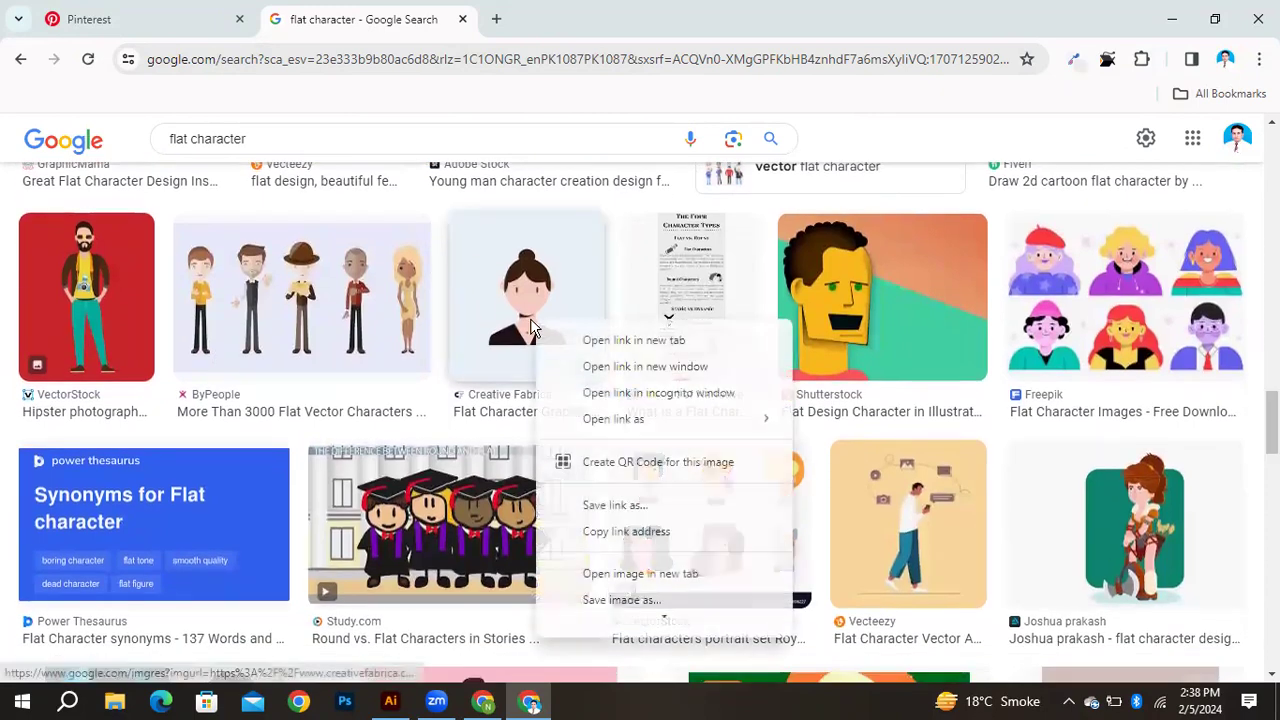
pyautogui.click(590, 341)
# Open the Vecteezy red-haired simple flat design character from the results in another new tab
pyautogui.scroll(-6, 618, 365)
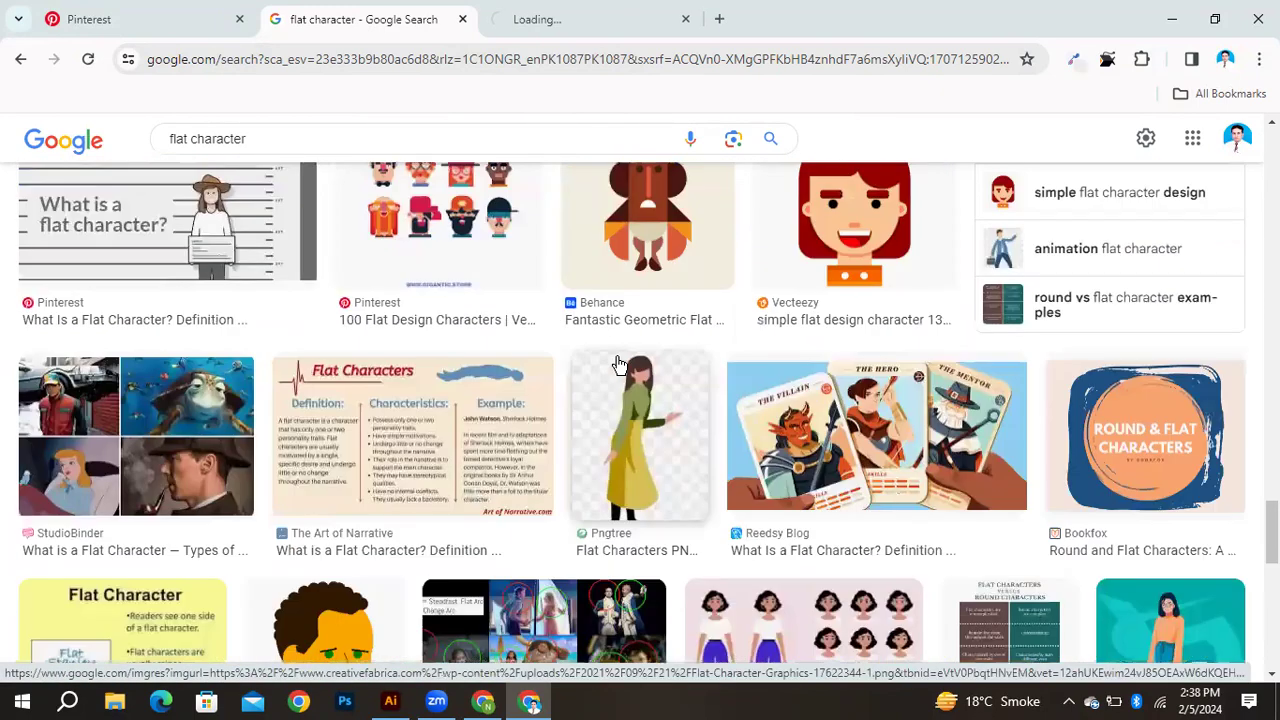
pyautogui.rightClick(815, 276)
pyautogui.click(843, 292)
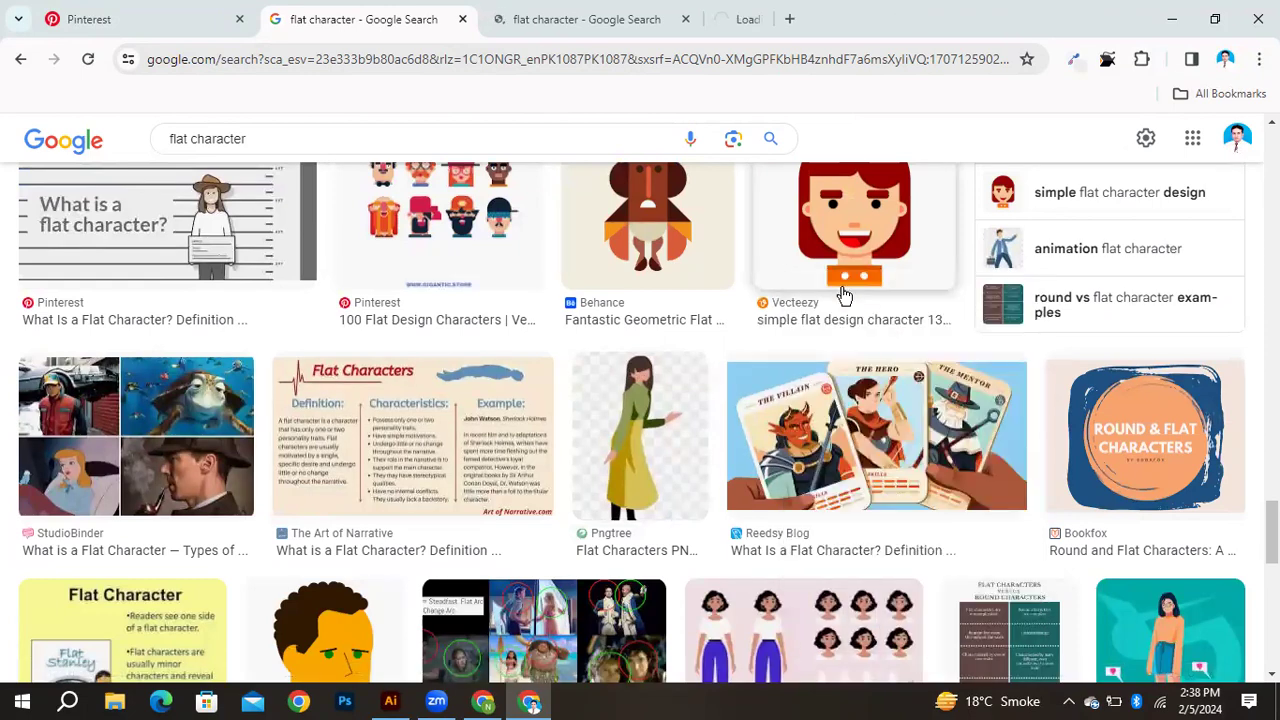
pyautogui.scroll(-5, 843, 292)
# Save the Creative Fabrica character image to the Desktop as the PNG Flat-Character-Graphics-17622344-1
pyautogui.click(590, 20)
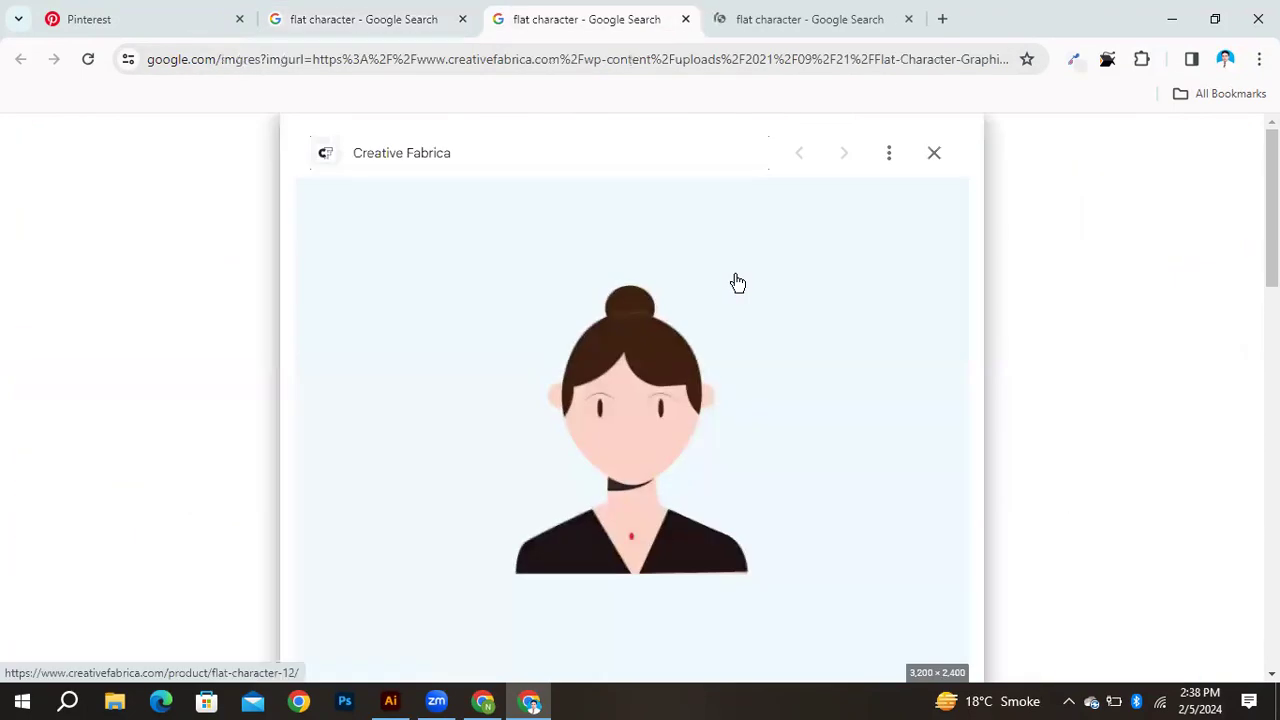
pyautogui.scroll(-5, 645, 365)
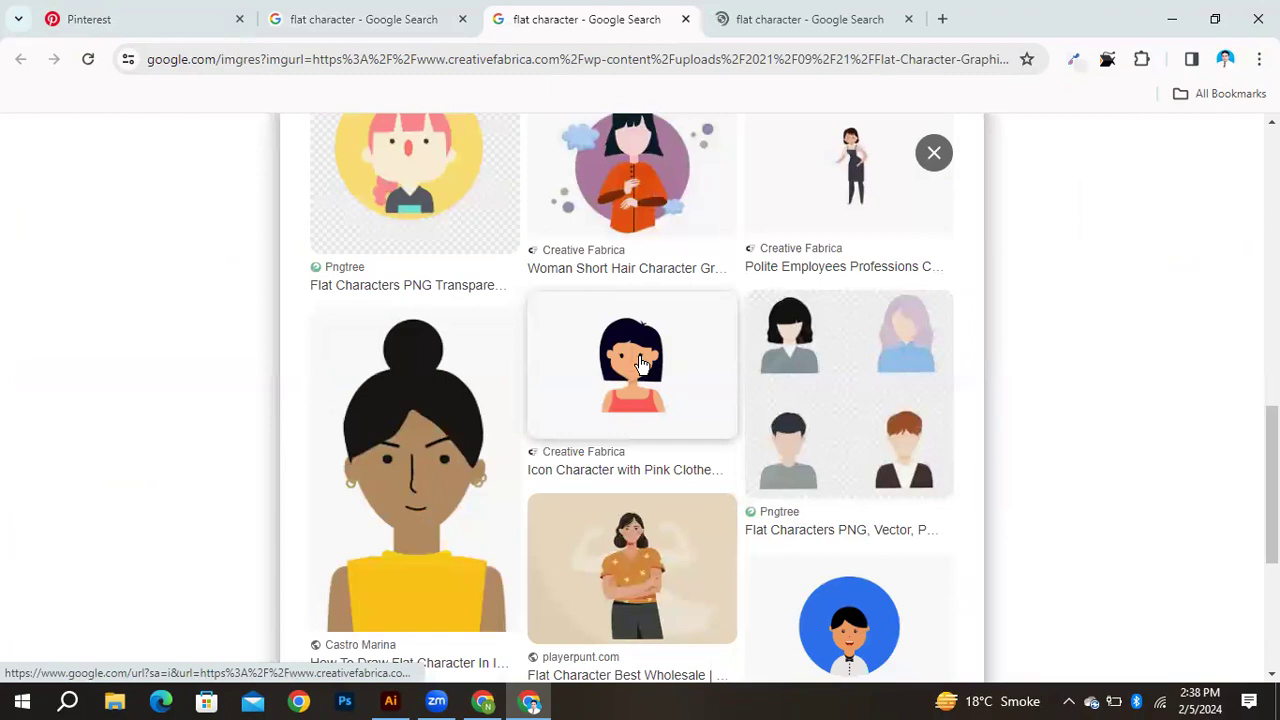
pyautogui.scroll(10, 640, 362)
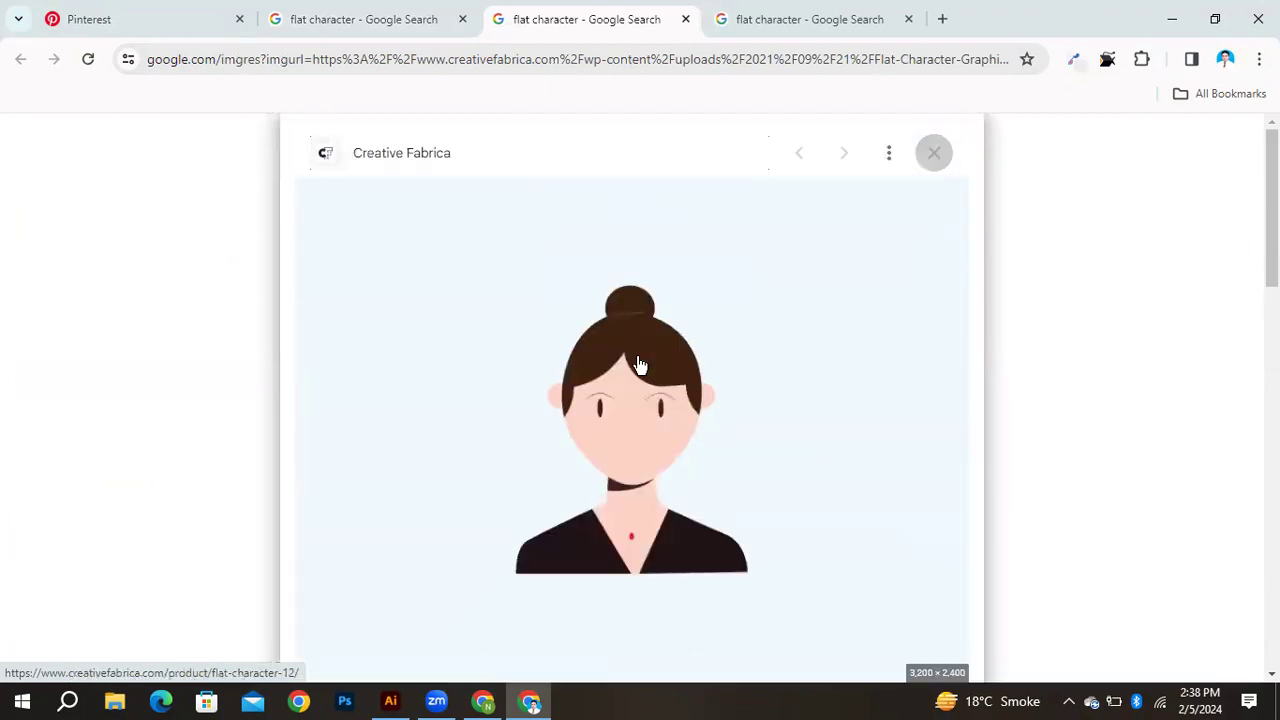
pyautogui.rightClick(641, 363)
pyautogui.scroll(-1, 748, 270)
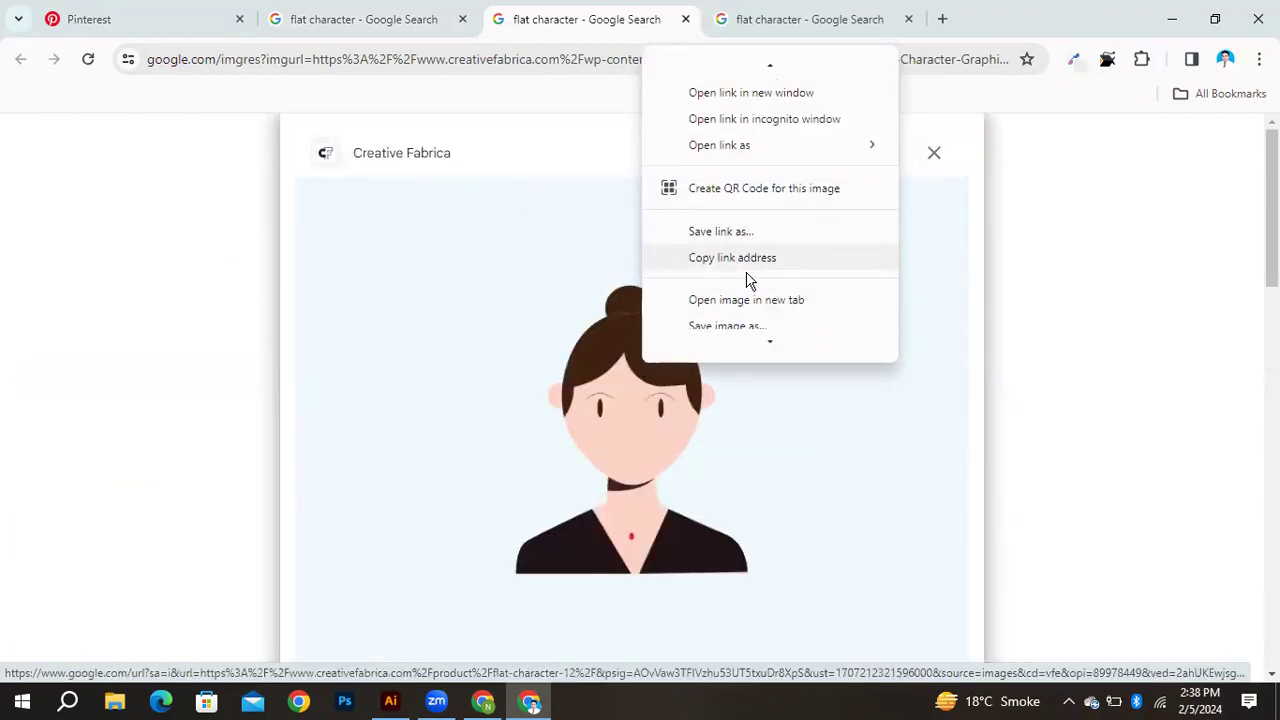
pyautogui.scroll(-2, 736, 295)
pyautogui.click(747, 272)
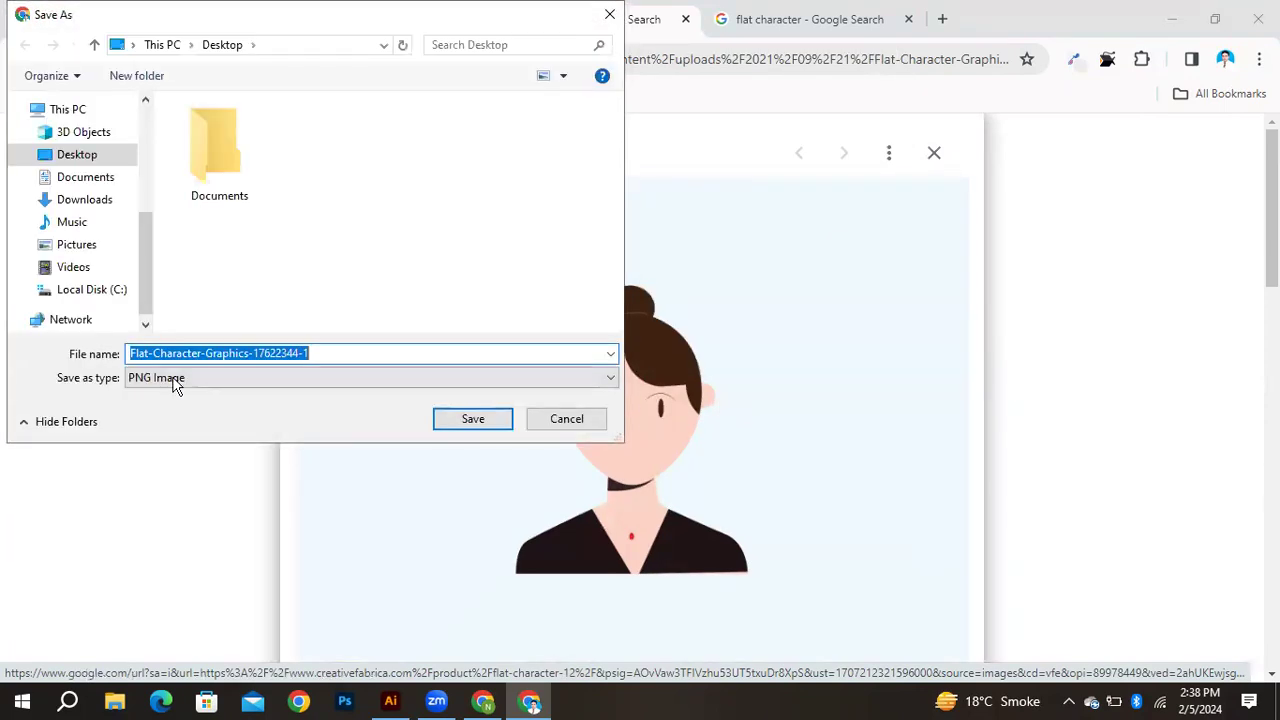
pyautogui.click(473, 419)
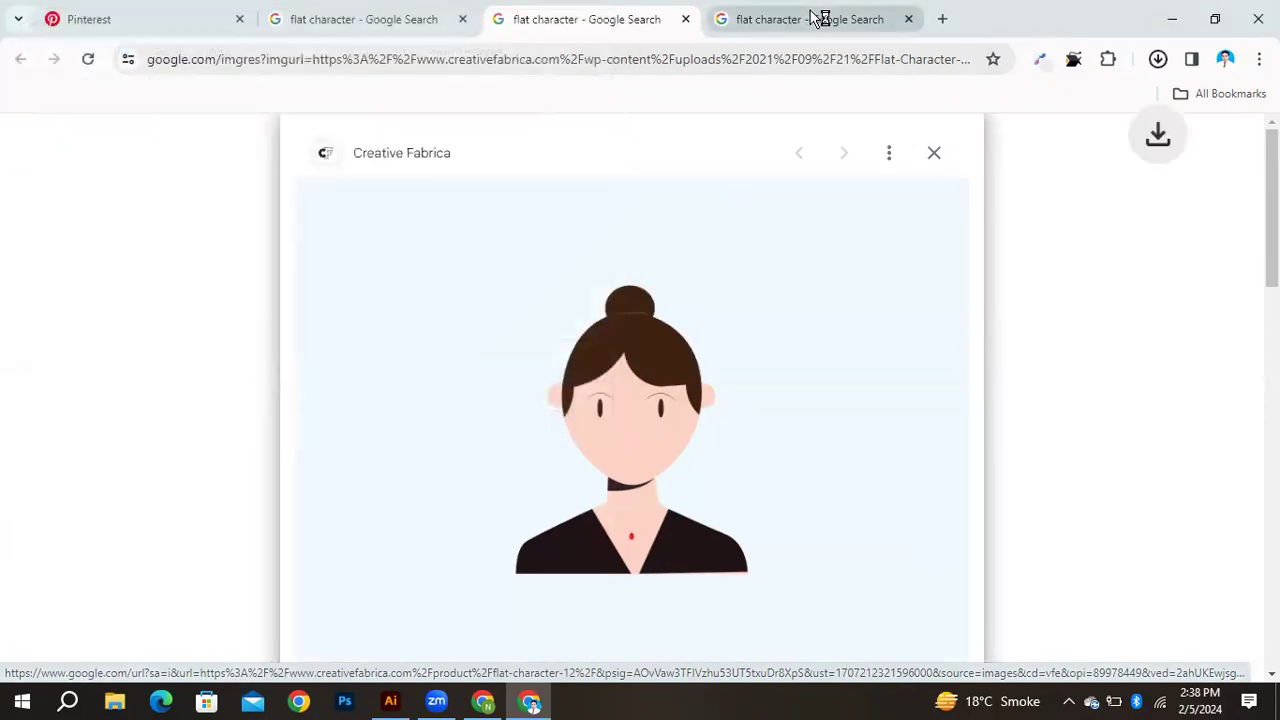
# Save the Vecteezy red-haired character image to the Desktop as the JPEG simple-flat-design-character-free-vector
pyautogui.press('Right')
pyautogui.scroll(-5, 826, 324)
pyautogui.scroll(5, 826, 324)
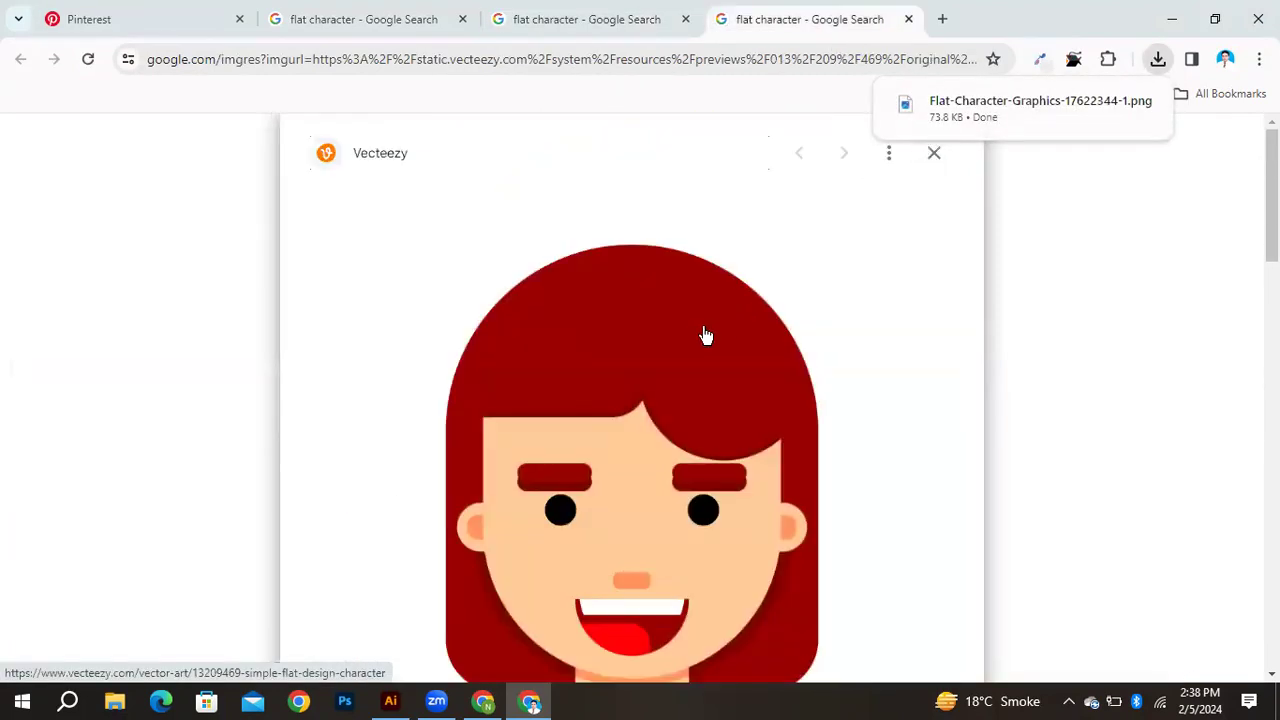
pyautogui.rightClick(702, 337)
pyautogui.scroll(-3, 780, 549)
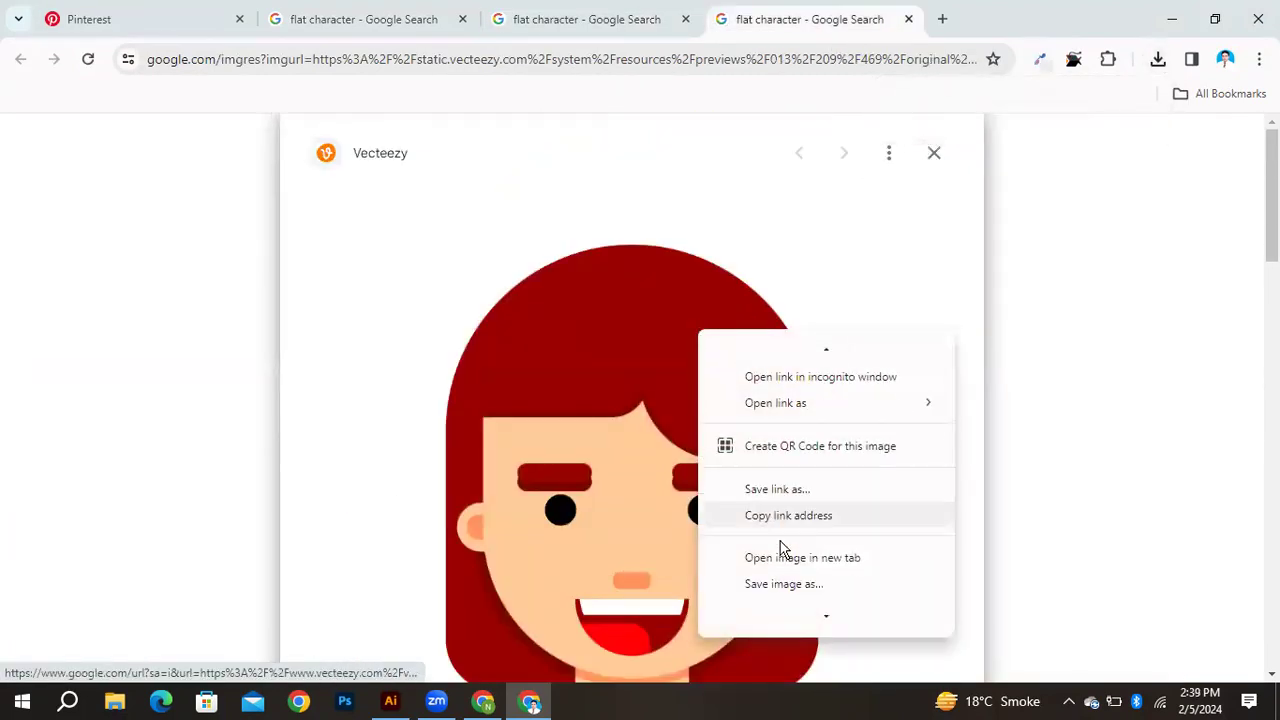
pyautogui.click(790, 472)
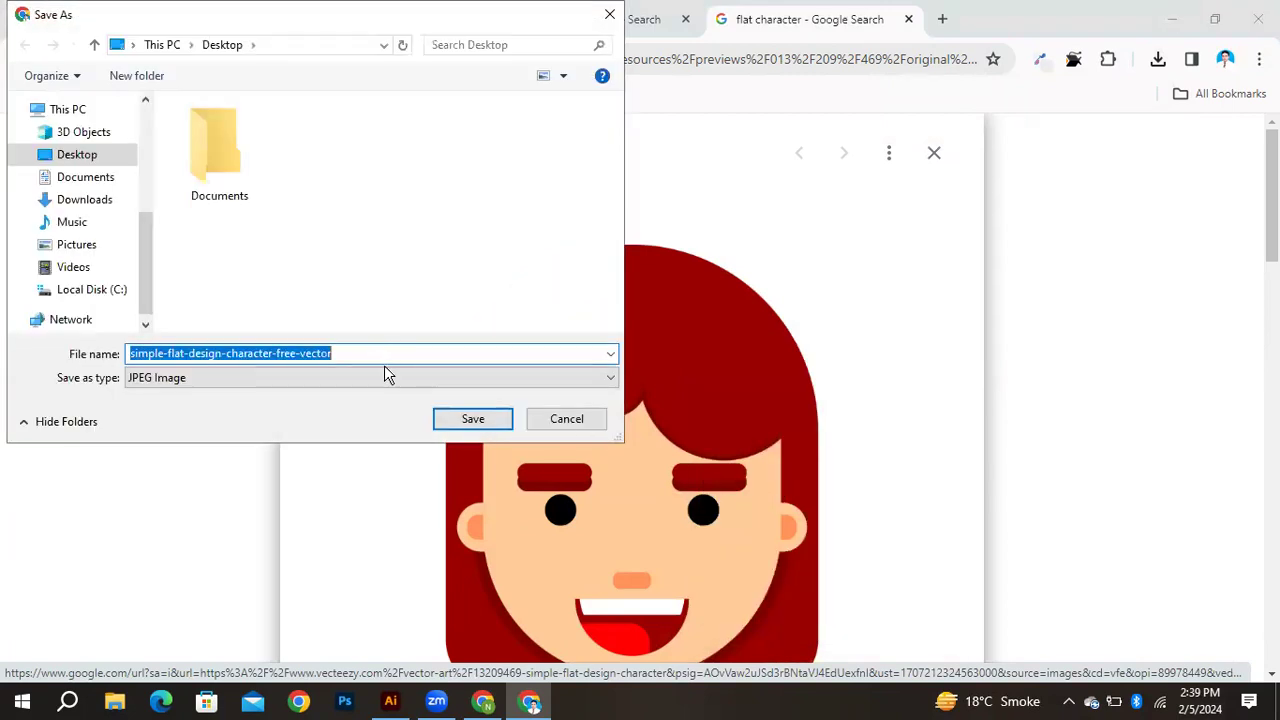
pyautogui.click(440, 428)
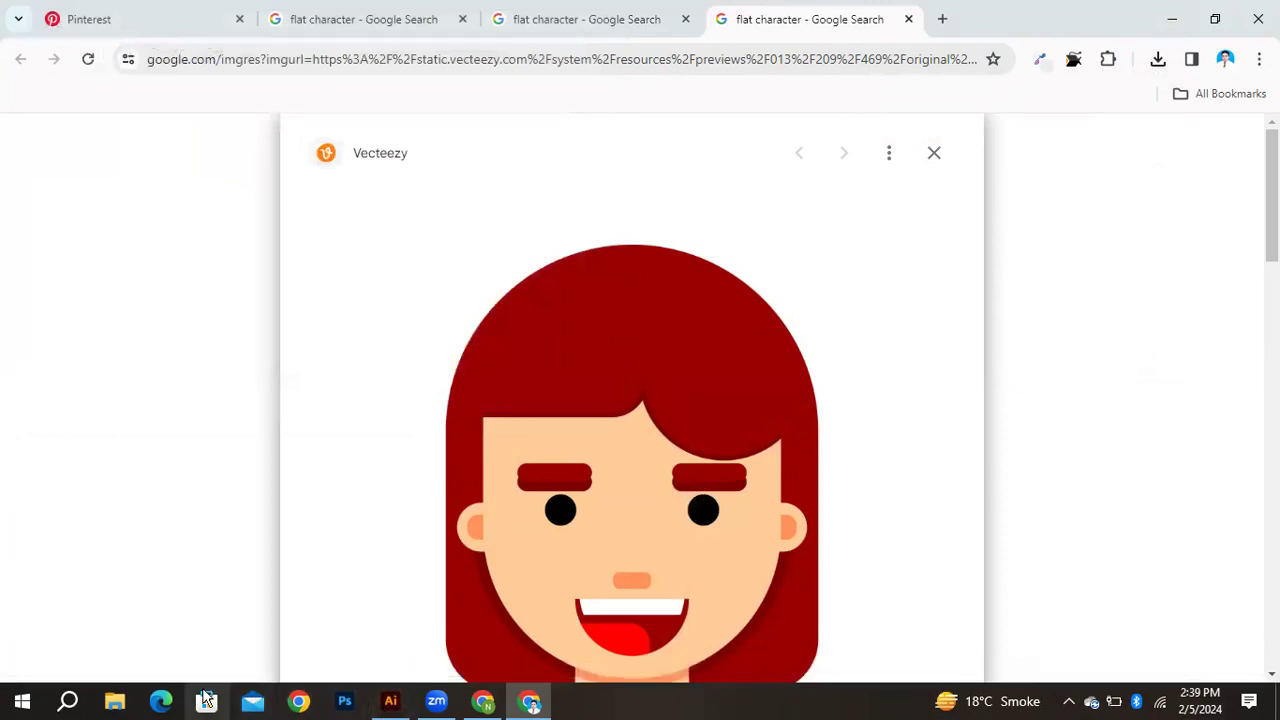
# Place the Flat-Character-Graphics-17622344-1 image from the Desktop folder into the open Illustrator document
pyautogui.press('super+e')
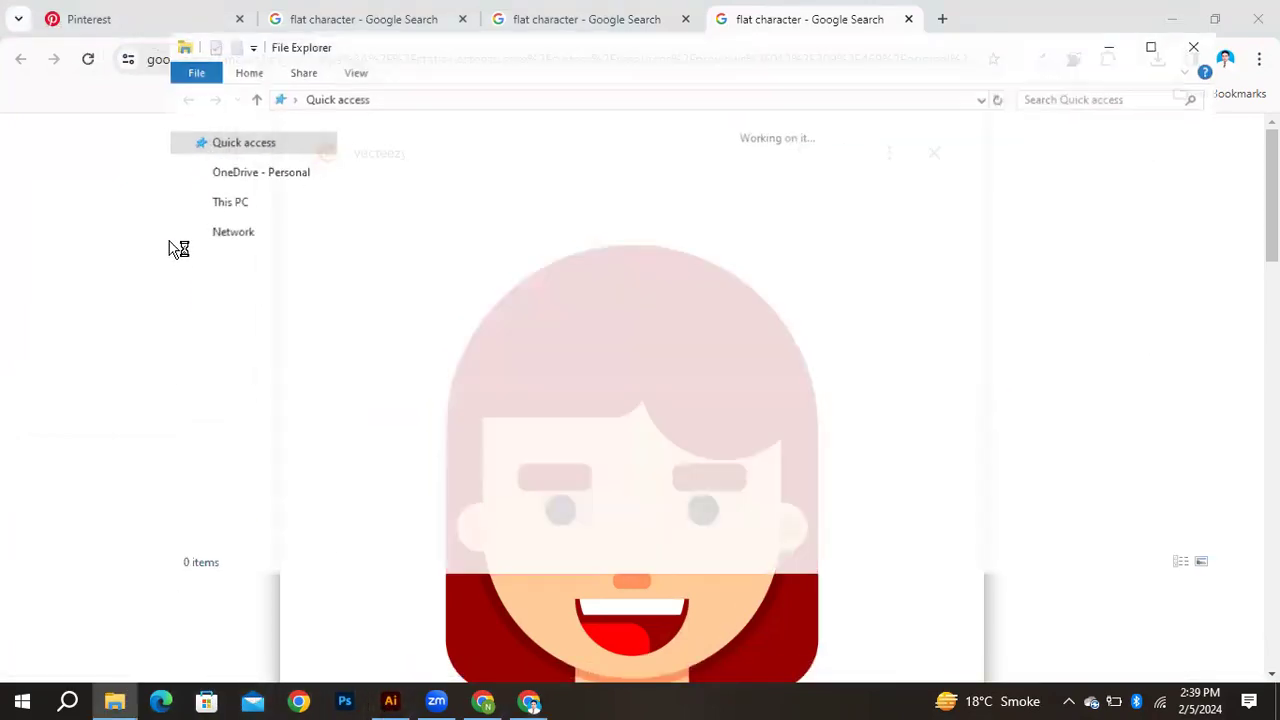
pyautogui.click(305, 185)
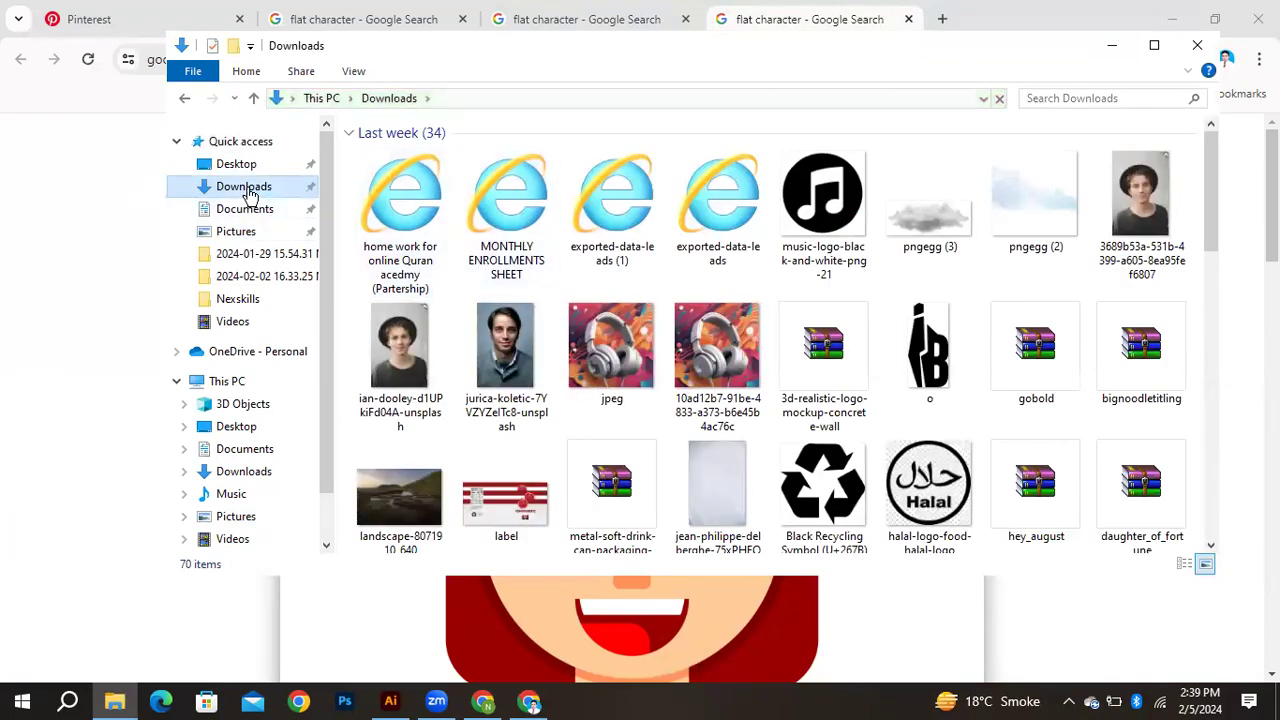
pyautogui.click(246, 168)
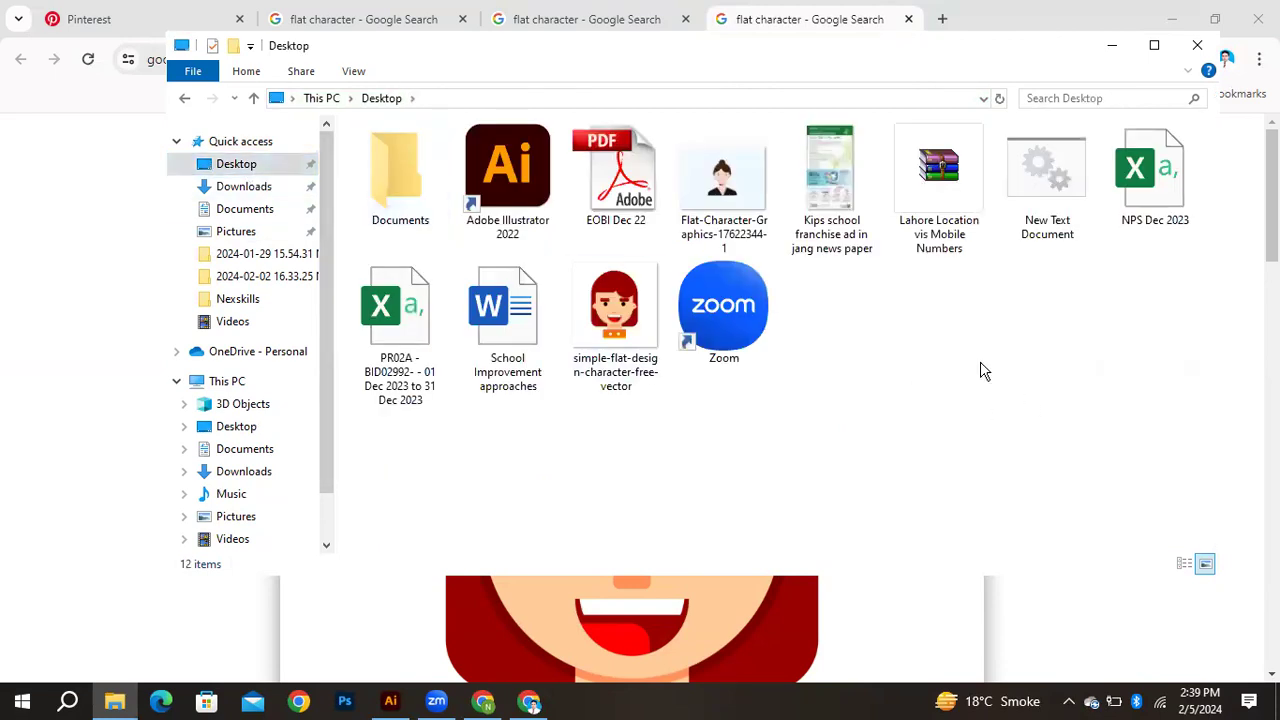
pyautogui.click(622, 336)
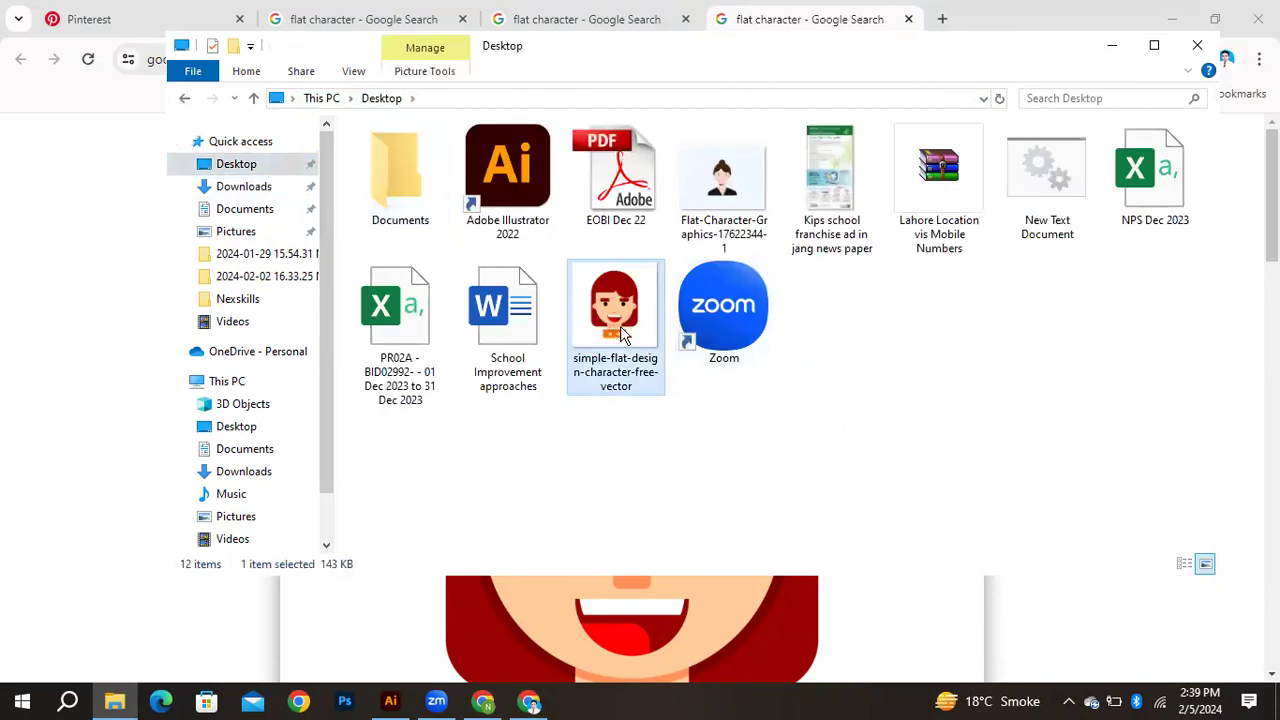
pyautogui.click(742, 238)
pyautogui.moveTo(733, 213); pyautogui.dragTo(558, 403)
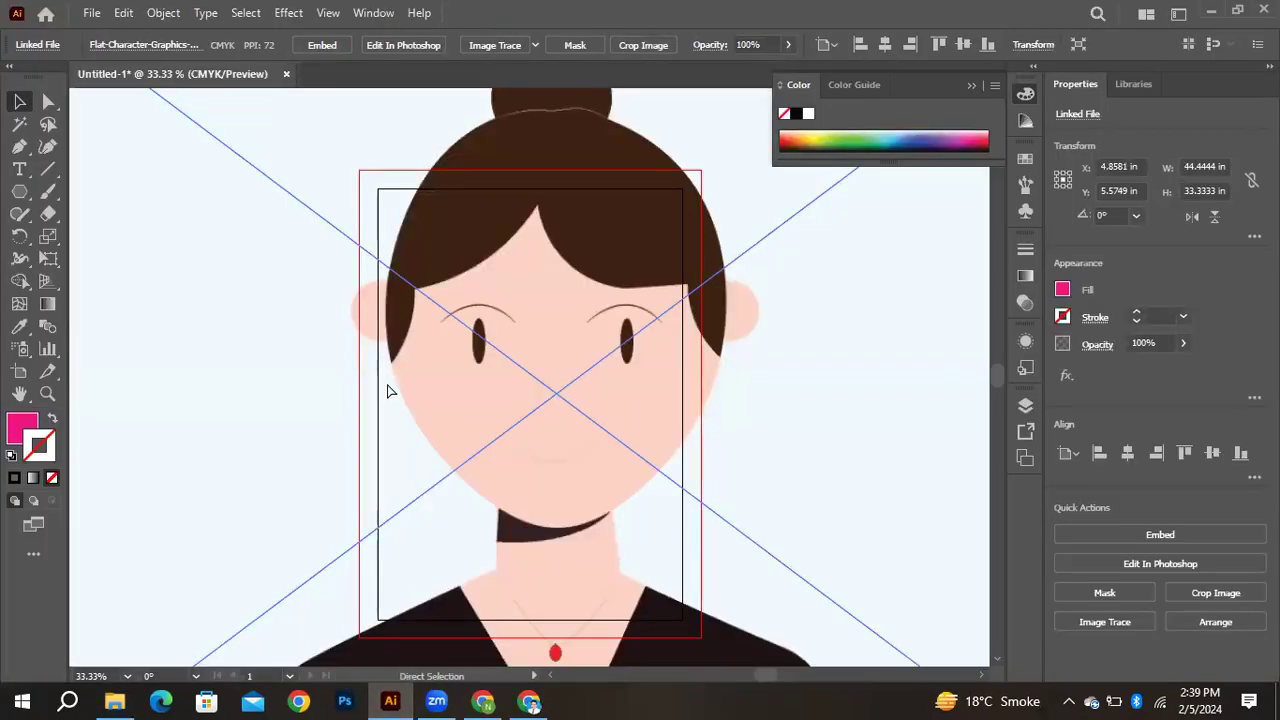
# Scale the placed character image down to about 14.79 × 11.09 in and position it over the artboard
pyautogui.hotkey('ctrl', '-')
pyautogui.hotkey('ctrl', '-')
pyautogui.hotkey('ctrl', '-')
pyautogui.hotkey('ctrl', '-')
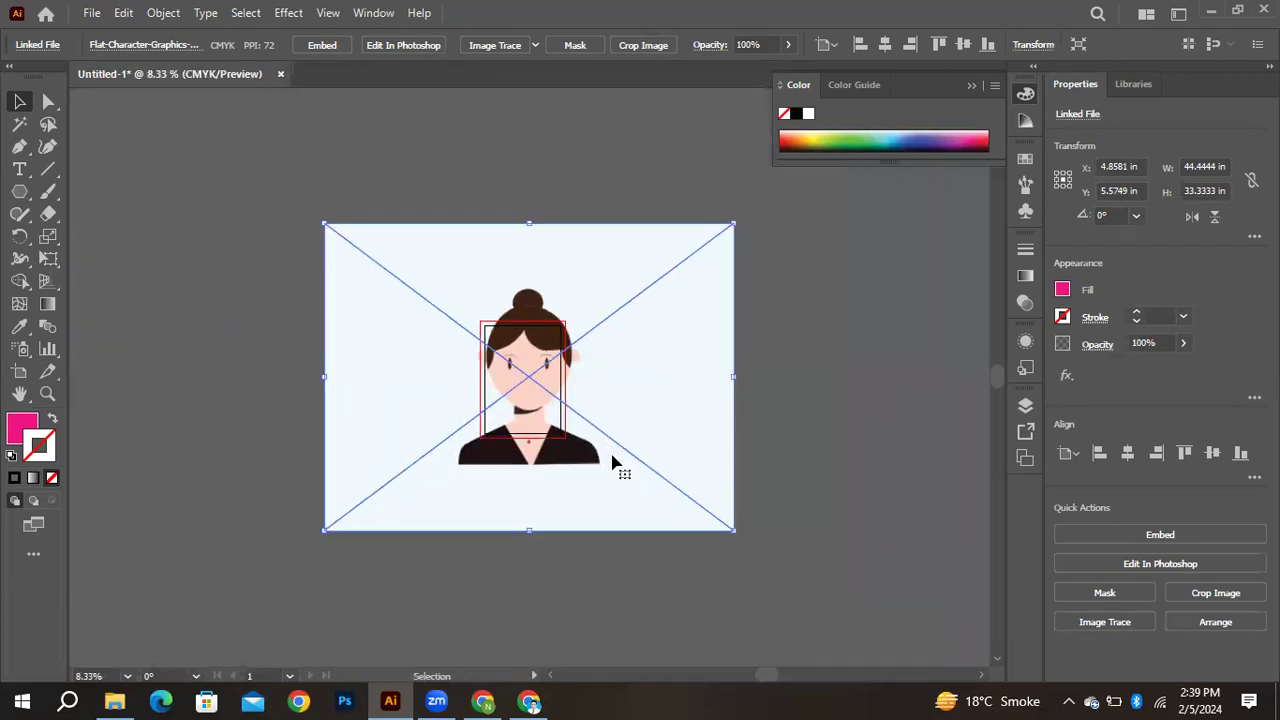
pyautogui.moveTo(733, 531); pyautogui.dragTo(524, 384)
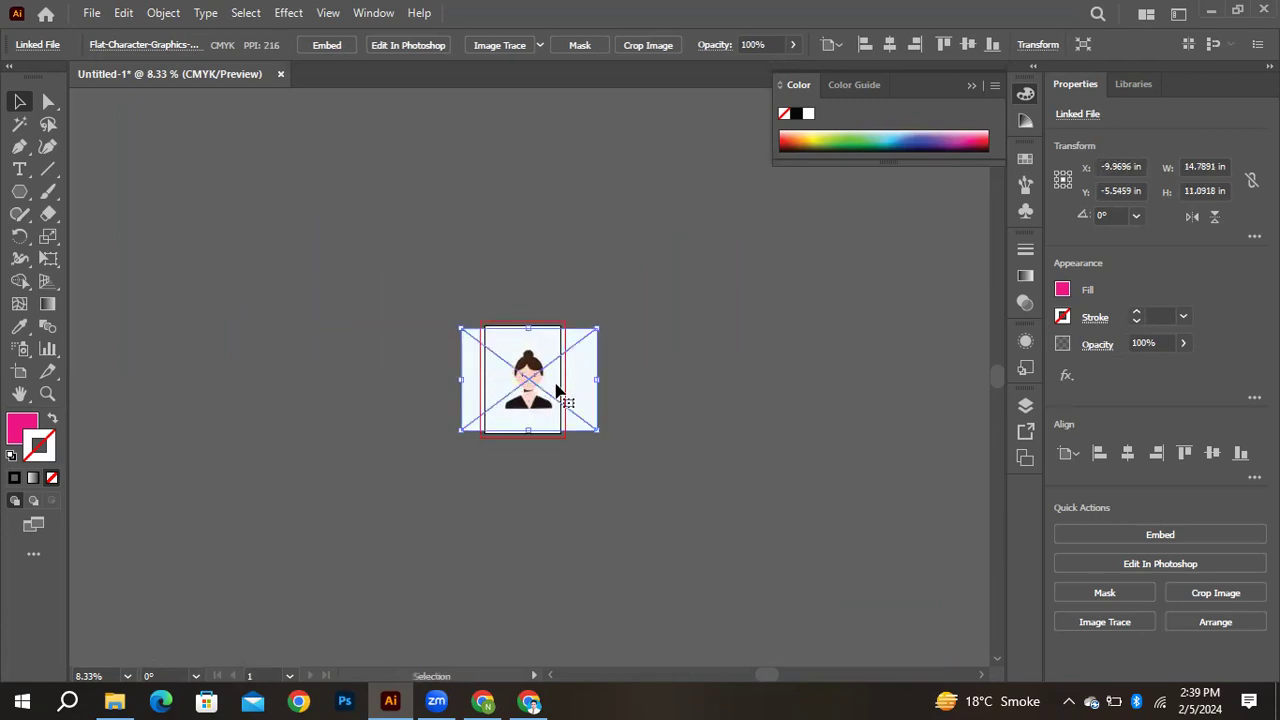
pyautogui.hotkey('ctrl', '=')
pyautogui.hotkey('ctrl', '=')
pyautogui.hotkey('ctrl', '=')
pyautogui.hotkey('ctrl', '=')
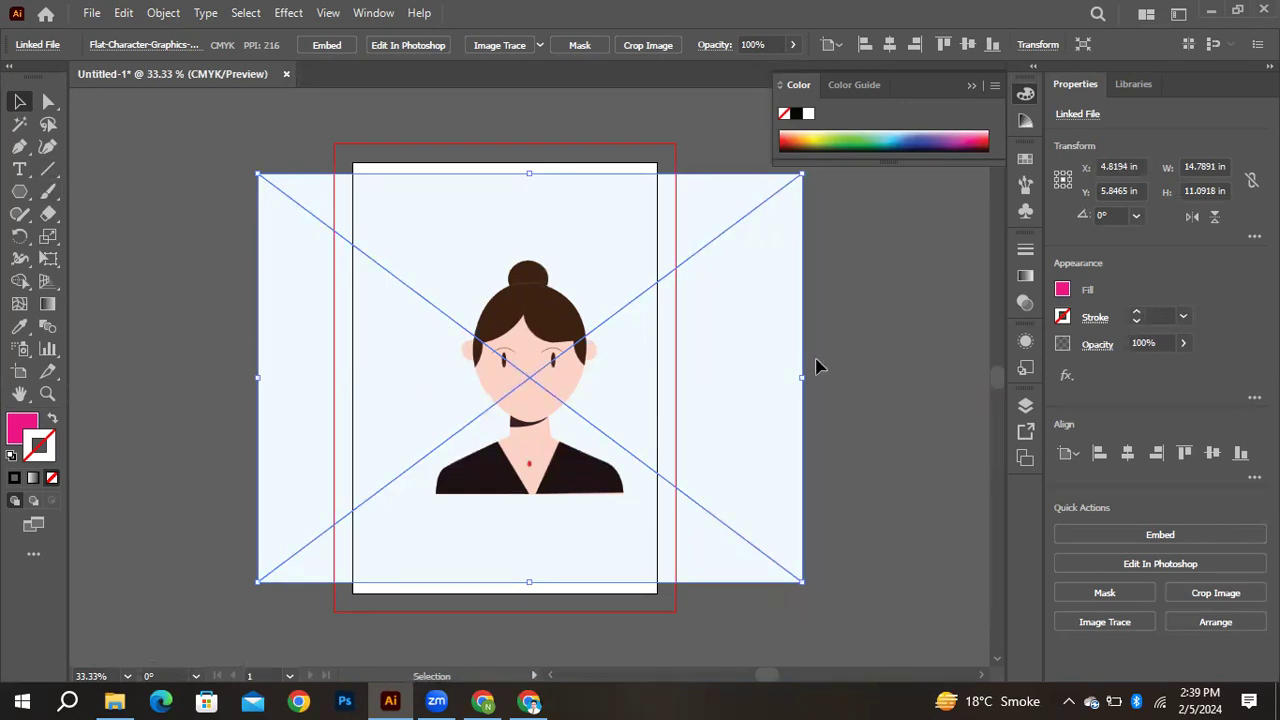
# Deselect the placed character image and lock it in Layer 1 as a tracing reference
pyautogui.press('a')
pyautogui.press('v')
pyautogui.click(992, 349)
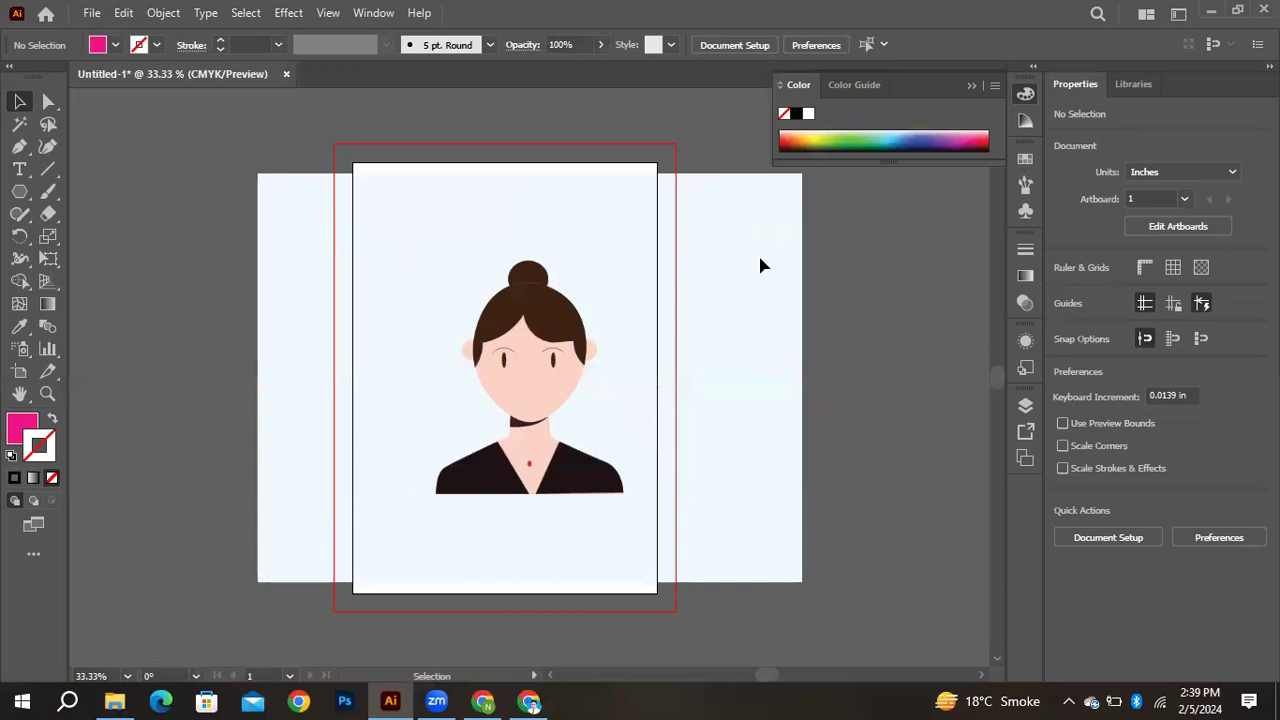
pyautogui.click(1025, 406)
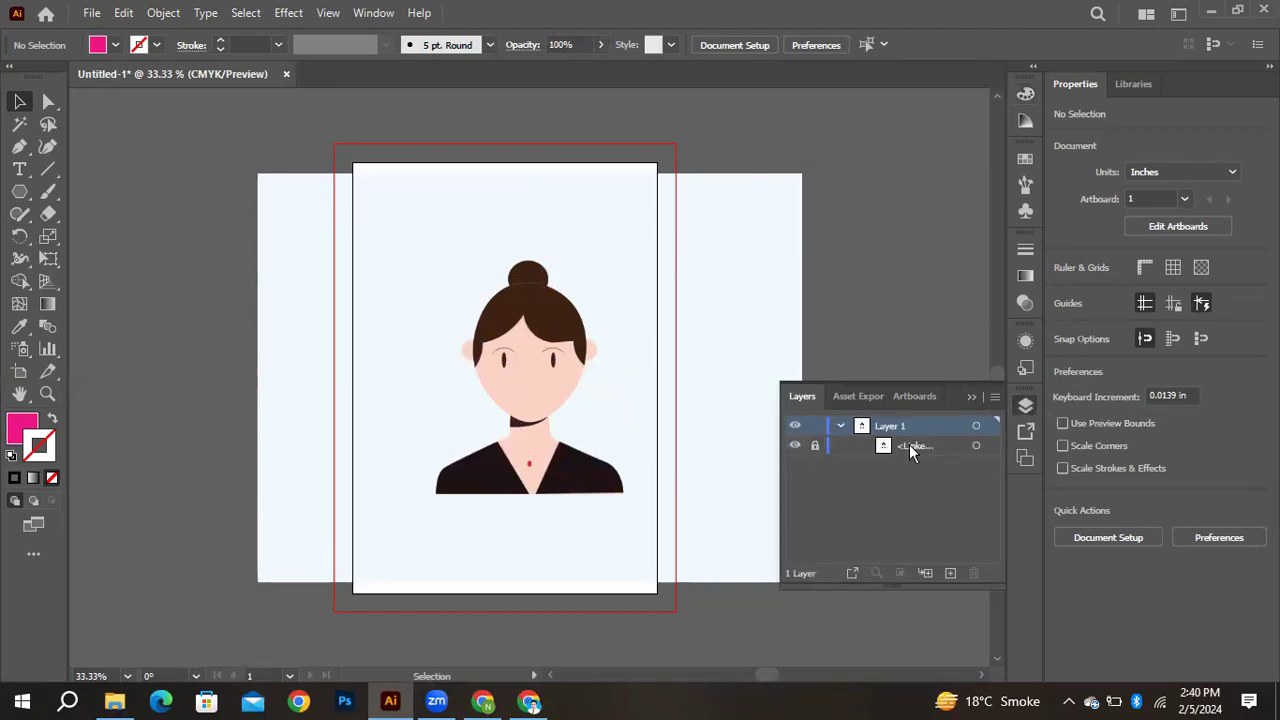
pyautogui.click(816, 446)
pyautogui.click(815, 446)
# Draw a circle about 3.68 in wide over the woman's face with no fill and a pink 1 pt stroke
pyautogui.rightClick(20, 194)
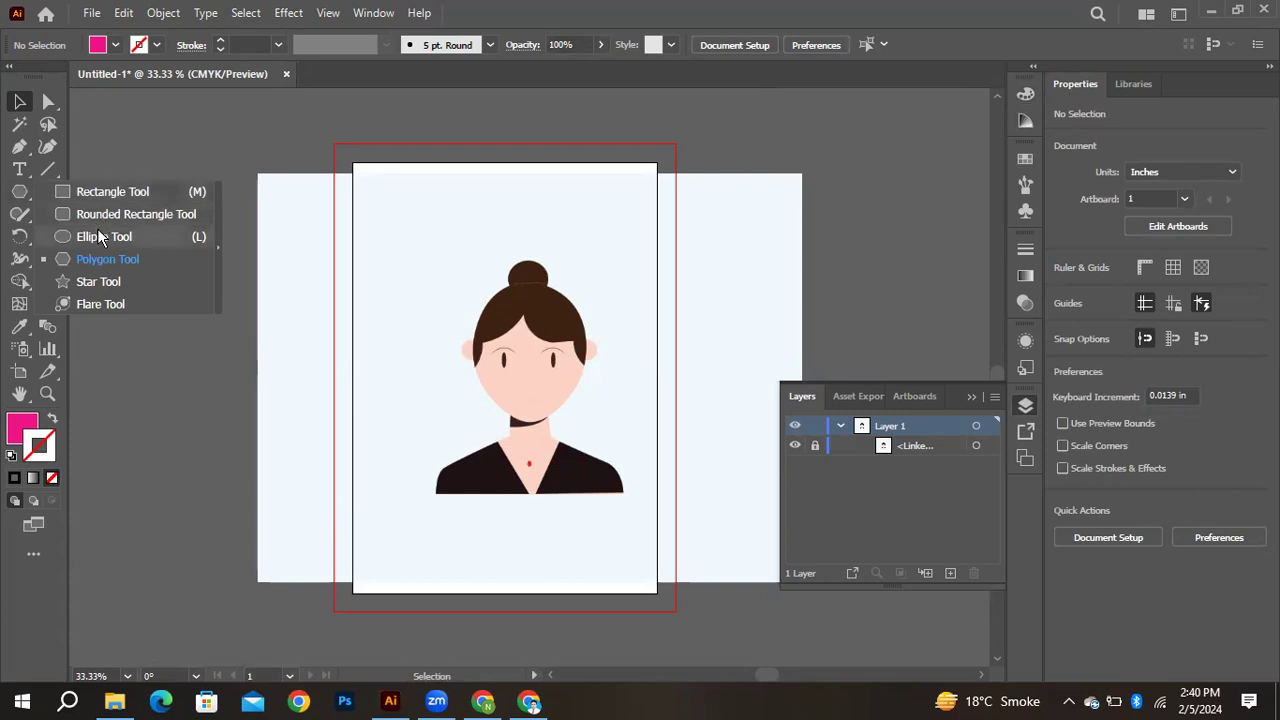
pyautogui.click(100, 236)
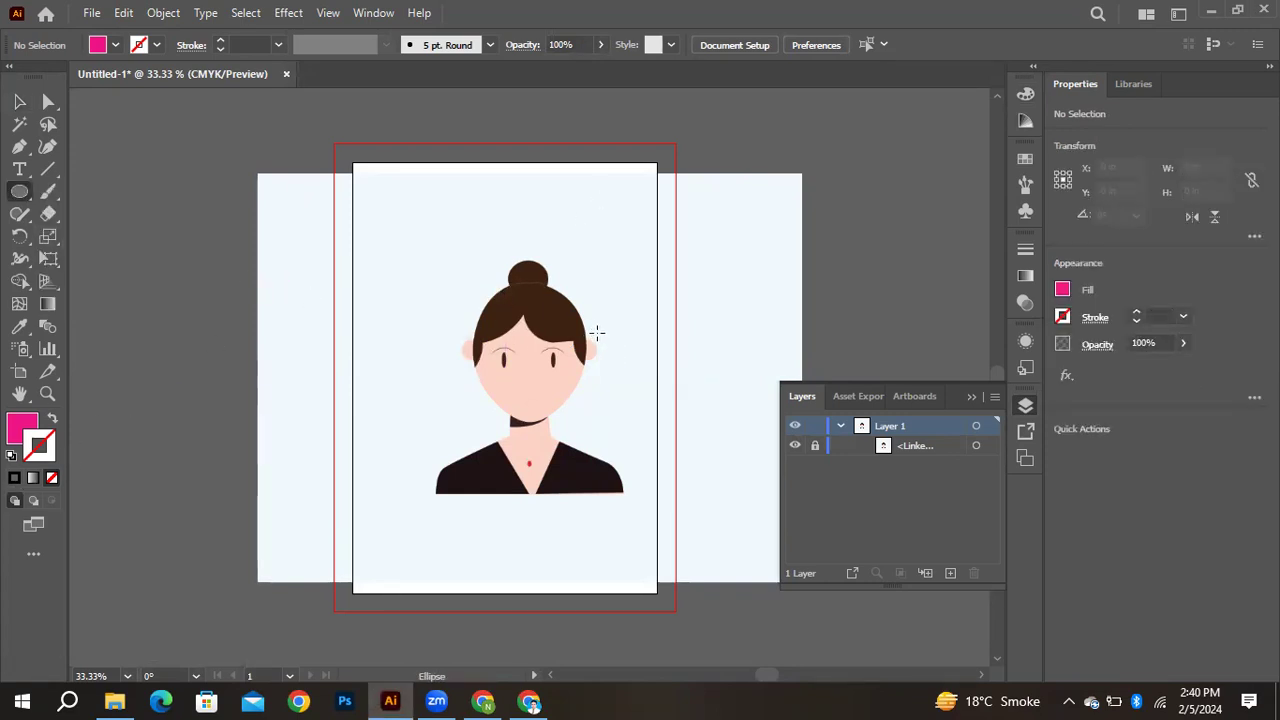
pyautogui.click(51, 421)
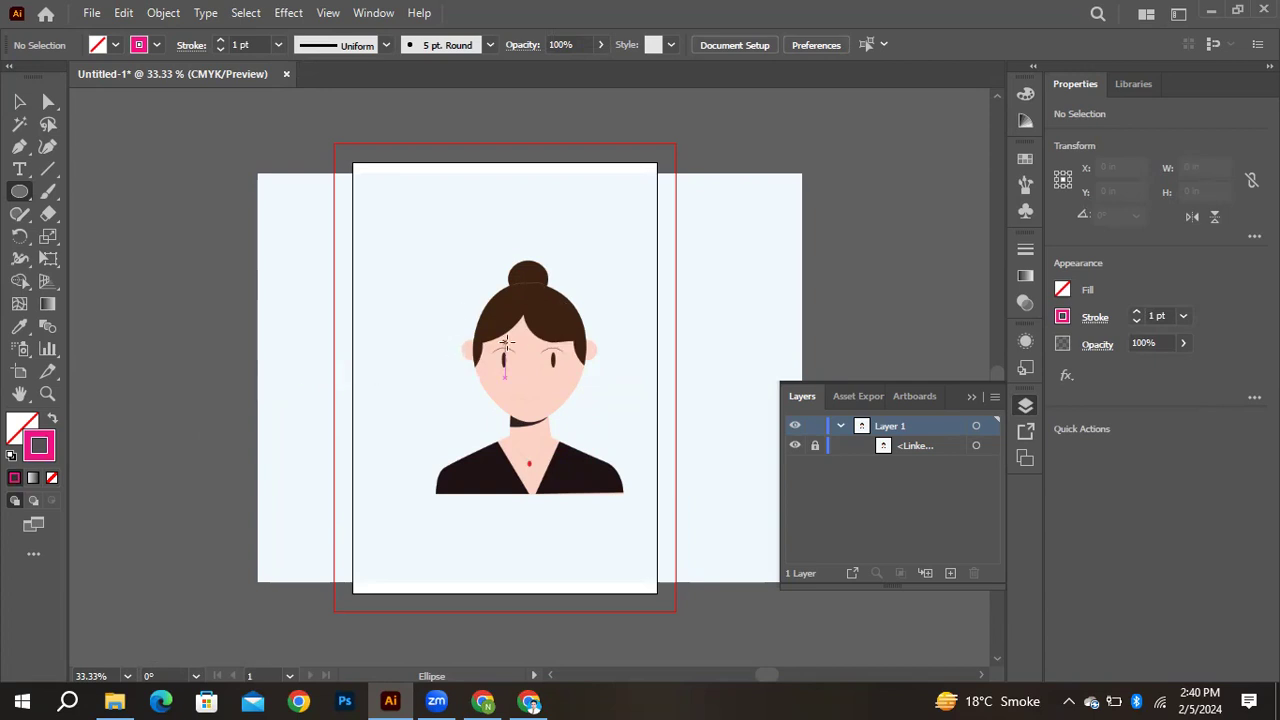
pyautogui.hotkey('ctrl', '+')
pyautogui.moveTo(473, 250); pyautogui.dragTo(649, 451)
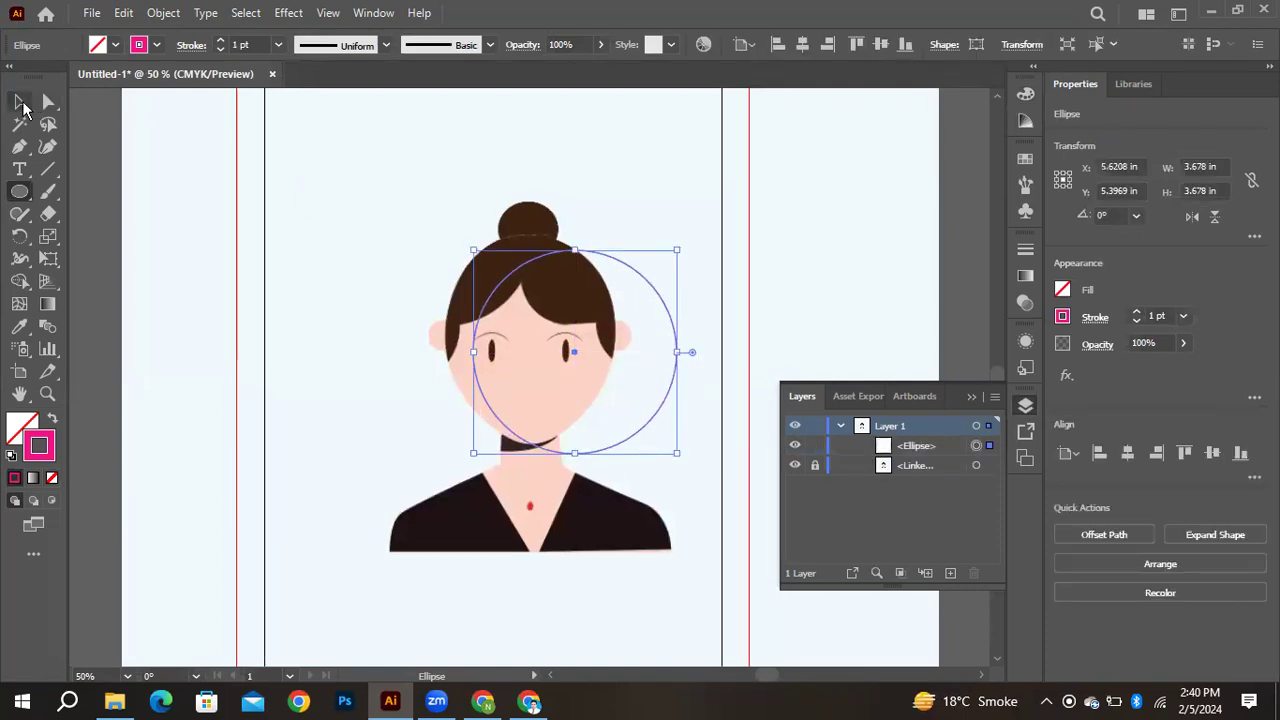
# Move and resize the circle to fit the woman's head at about 3.06 × 3.35 in
pyautogui.click(20, 102)
pyautogui.moveTo(611, 262); pyautogui.dragTo(568, 246)
pyautogui.moveTo(632, 437); pyautogui.dragTo(614, 420)
pyautogui.moveTo(430, 329); pyautogui.dragTo(447, 331)
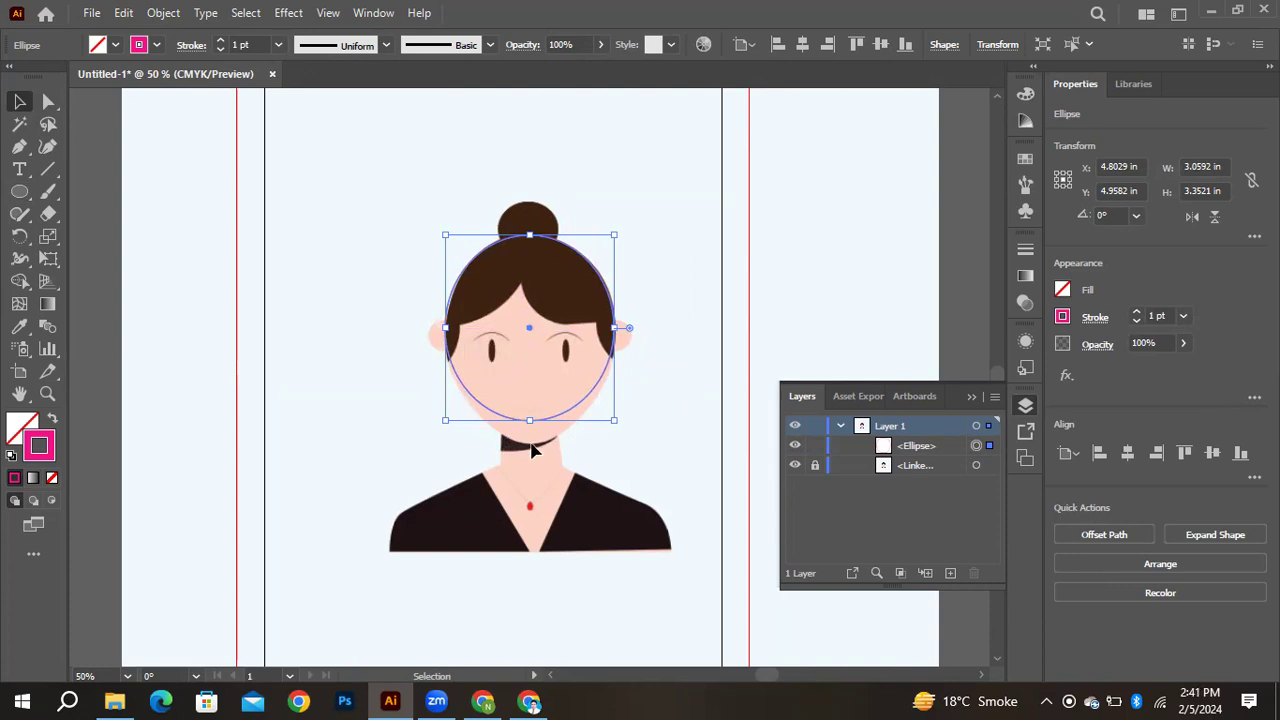
# Pull the ellipse's bottom anchor point down to the chin so the outline follows the face
pyautogui.click(48, 101)
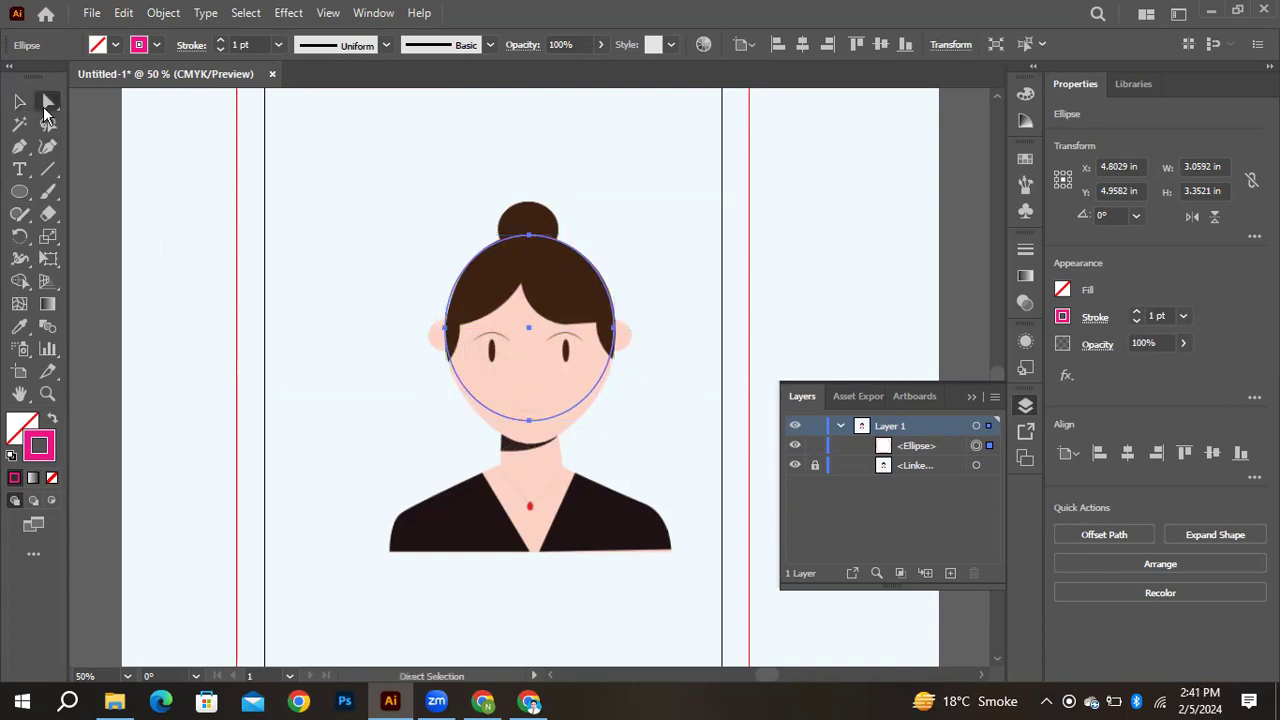
pyautogui.moveTo(530, 421); pyautogui.dragTo(533, 428)
pyautogui.click(533, 428)
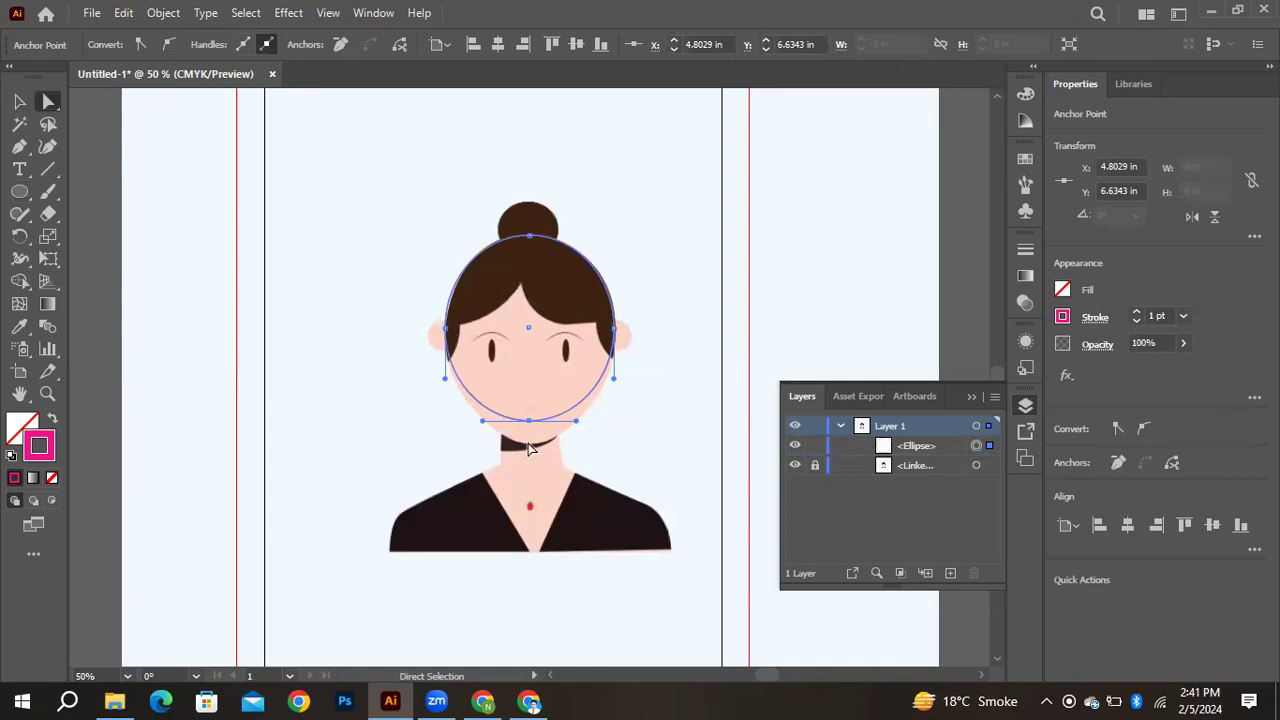
pyautogui.moveTo(529, 421); pyautogui.dragTo(534, 450)
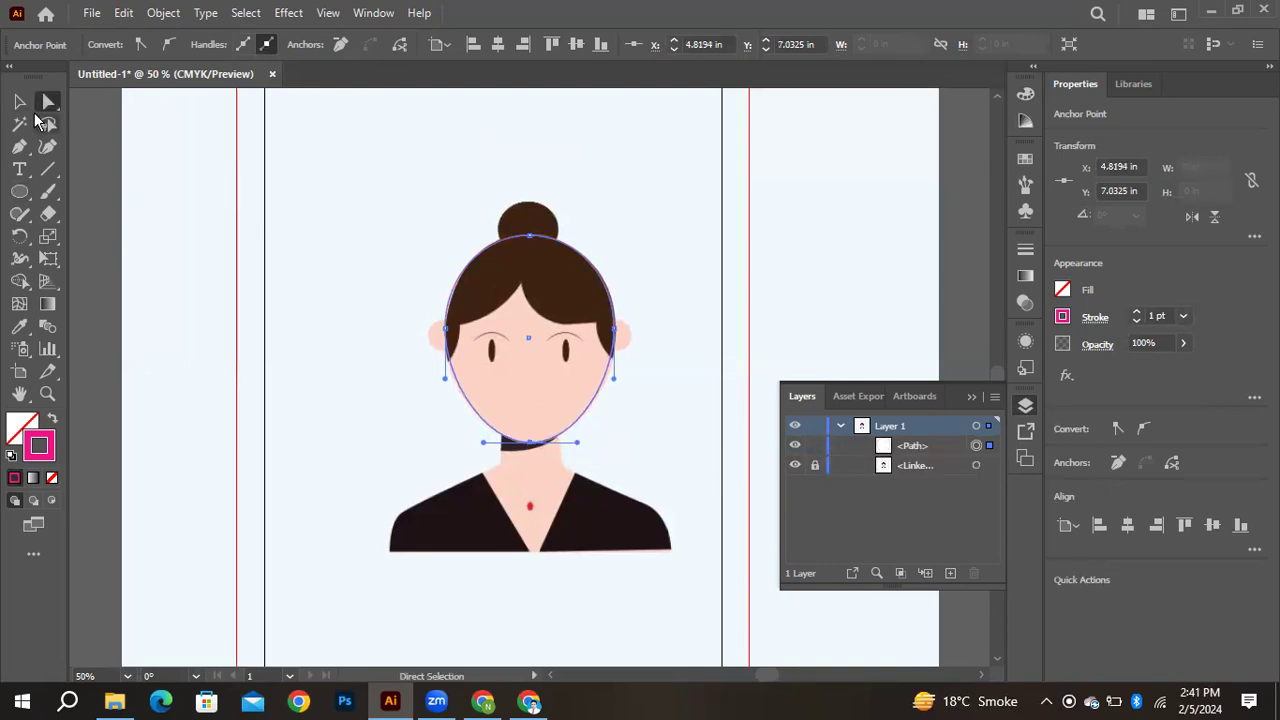
pyautogui.click(19, 101)
# Trace the fringe with the Pen tool from the left temple through the parting to the right sideburn's tip
pyautogui.click(19, 146)
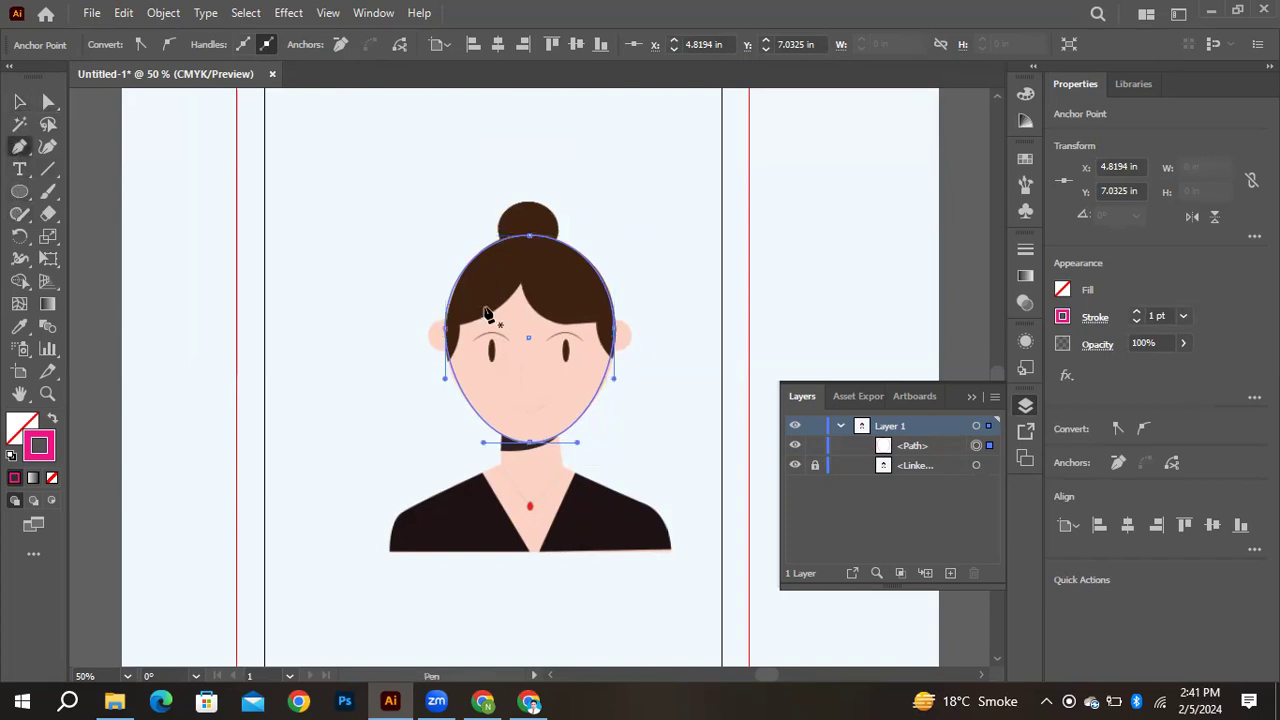
pyautogui.click(452, 370)
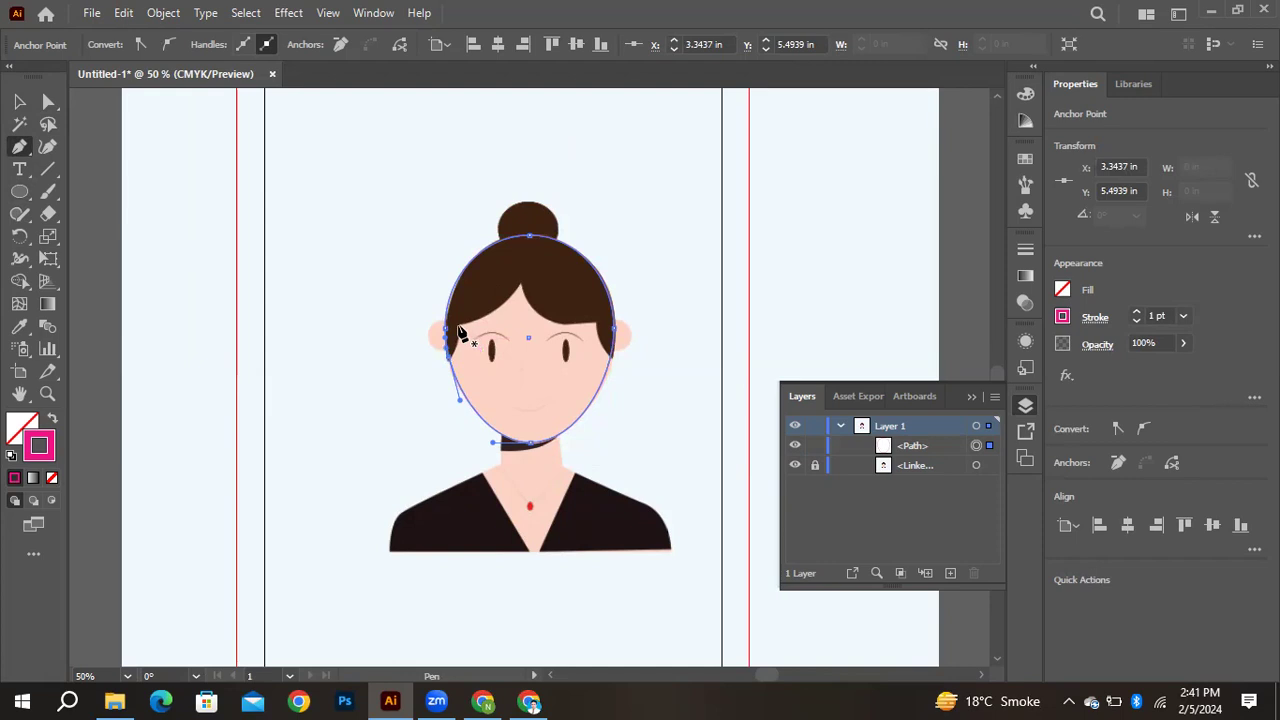
pyautogui.click(458, 324)
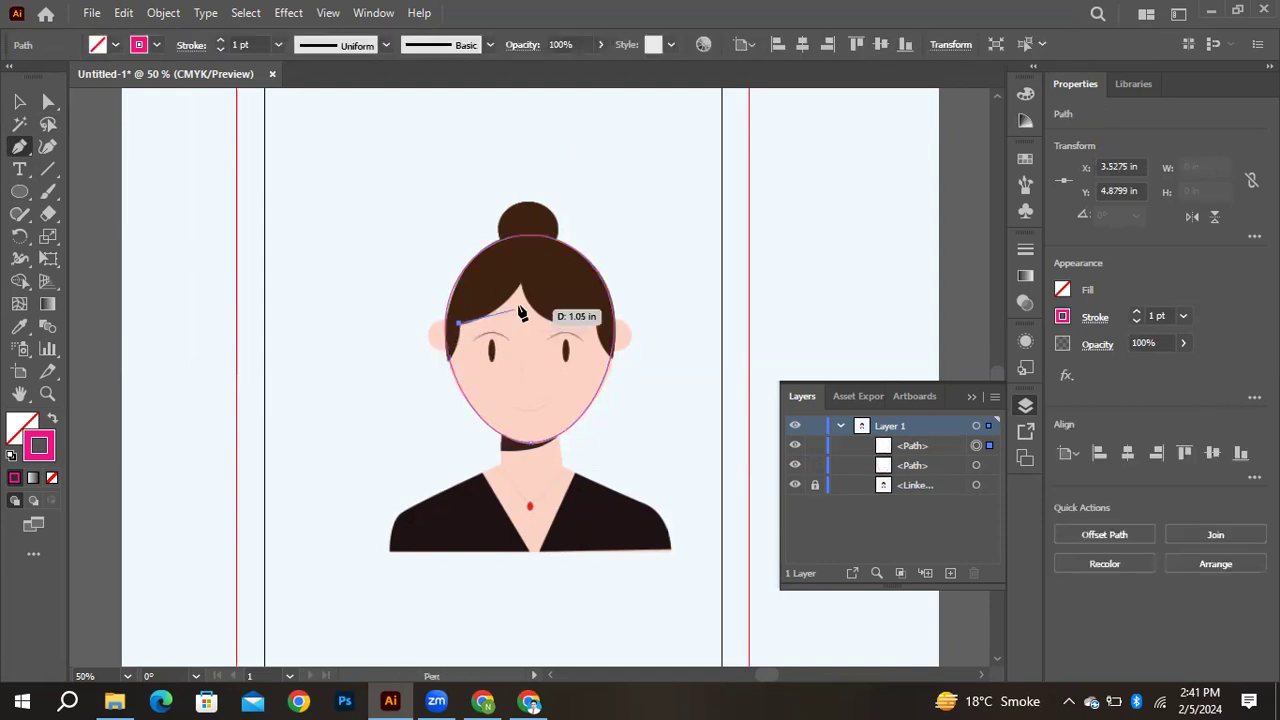
pyautogui.moveTo(520, 284)
pyautogui.mouseDown()
pyautogui.moveTo(545, 252)
pyautogui.moveTo(521, 287)
pyautogui.mouseUp()
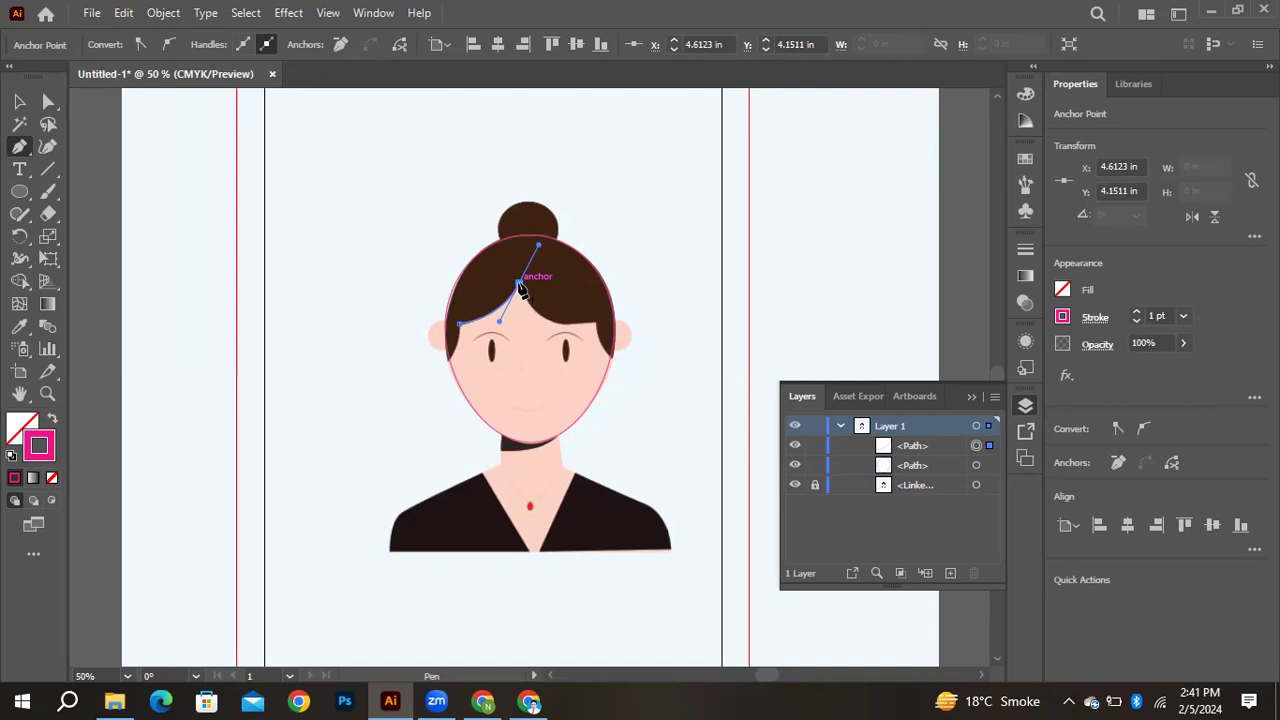
pyautogui.moveTo(520, 288); pyautogui.dragTo(671, 306)
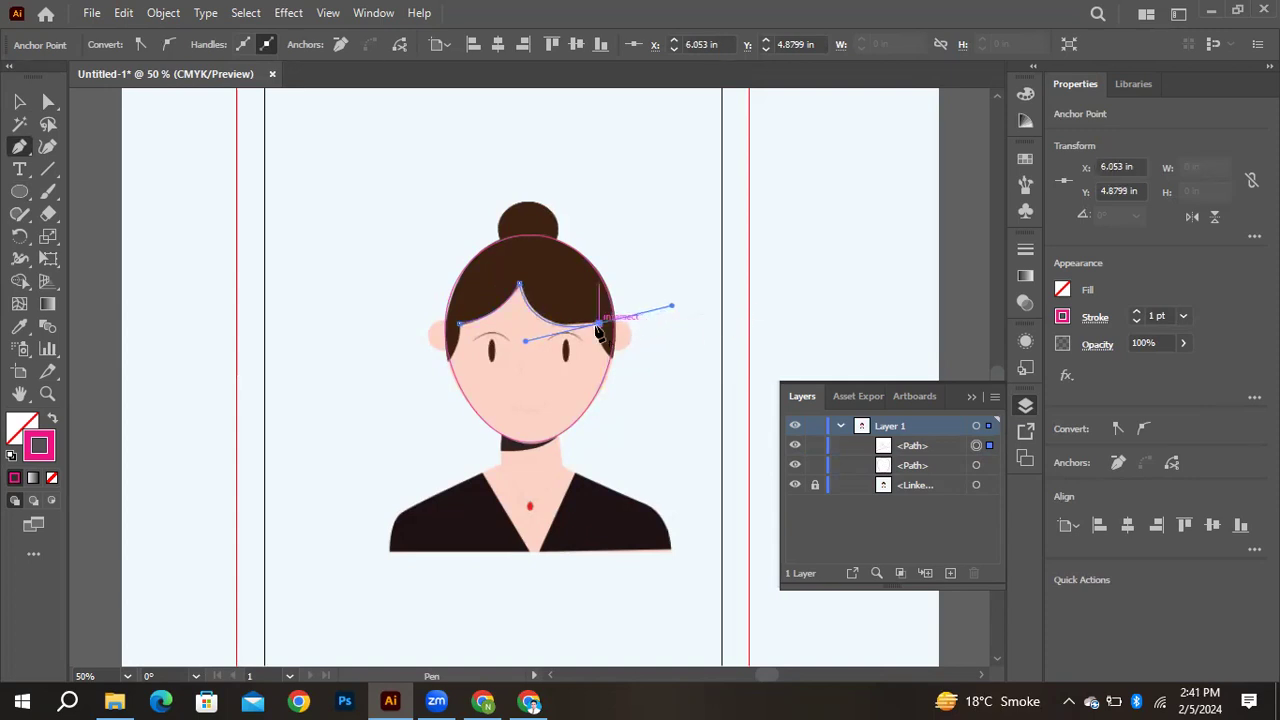
pyautogui.moveTo(605, 330); pyautogui.dragTo(614, 357)
pyautogui.click(612, 356)
# Continue the hair path over the crown to the left sideburn and close it at its starting point
pyautogui.moveTo(536, 237); pyautogui.dragTo(430, 216)
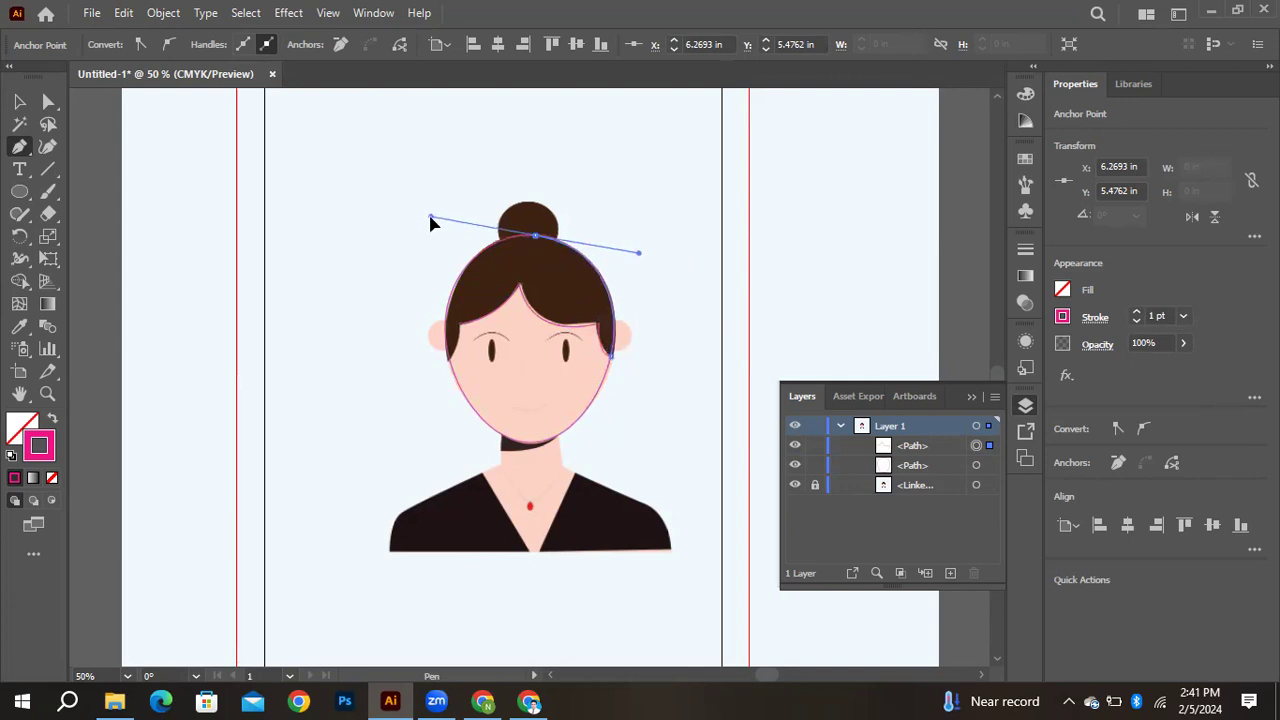
pyautogui.click(536, 238)
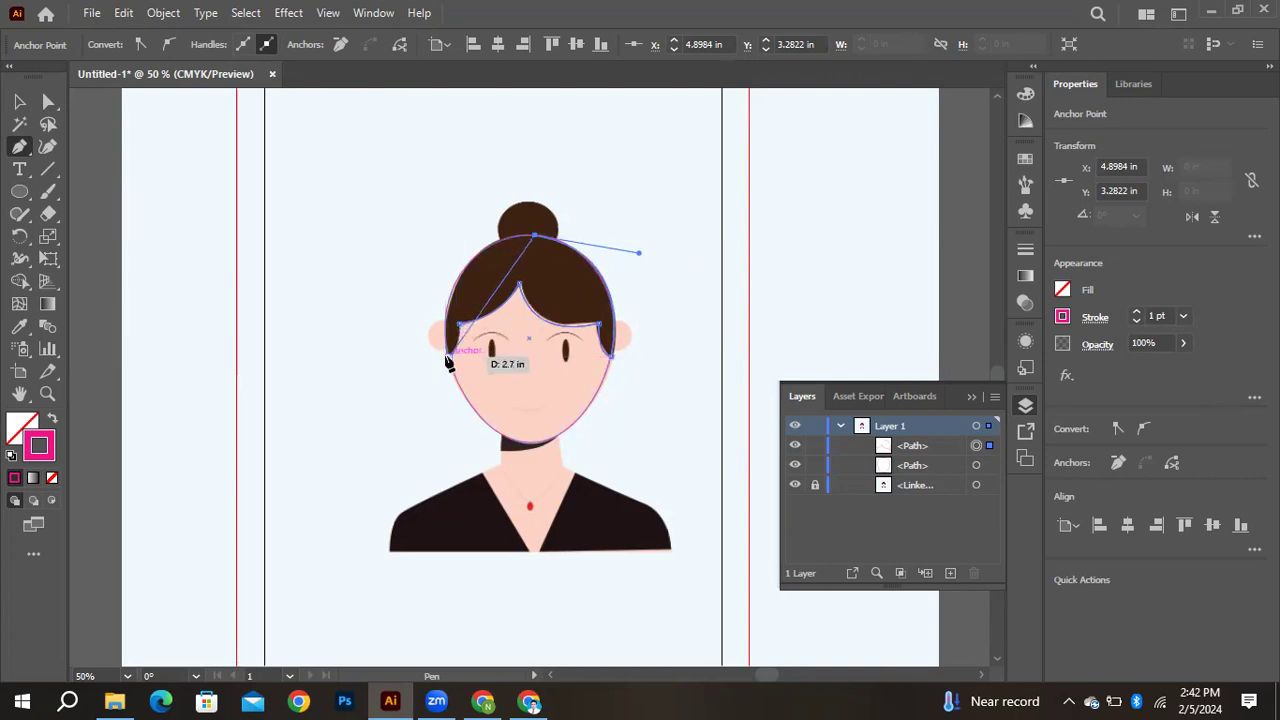
pyautogui.moveTo(447, 357); pyautogui.dragTo(462, 330)
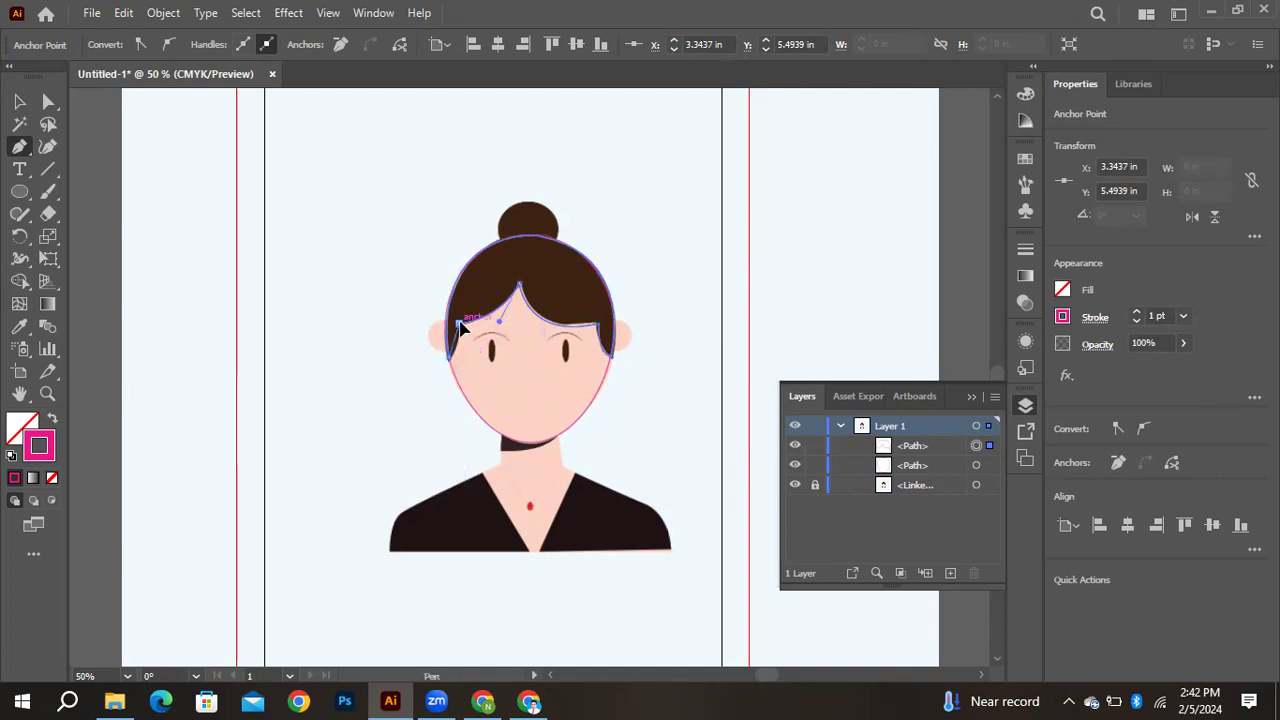
pyautogui.click(461, 297)
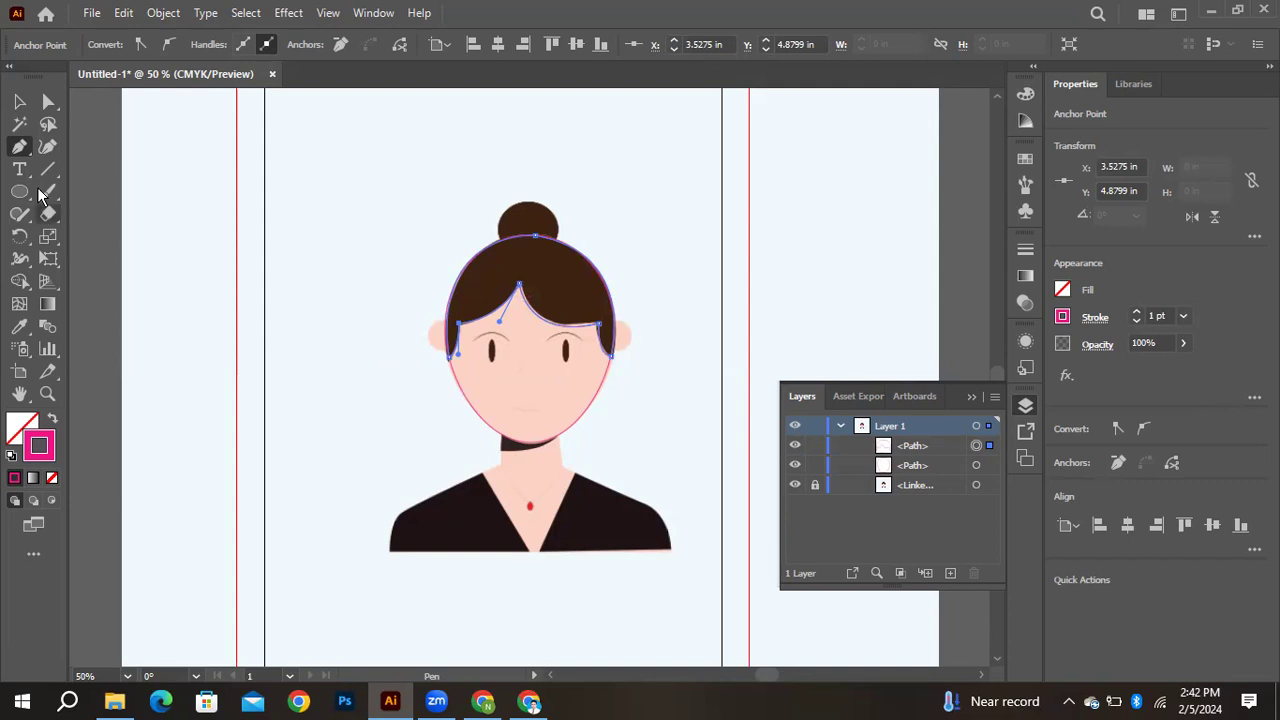
# Draw an ellipse about 1.05 × 0.92 in for the hair bun and align it over the bun
pyautogui.click(19, 101)
pyautogui.click(21, 192)
pyautogui.moveTo(505, 205); pyautogui.dragTo(564, 254)
pyautogui.moveTo(564, 257); pyautogui.dragTo(564, 256)
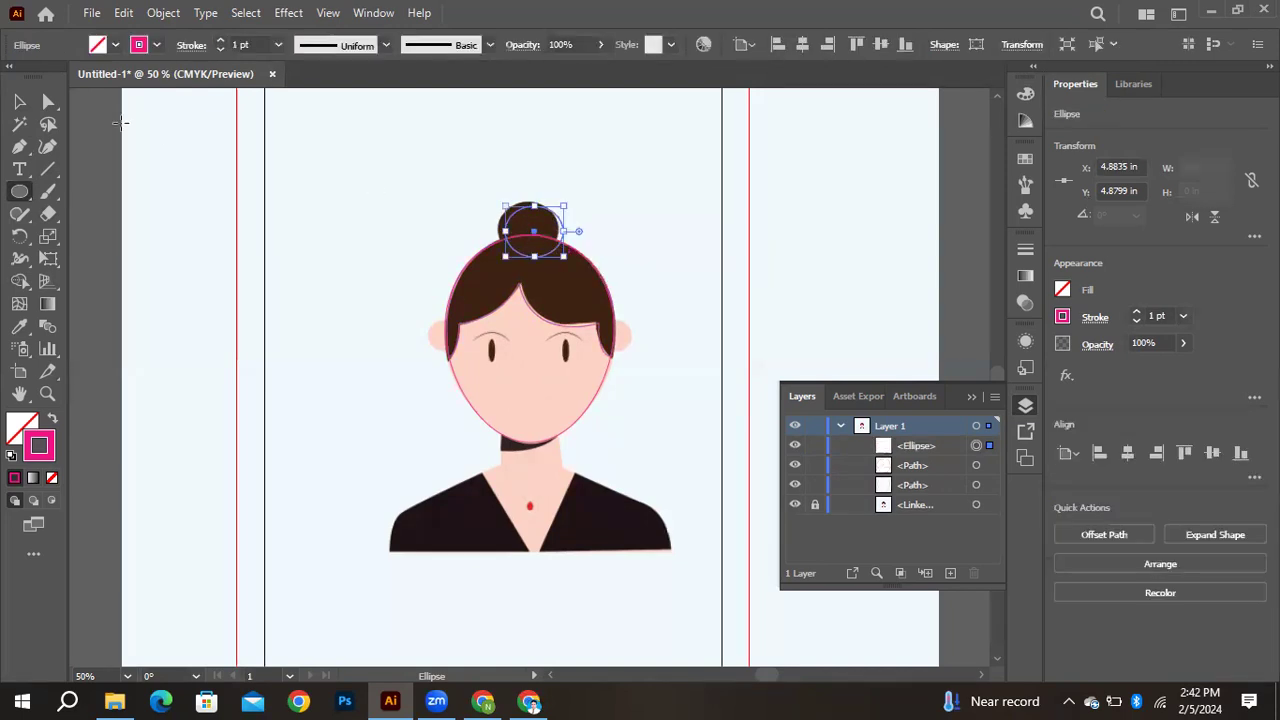
pyautogui.click(19, 101)
pyautogui.moveTo(523, 212); pyautogui.dragTo(522, 212)
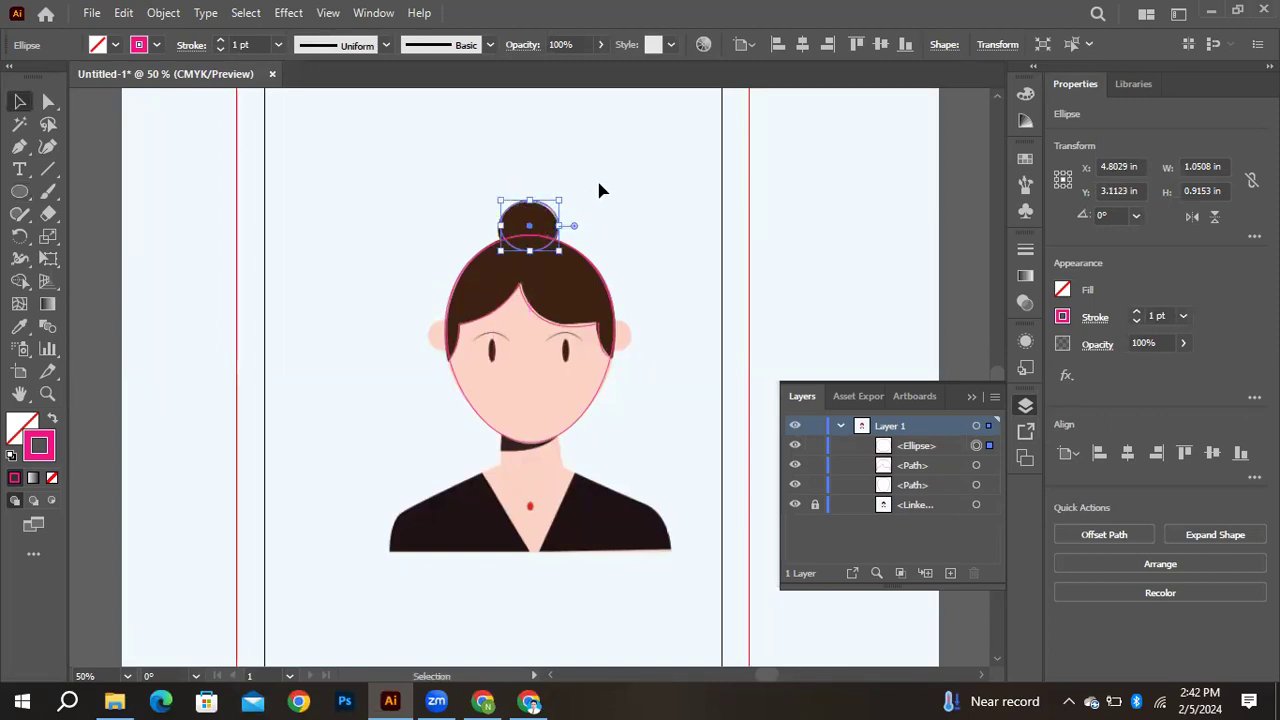
# Draw a circle about 0.64 in wide over the left ear and place a duplicate over the right ear
pyautogui.scroll(-3, 580, 314)
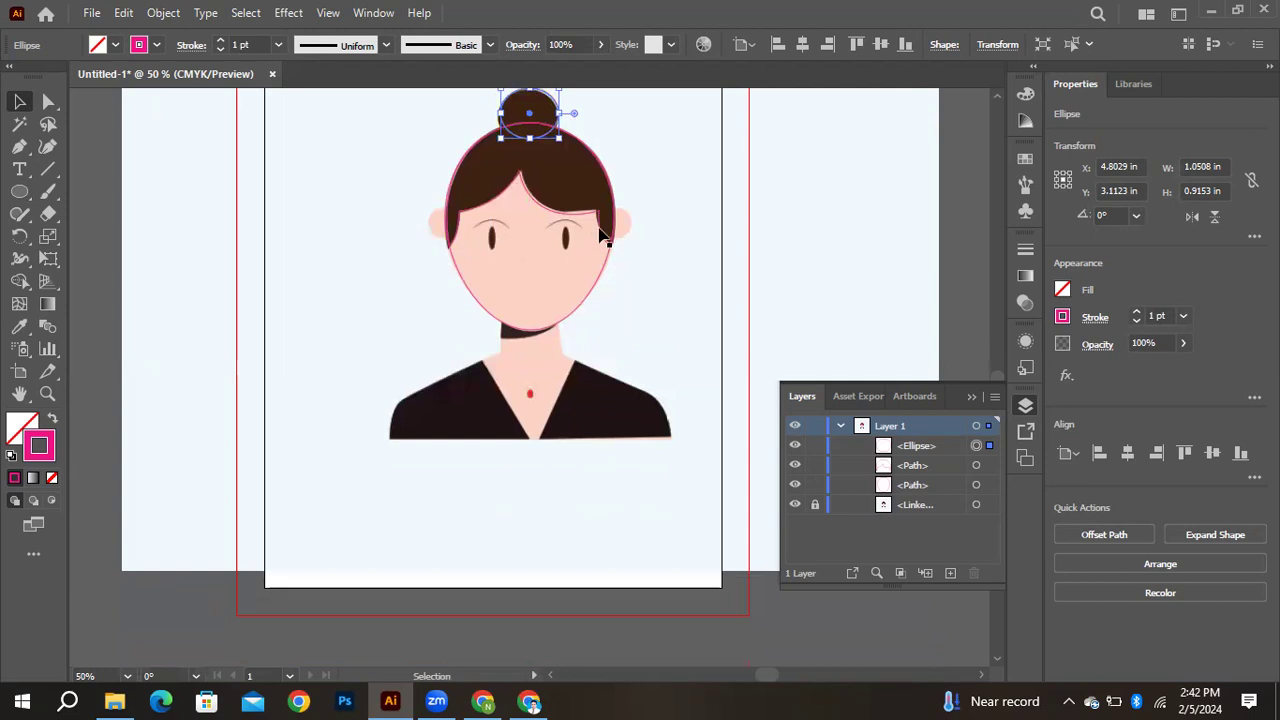
pyautogui.click(17, 191)
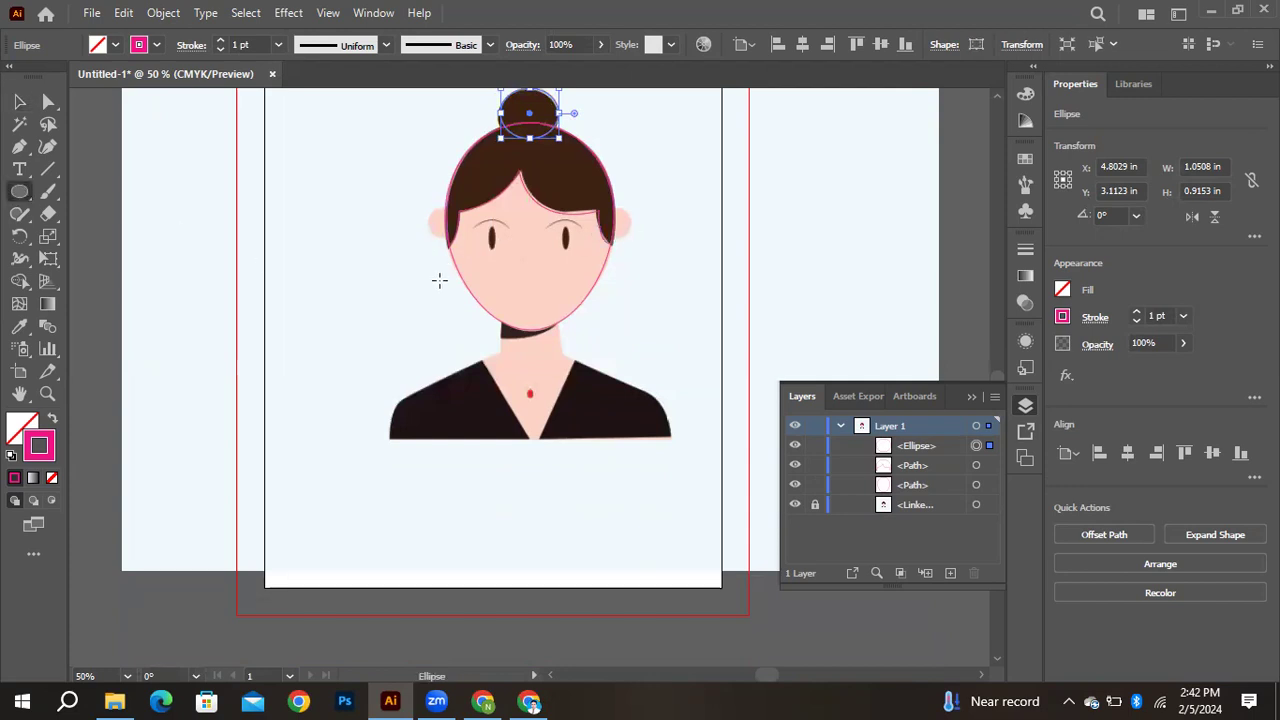
pyautogui.moveTo(433, 207); pyautogui.dragTo(469, 242)
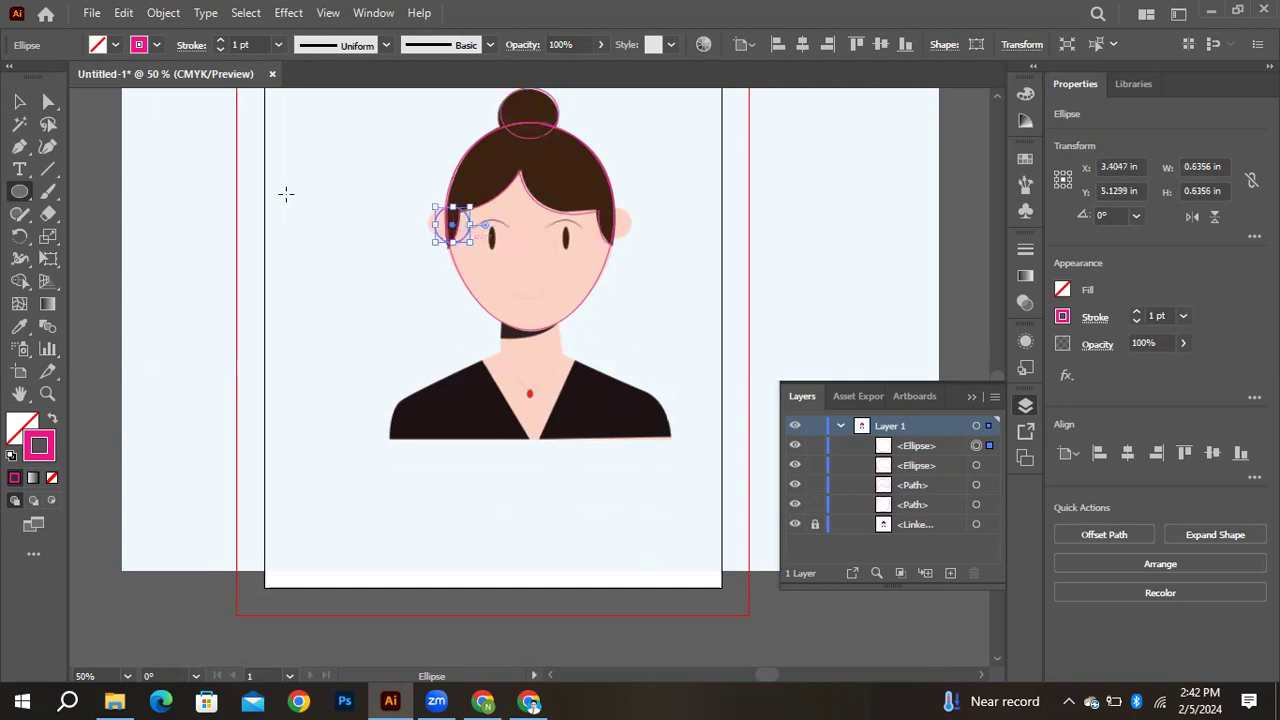
pyautogui.press('Left')
pyautogui.press('Left')
pyautogui.press('Left')
pyautogui.press('Left')
pyautogui.press('Left')
pyautogui.press('Left')
pyautogui.press('Left')
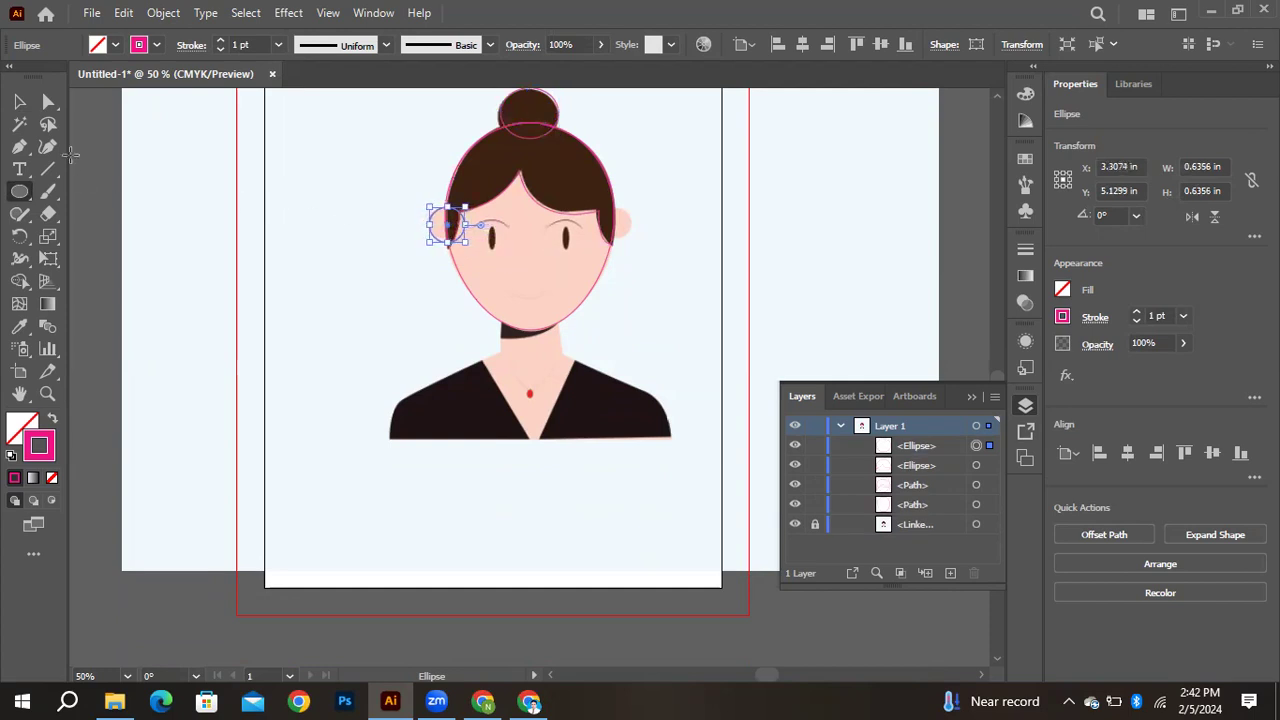
pyautogui.click(27, 102)
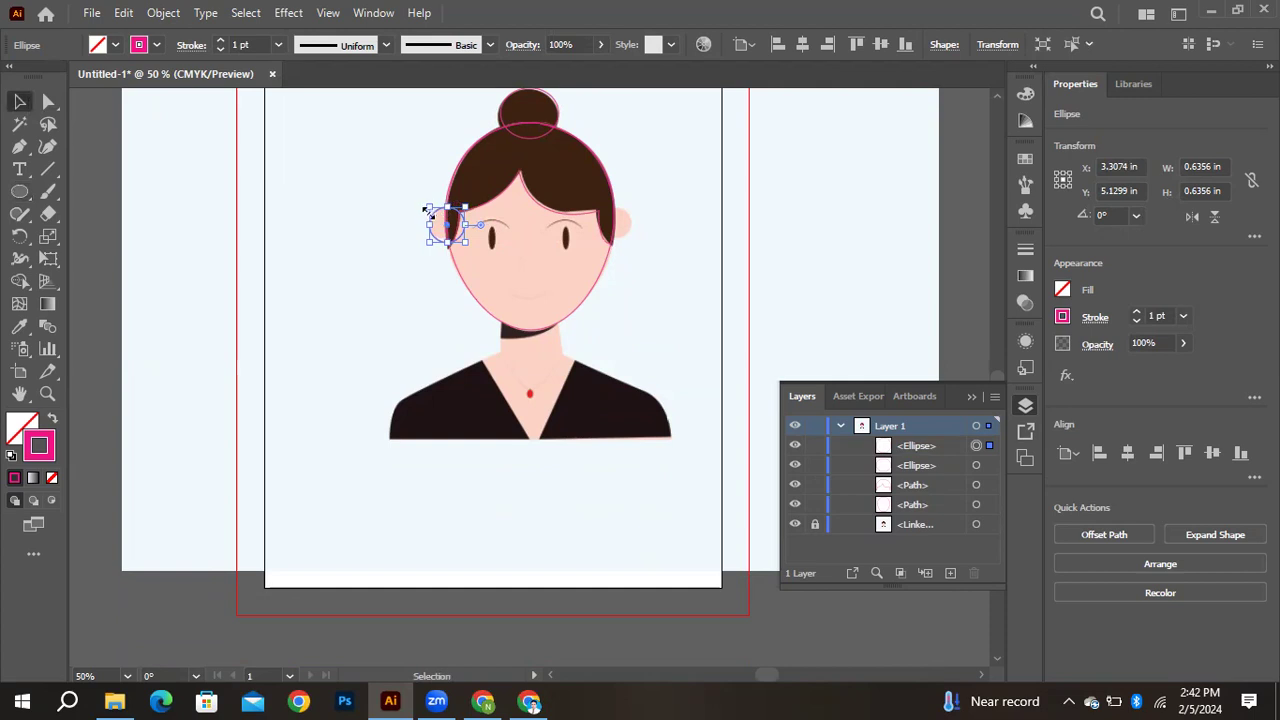
pyautogui.moveTo(440, 220); pyautogui.dragTo(611, 329)
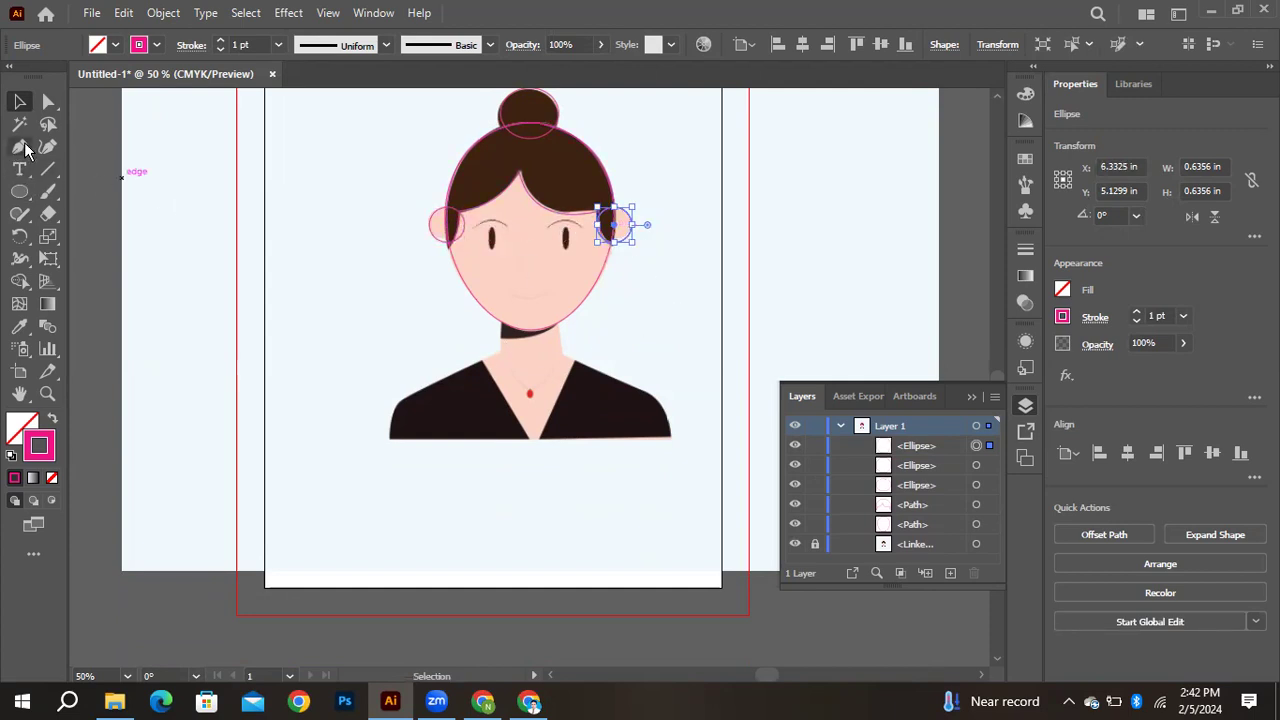
# Draw an arched curve about 1.12 in wide with the Pen tool in the empty area left of the neck
pyautogui.click(19, 146)
pyautogui.click(263, 324)
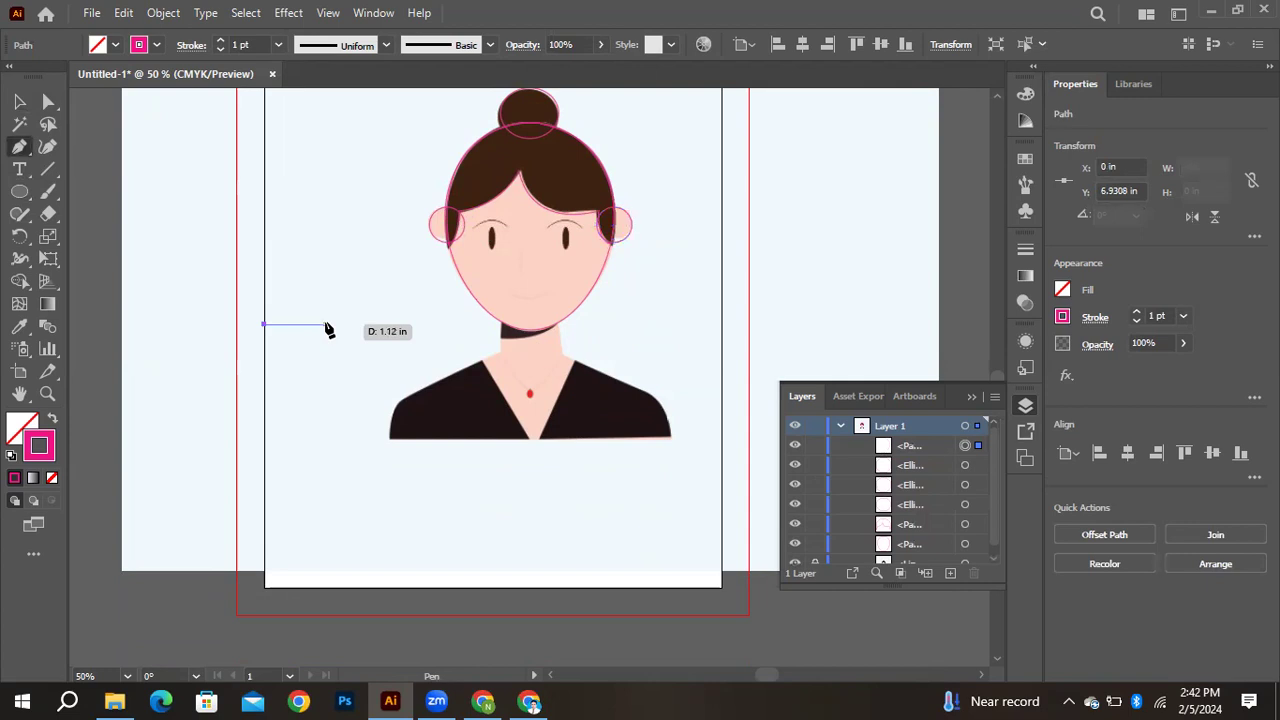
pyautogui.moveTo(351, 336); pyautogui.dragTo(363, 358)
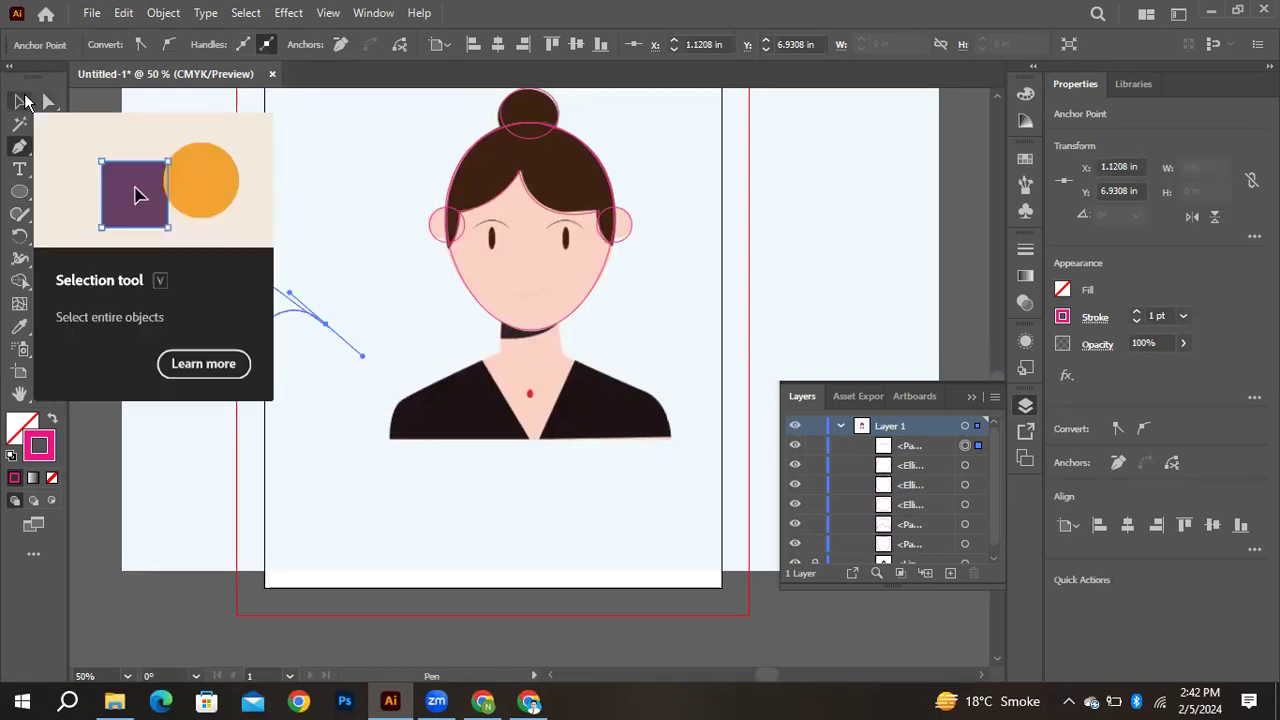
pyautogui.press('v')
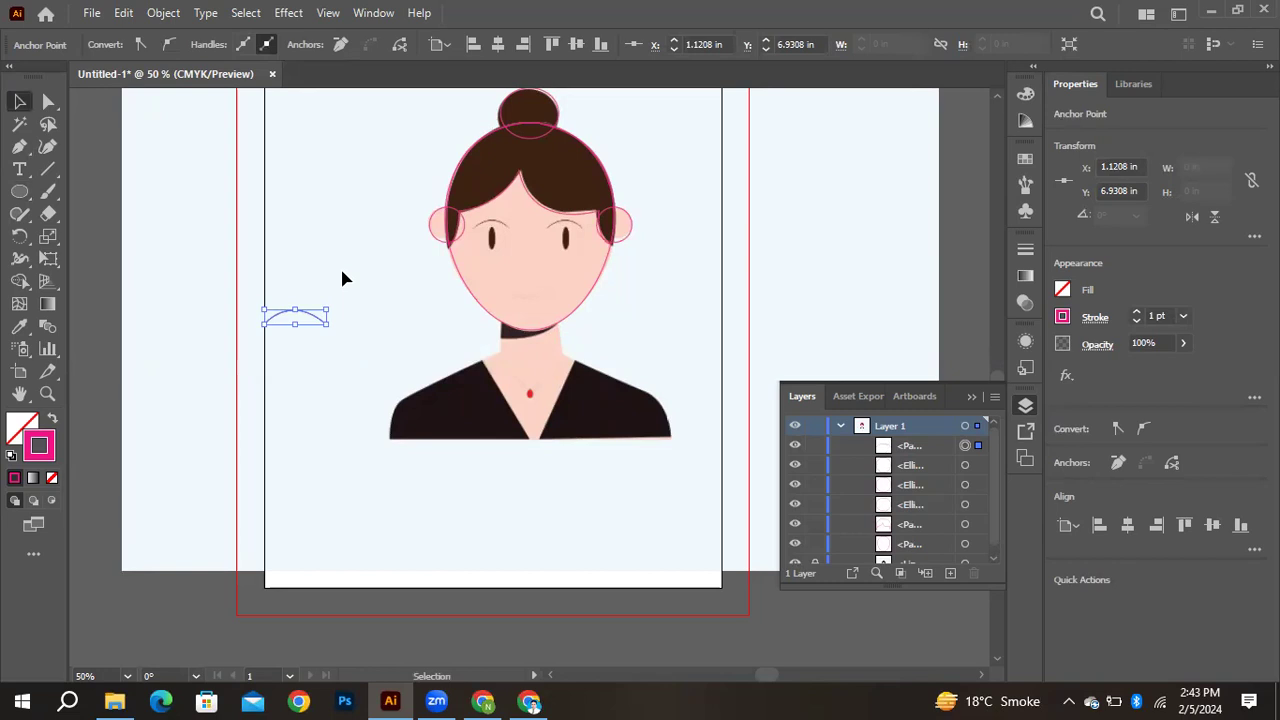
pyautogui.click(289, 287)
pyautogui.click(312, 321)
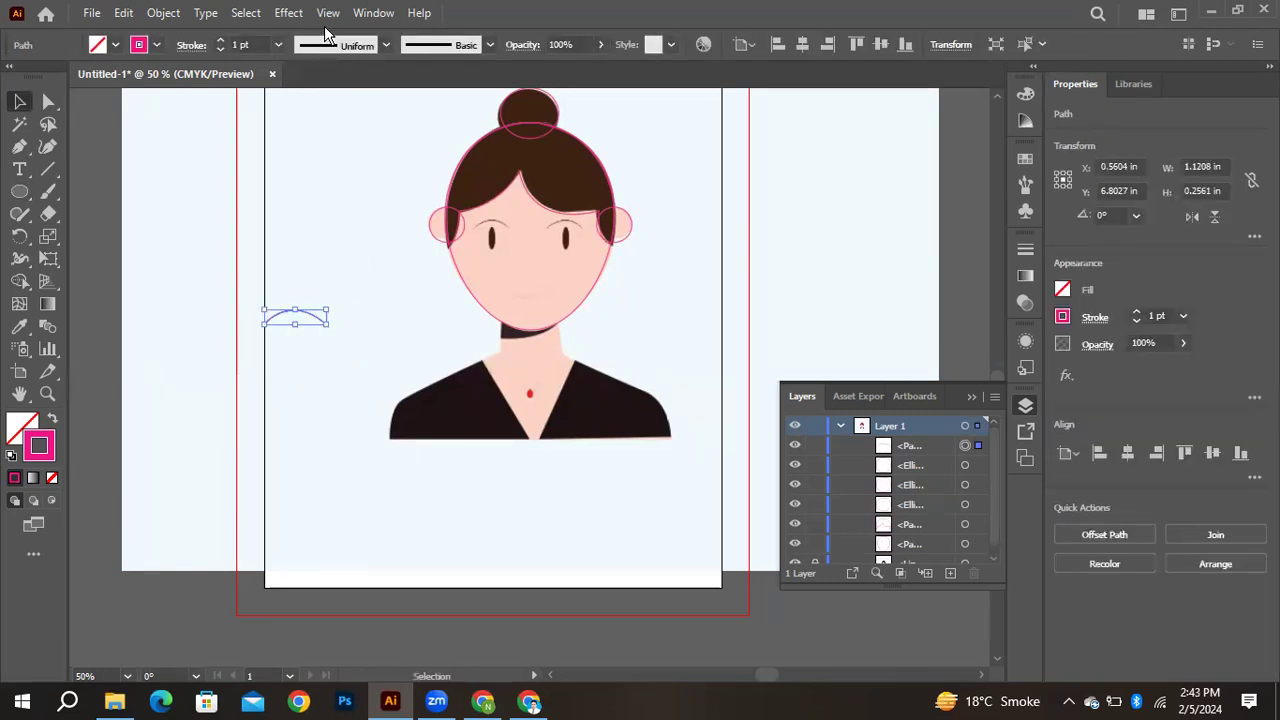
# Give the arched curve a 4 pt stroke with the width profile that tapers at both ends
pyautogui.click(279, 44)
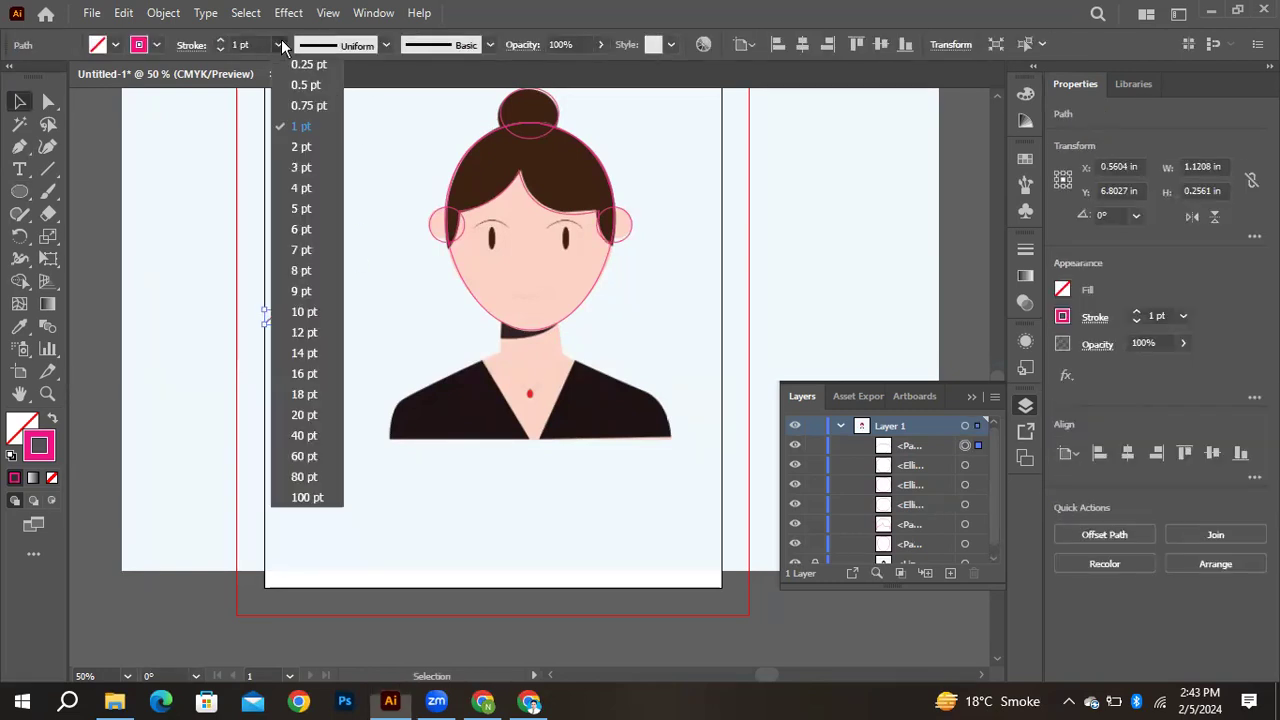
pyautogui.click(301, 188)
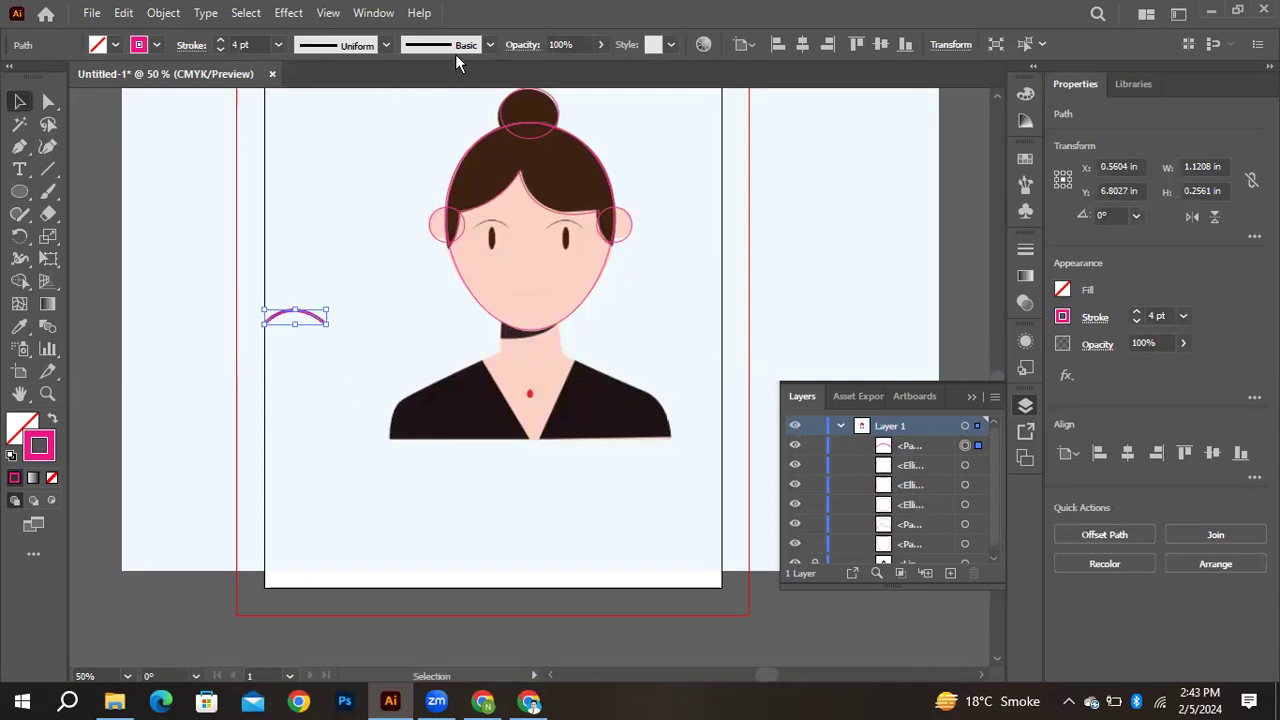
pyautogui.click(386, 44)
pyautogui.click(321, 115)
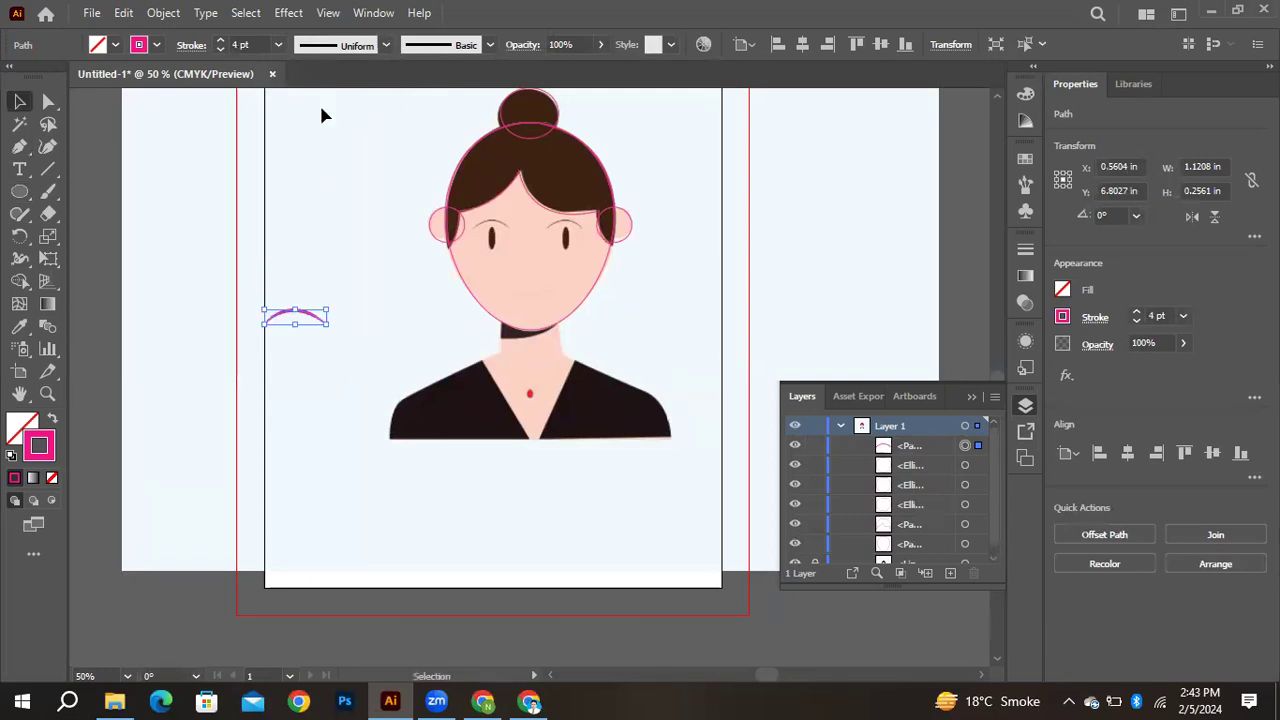
pyautogui.click(322, 117)
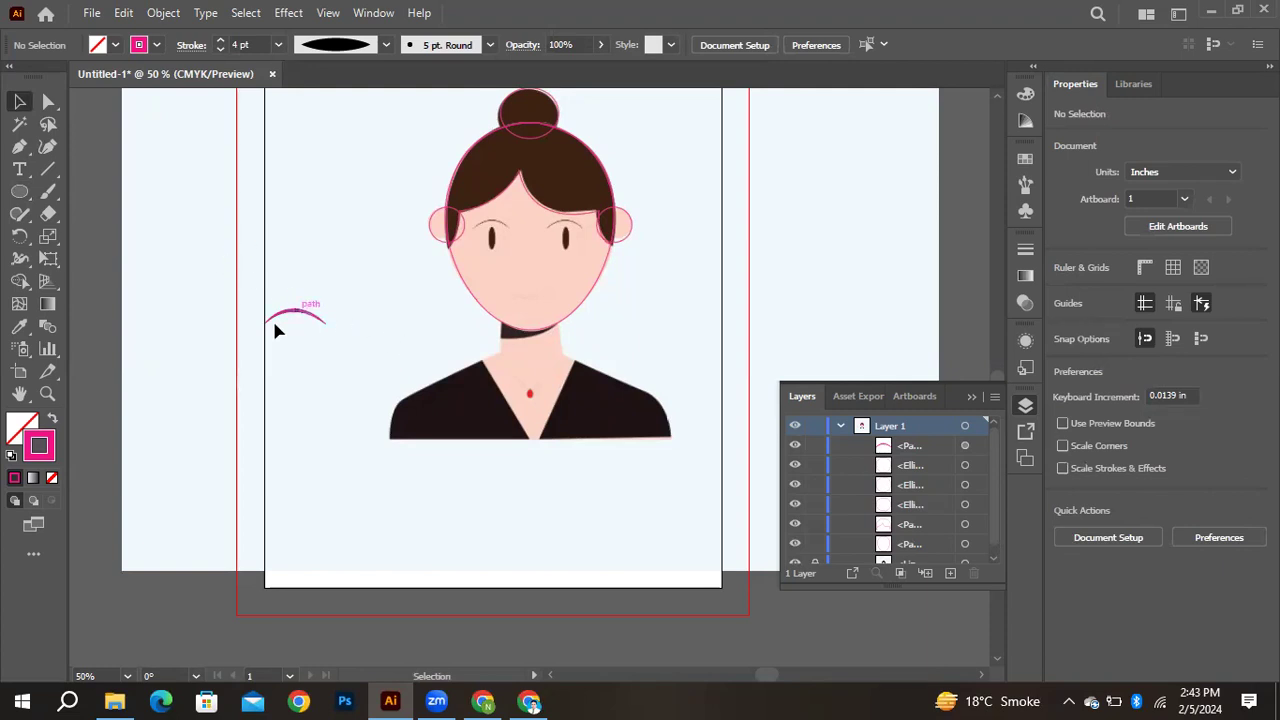
# Draw a circle about 0.96 in wide above the curve, delete its bottom anchor point and flatten the remaining arc to about 0.24 in high
pyautogui.click(19, 191)
pyautogui.moveTo(276, 175); pyautogui.dragTo(330, 226)
pyautogui.click(48, 101)
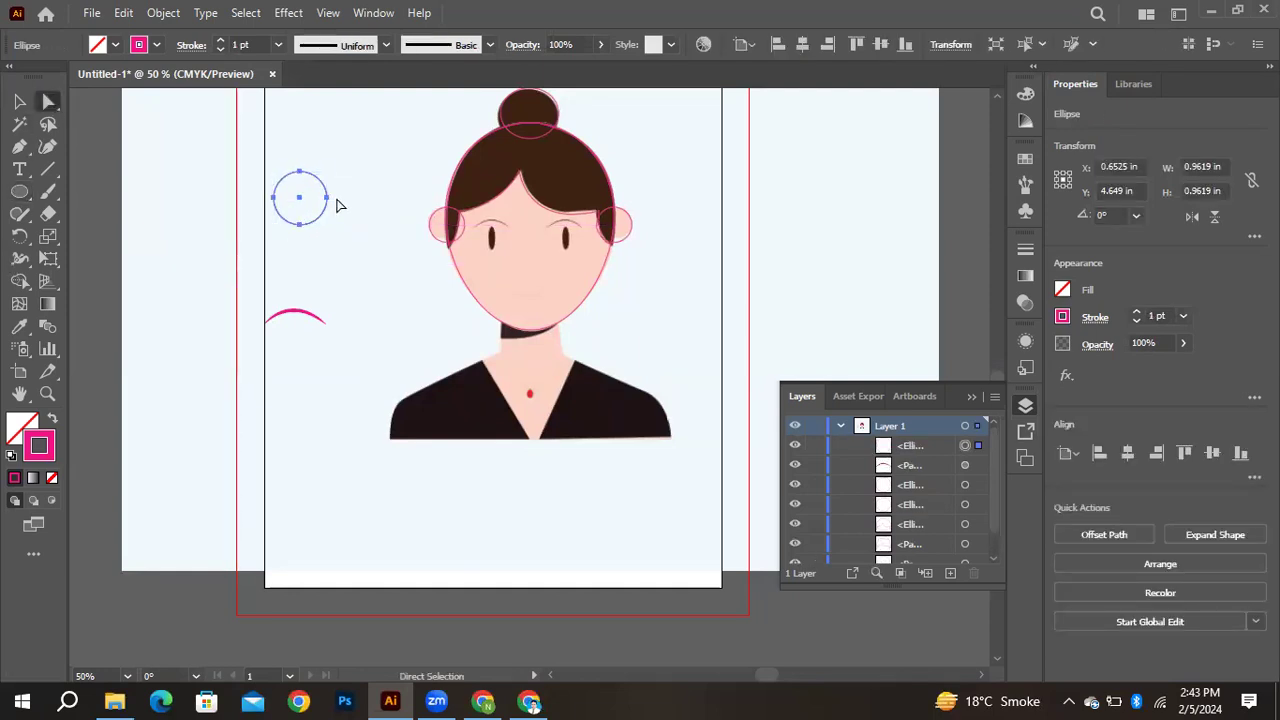
pyautogui.click(299, 224)
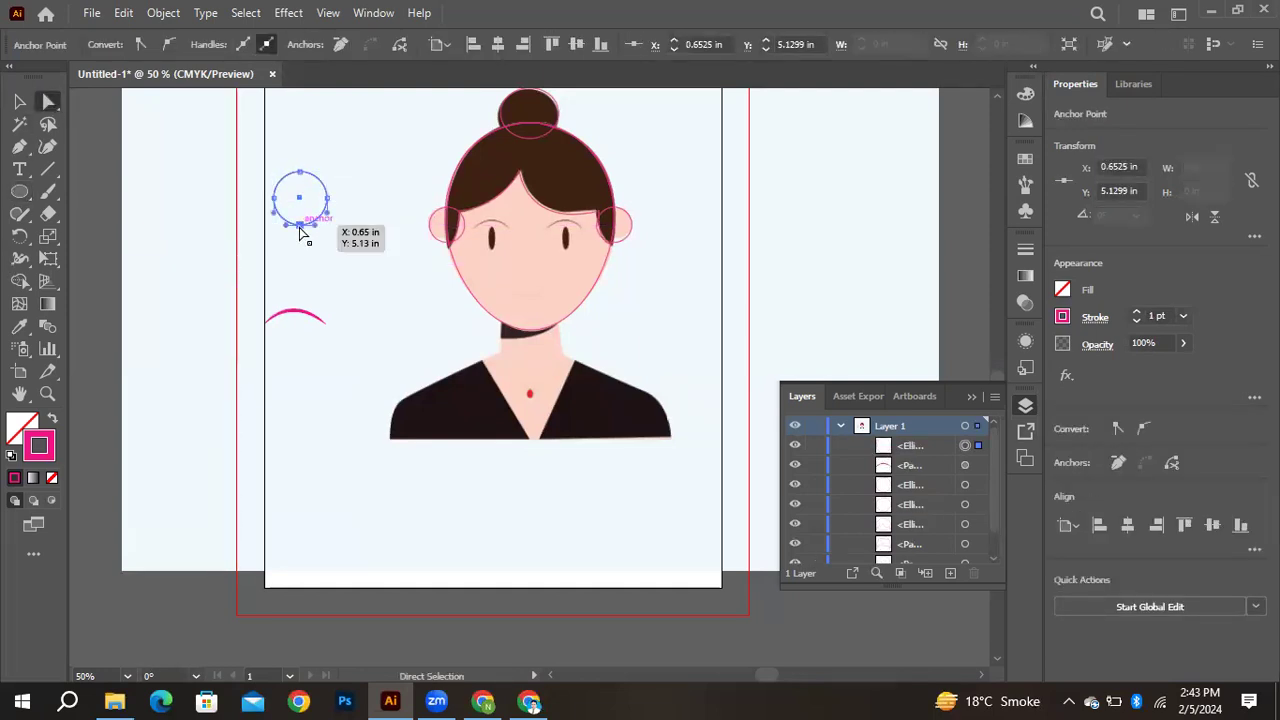
pyautogui.press('Delete')
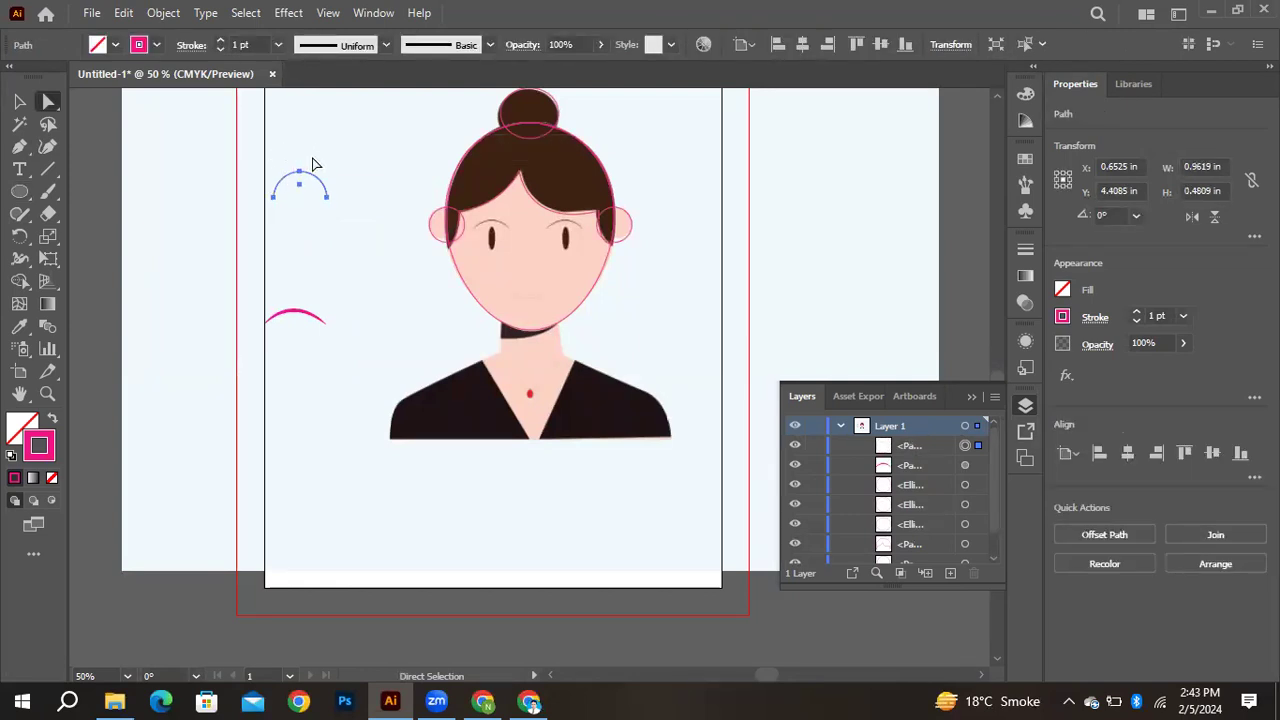
pyautogui.click(19, 101)
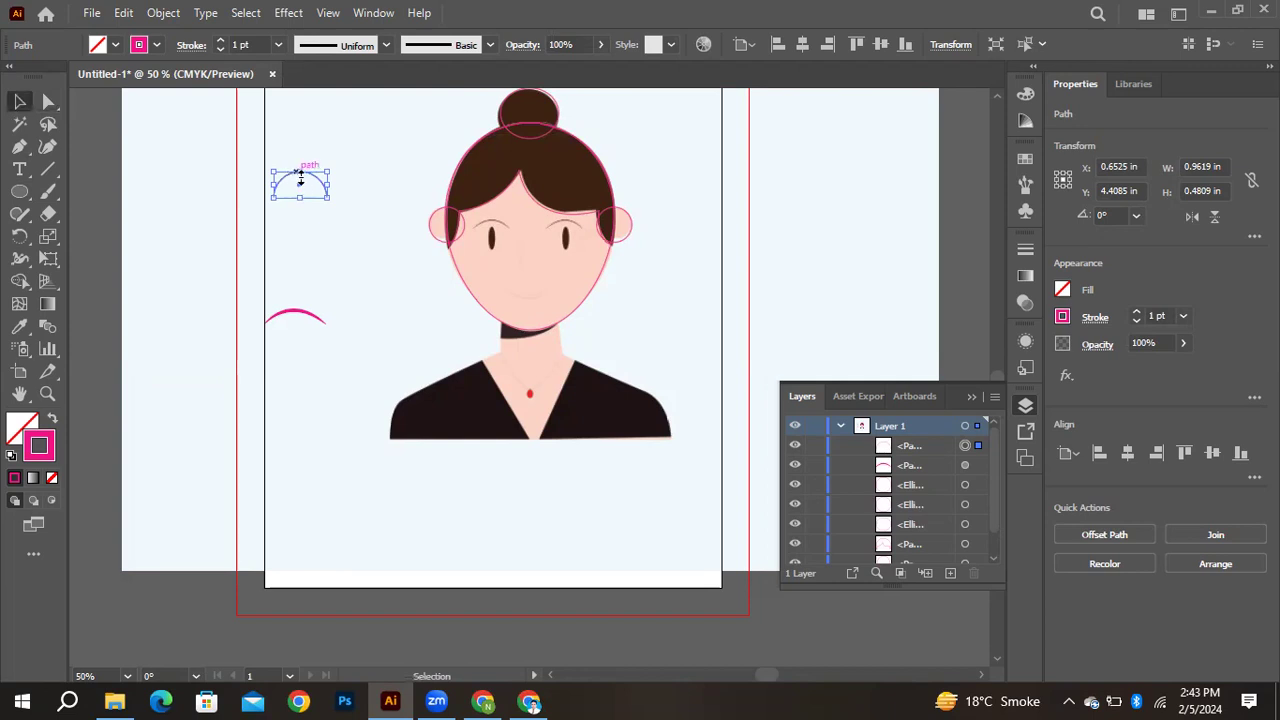
pyautogui.moveTo(300, 171); pyautogui.dragTo(300, 191)
# Give the flattened arc a 5 pt stroke with the width profile that tapers at both ends
pyautogui.click(278, 44)
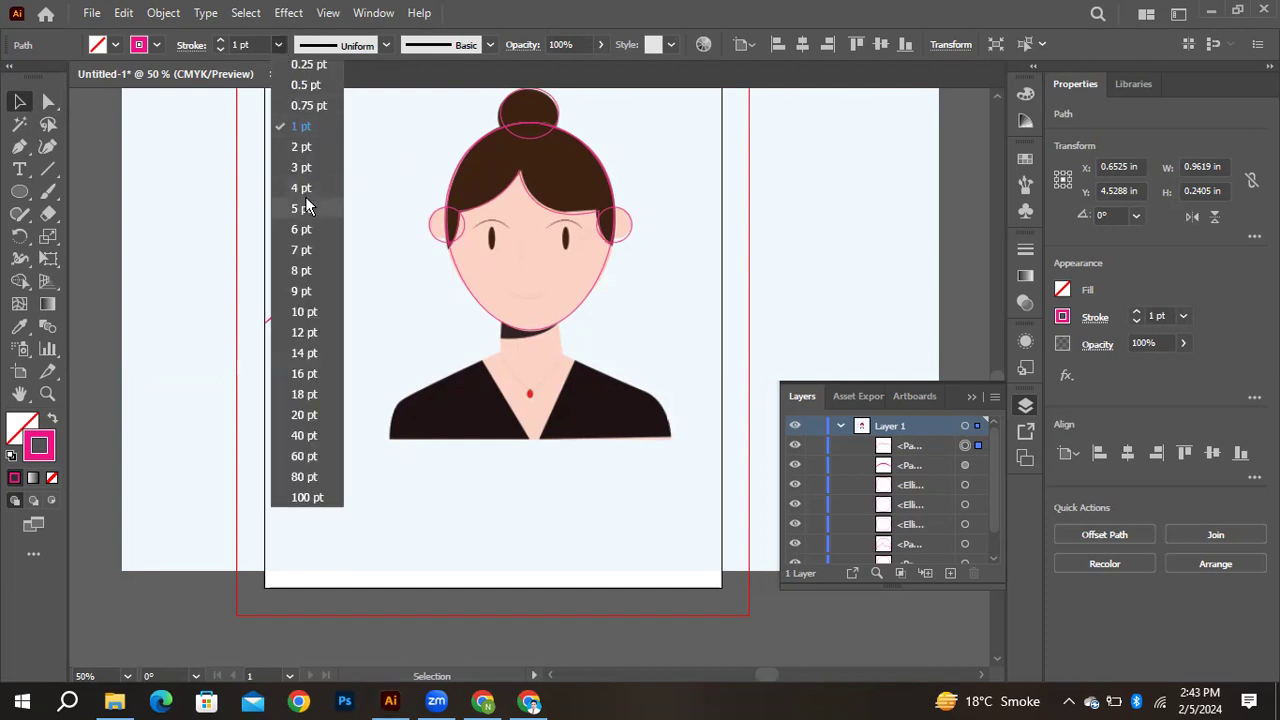
pyautogui.click(300, 208)
pyautogui.click(383, 44)
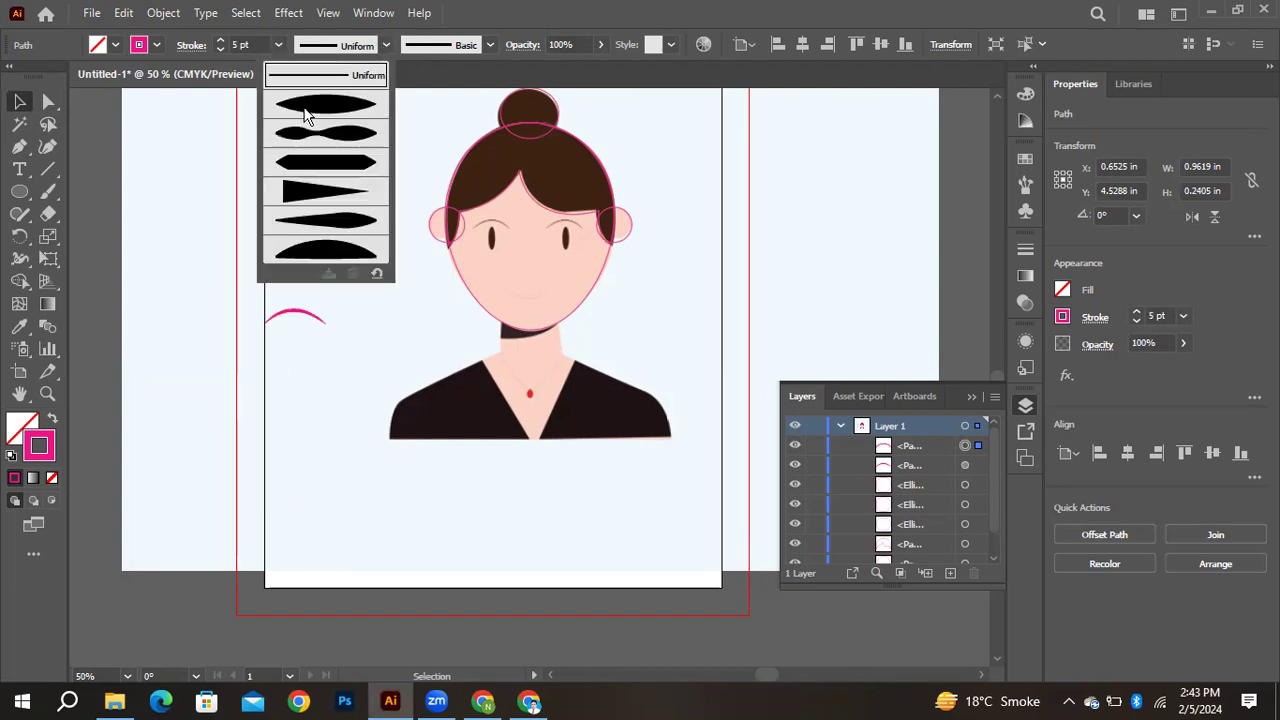
pyautogui.click(320, 142)
pyautogui.click(304, 150)
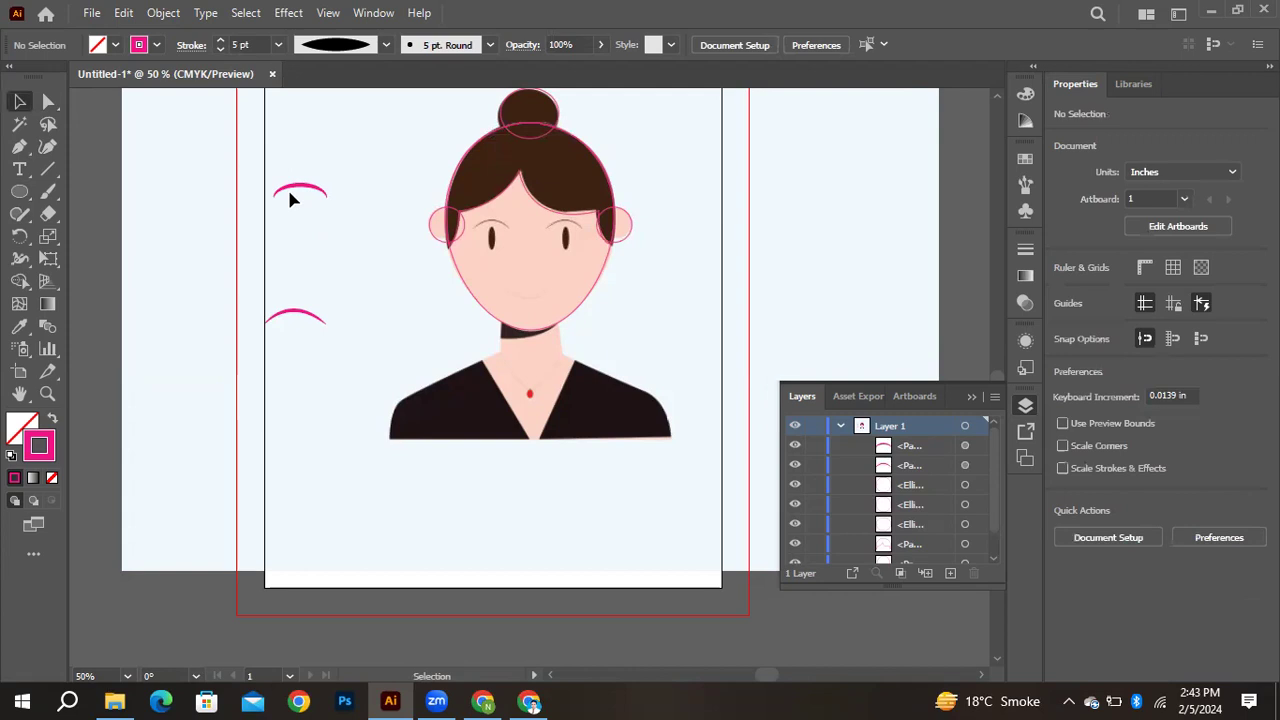
# Stretch the upper arc to about 0.32 in high and tilt the direction handles at both ends inward symmetrically
pyautogui.click(300, 187)
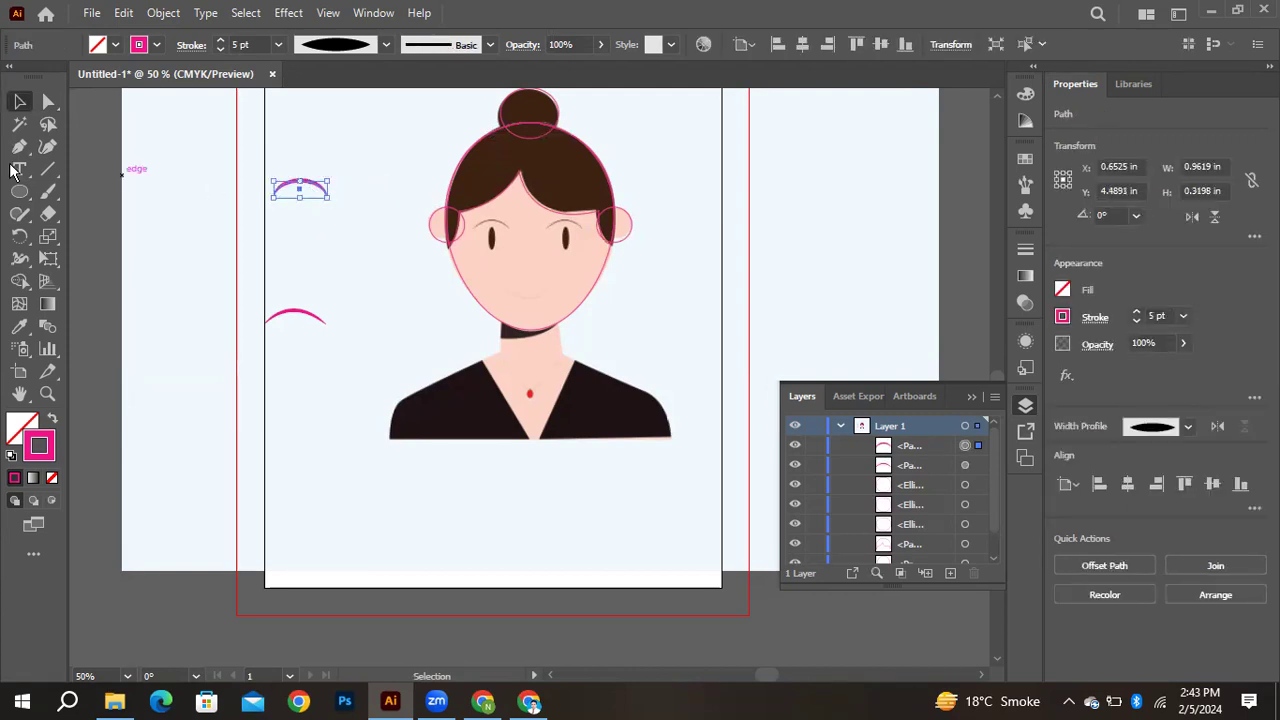
pyautogui.click(52, 104)
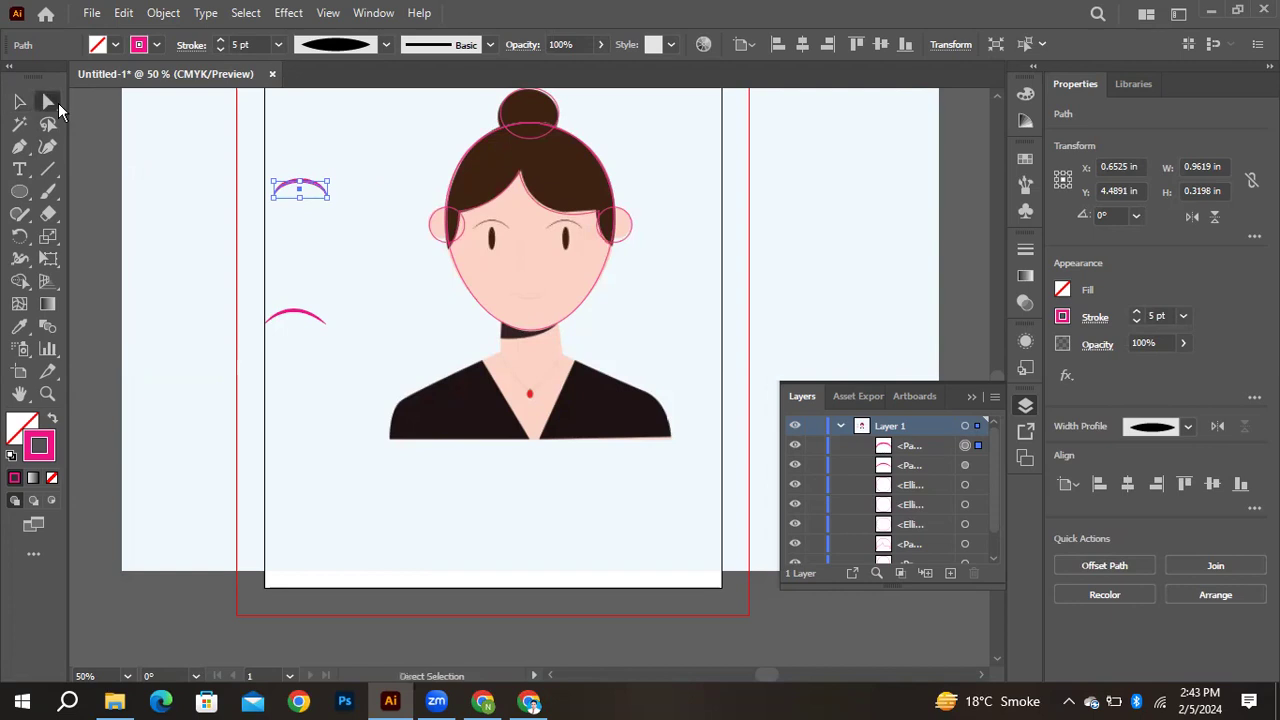
pyautogui.click(324, 196)
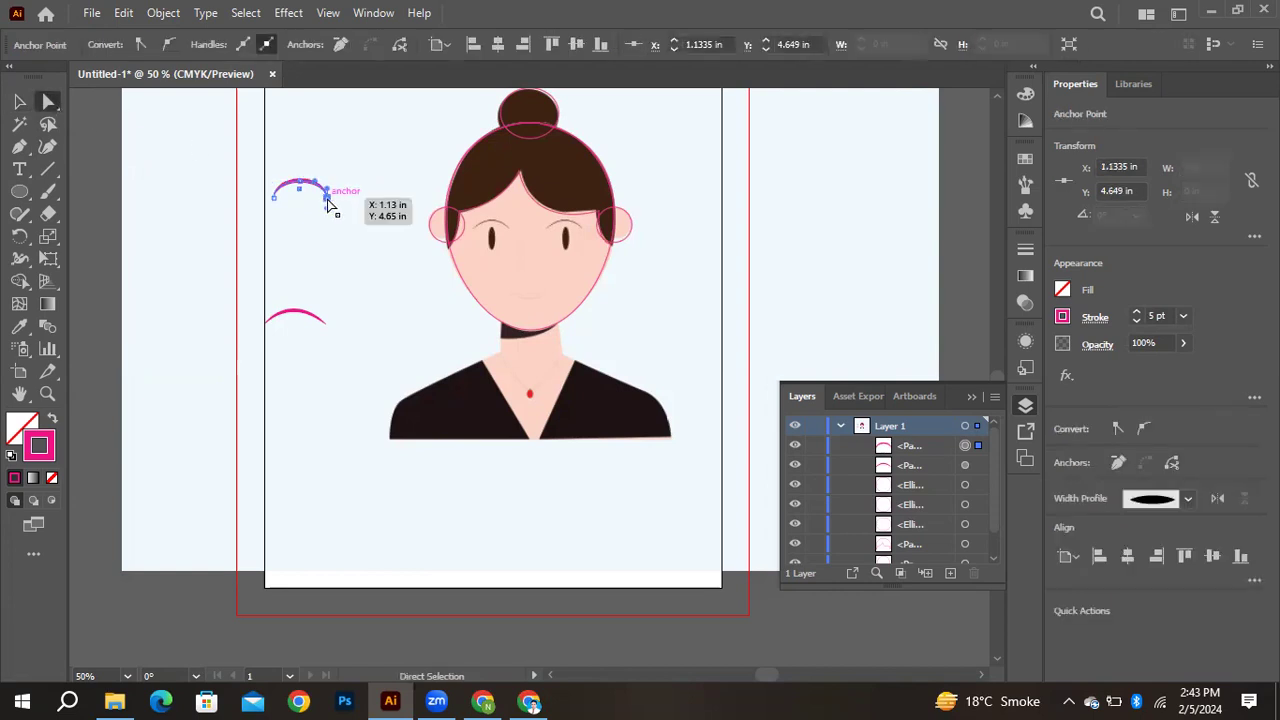
pyautogui.hotkey('ctrl', '+')
pyautogui.hotkey('ctrl', '+')
pyautogui.hotkey('ctrl', '+')
pyautogui.hotkey('ctrl', '+')
pyautogui.hotkey('ctrl', '+')
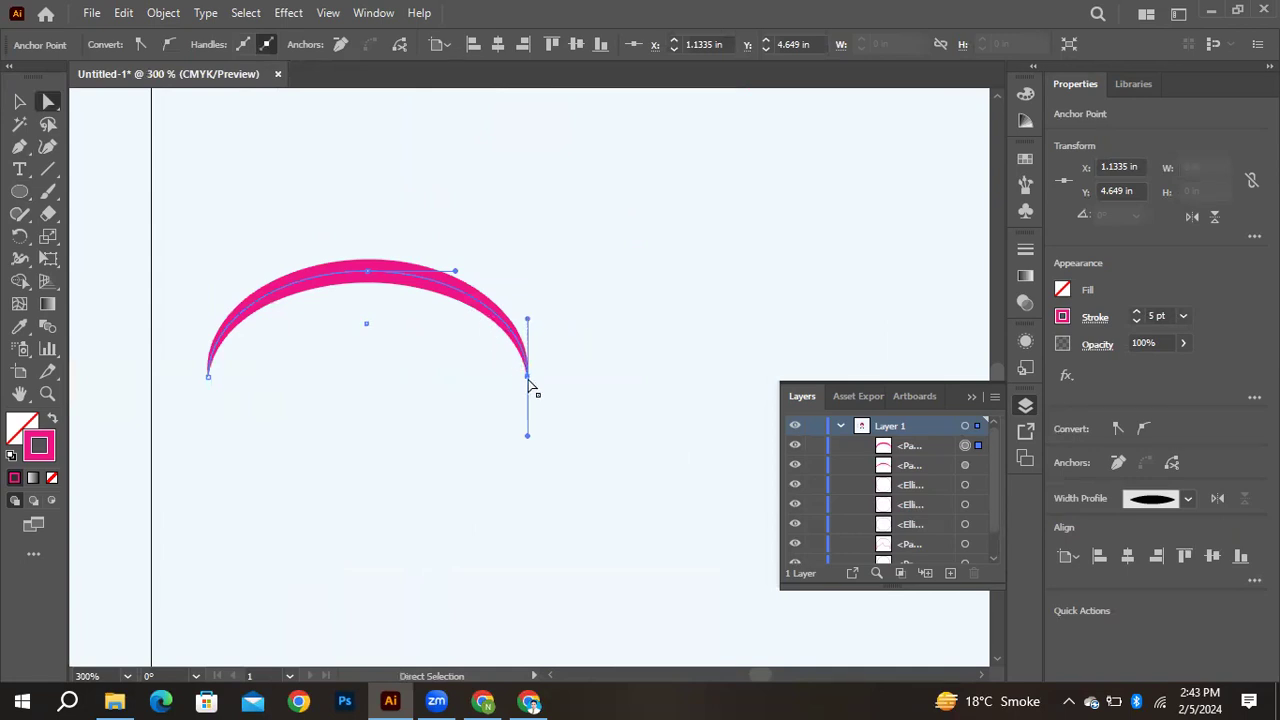
pyautogui.moveTo(528, 323); pyautogui.dragTo(498, 321)
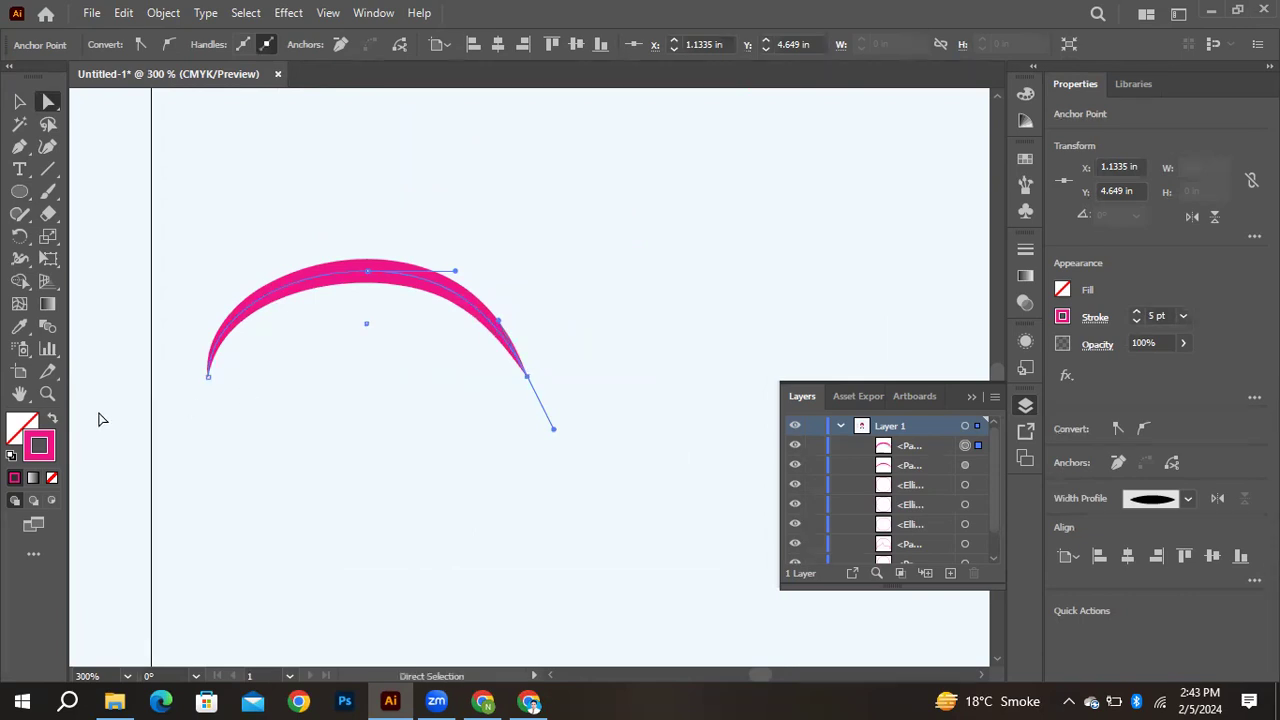
pyautogui.moveTo(208, 378); pyautogui.dragTo(233, 323)
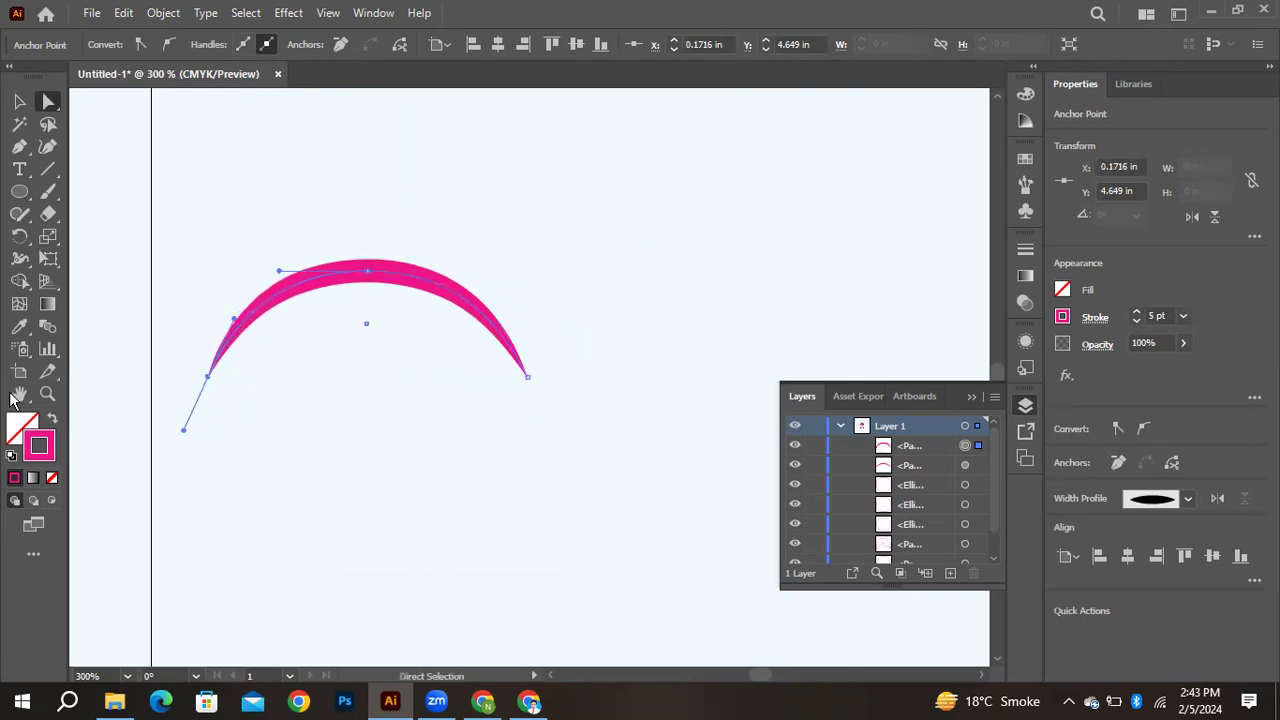
# Fill the face outline with the skin colour sampled from the reference face using the Eyedropper
pyautogui.click(19, 101)
pyautogui.press('ctrl')
pyautogui.scroll(-6, 264, 259)
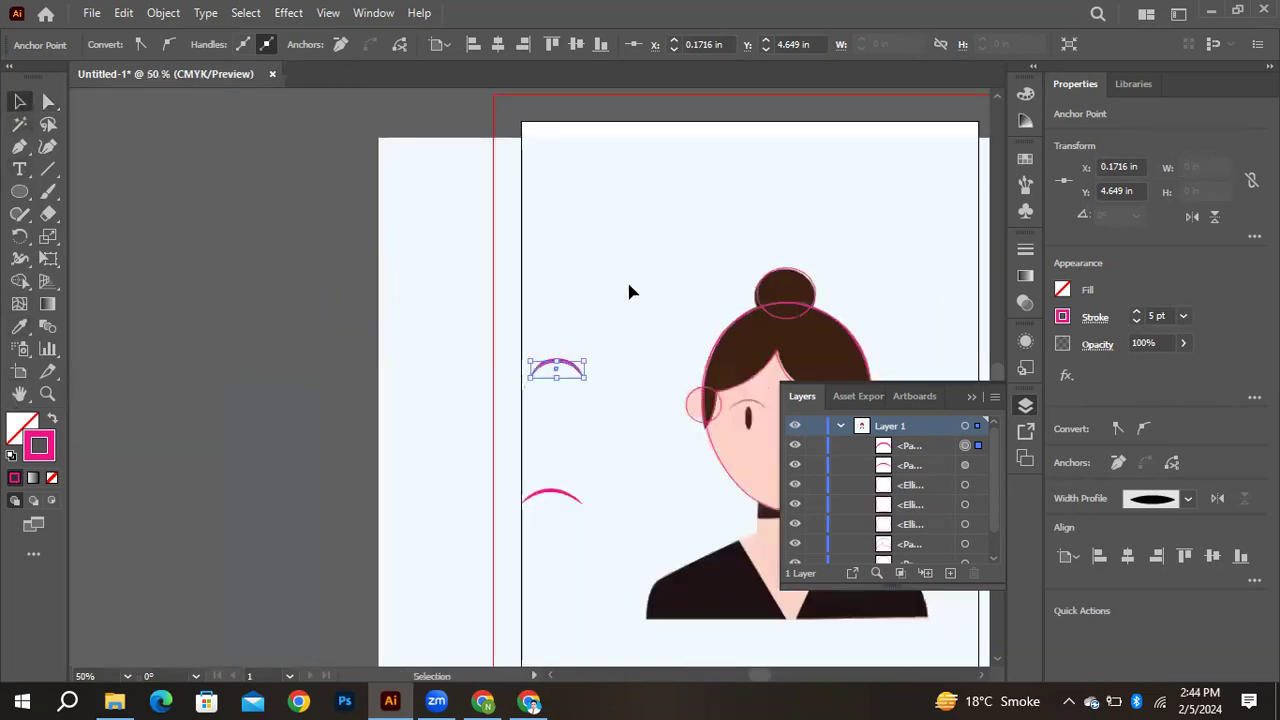
pyautogui.moveTo(542, 224); pyautogui.dragTo(482, 215)
pyautogui.click(497, 256)
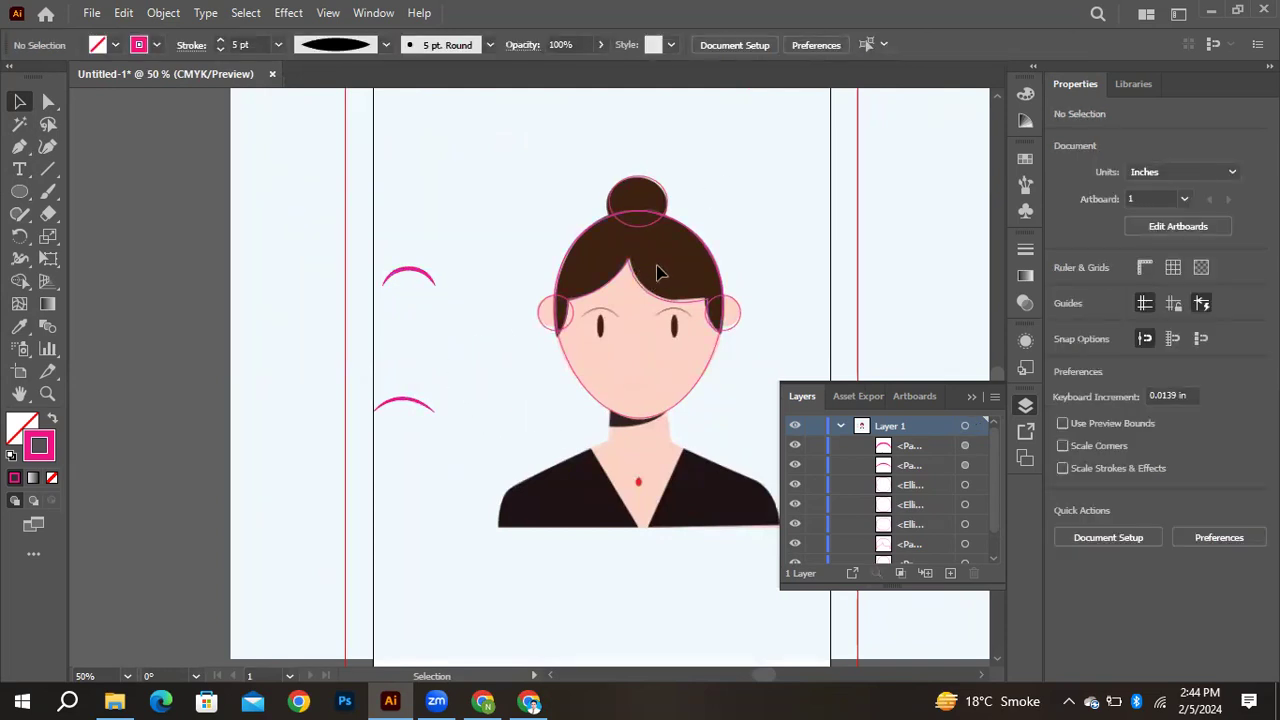
pyautogui.click(721, 362)
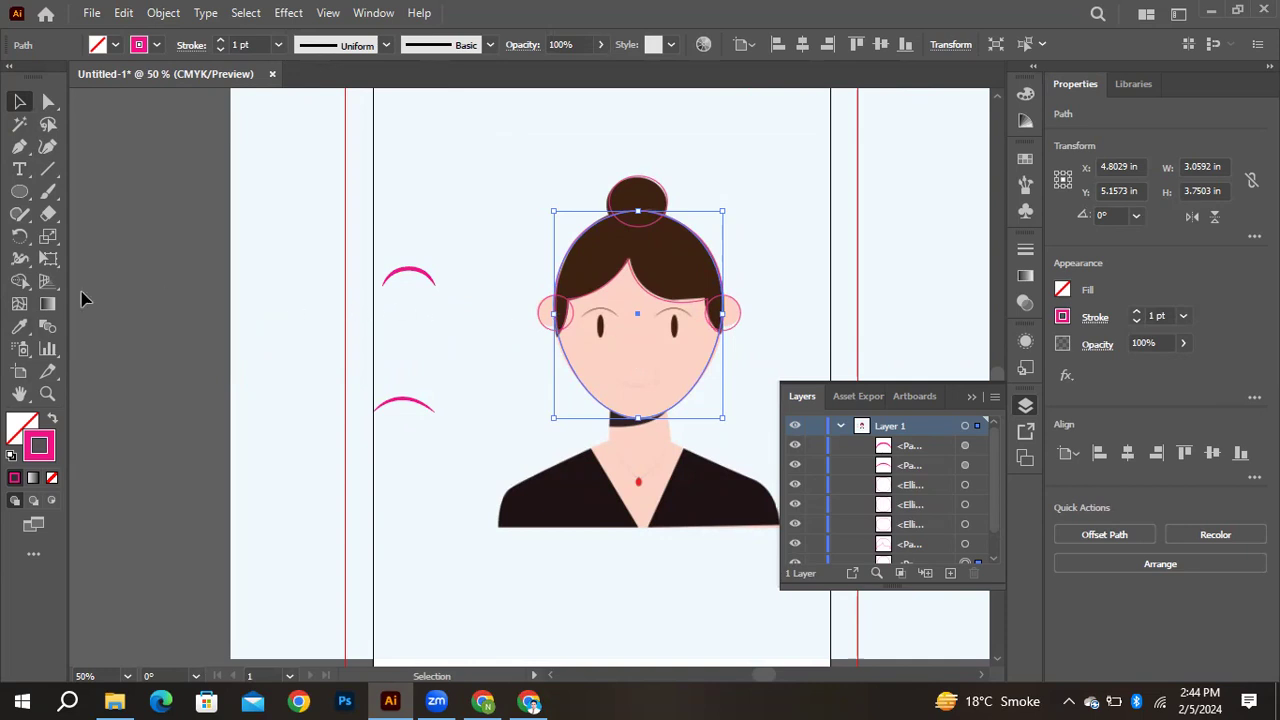
pyautogui.click(17, 330)
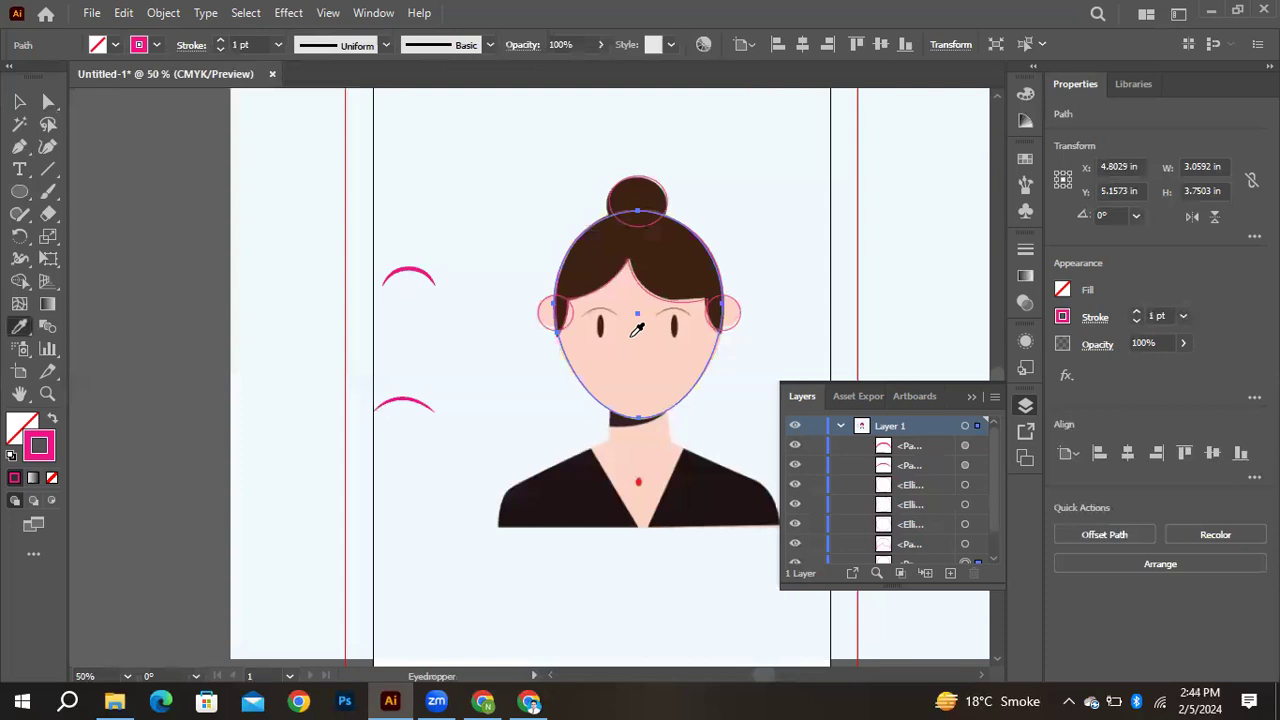
pyautogui.click(638, 348)
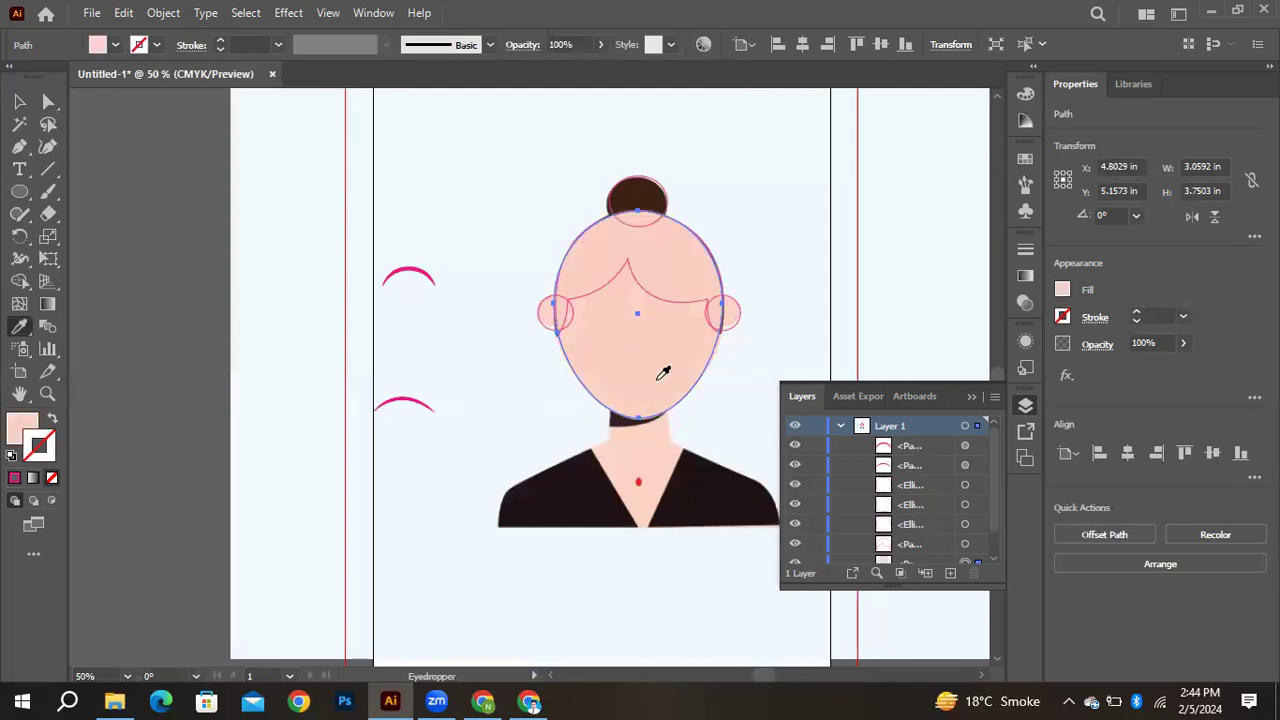
# Fill the fringe and crown hair path with the dark brown sampled from the reference bun
pyautogui.click(19, 101)
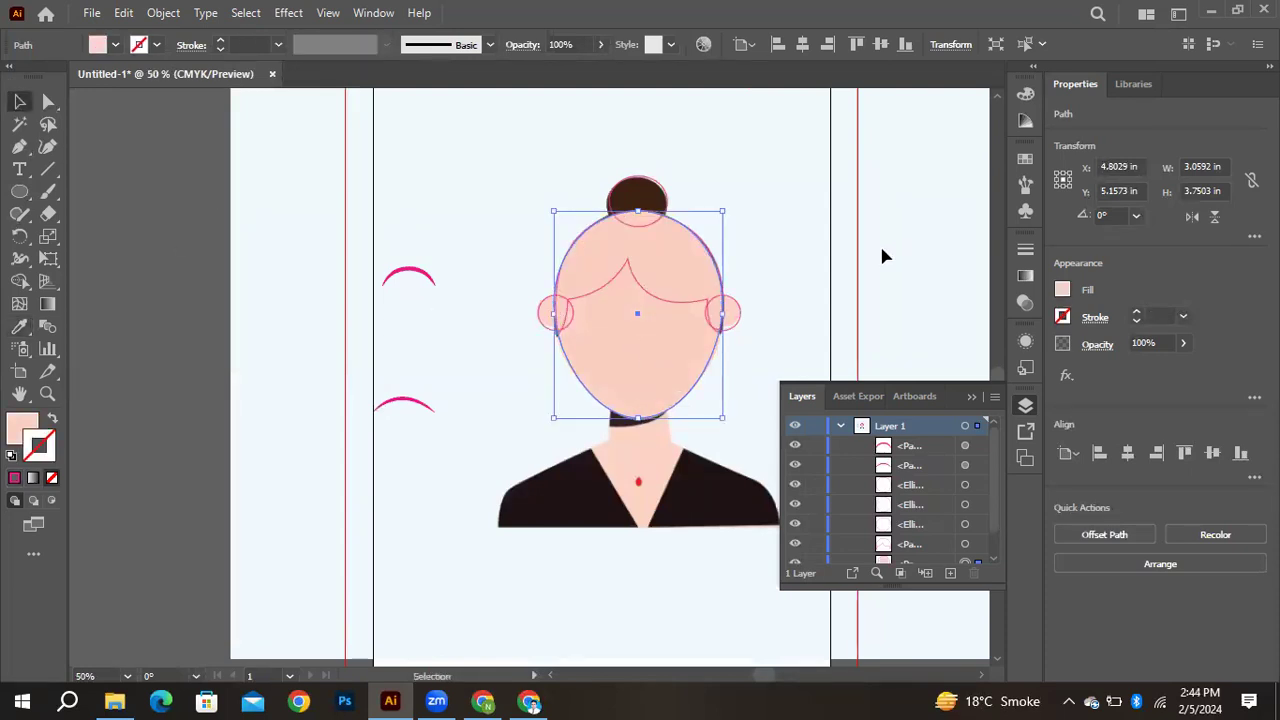
pyautogui.click(648, 296)
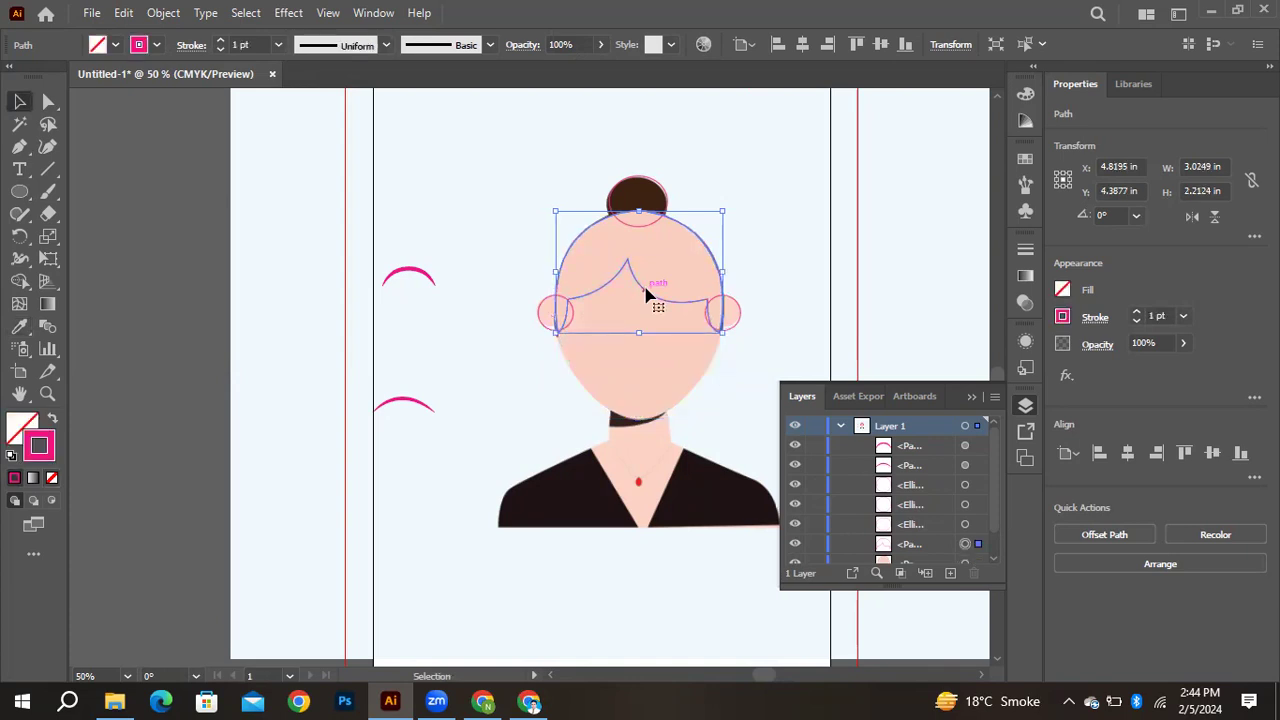
pyautogui.press('i')
pyautogui.click(655, 192)
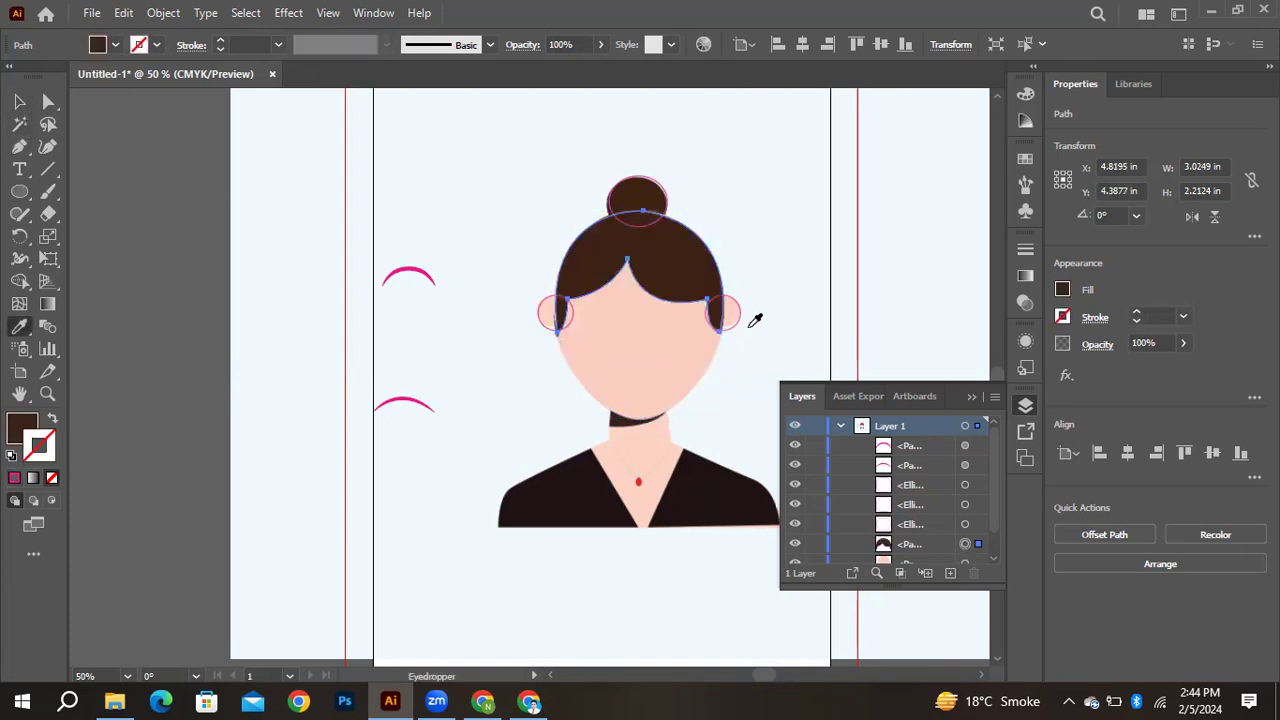
# Fill the hair bun ellipse with the dark brown sampled from the crown hair using the Eyedropper
pyautogui.press('v')
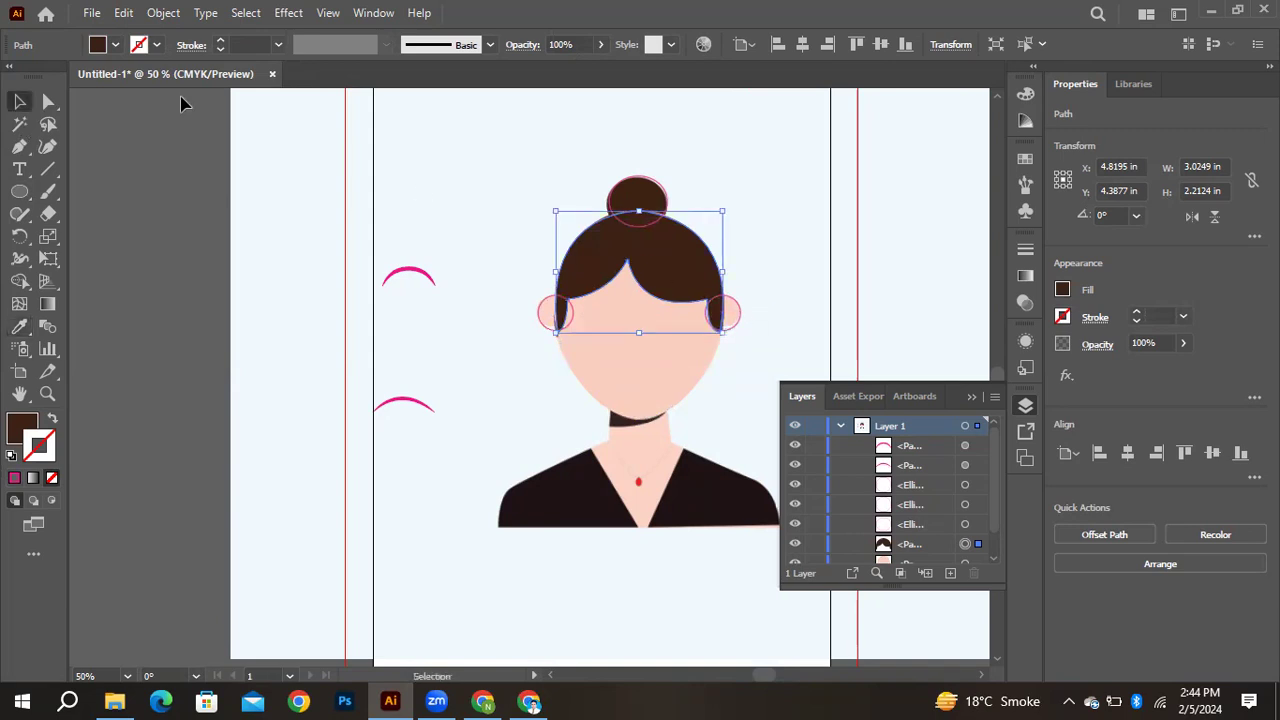
pyautogui.click(660, 192)
pyautogui.press('i')
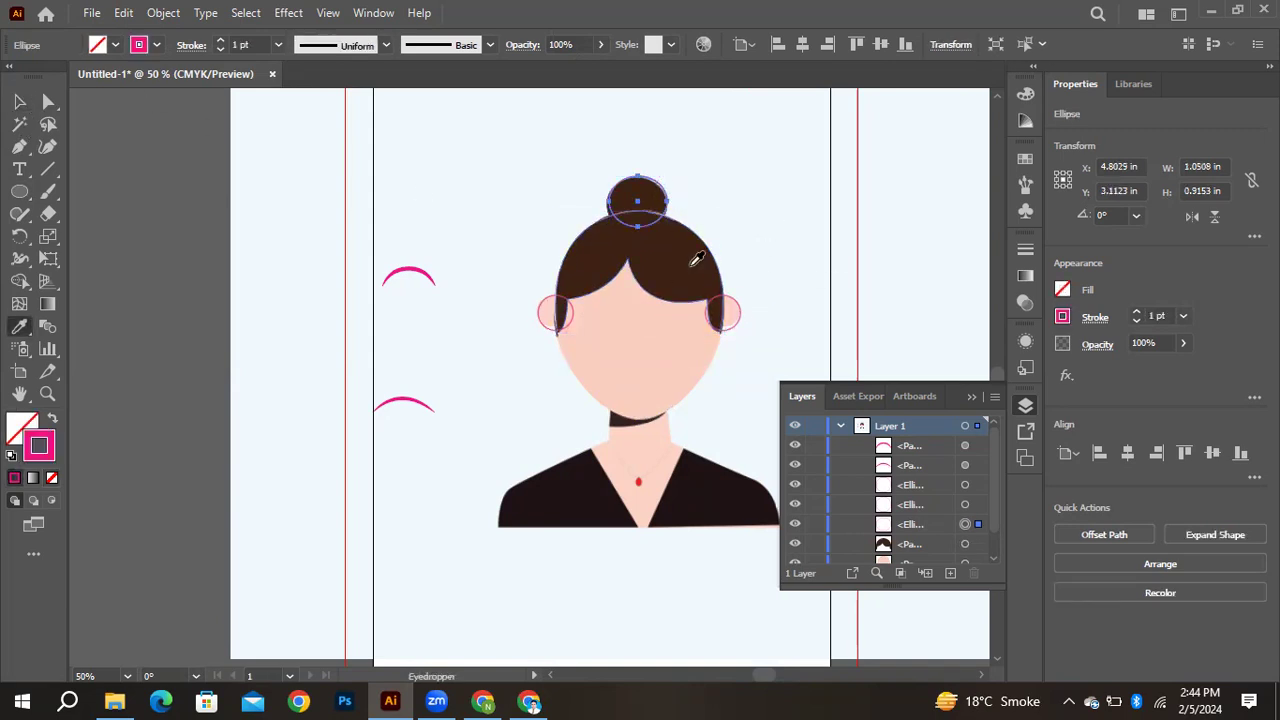
pyautogui.click(697, 259)
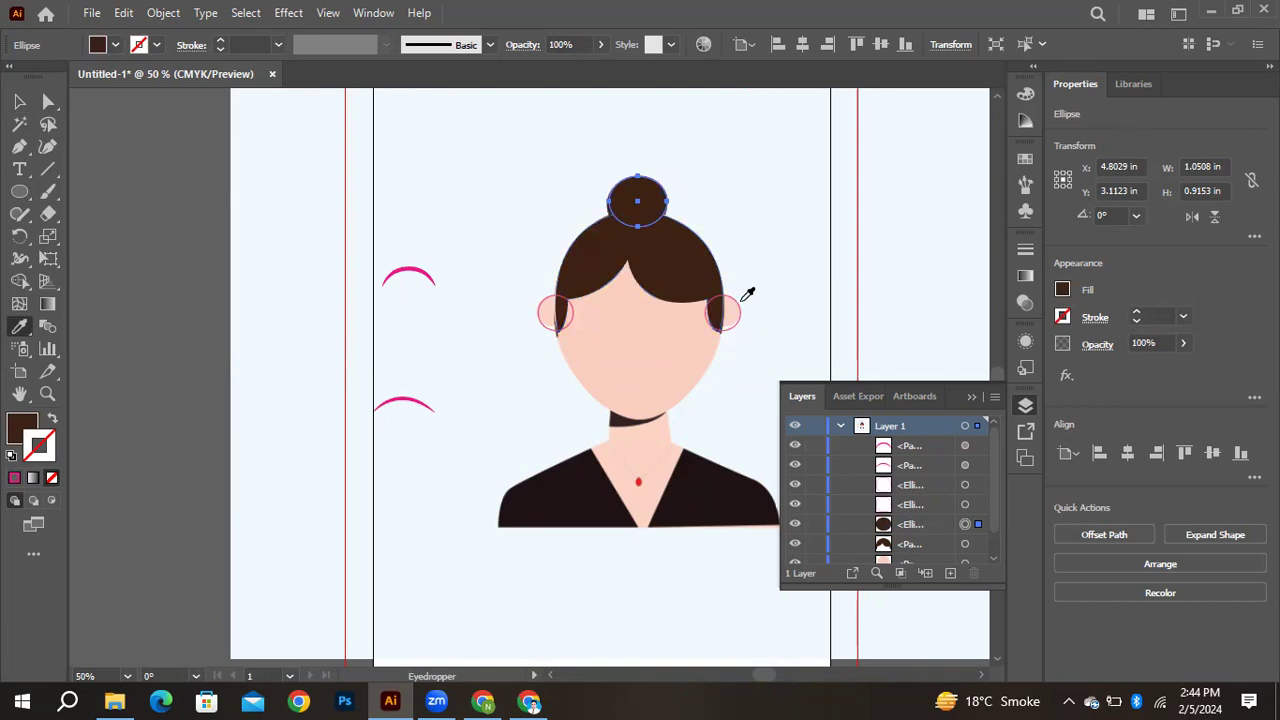
# Fill both ear circles with the skin colour sampled from the face using the Eyedropper
pyautogui.press('v')
pyautogui.click(560, 329)
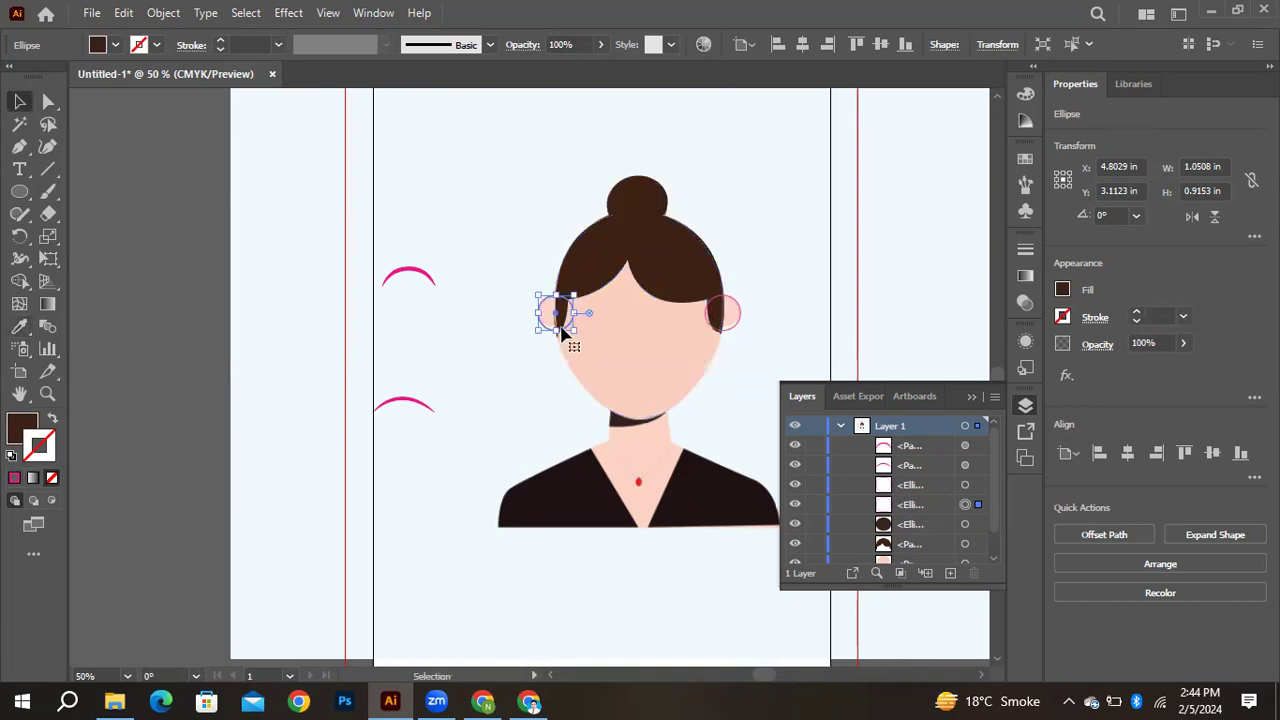
pyautogui.keyDown('shift'); pyautogui.click(732, 330); pyautogui.keyUp('shift')
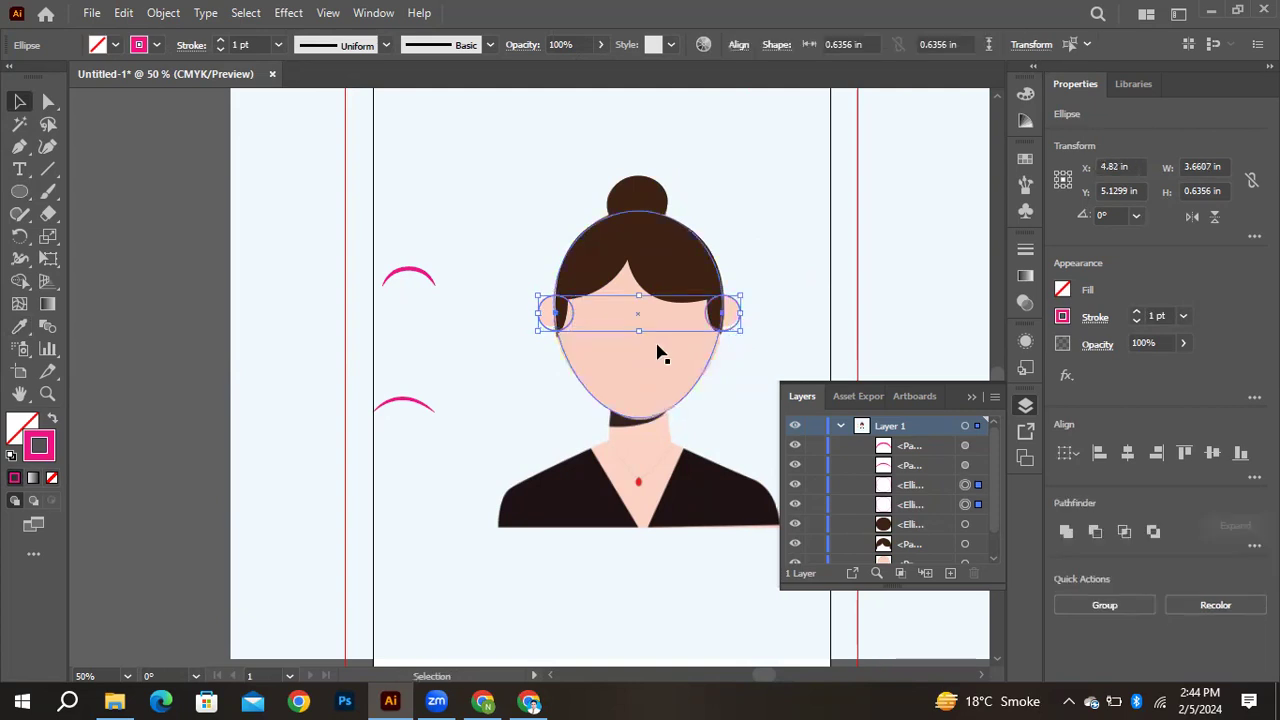
pyautogui.press('i')
pyautogui.click(662, 340)
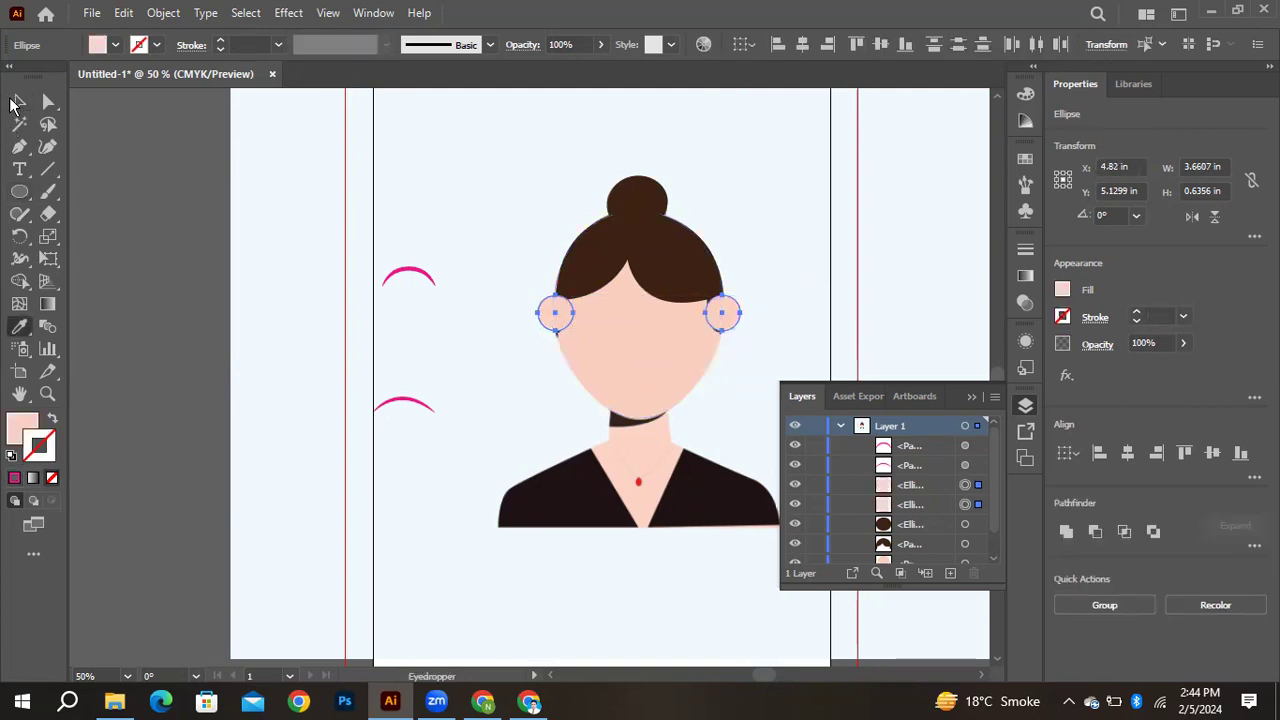
pyautogui.press('v')
pyautogui.click(233, 179)
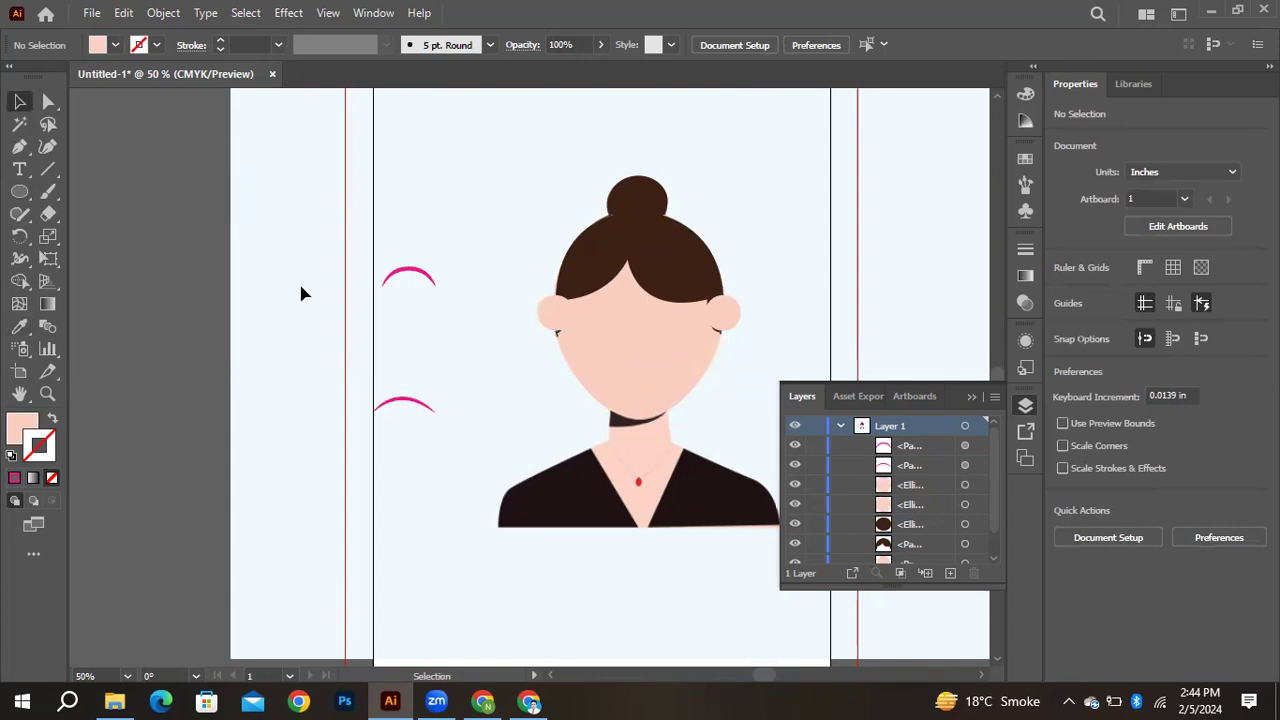
# Send both ear circles to the back of the stacking order, behind the hair and face
pyautogui.click(551, 315)
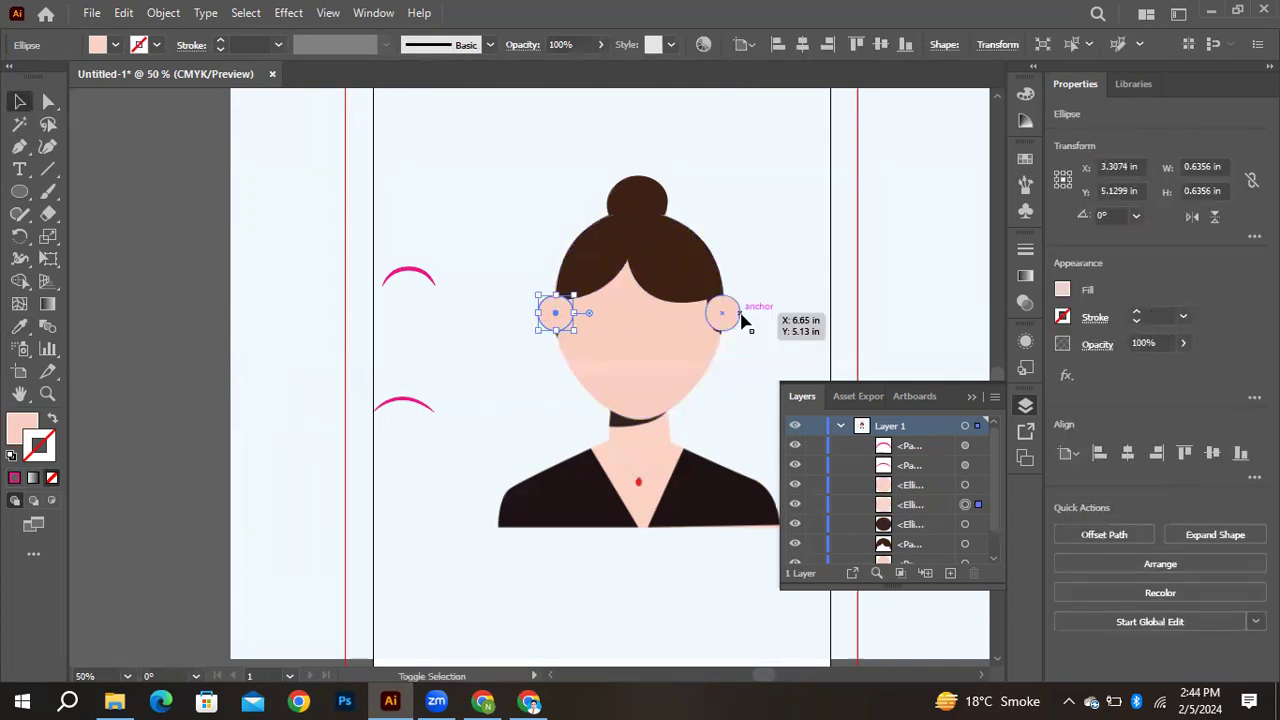
pyautogui.keyDown('shift'); pyautogui.click(740, 318); pyautogui.keyUp('shift')
pyautogui.rightClick(738, 317)
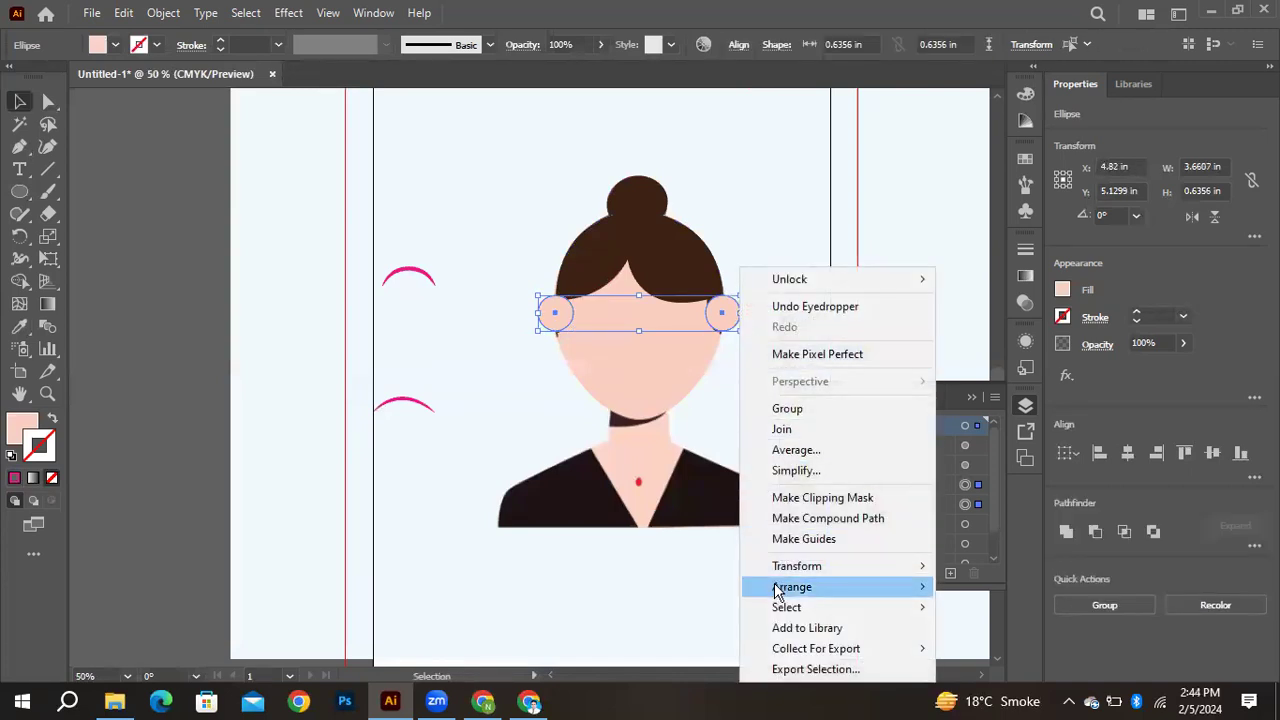
pyautogui.moveTo(786, 586)
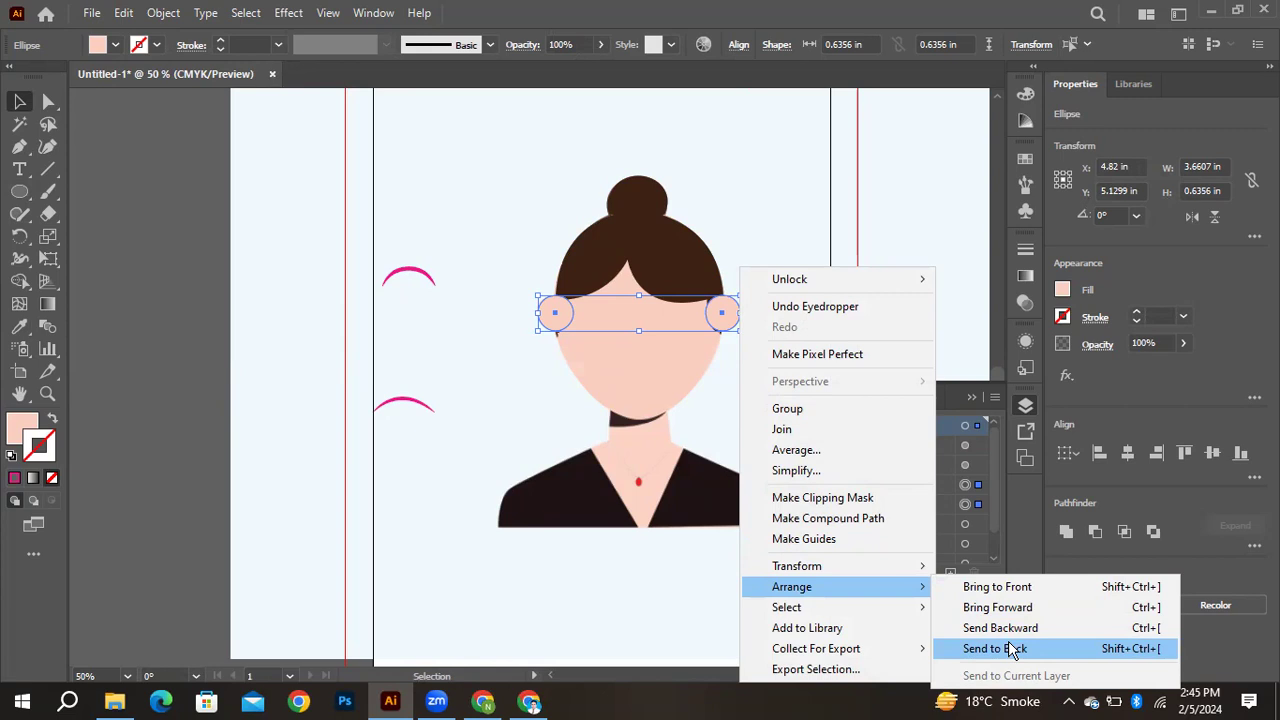
pyautogui.click(1013, 651)
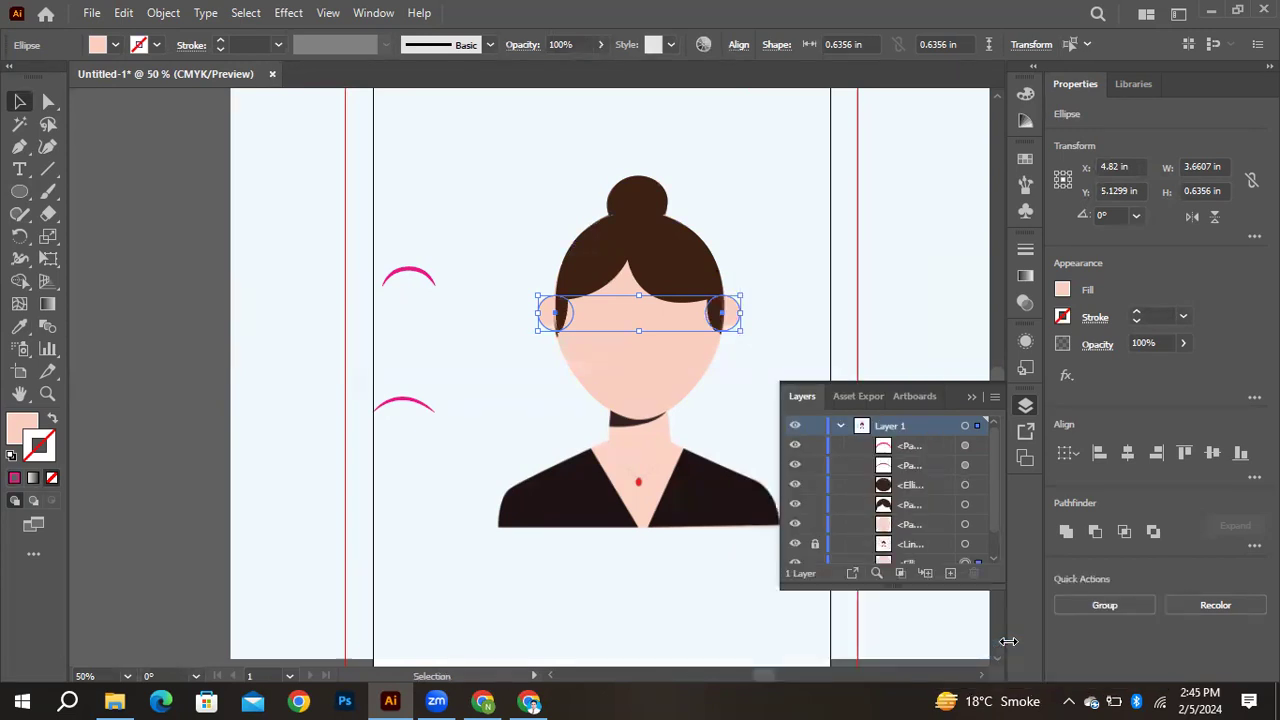
pyautogui.click(927, 322)
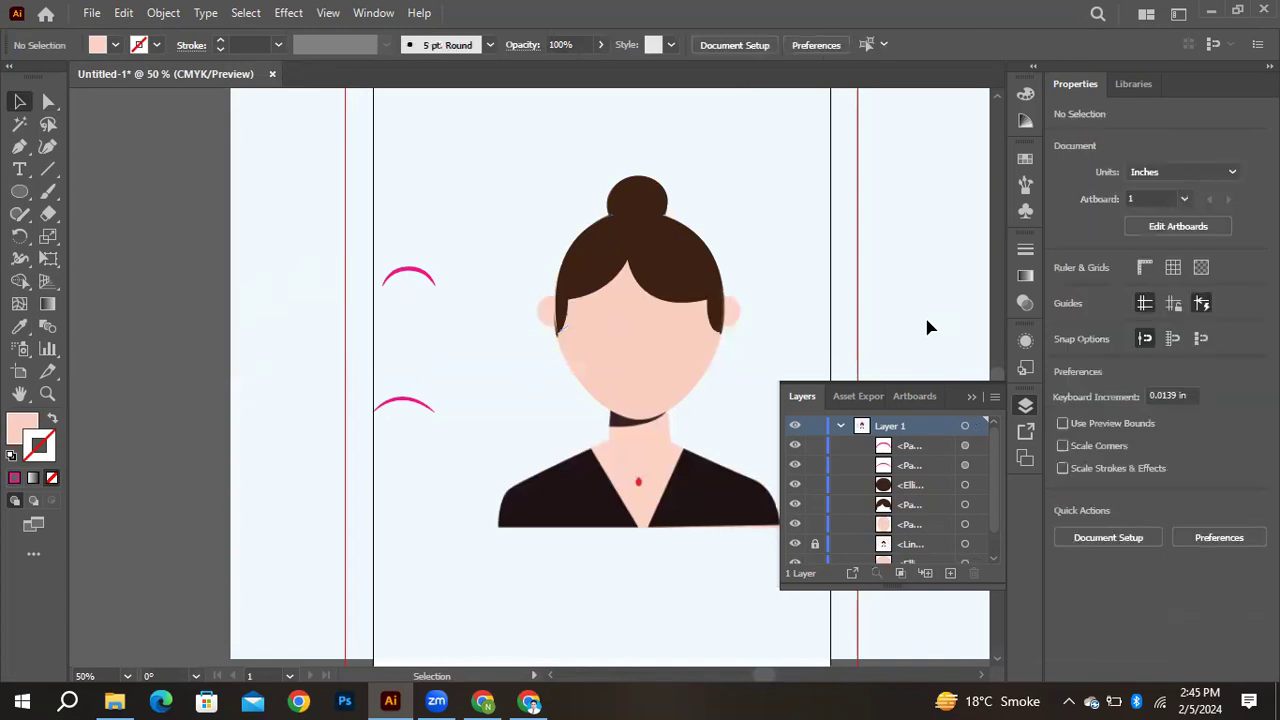
# Recolour the lower arc's stroke very dark maroon and place two copies, scaled to about 0.56 in wide, as eyebrows on the face
pyautogui.click(404, 404)
pyautogui.click(40, 447)
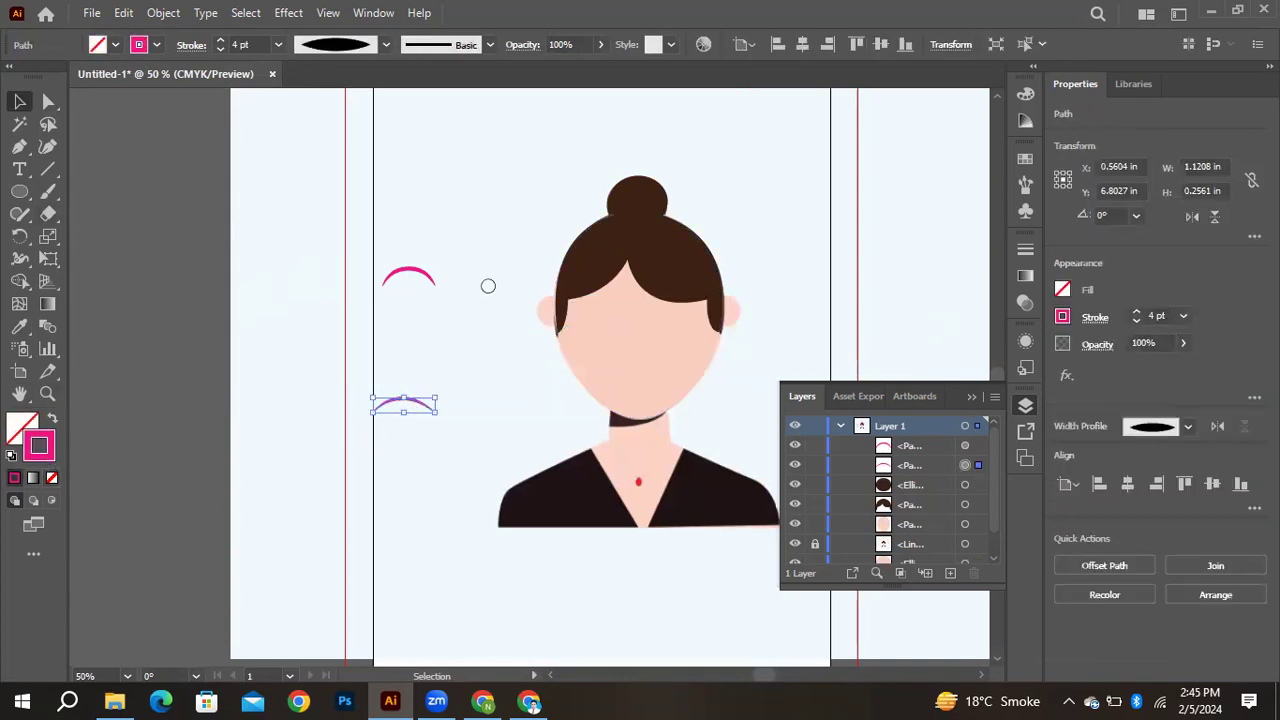
pyautogui.moveTo(660, 310); pyautogui.dragTo(671, 222)
pyautogui.moveTo(614, 378); pyautogui.dragTo(636, 420)
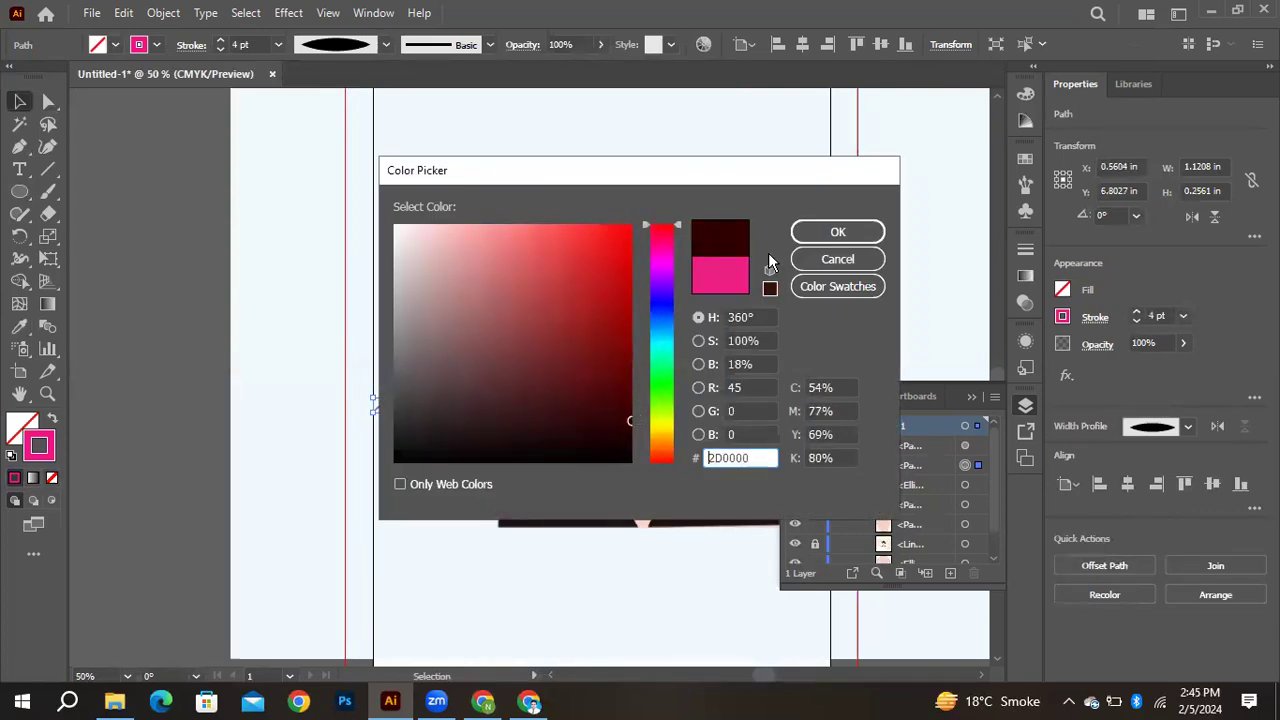
pyautogui.click(563, 412)
pyautogui.click(851, 233)
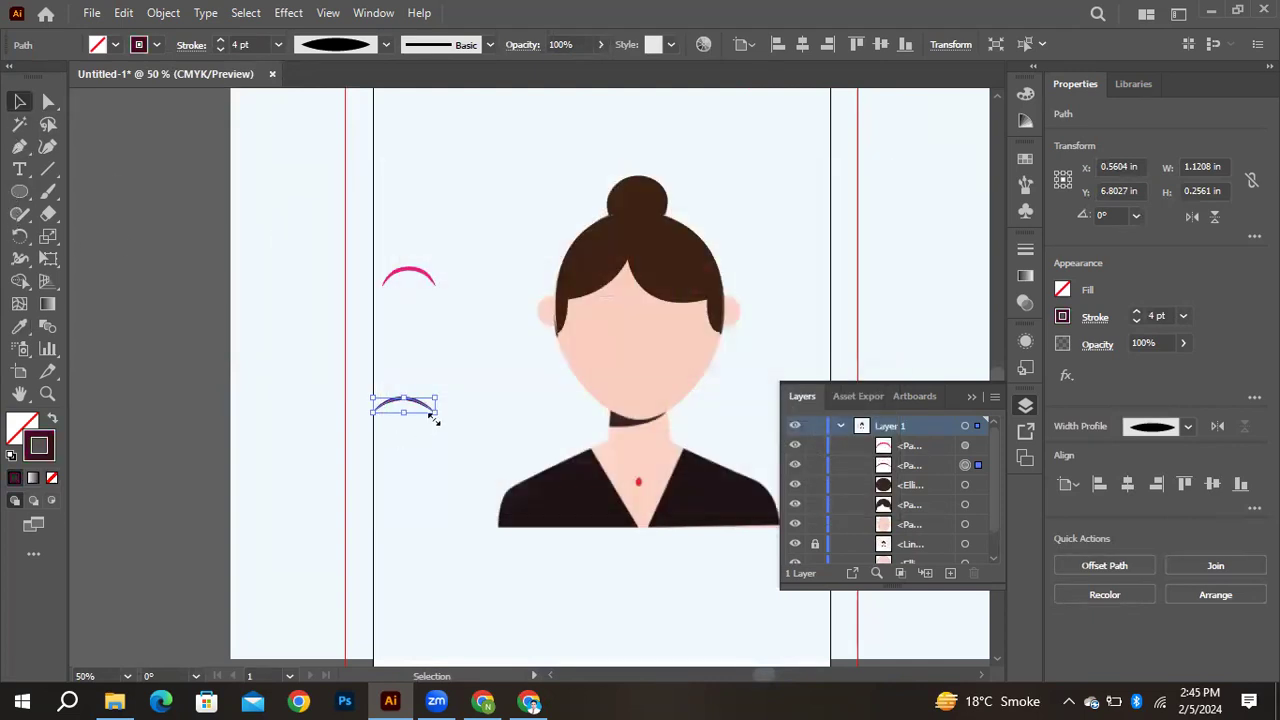
pyautogui.moveTo(433, 418); pyautogui.dragTo(679, 318)
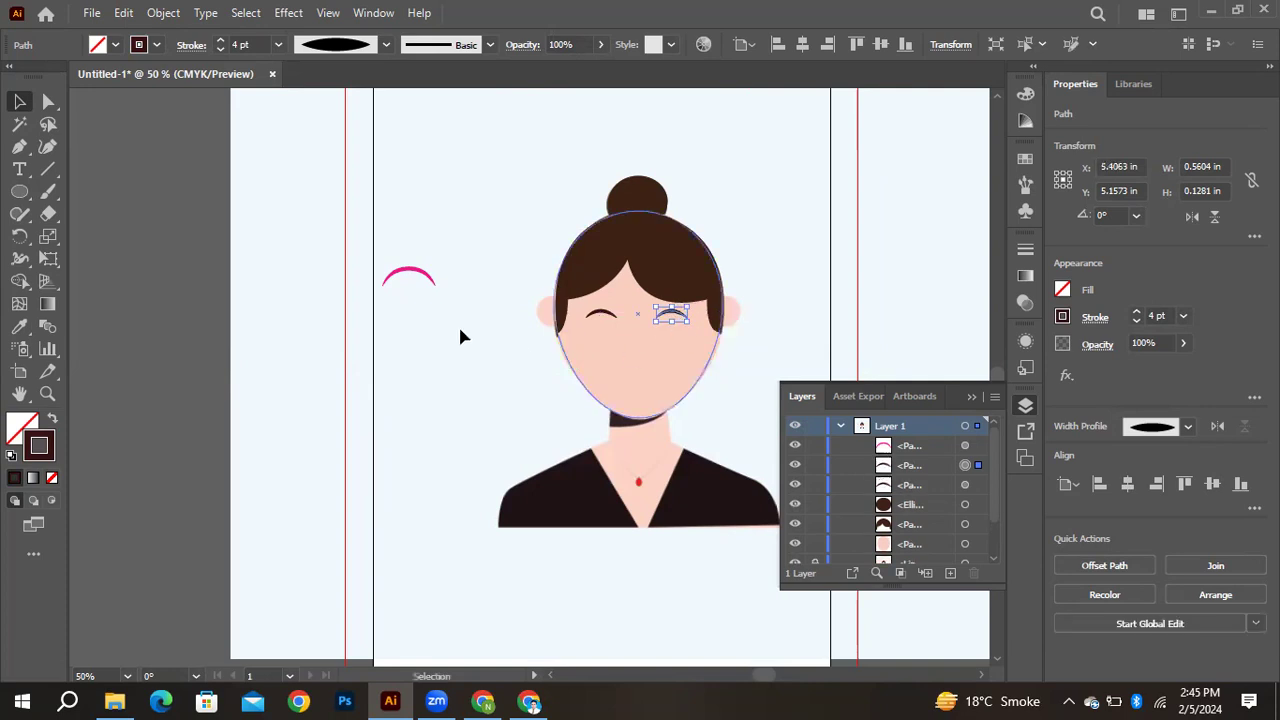
# Draw a narrow dark maroon ellipse without stroke, about 0.19 by 0.69 in, and place one copy under each eyebrow as an eye
pyautogui.click(19, 191)
pyautogui.moveTo(352, 315); pyautogui.dragTo(365, 353)
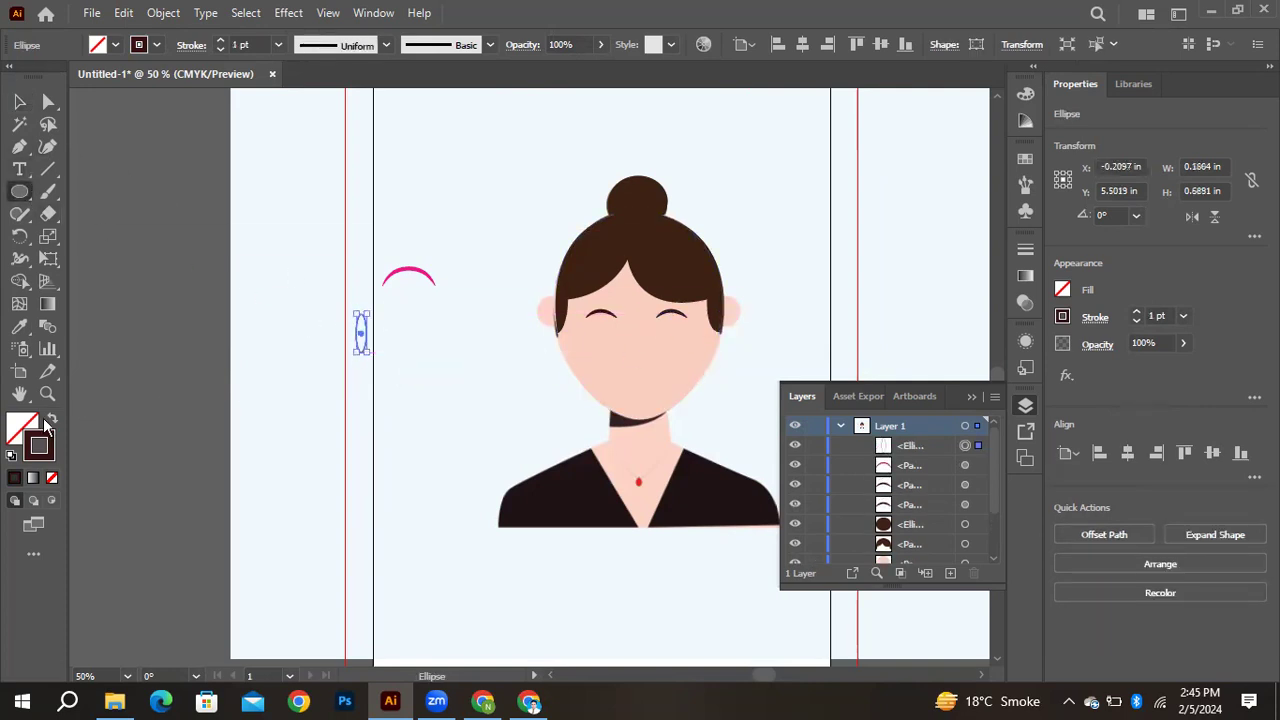
pyautogui.click(54, 419)
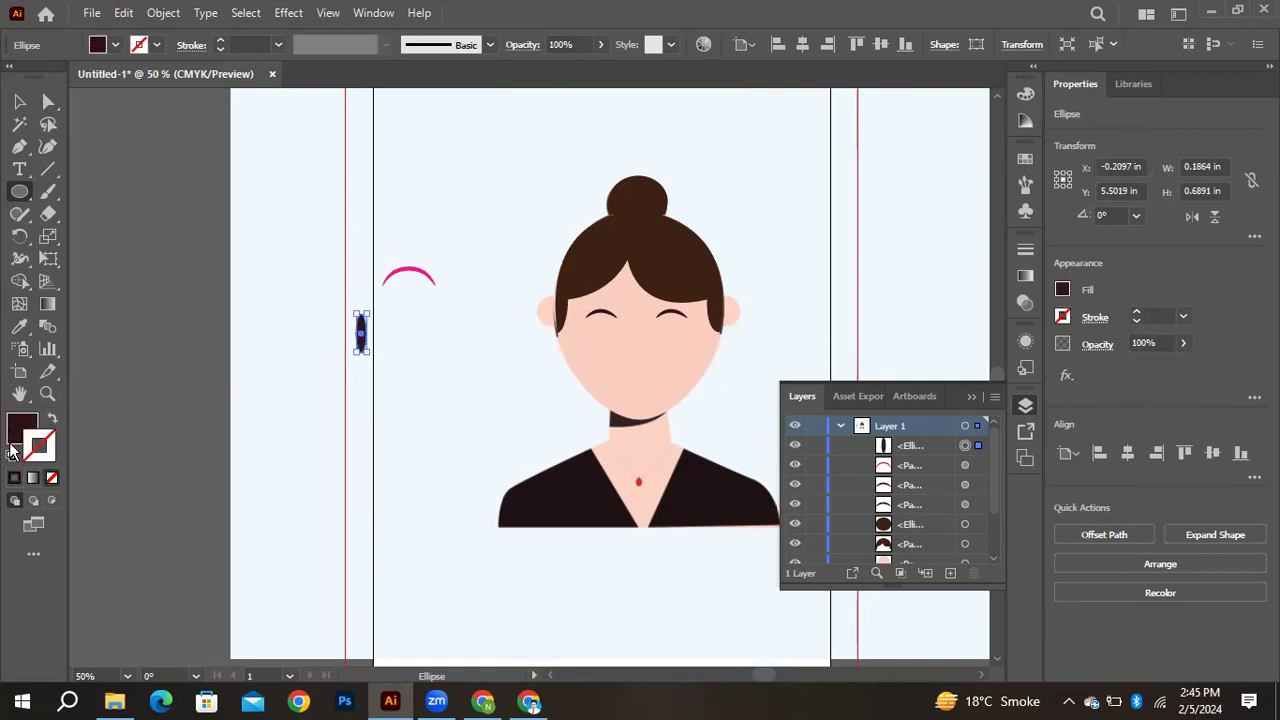
pyautogui.click(17, 103)
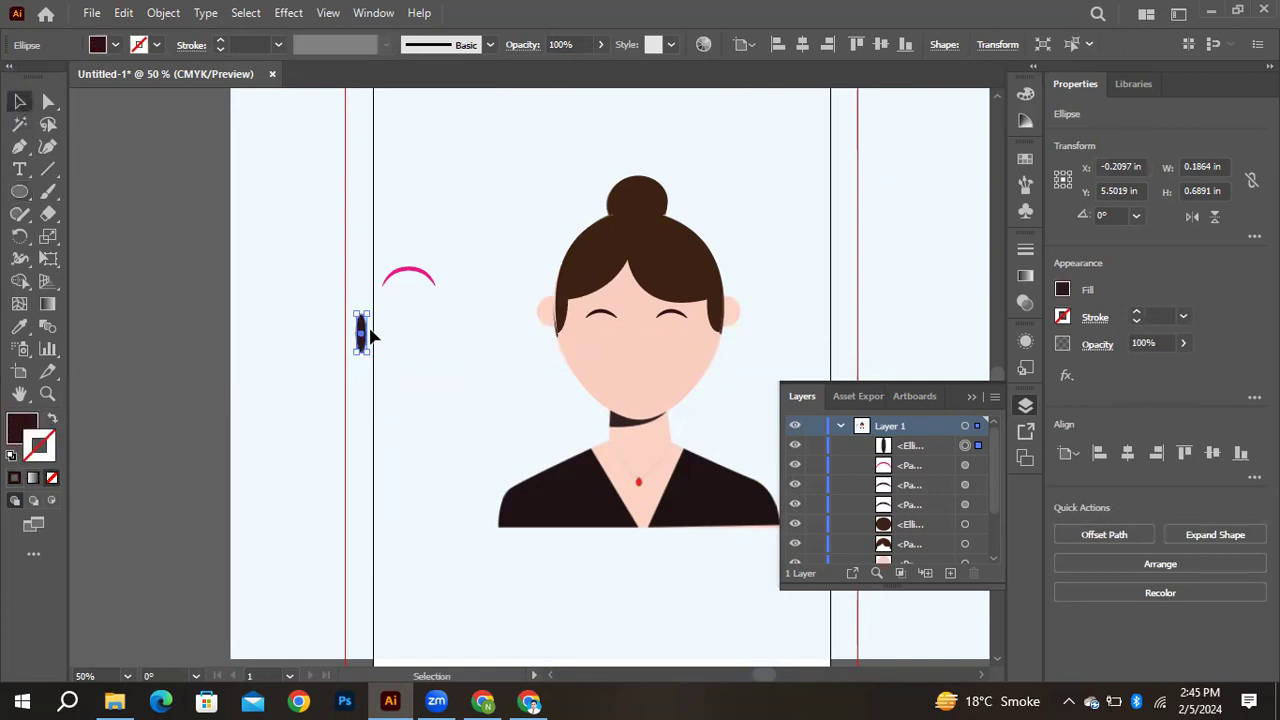
pyautogui.moveTo(362, 331); pyautogui.dragTo(672, 343)
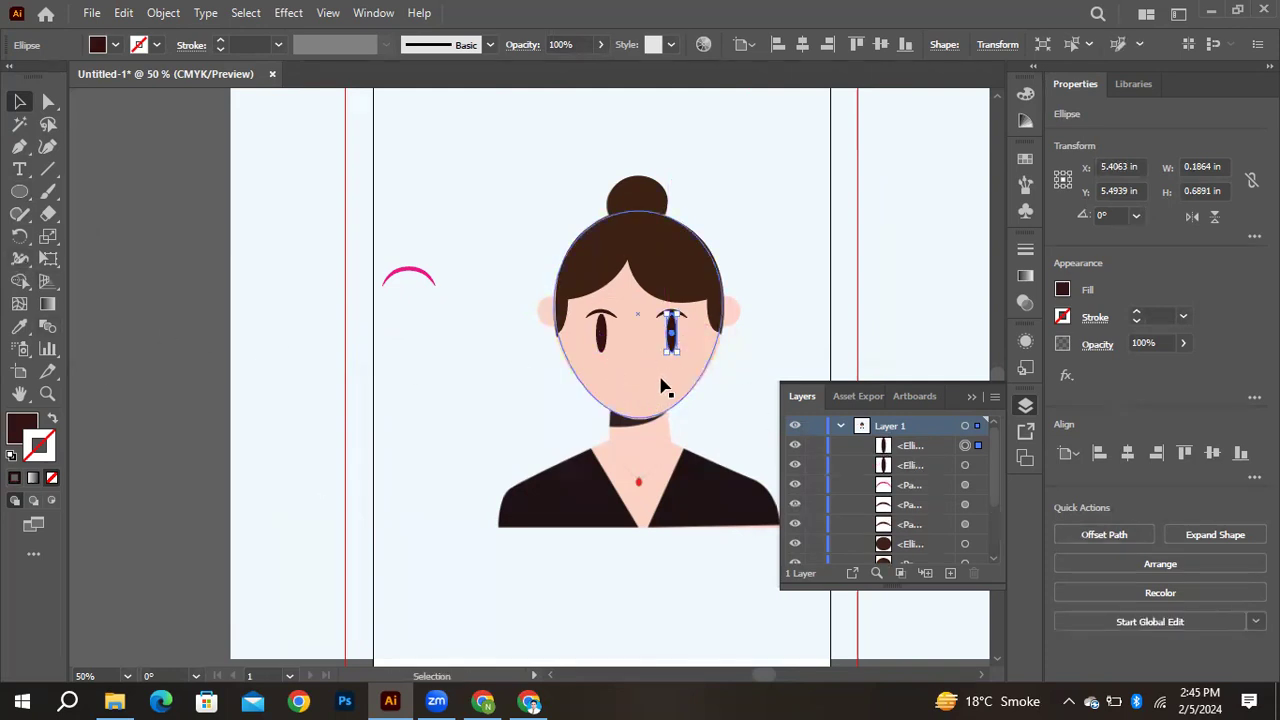
# Reflect the remaining pink arc across the horizontal axis so that it curves like a smile
pyautogui.click(422, 278)
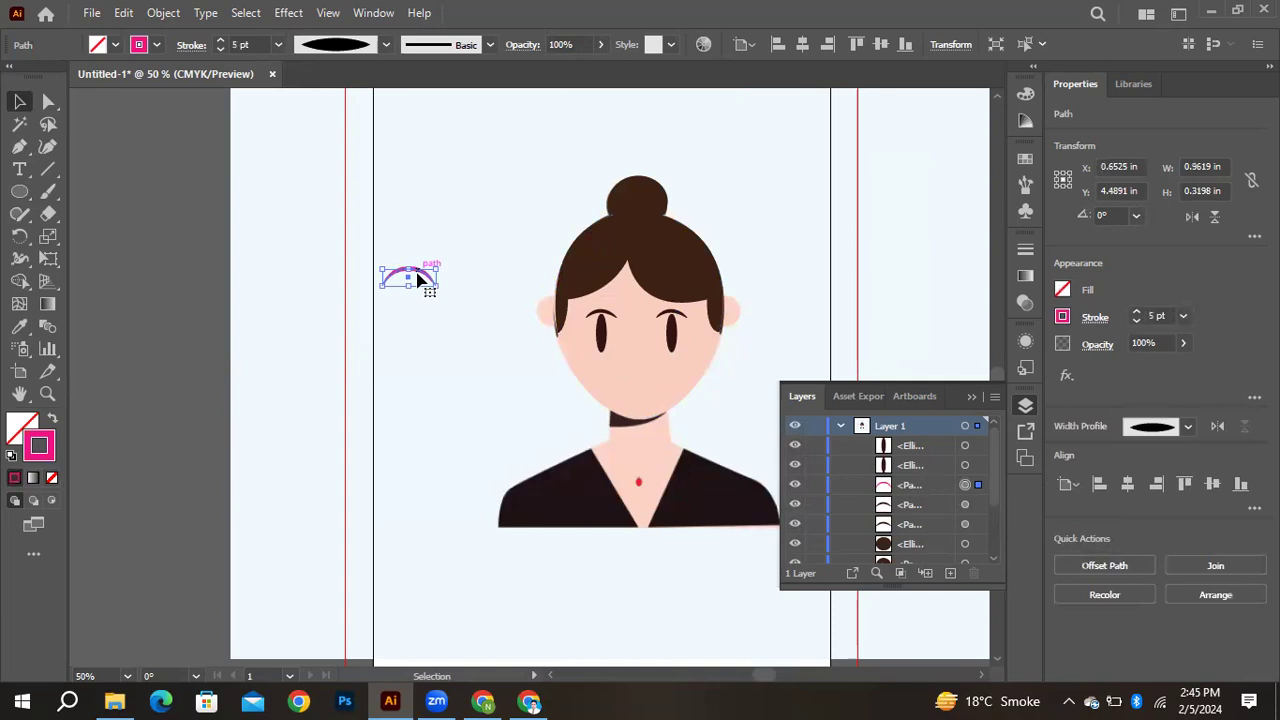
pyautogui.rightClick(418, 281)
pyautogui.moveTo(526, 569)
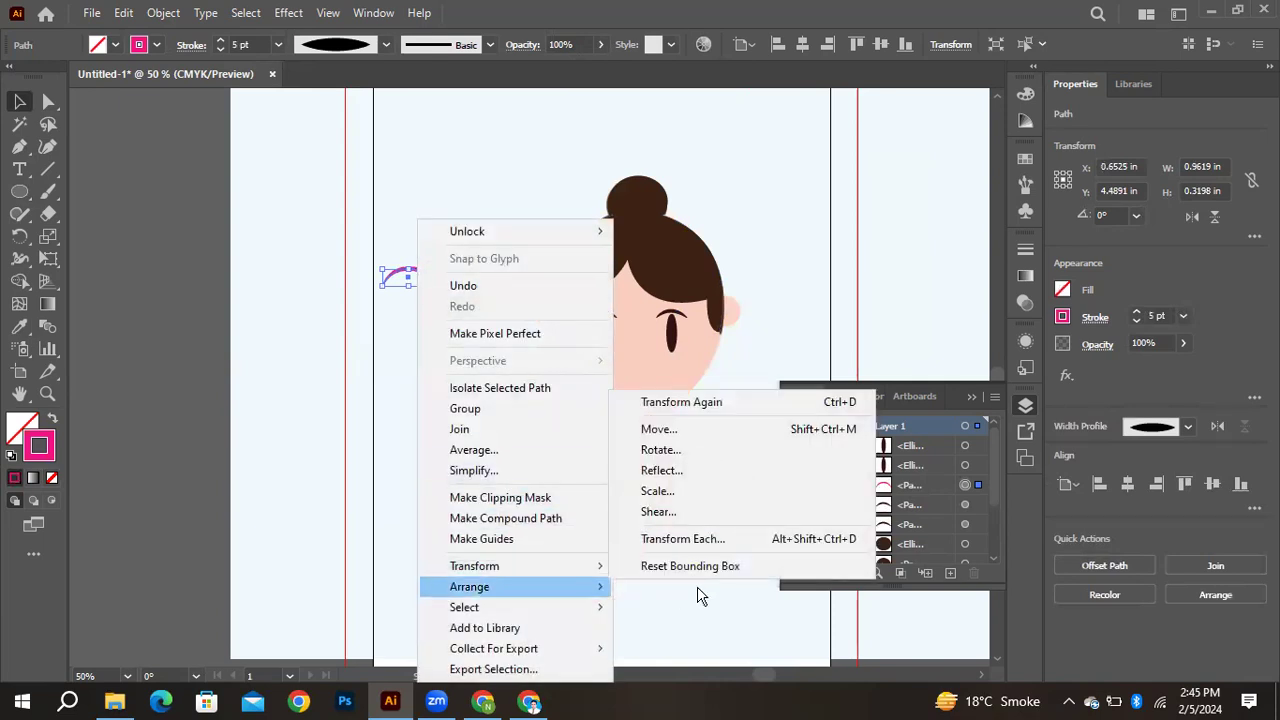
pyautogui.click(702, 470)
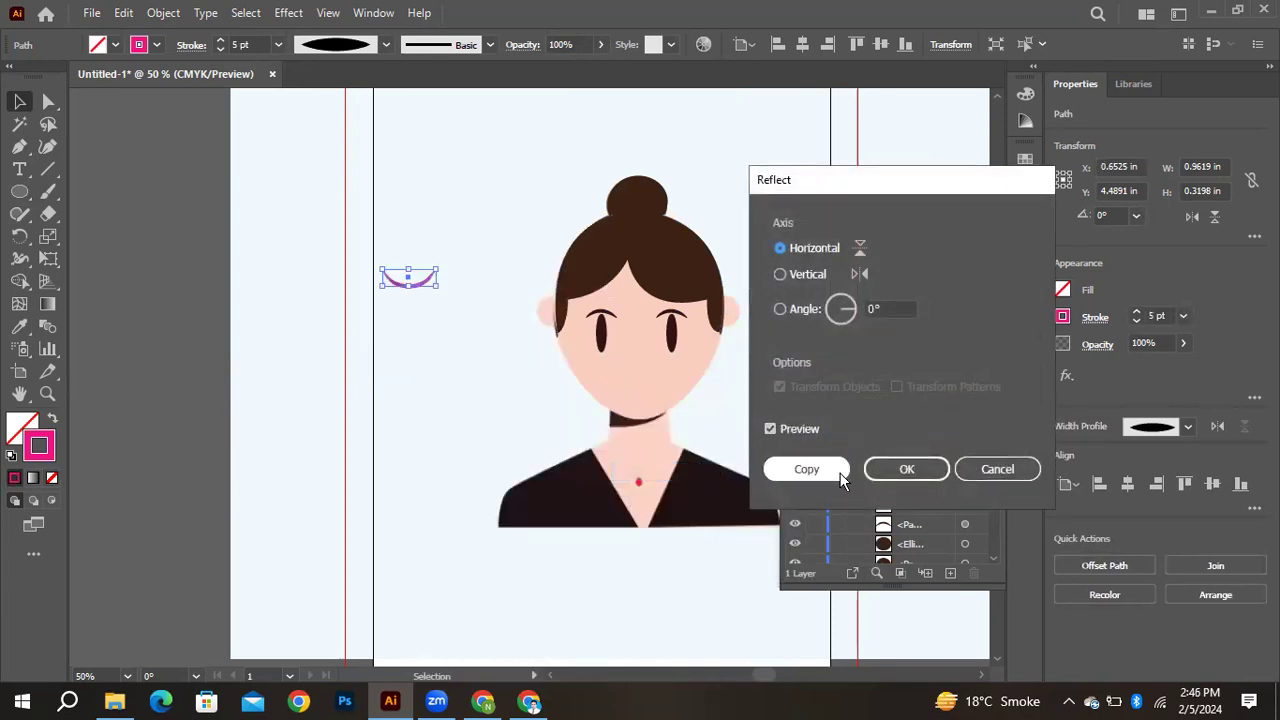
pyautogui.click(882, 476)
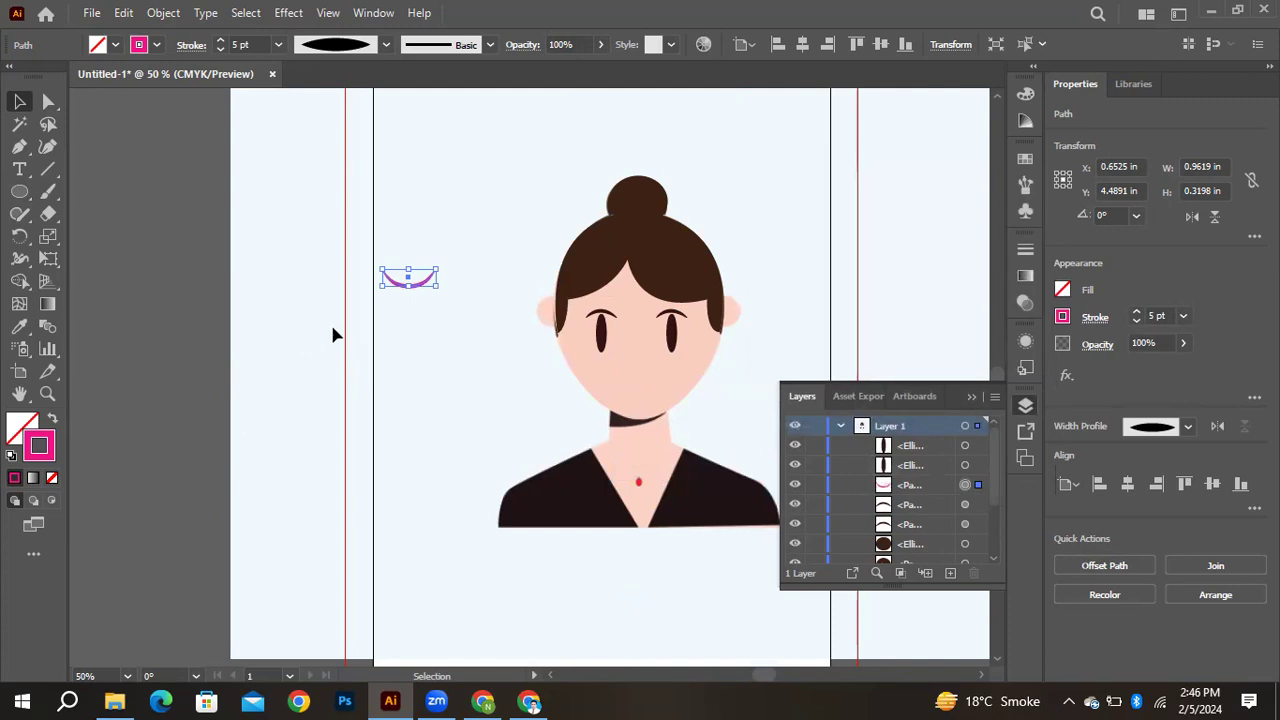
# Set the smile arc's stroke colour to FF6666 and scale it to about 0.48 in wide as the mouth, centred below the eyes
pyautogui.doubleClick(44, 458)
pyautogui.moveTo(661, 245); pyautogui.dragTo(673, 203)
pyautogui.click(536, 224)
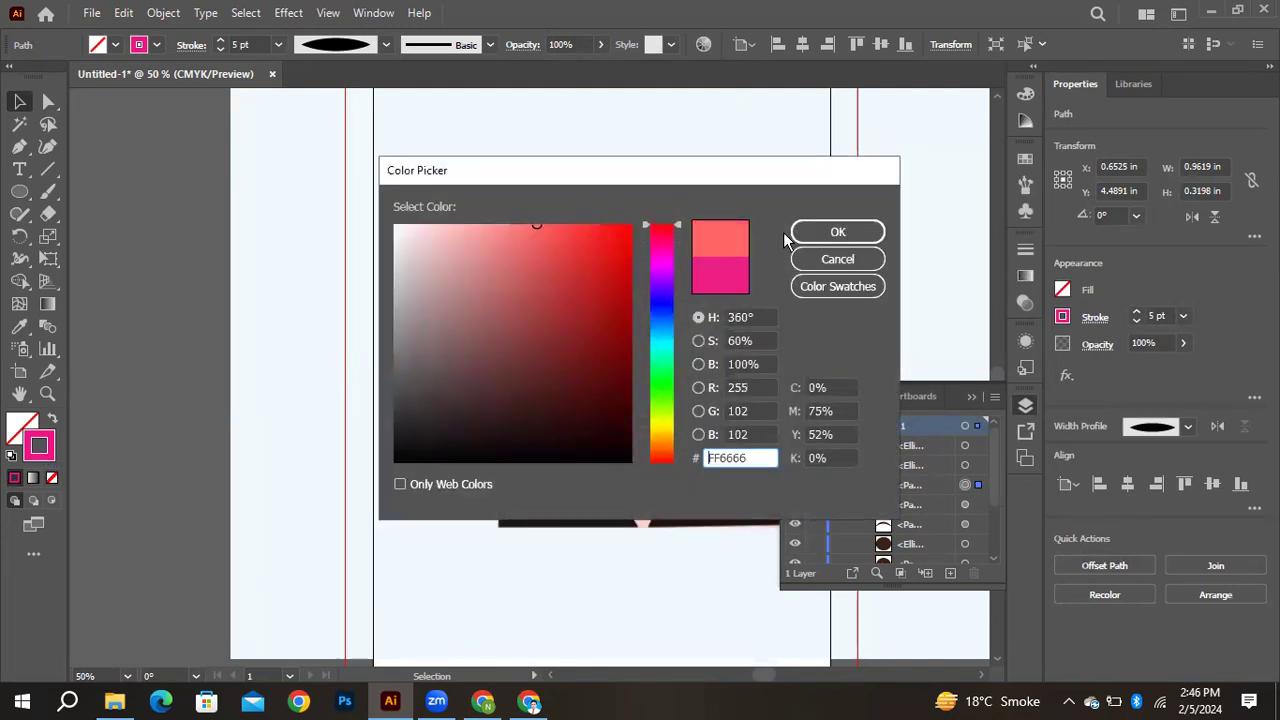
pyautogui.click(838, 231)
pyautogui.click(251, 280)
pyautogui.moveTo(432, 290)
pyautogui.mouseDown()
pyautogui.moveTo(466, 334)
pyautogui.moveTo(645, 397)
pyautogui.moveTo(666, 372)
pyautogui.moveTo(640, 376)
pyautogui.moveTo(637, 391)
pyautogui.moveTo(651, 391)
pyautogui.mouseUp()
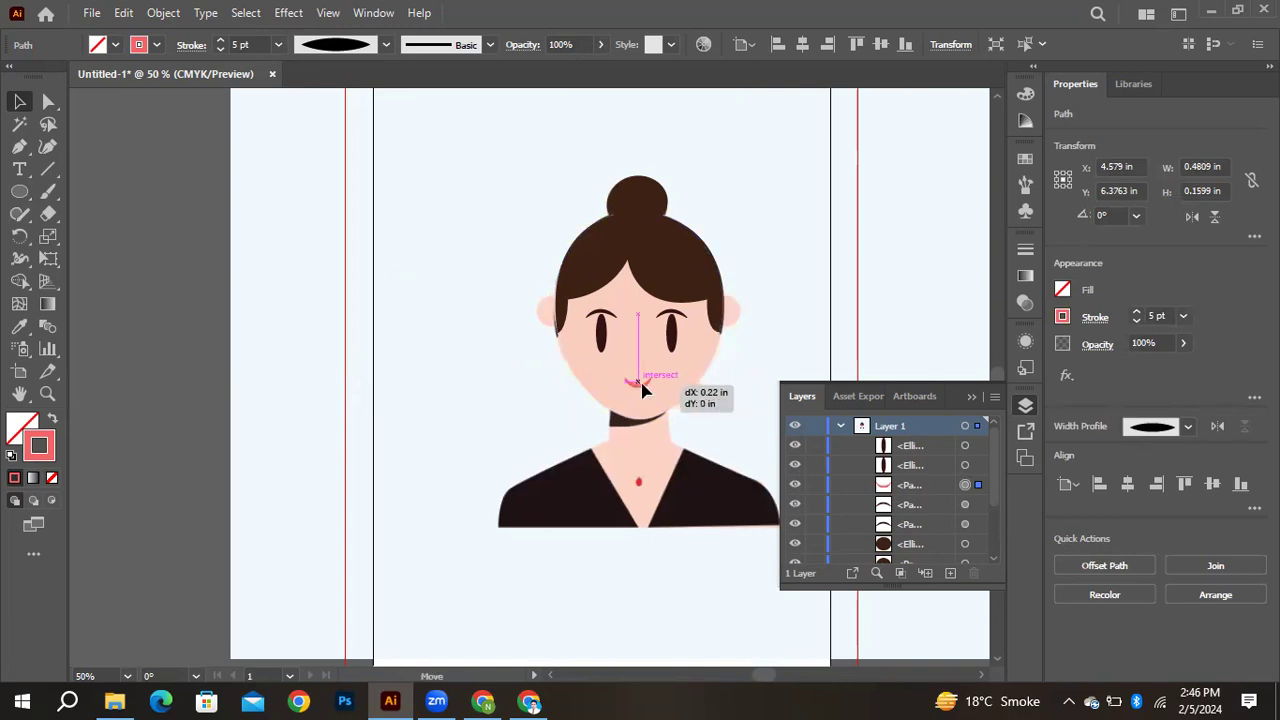
pyautogui.click(186, 418)
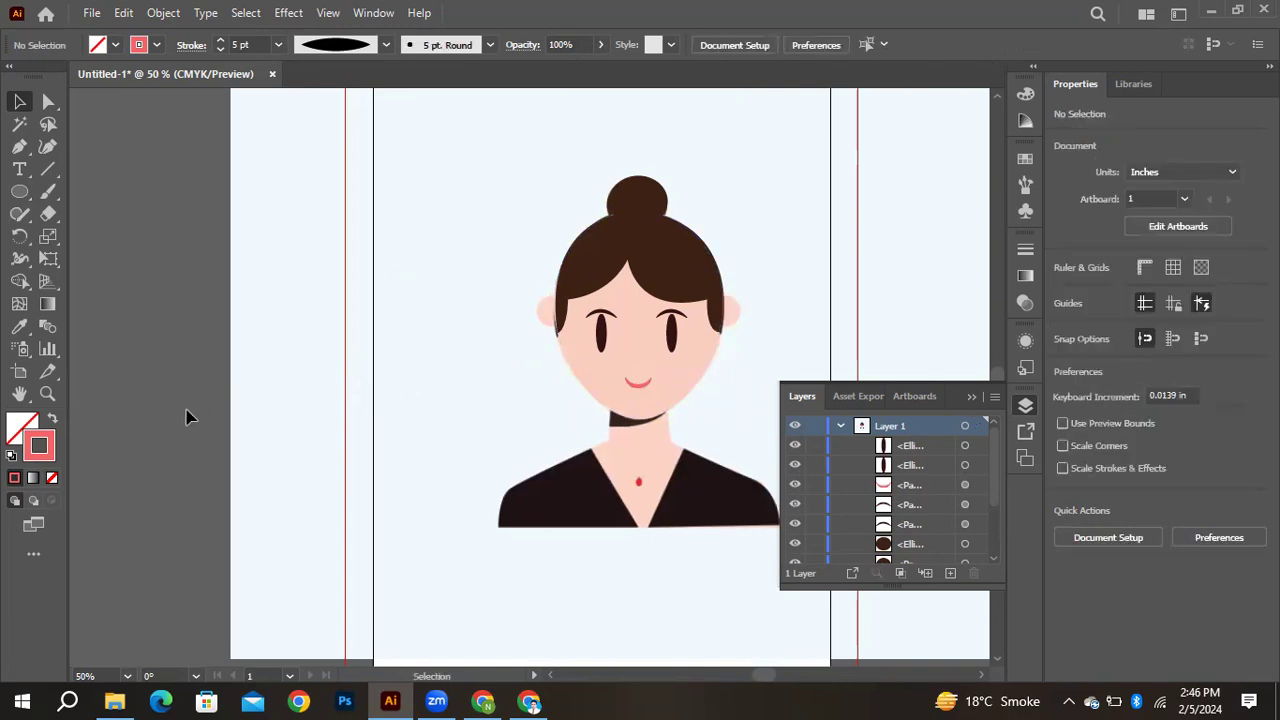
# Start a Pen path below the chin, tracing the left side of the neck and the rounded left shoulder down to the dress's lower corner
pyautogui.scroll(-3, 190, 418)
pyautogui.scroll(1, 197, 342)
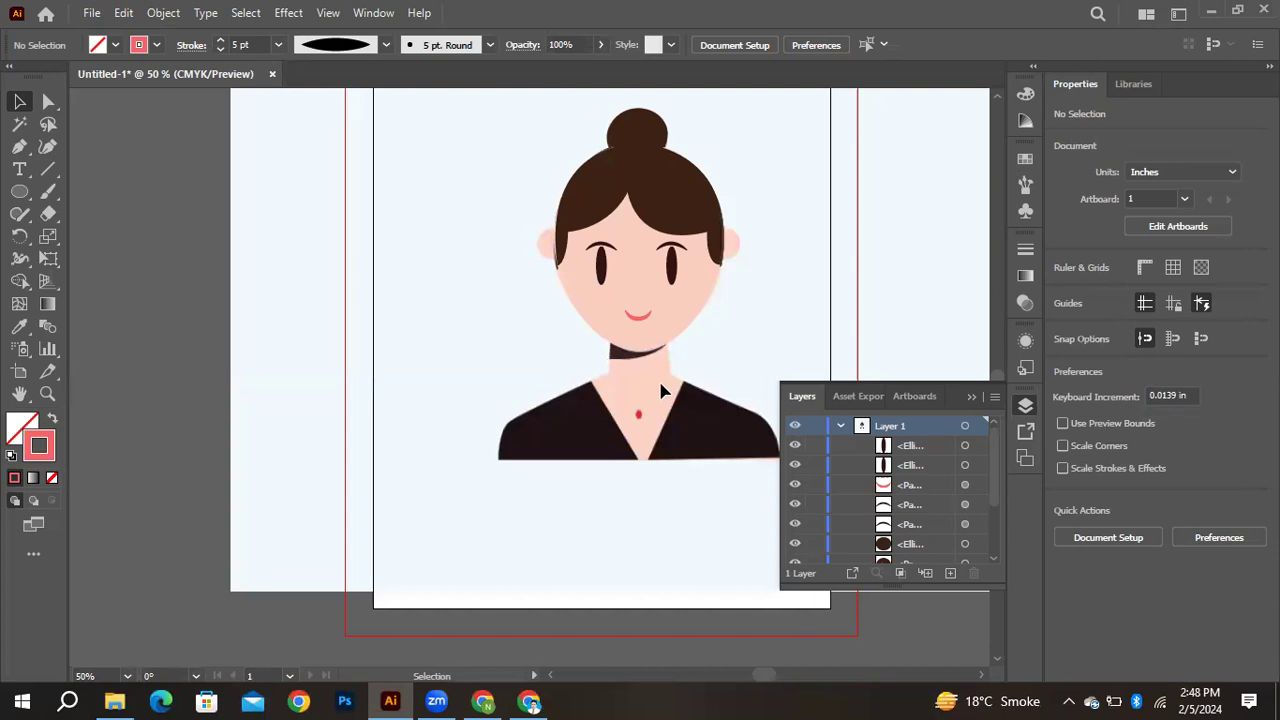
pyautogui.click(24, 147)
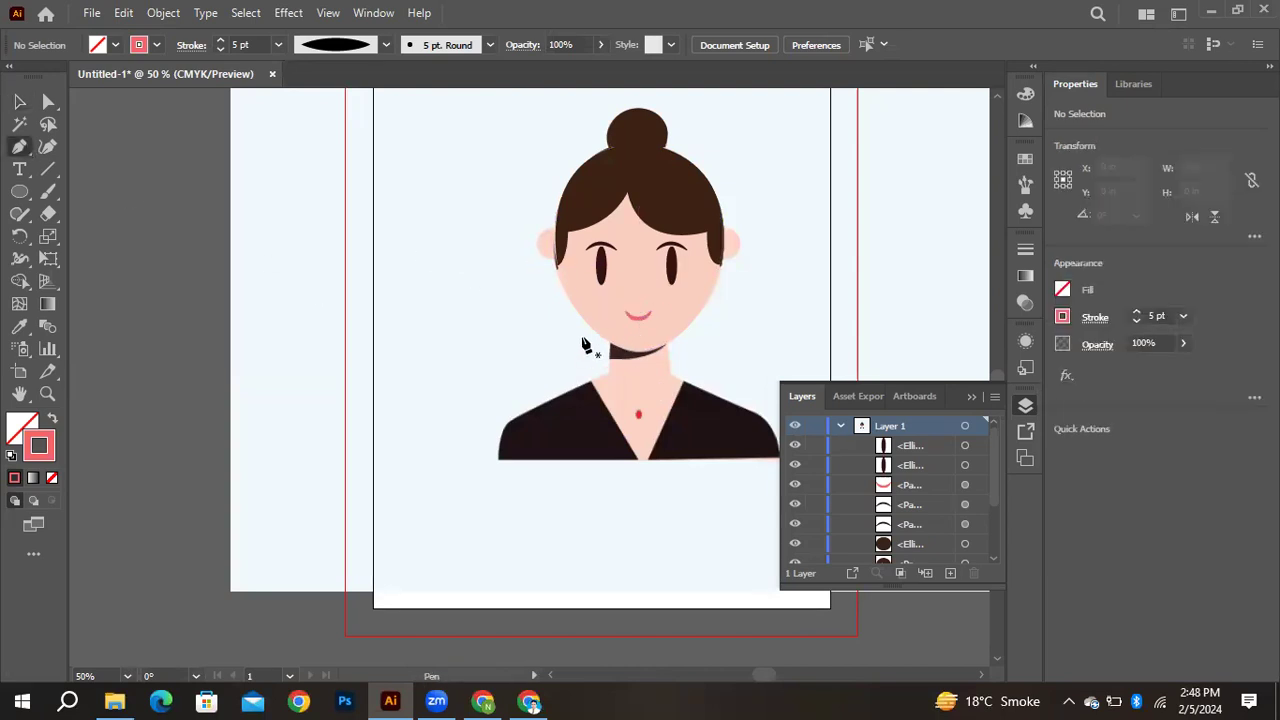
pyautogui.moveTo(608, 330); pyautogui.dragTo(607, 378)
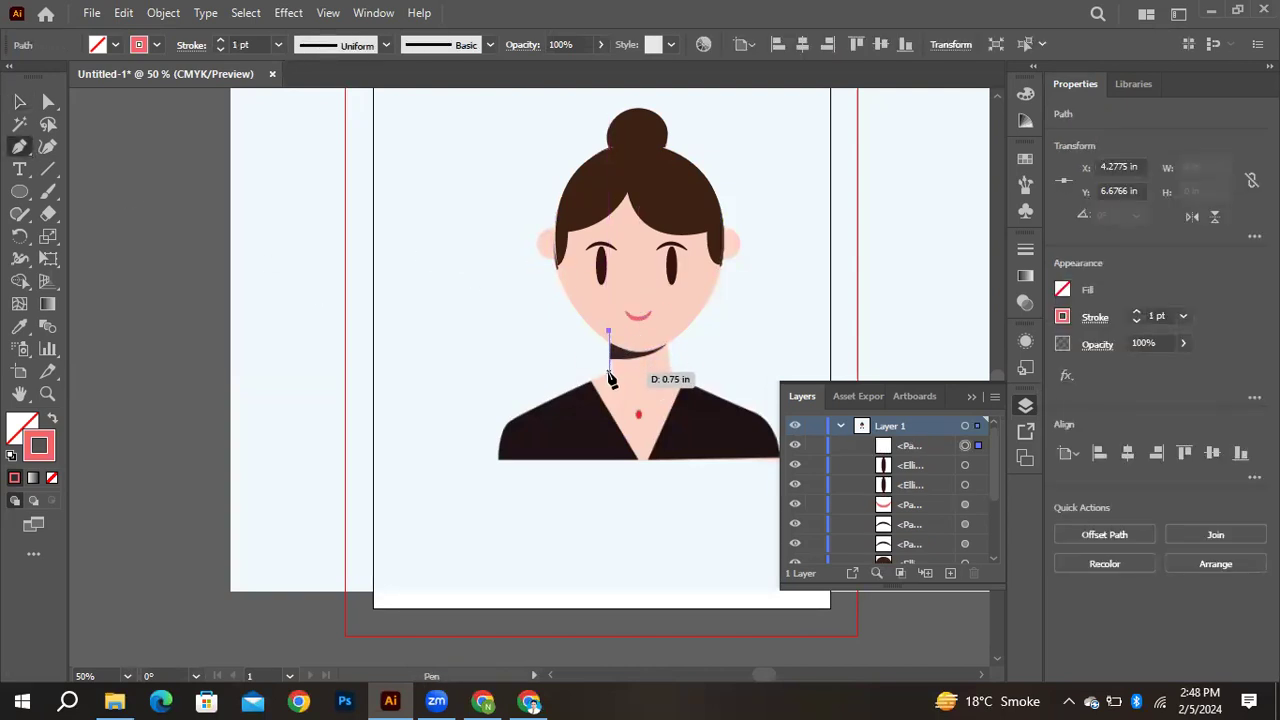
pyautogui.click(513, 418)
pyautogui.moveTo(500, 458); pyautogui.dragTo(505, 503)
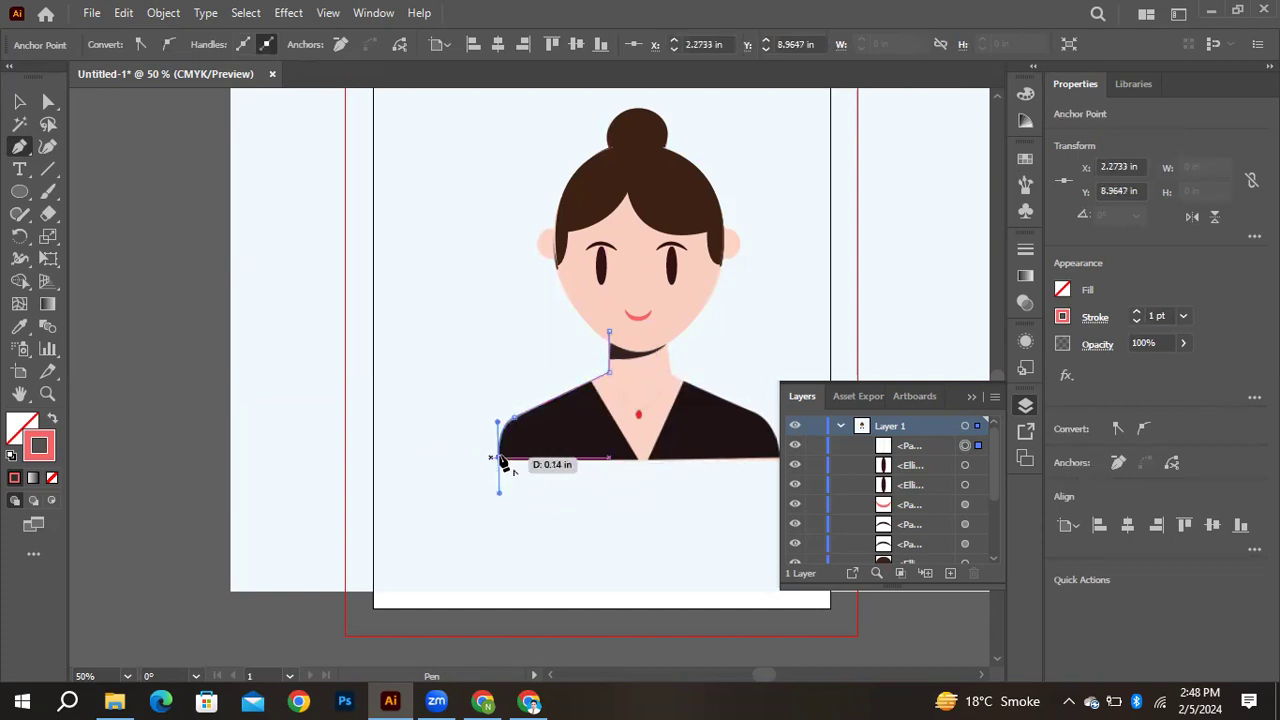
pyautogui.click(500, 458)
# Continue the path along the dress's lower edge, around the right shoulder and up the neck, and close it at its starting point
pyautogui.moveTo(740, 455); pyautogui.dragTo(613, 446)
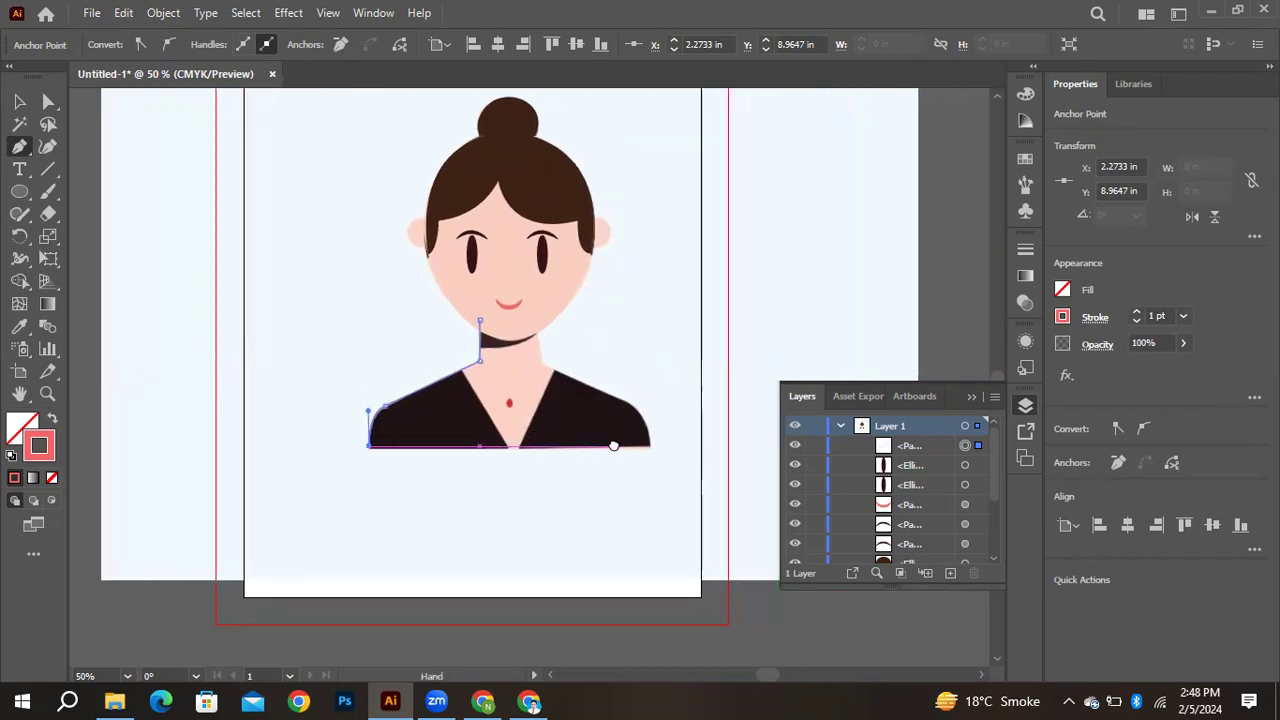
pyautogui.moveTo(613, 446); pyautogui.dragTo(606, 406)
pyautogui.click(626, 449)
pyautogui.moveTo(512, 366)
pyautogui.mouseDown()
pyautogui.moveTo(528, 366)
pyautogui.moveTo(514, 367)
pyautogui.mouseUp()
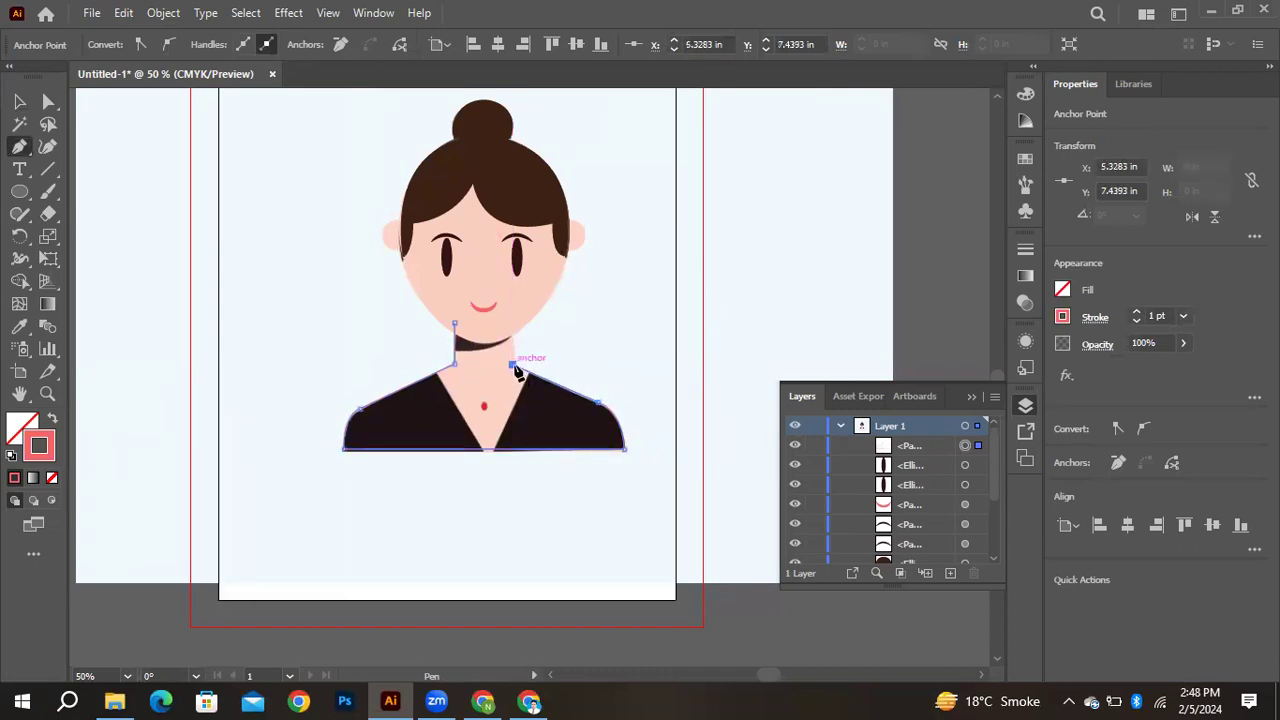
pyautogui.click(512, 312)
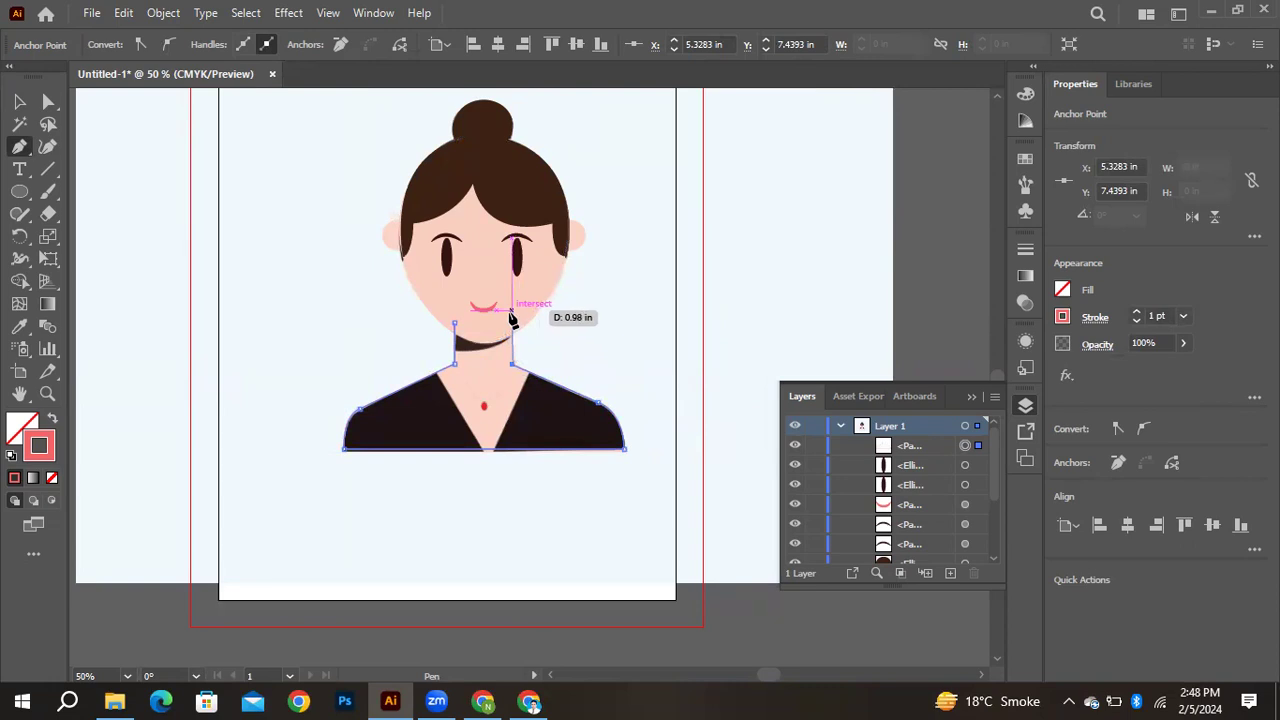
pyautogui.click(455, 324)
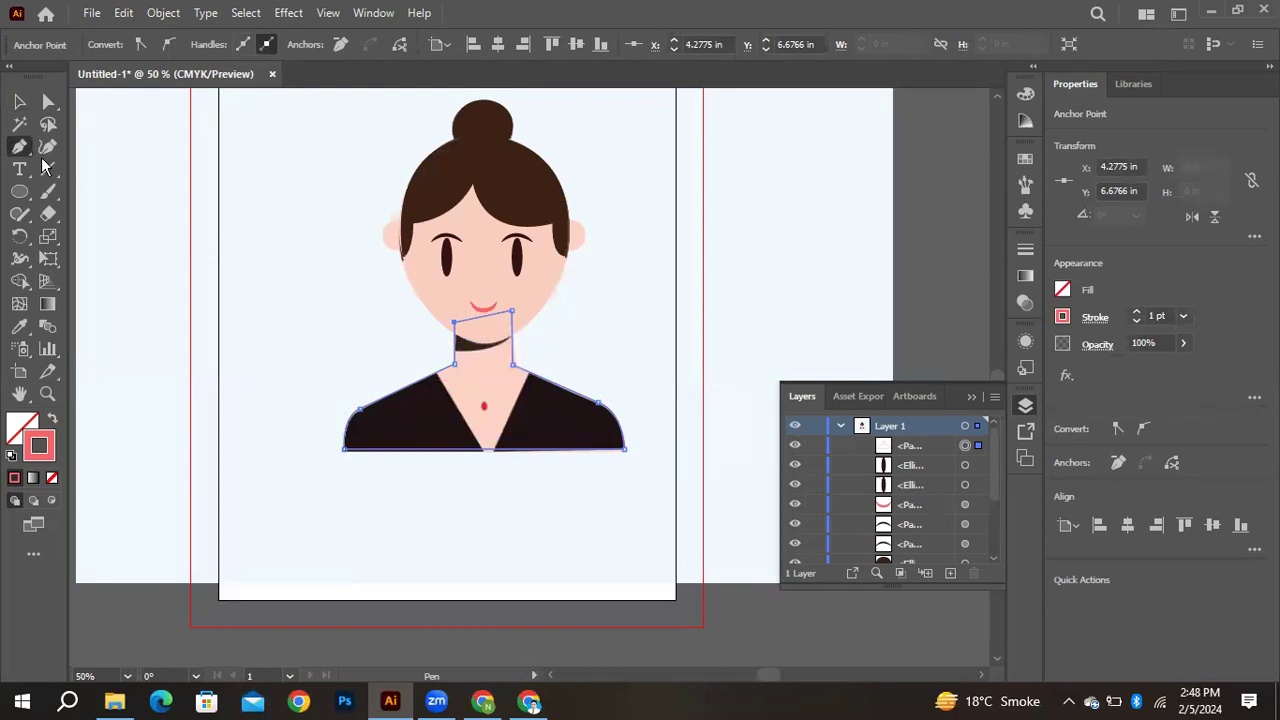
# Fill the neck-and-shoulders path with the face's skin colour, sampled with the Eyedropper, and deselect it
pyautogui.press('v')
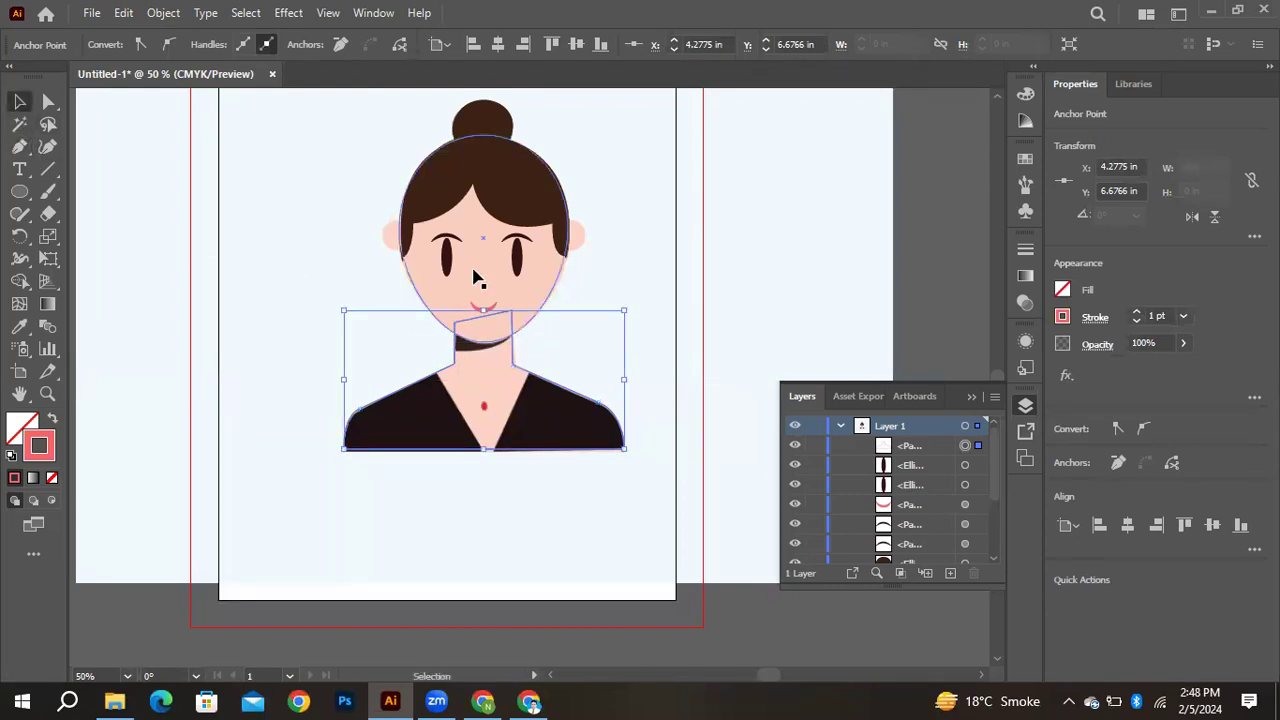
pyautogui.press('i')
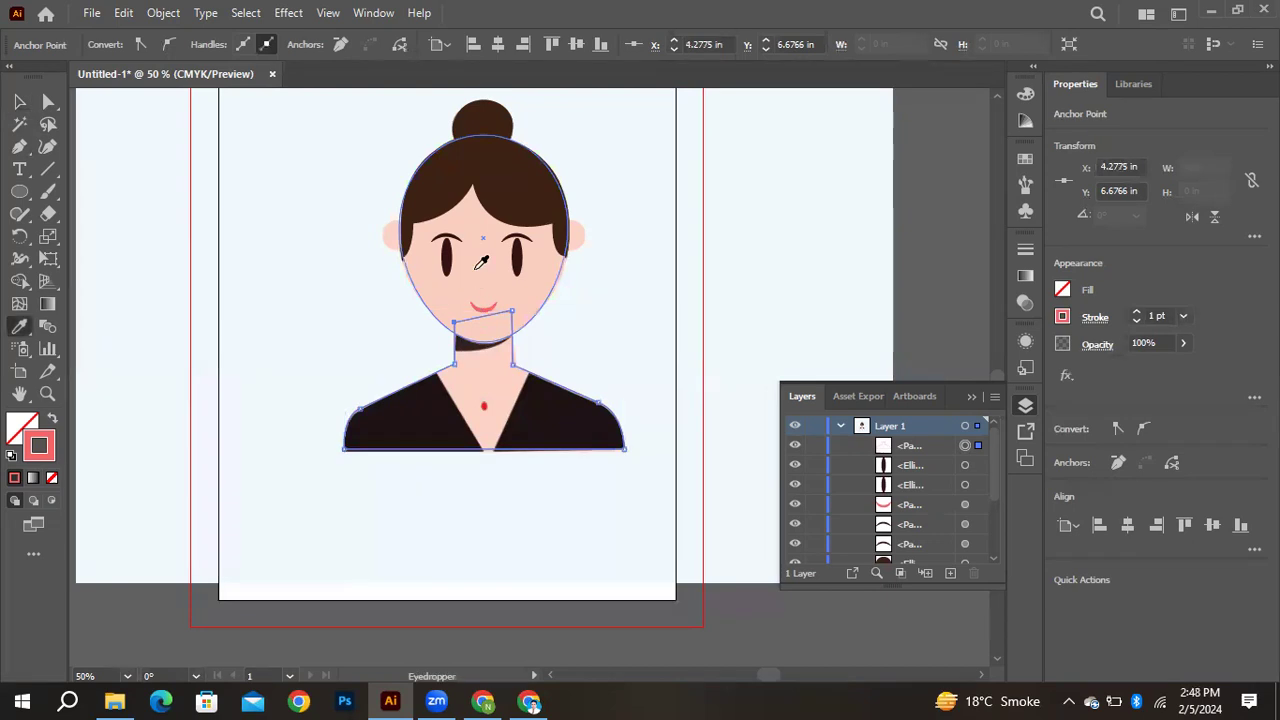
pyautogui.click(478, 264)
pyautogui.click(19, 101)
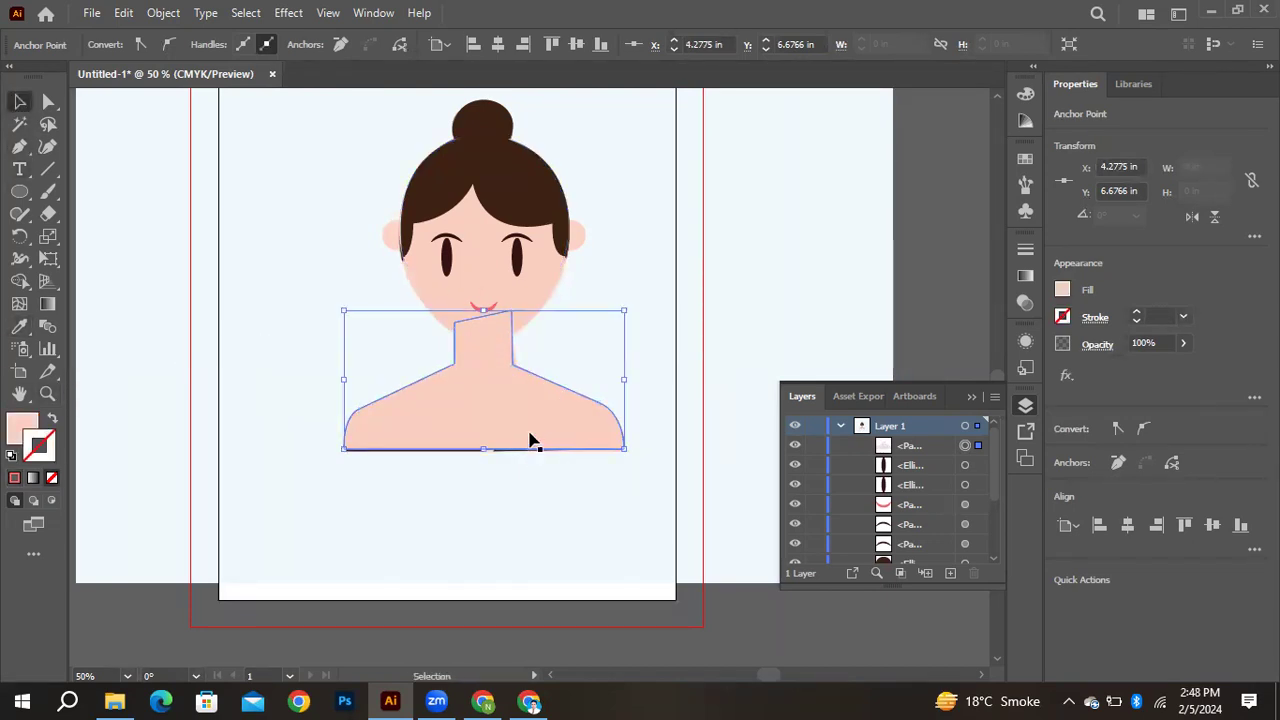
pyautogui.press('a')
pyautogui.press('v')
pyautogui.click(672, 366)
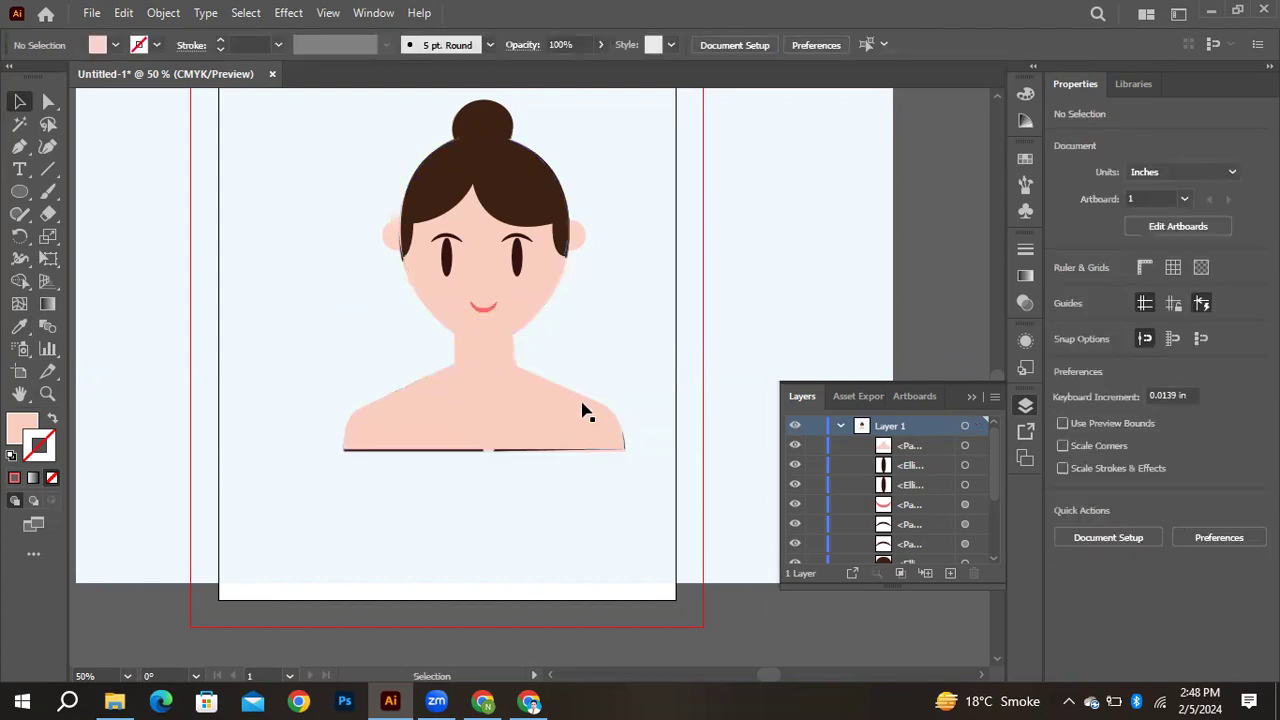
# Send the neck-and-shoulders shape backward in the stacking order until it lies behind the face, just above the locked reference image
pyautogui.click(529, 406)
pyautogui.press('a')
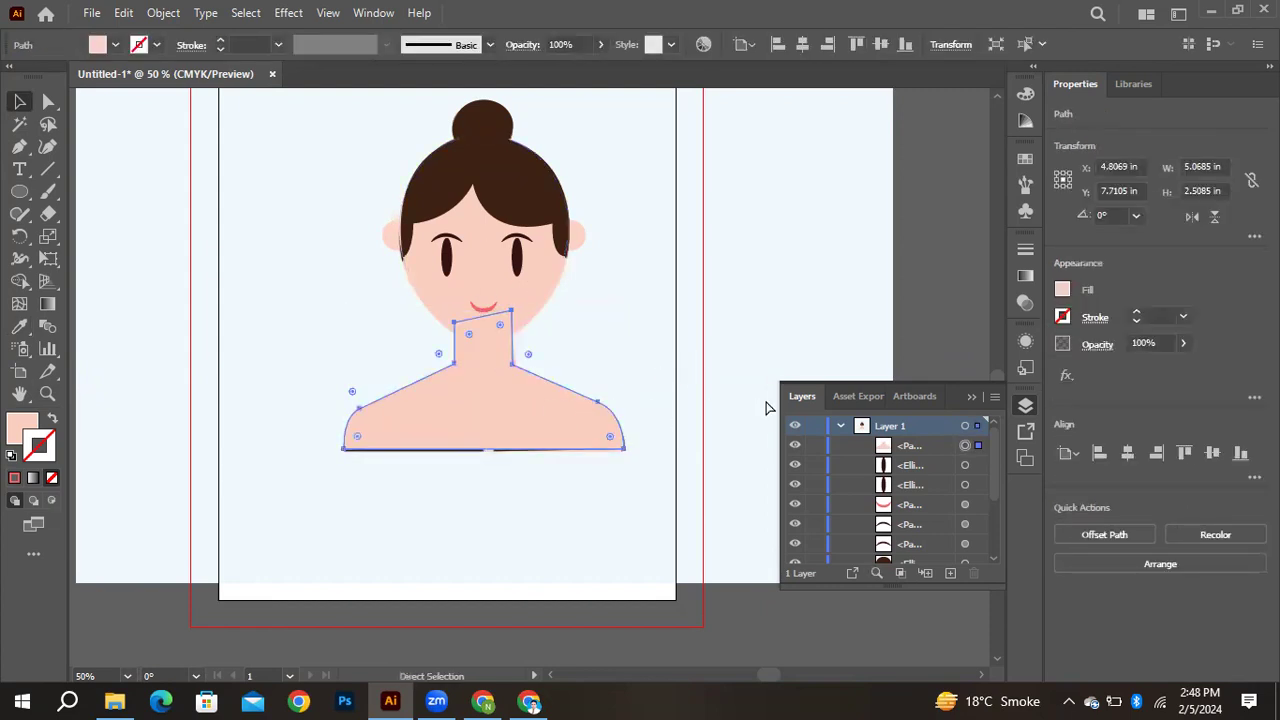
pyautogui.press('v')
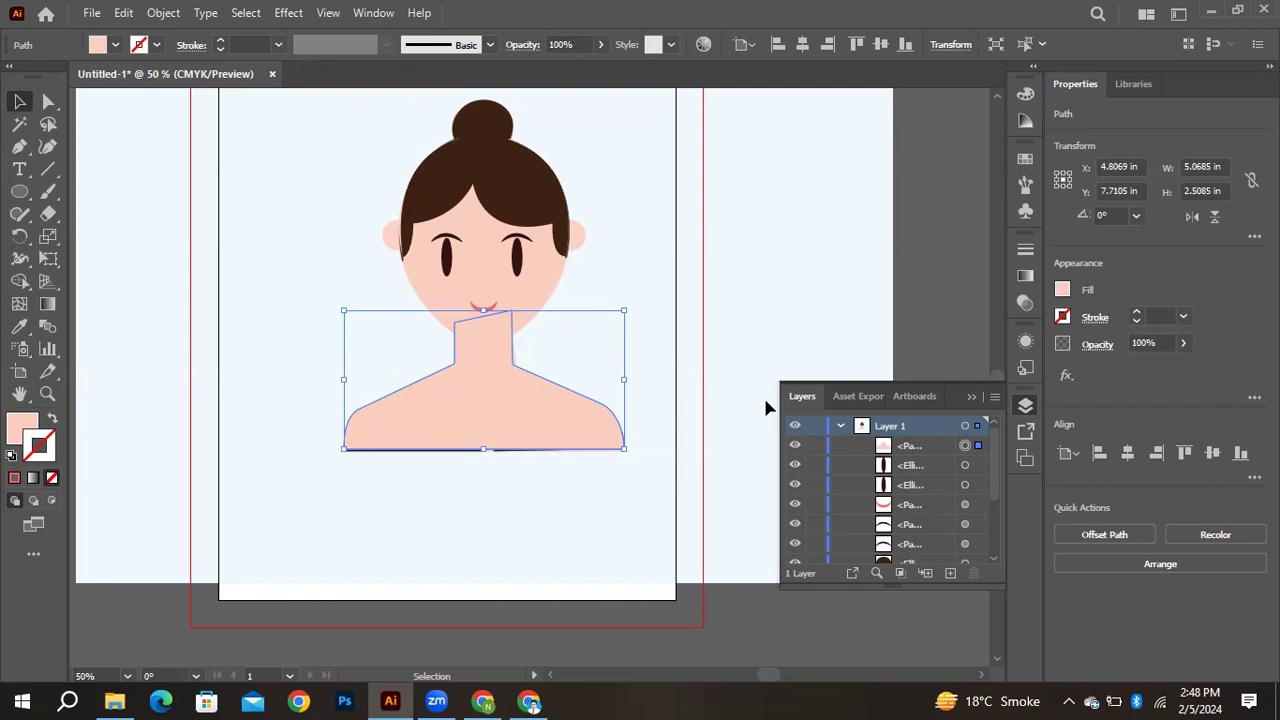
pyautogui.press('a')
pyautogui.hotkey('ctrl', '[')
pyautogui.hotkey('ctrl', '[')
pyautogui.hotkey('ctrl', '[')
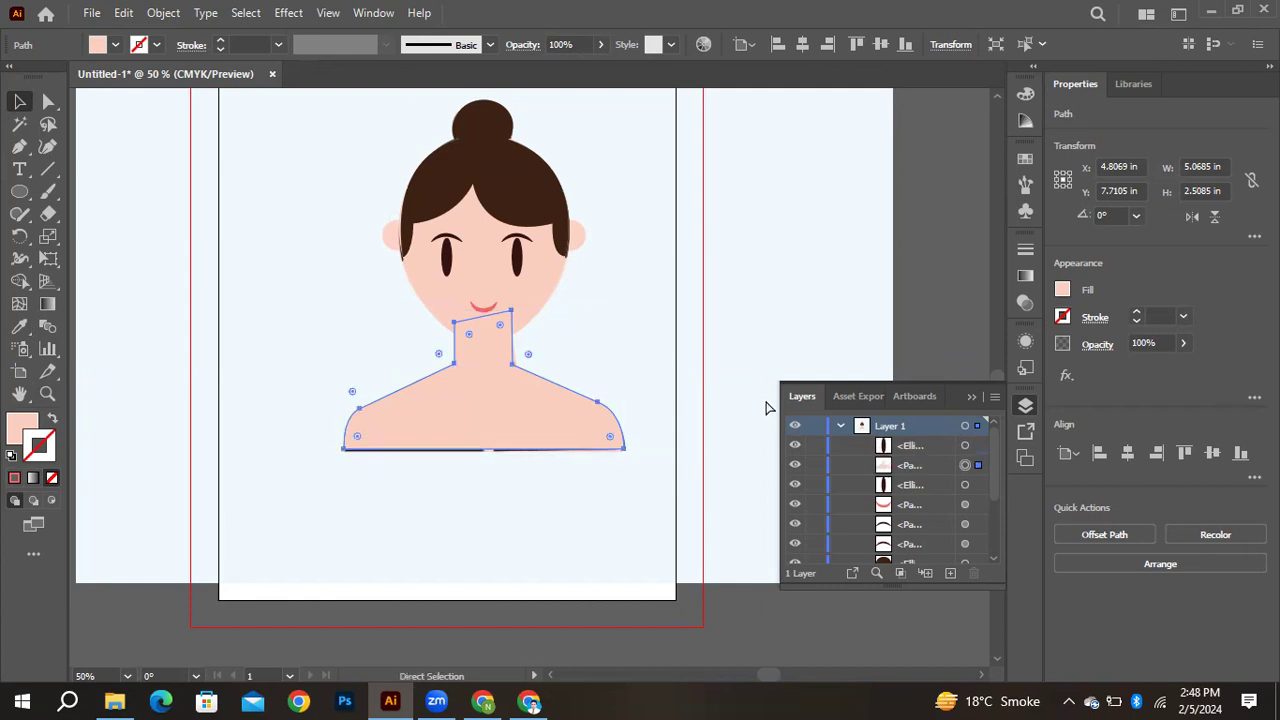
pyautogui.hotkey('ctrl', '[')
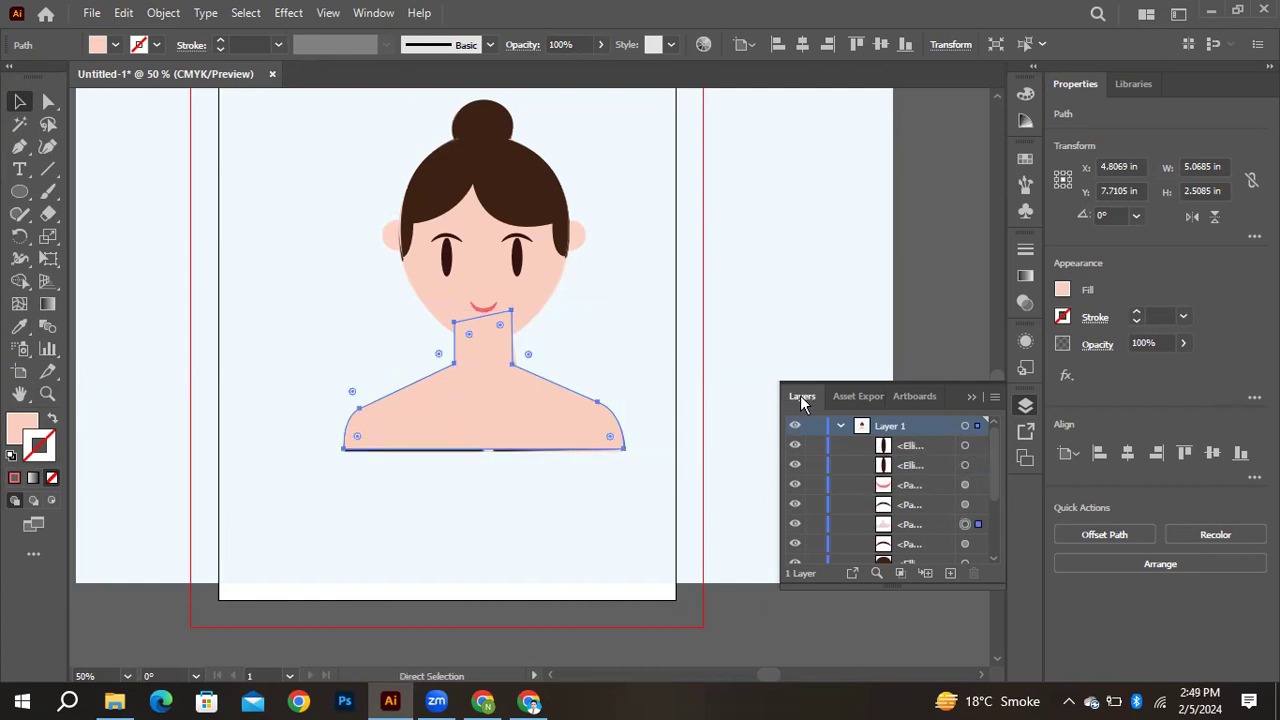
pyautogui.hotkey('ctrl', '[')
pyautogui.hotkey('ctrl', '[')
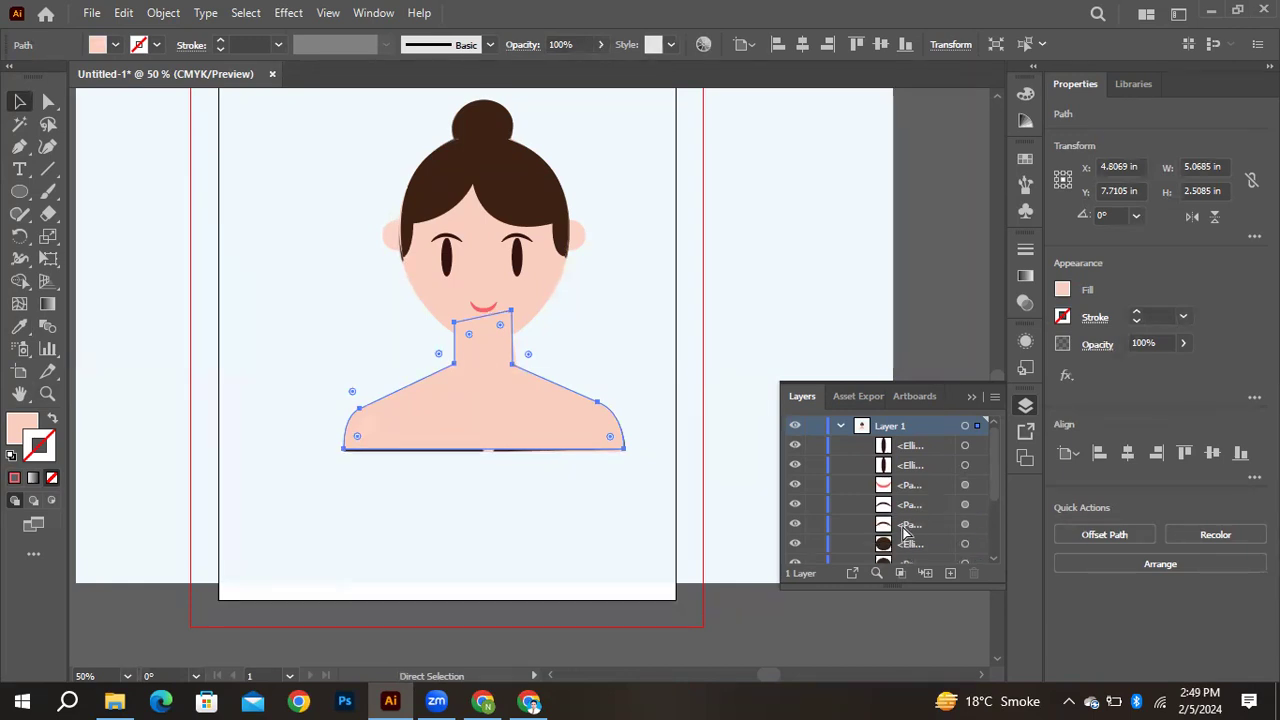
pyautogui.hotkey('ctrl', 'z')
pyautogui.hotkey('ctrl', 'shift', 'z')
pyautogui.press('v')
pyautogui.click(706, 309)
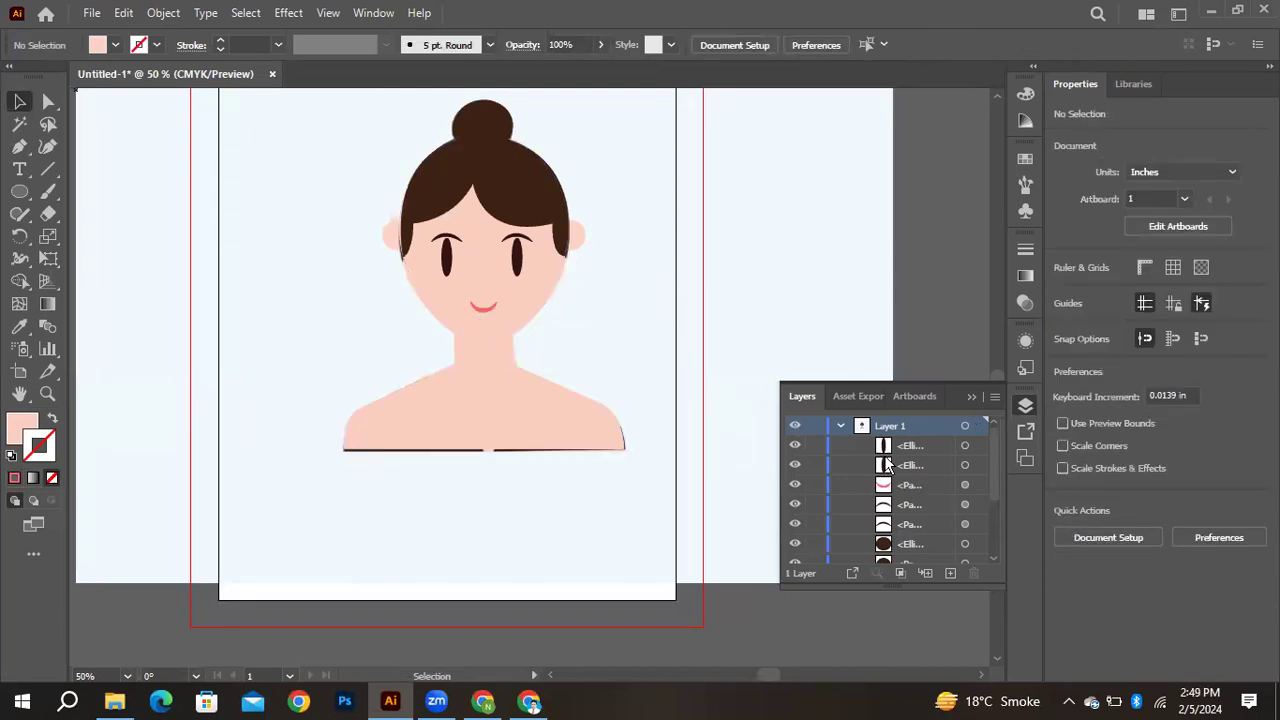
pyautogui.scroll(-3, 902, 522)
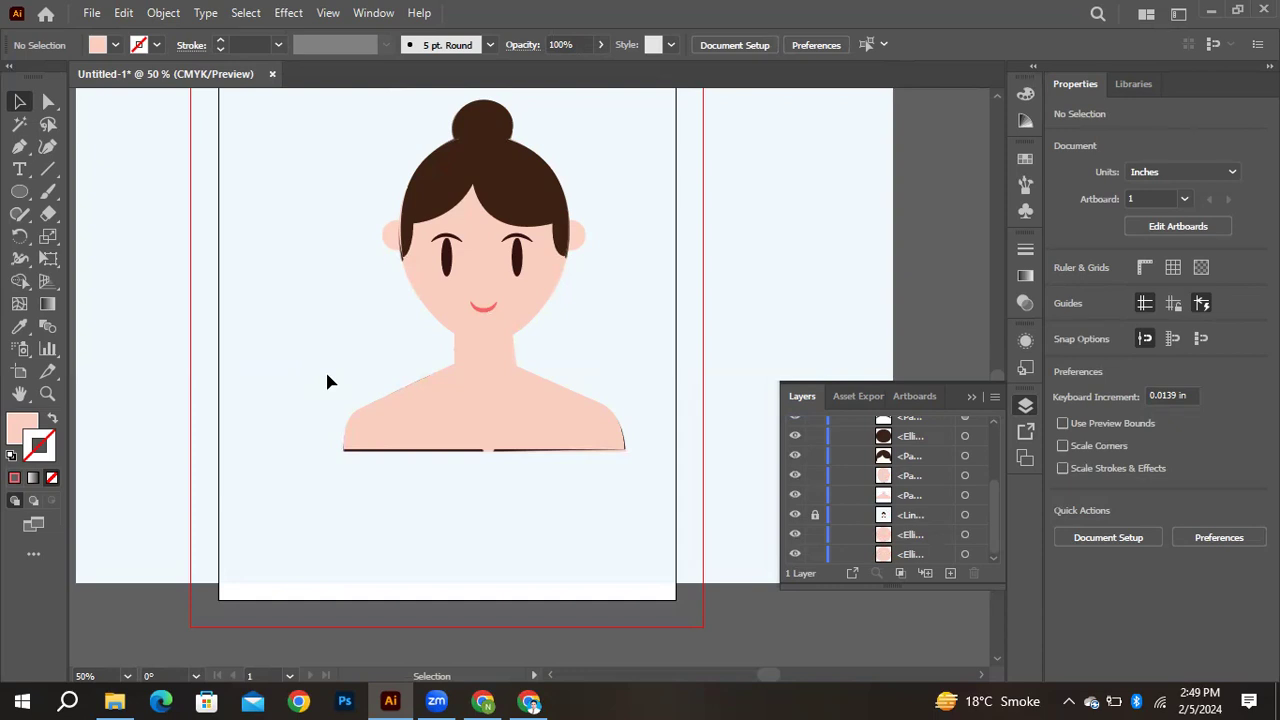
# Draw a wide ellipse over the chin and the left part of the neck, its right edge meeting the neck's right side
pyautogui.click(18, 192)
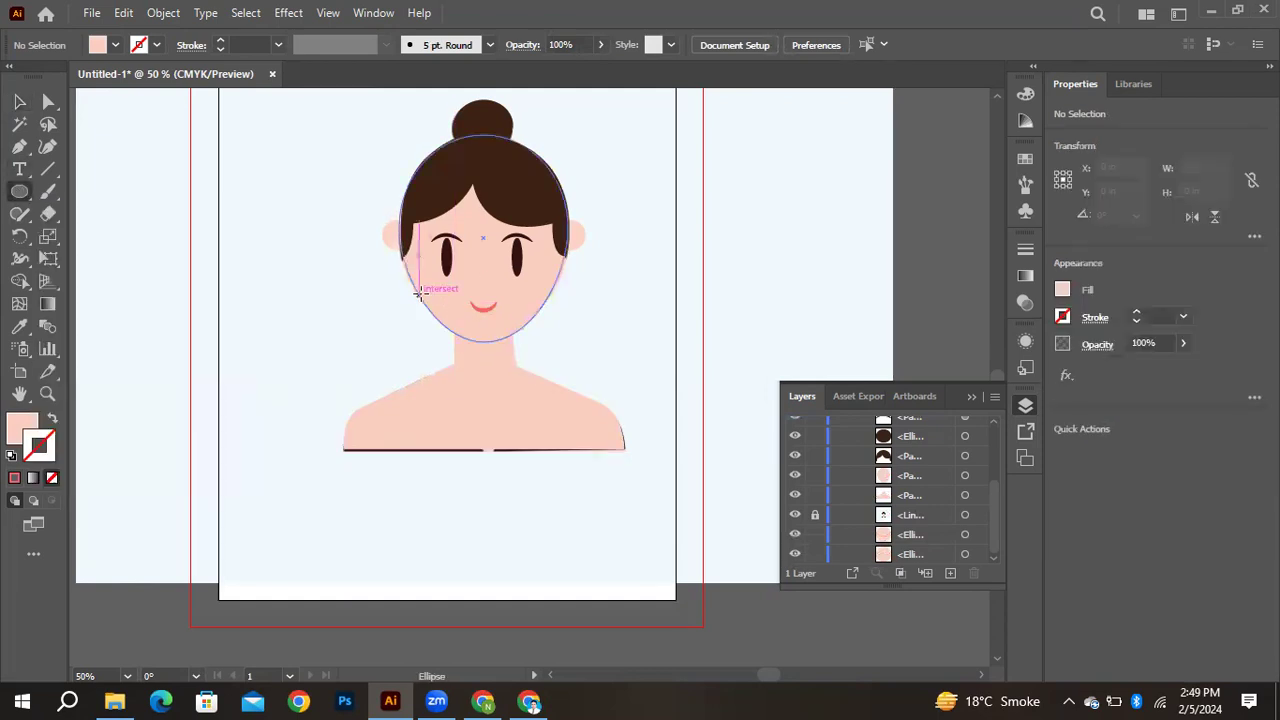
pyautogui.moveTo(401, 295); pyautogui.dragTo(452, 369)
pyautogui.click(48, 101)
pyautogui.click(17, 101)
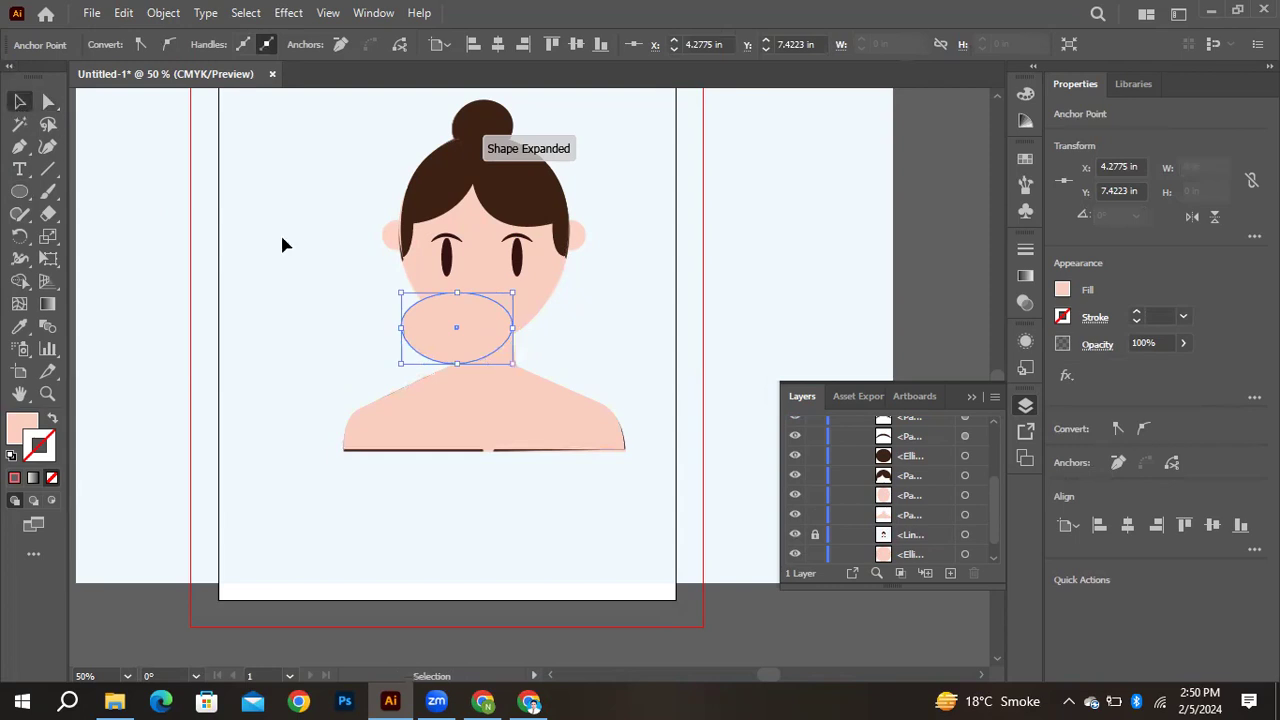
# Fill the ellipse with a slightly darker, dusky skin tone for the neck shadow and deselect it
pyautogui.doubleClick(27, 425)
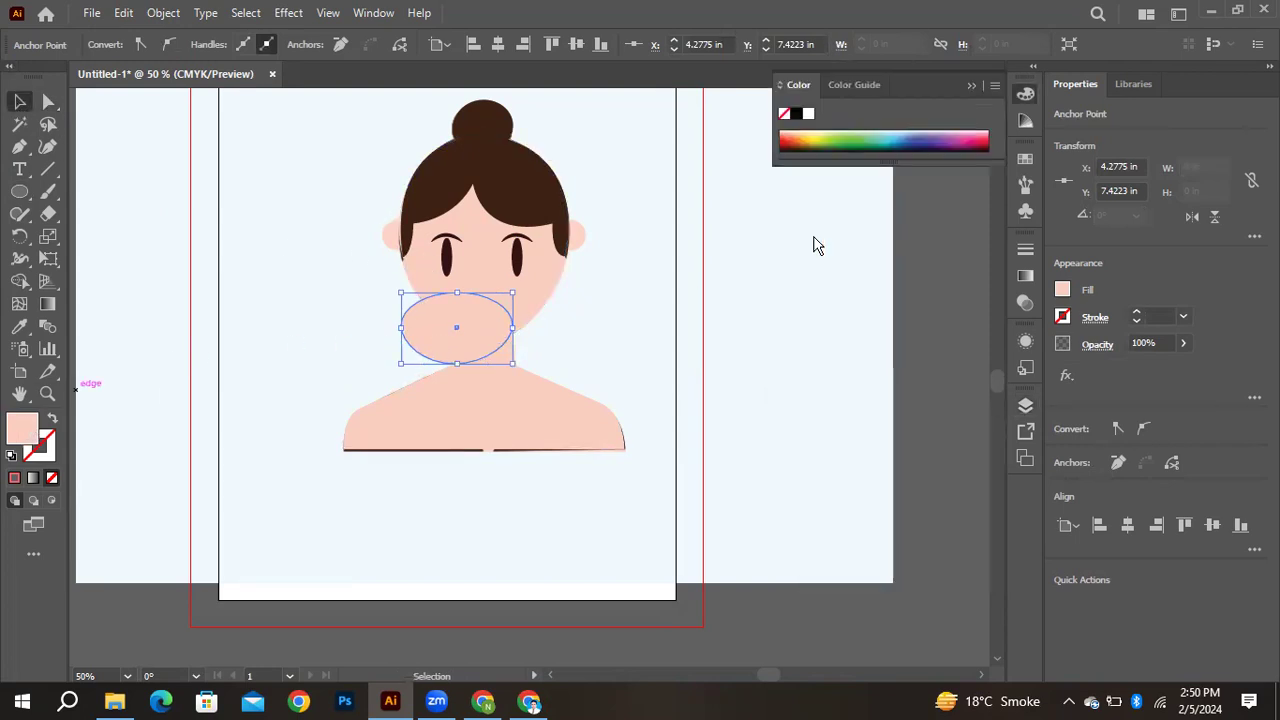
pyautogui.moveTo(452, 242); pyautogui.dragTo(457, 251)
pyautogui.click(838, 231)
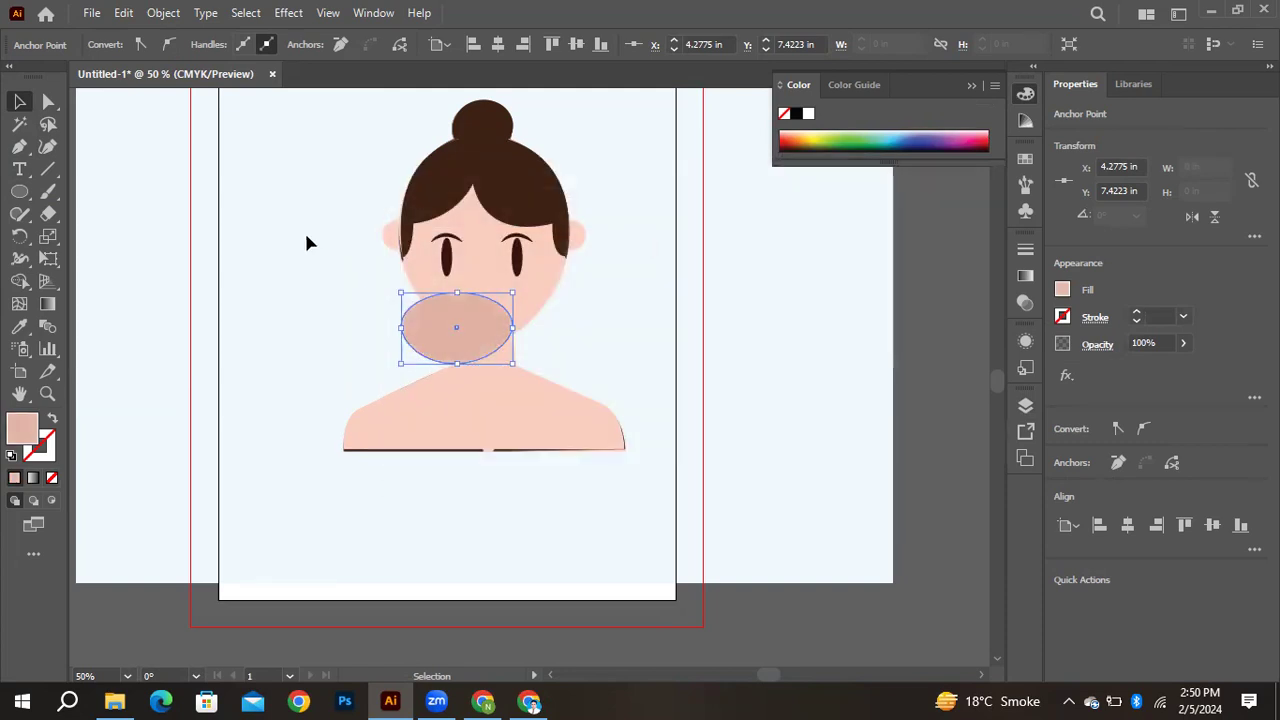
pyautogui.click(221, 201)
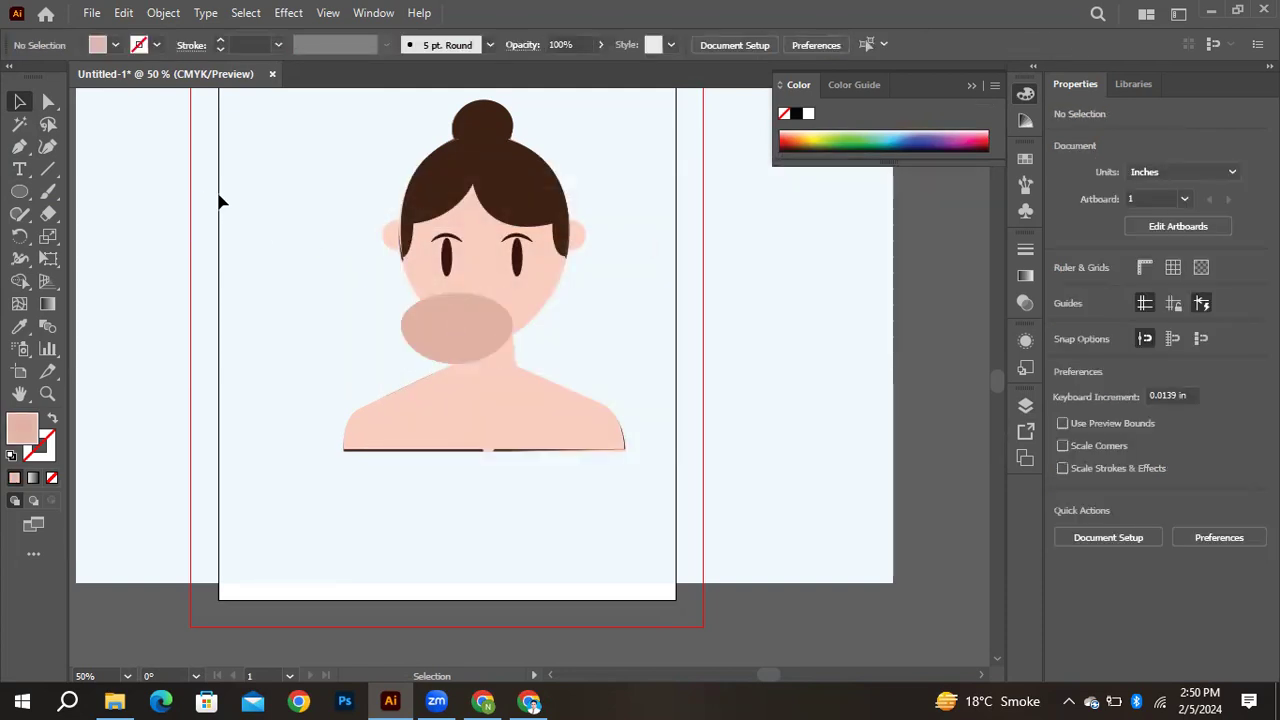
# Remove the part of the ellipse outside the neck with Shape Builder, keeping only the darker area that overlaps the neck
pyautogui.click(485, 399)
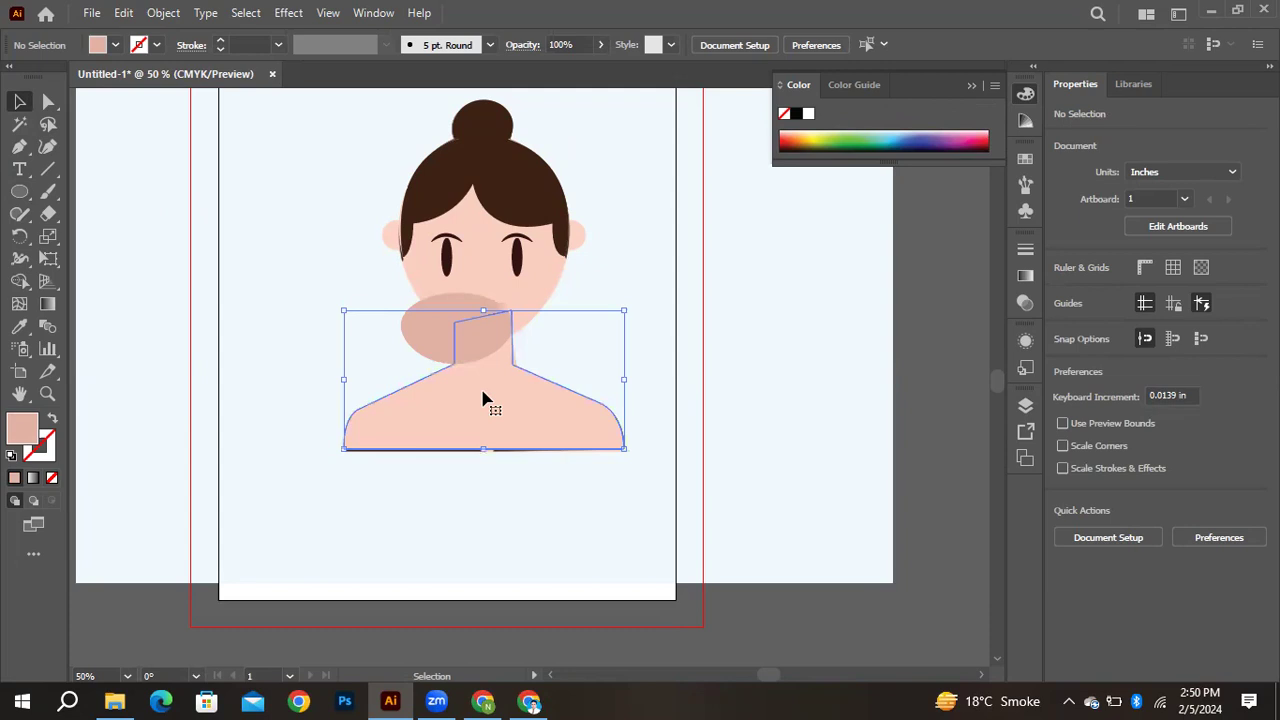
pyautogui.keyDown('shift'); pyautogui.click(436, 346); pyautogui.keyUp('shift')
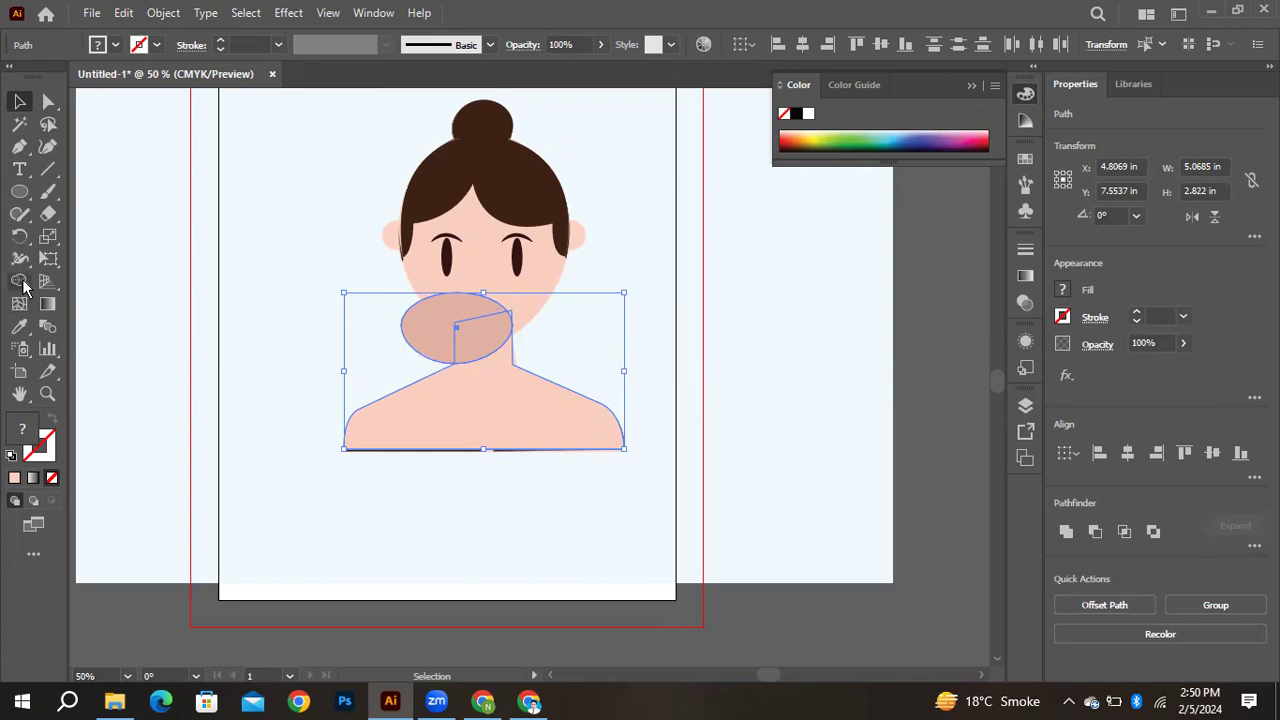
pyautogui.click(22, 283)
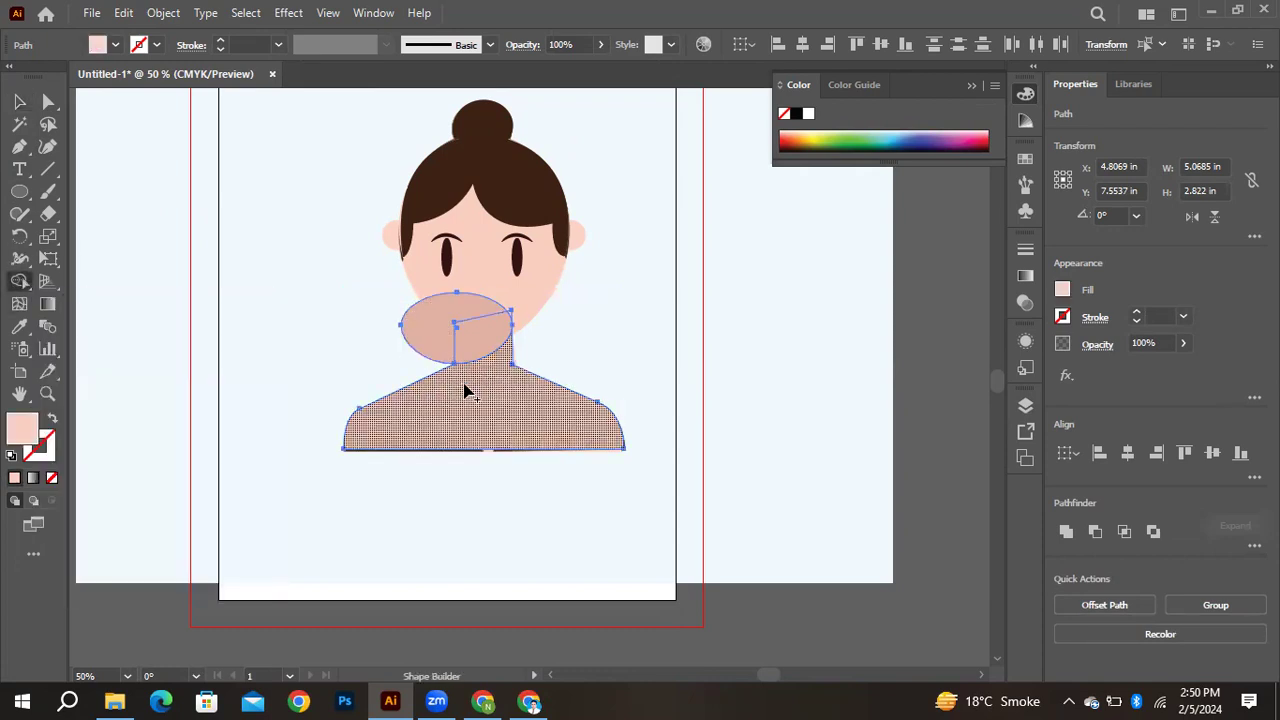
pyautogui.moveTo(486, 337)
pyautogui.mouseDown()
pyautogui.moveTo(485, 383)
pyautogui.moveTo(446, 412)
pyautogui.mouseUp()
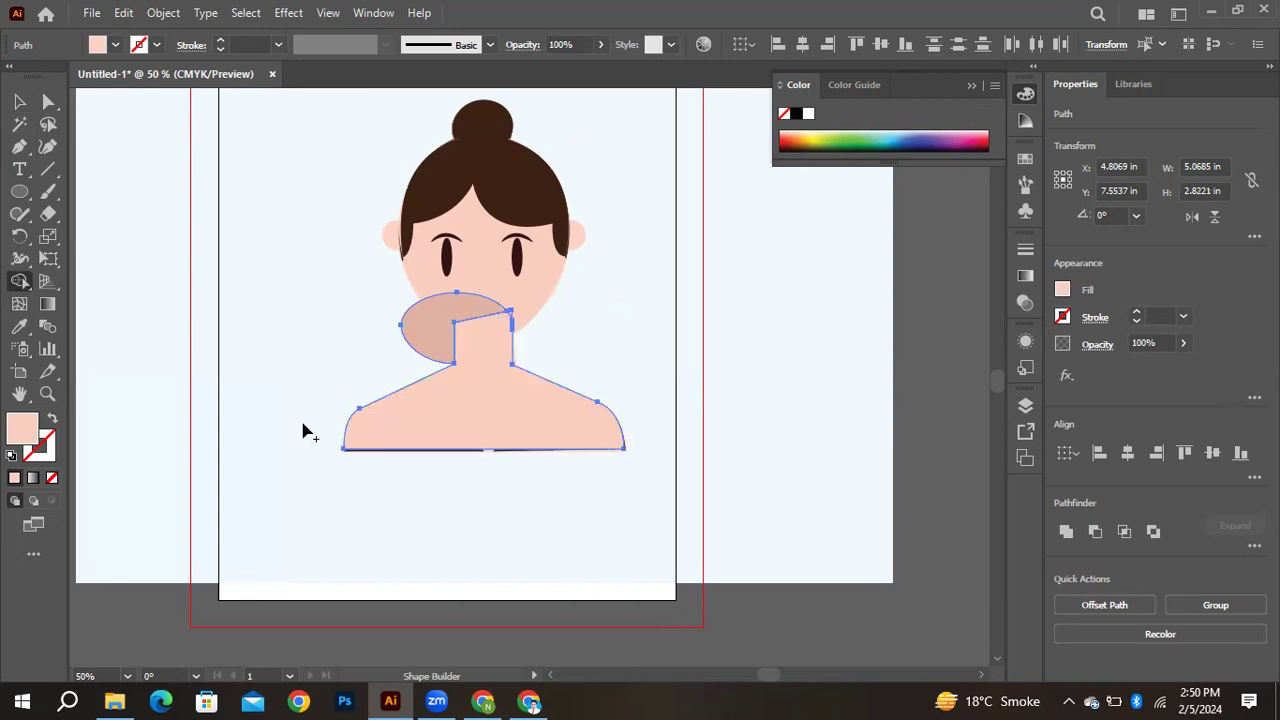
pyautogui.hotkey('ctrl', 'z')
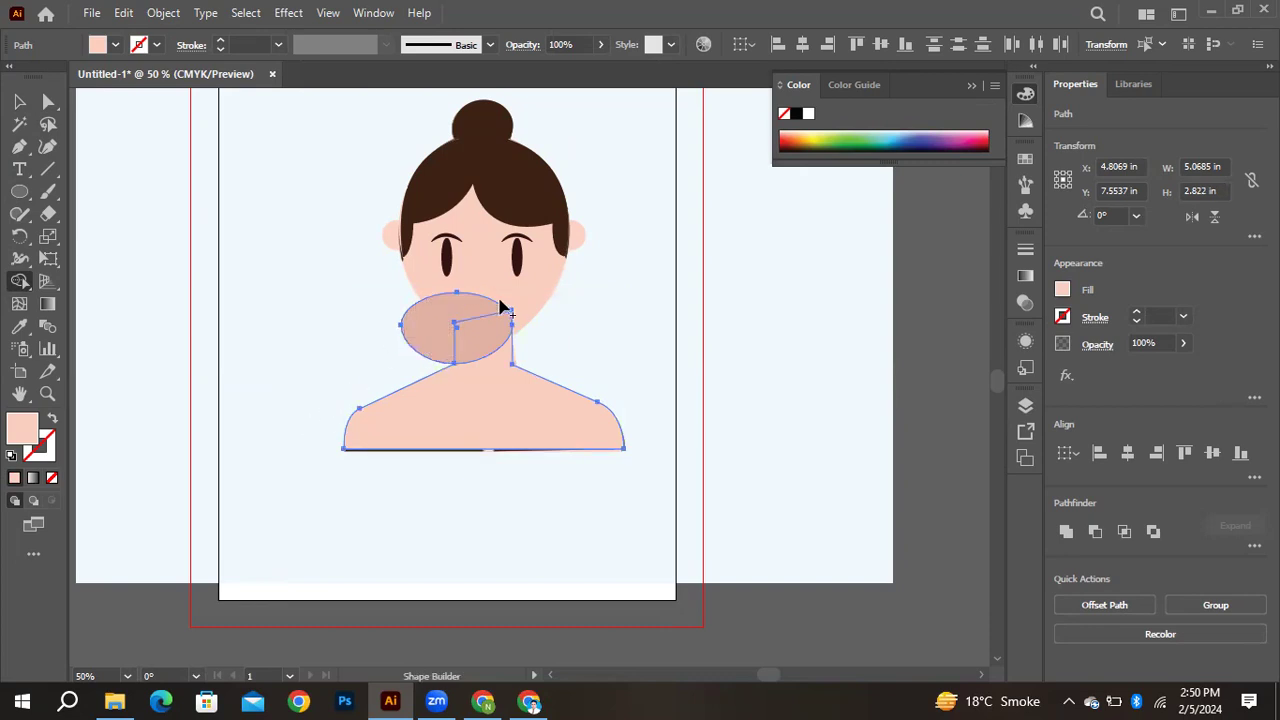
pyautogui.keyDown('alt'); pyautogui.click(425, 325); pyautogui.keyUp('alt')
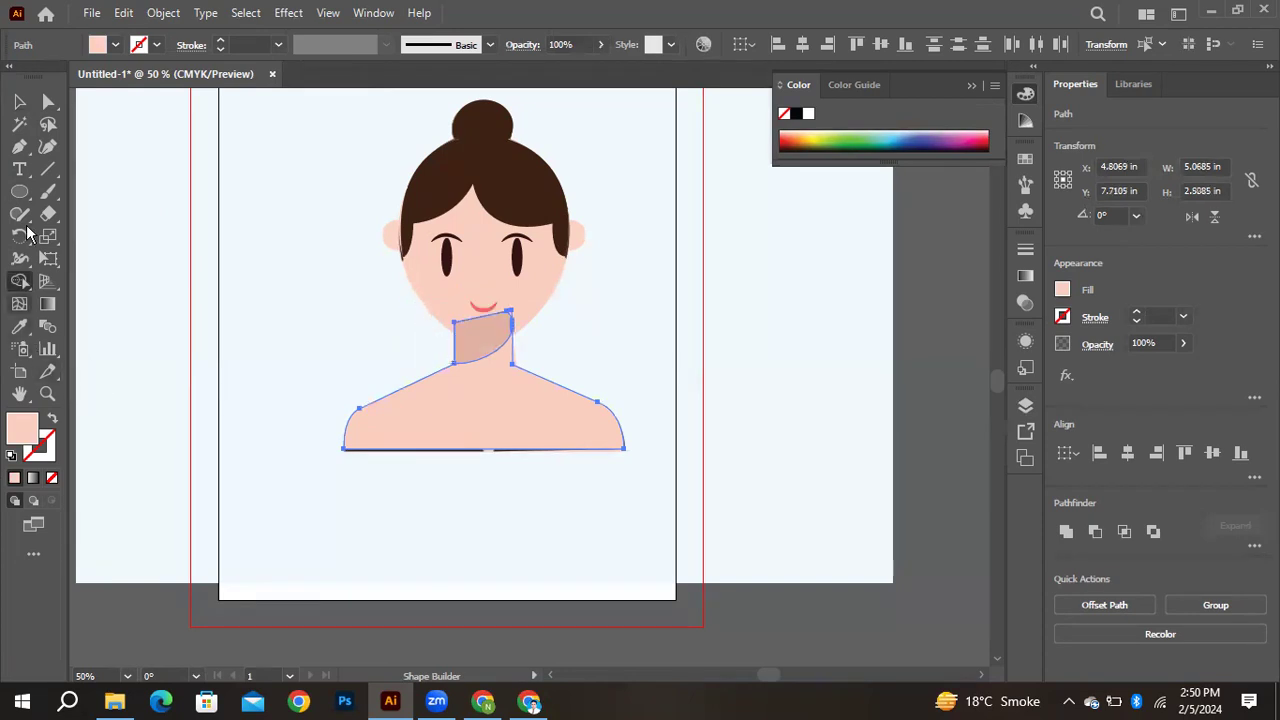
pyautogui.click(19, 101)
pyautogui.click(206, 229)
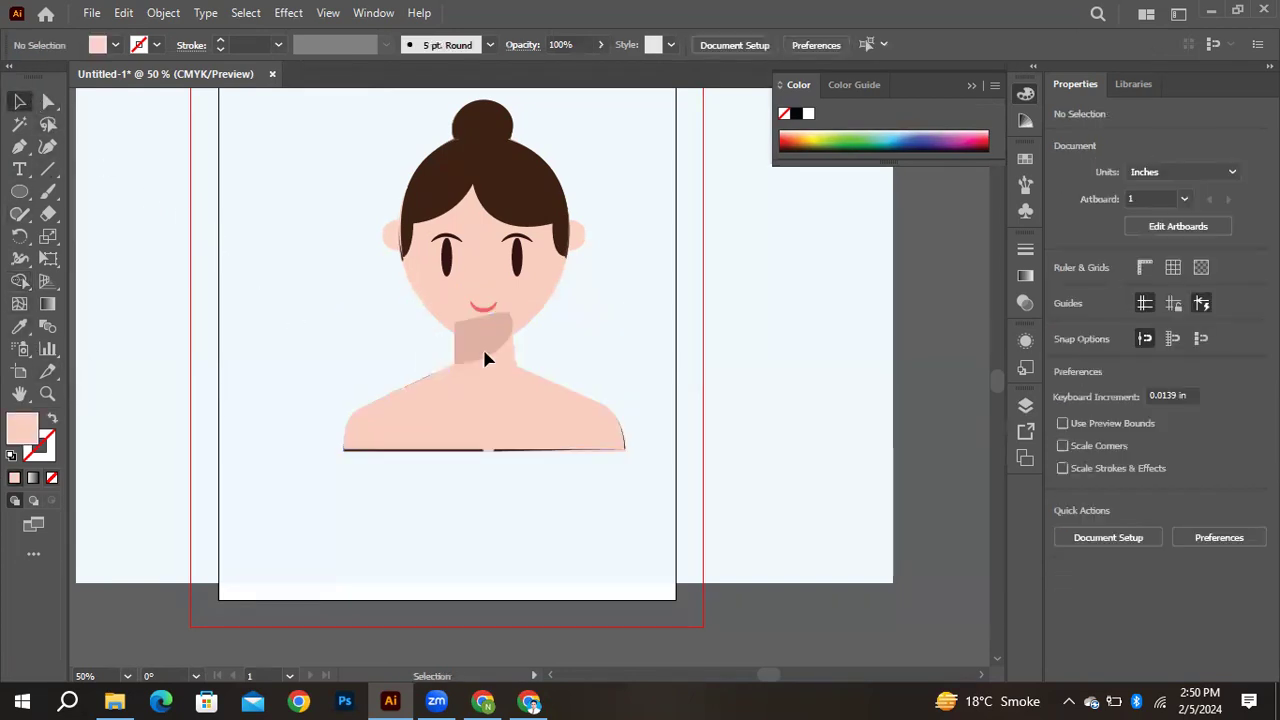
# Send the darker neck shadow behind the face so that only its curved lower part lies under the chin
pyautogui.click(510, 343)
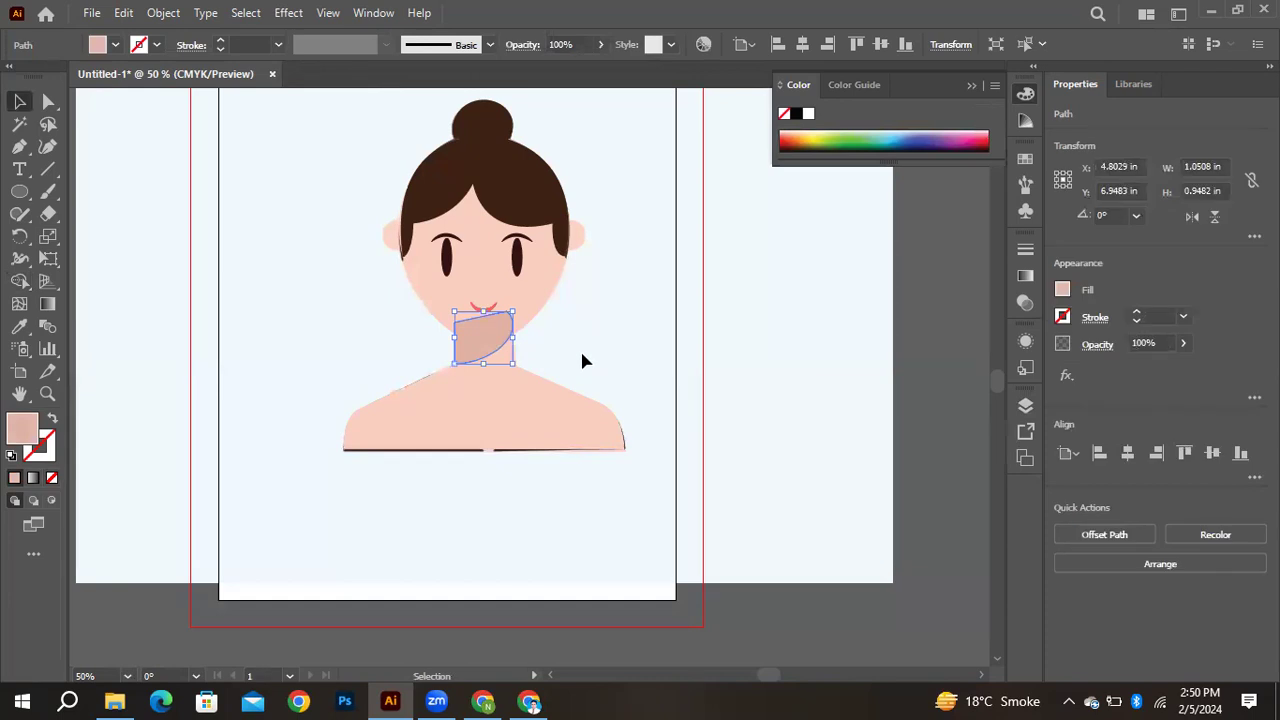
pyautogui.press('a')
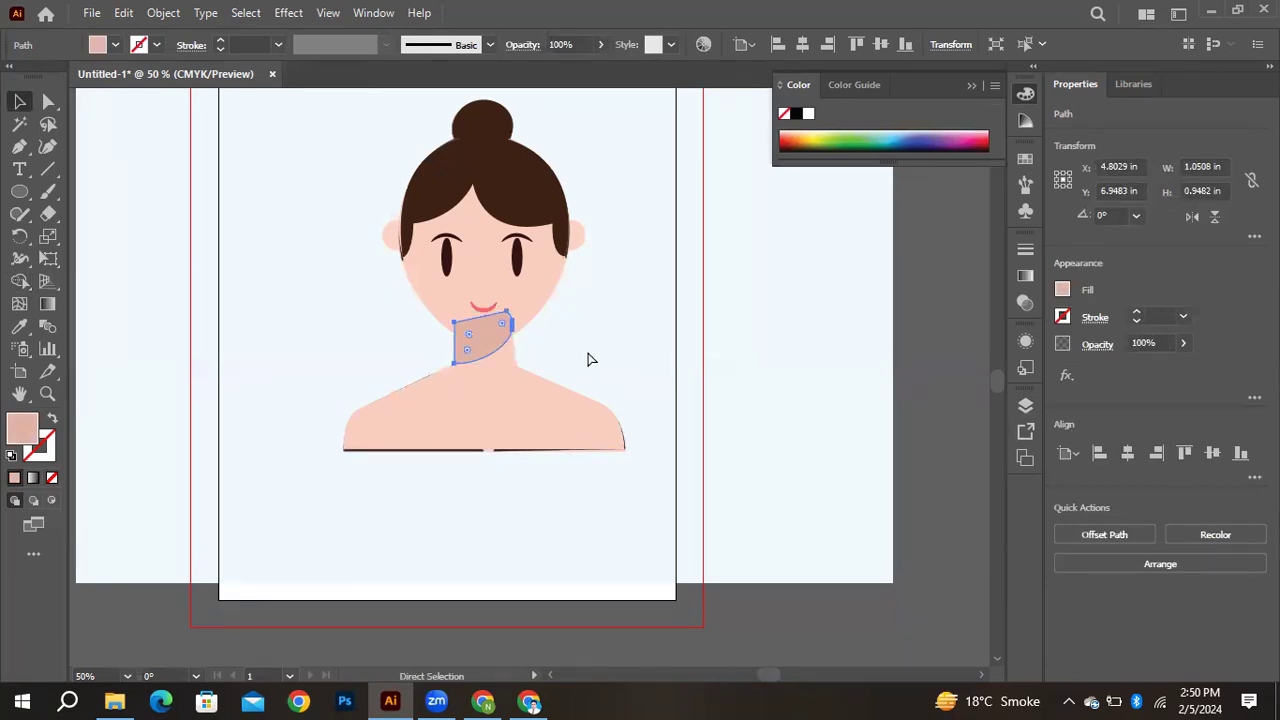
pyautogui.press('v')
pyautogui.click(588, 355)
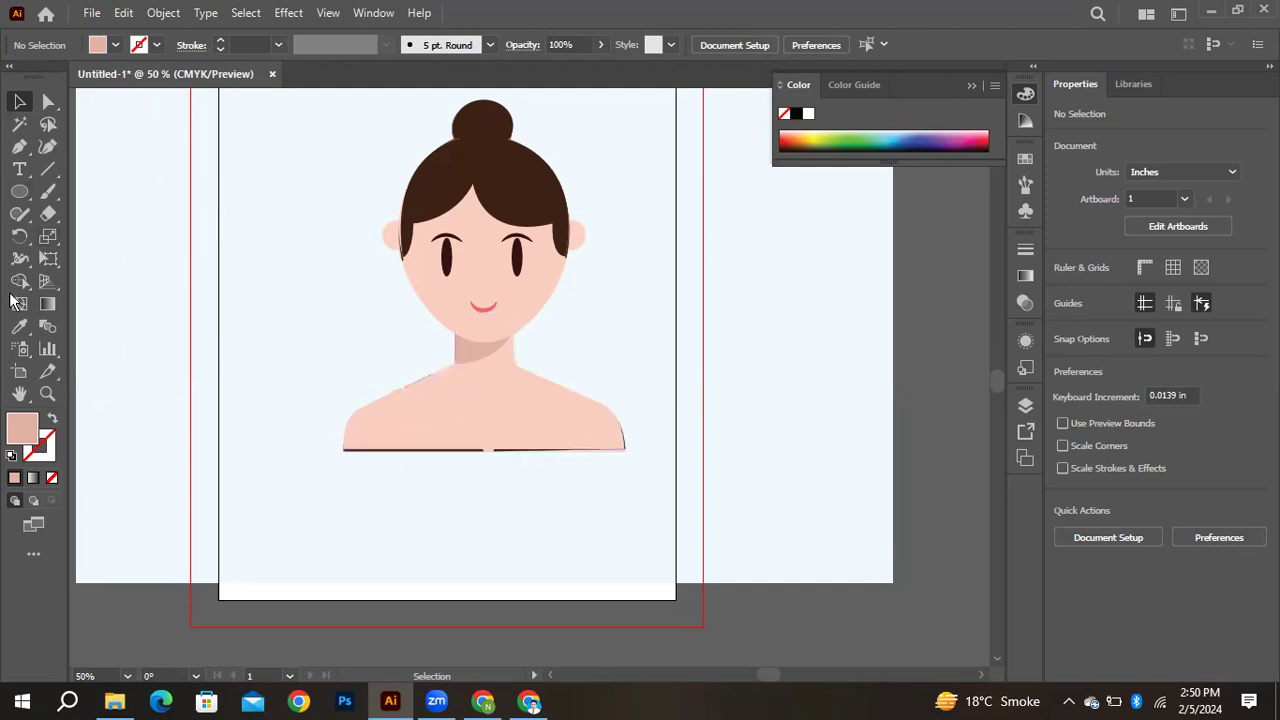
# Draw a rectangle about 2.09 by 4.36 in over the left shoulder, extending below the body
pyautogui.click(23, 195)
pyautogui.moveTo(23, 195); pyautogui.dragTo(110, 190)
pyautogui.moveTo(268, 316)
pyautogui.mouseDown()
pyautogui.moveTo(343, 511)
pyautogui.moveTo(384, 556)
pyautogui.mouseUp()
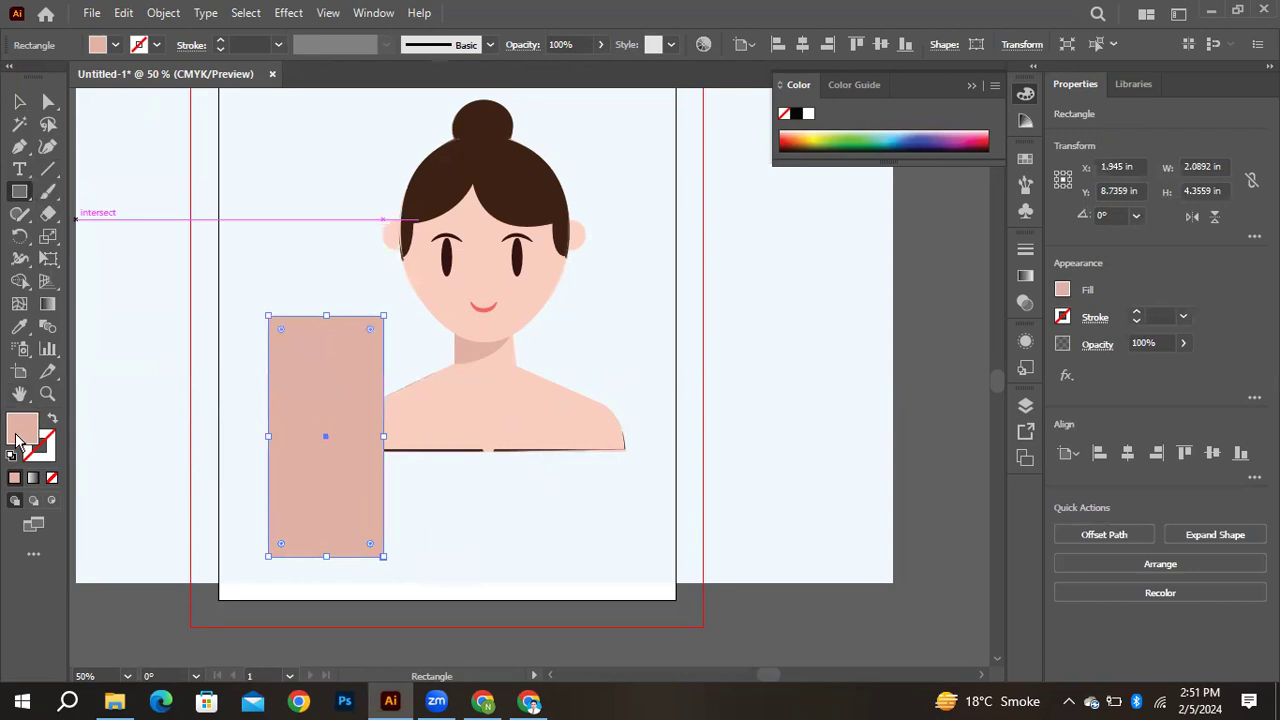
# Fill the rectangle with a dark red
pyautogui.doubleClick(18, 436)
pyautogui.click(612, 258)
pyautogui.click(628, 289)
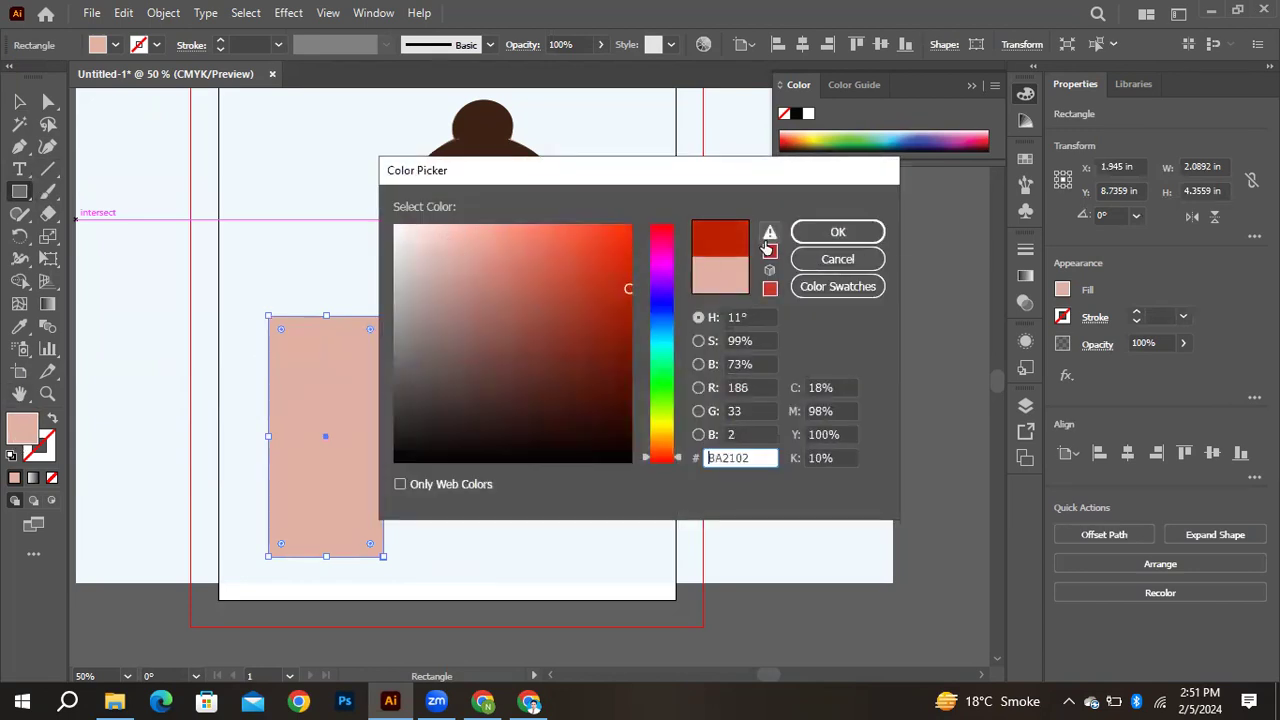
pyautogui.click(837, 231)
# Rotate the red rectangle to 30°, place it across the left shoulder and widen it on its outer side
pyautogui.press('v')
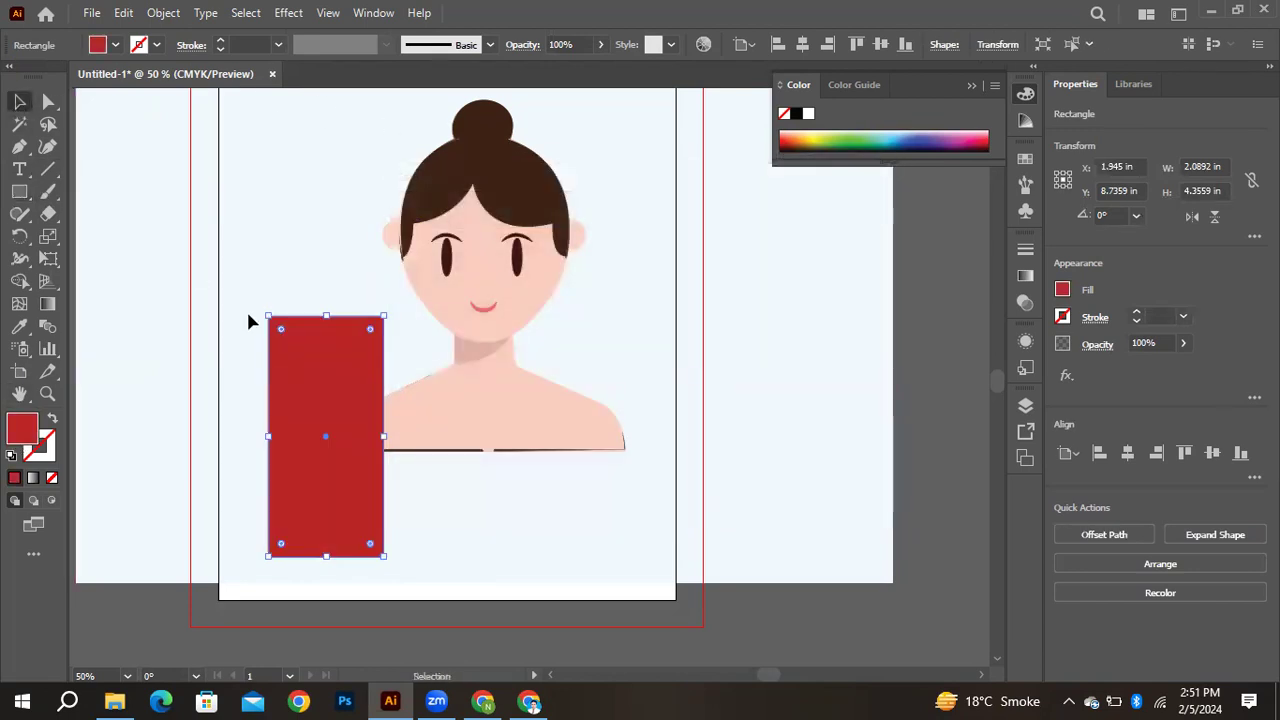
pyautogui.moveTo(387, 563); pyautogui.dragTo(535, 527)
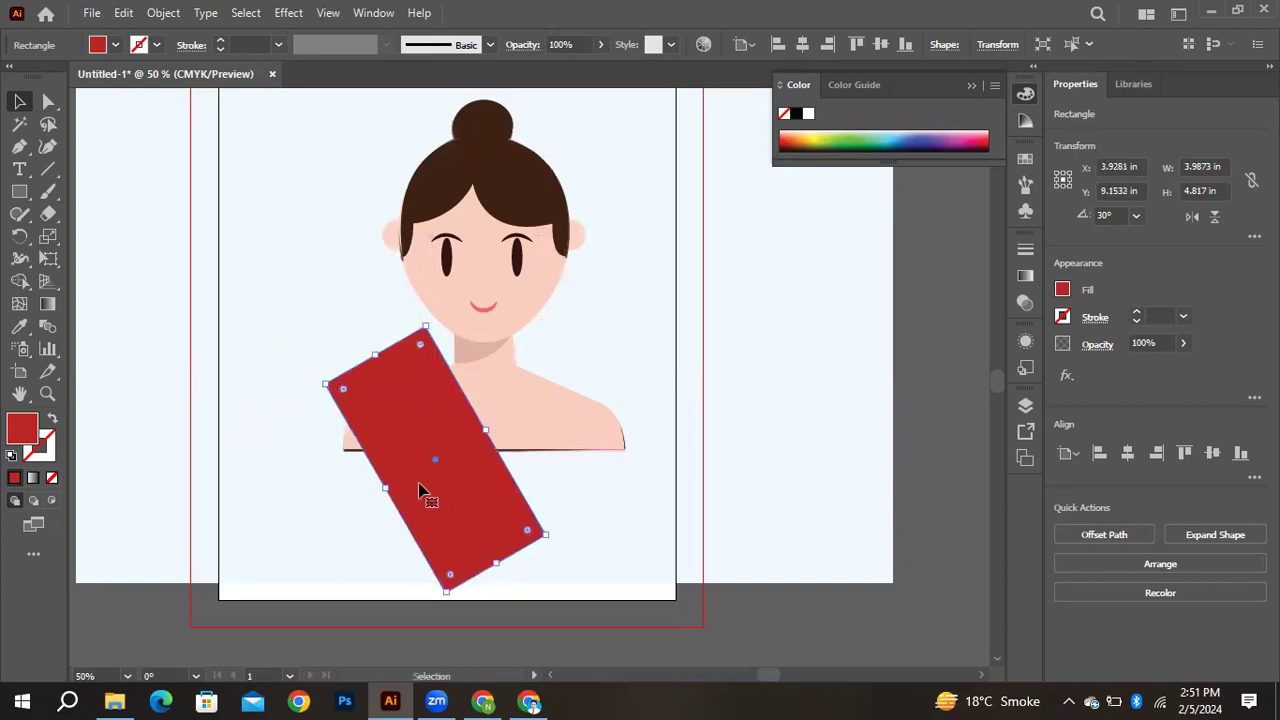
pyautogui.moveTo(385, 488); pyautogui.dragTo(353, 507)
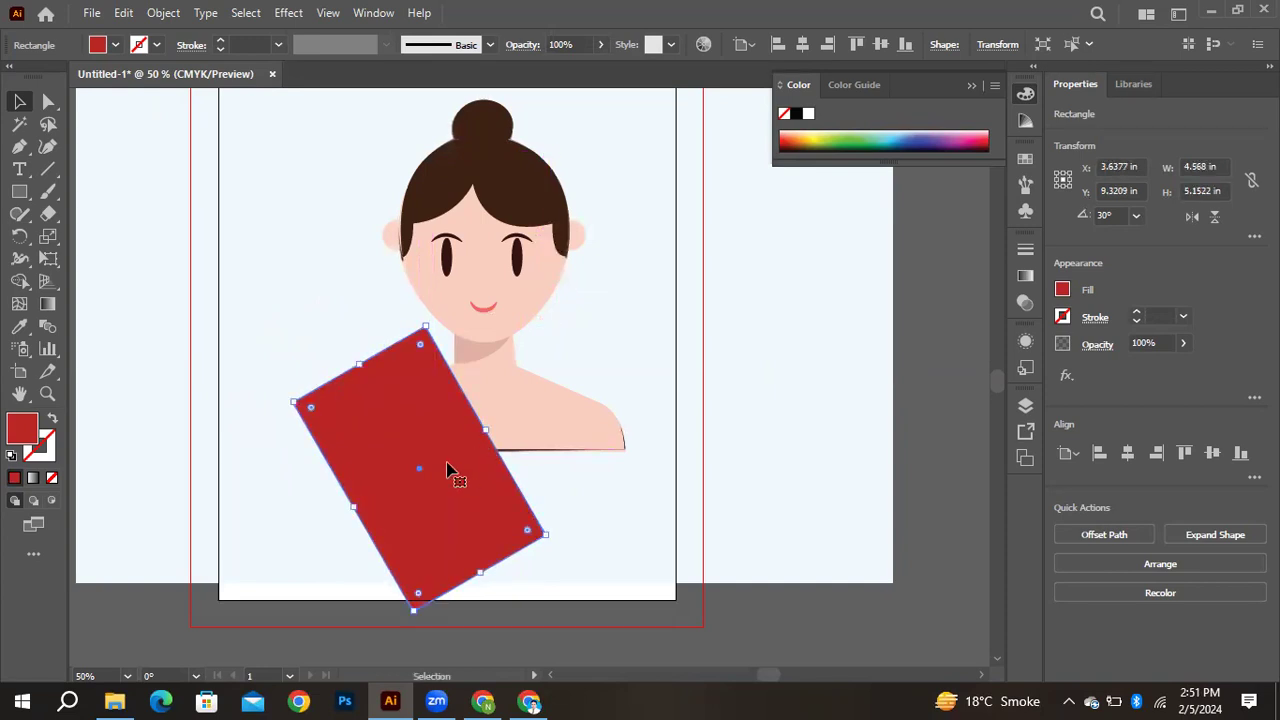
# Make a reflected copy of the red rectangle and place it across the right shoulder, forming a V-neckline with the original
pyautogui.moveTo(447, 470); pyautogui.dragTo(651, 451)
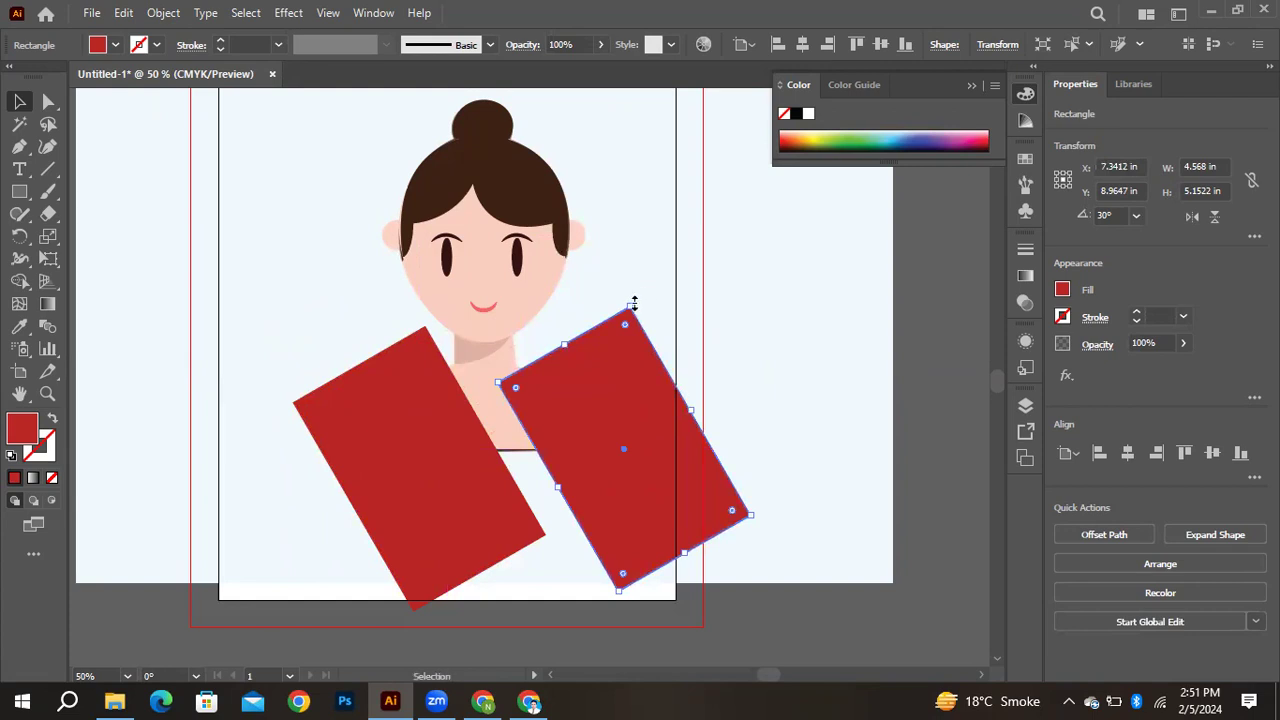
pyautogui.press('Delete')
pyautogui.click(420, 427)
pyautogui.rightClick(419, 427)
pyautogui.moveTo(570, 578)
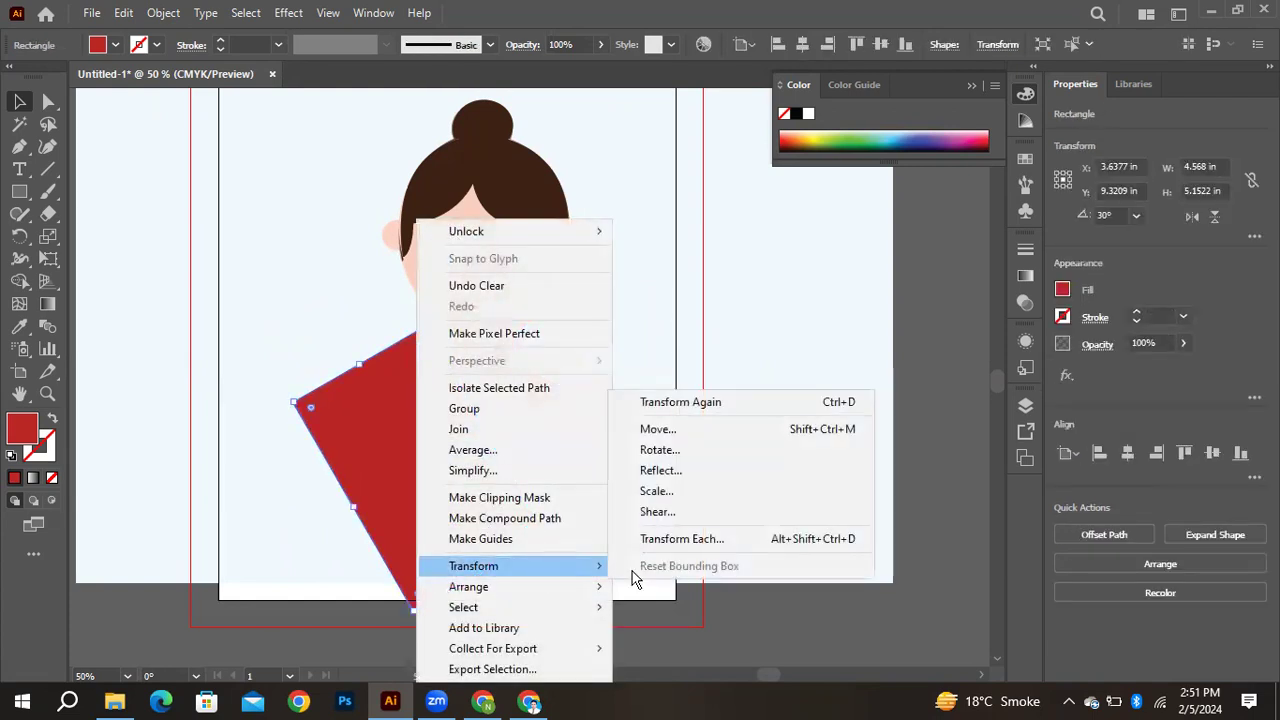
pyautogui.click(727, 466)
pyautogui.click(806, 469)
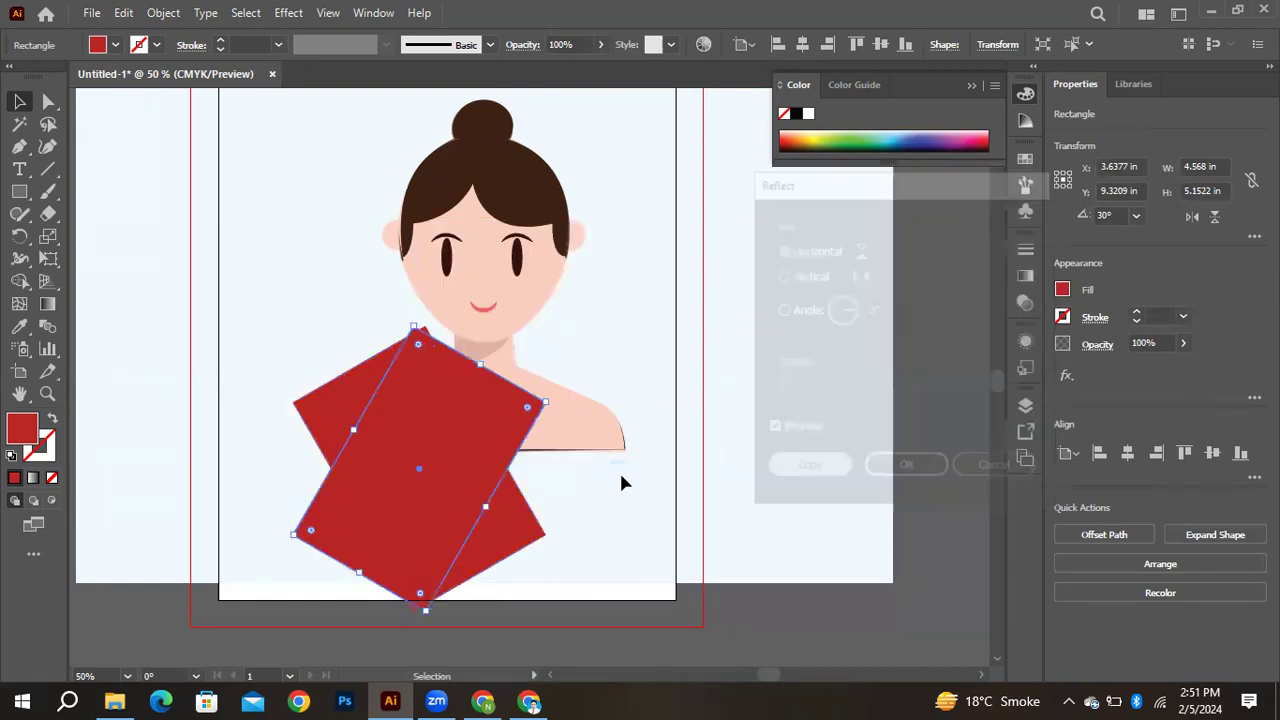
pyautogui.moveTo(442, 468); pyautogui.dragTo(571, 449)
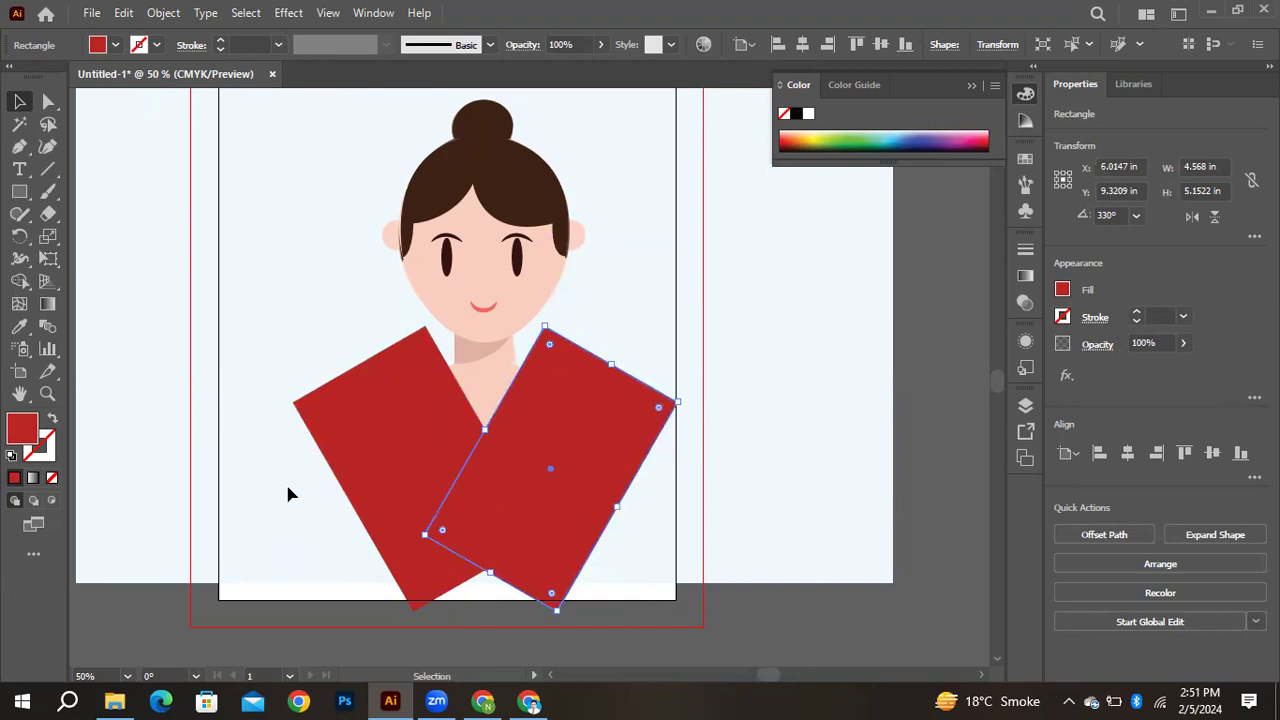
# Trim the two red rectangles to the shoulder outline with the Shape Builder, removing every part outside the body
pyautogui.moveTo(293, 481); pyautogui.dragTo(658, 440)
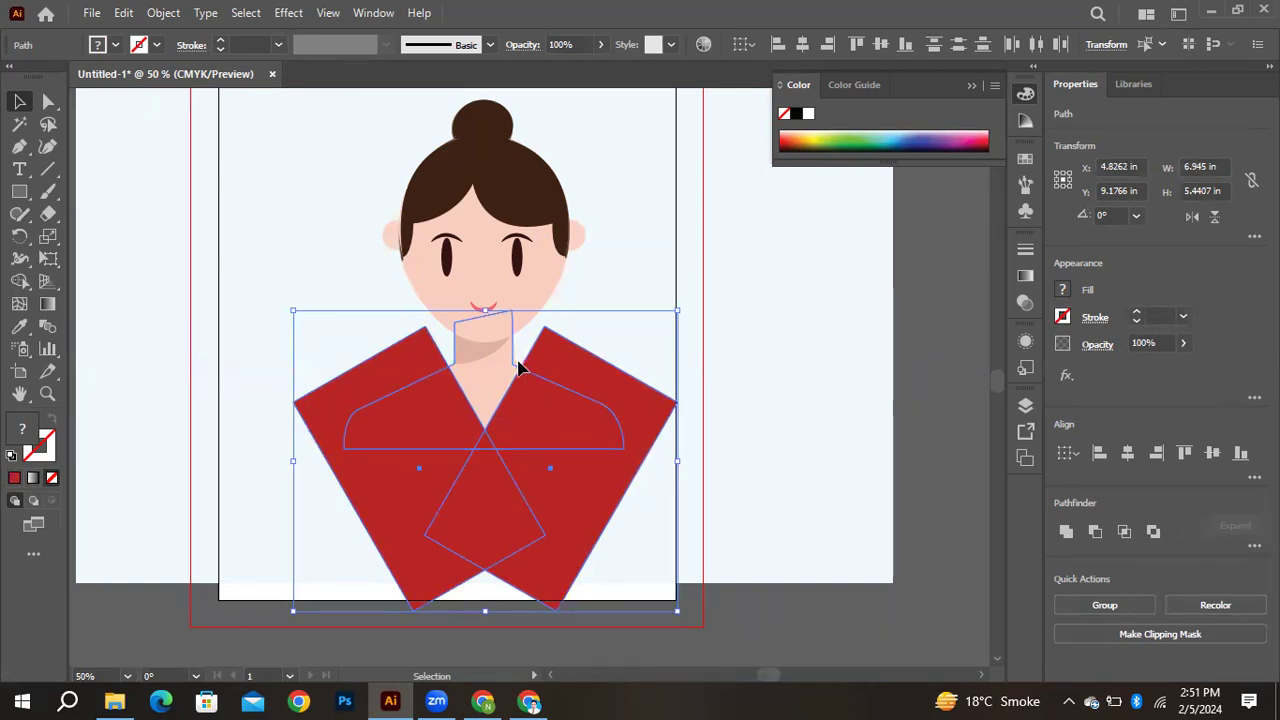
pyautogui.click(19, 281)
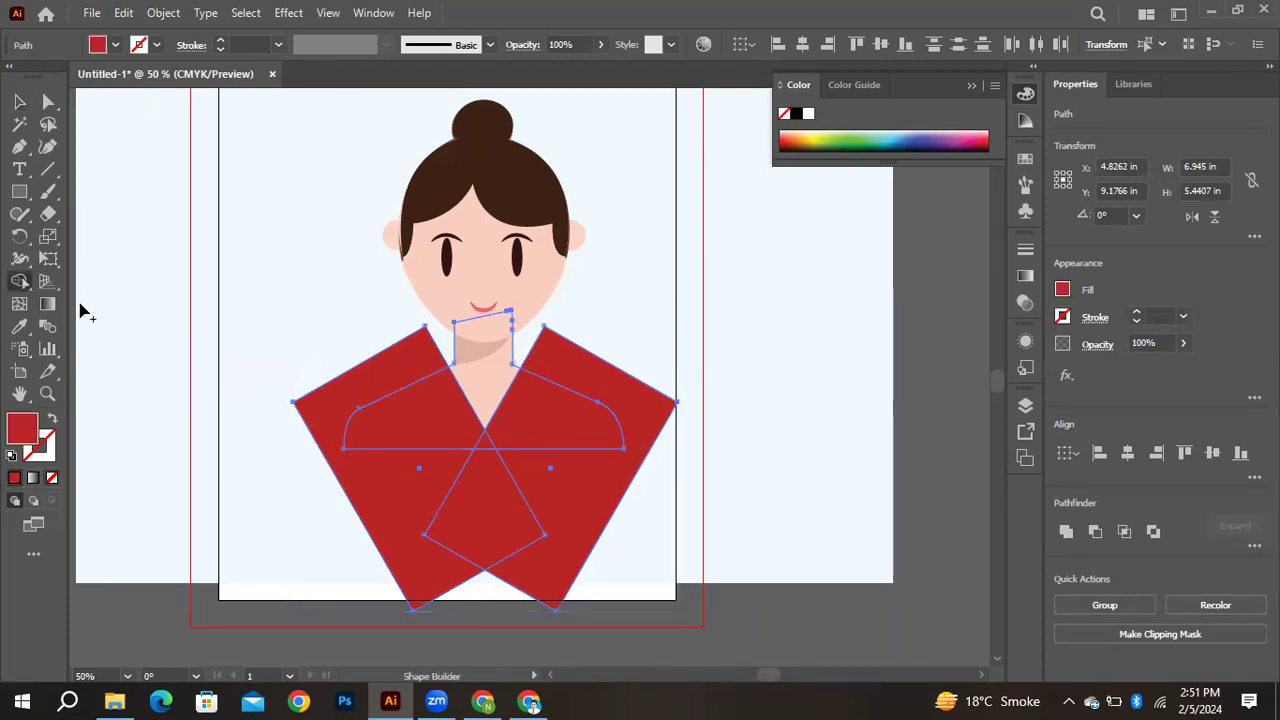
pyautogui.keyDown('alt'); pyautogui.click(490, 488); pyautogui.keyUp('alt')
pyautogui.keyDown('alt'); pyautogui.click(580, 491); pyautogui.keyUp('alt')
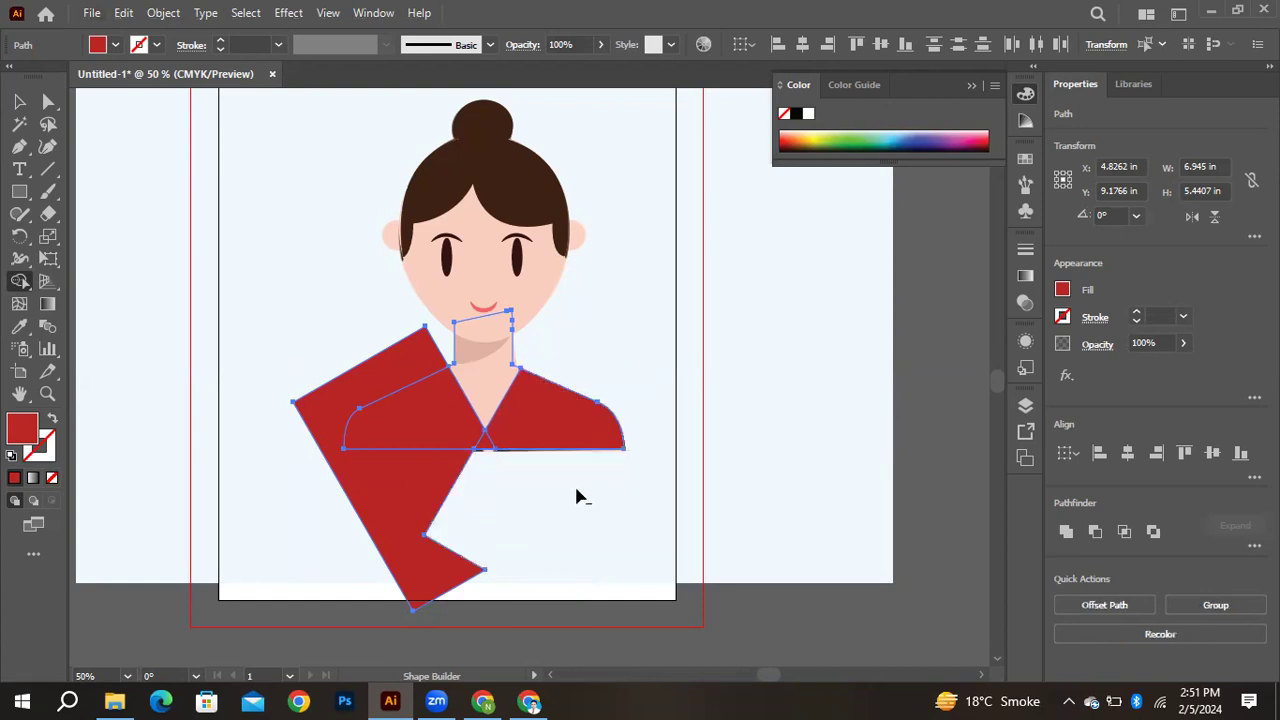
pyautogui.keyDown('alt'); pyautogui.click(362, 485); pyautogui.keyUp('alt')
pyautogui.click(19, 101)
pyautogui.click(353, 244)
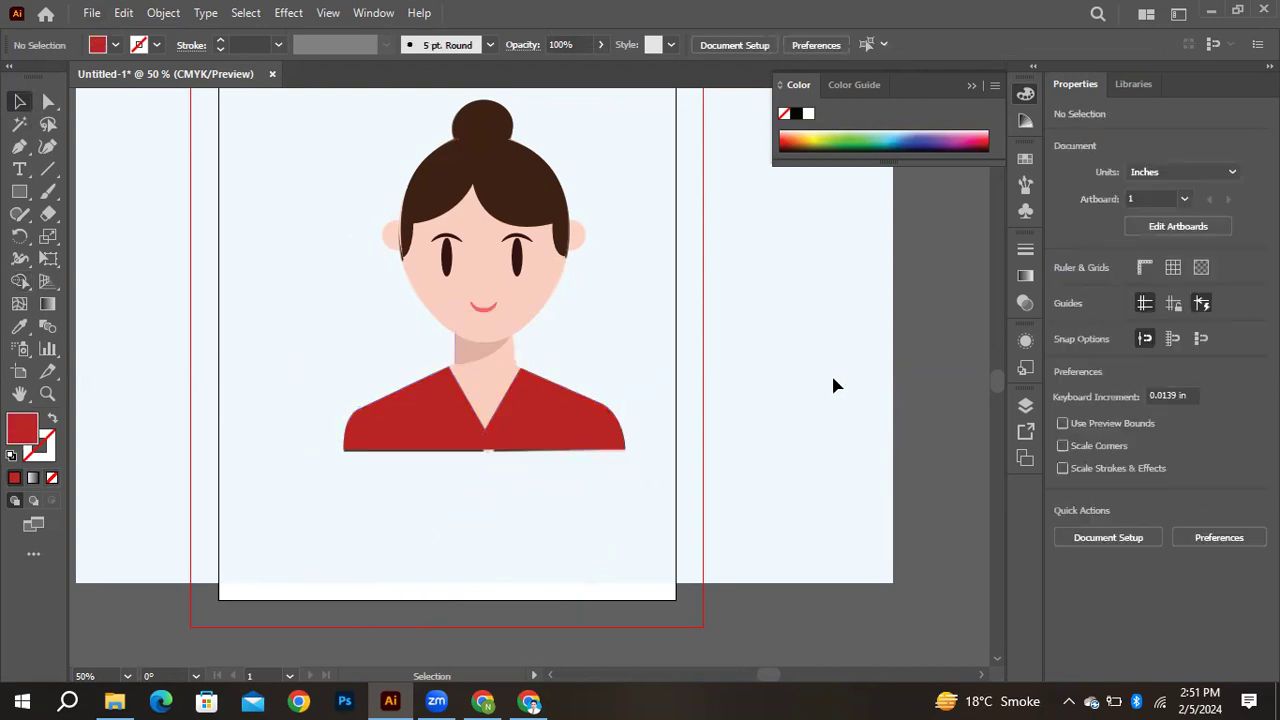
pyautogui.scroll(3, 786, 286)
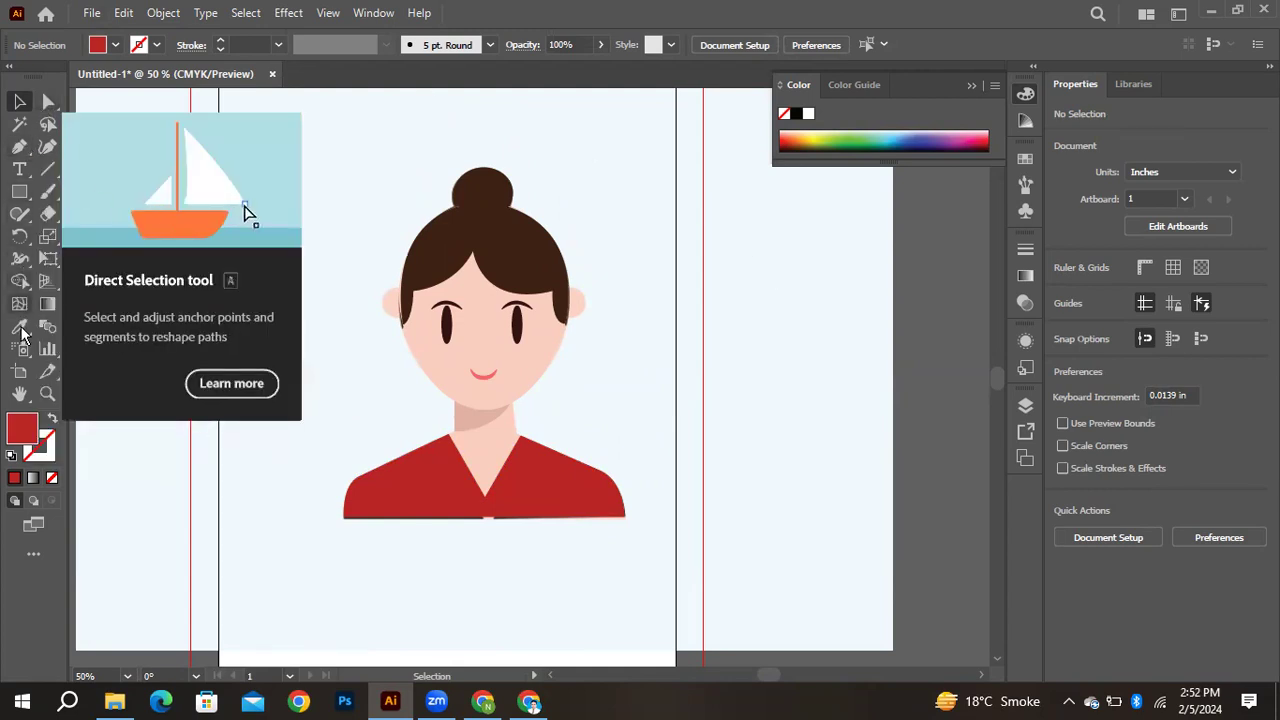
pyautogui.moveTo(259, 234); pyautogui.dragTo(789, 356)
# Create a new landscape document 3.5 in wide and 2 in high
pyautogui.click(101, 18)
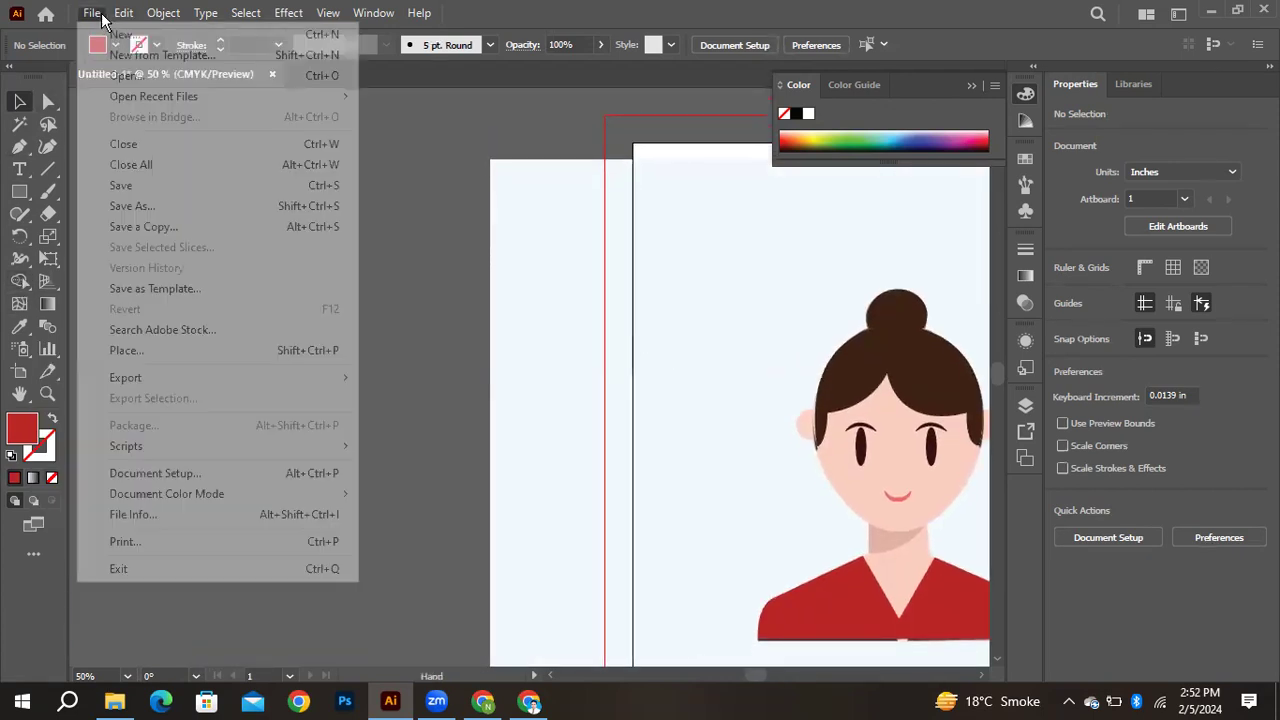
pyautogui.click(138, 35)
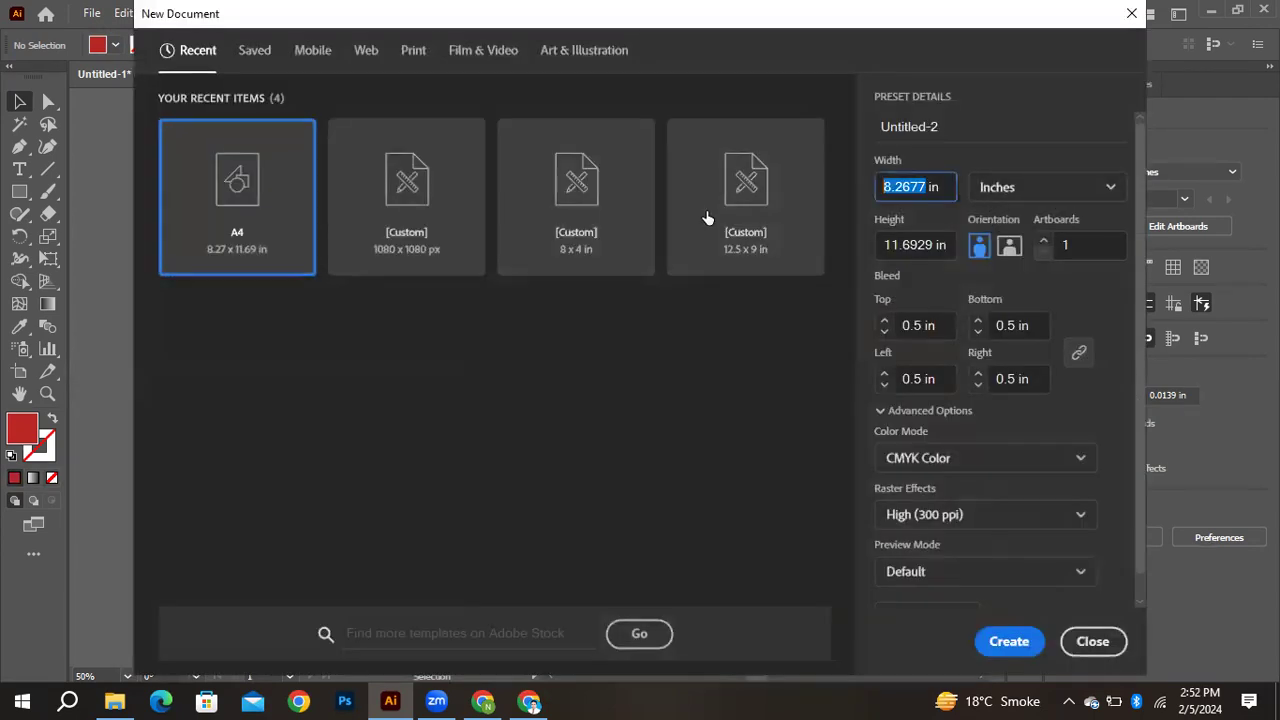
pyautogui.write('2')
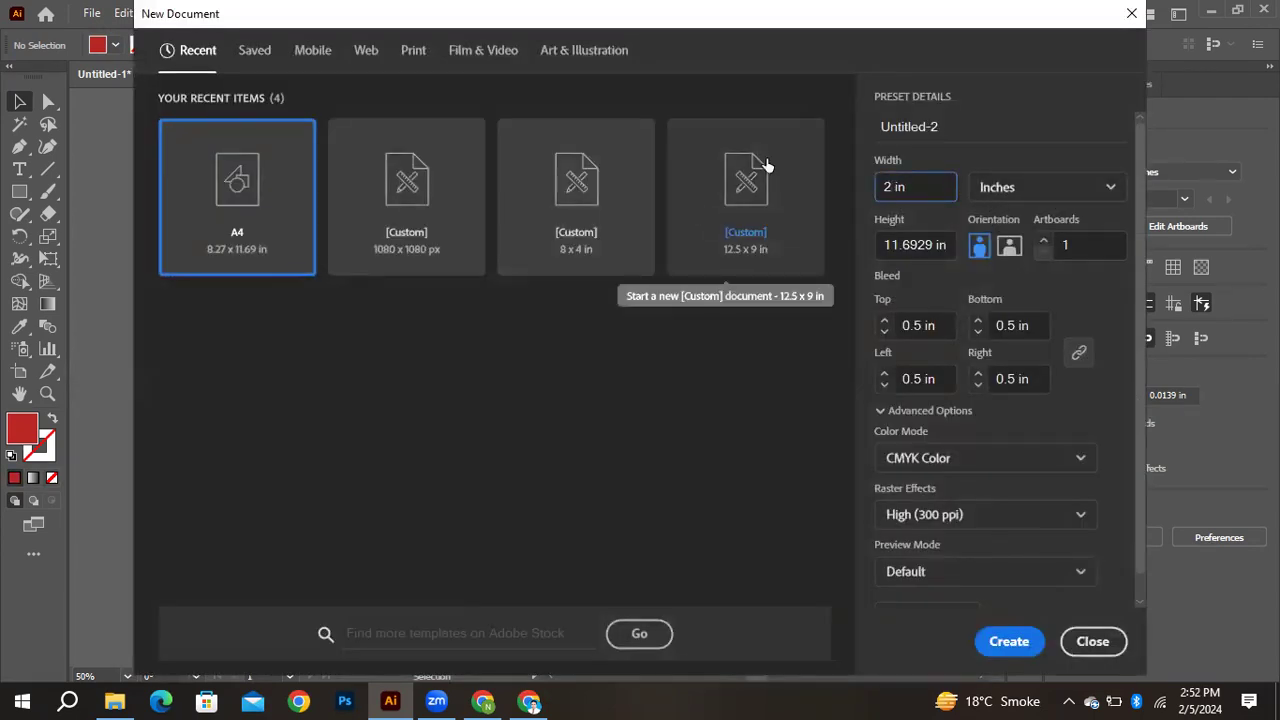
pyautogui.press('BackSpace')
pyautogui.write('3.5')
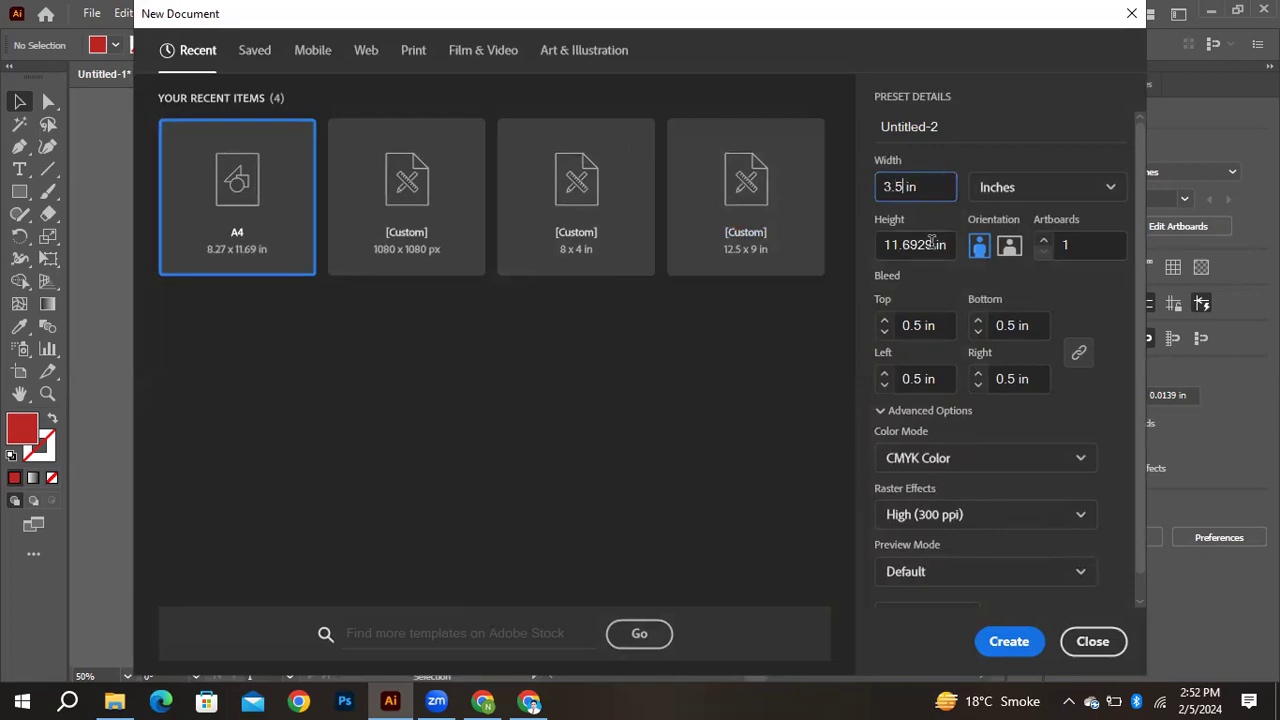
pyautogui.press('Tab')
pyautogui.write('2')
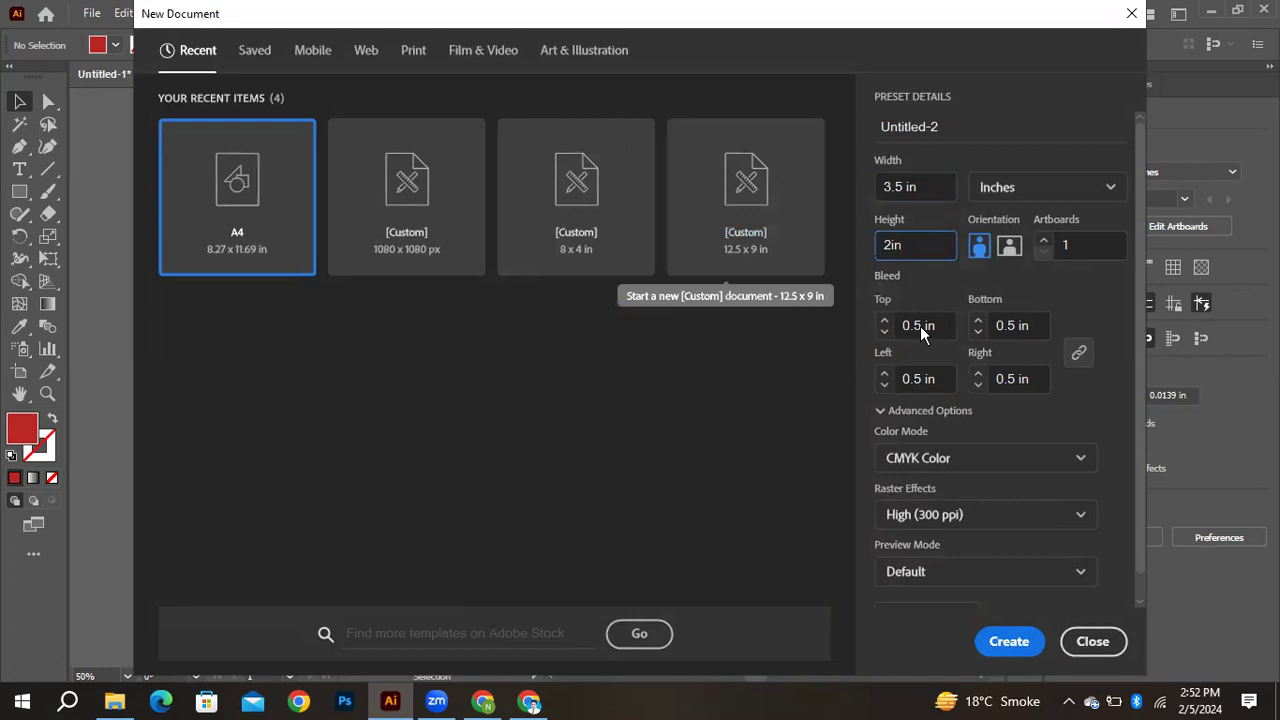
pyautogui.click(1010, 251)
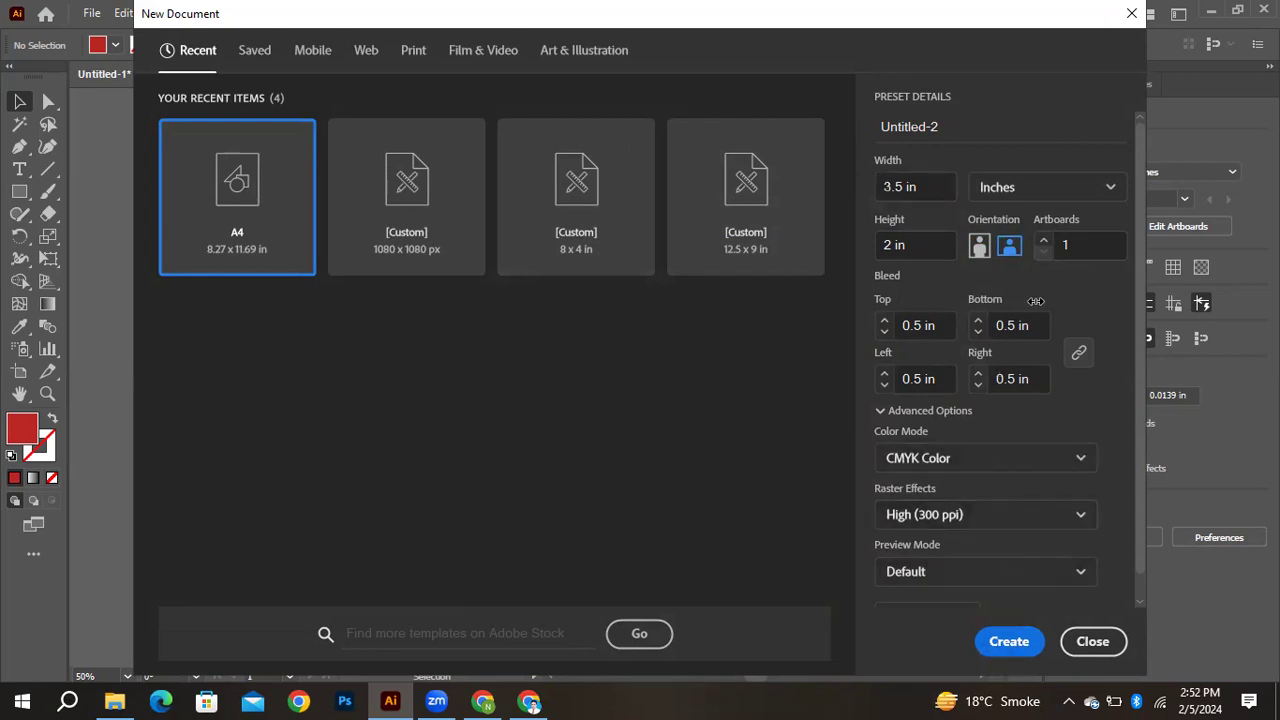
pyautogui.click(908, 331)
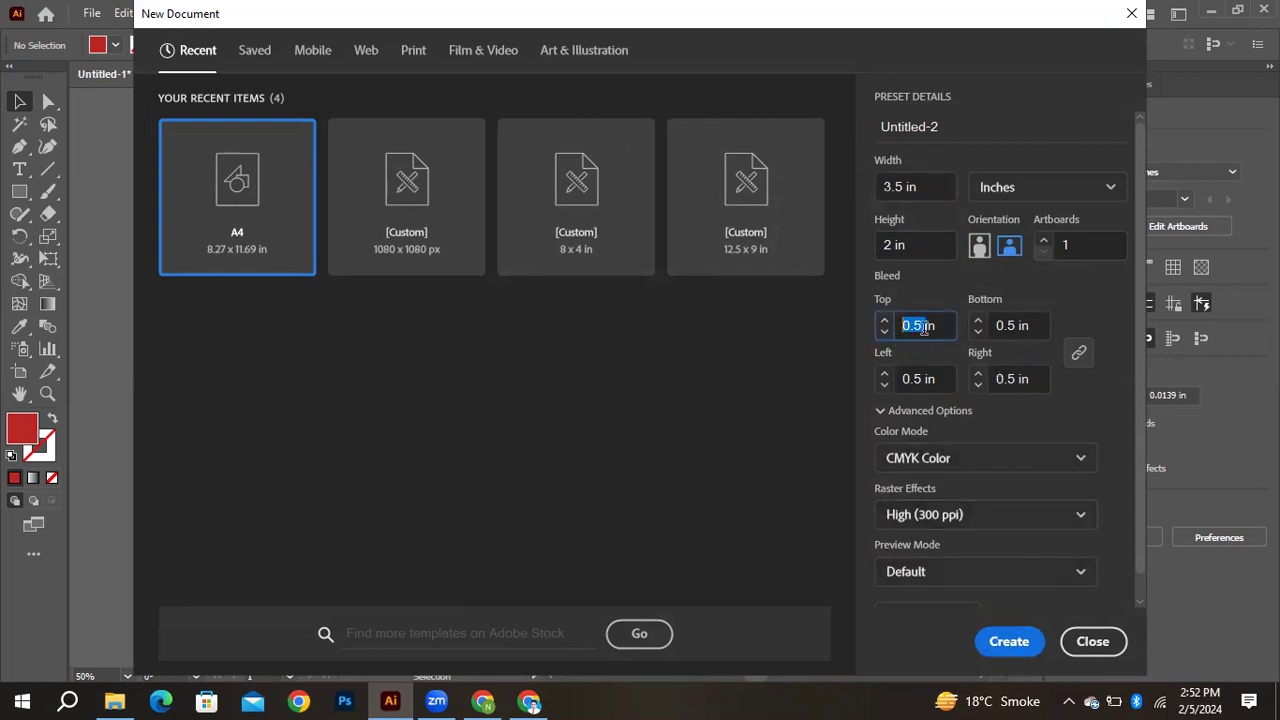
pyautogui.click(1009, 641)
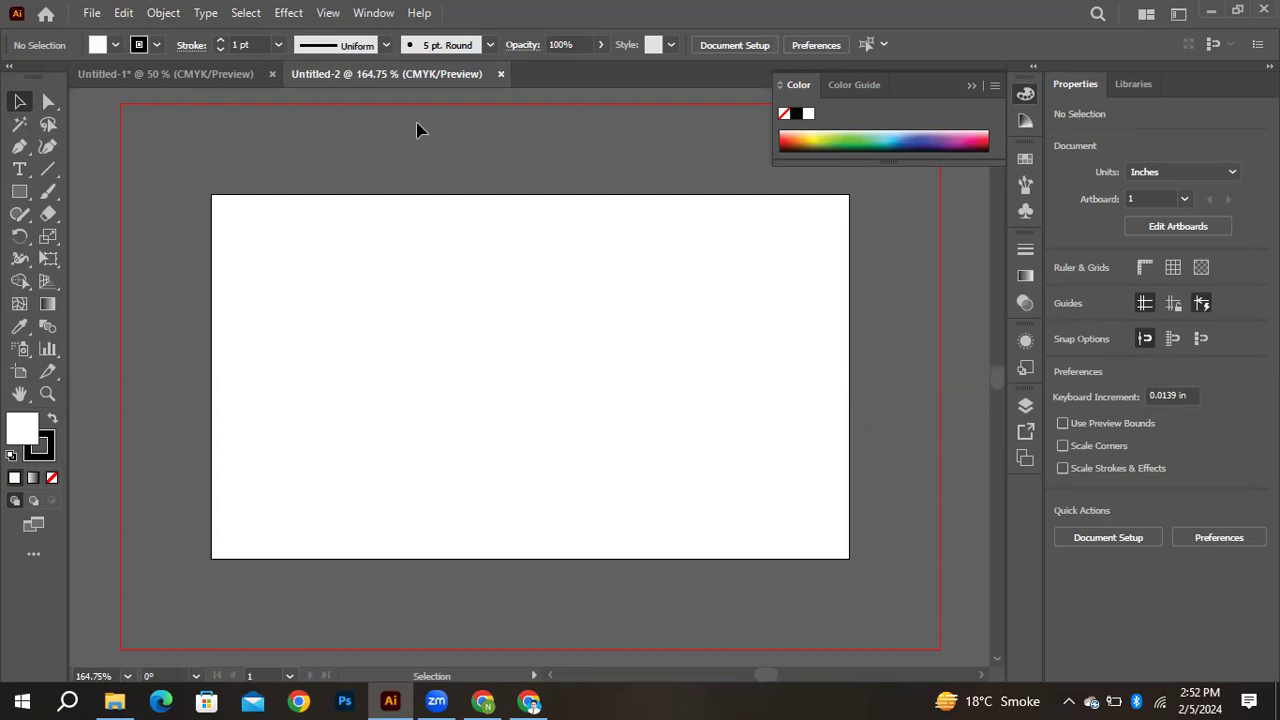
# Draw a rectangle about 3.5 by 2.02 in over the artboard and another about 1.33 by 1.70 in right of its centre
pyautogui.click(18, 191)
pyautogui.moveTo(211, 191)
pyautogui.mouseDown()
pyautogui.moveTo(886, 534)
pyautogui.moveTo(849, 558)
pyautogui.mouseUp()
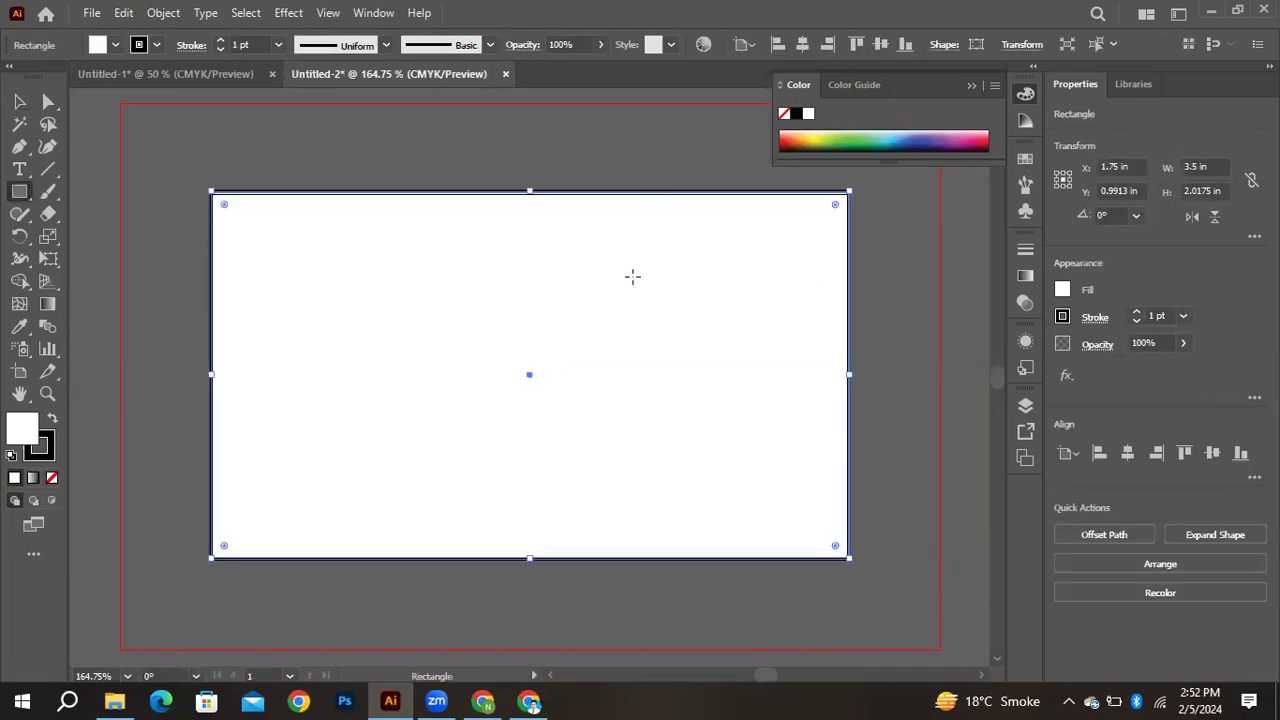
pyautogui.click(26, 195)
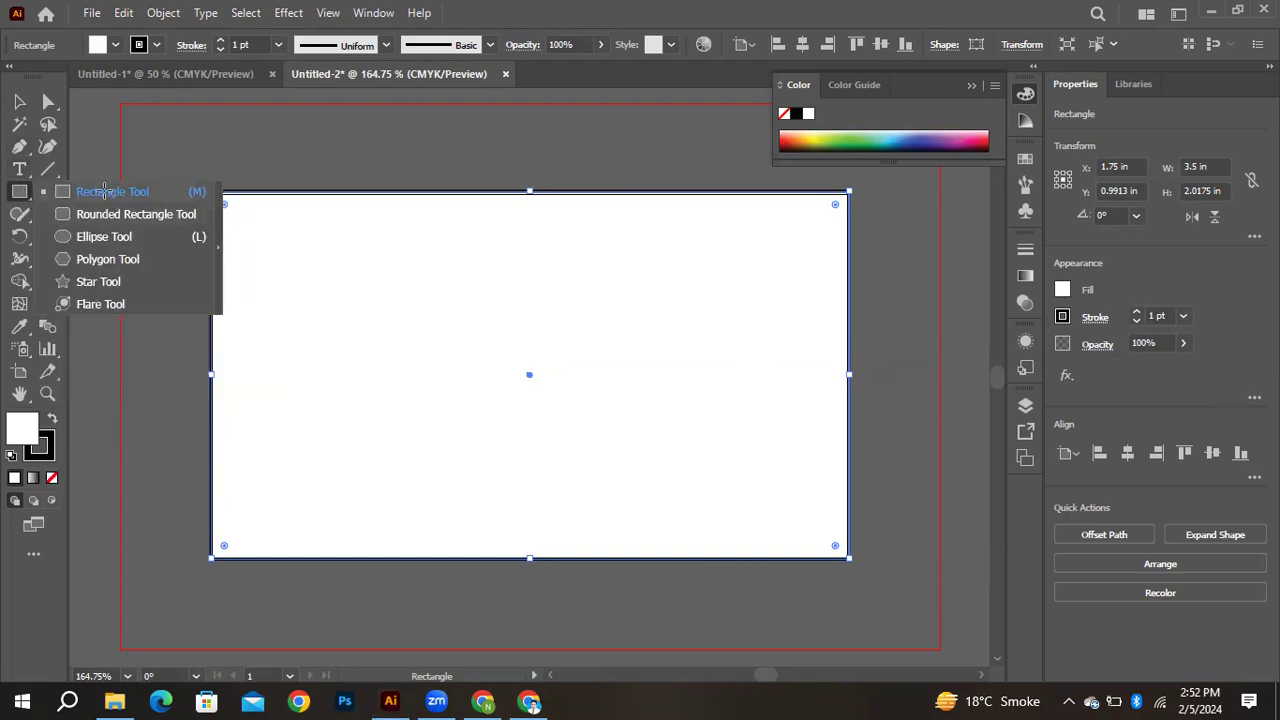
pyautogui.click(110, 191)
pyautogui.moveTo(494, 256); pyautogui.dragTo(738, 565)
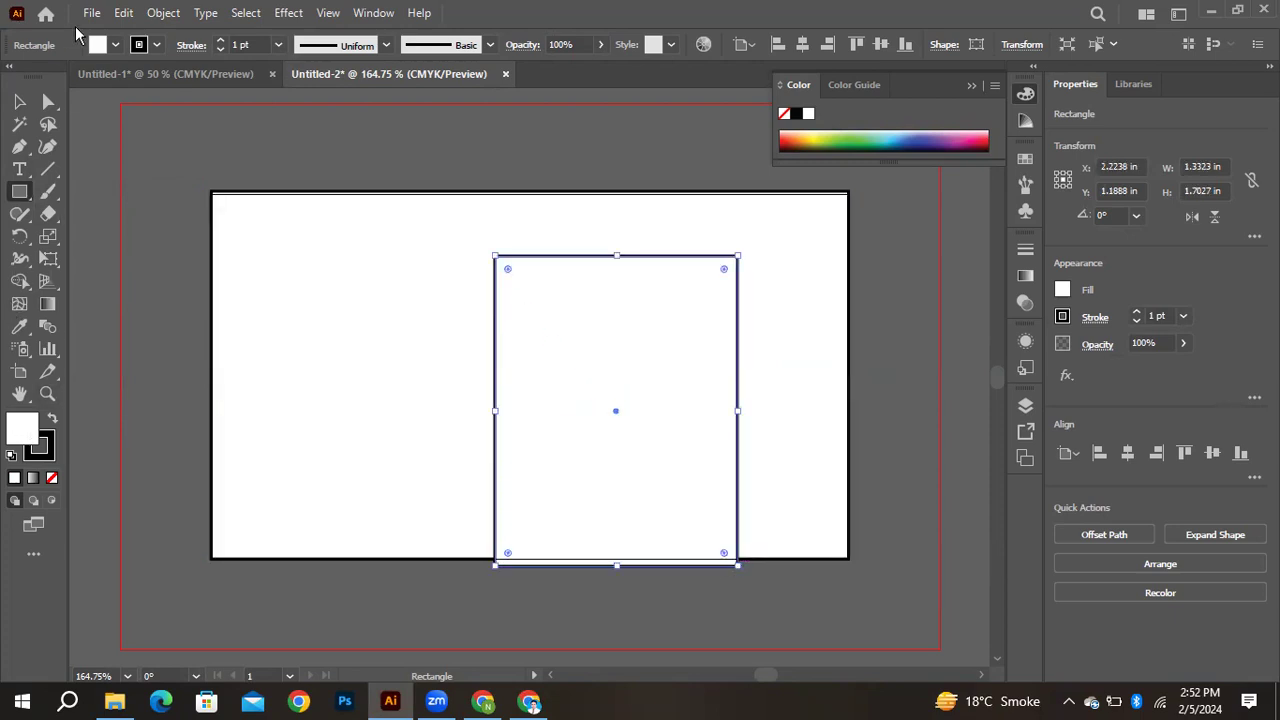
# Round the smaller rectangle's two upper corners fully to turn it into an arch shape
pyautogui.press('a')
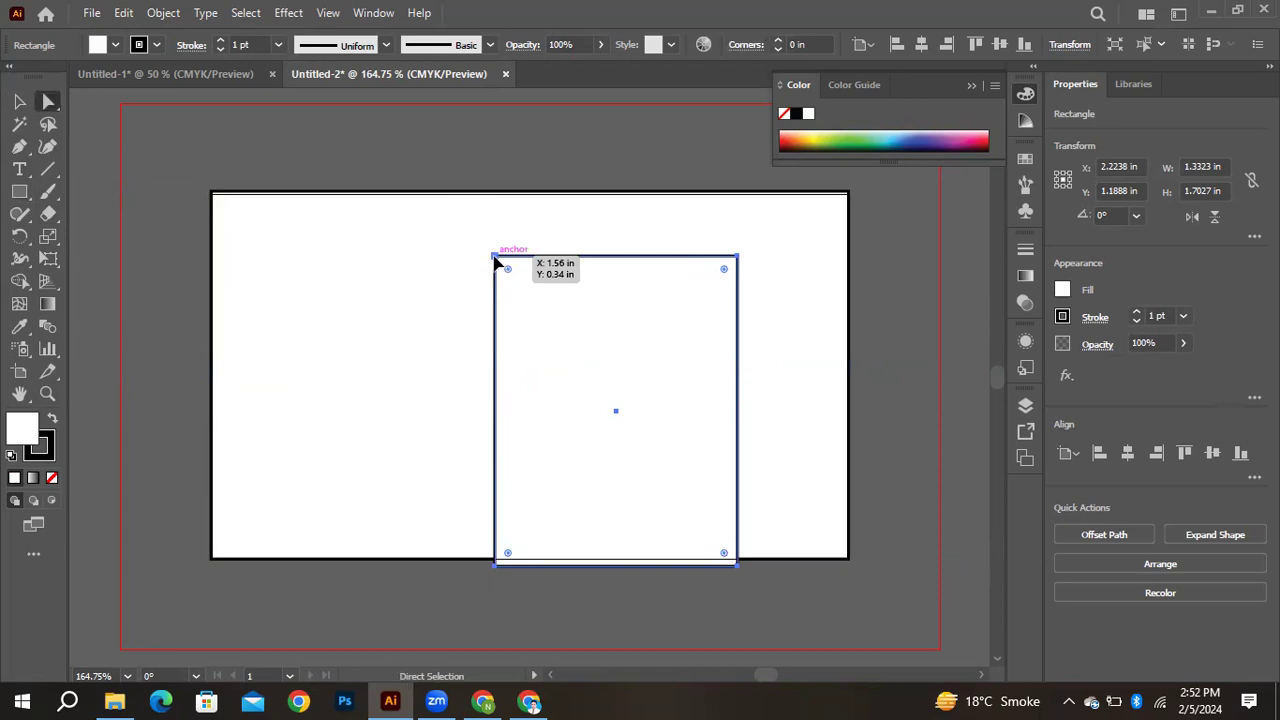
pyautogui.click(495, 257)
pyautogui.keyDown('shift'); pyautogui.click(739, 258); pyautogui.keyUp('shift')
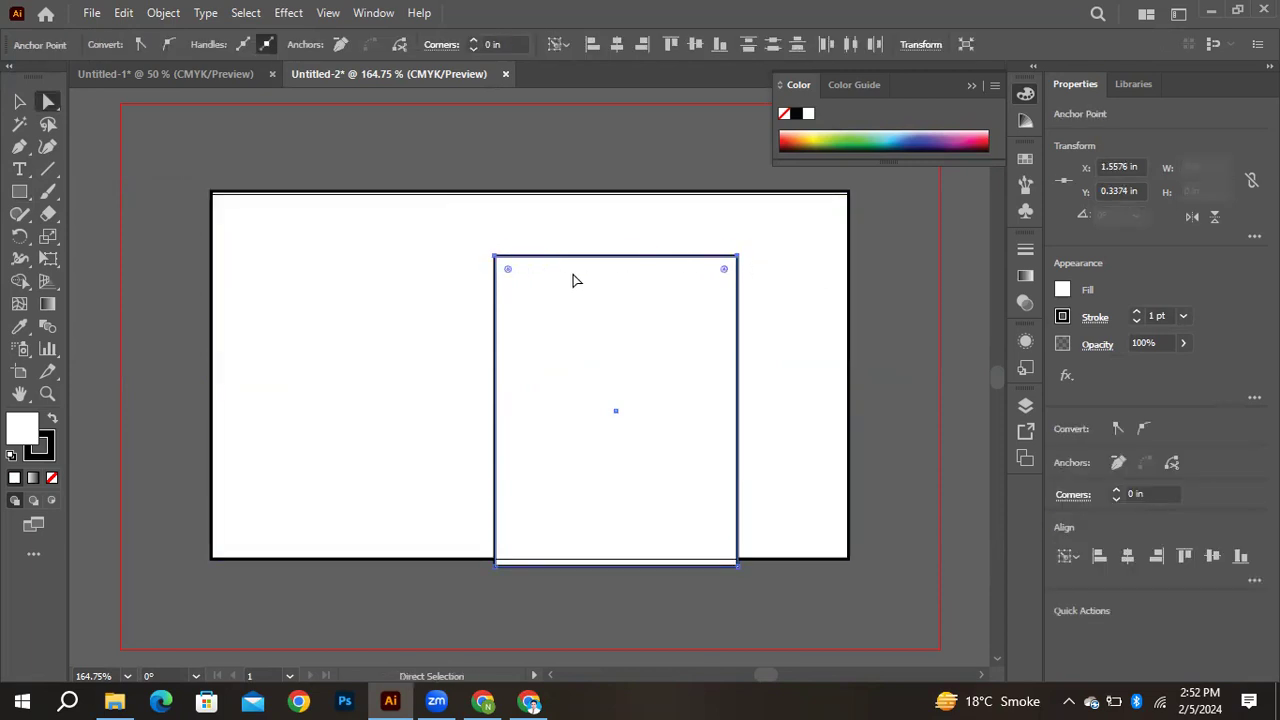
pyautogui.moveTo(508, 271); pyautogui.dragTo(610, 410)
pyautogui.click(16, 101)
pyautogui.click(131, 141)
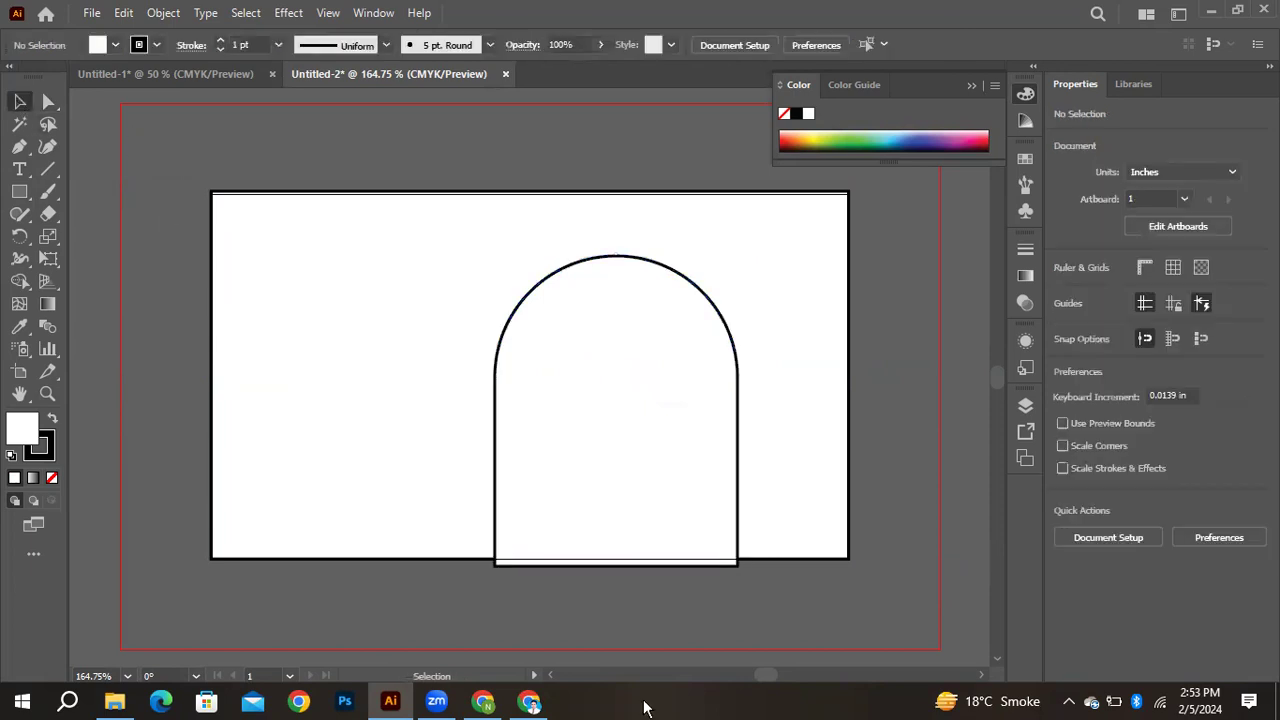
# Switch to Chrome and search Google Images for "portrait"
pyautogui.click(528, 702)
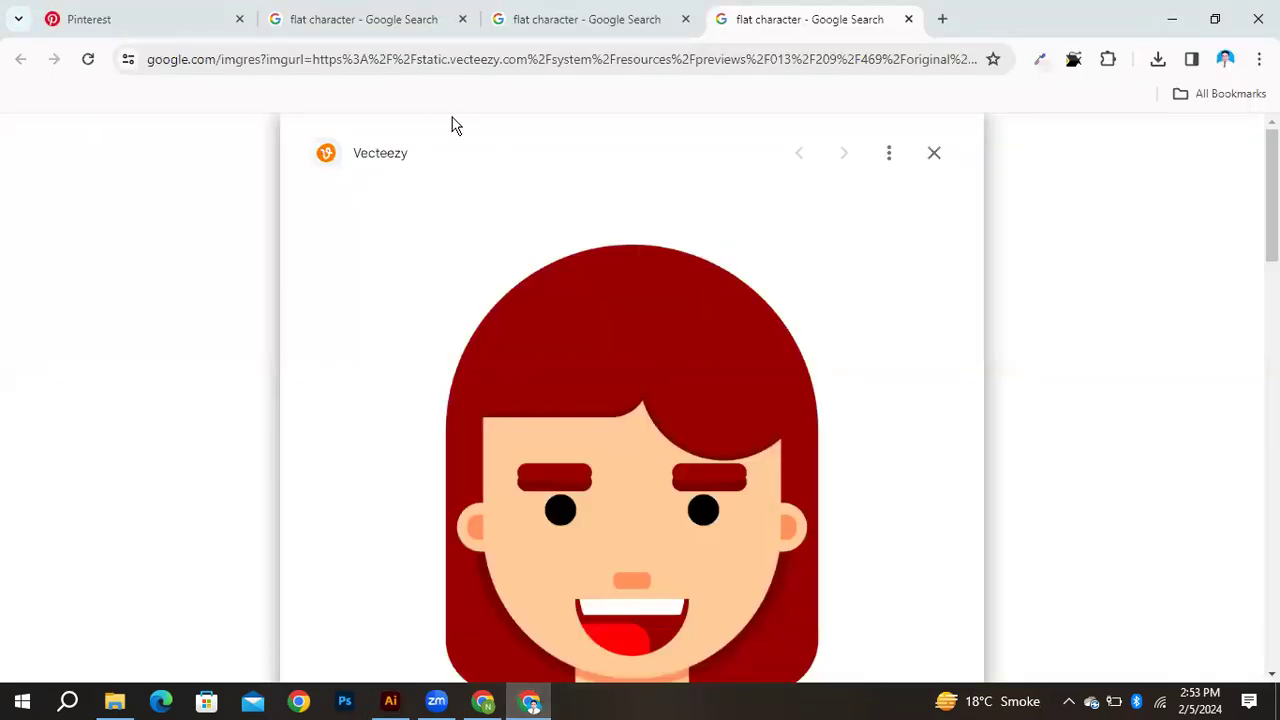
pyautogui.click(603, 20)
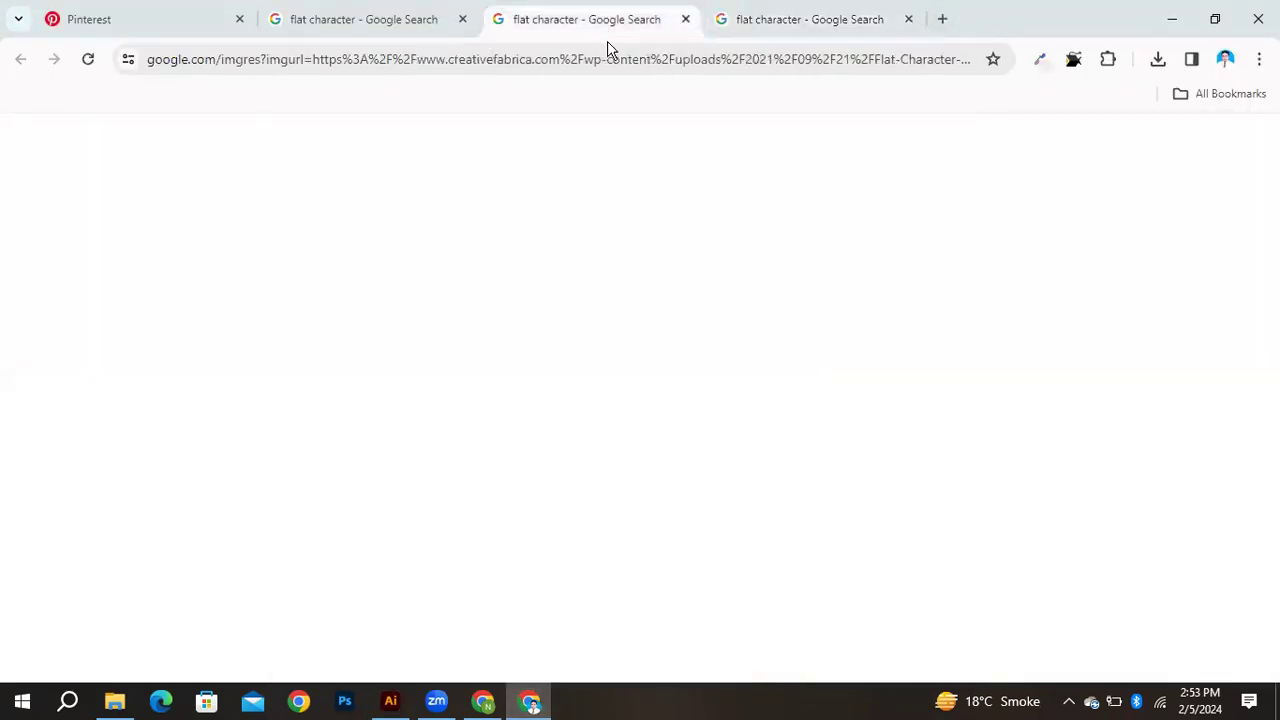
pyautogui.click(357, 19)
pyautogui.moveTo(248, 138); pyautogui.dragTo(86, 91)
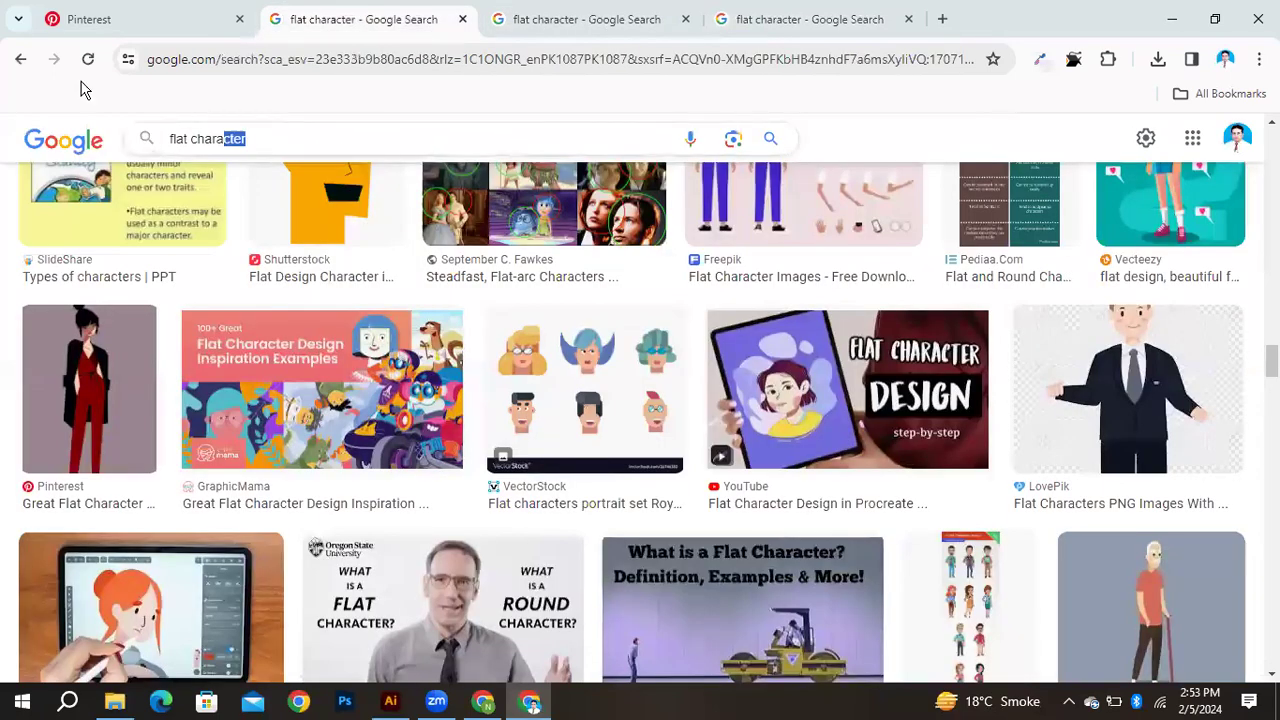
pyautogui.write('po')
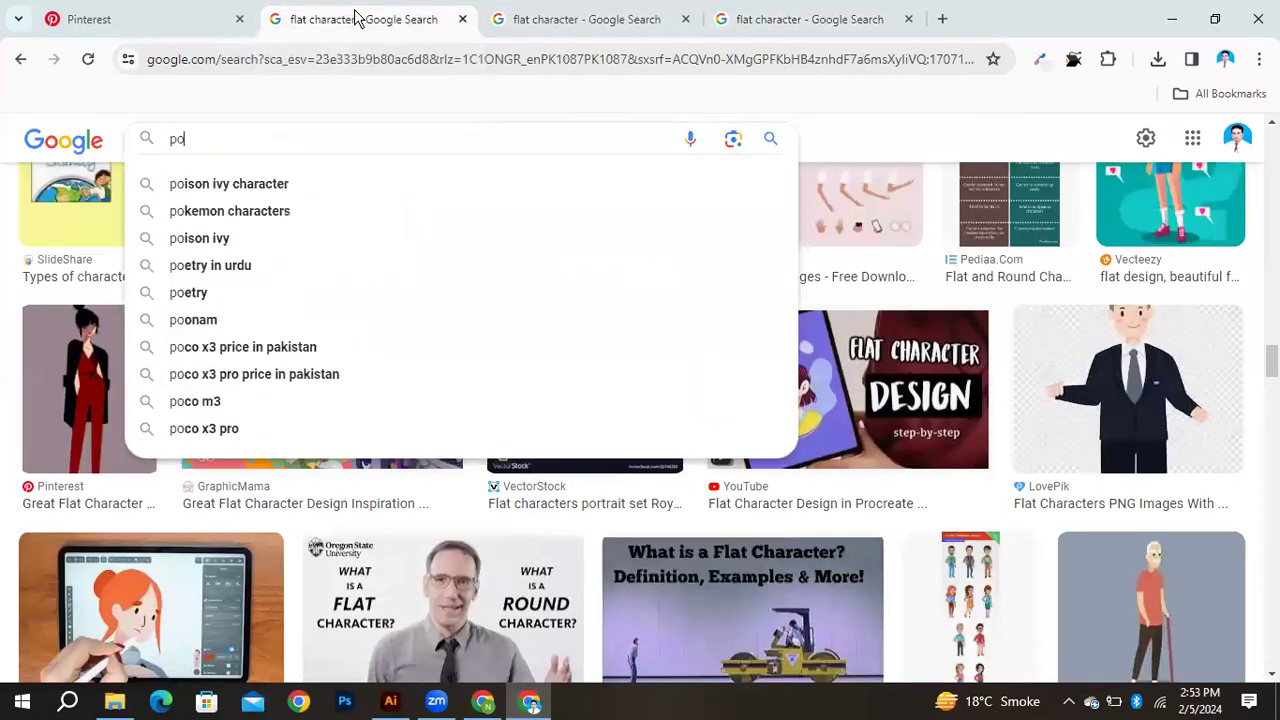
pyautogui.write('rtrait')
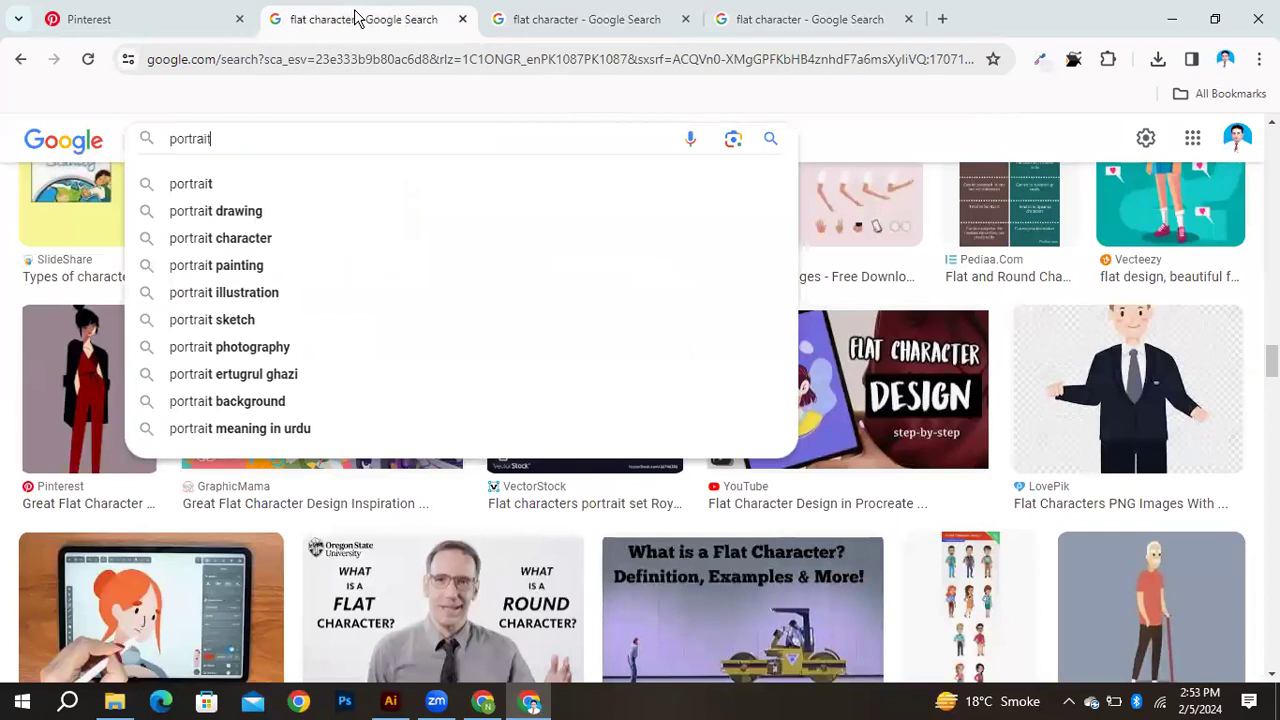
pyautogui.press('Return')
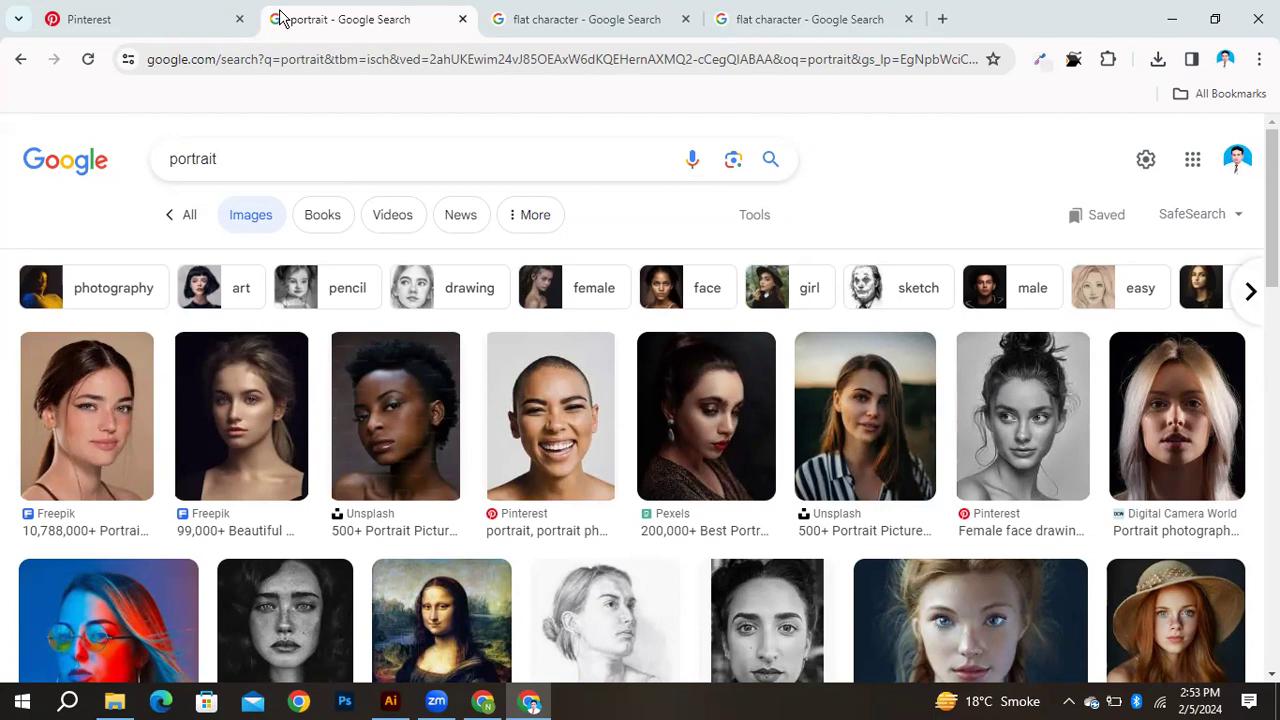
# Show all web results for the portrait search and open the Pexels portrait photos page
pyautogui.click(192, 220)
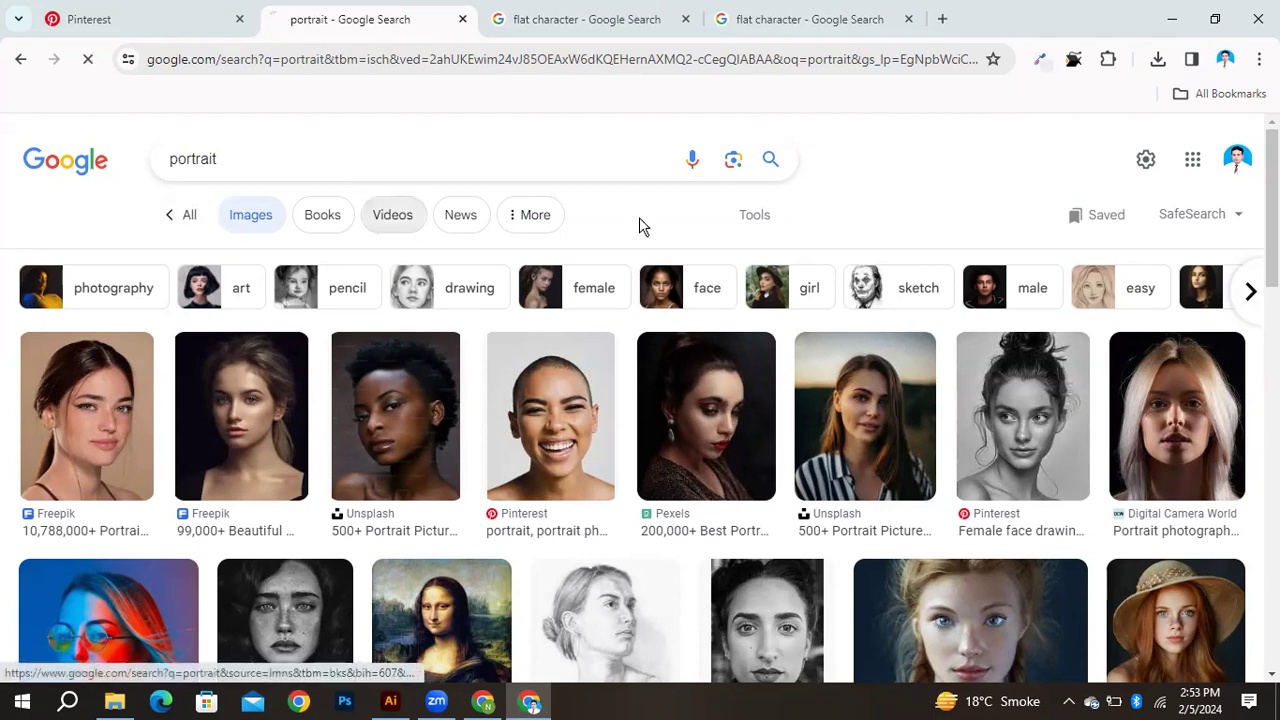
pyautogui.scroll(-10, 600, 345)
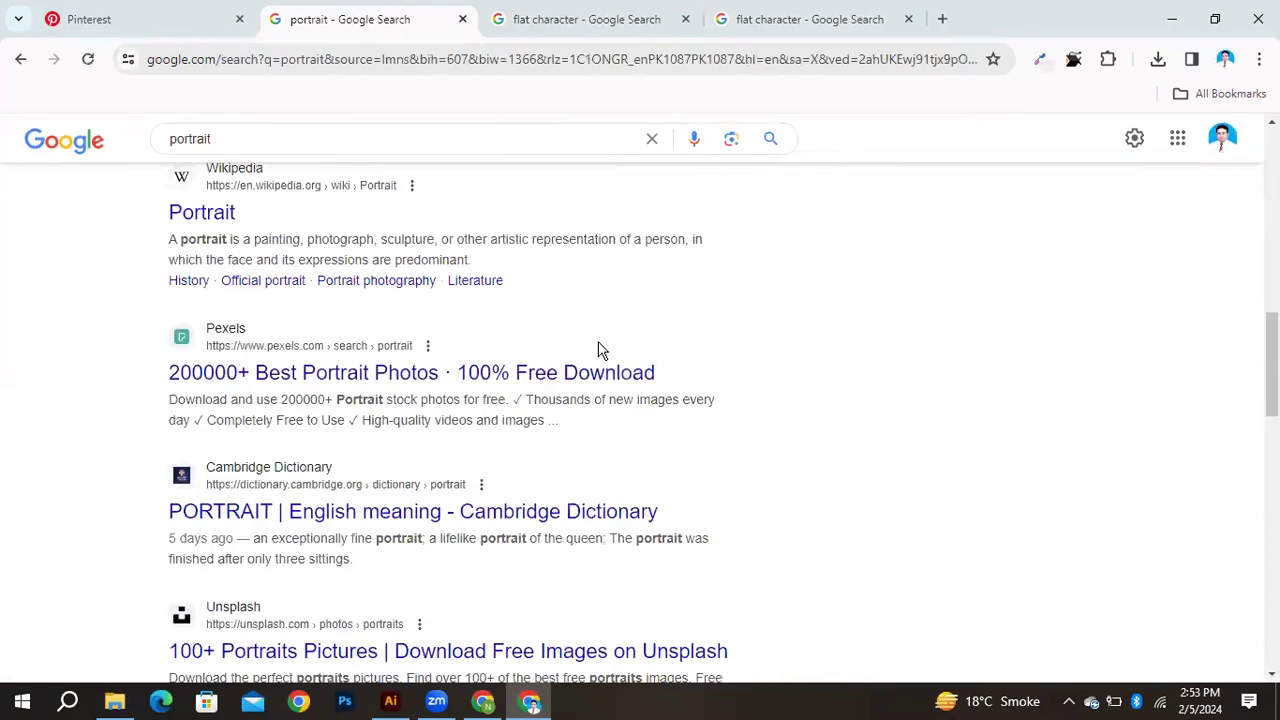
pyautogui.scroll(2, 600, 348)
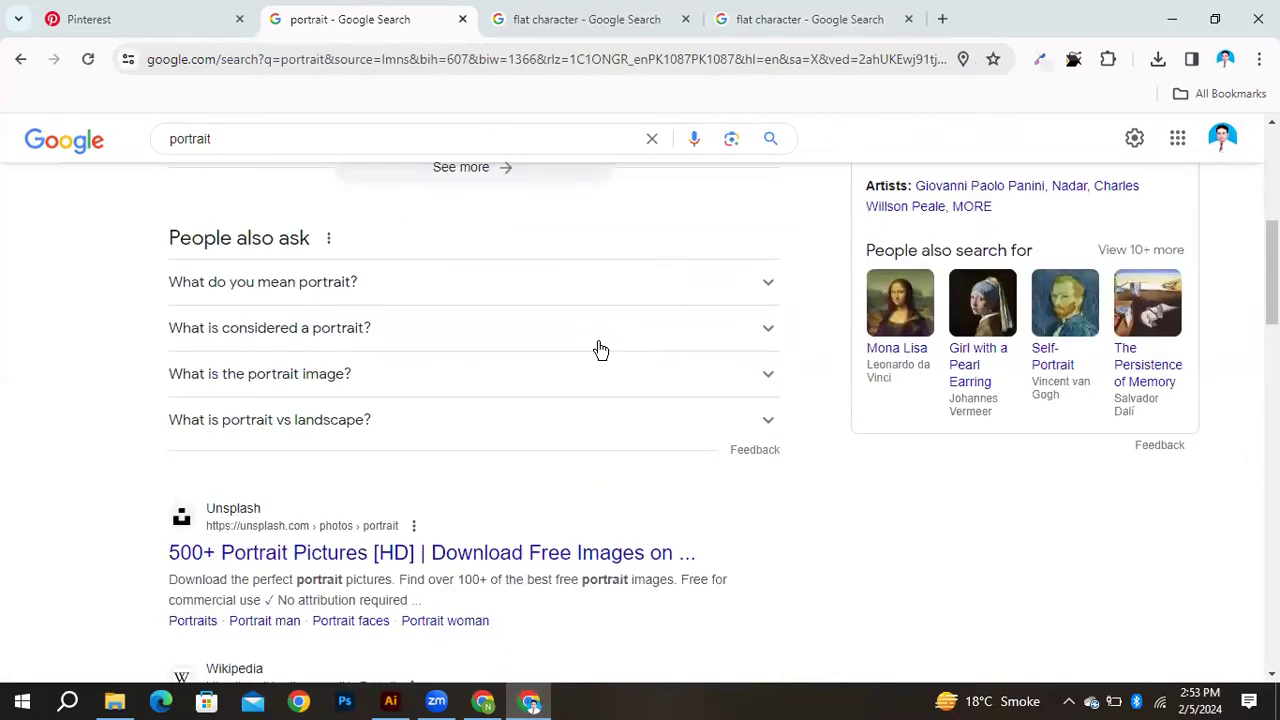
pyautogui.scroll(-4, 605, 345)
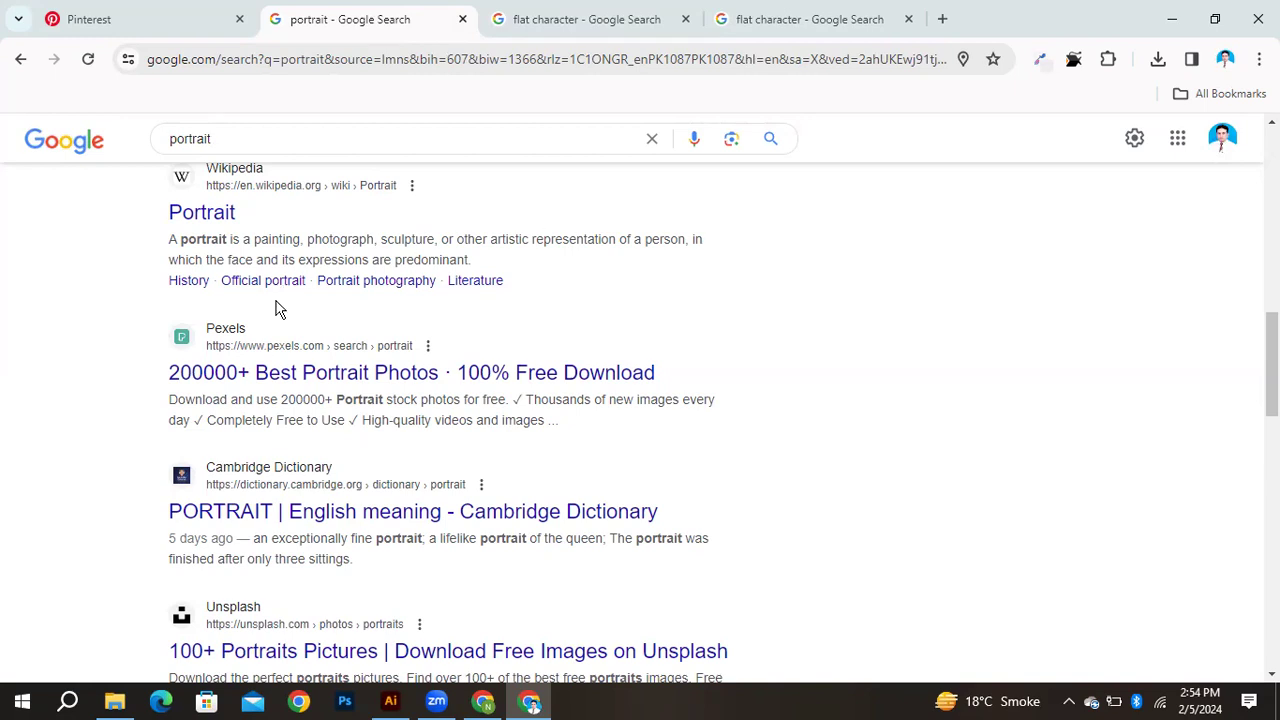
pyautogui.click(259, 372)
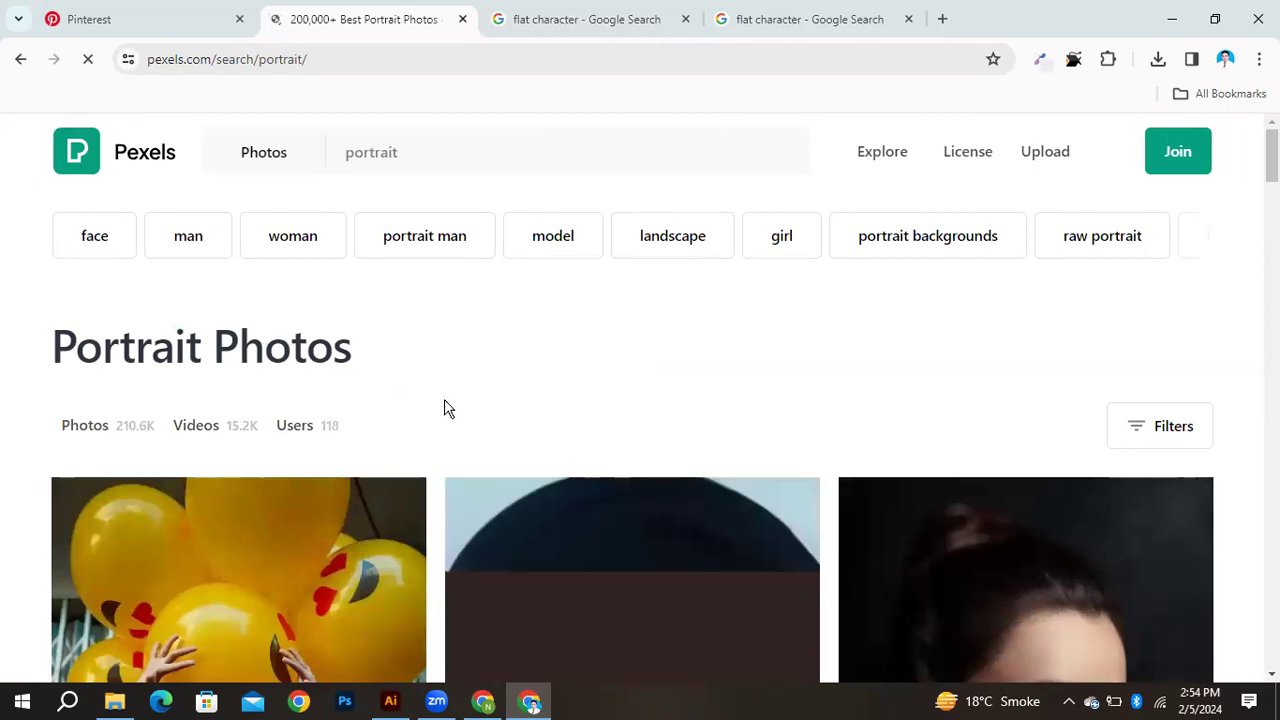
# Browse the Pexels portrait photos for reference pictures of faces and poses
pyautogui.scroll(-5, 449, 410)
pyautogui.scroll(-10, 455, 416)
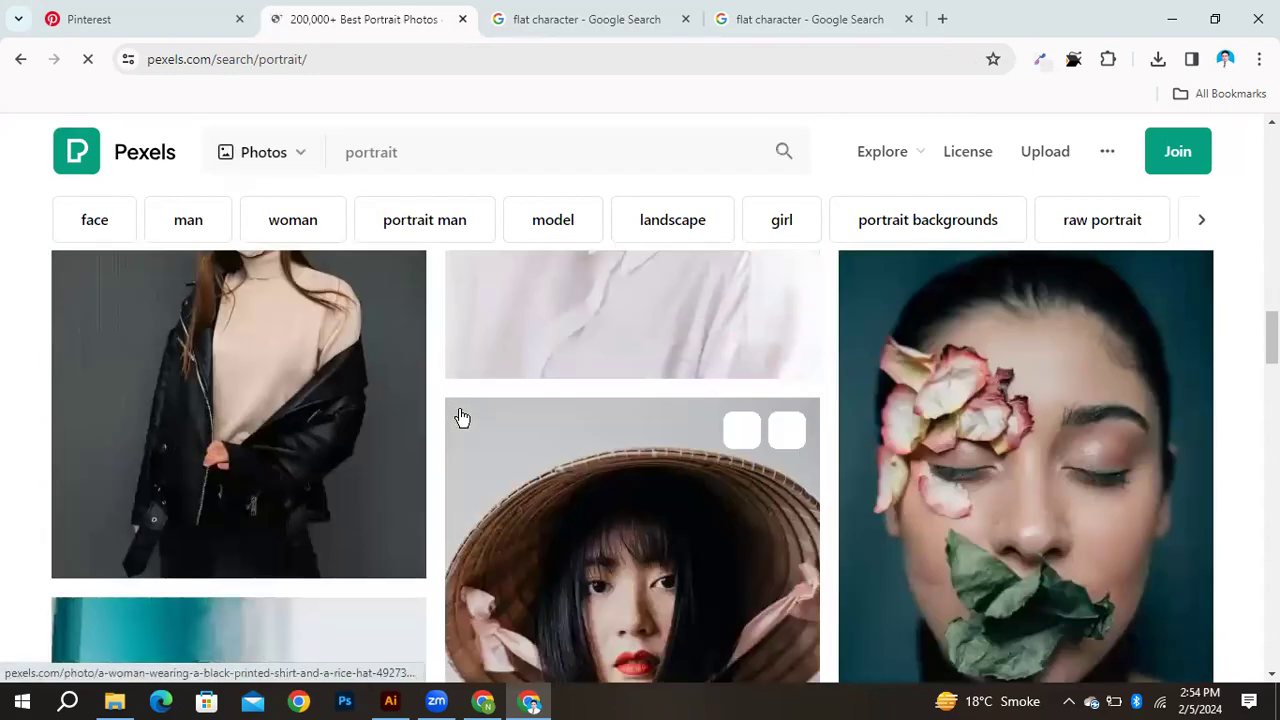
pyautogui.scroll(-5, 457, 418)
pyautogui.scroll(-10, 608, 406)
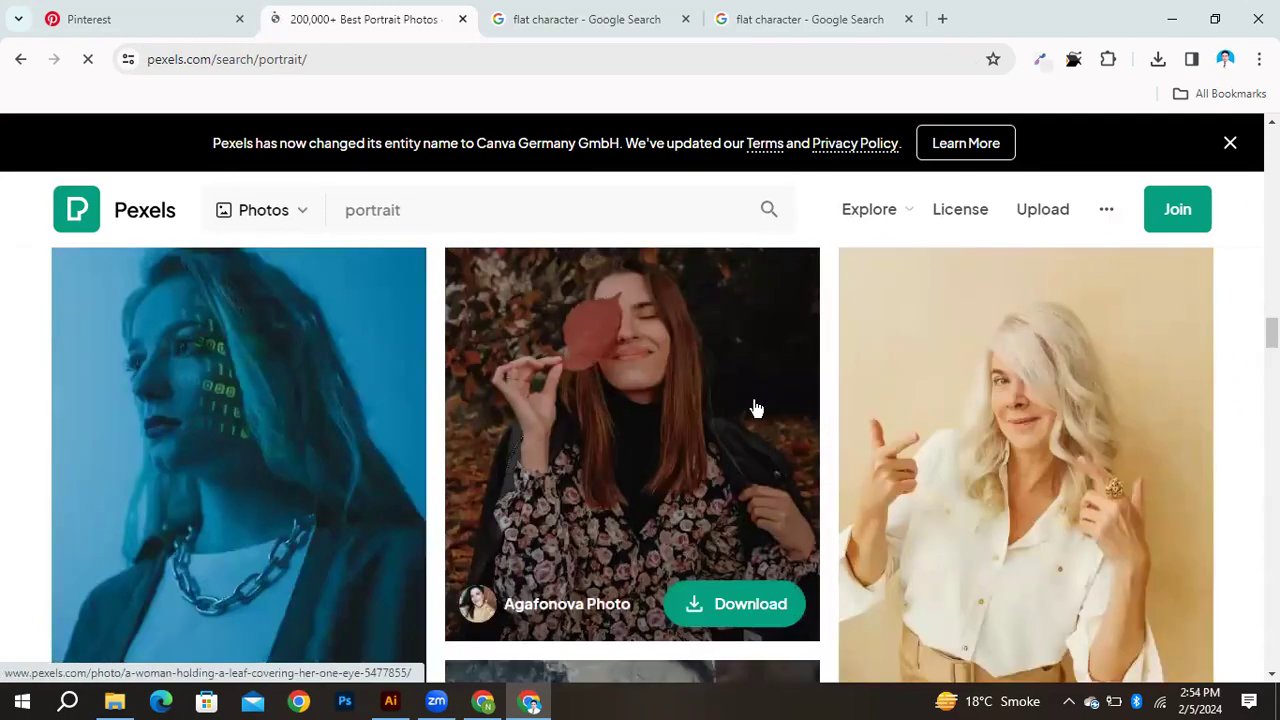
pyautogui.scroll(-10, 1074, 451)
pyautogui.scroll(-10, 940, 462)
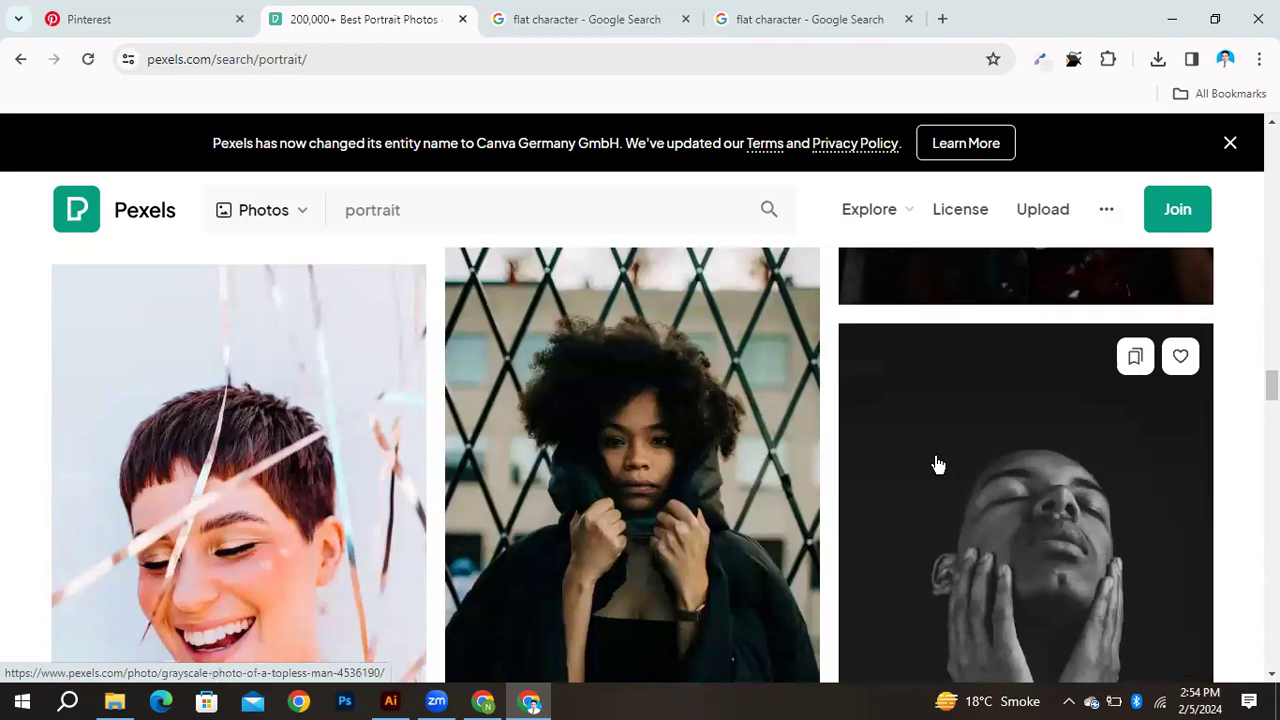
pyautogui.scroll(-10, 930, 464)
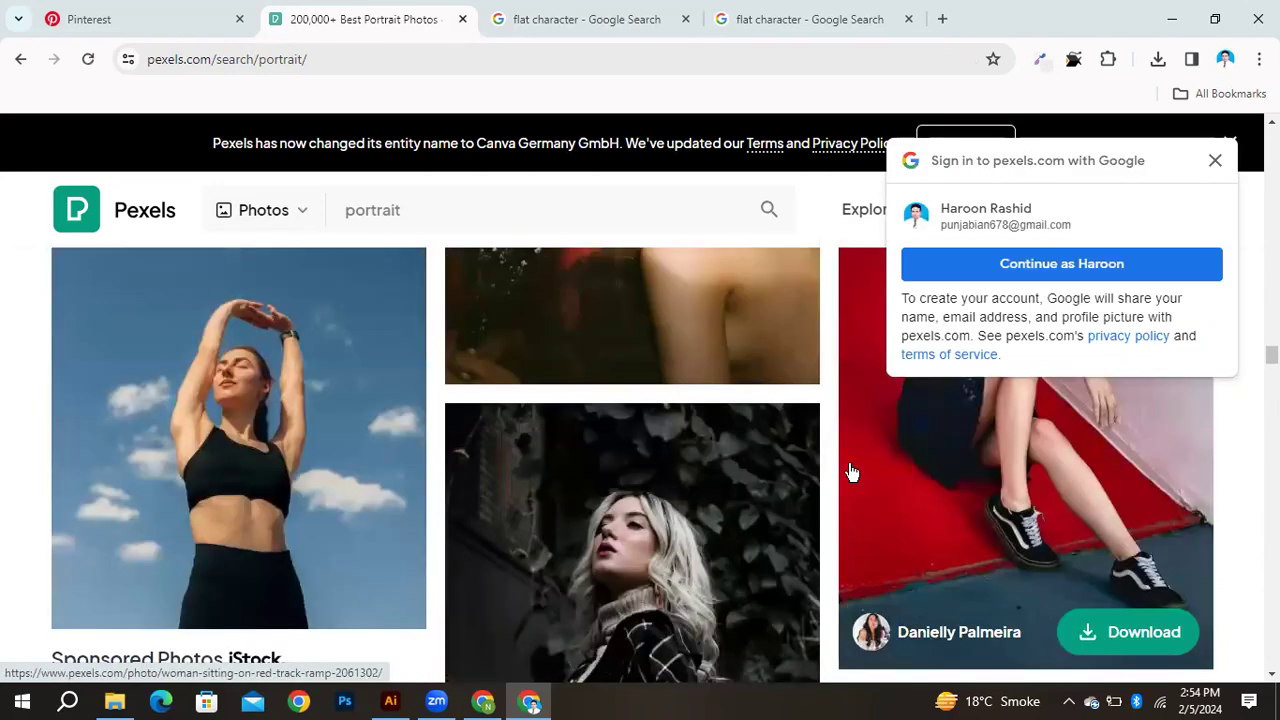
pyautogui.scroll(-10, 850, 472)
pyautogui.scroll(-10, 757, 480)
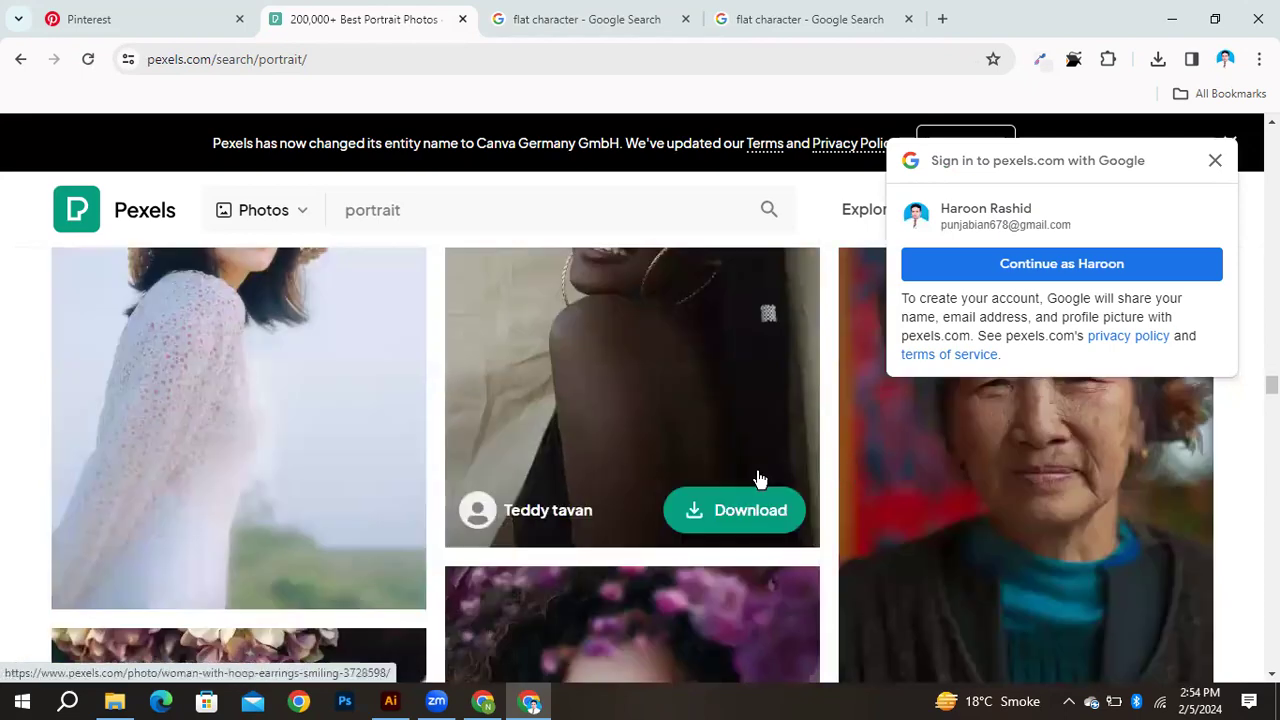
# Download the Pexels portraits of the woman on a yellow background and the smiling woman in the green patterned shirt
pyautogui.scroll(-5, 714, 487)
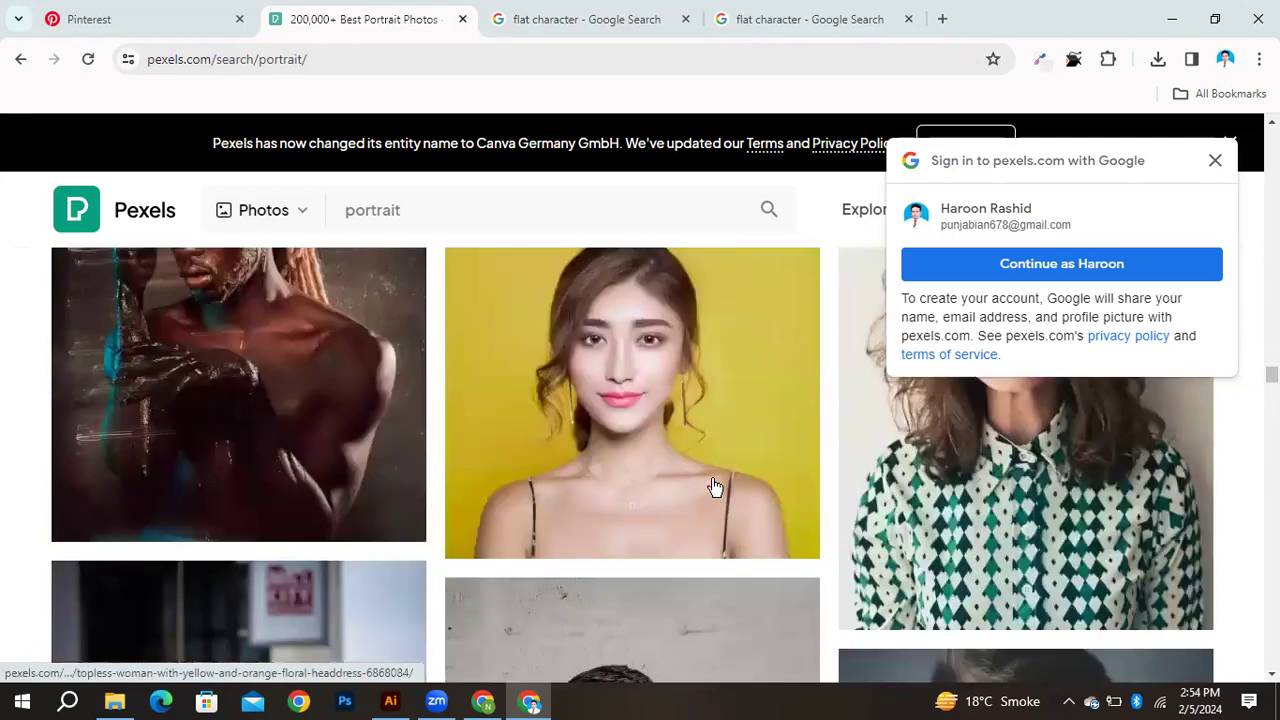
pyautogui.click(735, 515)
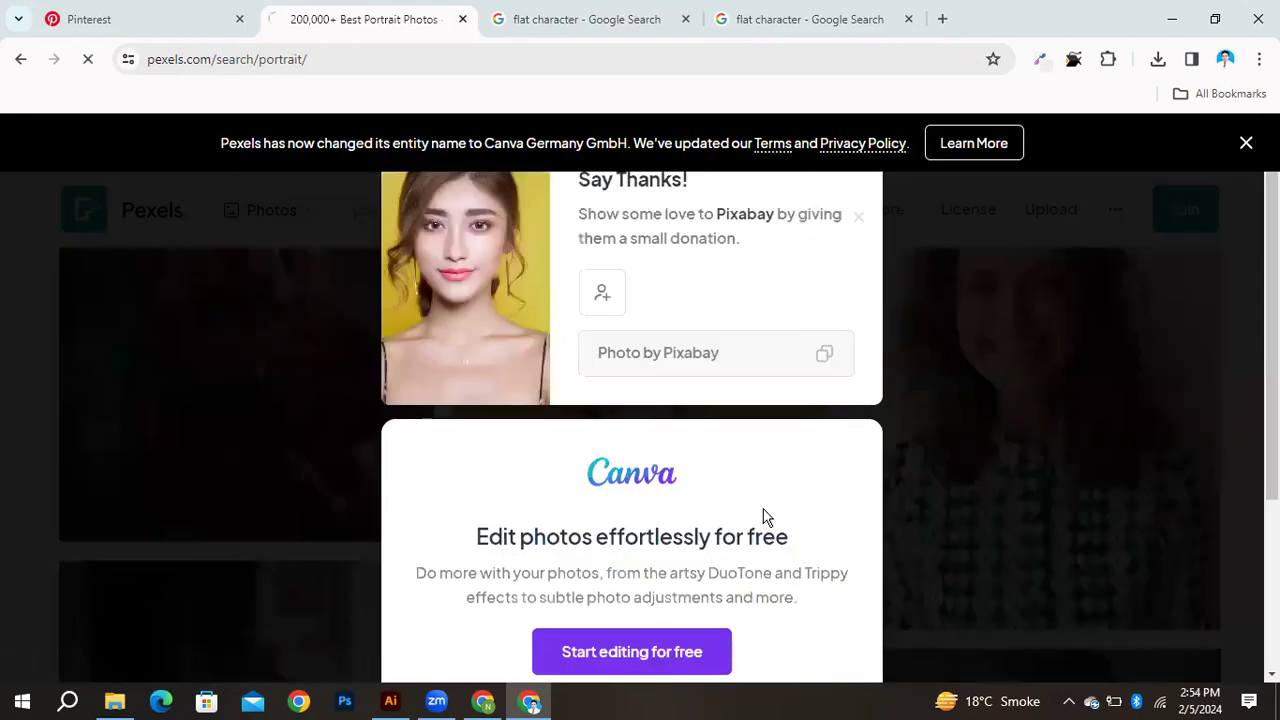
pyautogui.click(1247, 145)
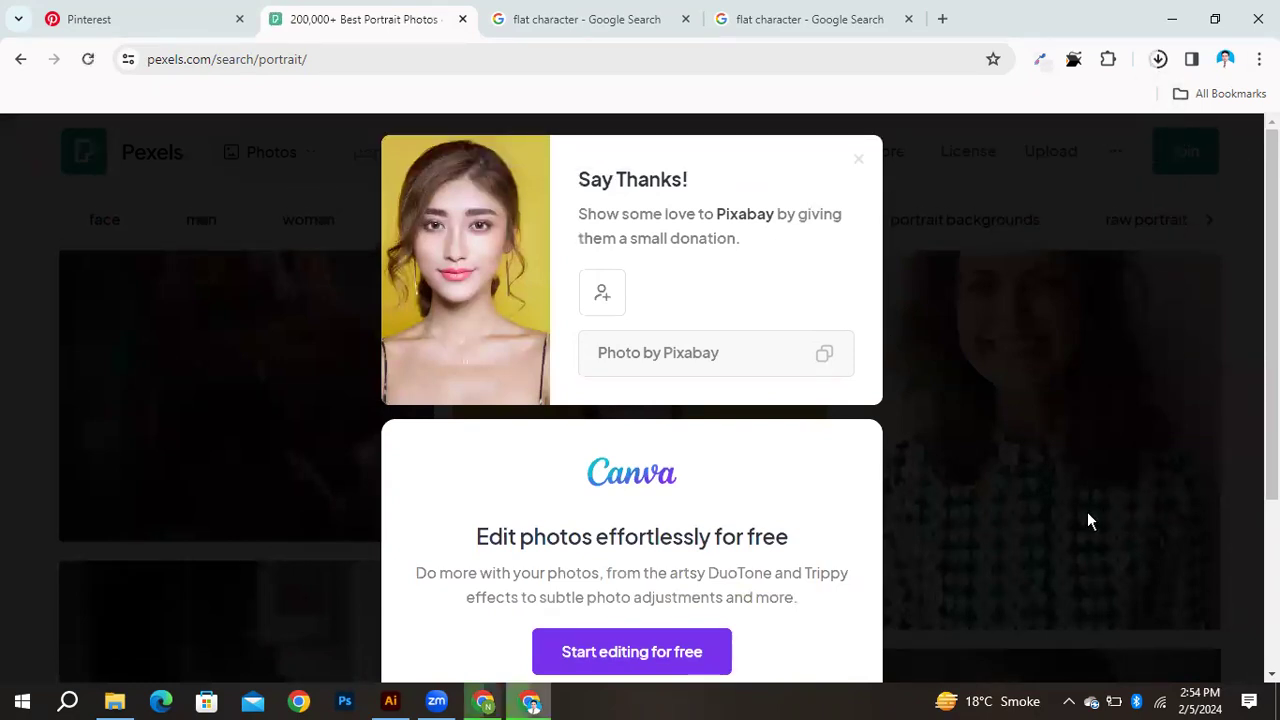
pyautogui.click(1076, 449)
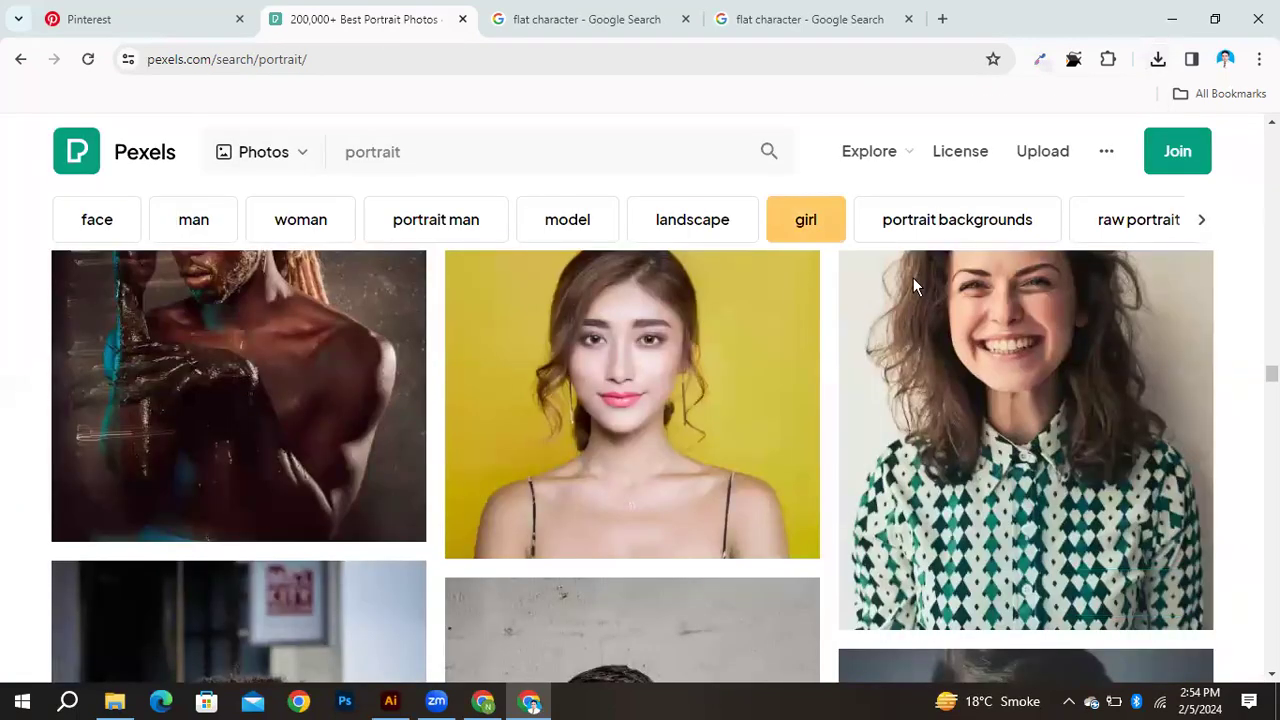
pyautogui.click(1123, 592)
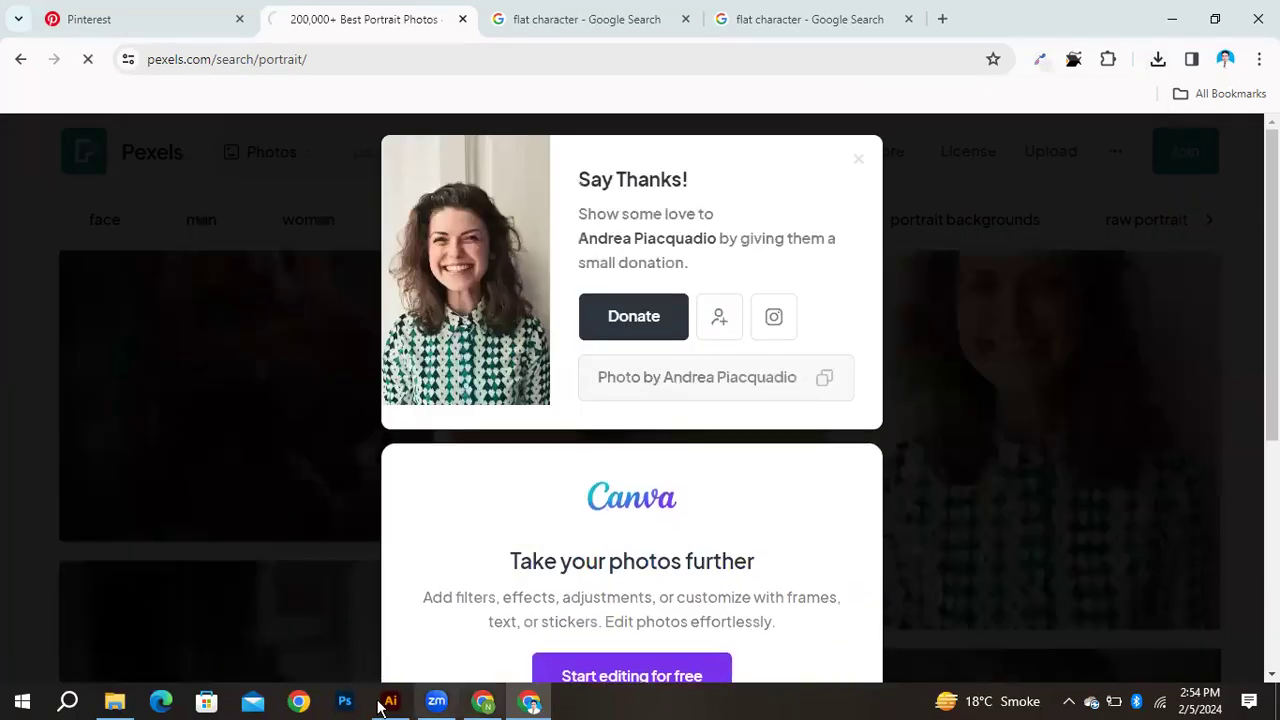
# Place the smiling woman's photo from the Downloads folder into the Untitled-2 document in Illustrator
pyautogui.click(114, 701)
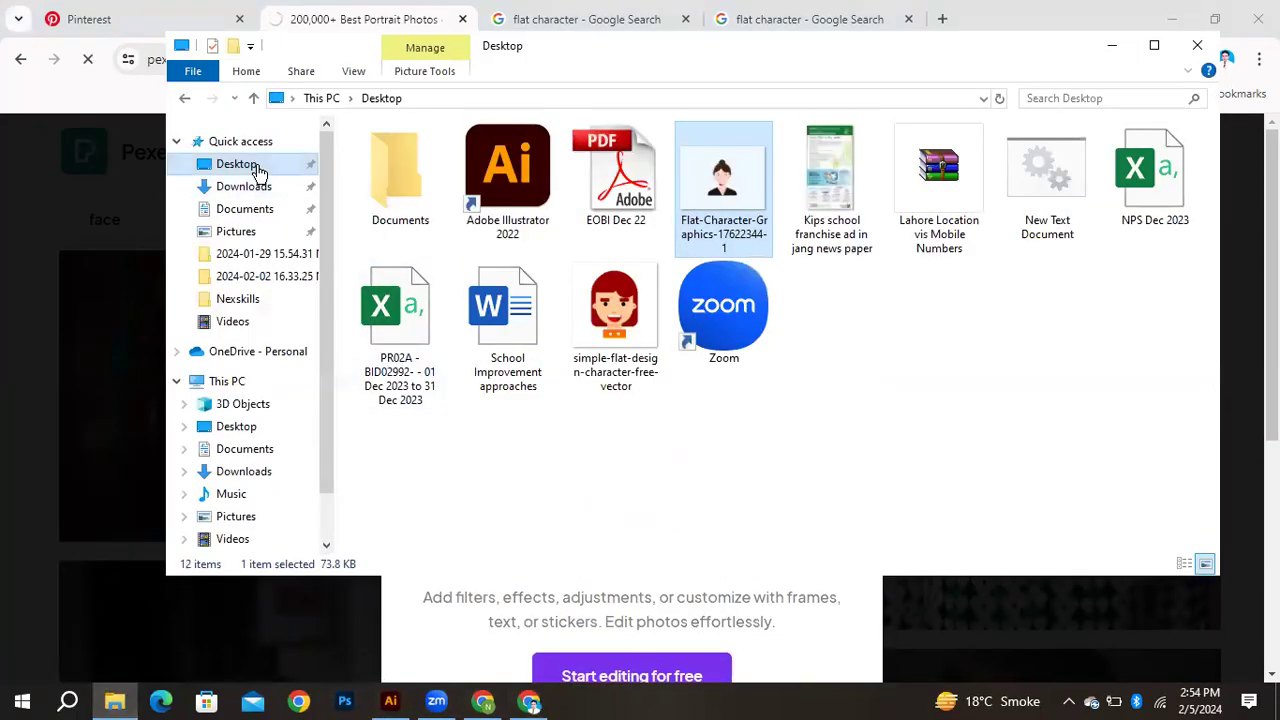
pyautogui.click(256, 171)
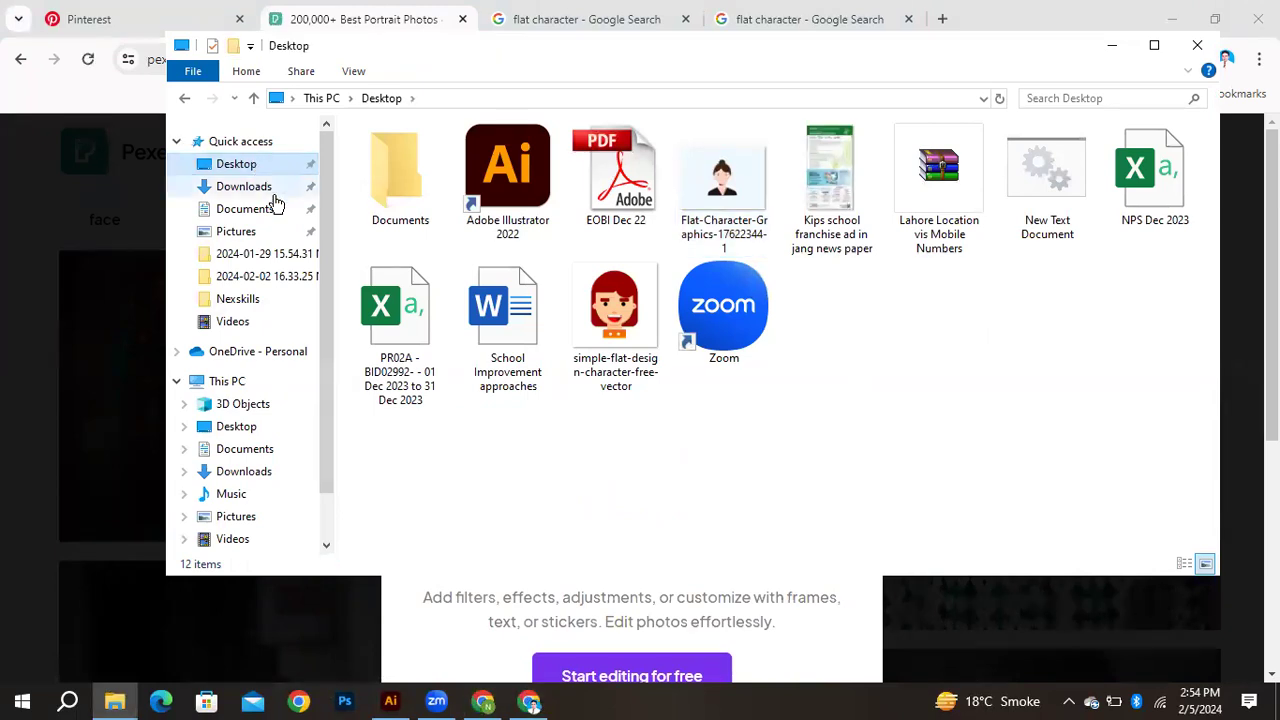
pyautogui.click(266, 189)
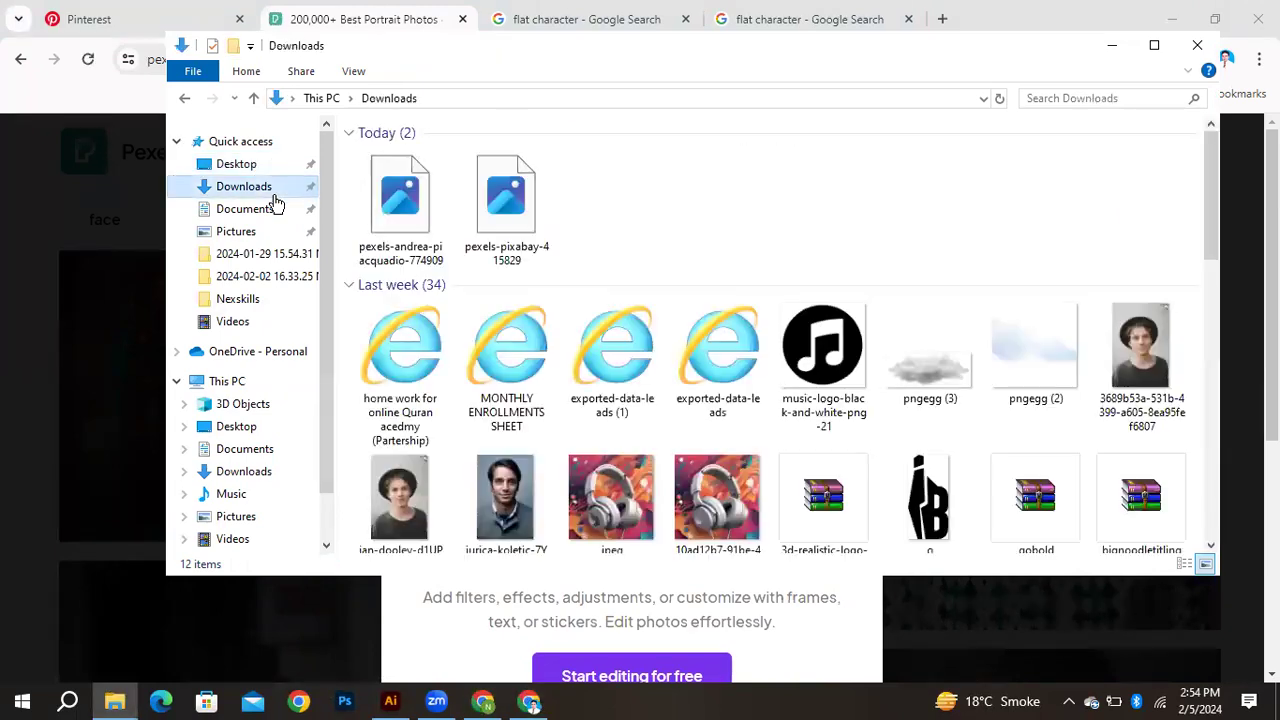
pyautogui.click(430, 250)
pyautogui.moveTo(405, 240); pyautogui.dragTo(531, 472)
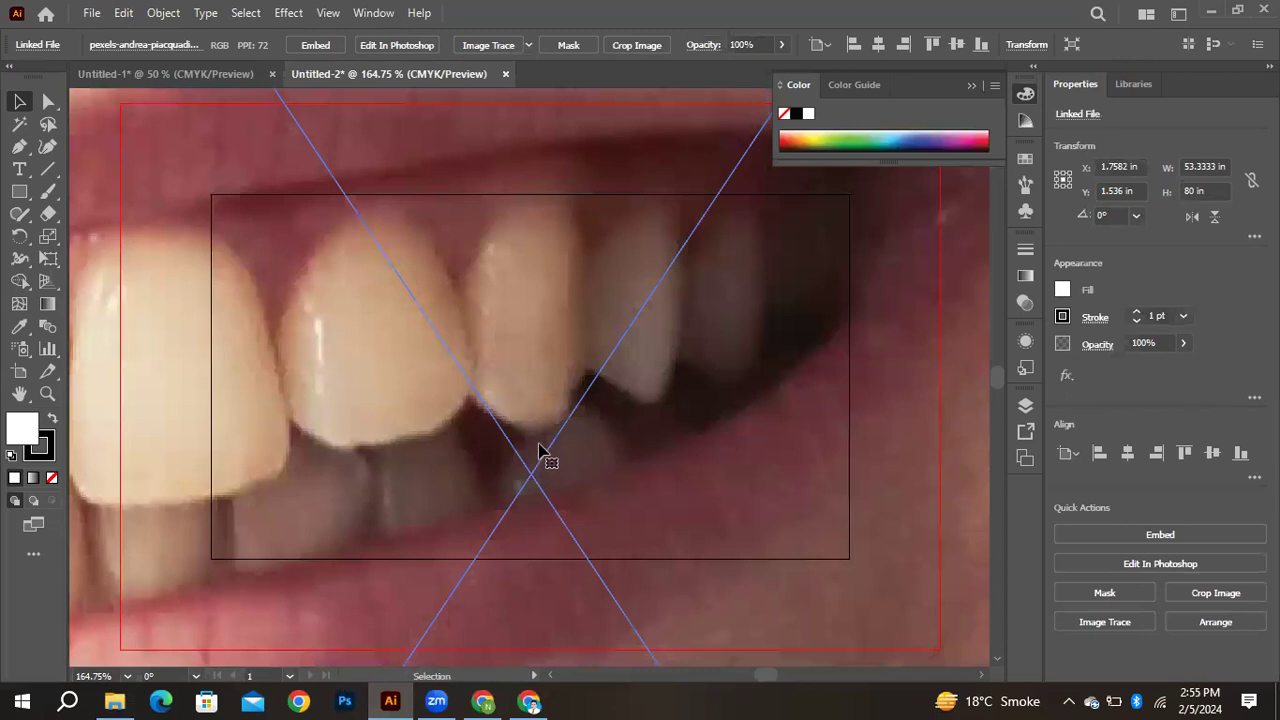
# Scale the placed portrait down proportionally to about 6.2 by 9.3 in and move it back over the artboard
pyautogui.press('ctrl')
pyautogui.hotkey('ctrl', '-')
pyautogui.hotkey('ctrl', '-')
pyautogui.hotkey('ctrl', '-')
pyautogui.hotkey('ctrl', '-')
pyautogui.hotkey('ctrl', '-')
pyautogui.hotkey('ctrl', '-')
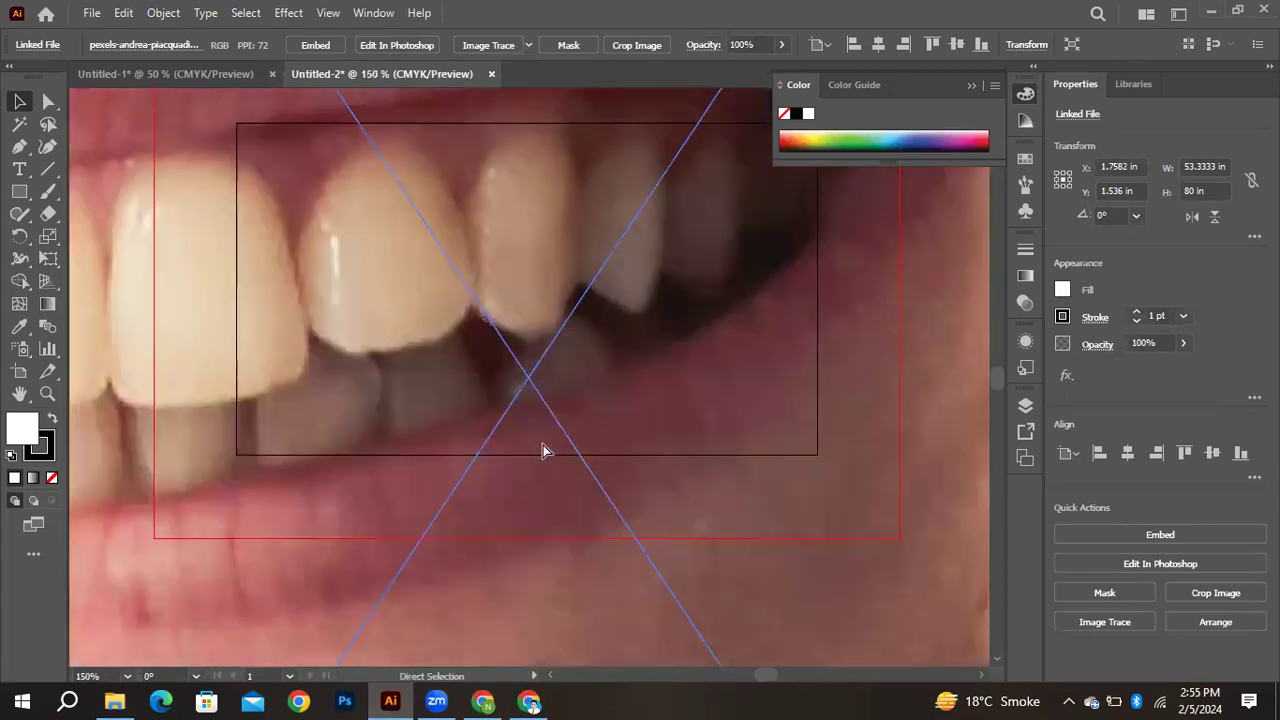
pyautogui.hotkey('ctrl', '-')
pyautogui.hotkey('ctrl', '-')
pyautogui.hotkey('ctrl', '-')
pyautogui.hotkey('ctrl', '-')
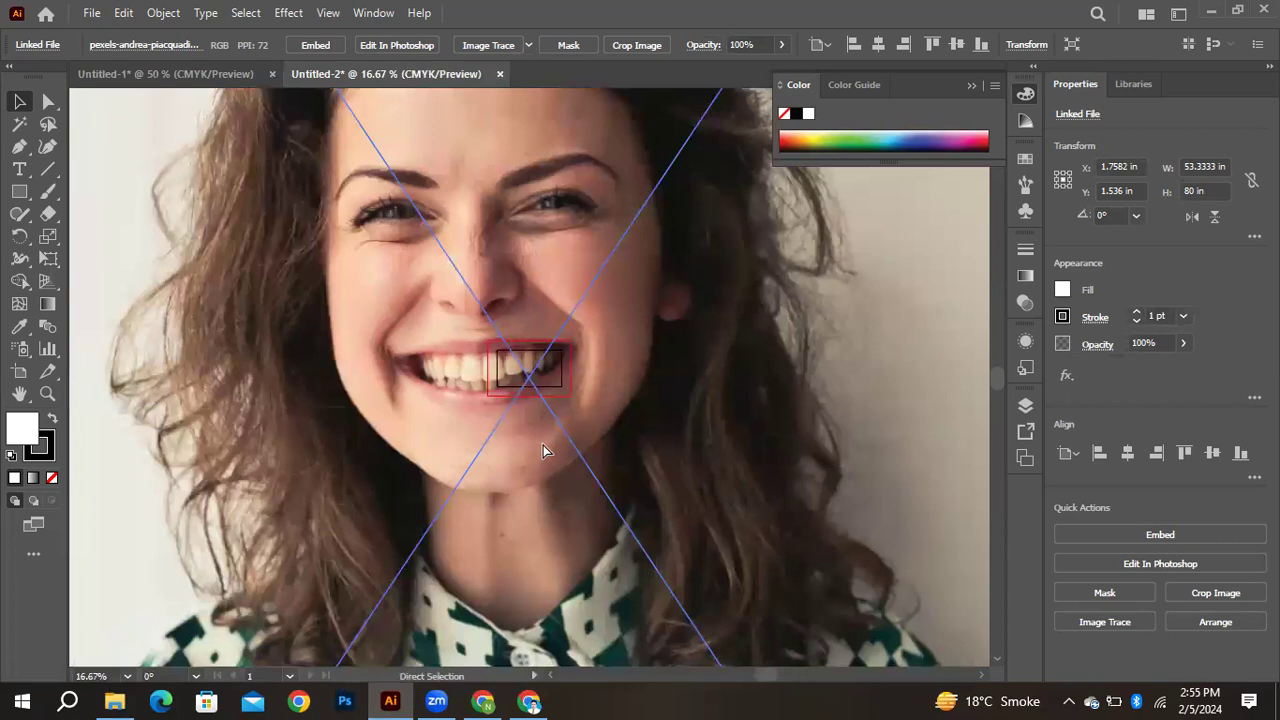
pyautogui.hotkey('ctrl', '-')
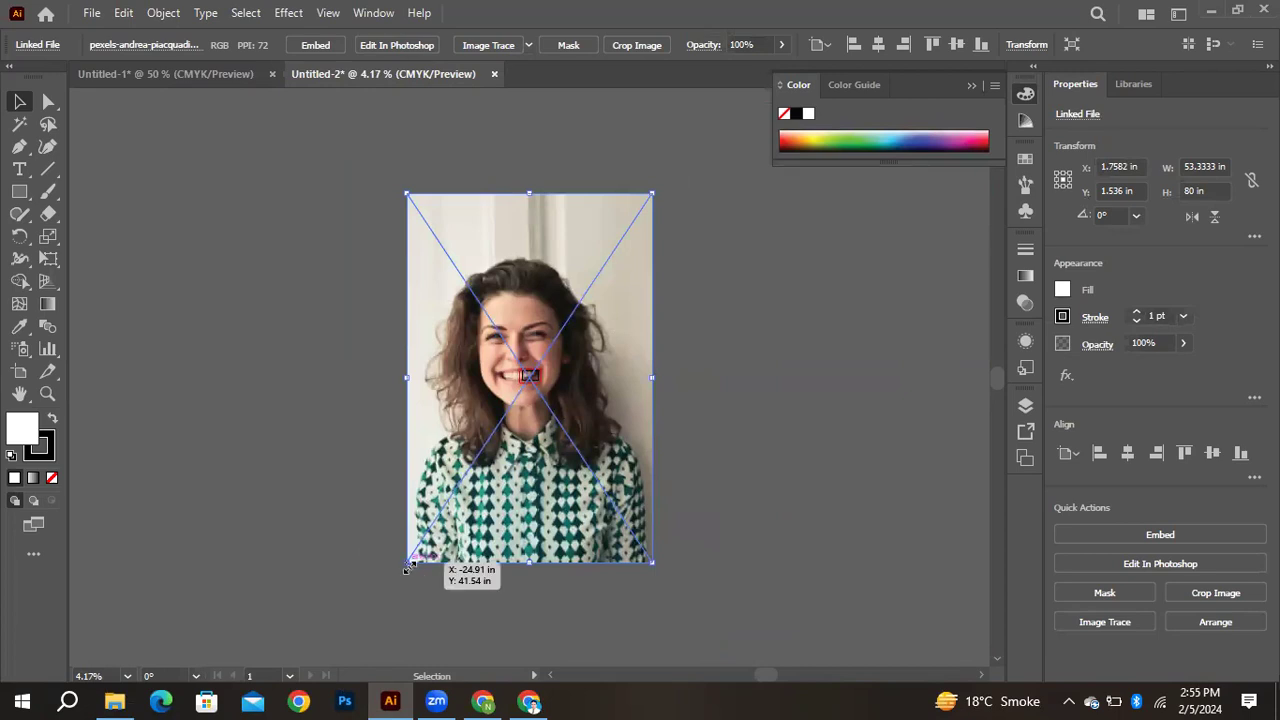
pyautogui.moveTo(406, 568); pyautogui.dragTo(623, 314)
pyautogui.moveTo(632, 220); pyautogui.dragTo(525, 378)
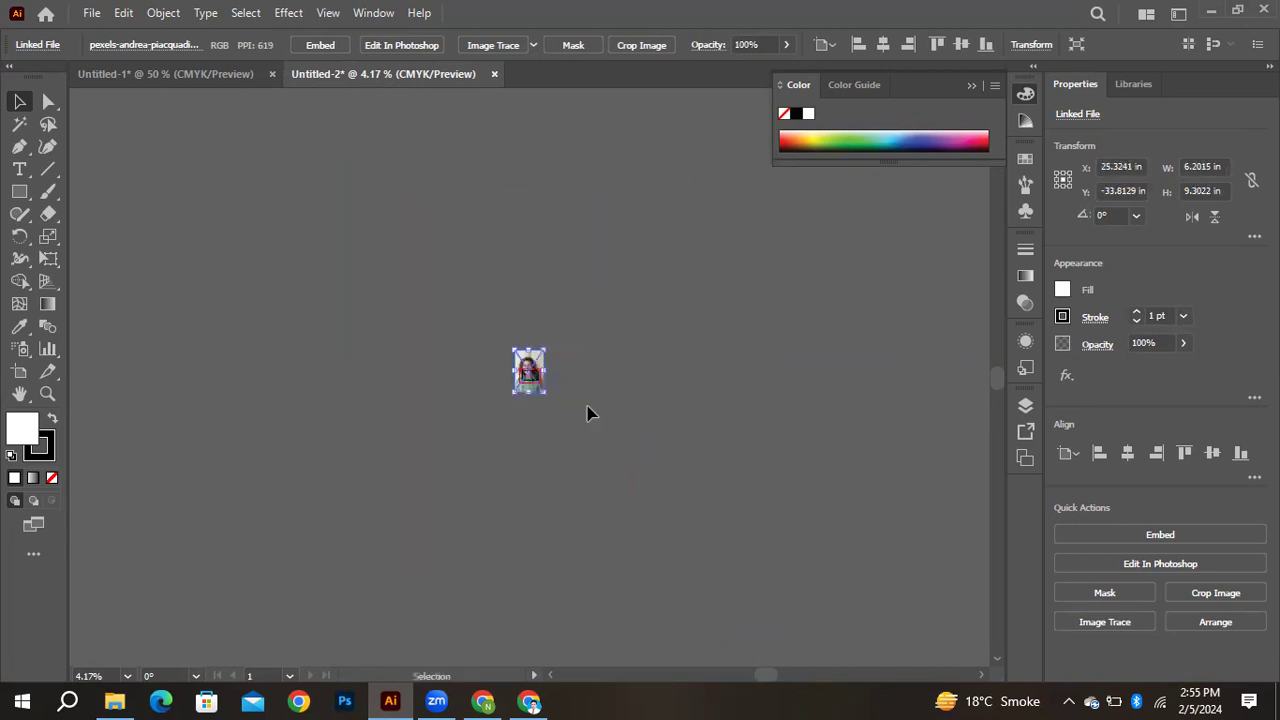
# Shrink the portrait proportionally to about 2.16 by 3.24 in and align it with the artboard's right edge, centred vertically
pyautogui.hotkey('ctrl', '=')
pyautogui.hotkey('ctrl', '=')
pyautogui.hotkey('ctrl', '=')
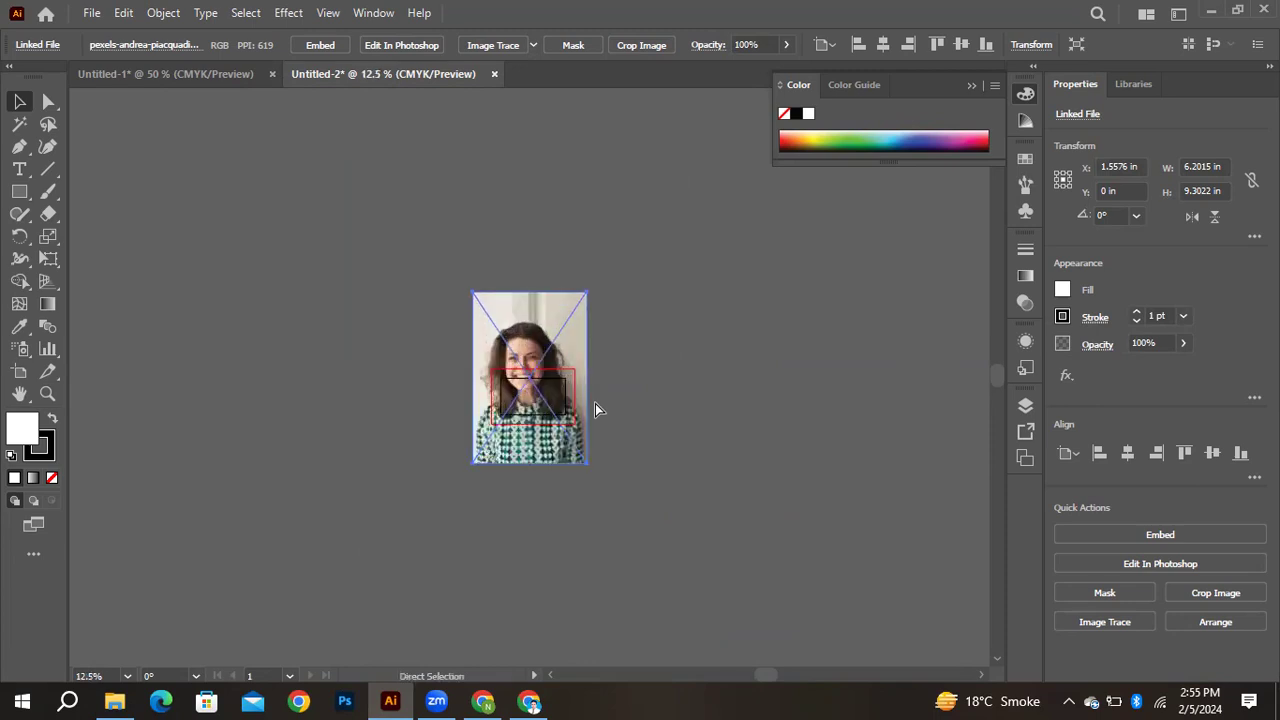
pyautogui.hotkey('ctrl', '=')
pyautogui.hotkey('ctrl', '=')
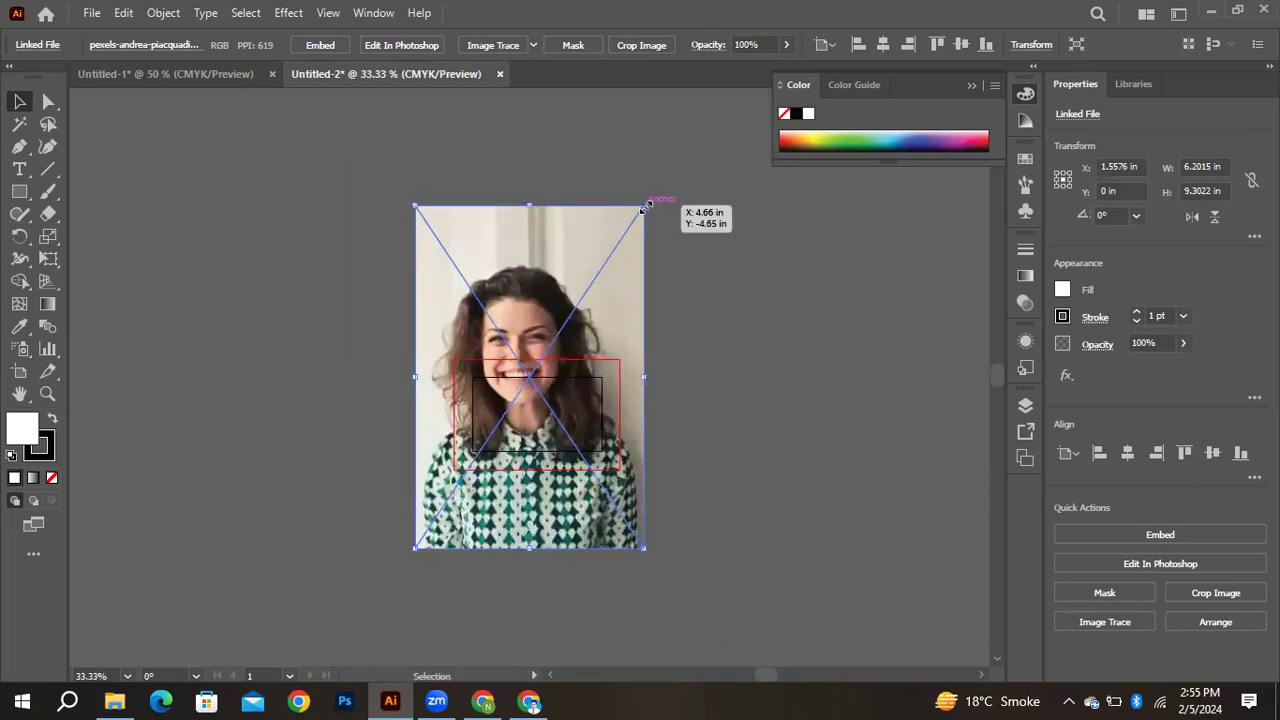
pyautogui.moveTo(645, 206); pyautogui.dragTo(493, 431)
pyautogui.moveTo(455, 491); pyautogui.dragTo(563, 424)
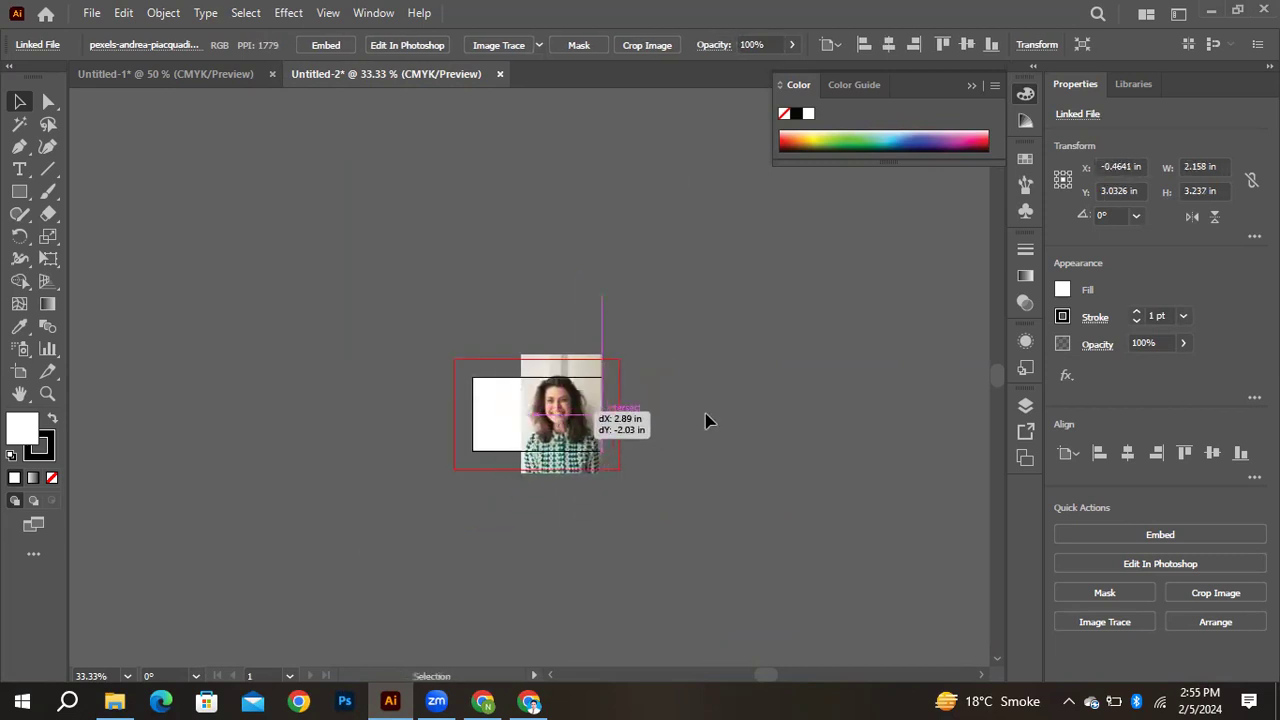
pyautogui.hotkey('ctrl', '=')
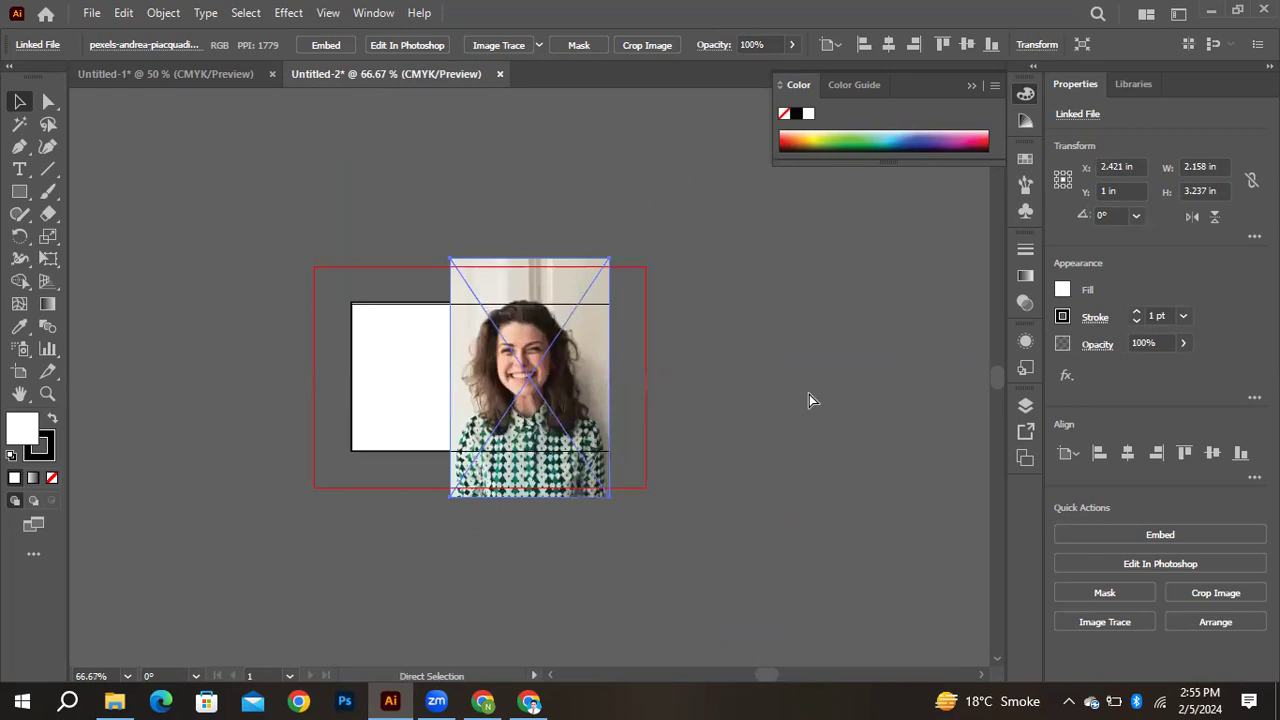
pyautogui.hotkey('ctrl', '=')
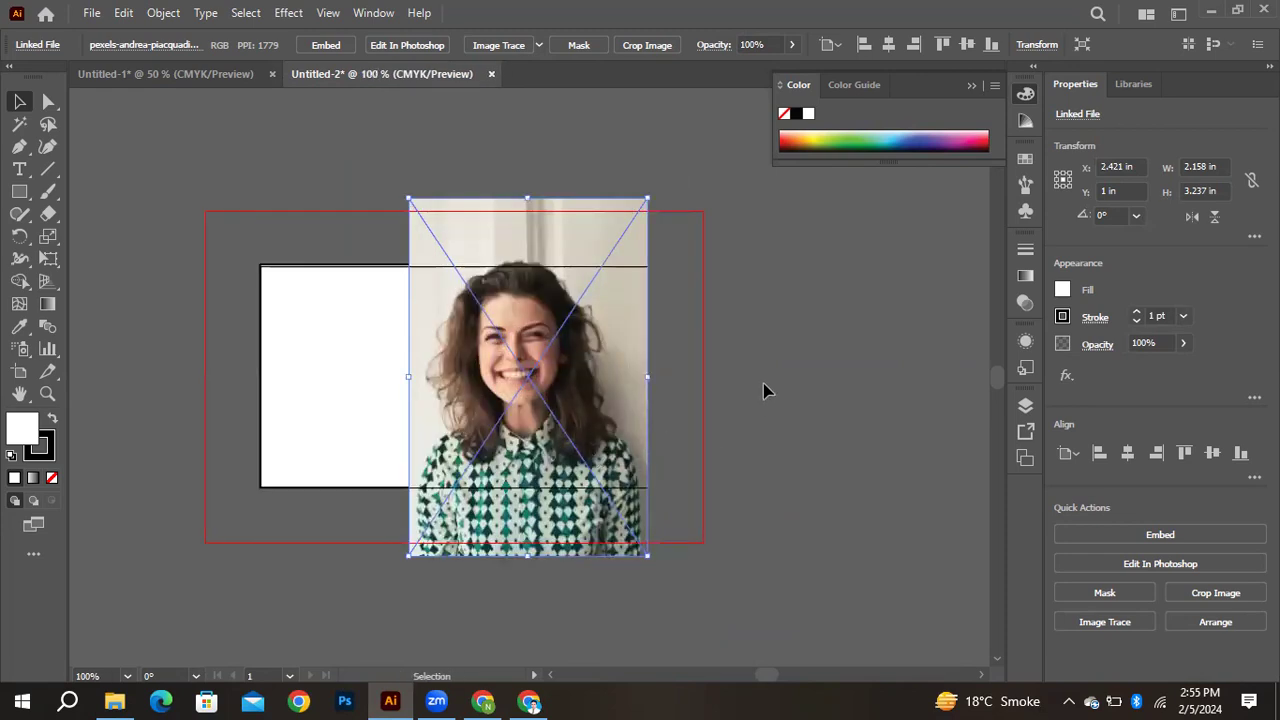
# Send the portrait photo behind the arch shape, scale it down to about 2.38 in high, and reposition the arch over it
pyautogui.hotkey('ctrl', '[')
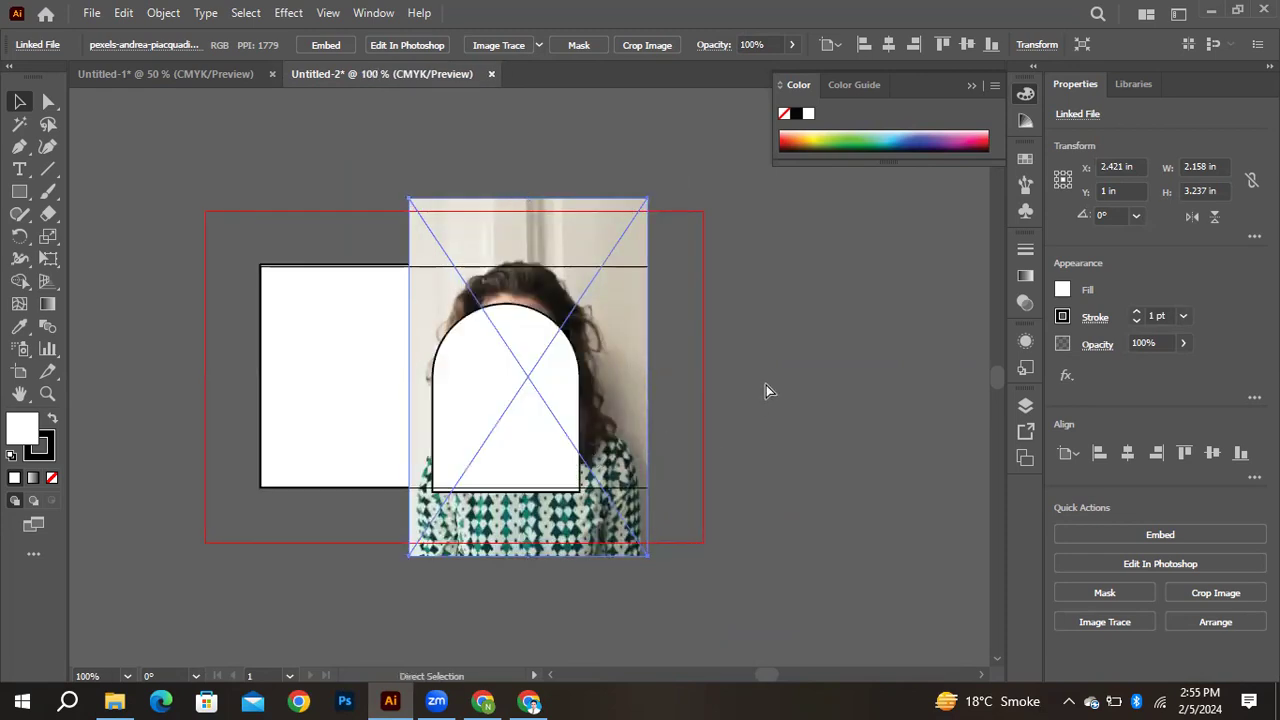
pyautogui.moveTo(544, 371); pyautogui.dragTo(557, 331)
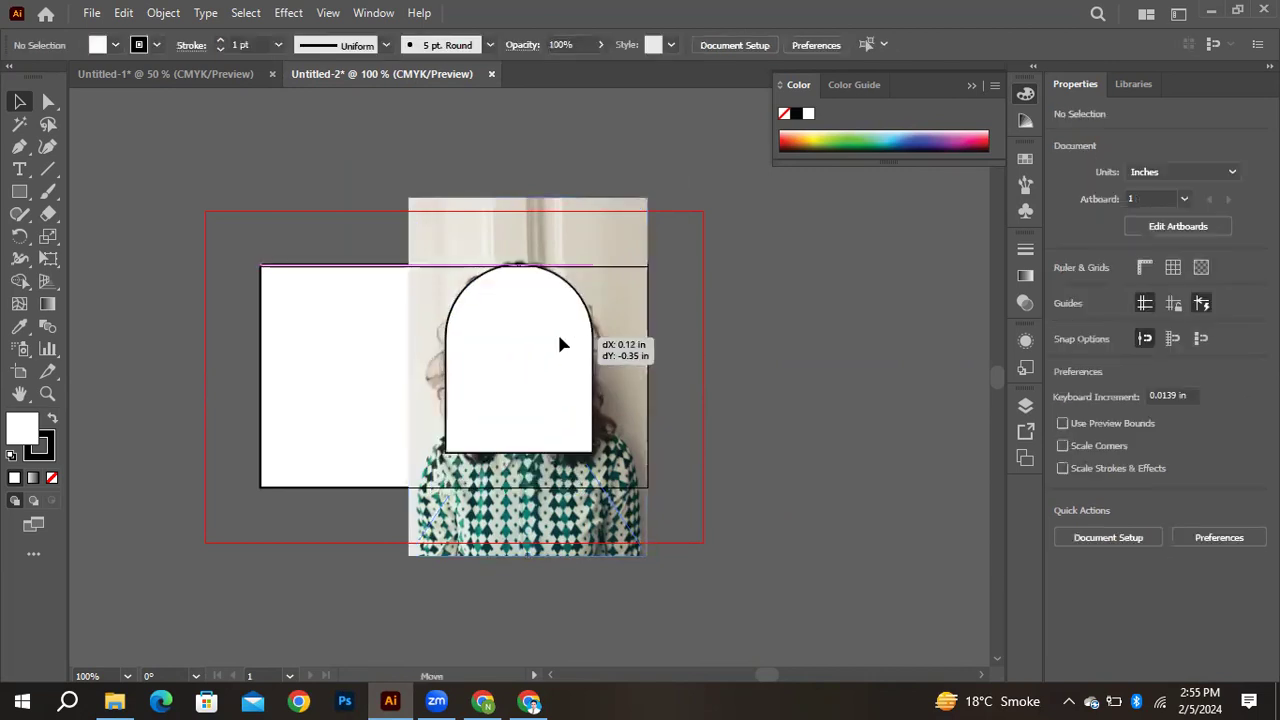
pyautogui.click(623, 245)
pyautogui.moveTo(646, 193); pyautogui.dragTo(587, 263)
pyautogui.moveTo(569, 308); pyautogui.dragTo(569, 308)
pyautogui.moveTo(533, 382); pyautogui.dragTo(507, 454)
pyautogui.moveTo(507, 460); pyautogui.dragTo(504, 462)
pyautogui.click(483, 322)
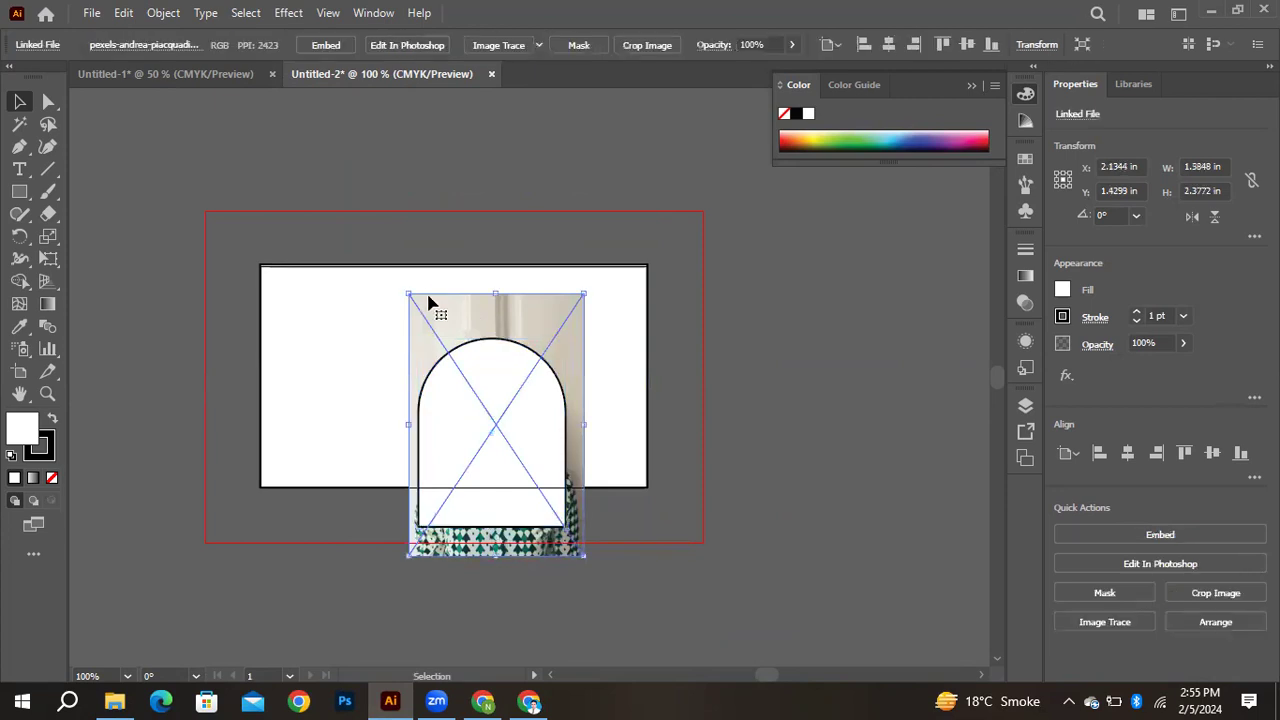
# Shrink the portrait photo to about 1.38 × 2.07 in around the arch and nudge it slightly left
pyautogui.moveTo(409, 294); pyautogui.dragTo(420, 310)
pyautogui.moveTo(585, 308); pyautogui.dragTo(571, 327)
pyautogui.press('Left')
pyautogui.press('Left')
pyautogui.press('Left')
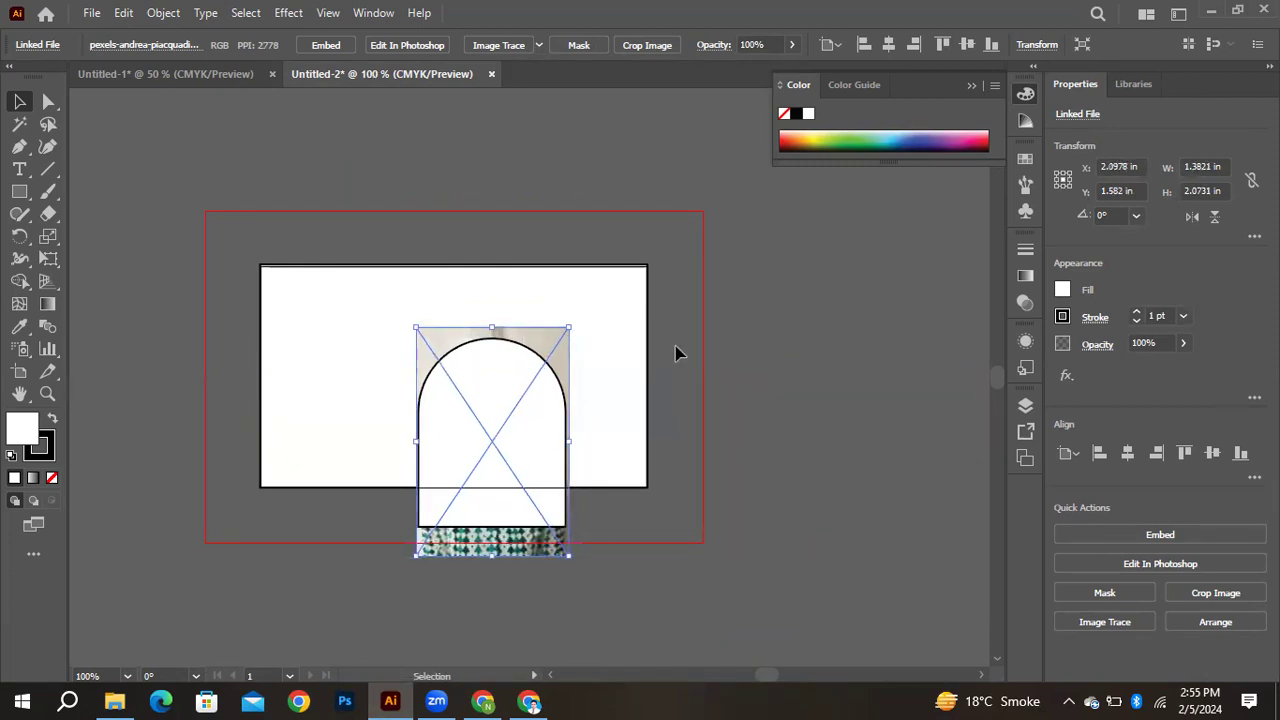
# Clip the portrait photo to the arch shape with a clipping mask
pyautogui.click(499, 444)
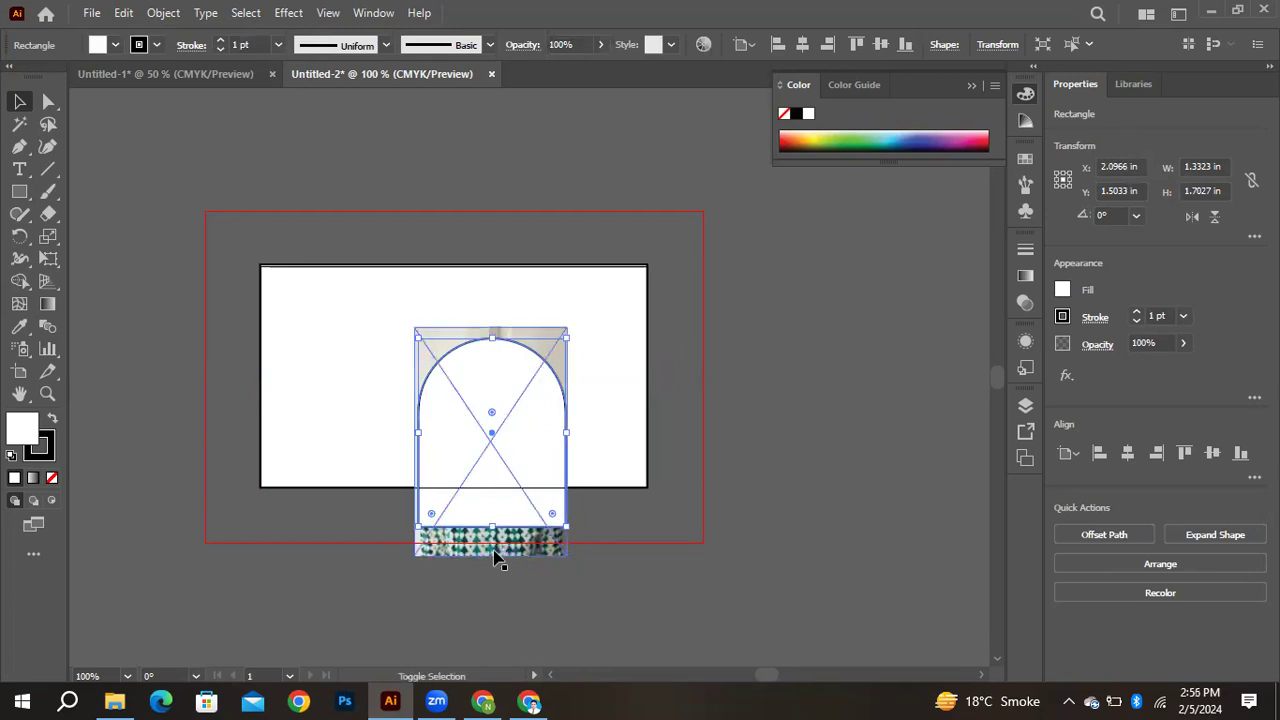
pyautogui.keyDown('shift'); pyautogui.click(500, 560); pyautogui.keyUp('shift')
pyautogui.rightClick(490, 418)
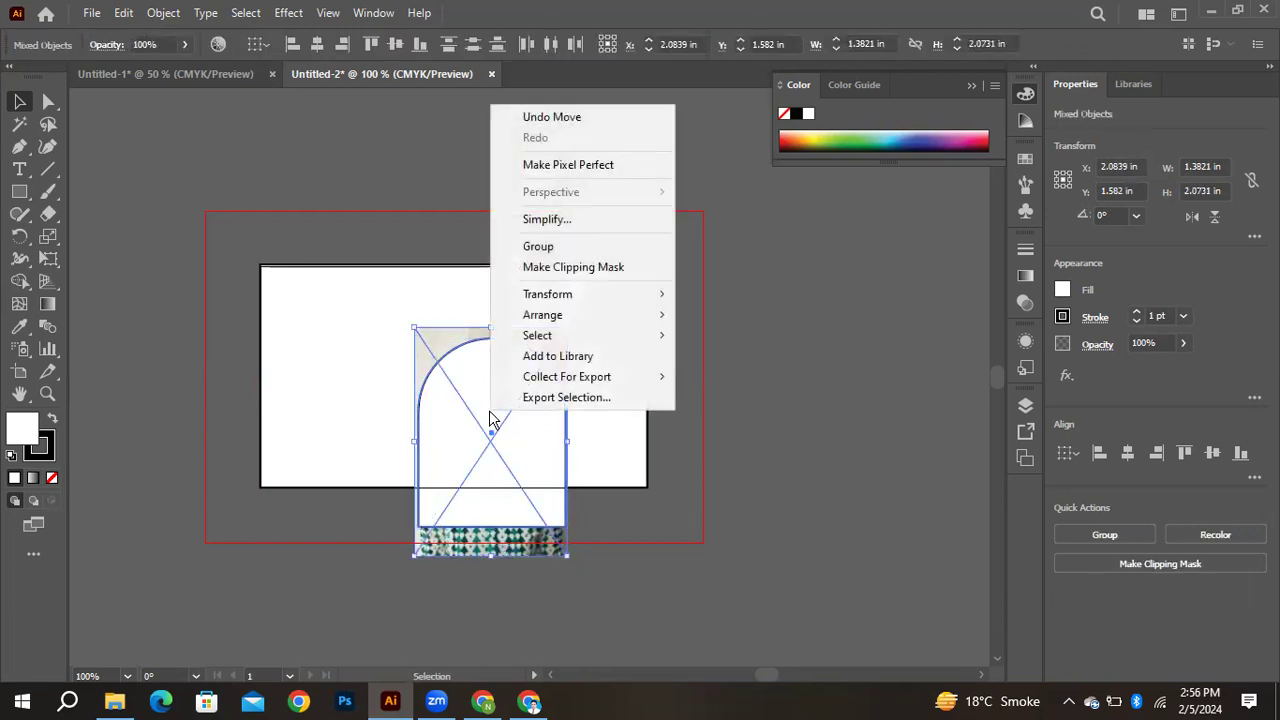
pyautogui.moveTo(515, 319)
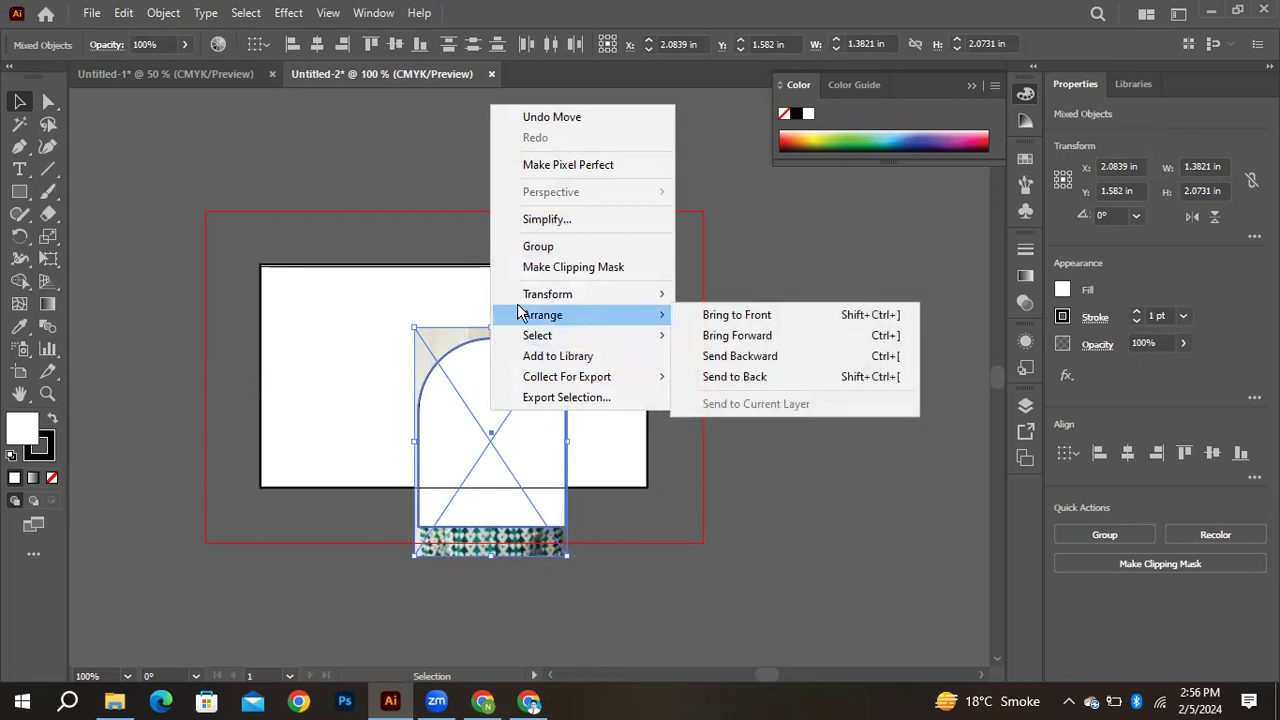
pyautogui.click(577, 269)
pyautogui.click(785, 351)
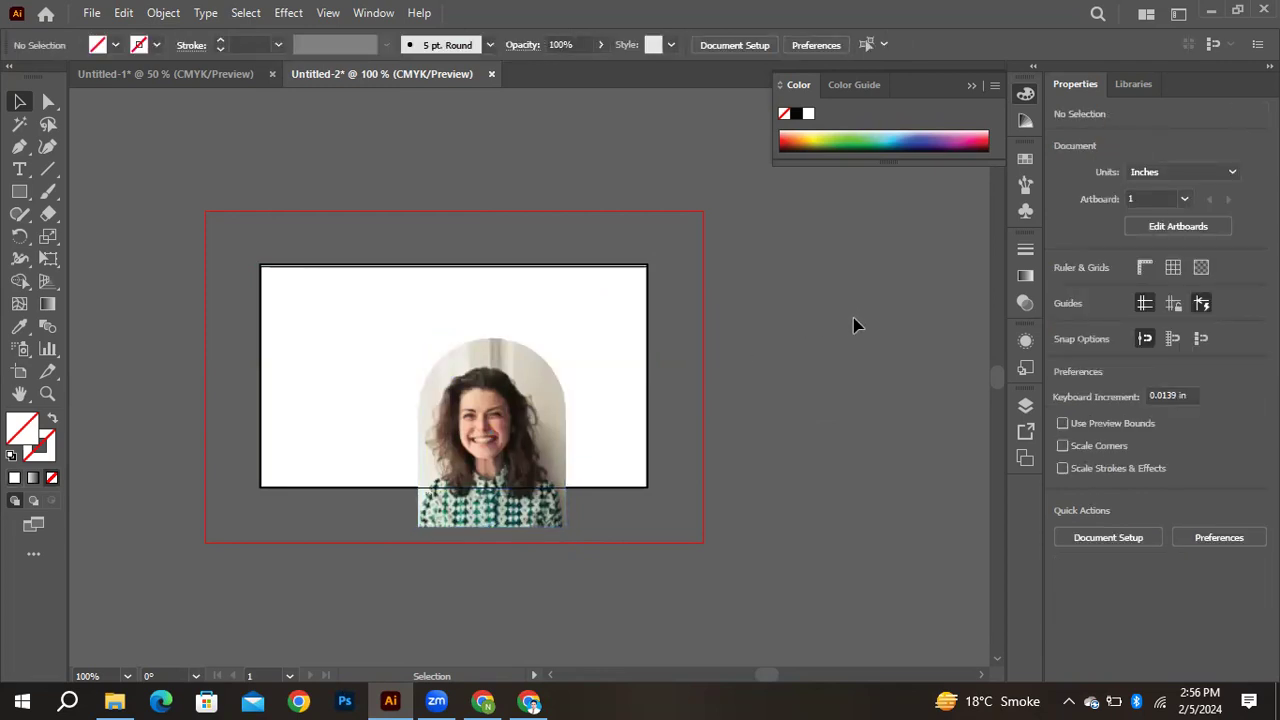
# Move the arch-clipped portrait fully inside the right half of the white rectangle
pyautogui.moveTo(529, 406); pyautogui.dragTo(558, 306)
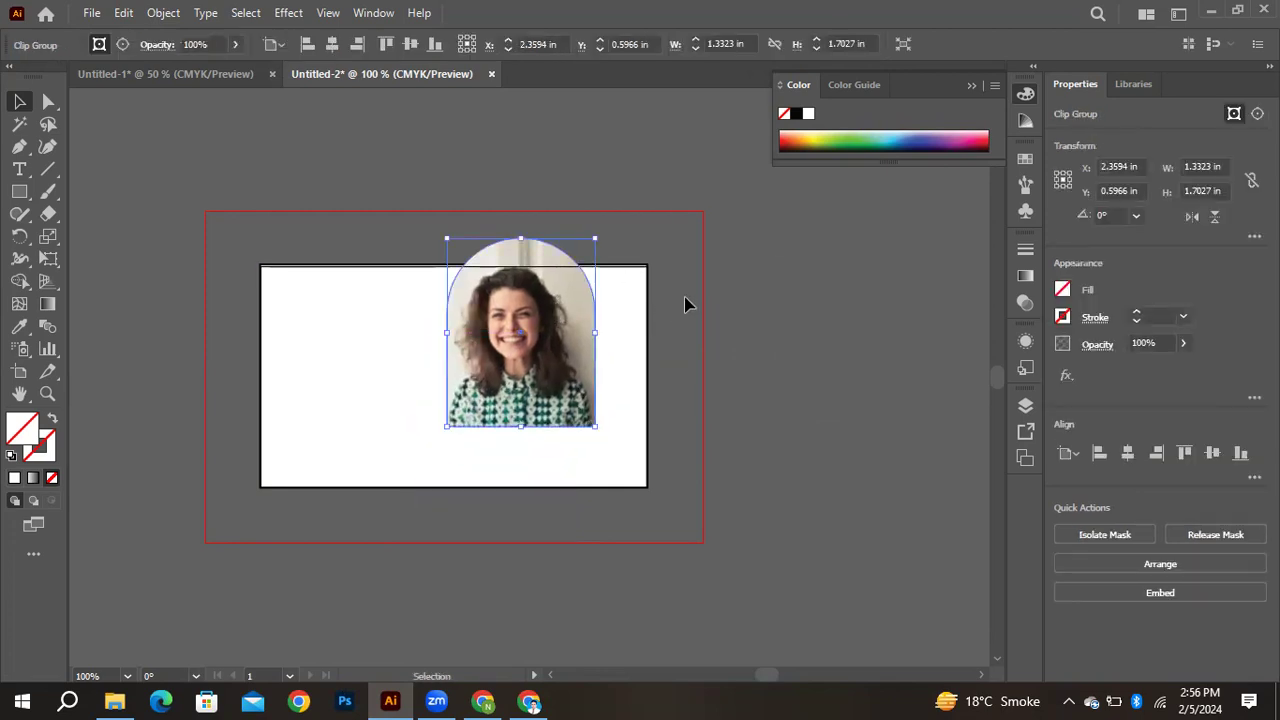
pyautogui.moveTo(571, 306); pyautogui.dragTo(567, 350)
pyautogui.click(634, 343)
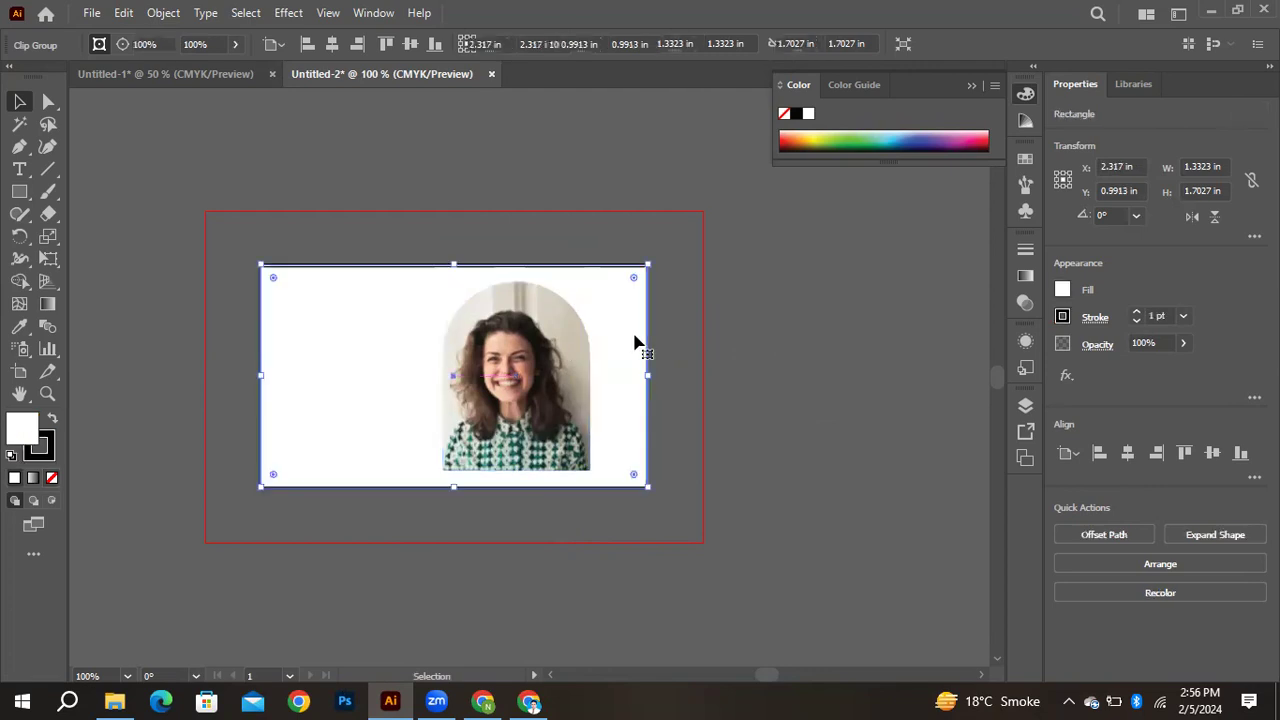
pyautogui.click(680, 352)
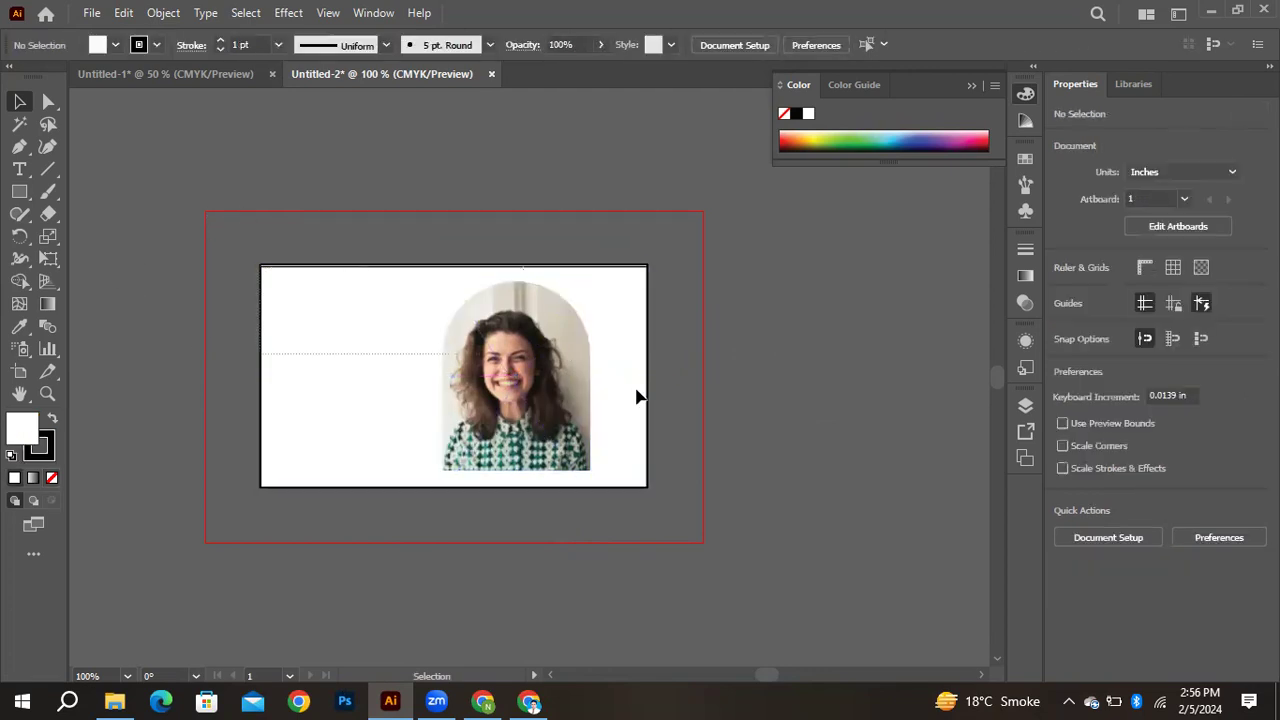
# Delete all artwork from the artboard
pyautogui.hotkey('ctrl', 'a')
pyautogui.press('Delete')
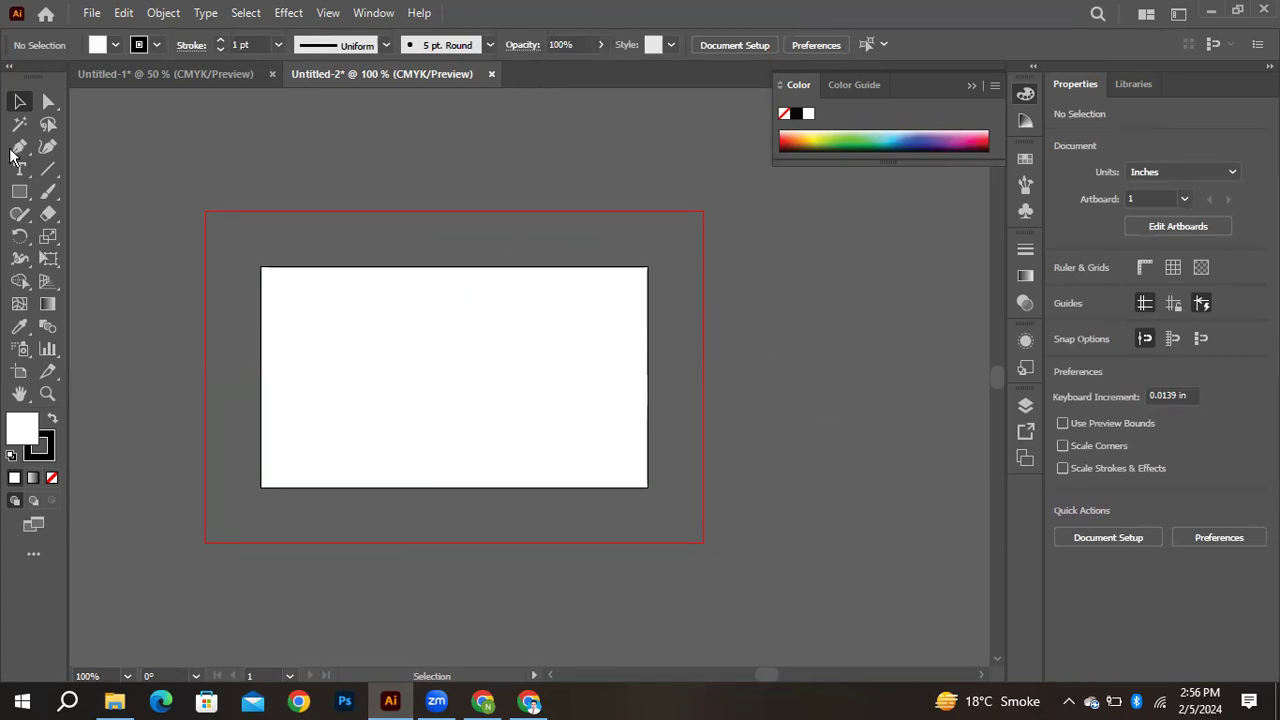
# Draw a narrow upright rectangle about 0.62 × 1.52 in and duplicate it twice to form an evenly spaced row of three
pyautogui.click(19, 191)
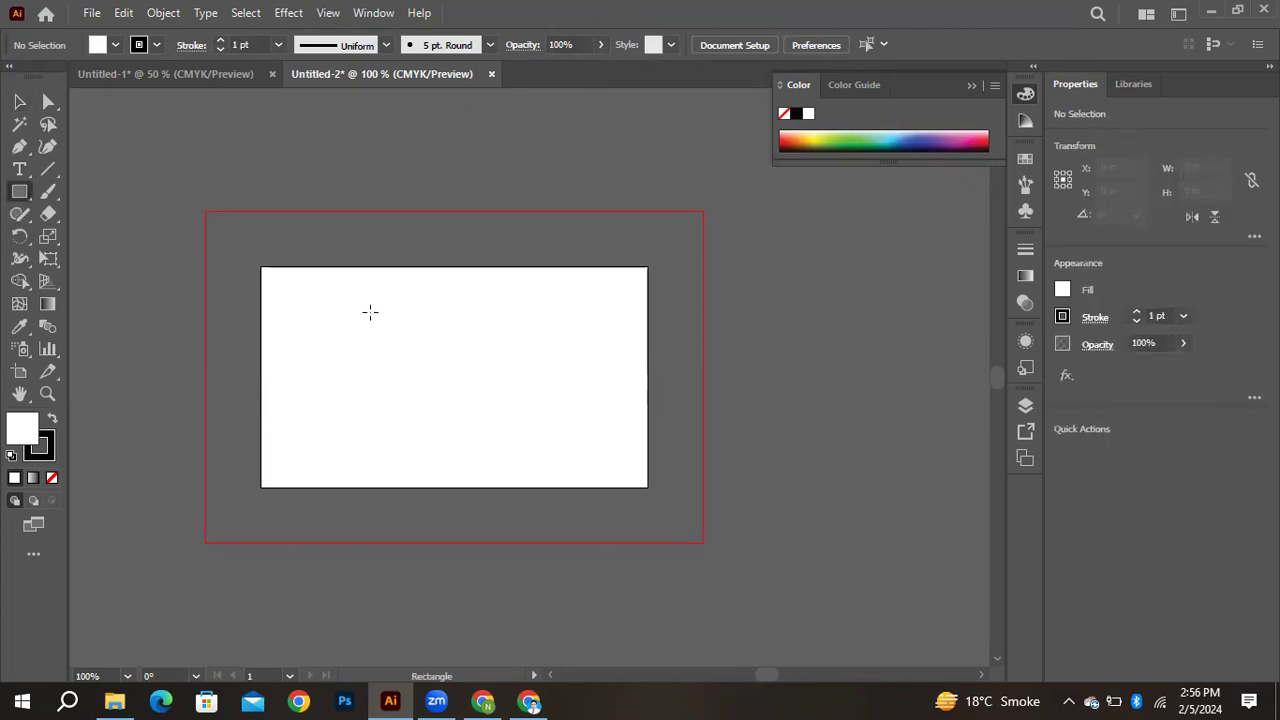
pyautogui.moveTo(390, 317); pyautogui.dragTo(462, 490)
pyautogui.click(19, 101)
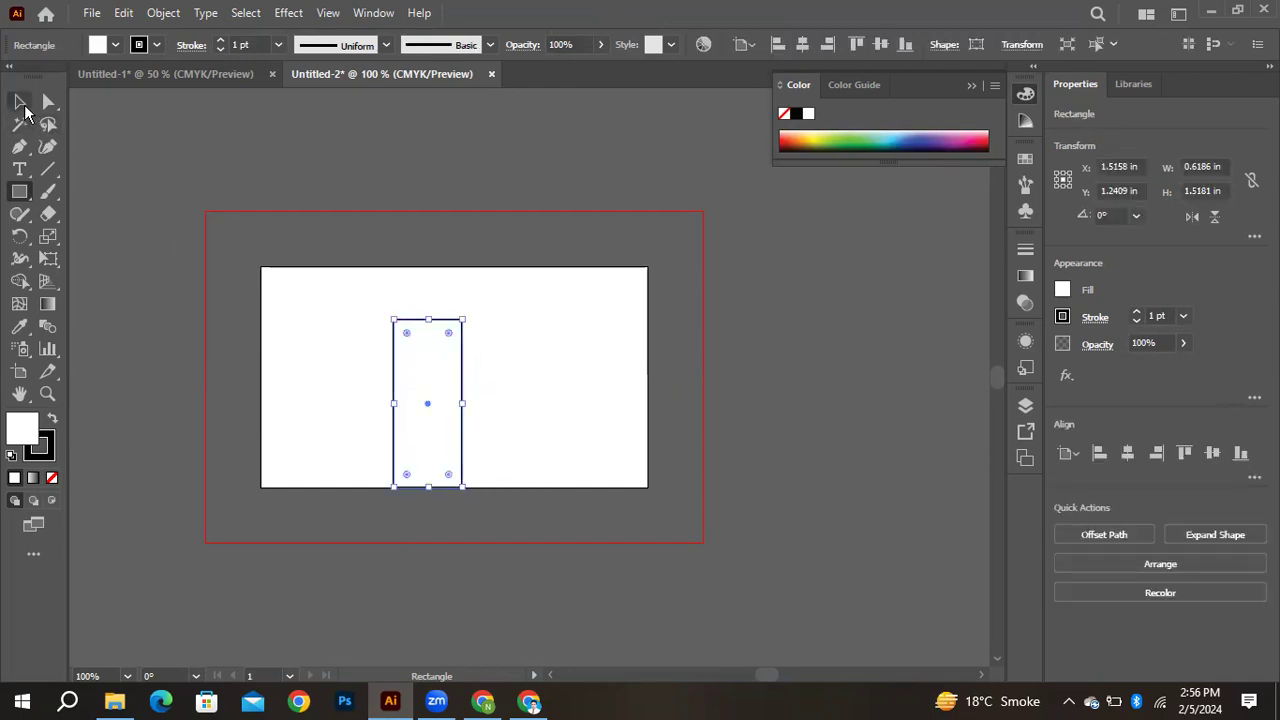
pyautogui.moveTo(430, 364); pyautogui.dragTo(505, 344)
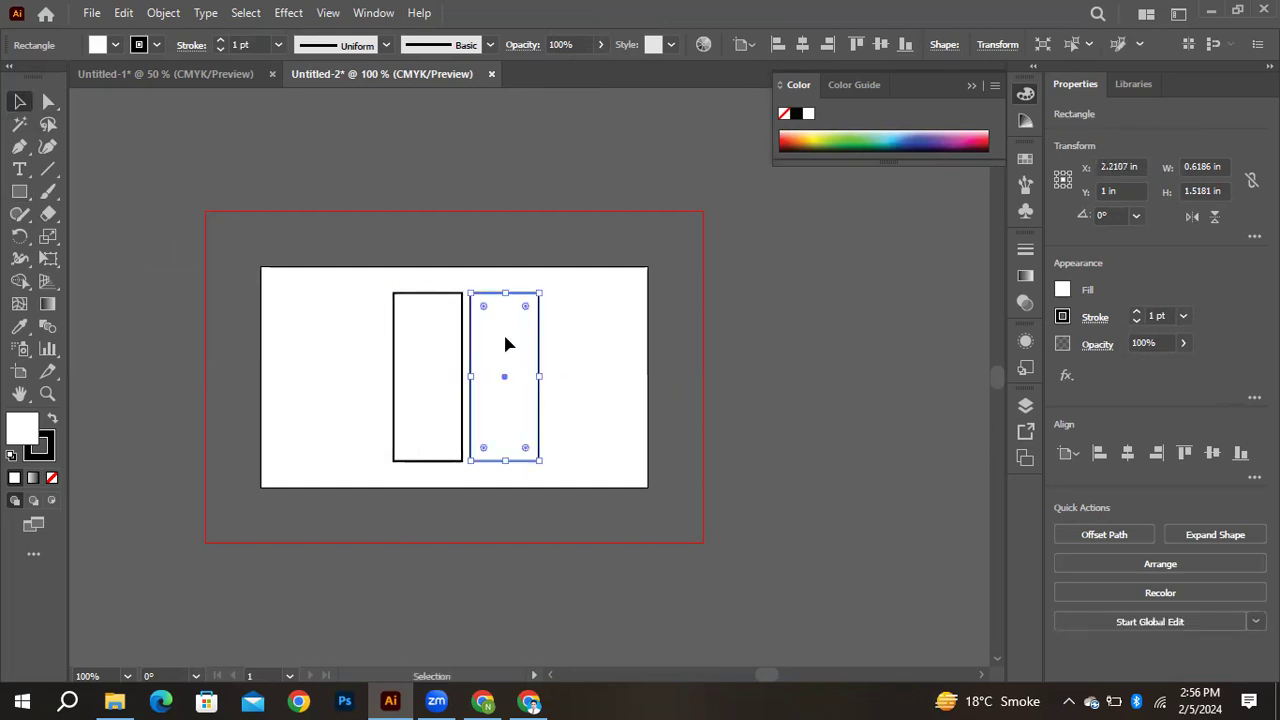
pyautogui.hotkey('ctrl', 'd')
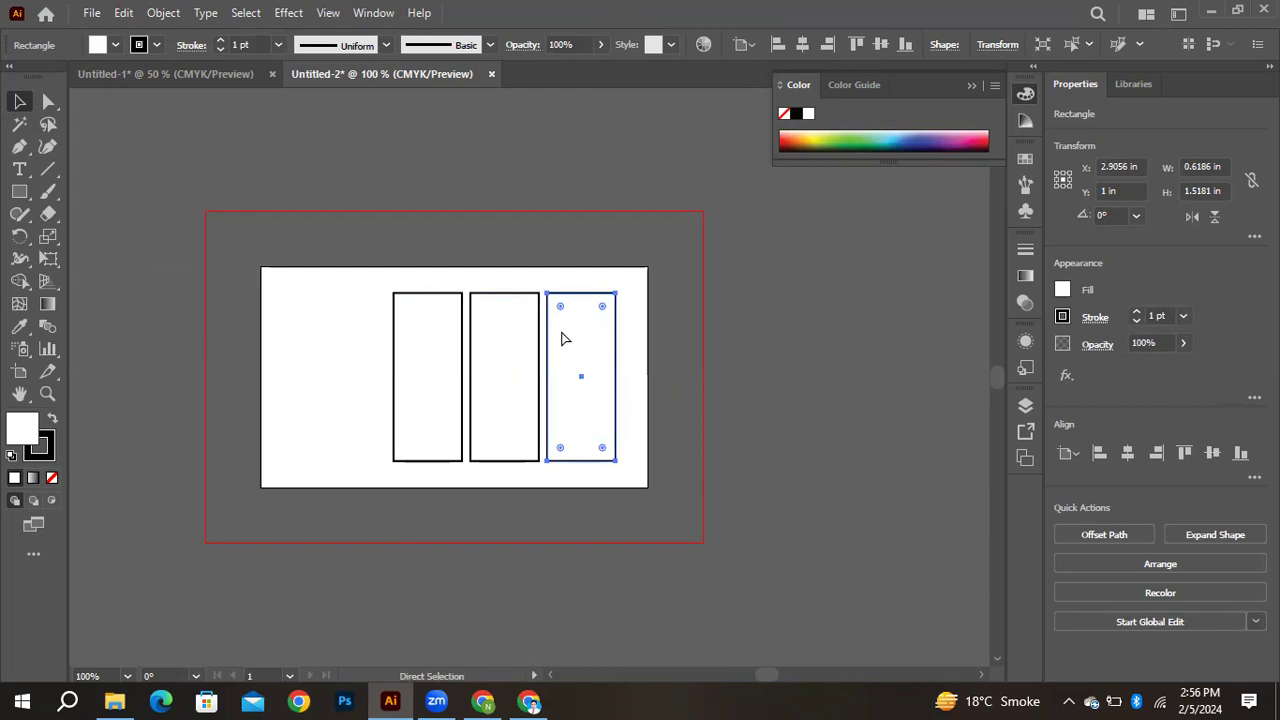
# Try narrowing the lower end of the three rectangles with Free Transform's Perspective Distort, and undo it
pyautogui.moveTo(487, 372); pyautogui.dragTo(679, 471)
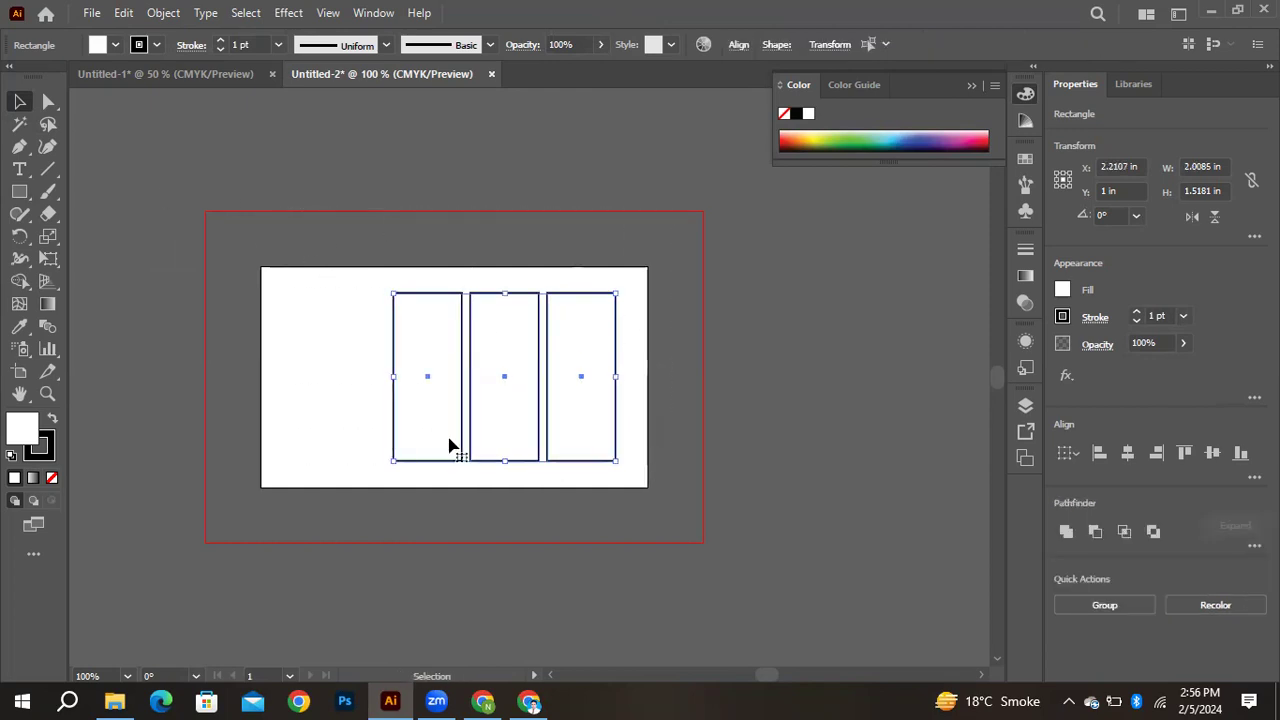
pyautogui.moveTo(52, 258); pyautogui.dragTo(122, 259)
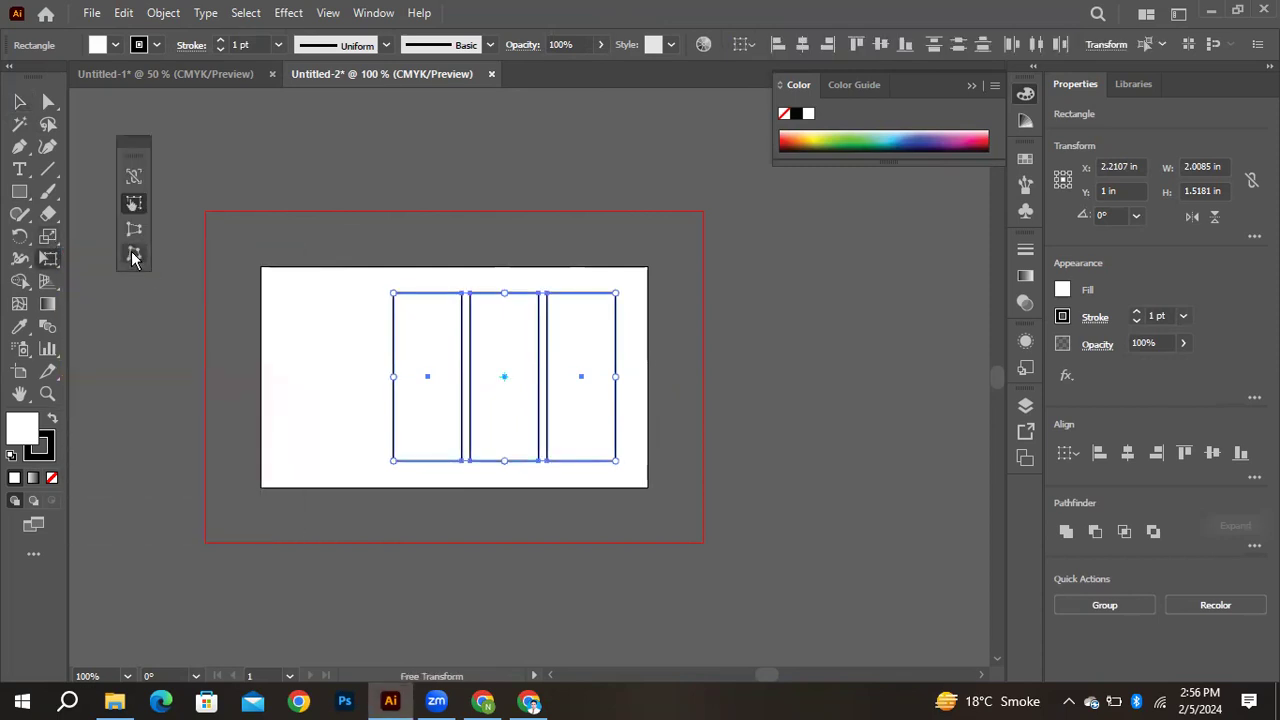
pyautogui.click(134, 229)
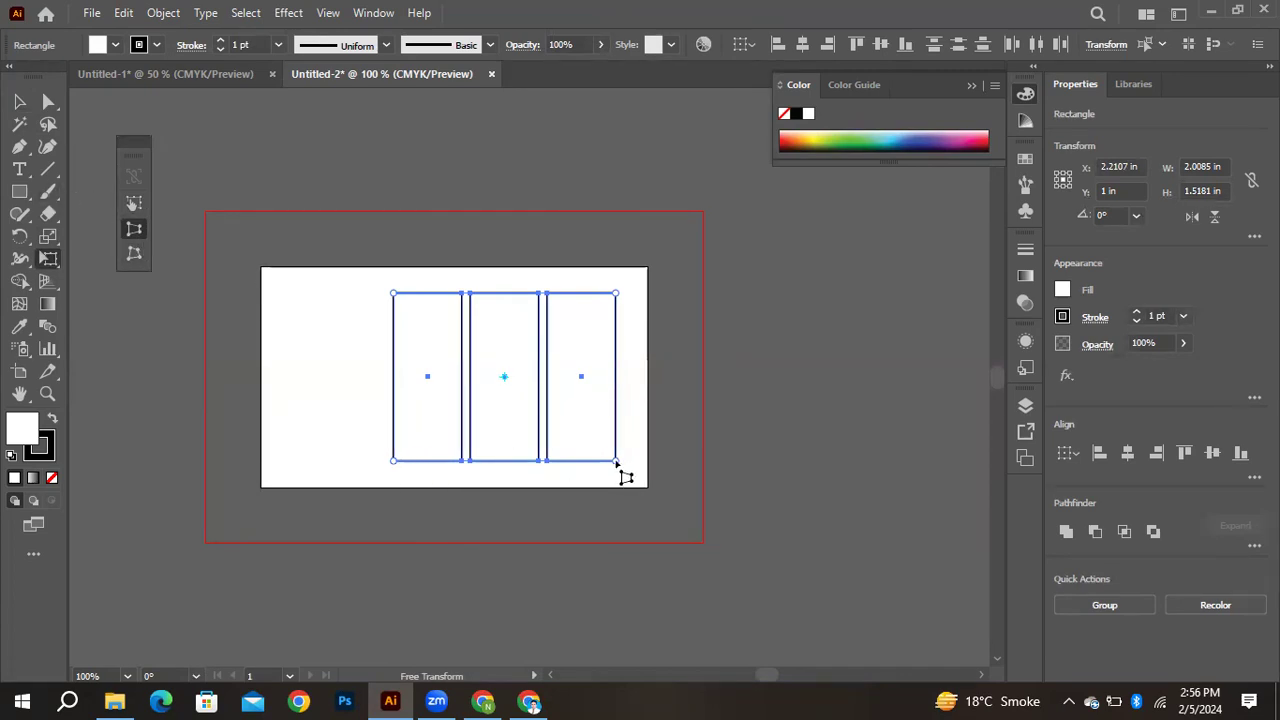
pyautogui.moveTo(616, 462); pyautogui.dragTo(585, 456)
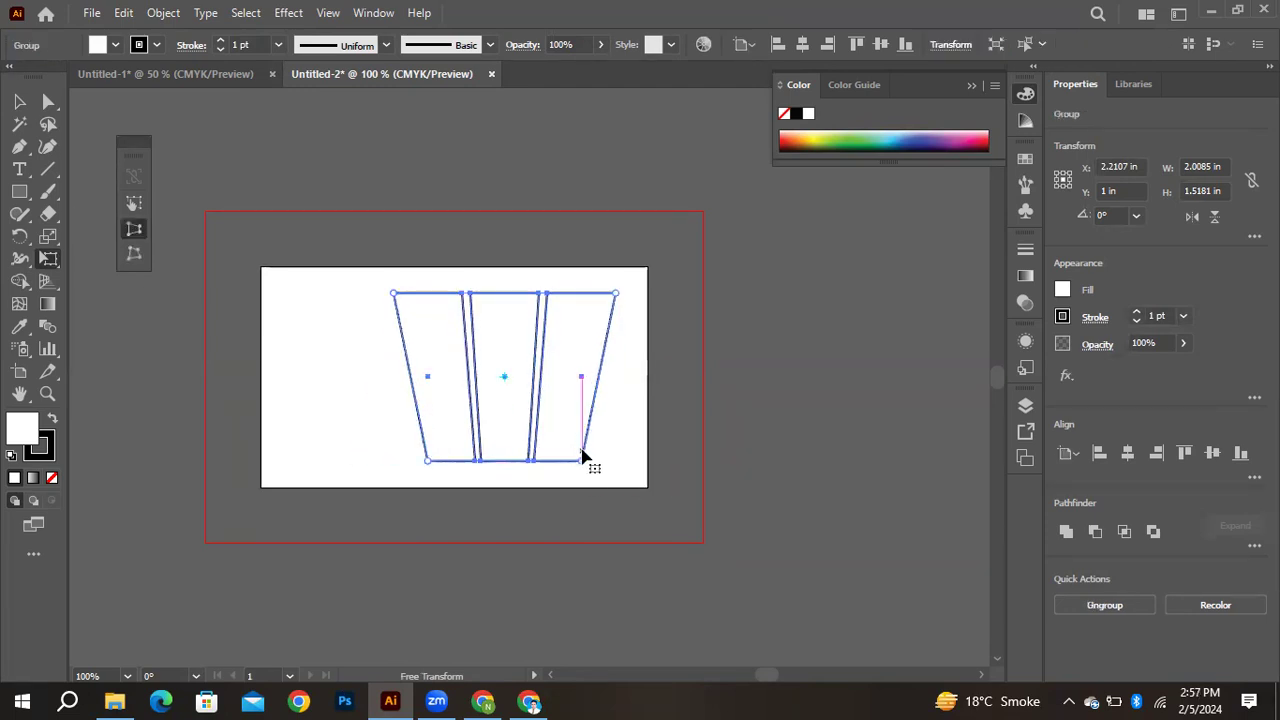
pyautogui.hotkey('ctrl', 'z')
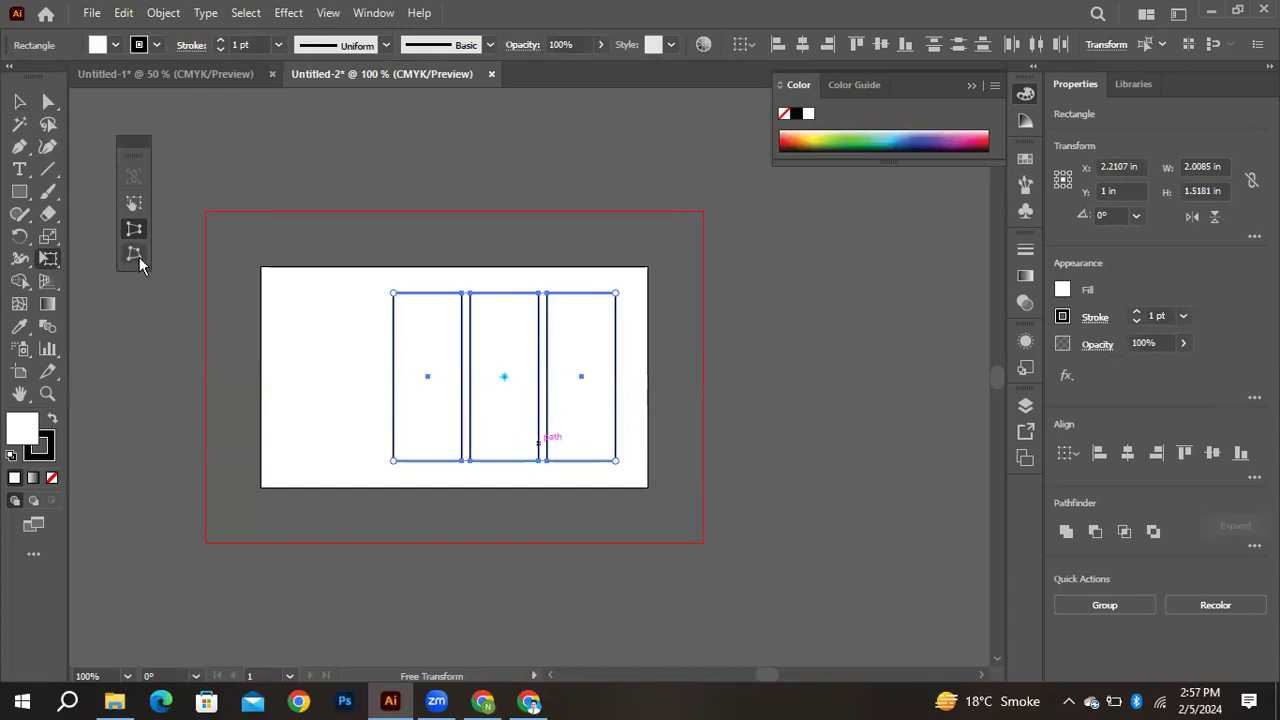
# Group the three rectangles and slant them with Free Distort by shifting both lower corners left, making the group about 2.23 in wide
pyautogui.click(137, 256)
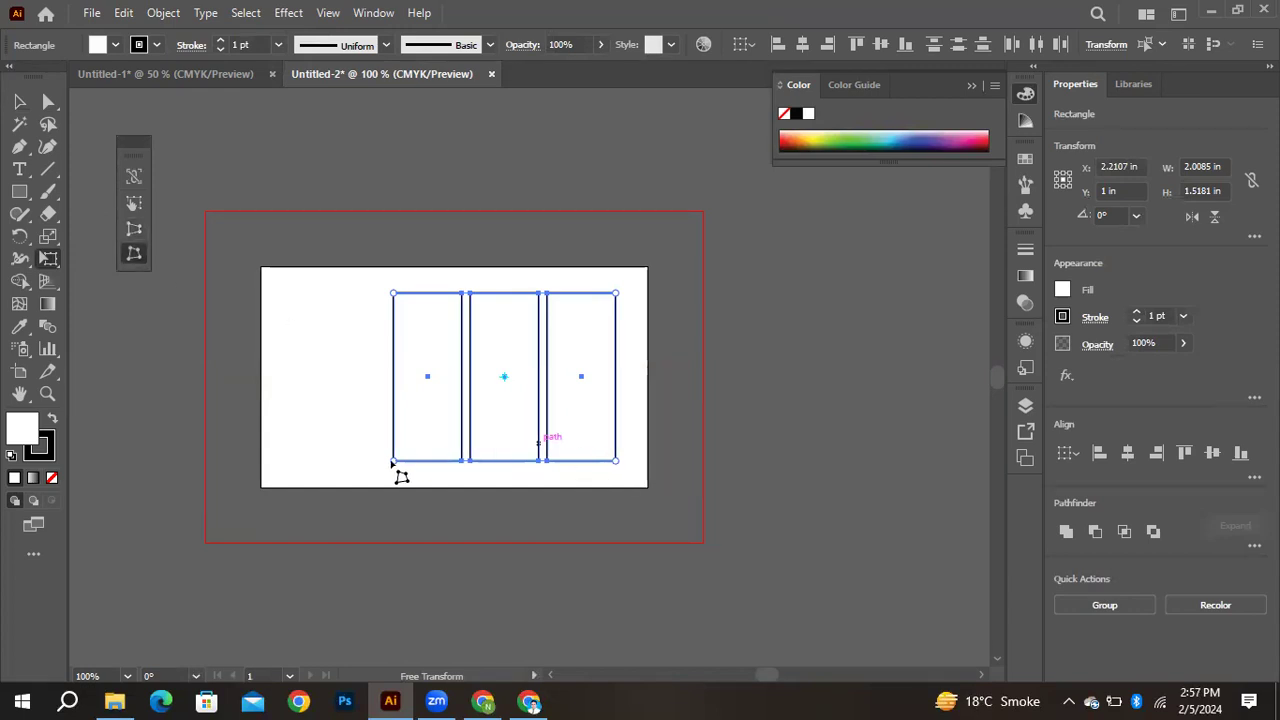
pyautogui.hotkey('ctrl', 'g')
pyautogui.moveTo(393, 462); pyautogui.dragTo(375, 461)
pyautogui.moveTo(614, 462); pyautogui.dragTo(595, 461)
pyautogui.moveTo(376, 463); pyautogui.dragTo(369, 461)
pyautogui.click(19, 101)
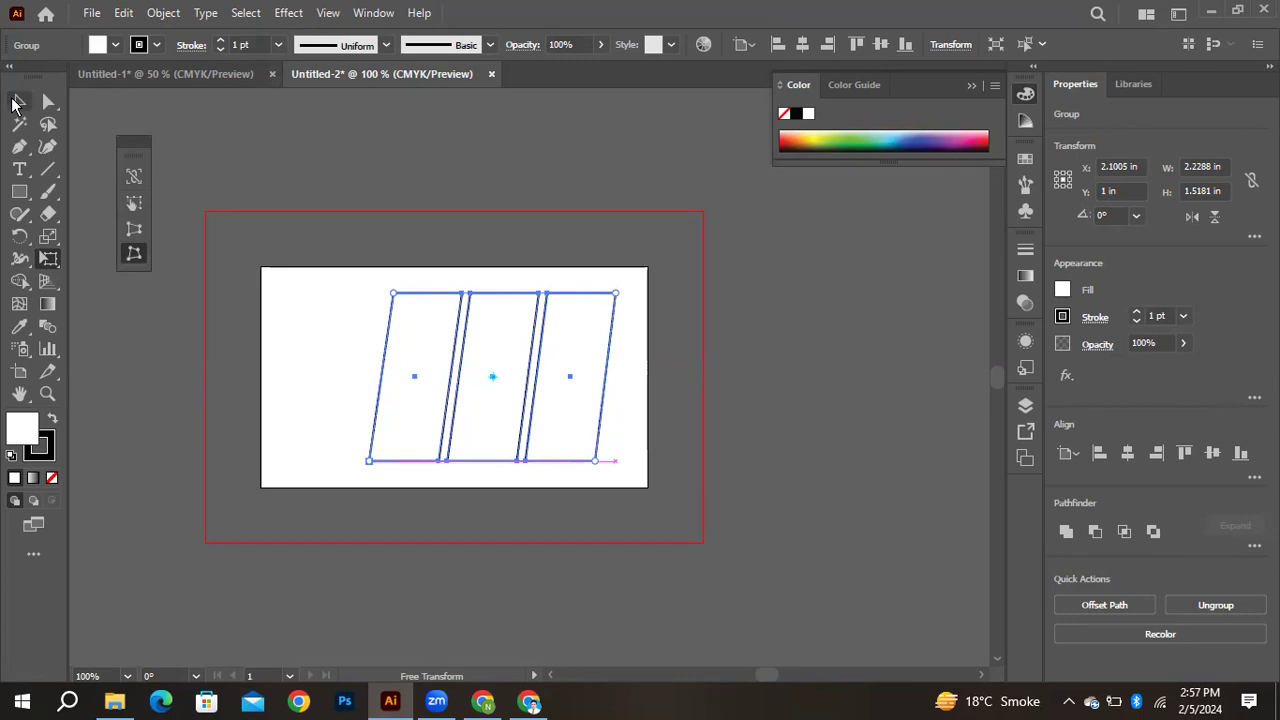
pyautogui.click(211, 199)
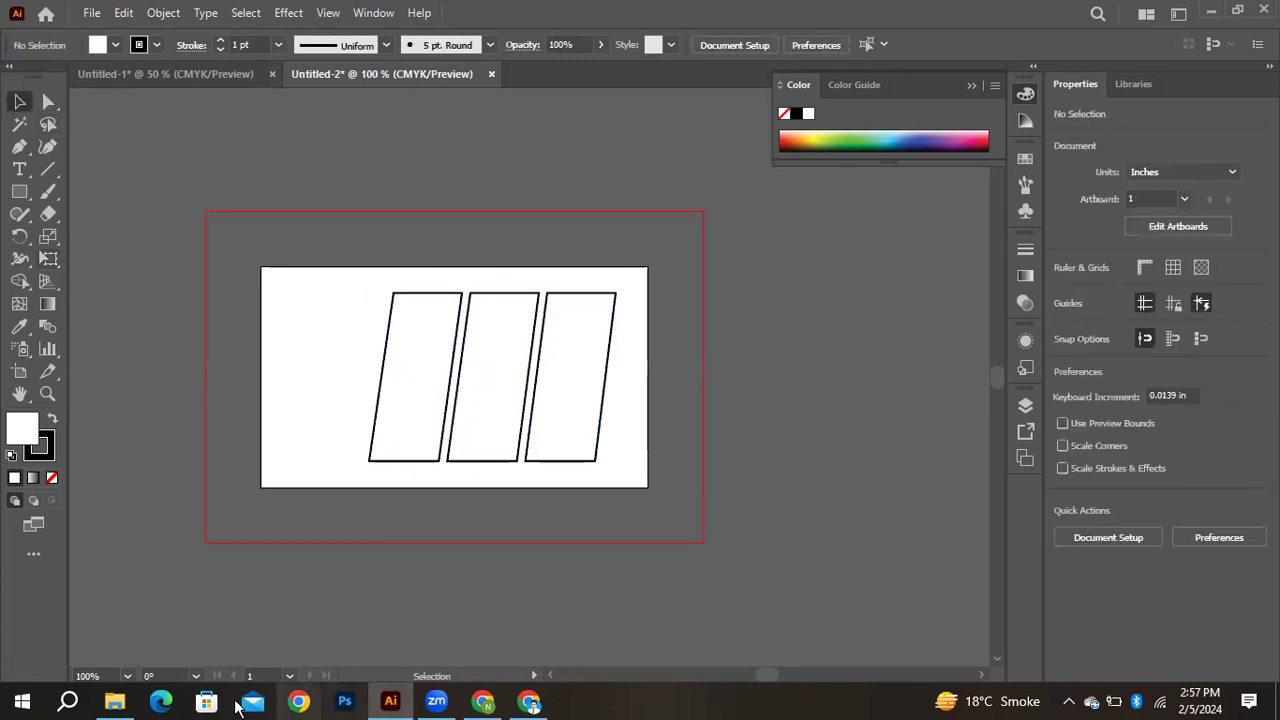
# Place the headphones image "jpeg" from the Downloads folder into the document
pyautogui.click(114, 701)
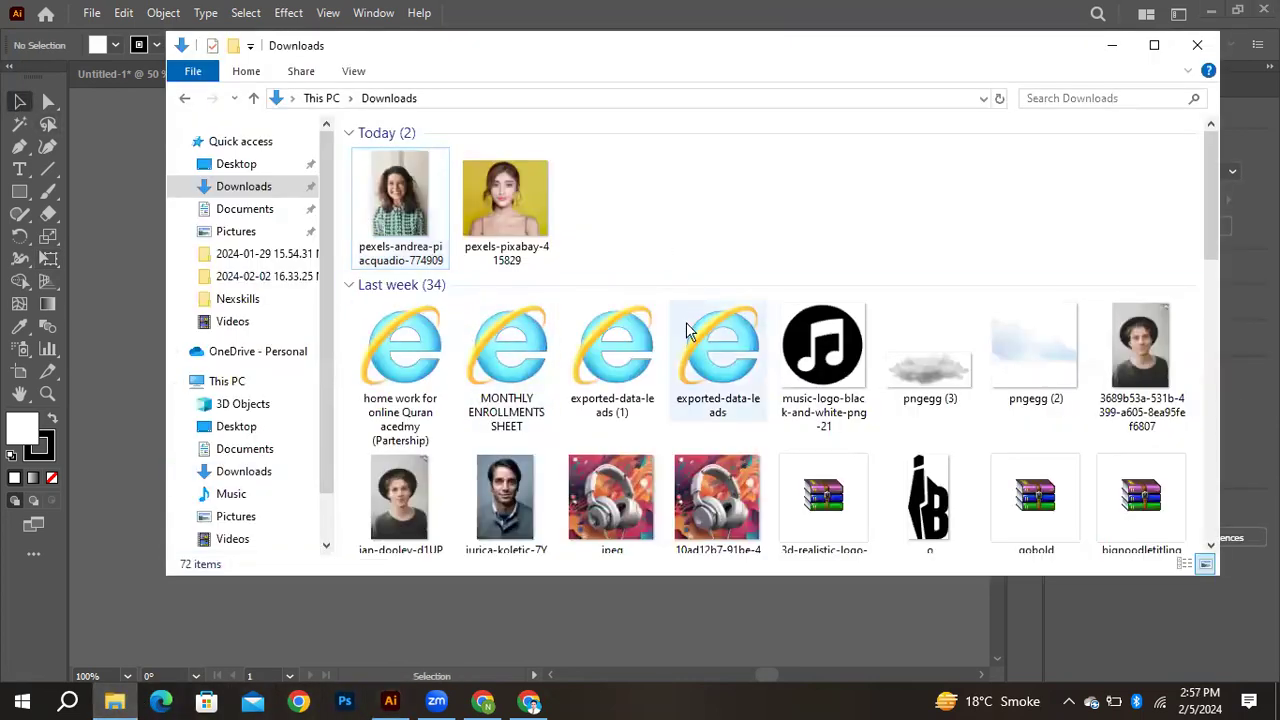
pyautogui.scroll(-3, 686, 322)
pyautogui.click(643, 200)
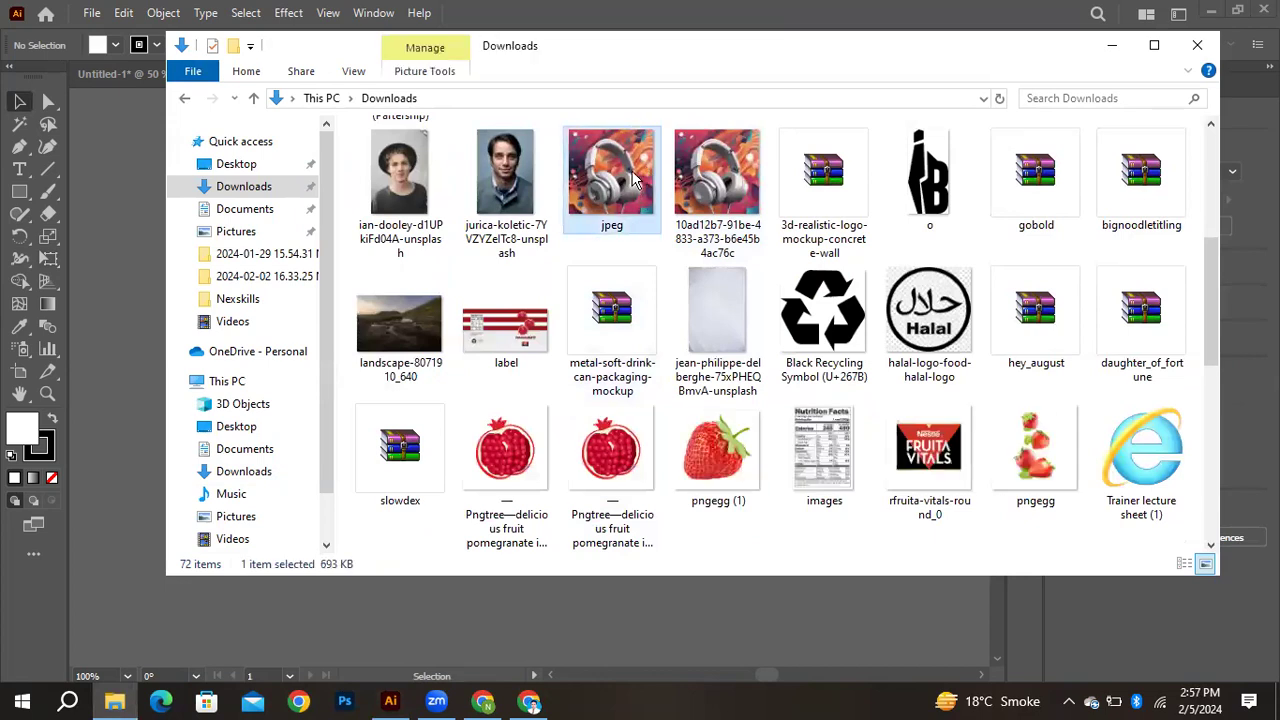
pyautogui.moveTo(632, 184); pyautogui.dragTo(118, 280)
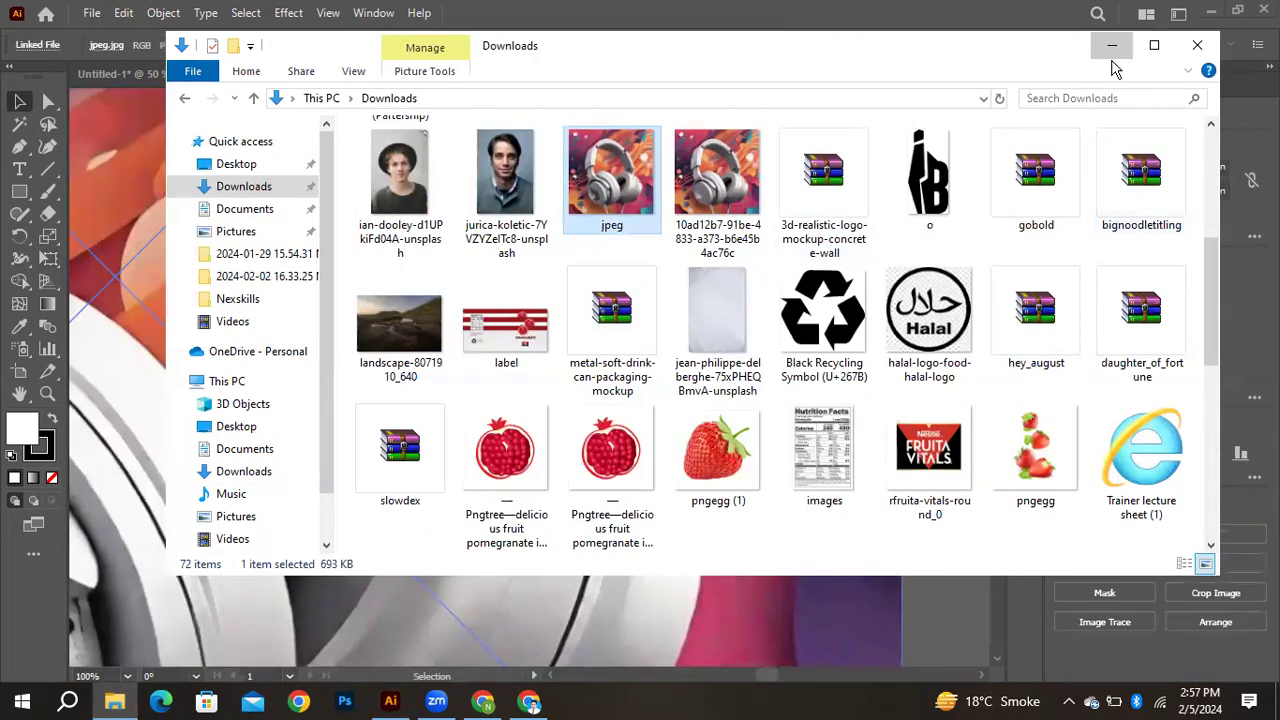
pyautogui.click(1112, 45)
# Scale the headphones image down to about 2.64 in square and move it over the slanted shapes
pyautogui.hotkey('ctrl', '-')
pyautogui.hotkey('ctrl', '-')
pyautogui.hotkey('ctrl', '-')
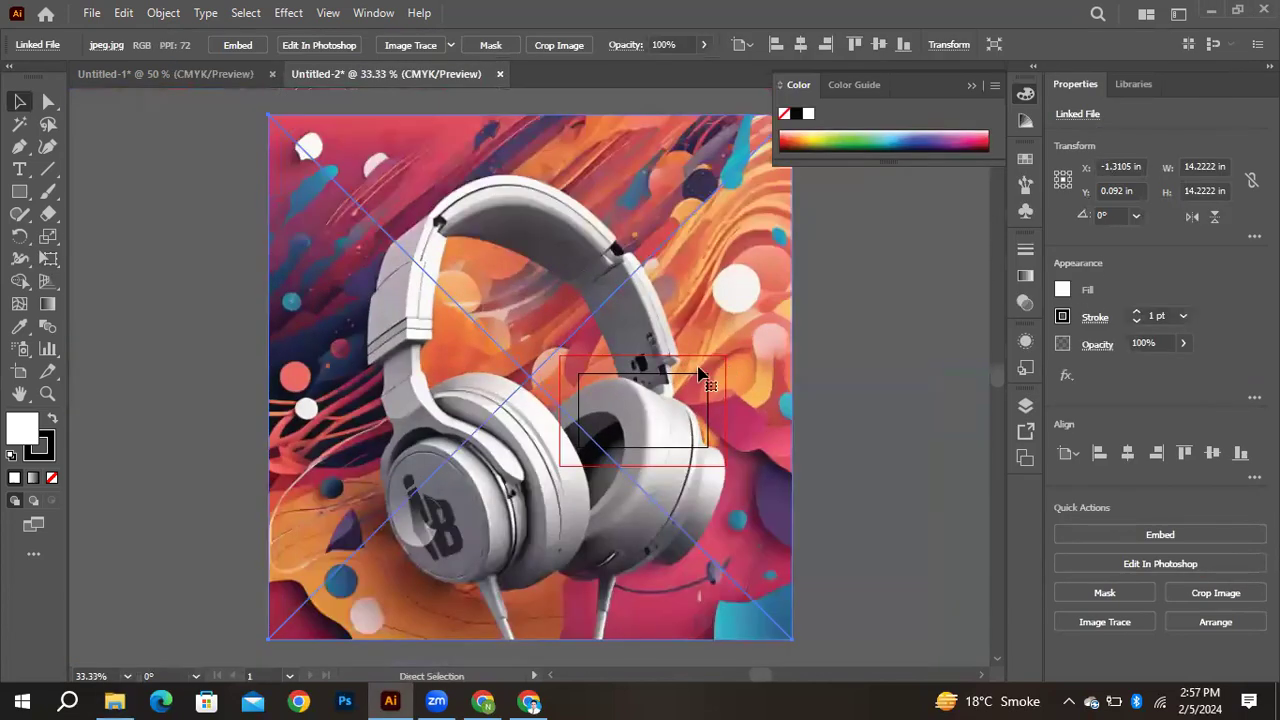
pyautogui.moveTo(270, 638); pyautogui.dragTo(692, 213)
pyautogui.moveTo(750, 160); pyautogui.dragTo(657, 398)
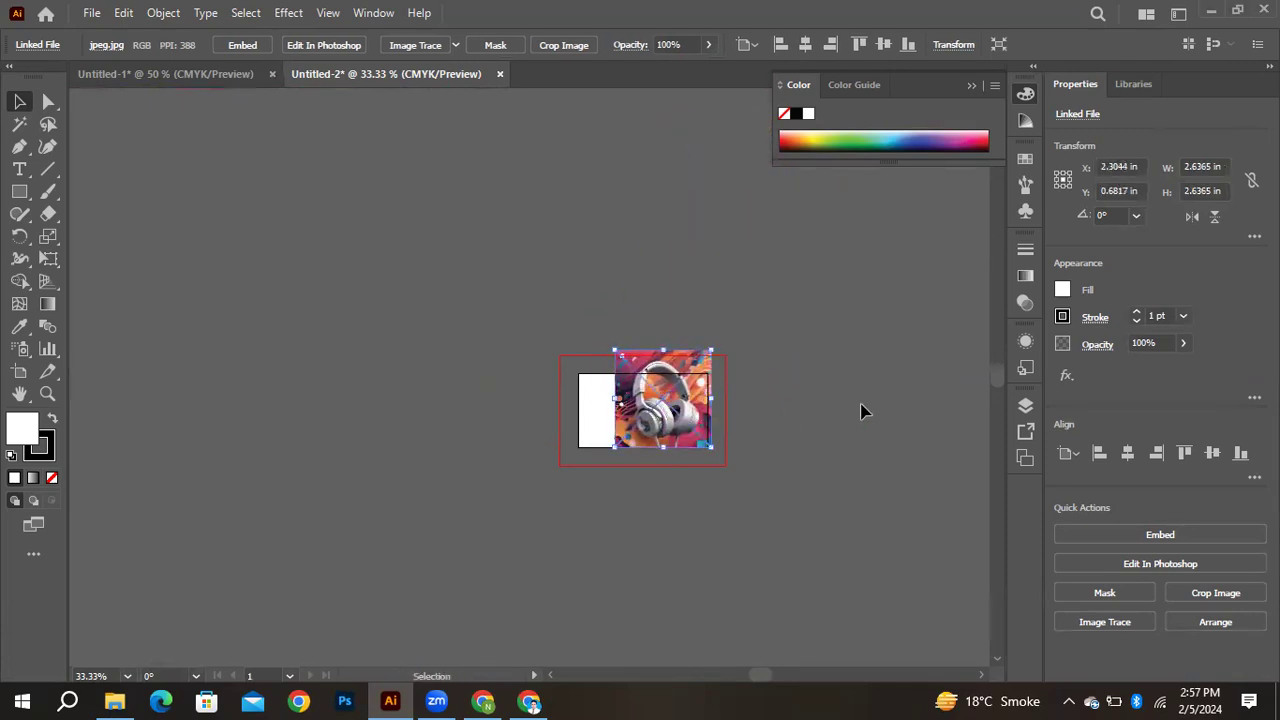
# Send the headphones image behind the slanted shapes and shrink it to about 2.24 in square
pyautogui.hotkey('ctrl', '+')
pyautogui.hotkey('ctrl', '+')
pyautogui.hotkey('ctrl', '+')
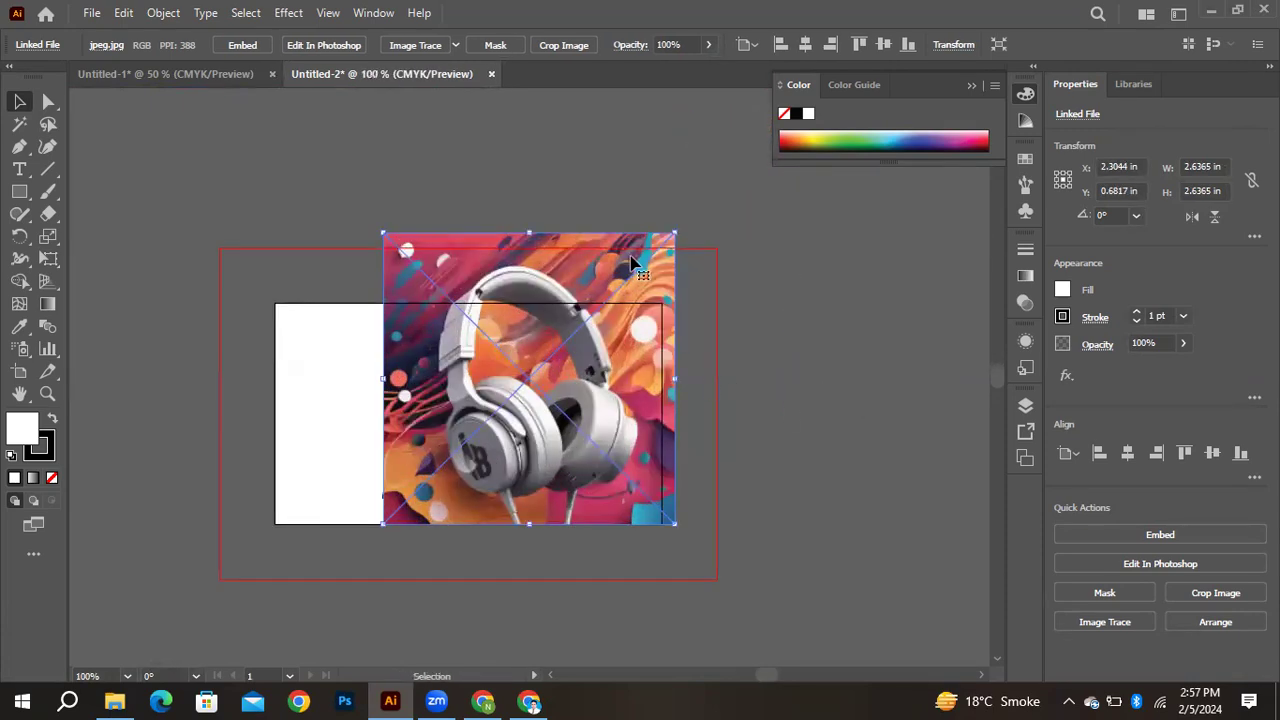
pyautogui.hotkey('ctrl', '[')
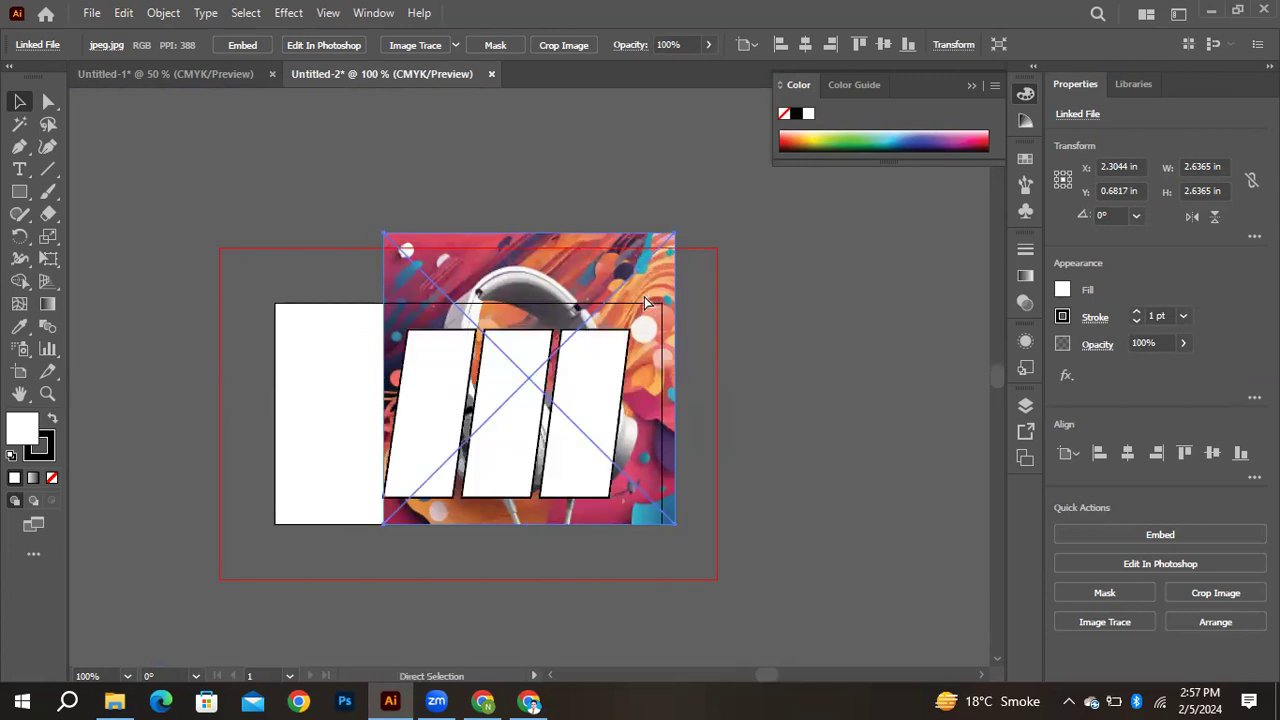
pyautogui.moveTo(673, 232); pyautogui.dragTo(632, 277)
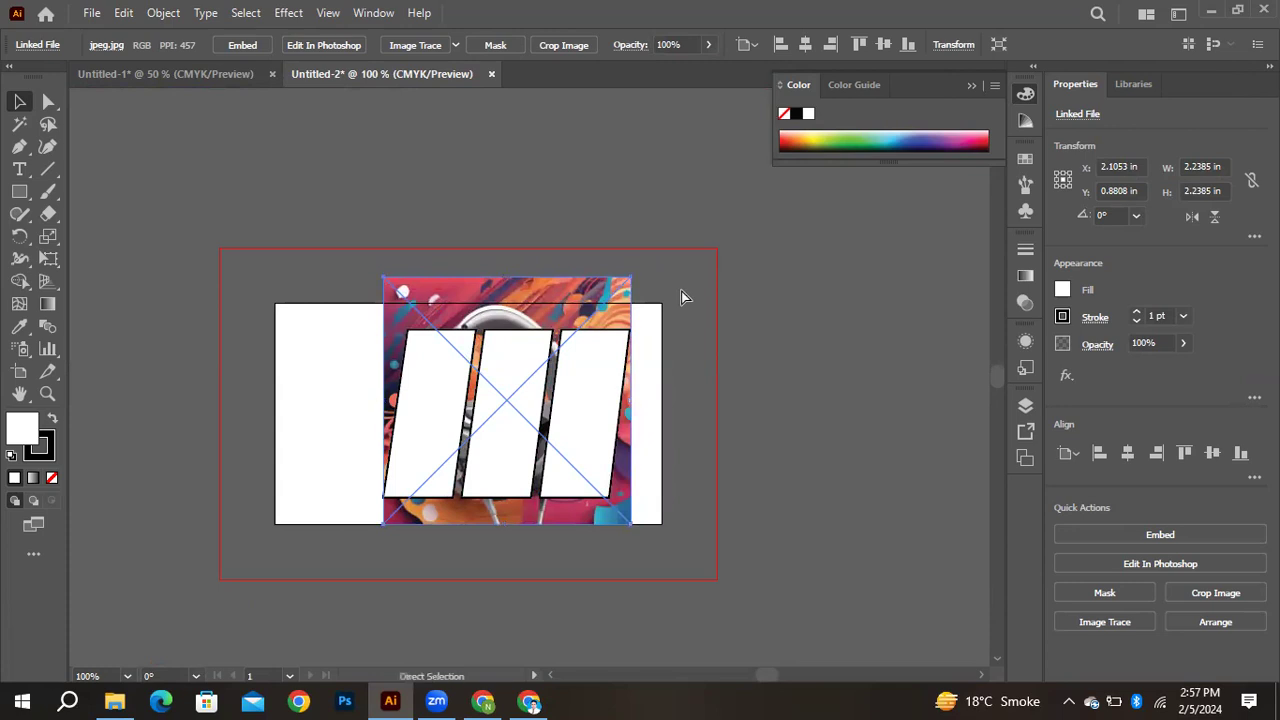
# Ungroup the three slanted shapes over the headphones image
pyautogui.click(634, 323)
pyautogui.click(621, 301)
pyautogui.click(585, 372)
pyautogui.click(585, 372)
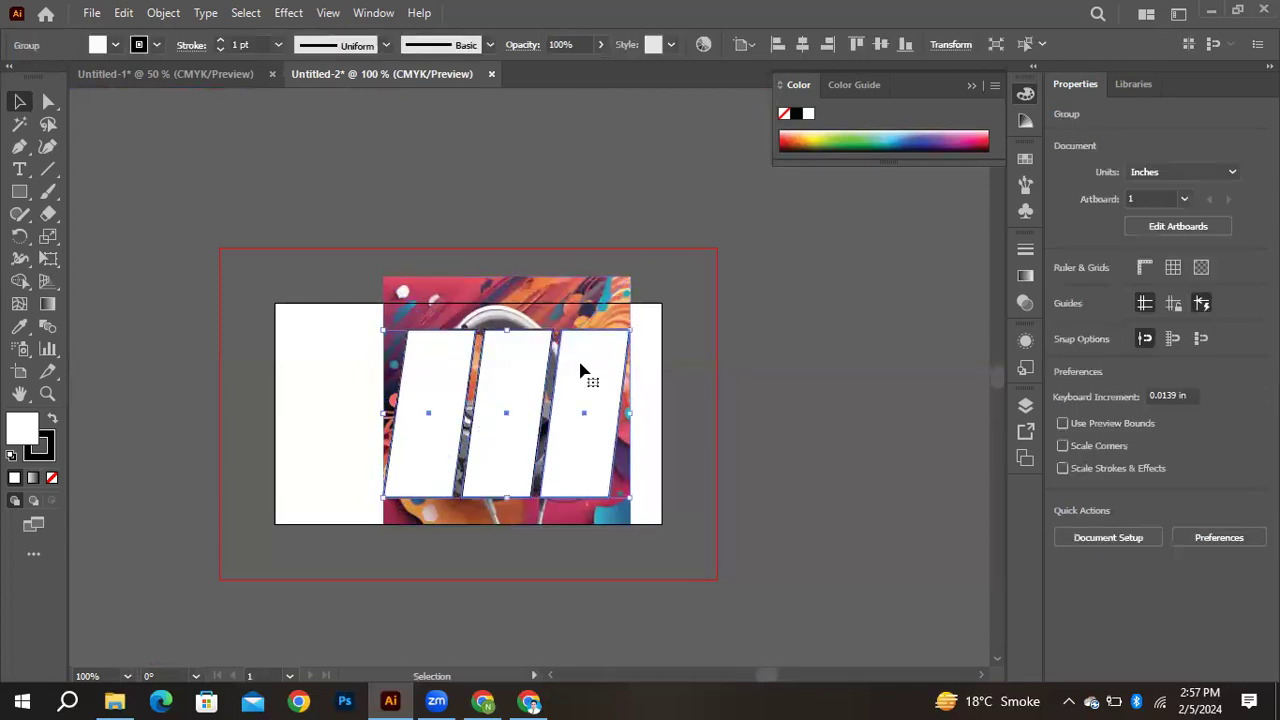
pyautogui.rightClick(585, 372)
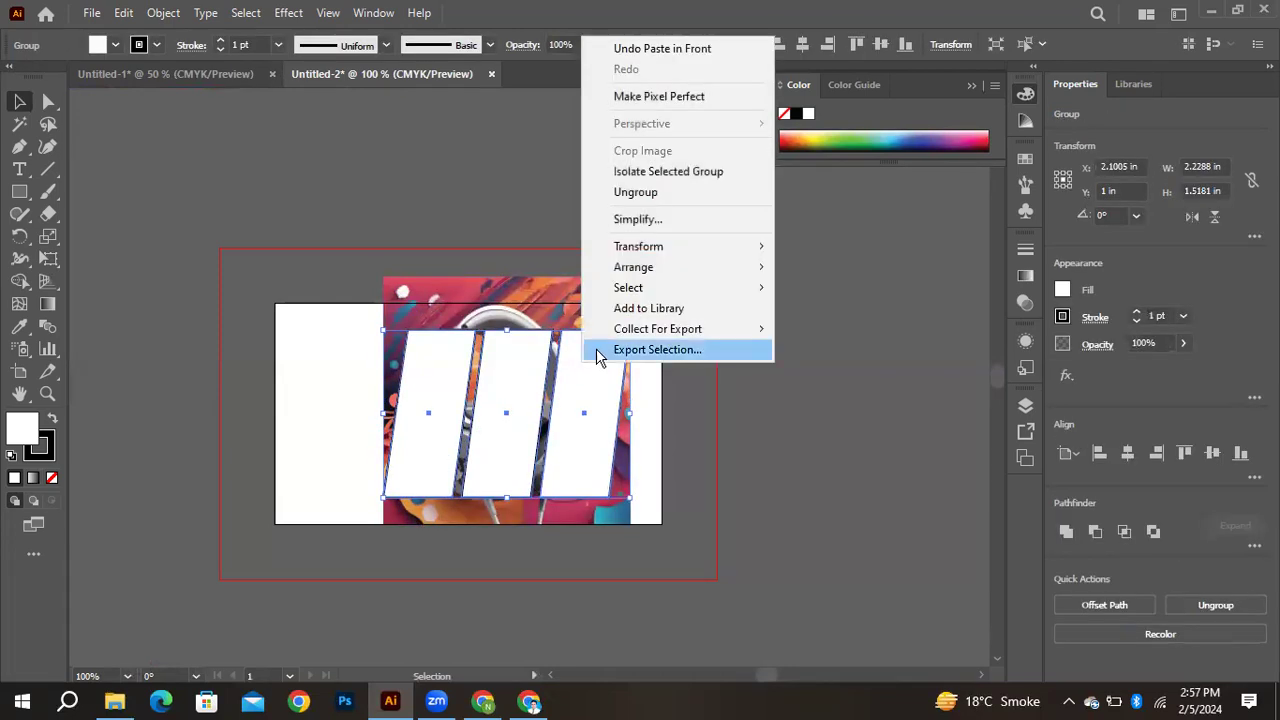
pyautogui.click(688, 194)
pyautogui.click(737, 280)
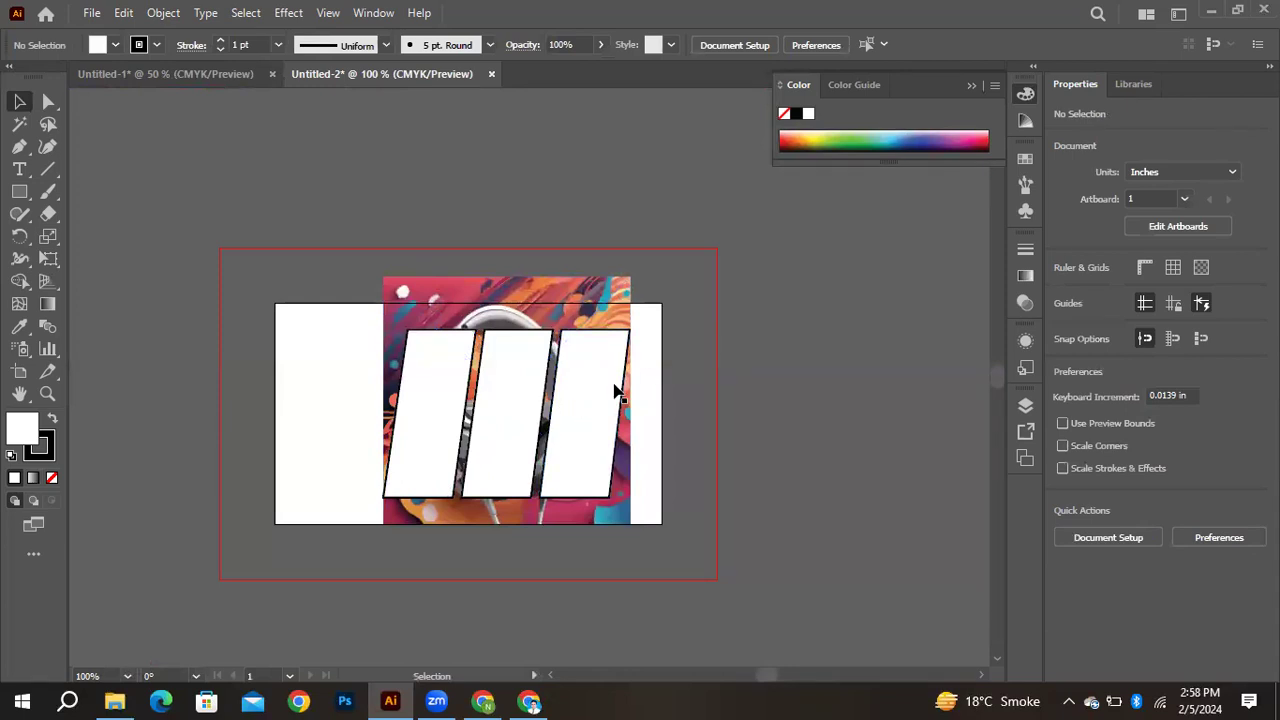
# Make a clipping mask from the rightmost slanted shape and the headphones image behind it
pyautogui.click(584, 400)
pyautogui.keyDown('shift'); pyautogui.click(486, 357); pyautogui.keyUp('shift')
pyautogui.keyDown('shift'); pyautogui.click(571, 297); pyautogui.keyUp('shift')
pyautogui.rightClick(571, 297)
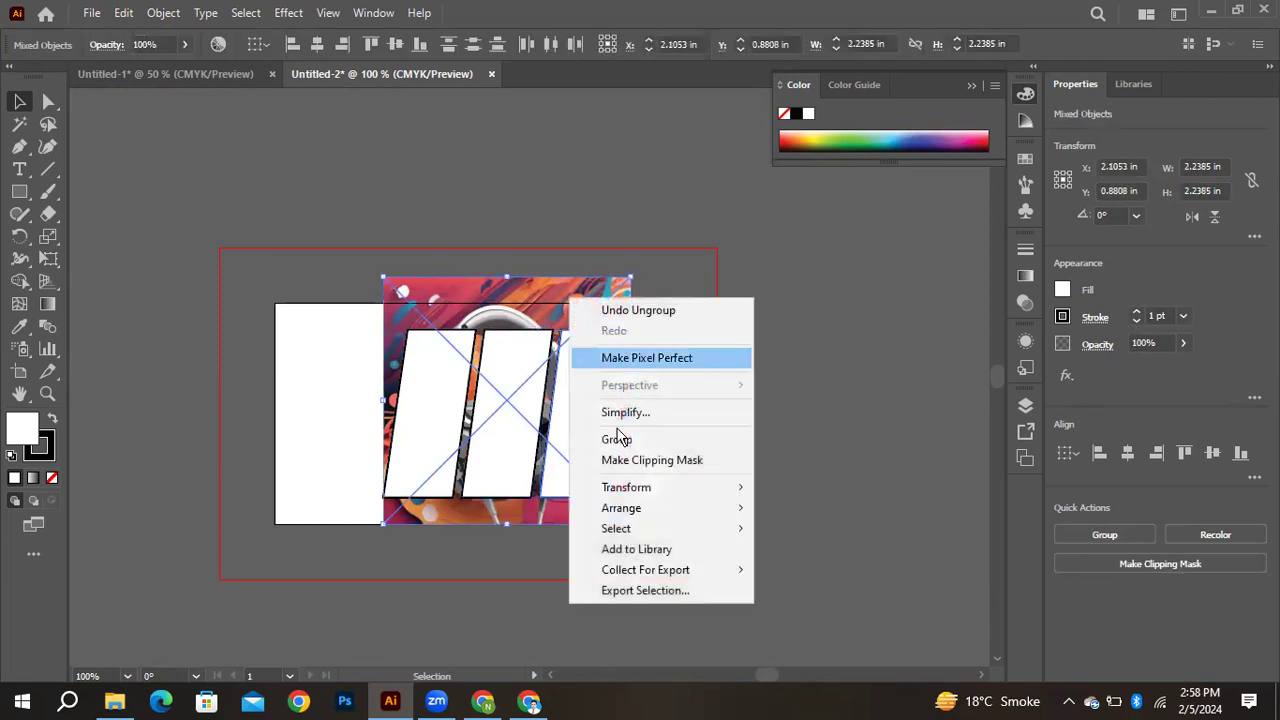
pyautogui.click(651, 460)
pyautogui.click(700, 434)
# Clip the next copy of the headphones image into the middle slanted shape
pyautogui.click(510, 377)
pyautogui.keyDown('shift'); pyautogui.click(510, 298); pyautogui.keyUp('shift')
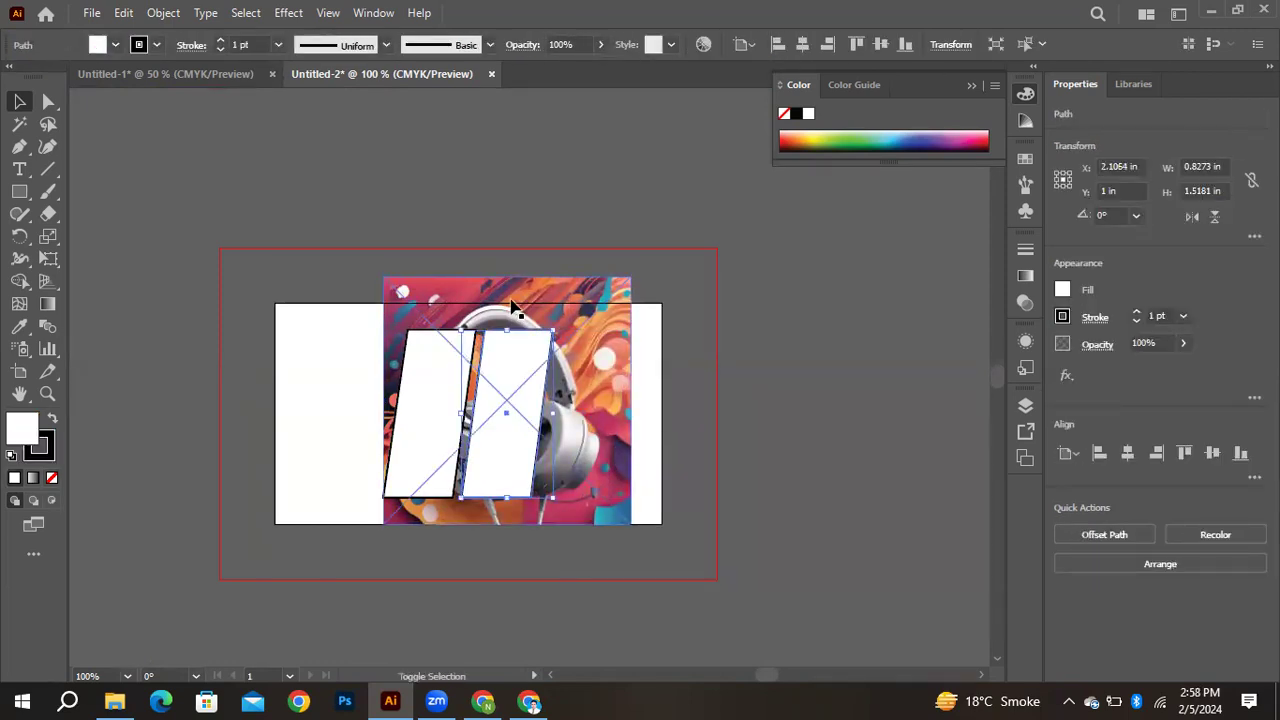
pyautogui.rightClick(510, 298)
pyautogui.click(594, 465)
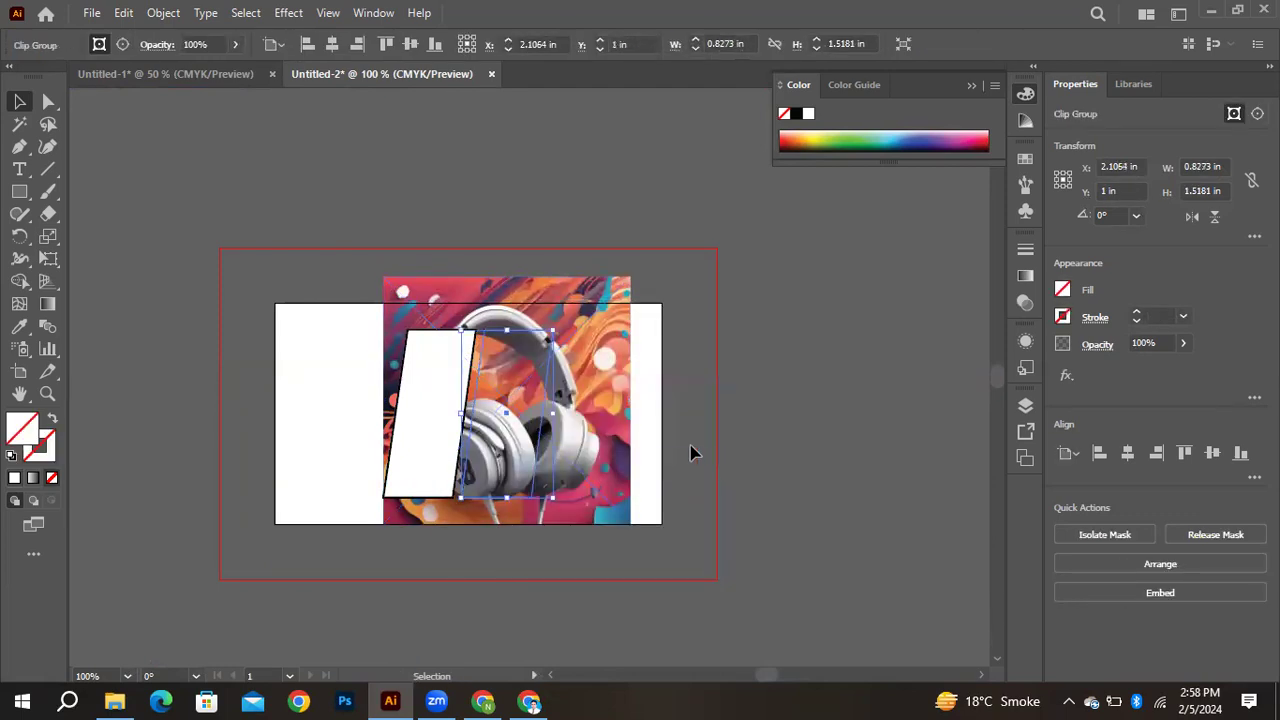
# Clip the remaining headphones image into the leftmost slanted shape to complete the three-panel picture
pyautogui.click(449, 406)
pyautogui.keyDown('shift'); pyautogui.click(423, 296); pyautogui.keyUp('shift')
pyautogui.rightClick(423, 296)
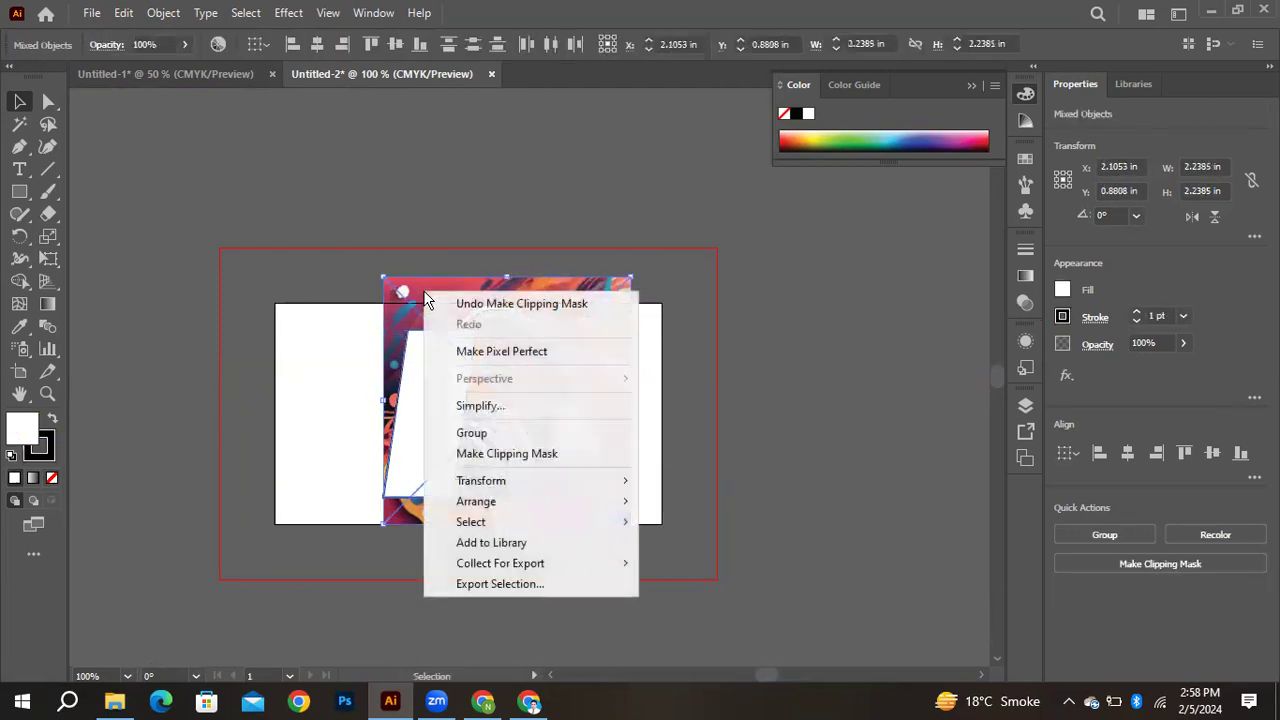
pyautogui.click(493, 450)
pyautogui.click(677, 451)
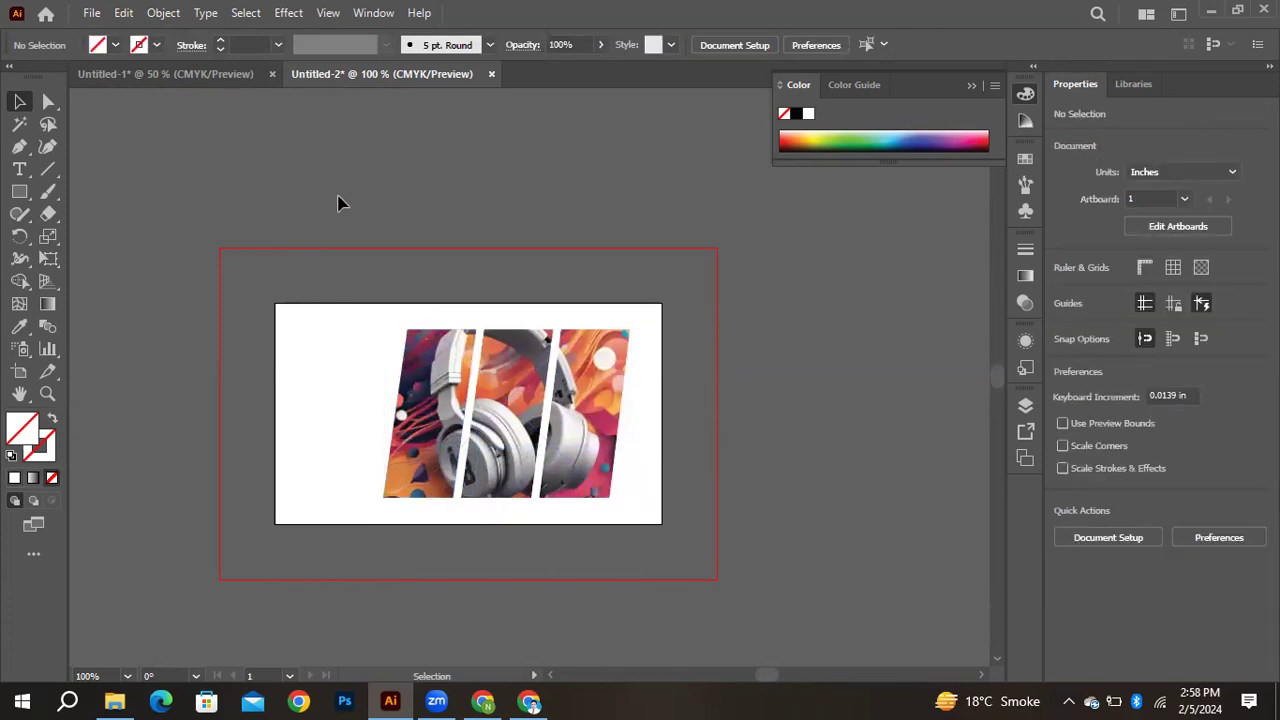
# Scale all three clipped headphones panels down together and move them to the right side of the artboard
pyautogui.click(500, 432)
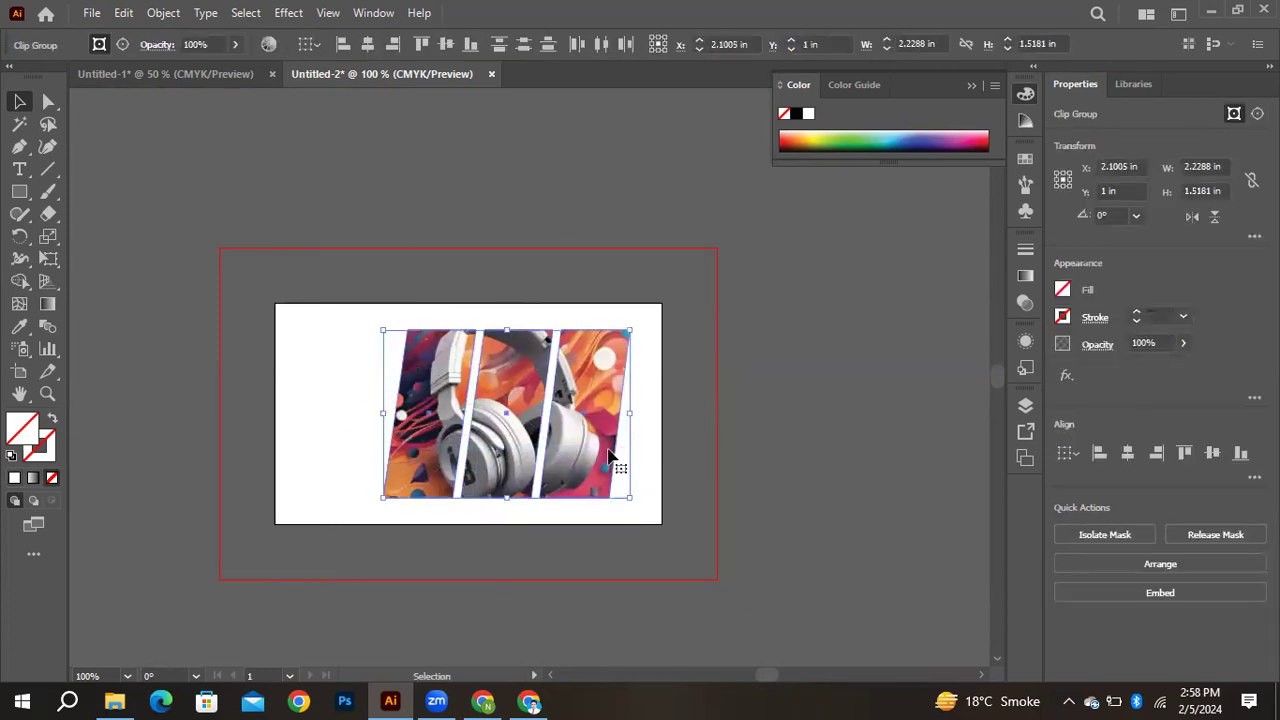
pyautogui.moveTo(384, 329); pyautogui.dragTo(426, 372)
pyautogui.moveTo(585, 426); pyautogui.dragTo(592, 398)
pyautogui.click(818, 390)
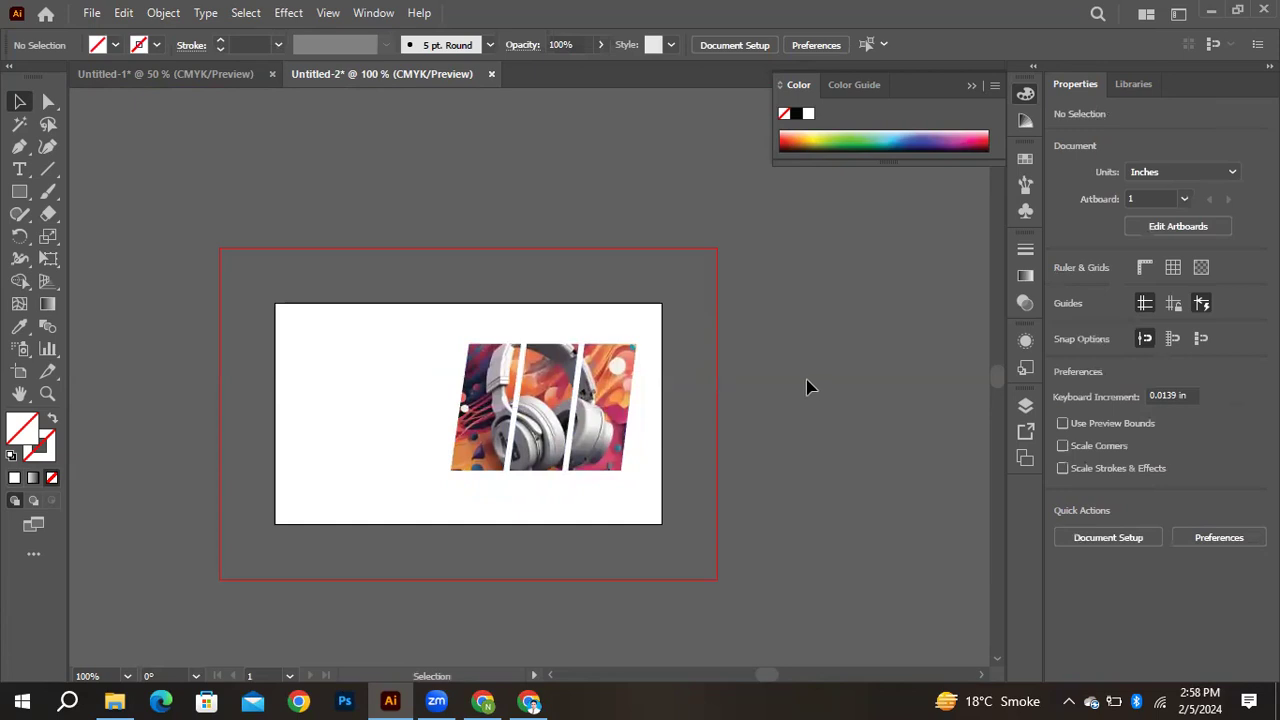
# Add a "Lorem ipsum" point-text heading in the empty area left of the headphones panels
pyautogui.press('t')
pyautogui.click(312, 366)
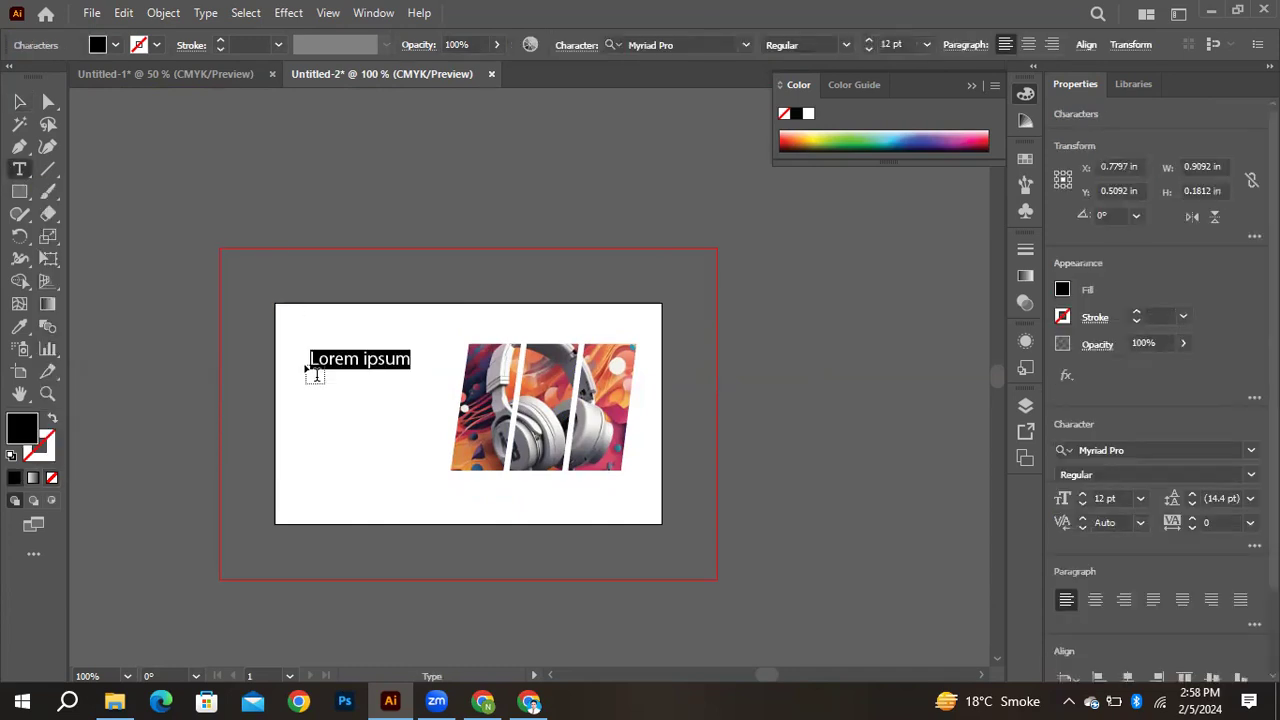
pyautogui.click(19, 101)
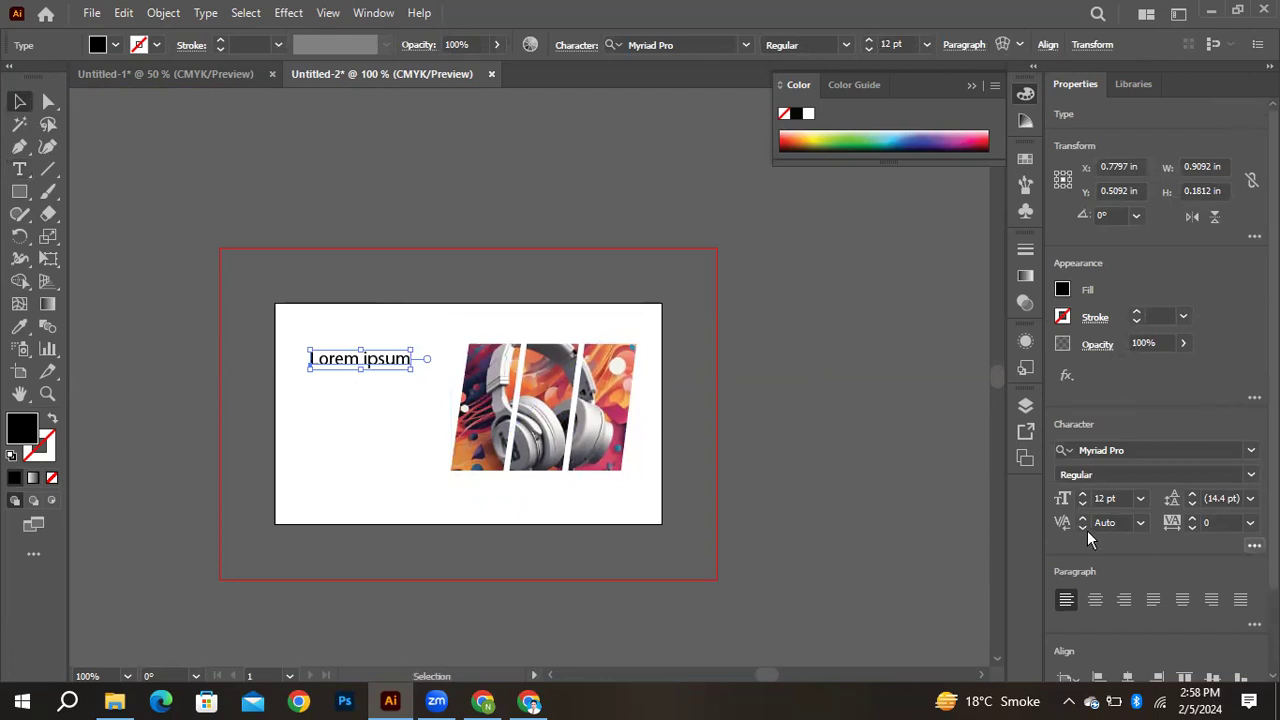
# Set the heading in All Caps at a font size of 14 pt
pyautogui.hotkey('ctrl', 't')
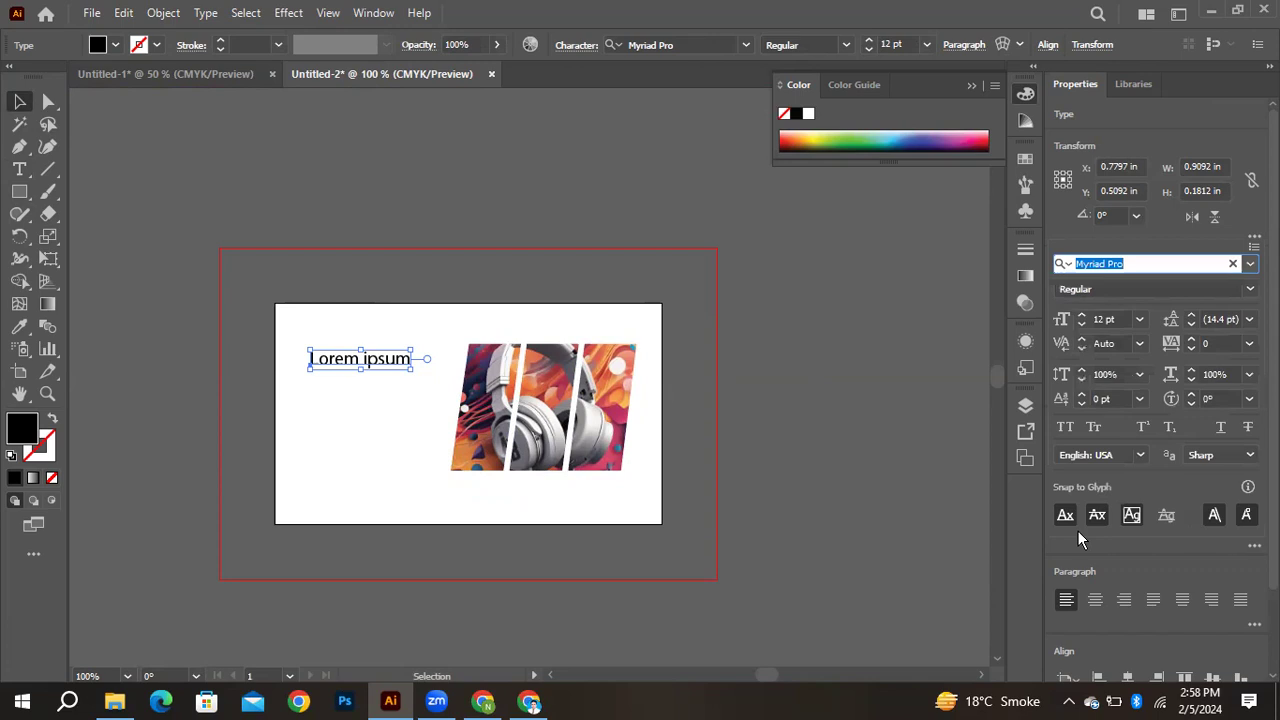
pyautogui.click(1066, 428)
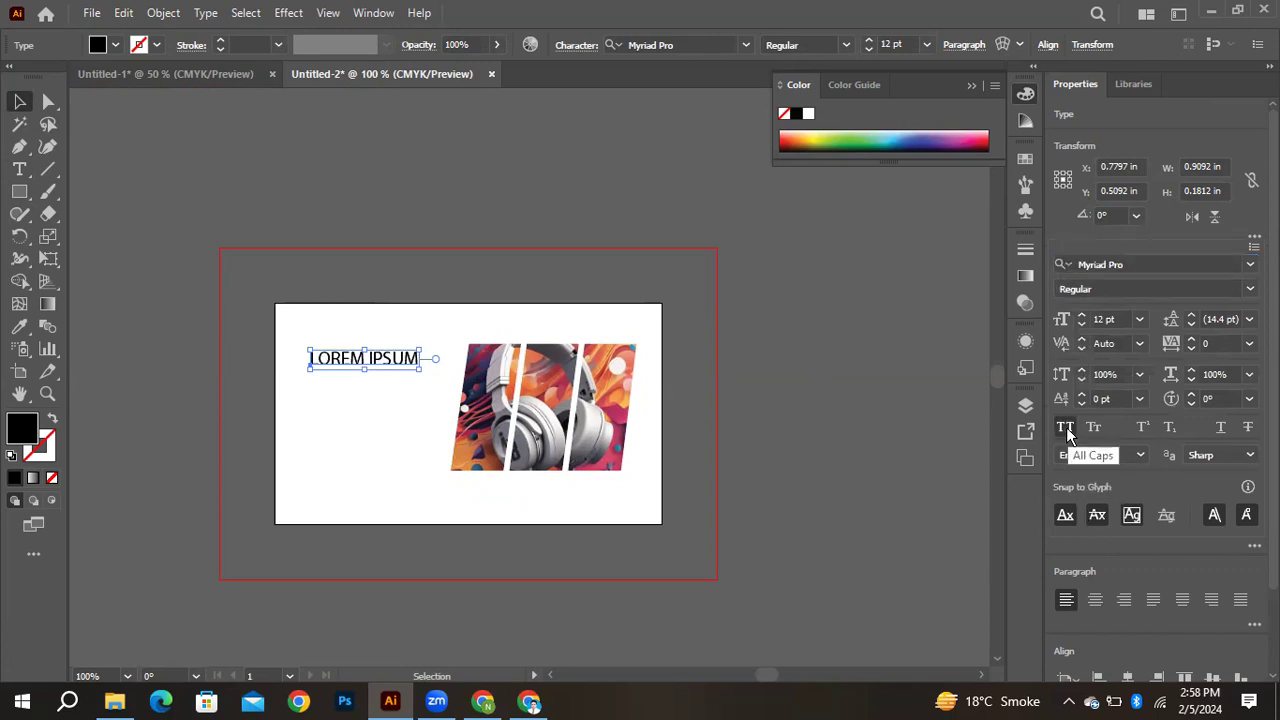
pyautogui.click(1066, 427)
pyautogui.click(1066, 427)
pyautogui.click(1066, 427)
pyautogui.click(1066, 427)
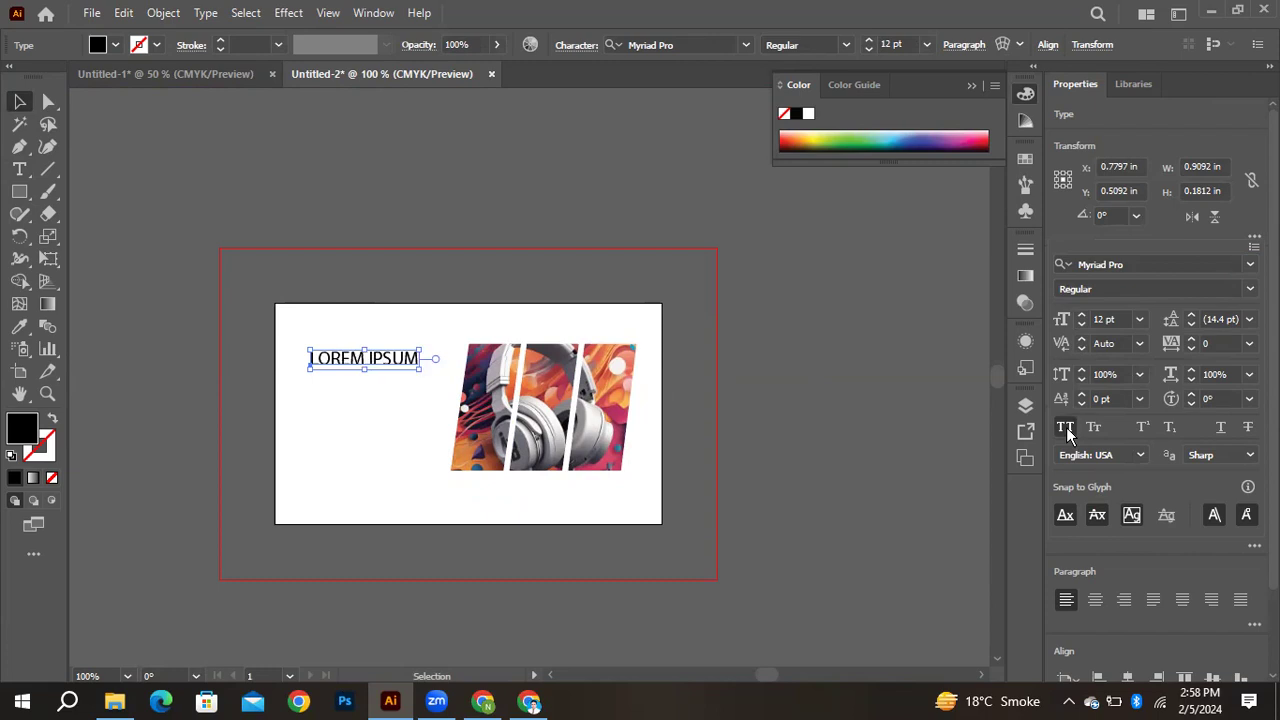
pyautogui.click(1139, 320)
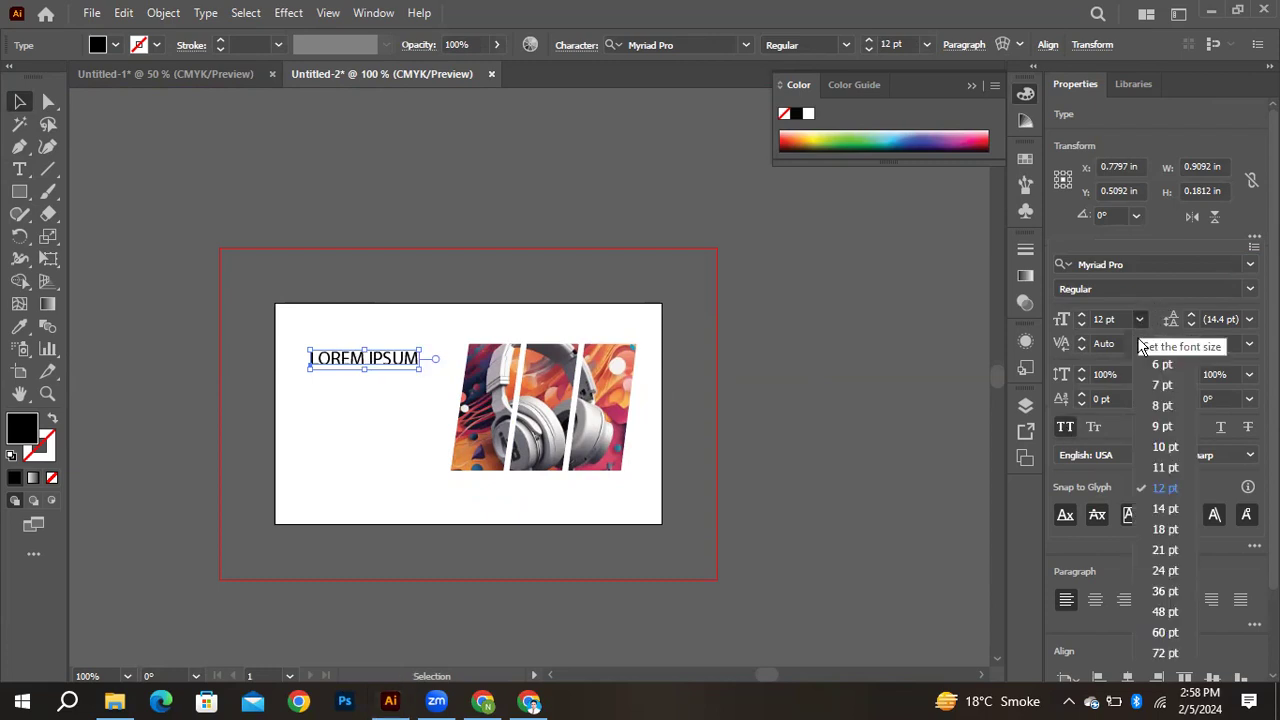
pyautogui.click(1166, 509)
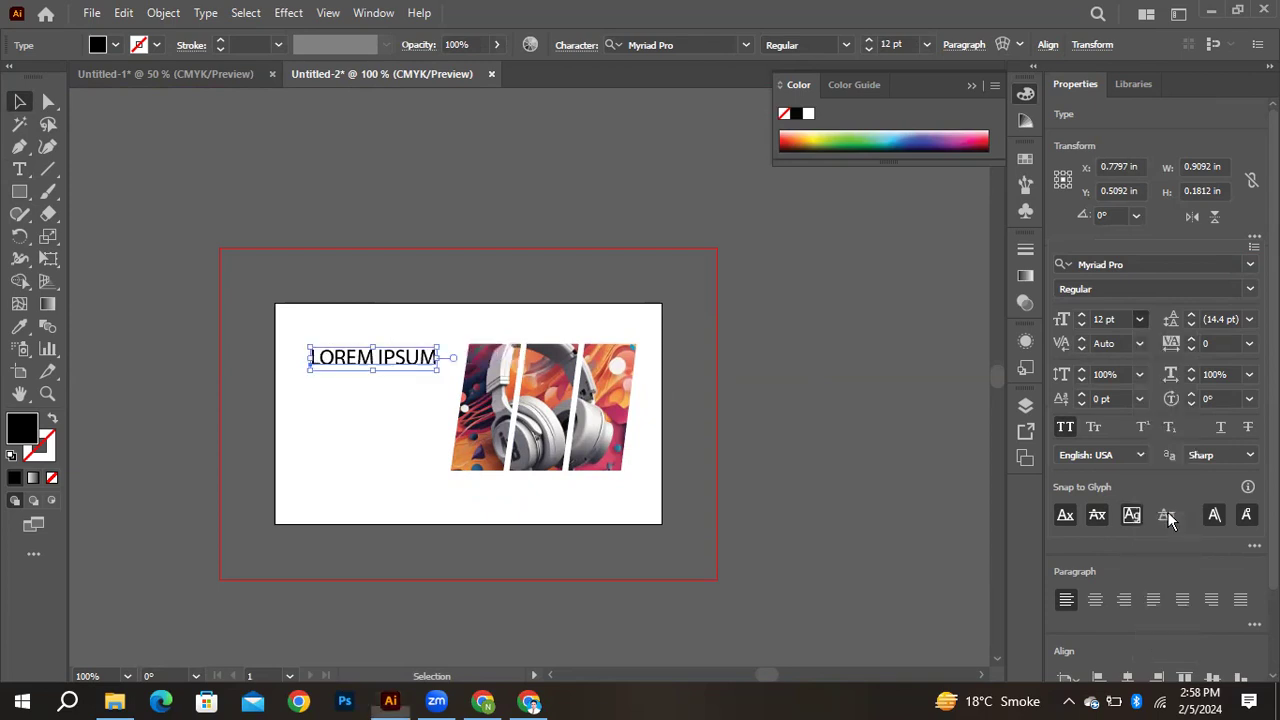
# Change the heading's font to Gobold Bold and move it slightly down and left beside the panels
pyautogui.click(1249, 265)
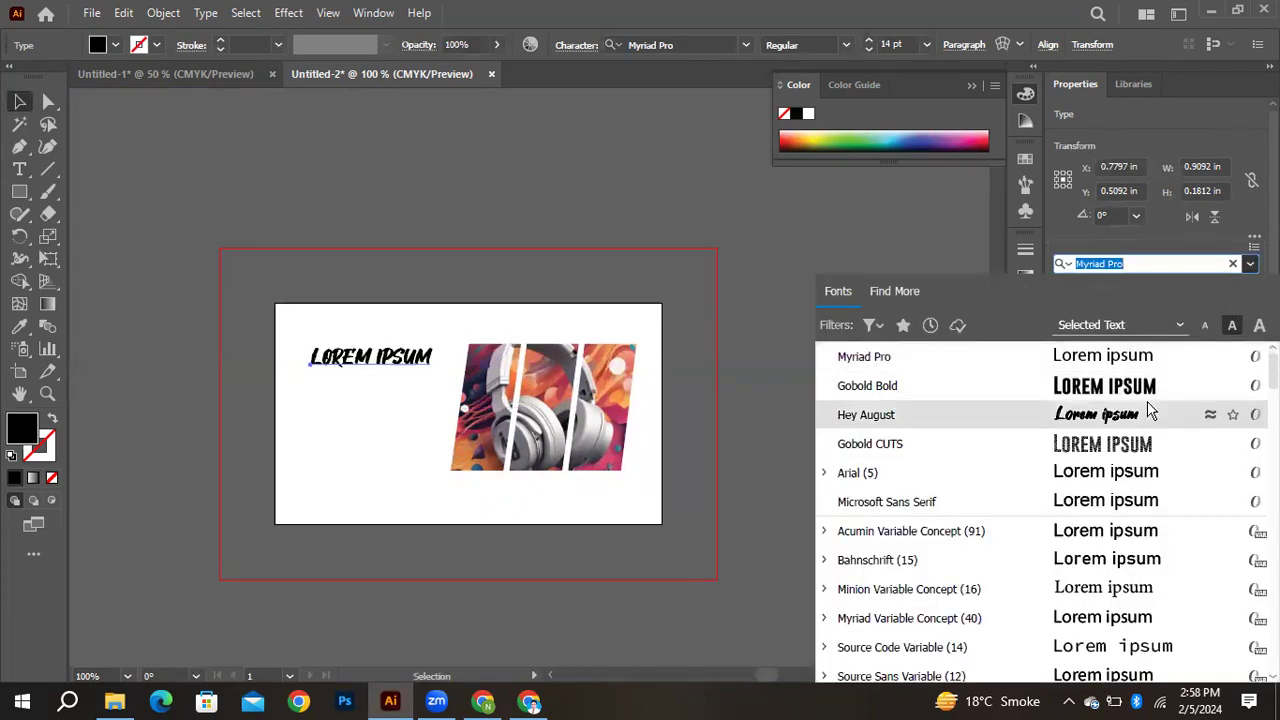
pyautogui.click(1148, 388)
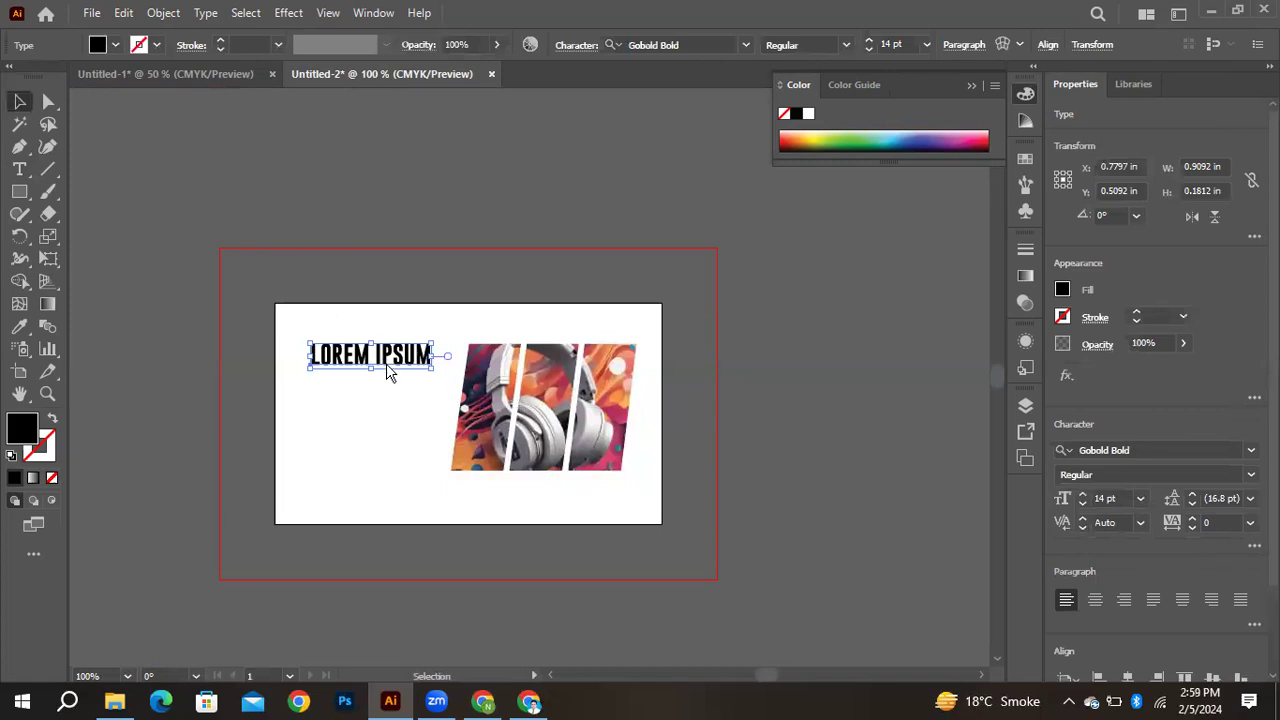
pyautogui.moveTo(395, 357)
pyautogui.mouseDown()
pyautogui.moveTo(390, 378)
pyautogui.moveTo(362, 390)
pyautogui.moveTo(383, 393)
pyautogui.moveTo(382, 377)
pyautogui.mouseUp()
pyautogui.moveTo(383, 362)
pyautogui.mouseDown()
pyautogui.moveTo(410, 386)
pyautogui.moveTo(384, 384)
pyautogui.mouseUp()
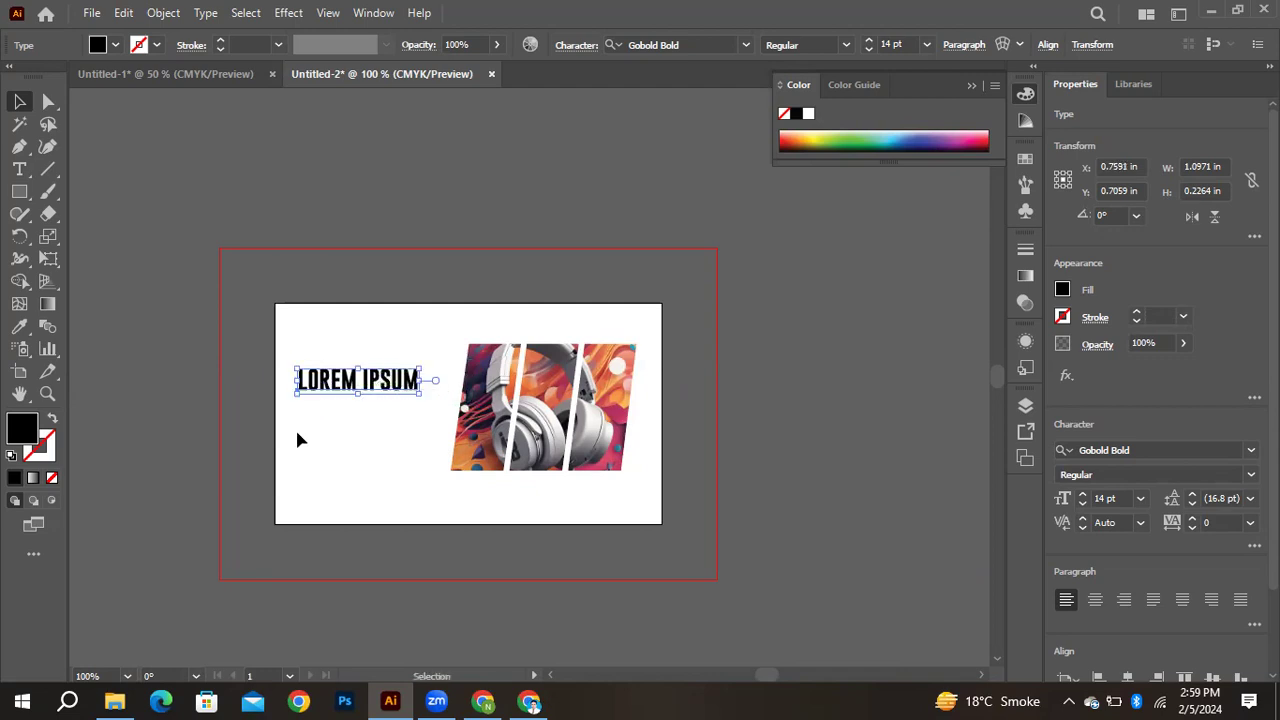
pyautogui.click(20, 170)
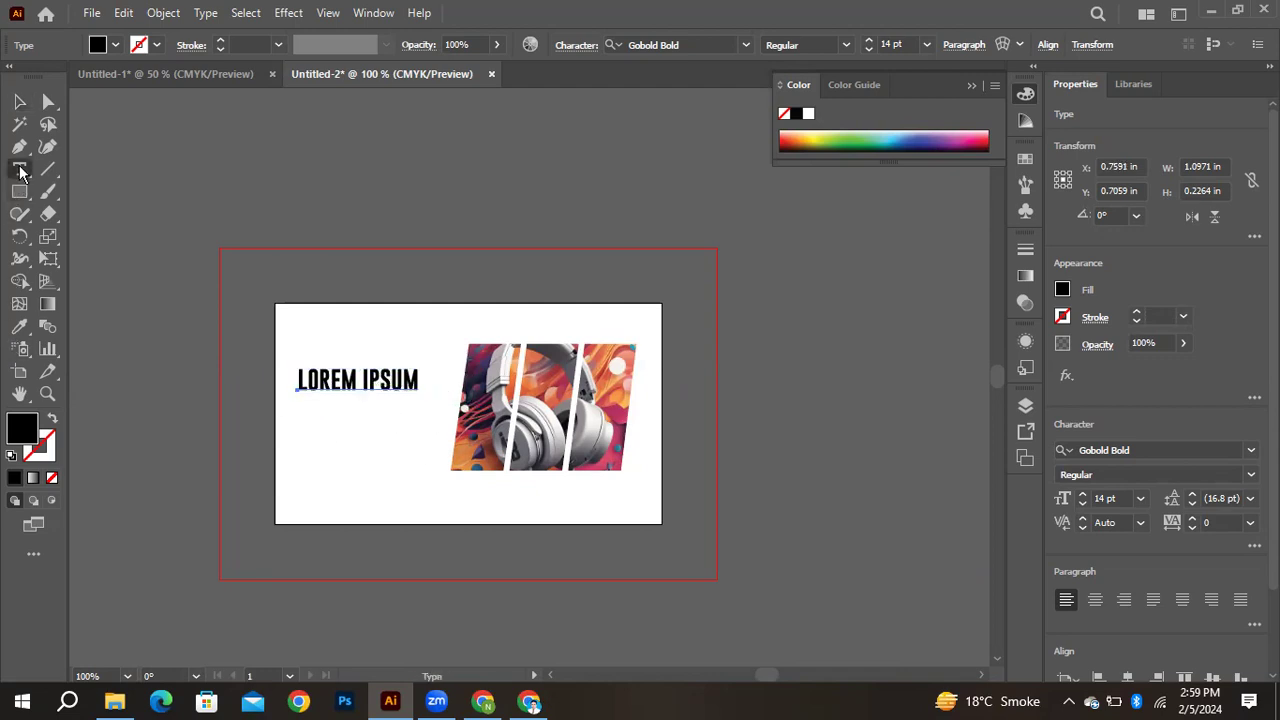
pyautogui.click(1140, 498)
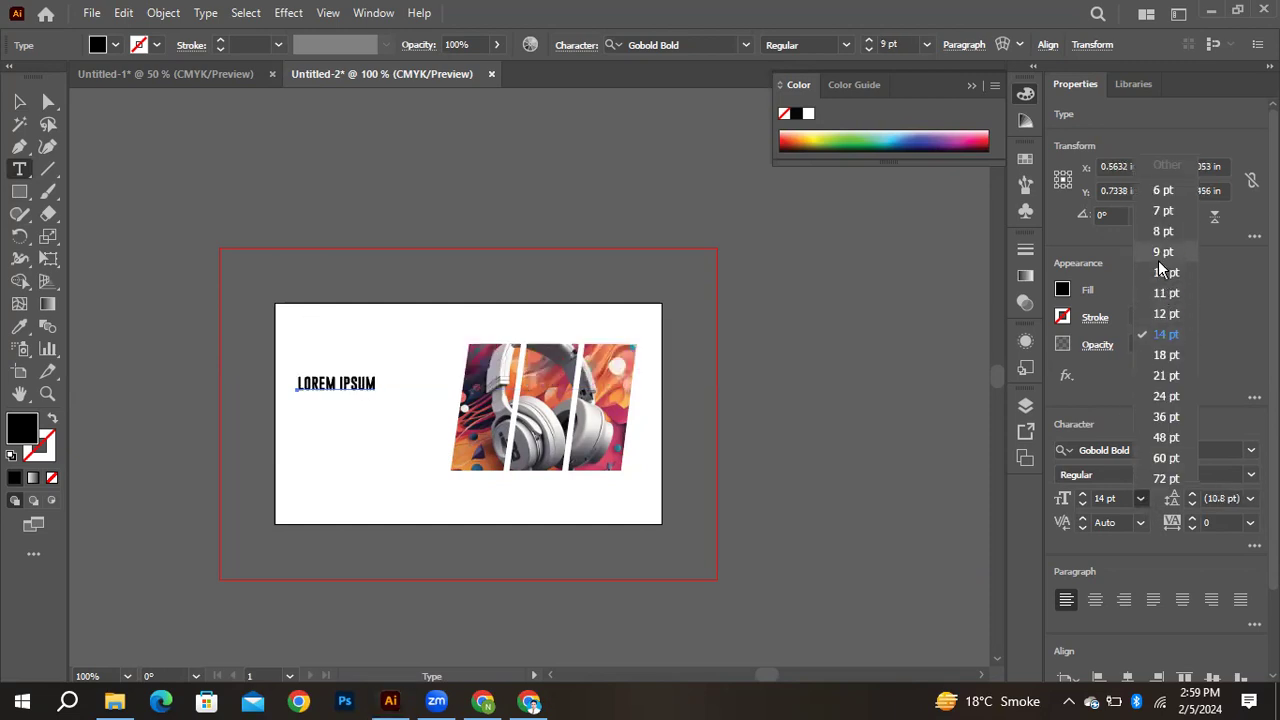
pyautogui.click(1165, 293)
pyautogui.hotkey('ctrl', 'a')
pyautogui.hotkey('ctrl', 'shift', ',')
pyautogui.press('Escape')
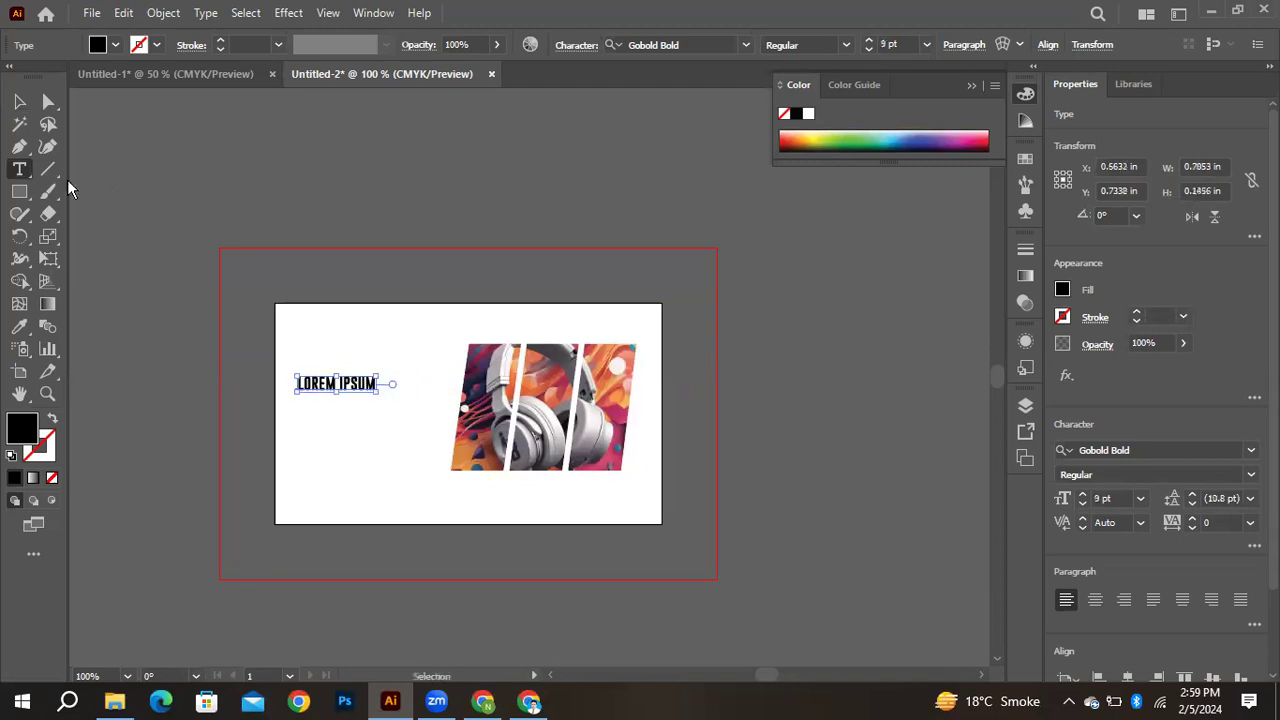
pyautogui.click(18, 101)
pyautogui.click(226, 214)
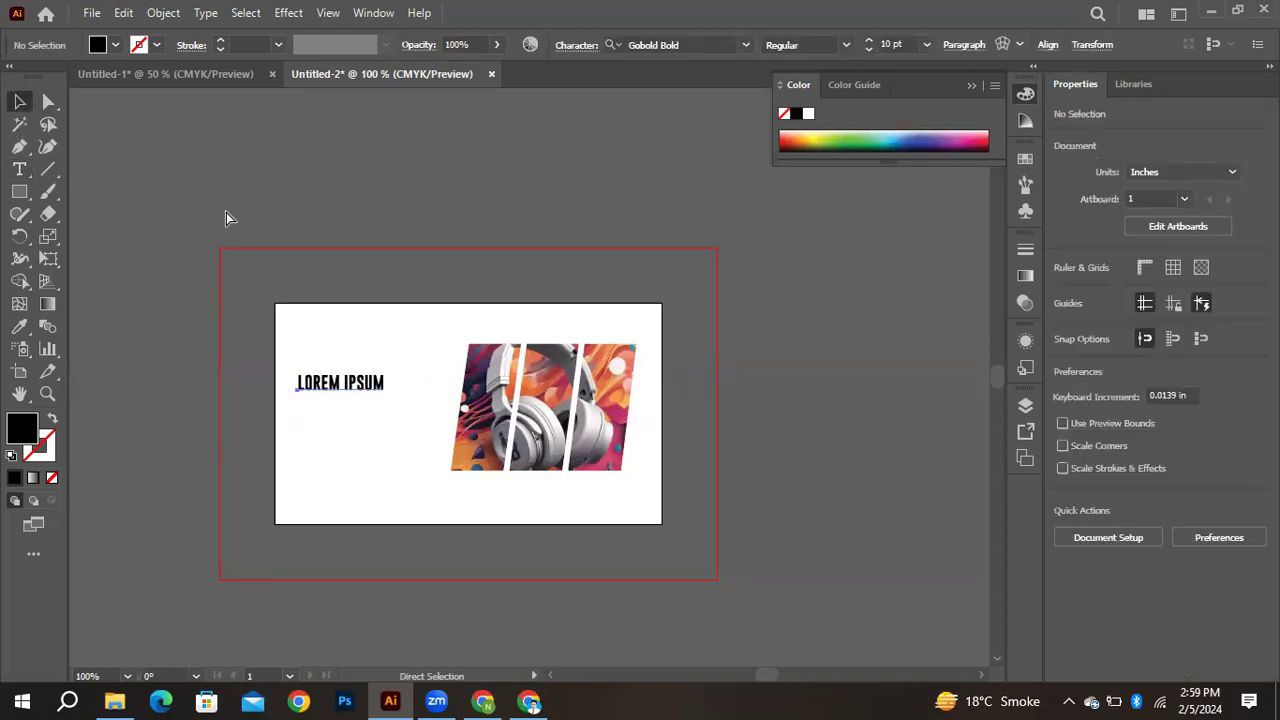
pyautogui.hotkey('ctrl', 'z')
pyautogui.hotkey('ctrl', 'shift', '.')
pyautogui.hotkey('ctrl', 'shift', '.')
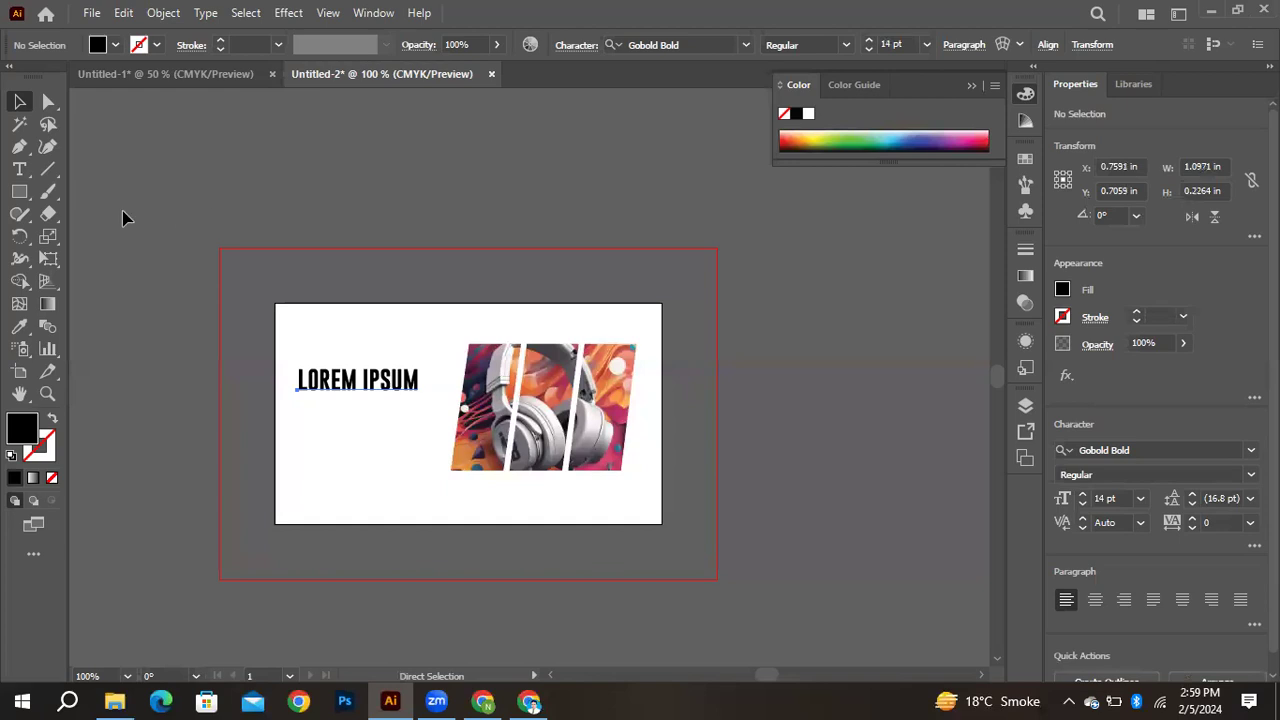
# With nothing selected, set the type size to 9 pt and draw an area-text box about 1.07 by 0.17 in under the heading
pyautogui.click(165, 147)
pyautogui.press('t')
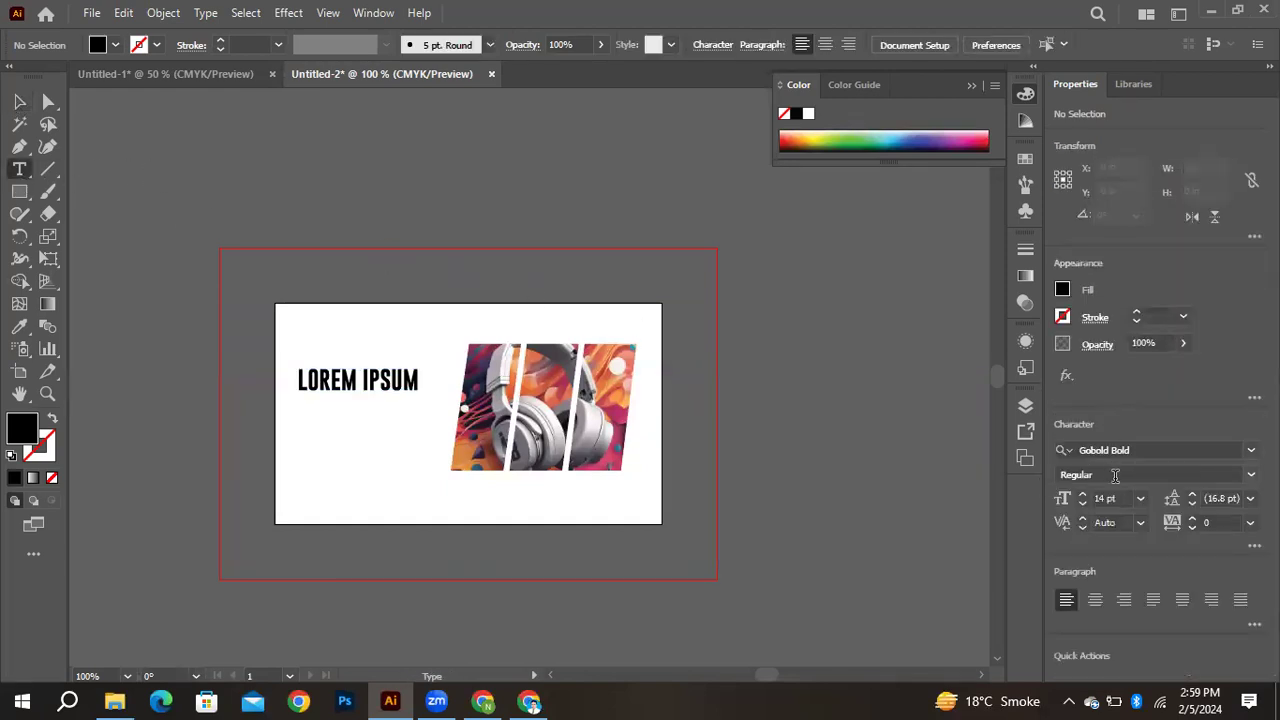
pyautogui.click(1139, 499)
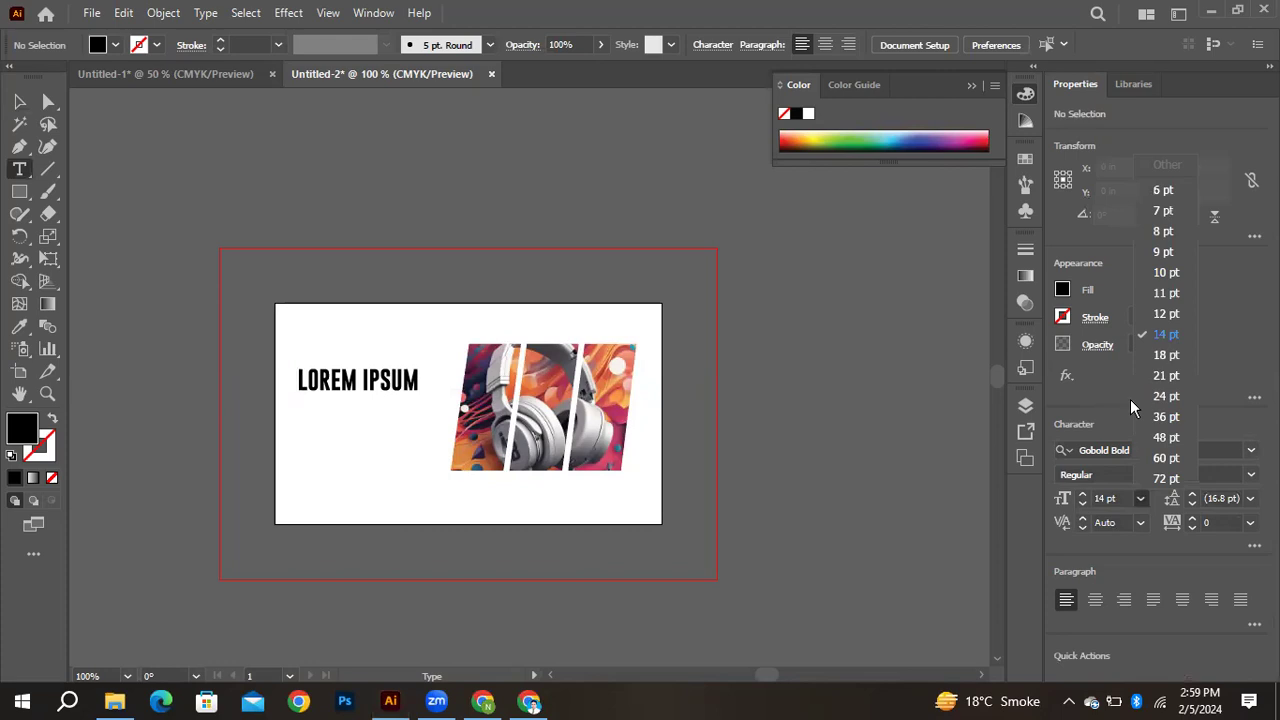
pyautogui.click(1156, 251)
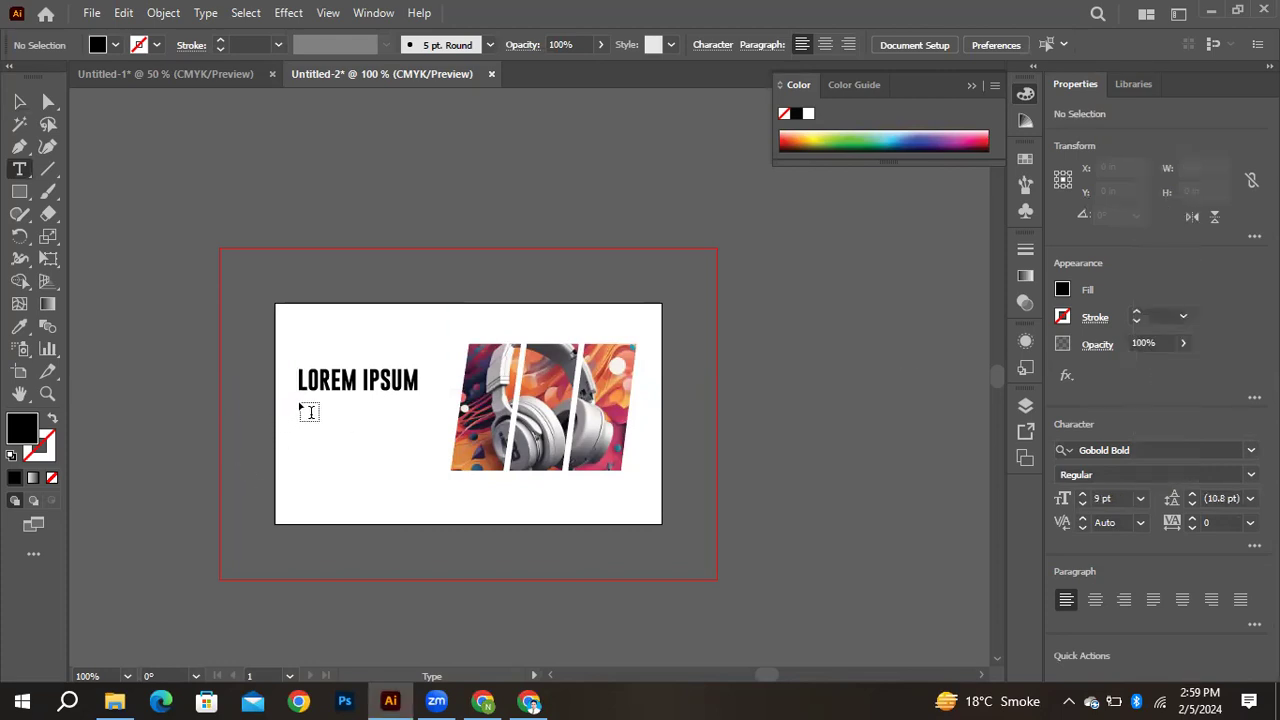
pyautogui.moveTo(300, 403); pyautogui.dragTo(419, 427)
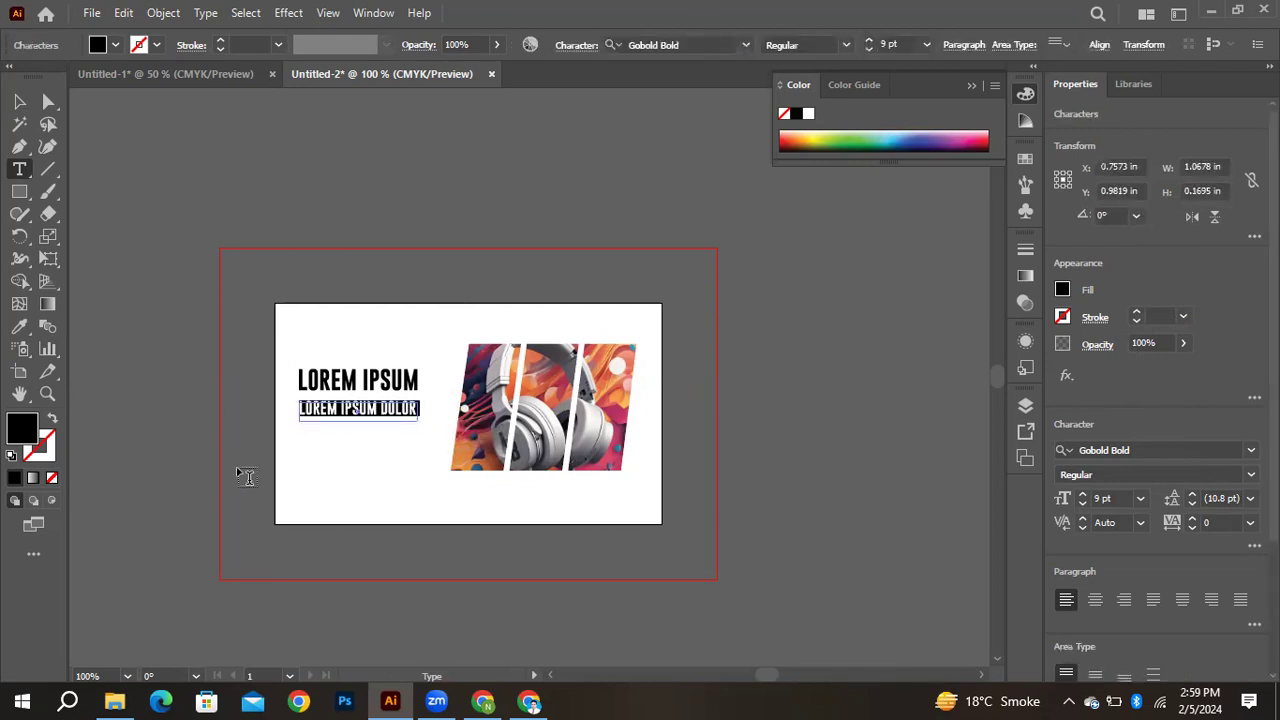
# Set the subtext to 6 pt and append "XNSIXNW CBEWIFUEIWFEOW" after "LOREM IPSUM DOLOR"
pyautogui.click(1143, 498)
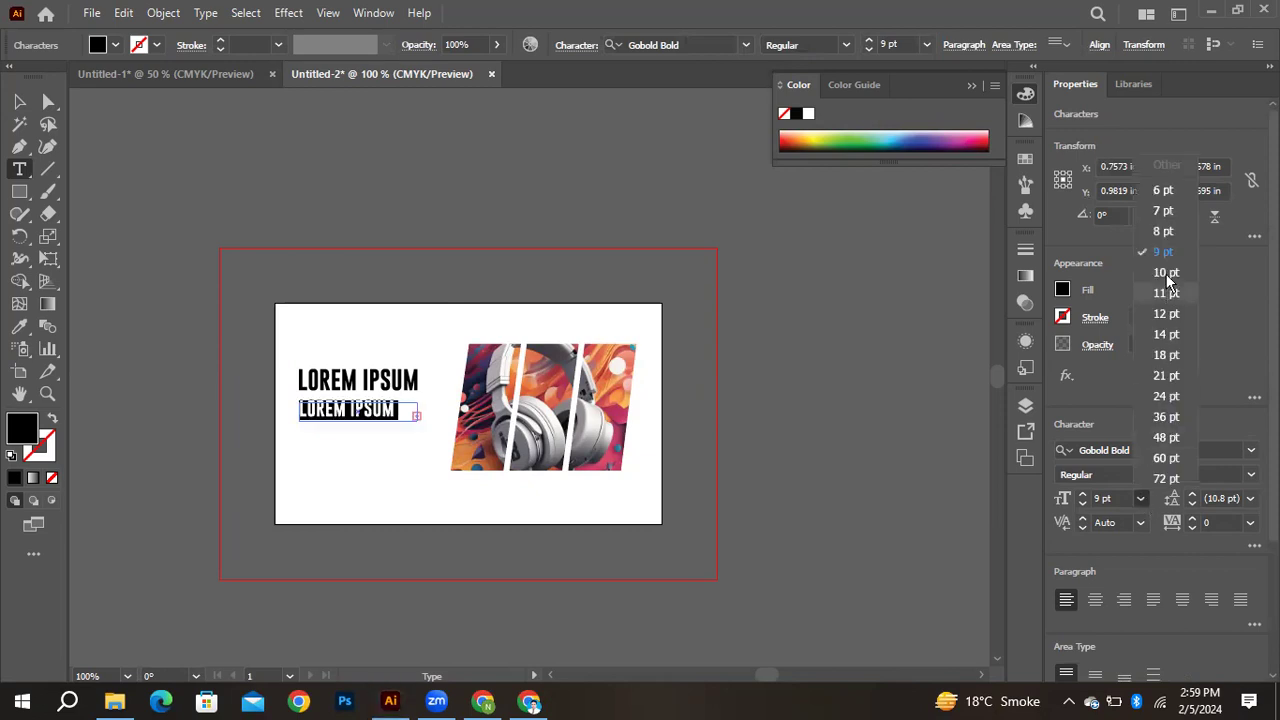
pyautogui.click(1164, 192)
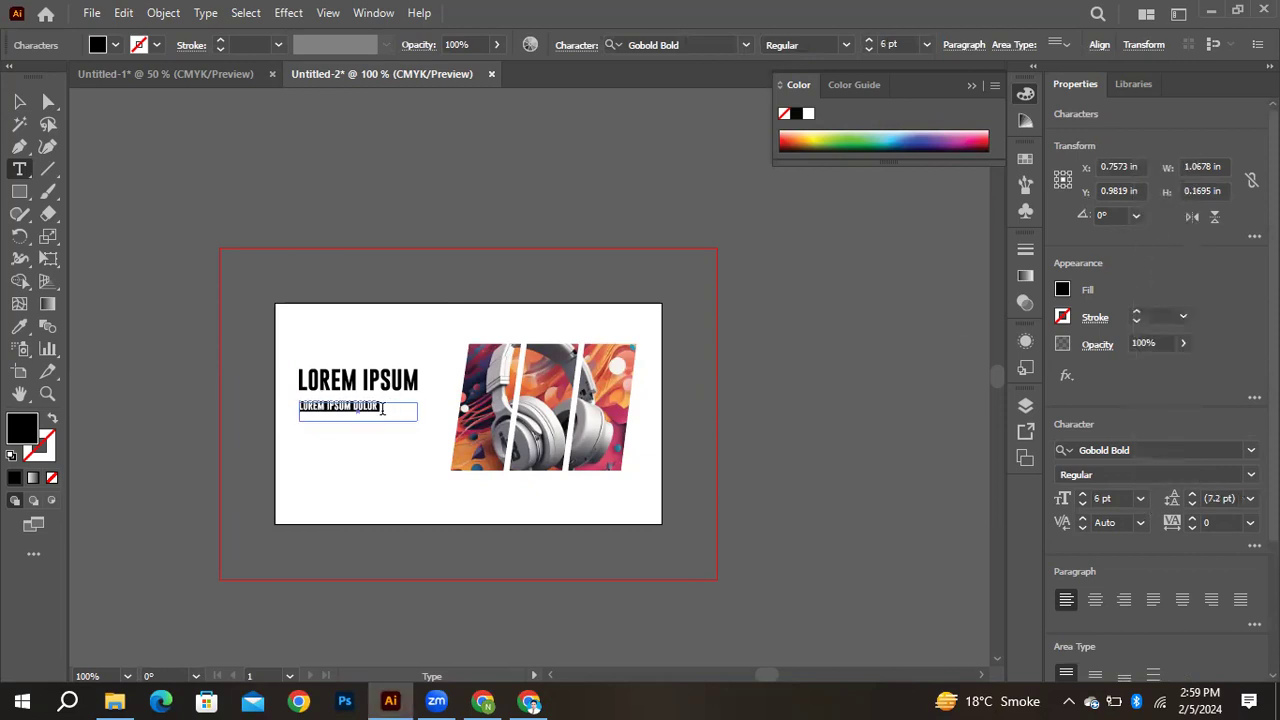
pyautogui.click(382, 408)
pyautogui.write('XNSIXN')
pyautogui.press('Escape')
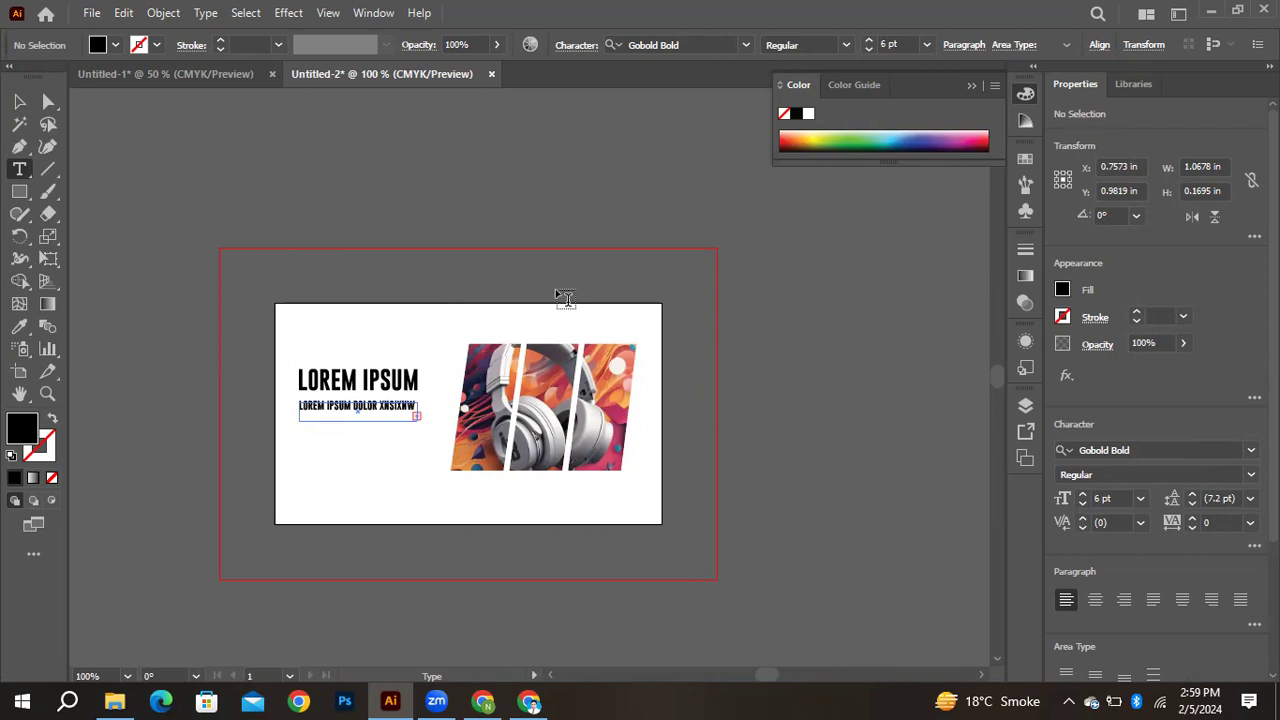
# Extend the subtext box downward to about 0.34 in high so its overflowing second line fits
pyautogui.click(19, 101)
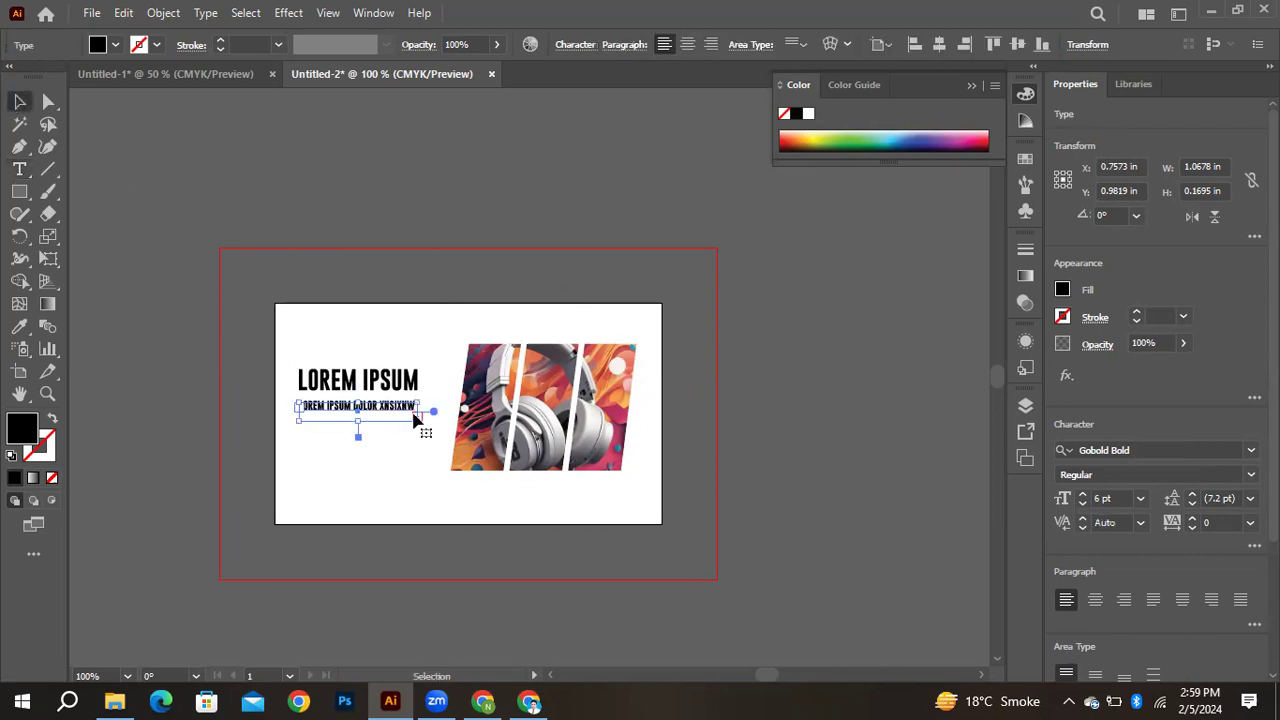
pyautogui.moveTo(357, 424); pyautogui.dragTo(357, 455)
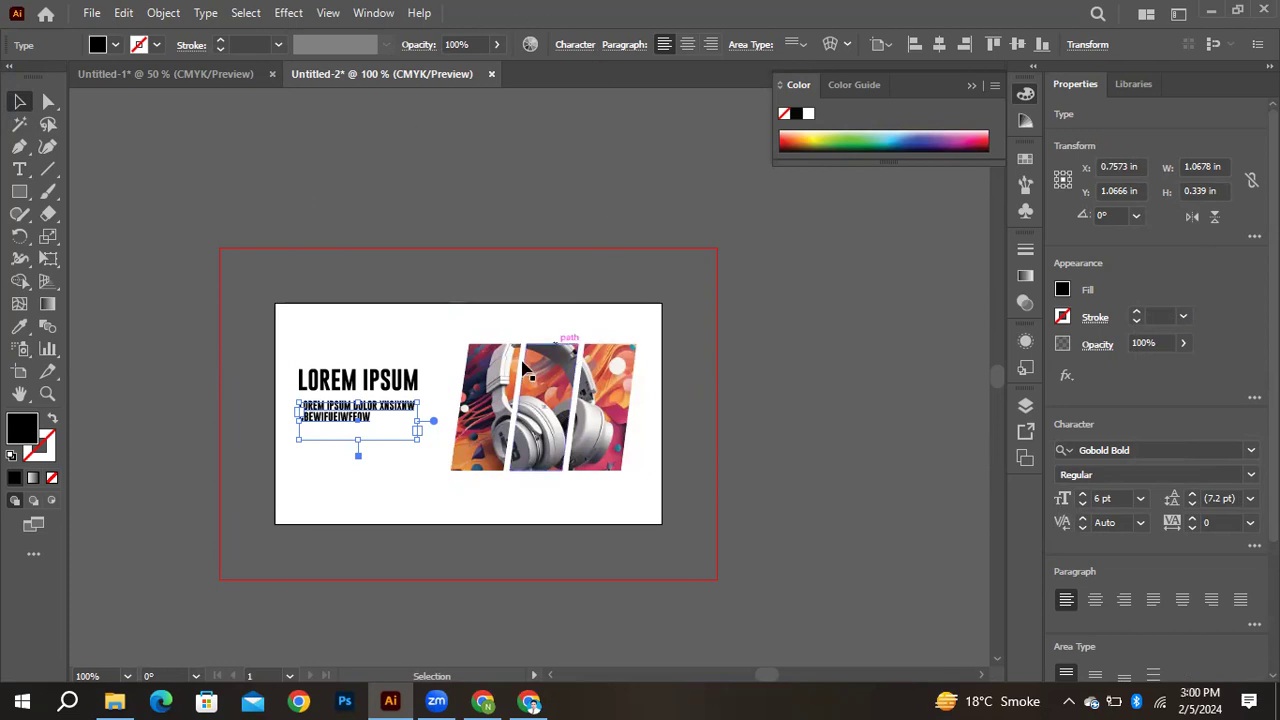
pyautogui.click(414, 260)
# Change the subtext's font to Myriad Pro and widen its box almost to the headphones panels
pyautogui.click(1251, 450)
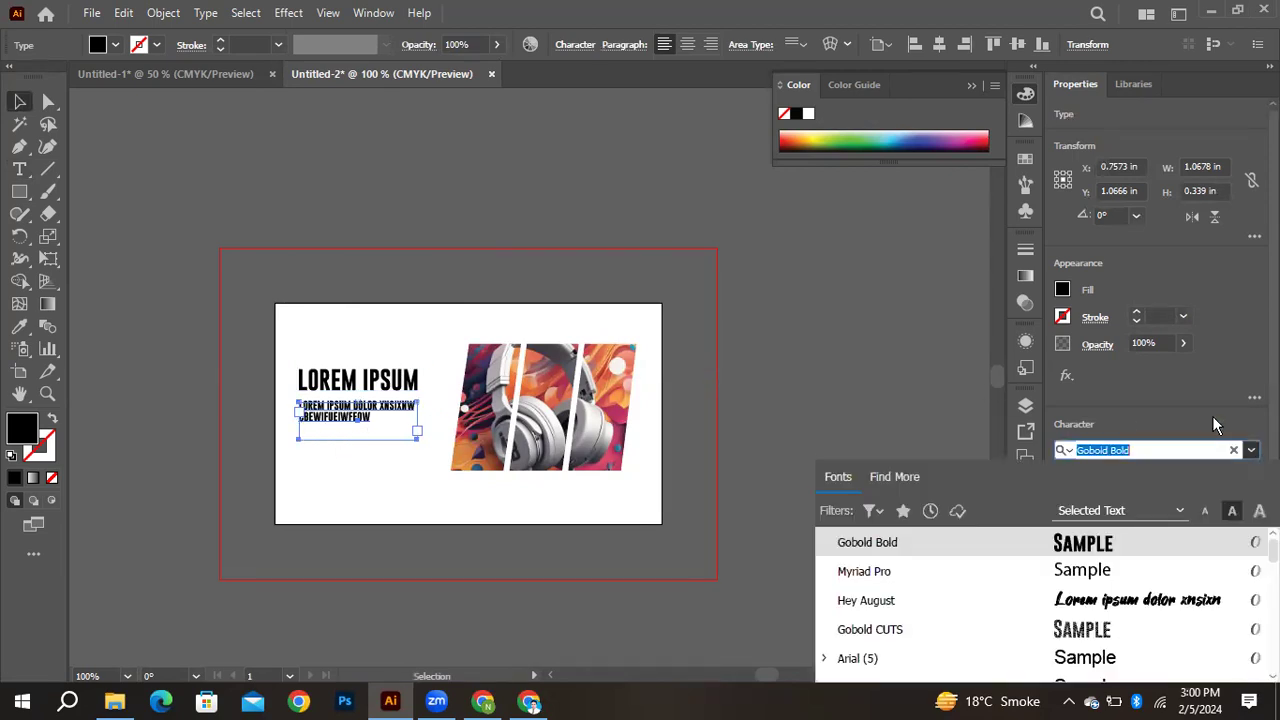
pyautogui.click(1052, 597)
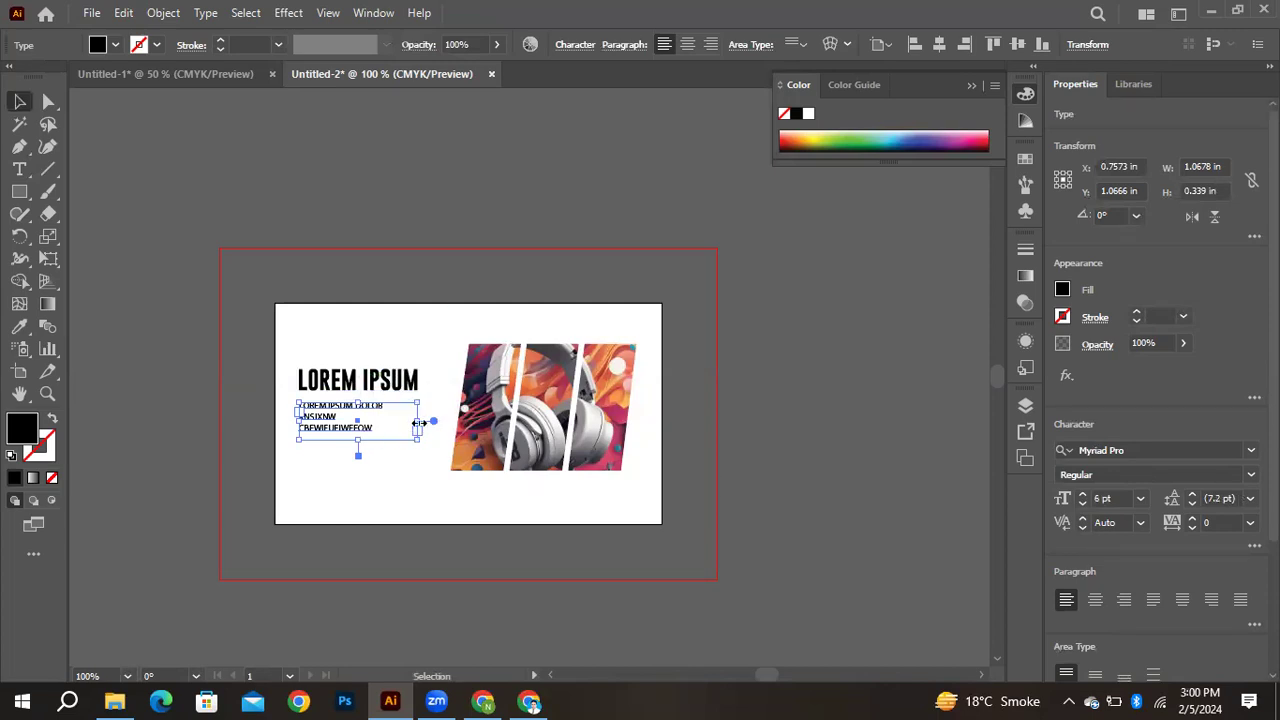
pyautogui.moveTo(416, 422); pyautogui.dragTo(447, 423)
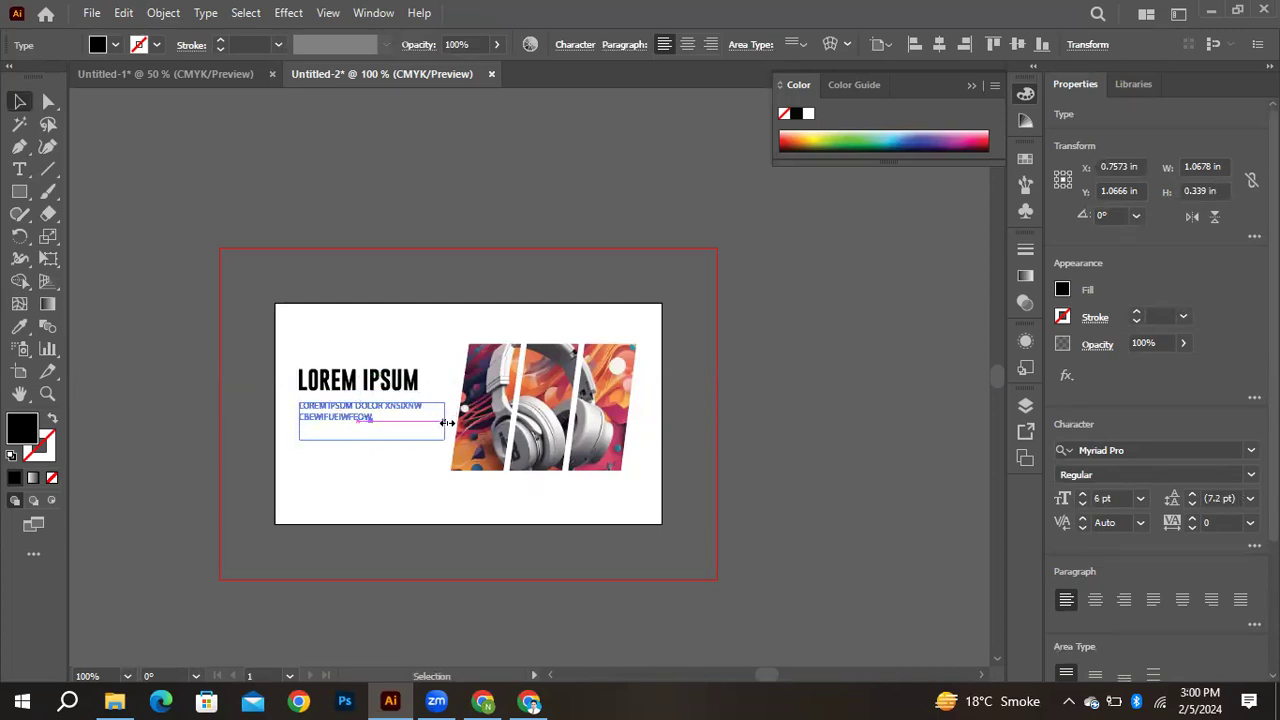
pyautogui.click(895, 390)
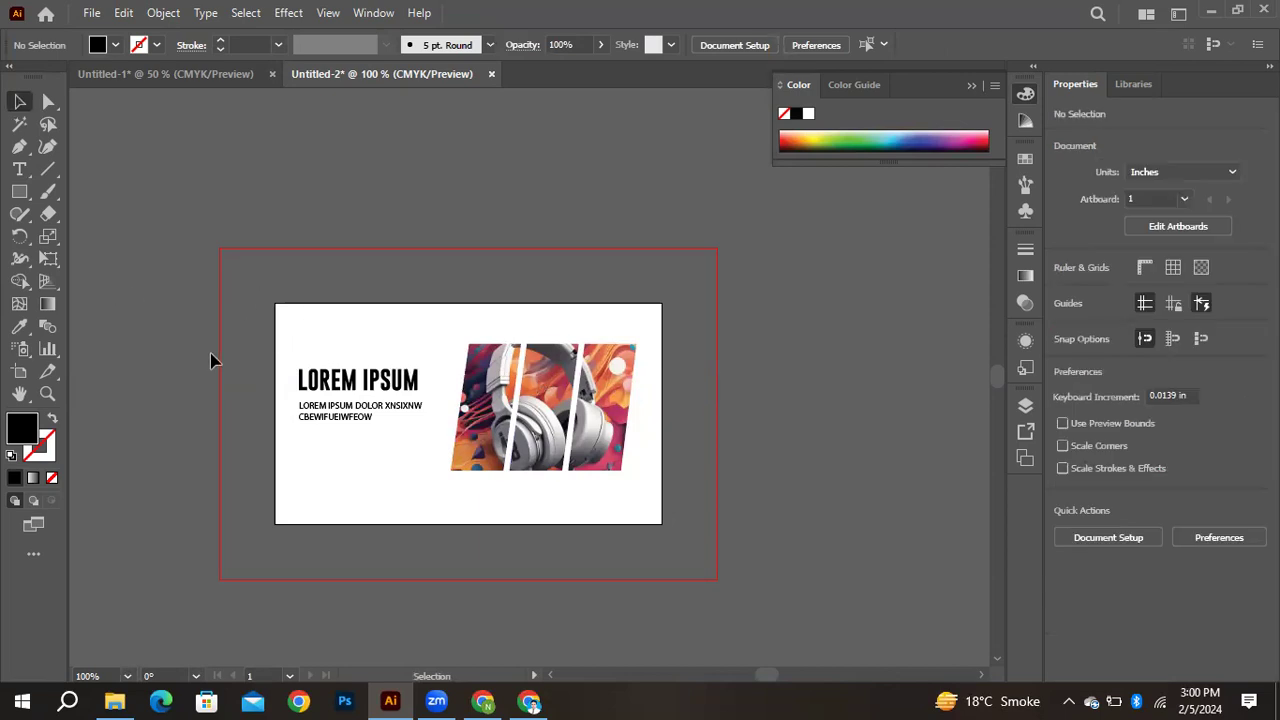
# Switch to Chrome and search Google Images for "logo png"
pyautogui.moveTo(531, 702)
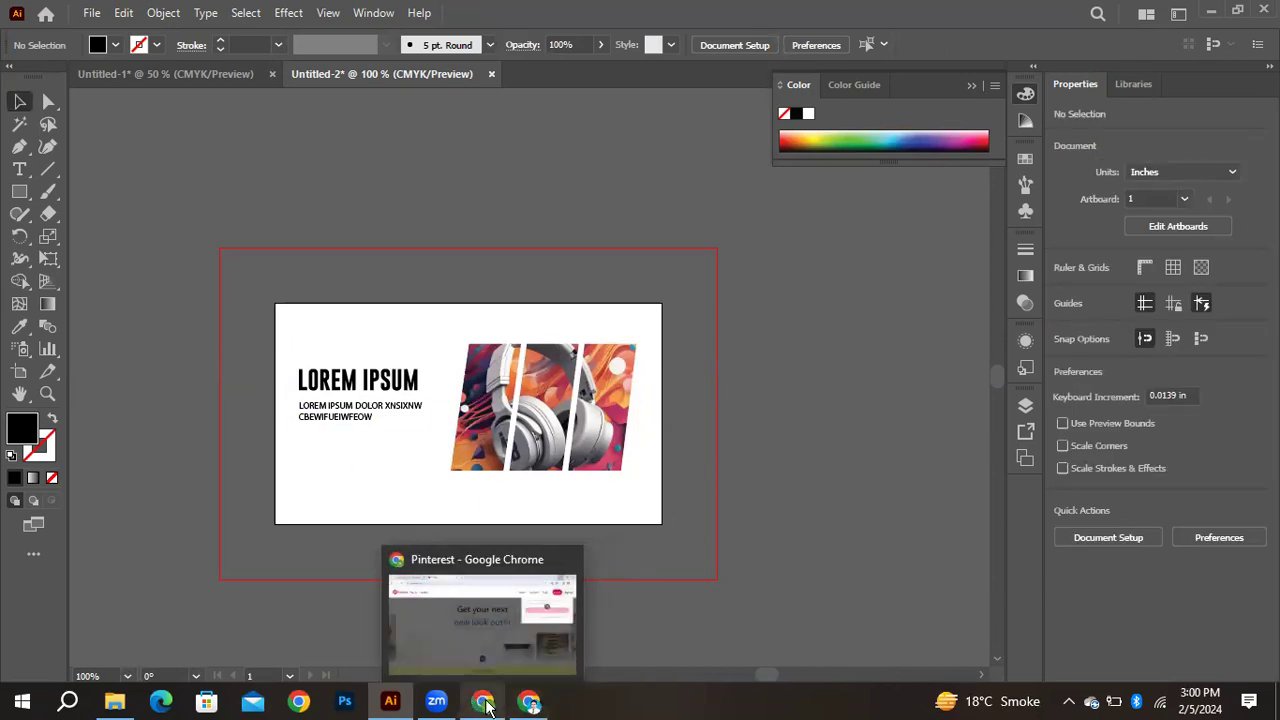
pyautogui.click(510, 620)
pyautogui.click(174, 31)
pyautogui.click(231, 117)
pyautogui.press('BackSpace')
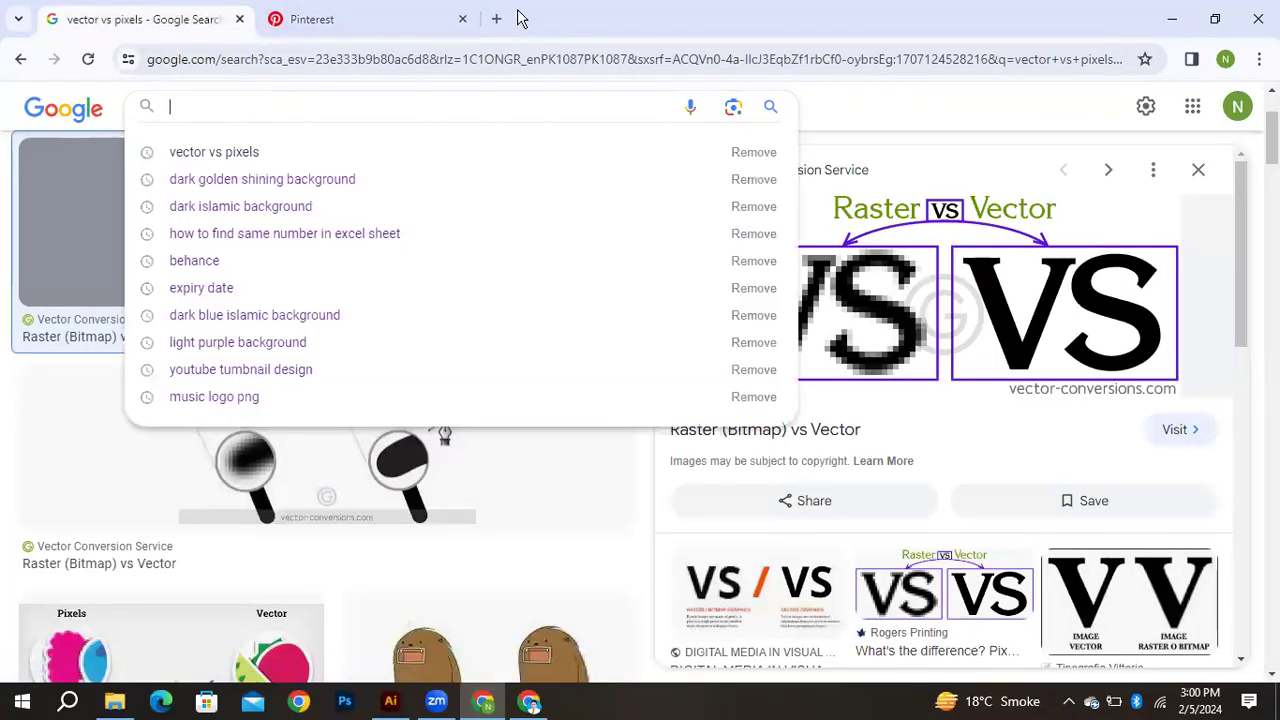
pyautogui.write('logo ')
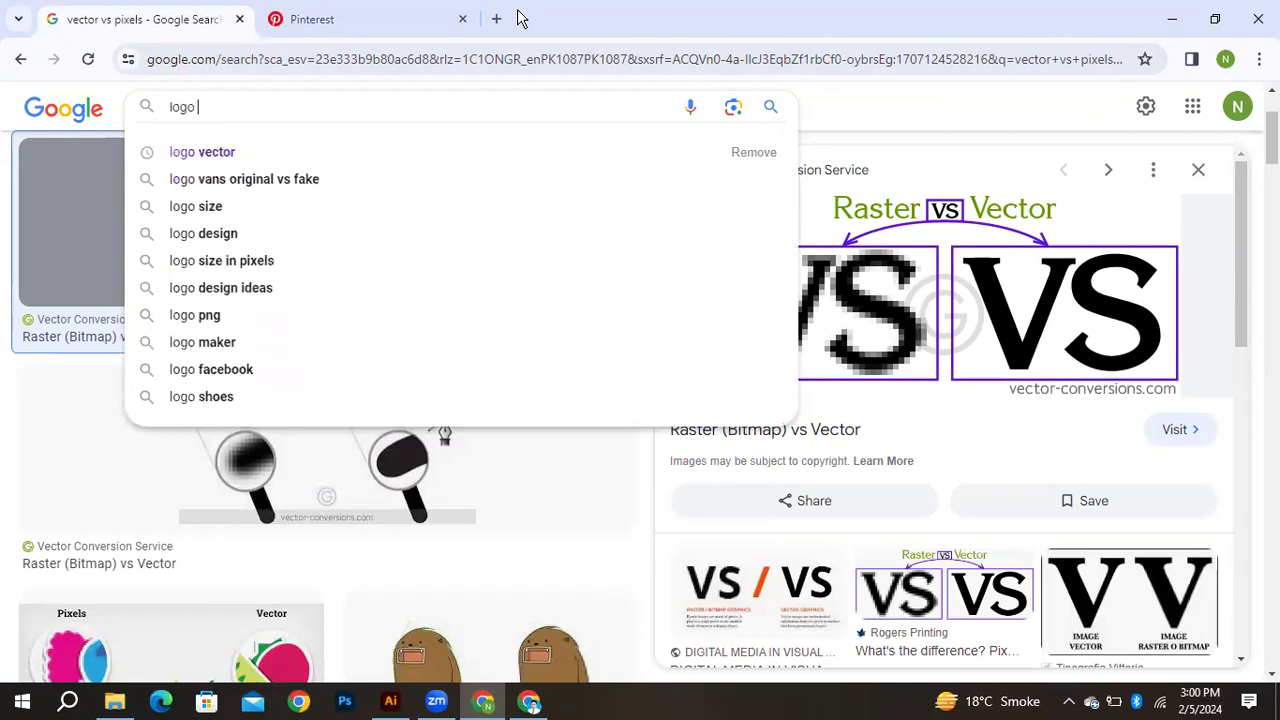
pyautogui.write('png')
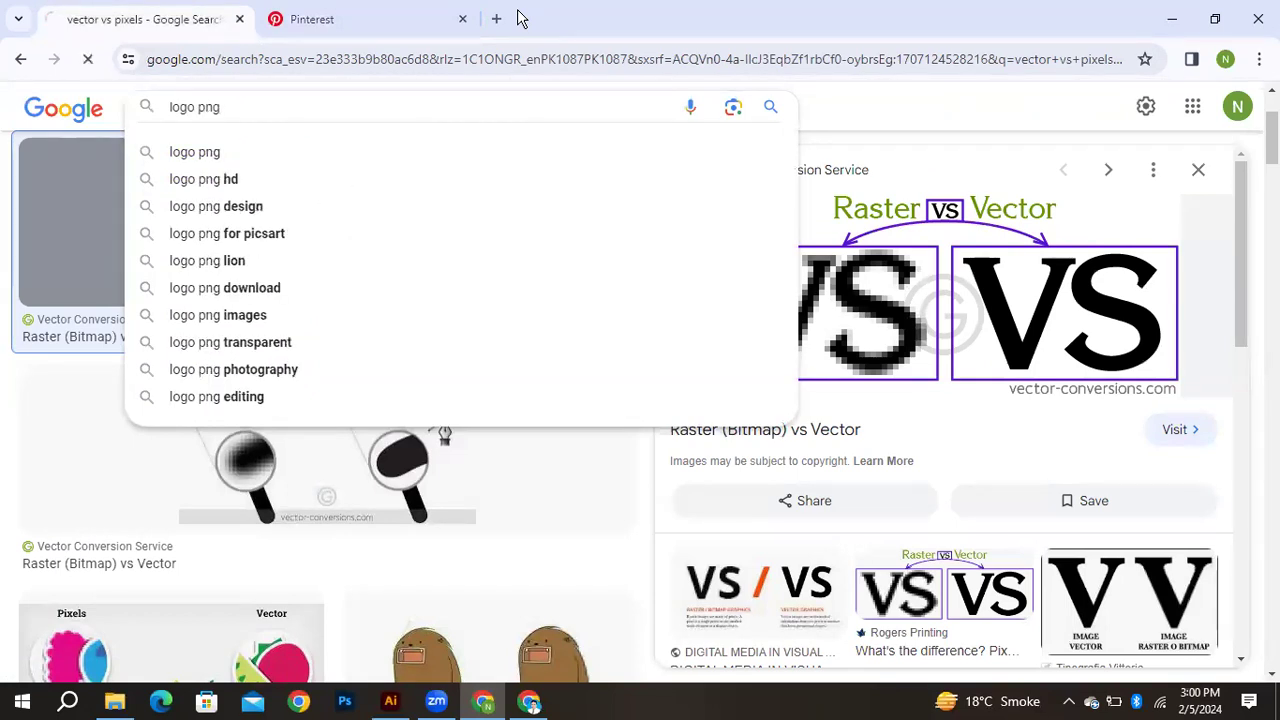
pyautogui.press('Return')
# Preview several logo results, then save the black bird logo from PNGEgg to Downloads as a PNG image
pyautogui.click(150, 370)
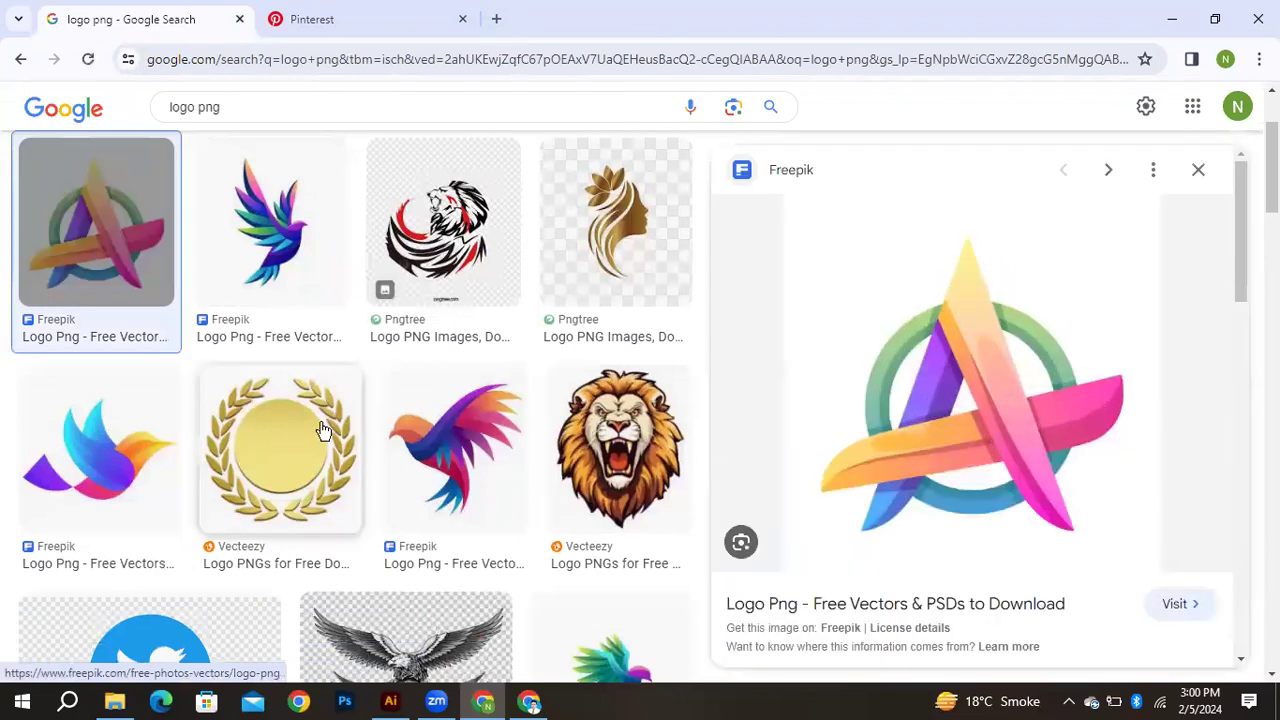
pyautogui.click(465, 412)
pyautogui.click(150, 443)
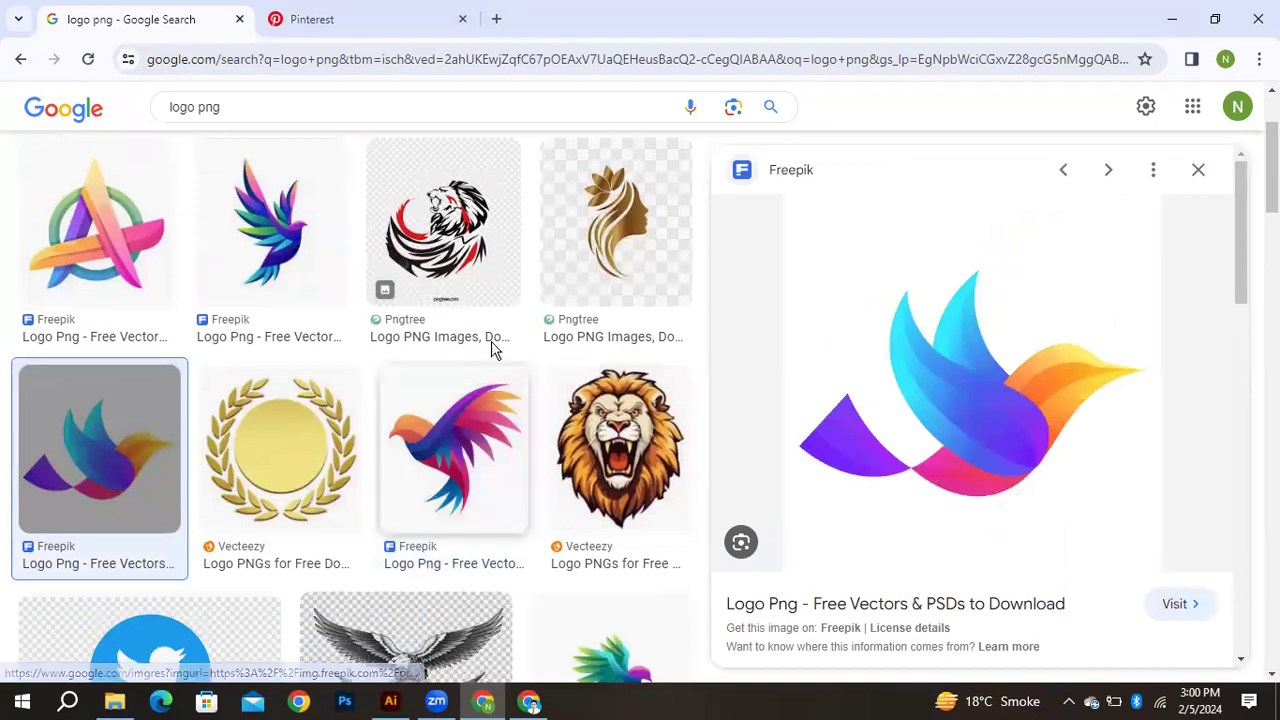
pyautogui.click(1199, 172)
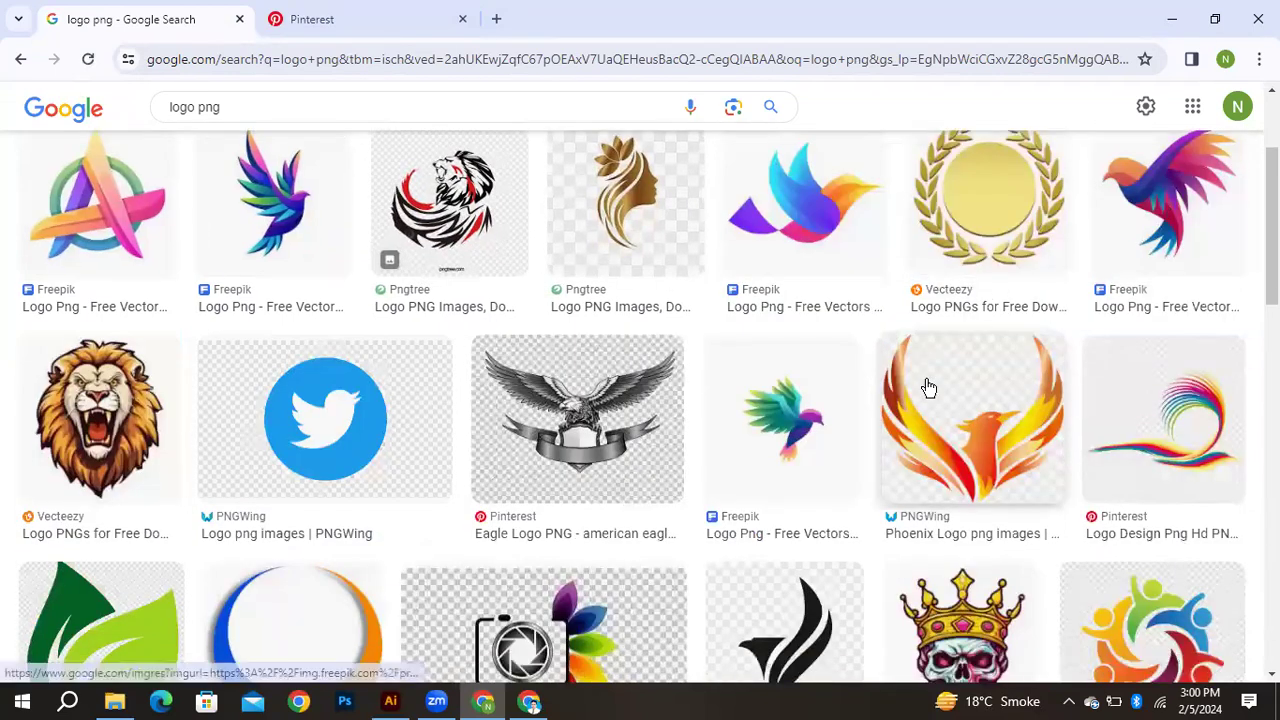
pyautogui.scroll(-4, 929, 388)
pyautogui.click(846, 294)
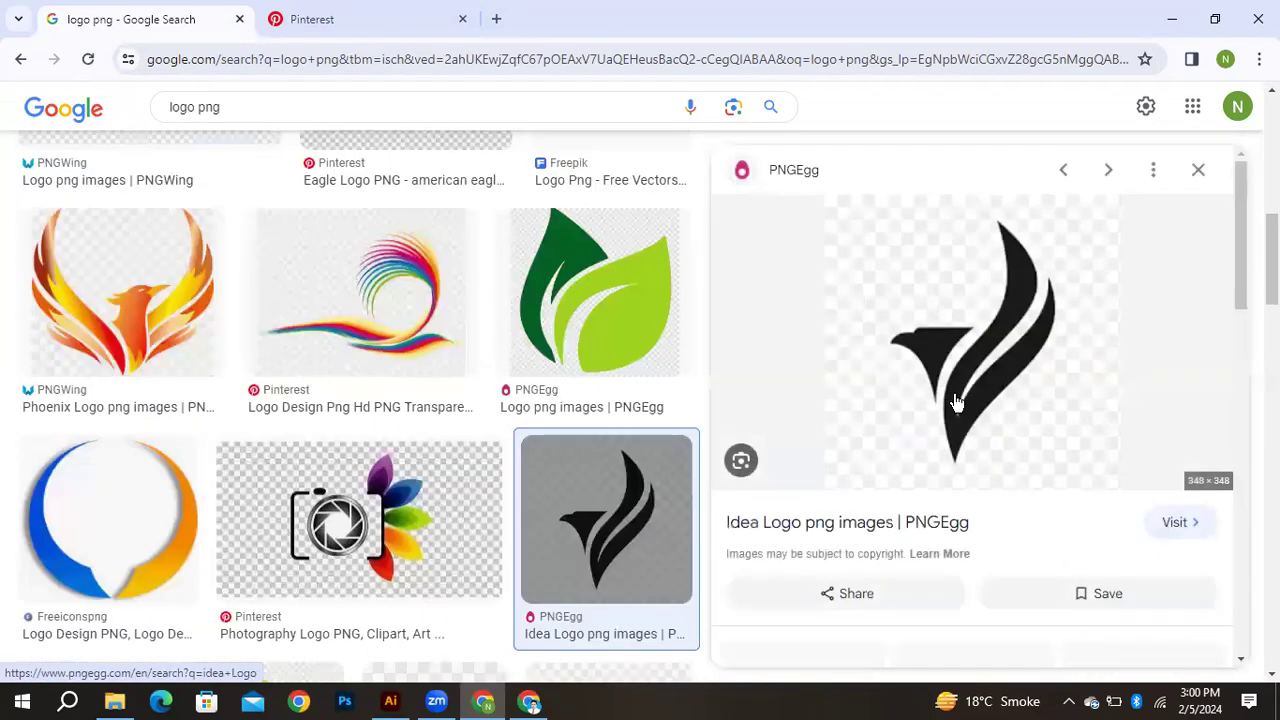
pyautogui.rightClick(1008, 386)
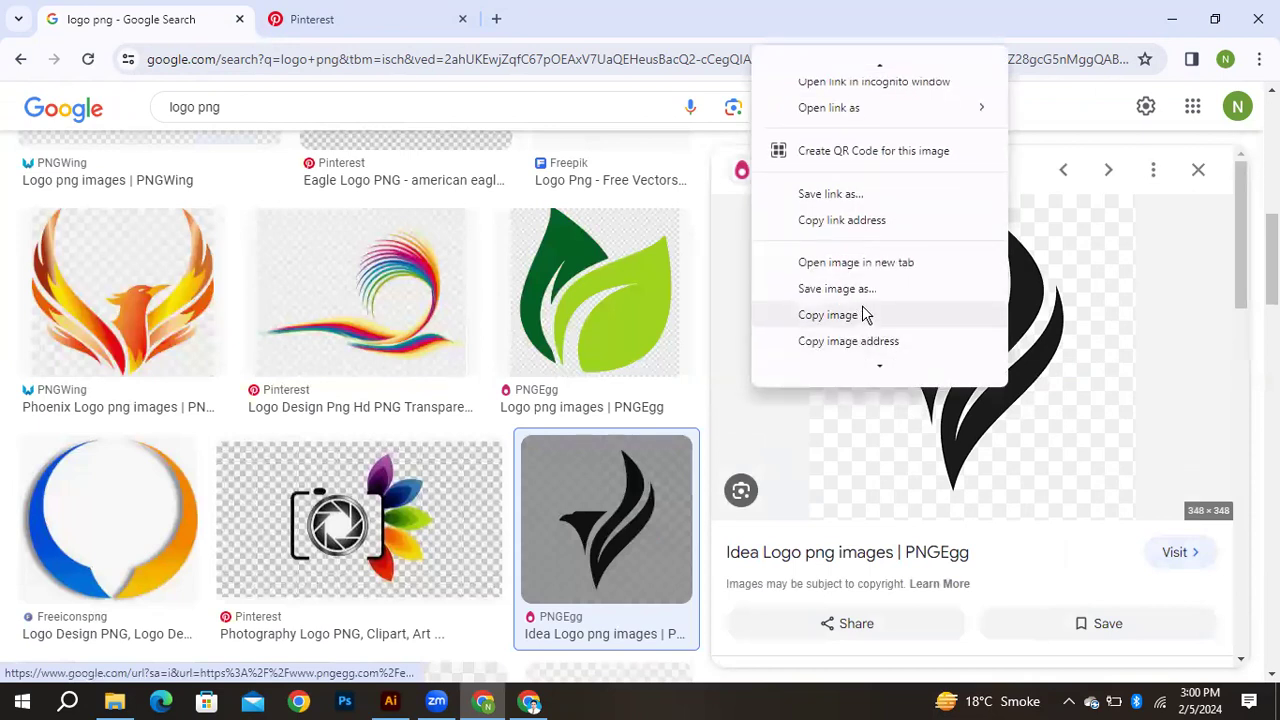
pyautogui.click(865, 315)
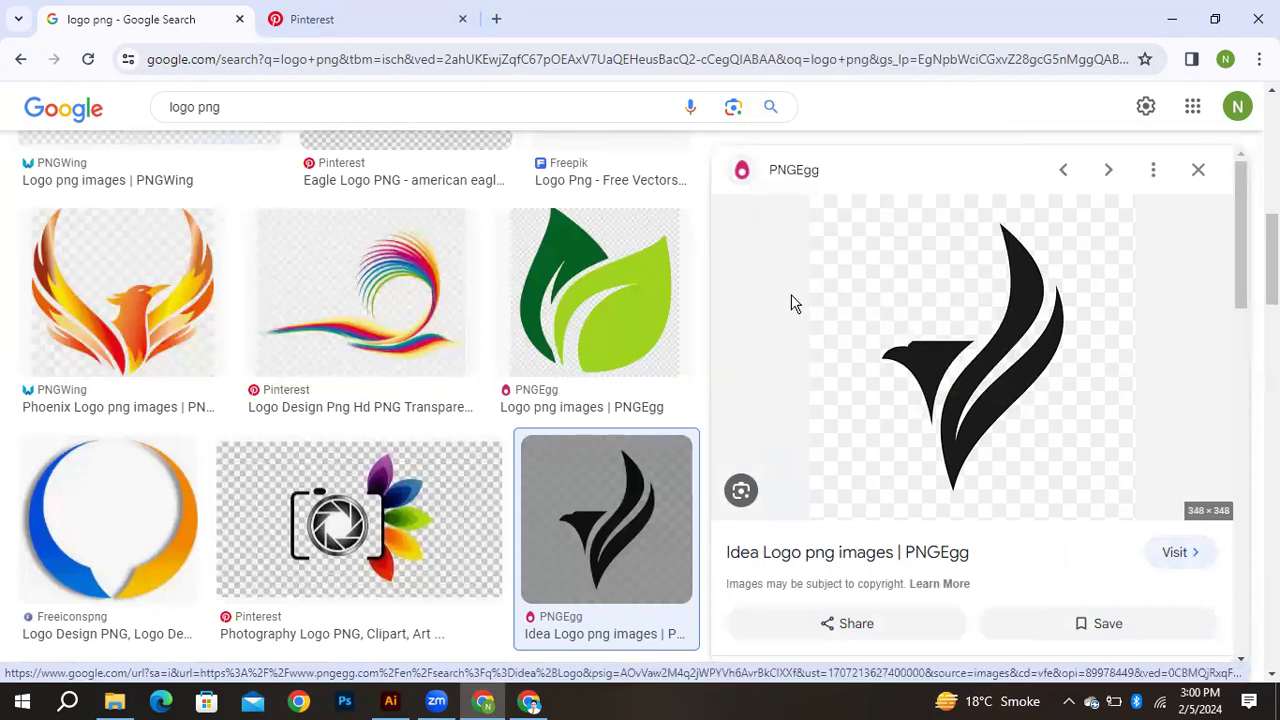
pyautogui.click(463, 418)
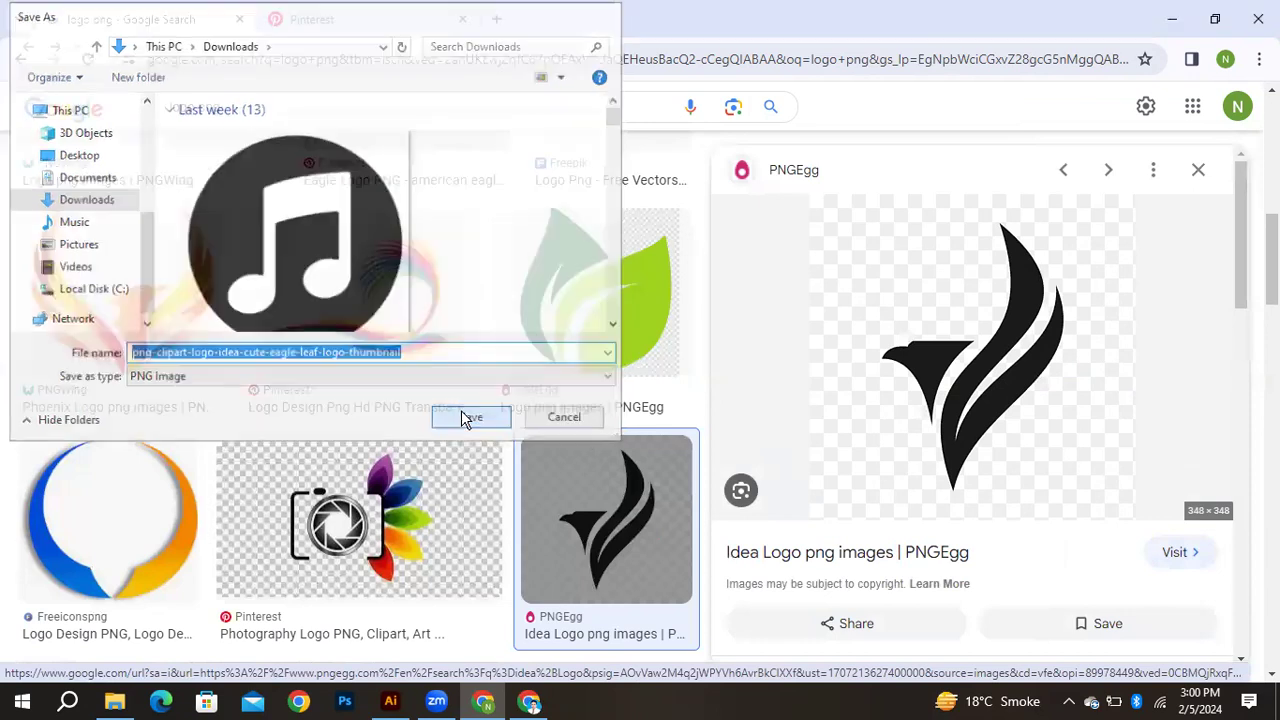
# Bring the downloaded bird logo from Downloads into the Illustrator document and scale it to about 2.16 in square beside the artboard
pyautogui.click(114, 701)
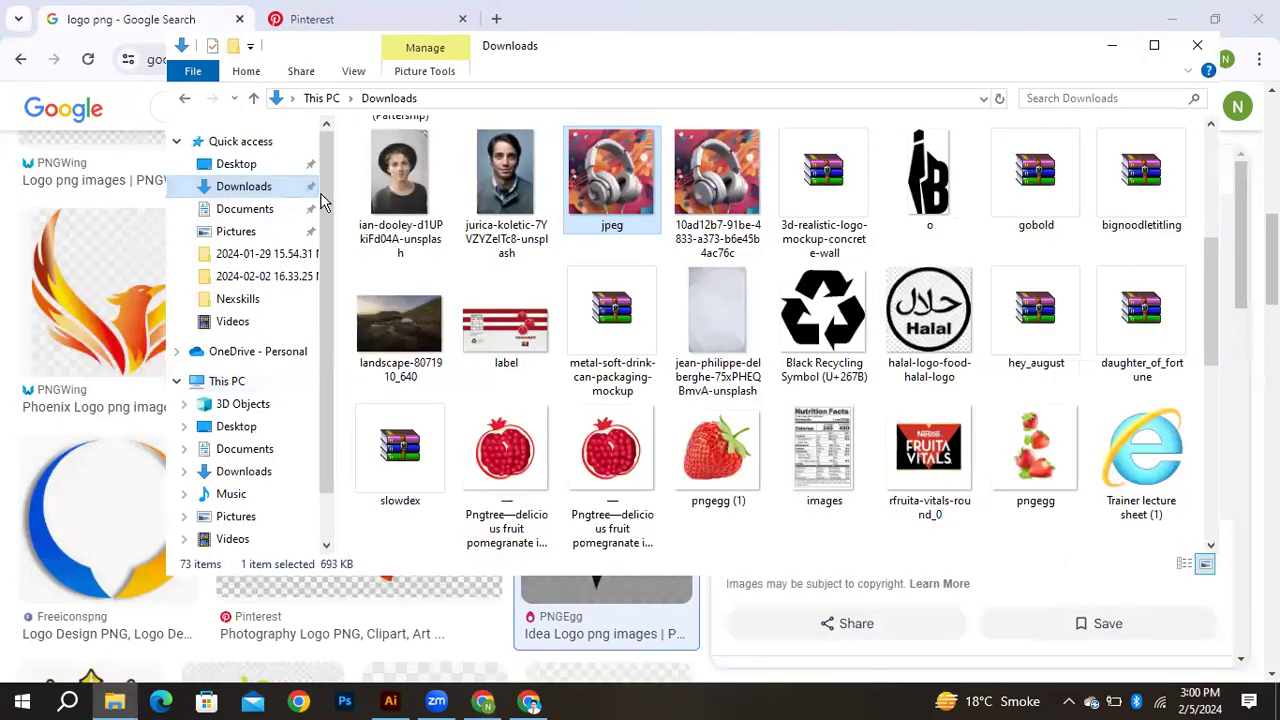
pyautogui.click(272, 192)
pyautogui.click(383, 205)
pyautogui.moveTo(383, 205); pyautogui.dragTo(488, 360)
pyautogui.moveTo(491, 300); pyautogui.dragTo(819, 322)
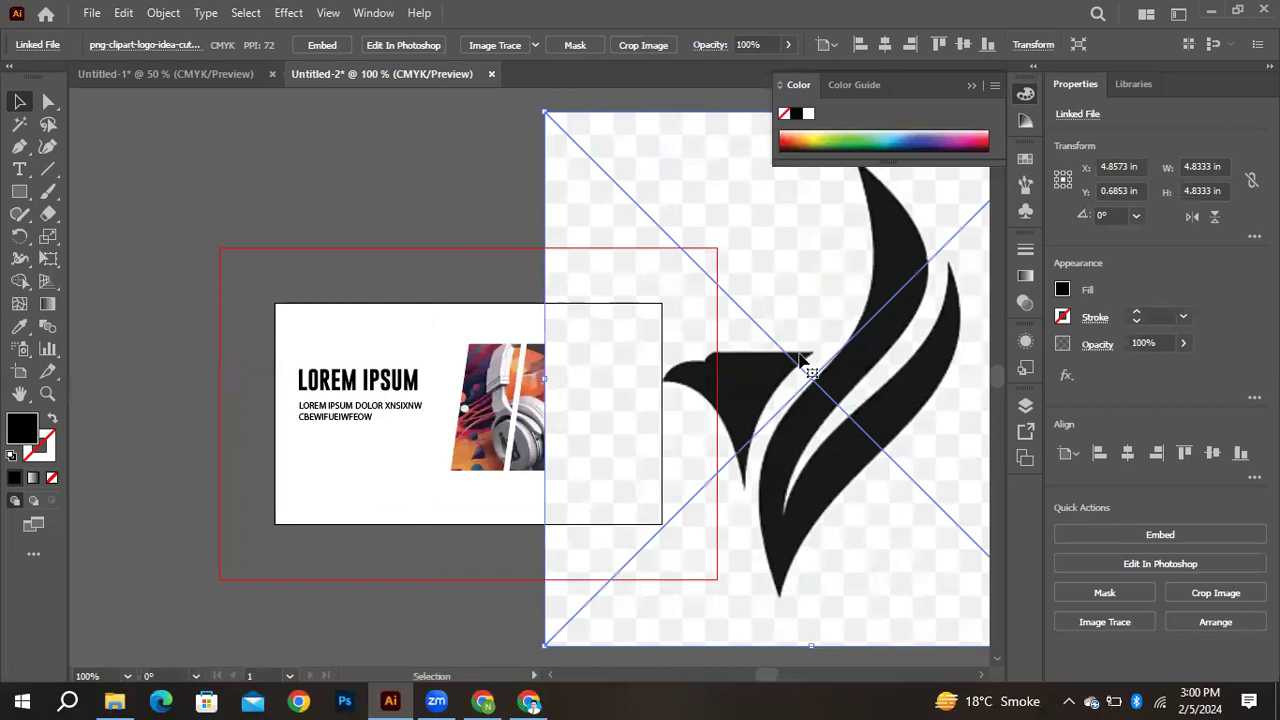
pyautogui.moveTo(544, 112); pyautogui.dragTo(757, 409)
pyautogui.moveTo(846, 440); pyautogui.dragTo(715, 214)
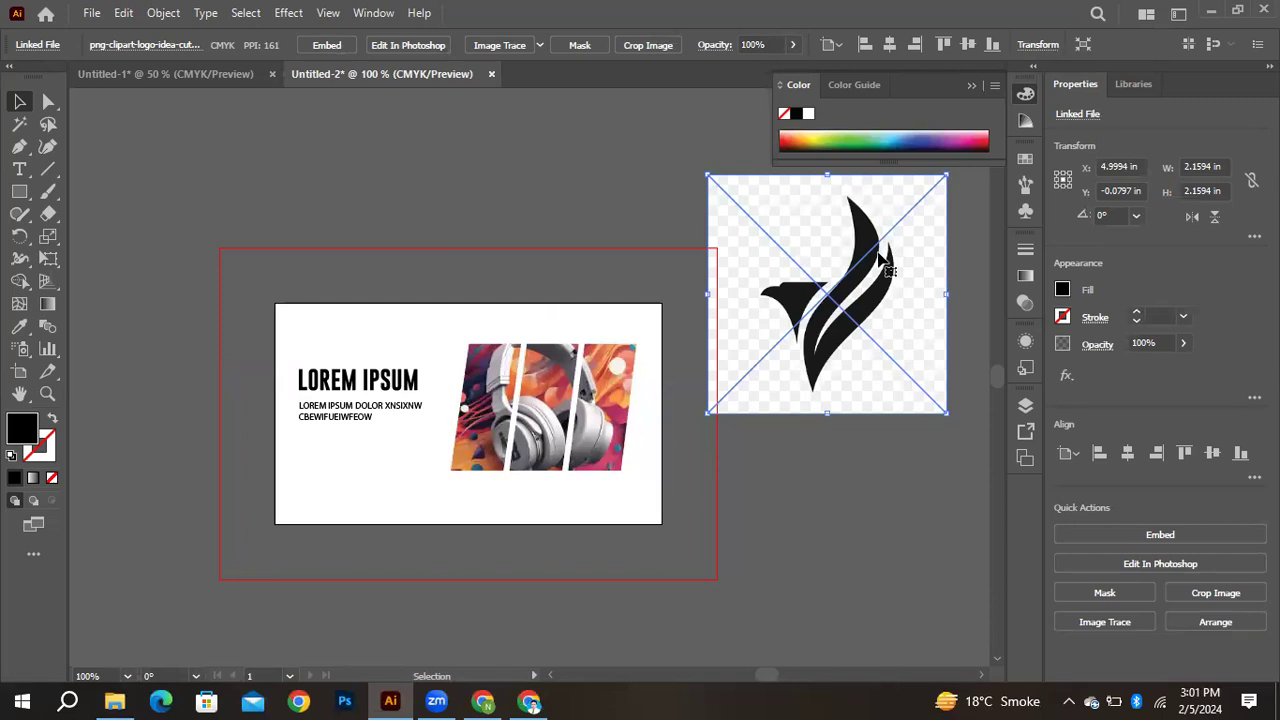
# Image Trace the bird logo with the default preset, then expand and ungroup the tracing
pyautogui.click(530, 47)
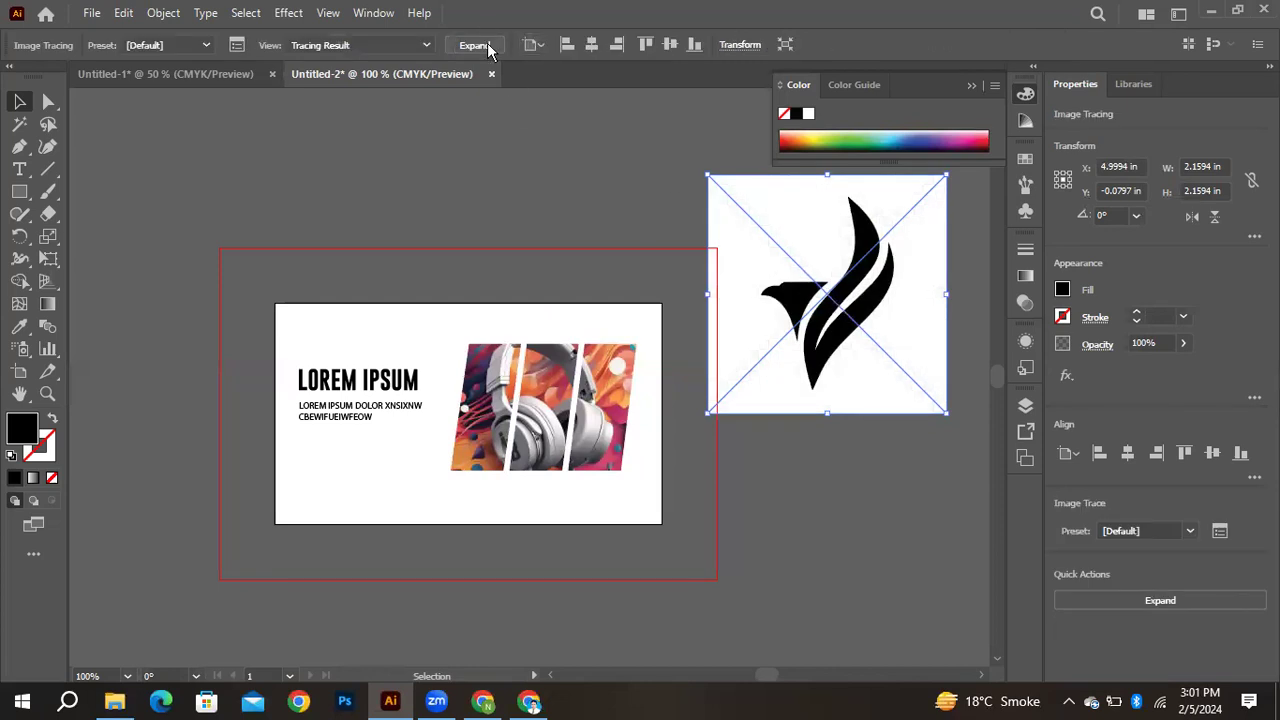
pyautogui.click(487, 45)
pyautogui.rightClick(722, 208)
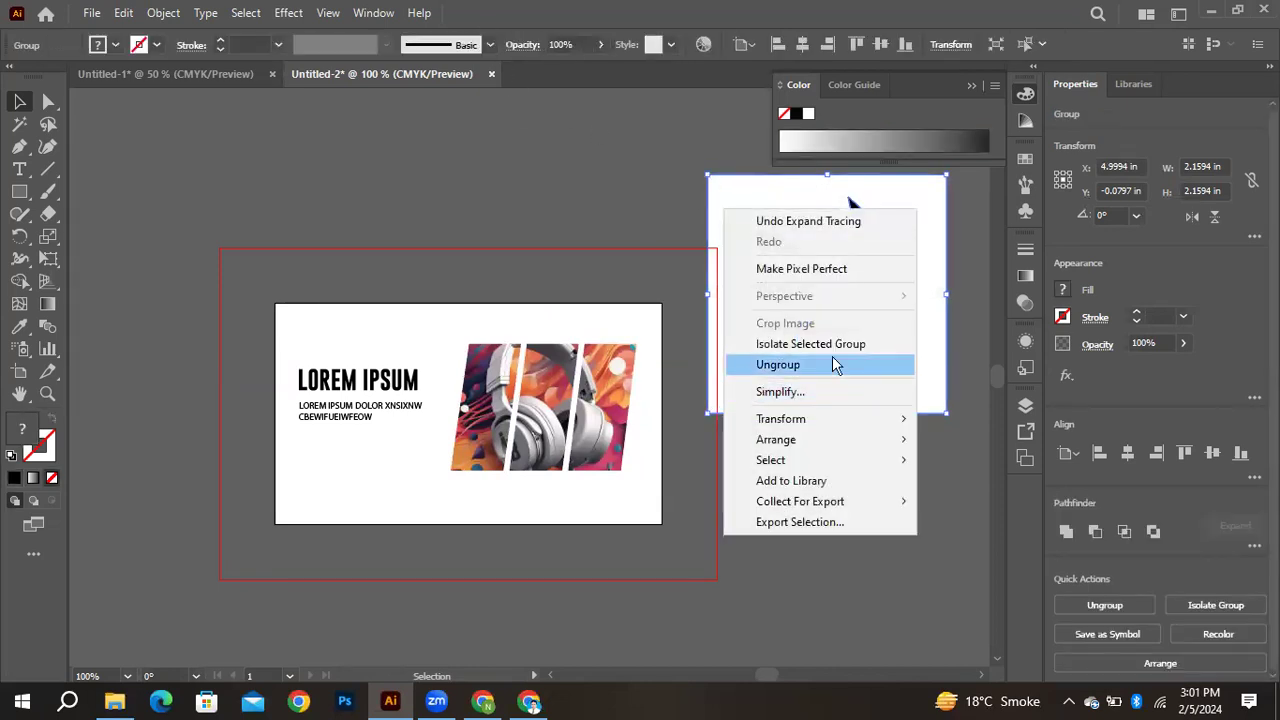
pyautogui.click(833, 364)
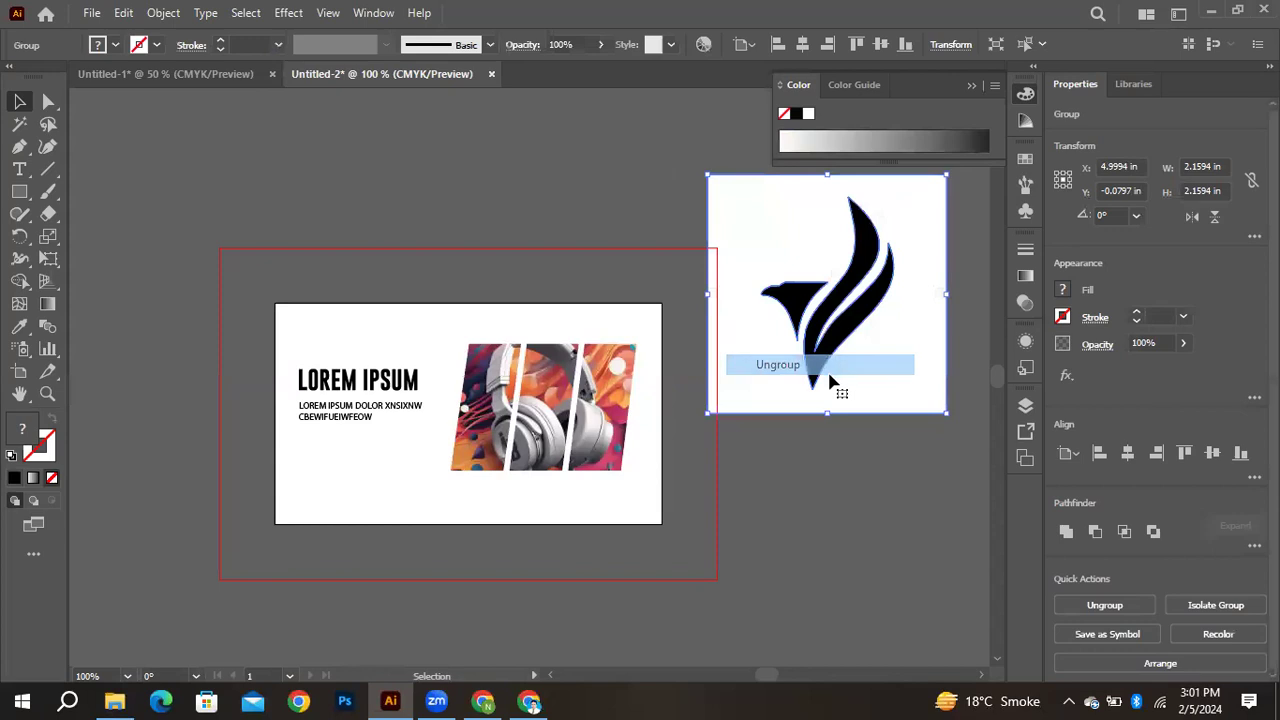
# Delete the white background shape around the traced bird logo
pyautogui.click(858, 465)
pyautogui.click(762, 274)
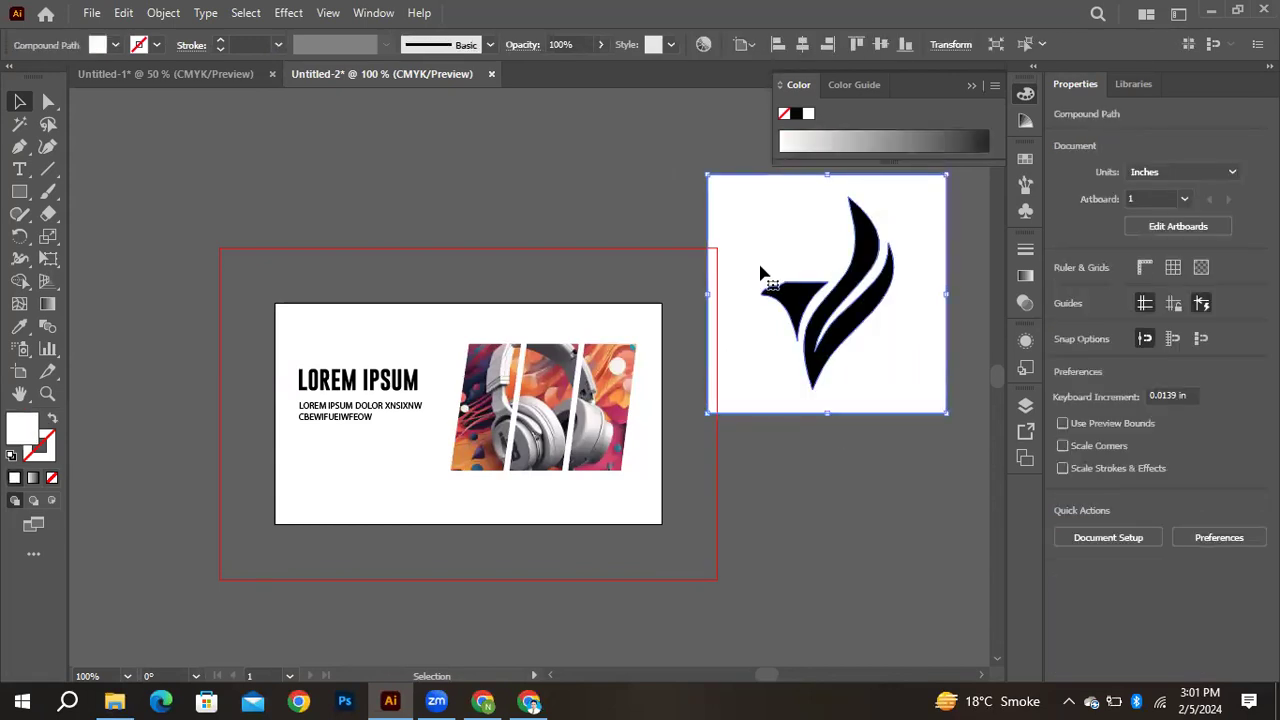
pyautogui.press('Delete')
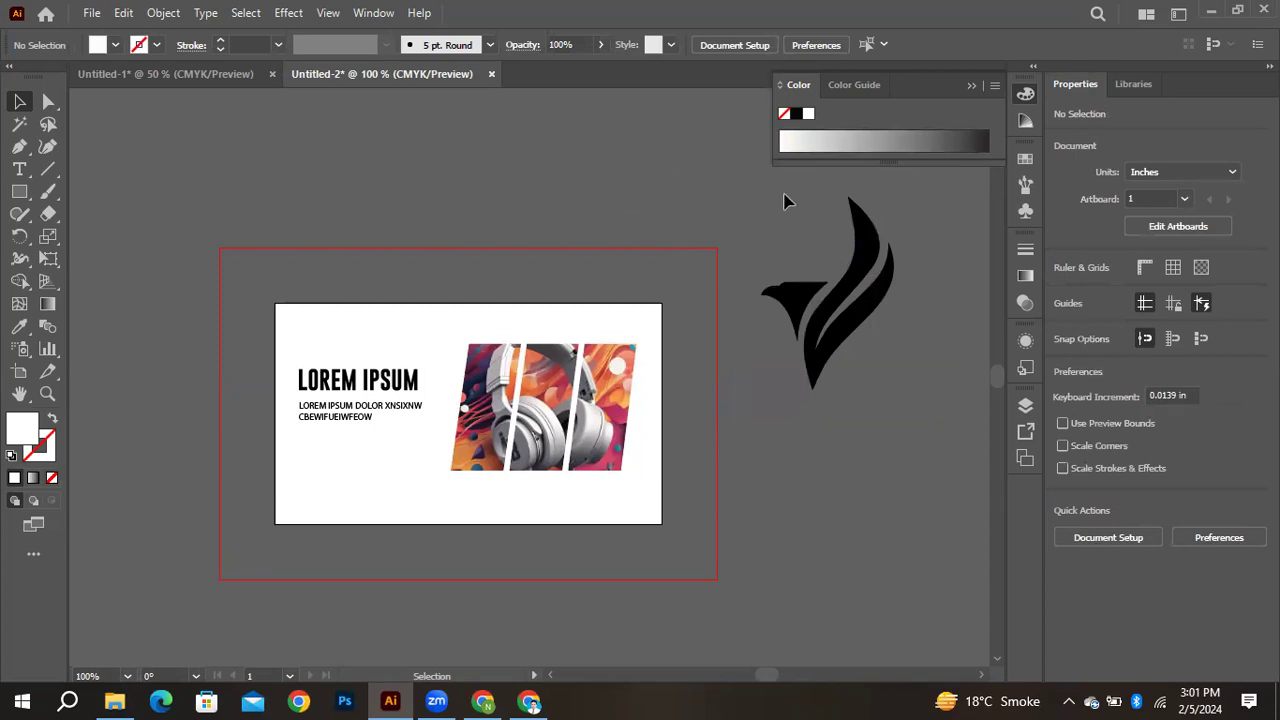
pyautogui.click(874, 380)
pyautogui.click(670, 210)
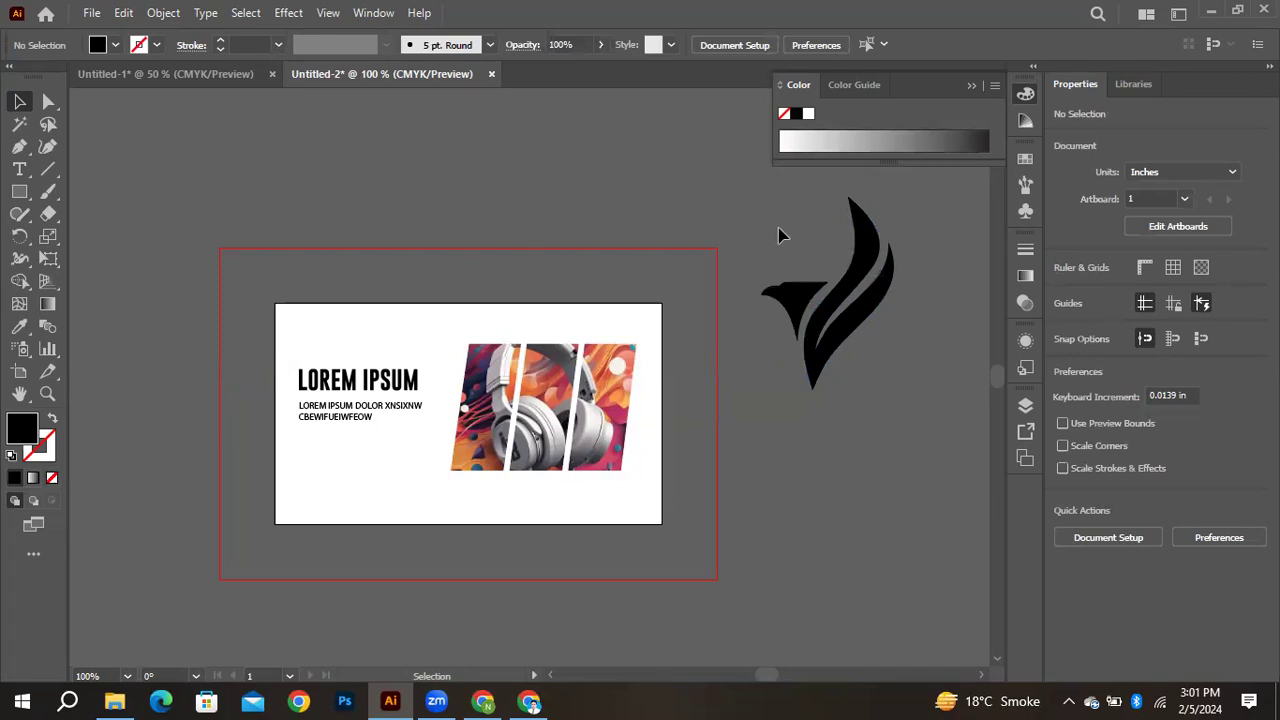
# Group the bird logo's pieces and place them above the heading, scaled down to about 0.23 by 0.33 in
pyautogui.moveTo(857, 437); pyautogui.dragTo(912, 220)
pyautogui.press('a')
pyautogui.hotkey('ctrl', 'g')
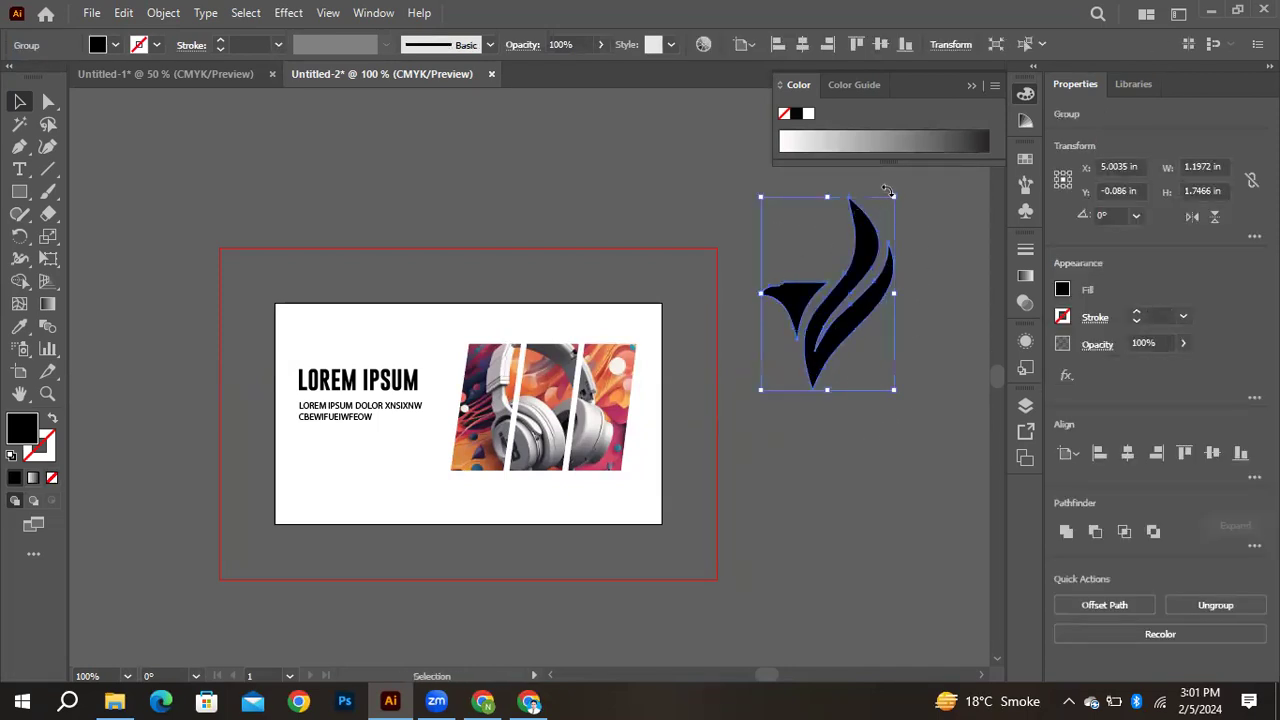
pyautogui.moveTo(891, 195); pyautogui.dragTo(309, 330)
pyautogui.click(204, 278)
# Show the rulers, add a vertical guide along the heading's left edge and align the logo to it
pyautogui.hotkey('ctrl', 'r')
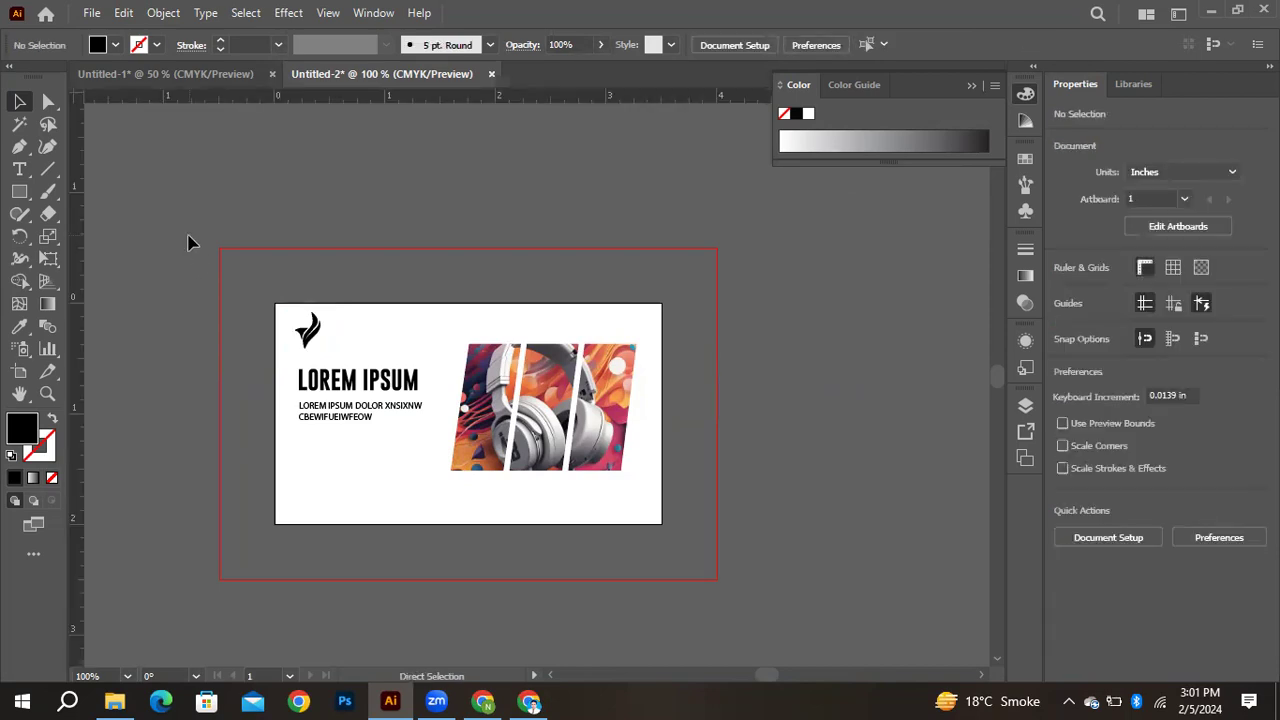
pyautogui.moveTo(306, 187); pyautogui.dragTo(298, 183)
pyautogui.click(321, 326)
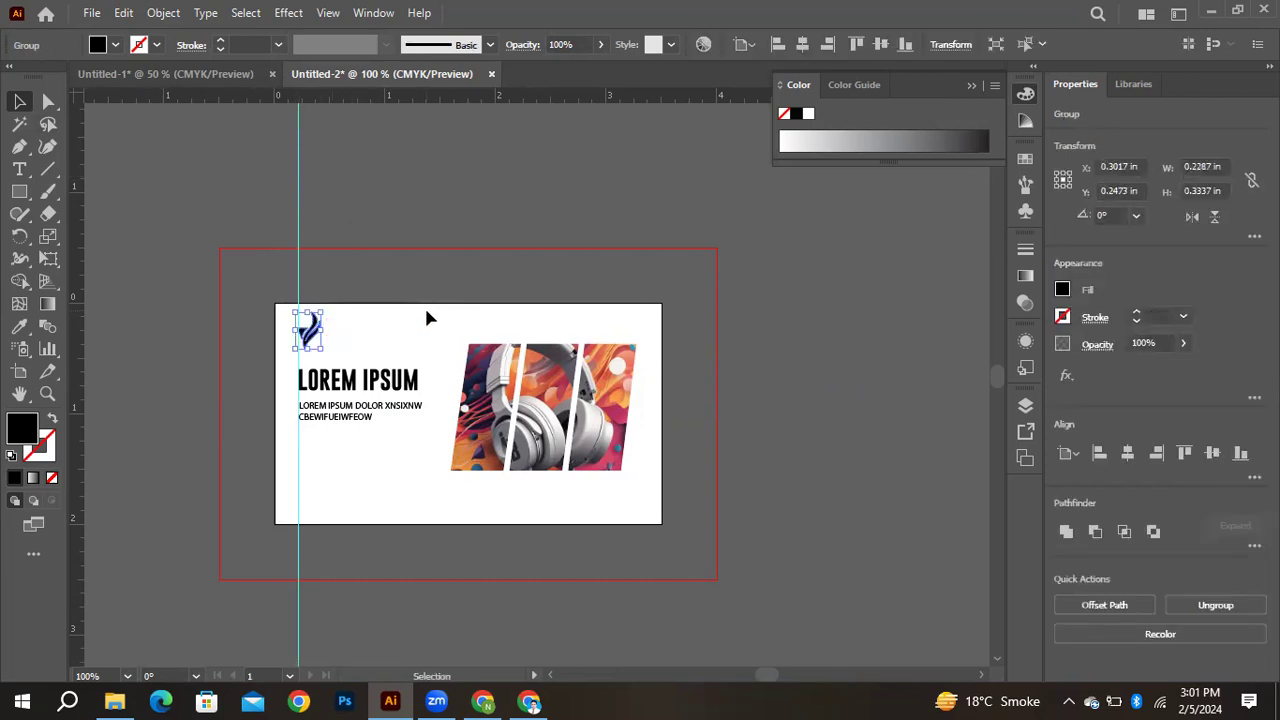
pyautogui.click(352, 190)
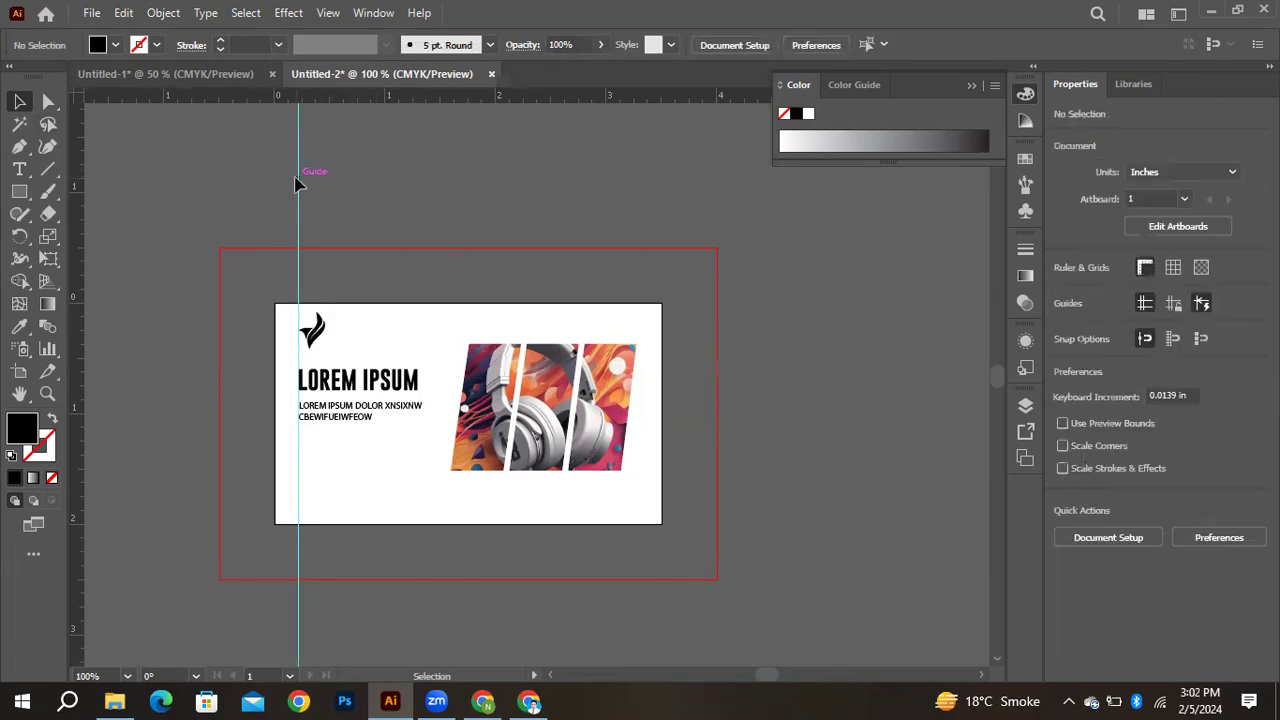
# Add a horizontal guide above the artboard and another vertical guide outside its left edge
pyautogui.moveTo(137, 104); pyautogui.dragTo(103, 254)
pyautogui.moveTo(83, 303); pyautogui.dragTo(143, 272)
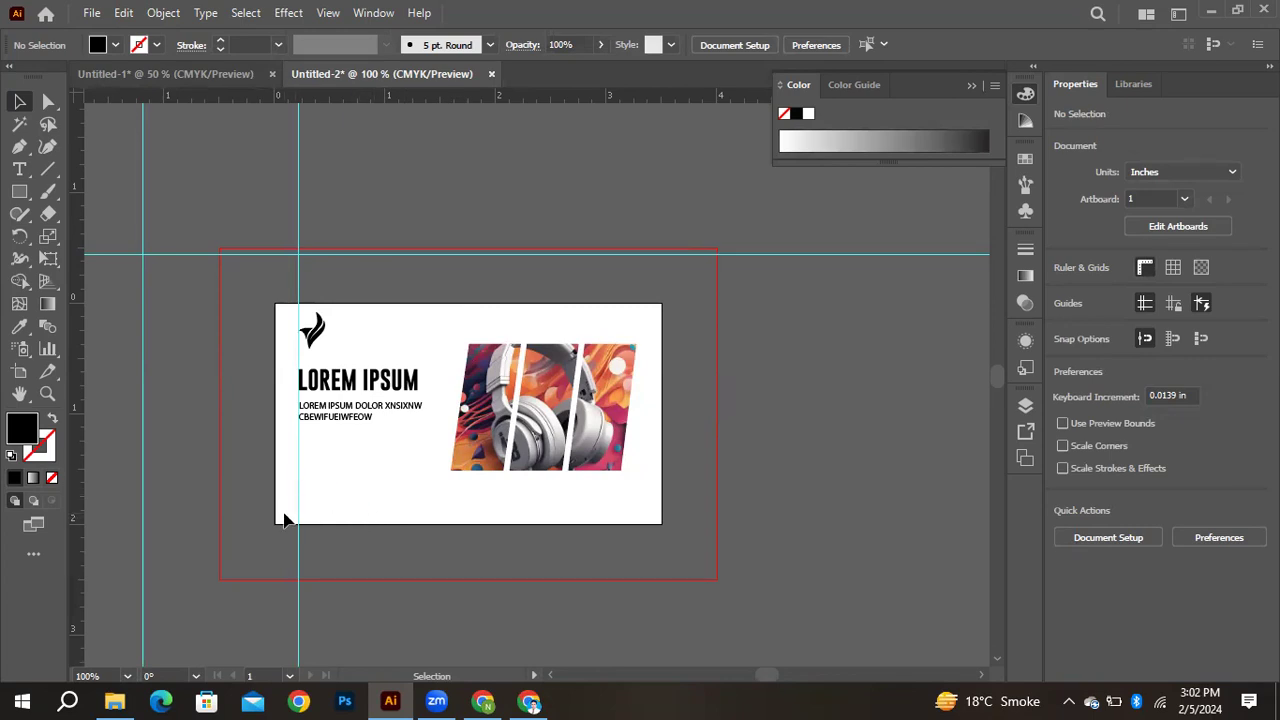
# Add a placeholder phone number near the artboard's lower-left corner, aligned with the guide along the heading
pyautogui.click(19, 169)
pyautogui.click(311, 510)
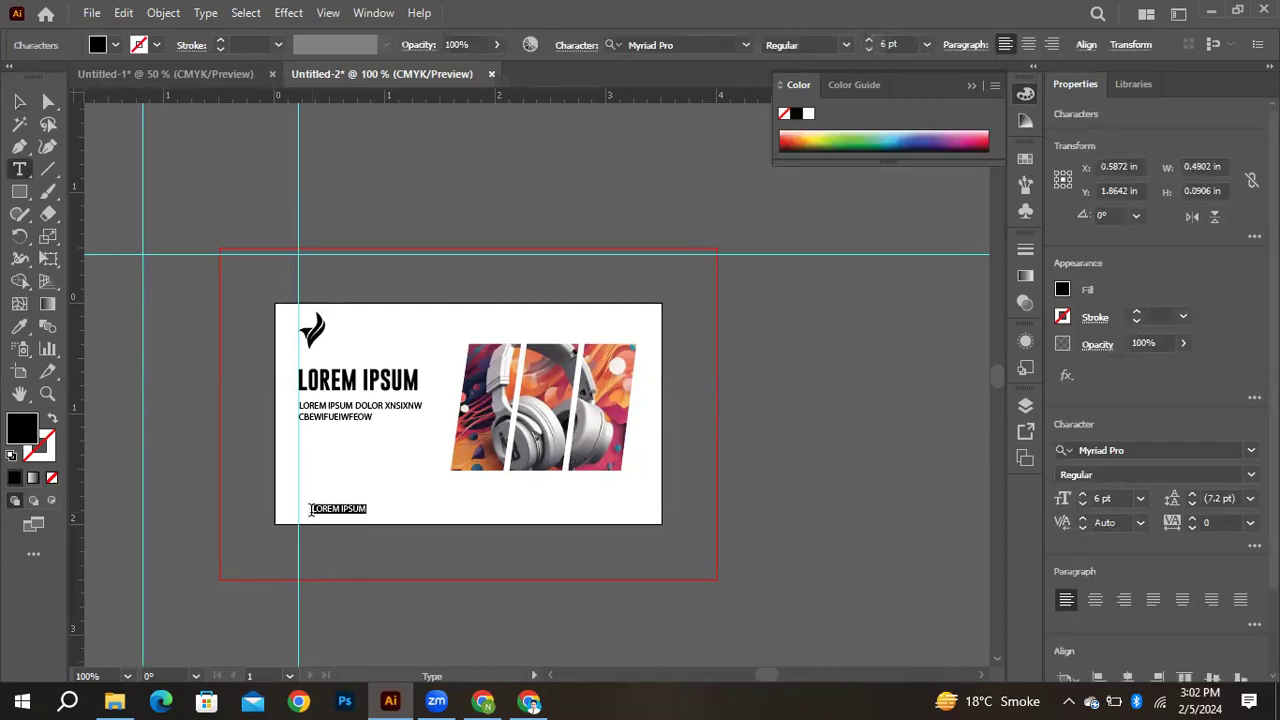
pyautogui.press('BackSpace')
pyautogui.write('q')
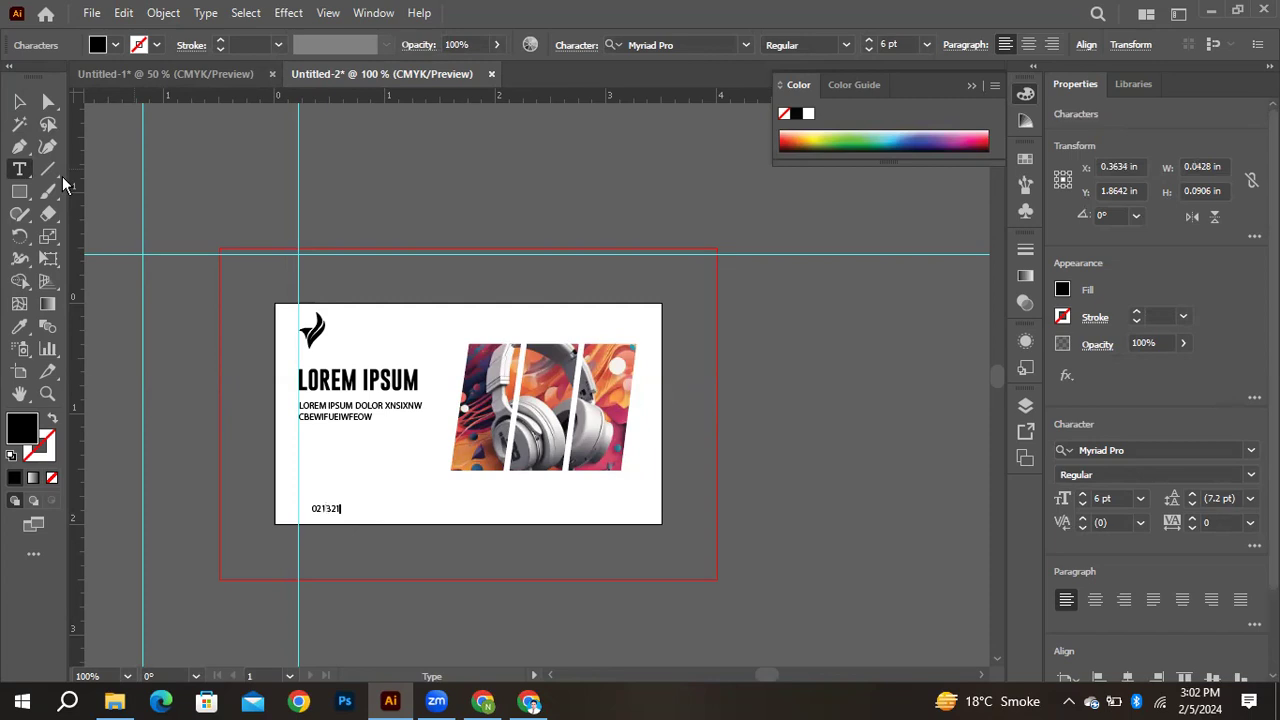
pyautogui.press('Escape')
pyautogui.moveTo(343, 513)
pyautogui.mouseDown()
pyautogui.moveTo(358, 515)
pyautogui.moveTo(346, 504)
pyautogui.mouseUp()
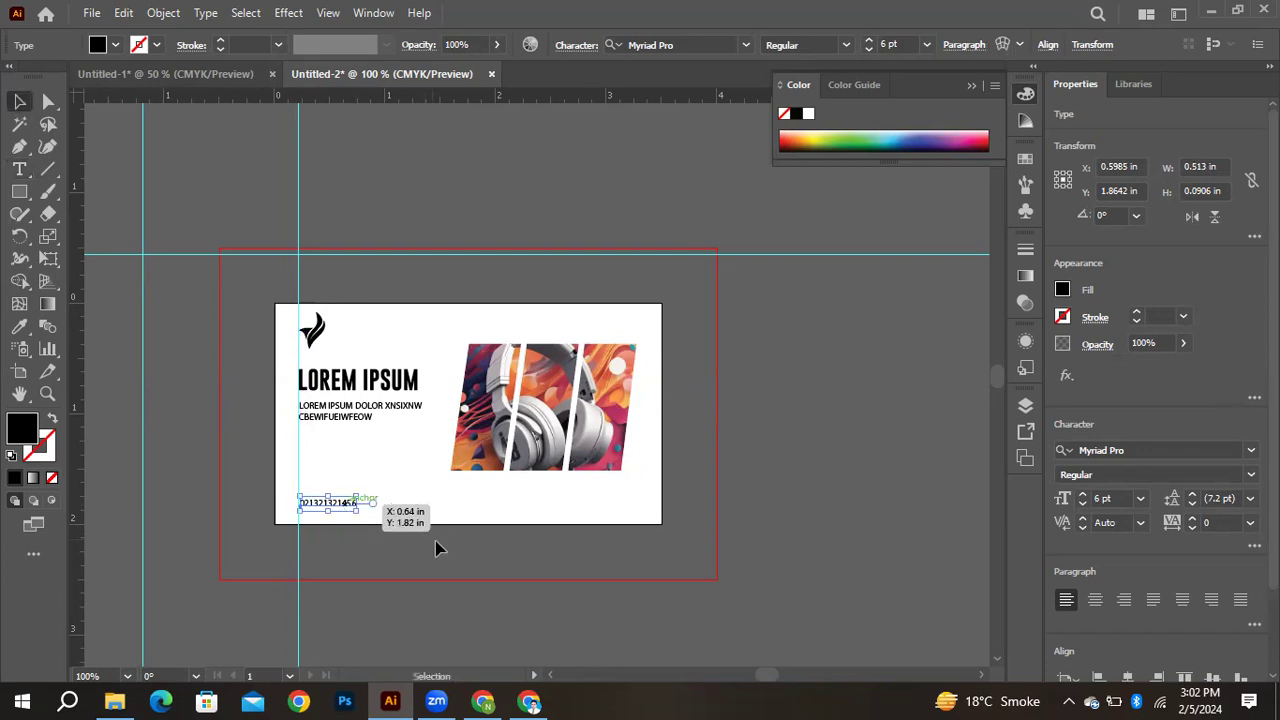
pyautogui.click(430, 546)
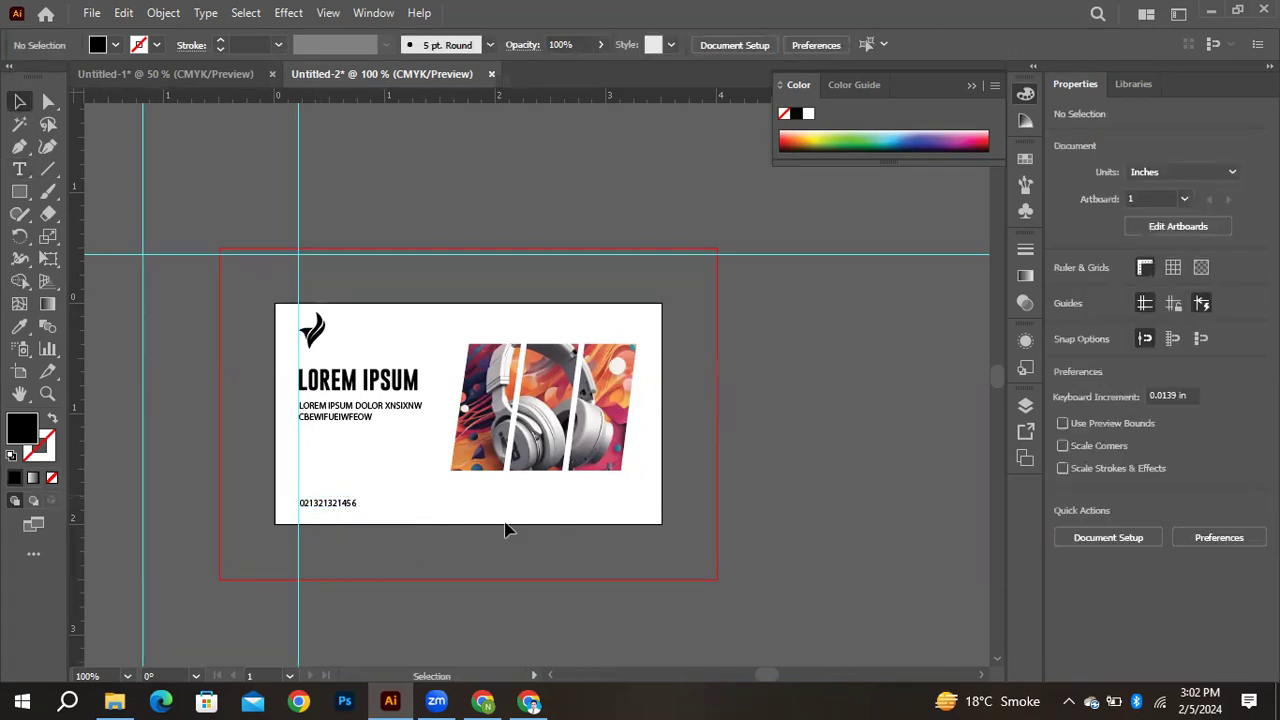
# Set the placeholder phone number's font size to 5 pt
pyautogui.click(344, 505)
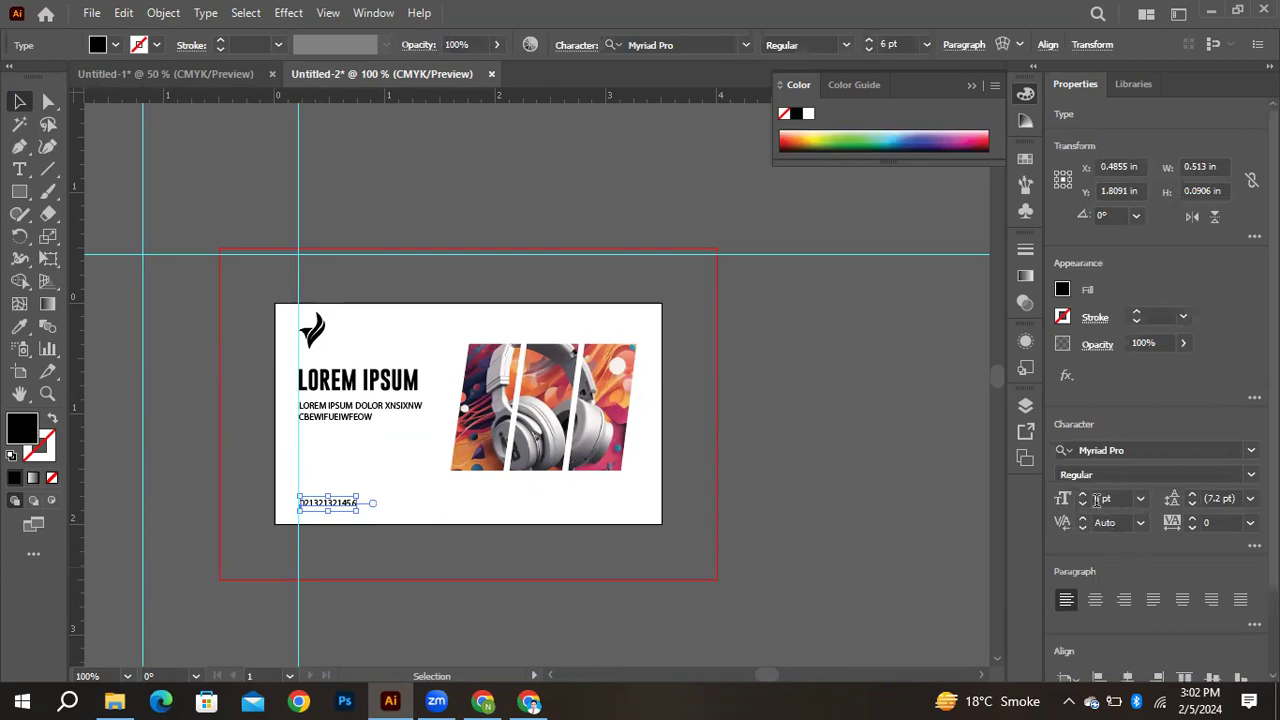
pyautogui.press('BackSpace')
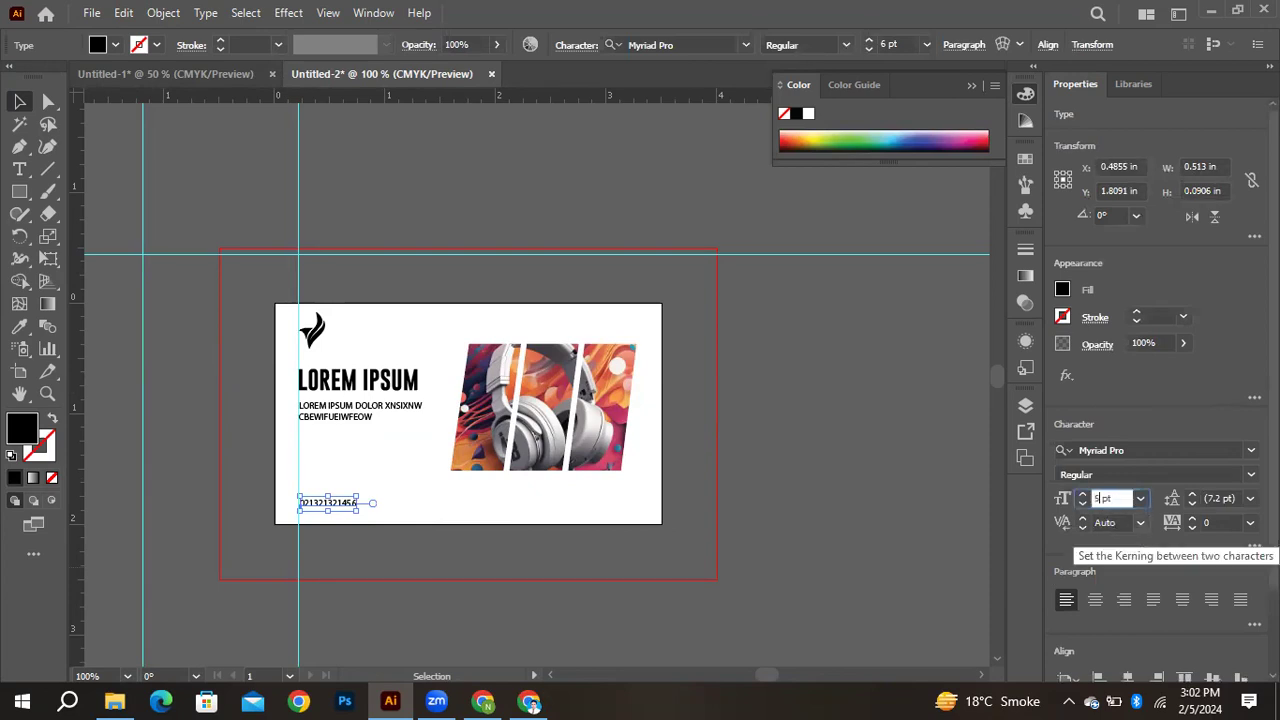
pyautogui.click(711, 449)
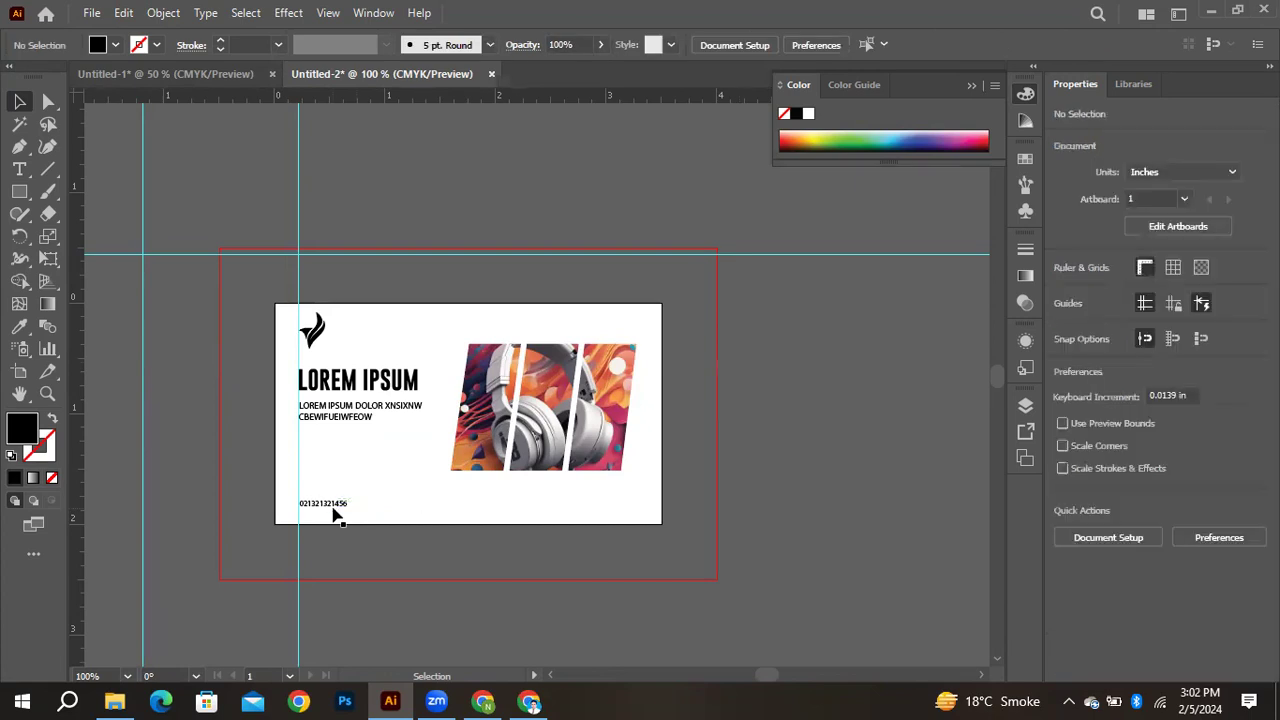
# Duplicate the phone number text along the same baseline to the area below the third headphones panel
pyautogui.click(333, 512)
pyautogui.click(500, 525)
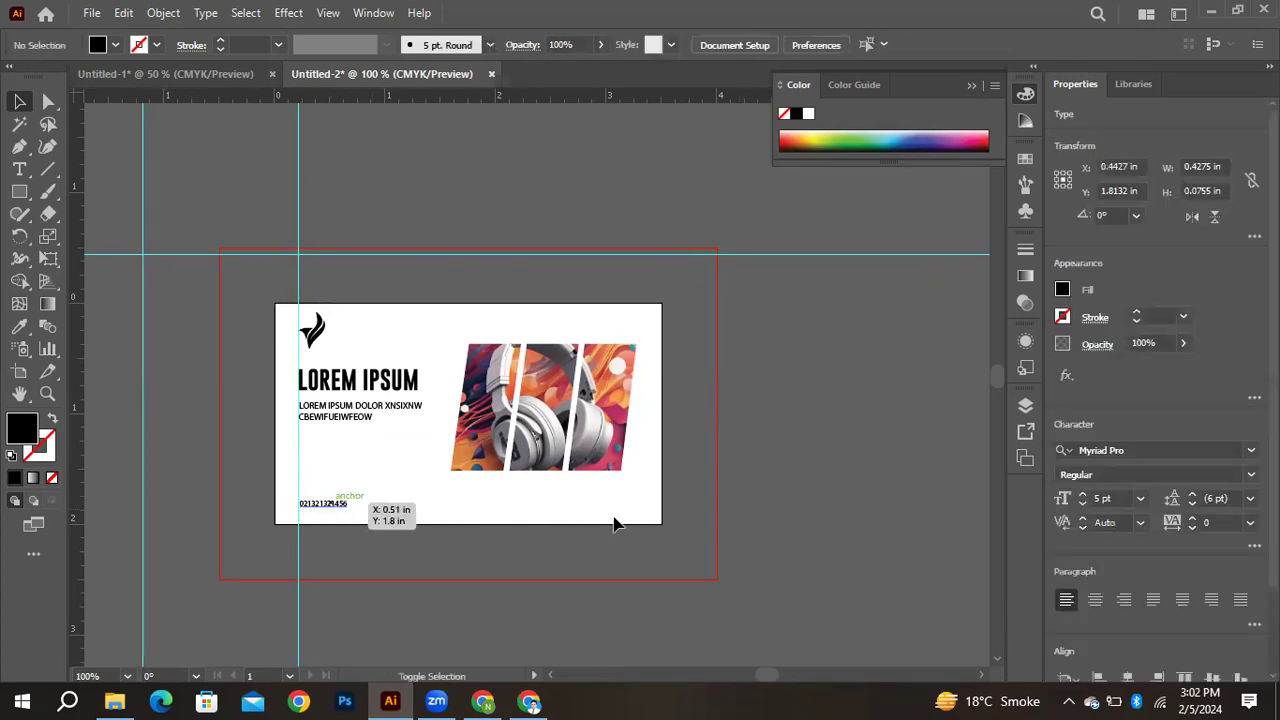
pyautogui.moveTo(330, 505); pyautogui.dragTo(606, 500)
pyautogui.click(741, 485)
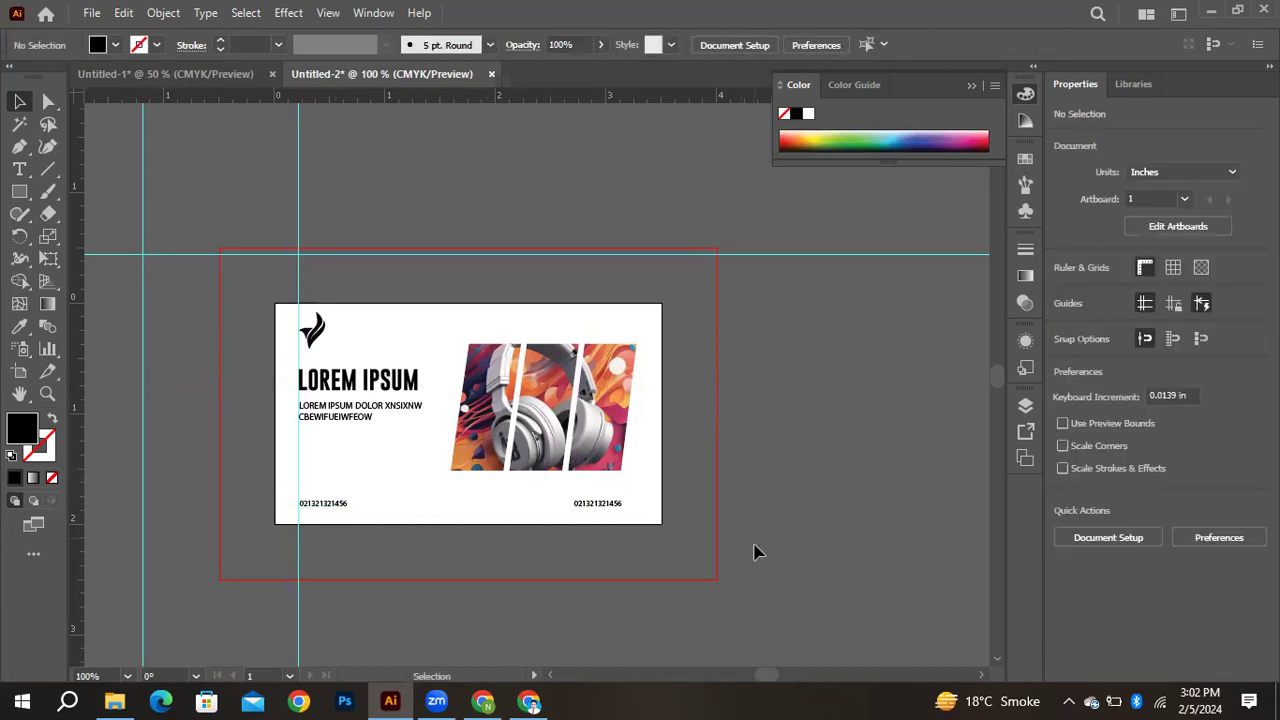
# Switch to Chrome and search Google Images for "phone png"
pyautogui.click(486, 697)
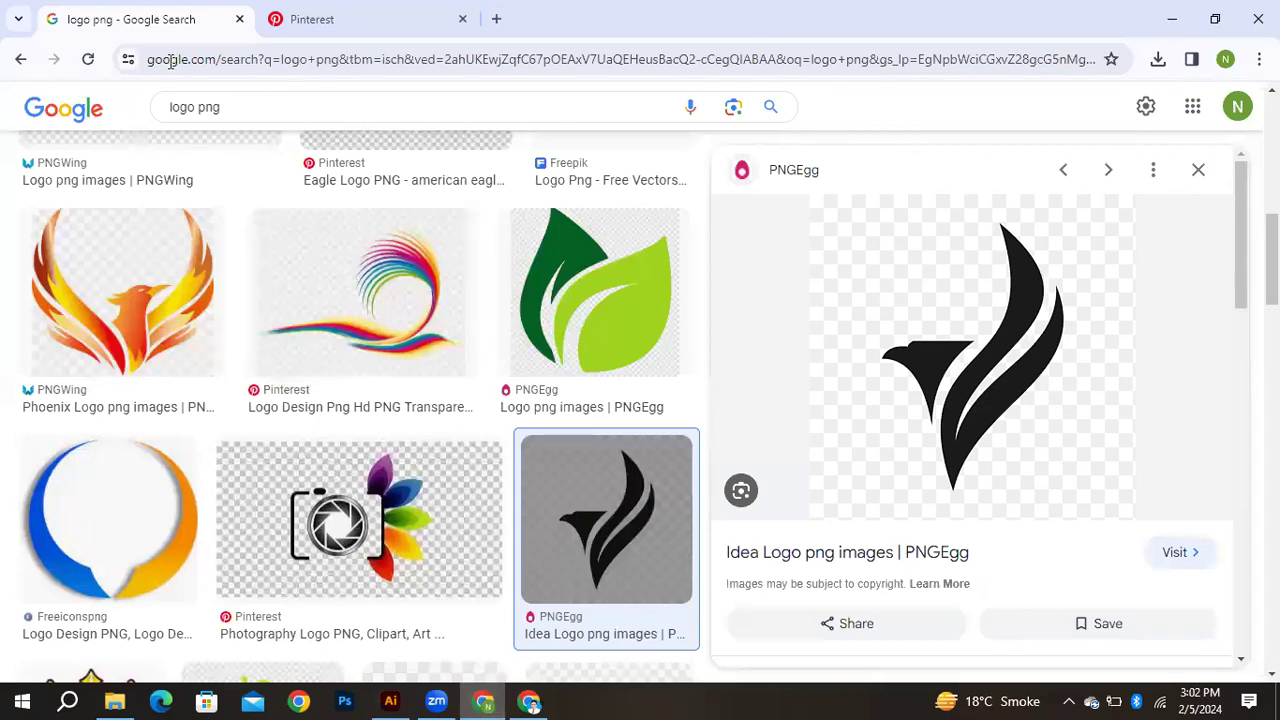
pyautogui.doubleClick(190, 106)
pyautogui.press('BackSpace')
pyautogui.write('phone')
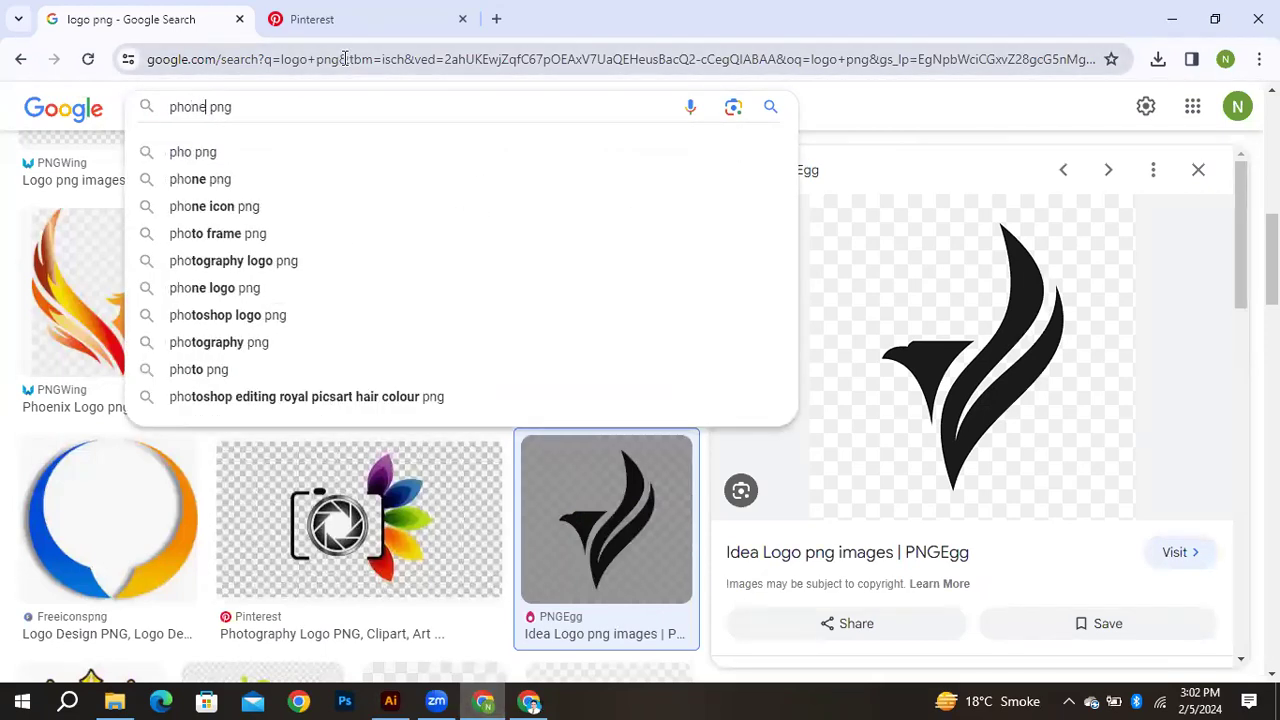
pyautogui.press('Return')
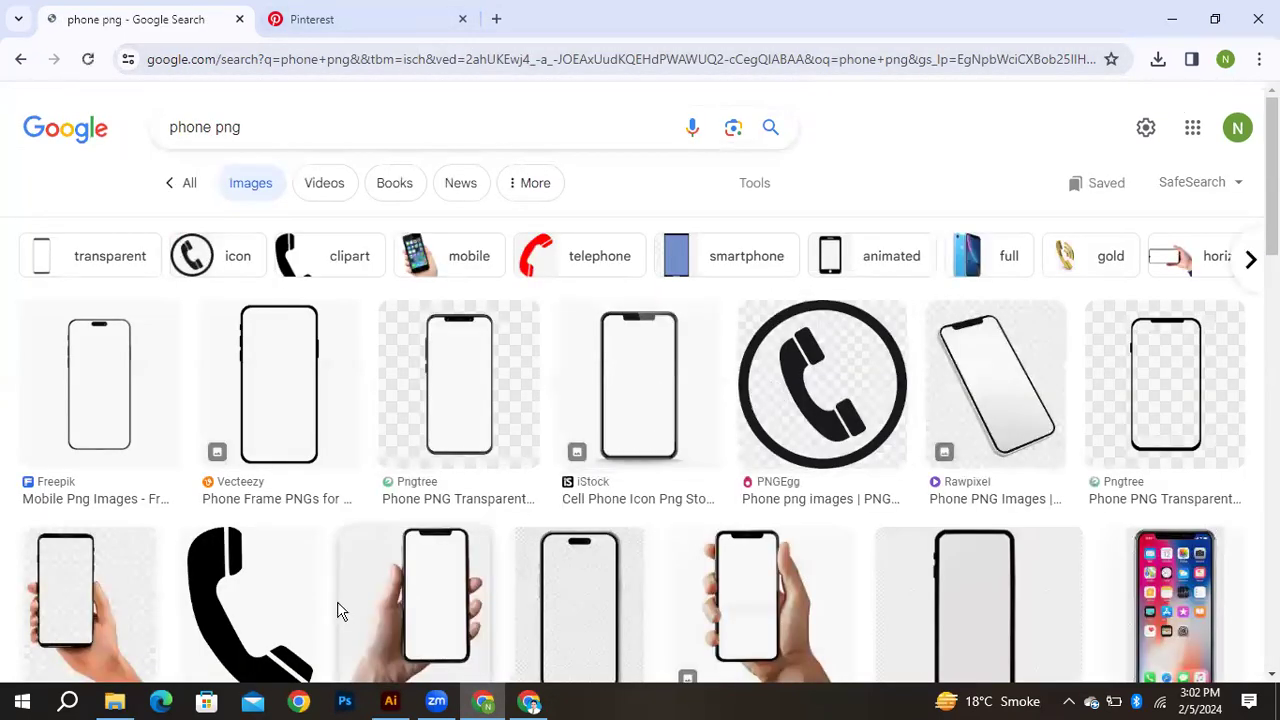
# Try to save the black handset icon from PNGimg.com to Downloads as phone_PNG48982 and check the Downloads folder for it
pyautogui.click(300, 617)
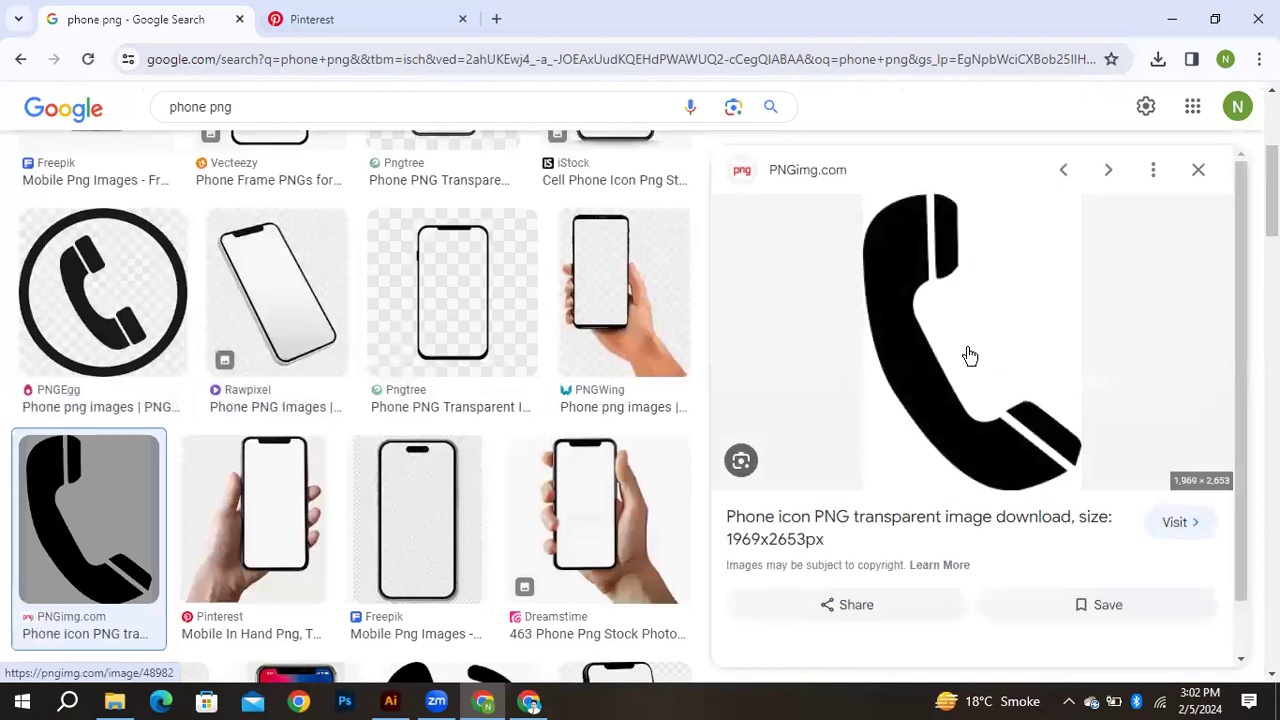
pyautogui.scroll(2, 968, 356)
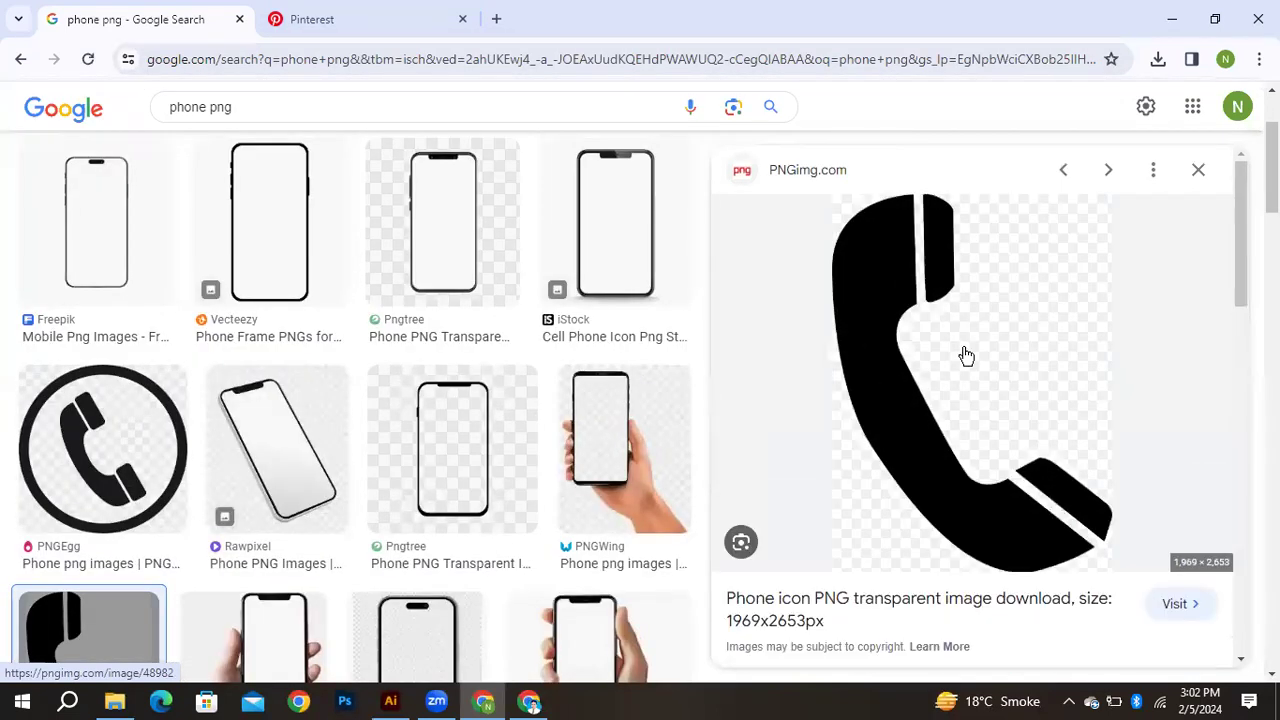
pyautogui.rightClick(966, 354)
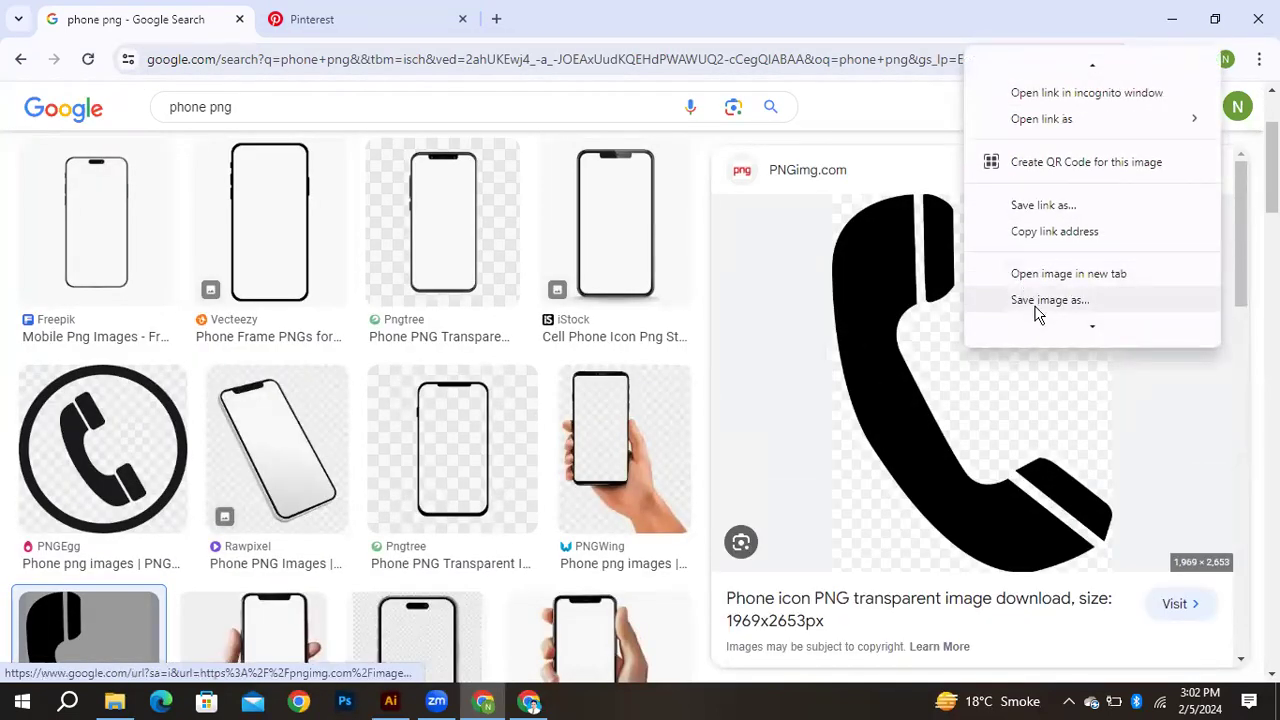
pyautogui.click(1058, 228)
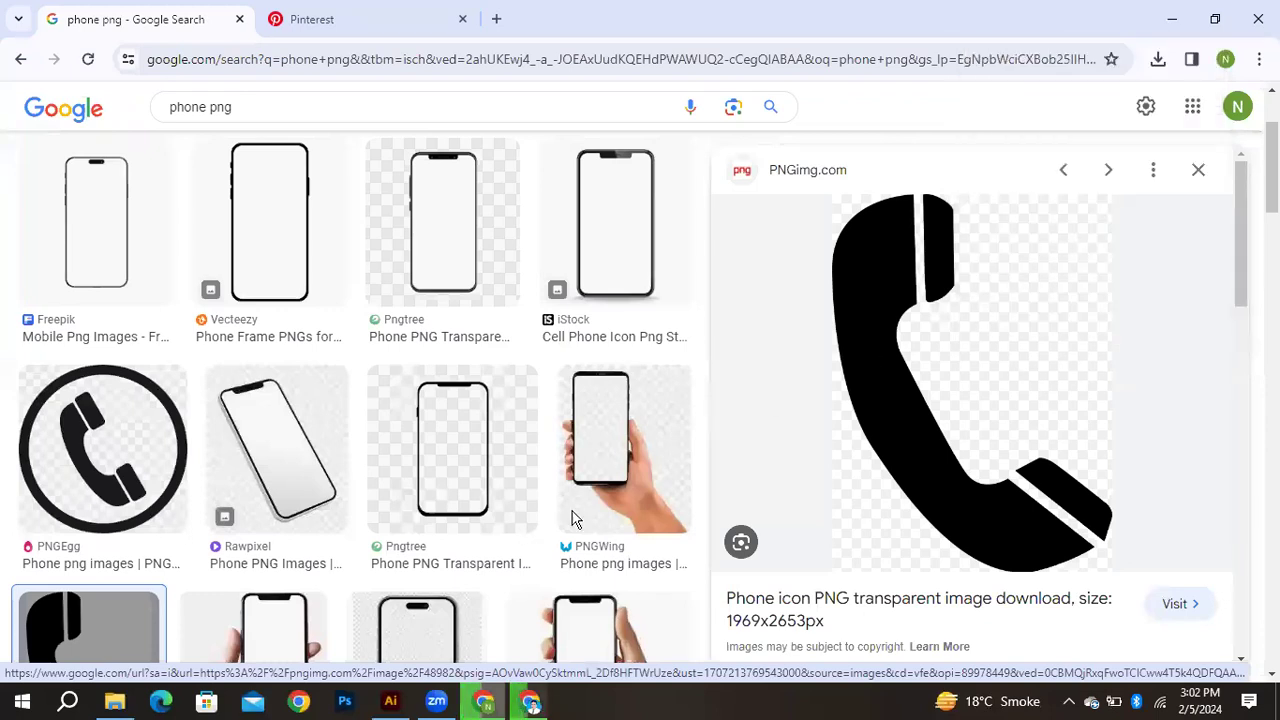
pyautogui.click(470, 419)
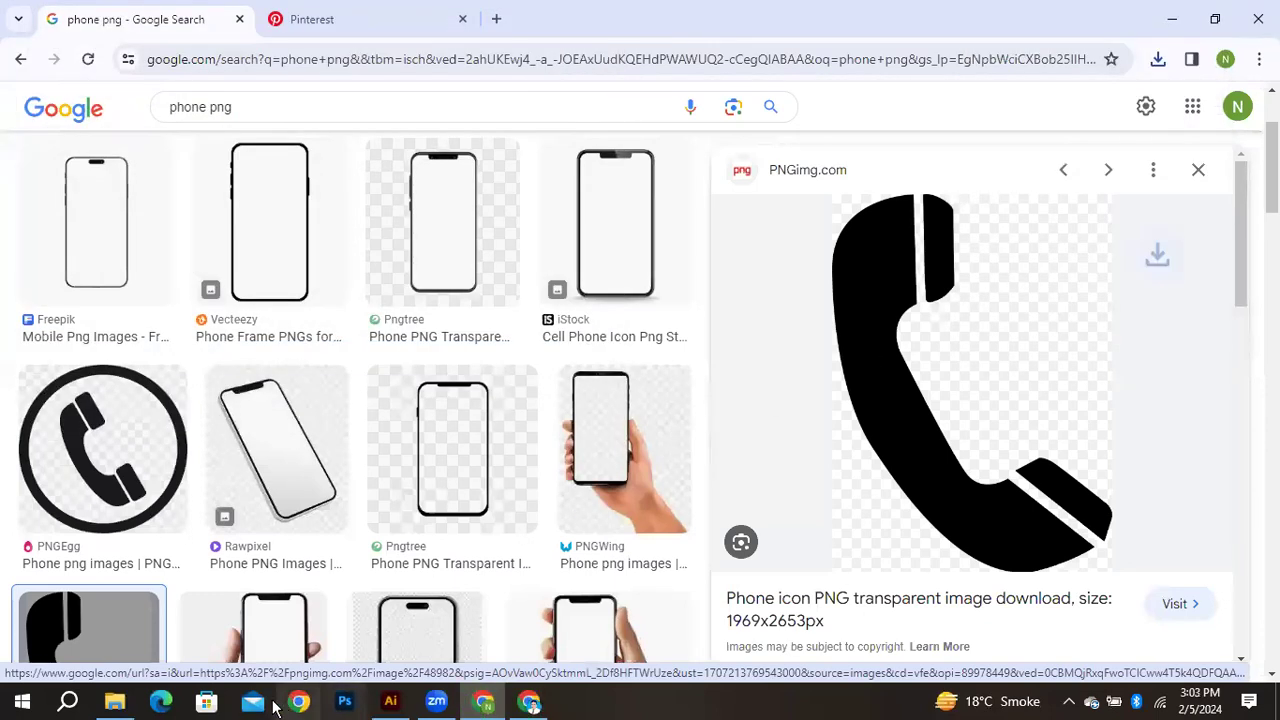
pyautogui.click(114, 701)
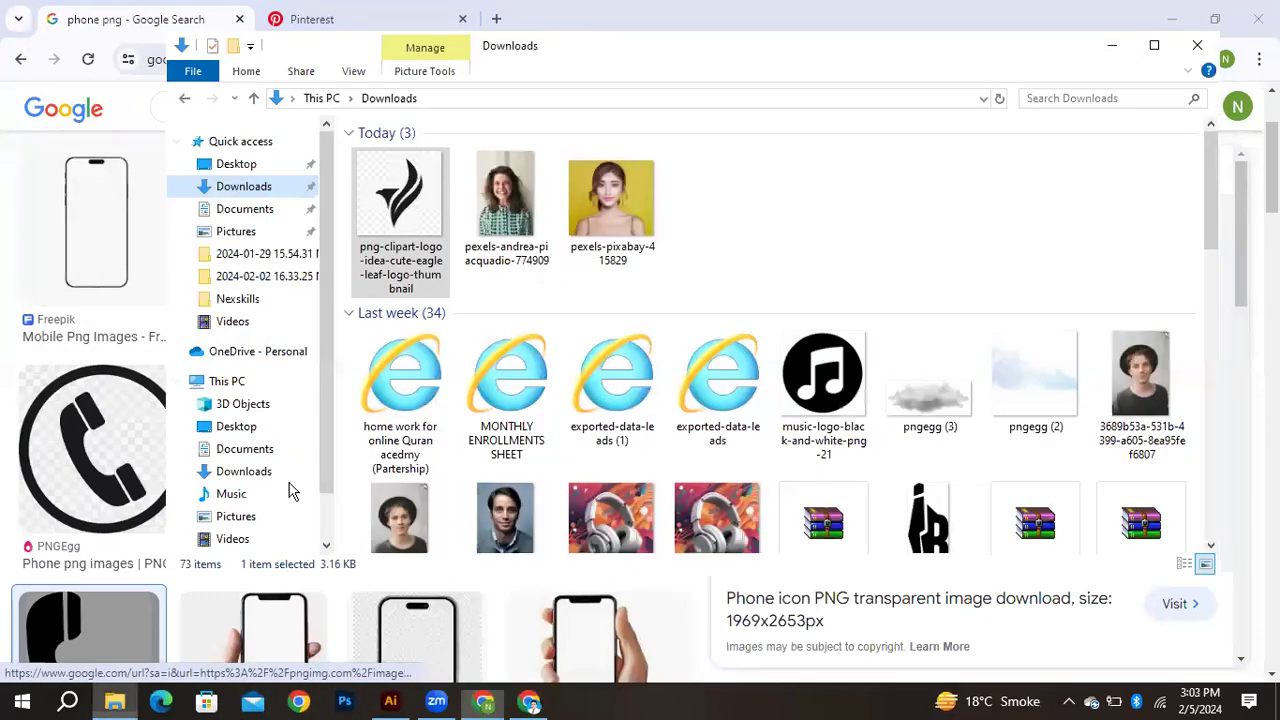
pyautogui.click(751, 248)
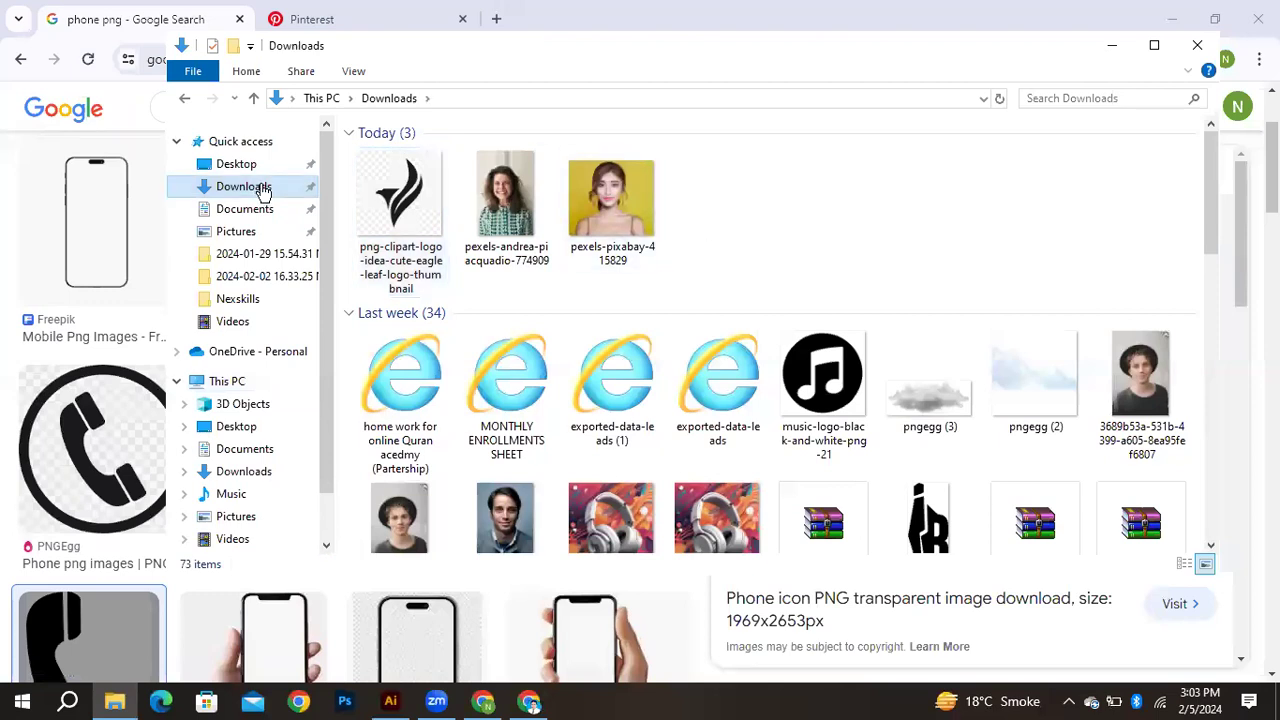
pyautogui.click(1111, 46)
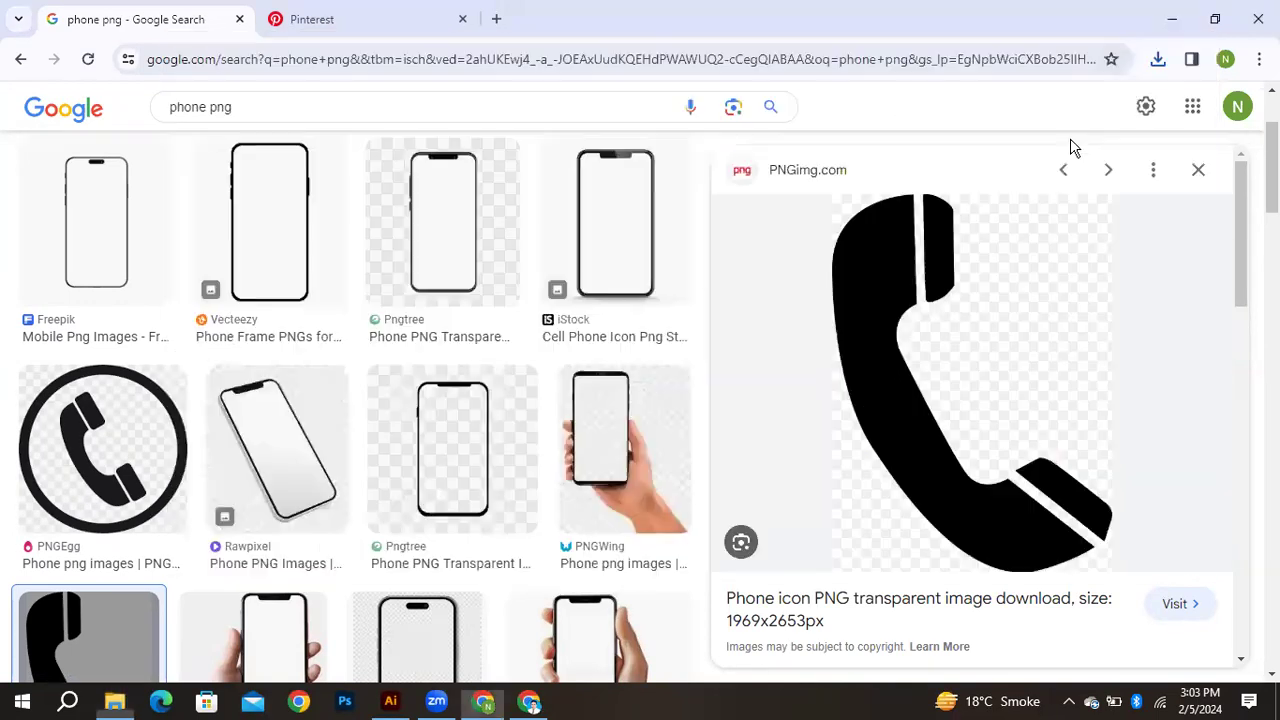
# Try to save the PNGimg.com handset icon to the Downloads folder again as a PNG named ghjk
pyautogui.rightClick(928, 288)
pyautogui.click(1020, 567)
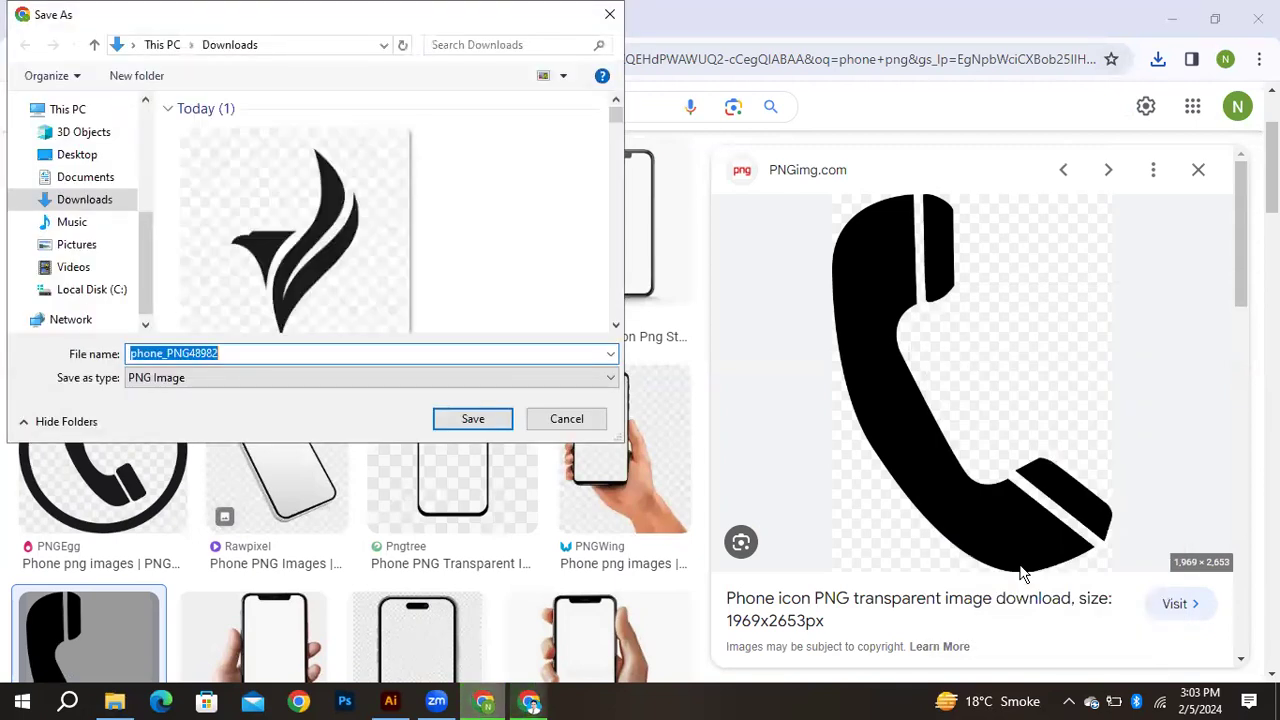
pyautogui.click(100, 202)
pyautogui.doubleClick(224, 352)
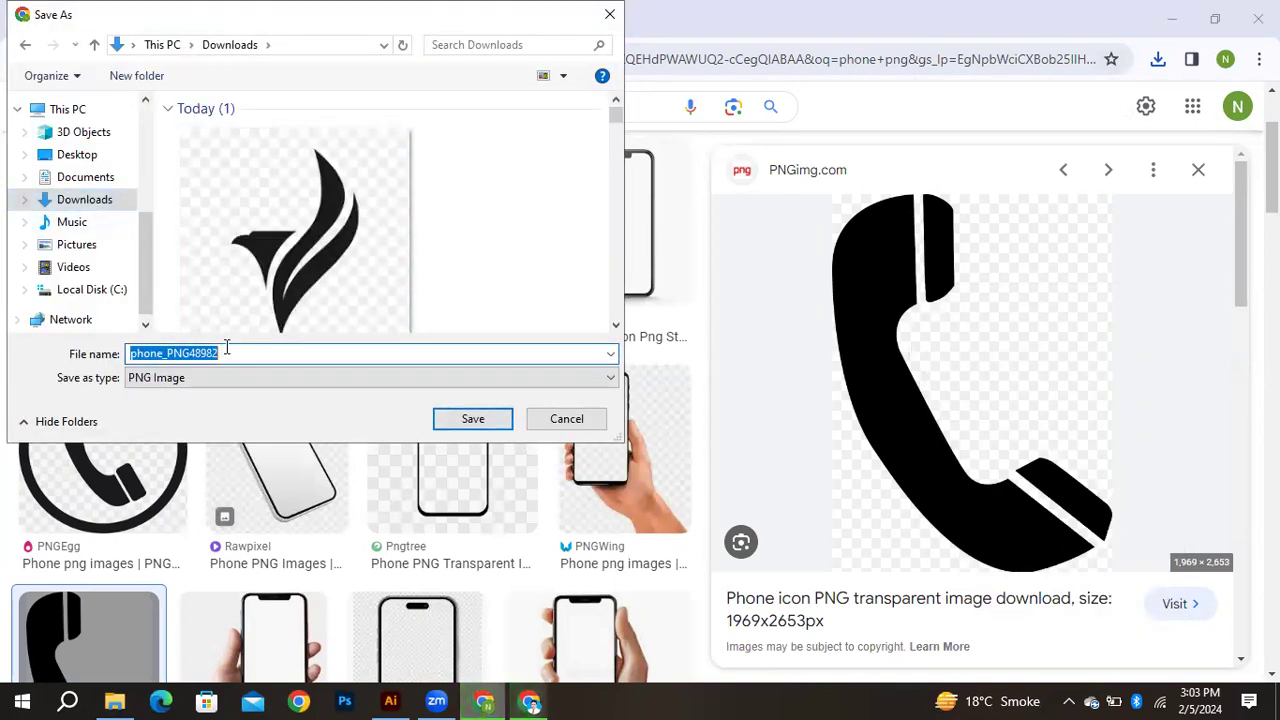
pyautogui.press('BackSpace')
pyautogui.write('ghjk')
pyautogui.click(457, 424)
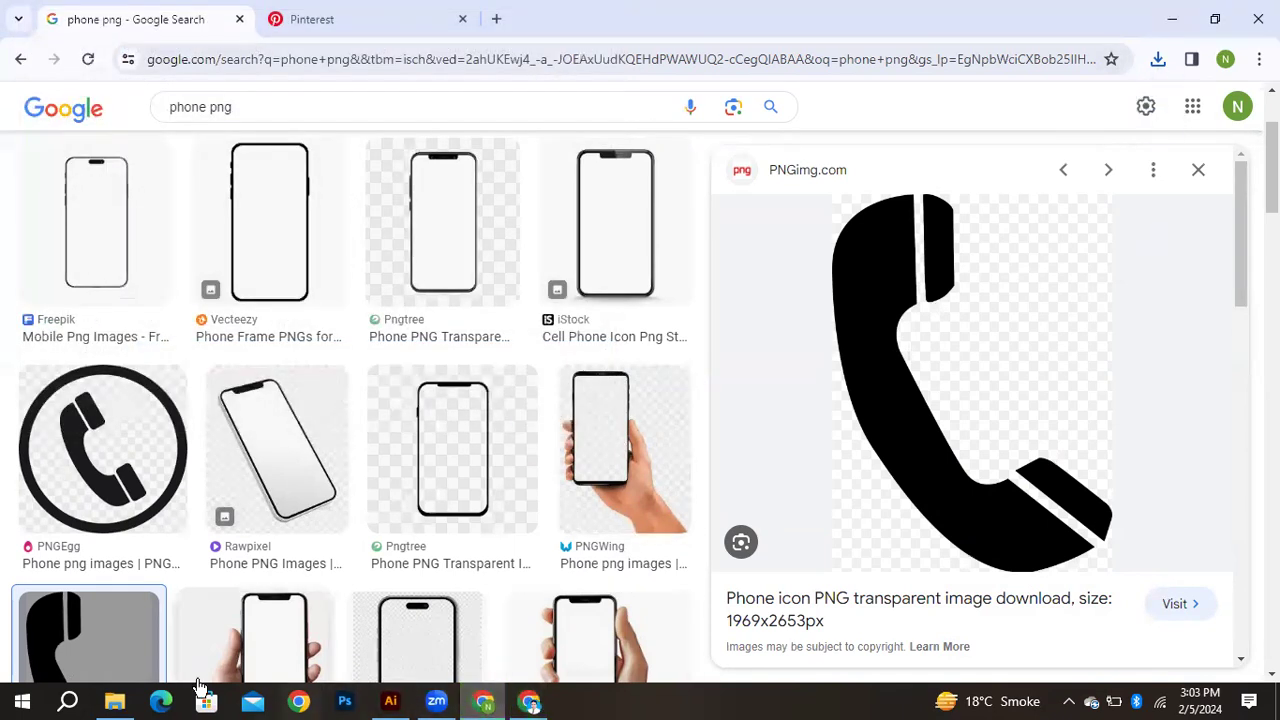
# Look through the Downloads and Desktop folders for the ghjk handset image
pyautogui.click(114, 701)
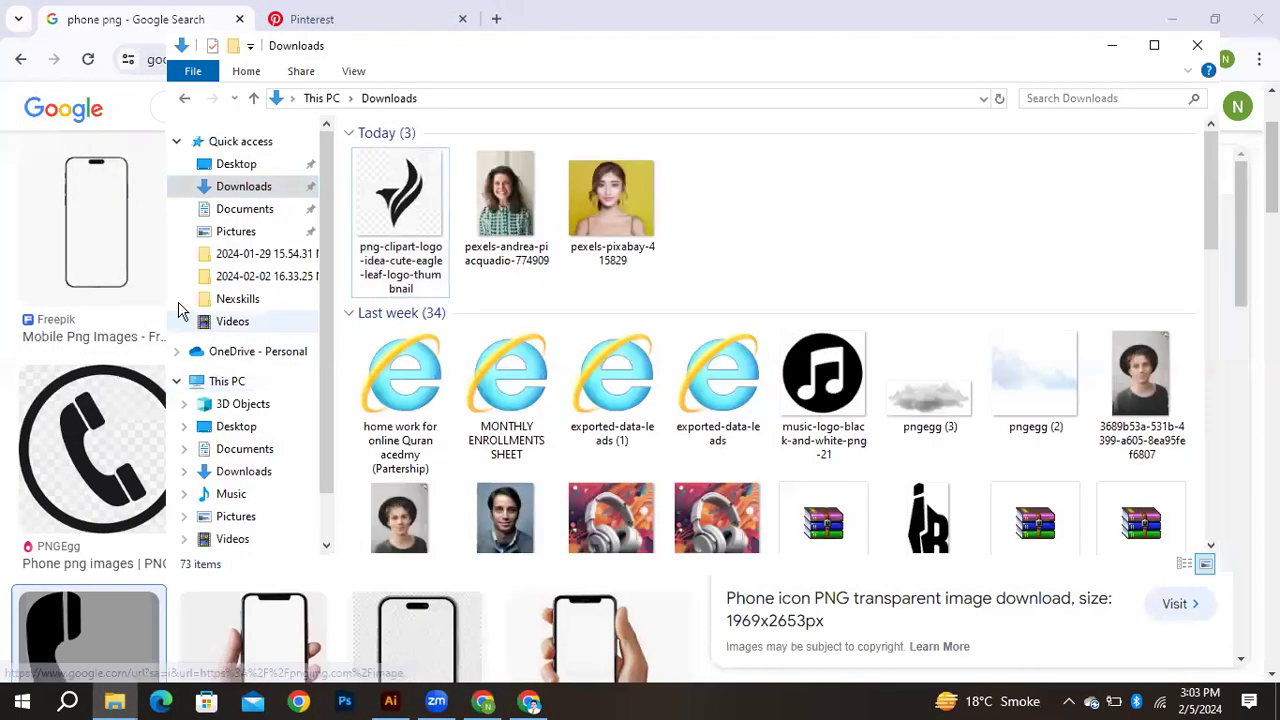
pyautogui.click(255, 166)
pyautogui.click(262, 189)
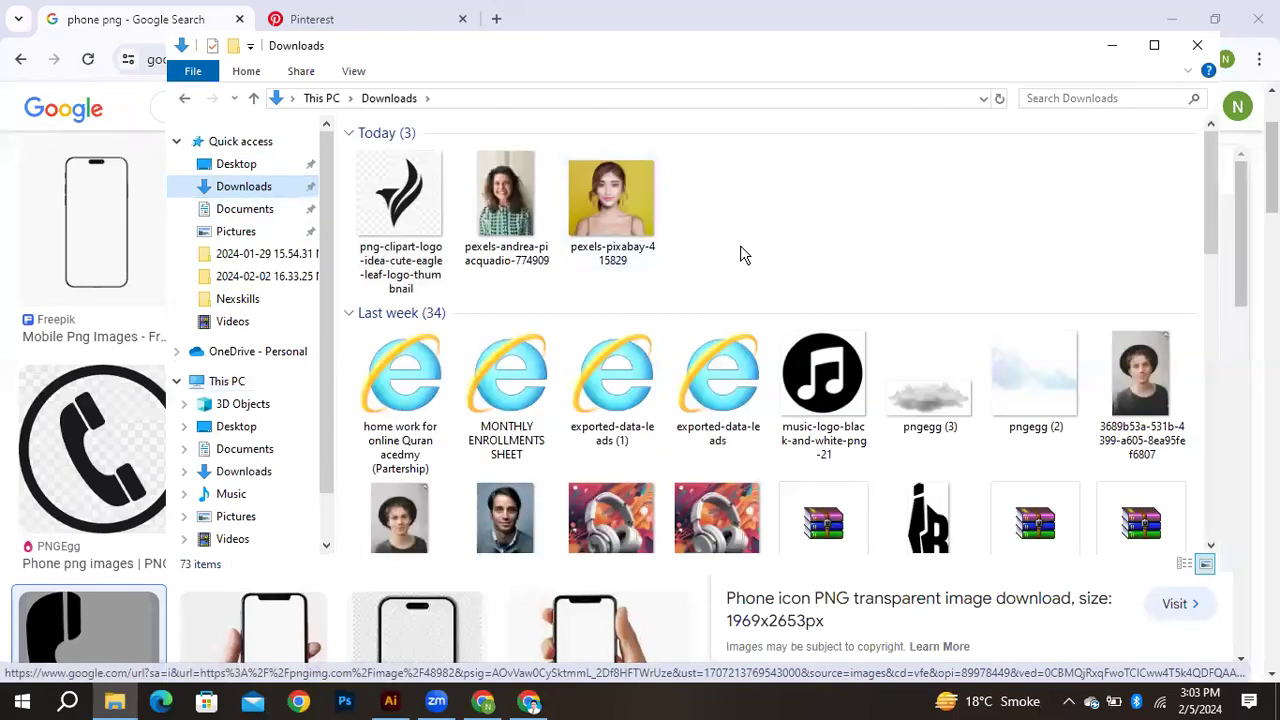
pyautogui.scroll(-10, 845, 330)
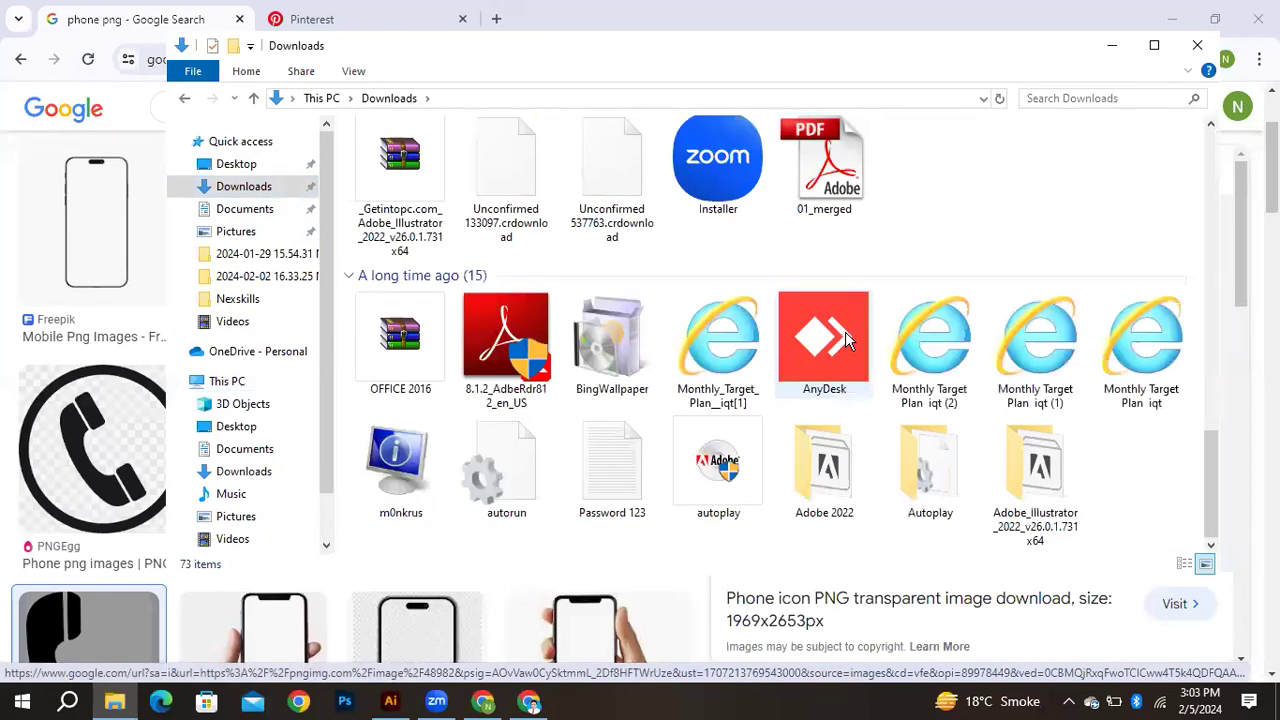
pyautogui.scroll(10, 845, 331)
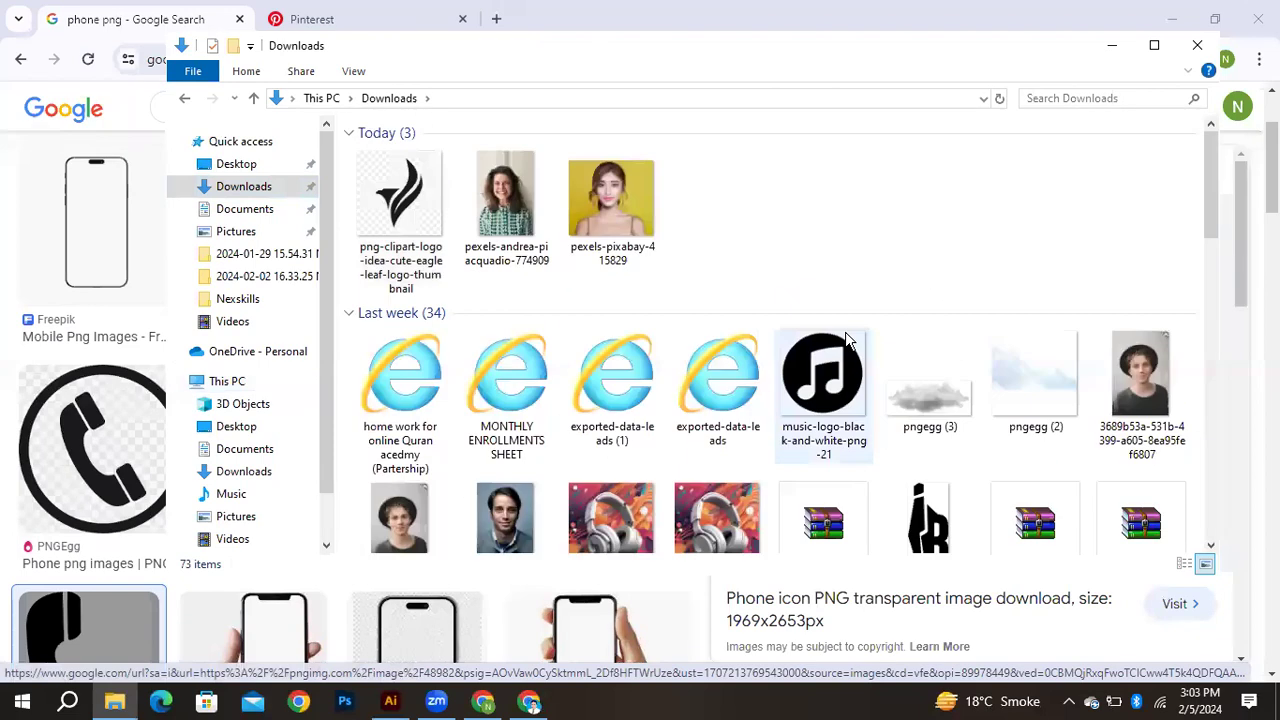
pyautogui.click(260, 166)
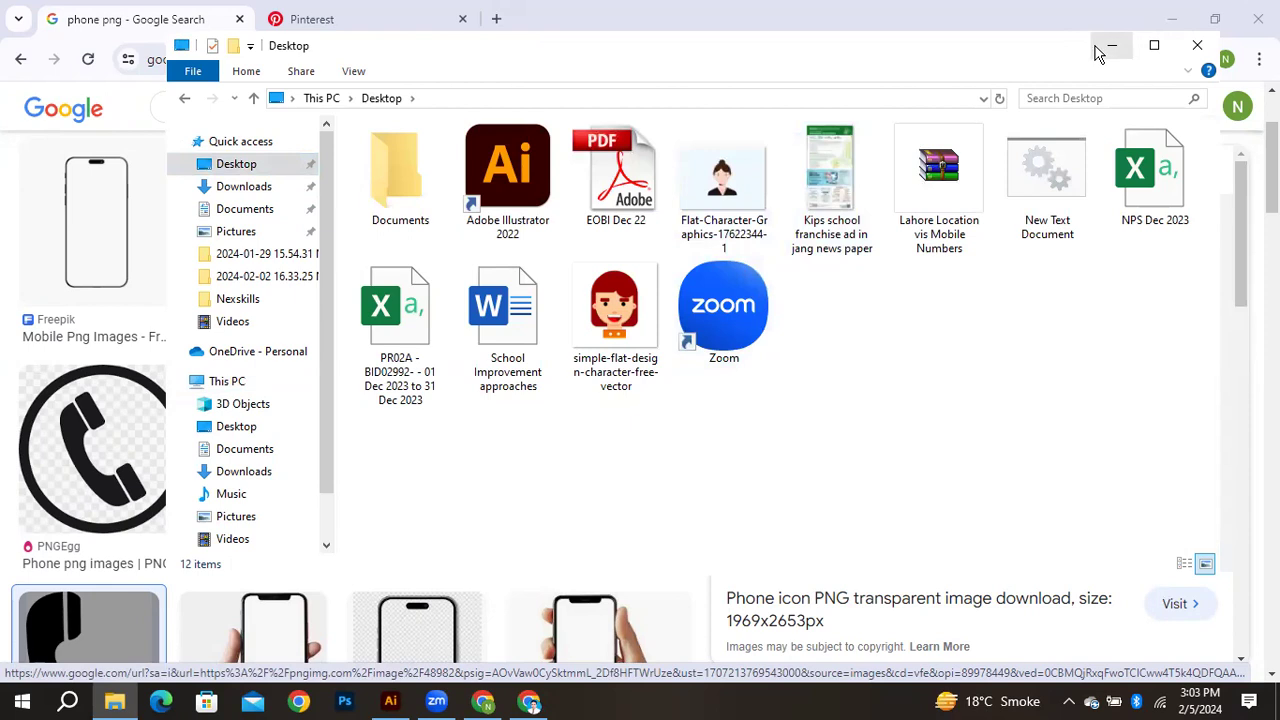
pyautogui.click(1110, 46)
# Find the black "White Phone Icon Png Transparent" handset from ar.inspiredpencil.com among the related images and save it to the Desktop as a PNG
pyautogui.scroll(-5, 903, 383)
pyautogui.scroll(3, 900, 386)
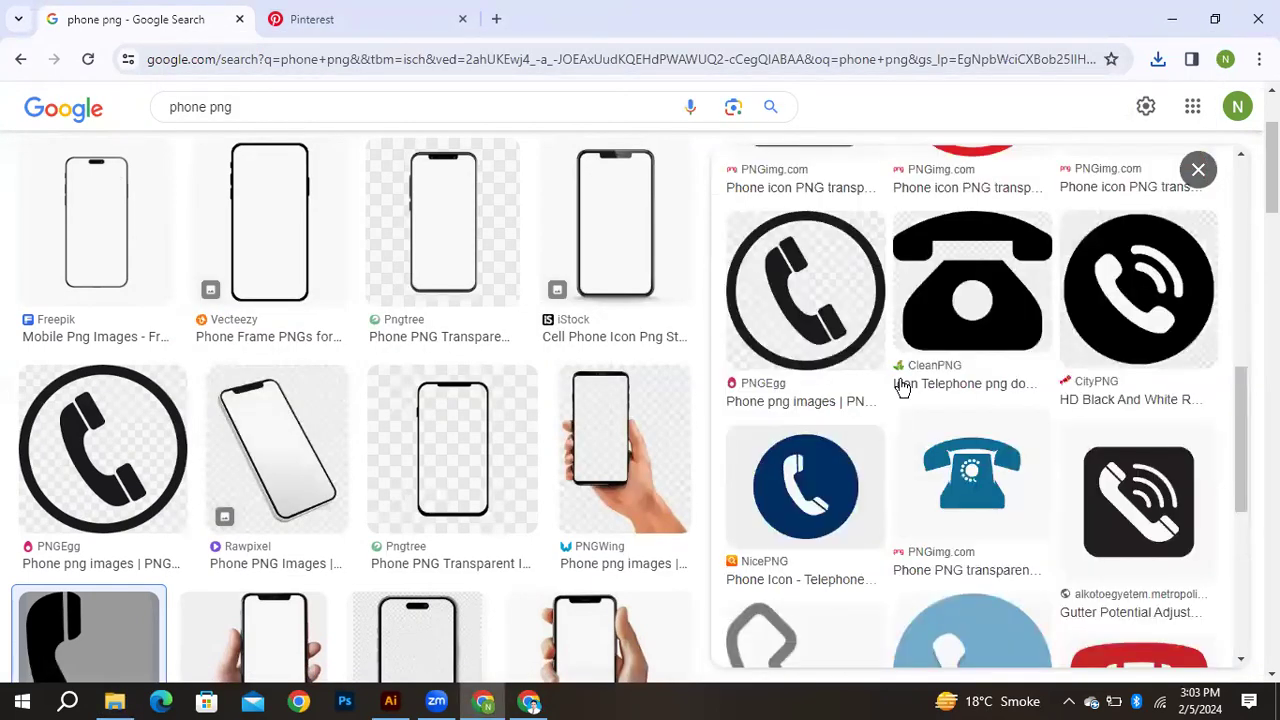
pyautogui.scroll(-3, 900, 388)
pyautogui.click(949, 238)
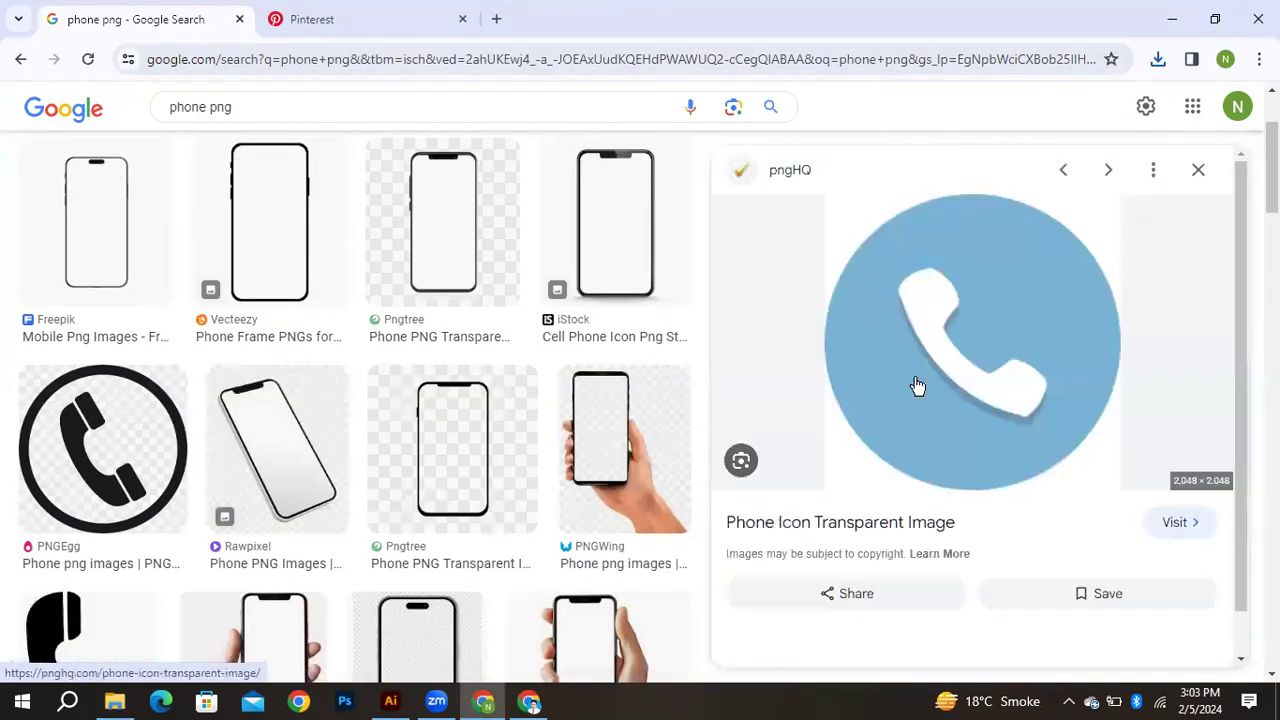
pyautogui.rightClick(1011, 348)
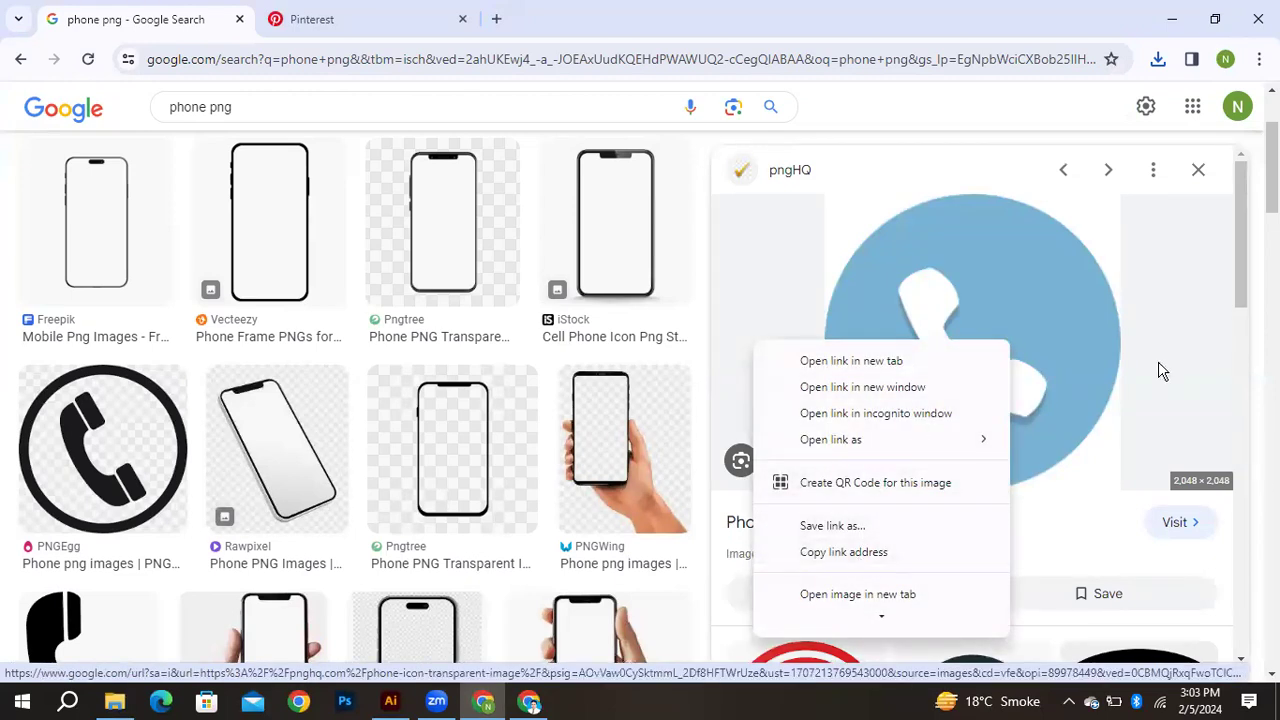
pyautogui.scroll(-5, 1085, 505)
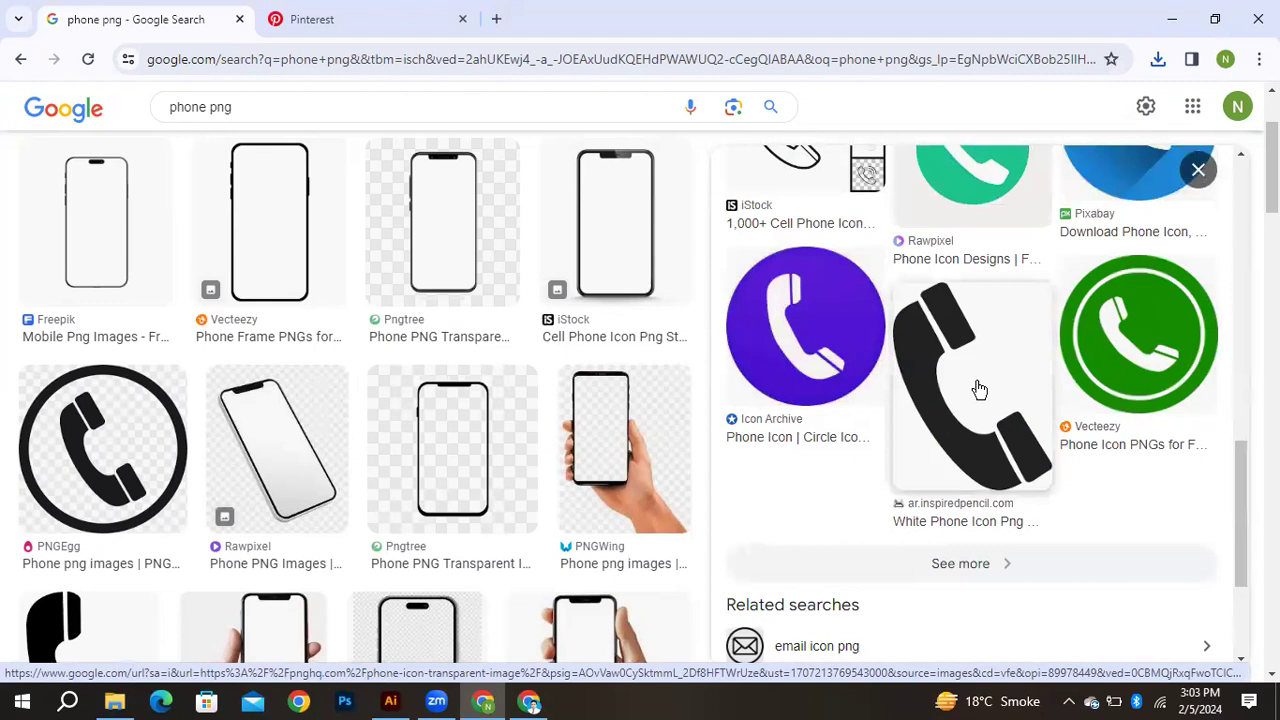
pyautogui.click(977, 389)
pyautogui.rightClick(1005, 400)
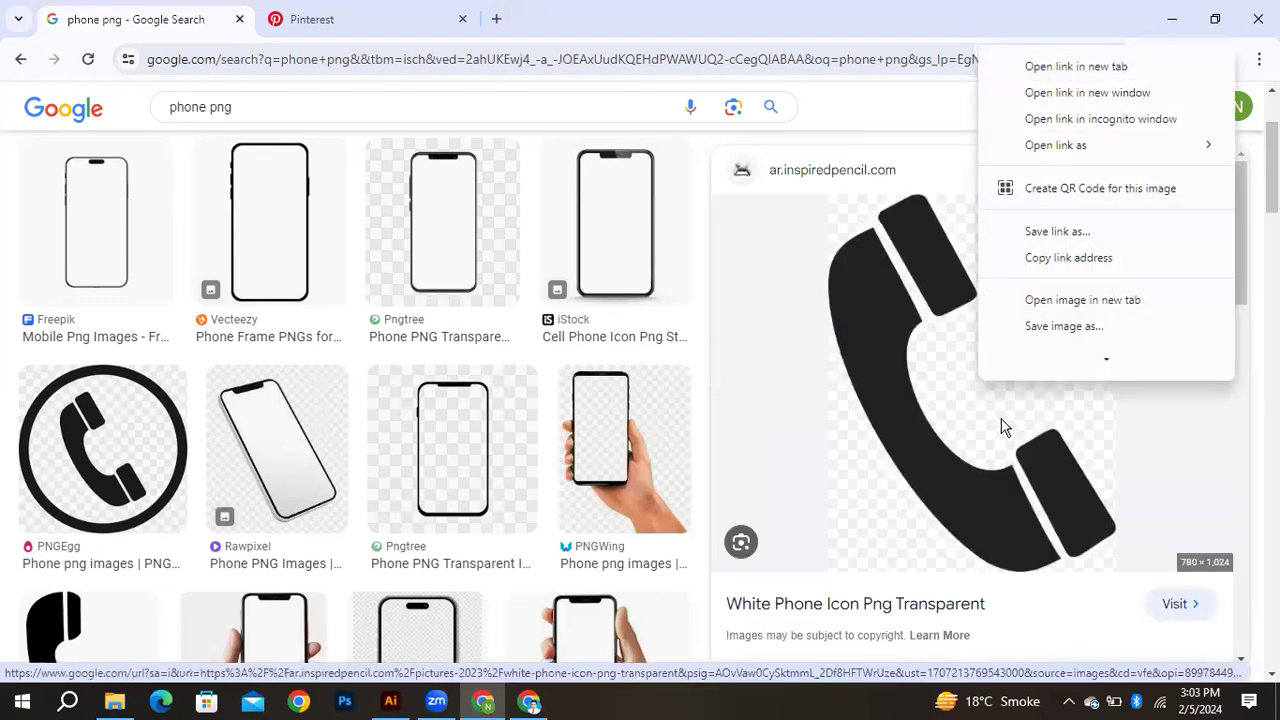
pyautogui.click(1057, 343)
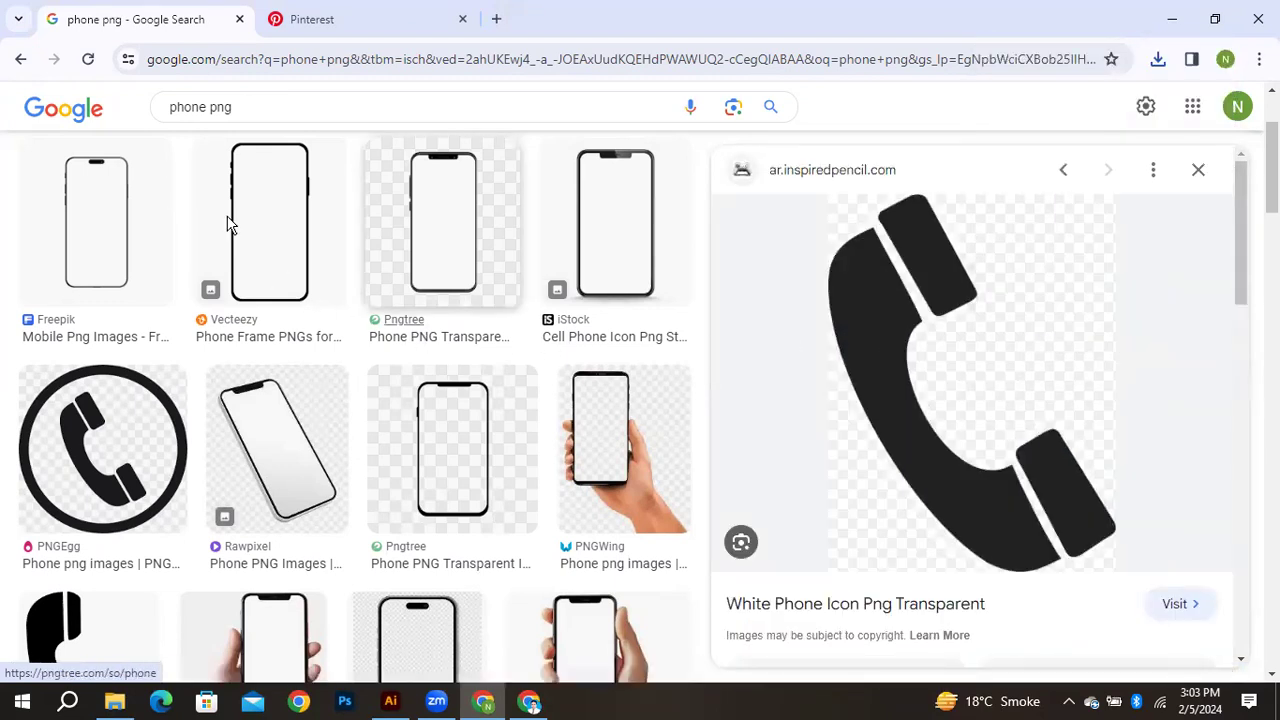
pyautogui.click(72, 154)
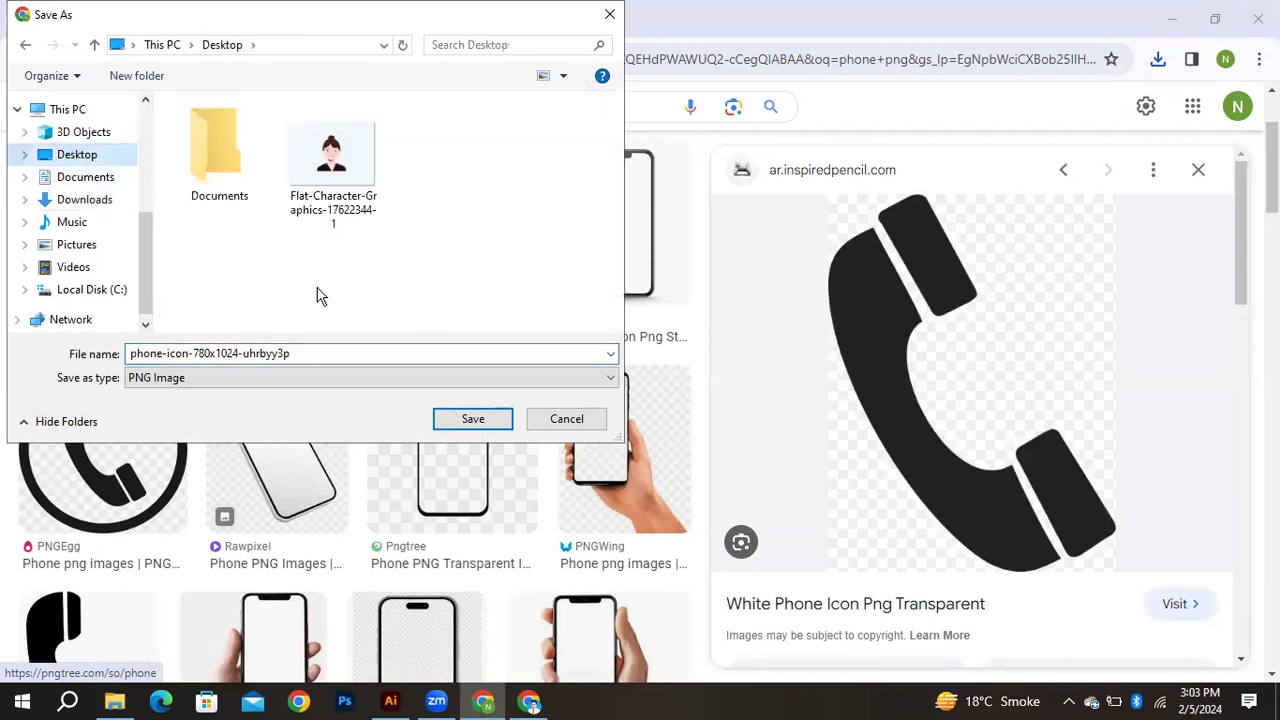
pyautogui.click(508, 424)
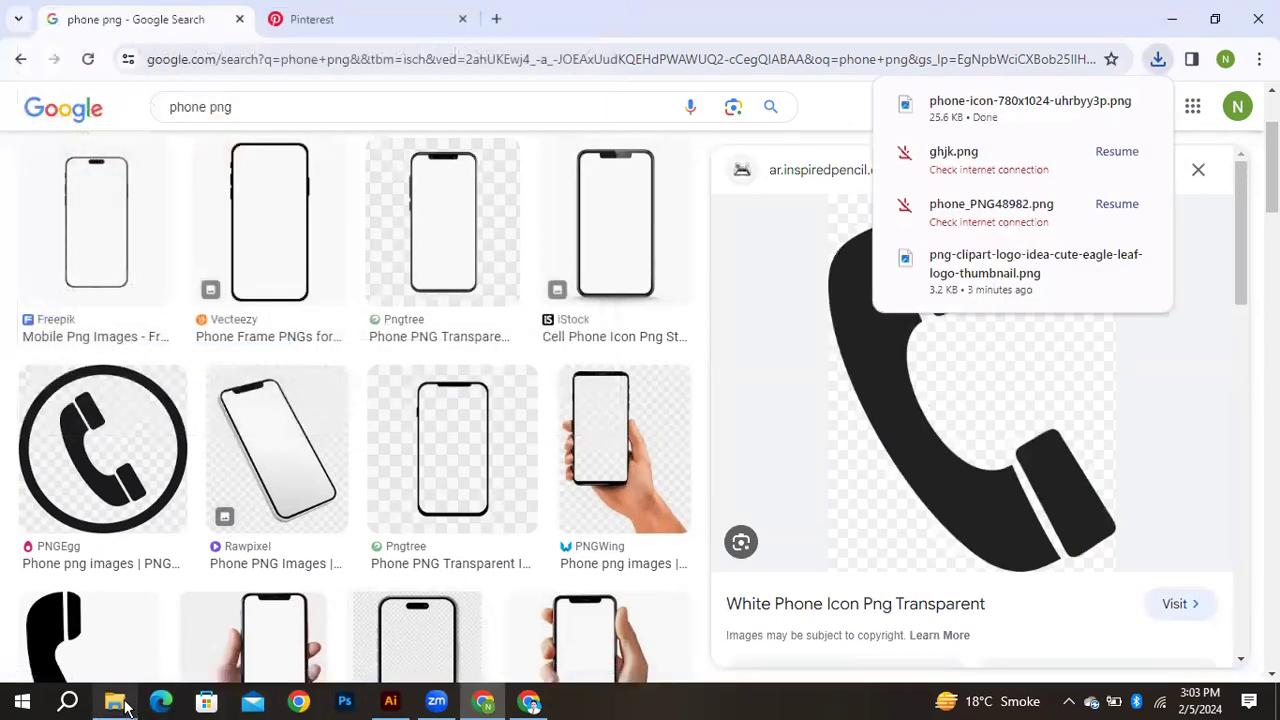
# Place the saved handset icon in the Illustrator layout and scale it to about 0.1 in wide at the start of the lower-left phone number
pyautogui.click(118, 703)
pyautogui.moveTo(400, 330); pyautogui.dragTo(471, 480)
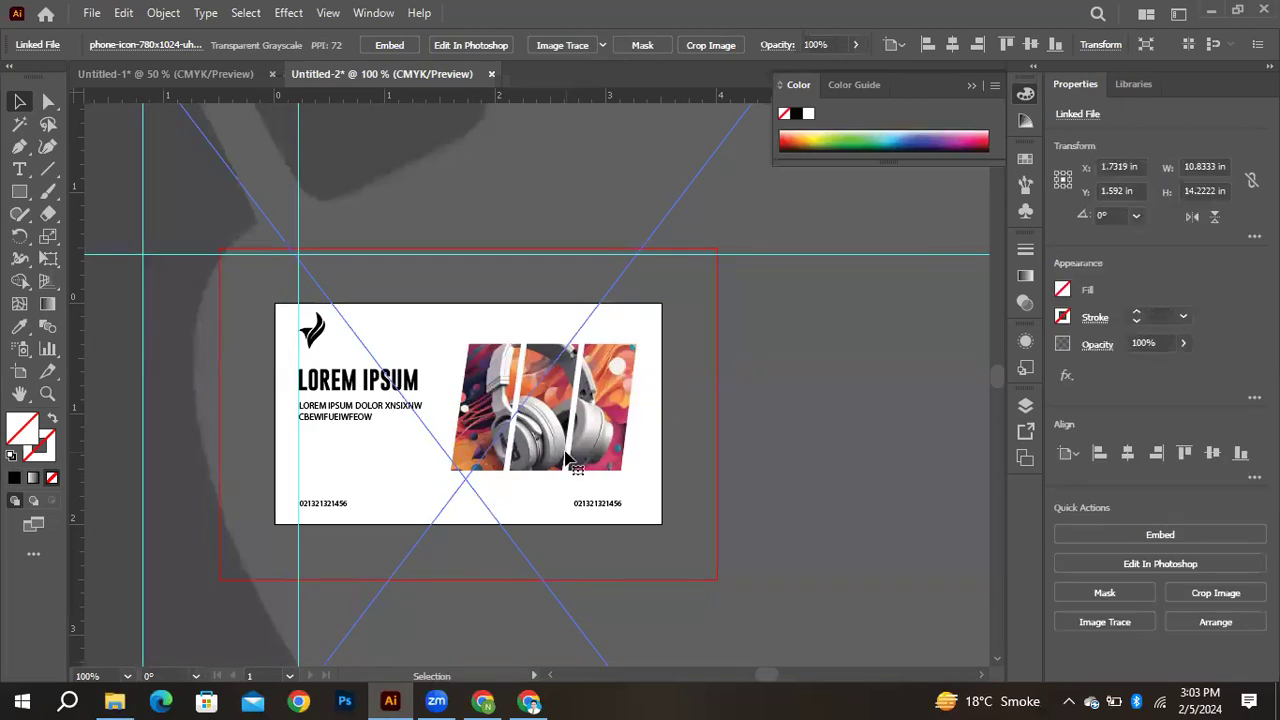
pyautogui.hotkey('ctrl', '-')
pyautogui.hotkey('ctrl', '-')
pyautogui.hotkey('ctrl', '-')
pyautogui.hotkey('ctrl', '-')
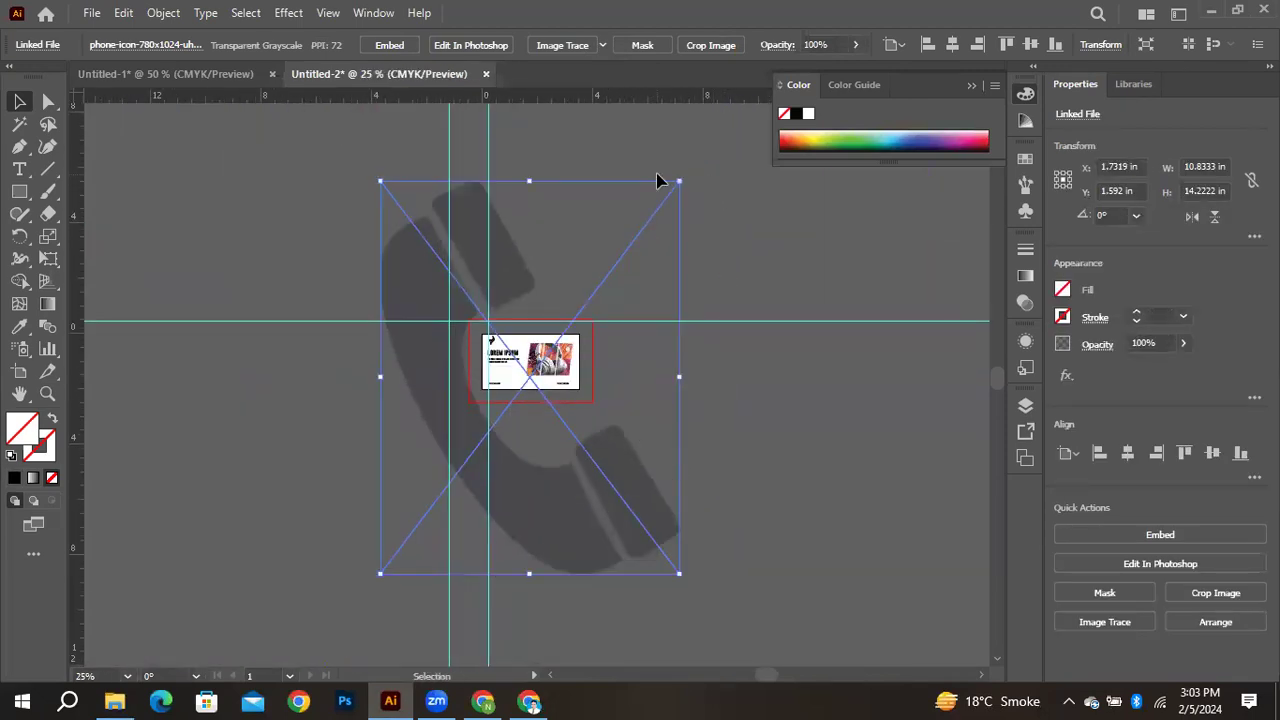
pyautogui.moveTo(633, 249); pyautogui.dragTo(557, 393)
pyautogui.hotkey('ctrl', '+')
pyautogui.hotkey('ctrl', '+')
pyautogui.hotkey('ctrl', '+')
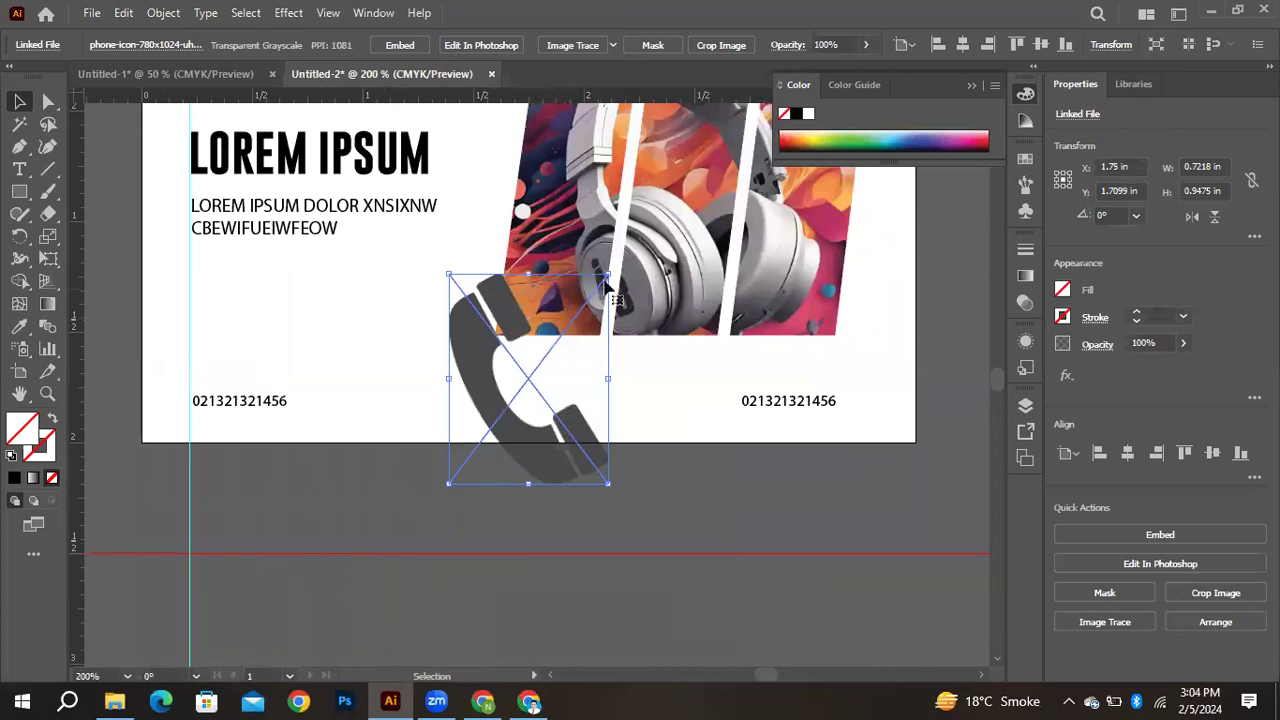
pyautogui.moveTo(608, 272); pyautogui.dragTo(199, 401)
# Nudge the lower-left phone number sideways so it sits just to the right of the handset icon
pyautogui.click(245, 403)
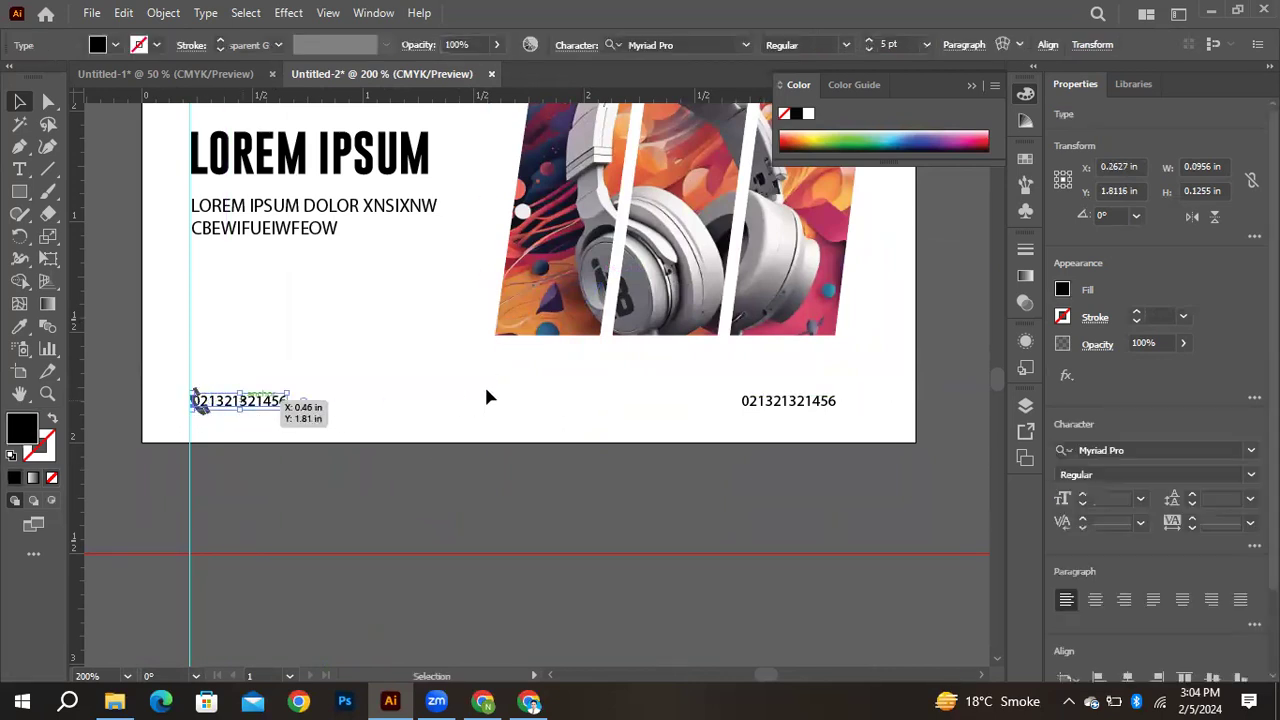
pyautogui.press('Right')
pyautogui.press('Right')
pyautogui.press('Right')
pyautogui.press('Right')
pyautogui.press('Right')
pyautogui.press('Right')
pyautogui.press('Right')
pyautogui.press('Right')
pyautogui.press('Right')
pyautogui.press('Right')
pyautogui.press('Left')
pyautogui.press('Left')
pyautogui.press('Left')
pyautogui.click(602, 397)
pyautogui.scroll(2, 604, 405)
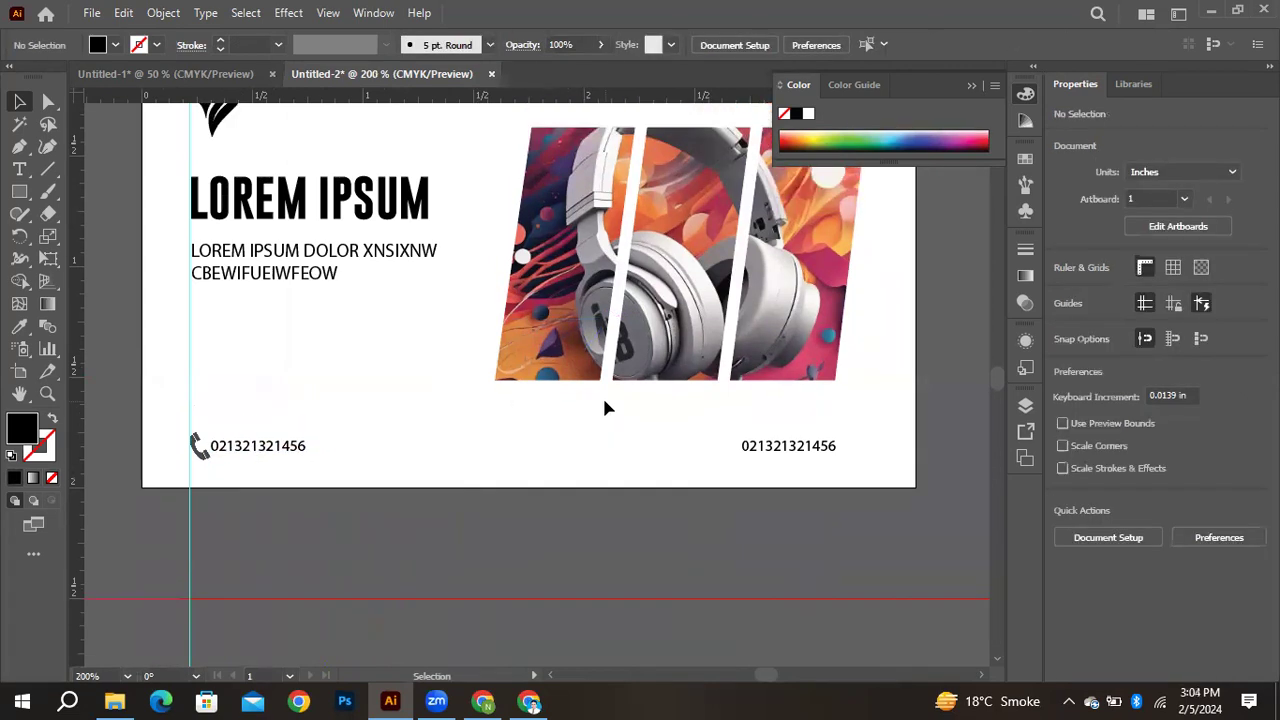
pyautogui.scroll(-3, 604, 408)
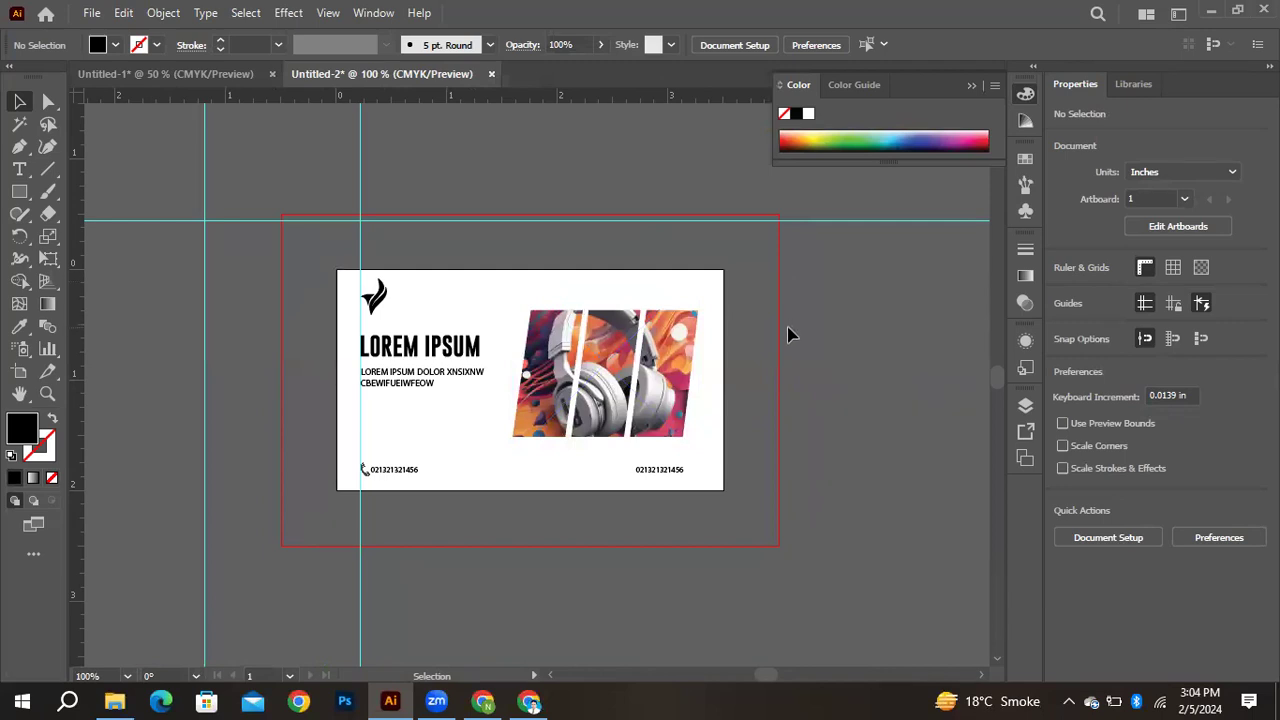
# Switch to the browser and open the red-and-black construction company social media post design on Pinterest to study its layout
pyautogui.click(529, 702)
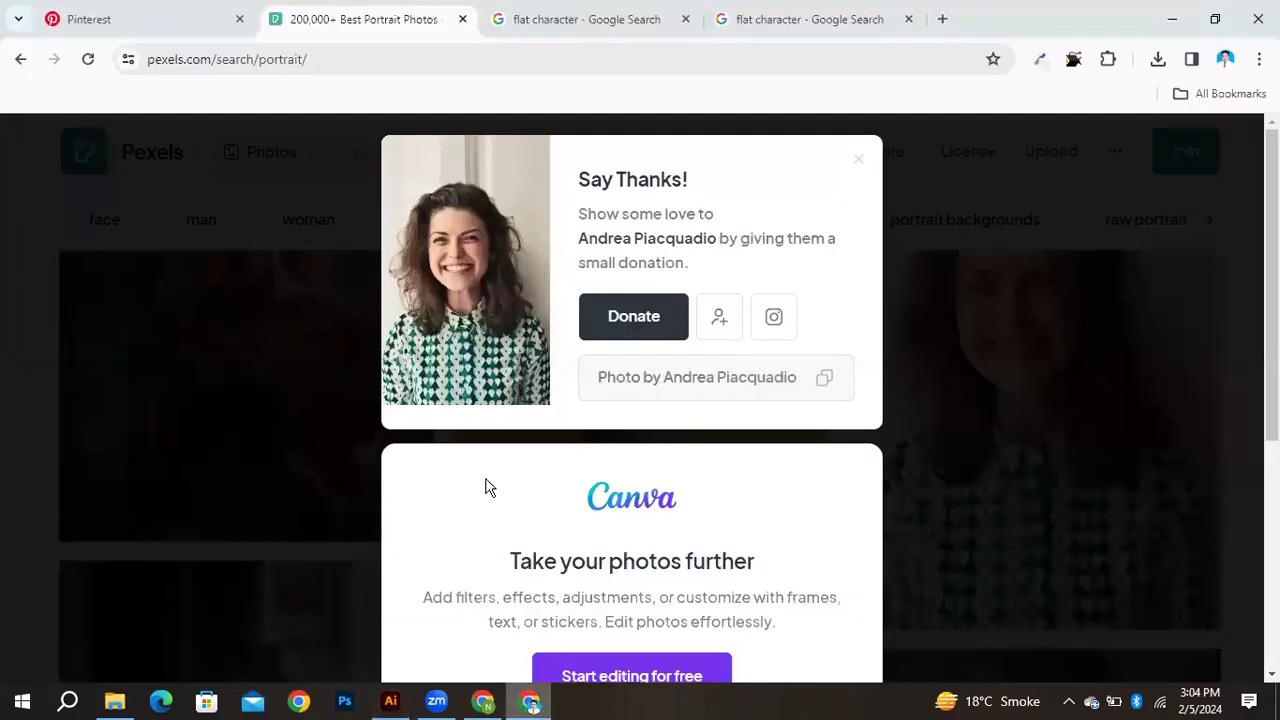
pyautogui.click(80, 18)
pyautogui.scroll(-5, 758, 243)
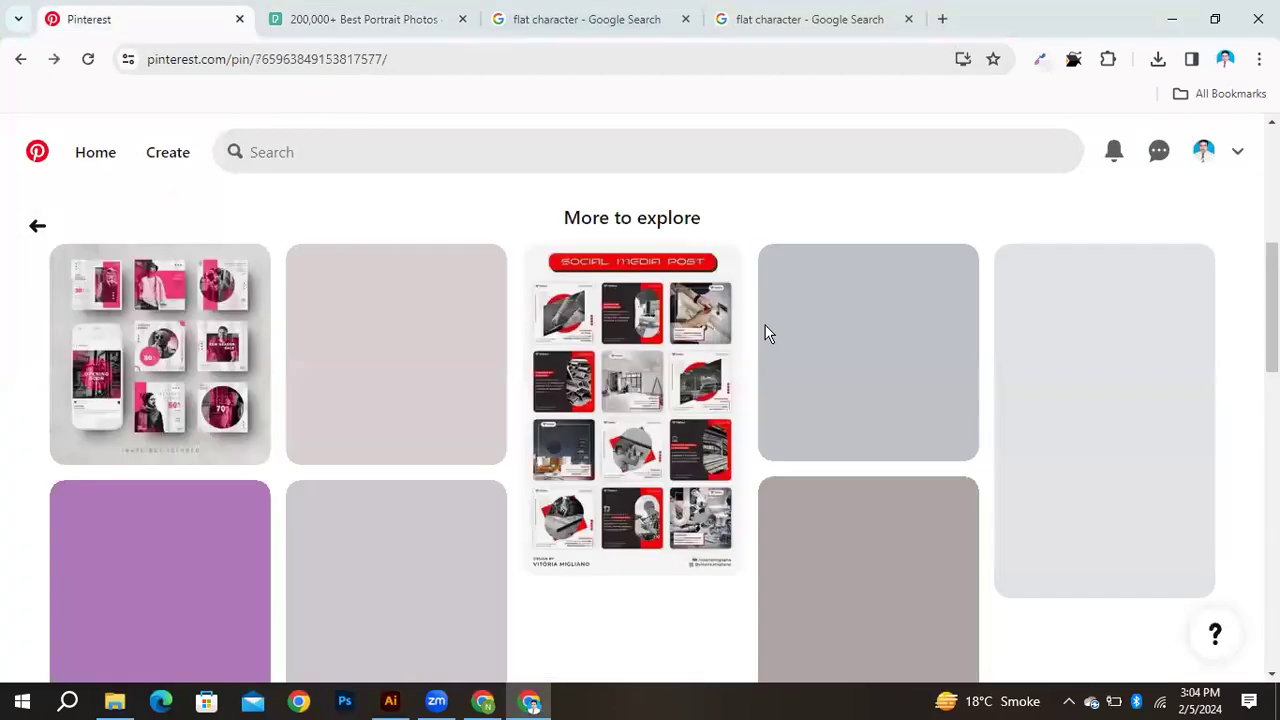
pyautogui.click(711, 416)
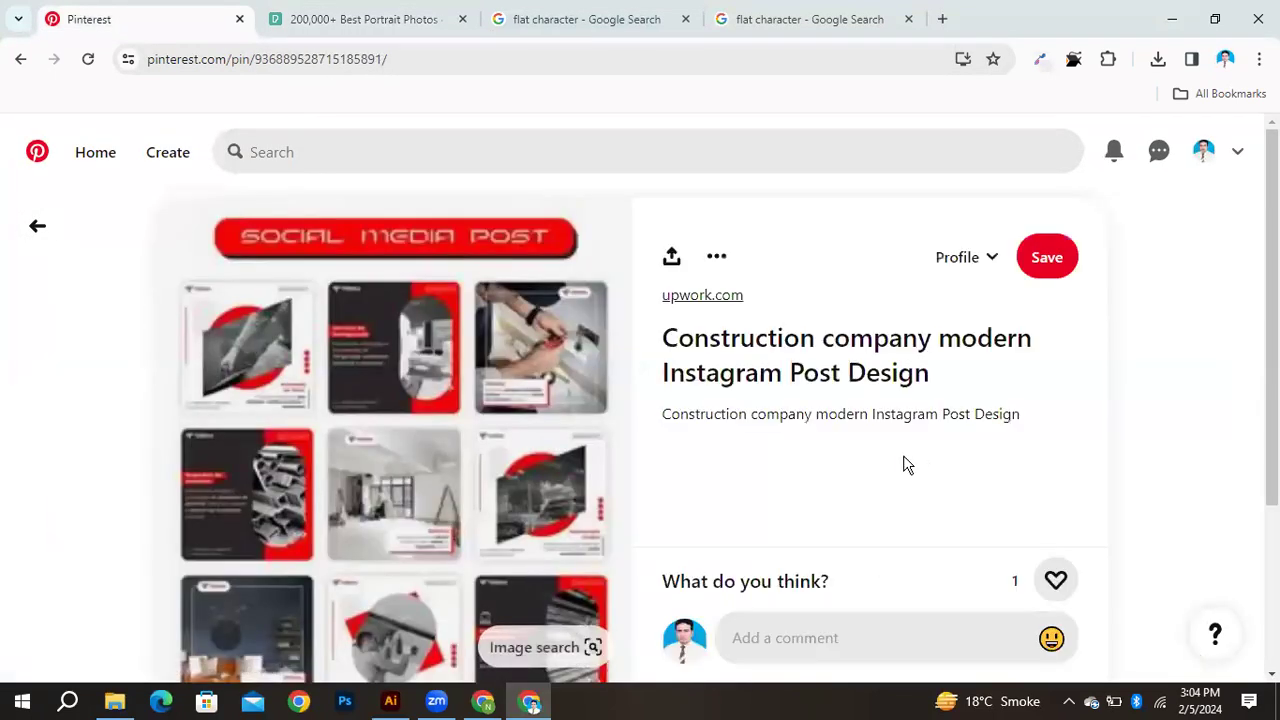
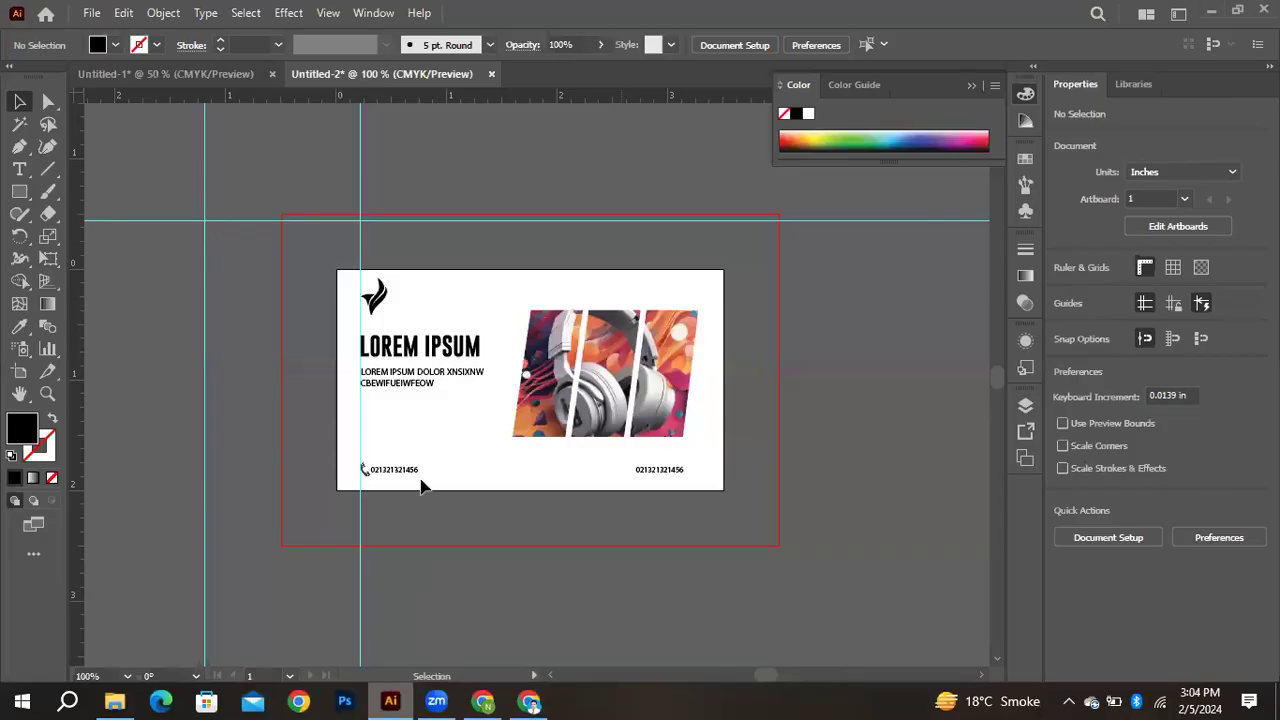
# Switch to Illustrator's Untitled-1 document and move the flat woman character with its background off the artboard
pyautogui.click(390, 700)
pyautogui.click(230, 84)
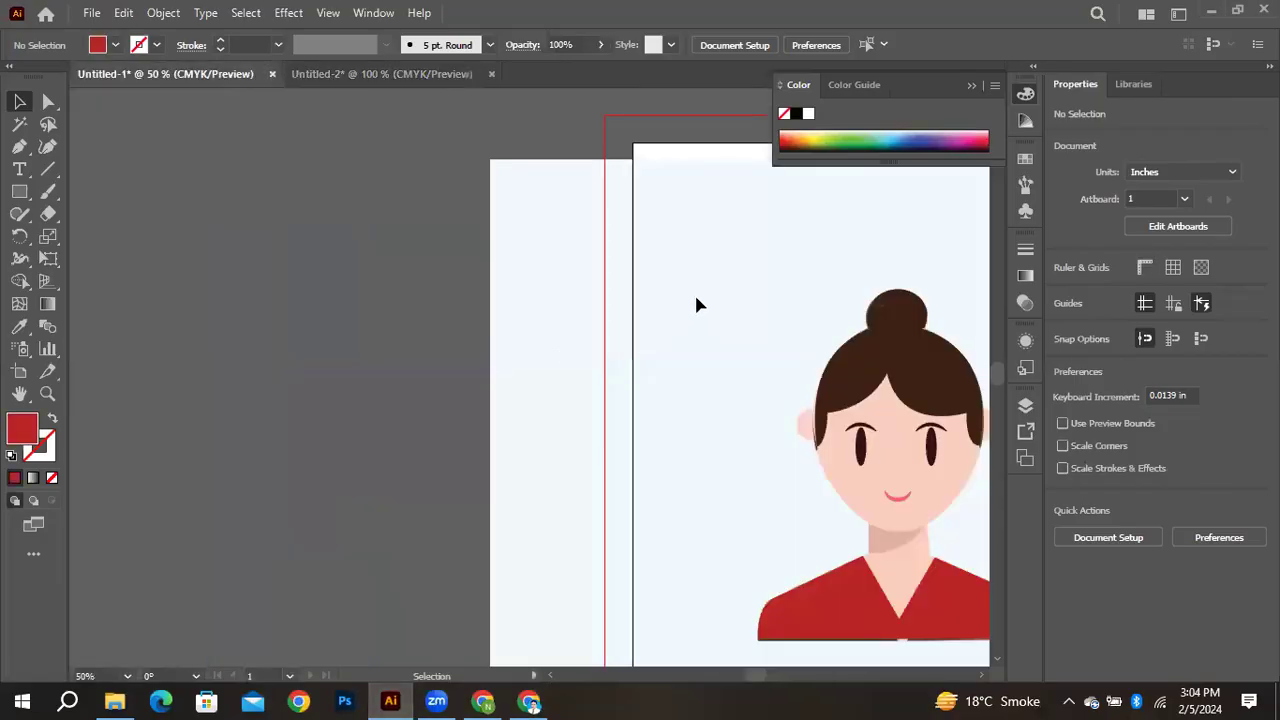
pyautogui.hotkey('ctrl', '-')
pyautogui.hotkey('ctrl', '-')
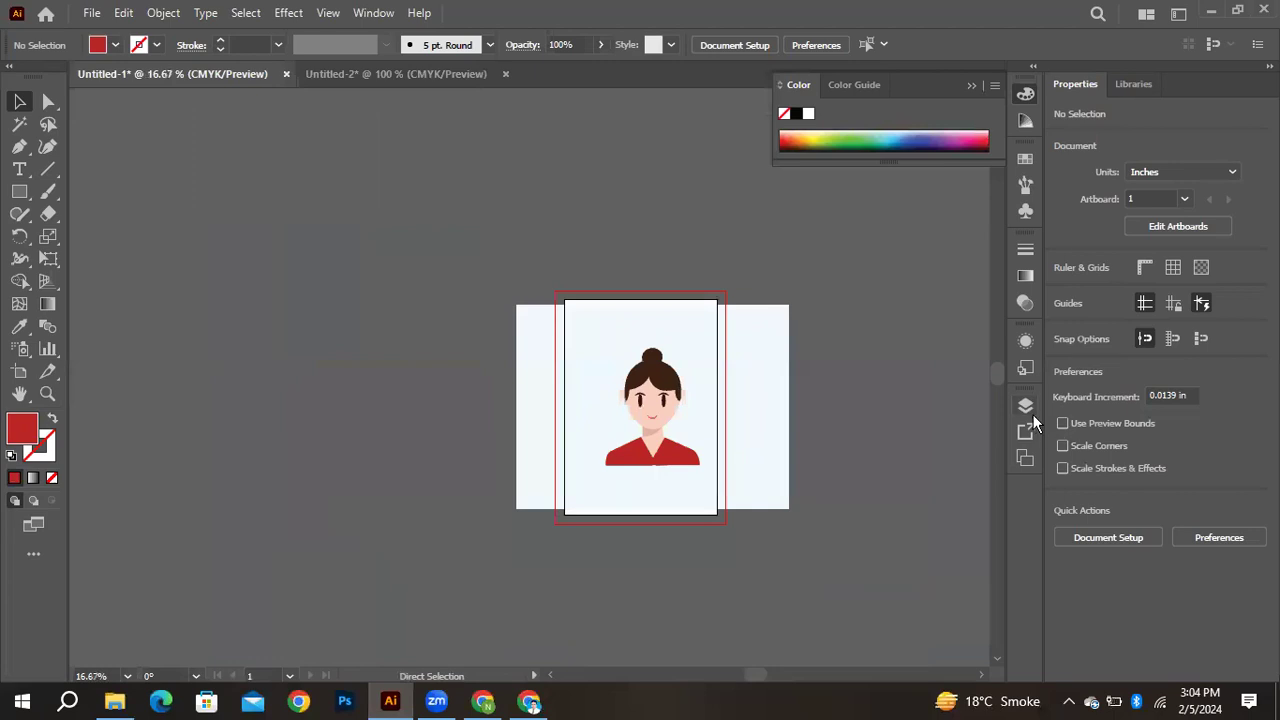
pyautogui.click(1033, 412)
pyautogui.click(816, 515)
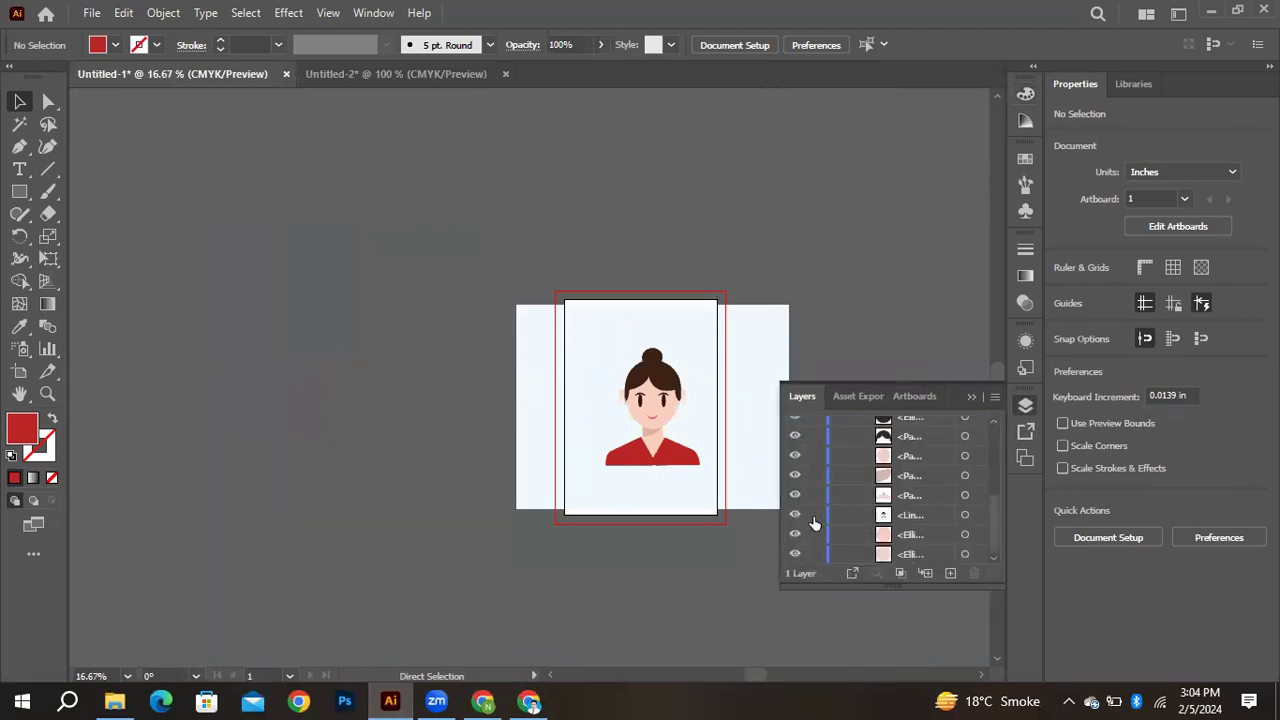
pyautogui.moveTo(760, 440); pyautogui.dragTo(280, 270)
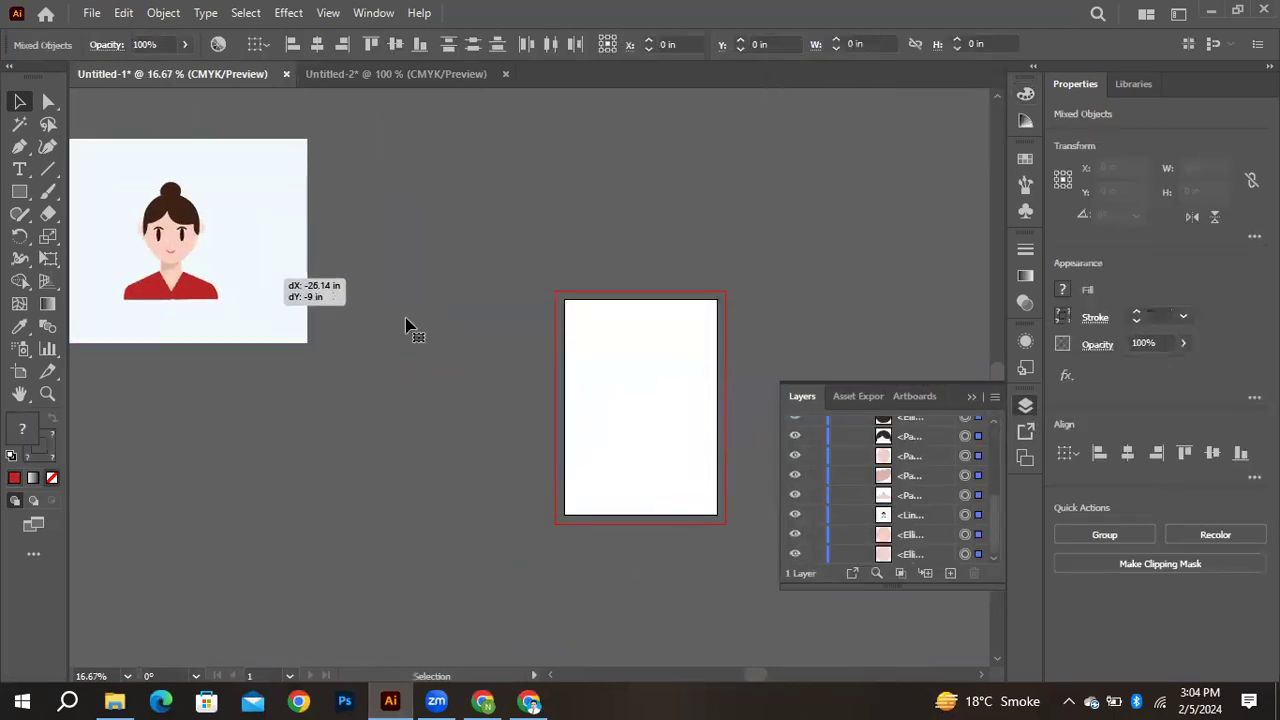
pyautogui.click(423, 306)
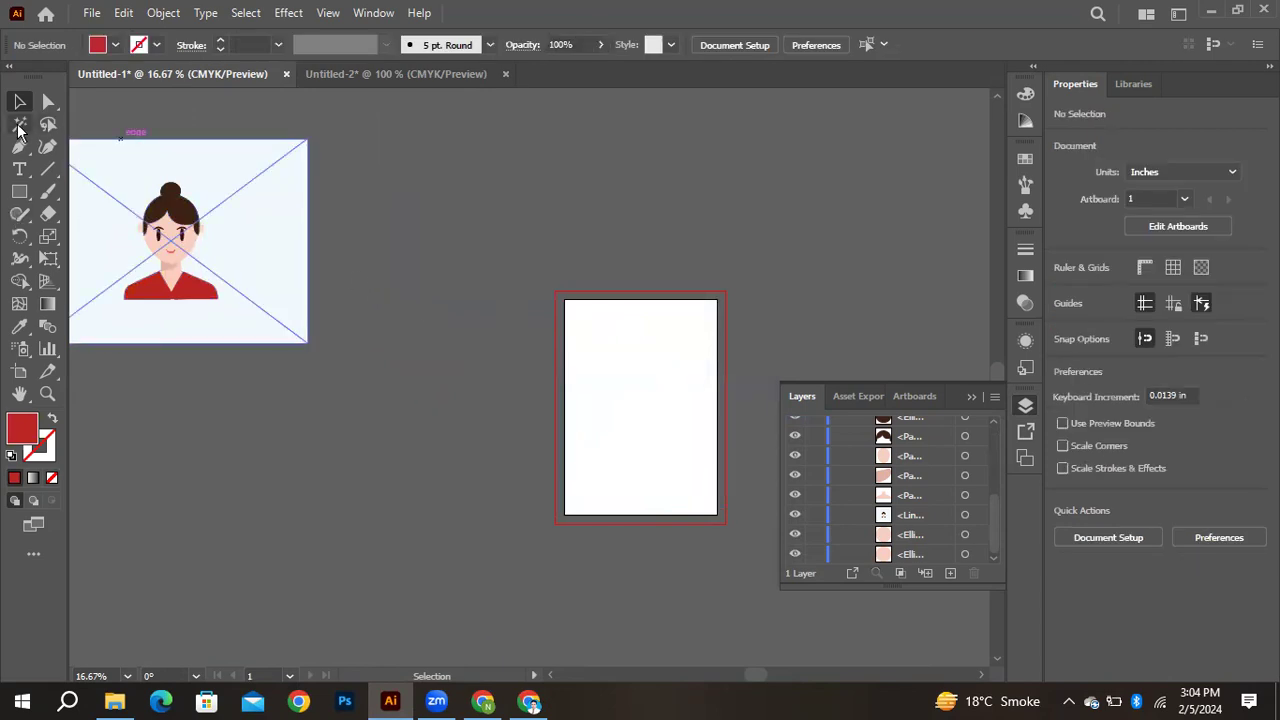
# Draw a square of about 12.97 in overlapping the artboard's upper part and fill it with black
pyautogui.click(19, 192)
pyautogui.moveTo(469, 184); pyautogui.dragTo(708, 421)
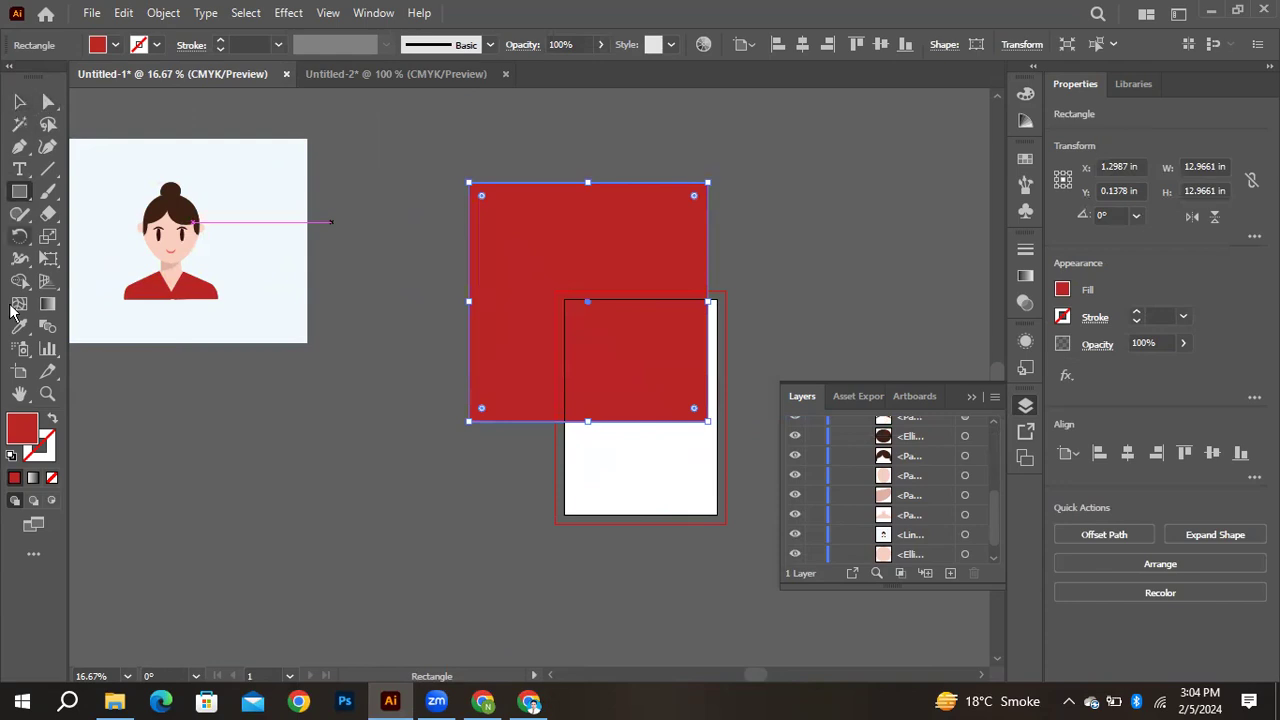
pyautogui.doubleClick(22, 428)
pyautogui.moveTo(460, 400); pyautogui.dragTo(395, 462)
pyautogui.click(797, 234)
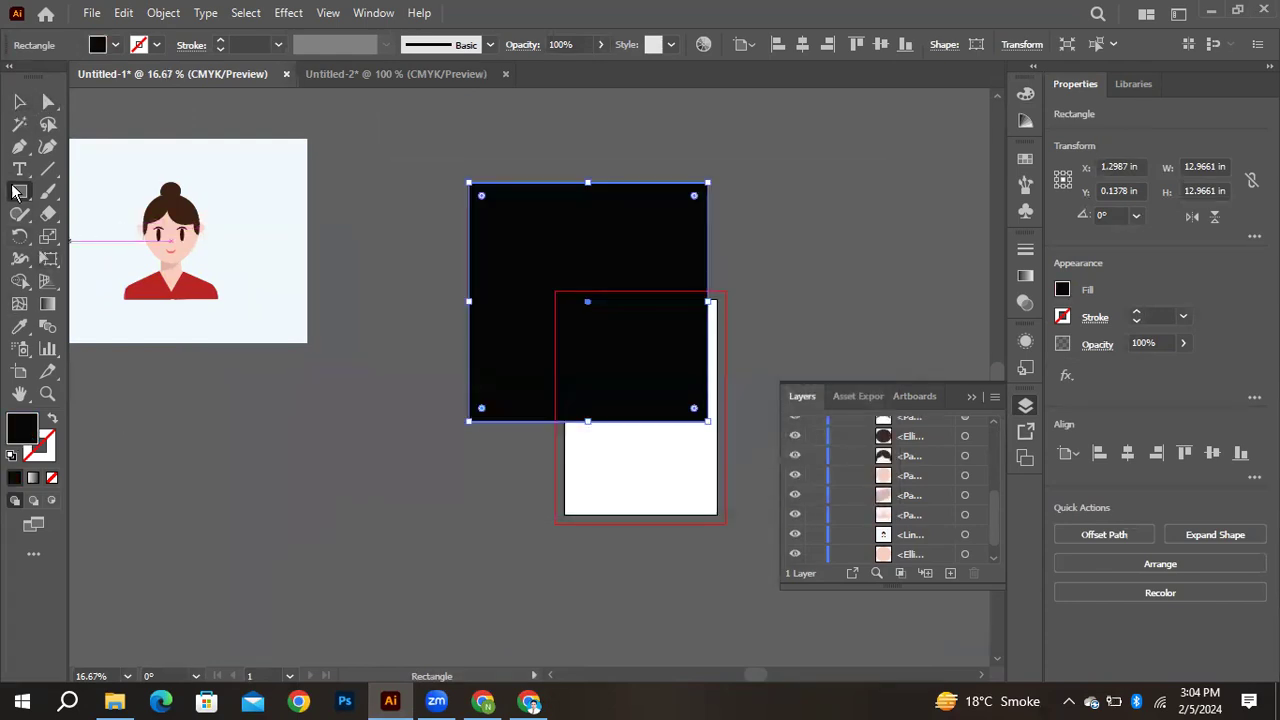
# Draw an upright rectangle about 7.88 by 15.76 in over the black square's right part and fill it with bright red
pyautogui.moveTo(595, 144); pyautogui.dragTo(740, 435)
pyautogui.doubleClick(22, 434)
pyautogui.moveTo(617, 280); pyautogui.dragTo(640, 200)
pyautogui.click(828, 230)
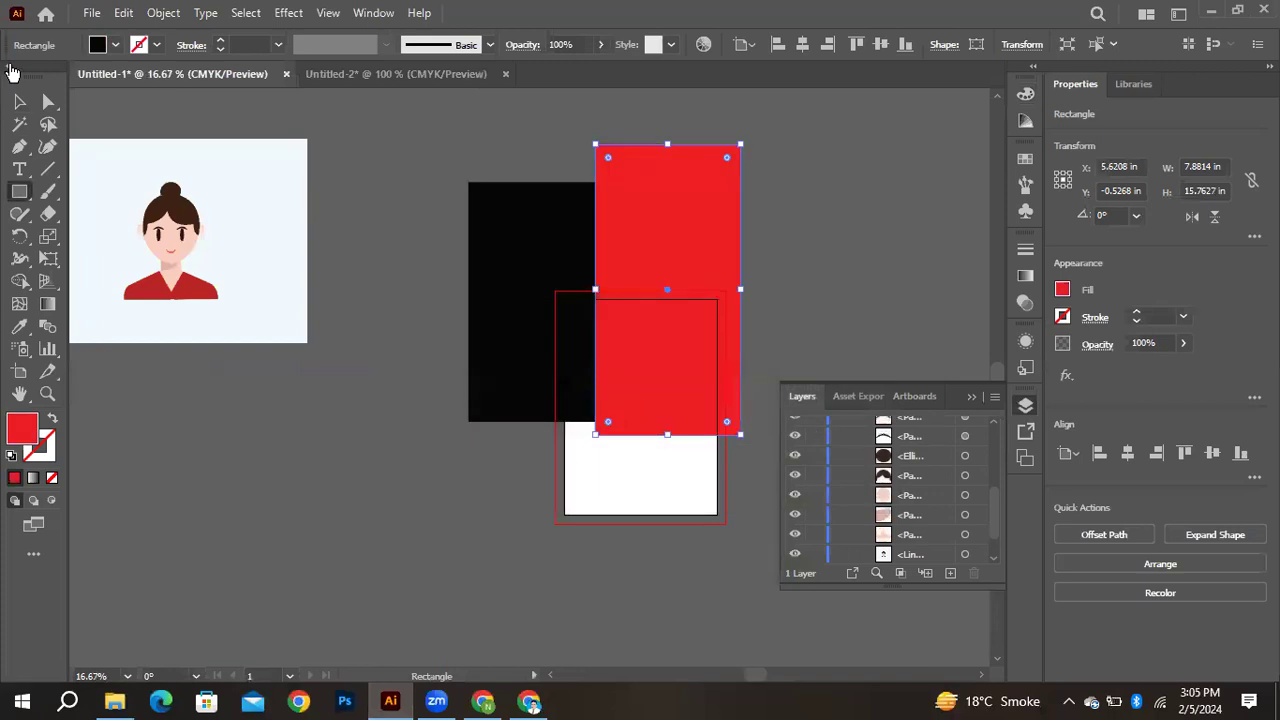
pyautogui.moveTo(20, 192); pyautogui.dragTo(82, 191)
pyautogui.moveTo(401, 251)
pyautogui.mouseDown()
pyautogui.moveTo(491, 545)
pyautogui.moveTo(551, 549)
pyautogui.moveTo(565, 575)
pyautogui.mouseUp()
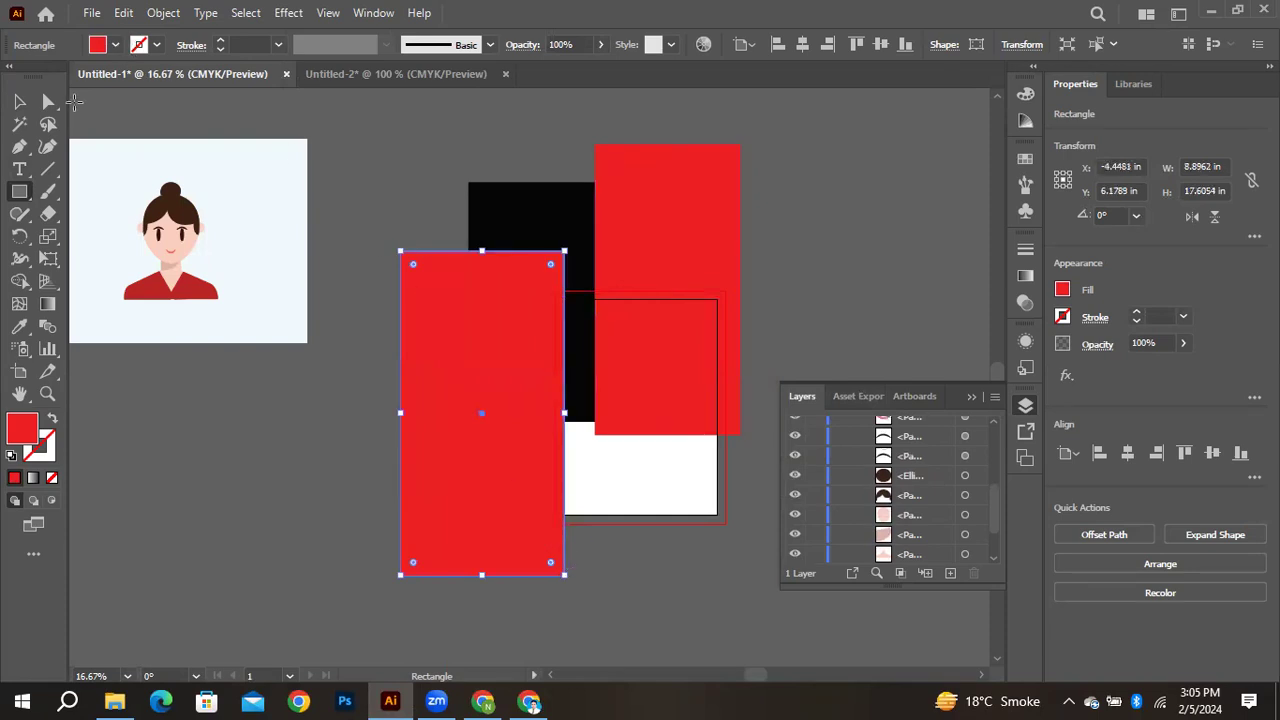
pyautogui.click(49, 102)
pyautogui.moveTo(413, 264); pyautogui.dragTo(510, 352)
pyautogui.click(17, 104)
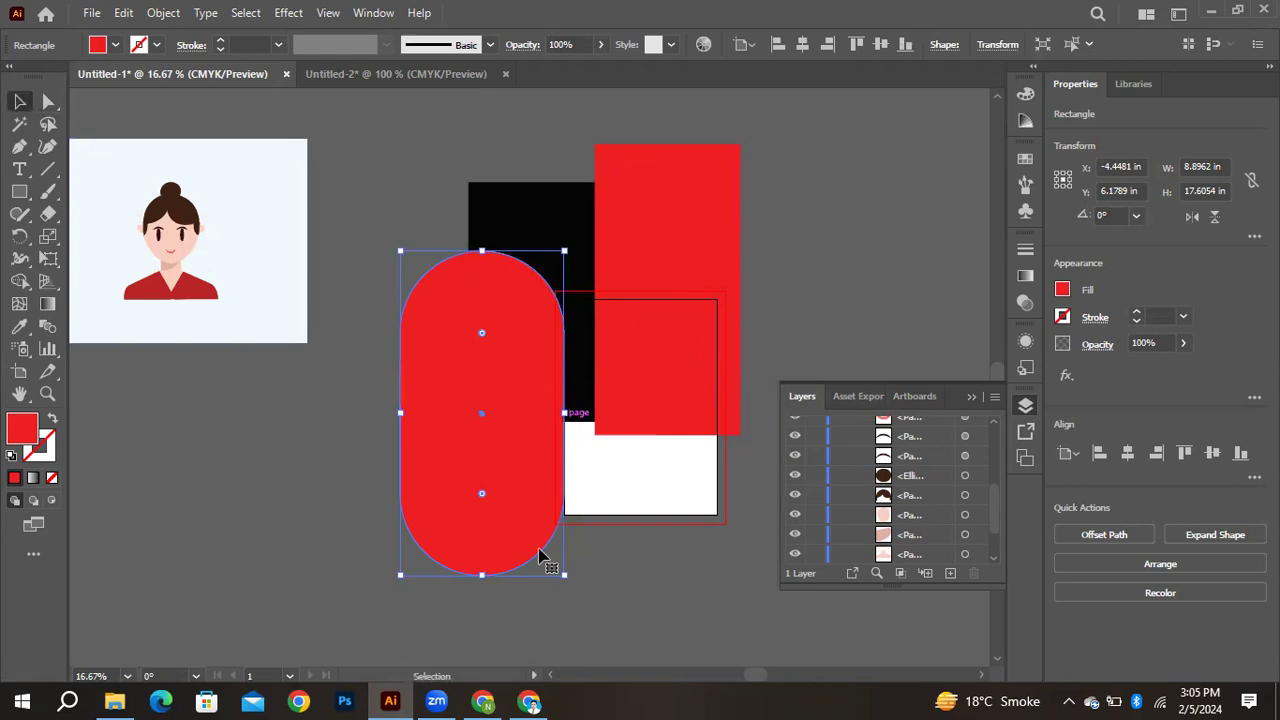
pyautogui.moveTo(401, 577); pyautogui.dragTo(401, 516)
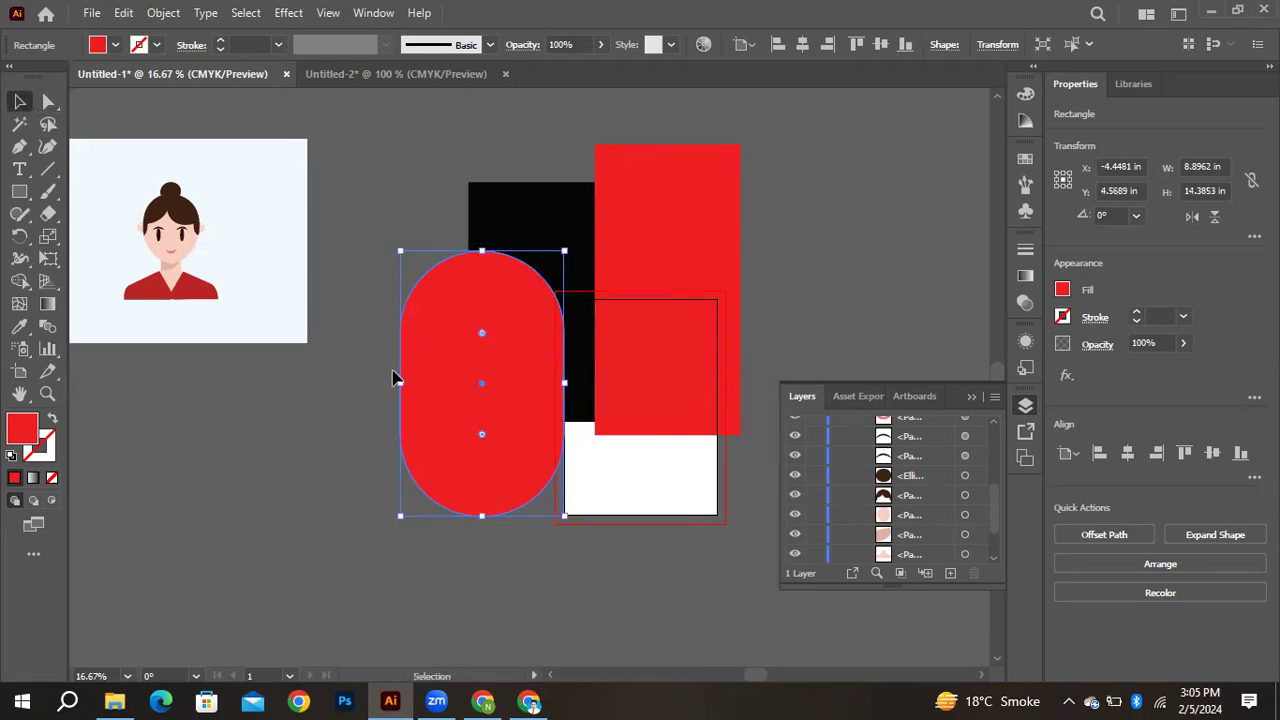
pyautogui.moveTo(487, 360); pyautogui.dragTo(625, 284)
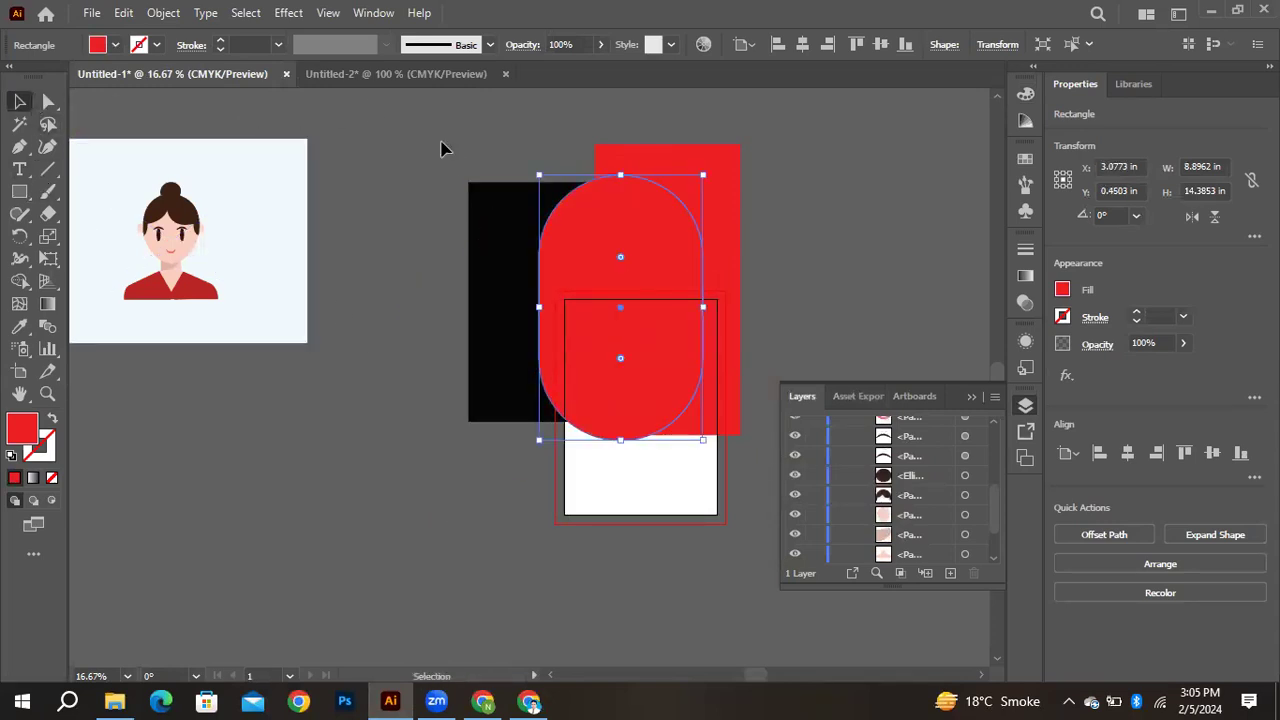
pyautogui.click(760, 320)
pyautogui.click(702, 242)
pyautogui.moveTo(703, 175); pyautogui.dragTo(682, 213)
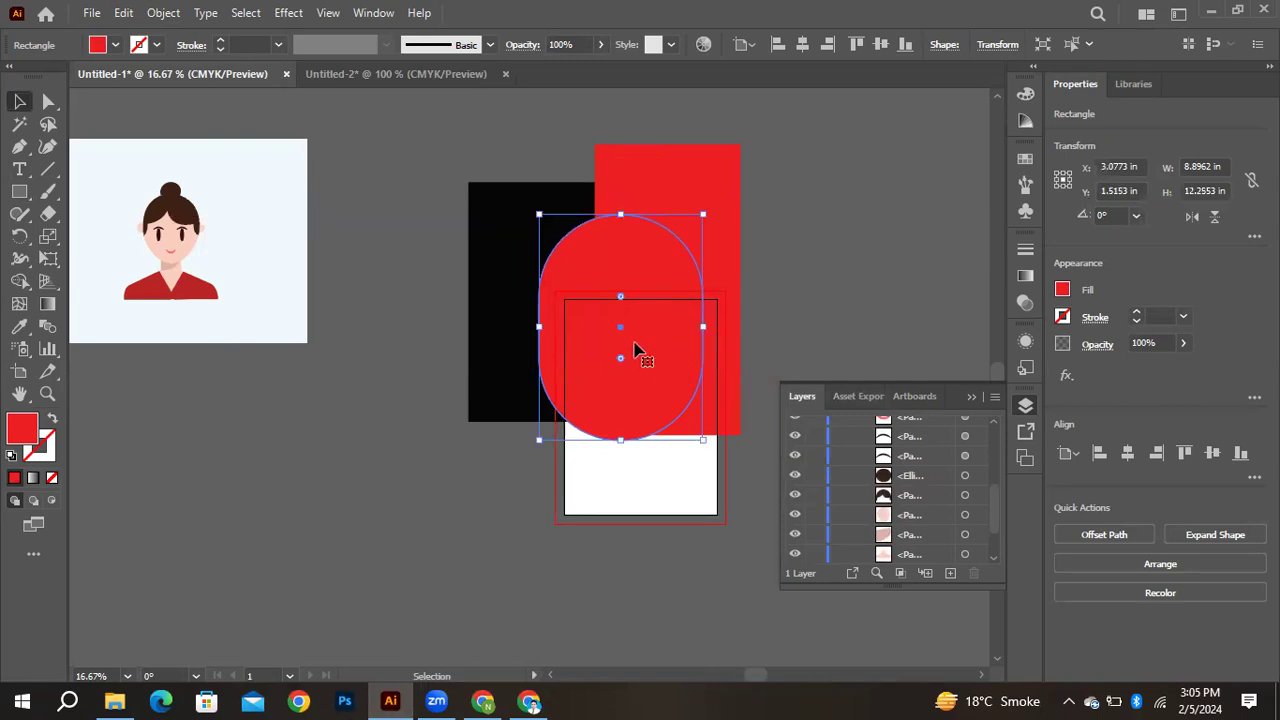
pyautogui.press('Delete')
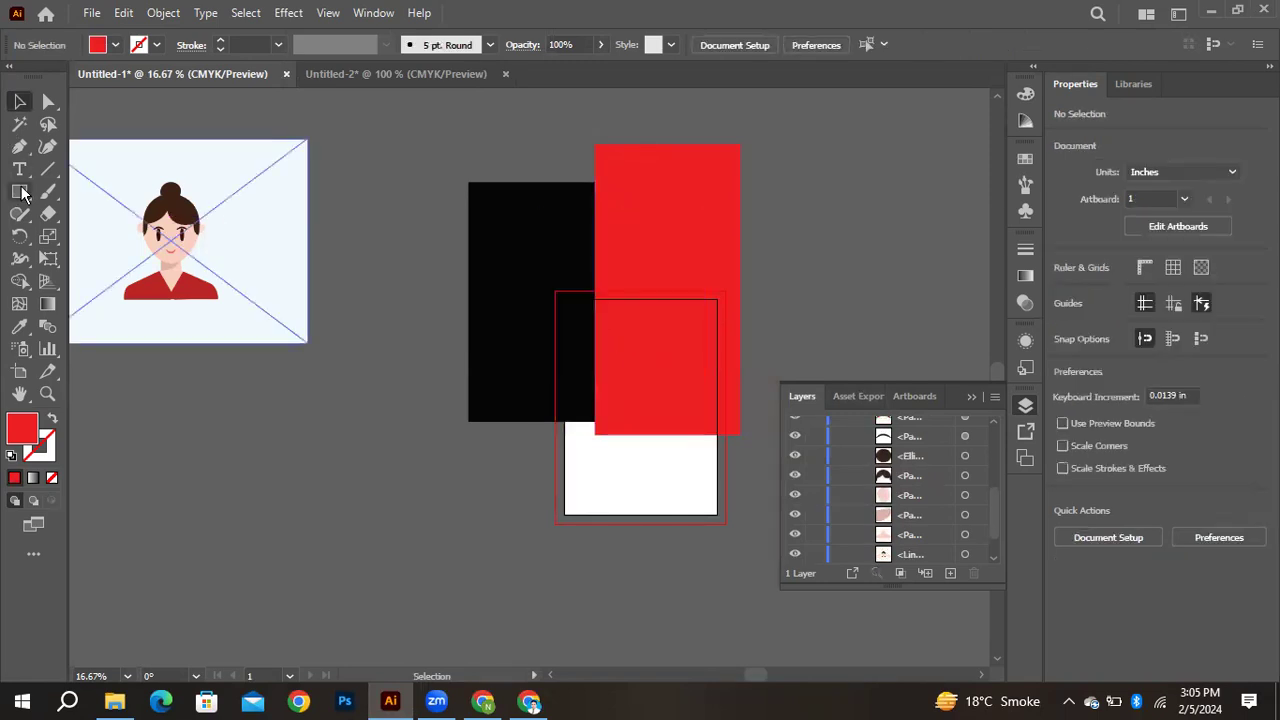
# Draw a rectangle about 5.42 by 9.98 in across the black and red shapes and round its corners fully into a capsule
pyautogui.press('m')
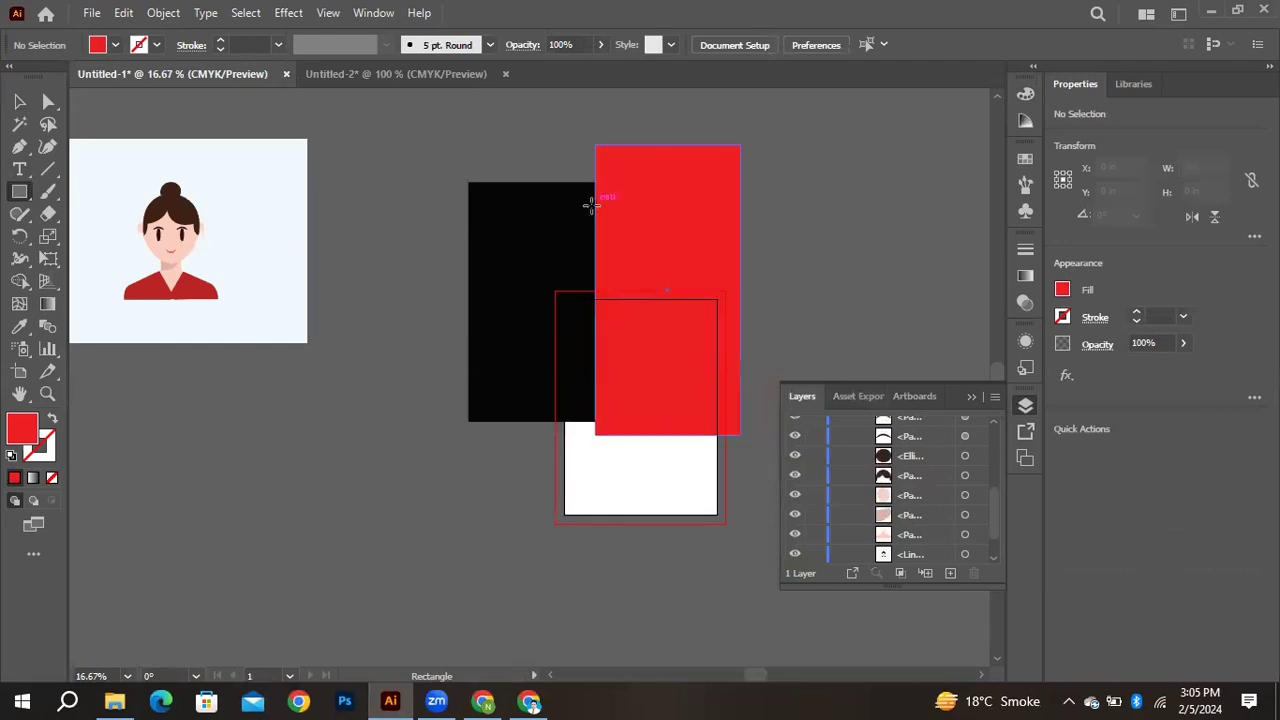
pyautogui.moveTo(588, 215); pyautogui.dragTo(688, 398)
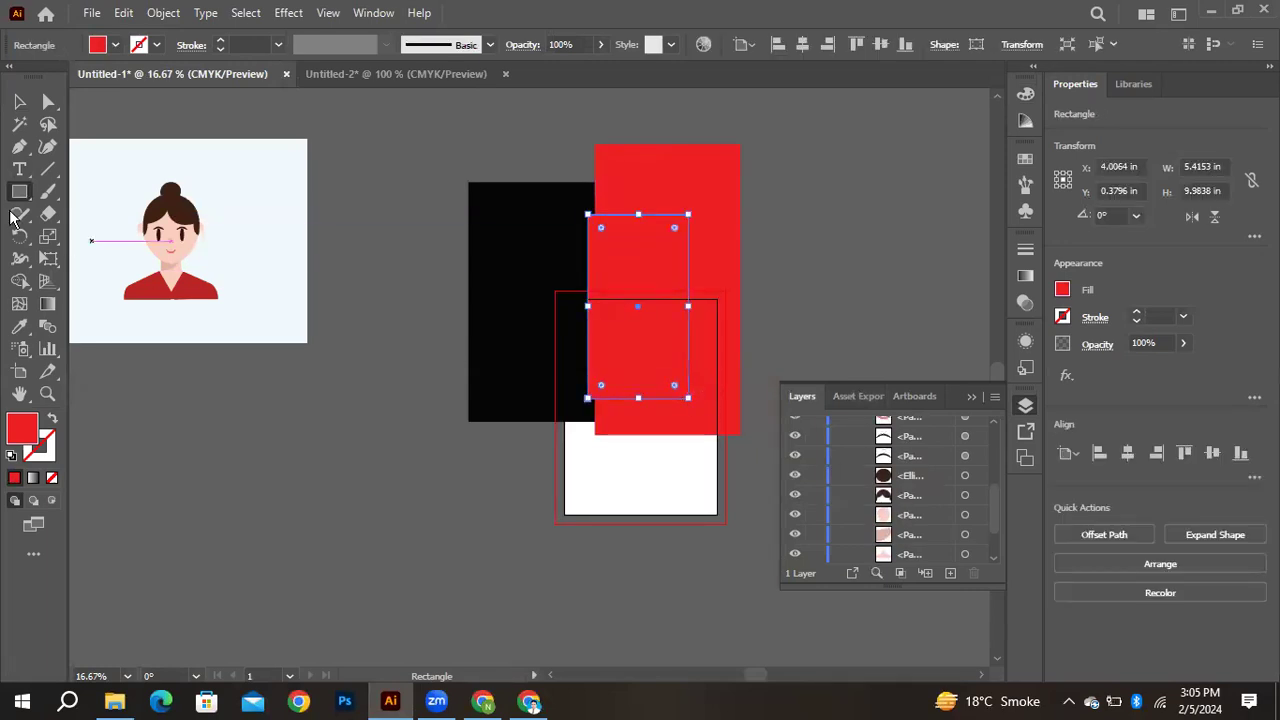
pyautogui.click(52, 104)
pyautogui.moveTo(604, 228); pyautogui.dragTo(625, 276)
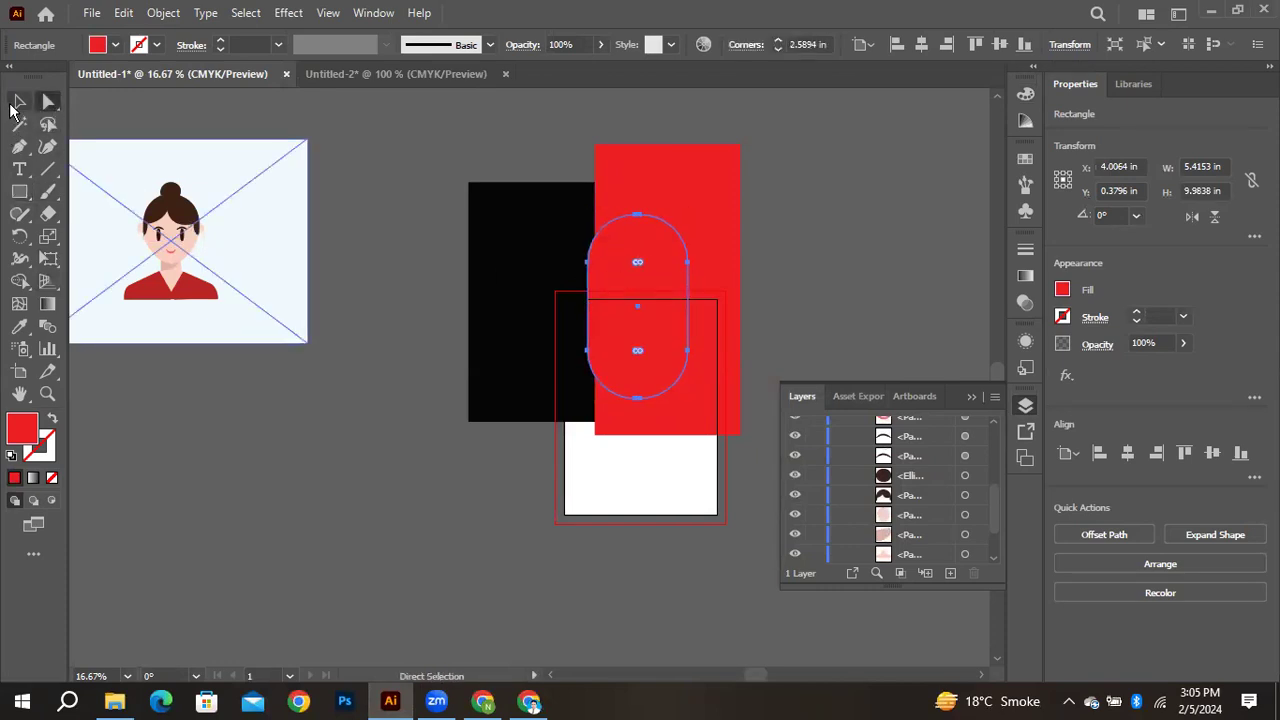
pyautogui.click(18, 102)
pyautogui.click(311, 474)
pyautogui.click(598, 293)
# Place the portrait of the curly-haired man in a black hat from the Downloads folder into the document
pyautogui.click(114, 700)
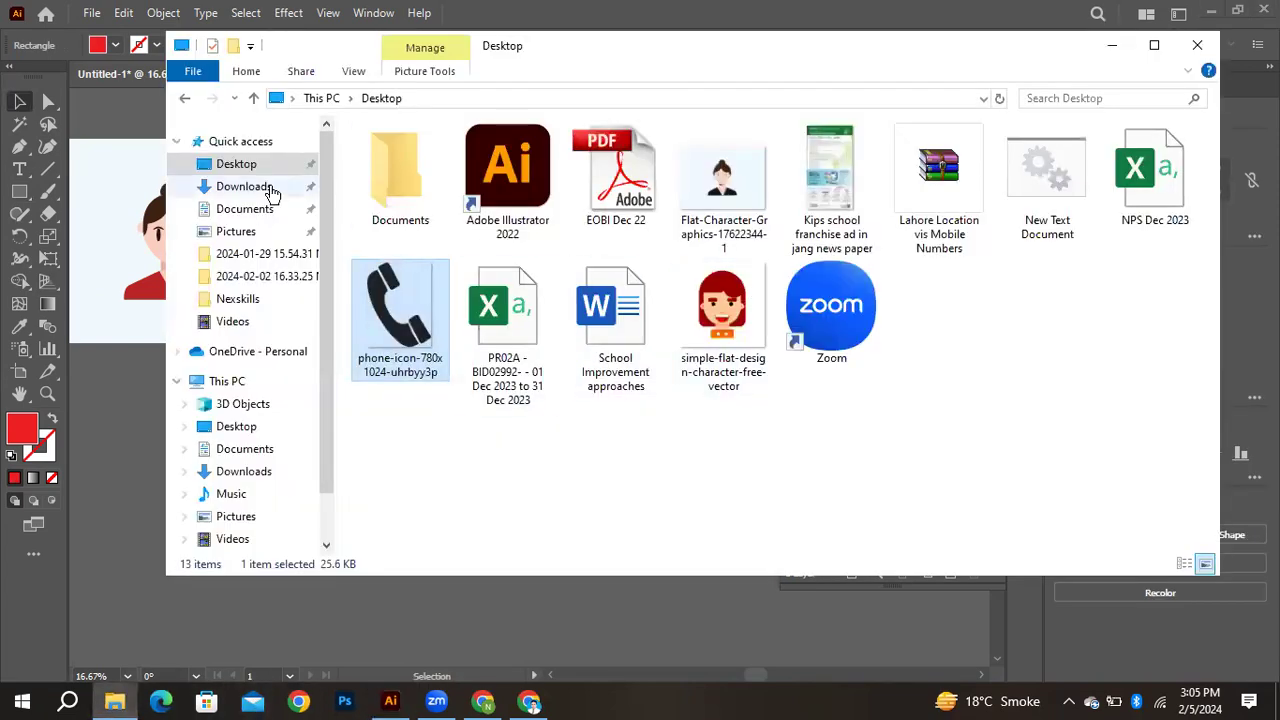
pyautogui.click(271, 193)
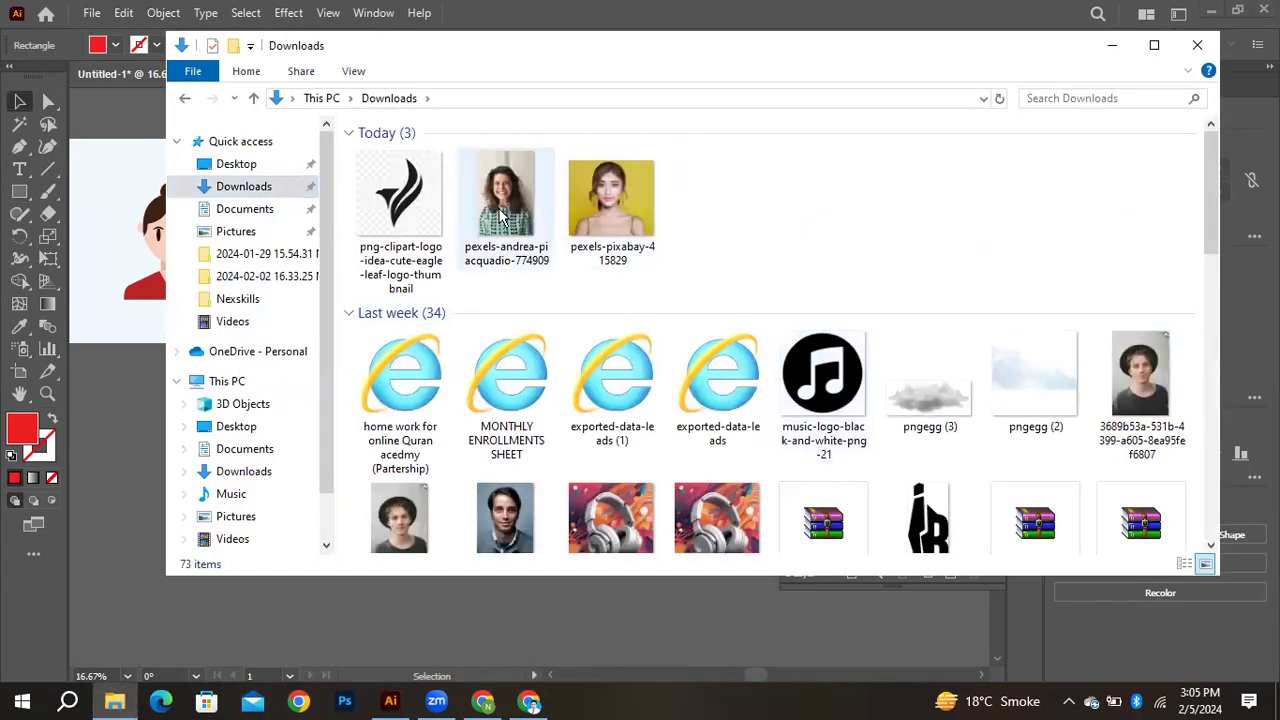
pyautogui.click(508, 222)
pyautogui.moveTo(517, 215); pyautogui.dragTo(507, 240)
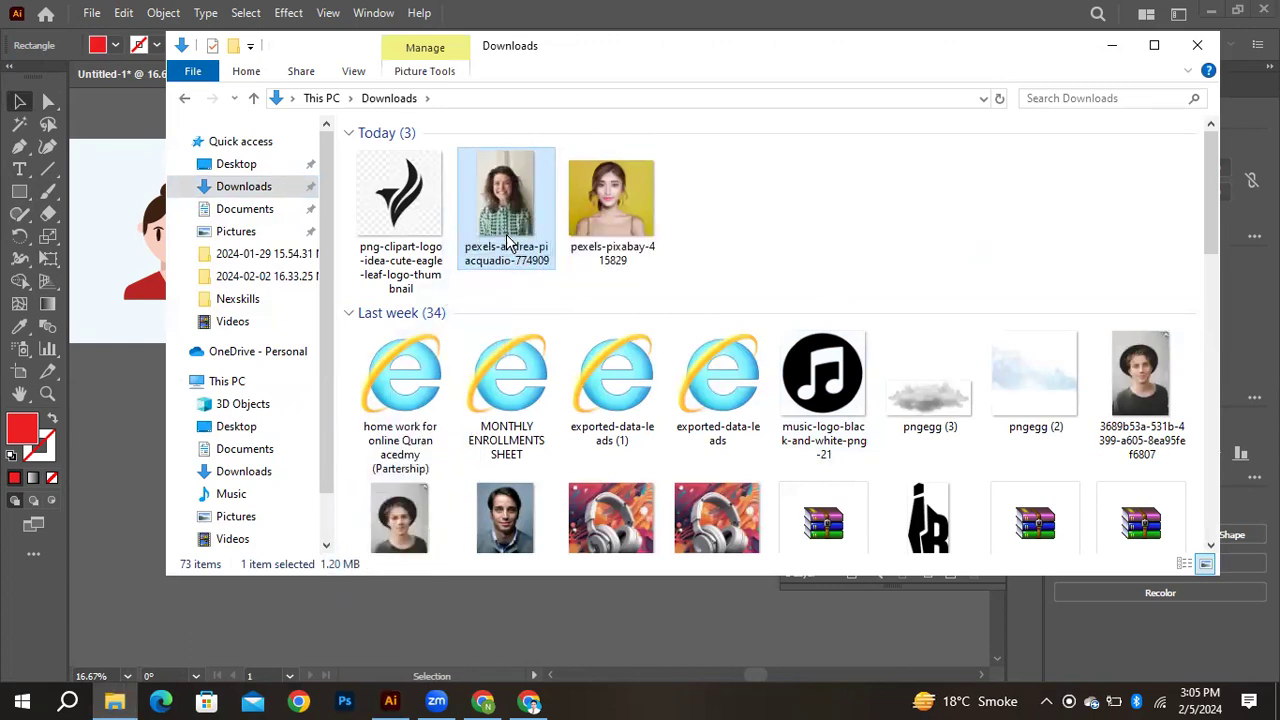
pyautogui.scroll(-6, 532, 408)
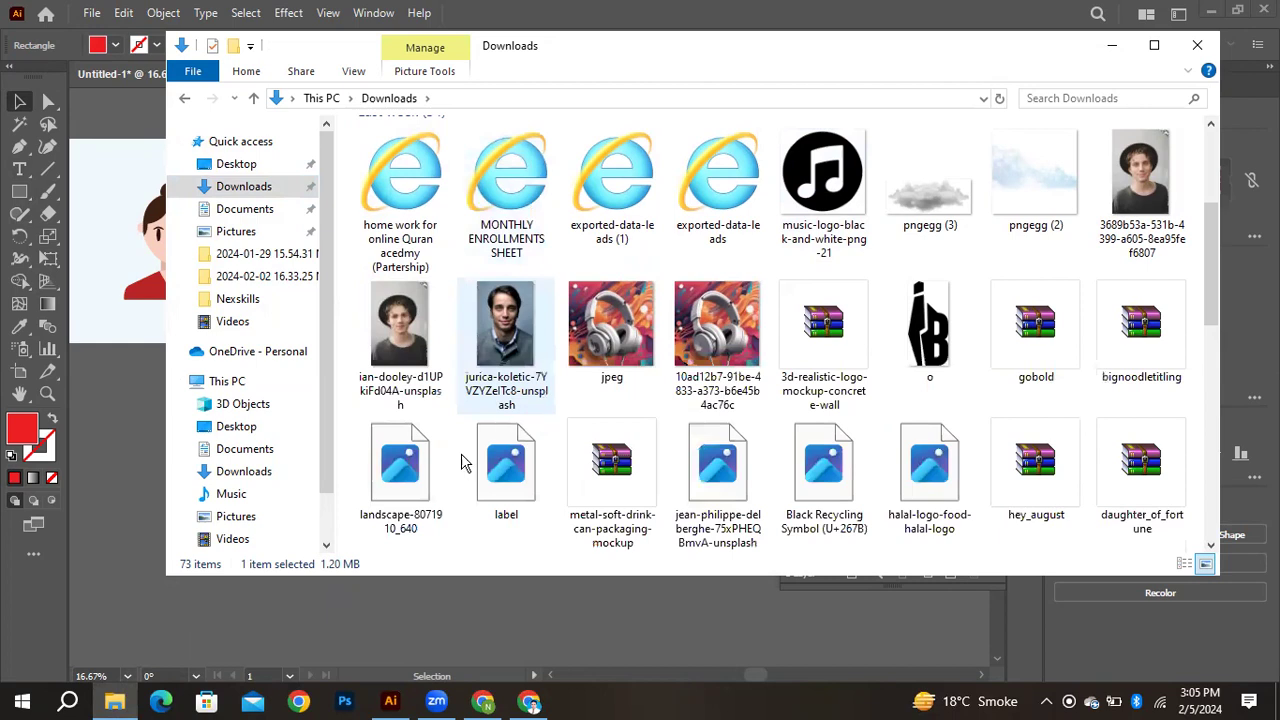
pyautogui.scroll(4, 443, 352)
pyautogui.moveTo(398, 345); pyautogui.dragTo(425, 630)
pyautogui.click(1111, 45)
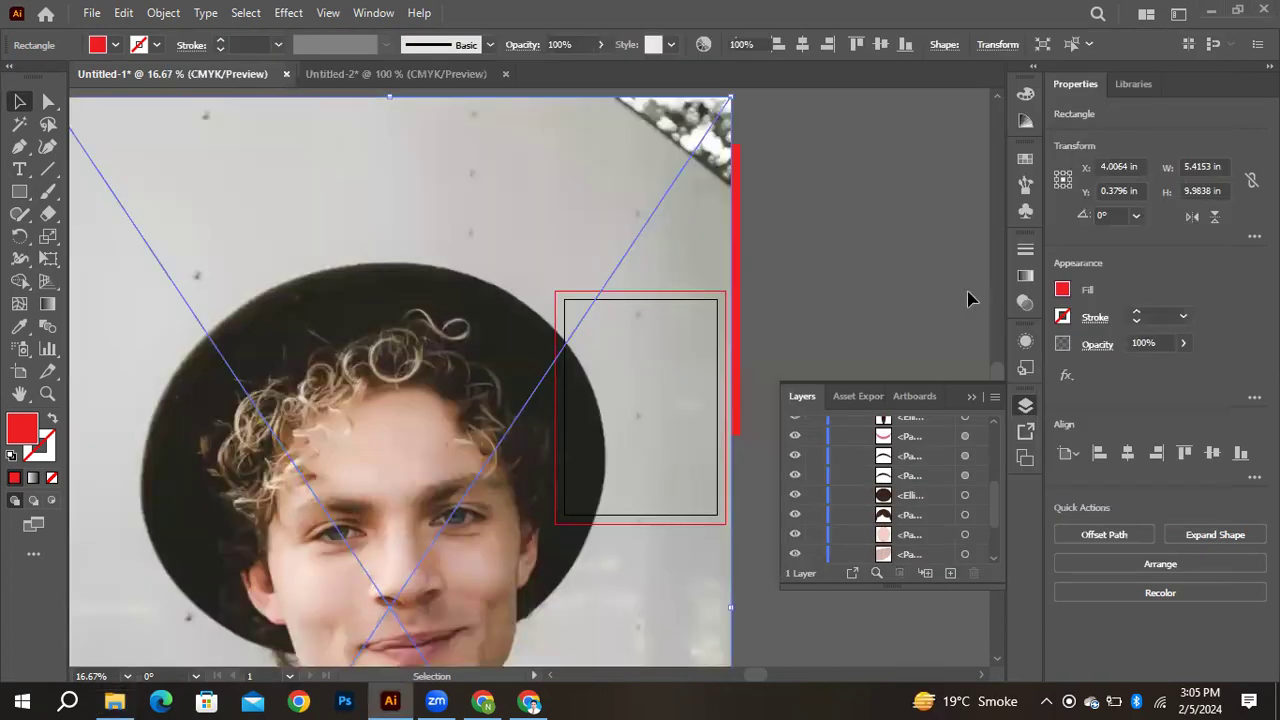
# Scale the portrait down to about 8.28 by 12.42 in over the capsule and arrange it behind the capsule
pyautogui.hotkey('ctrl', '-')
pyautogui.hotkey('ctrl', '-')
pyautogui.hotkey('ctrl', '-')
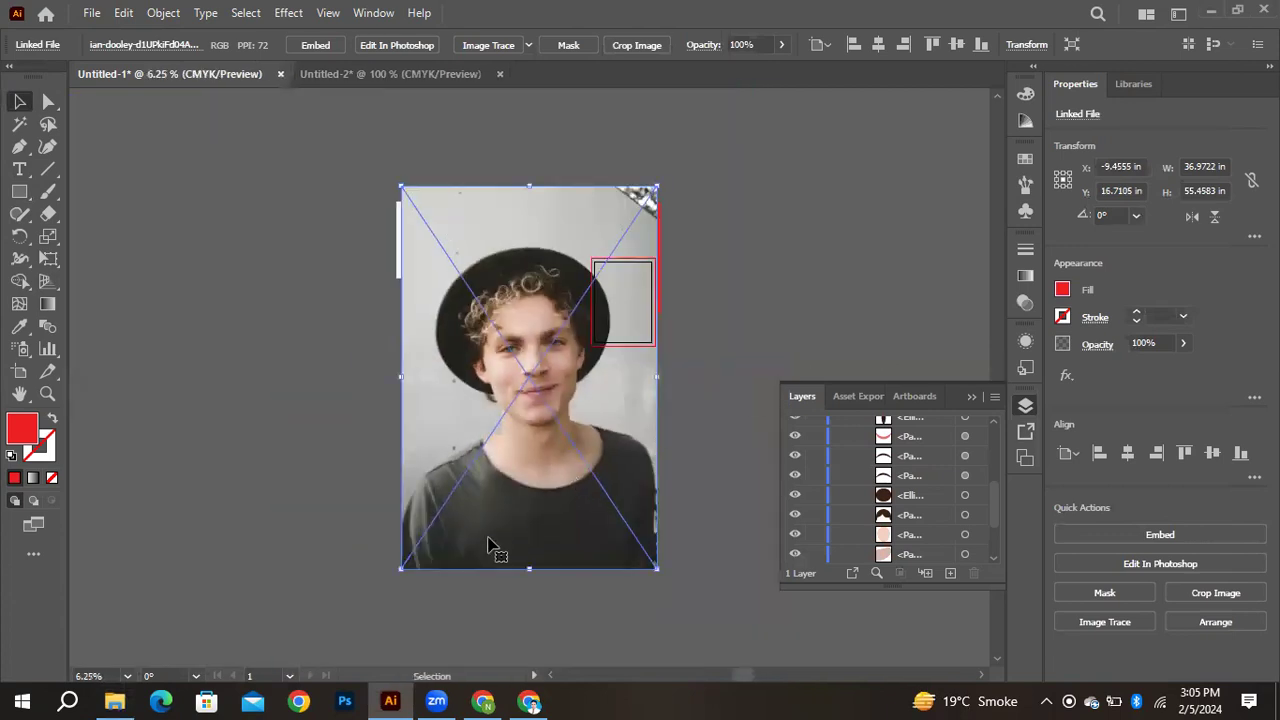
pyautogui.moveTo(403, 572); pyautogui.dragTo(644, 273)
pyautogui.hotkey('ctrl', '[')
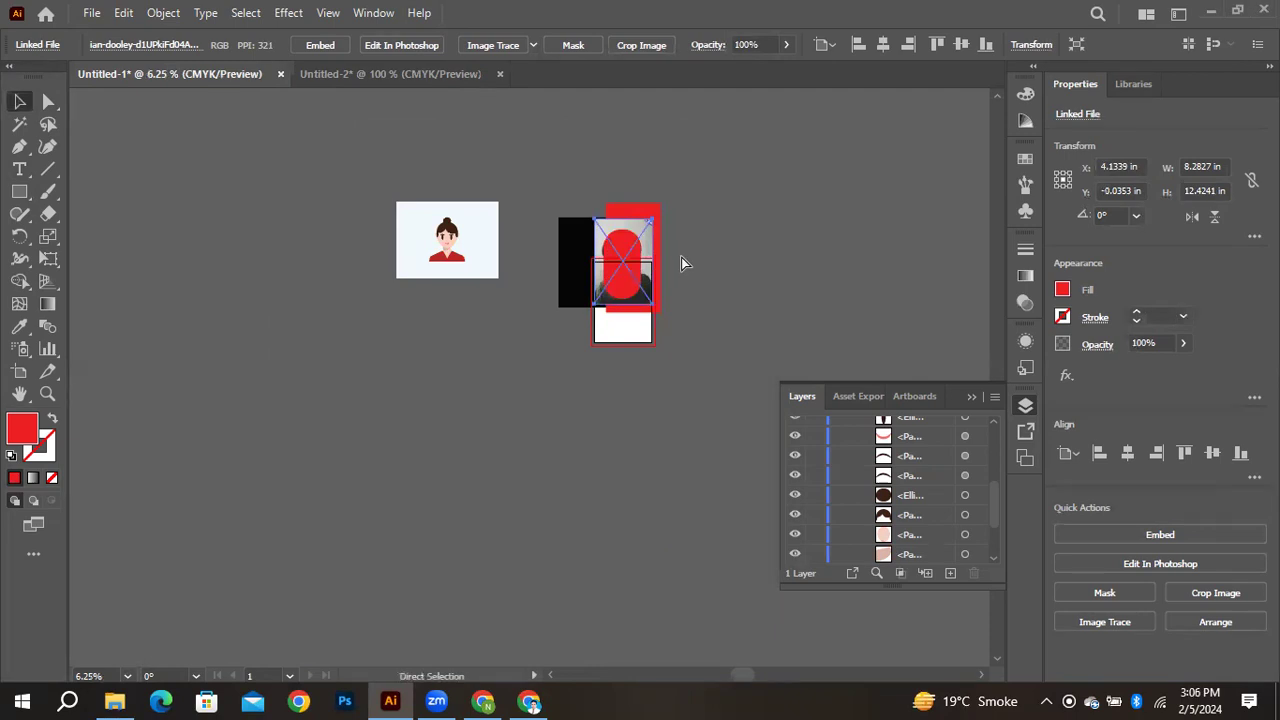
# Scale the portrait to about 7.19 by 10.79 in and nudge it right and up so it sits centred behind the capsule
pyautogui.hotkey('ctrl', '=')
pyautogui.hotkey('ctrl', '=')
pyautogui.hotkey('ctrl', '=')
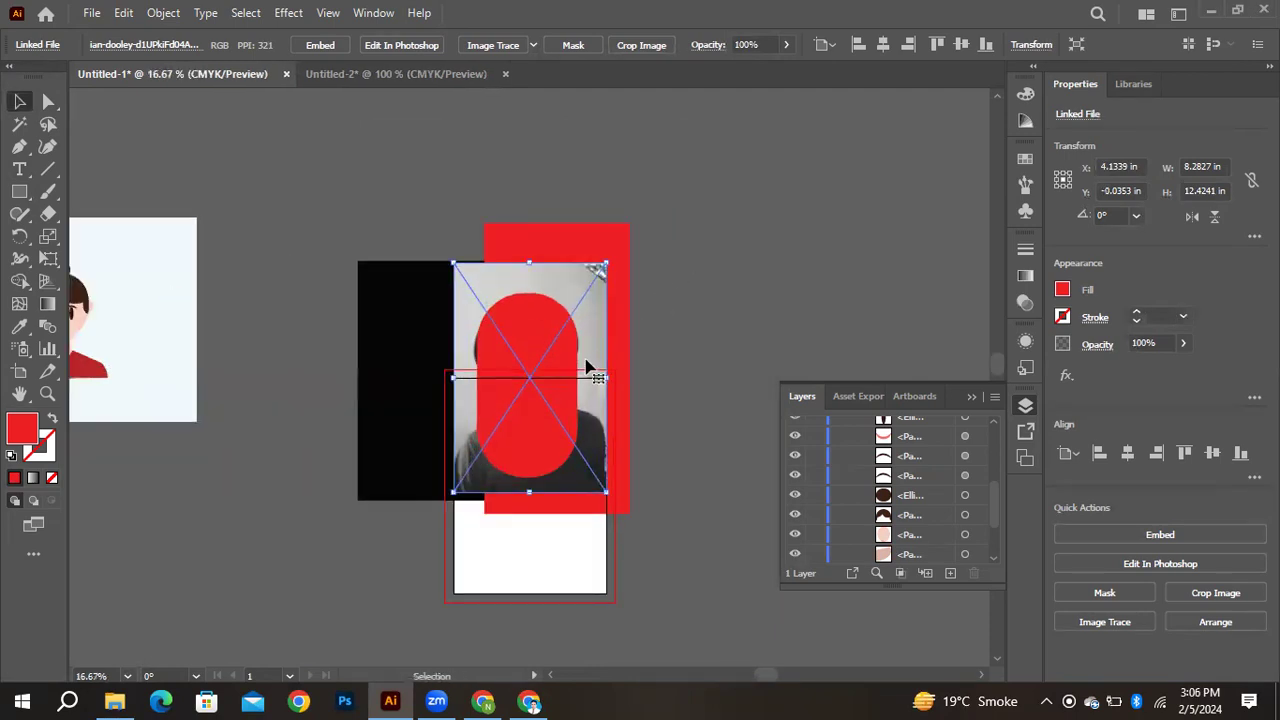
pyautogui.moveTo(603, 268); pyautogui.dragTo(585, 296)
pyautogui.press('Right')
pyautogui.press('Right')
pyautogui.press('Right')
pyautogui.press('Right')
pyautogui.press('Right')
pyautogui.press('Right')
pyautogui.press('Right')
pyautogui.press('Right')
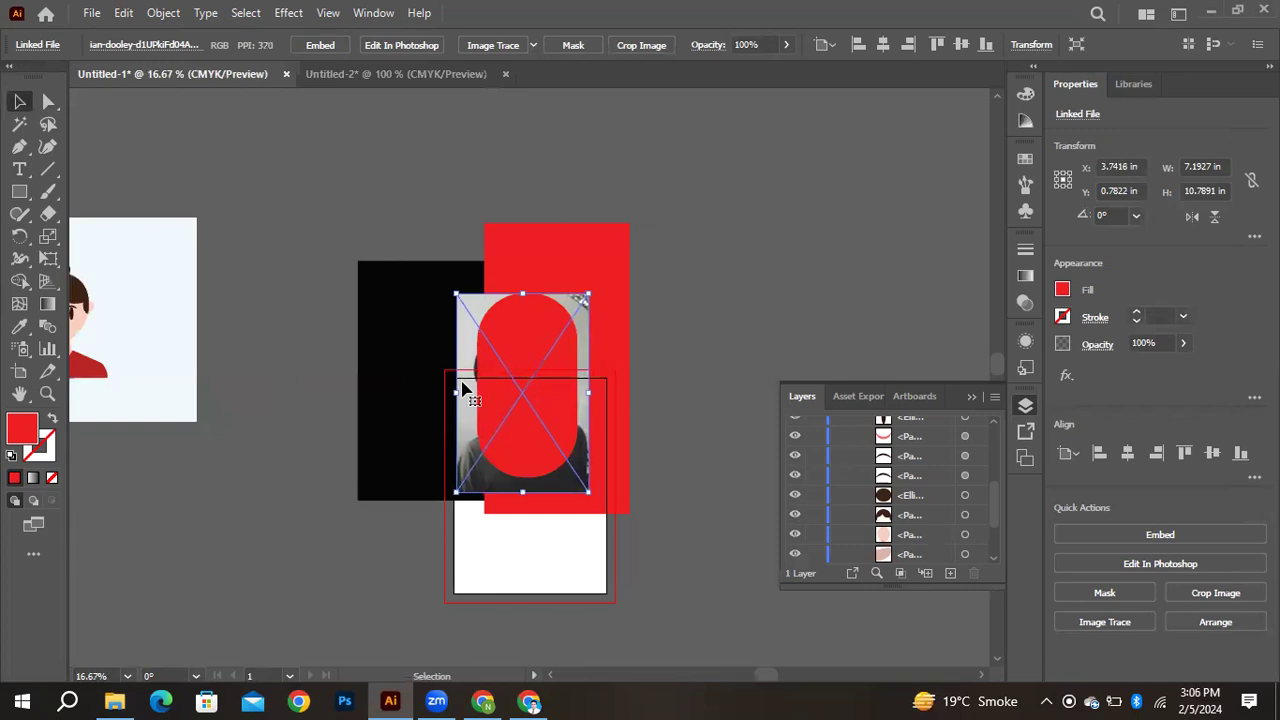
pyautogui.press('Up')
pyautogui.press('Up')
pyautogui.press('Up')
pyautogui.press('Up')
pyautogui.press('Up')
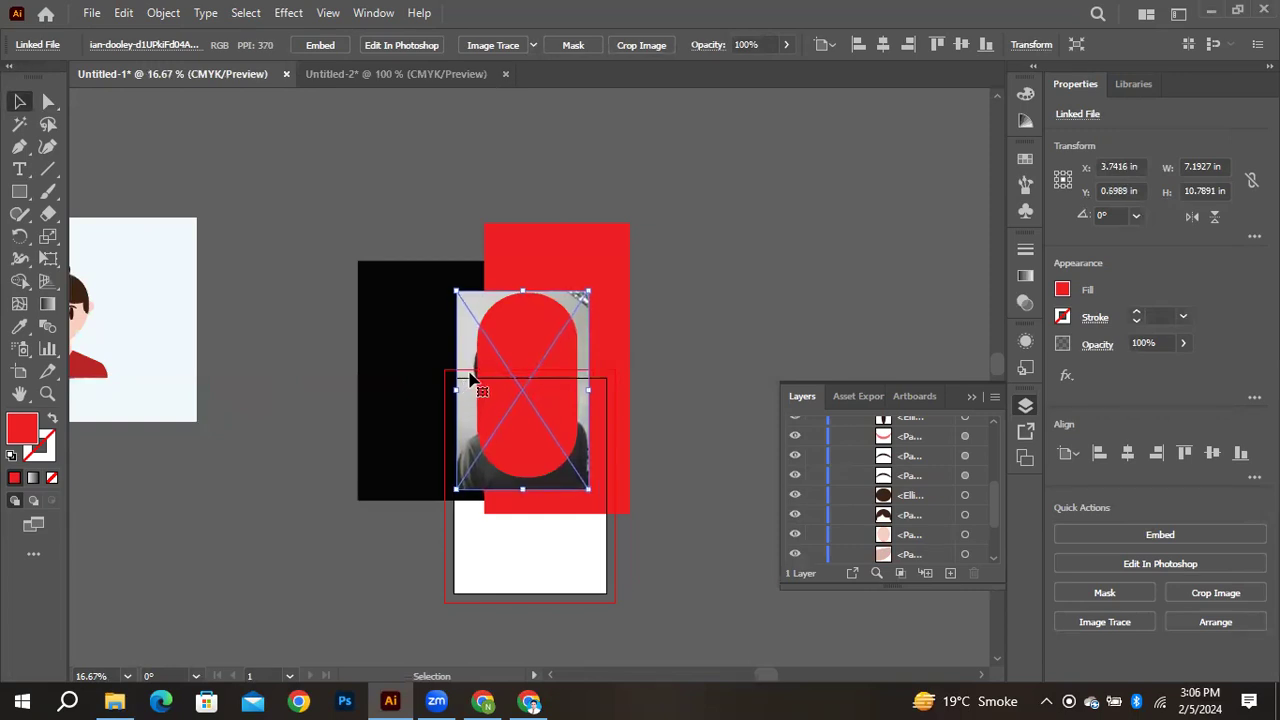
pyautogui.press('Up')
pyautogui.press('Up')
pyautogui.press('Up')
pyautogui.press('Up')
pyautogui.press('Up')
pyautogui.press('Up')
pyautogui.press('Up')
pyautogui.press('Up')
pyautogui.press('Up')
pyautogui.press('Up')
pyautogui.press('Up')
pyautogui.press('Up')
pyautogui.press('Up')
pyautogui.press('Up')
pyautogui.press('Up')
pyautogui.press('Up')
pyautogui.press('Up')
pyautogui.press('Up')
pyautogui.press('Up')
pyautogui.press('Up')
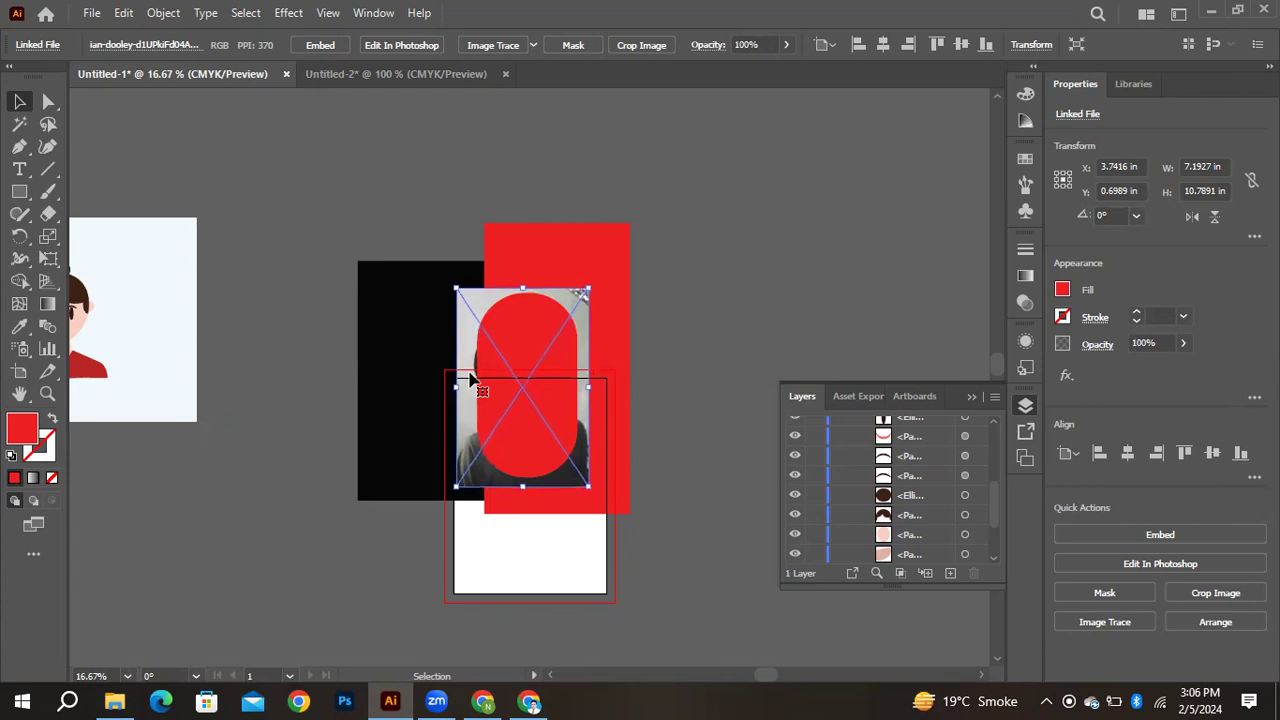
pyautogui.press('Right')
pyautogui.press('Right')
pyautogui.press('Right')
pyautogui.press('Right')
pyautogui.press('Right')
pyautogui.click(700, 320)
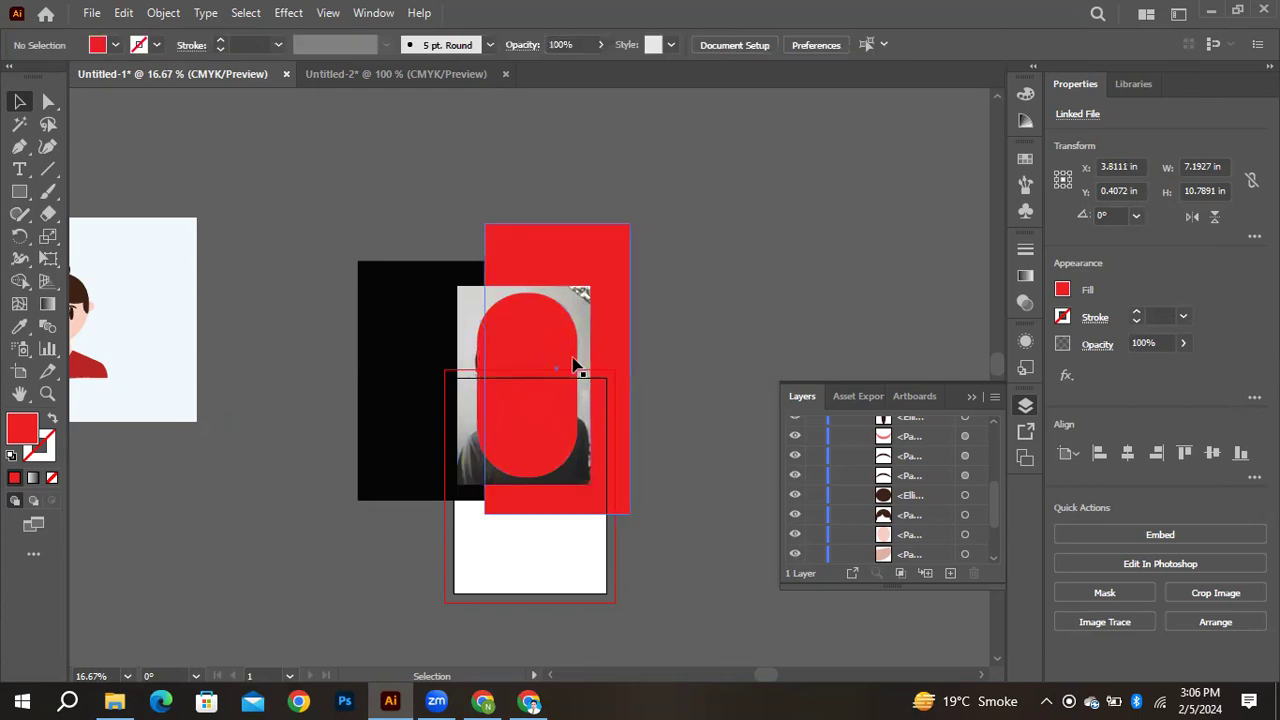
# Make a clipping mask from the red capsule and the portrait behind it
pyautogui.click(540, 335)
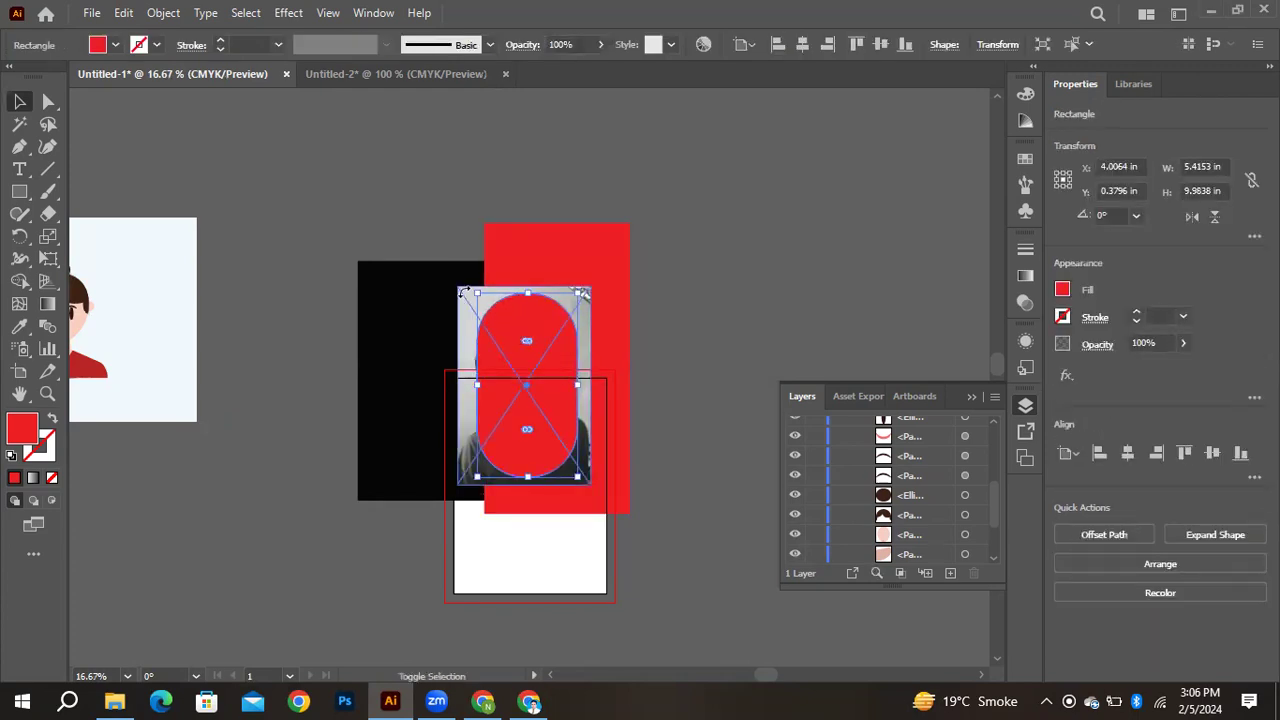
pyautogui.rightClick(495, 311)
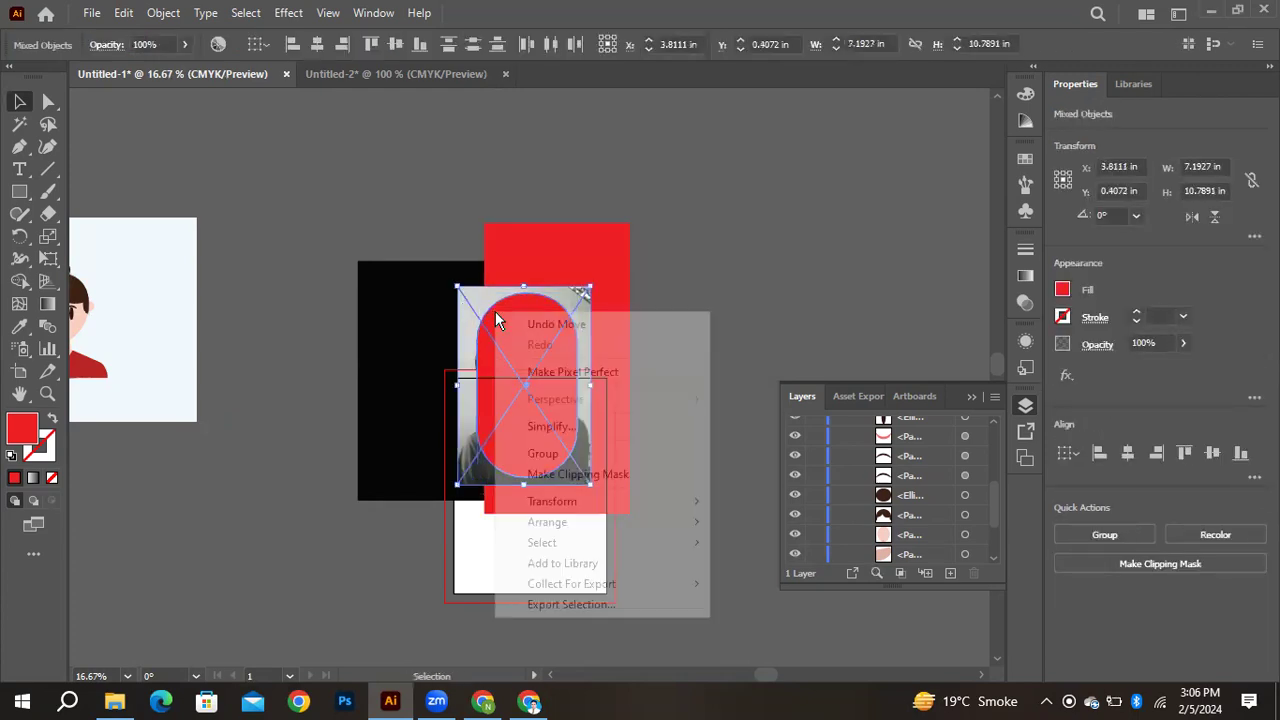
pyautogui.click(620, 480)
pyautogui.click(812, 270)
# Use Shape Builder on the black and red rectangles to remove the red area extending beyond the black square
pyautogui.click(600, 285)
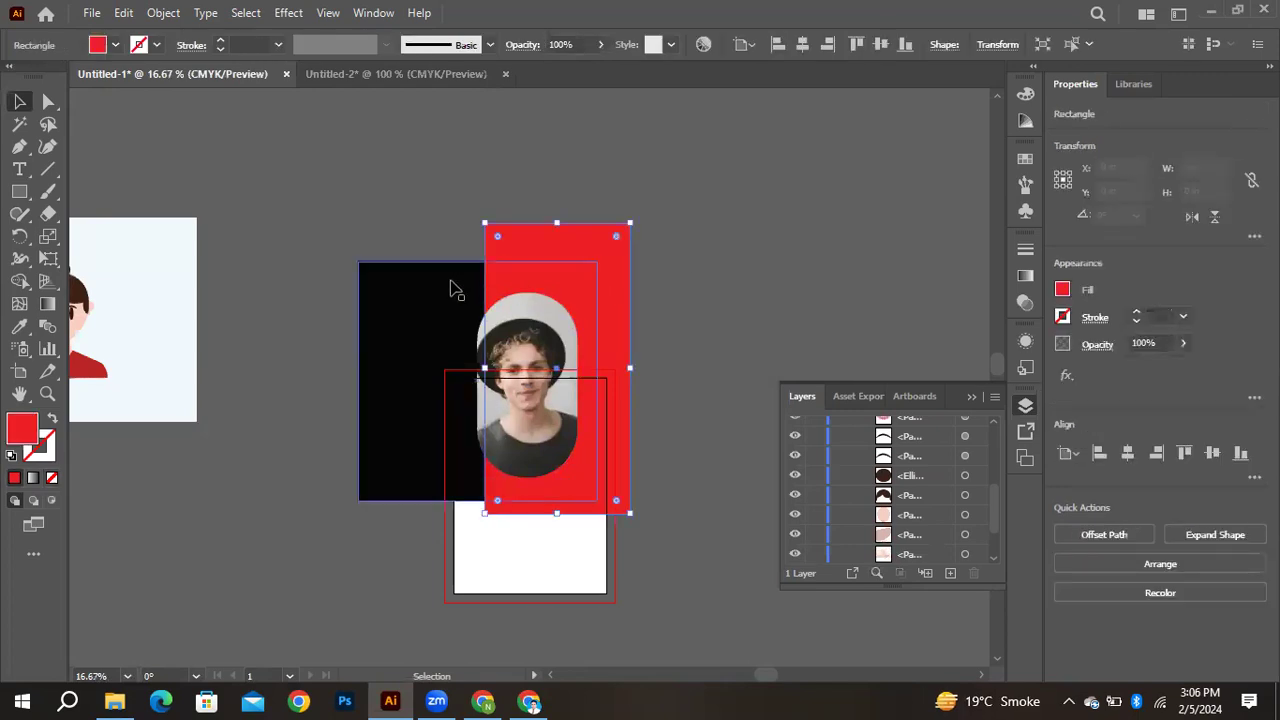
pyautogui.keyDown('shift'); pyautogui.click(449, 286); pyautogui.keyUp('shift')
pyautogui.click(19, 280)
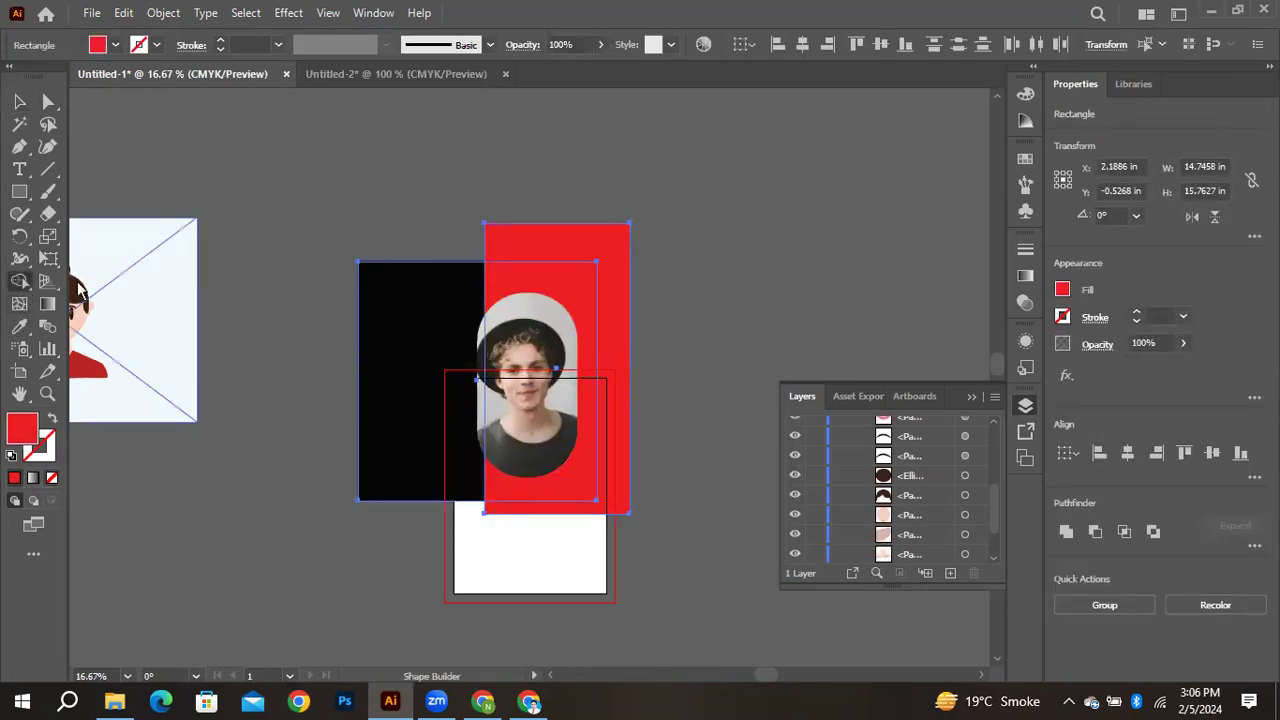
pyautogui.keyDown('alt'); pyautogui.click(558, 237); pyautogui.keyUp('alt')
pyautogui.press('v')
pyautogui.click(395, 162)
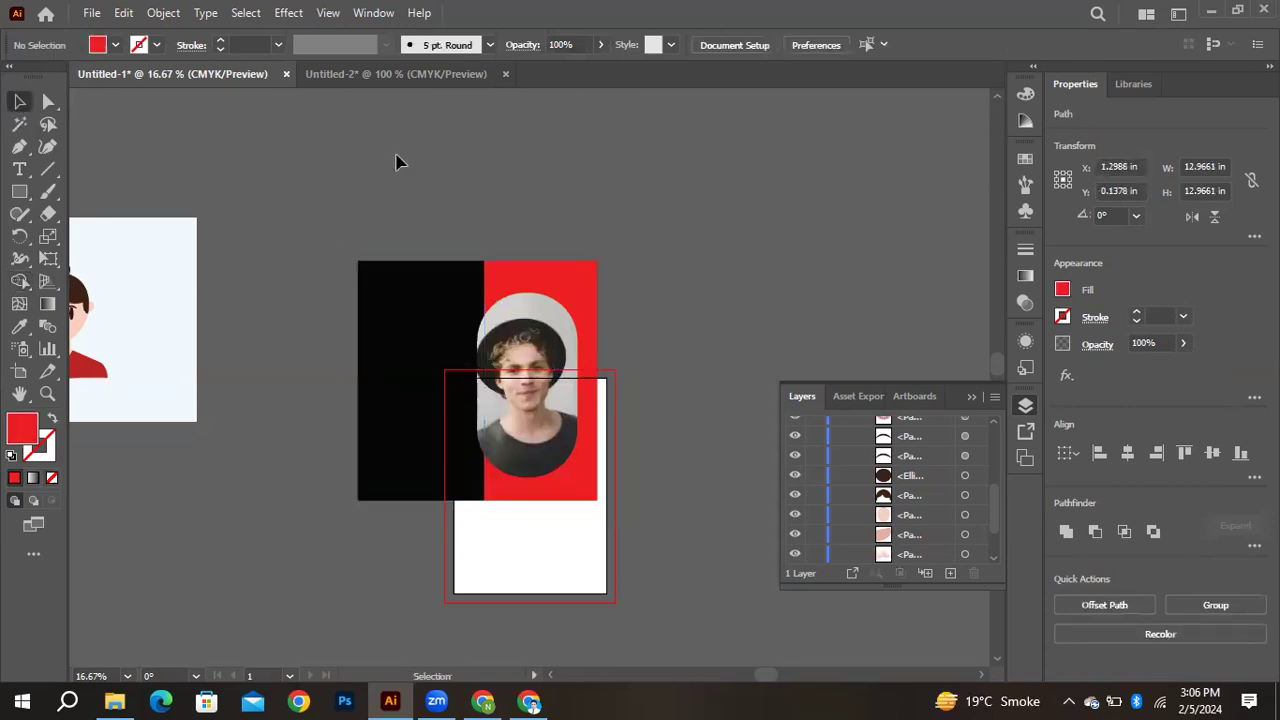
# Move the clipped portrait left so it straddles the black and red areas, vertically centred on the square
pyautogui.click(517, 351)
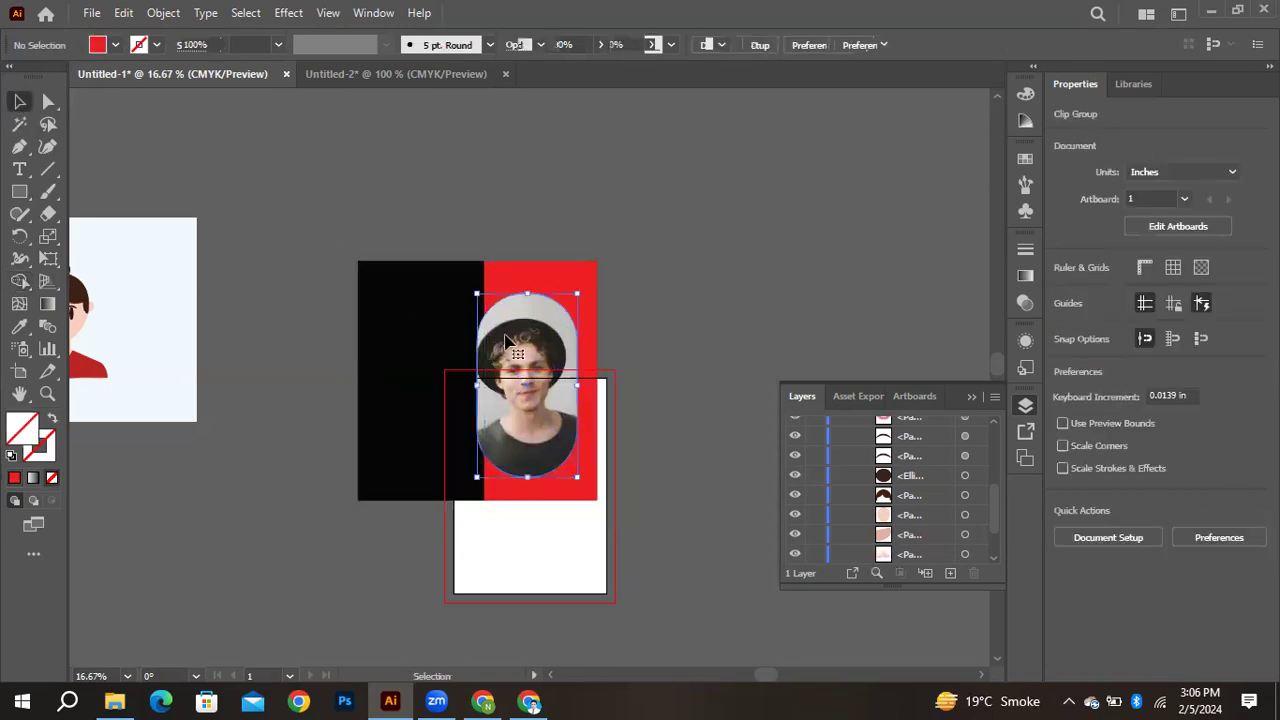
pyautogui.press('Left')
pyautogui.press('Left')
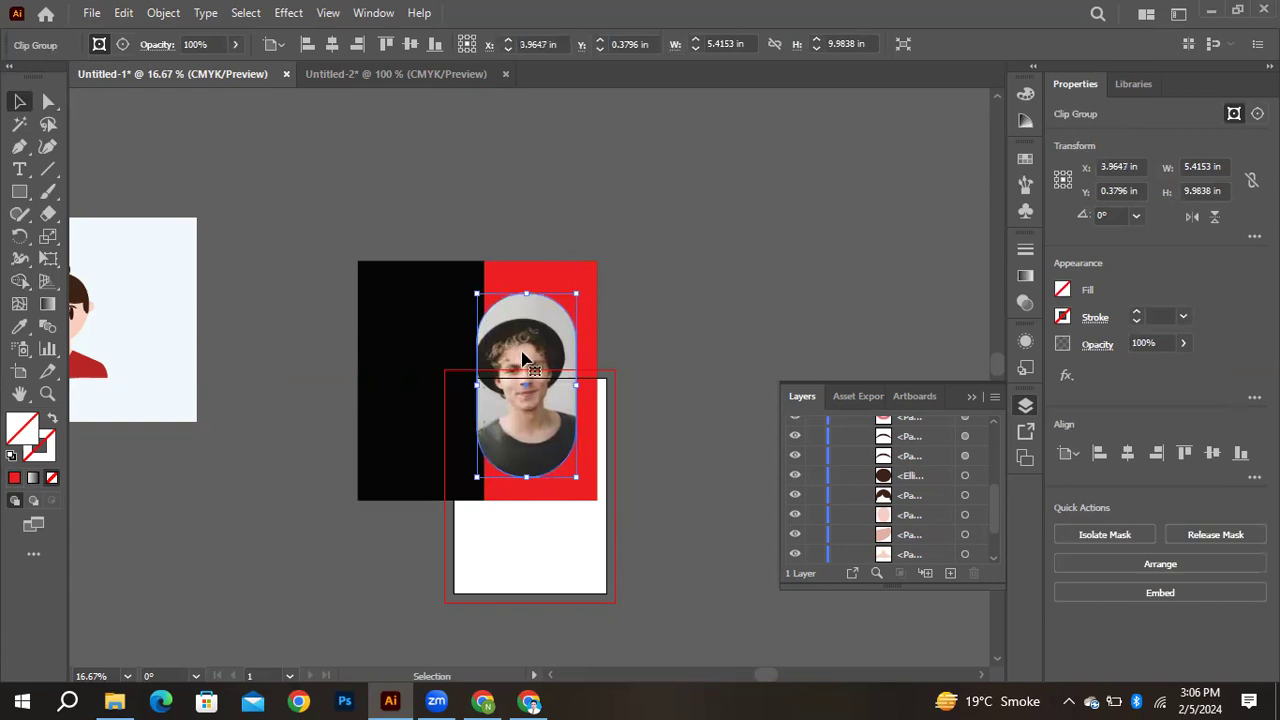
pyautogui.moveTo(510, 358); pyautogui.dragTo(487, 353)
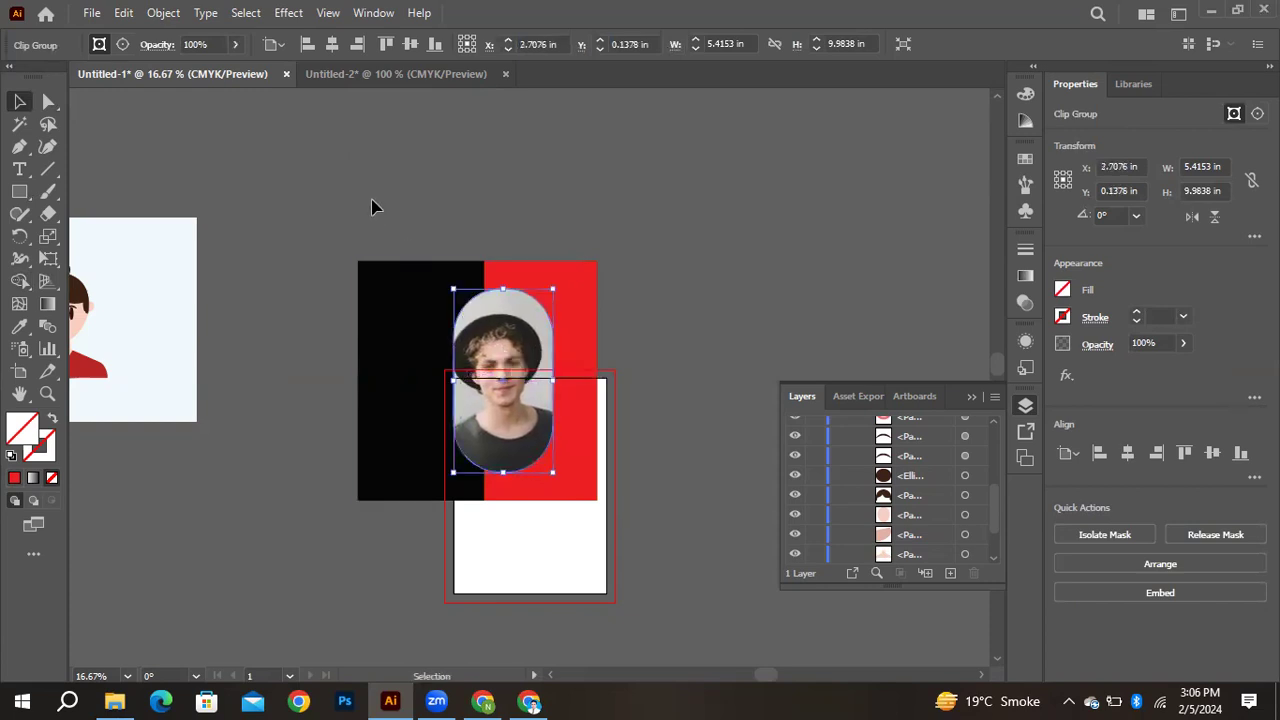
# Select the clipped portrait with its black and red background and move the composition up, mostly off the artboard
pyautogui.keyDown('shift'); pyautogui.click(585, 393); pyautogui.keyUp('shift')
pyautogui.moveTo(585, 393); pyautogui.dragTo(620, 495)
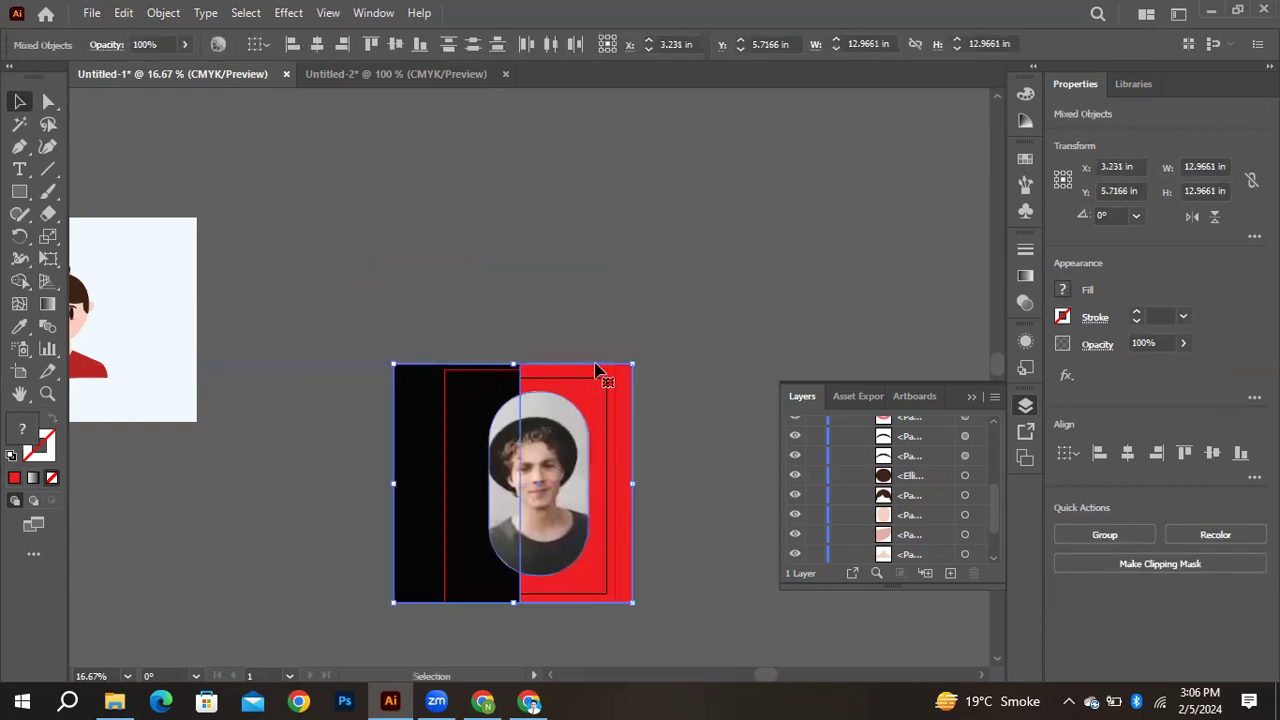
pyautogui.moveTo(605, 412); pyautogui.dragTo(537, 197)
# Draw a circle about 0.53 in across in the empty area beside the artboard and fill it with white (FFFFFF)
pyautogui.click(19, 191)
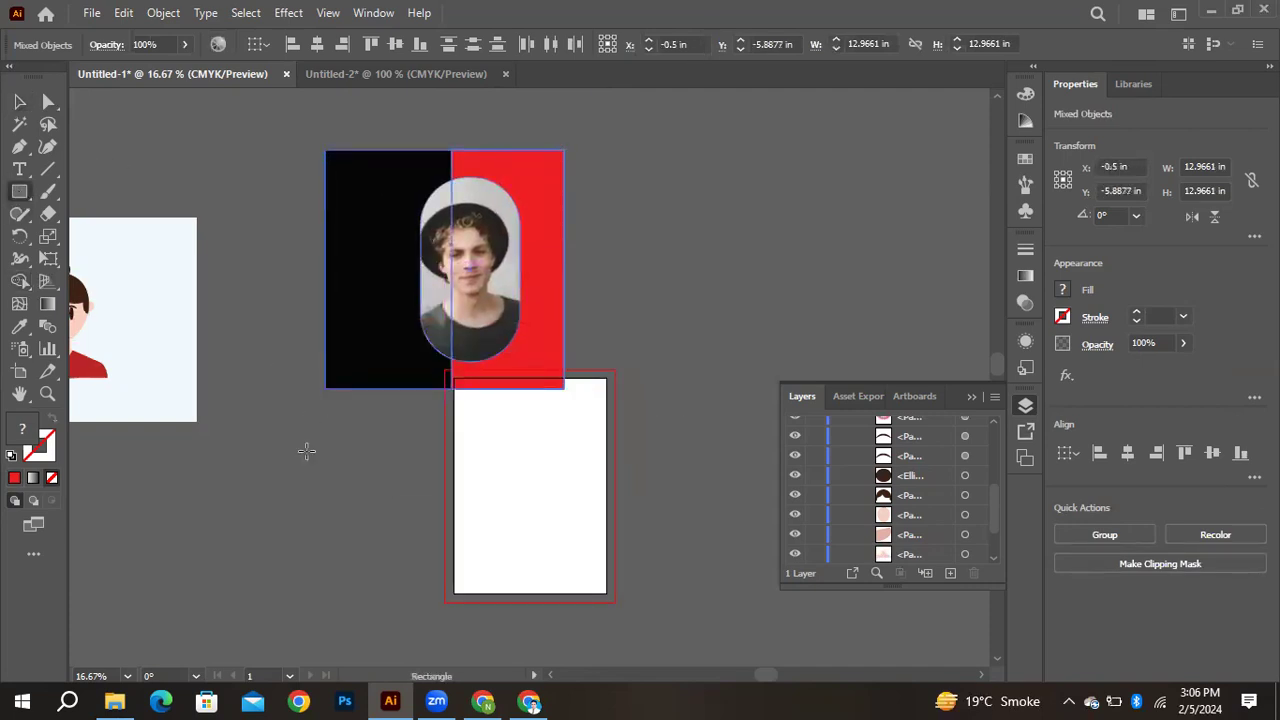
pyautogui.click(19, 191)
pyautogui.click(86, 237)
pyautogui.moveTo(236, 451); pyautogui.dragTo(246, 462)
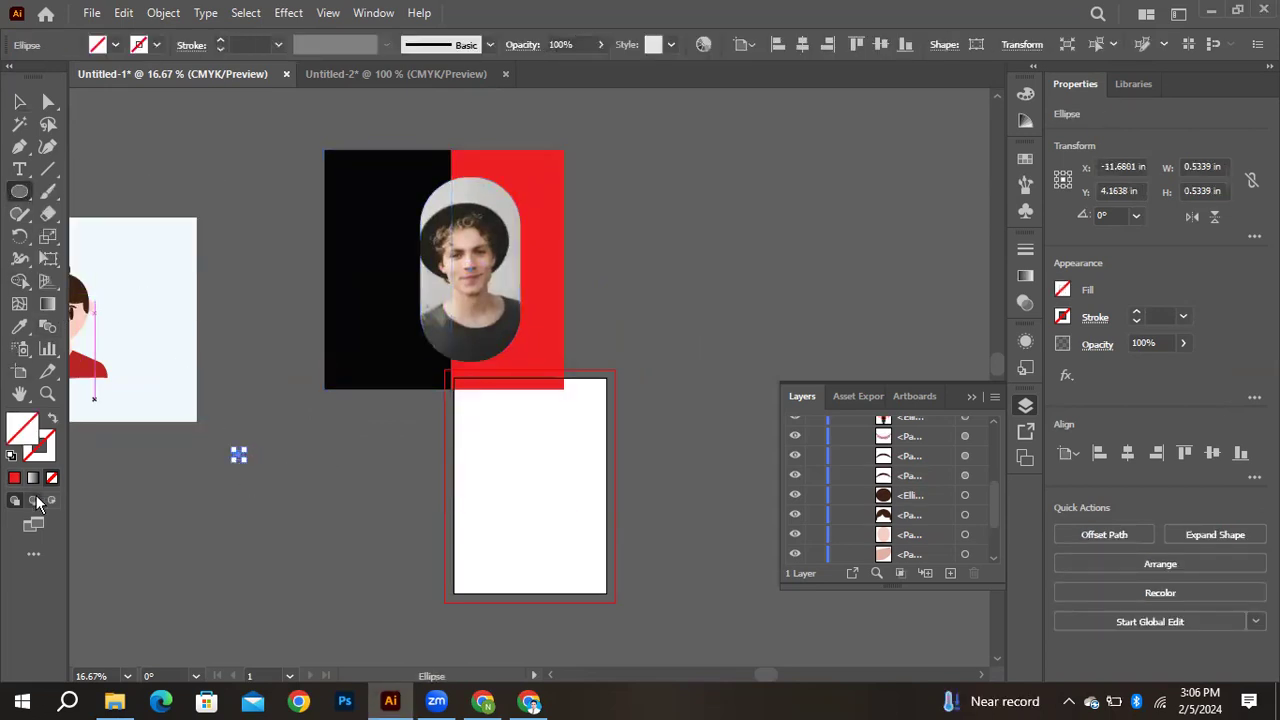
pyautogui.click(14, 477)
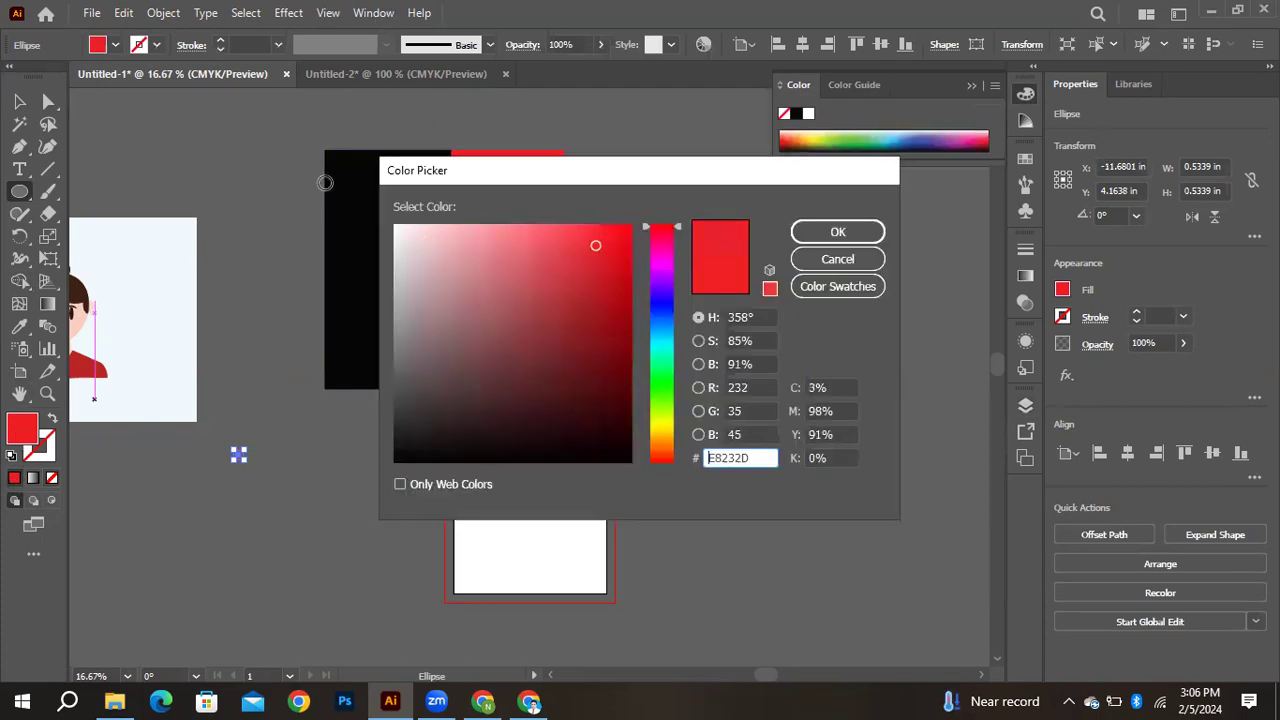
pyautogui.moveTo(509, 230); pyautogui.dragTo(394, 224)
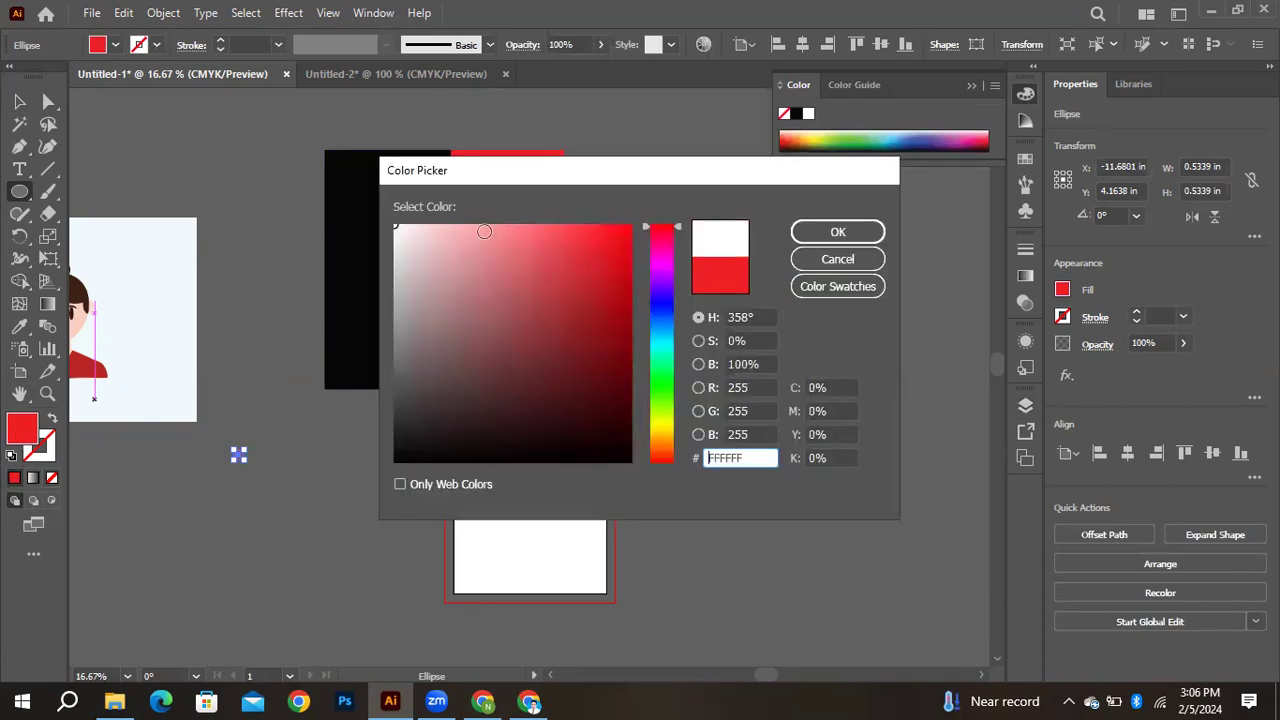
pyautogui.click(797, 231)
pyautogui.click(298, 407)
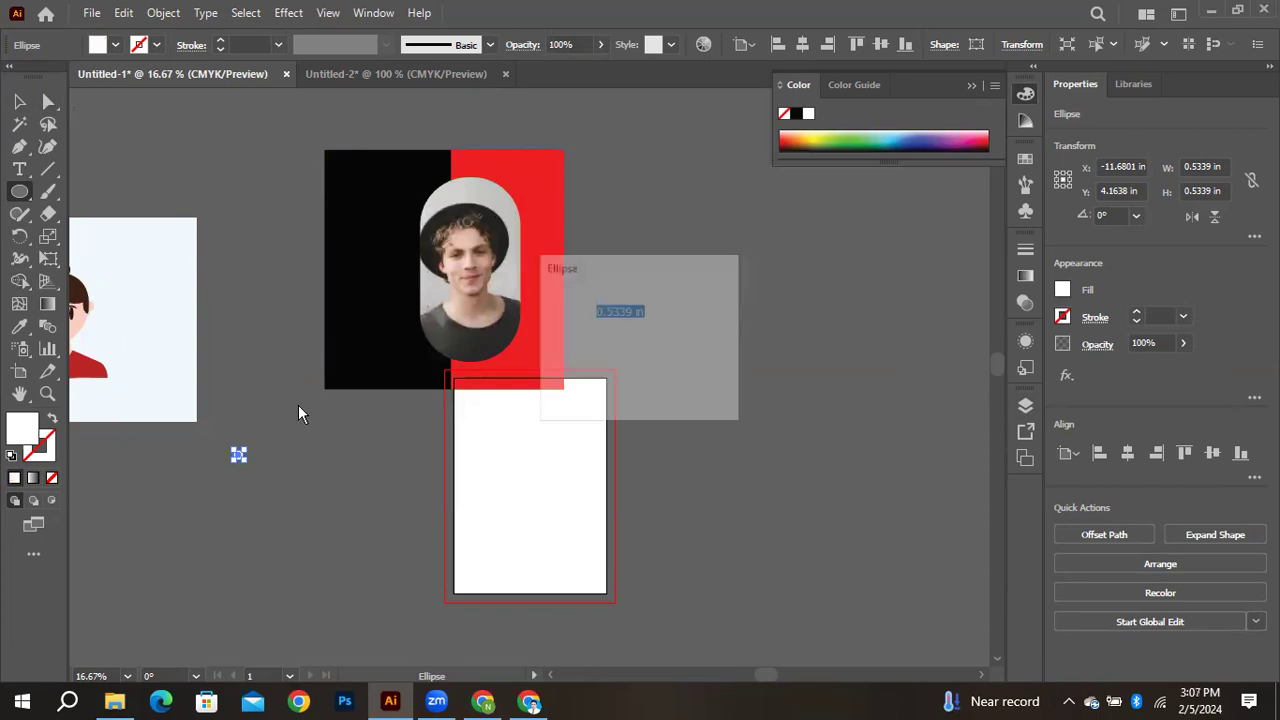
pyautogui.click(684, 383)
pyautogui.press('v')
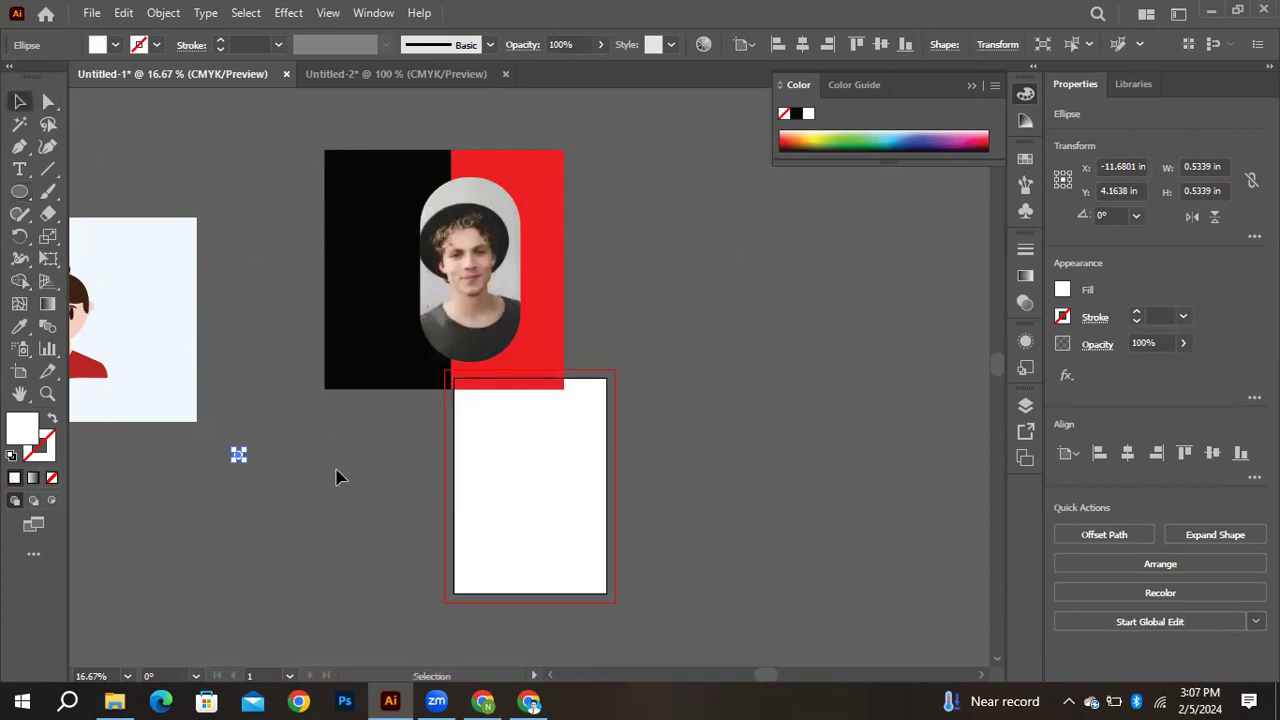
# Scale the white circle down to about 0.32 in and duplicate it sideways into an evenly spaced row of five
pyautogui.hotkey('ctrl', '=')
pyautogui.hotkey('ctrl', '=')
pyautogui.hotkey('ctrl', '=')
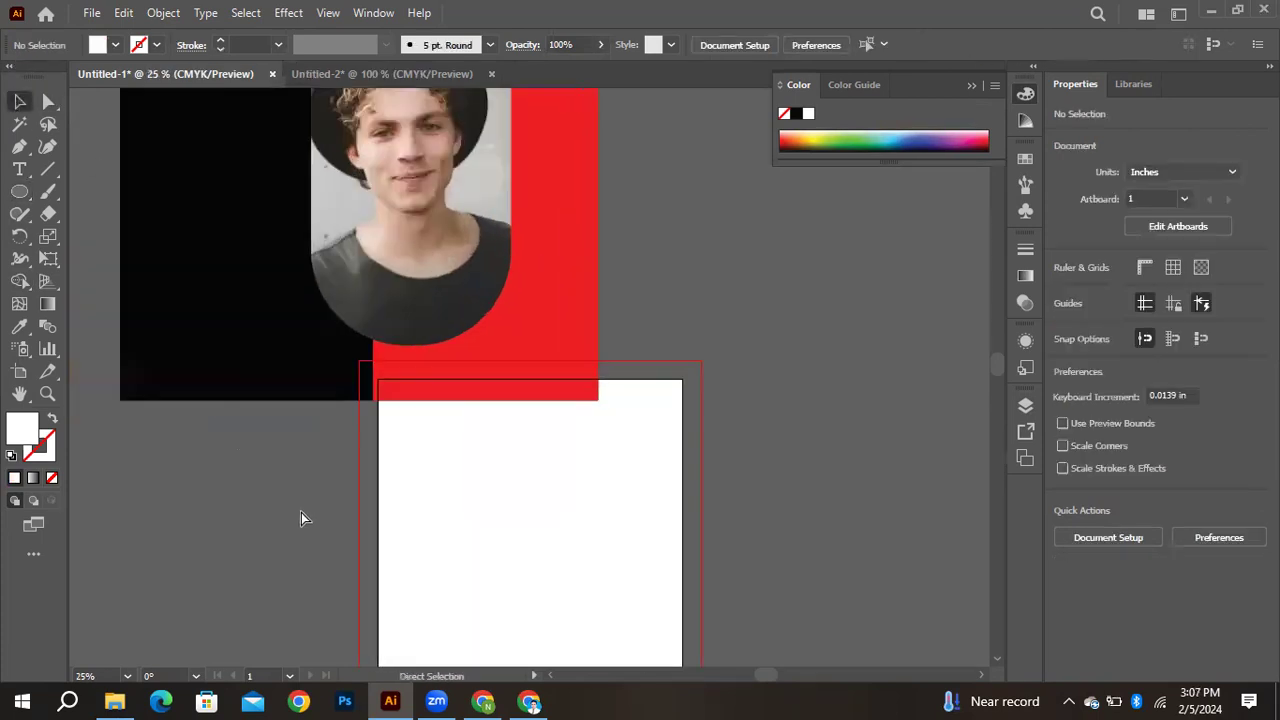
pyautogui.moveTo(210, 507); pyautogui.dragTo(812, 385)
pyautogui.click(222, 516)
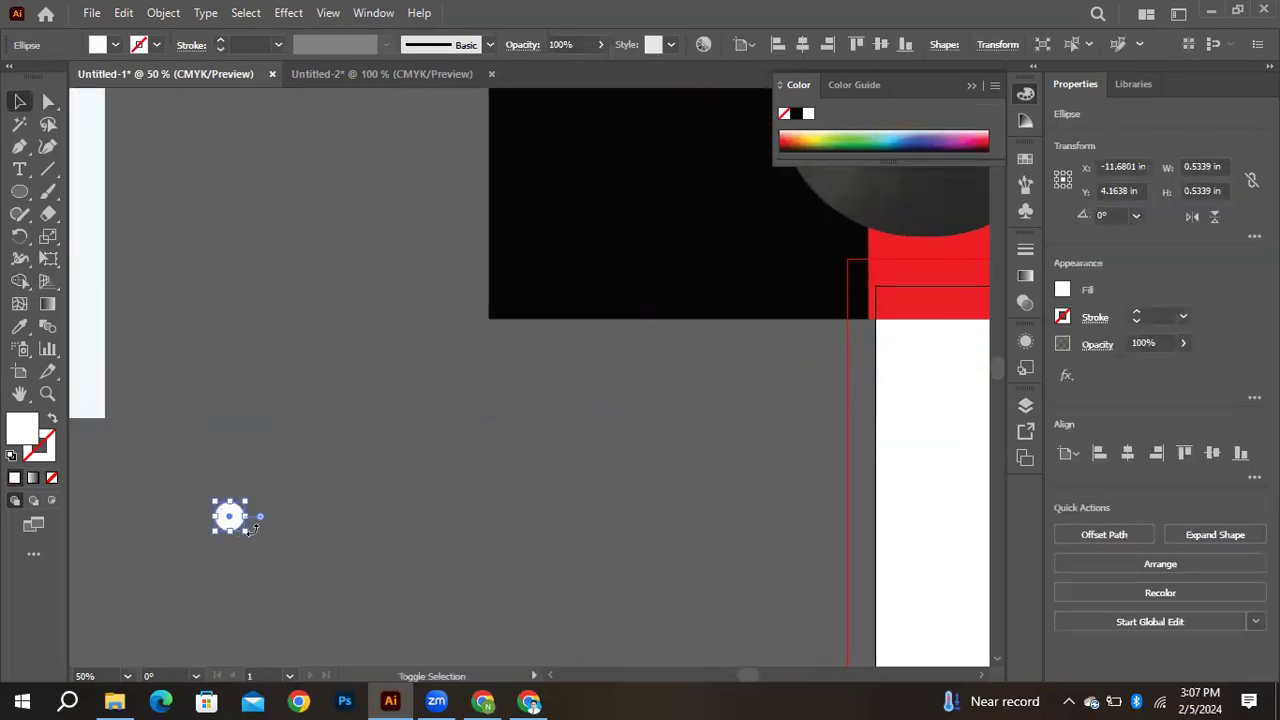
pyautogui.moveTo(248, 535); pyautogui.dragTo(268, 513)
pyautogui.hotkey('ctrl', 'd')
pyautogui.hotkey('ctrl', 'd')
pyautogui.hotkey('ctrl', 'd')
# Select the row of circles and duplicate it downward at even spacing to form a five-by-five dot grid
pyautogui.moveTo(200, 463); pyautogui.dragTo(462, 560)
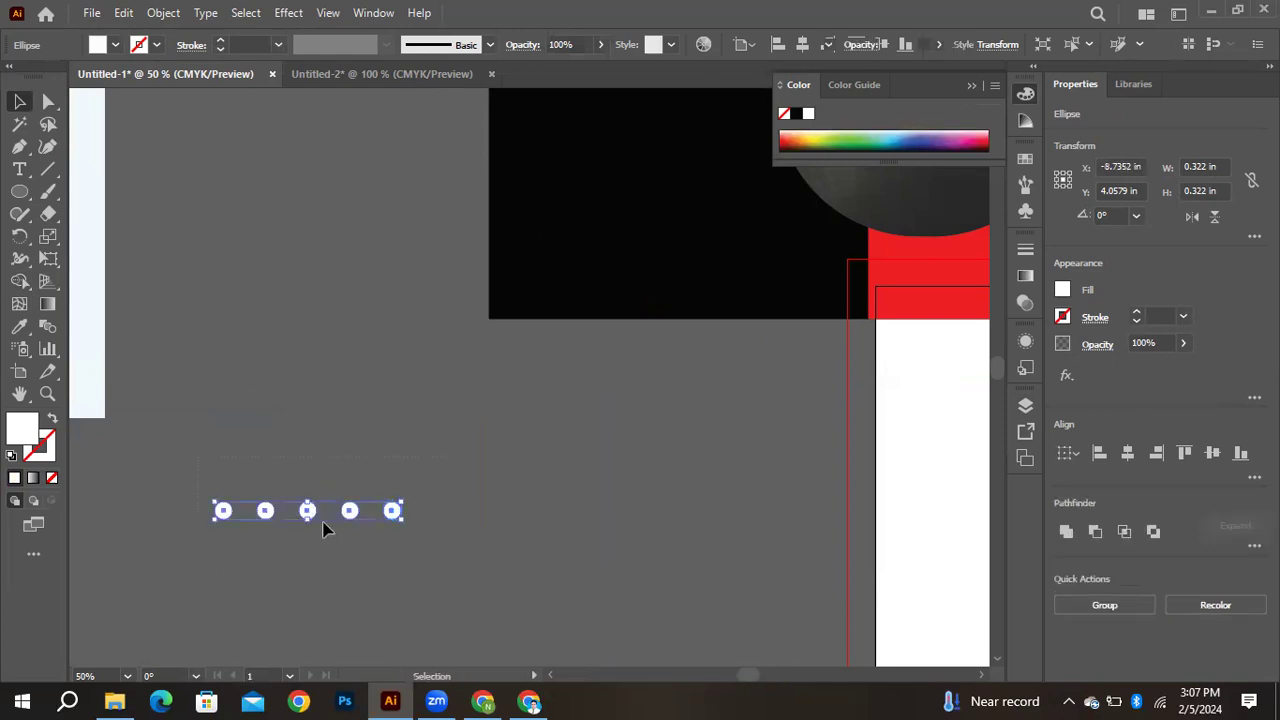
pyautogui.scroll(2, 309, 530)
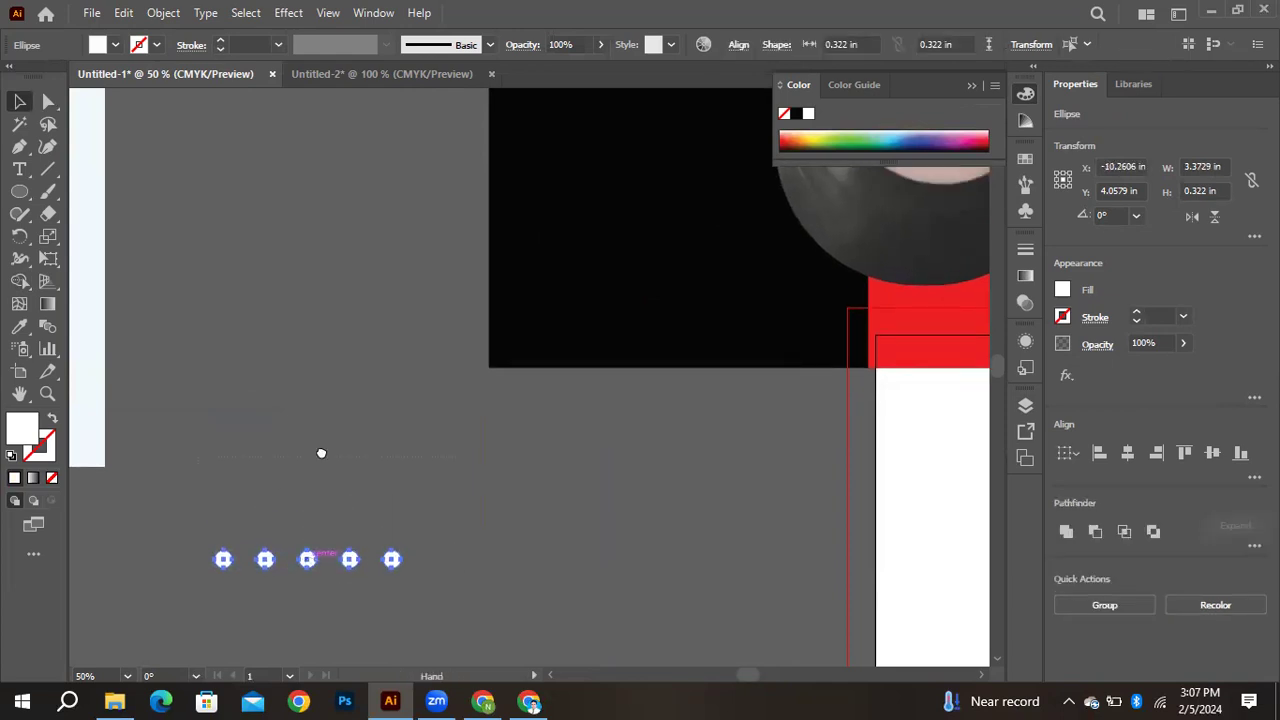
pyautogui.scroll(-4, 320, 451)
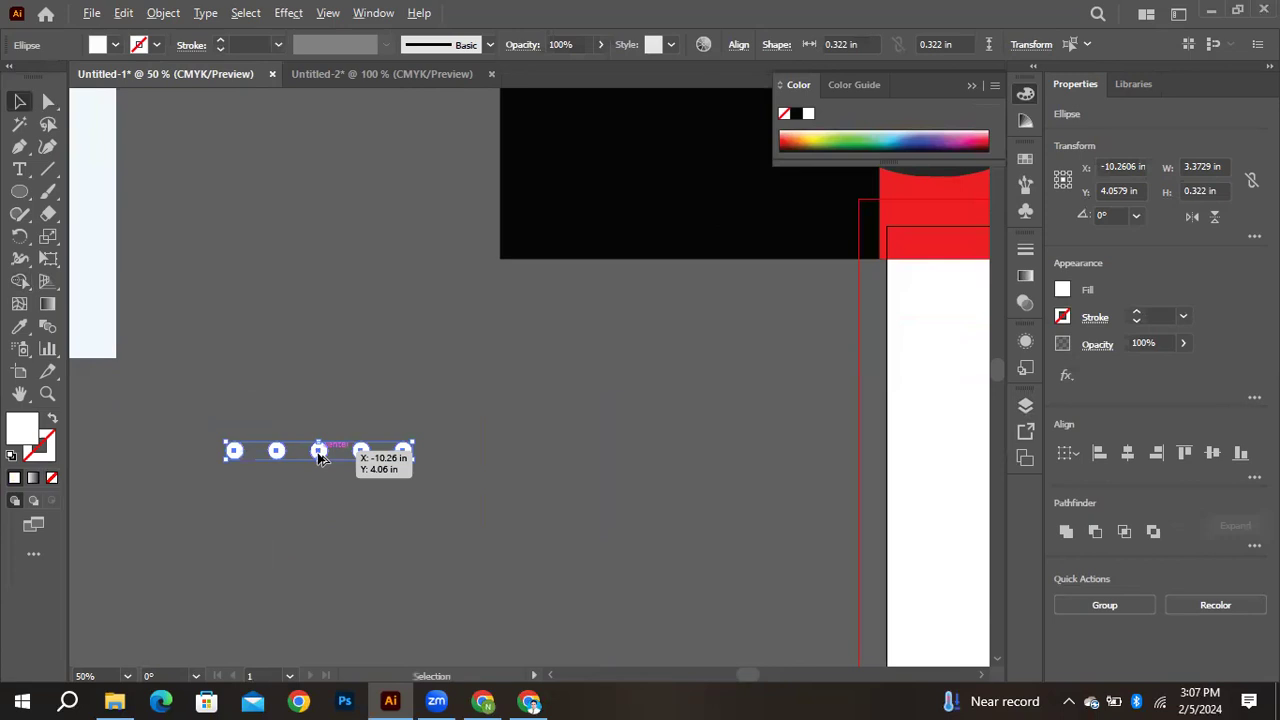
pyautogui.moveTo(318, 464); pyautogui.dragTo(318, 494)
pyautogui.hotkey('ctrl', 'd')
pyautogui.hotkey('ctrl', 'd')
pyautogui.hotkey('ctrl', 'd')
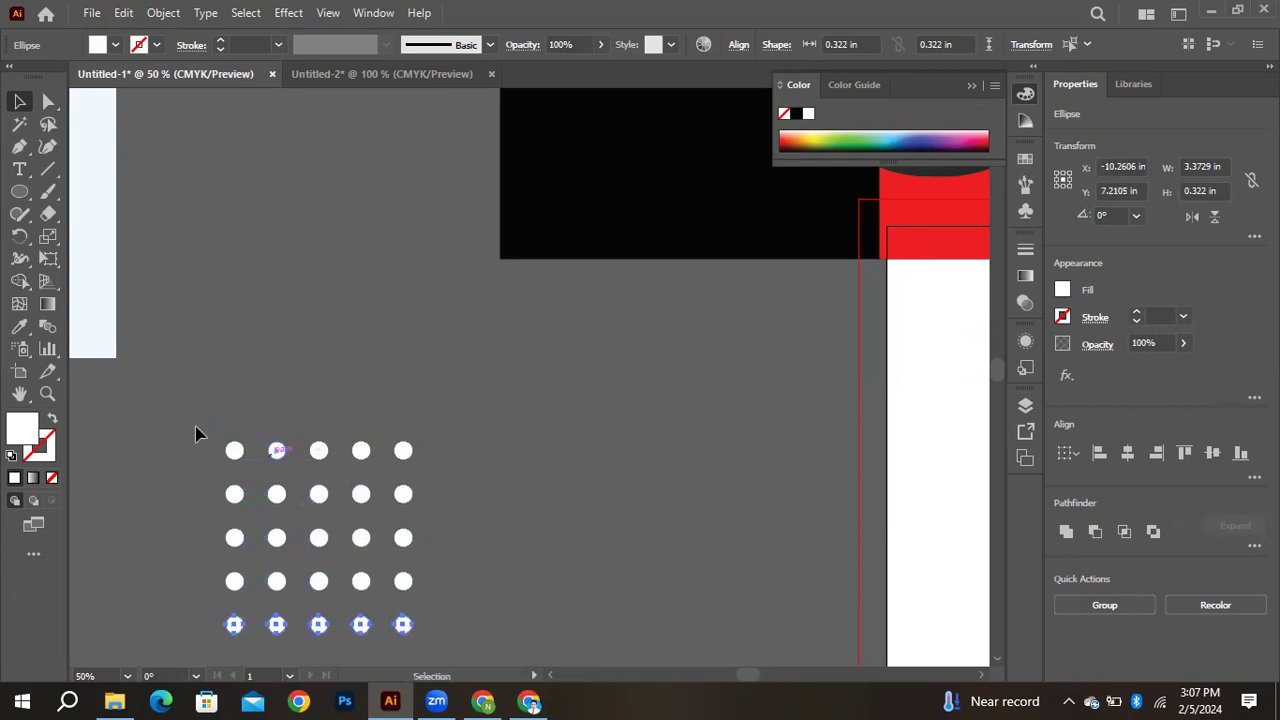
# Select all rows of the white dot grid and group them
pyautogui.hotkey('ctrl', '-')
pyautogui.hotkey('ctrl', '-')
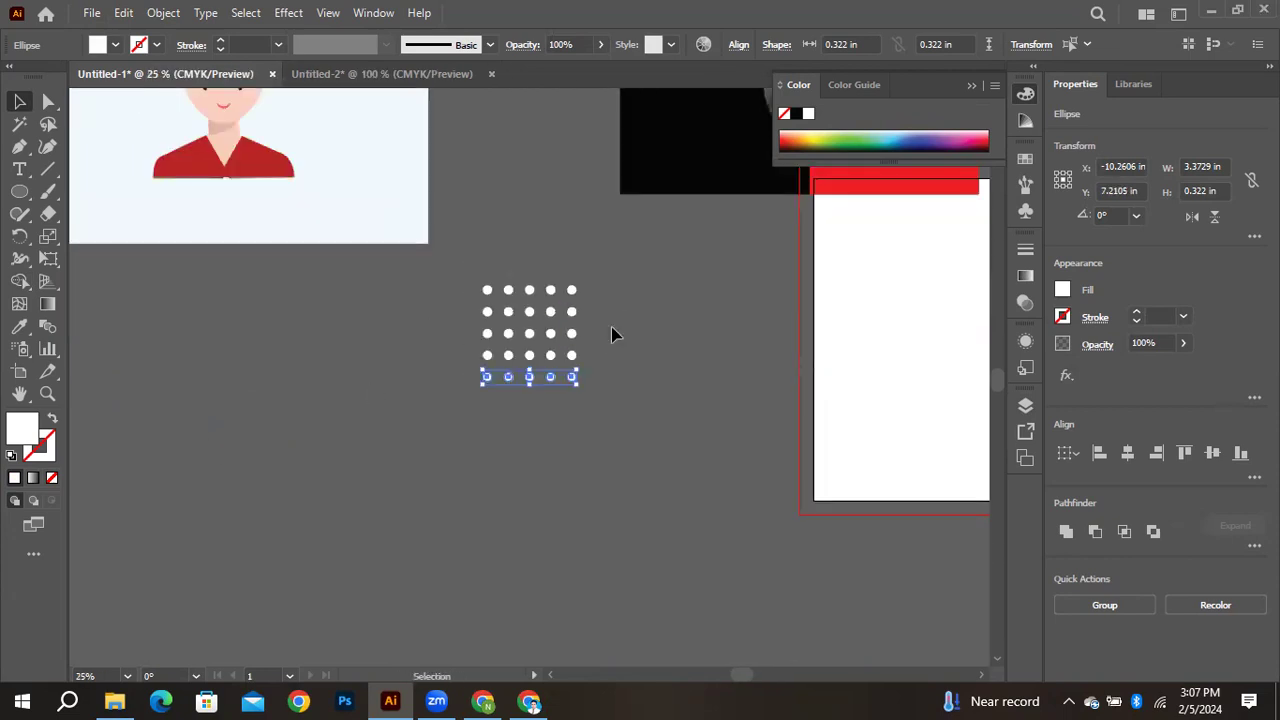
pyautogui.moveTo(600, 400); pyautogui.dragTo(296, 473)
pyautogui.moveTo(422, 617); pyautogui.dragTo(300, 472)
pyautogui.hotkey('ctrl', 'g')
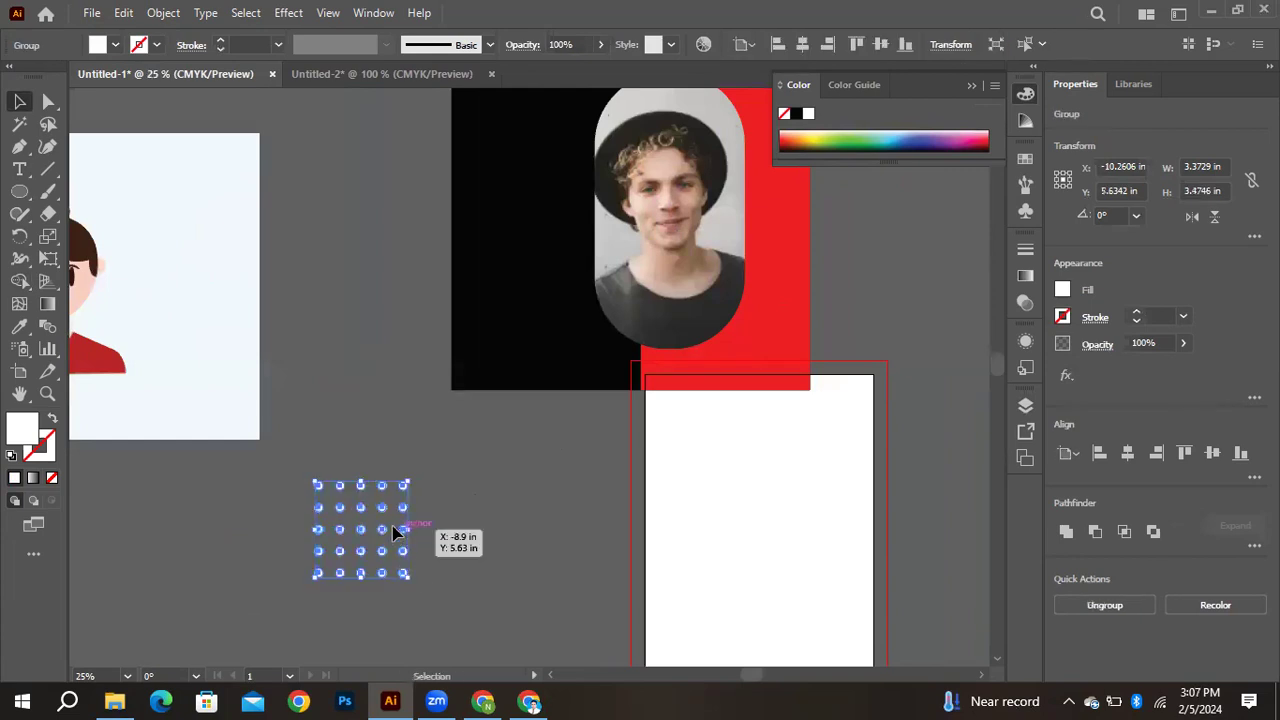
# Place the dot group in the upper-left corner of the black area and scale it down to a small pattern
pyautogui.keyDown('shift'); pyautogui.click(497, 196); pyautogui.keyUp('shift')
pyautogui.click(318, 418)
pyautogui.moveTo(384, 538); pyautogui.dragTo(515, 172)
pyautogui.scroll(3, 557, 388)
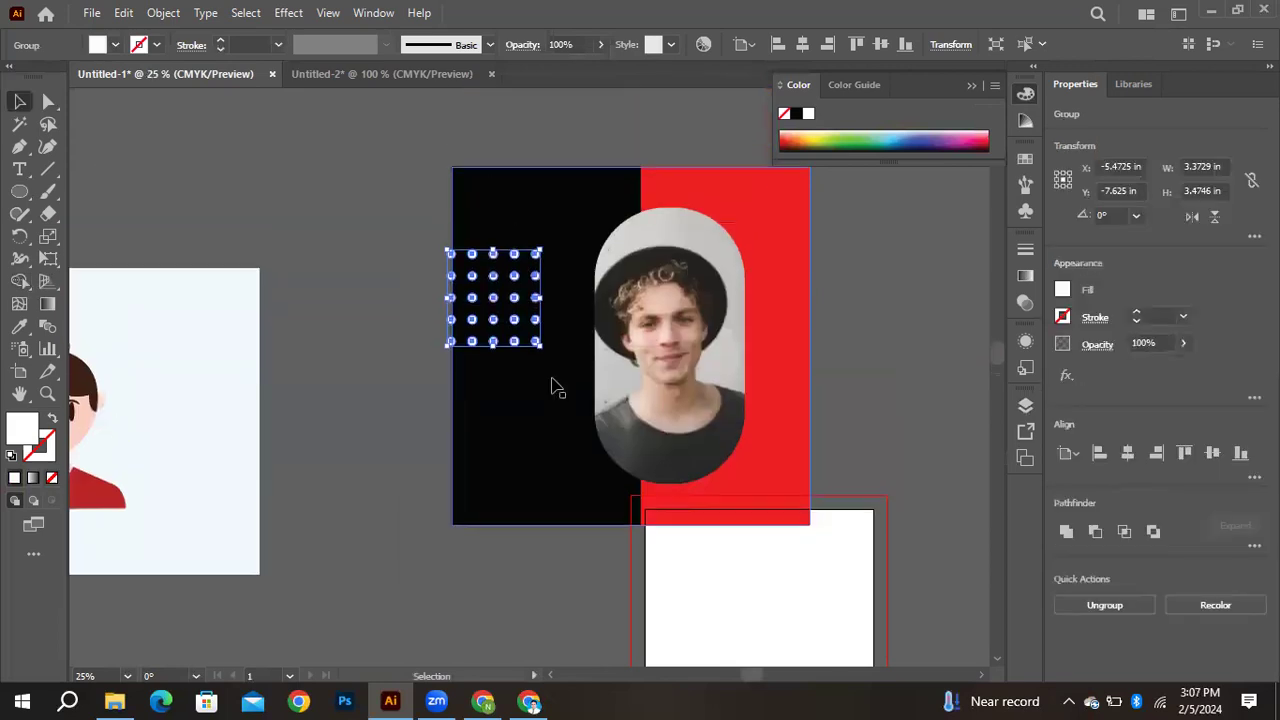
pyautogui.moveTo(540, 345); pyautogui.dragTo(521, 220)
pyautogui.click(380, 277)
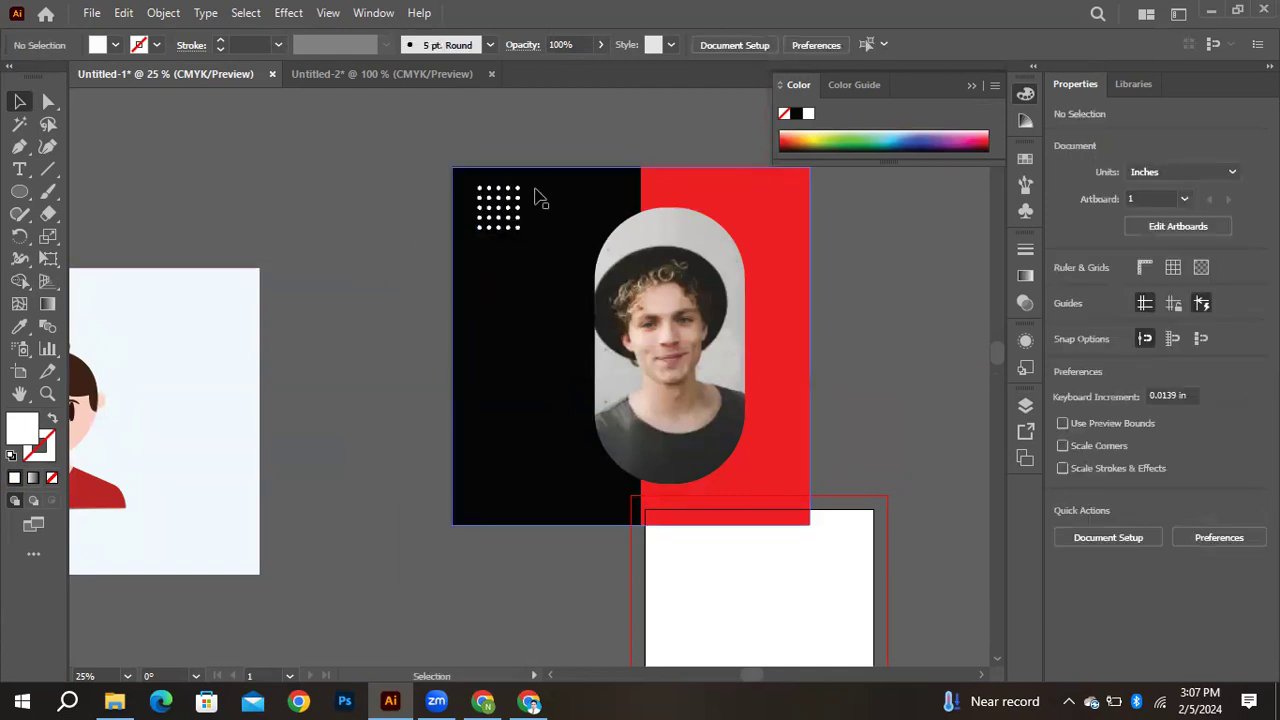
# Duplicate the dot grid across the red area's right edge and enlarge the copy to about 5.36 by 5.52 in
pyautogui.moveTo(510, 224); pyautogui.dragTo(850, 205)
pyautogui.moveTo(786, 280); pyautogui.dragTo(865, 320)
# Draw a rectangle about 2.78 by 6.95 in along the red area's right edge and remove it with the overhanging dots using Shape Builder
pyautogui.moveTo(19, 191); pyautogui.dragTo(80, 190)
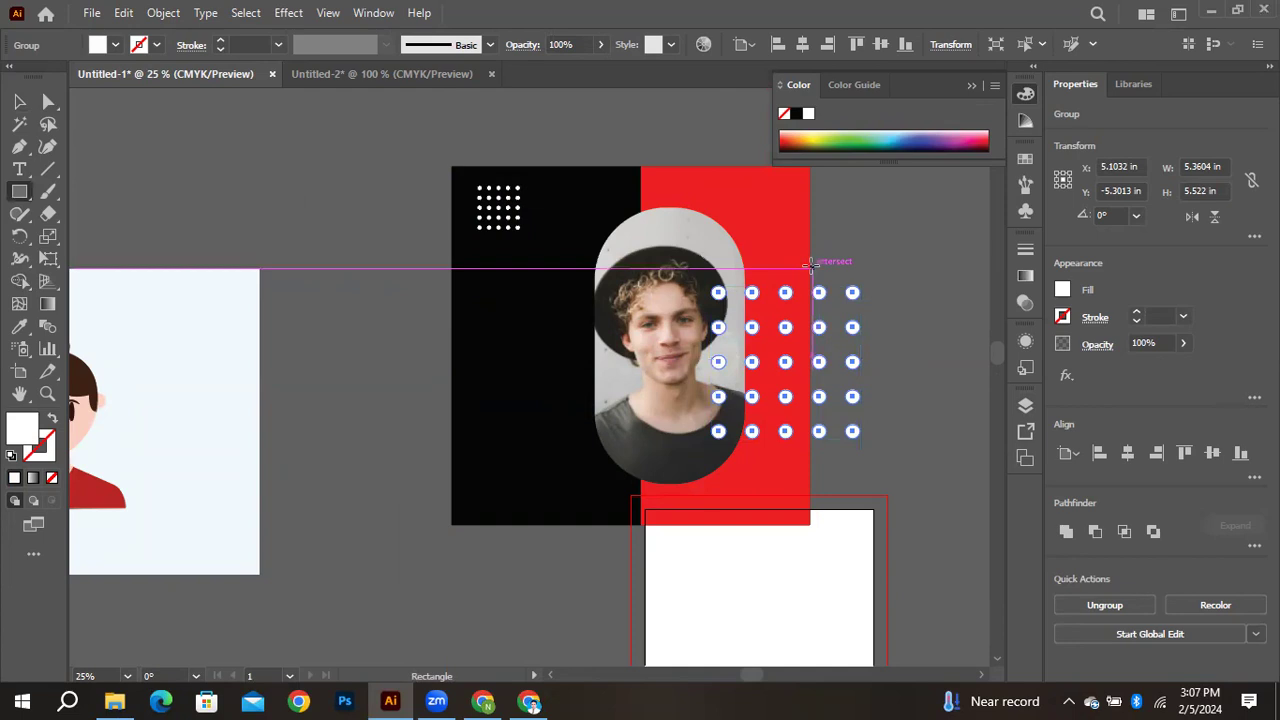
pyautogui.moveTo(810, 267)
pyautogui.mouseDown()
pyautogui.moveTo(886, 400)
pyautogui.moveTo(888, 460)
pyautogui.mouseUp()
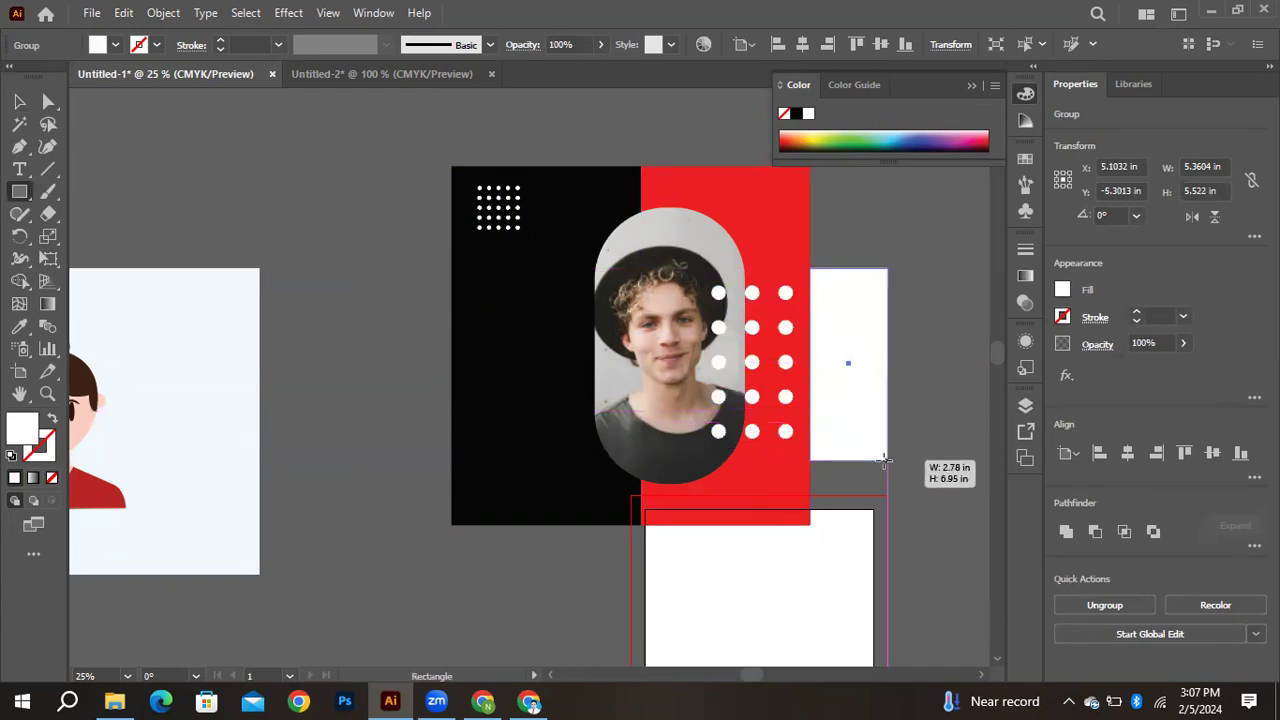
pyautogui.click(20, 102)
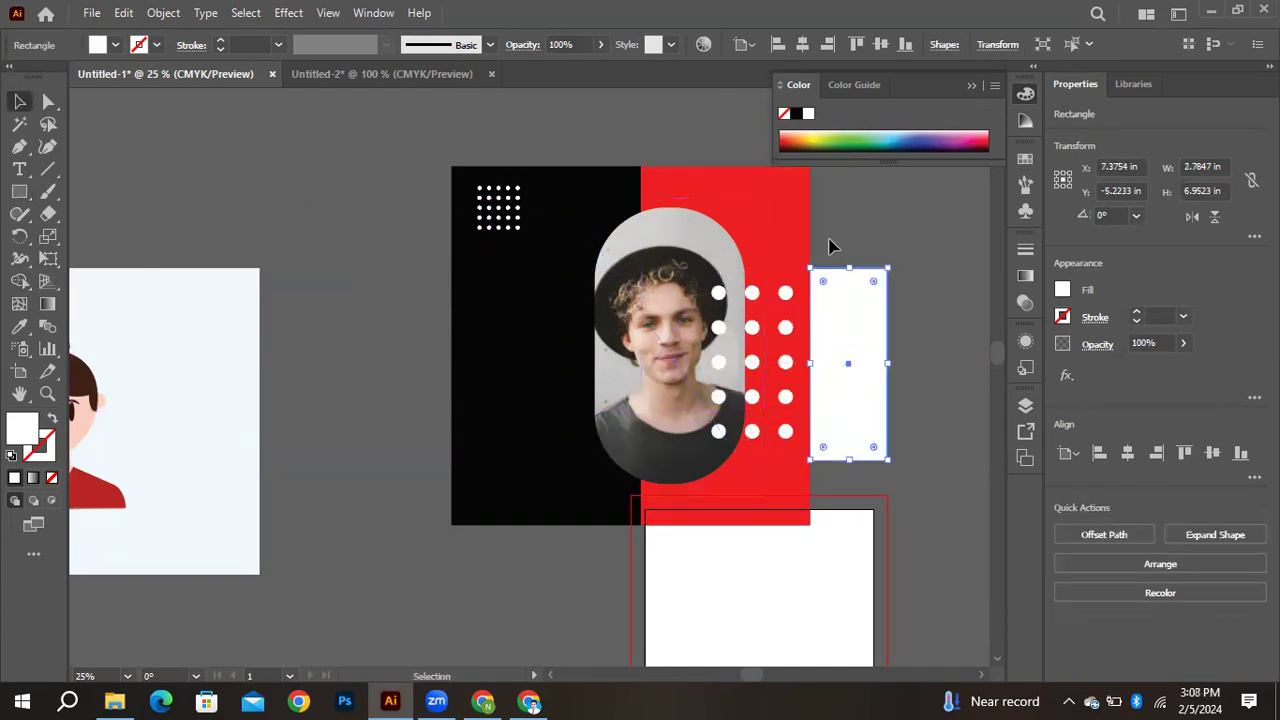
pyautogui.keyDown('shift'); pyautogui.click(877, 381); pyautogui.keyUp('shift')
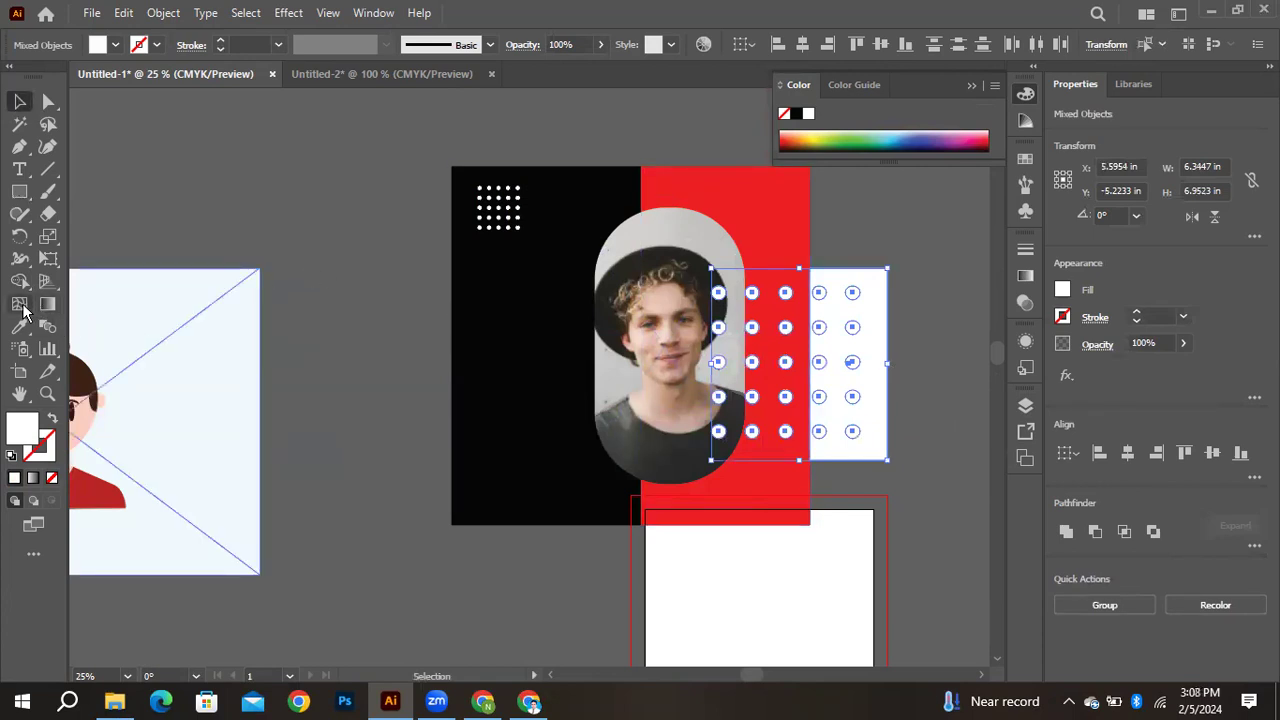
pyautogui.click(20, 282)
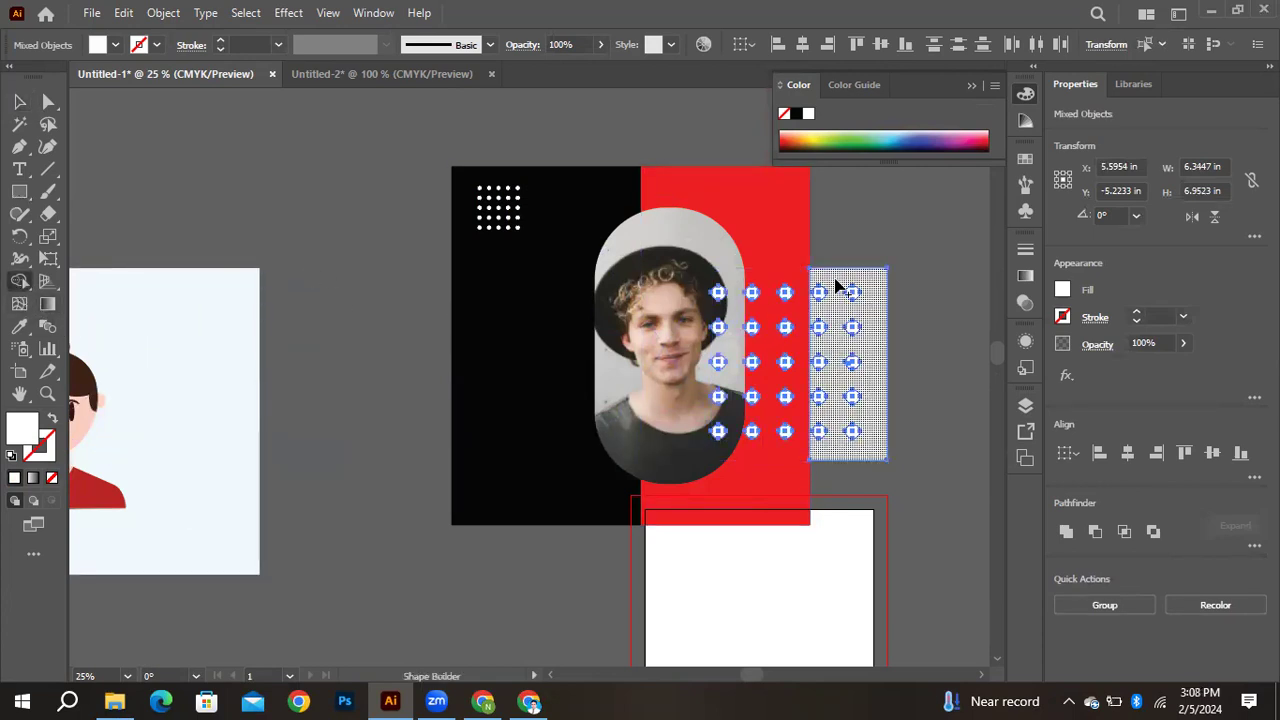
pyautogui.moveTo(820, 286); pyautogui.dragTo(826, 340)
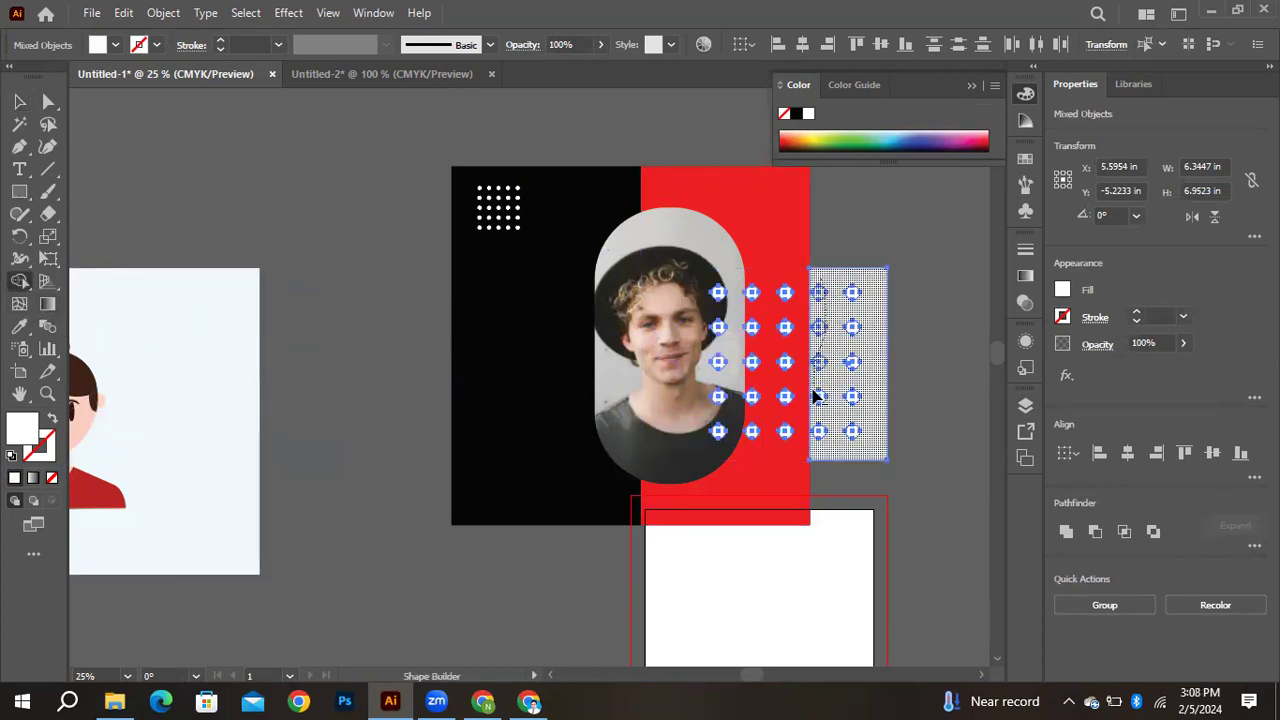
pyautogui.moveTo(815, 440)
pyautogui.mouseDown()
pyautogui.moveTo(851, 397)
pyautogui.moveTo(865, 289)
pyautogui.moveTo(852, 288)
pyautogui.mouseUp()
pyautogui.press('v')
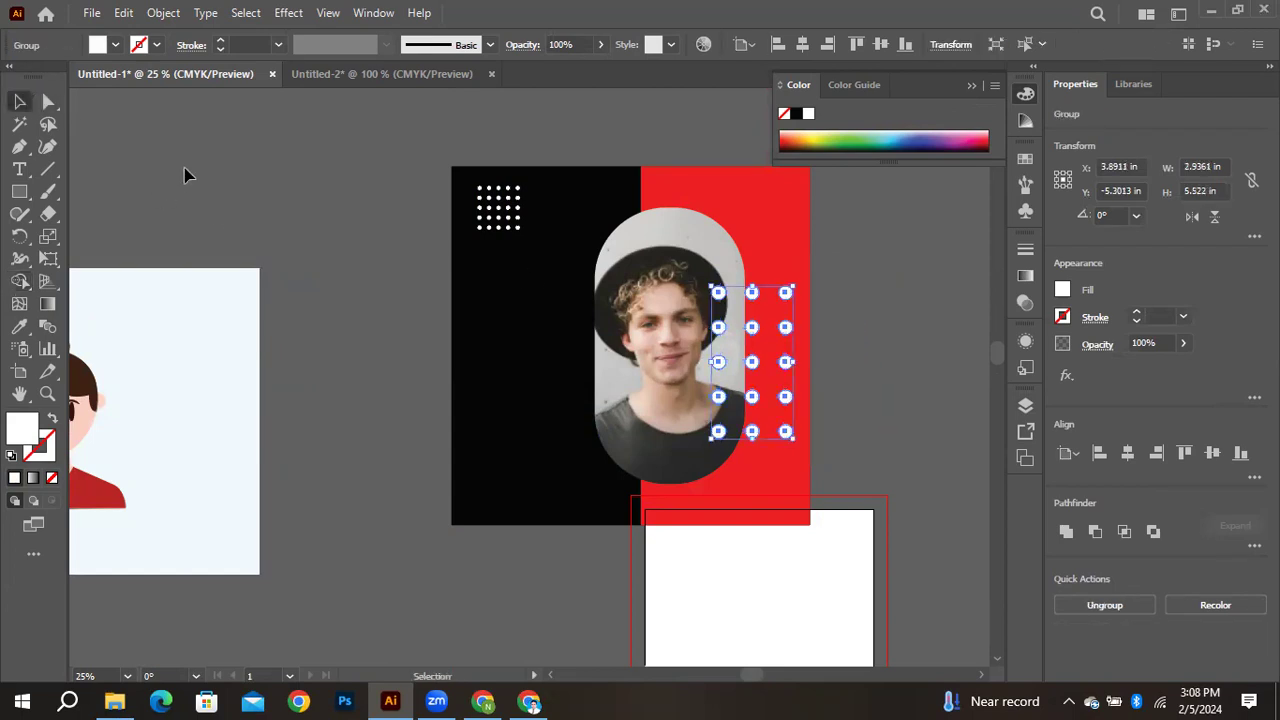
pyautogui.click(188, 175)
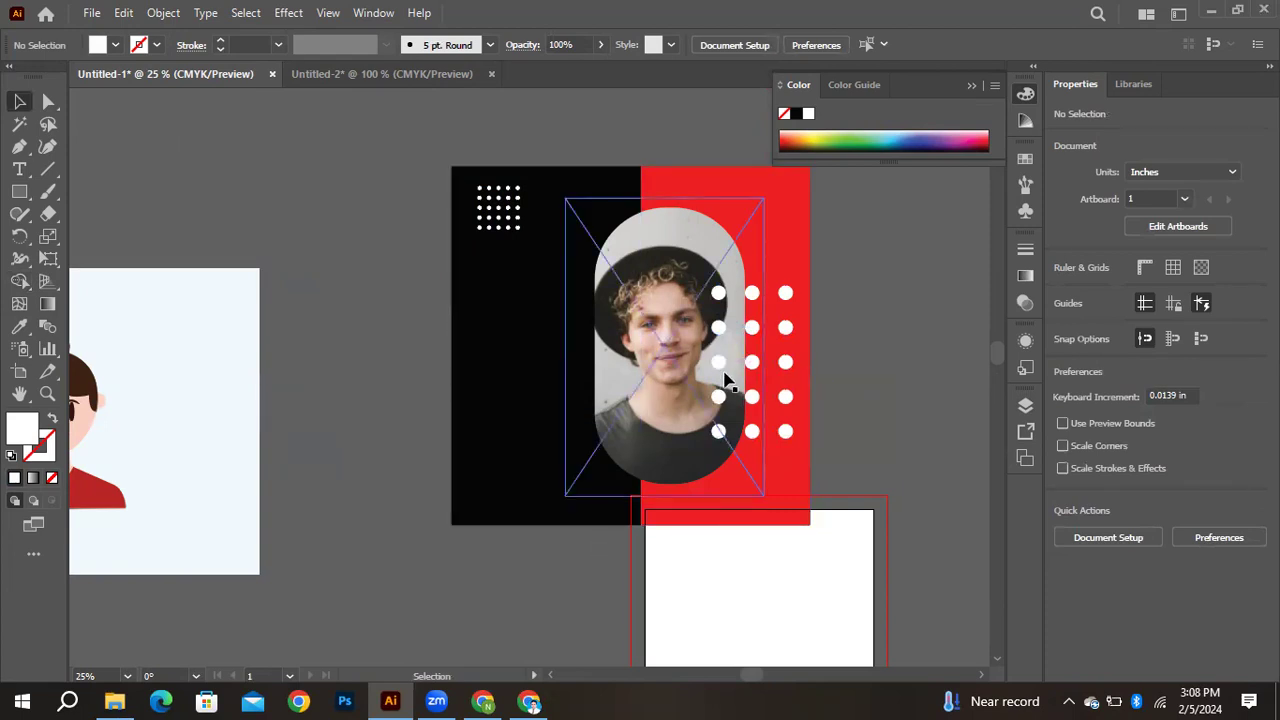
# Draw a rectangle about 6.41 by 12.92 in on the empty canvas above the illustration, with no fill and a white stroke
pyautogui.moveTo(173, 205); pyautogui.dragTo(537, 482)
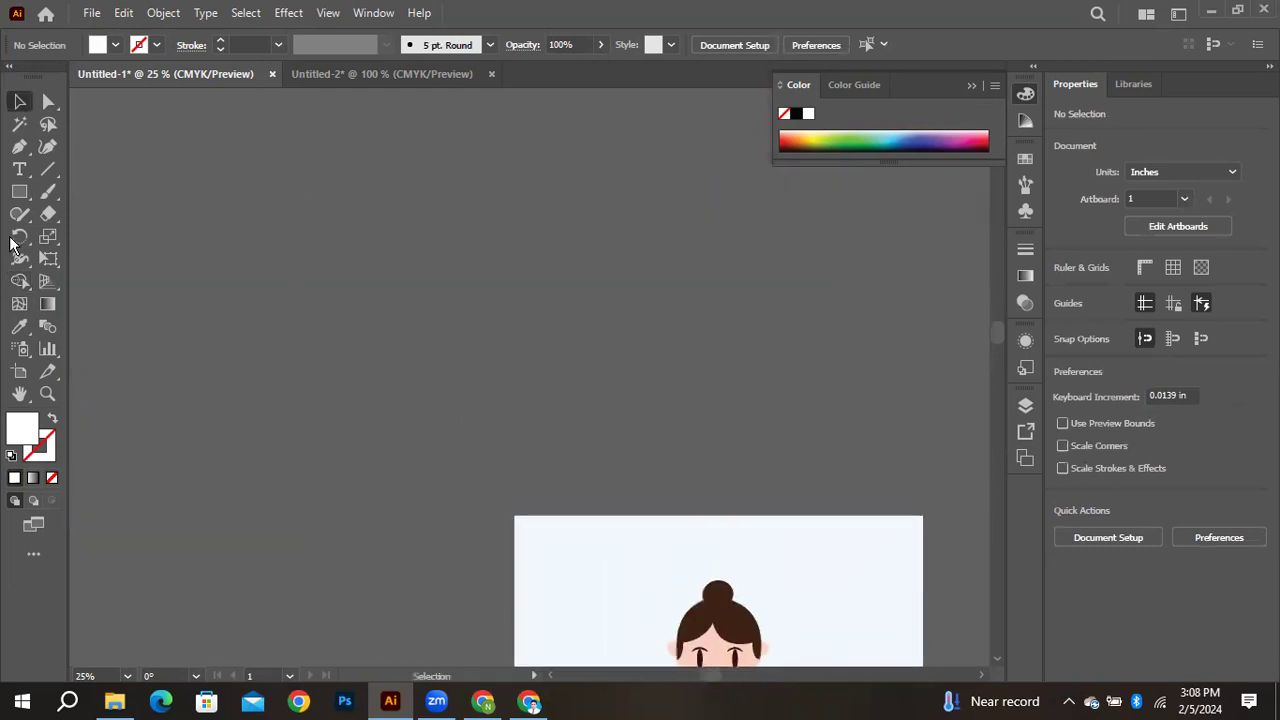
pyautogui.click(17, 170)
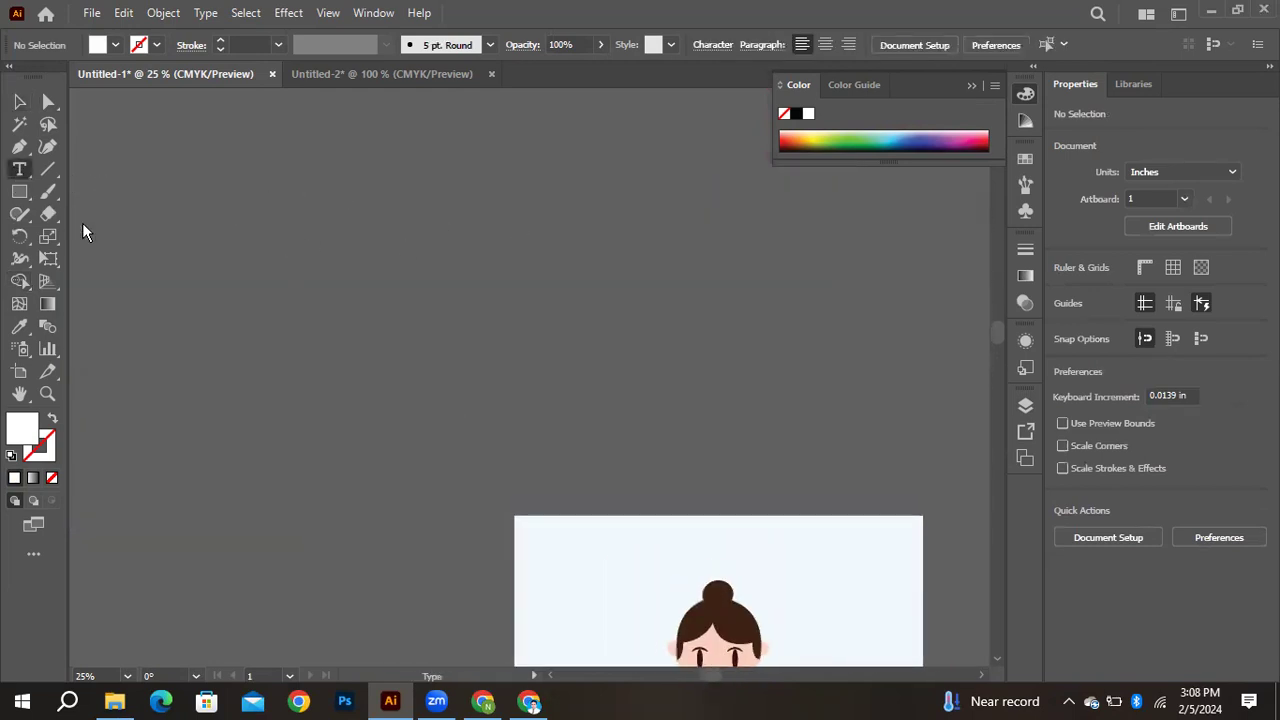
pyautogui.click(19, 170)
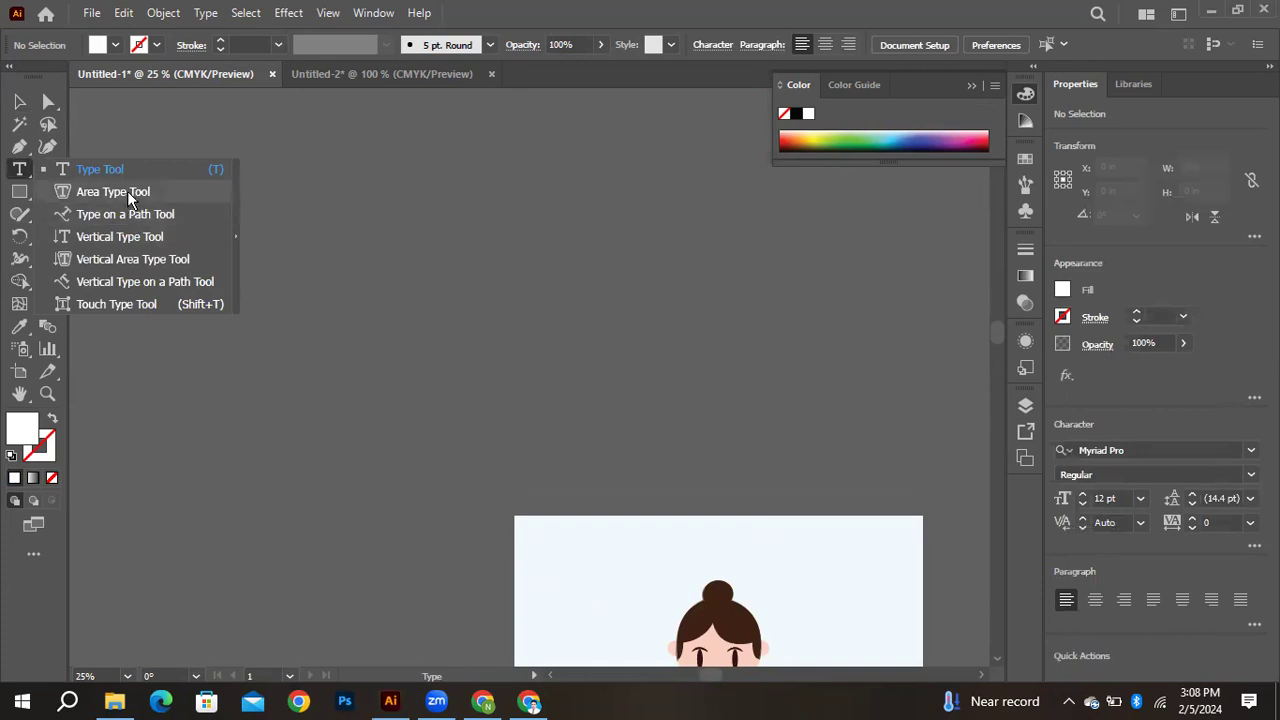
pyautogui.click(19, 101)
pyautogui.click(19, 191)
pyautogui.moveTo(270, 184); pyautogui.dragTo(448, 542)
pyautogui.click(50, 421)
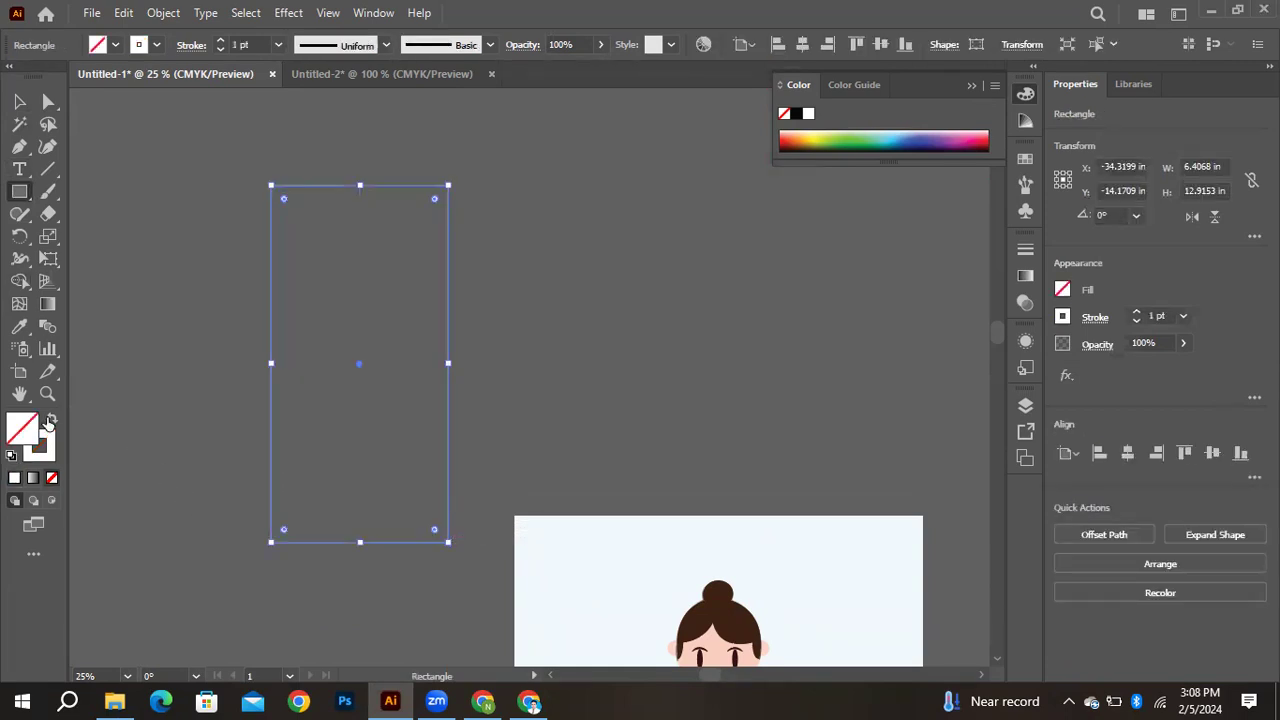
pyautogui.click(19, 101)
pyautogui.click(362, 198)
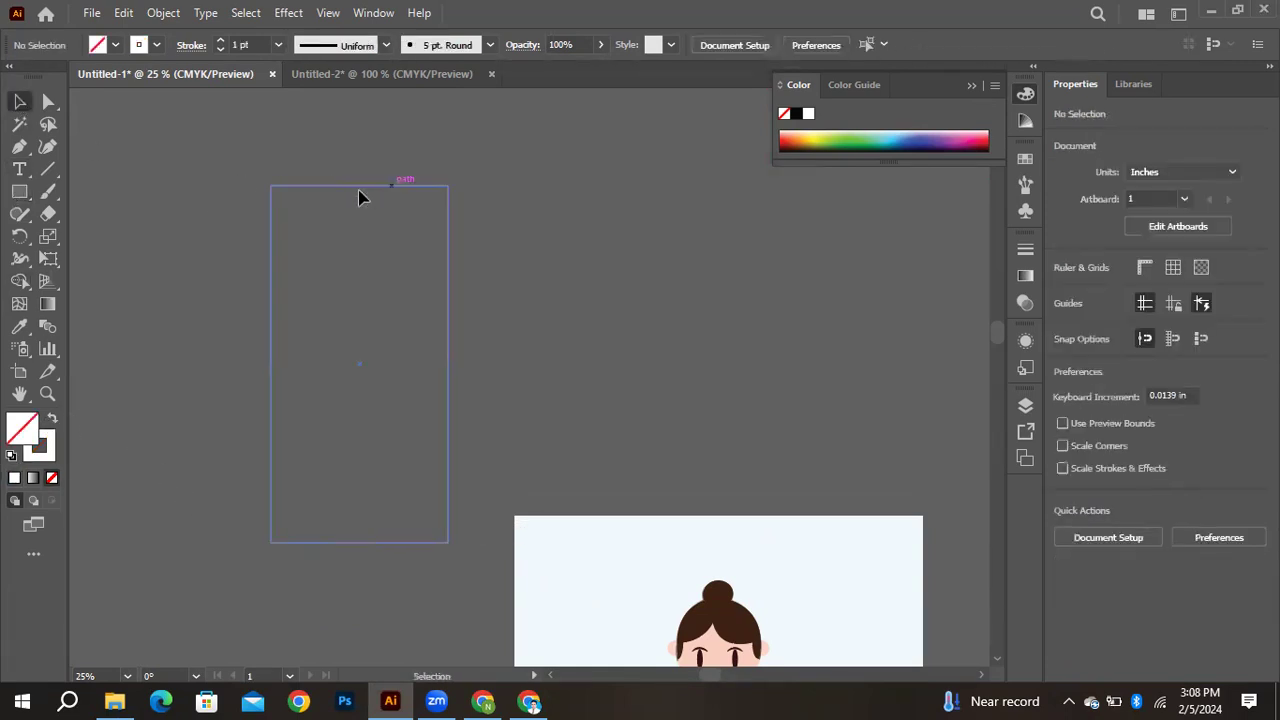
# Turn the tall rectangle into an area type frame with placeholder text and set the font size to 36 pt
pyautogui.click(279, 192)
pyautogui.moveTo(19, 169); pyautogui.dragTo(130, 191)
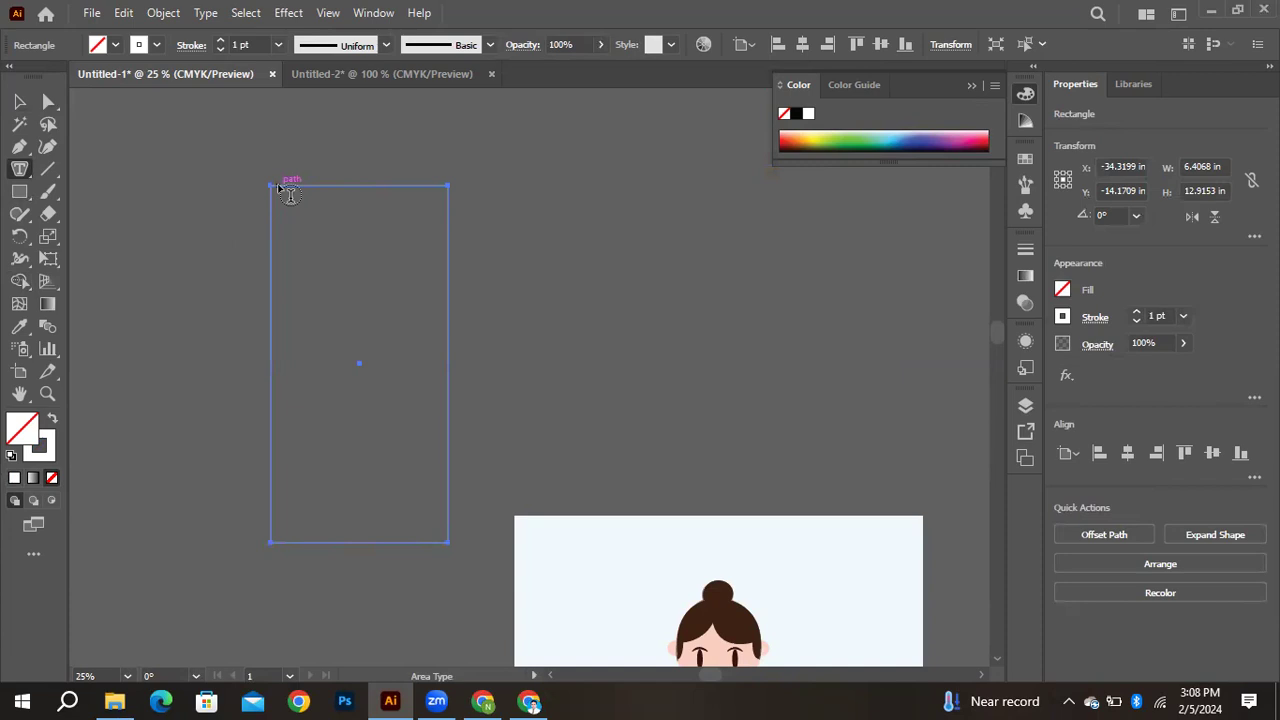
pyautogui.click(289, 193)
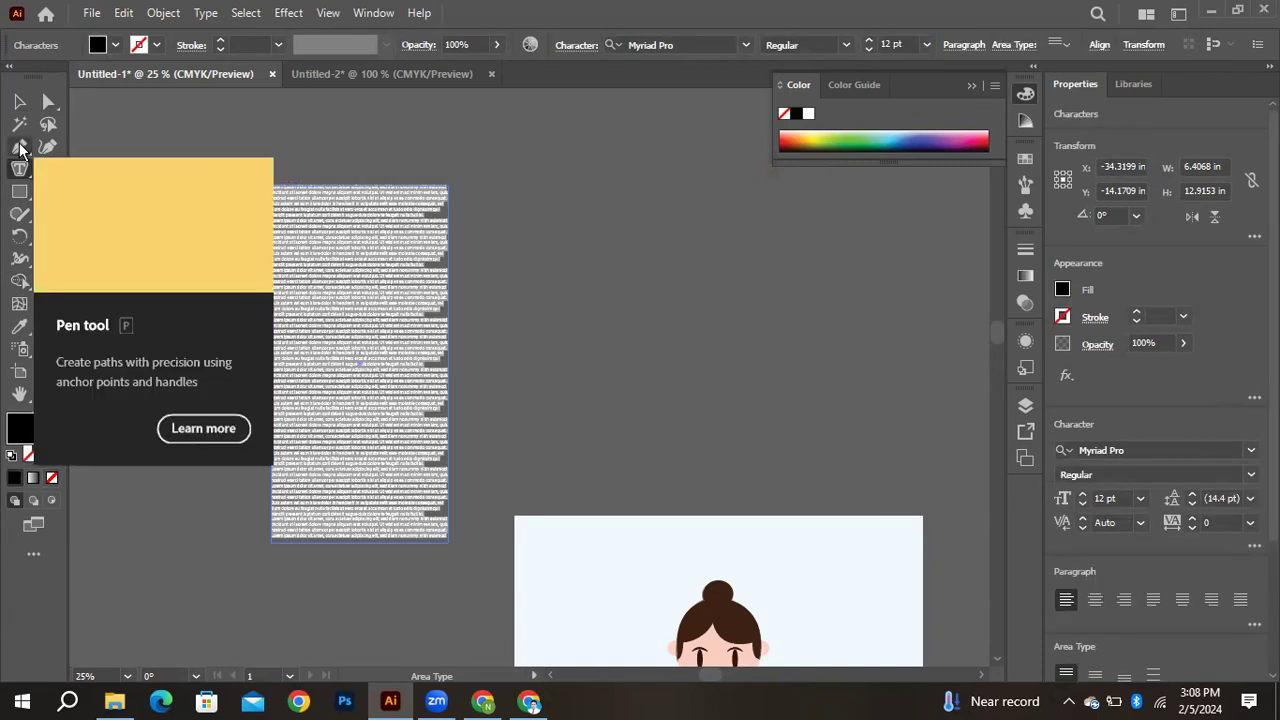
pyautogui.click(18, 101)
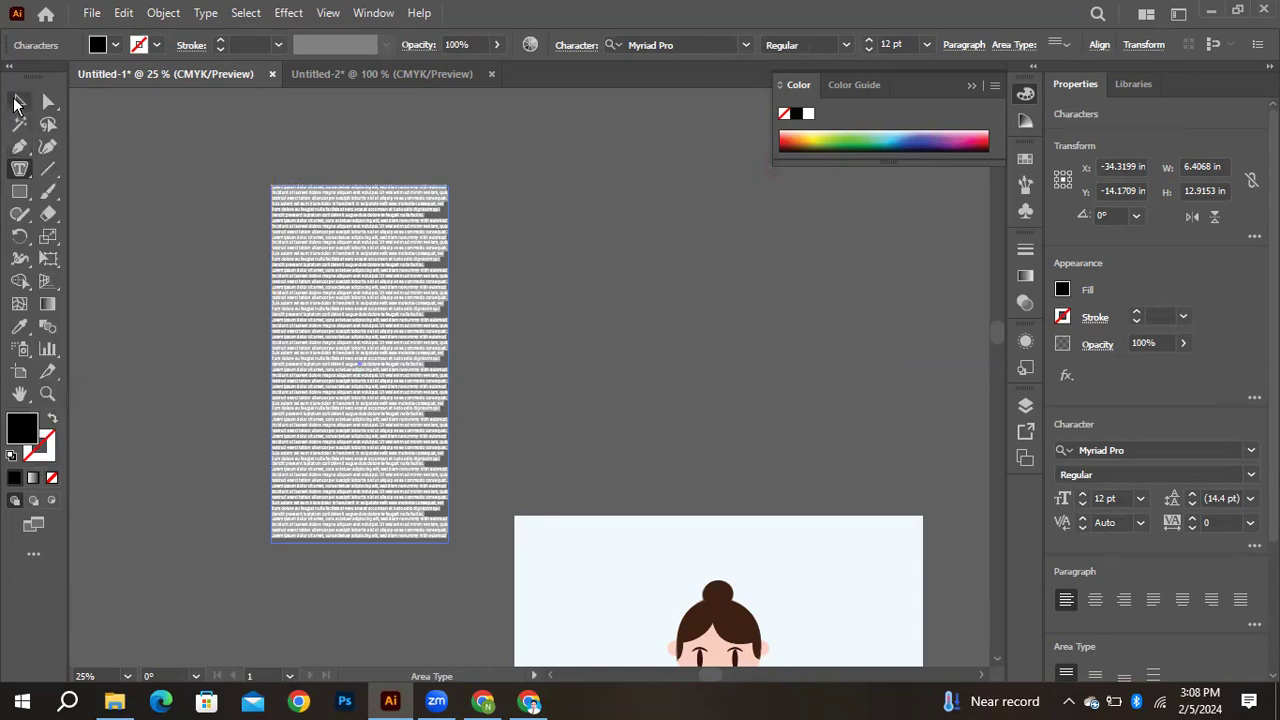
pyautogui.click(1140, 498)
pyautogui.click(1150, 420)
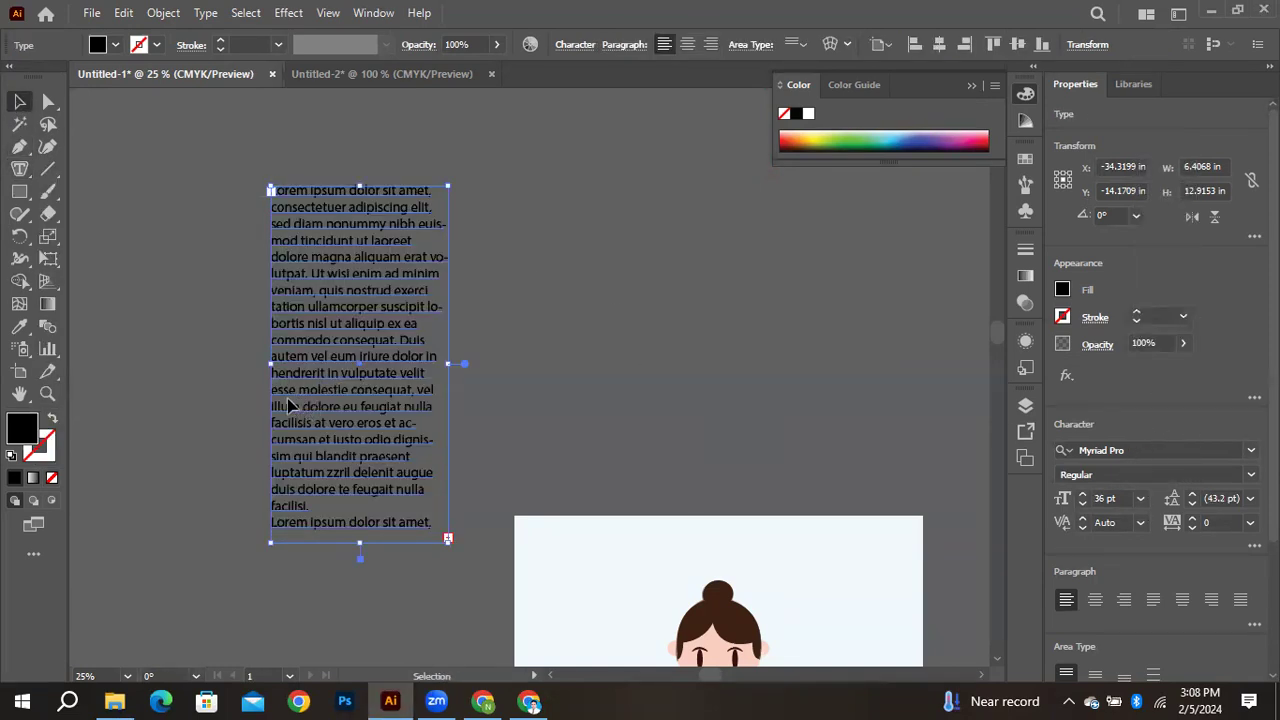
# Draw a circle about 7.56 in across beside the text frame and give it no fill and a black stroke
pyautogui.rightClick(19, 191)
pyautogui.click(101, 238)
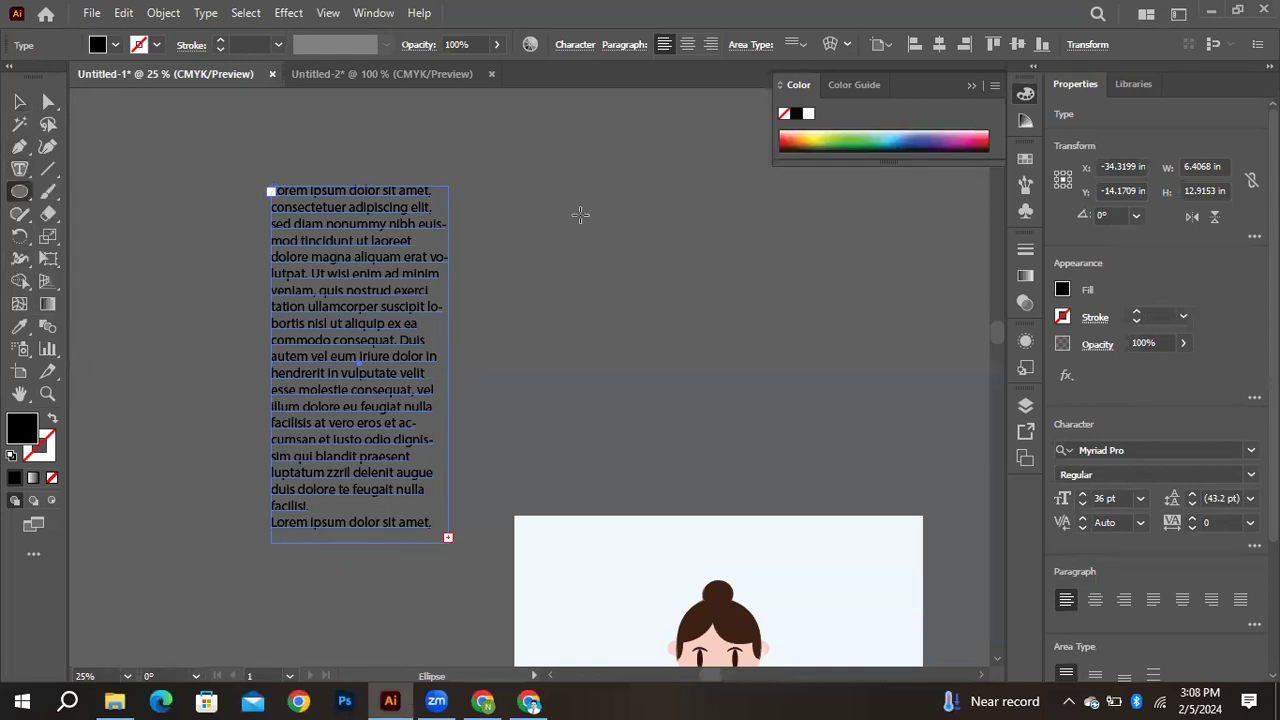
pyautogui.moveTo(580, 214); pyautogui.dragTo(790, 426)
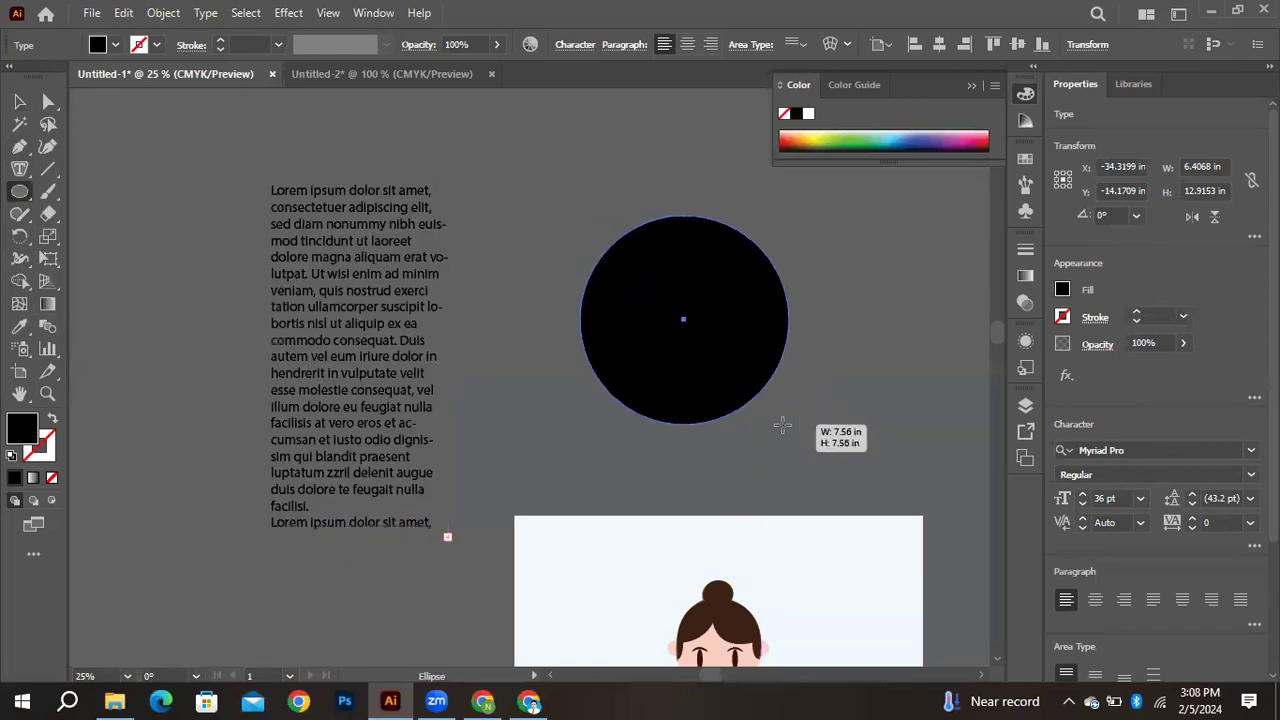
pyautogui.click(53, 421)
# Run placeholder text around the circle with the Type on a Path tool and set its font size to 72 pt
pyautogui.moveTo(16, 168); pyautogui.dragTo(100, 197)
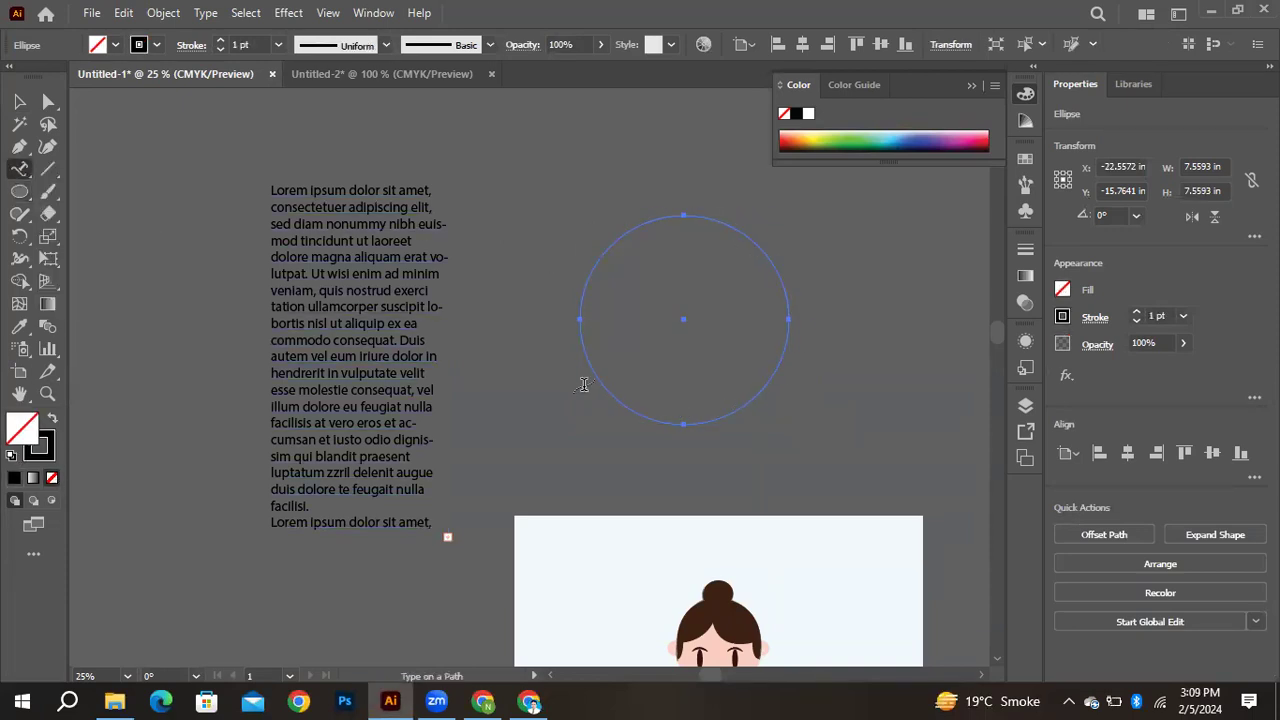
pyautogui.click(591, 273)
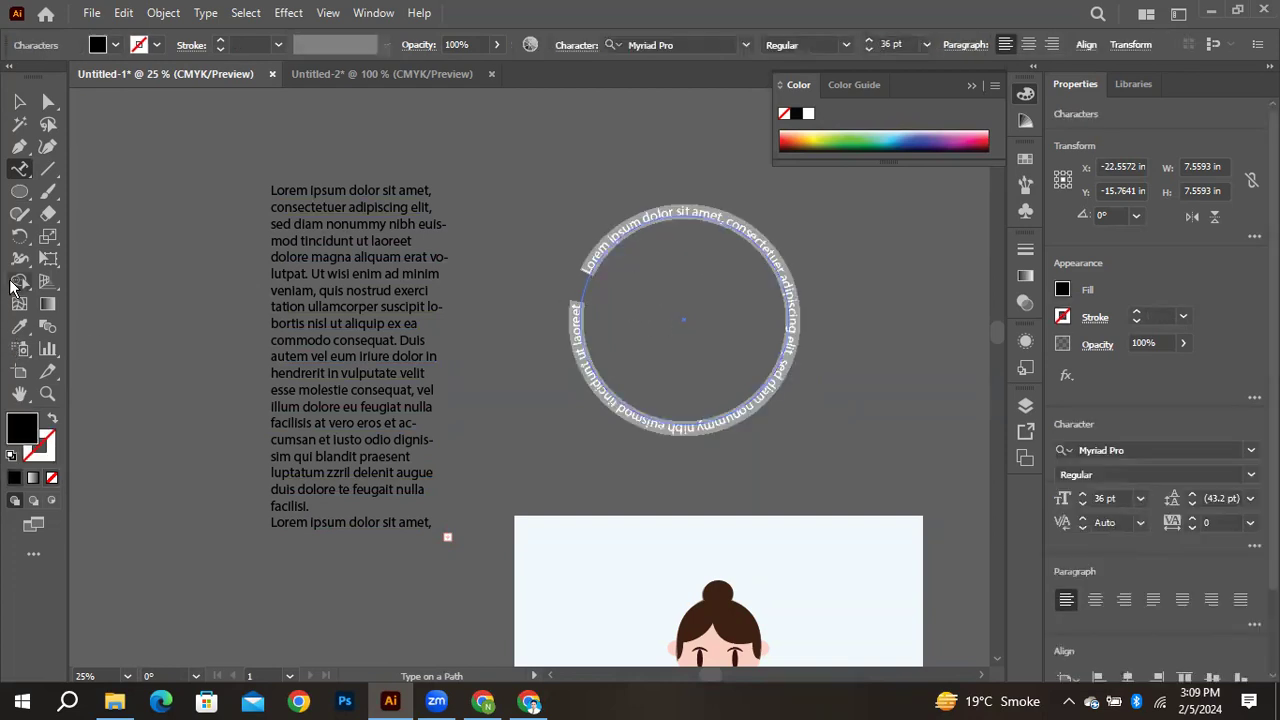
pyautogui.click(1140, 498)
pyautogui.click(1166, 478)
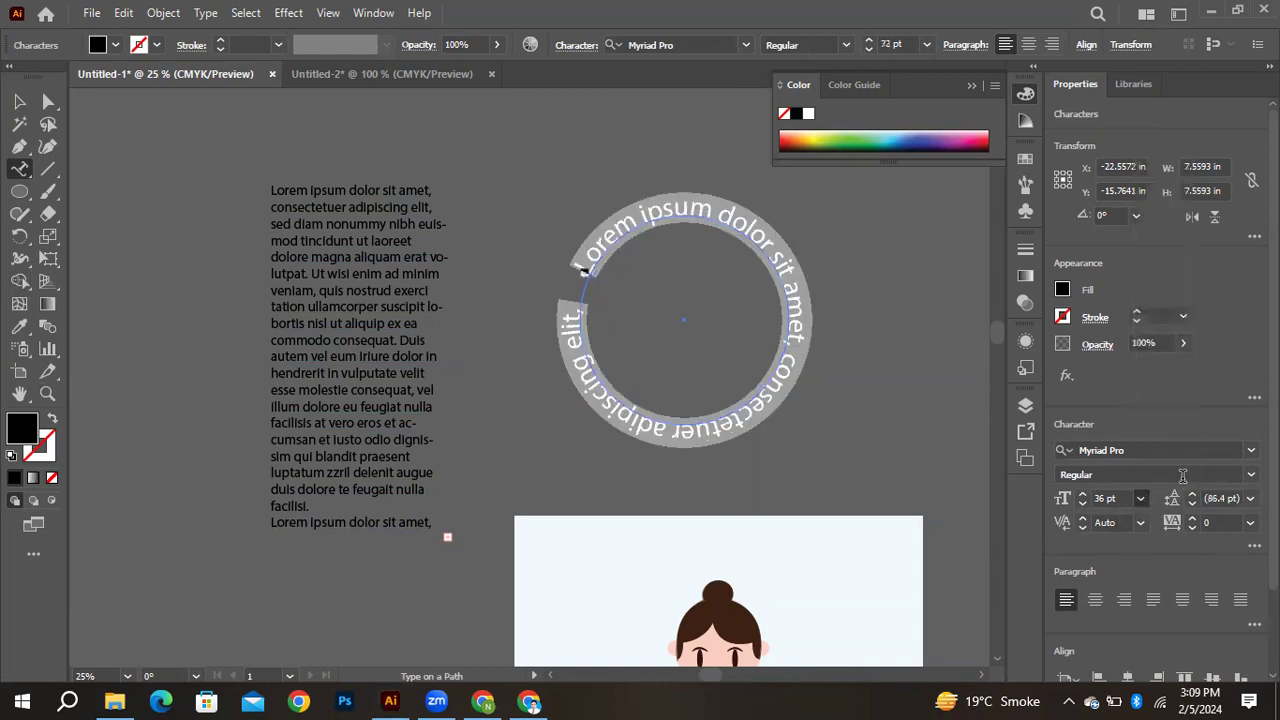
pyautogui.click(599, 262)
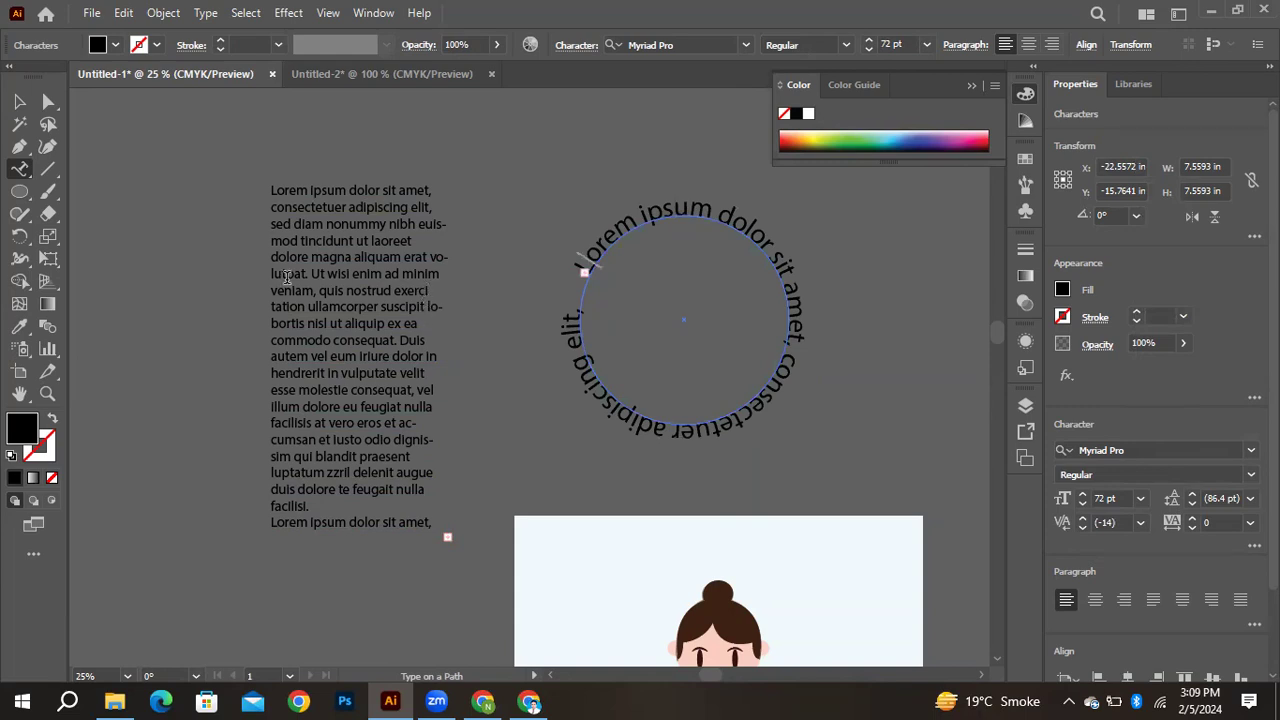
# Delete all the placeholder text running along the circle
pyautogui.click(19, 169)
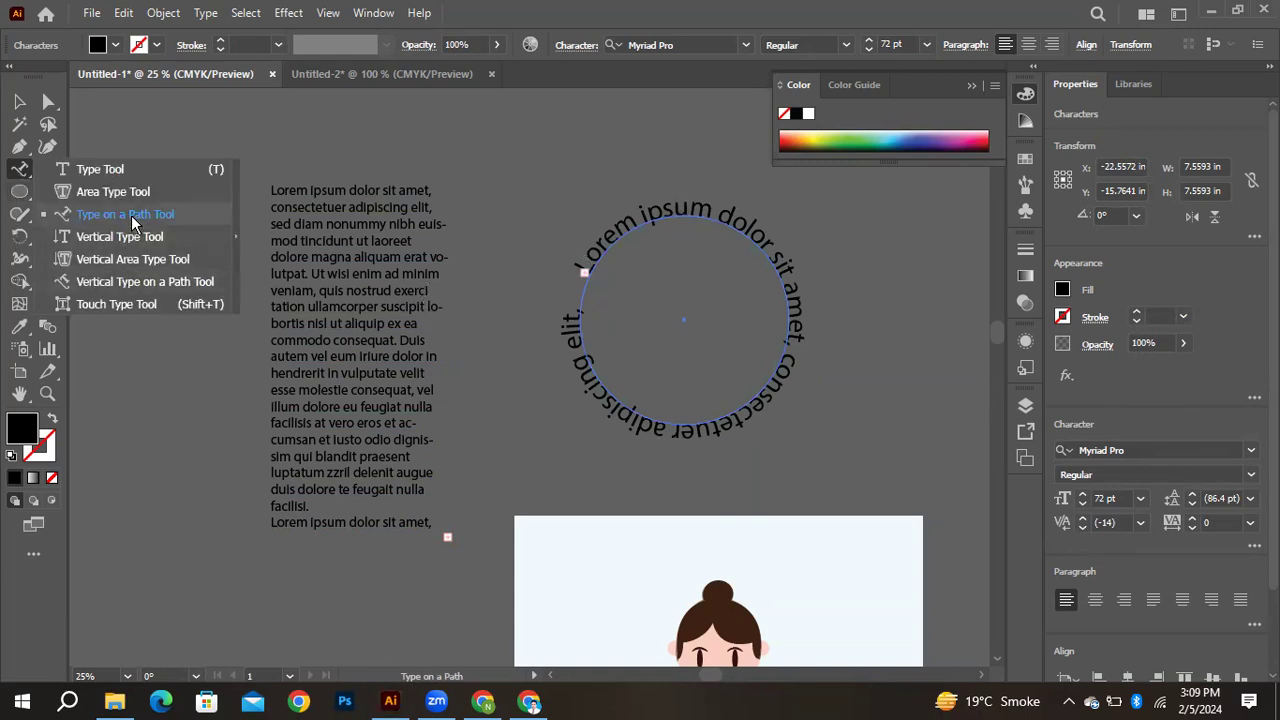
pyautogui.moveTo(588, 272); pyautogui.dragTo(601, 322)
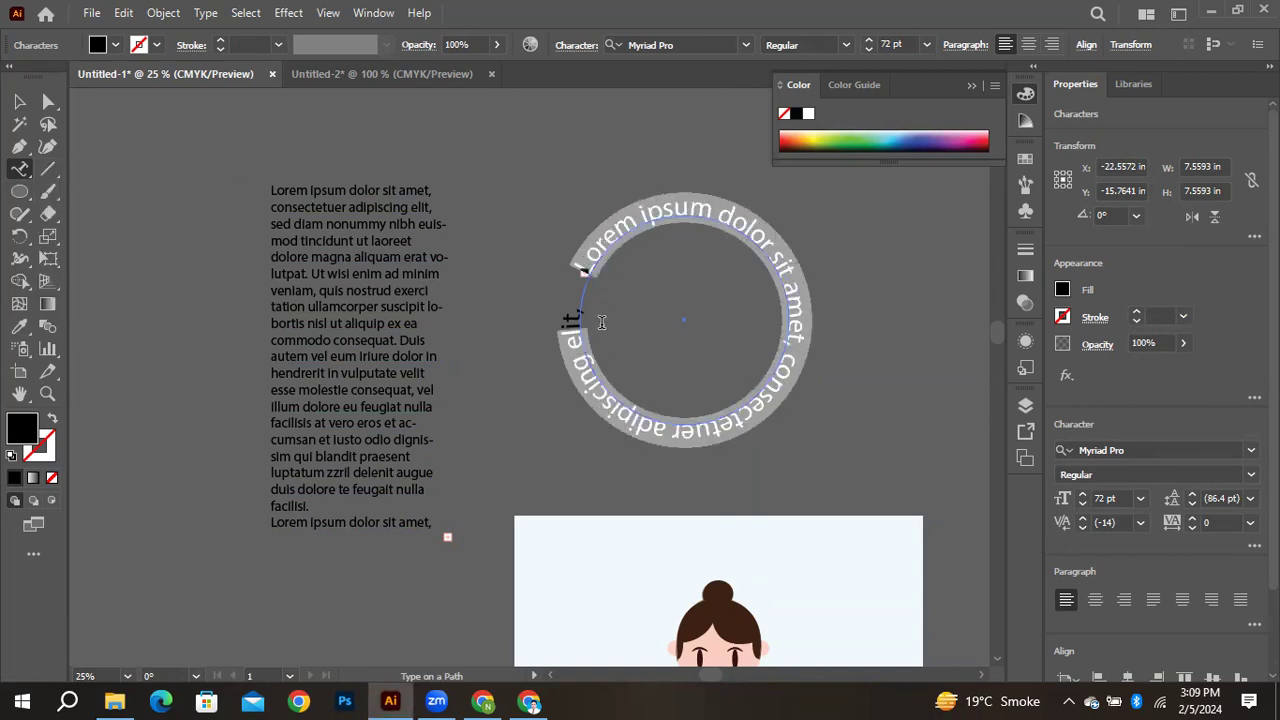
pyautogui.press('BackSpace')
pyautogui.click(584, 270)
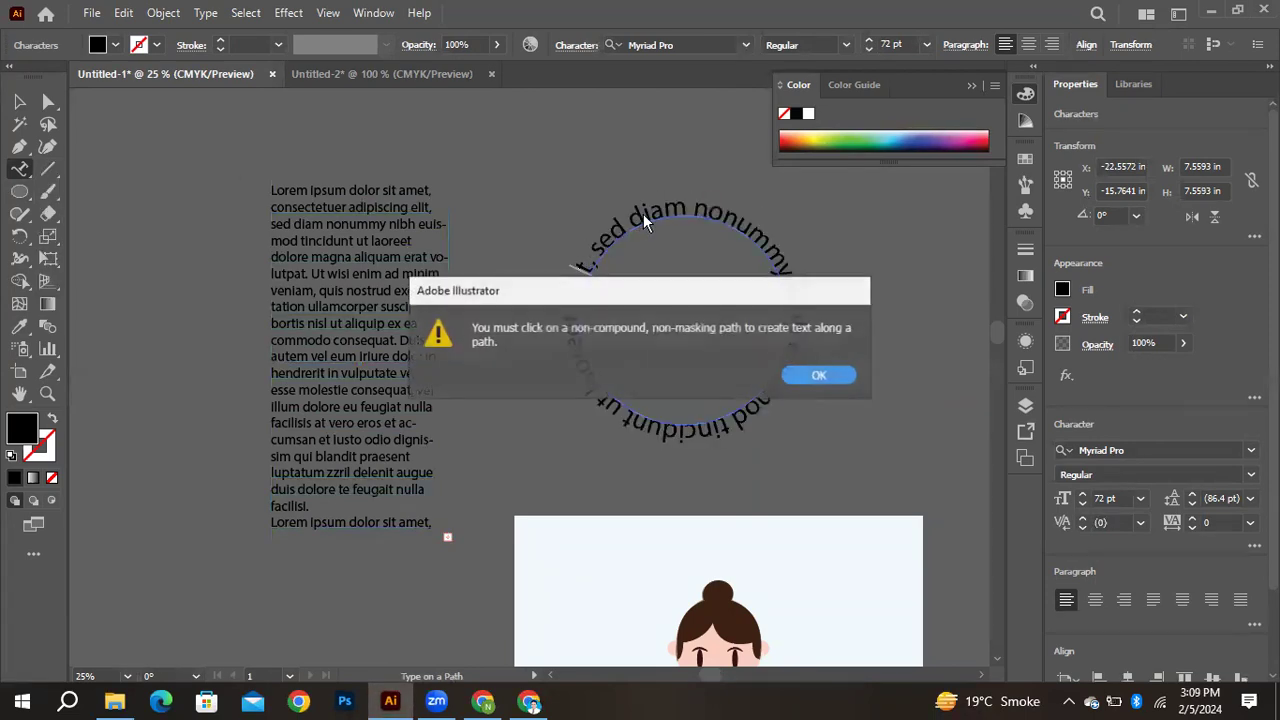
pyautogui.press('Return')
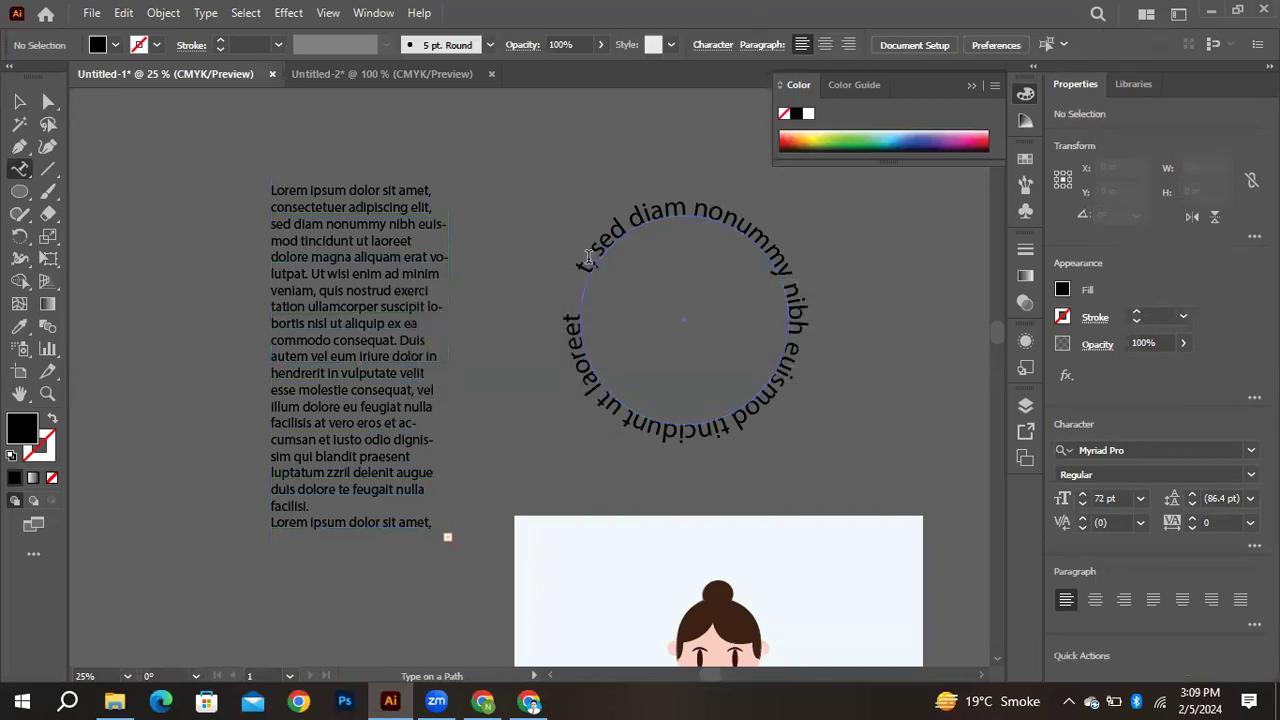
pyautogui.click(600, 262)
pyautogui.press('BackSpace')
pyautogui.press('BackSpace')
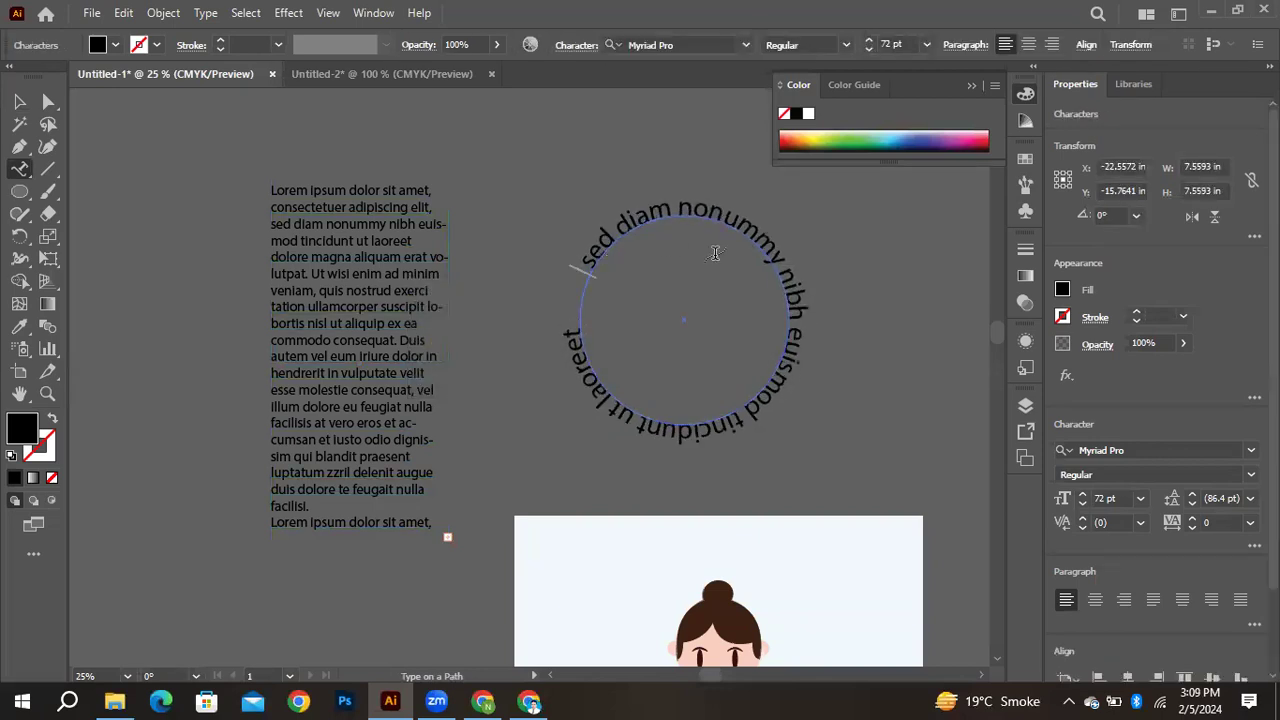
pyautogui.click(690, 432)
pyautogui.press('BackSpace')
pyautogui.press('BackSpace')
pyautogui.press('BackSpace')
pyautogui.press('BackSpace')
pyautogui.press('BackSpace')
pyautogui.press('BackSpace')
pyautogui.press('BackSpace')
pyautogui.press('BackSpace')
pyautogui.press('BackSpace')
pyautogui.press('BackSpace')
pyautogui.press('BackSpace')
pyautogui.press('BackSpace')
pyautogui.press('BackSpace')
pyautogui.press('BackSpace')
pyautogui.press('BackSpace')
pyautogui.press('BackSpace')
pyautogui.press('BackSpace')
pyautogui.press('BackSpace')
pyautogui.press('BackSpace')
pyautogui.press('BackSpace')
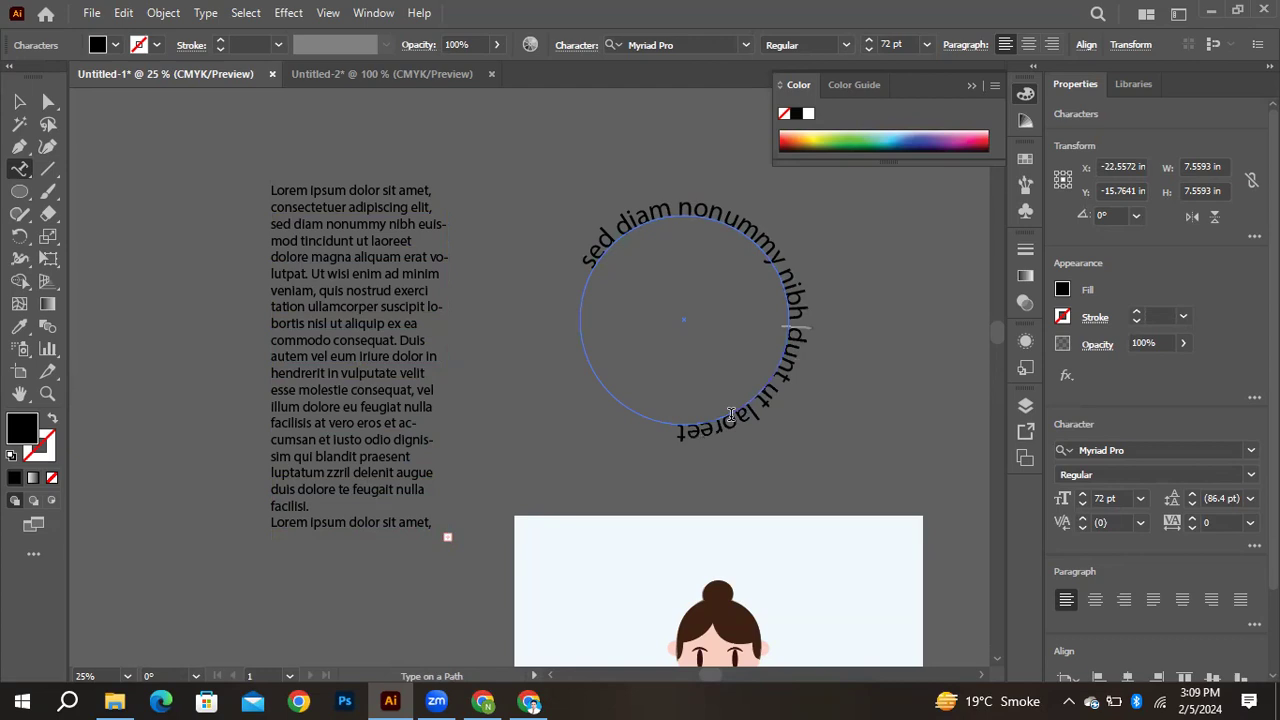
pyautogui.press('BackSpace')
pyautogui.press('BackSpace')
pyautogui.press('BackSpace')
pyautogui.press('BackSpace')
pyautogui.press('BackSpace')
pyautogui.press('BackSpace')
pyautogui.press('BackSpace')
pyautogui.press('BackSpace')
pyautogui.click(734, 226)
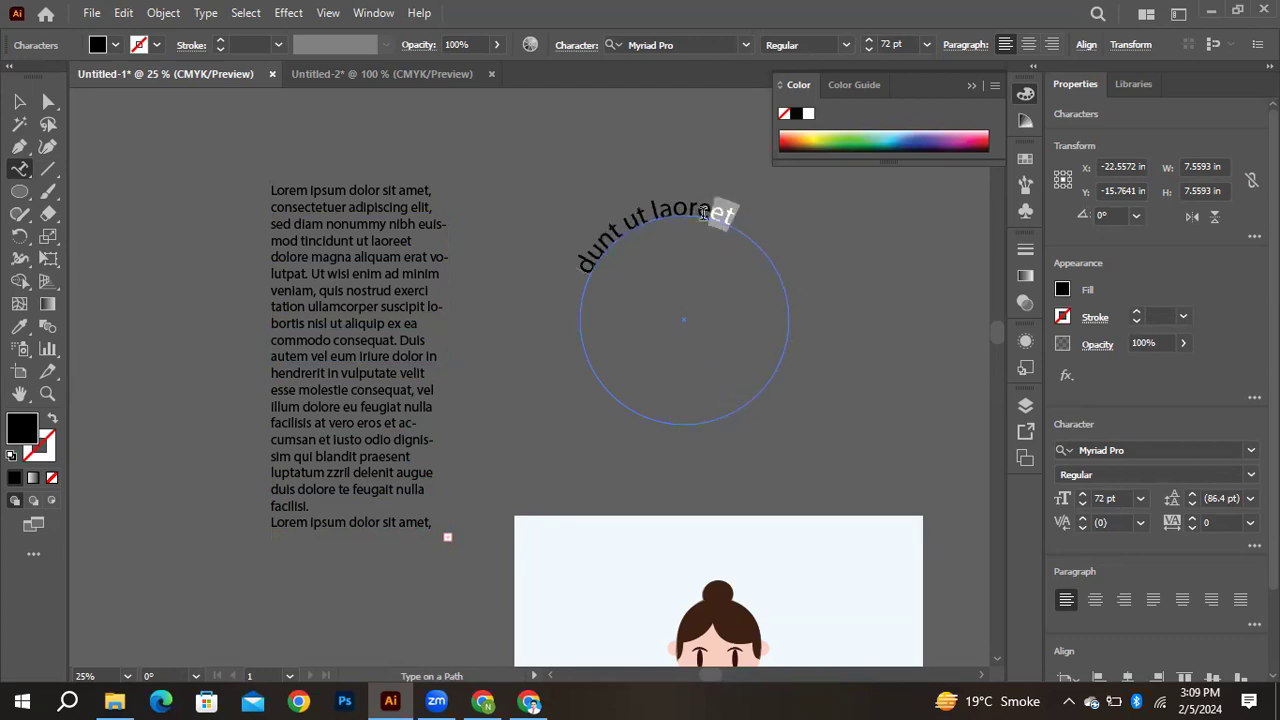
pyautogui.moveTo(736, 216); pyautogui.dragTo(586, 252)
pyautogui.press('BackSpace')
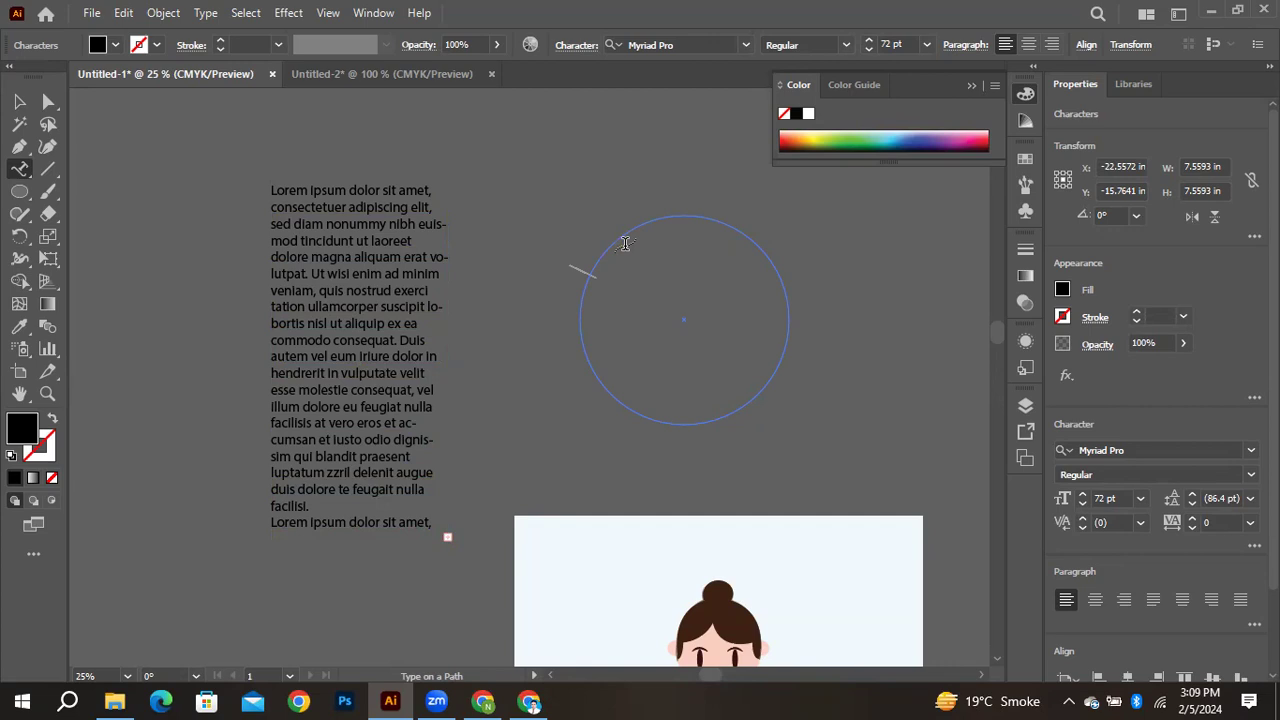
# Enter NEXSKILLS as the circle's path text and shift it along the curve to center it on the top arc
pyautogui.write('NEXSKILLS')
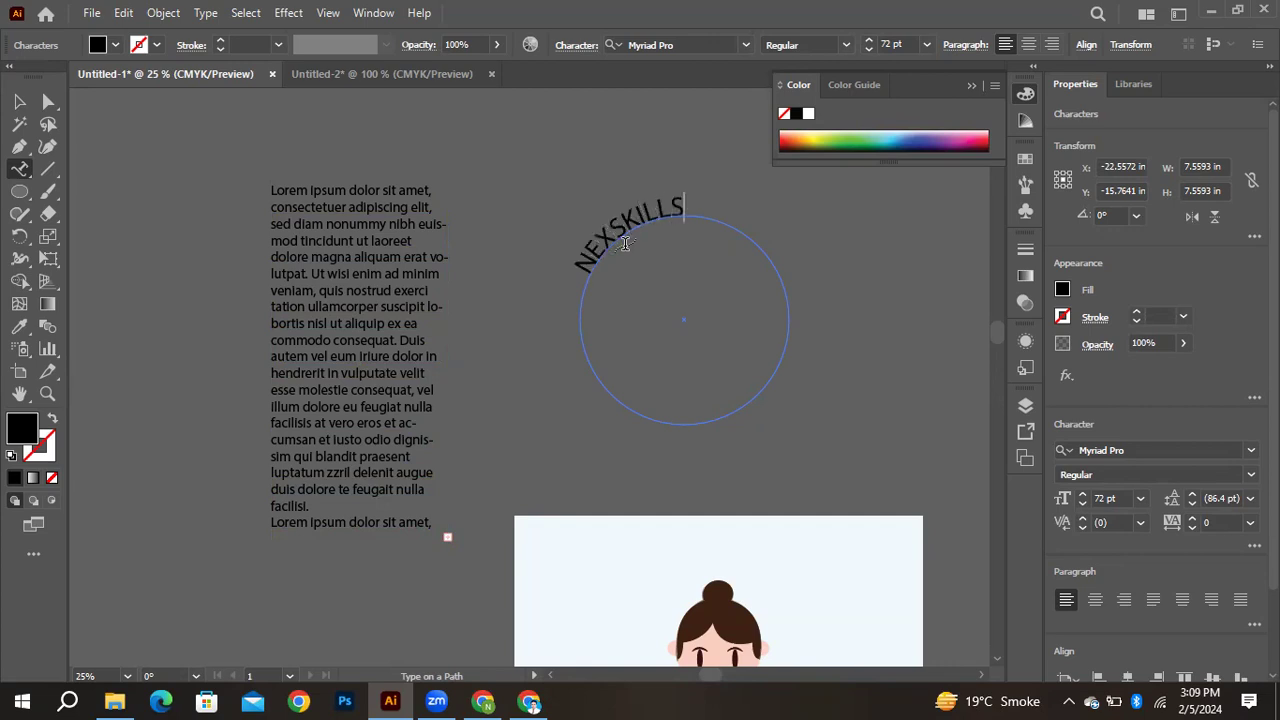
pyautogui.click(19, 101)
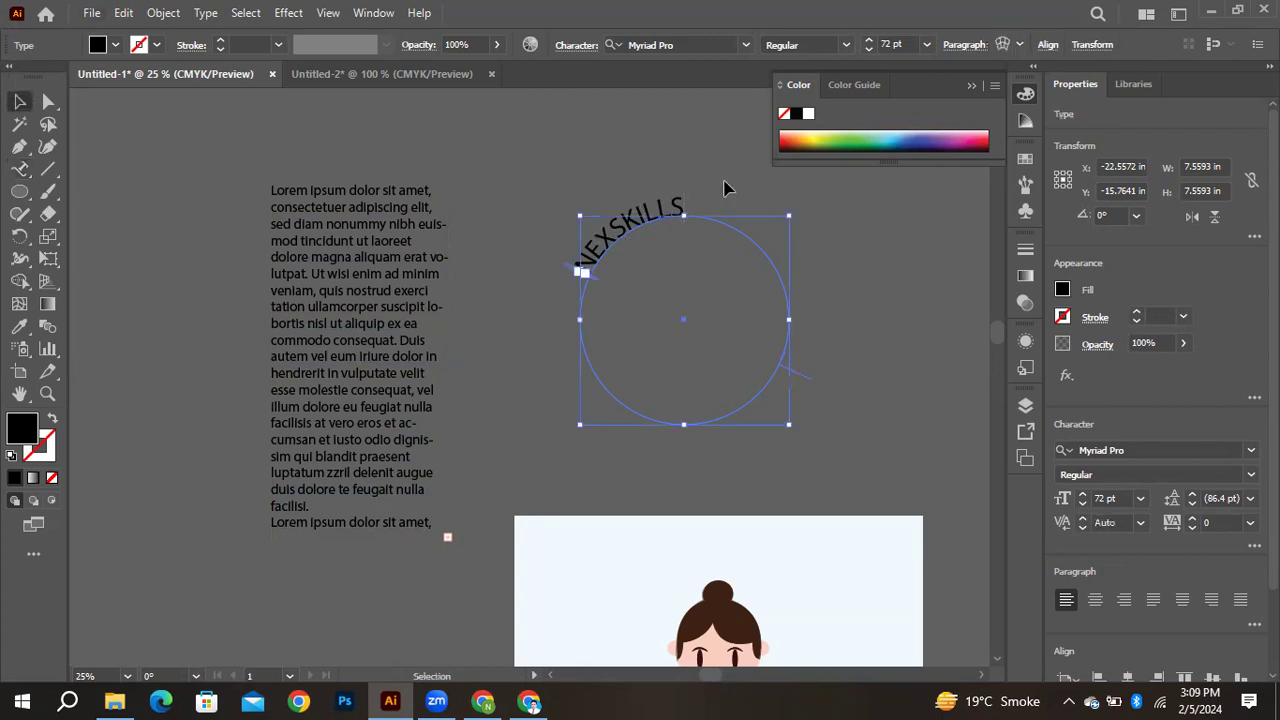
pyautogui.moveTo(795, 210); pyautogui.dragTo(820, 284)
pyautogui.click(820, 238)
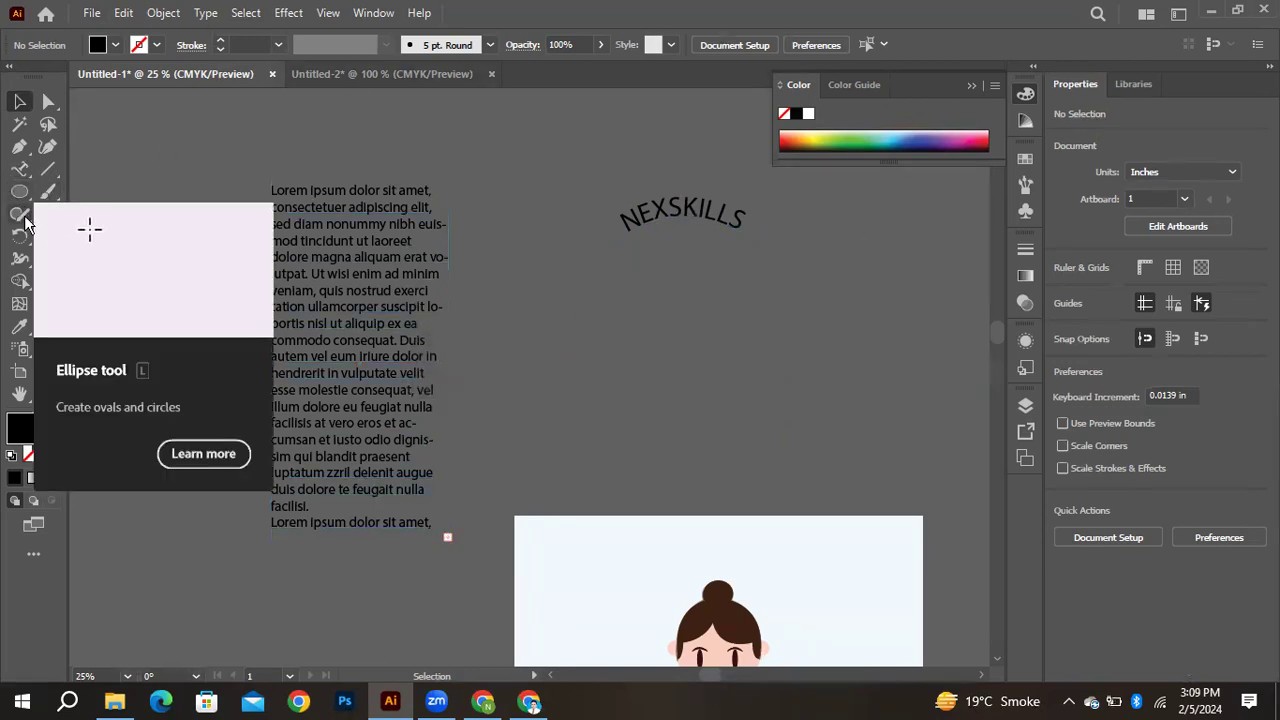
# Draw a closed black freeform shape about 9.5 by 5.4 in below the NEXSKILLS text with the Pen tool
pyautogui.click(22, 146)
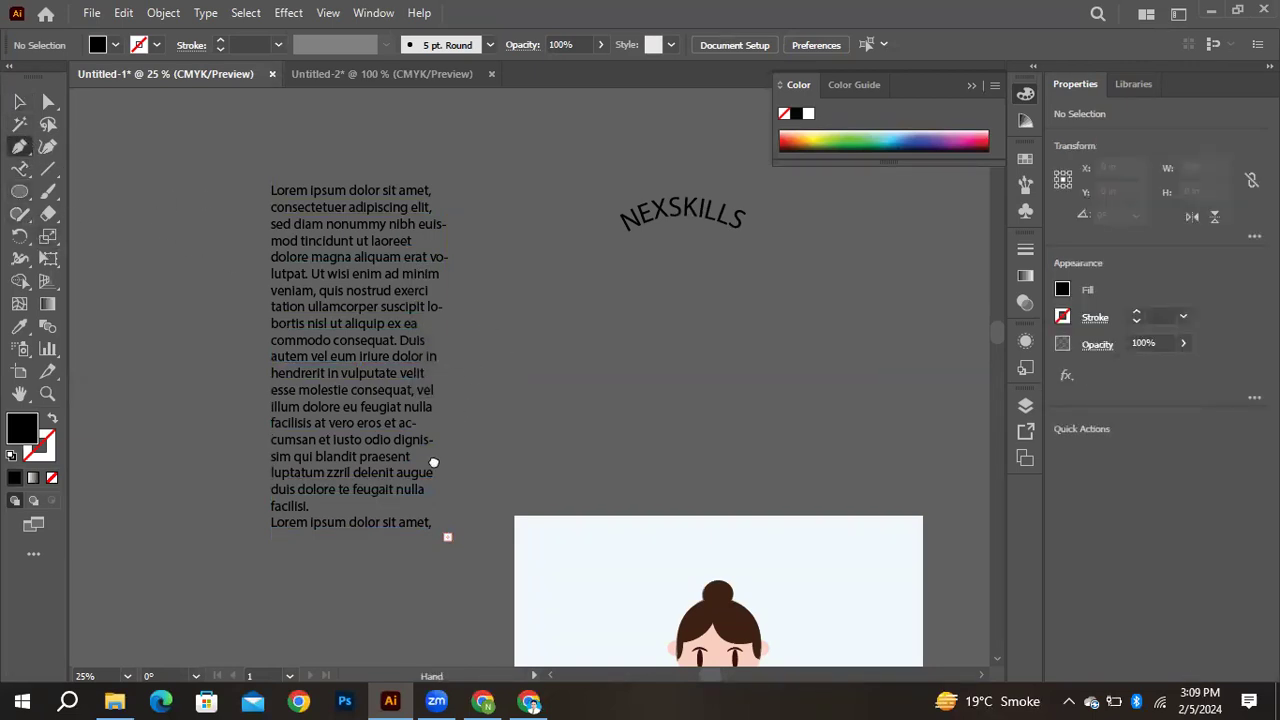
pyautogui.moveTo(432, 460); pyautogui.dragTo(362, 578)
pyautogui.moveTo(574, 477); pyautogui.dragTo(451, 323)
pyautogui.click(455, 316)
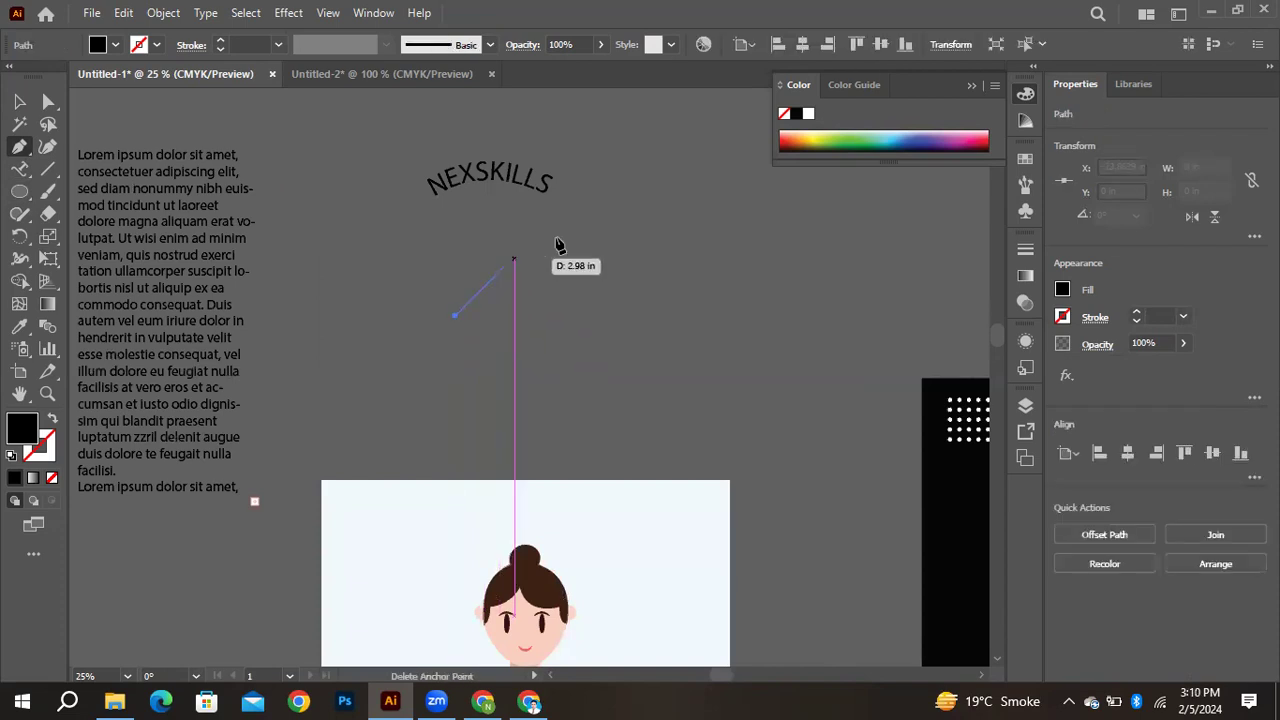
pyautogui.click(568, 237)
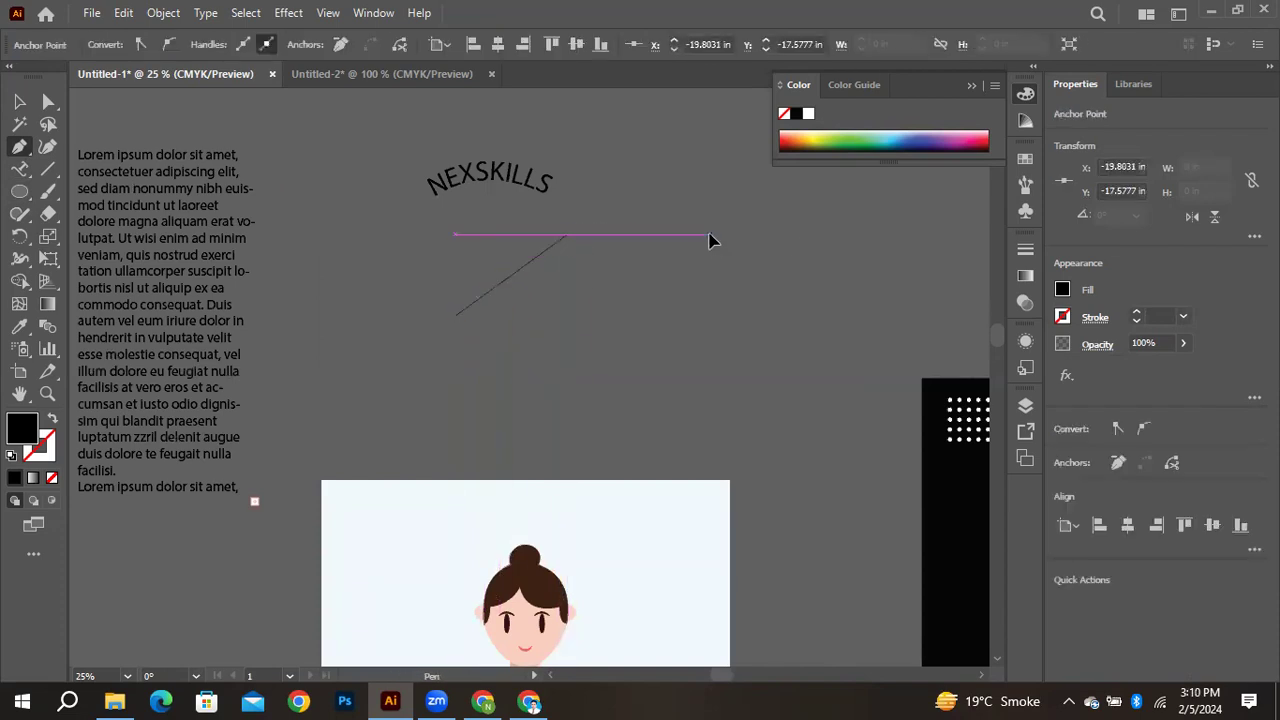
pyautogui.moveTo(710, 240); pyautogui.dragTo(783, 288)
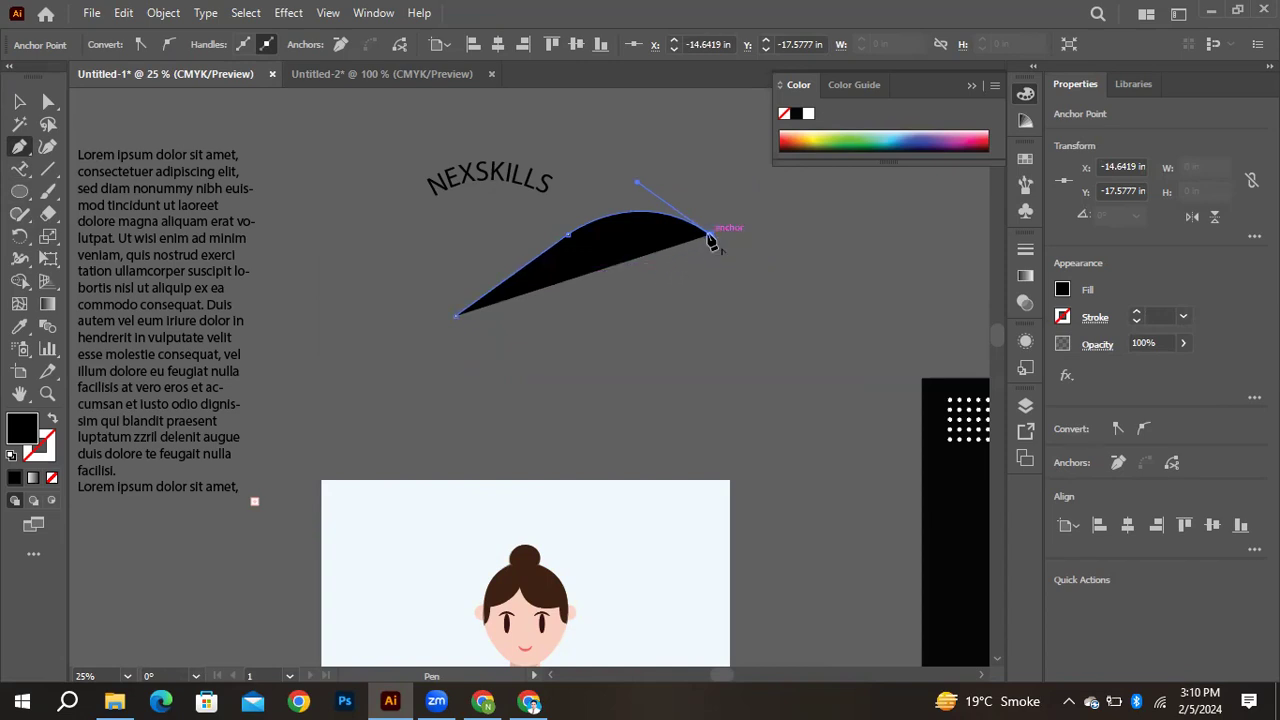
pyautogui.moveTo(700, 354); pyautogui.dragTo(667, 390)
pyautogui.click(700, 353)
pyautogui.click(482, 356)
pyautogui.moveTo(455, 320); pyautogui.dragTo(460, 277)
pyautogui.click(19, 101)
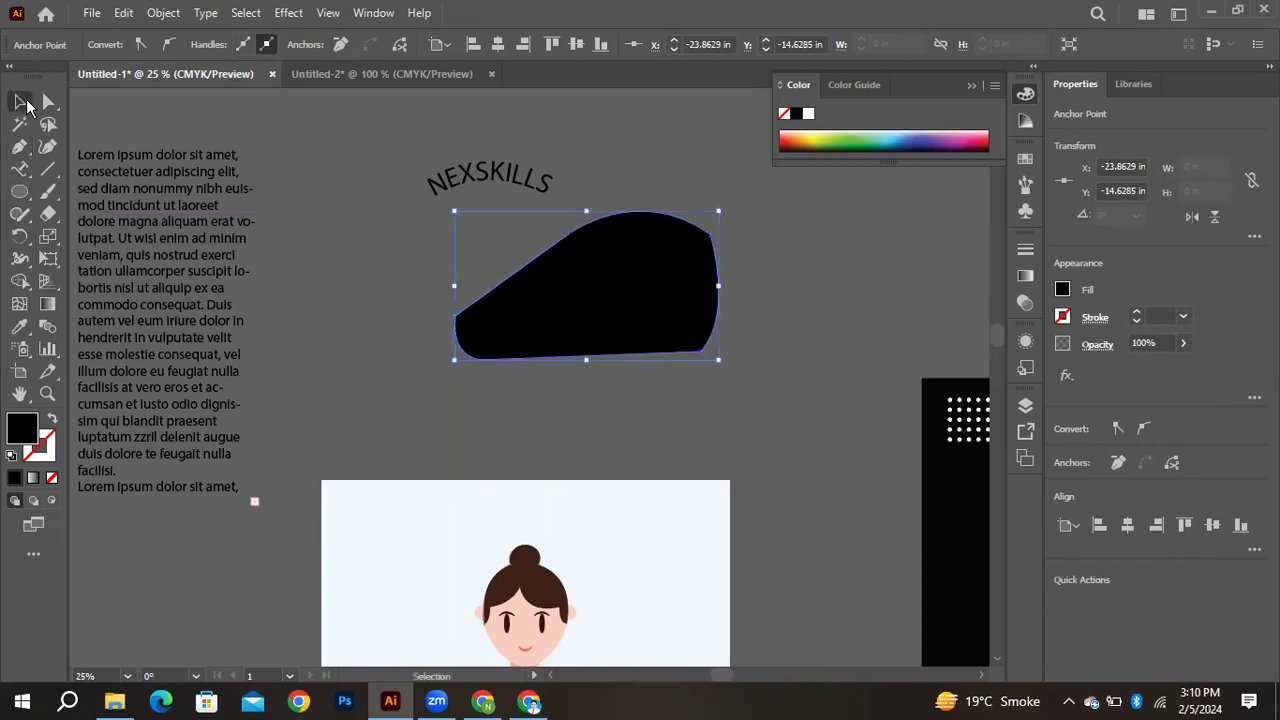
pyautogui.click(607, 167)
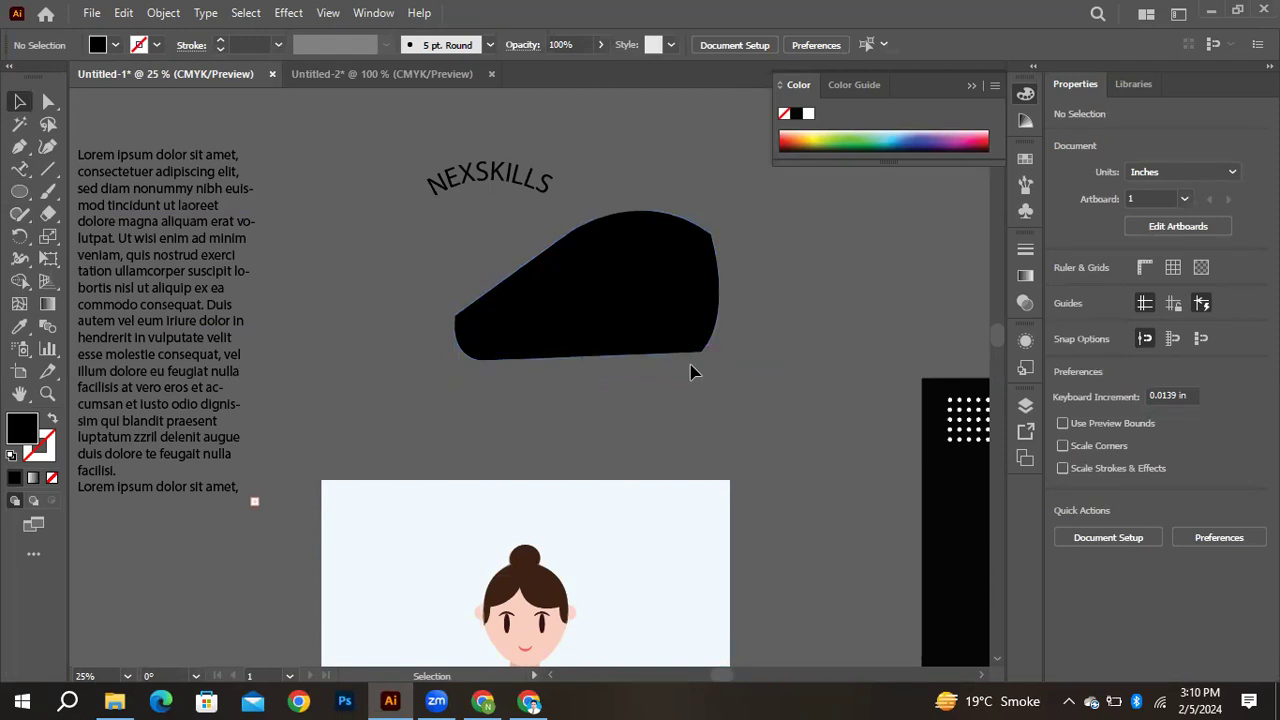
# Round off the black shape's left corner, upper edge and right side with the Smooth tool
pyautogui.hotkey('ctrl', '=')
pyautogui.hotkey('ctrl', '=')
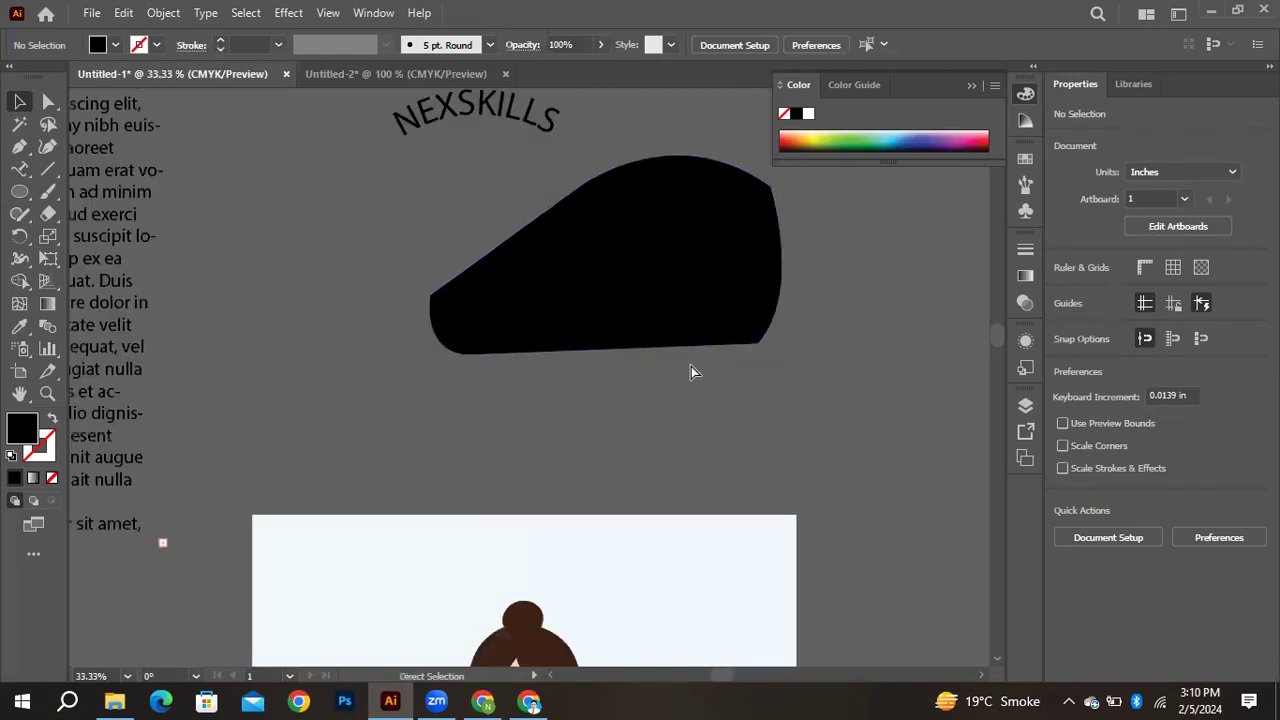
pyautogui.moveTo(680, 346); pyautogui.dragTo(587, 469)
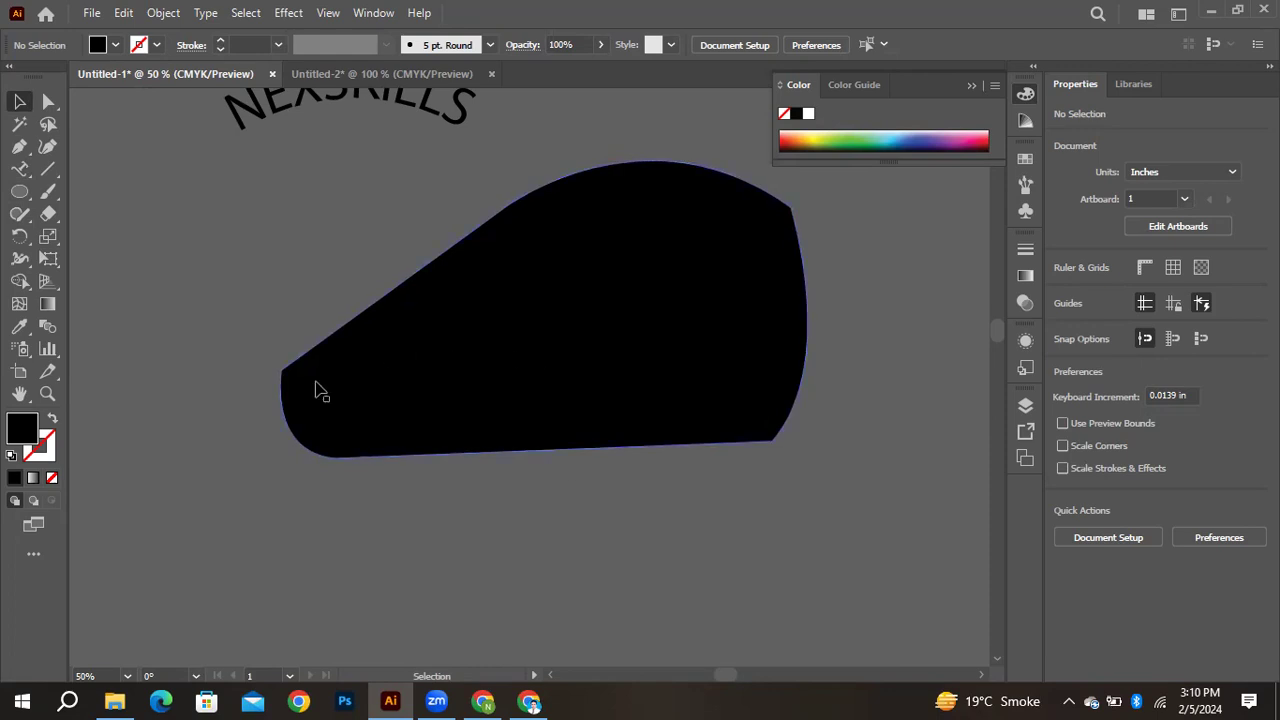
pyautogui.click(424, 381)
pyautogui.moveTo(19, 213)
pyautogui.mouseDown()
pyautogui.moveTo(103, 237)
pyautogui.moveTo(128, 260)
pyautogui.mouseUp()
pyautogui.moveTo(287, 365)
pyautogui.mouseDown()
pyautogui.moveTo(811, 247)
pyautogui.moveTo(786, 230)
pyautogui.moveTo(793, 255)
pyautogui.moveTo(723, 194)
pyautogui.moveTo(793, 241)
pyautogui.moveTo(778, 253)
pyautogui.moveTo(743, 238)
pyautogui.moveTo(794, 334)
pyautogui.mouseUp()
pyautogui.moveTo(355, 350)
pyautogui.mouseDown()
pyautogui.moveTo(292, 393)
pyautogui.moveTo(312, 352)
pyautogui.moveTo(286, 406)
pyautogui.moveTo(281, 385)
pyautogui.moveTo(301, 354)
pyautogui.moveTo(260, 421)
pyautogui.moveTo(299, 354)
pyautogui.moveTo(284, 421)
pyautogui.moveTo(299, 346)
pyautogui.moveTo(305, 372)
pyautogui.moveTo(269, 398)
pyautogui.moveTo(307, 328)
pyautogui.moveTo(295, 401)
pyautogui.moveTo(341, 329)
pyautogui.moveTo(286, 382)
pyautogui.moveTo(310, 339)
pyautogui.moveTo(273, 408)
pyautogui.moveTo(331, 326)
pyautogui.moveTo(490, 230)
pyautogui.moveTo(473, 206)
pyautogui.moveTo(578, 157)
pyautogui.mouseUp()
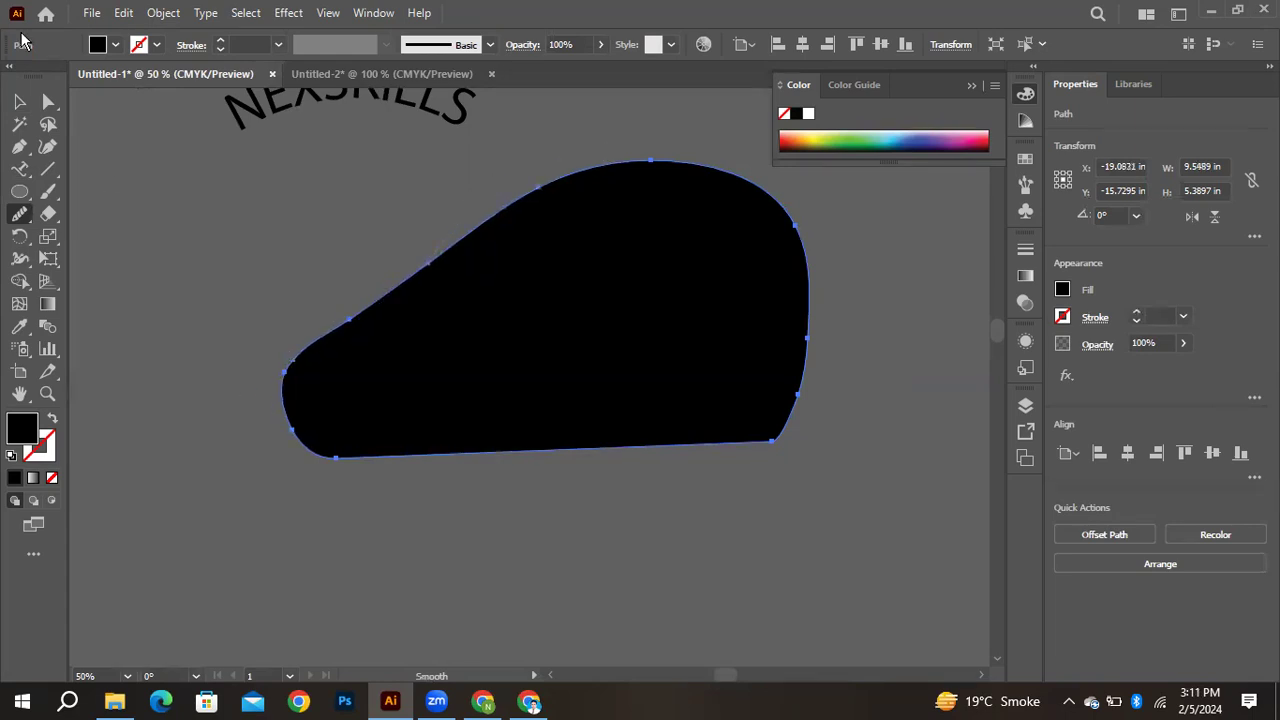
# Delete the smoothed black shape and the curved NEXSKILLS text above it
pyautogui.click(19, 101)
pyautogui.click(139, 190)
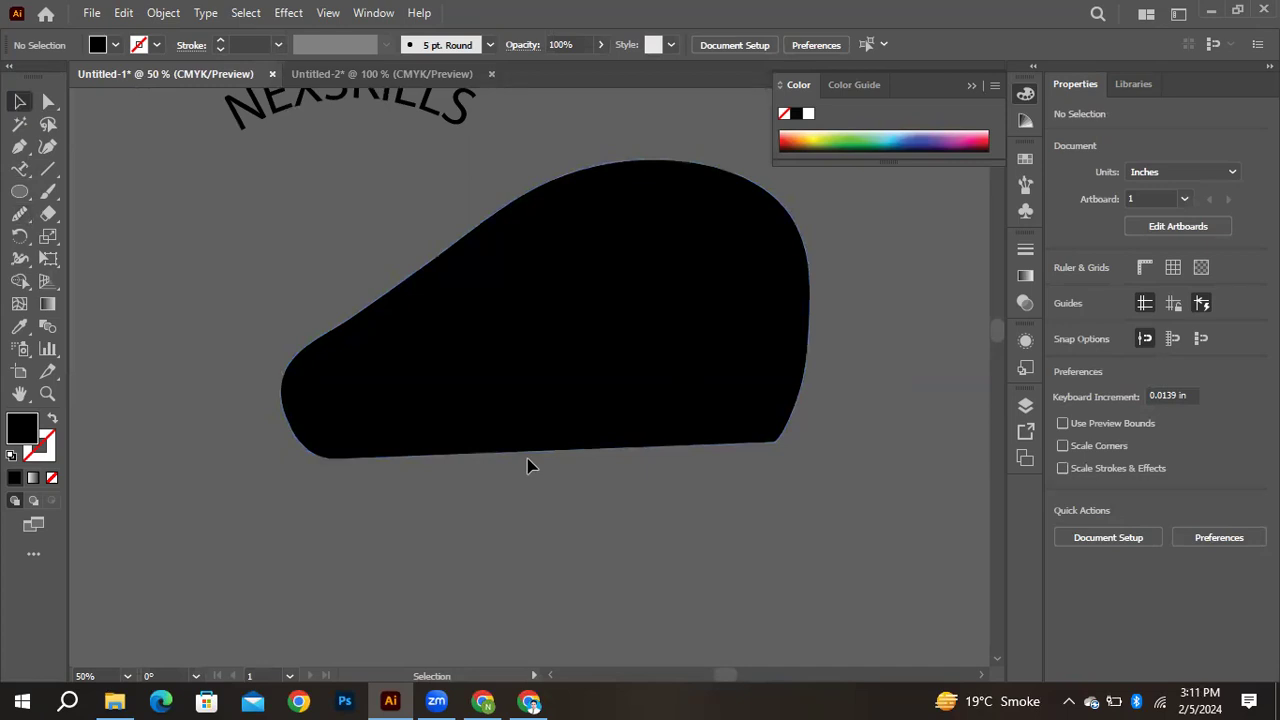
pyautogui.press('space')
pyautogui.click(398, 405)
pyautogui.press('Delete')
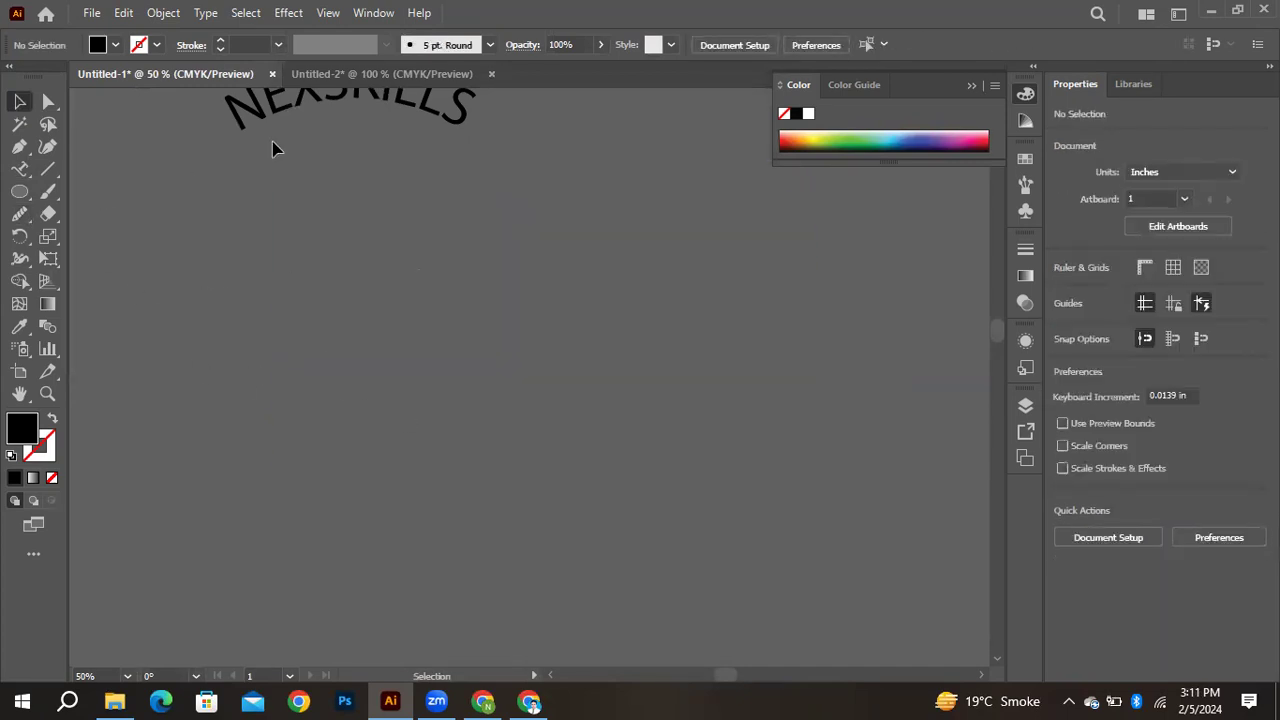
pyautogui.click(280, 127)
pyautogui.press('Delete')
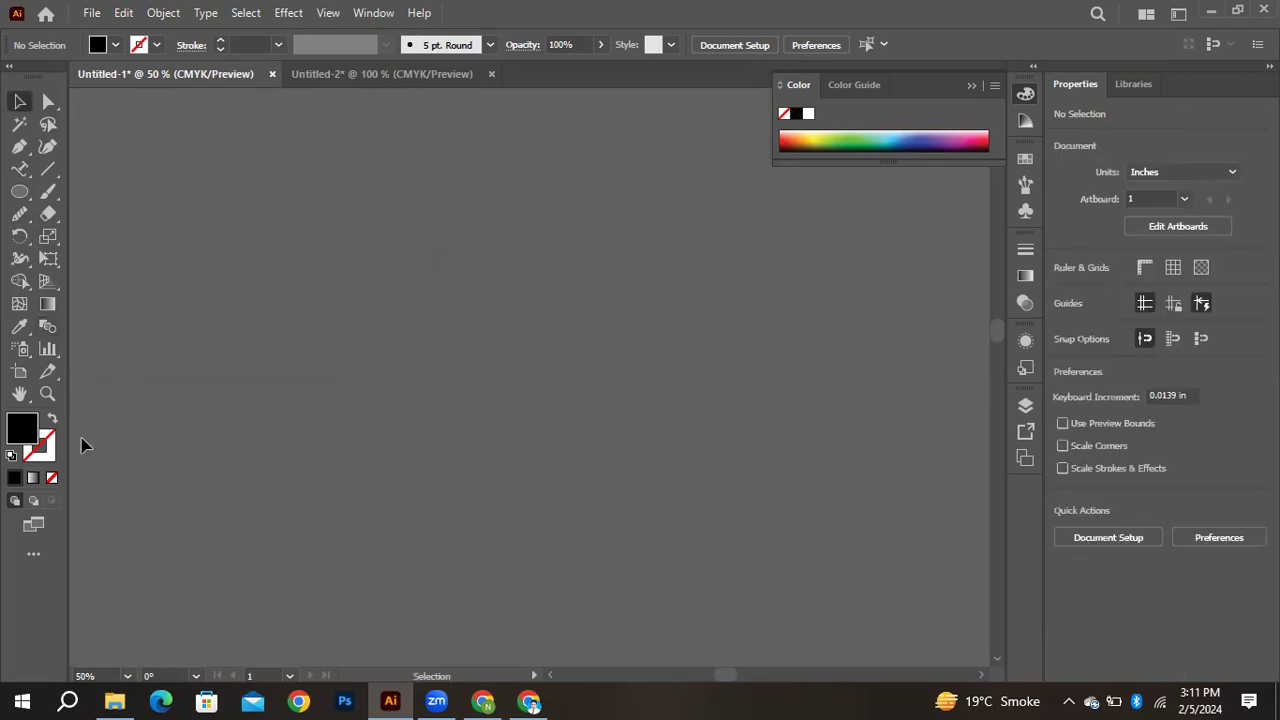
# Draw an open, left-bulging curve about 0.66 by 3.46 in with the Pen tool, with a black stroke and no fill
pyautogui.click(19, 191)
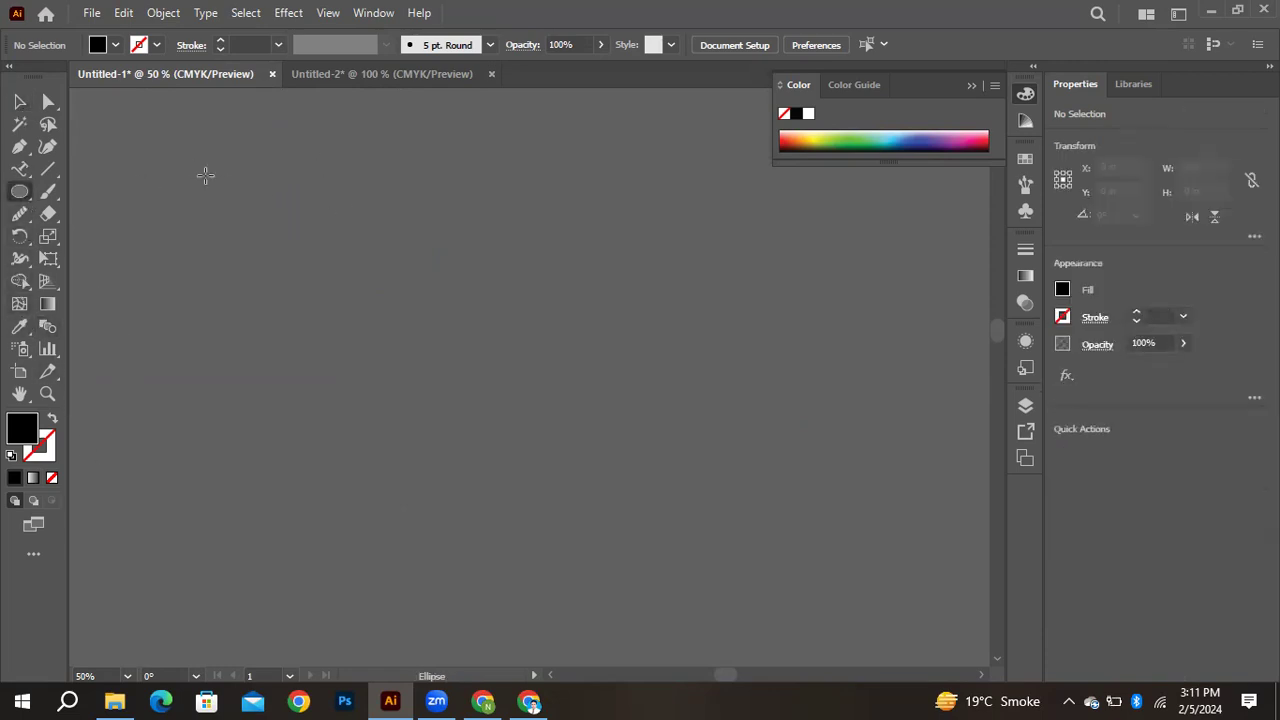
pyautogui.press('p')
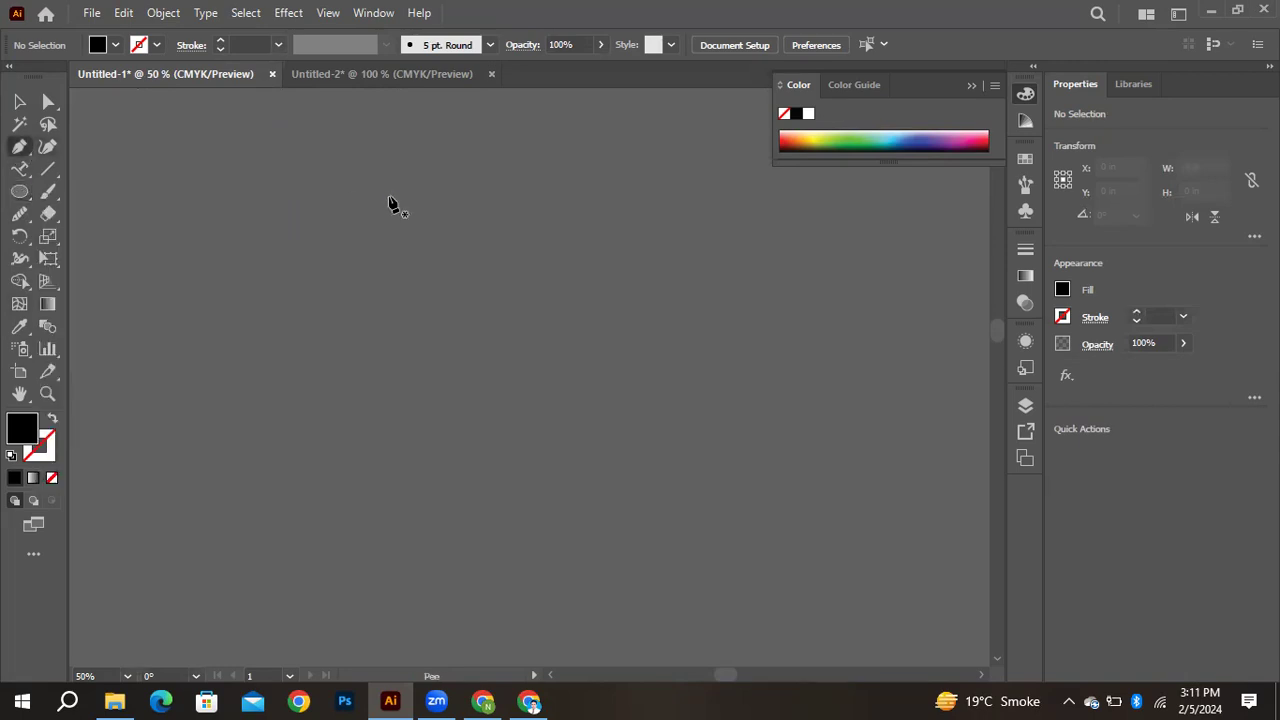
pyautogui.click(389, 197)
pyautogui.moveTo(390, 389); pyautogui.dragTo(474, 514)
pyautogui.click(20, 104)
pyautogui.click(53, 417)
pyautogui.click(323, 191)
pyautogui.moveTo(323, 191); pyautogui.dragTo(429, 203)
# Set the curve's stroke weight to 5 pt and apply the width profile that tapers at both ends
pyautogui.click(278, 45)
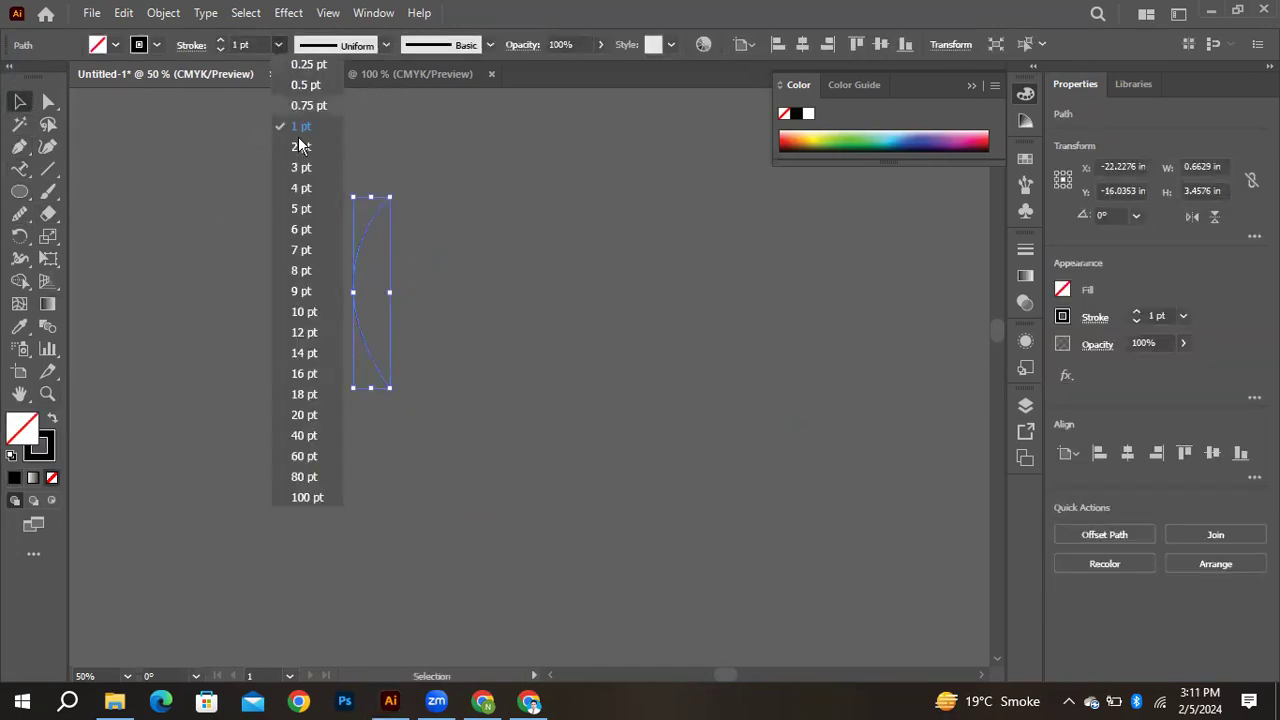
pyautogui.click(302, 208)
pyautogui.click(384, 47)
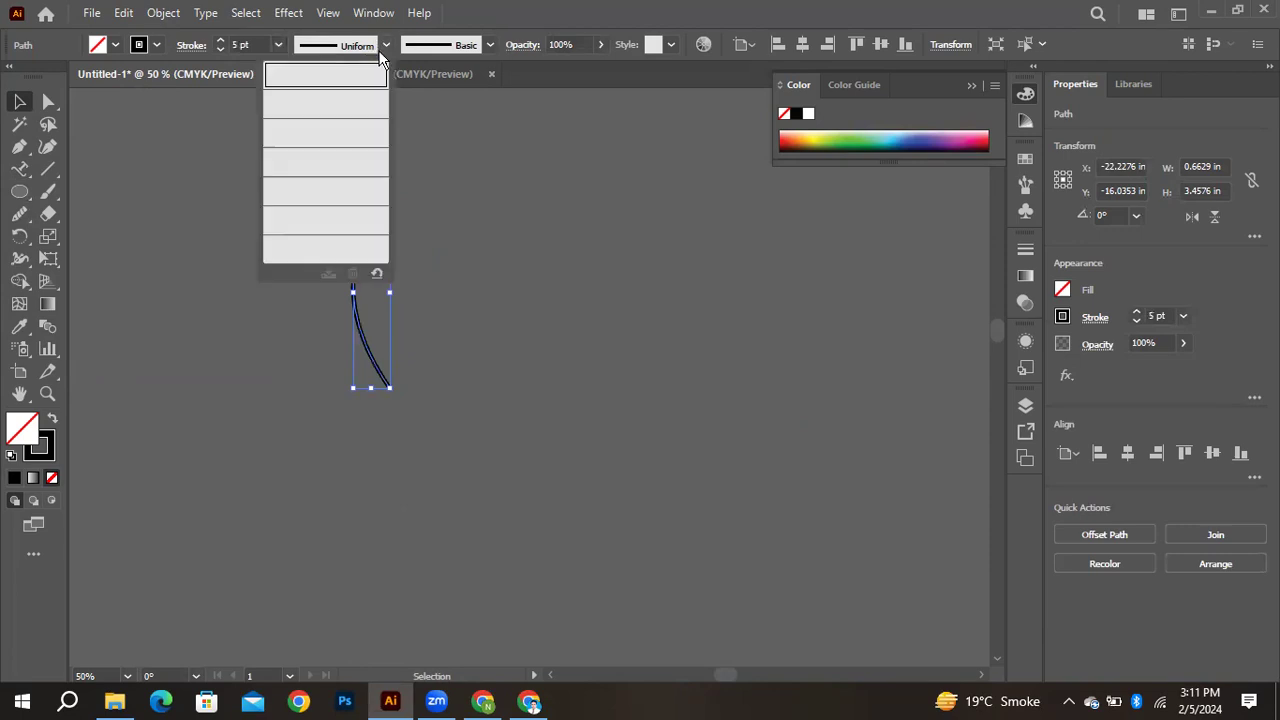
pyautogui.click(325, 103)
pyautogui.click(490, 167)
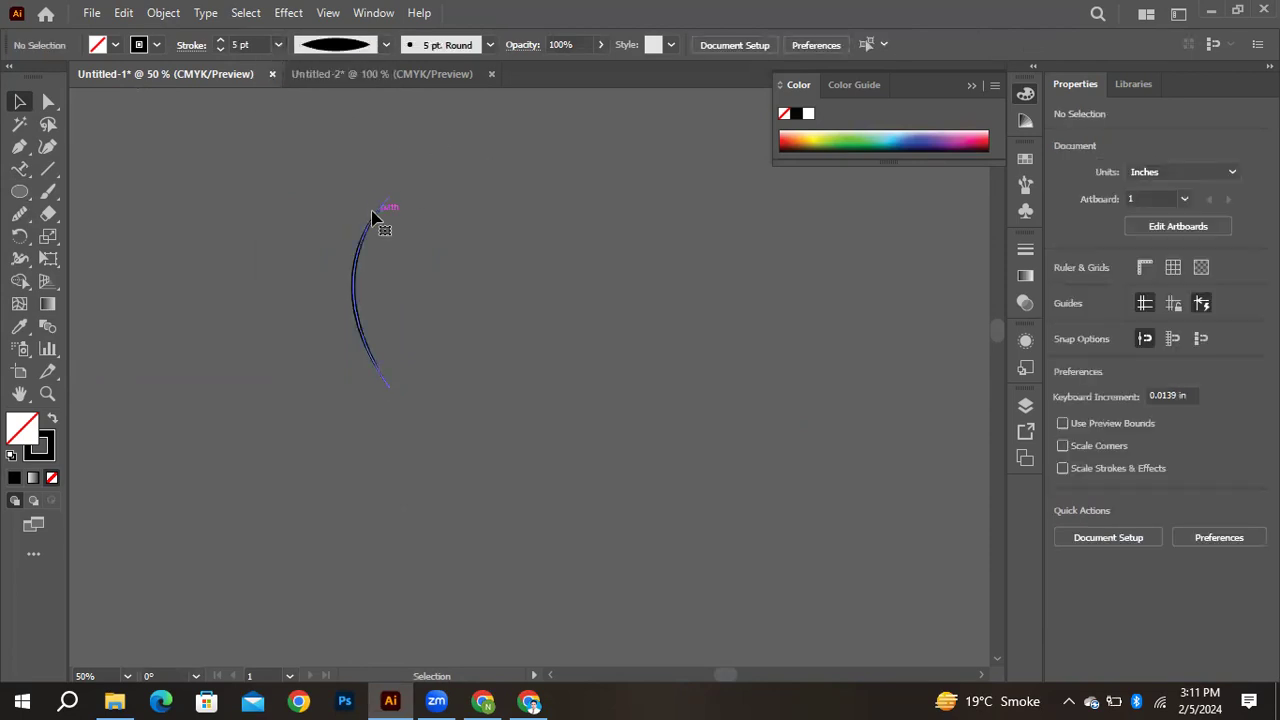
# Make a vertically reflected copy of the curve and place it opposite the original to form a leaf outline about 1.33 in wide
pyautogui.rightClick(372, 216)
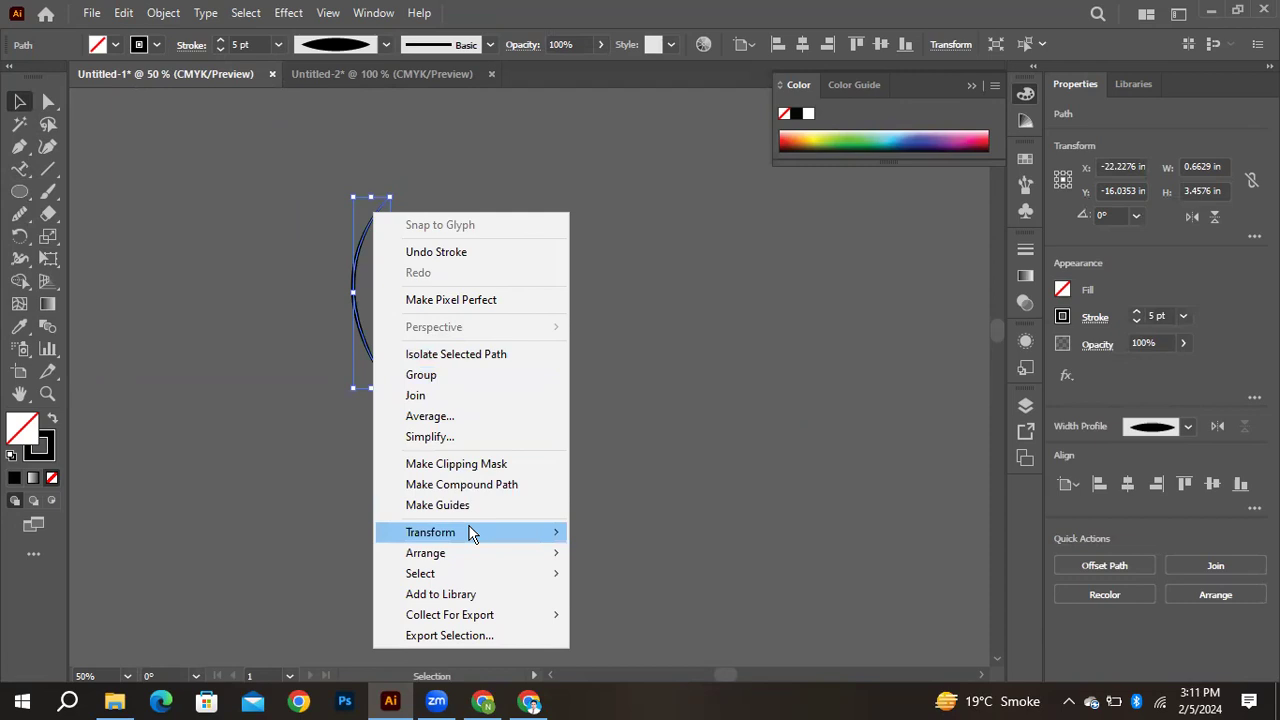
pyautogui.moveTo(472, 533)
pyautogui.click(628, 603)
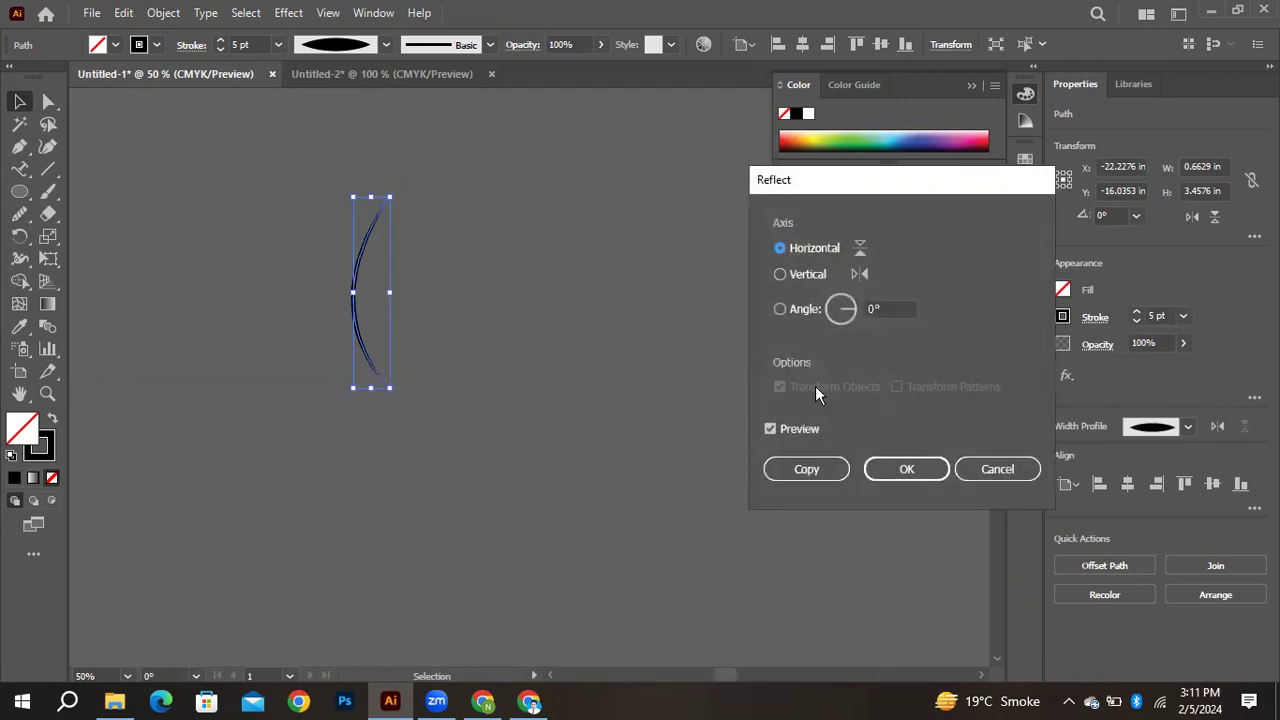
pyautogui.click(802, 275)
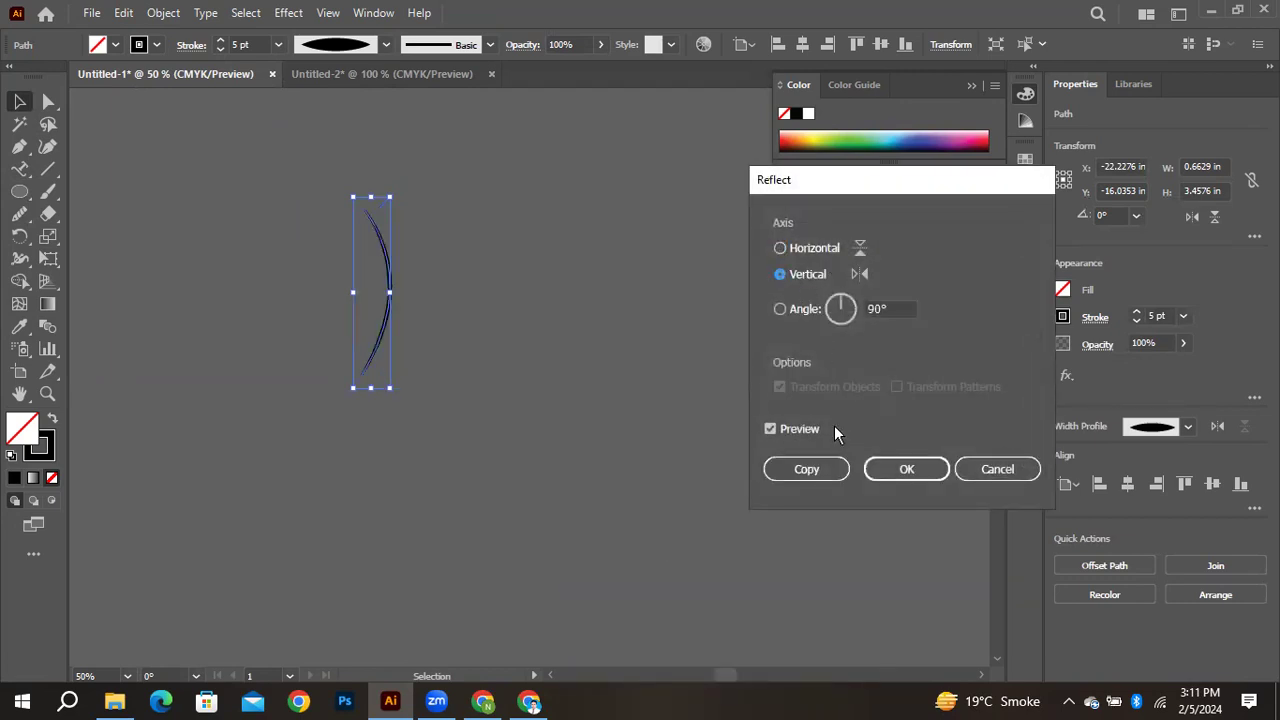
pyautogui.click(806, 469)
pyautogui.moveTo(394, 264); pyautogui.dragTo(571, 389)
pyautogui.click(532, 276)
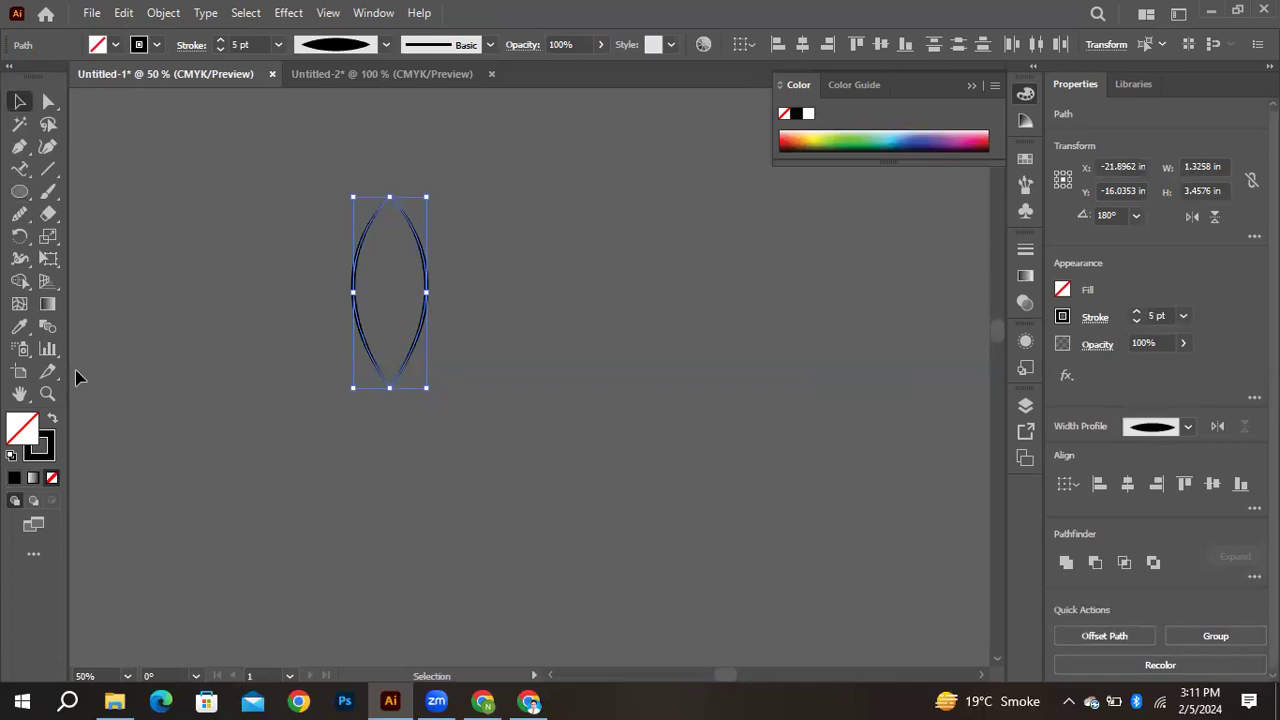
# Blend the two curves of the leaf outline with spacing set to 4 specified steps
pyautogui.click(47, 326)
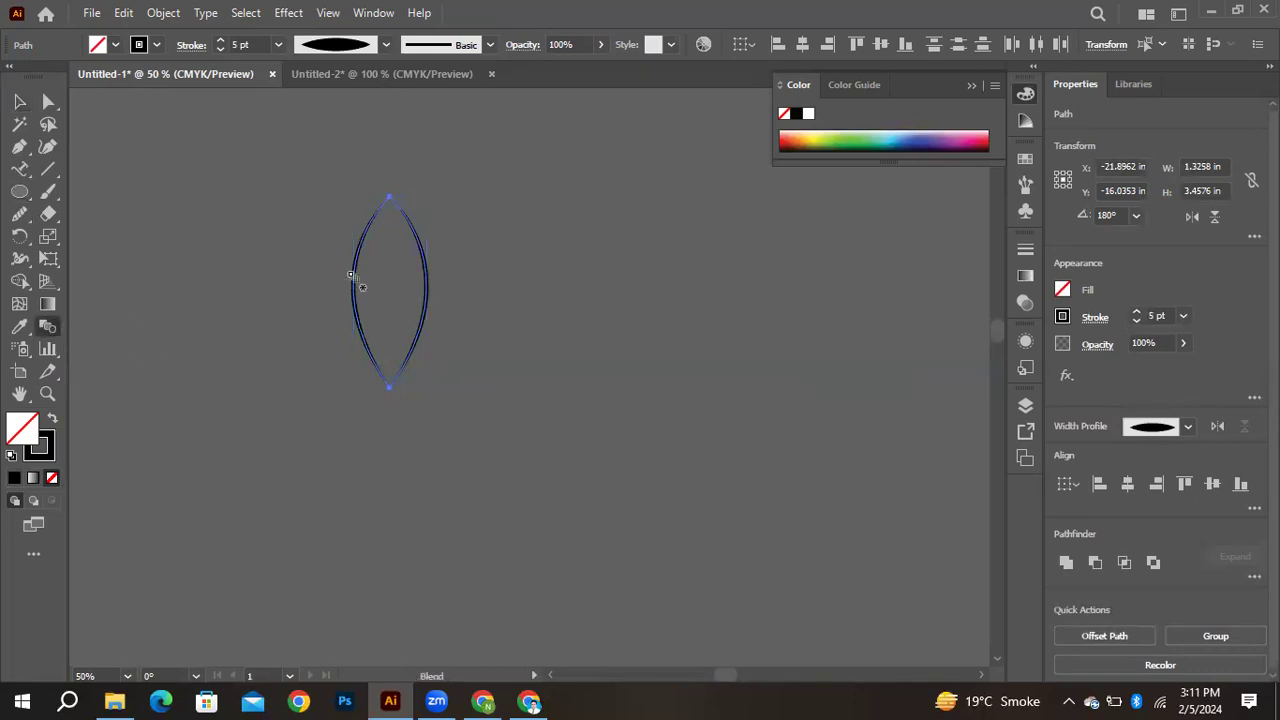
pyautogui.click(424, 288)
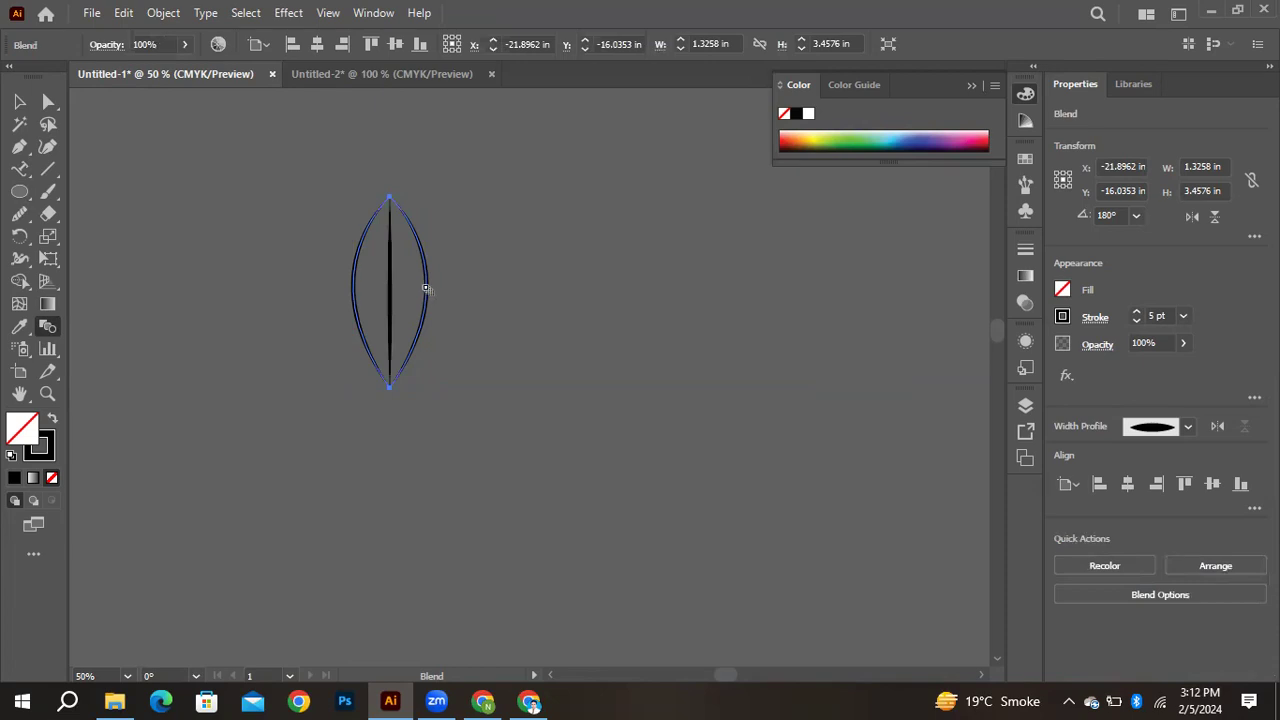
pyautogui.doubleClick(47, 326)
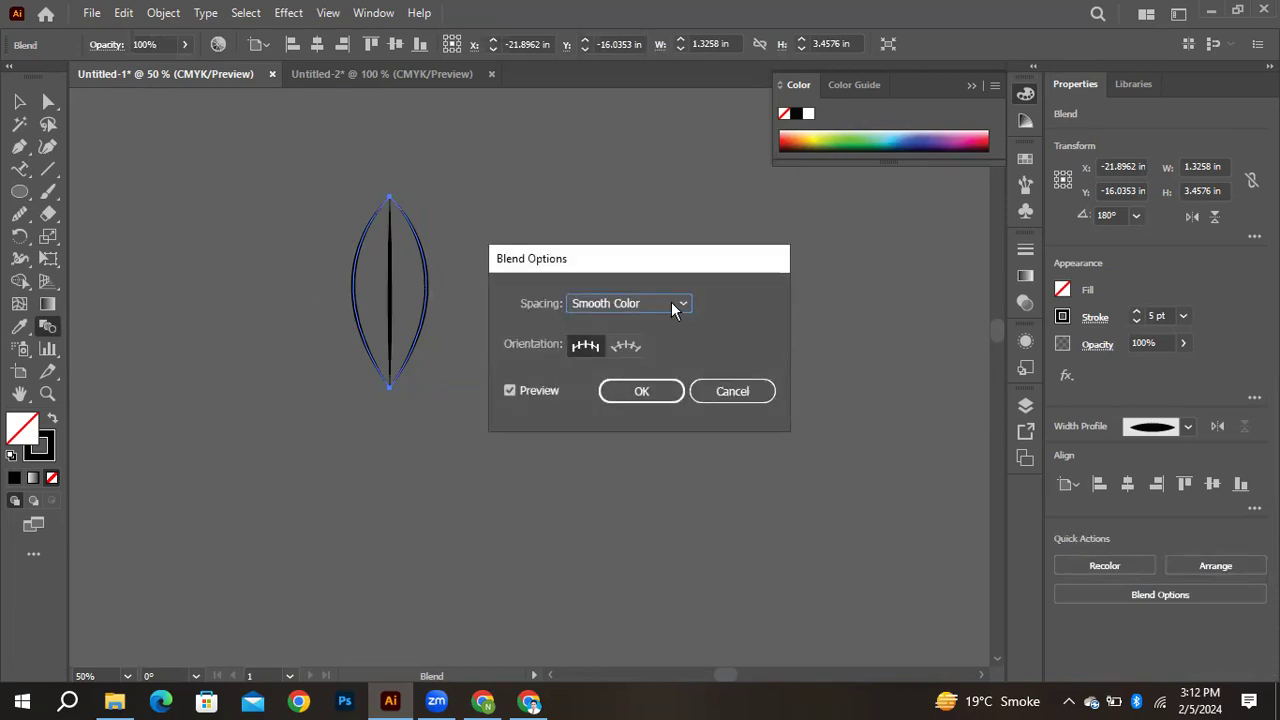
pyautogui.click(671, 302)
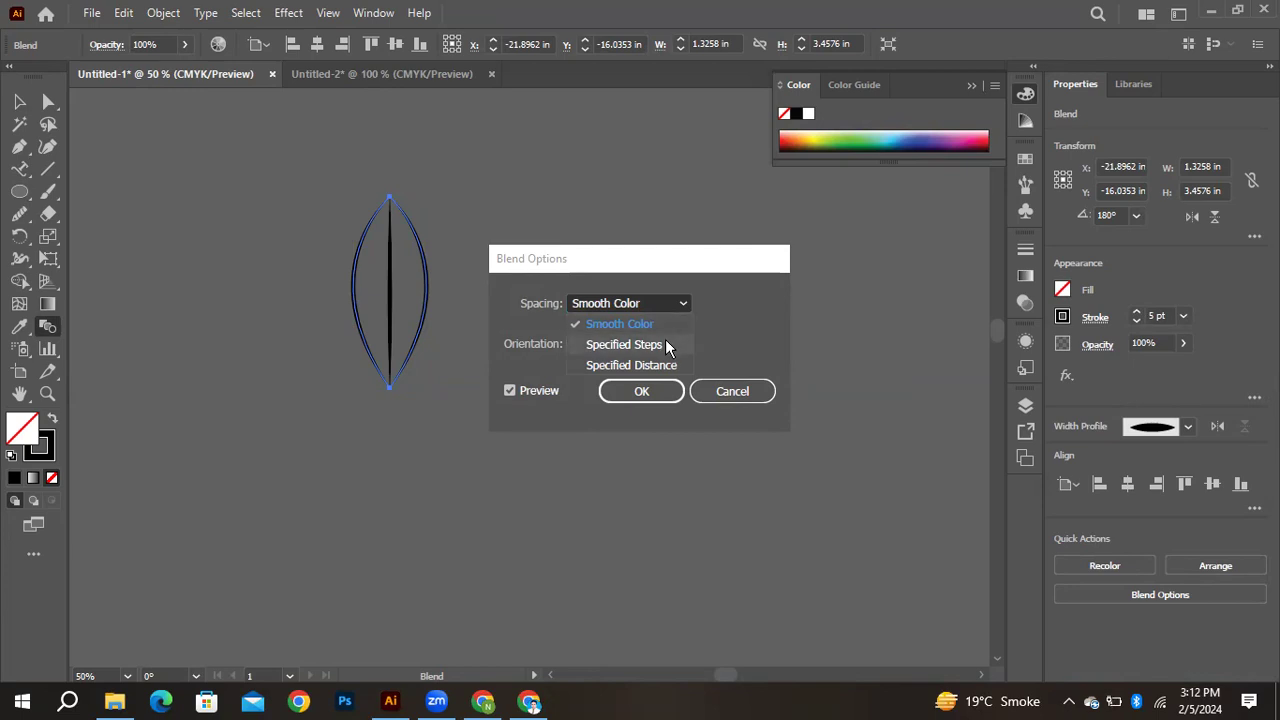
pyautogui.click(625, 344)
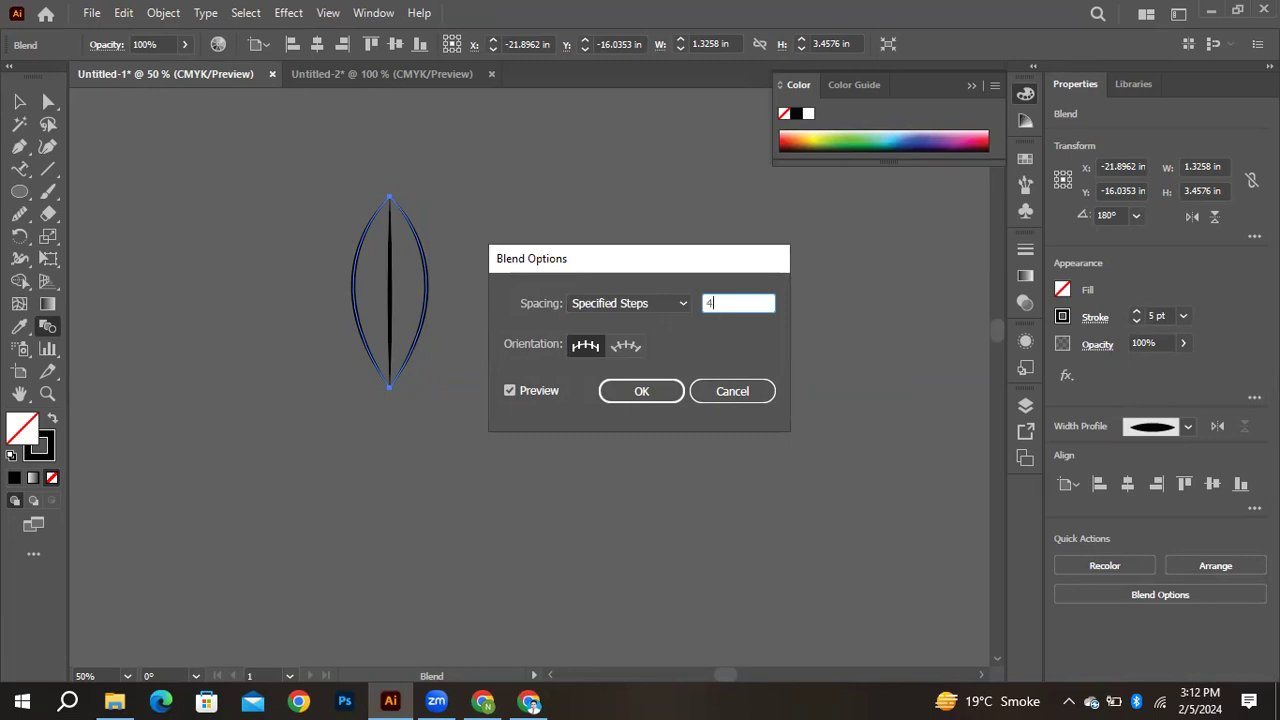
pyautogui.write('4')
pyautogui.click(660, 392)
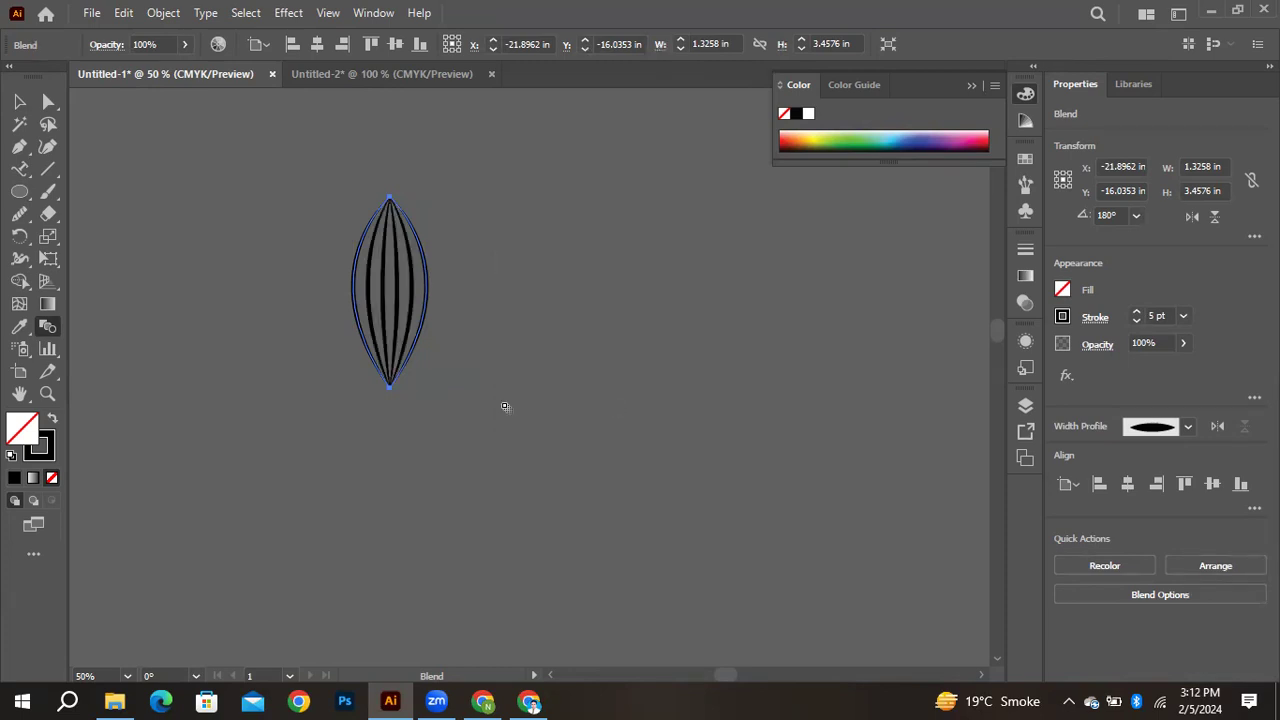
pyautogui.click(19, 101)
pyautogui.click(386, 171)
pyautogui.moveTo(323, 191); pyautogui.dragTo(586, 403)
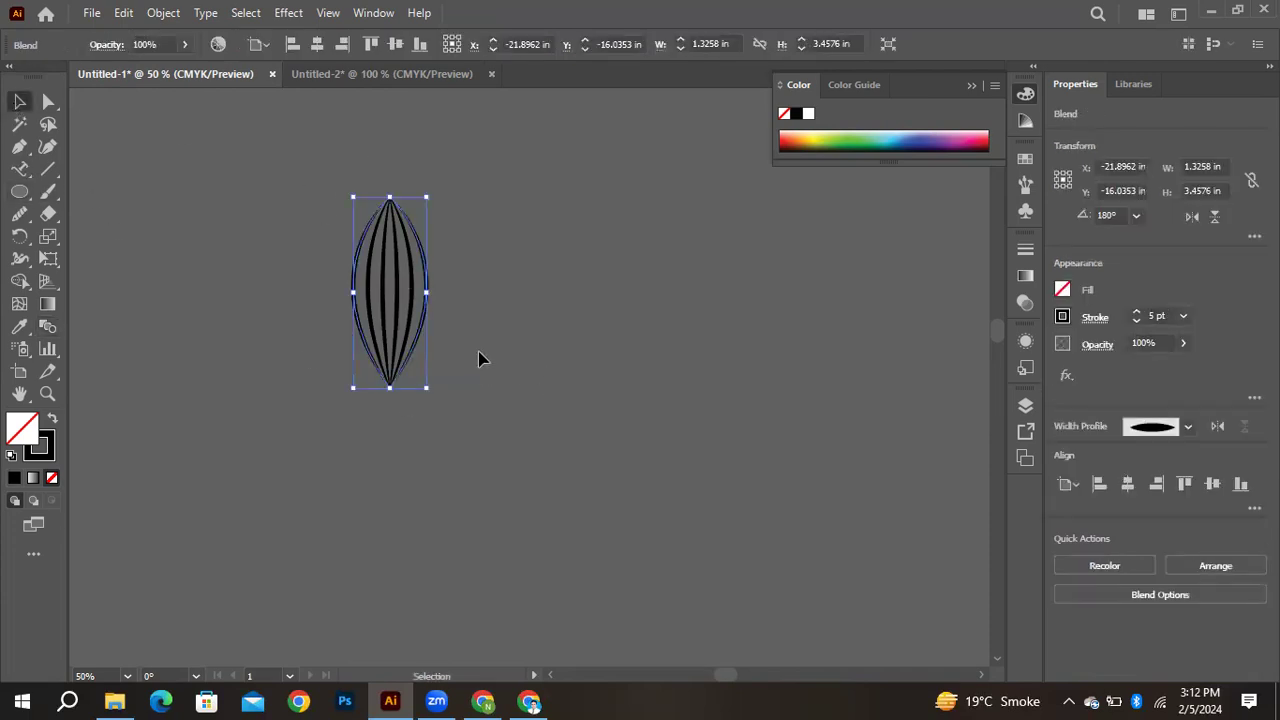
pyautogui.click(188, 364)
# Draw a black circle about 2.6 in across beside the leaf and a black square about 2.2 in wide diagonally below it
pyautogui.click(19, 191)
pyautogui.moveTo(546, 274); pyautogui.dragTo(677, 415)
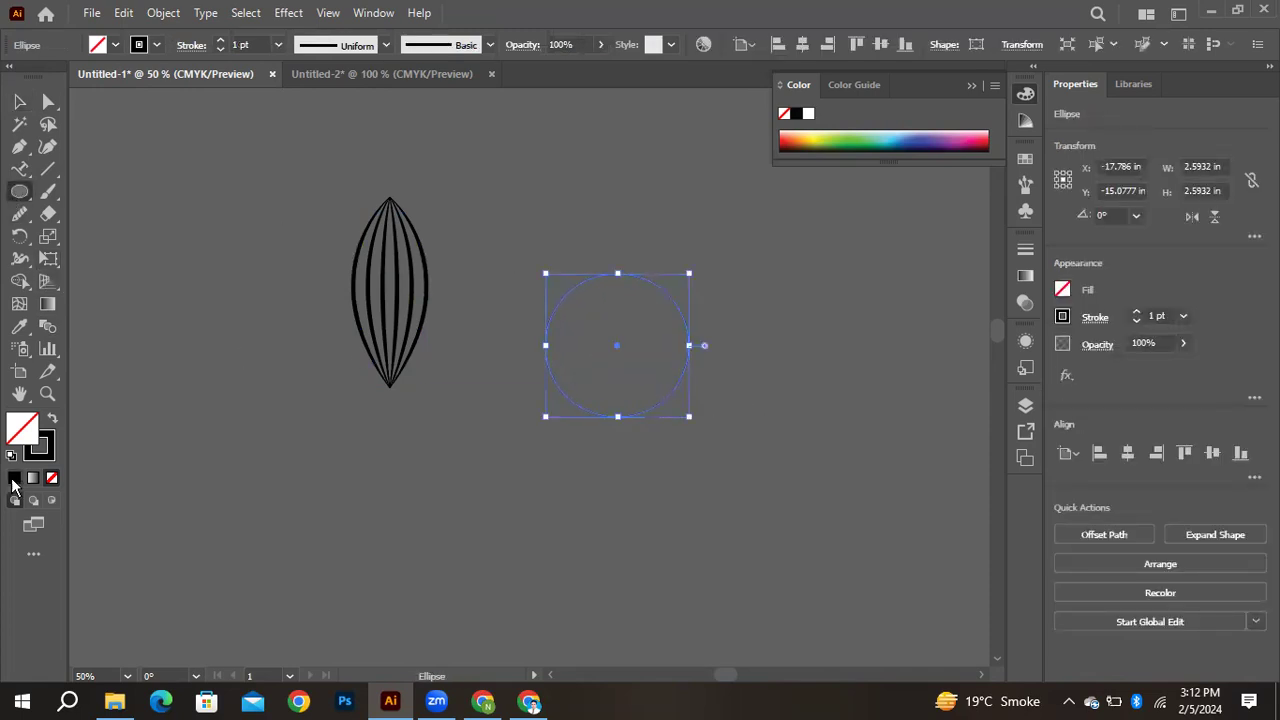
pyautogui.click(52, 418)
pyautogui.moveTo(31, 189); pyautogui.dragTo(84, 192)
pyautogui.moveTo(846, 520); pyautogui.dragTo(964, 636)
pyautogui.click(20, 99)
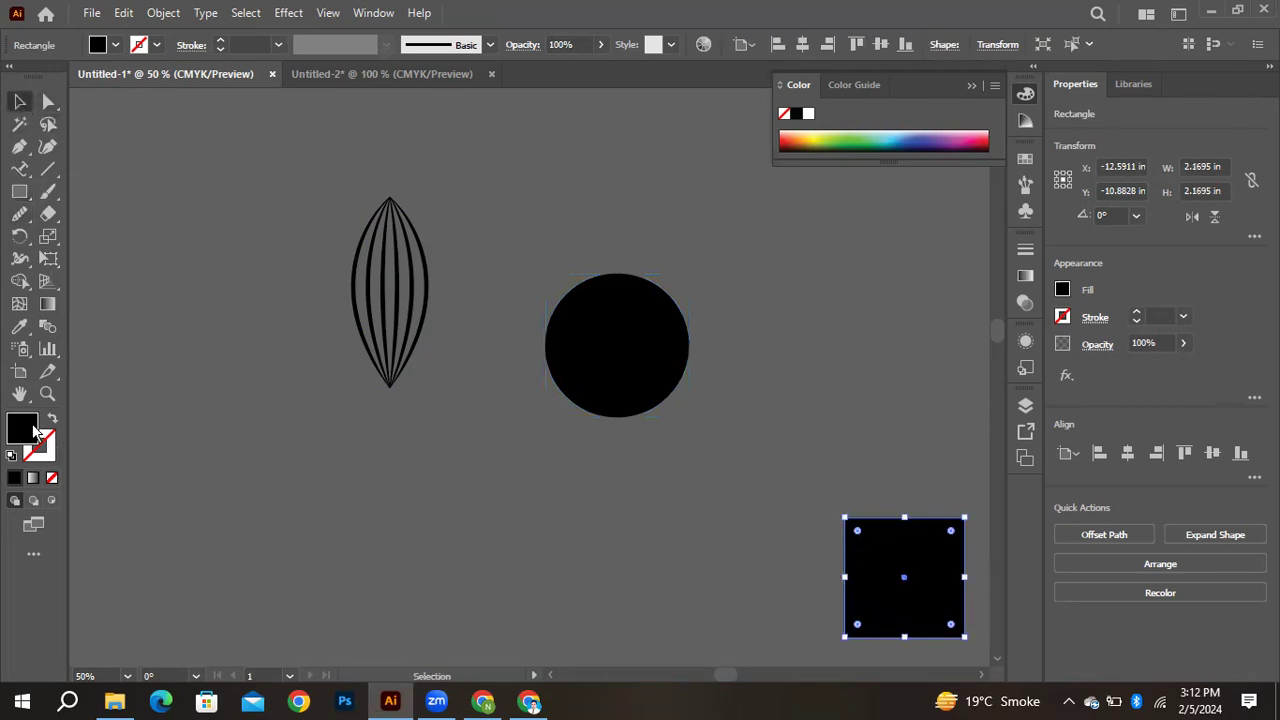
# Fill the square with a bright pinkish red
pyautogui.doubleClick(1062, 289)
pyautogui.click(608, 229)
pyautogui.click(720, 280)
pyautogui.click(607, 231)
pyautogui.moveTo(620, 224); pyautogui.dragTo(636, 220)
pyautogui.press('Return')
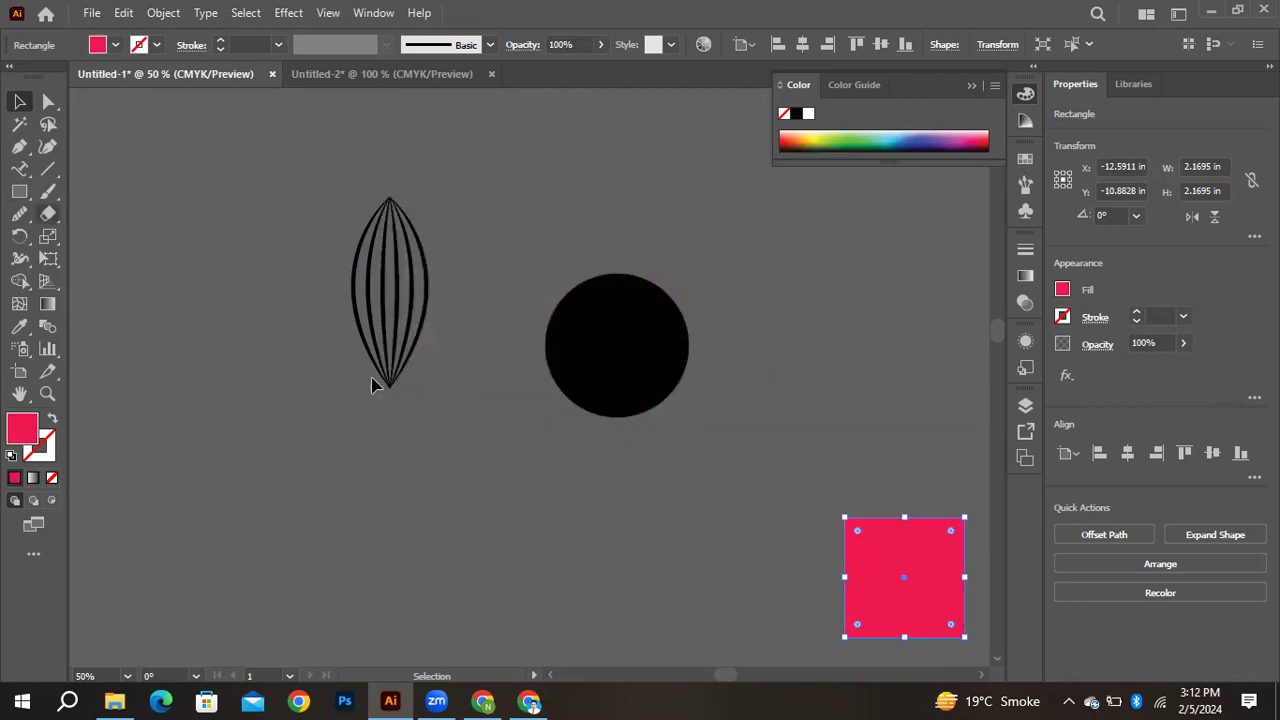
# Blend the black circle into the pinkish-red square with the Blend tool
pyautogui.moveTo(577, 530); pyautogui.dragTo(397, 423)
pyautogui.click(503, 277)
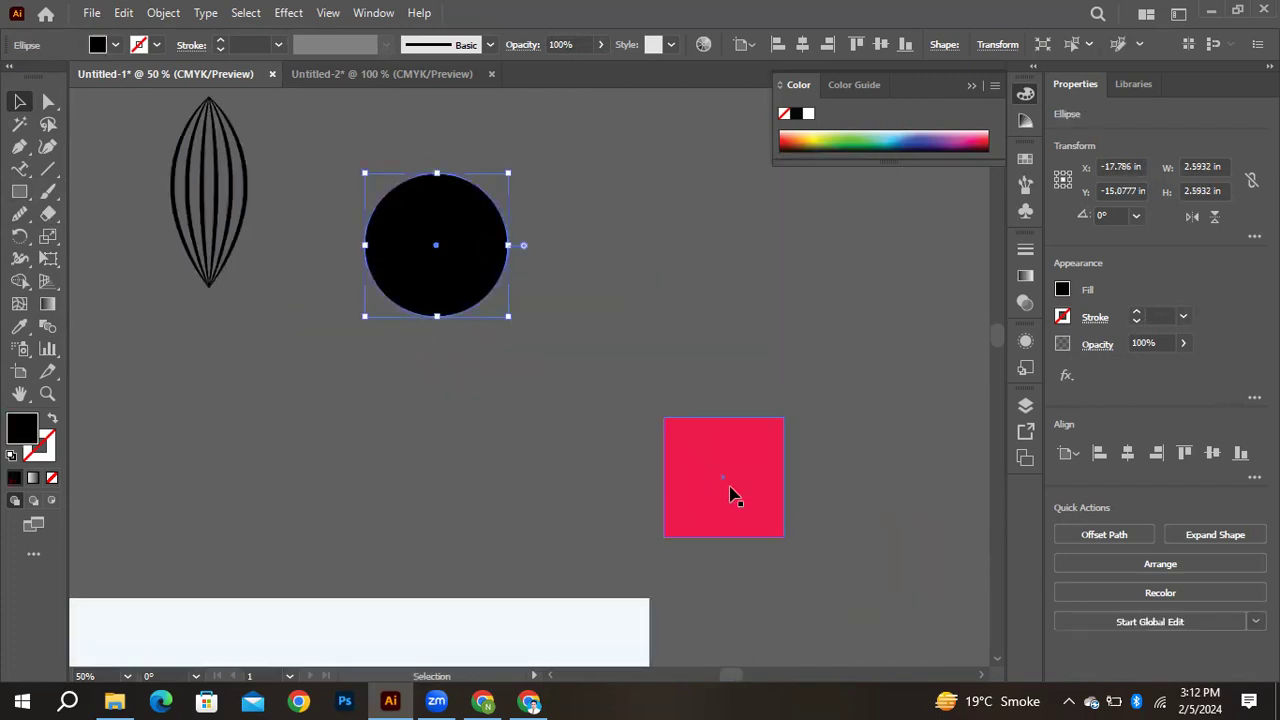
pyautogui.keyDown('shift'); pyautogui.click(726, 490); pyautogui.keyUp('shift')
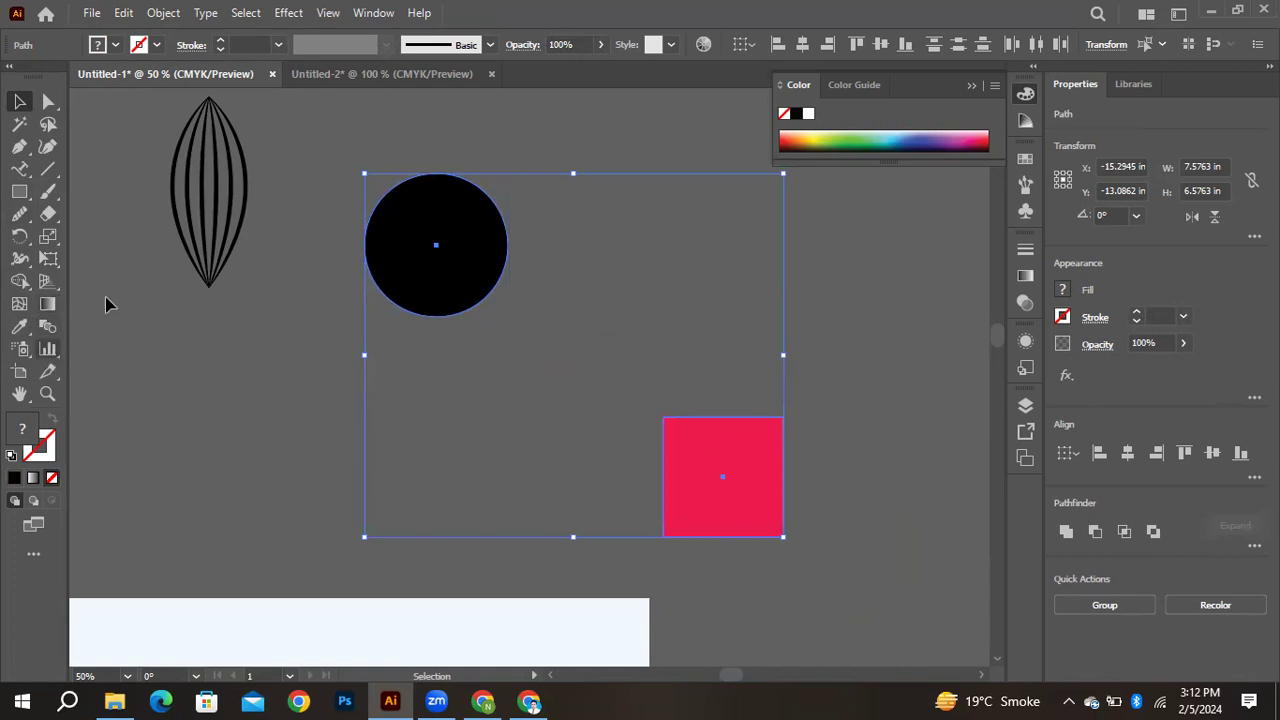
pyautogui.click(47, 326)
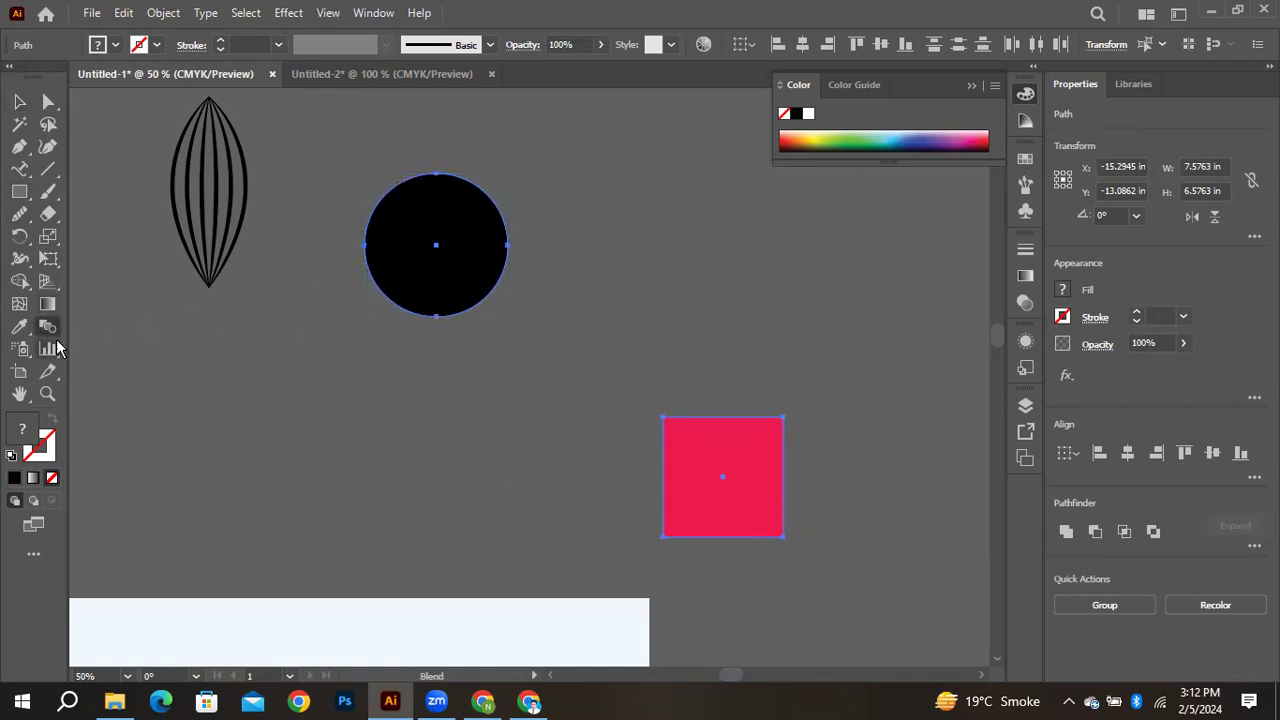
pyautogui.click(437, 237)
pyautogui.click(748, 486)
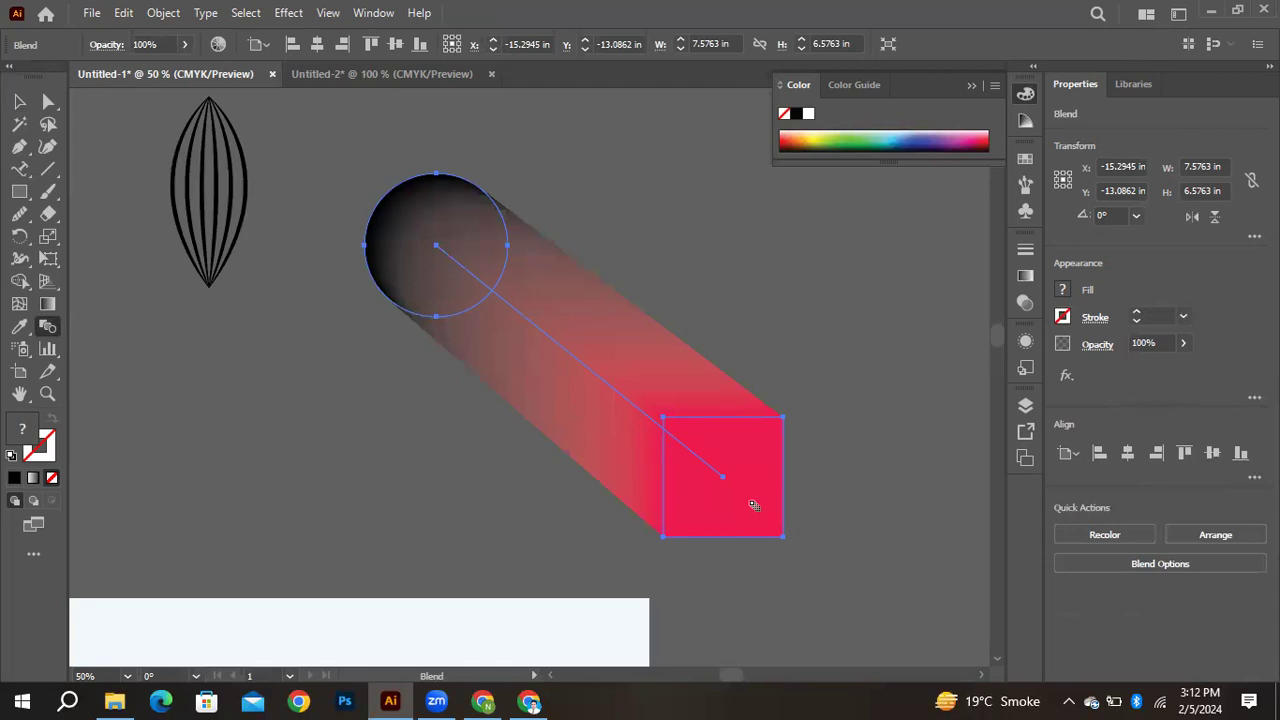
# Switch the circle-to-square blend's orientation to Align to Path and try the Specified Distance and Smooth Color spacing
pyautogui.doubleClick(54, 328)
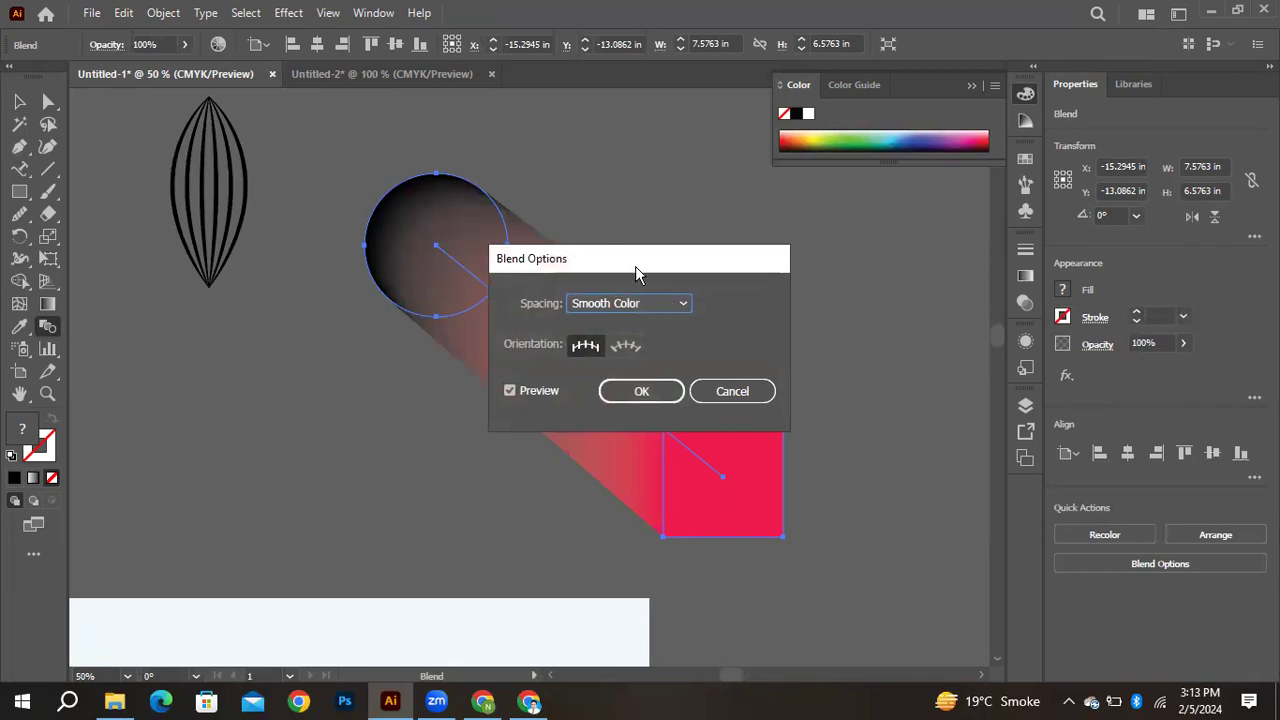
pyautogui.moveTo(641, 264); pyautogui.dragTo(798, 167)
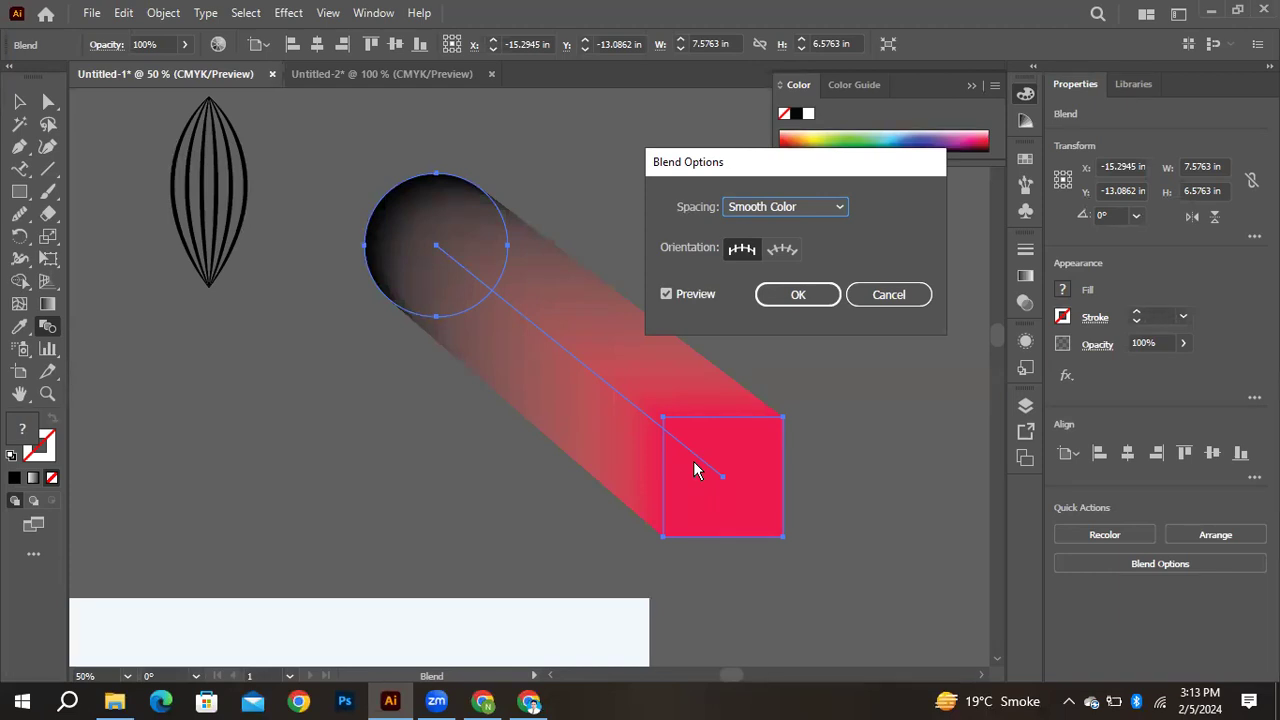
pyautogui.click(804, 205)
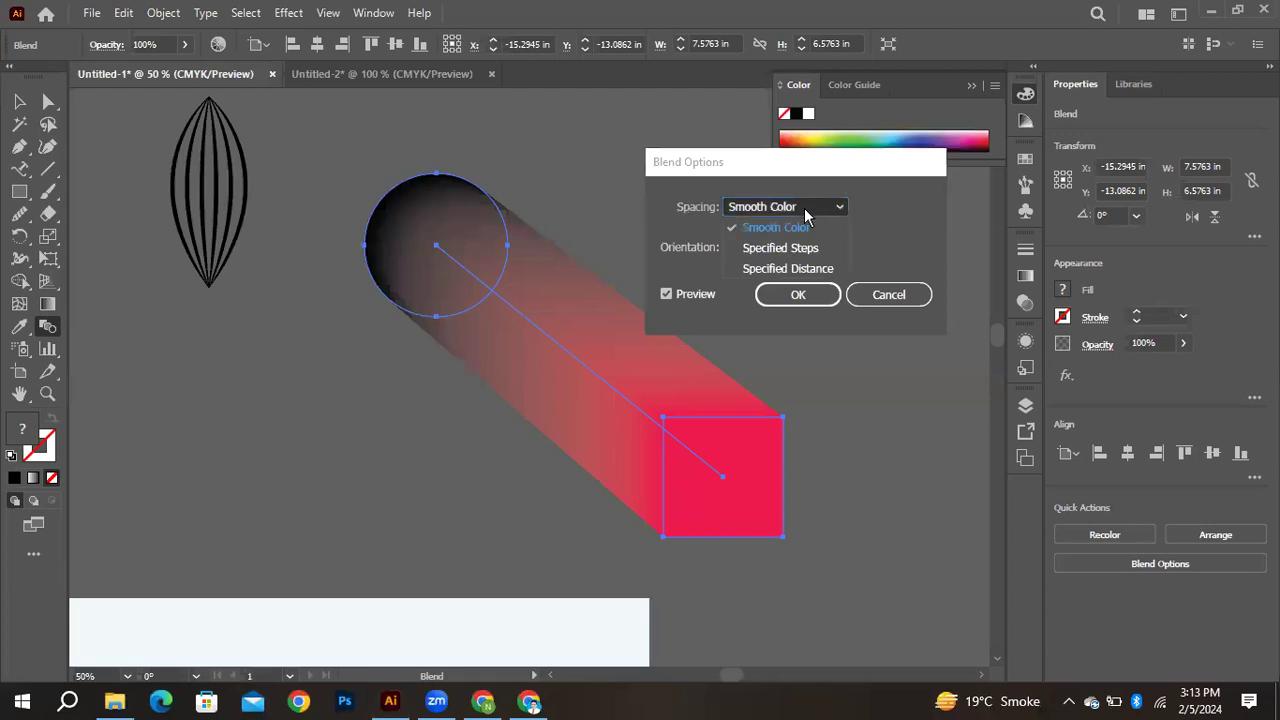
pyautogui.click(804, 268)
pyautogui.click(776, 253)
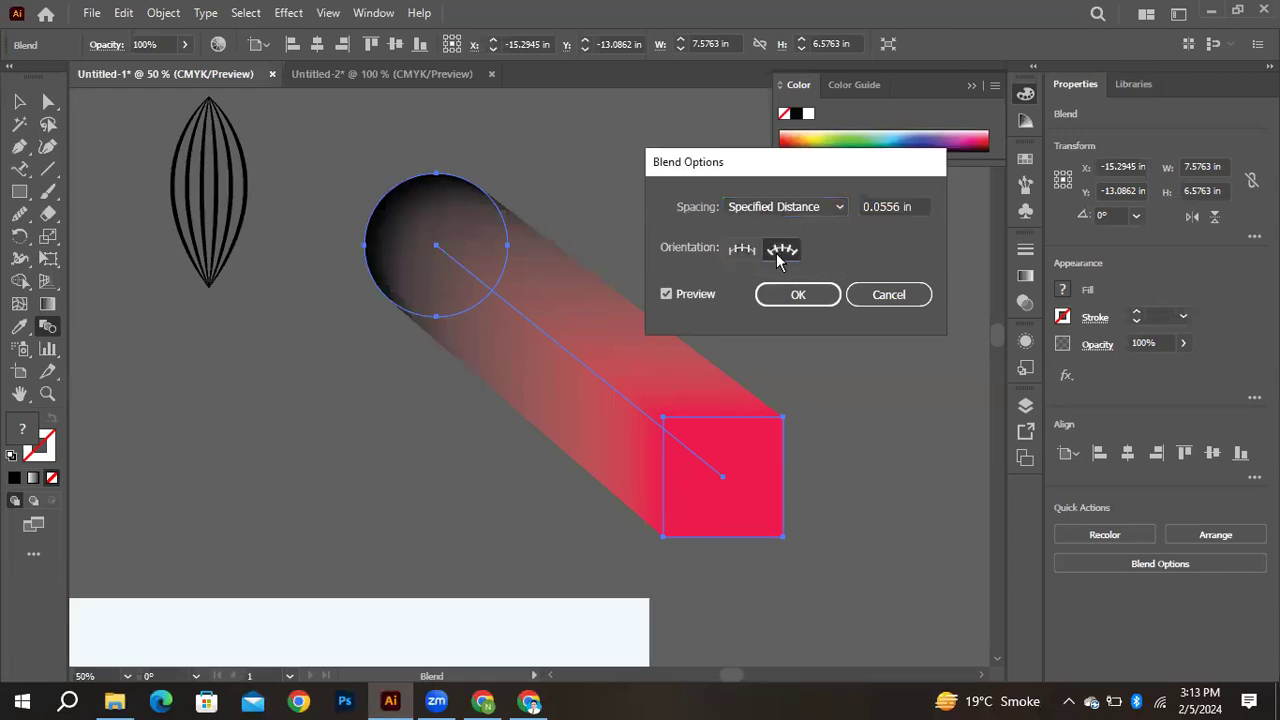
pyautogui.click(817, 210)
pyautogui.click(796, 232)
pyautogui.click(810, 215)
pyautogui.click(772, 223)
pyautogui.click(742, 250)
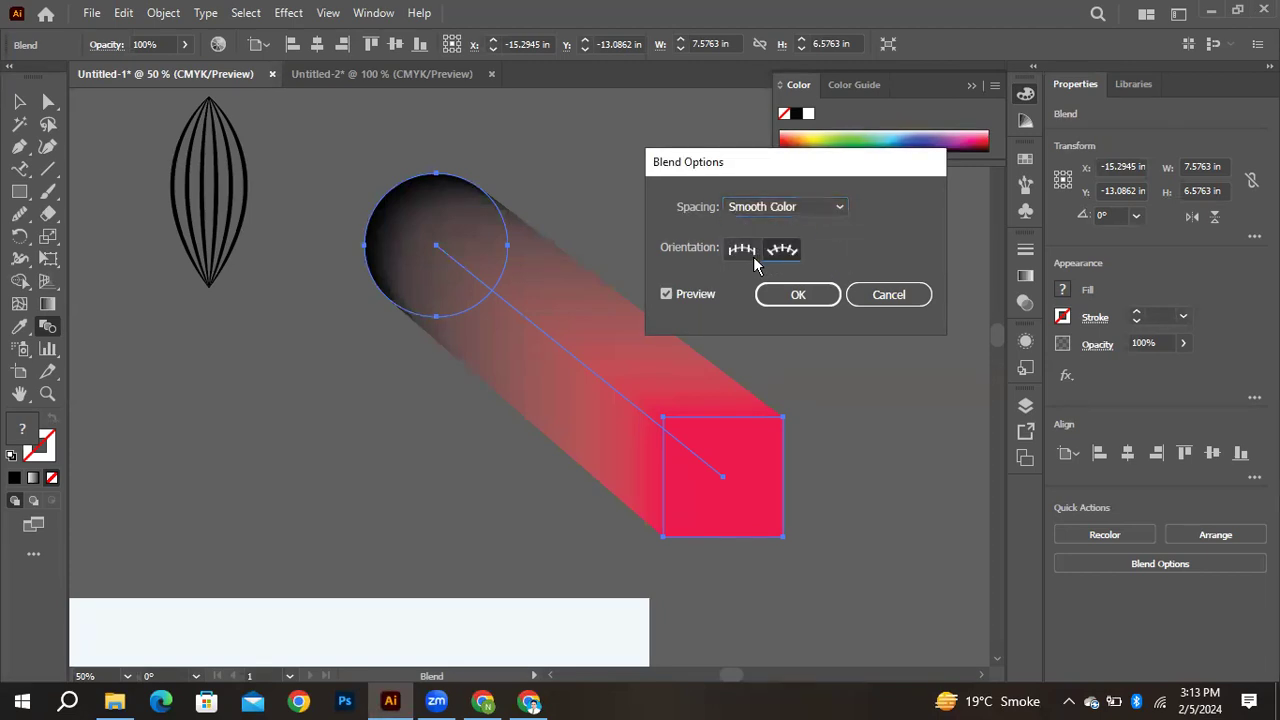
# Set the circle-to-square blend's spacing to 4 specified steps and select the finished blend
pyautogui.click(797, 210)
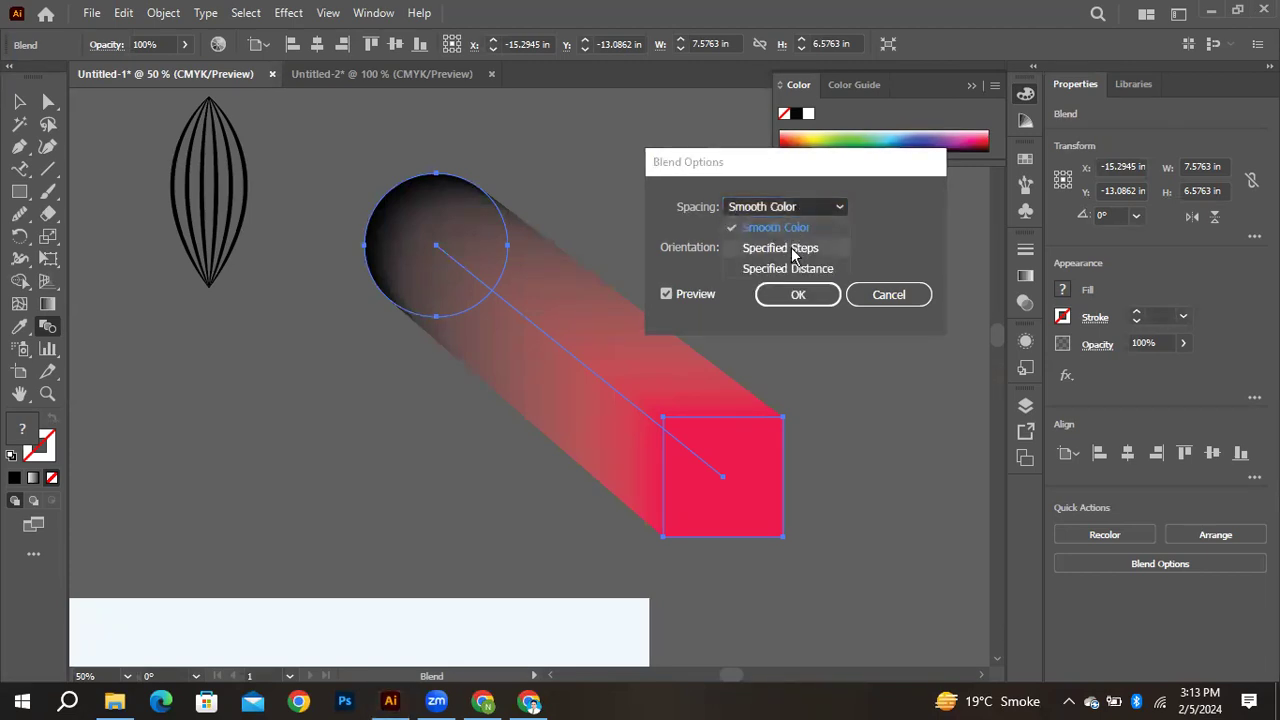
pyautogui.click(791, 247)
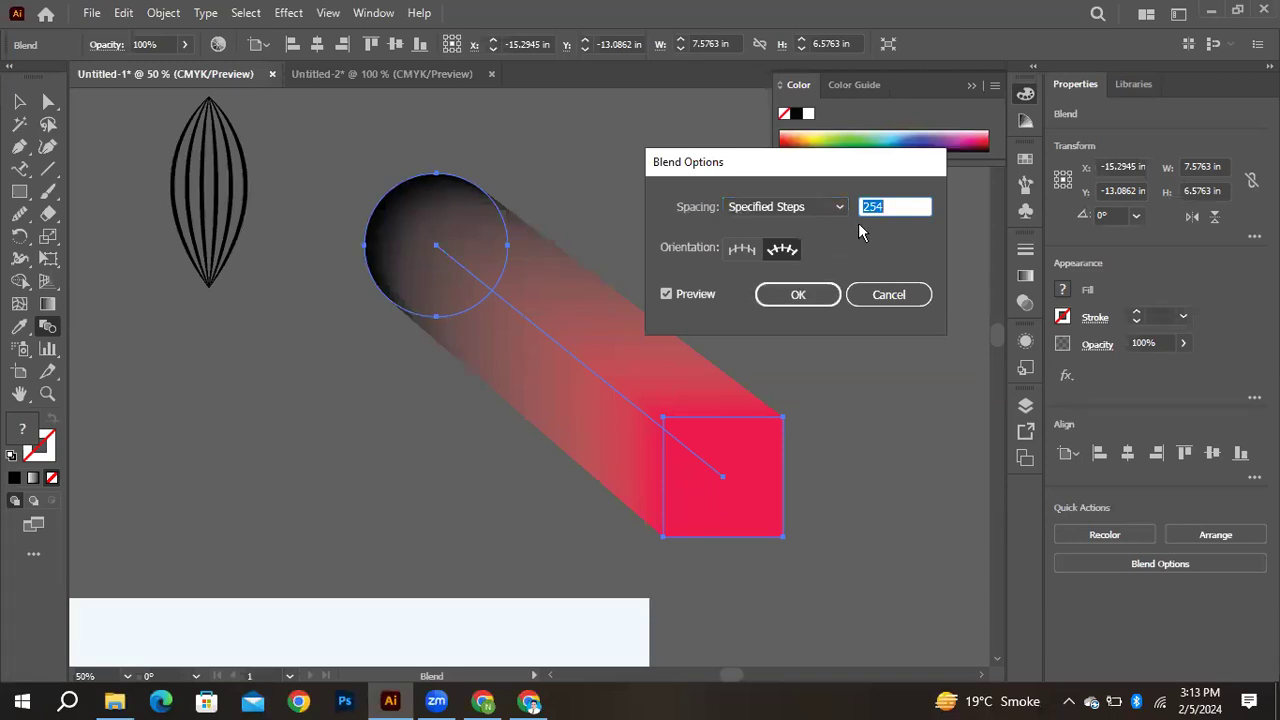
pyautogui.press('BackSpace')
pyautogui.write('4')
pyautogui.click(795, 293)
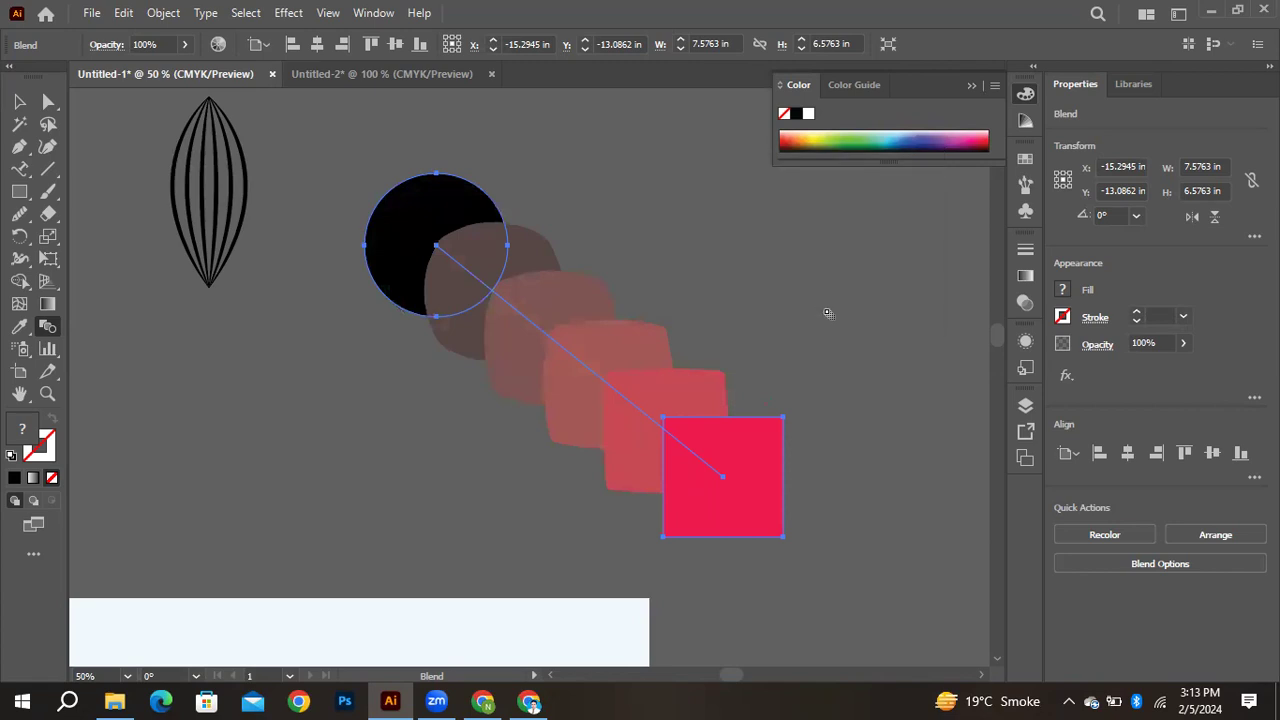
pyautogui.press('v')
pyautogui.click(866, 353)
pyautogui.click(737, 451)
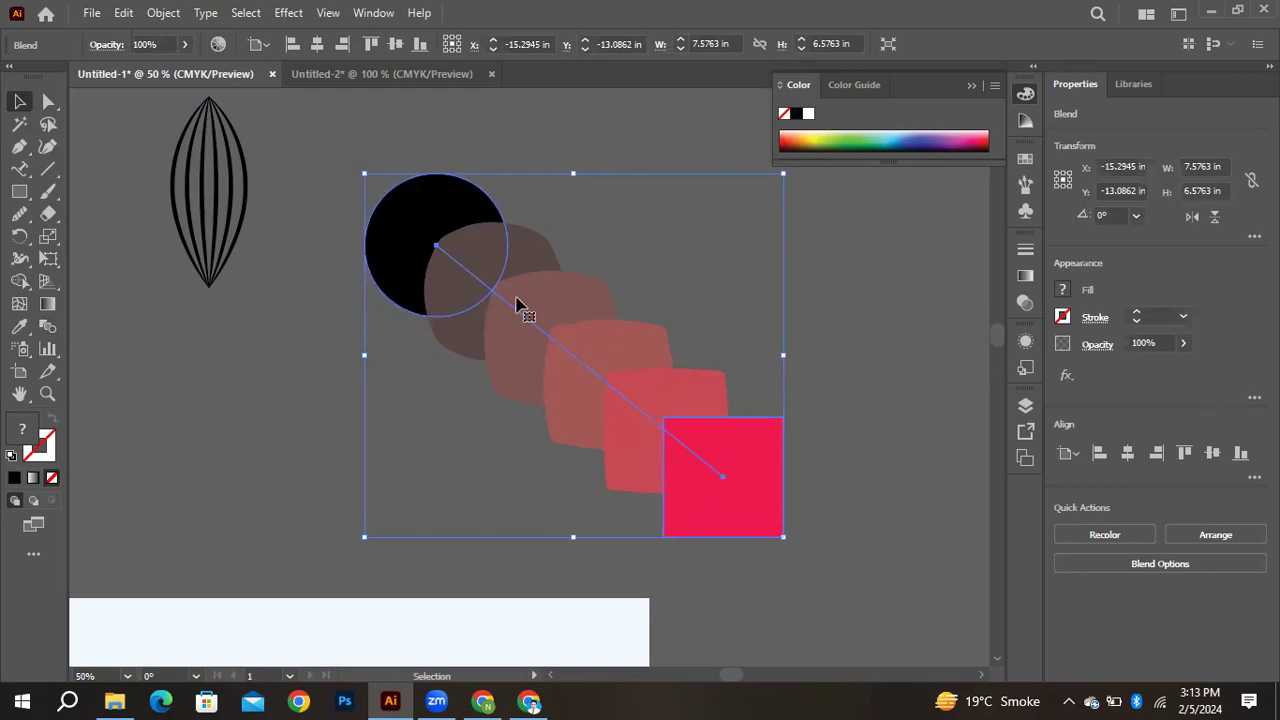
# Move the circle-to-square blend slightly upward and look at its anchor points with the Direct Selection tool
pyautogui.moveTo(527, 357); pyautogui.dragTo(527, 350)
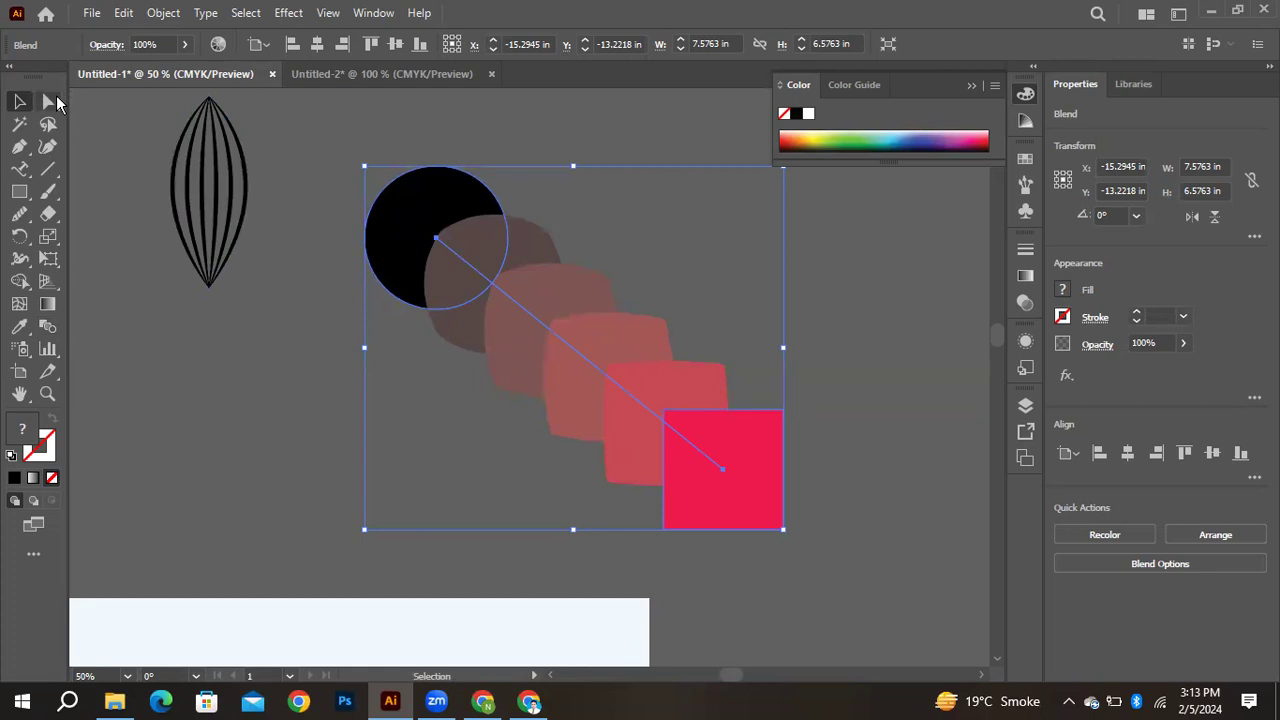
pyautogui.click(48, 101)
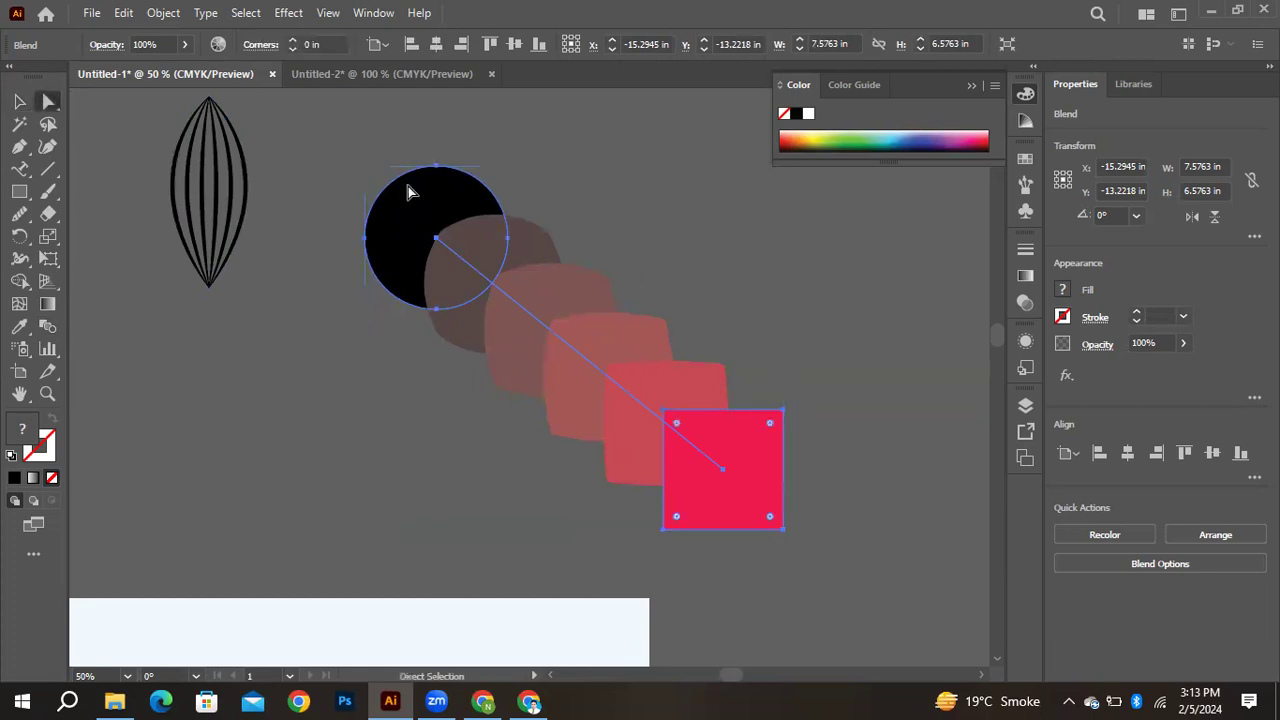
pyautogui.click(20, 101)
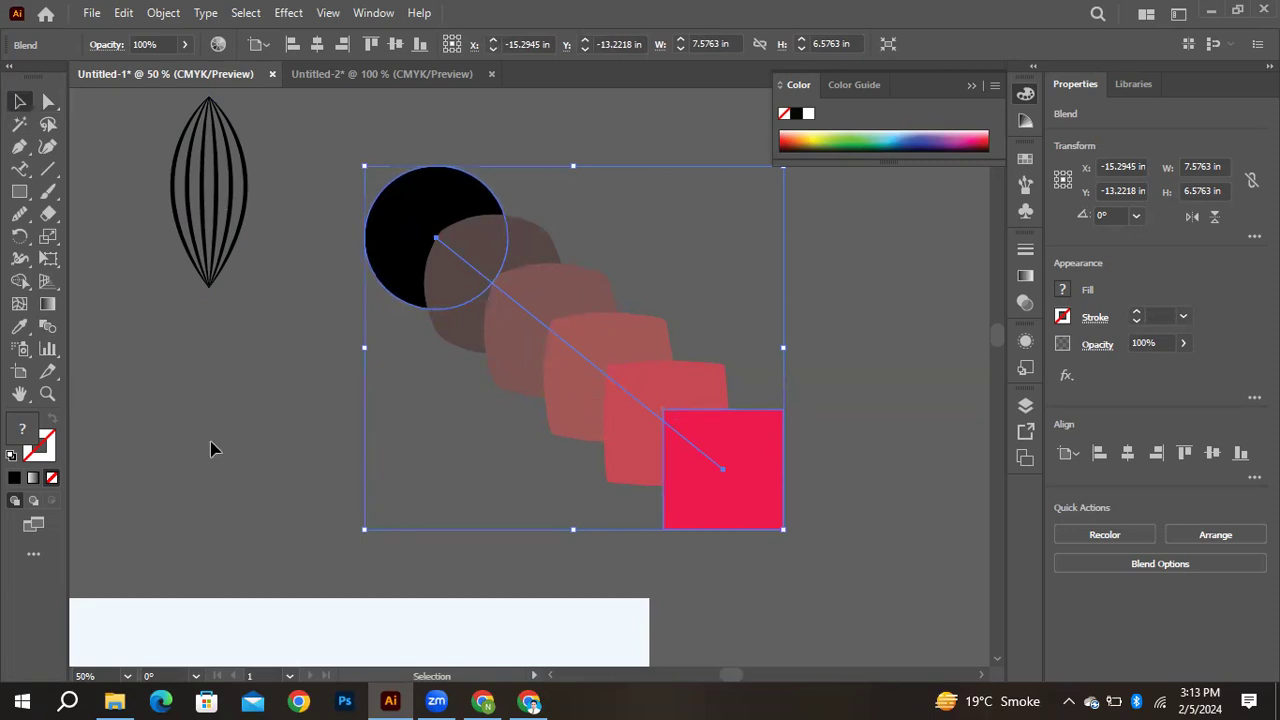
# Draw a small black circle about 0.94 in across in the empty area between the text and the lens-shaped line blend
pyautogui.moveTo(214, 443); pyautogui.dragTo(483, 286)
pyautogui.moveTo(417, 443); pyautogui.dragTo(600, 588)
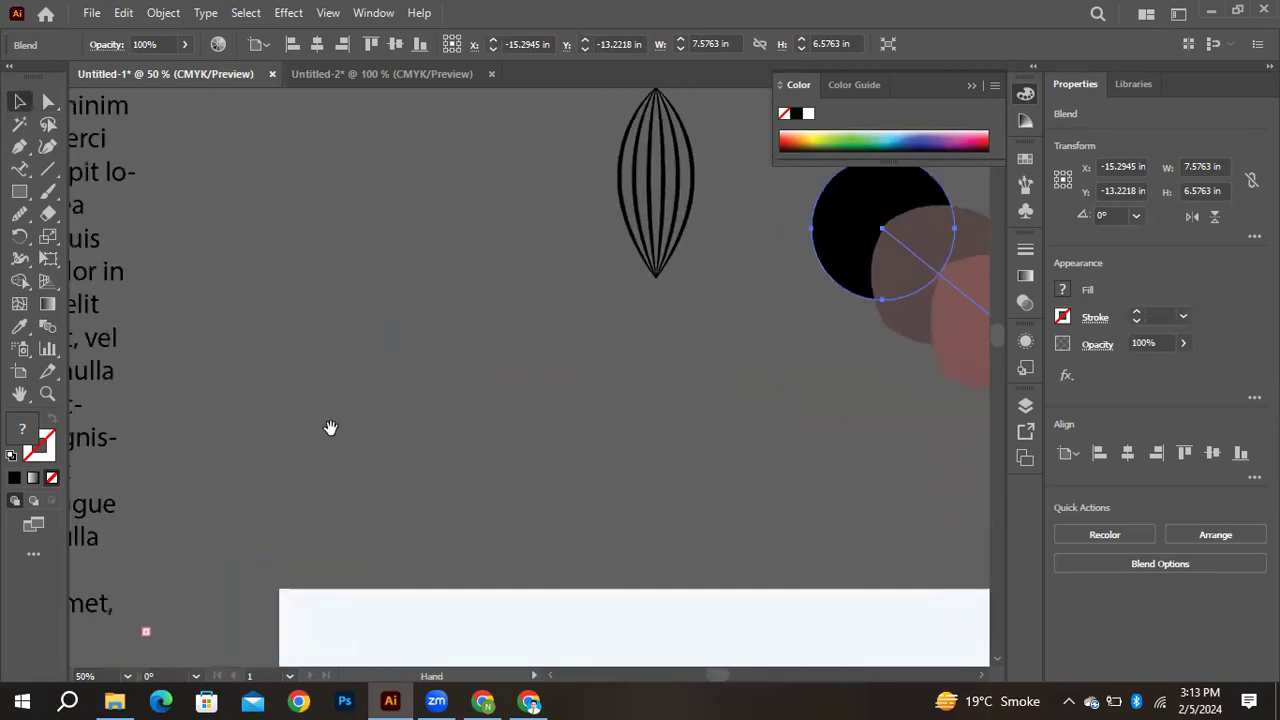
pyautogui.moveTo(22, 192); pyautogui.dragTo(43, 195)
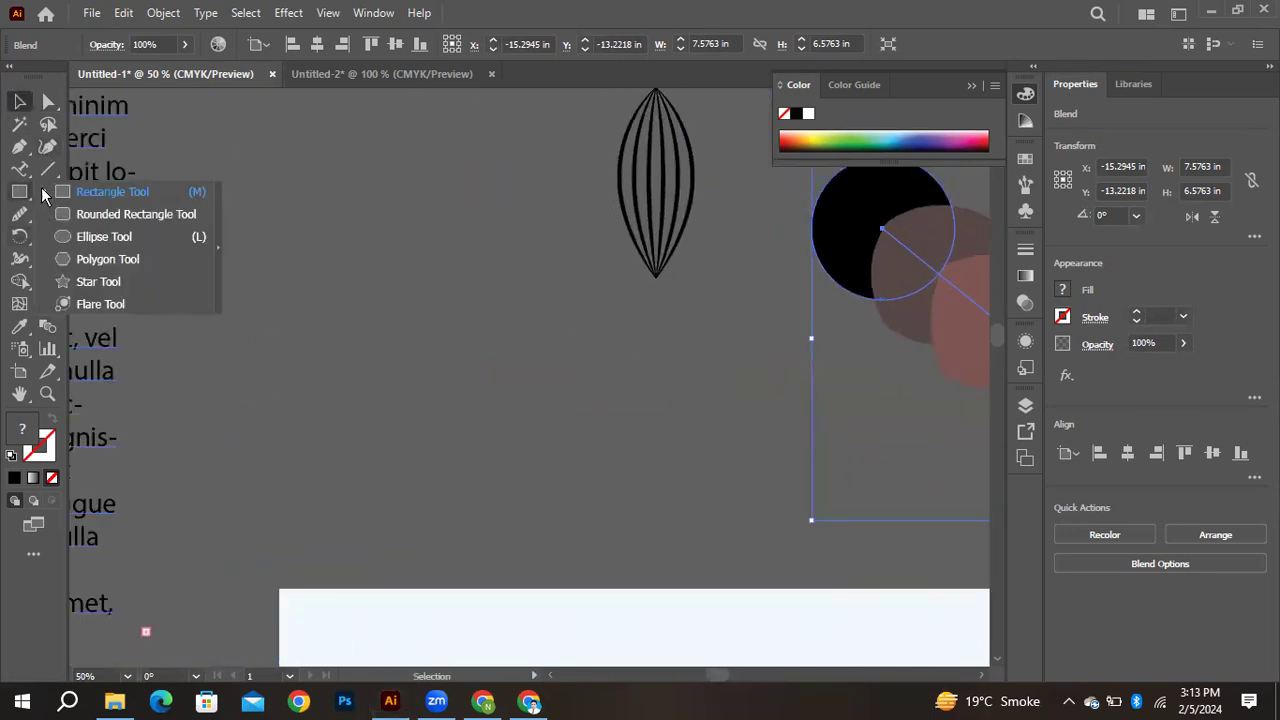
pyautogui.click(92, 236)
pyautogui.moveTo(326, 230); pyautogui.dragTo(353, 264)
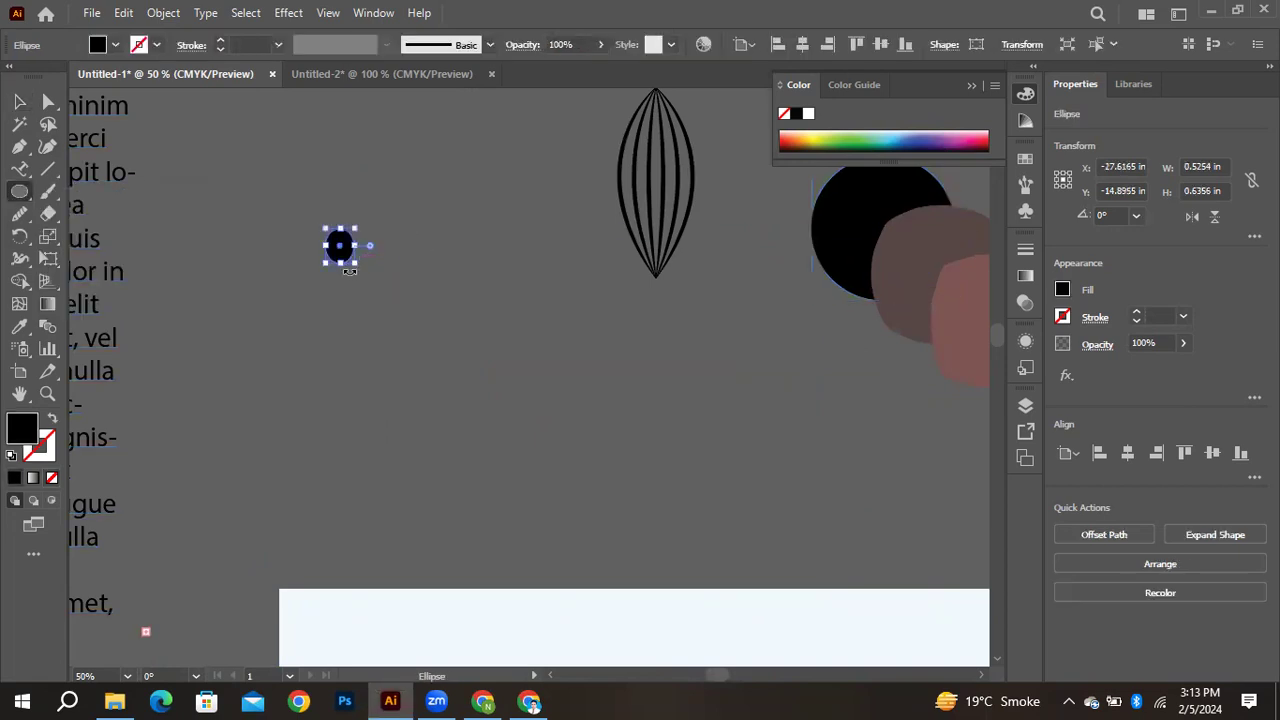
pyautogui.press('Delete')
pyautogui.moveTo(349, 204); pyautogui.dragTo(403, 257)
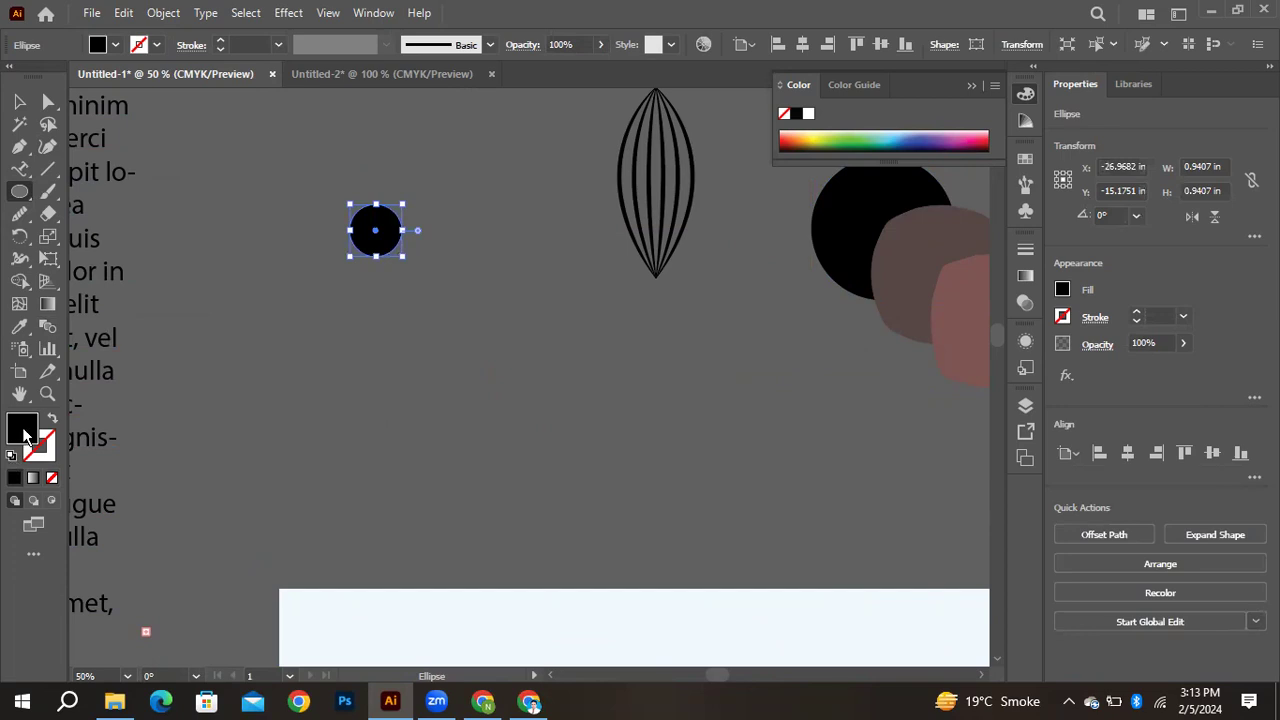
# Fill the small circle with bright pink FF0049 and move it slightly up and to the right
pyautogui.doubleClick(26, 436)
pyautogui.click(608, 240)
pyautogui.click(630, 226)
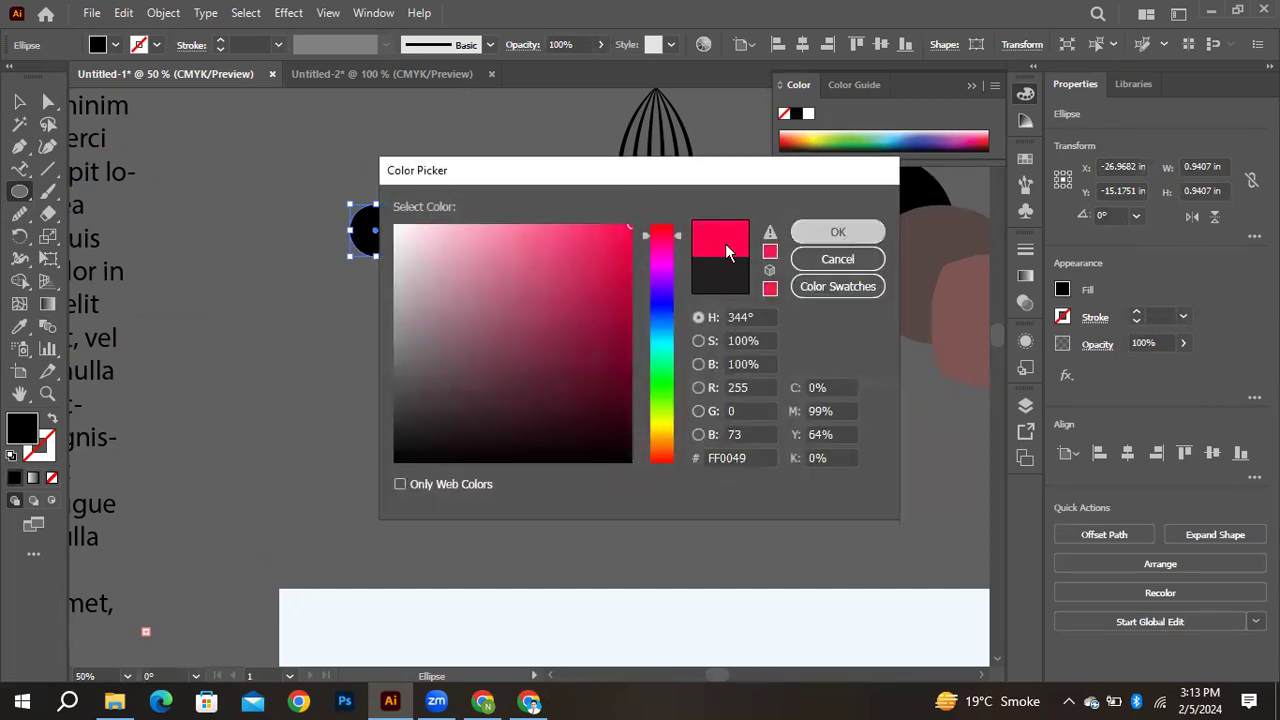
pyautogui.press('Return')
pyautogui.press('v')
pyautogui.click(419, 159)
pyautogui.moveTo(376, 234); pyautogui.dragTo(421, 208)
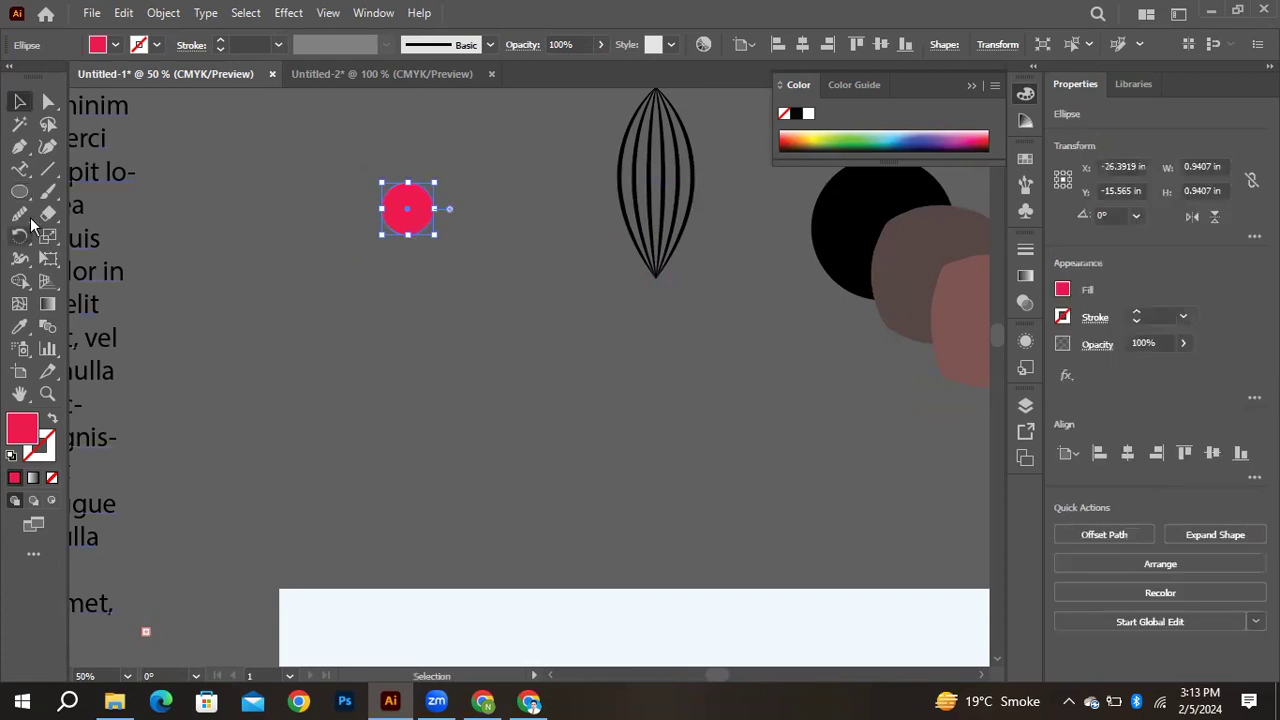
# Try to rotate the pink circle about a point below it, and undo the edits back through drawing the circle
pyautogui.click(26, 236)
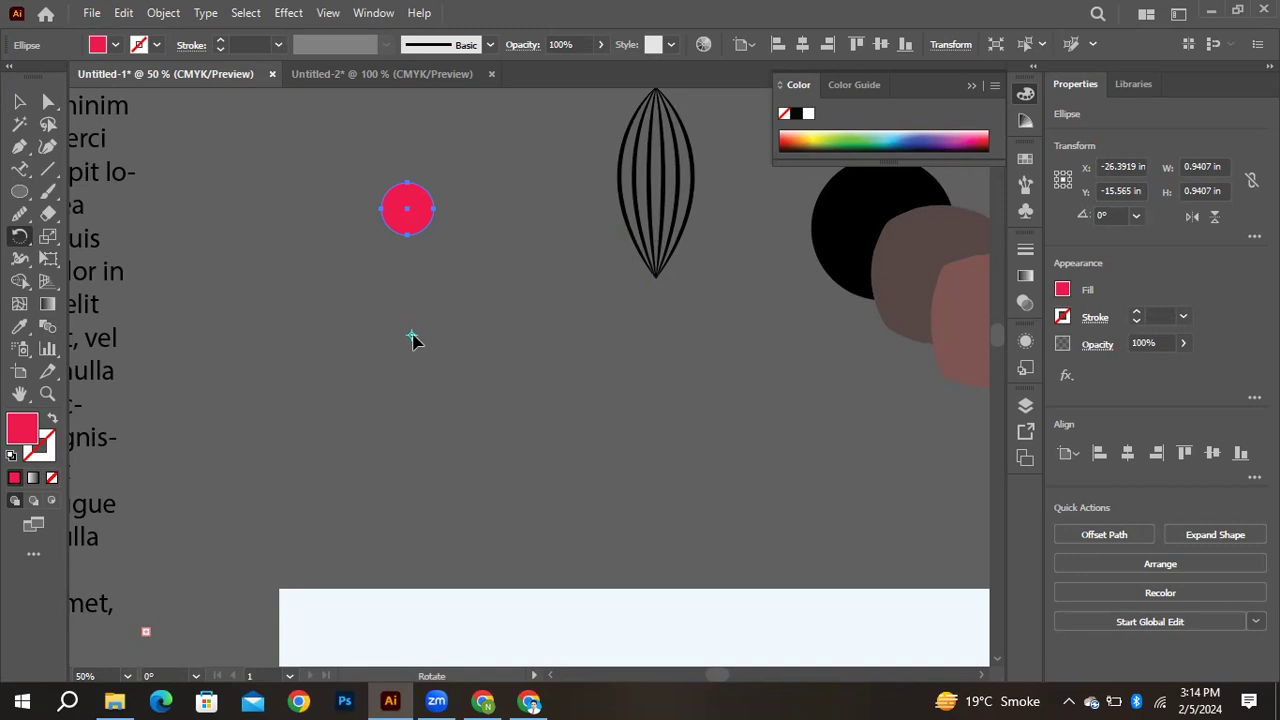
pyautogui.moveTo(414, 337); pyautogui.dragTo(414, 231)
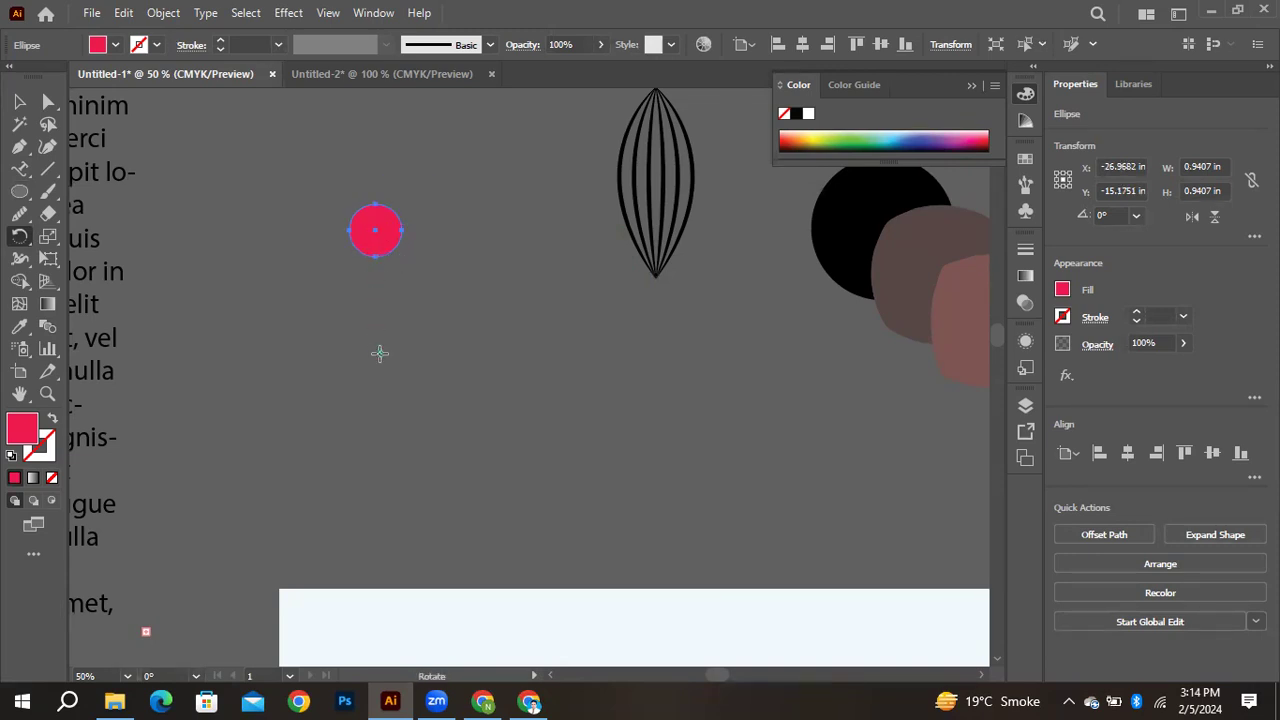
pyautogui.hotkey('ctrl', 'z')
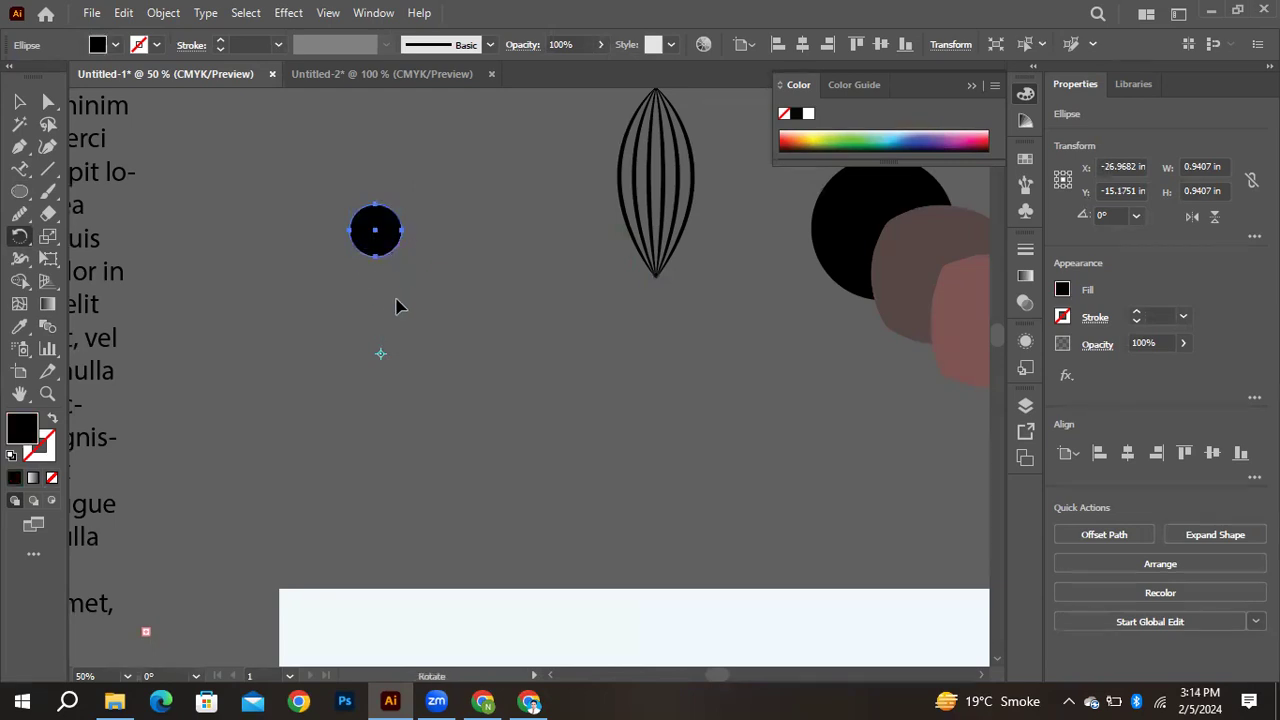
pyautogui.hotkey('ctrl', 'z')
pyautogui.hotkey('ctrl', 'z')
pyautogui.hotkey('ctrl', 'z')
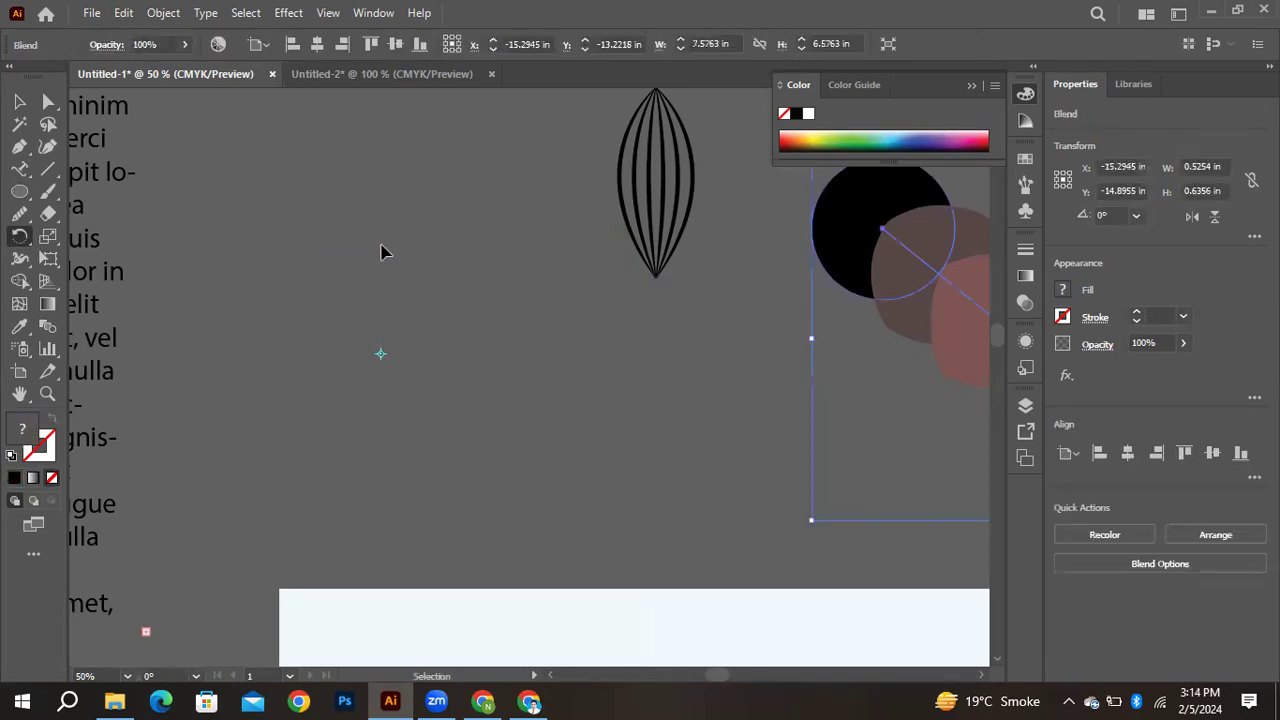
# Draw a black circle about 1.24 in across, try rotating it about a point below it, and undo the circle
pyautogui.click(31, 190)
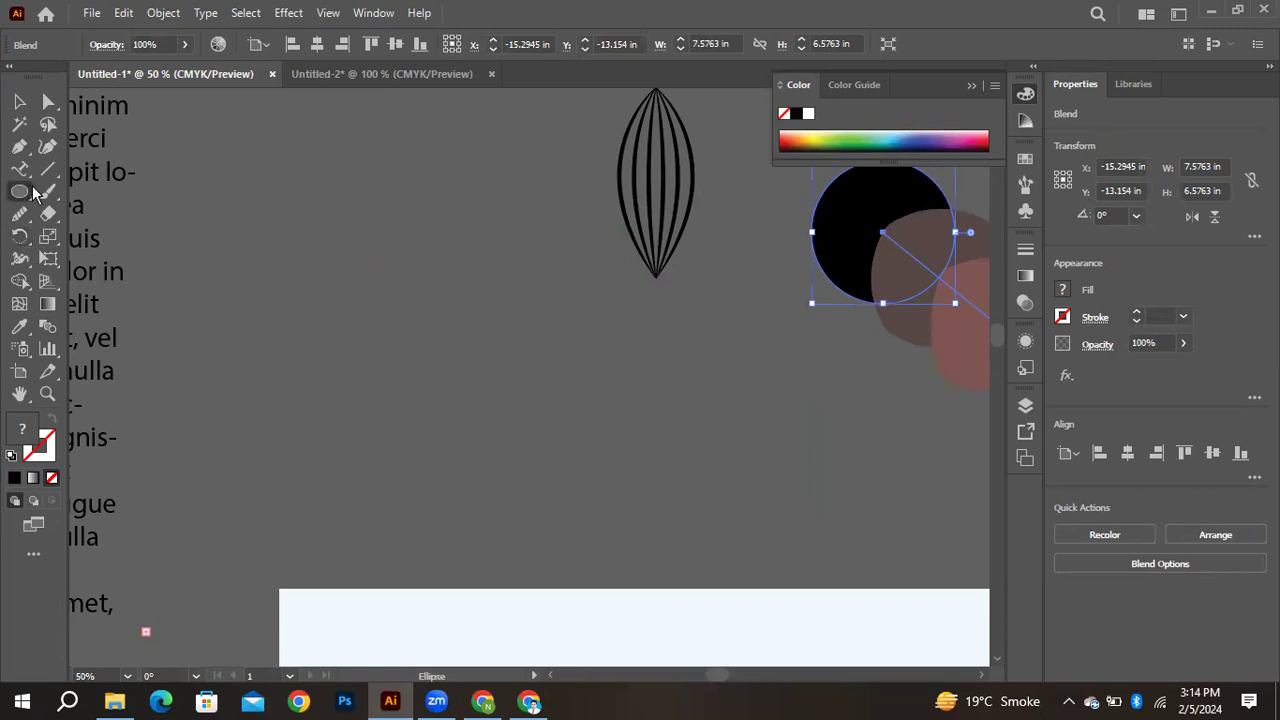
pyautogui.moveTo(359, 186)
pyautogui.mouseDown()
pyautogui.moveTo(427, 254)
pyautogui.moveTo(397, 357)
pyautogui.moveTo(397, 237)
pyautogui.mouseUp()
pyautogui.click(19, 235)
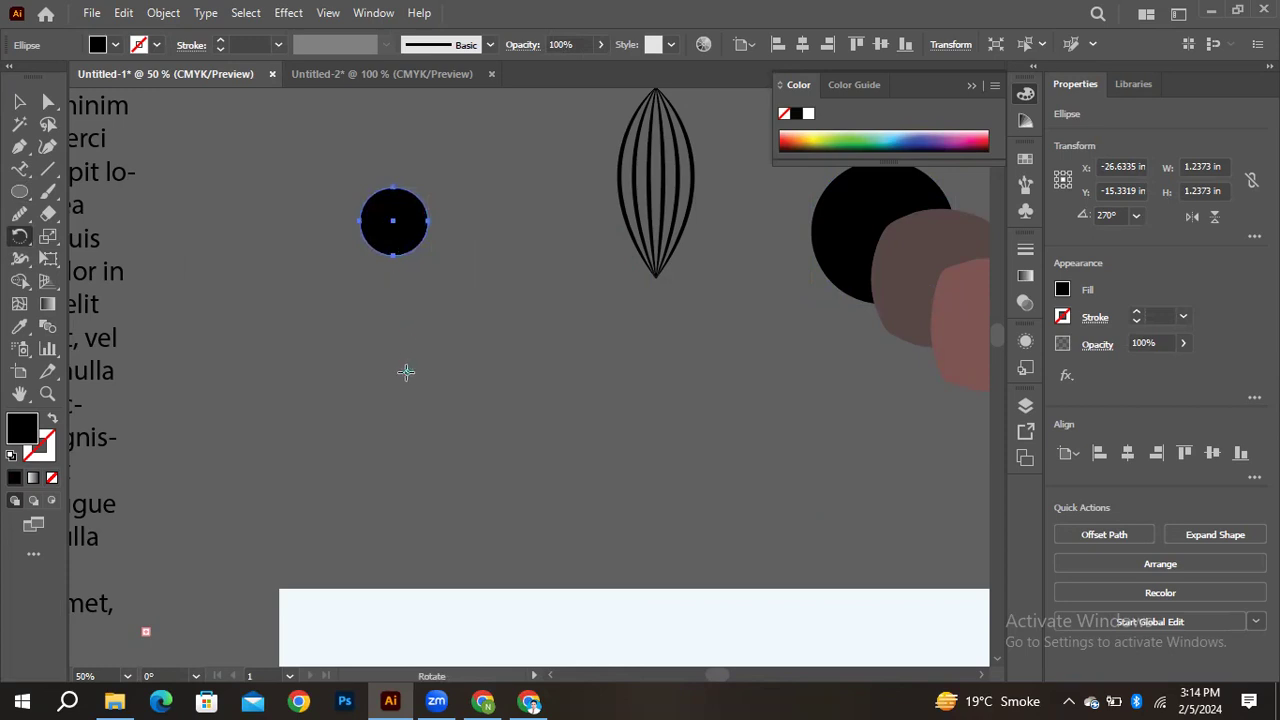
pyautogui.hotkey('ctrl', 'z')
pyautogui.click(399, 381)
pyautogui.click(17, 101)
pyautogui.click(349, 183)
pyautogui.hotkey('ctrl', 'z')
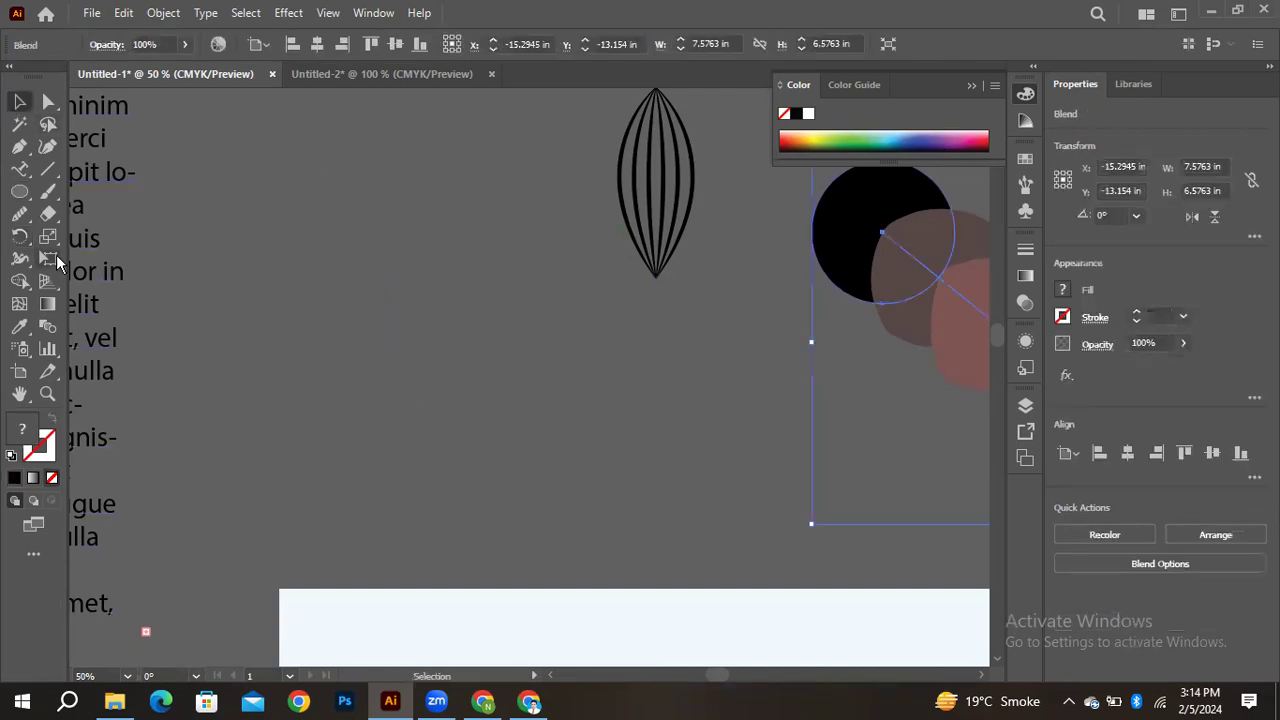
# Draw a small black circle about 0.88 in across and try rotating it with the Rotate tool
pyautogui.click(20, 236)
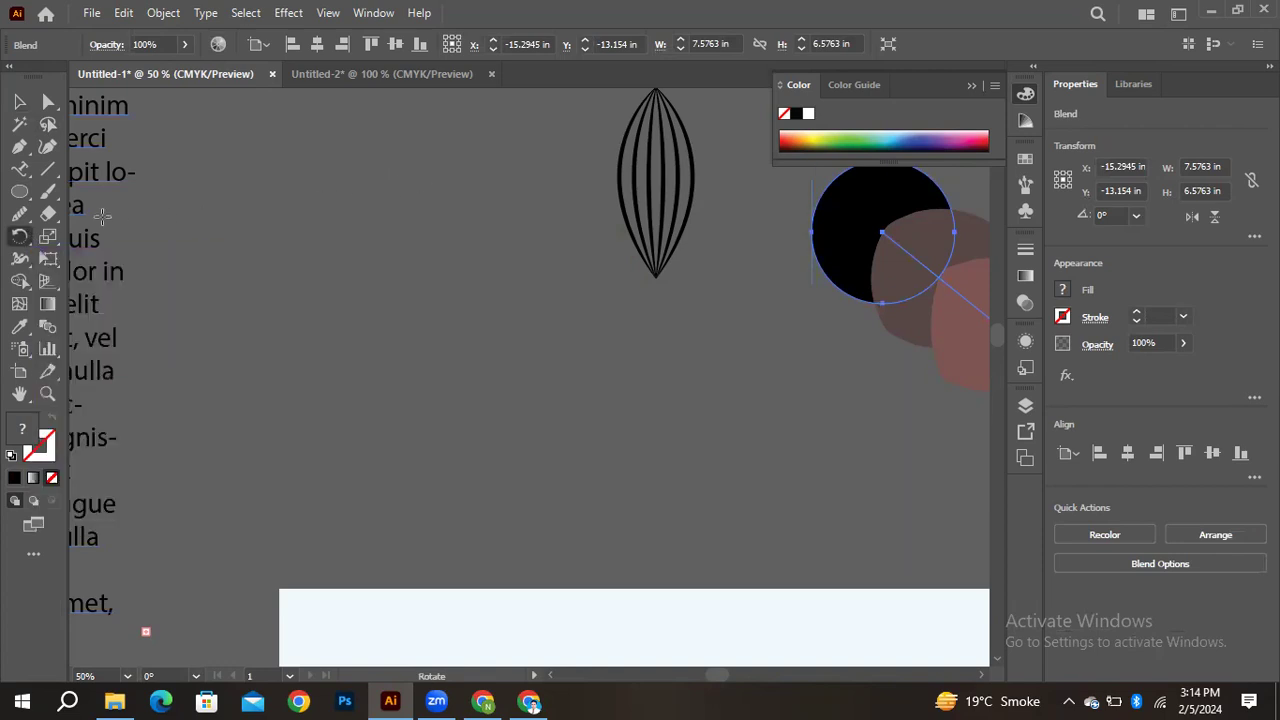
pyautogui.click(21, 192)
pyautogui.moveTo(340, 183); pyautogui.dragTo(388, 230)
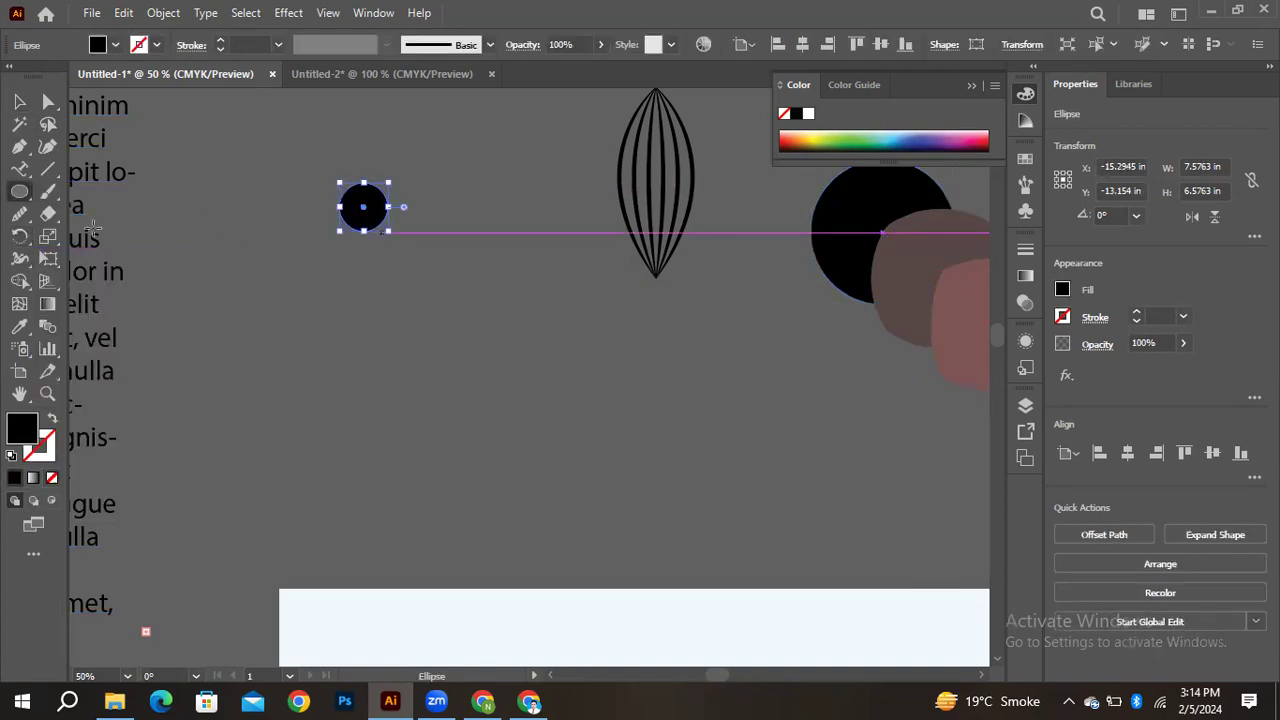
pyautogui.click(16, 237)
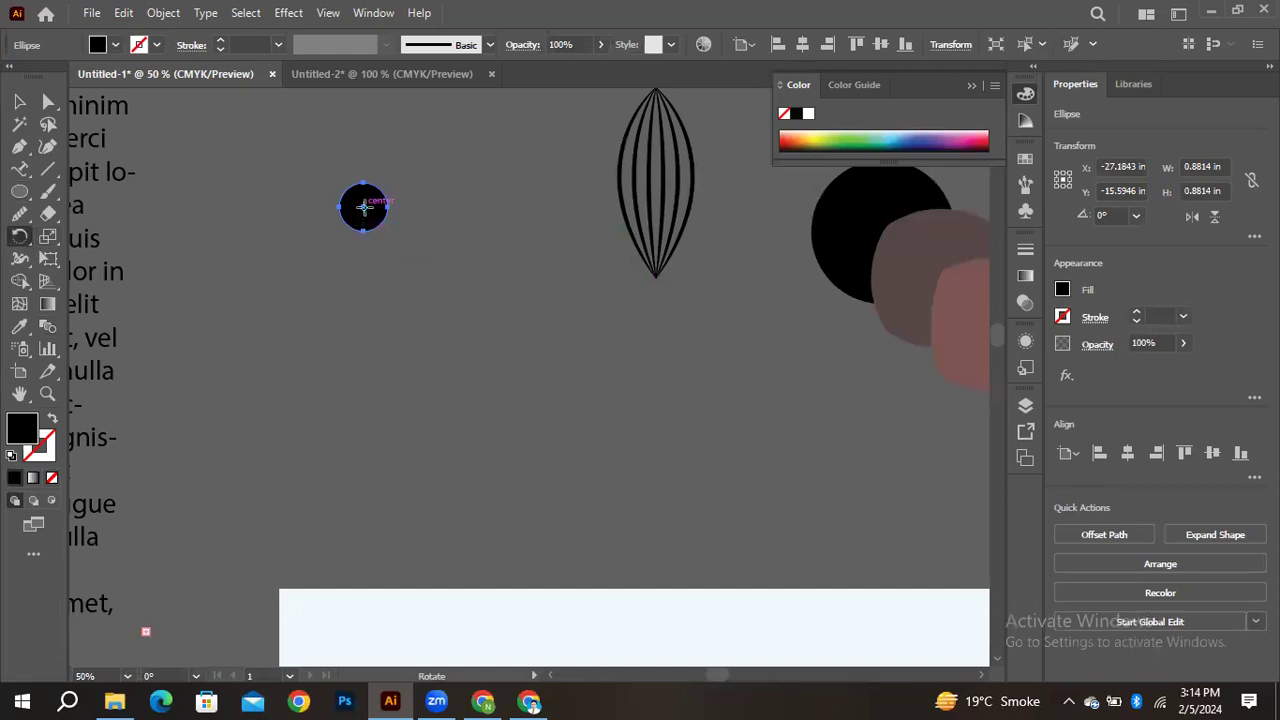
pyautogui.moveTo(364, 207); pyautogui.dragTo(370, 330)
# Try a 90° angle in the Rotate options, cancel the rotation, and delete the small black circle
pyautogui.doubleClick(20, 236)
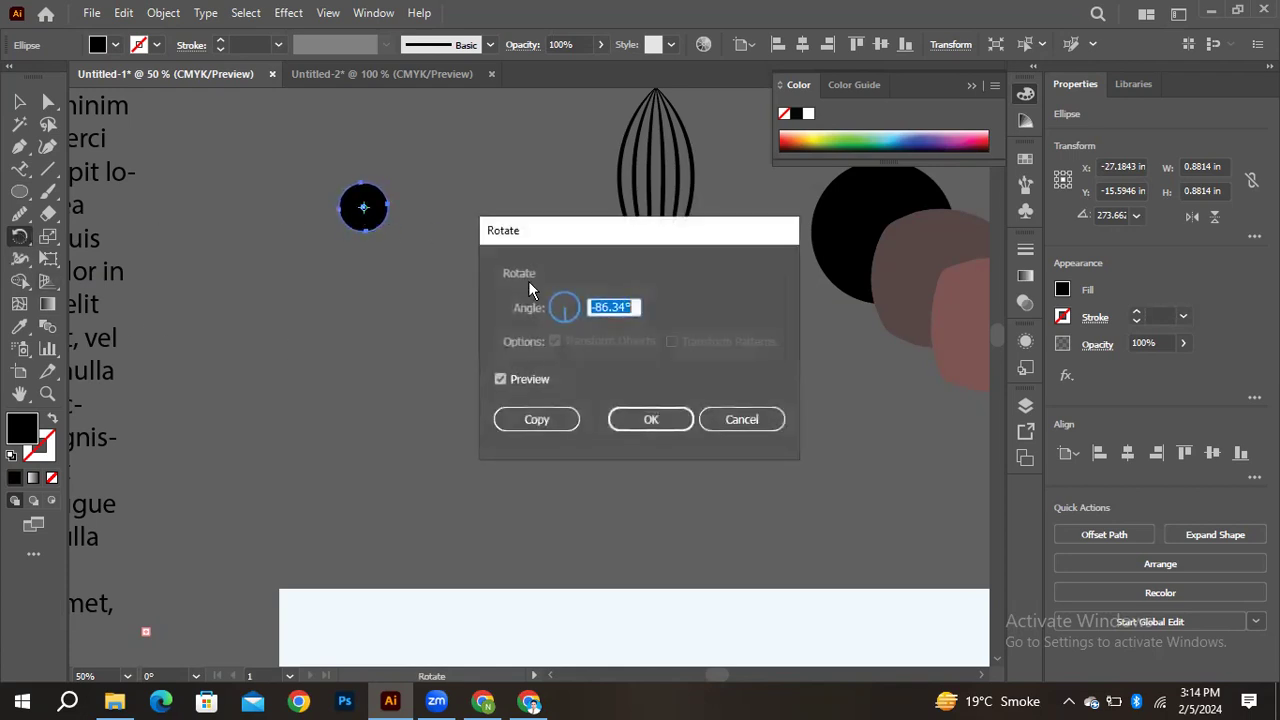
pyautogui.click(565, 303)
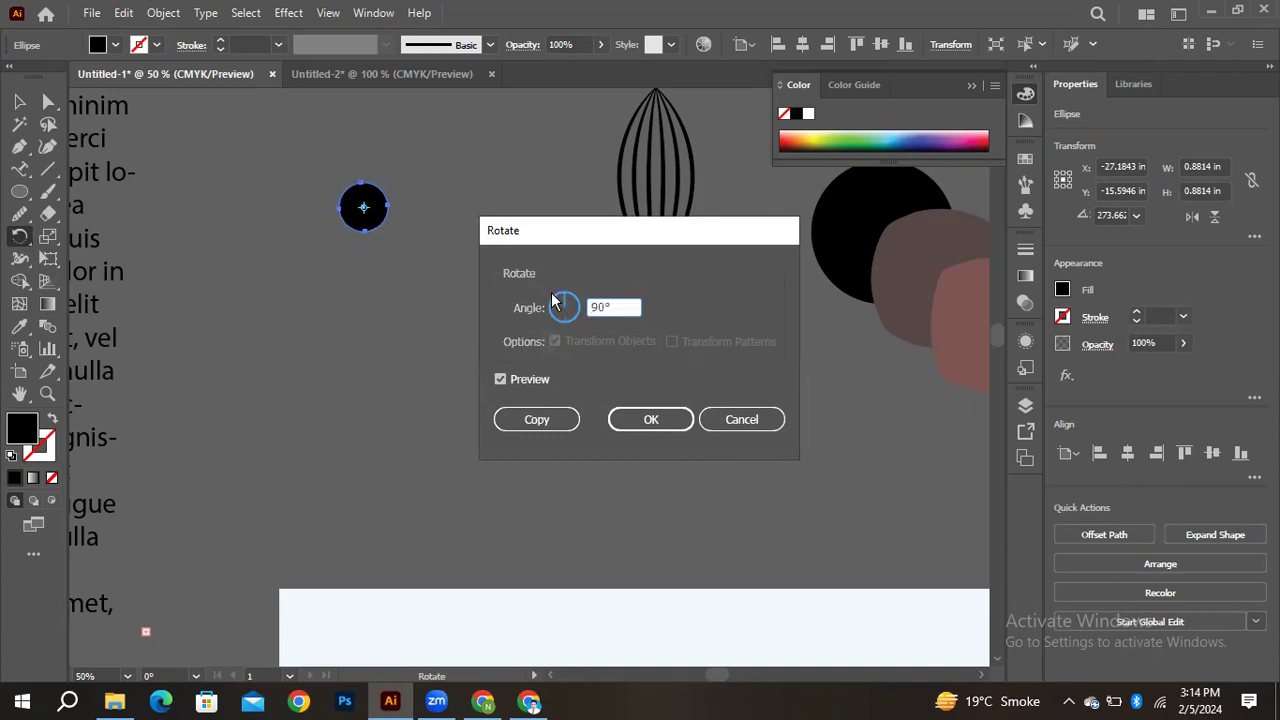
pyautogui.click(712, 420)
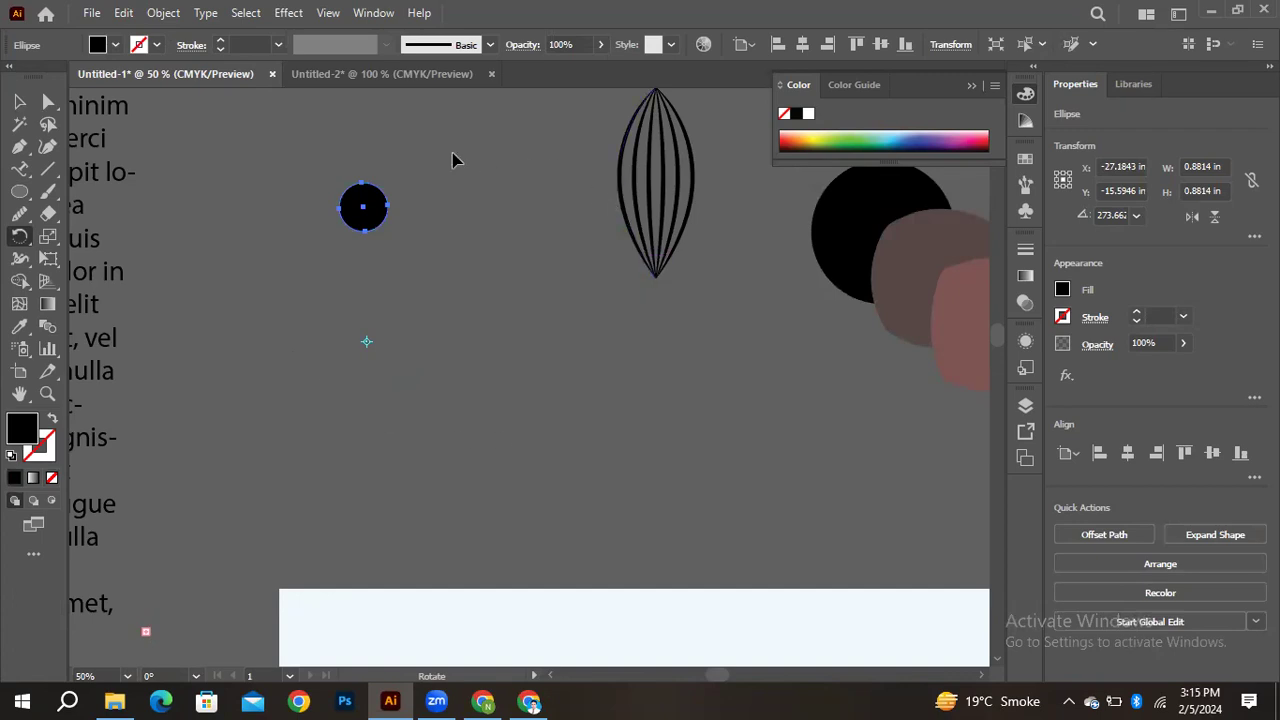
pyautogui.click(19, 101)
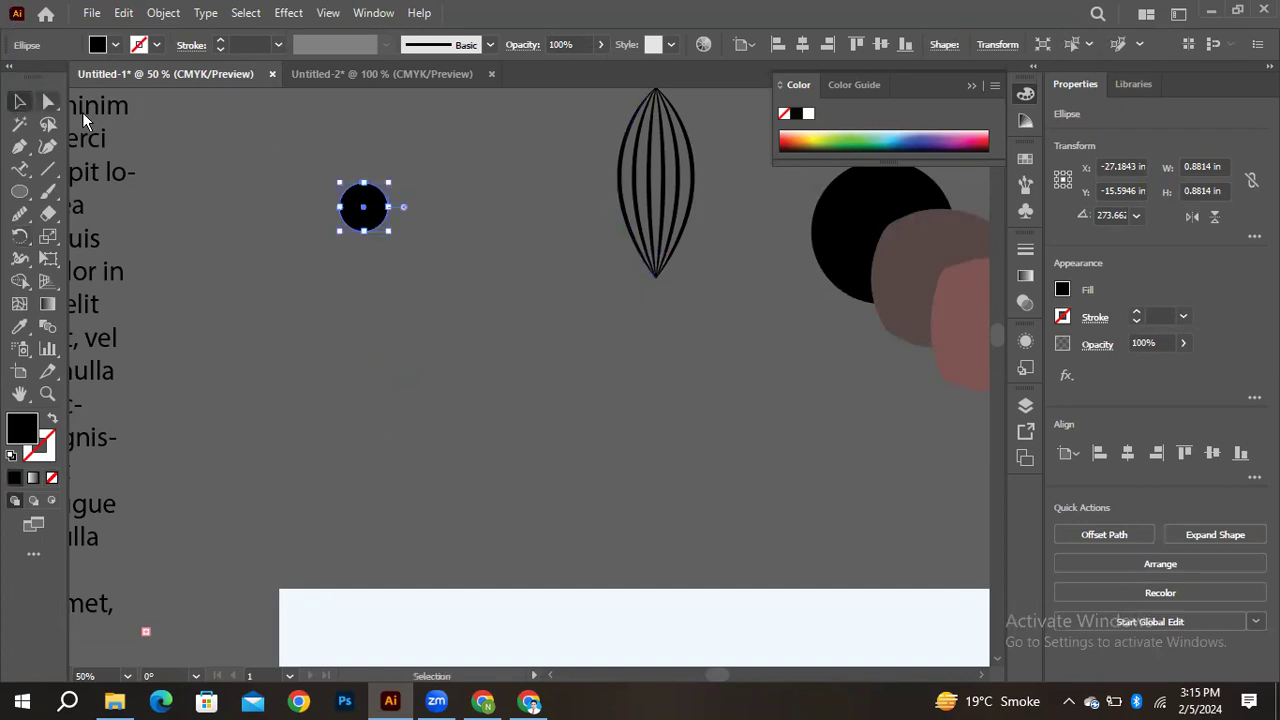
pyautogui.click(528, 390)
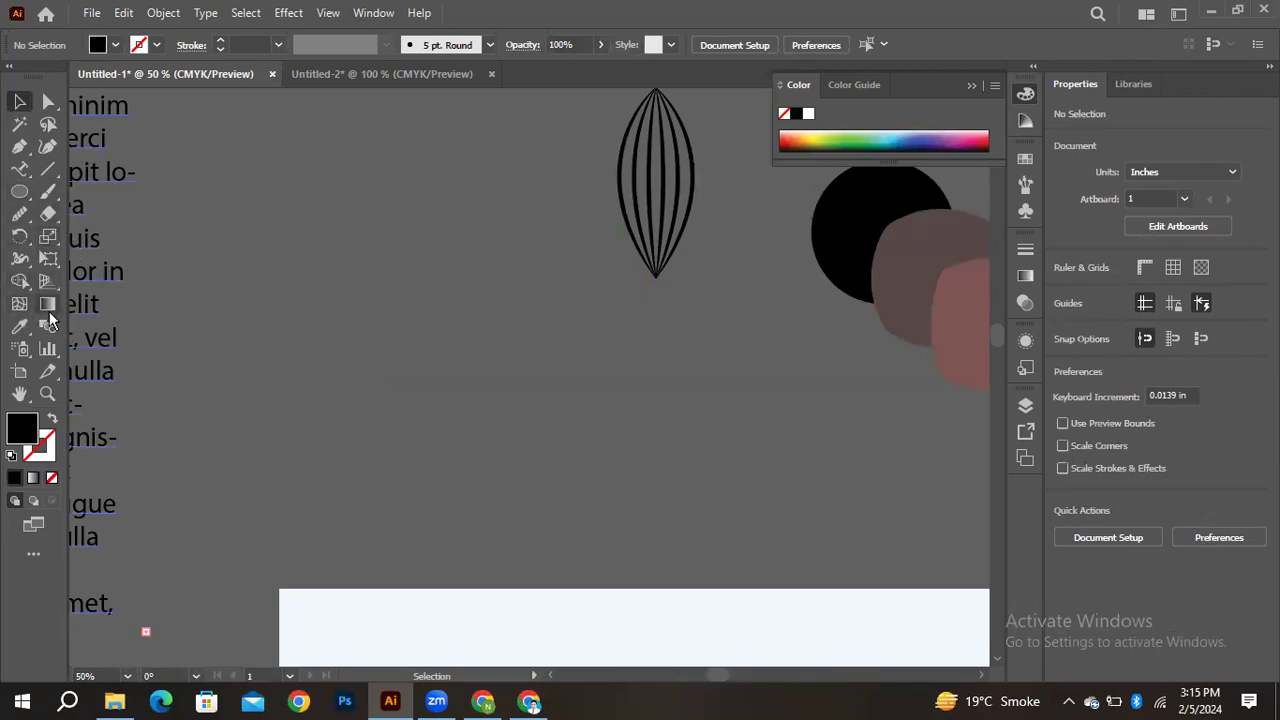
# Draw a circle about 4.56 in across beside the text and fill it with the White, Black linear gradient
pyautogui.click(20, 192)
pyautogui.moveTo(196, 218); pyautogui.dragTo(432, 470)
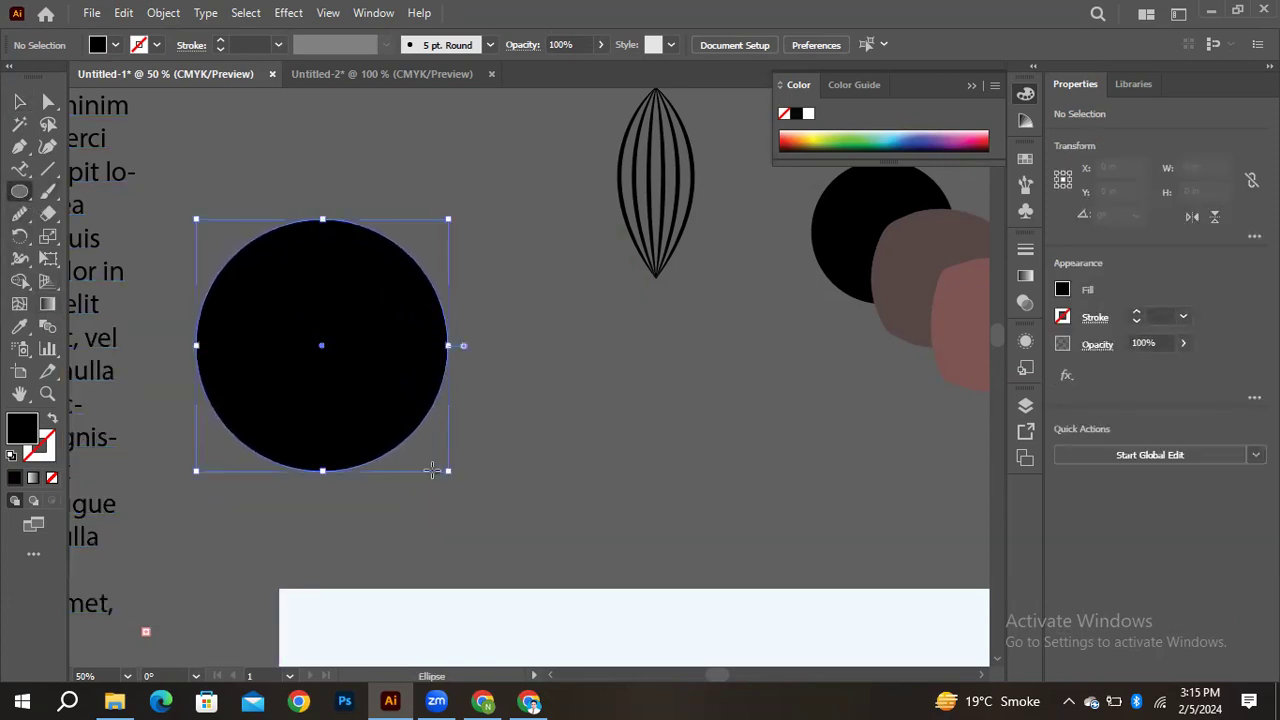
pyautogui.click(47, 303)
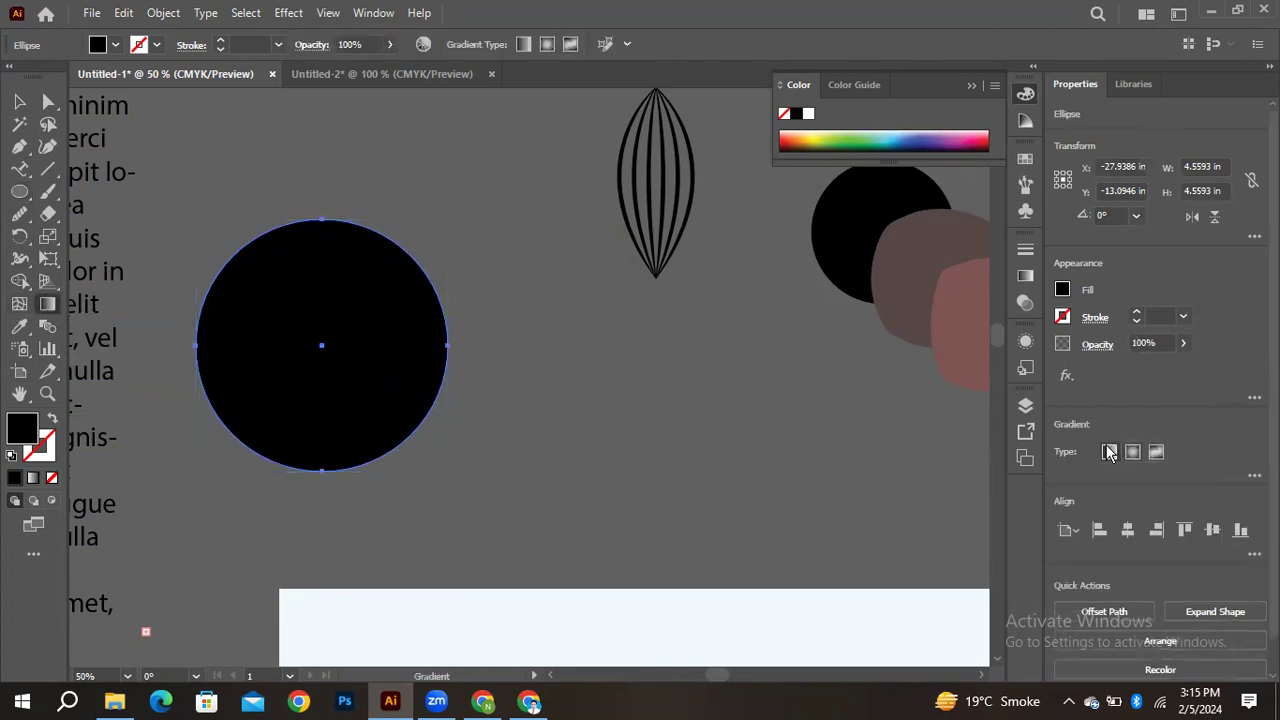
pyautogui.click(1027, 280)
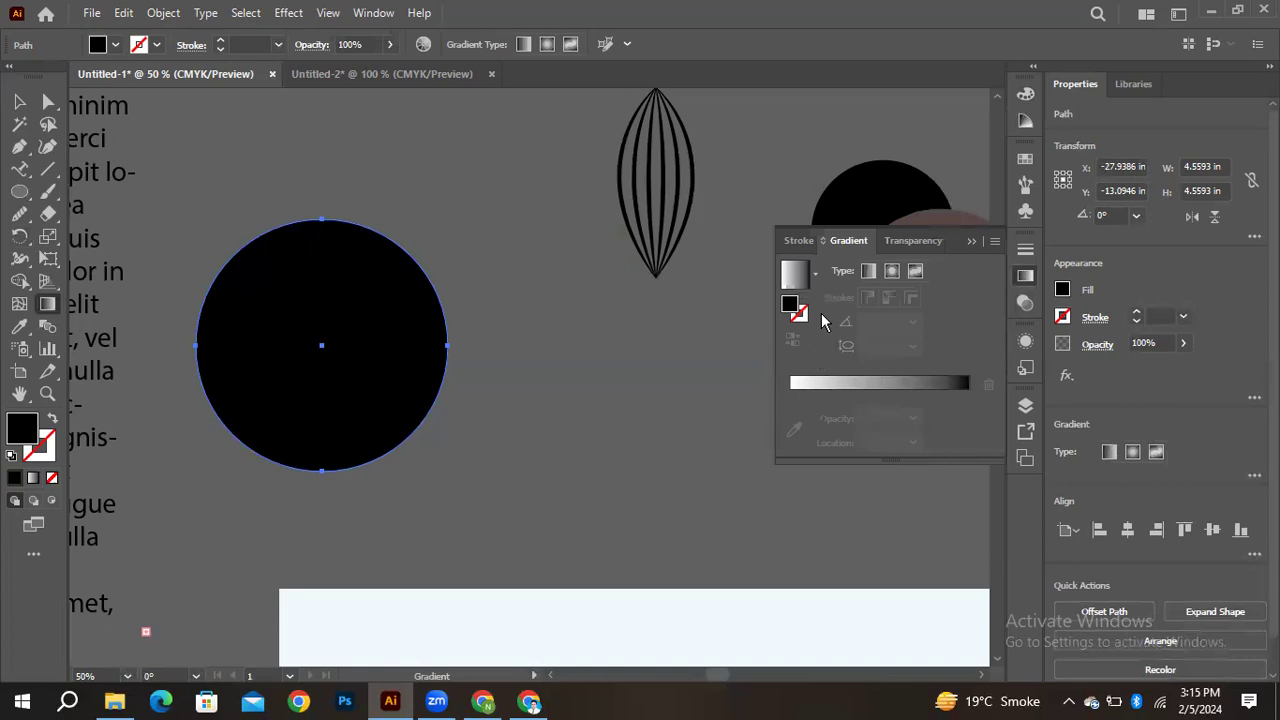
pyautogui.click(815, 275)
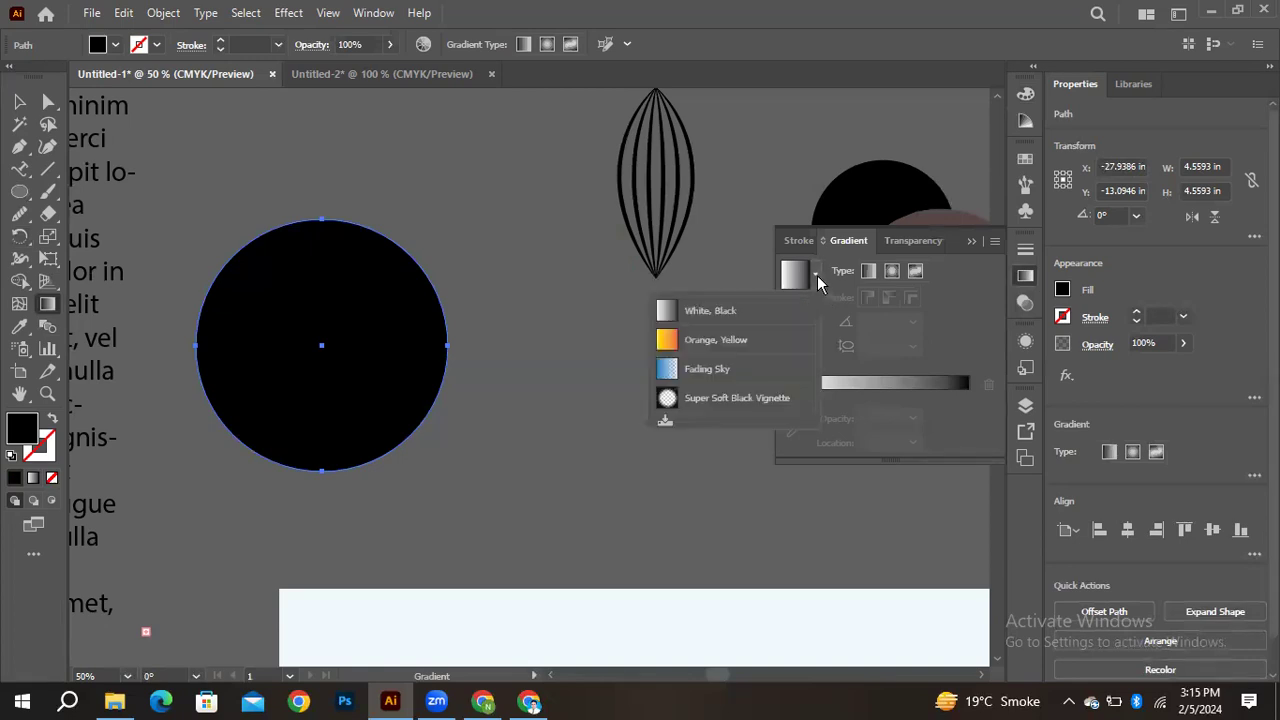
pyautogui.click(718, 313)
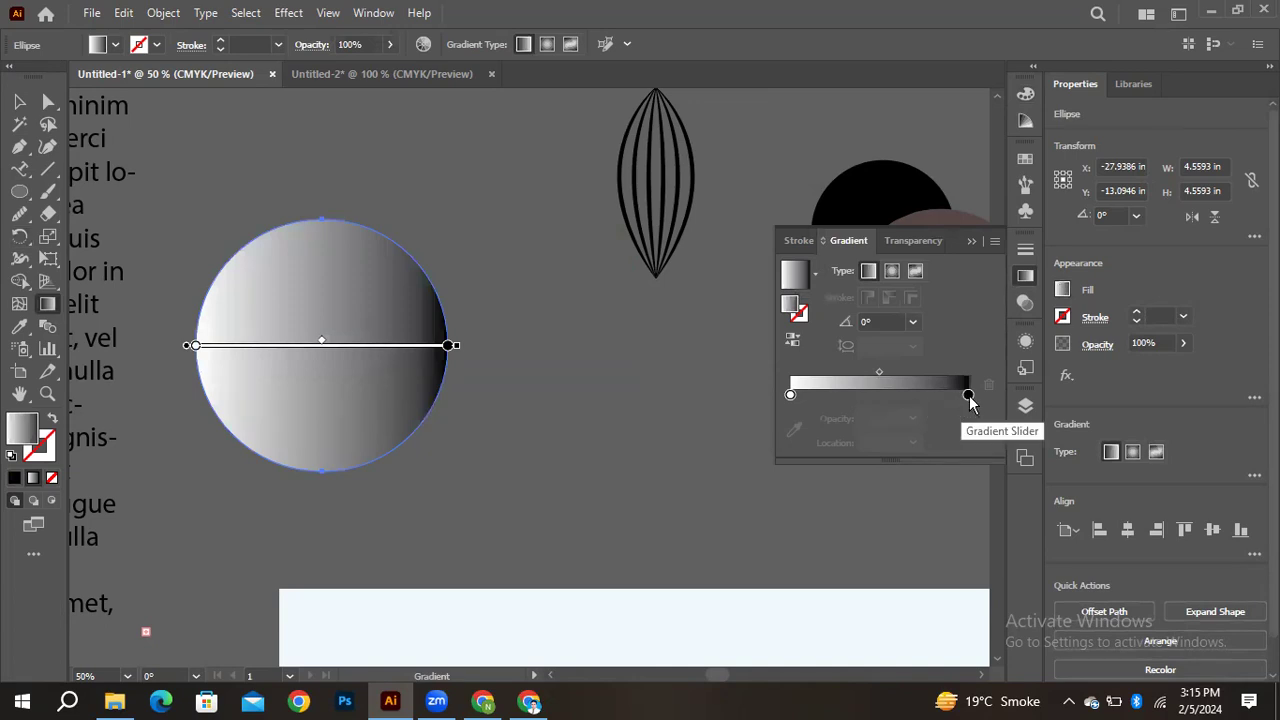
# Recolor the gradient's black end stop to a brick red of about C 18, M 91, Y 100, K 9
pyautogui.doubleClick(968, 395)
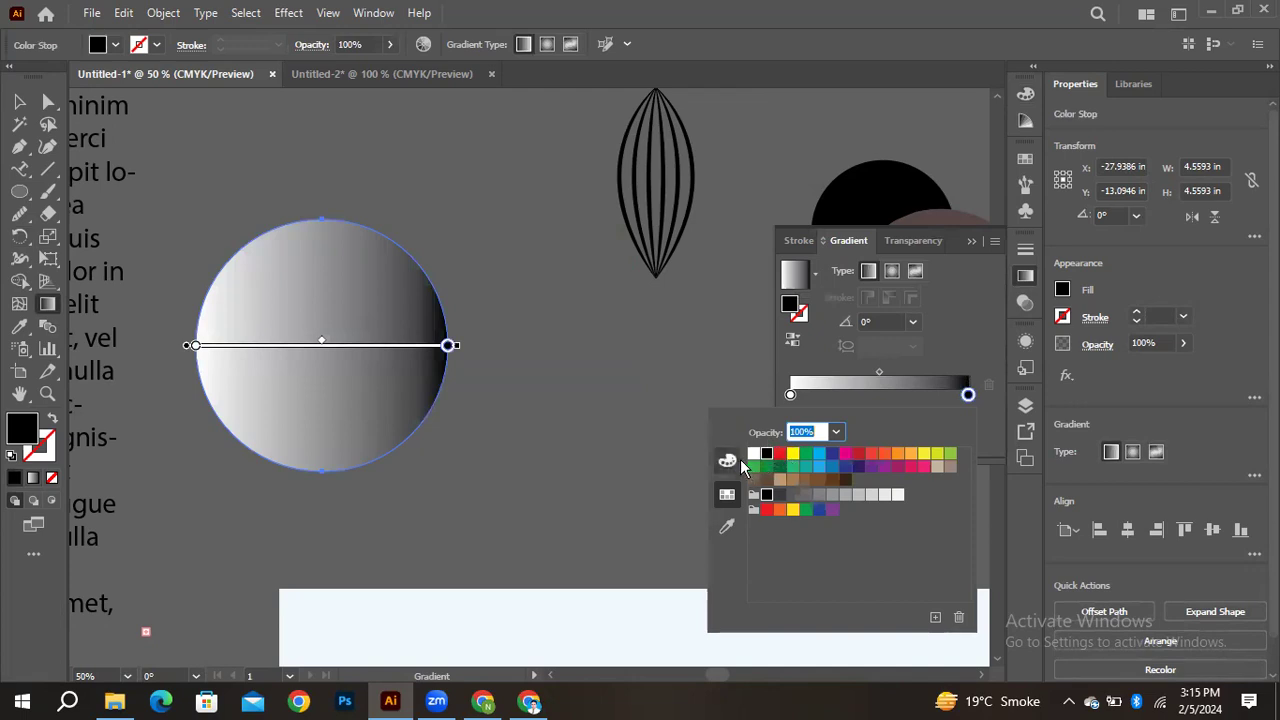
pyautogui.click(736, 460)
pyautogui.click(767, 588)
pyautogui.moveTo(767, 588)
pyautogui.mouseDown()
pyautogui.moveTo(756, 598)
pyautogui.moveTo(788, 584)
pyautogui.moveTo(766, 580)
pyautogui.mouseUp()
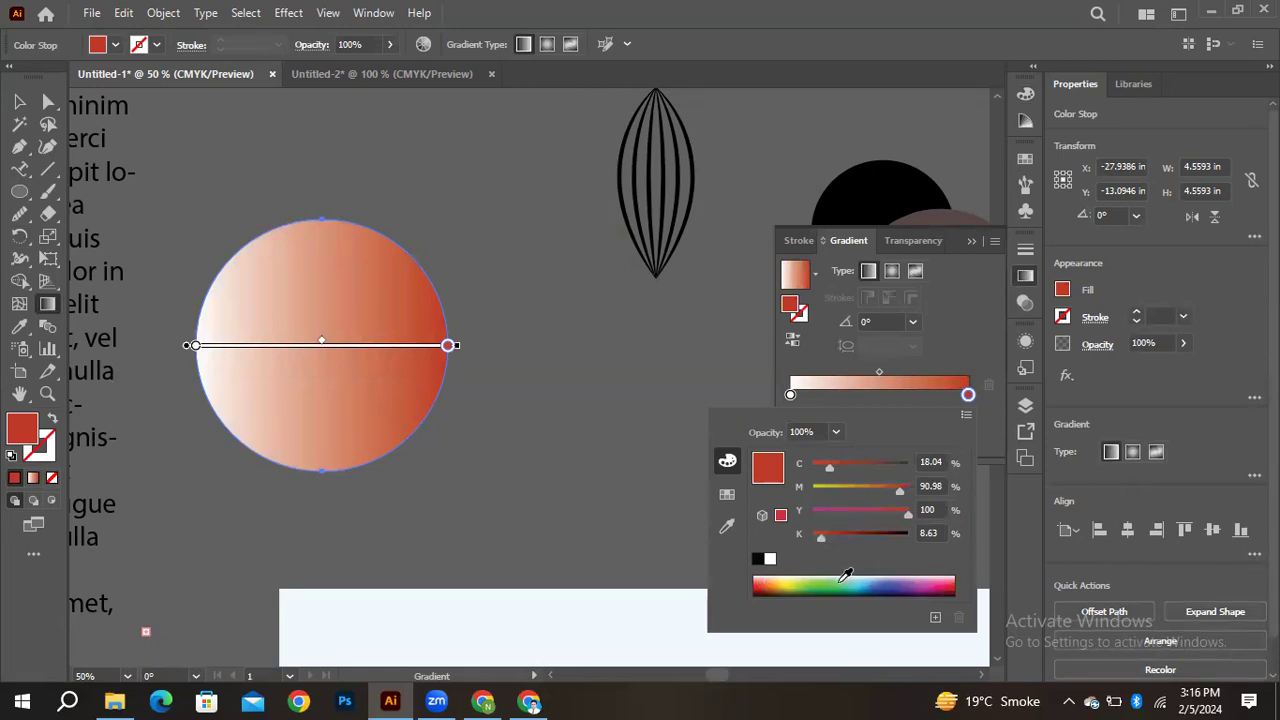
# Recolor the gradient's white start stop to a dark reddish brown with C 27, M 71.37, Y 76.47, K 79.22
pyautogui.click(791, 396)
pyautogui.doubleClick(791, 396)
pyautogui.click(781, 588)
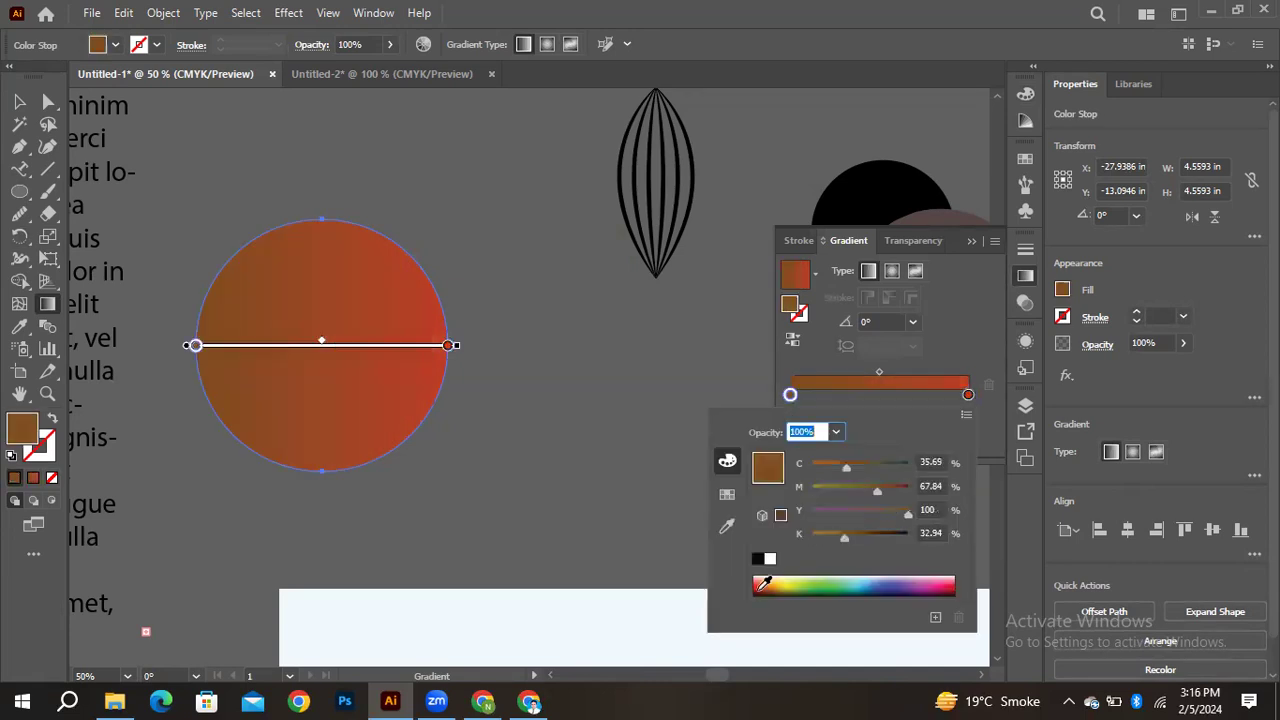
pyautogui.click(783, 584)
pyautogui.moveTo(775, 580); pyautogui.dragTo(772, 588)
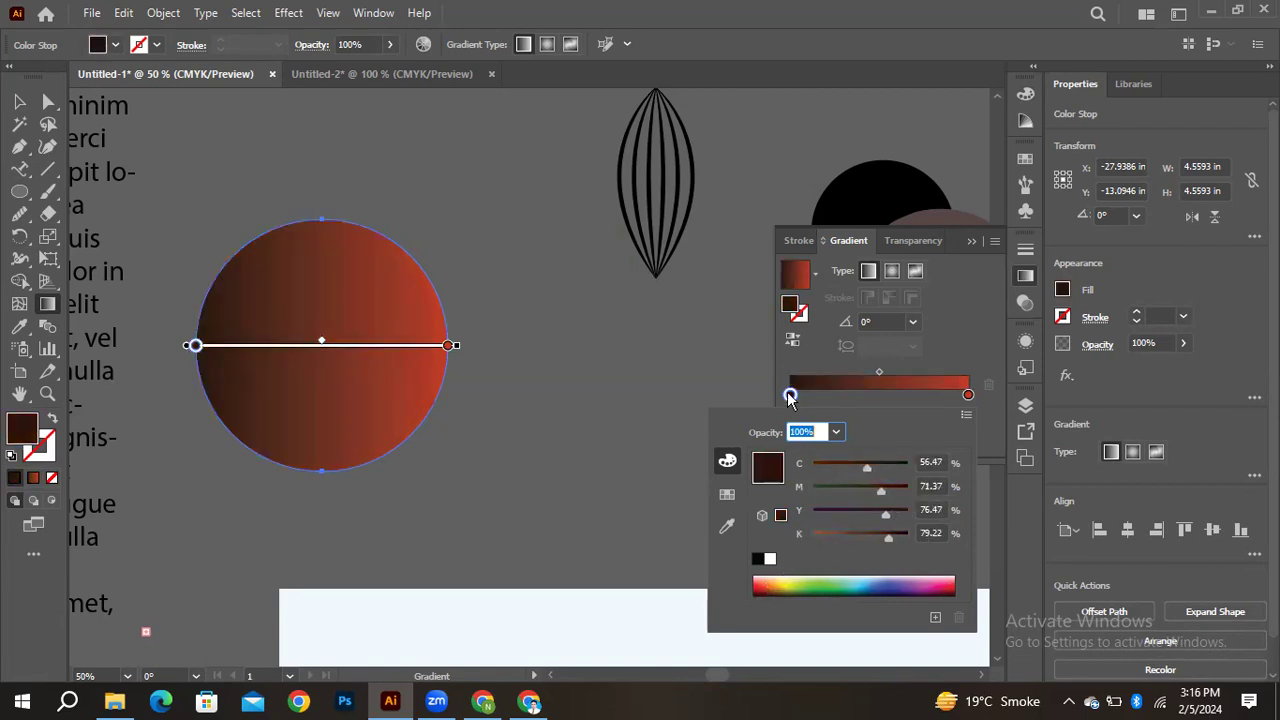
pyautogui.moveTo(865, 472)
pyautogui.mouseDown()
pyautogui.moveTo(845, 476)
pyautogui.moveTo(849, 487)
pyautogui.mouseUp()
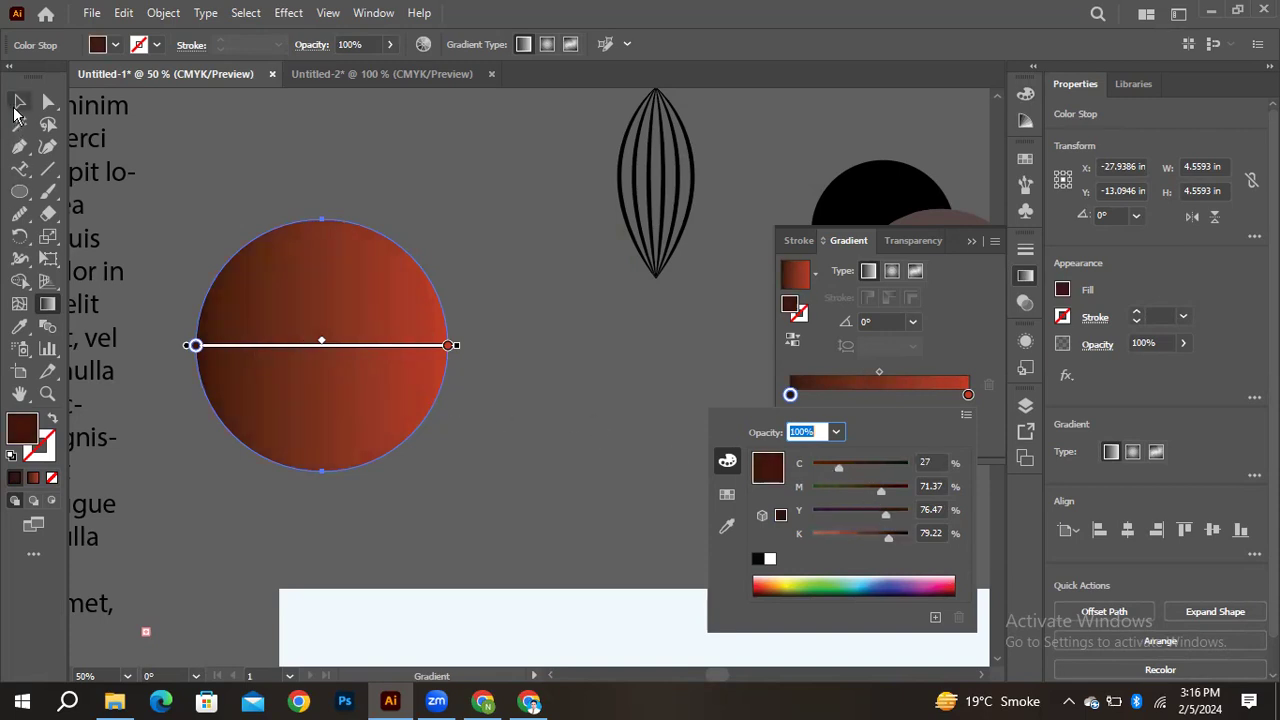
pyautogui.click(473, 325)
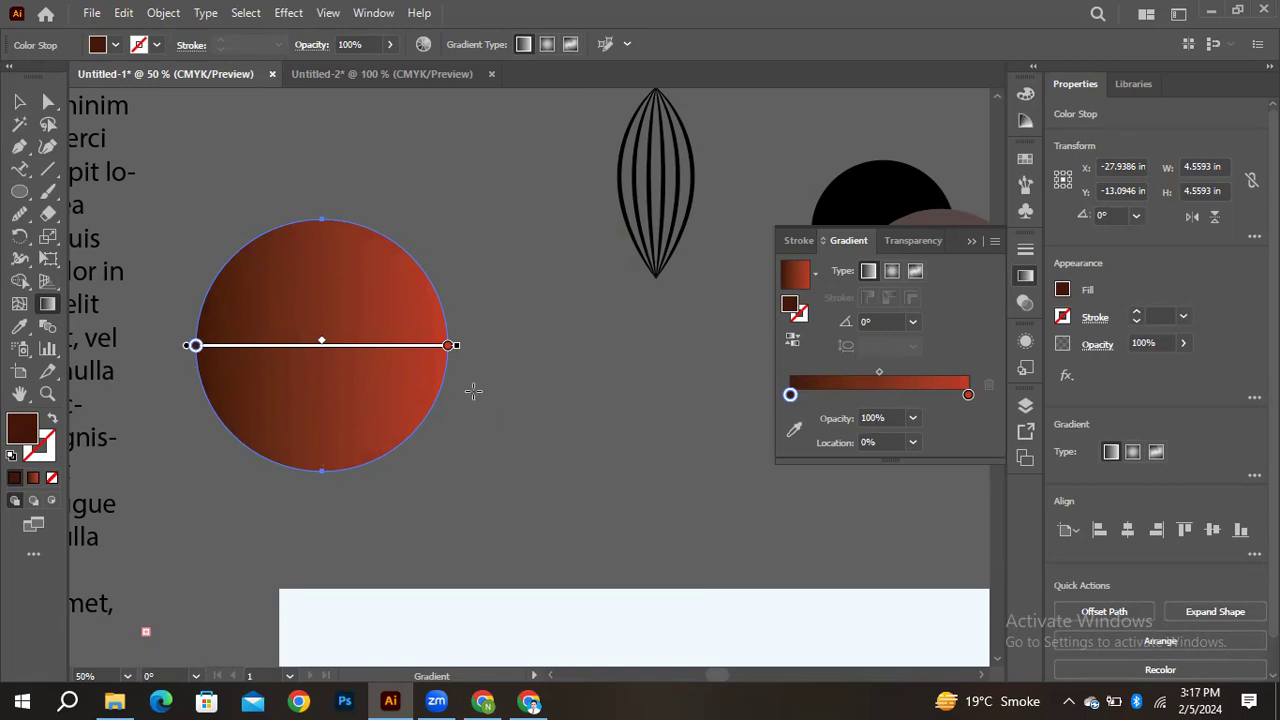
# Redirect the circle's linear gradient diagonally and horizontally, ending with a nearly vertical fade from dark brown above to brick red below
pyautogui.moveTo(331, 492)
pyautogui.mouseDown()
pyautogui.moveTo(347, 206)
pyautogui.moveTo(331, 191)
pyautogui.mouseUp()
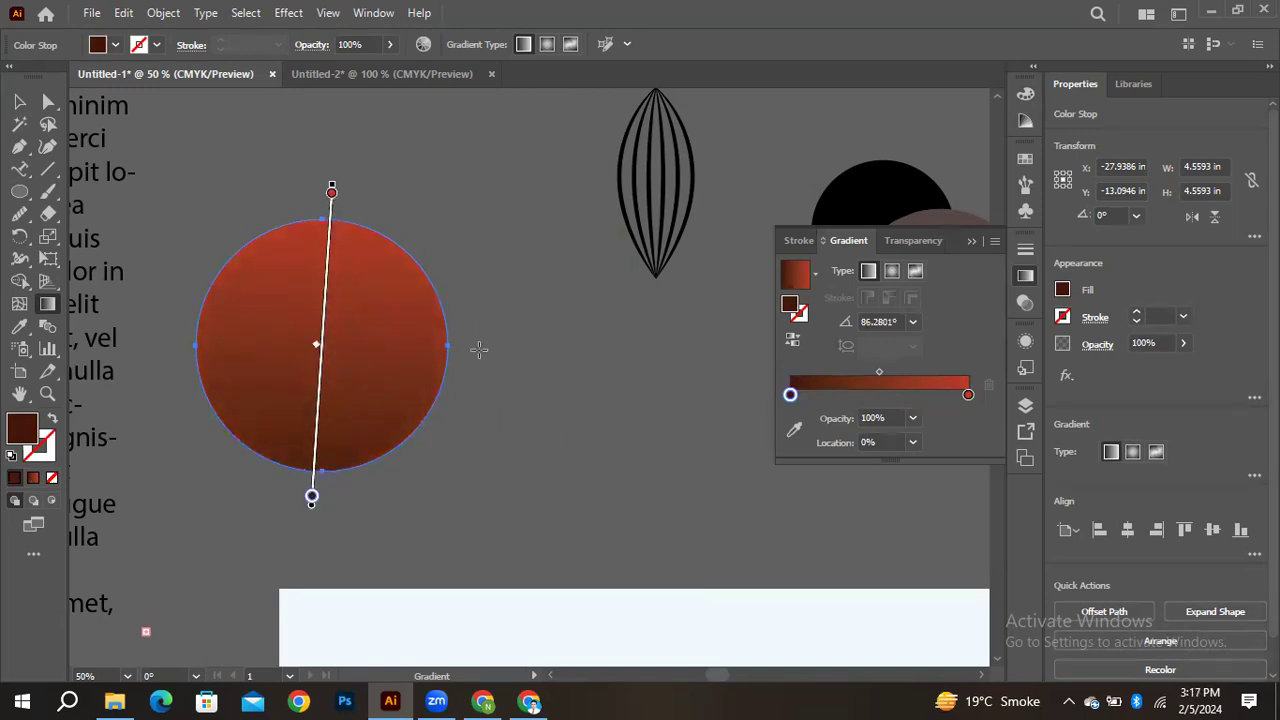
pyautogui.moveTo(509, 380); pyautogui.dragTo(209, 254)
pyautogui.moveTo(231, 529); pyautogui.dragTo(397, 240)
pyautogui.moveTo(537, 343); pyautogui.dragTo(257, 343)
pyautogui.moveTo(322, 201); pyautogui.dragTo(320, 452)
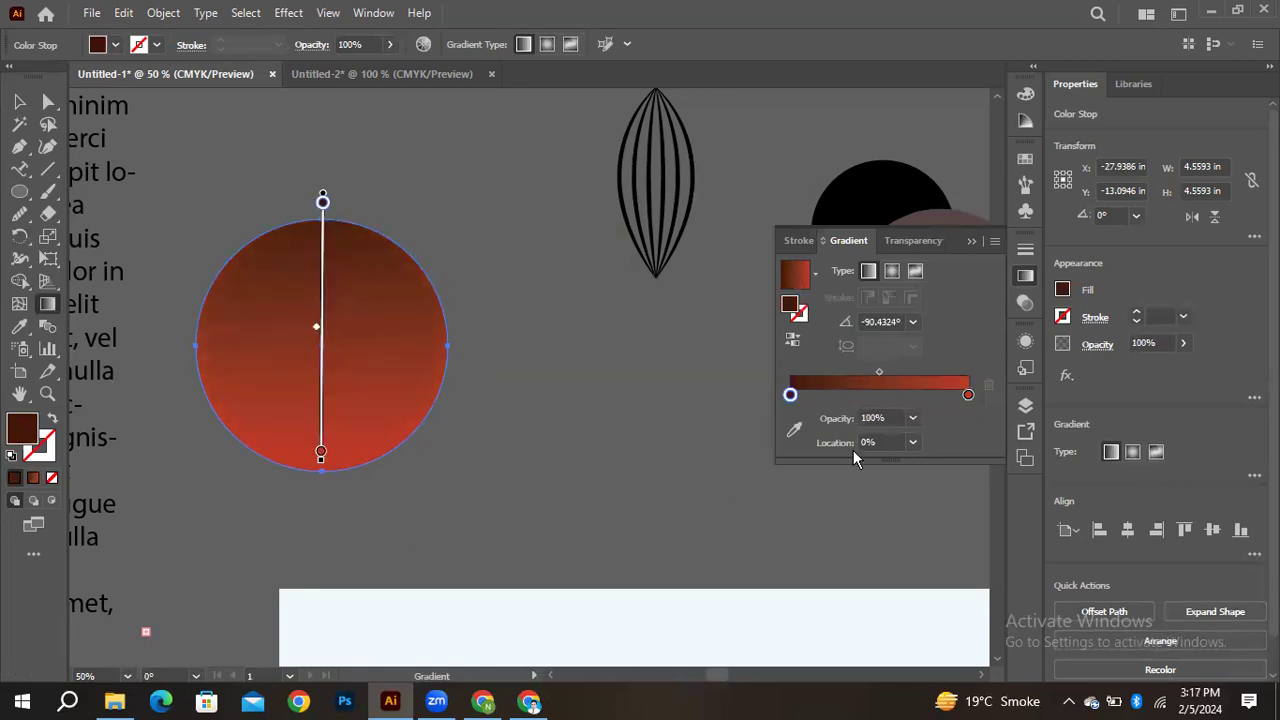
# Change the circle's gradient to radial and reverse its colors back and forth several times
pyautogui.click(889, 275)
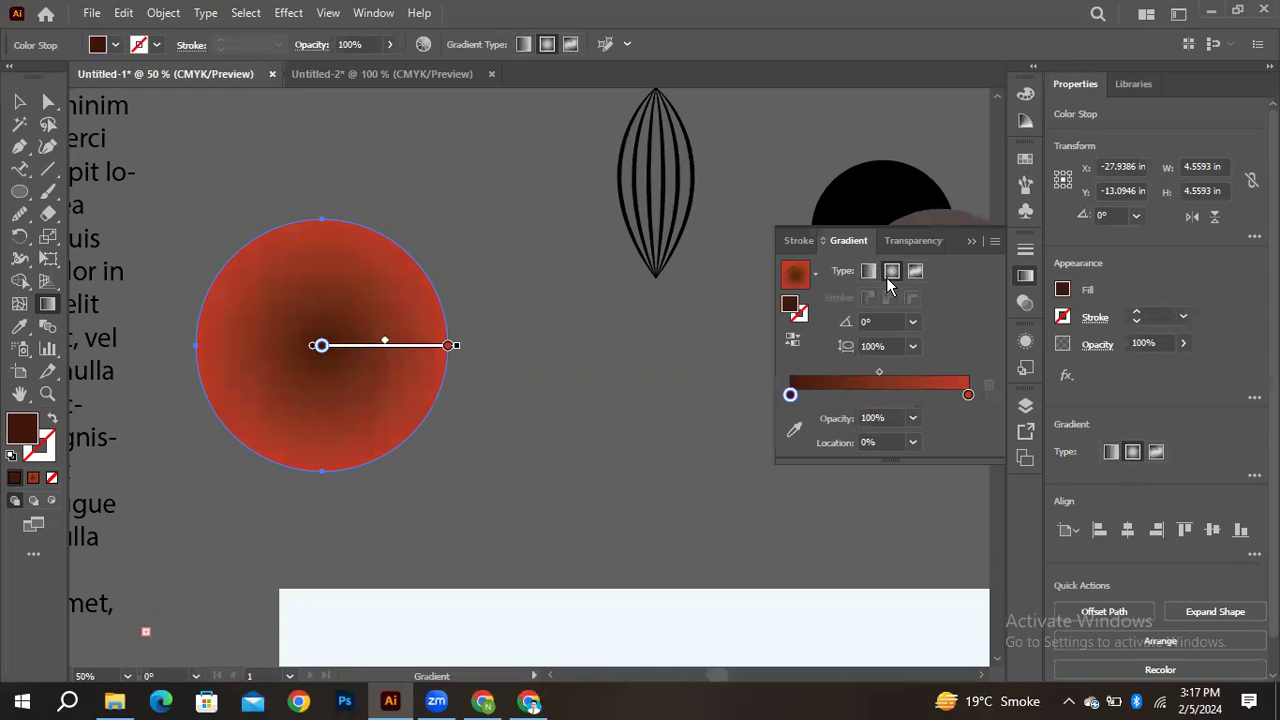
pyautogui.click(796, 346)
pyautogui.click(796, 346)
pyautogui.click(796, 346)
pyautogui.click(796, 346)
pyautogui.click(796, 346)
pyautogui.click(796, 346)
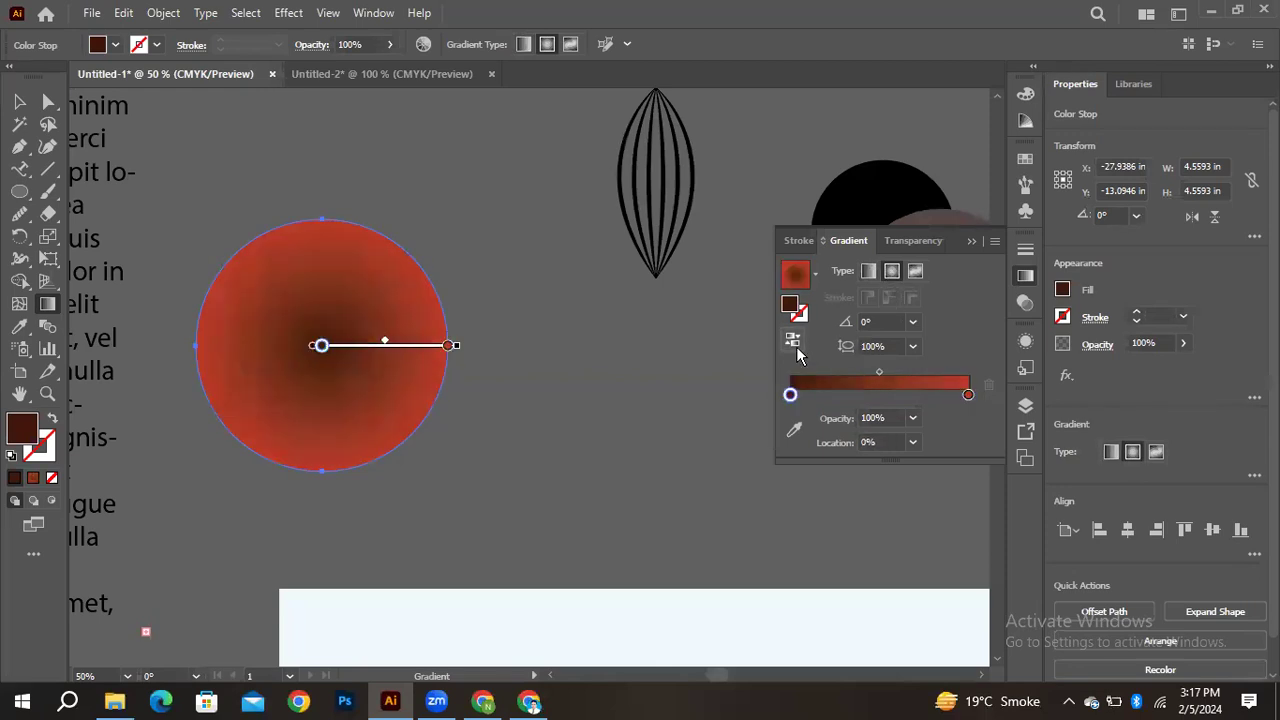
# Apply the blue fade-to-transparent gradient preset to the circle and recolor both stops black, keeping the end stop at 0% opacity
pyautogui.click(815, 272)
pyautogui.click(684, 370)
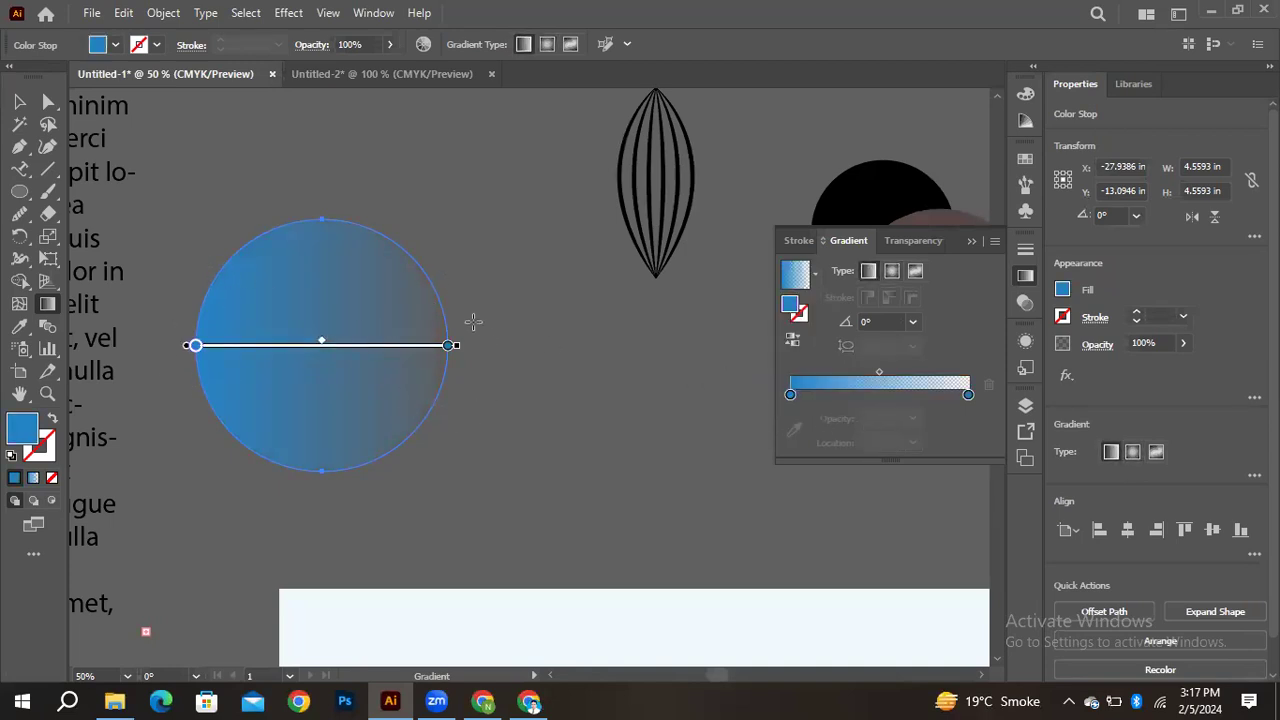
pyautogui.doubleClick(790, 394)
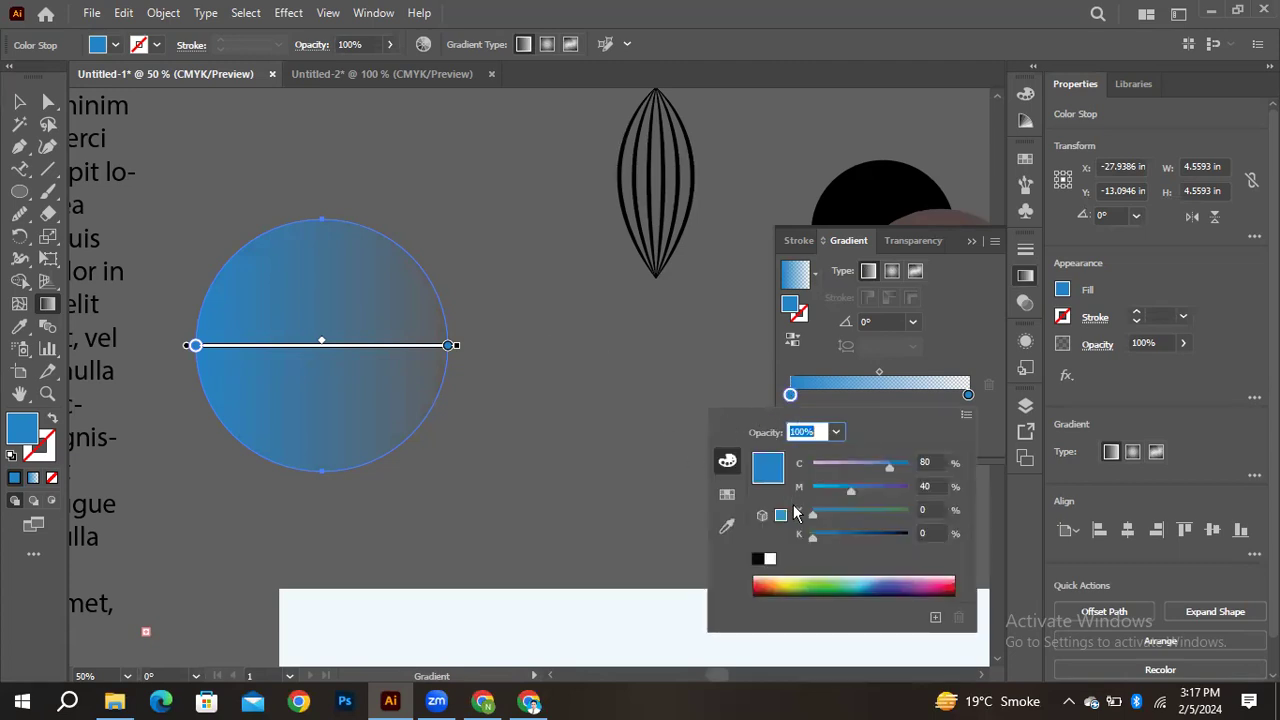
pyautogui.click(757, 558)
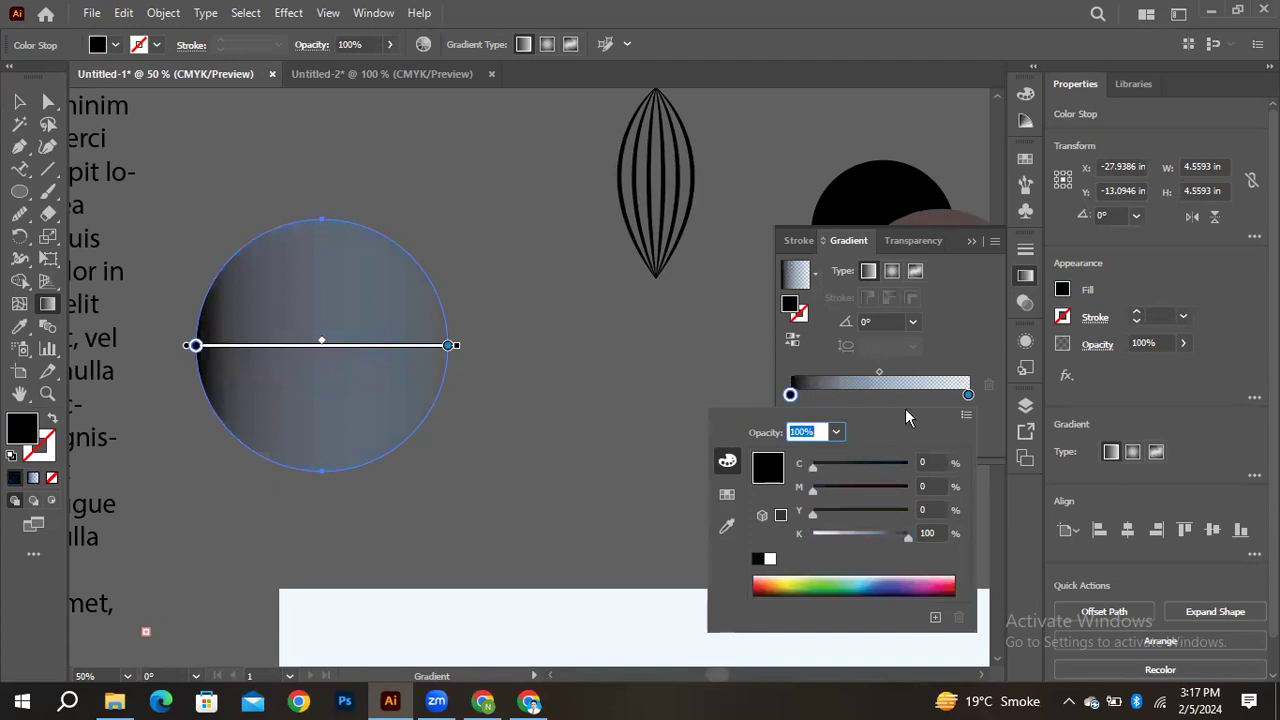
pyautogui.click(967, 395)
pyautogui.doubleClick(967, 395)
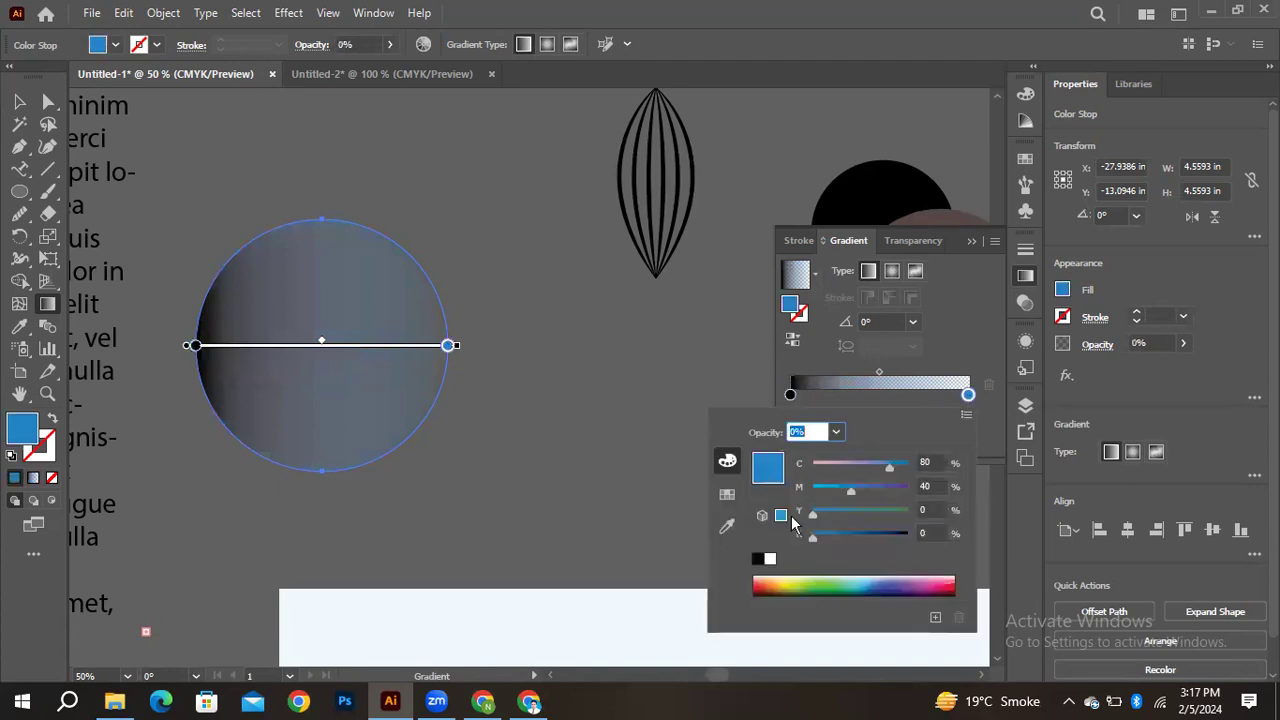
pyautogui.click(757, 558)
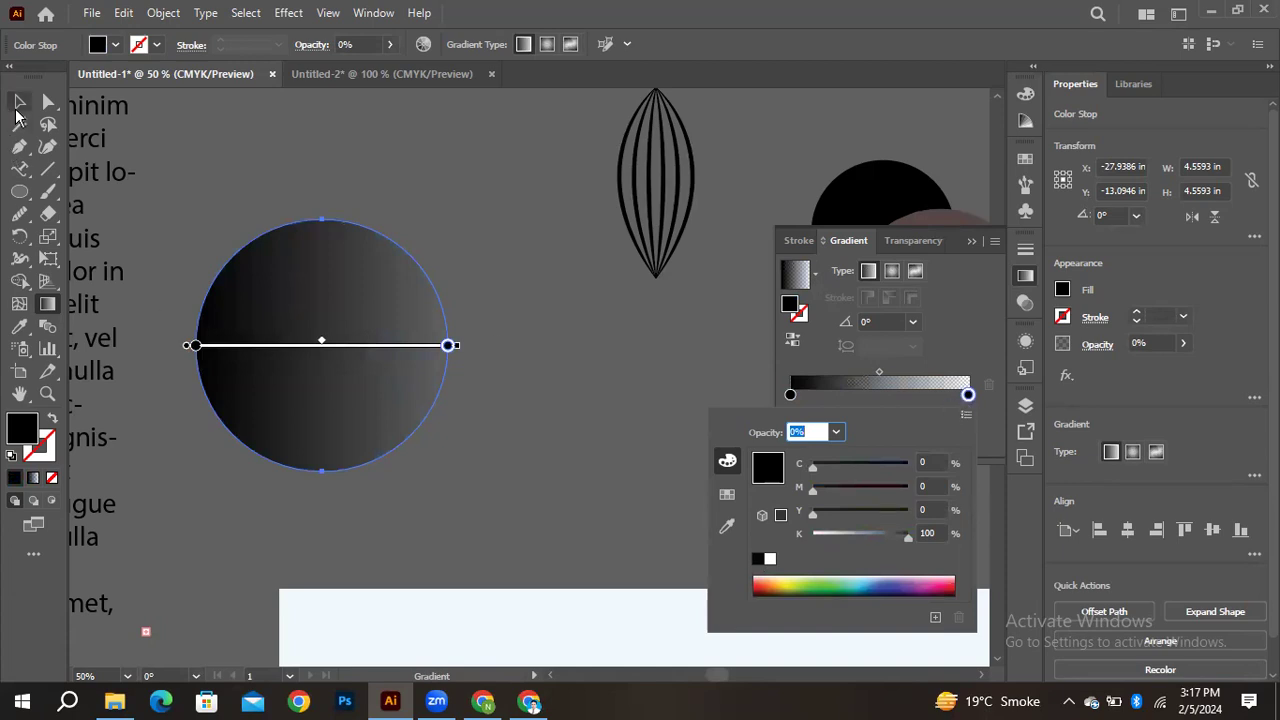
# Make the circle's black-to-transparent gradient radial and flatten it to an aspect ratio of about 19%
pyautogui.click(892, 271)
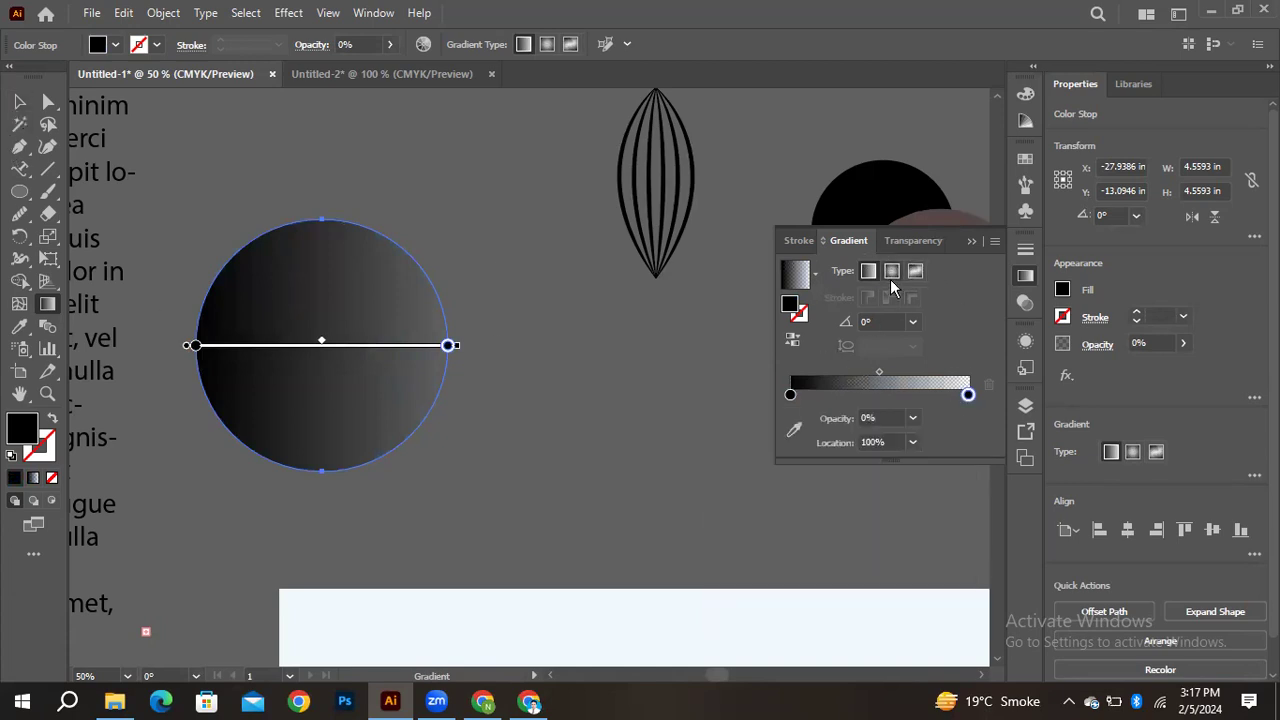
pyautogui.click(891, 276)
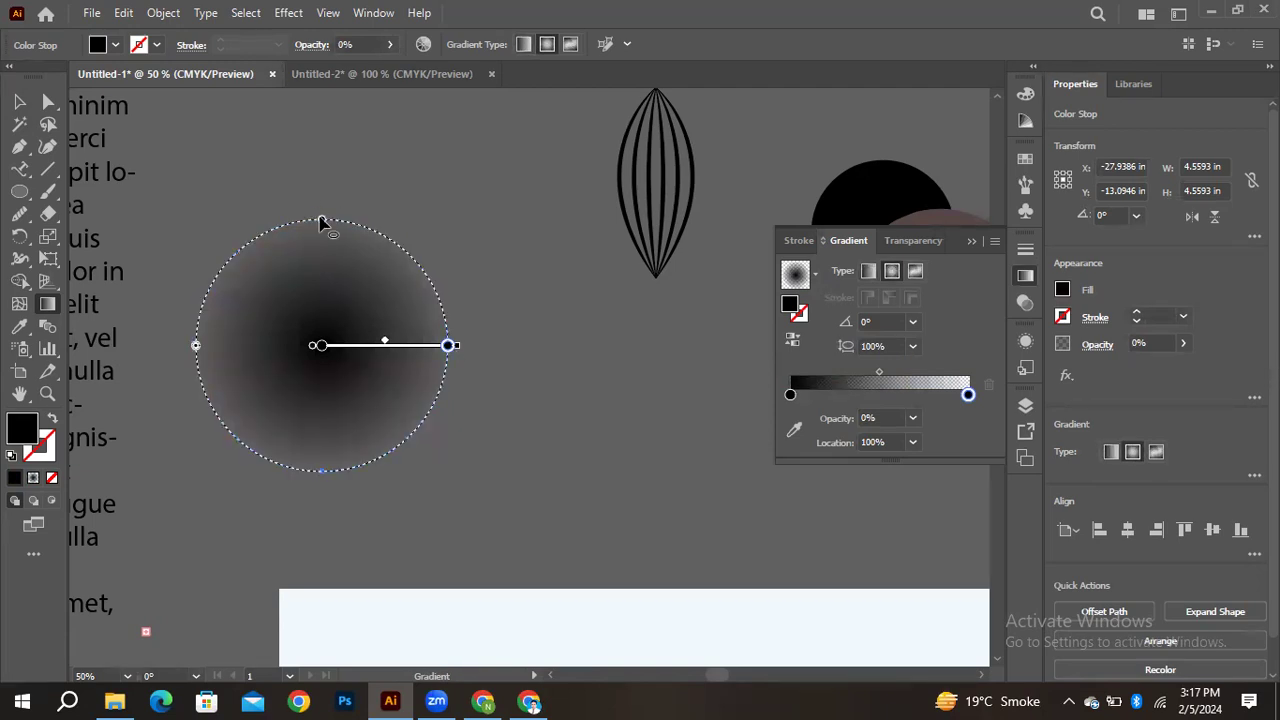
pyautogui.moveTo(320, 222); pyautogui.dragTo(326, 323)
pyautogui.moveTo(451, 347)
pyautogui.mouseDown()
pyautogui.moveTo(400, 347)
pyautogui.moveTo(449, 346)
pyautogui.mouseUp()
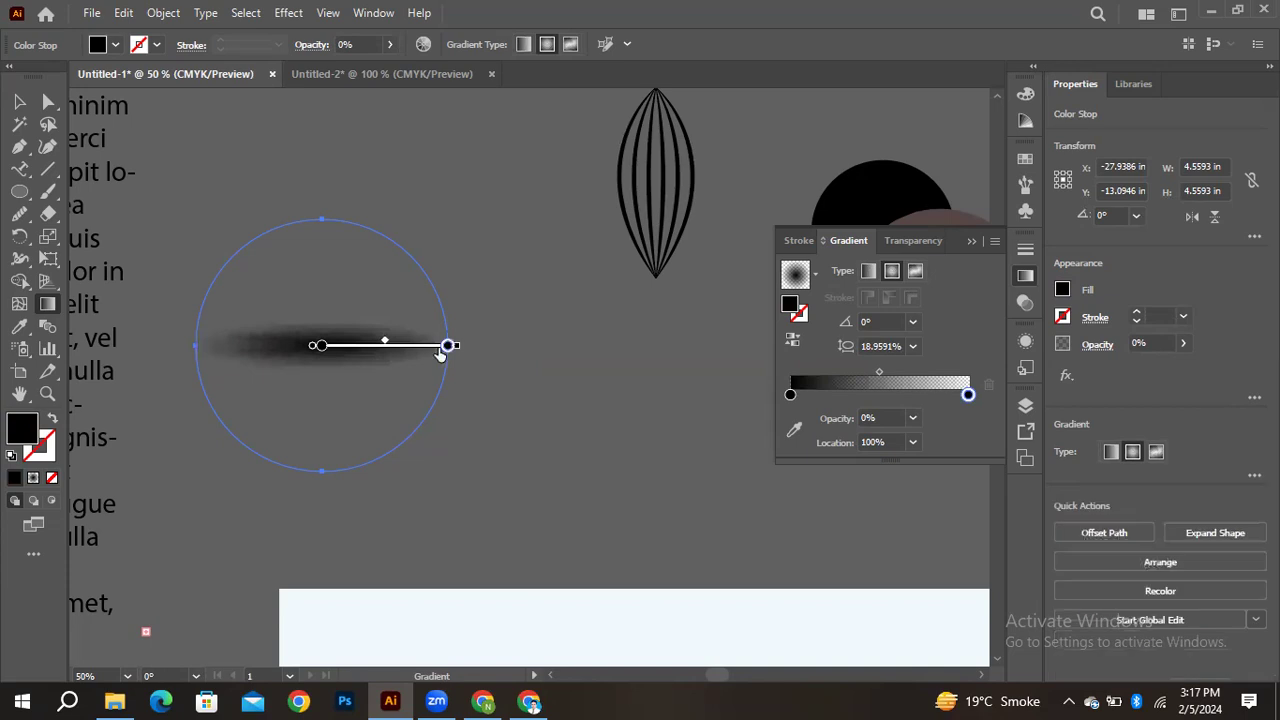
pyautogui.click(47, 304)
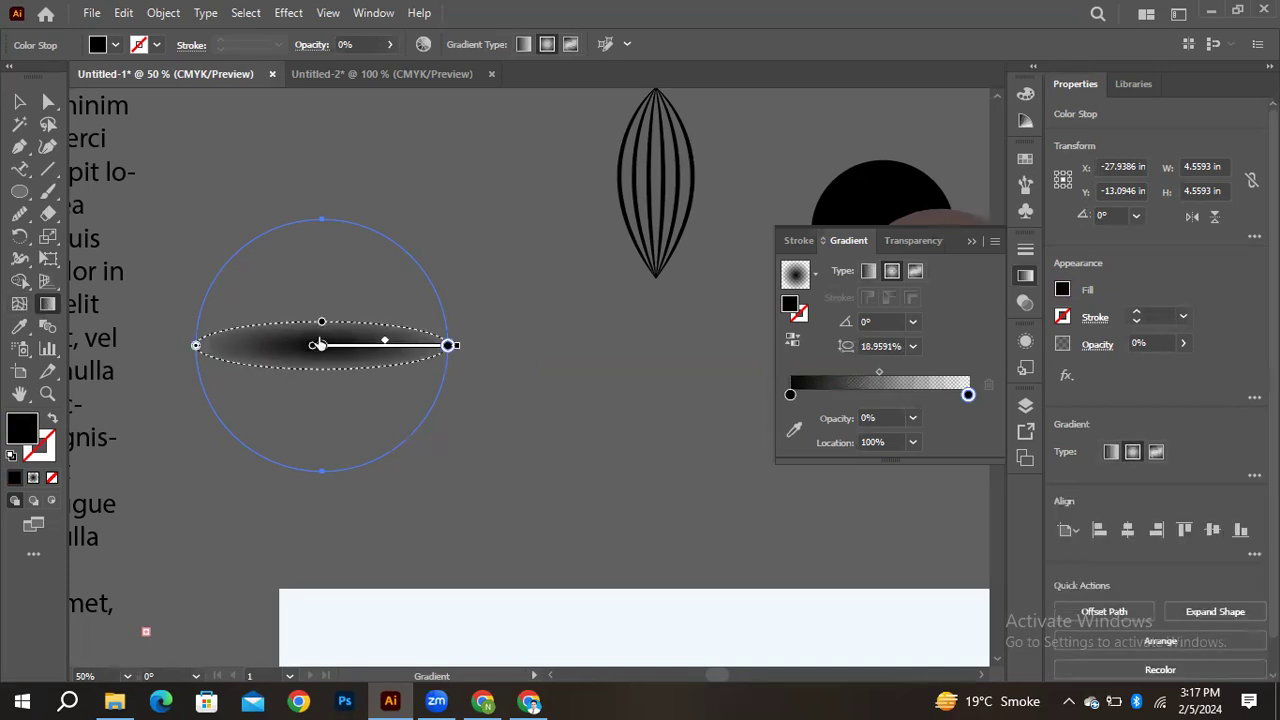
# Redraw the radial gradient lower in the circle as a thin shadow, at about 2.8° with an aspect ratio of about 9.9%
pyautogui.press('v')
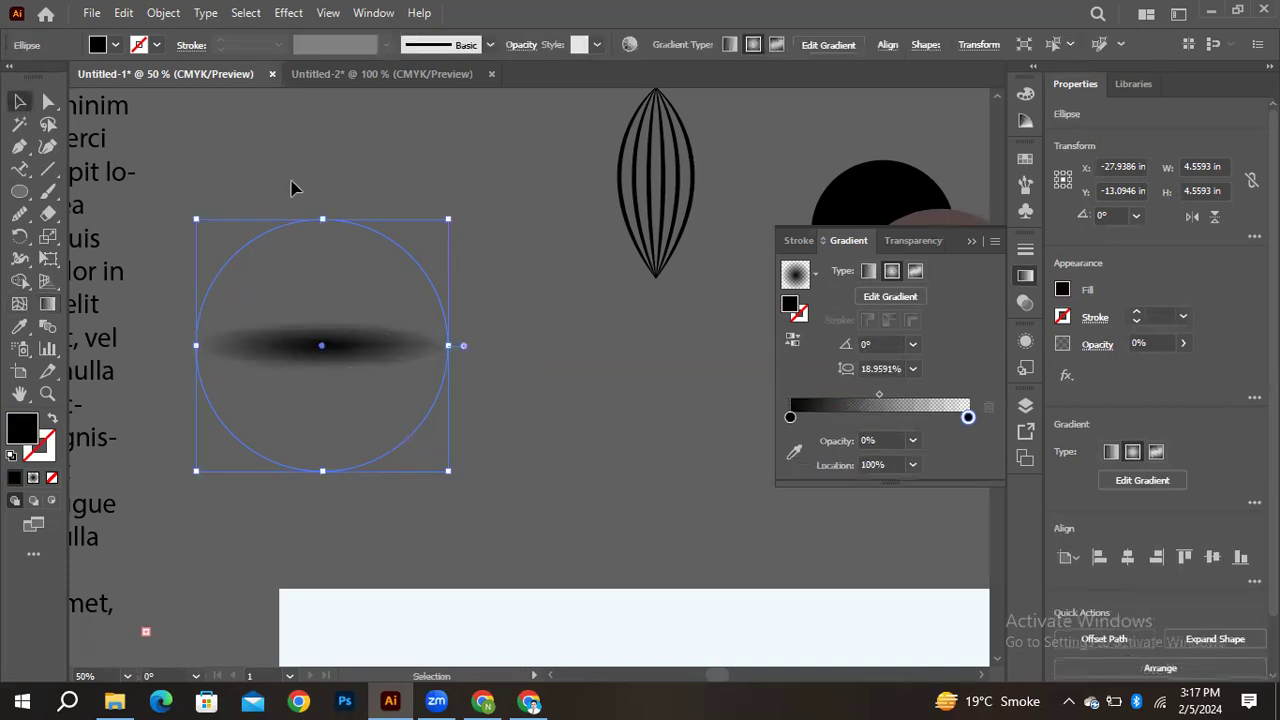
pyautogui.click(291, 189)
pyautogui.click(335, 345)
pyautogui.press('g')
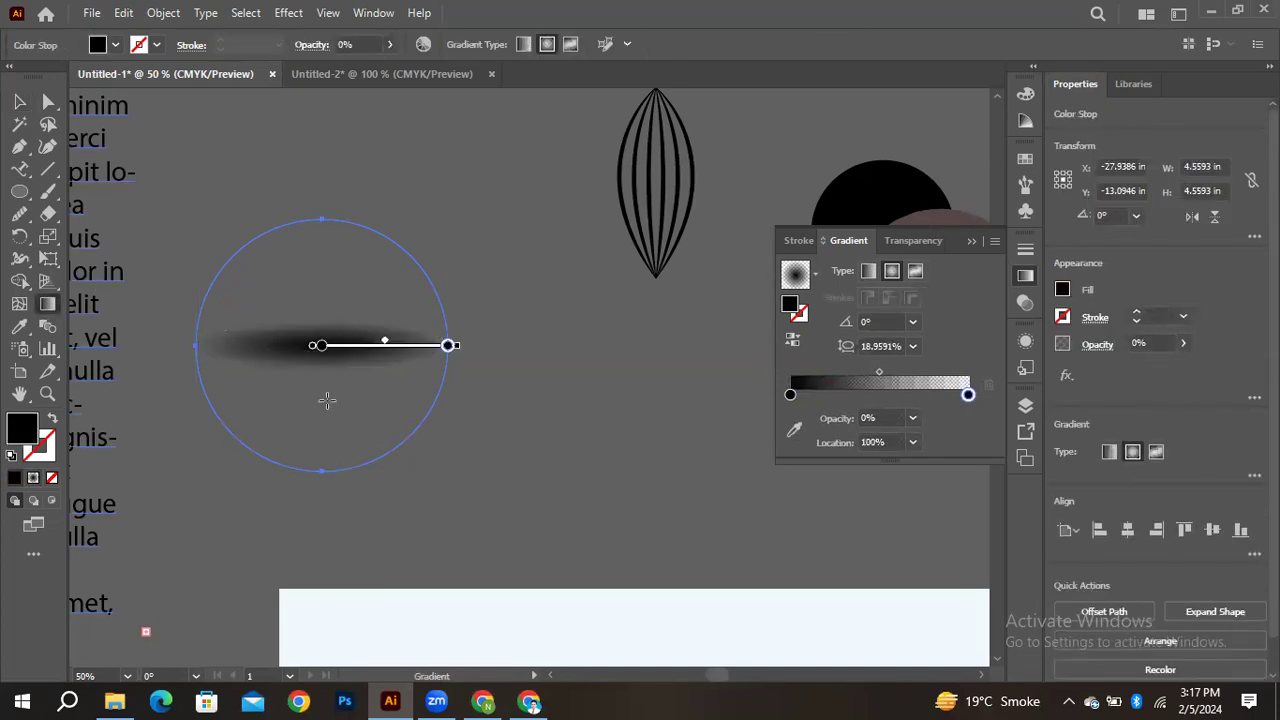
pyautogui.moveTo(326, 378); pyautogui.dragTo(483, 376)
pyautogui.moveTo(320, 232); pyautogui.dragTo(323, 381)
pyautogui.press('v')
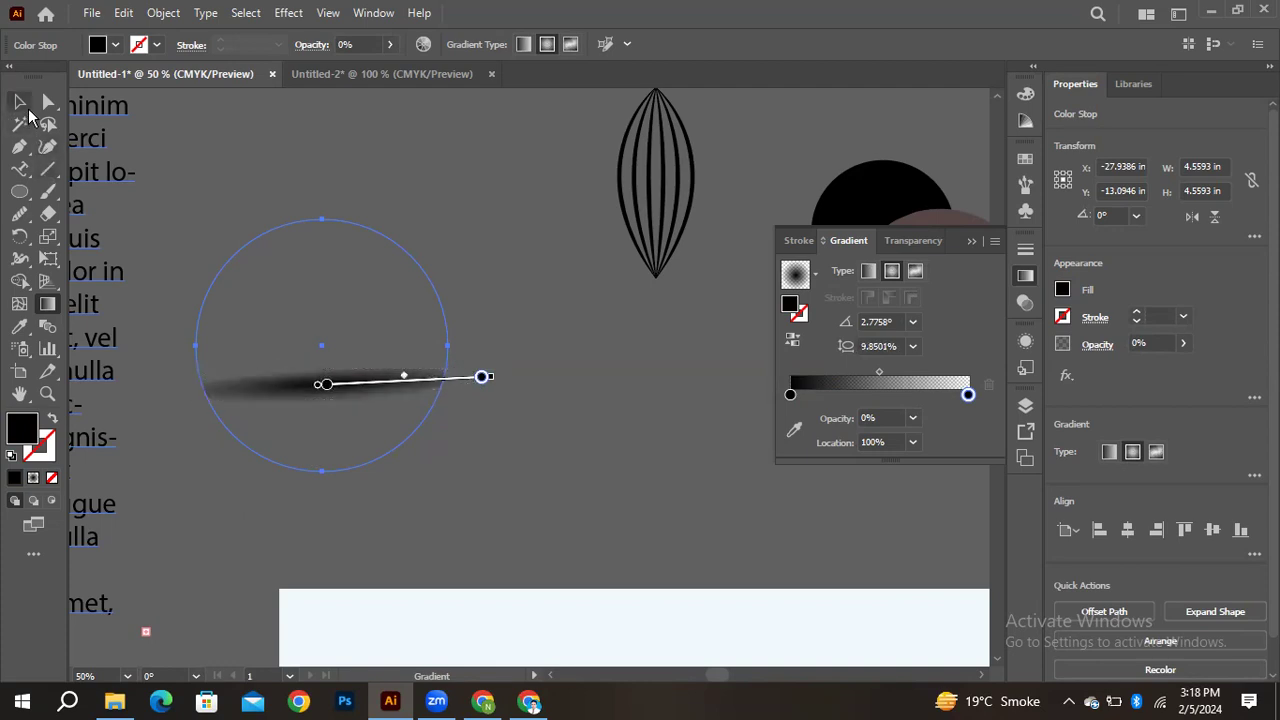
pyautogui.click(525, 267)
pyautogui.click(420, 397)
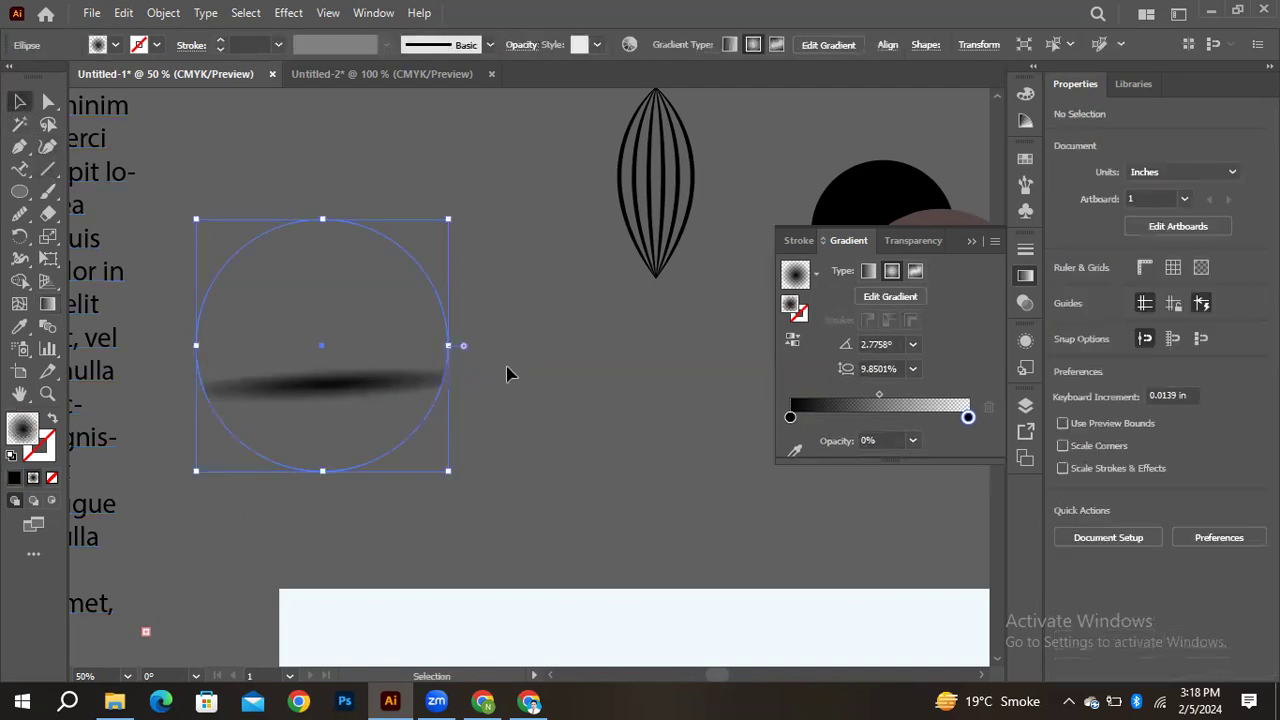
# Activate the Ellipse tool
pyautogui.click(22, 193)
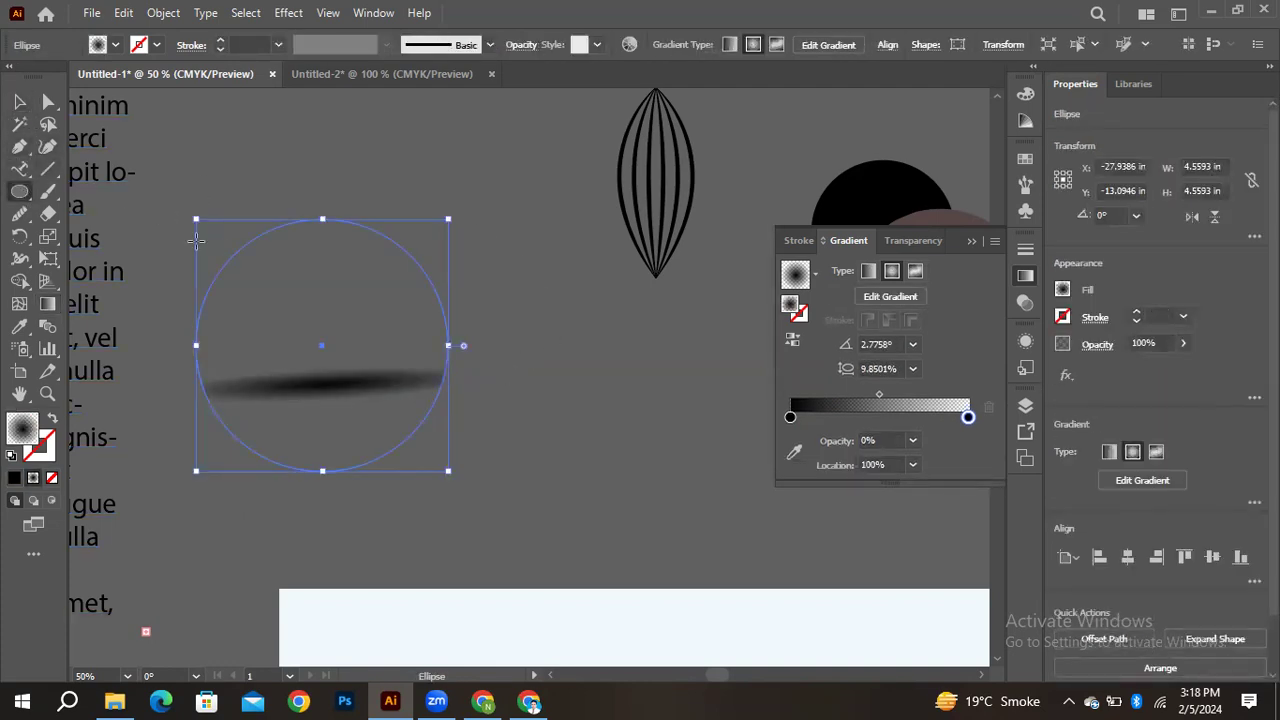
# Draw a circle about 3.07 in wide beside the existing shadow and flatten its black-to-transparent radial gradient into a centred horizontal ellipse
pyautogui.moveTo(521, 317); pyautogui.dragTo(692, 440)
pyautogui.click(47, 304)
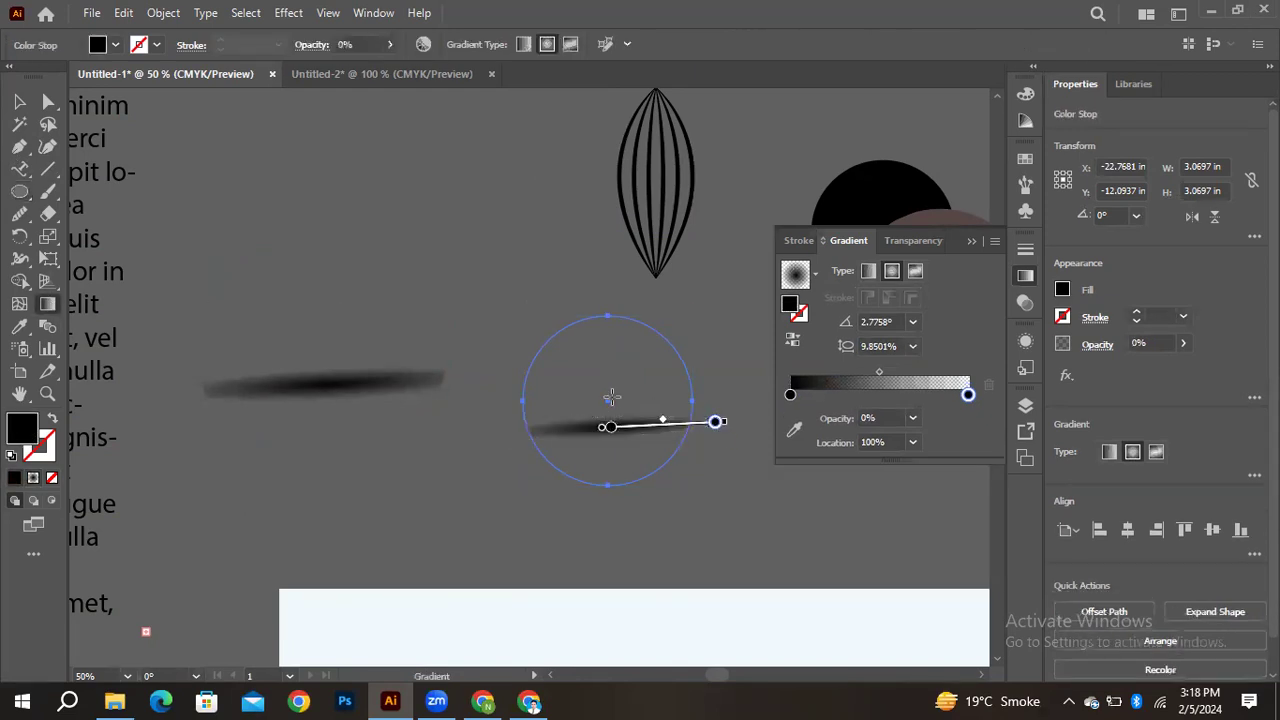
pyautogui.moveTo(607, 390); pyautogui.dragTo(692, 391)
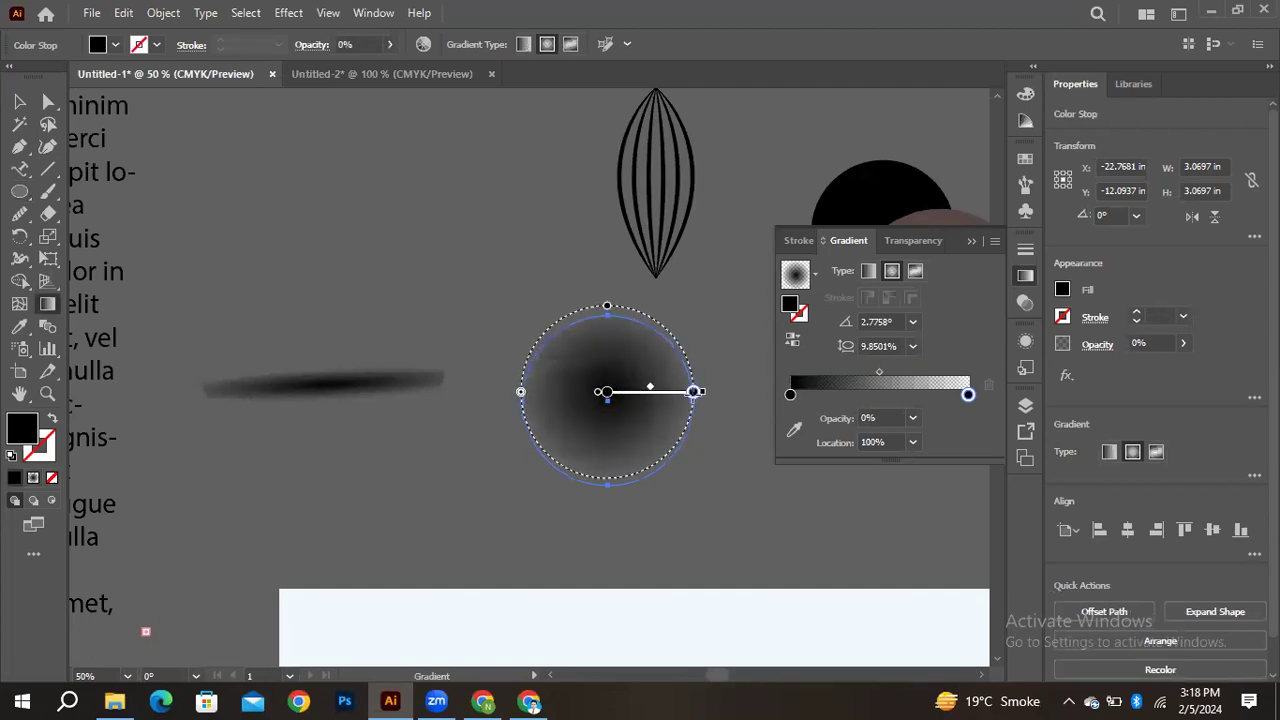
pyautogui.moveTo(608, 308); pyautogui.dragTo(609, 380)
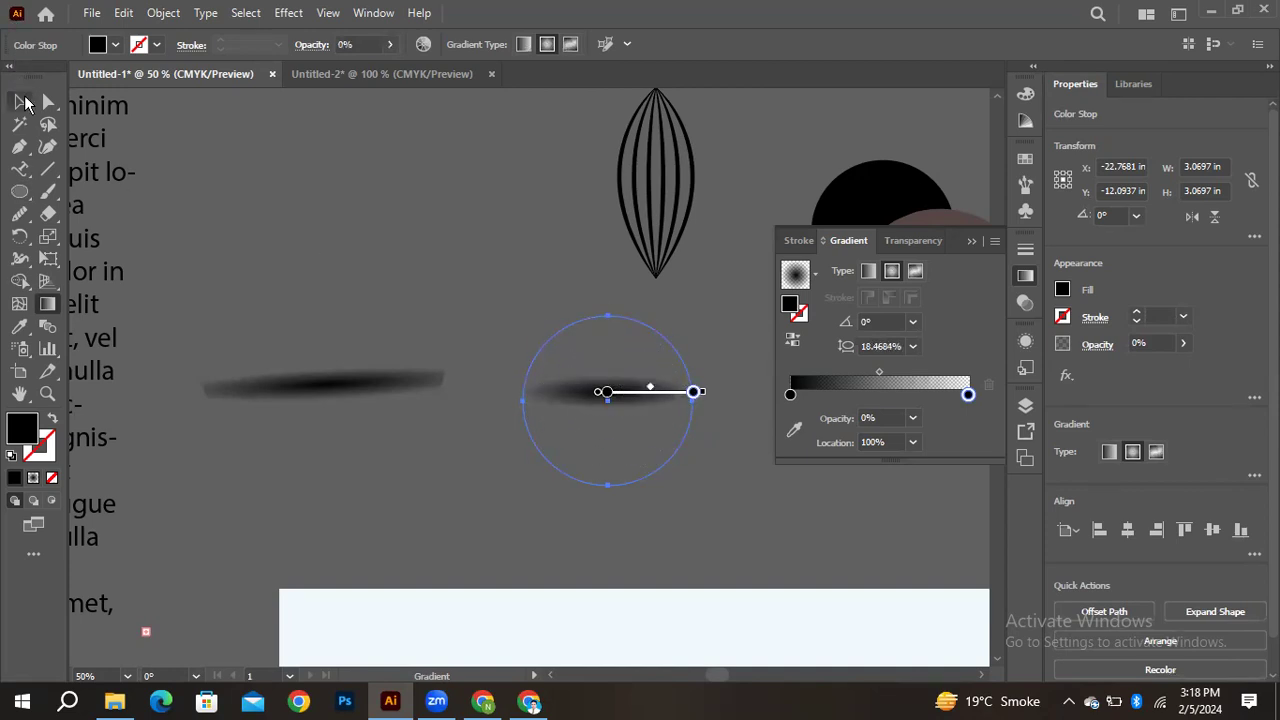
pyautogui.click(20, 101)
pyautogui.click(694, 409)
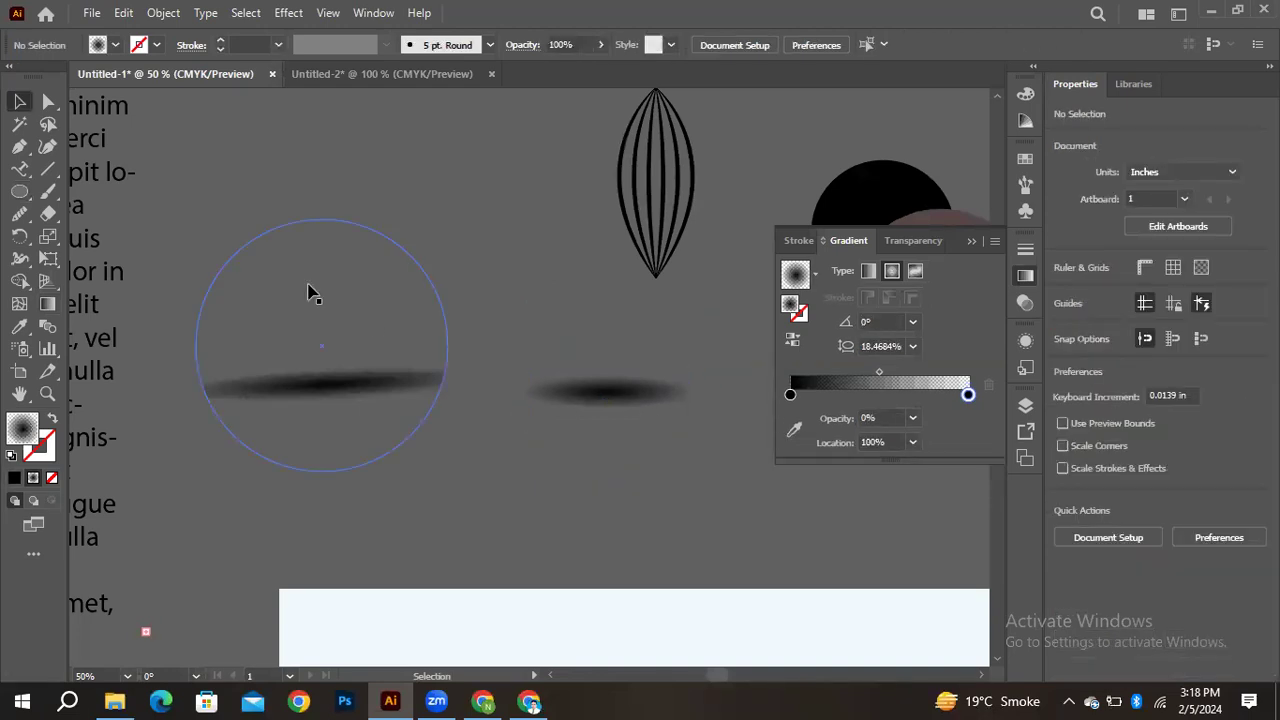
# Apply a Gaussian Blur with a radius of 26.0213 pixels to the smaller gradient circle
pyautogui.click(623, 423)
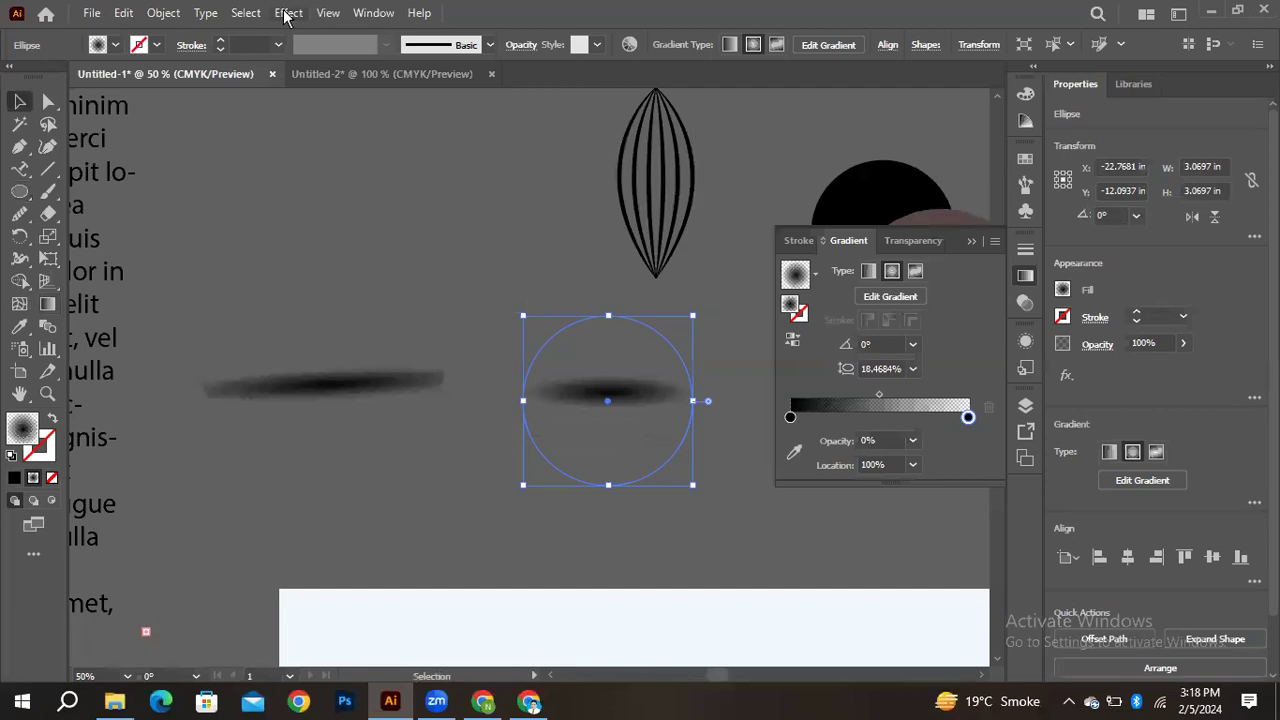
pyautogui.click(287, 14)
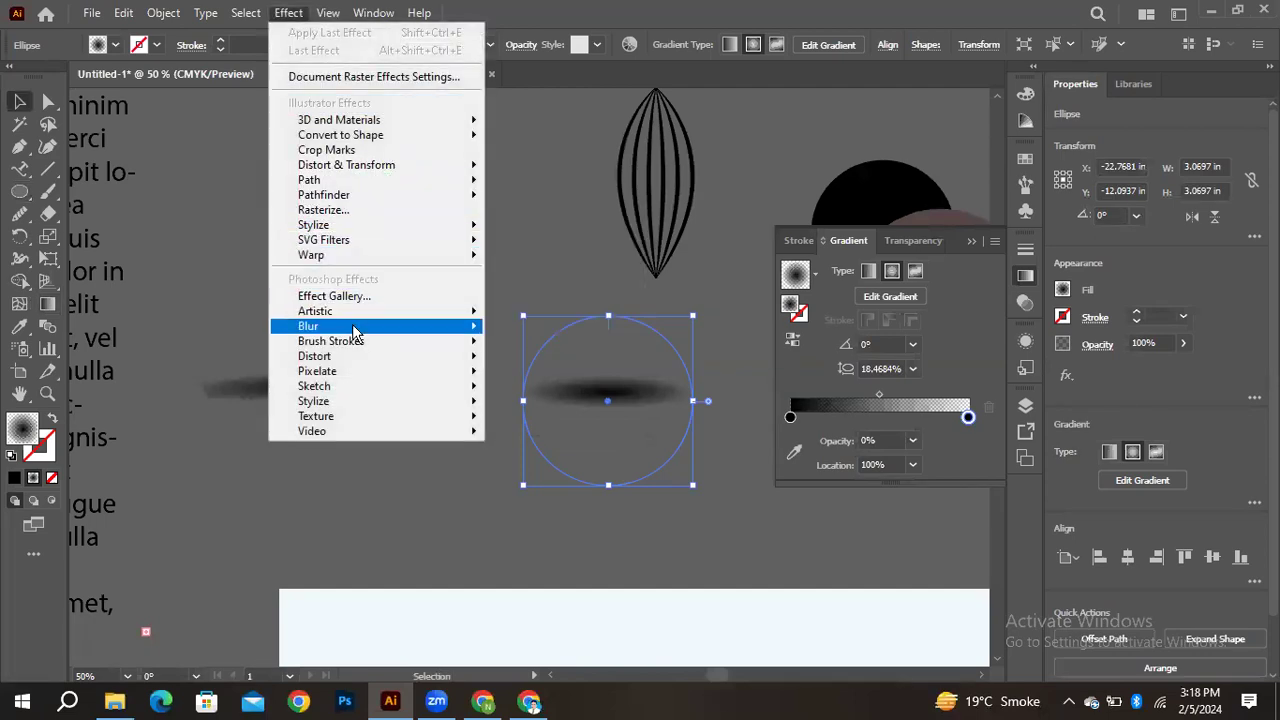
pyautogui.moveTo(353, 331)
pyautogui.click(611, 328)
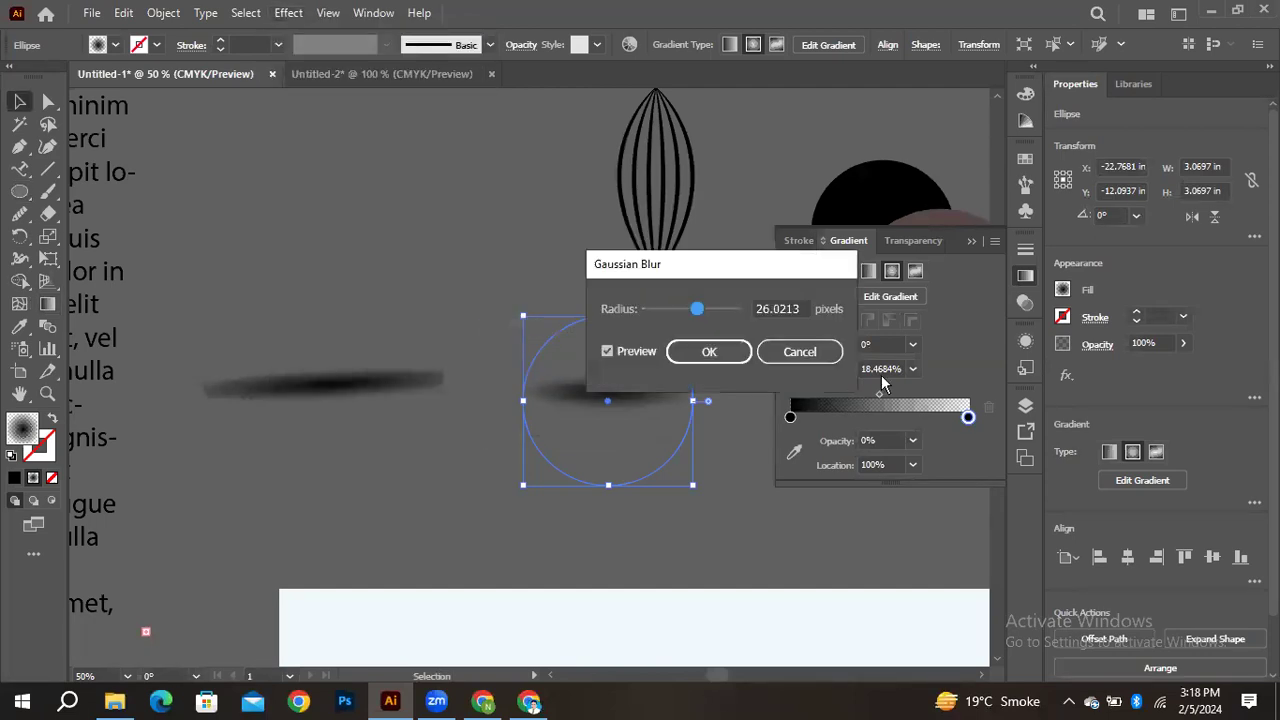
pyautogui.moveTo(700, 264); pyautogui.dragTo(891, 253)
pyautogui.click(905, 342)
# Move the blurred shadow onto the upper-left area of the pale blue background above the woman's head, and deselect it
pyautogui.moveTo(643, 374); pyautogui.dragTo(580, 626)
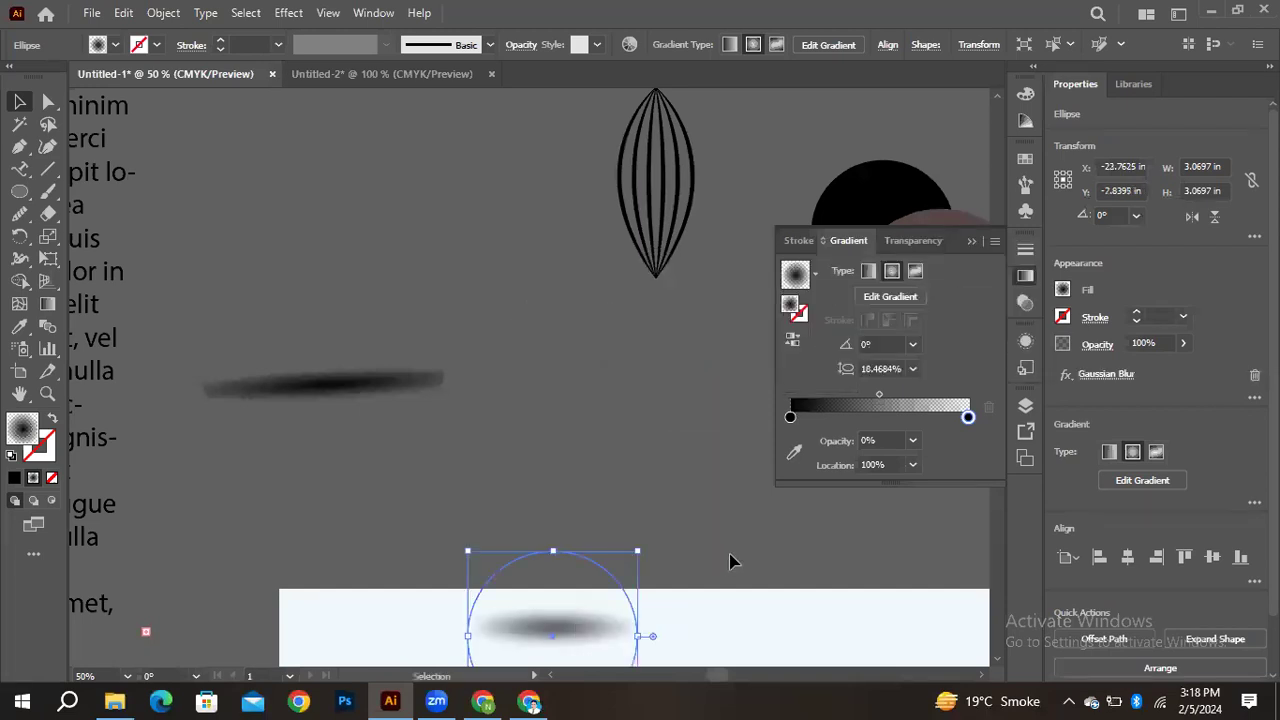
pyautogui.scroll(-5, 743, 537)
pyautogui.moveTo(491, 360); pyautogui.dragTo(400, 362)
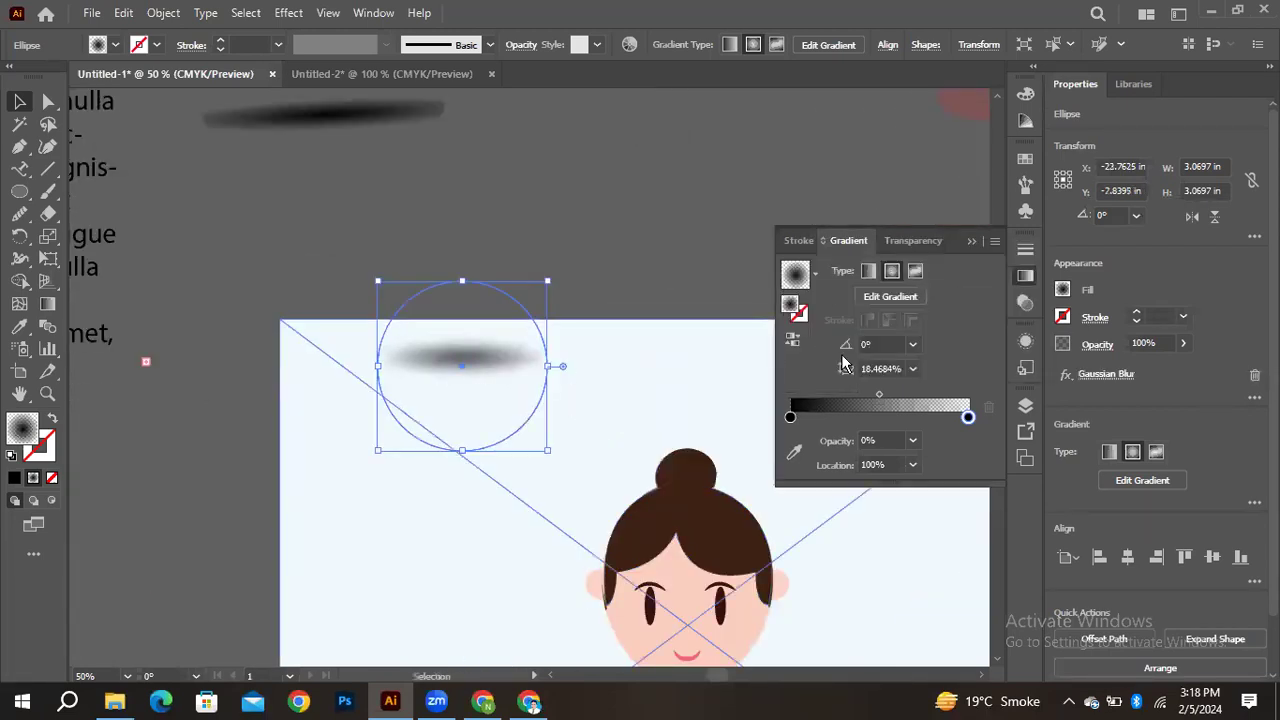
pyautogui.scroll(1, 360, 330)
pyautogui.scroll(3, 362, 325)
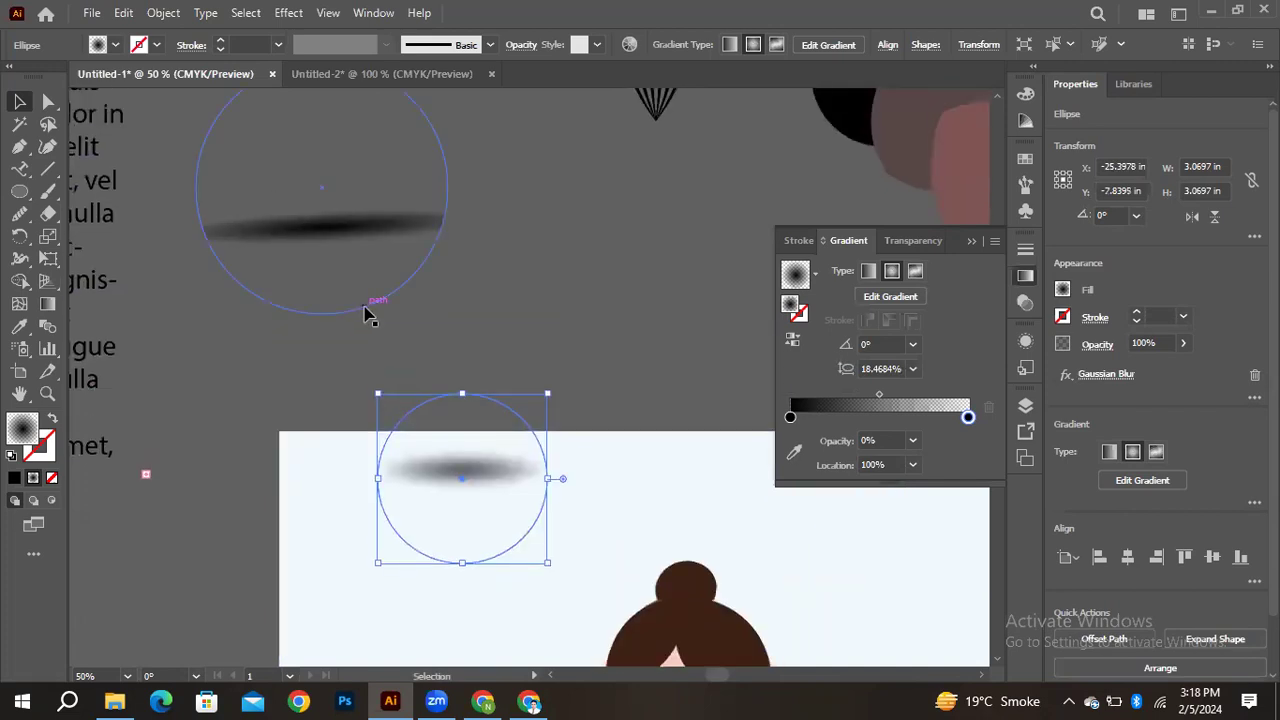
pyautogui.click(591, 229)
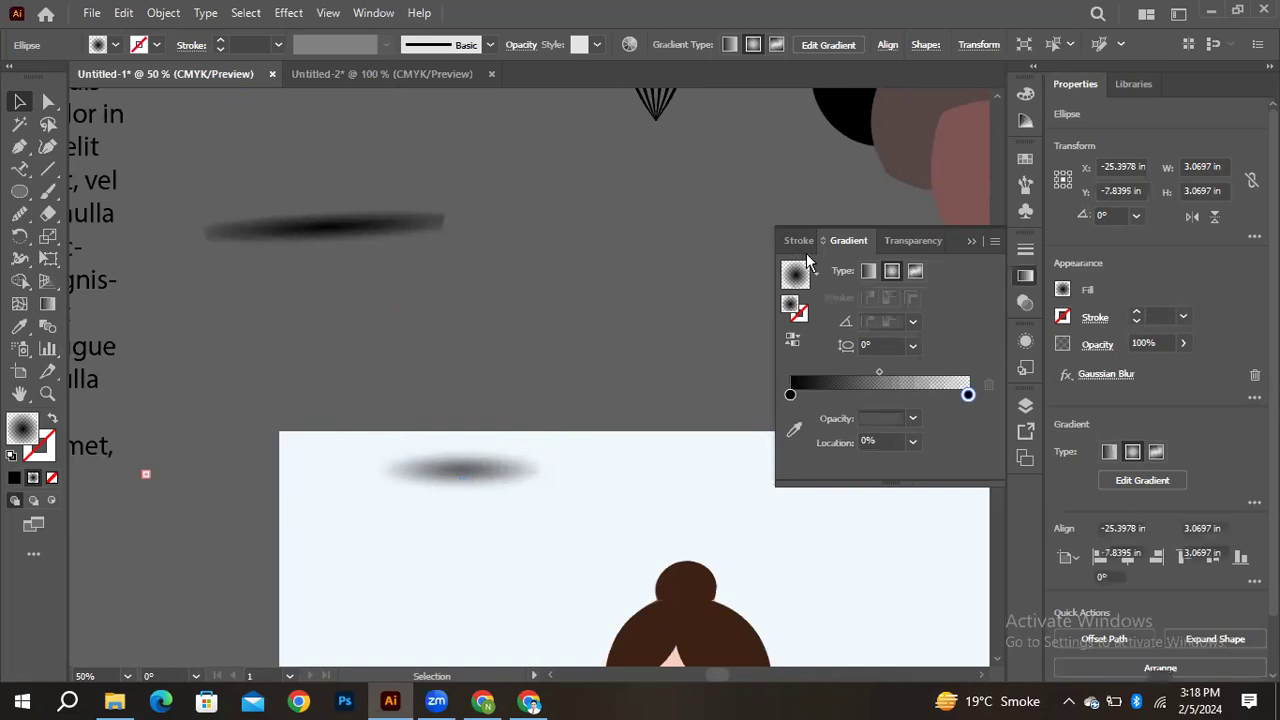
# Draw a rectangle about 4.66 by 4.92 in above the woman's head and fill it with solid black
pyautogui.click(917, 273)
pyautogui.click(19, 191)
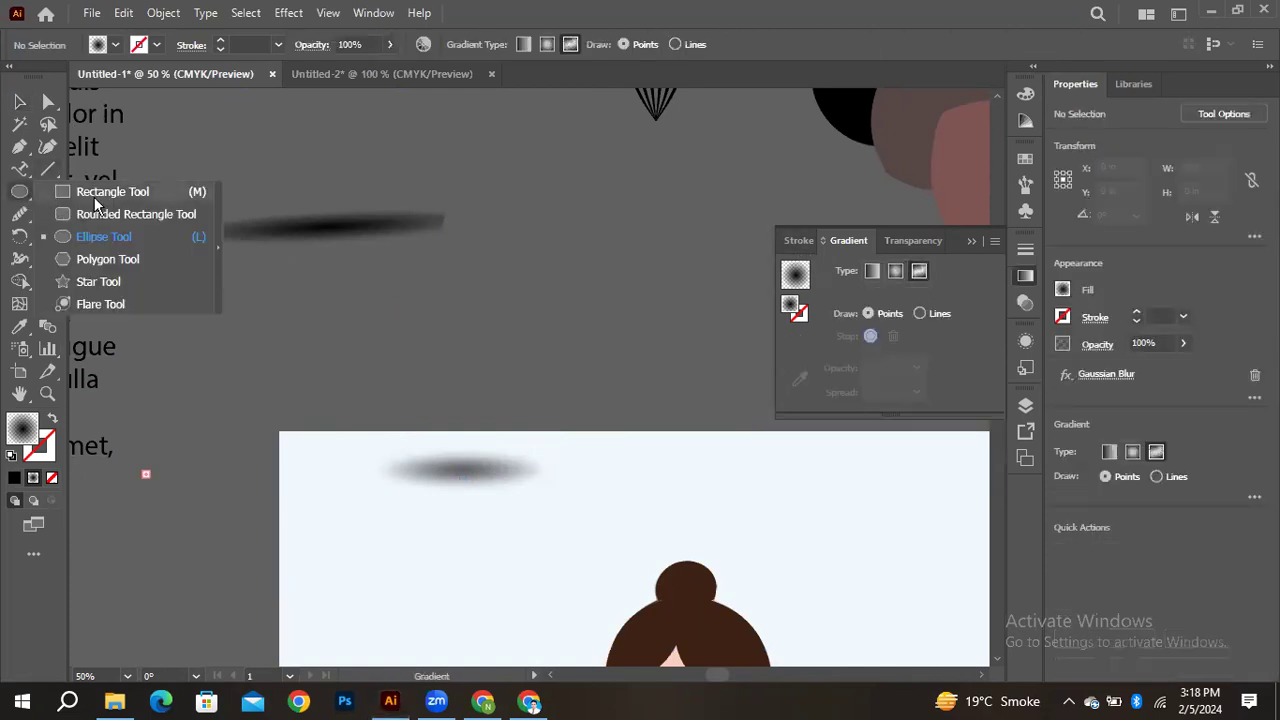
pyautogui.click(100, 191)
pyautogui.moveTo(497, 188); pyautogui.dragTo(754, 459)
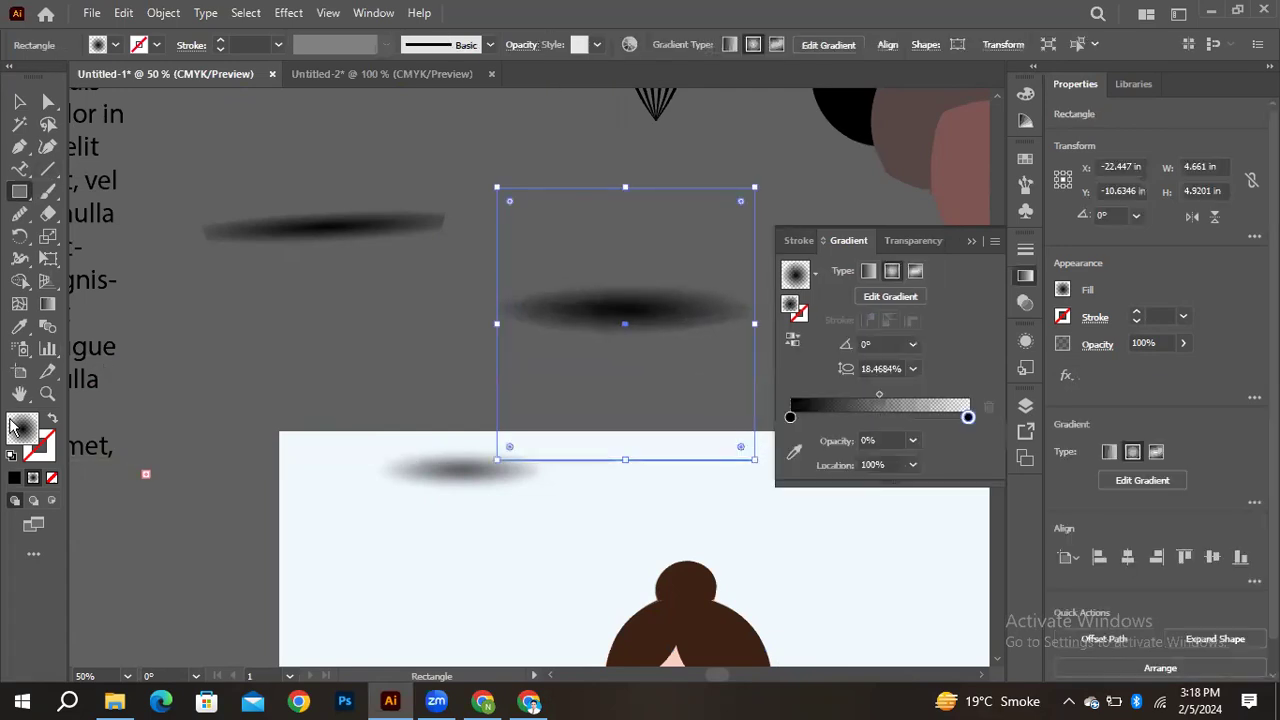
pyautogui.click(13, 480)
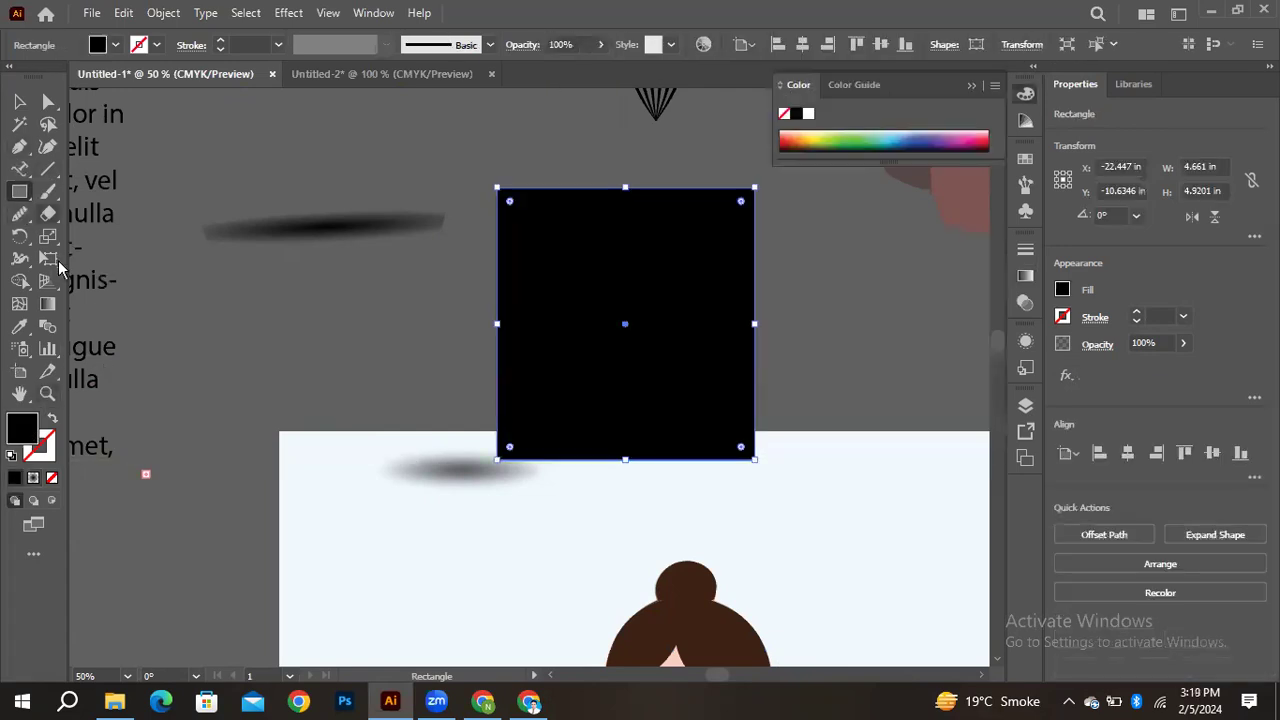
# Apply a freeform gradient to the rectangle and add three color stops: middle right, middle left and lower centre
pyautogui.click(1025, 279)
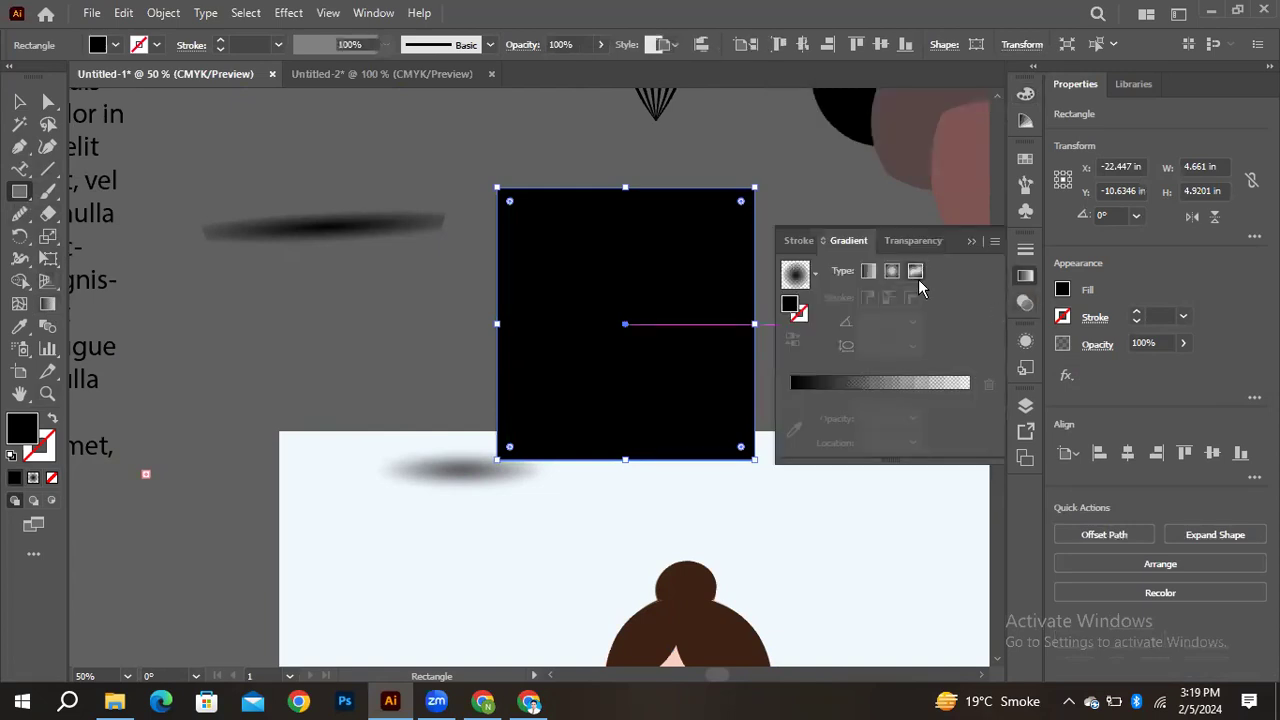
pyautogui.click(917, 272)
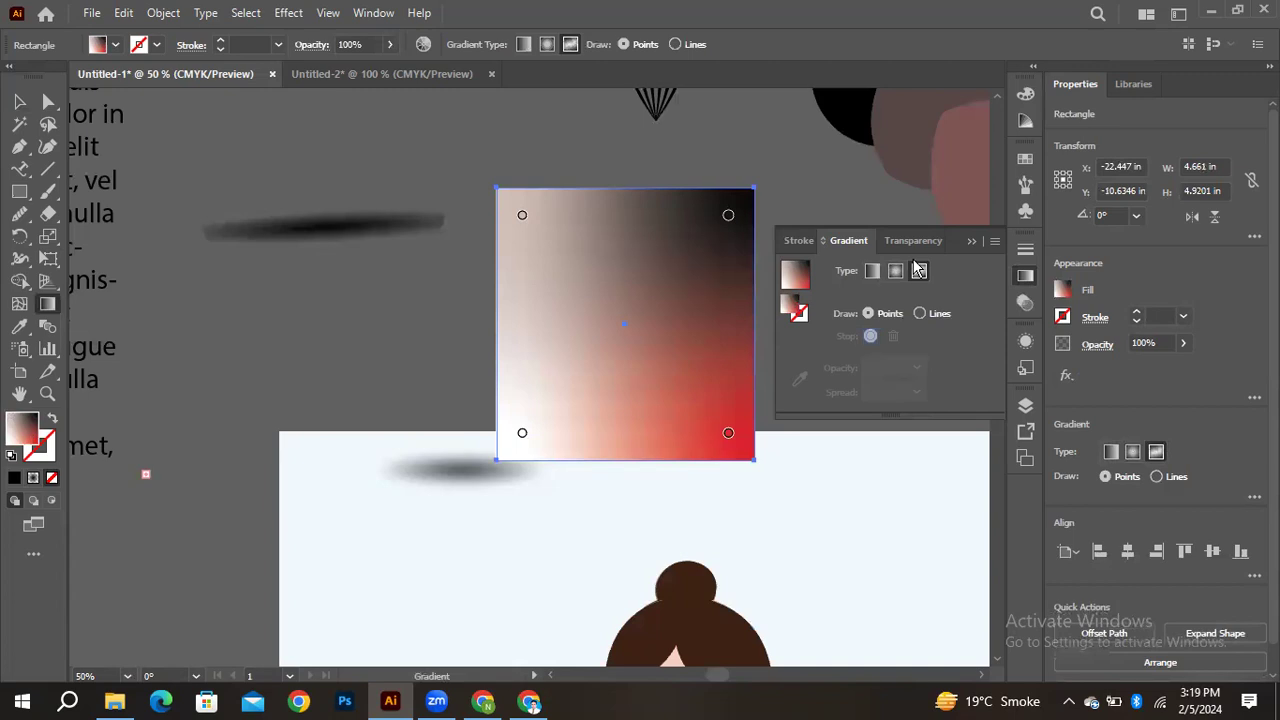
pyautogui.click(676, 314)
pyautogui.click(584, 296)
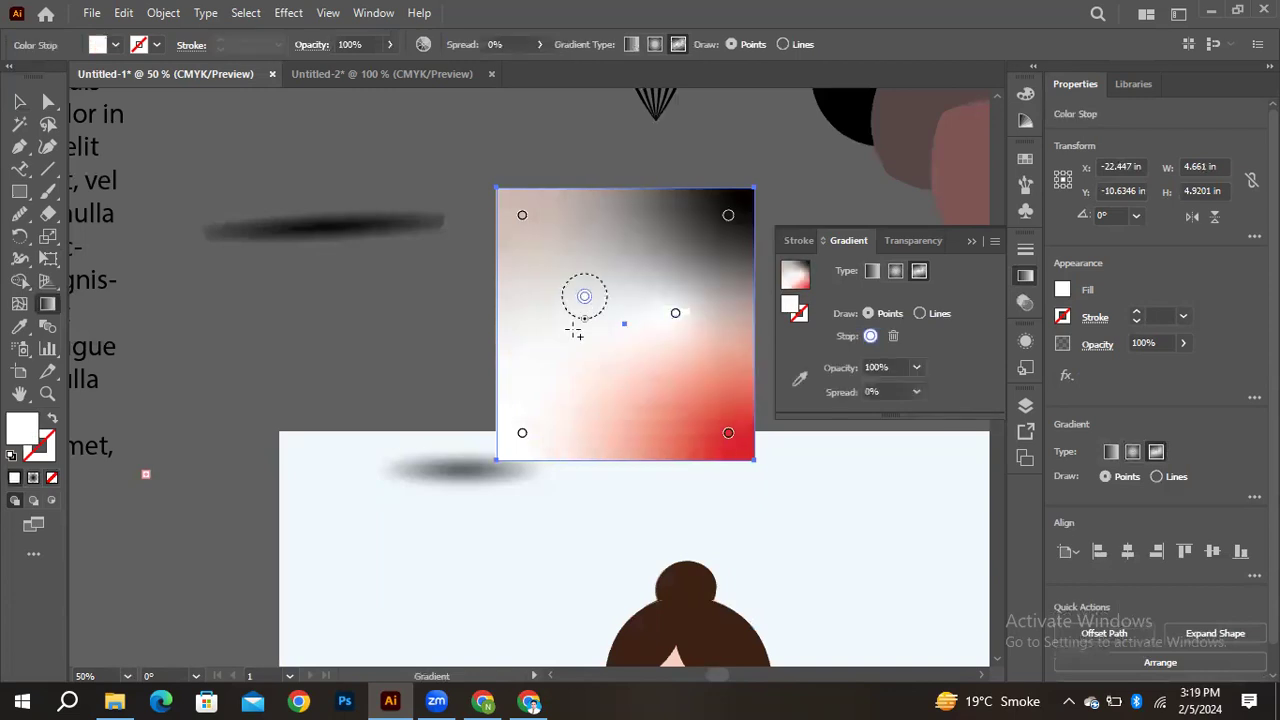
pyautogui.click(635, 408)
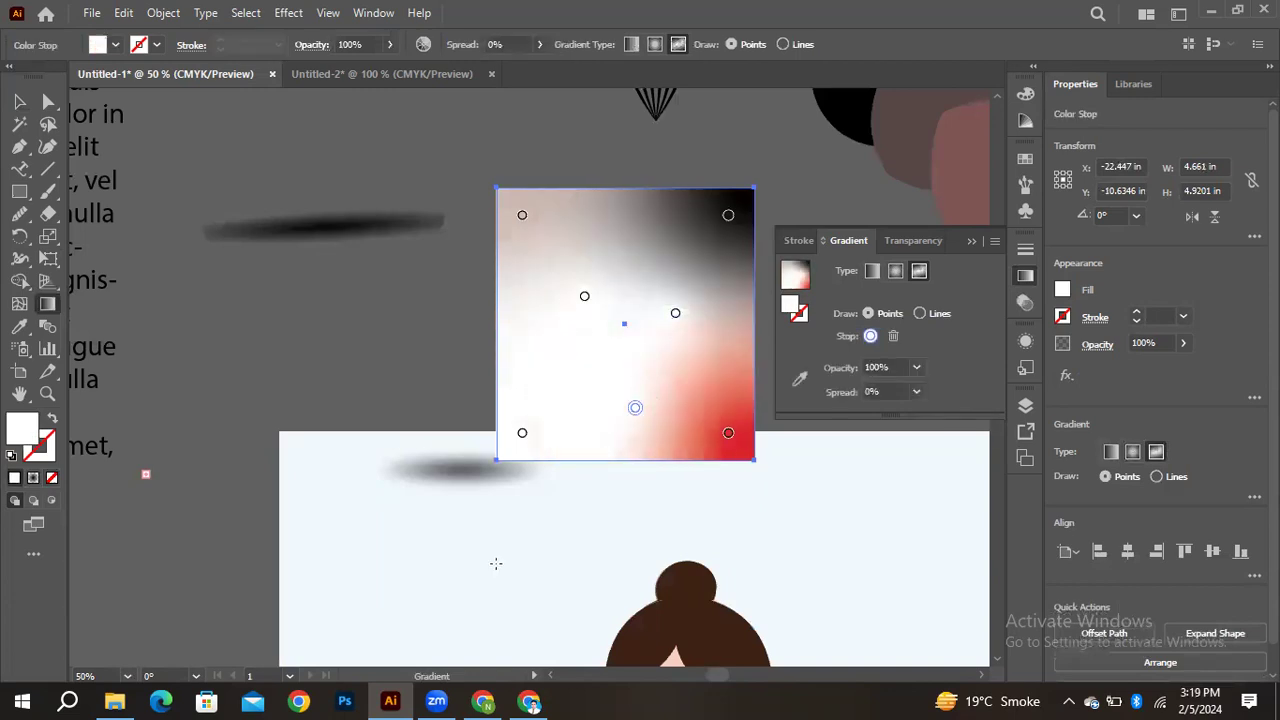
# Recolor the rectangle's upper-left gradient stop dark brown and its upper-right stop orange (C 3.53, M 83.53, Y 100, K 0.39)
pyautogui.doubleClick(522, 218)
pyautogui.moveTo(330, 400); pyautogui.dragTo(298, 411)
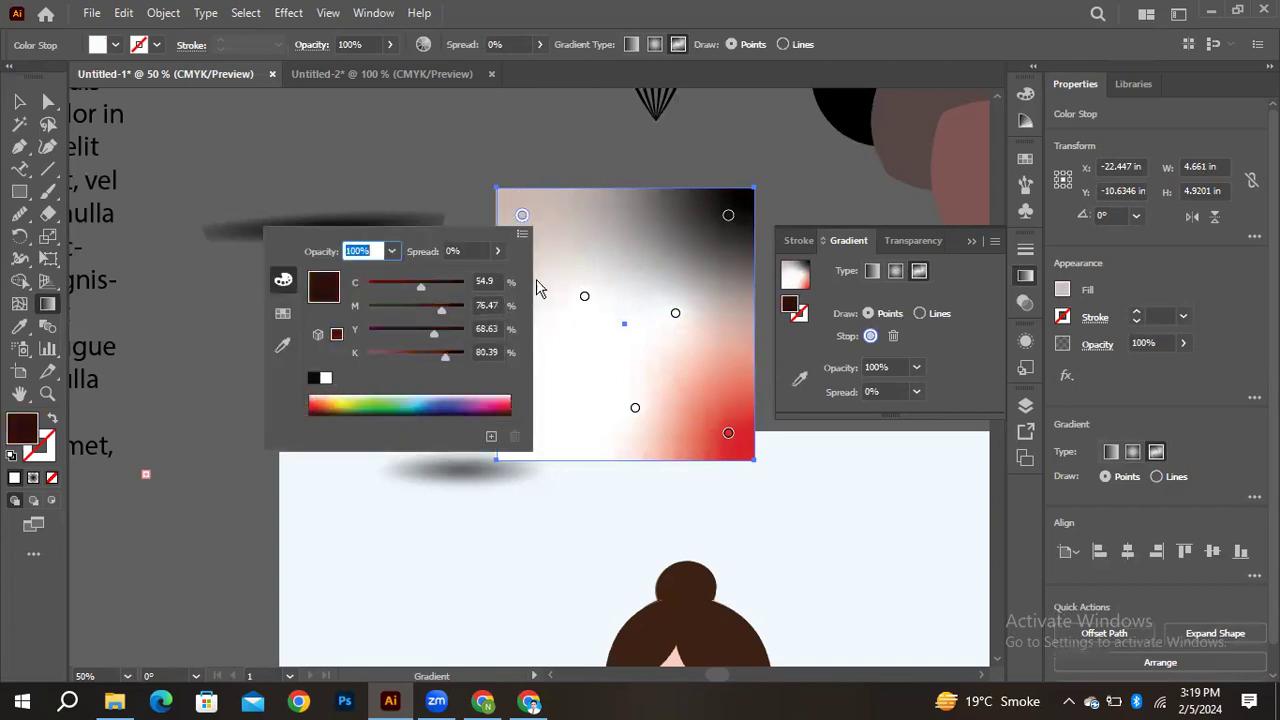
pyautogui.click(728, 217)
pyautogui.doubleClick(728, 217)
pyautogui.click(526, 402)
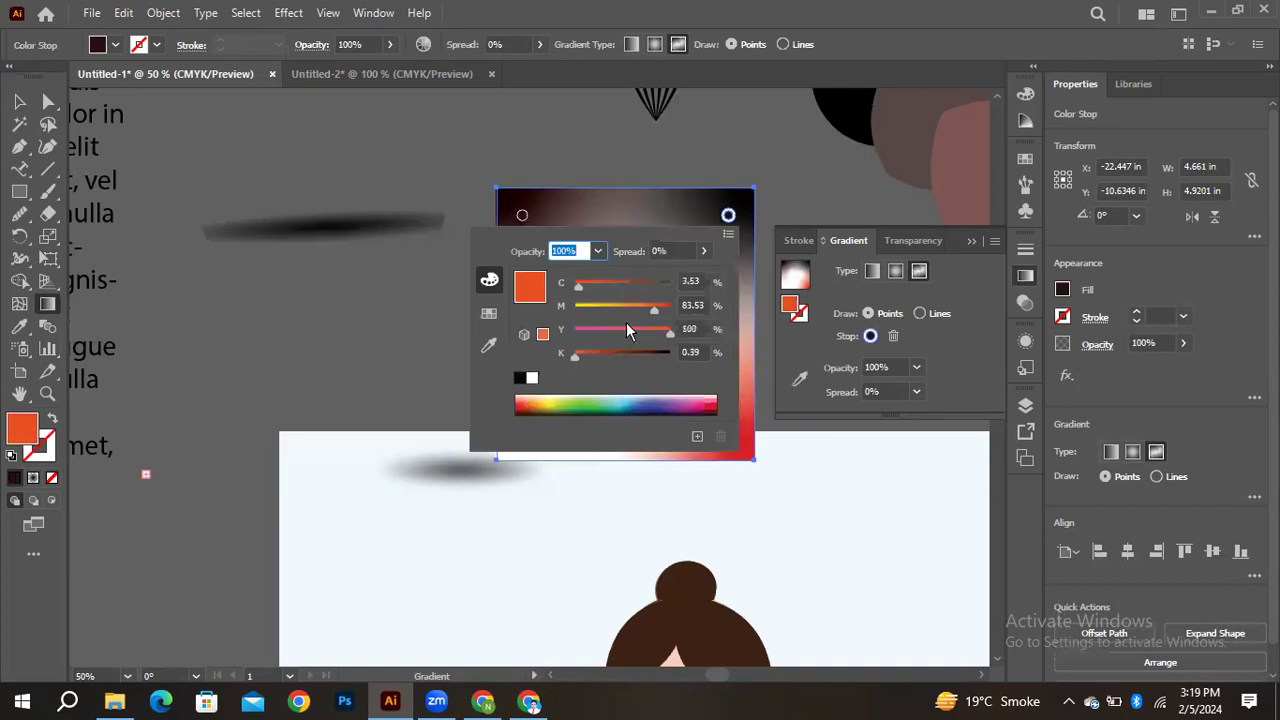
pyautogui.click(745, 443)
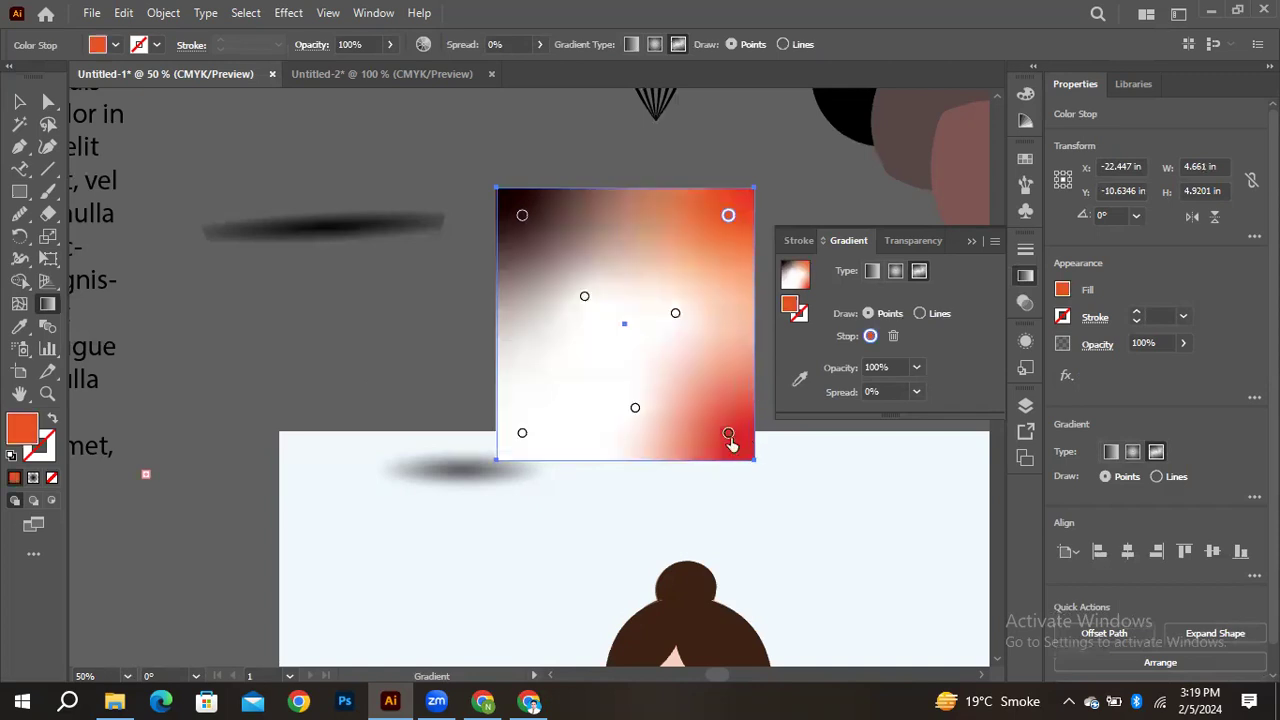
# Recolor the middle-right gradient stop olive yellow (C 29.8, M 16.86, Y 100, K 0) and the lower-right corner stop light blue
pyautogui.click(675, 313)
pyautogui.doubleClick(675, 313)
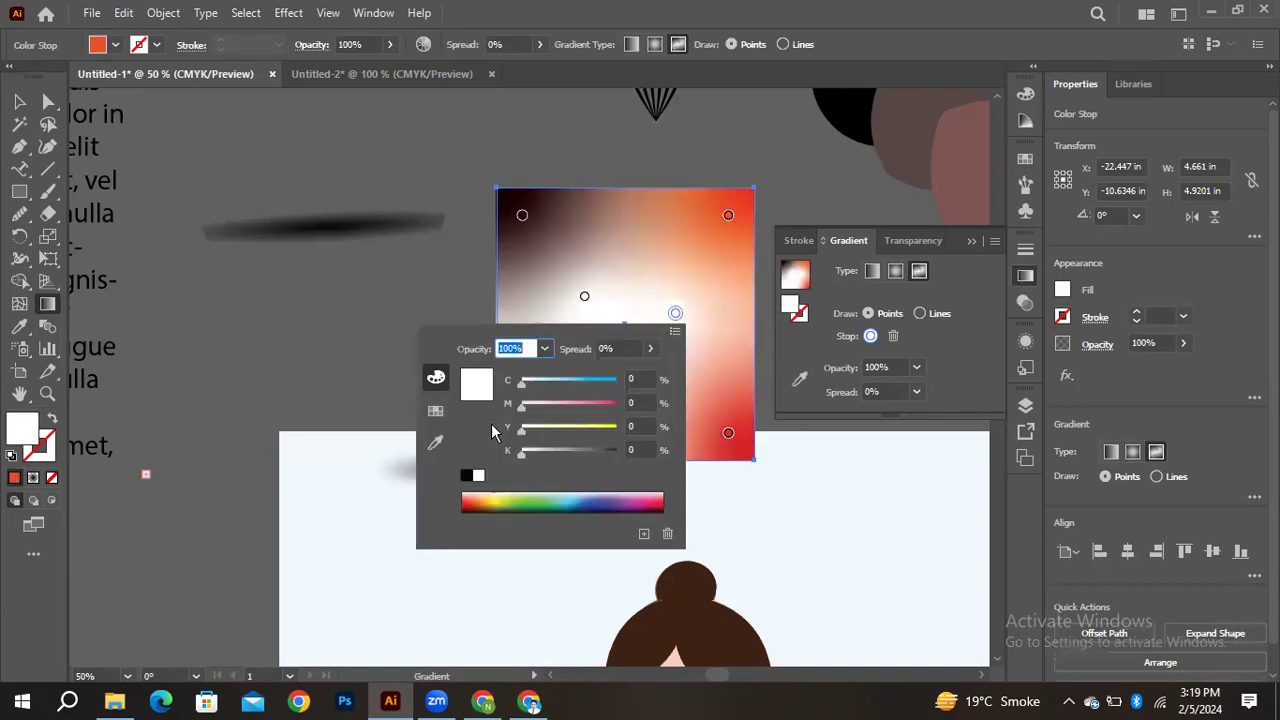
pyautogui.click(500, 497)
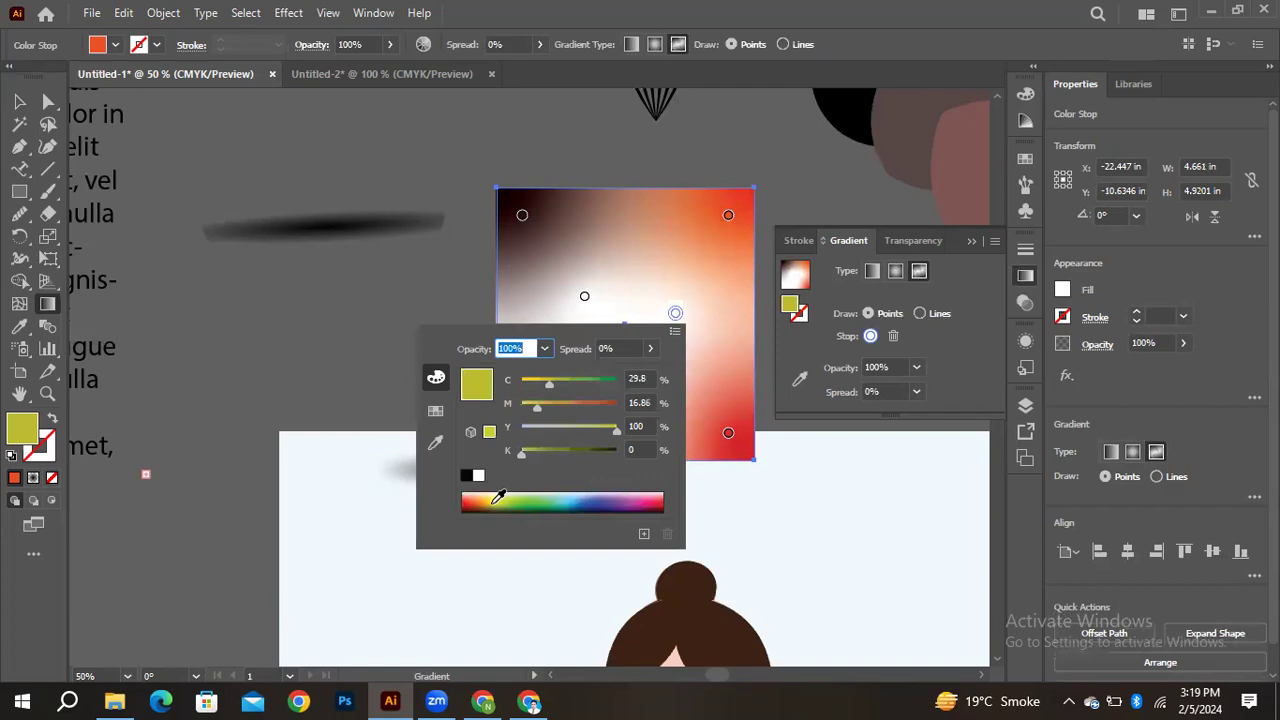
pyautogui.click(730, 440)
pyautogui.doubleClick(730, 438)
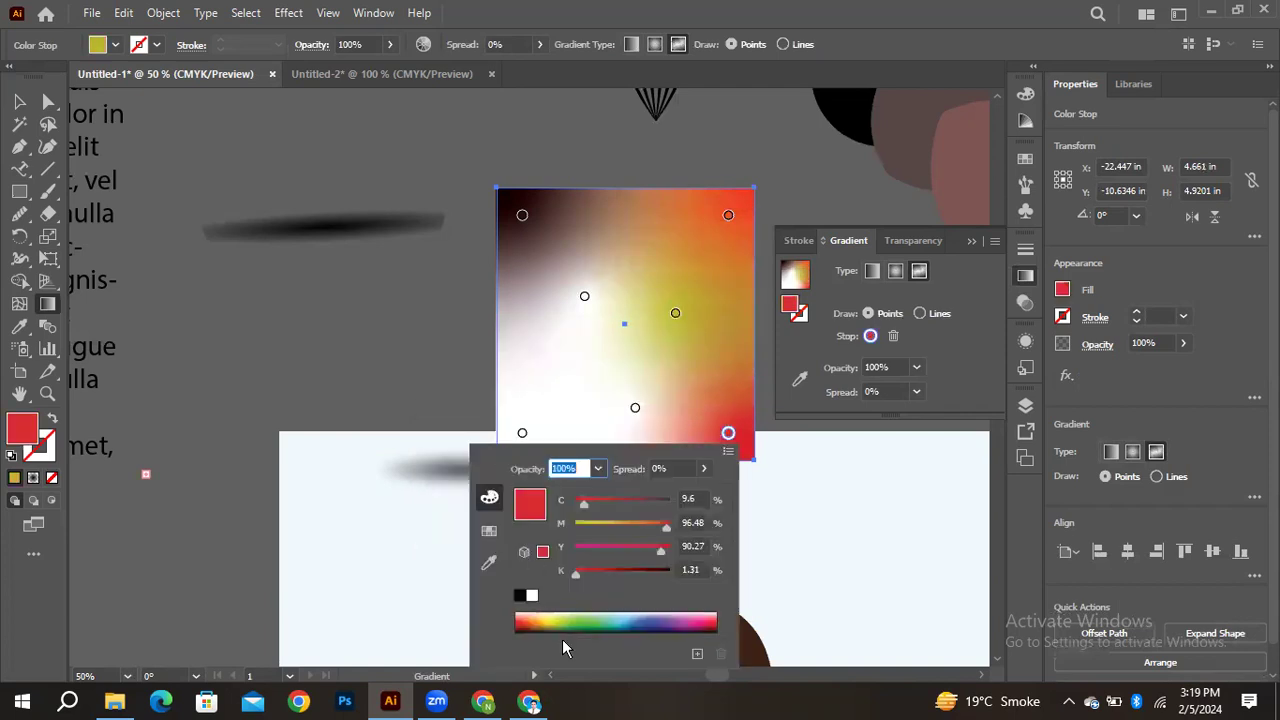
pyautogui.click(622, 614)
# Recolor the middle-left gradient stop purple (C 78.04, M 100, Y 27.84, K 34.51) and the lower-centre stop light yellow
pyautogui.click(585, 298)
pyautogui.doubleClick(585, 298)
pyautogui.click(538, 485)
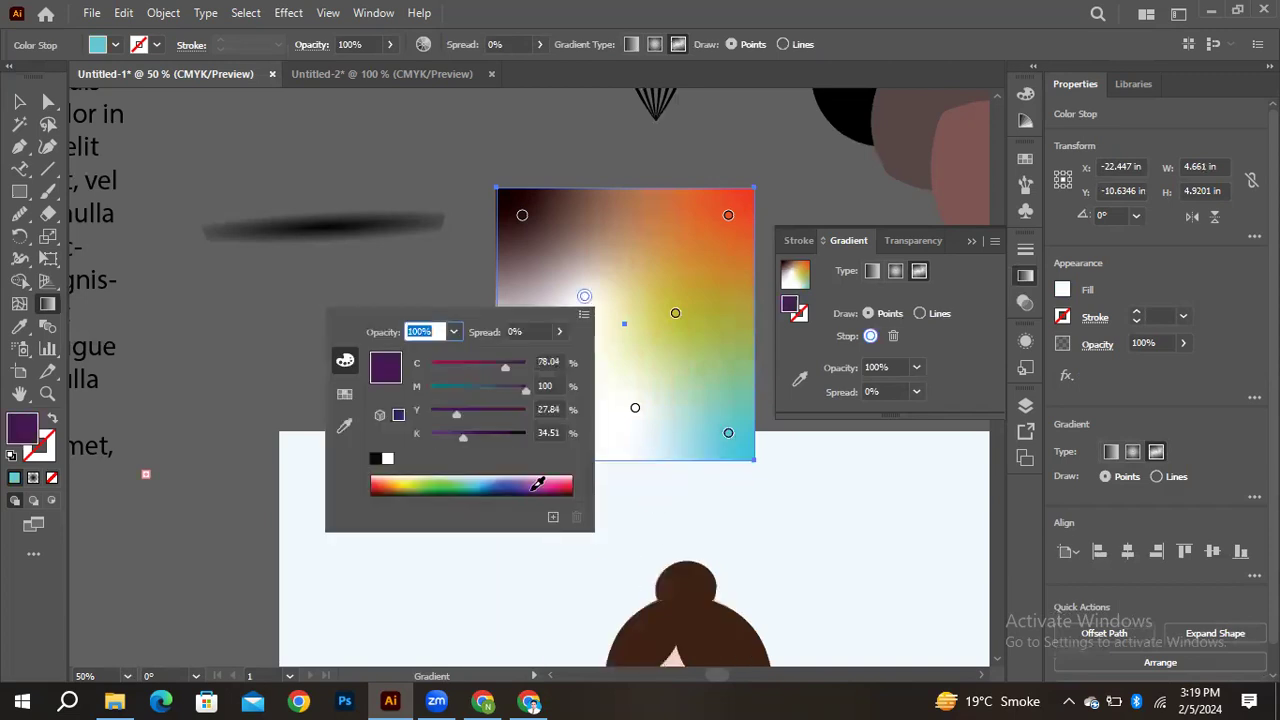
pyautogui.press('Escape')
pyautogui.doubleClick(635, 407)
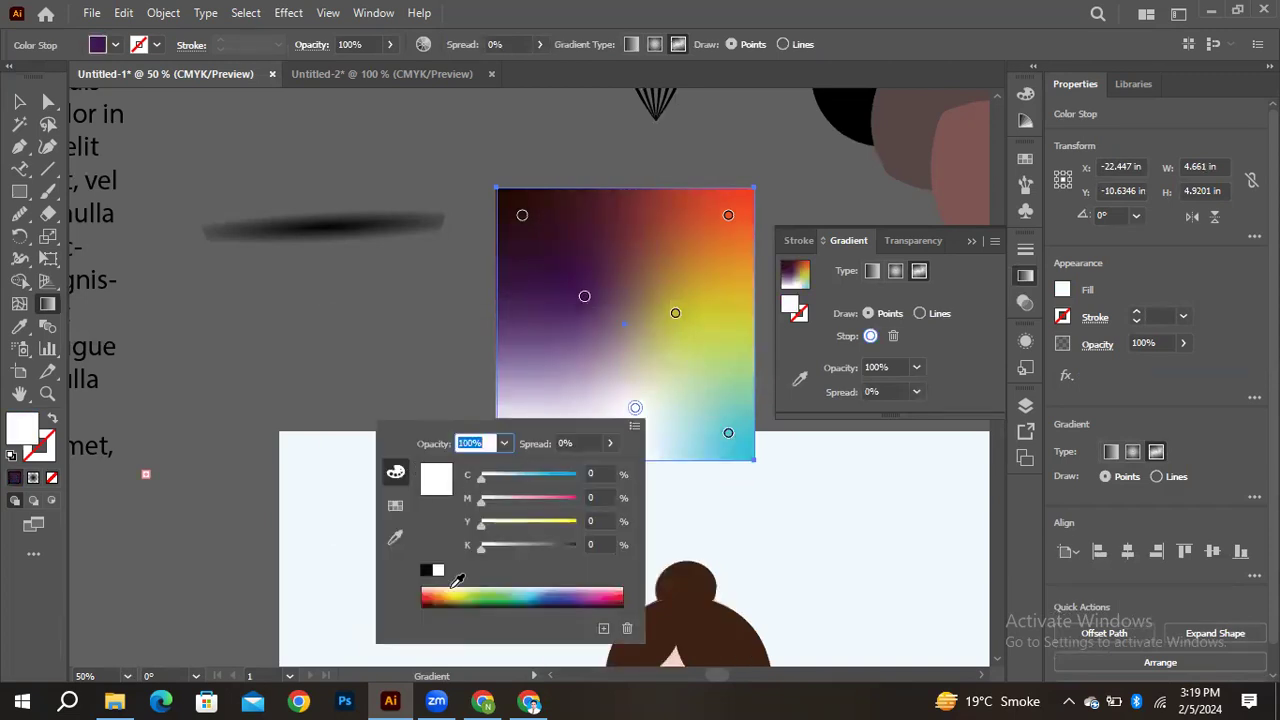
pyautogui.click(456, 590)
pyautogui.press('Escape')
# Recolor the rectangle's lower-left corner gradient stop black (K 100)
pyautogui.click(522, 436)
pyautogui.doubleClick(522, 436)
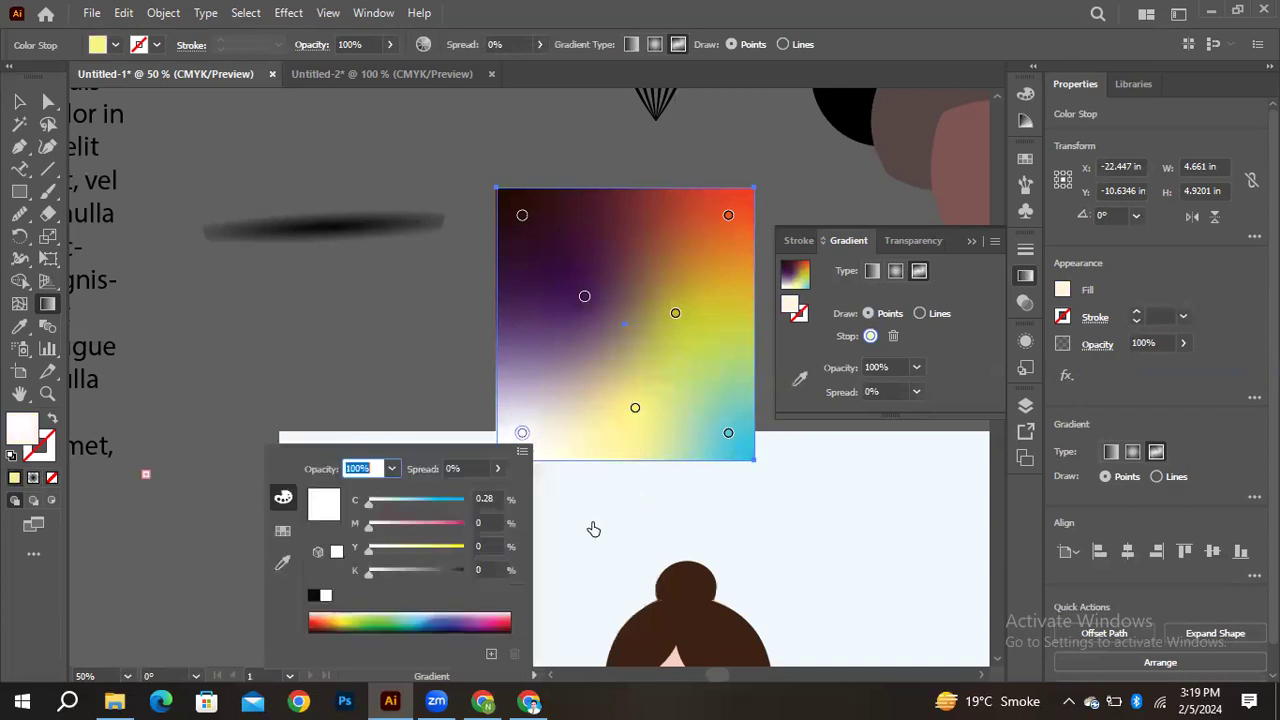
pyautogui.click(505, 625)
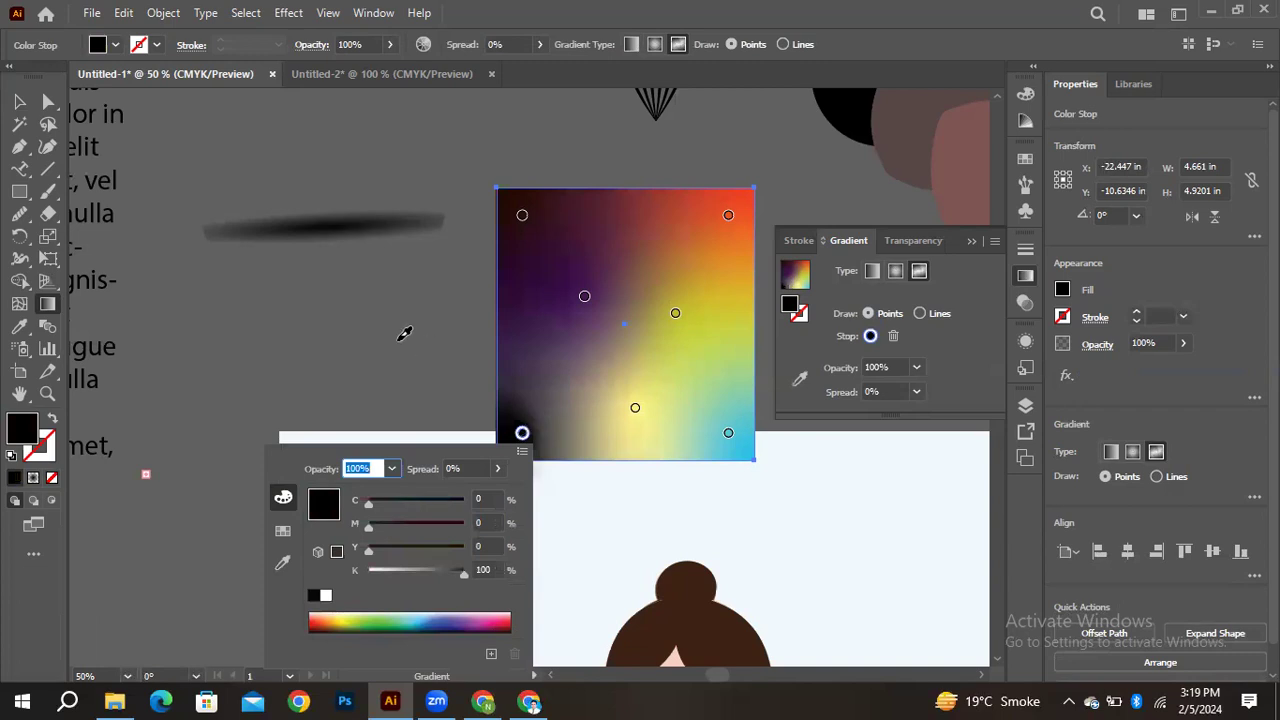
pyautogui.press('Escape')
# Reposition all seven color stops, bringing black below purple, light yellow further left, blue up and orange down
pyautogui.moveTo(522, 434); pyautogui.dragTo(584, 355)
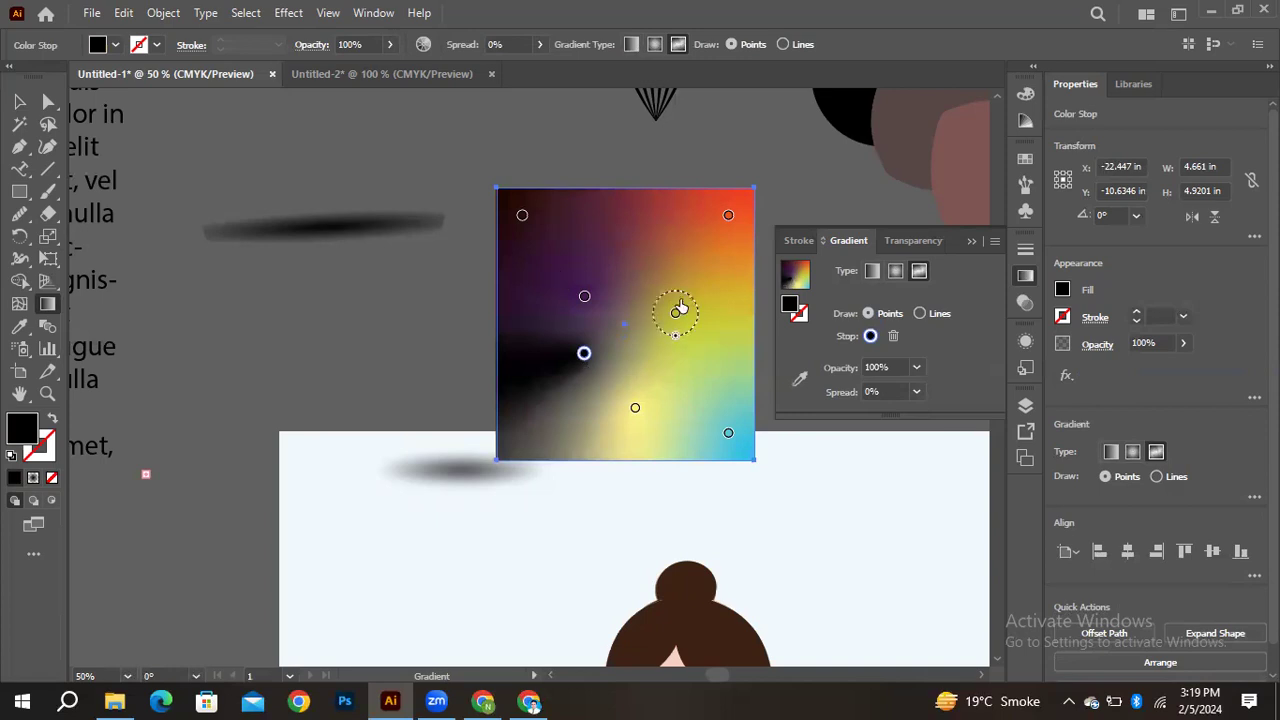
pyautogui.moveTo(636, 412); pyautogui.dragTo(591, 423)
pyautogui.moveTo(728, 438); pyautogui.dragTo(714, 388)
pyautogui.moveTo(676, 310); pyautogui.dragTo(675, 295)
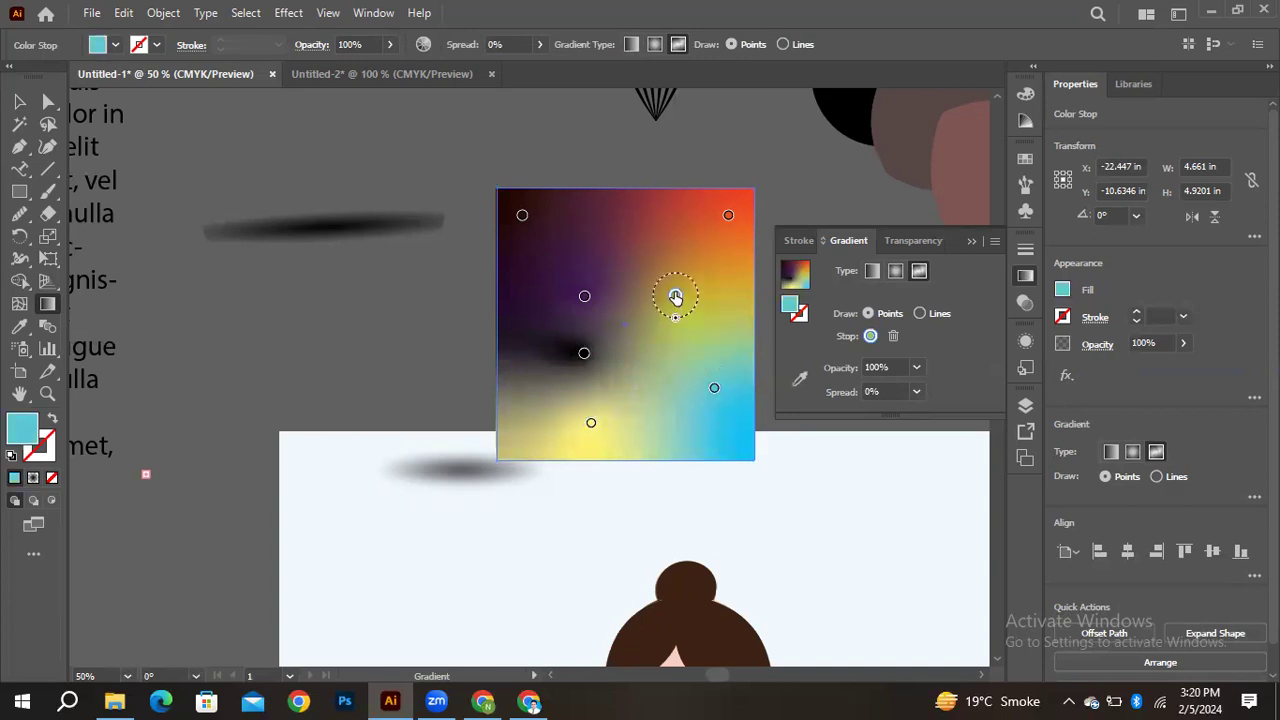
pyautogui.moveTo(597, 277); pyautogui.dragTo(622, 248)
pyautogui.moveTo(522, 215); pyautogui.dragTo(560, 212)
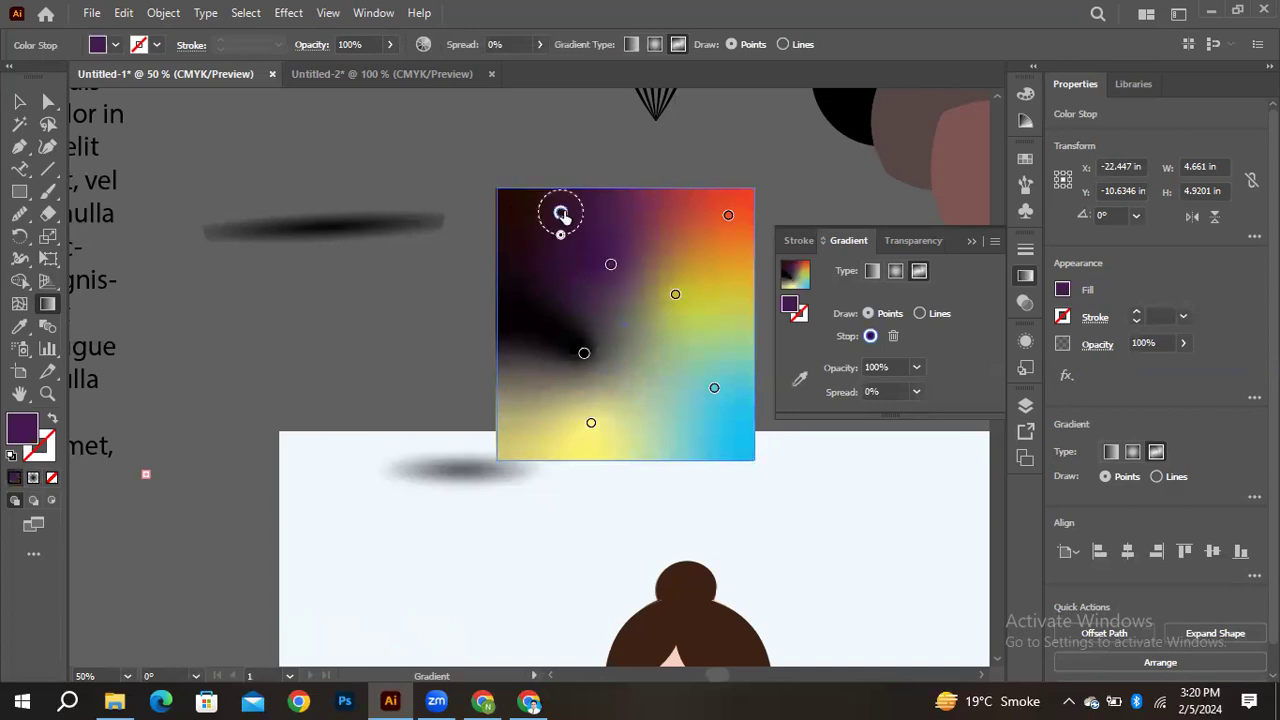
pyautogui.moveTo(728, 215); pyautogui.dragTo(731, 263)
# Enlarge the spread of the black stop and of the olive yellow stop in the freeform gradient
pyautogui.click(584, 353)
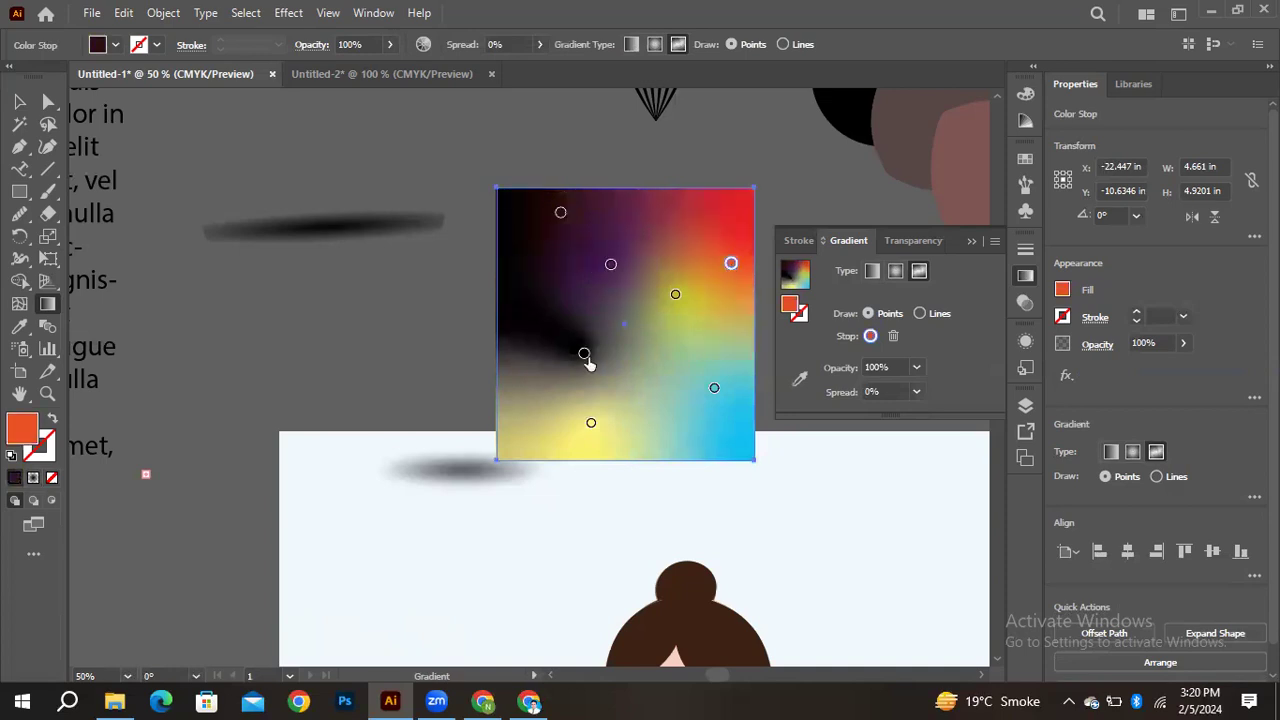
pyautogui.moveTo(585, 372); pyautogui.dragTo(651, 417)
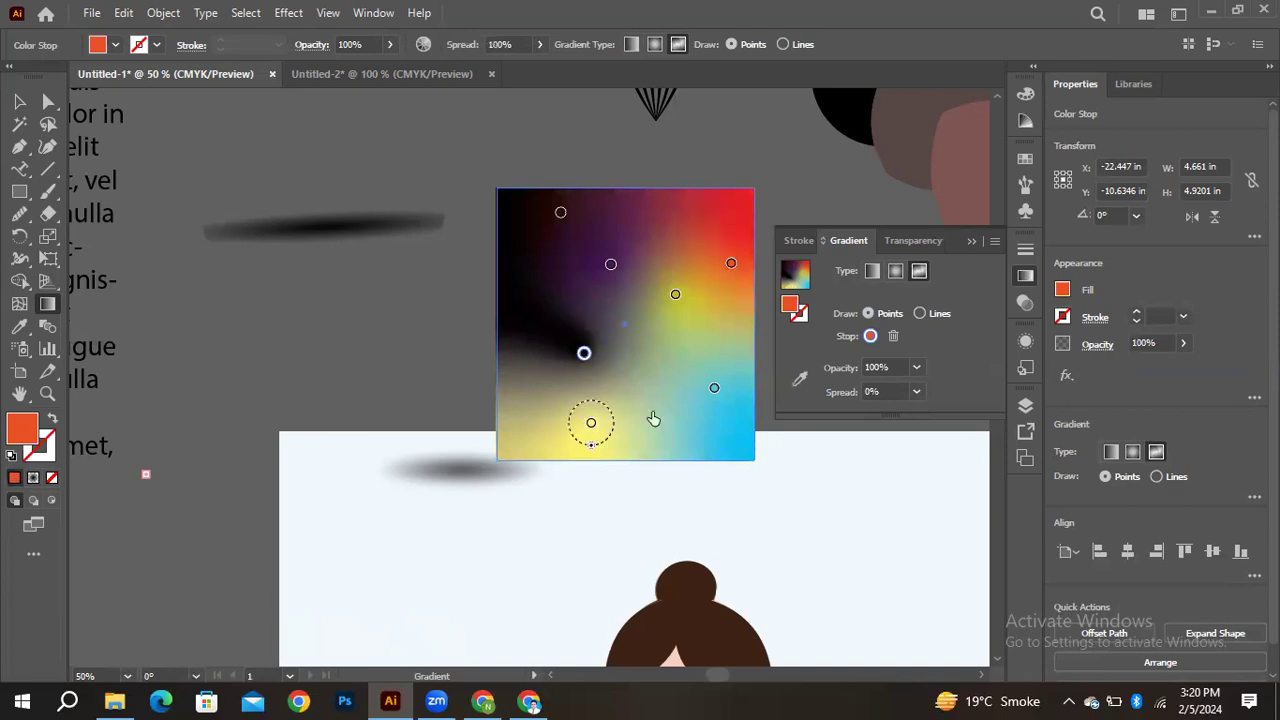
pyautogui.click(675, 295)
pyautogui.moveTo(675, 380); pyautogui.dragTo(677, 377)
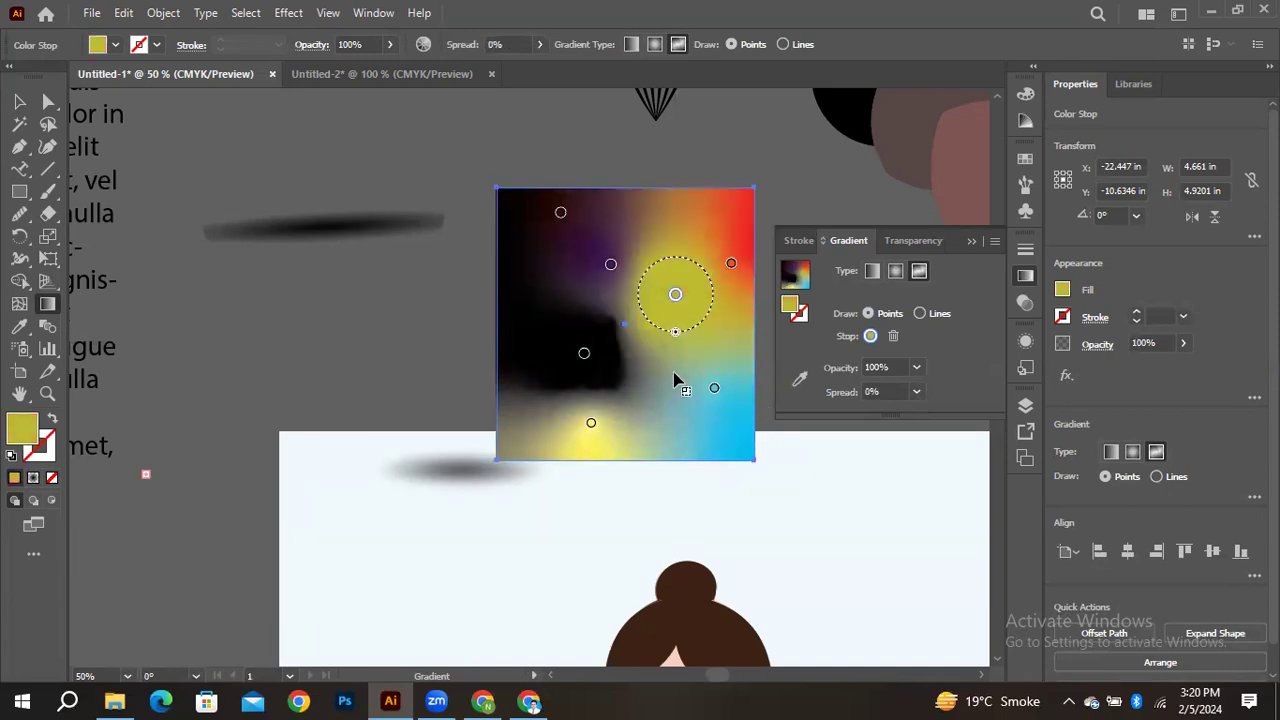
# Add a second purple color stop to the freeform gradient and place it right beside the black stop
pyautogui.click(611, 266)
pyautogui.moveTo(609, 290); pyautogui.dragTo(574, 349)
pyautogui.click(606, 366)
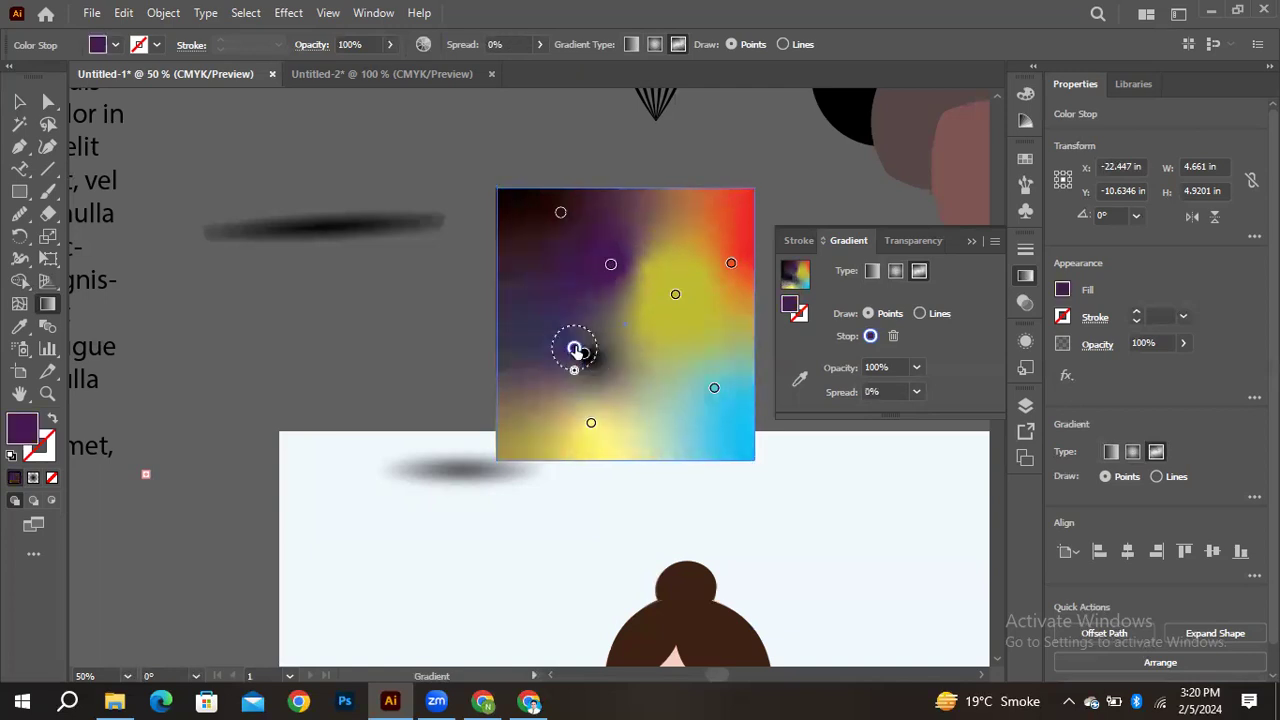
# Move the freeform gradient rectangle up and left, clear of the shadow on the artboard, and deselect it
pyautogui.click(21, 101)
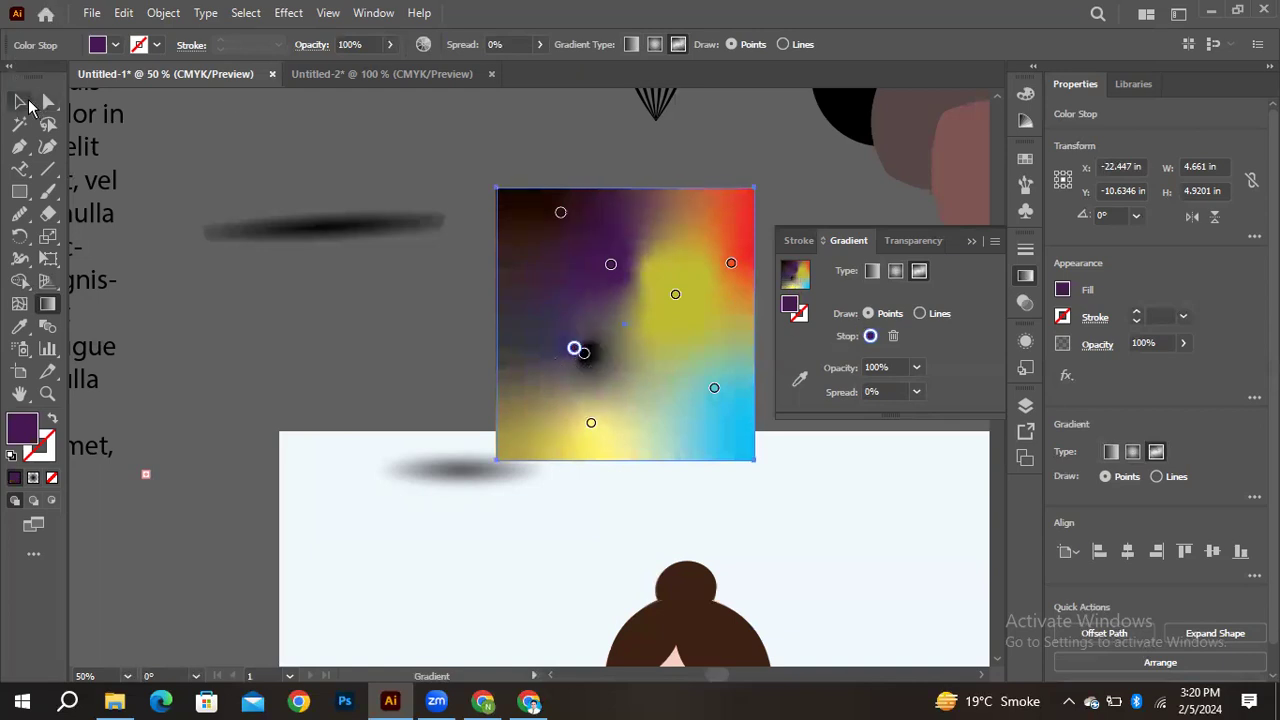
pyautogui.doubleClick(240, 148)
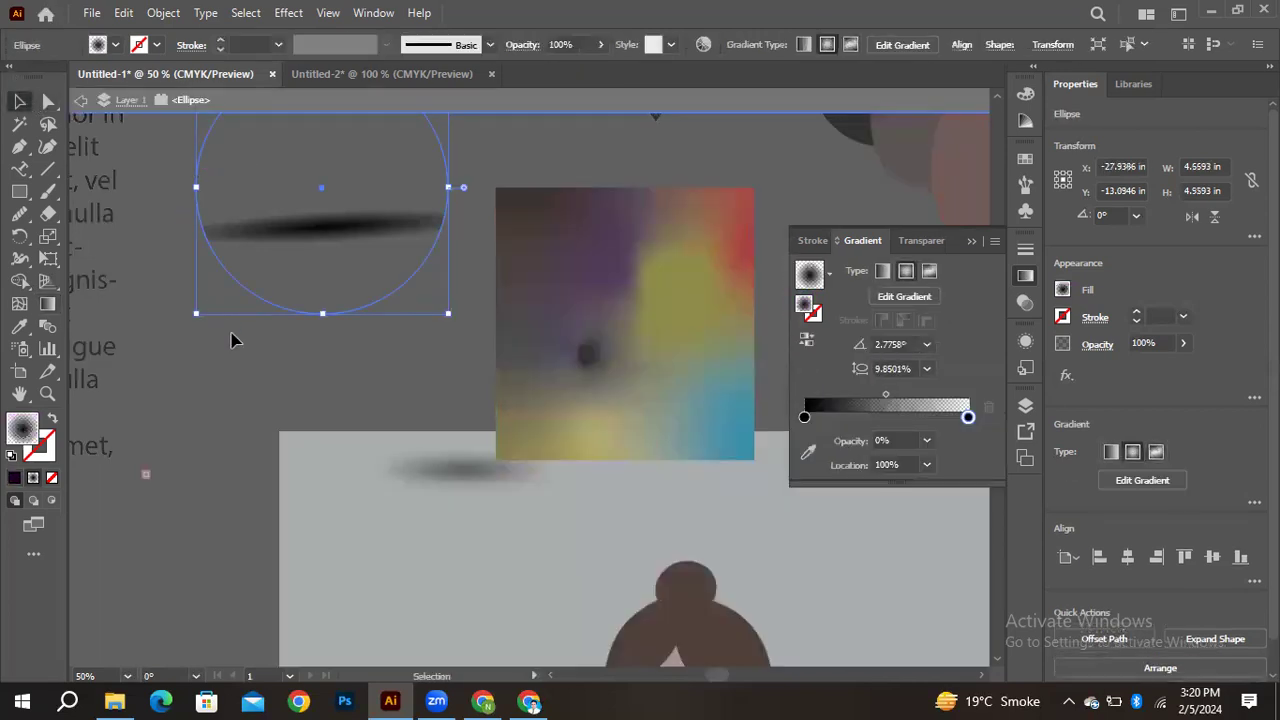
pyautogui.doubleClick(237, 340)
pyautogui.moveTo(519, 334); pyautogui.dragTo(160, 215)
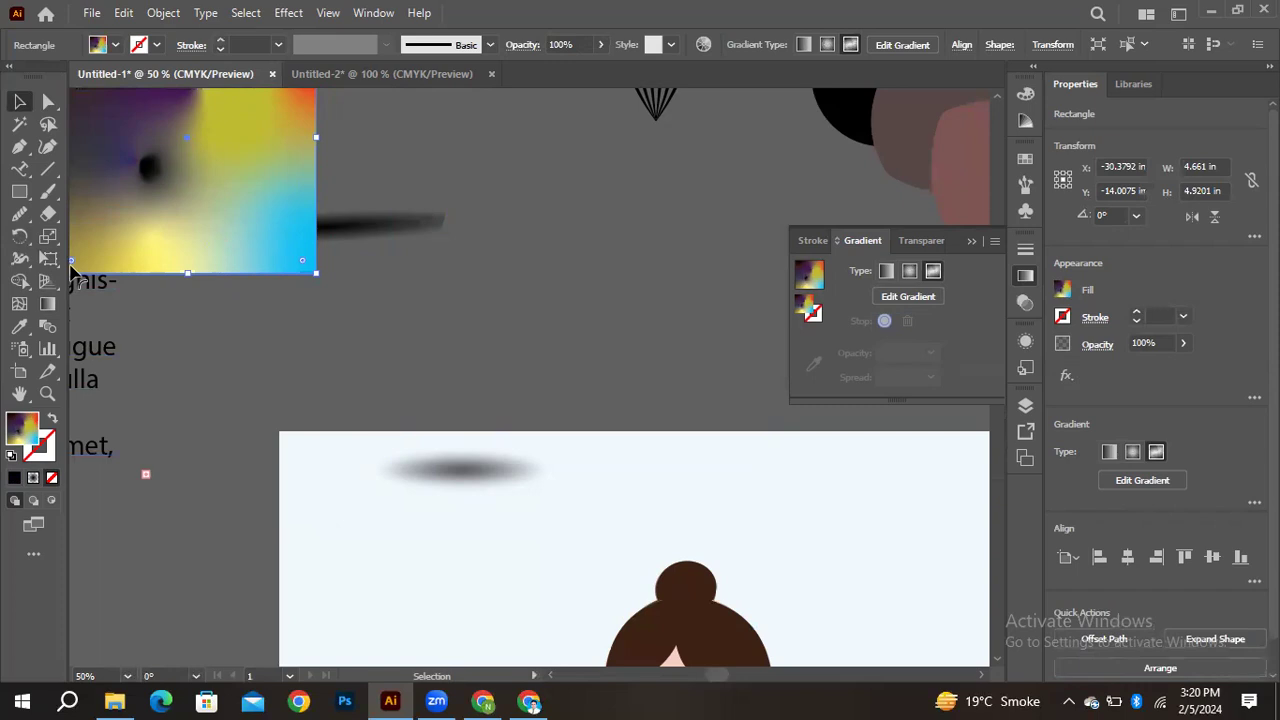
pyautogui.click(317, 354)
pyautogui.scroll(-3, 320, 371)
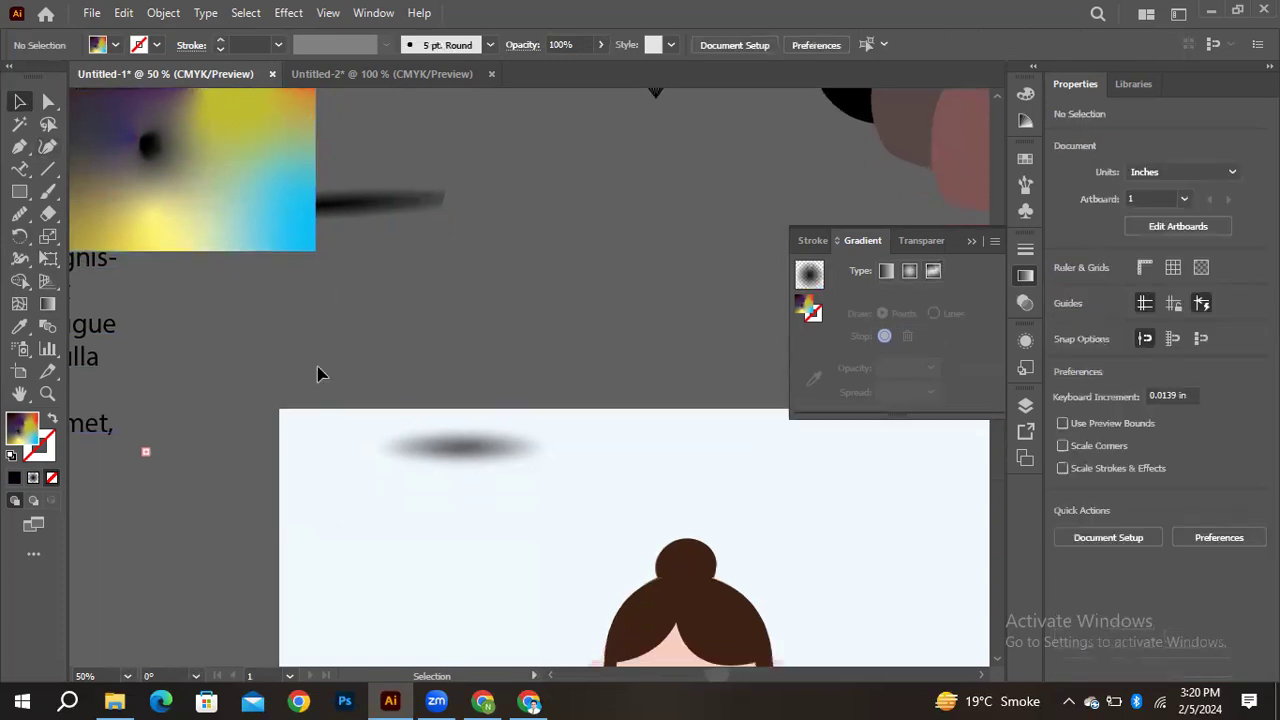
# Create a new portrait A4 document in inches with CMYK color and 0.5 in bleed on all sides
pyautogui.click(307, 72)
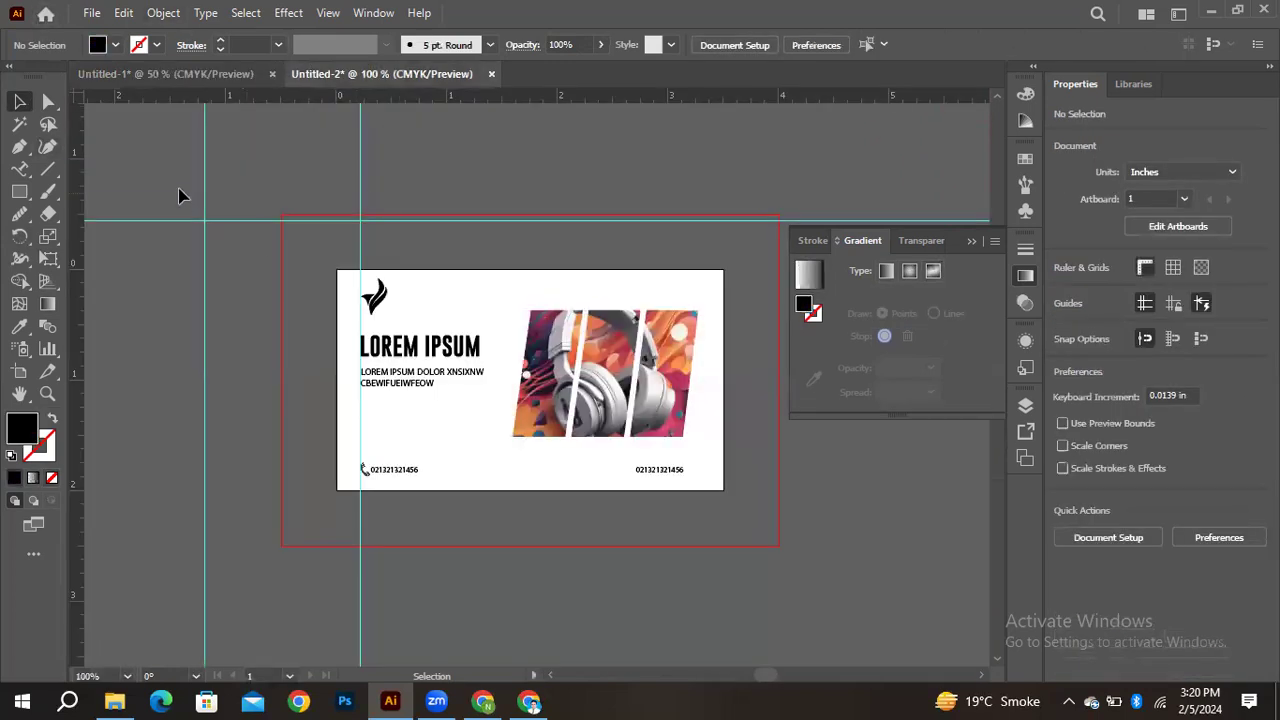
pyautogui.click(91, 12)
pyautogui.click(833, 168)
pyautogui.hotkey('ctrl', 'n')
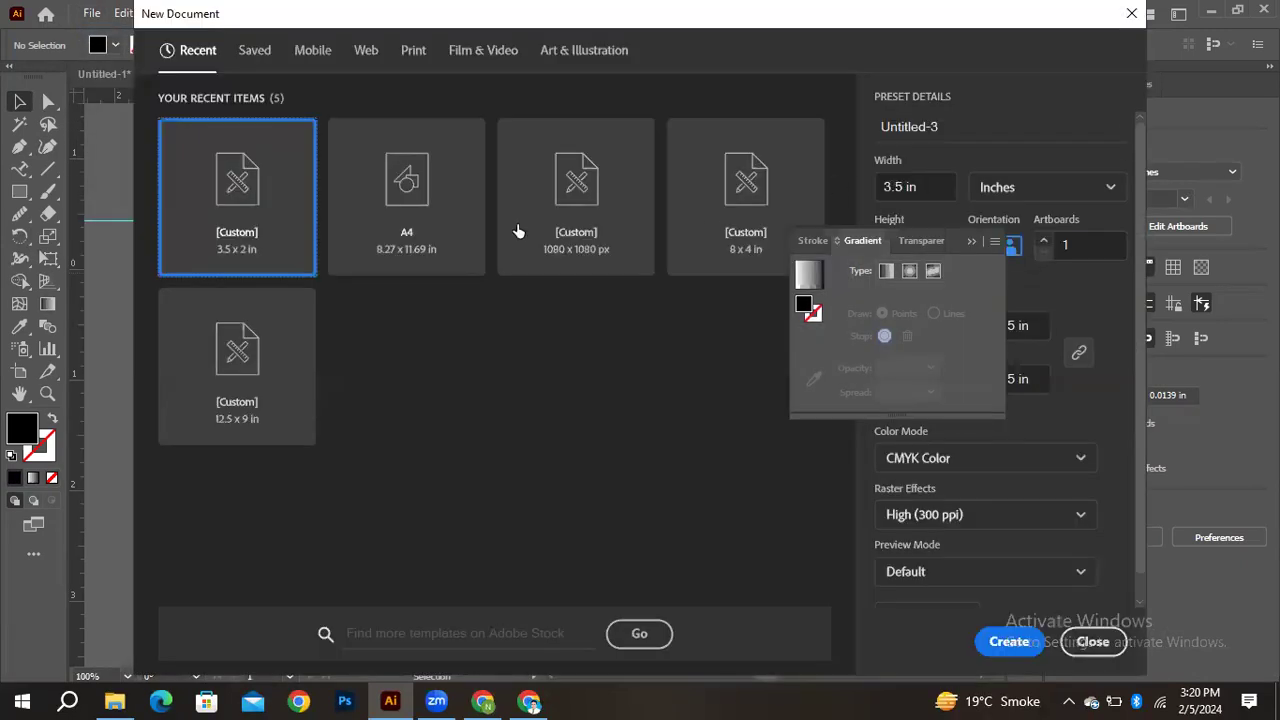
pyautogui.click(388, 178)
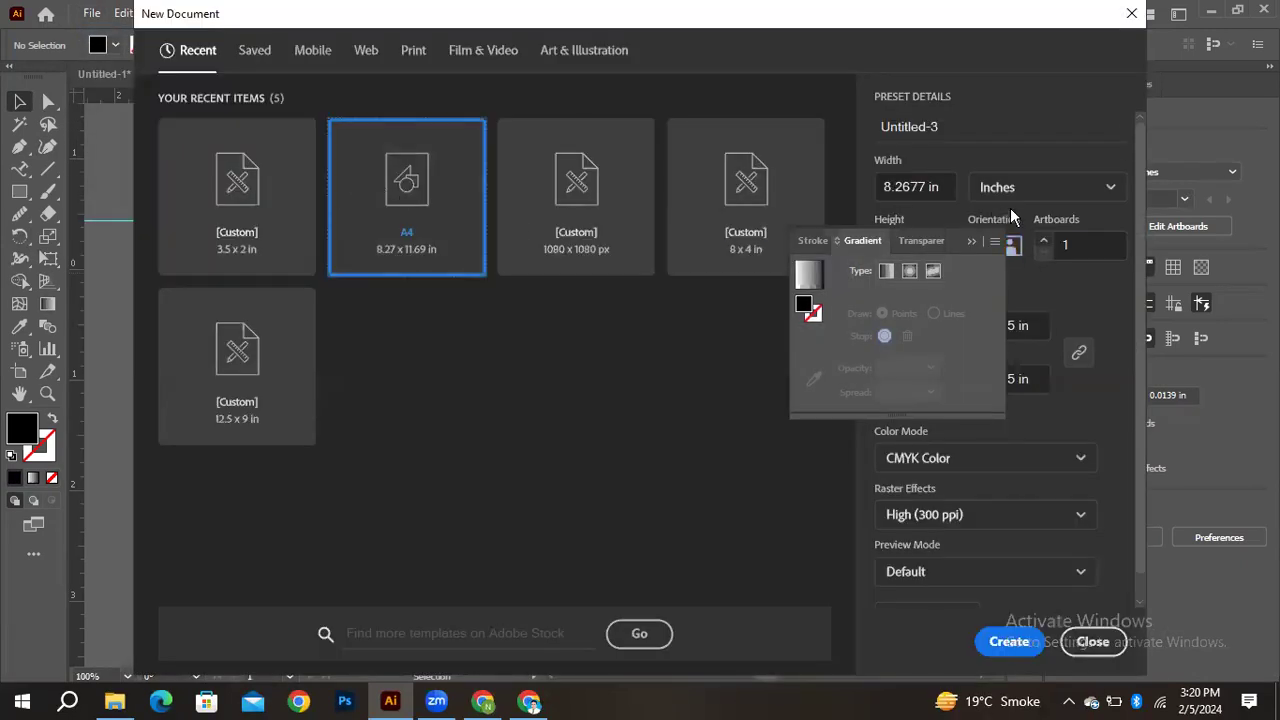
pyautogui.click(972, 242)
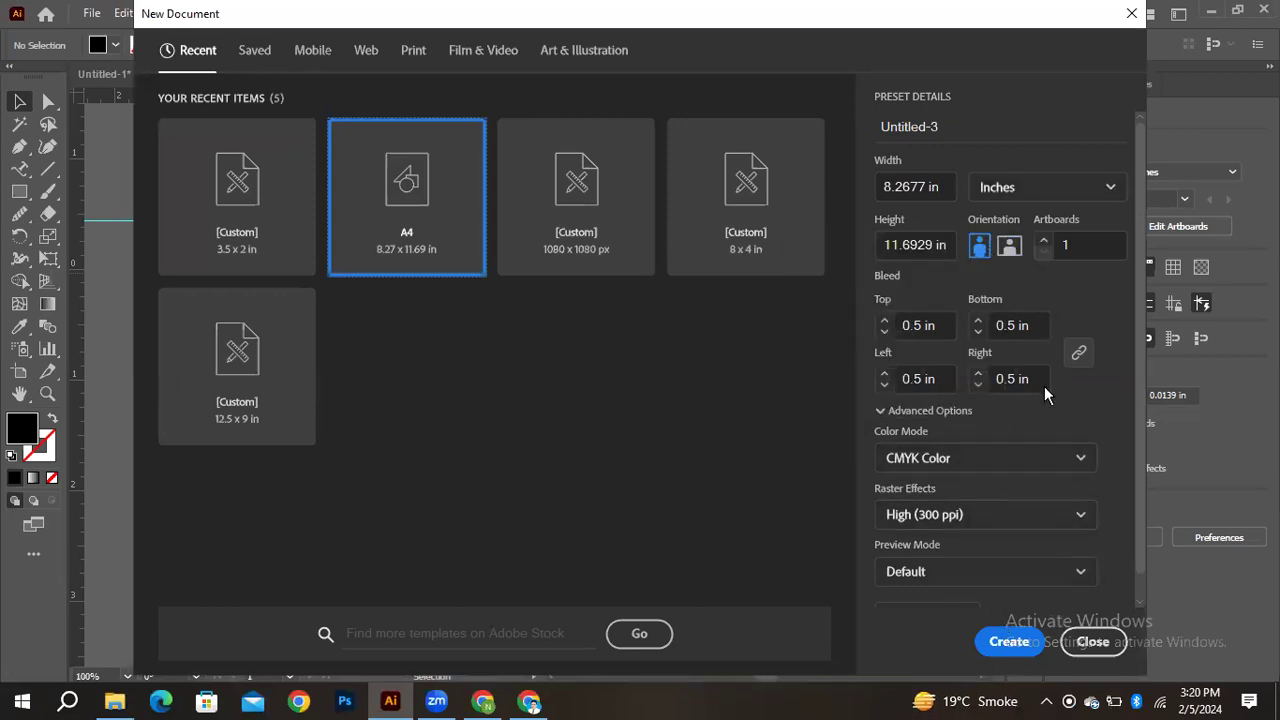
pyautogui.click(1008, 645)
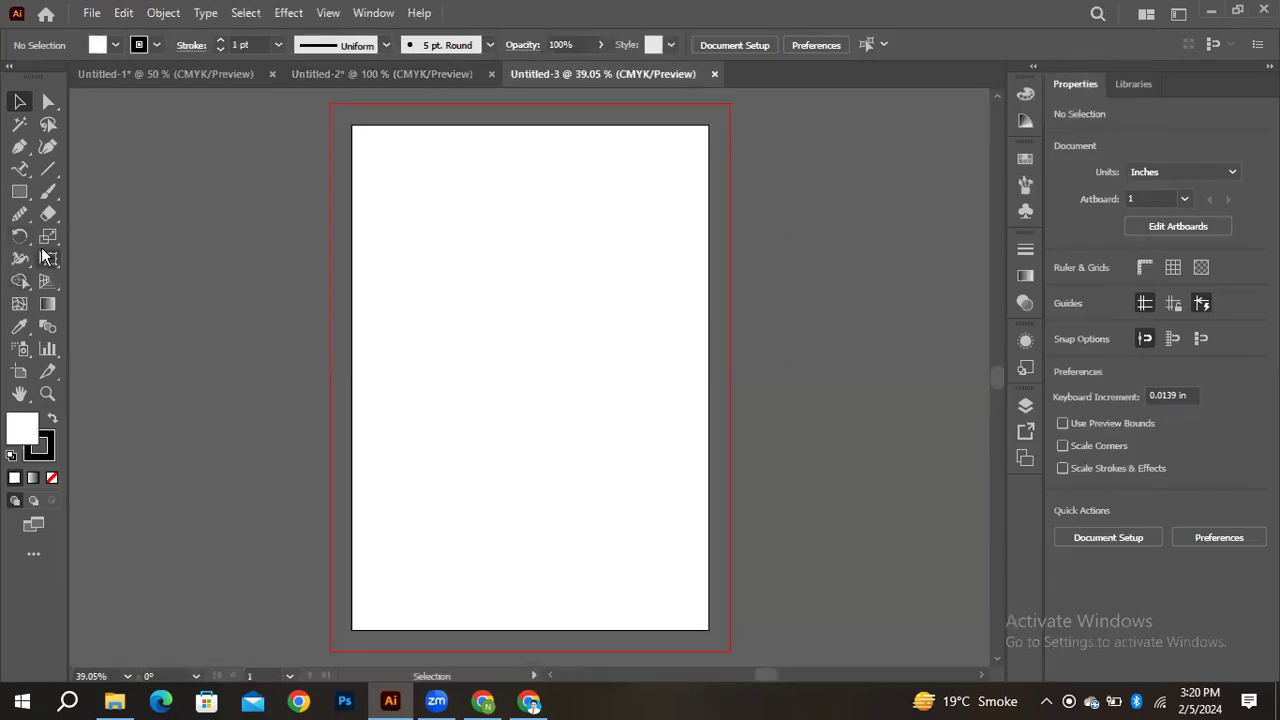
# Display the two-point perspective grid and extend its vertical height to the artboard's upper edge
pyautogui.click(45, 287)
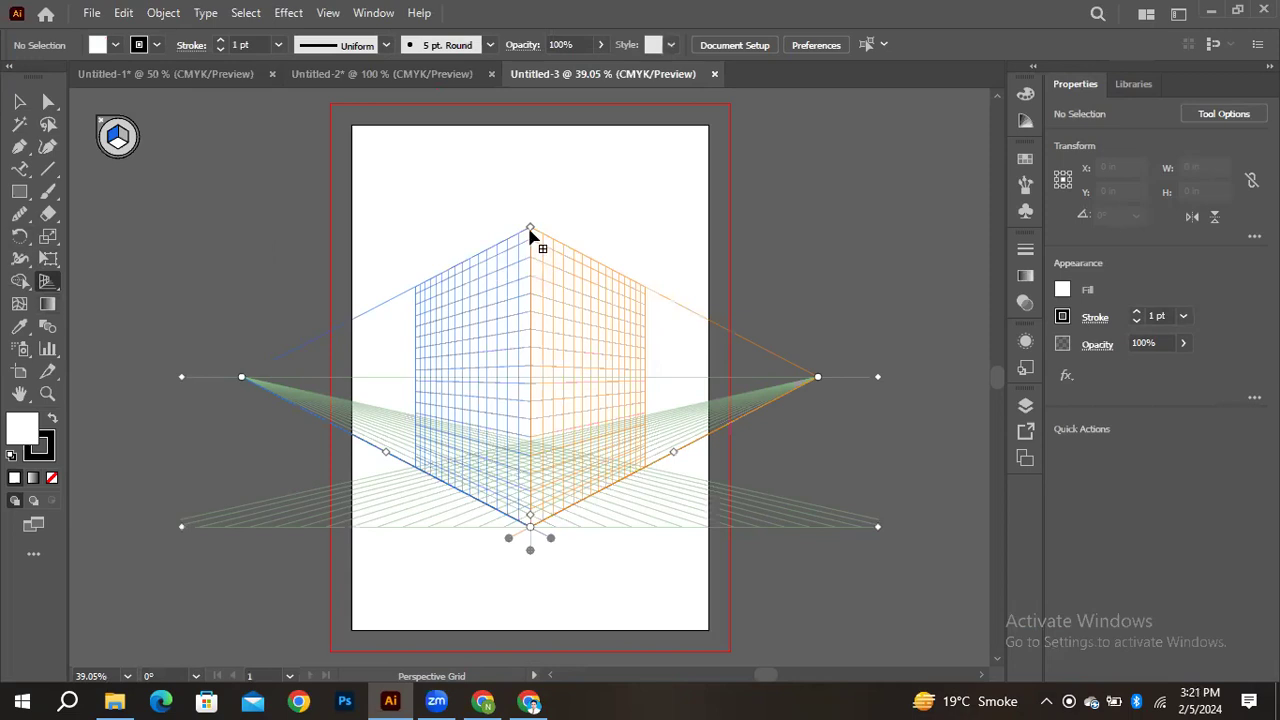
pyautogui.moveTo(531, 231); pyautogui.dragTo(540, 123)
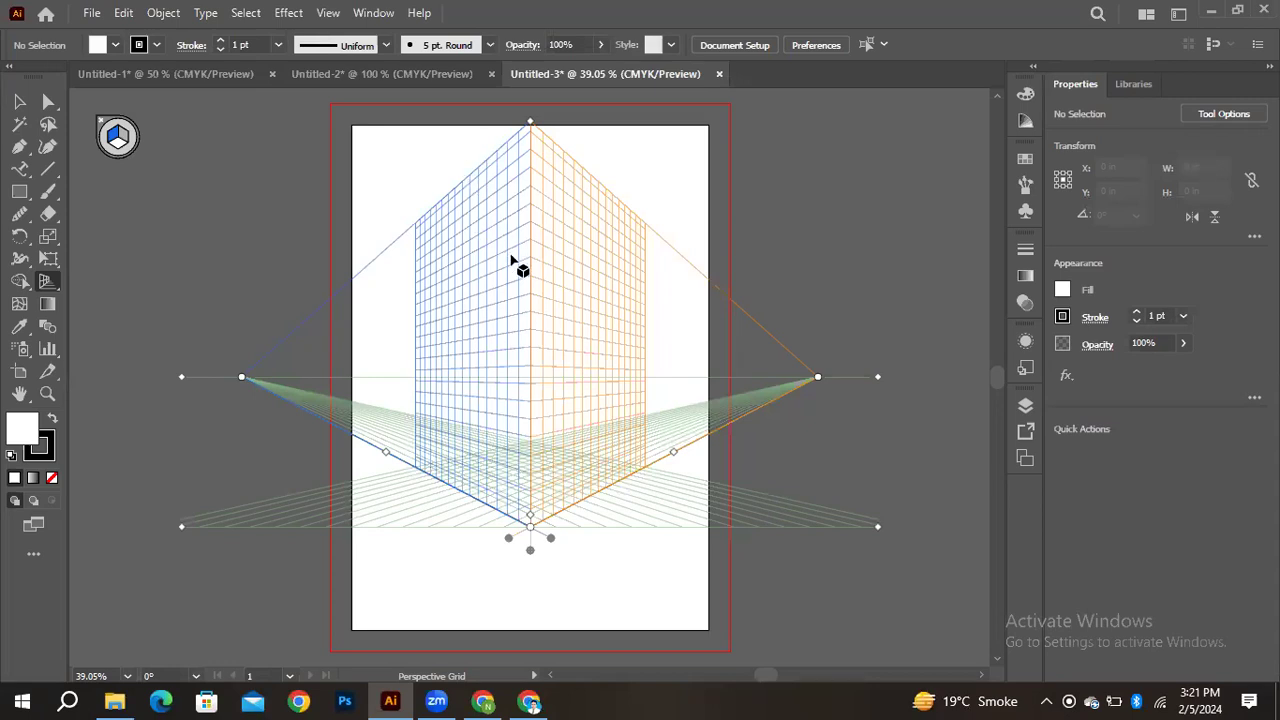
pyautogui.scroll(1, 555, 325)
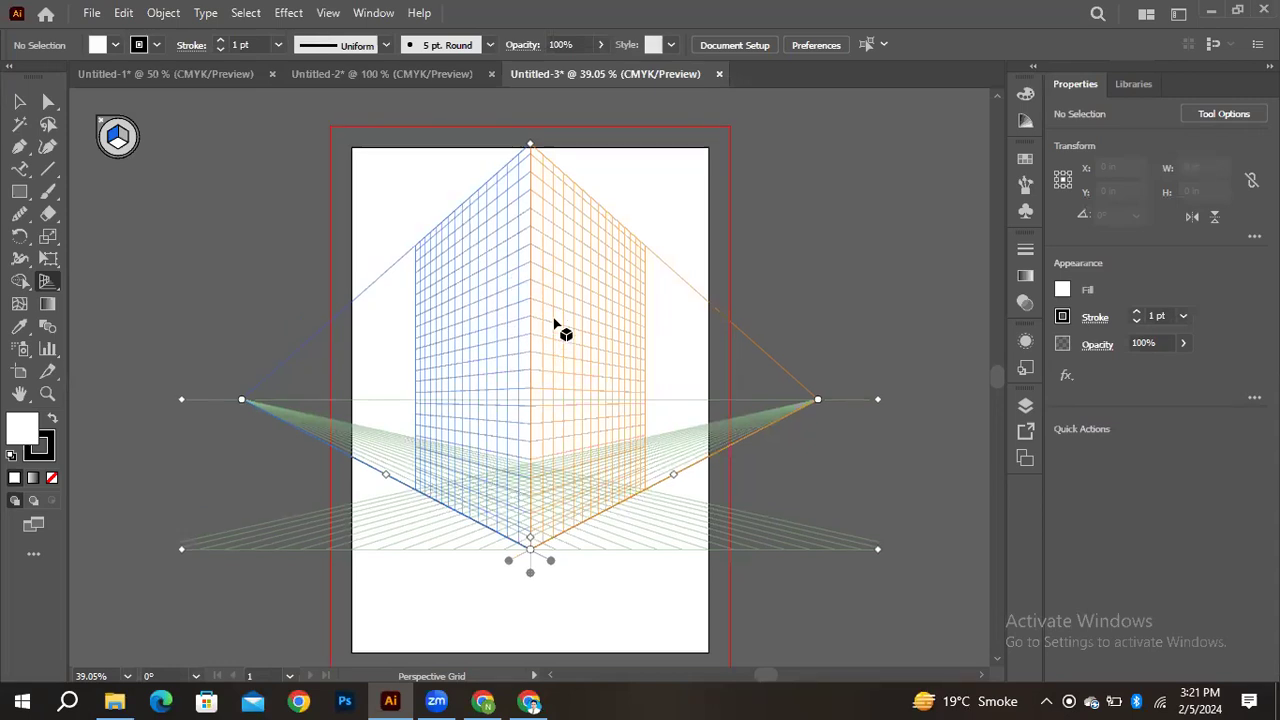
pyautogui.scroll(-1, 555, 325)
pyautogui.scroll(1, 555, 325)
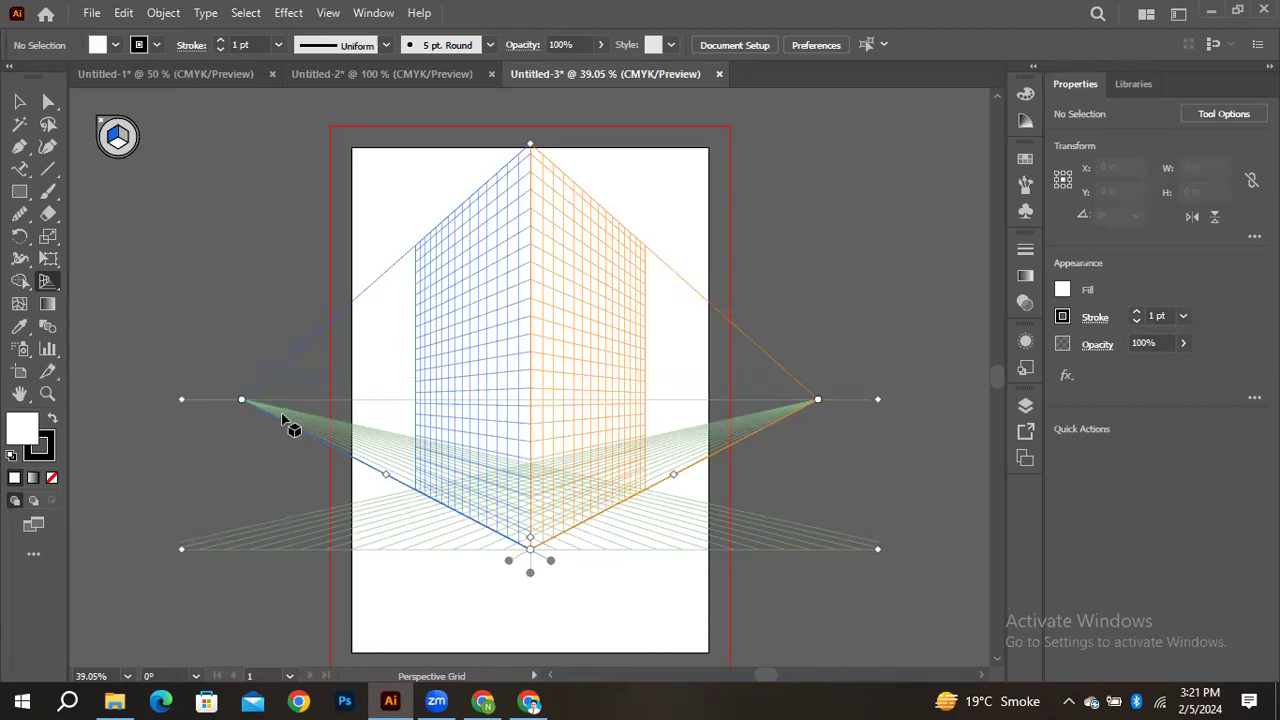
# Pull the perspective grid's left vanishing point outward and back, and raise the grid's lowest central point above the ground line
pyautogui.moveTo(243, 404); pyautogui.dragTo(13, 403)
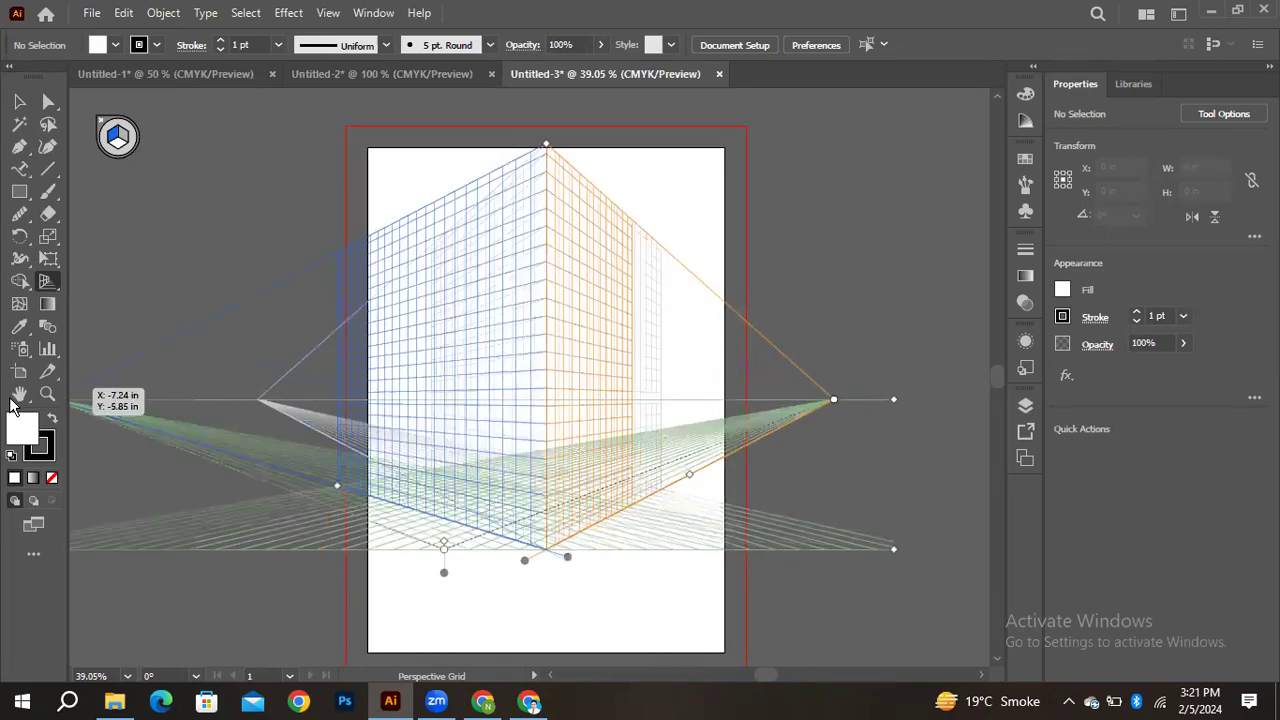
pyautogui.moveTo(112, 405); pyautogui.dragTo(337, 399)
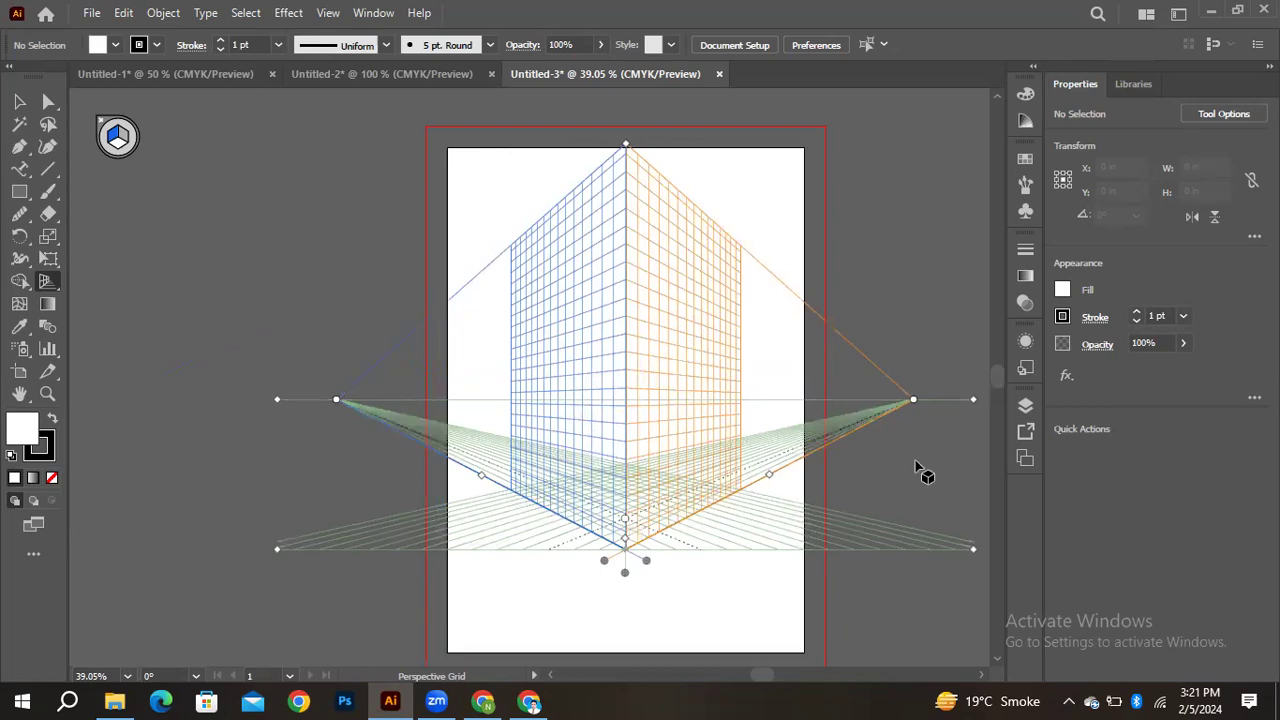
pyautogui.moveTo(623, 534)
pyautogui.mouseDown()
pyautogui.moveTo(634, 558)
pyautogui.moveTo(623, 560)
pyautogui.moveTo(629, 538)
pyautogui.mouseUp()
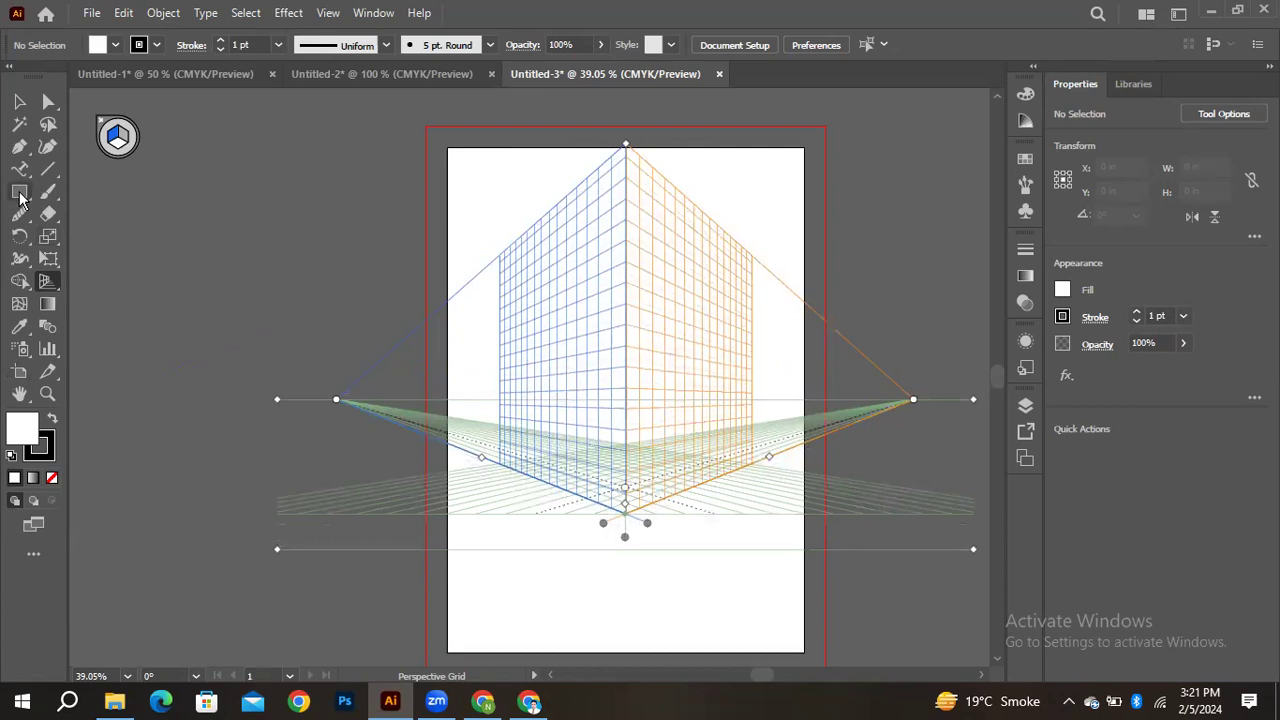
# Draw a tall rectangle about 2.64 by 6.48 in on the left perspective plane, ending at the grid's central edge
pyautogui.click(20, 197)
pyautogui.click(19, 101)
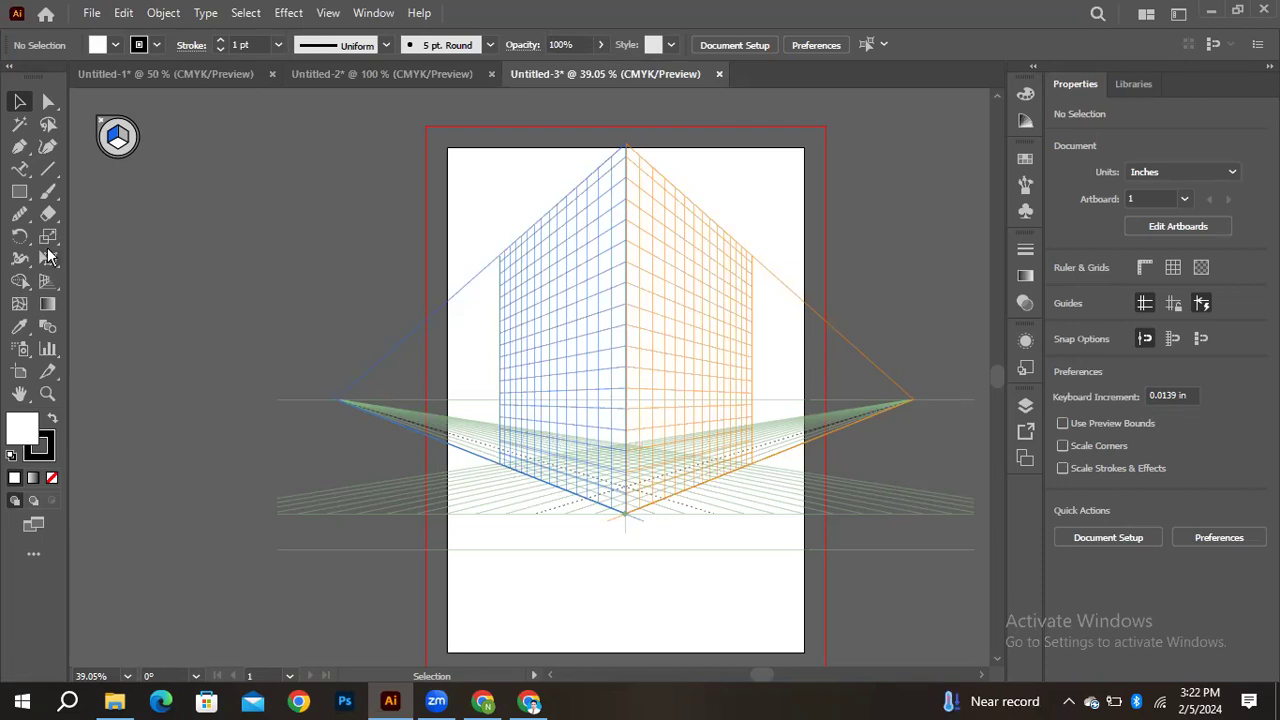
pyautogui.click(20, 191)
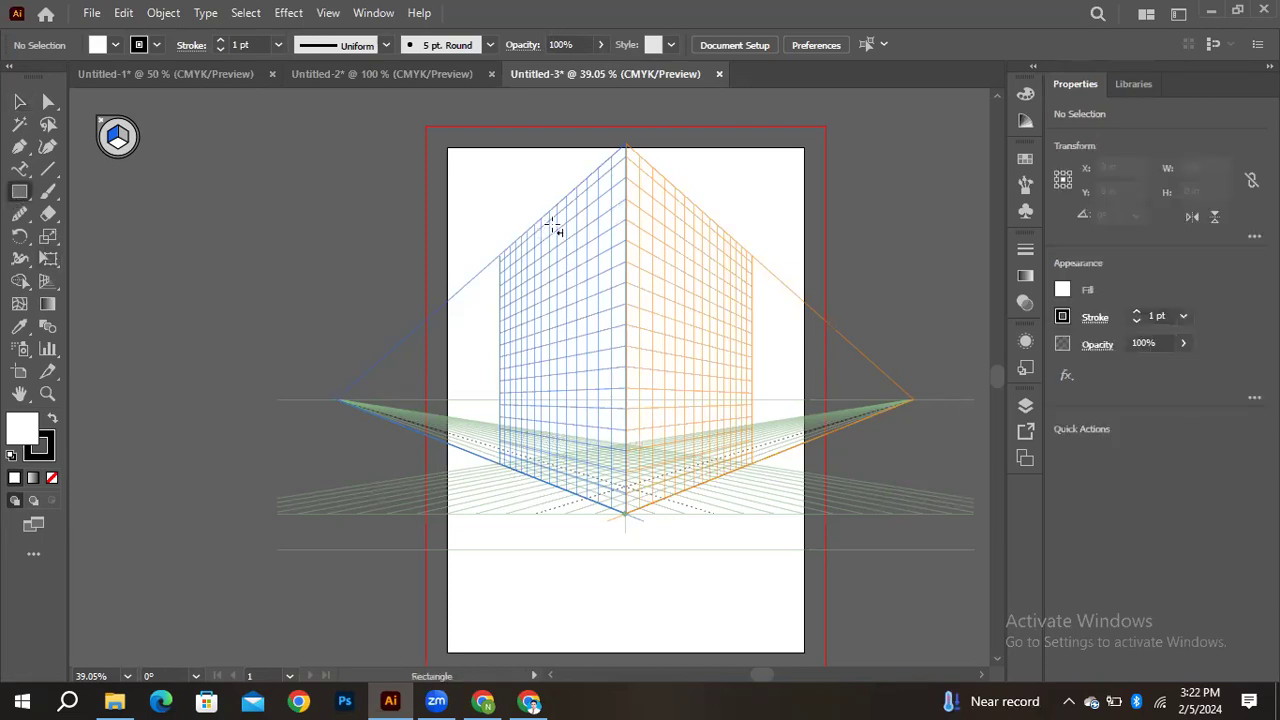
pyautogui.moveTo(562, 217); pyautogui.dragTo(628, 446)
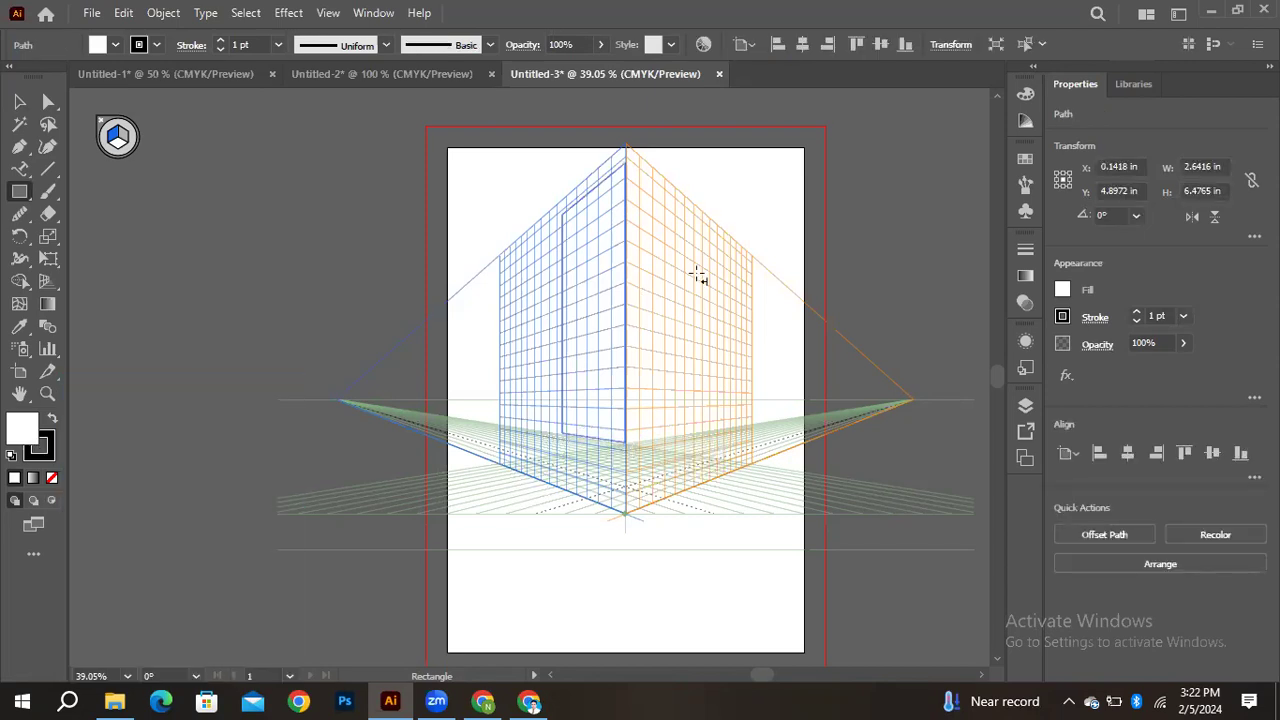
# Fill the left-plane rectangle with dark maroon #56021A, remove its stroke, and deselect it
pyautogui.doubleClick(22, 428)
pyautogui.moveTo(555, 281); pyautogui.dragTo(626, 382)
pyautogui.click(836, 234)
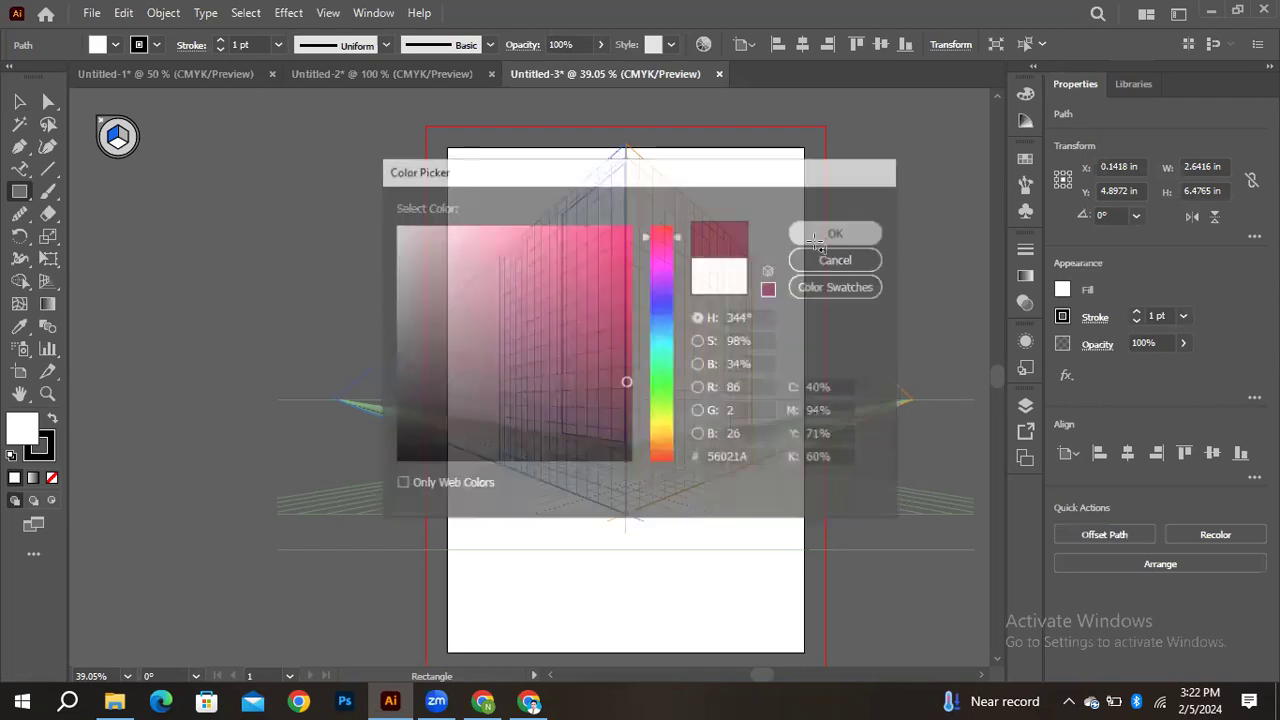
pyautogui.click(42, 447)
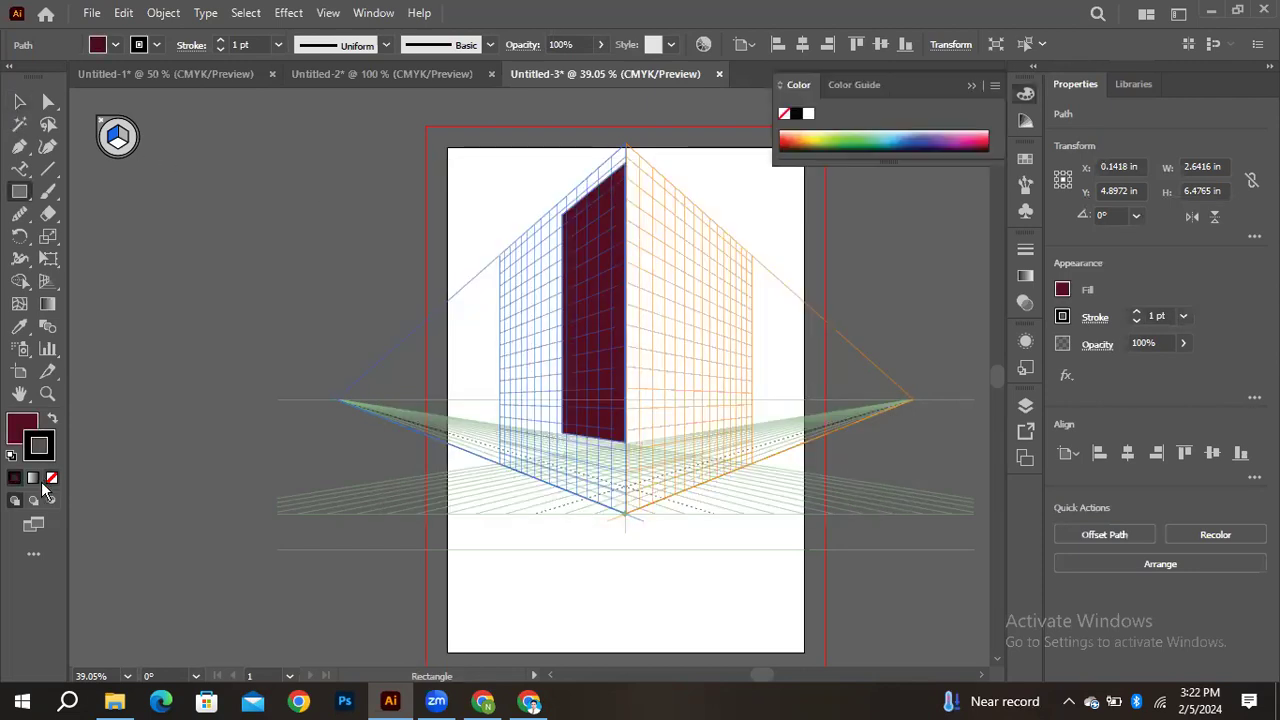
pyautogui.click(52, 479)
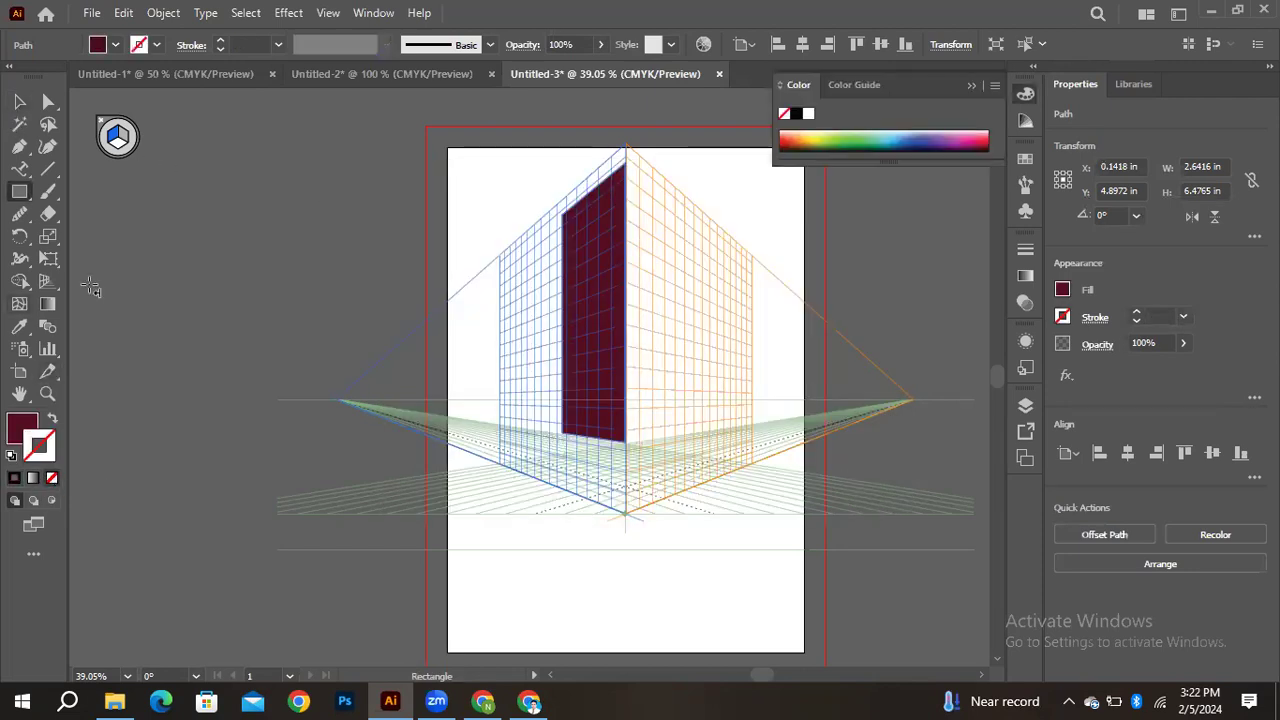
pyautogui.click(19, 101)
pyautogui.click(150, 200)
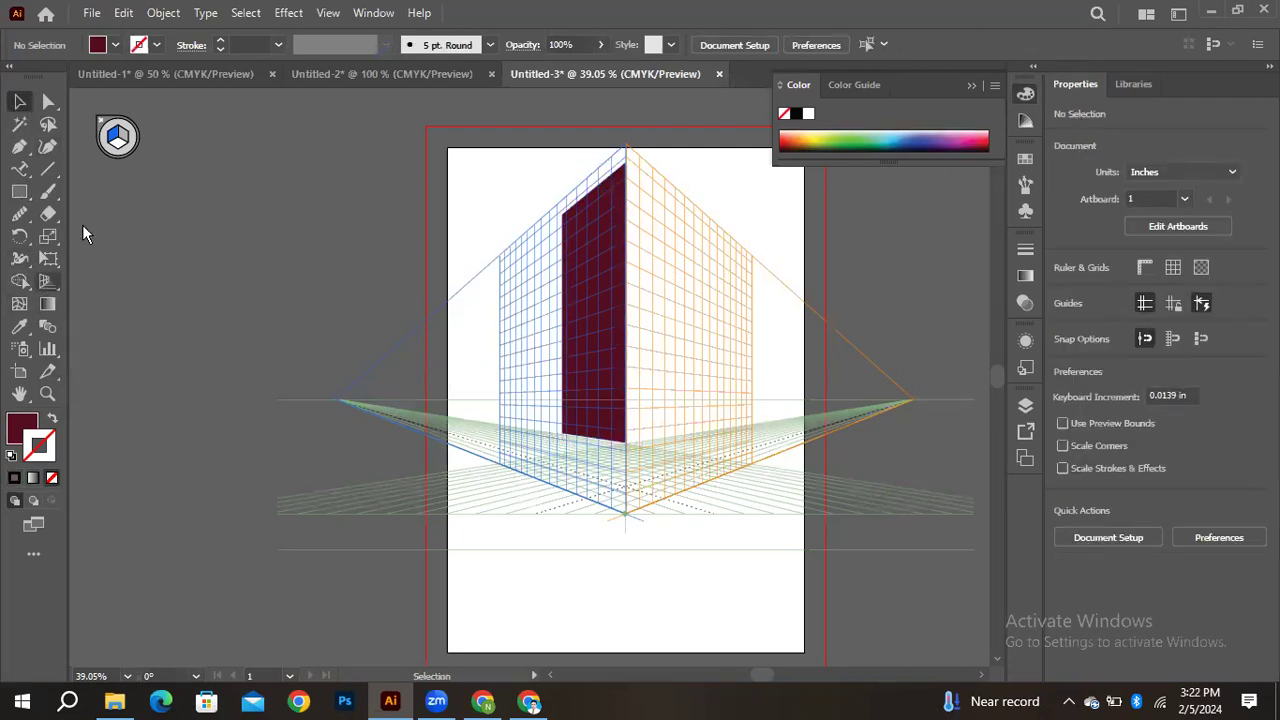
# Draw a matching rectangle about 2.77 by 6.48 in on the right perspective plane and fill it with darker maroon #2D0E16
pyautogui.click(48, 281)
pyautogui.click(124, 141)
pyautogui.press('m')
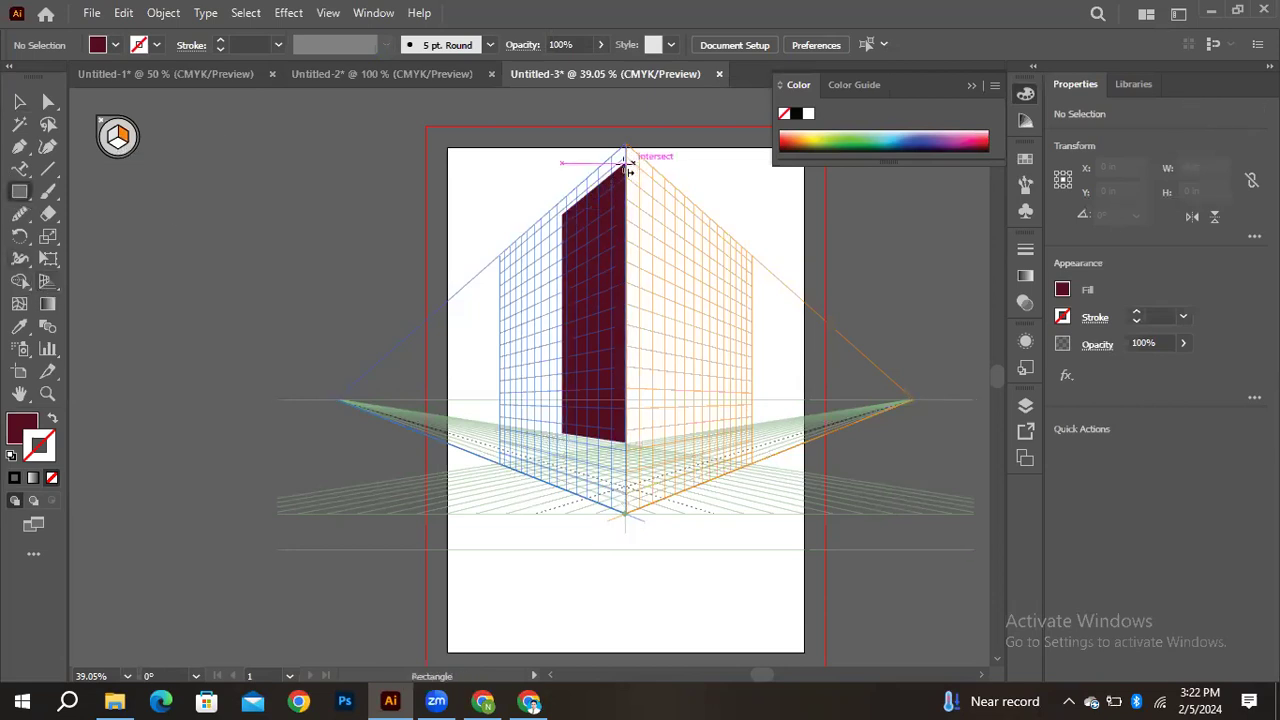
pyautogui.moveTo(628, 162); pyautogui.dragTo(694, 438)
pyautogui.doubleClick(22, 430)
pyautogui.moveTo(560, 378); pyautogui.dragTo(557, 420)
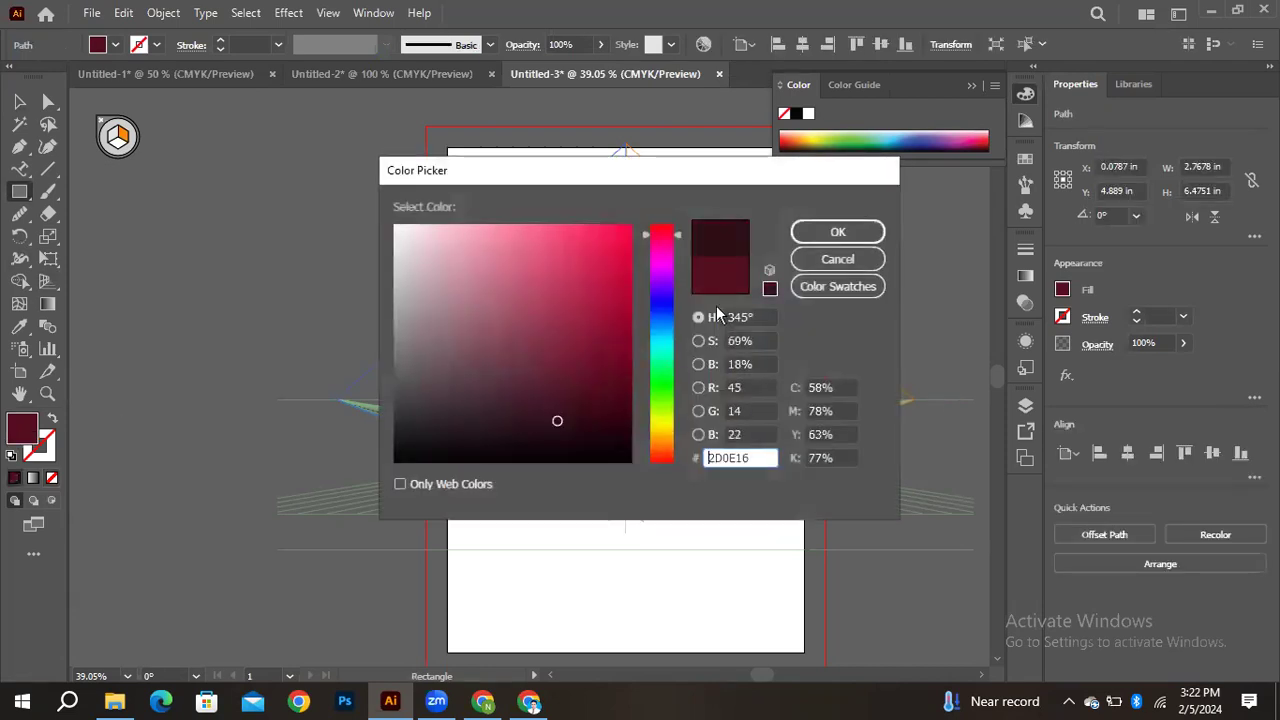
pyautogui.click(837, 231)
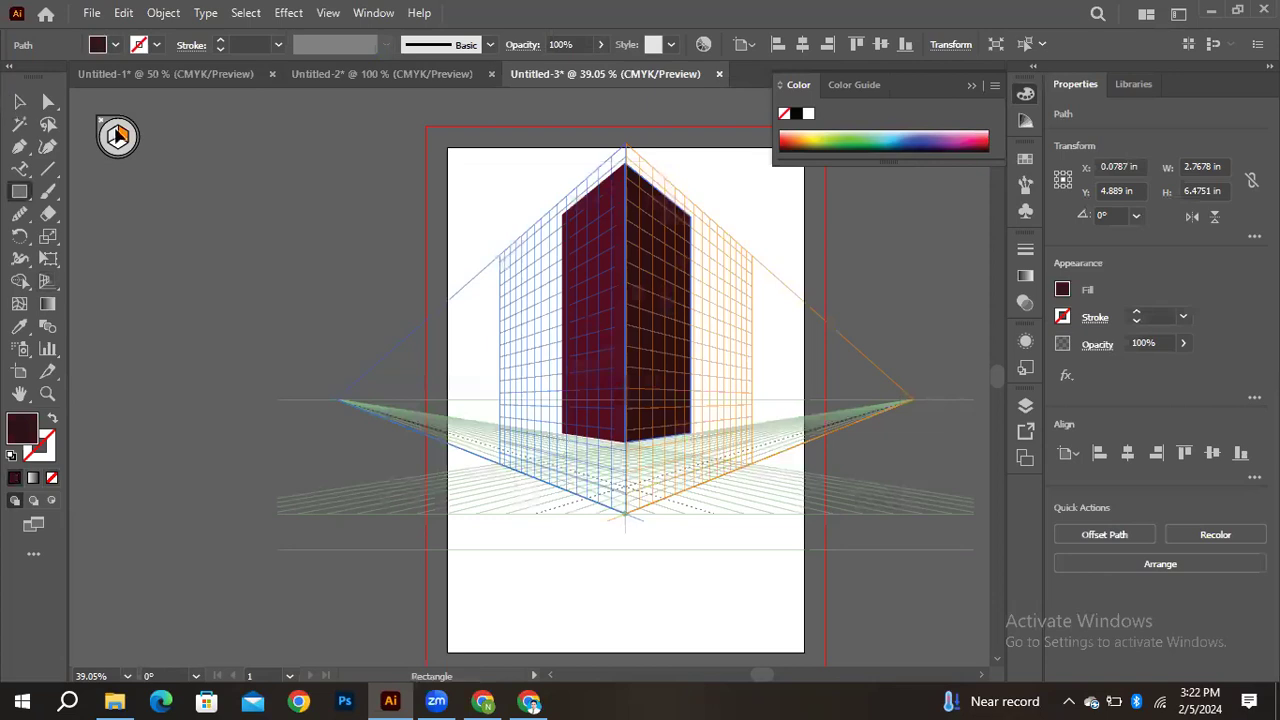
# Duplicate both faces of the building to its left and scale the copy down to a smaller tower
pyautogui.press('v')
pyautogui.keyDown('shift'); pyautogui.click(568, 298); pyautogui.keyUp('shift')
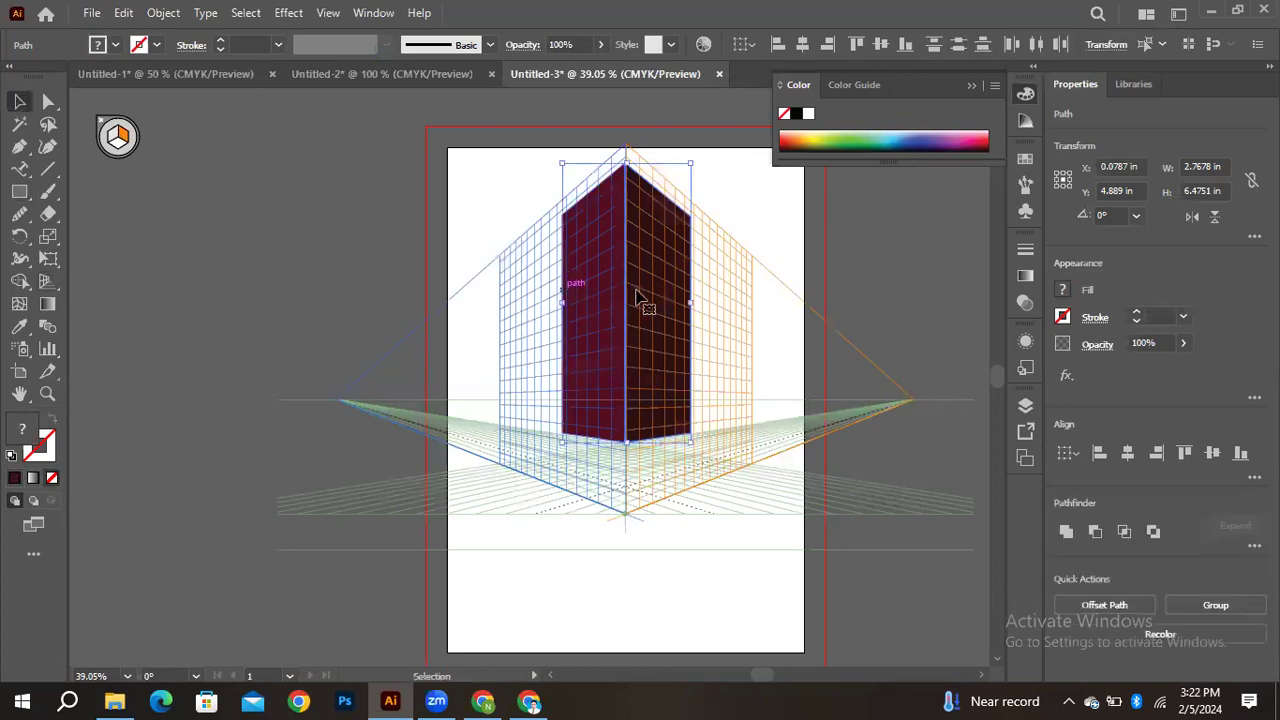
pyautogui.keyDown('alt'); pyautogui.moveTo(490, 298); pyautogui.dragTo(503, 289); pyautogui.keyUp('alt')
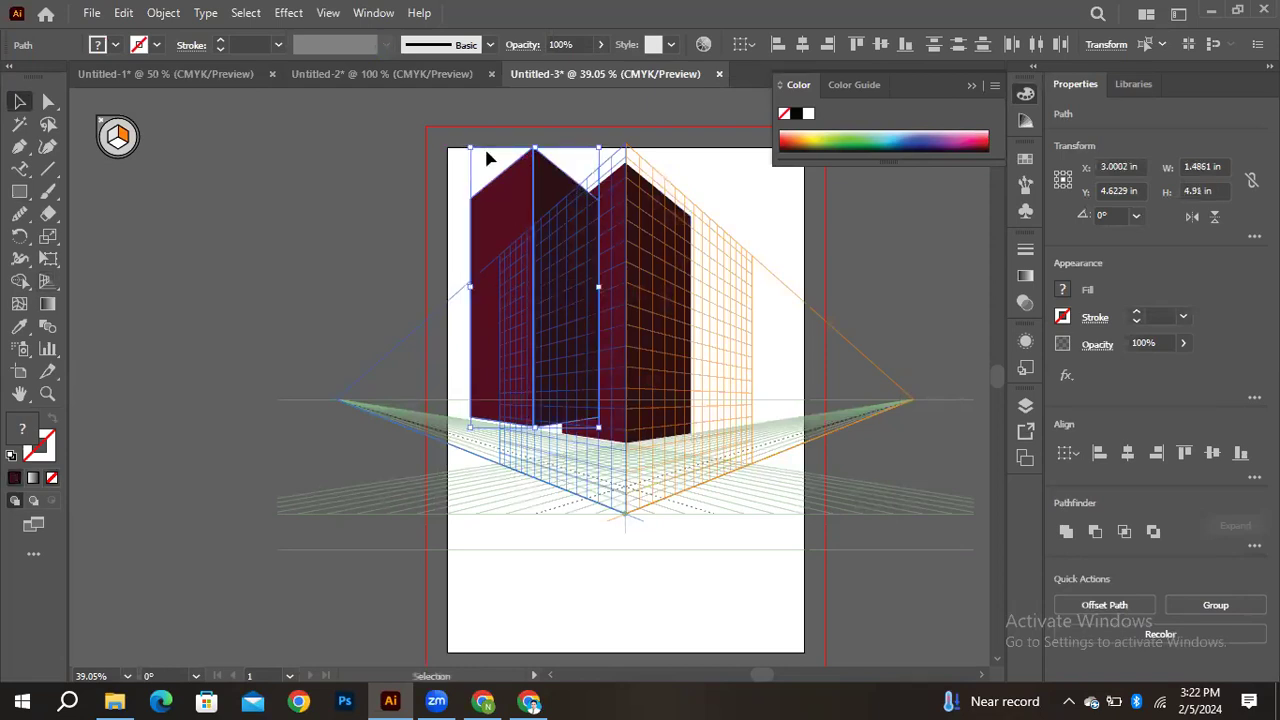
pyautogui.moveTo(600, 146); pyautogui.dragTo(568, 241)
pyautogui.moveTo(516, 316); pyautogui.dragTo(528, 316)
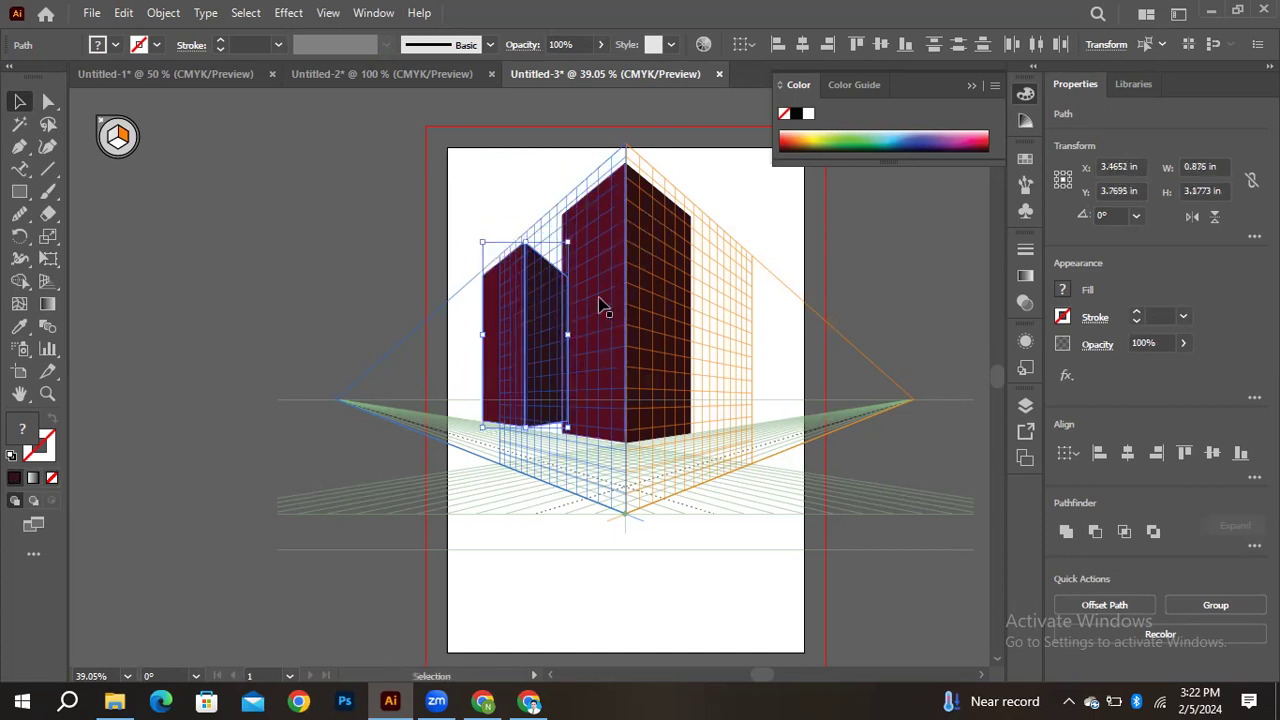
# Nudge the smaller tower right toward the large building and send it behind the large building
pyautogui.press('Right')
pyautogui.press('Right')
pyautogui.press('Right')
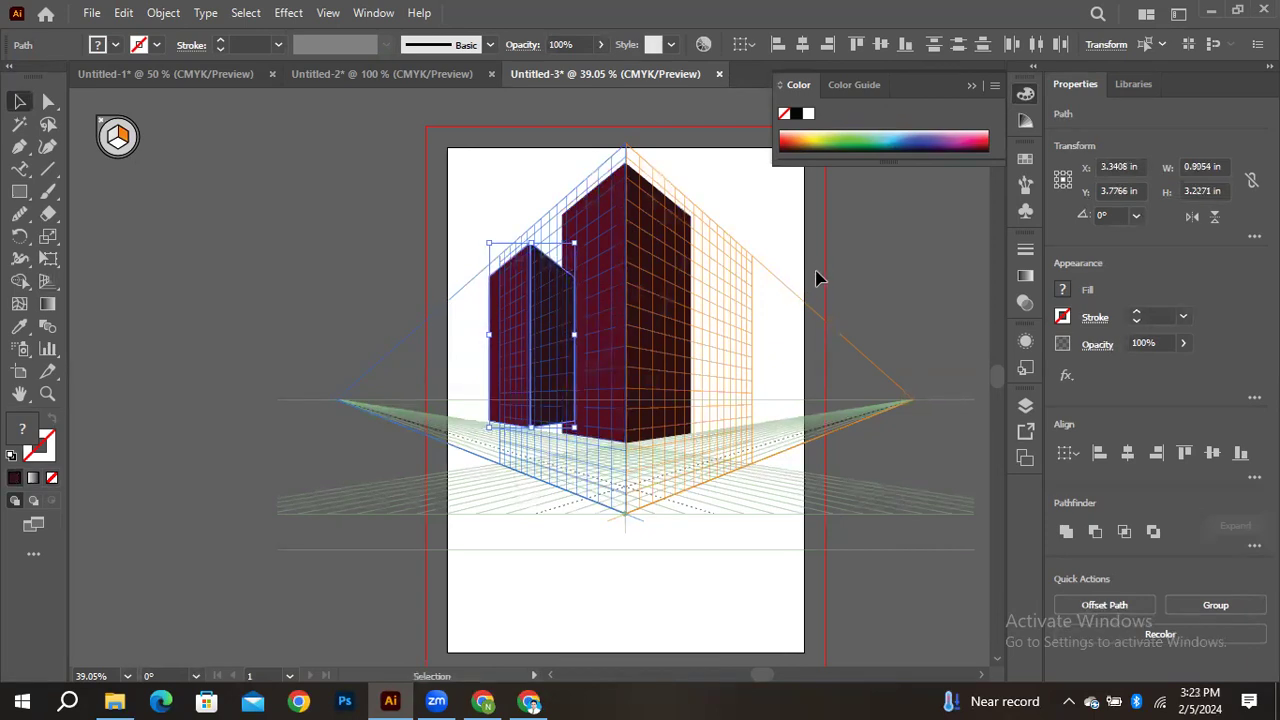
pyautogui.press('a')
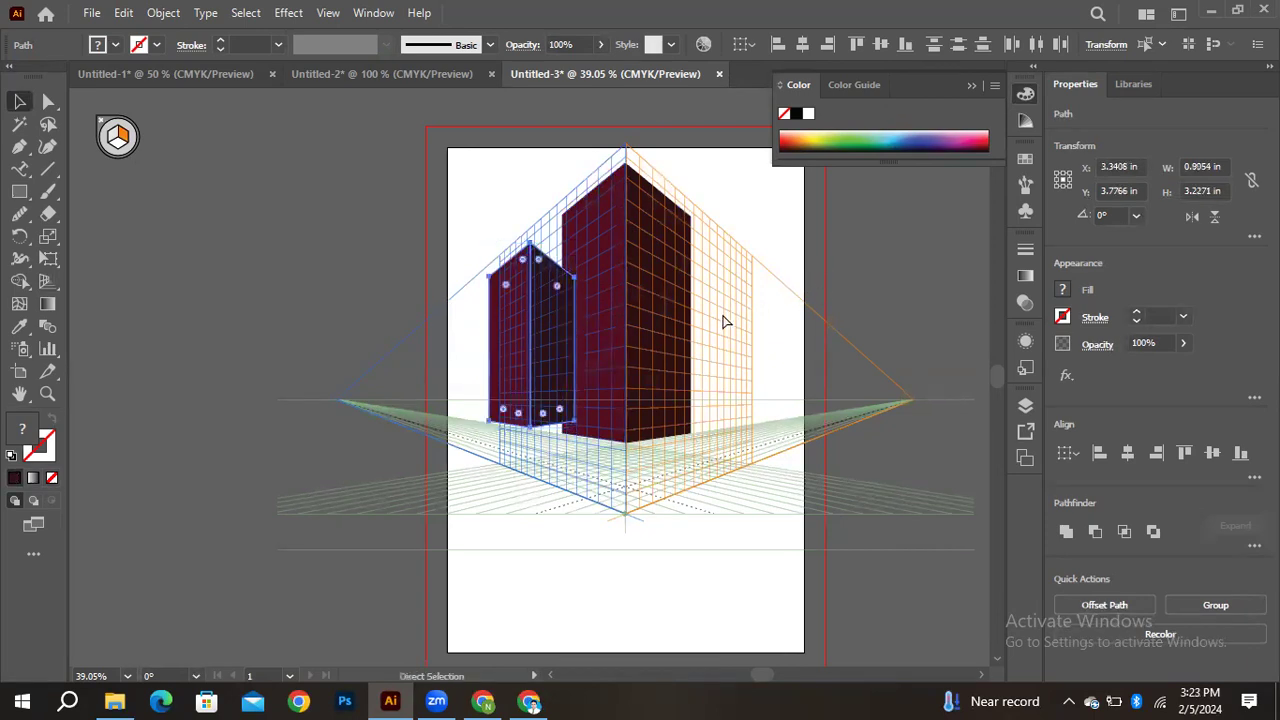
pyautogui.press('v')
pyautogui.click(755, 254)
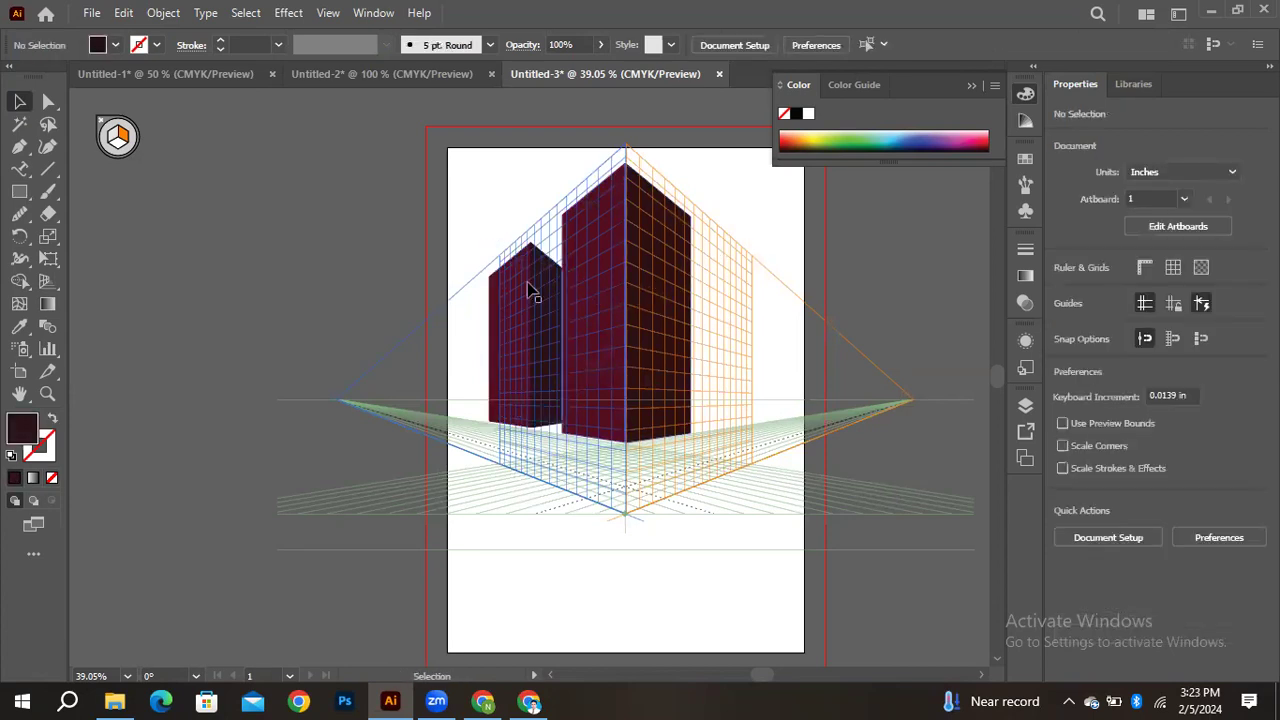
# Duplicate the smaller tower to the right side of the large building and place the copy behind it
pyautogui.click(518, 348)
pyautogui.moveTo(517, 347); pyautogui.dragTo(706, 332)
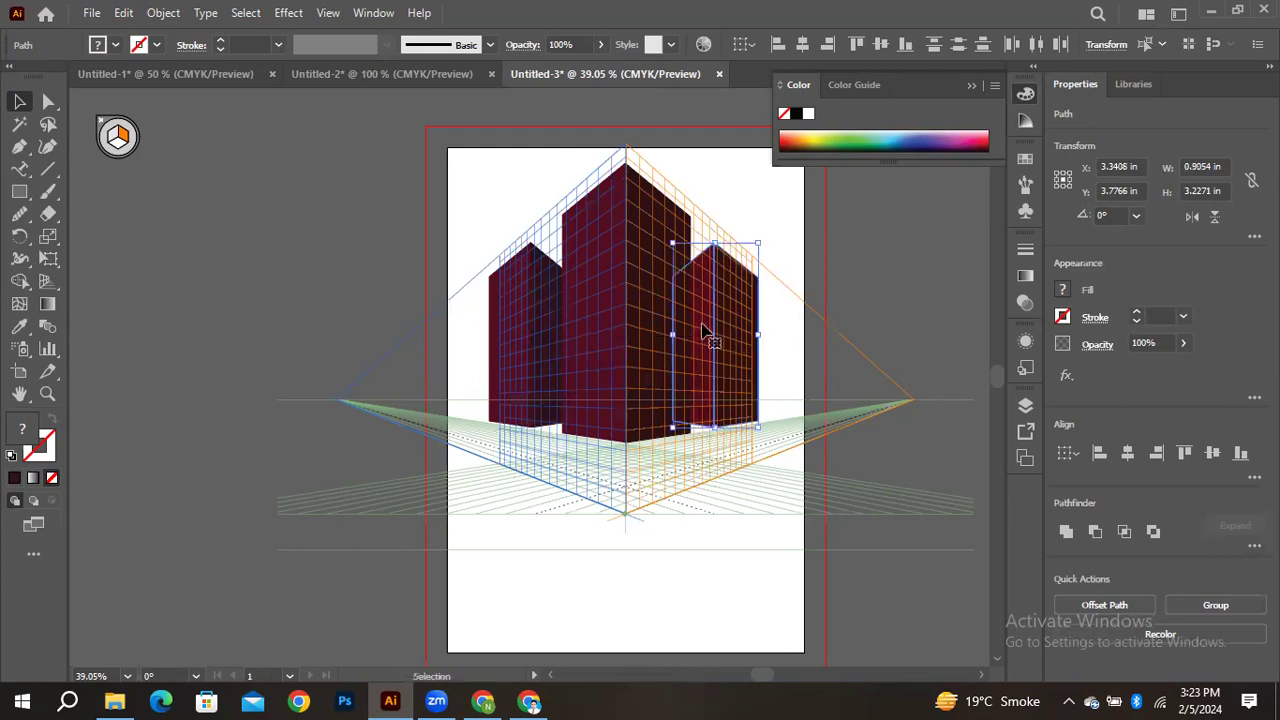
pyautogui.click(861, 253)
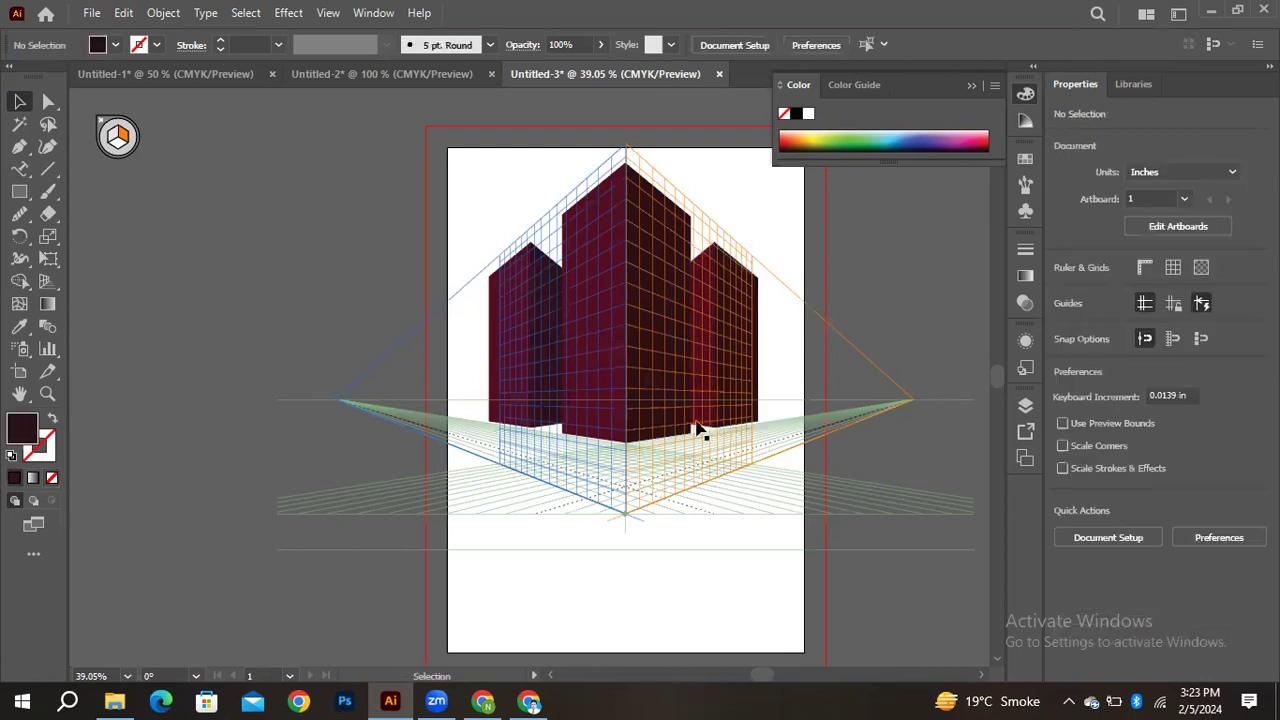
# Draw two overlapping charcoal-gray ground strips on the horizontal perspective plane, one from near each vanishing point to the front corner
pyautogui.click(51, 281)
pyautogui.click(116, 144)
pyautogui.hotkey('shift', 'p')
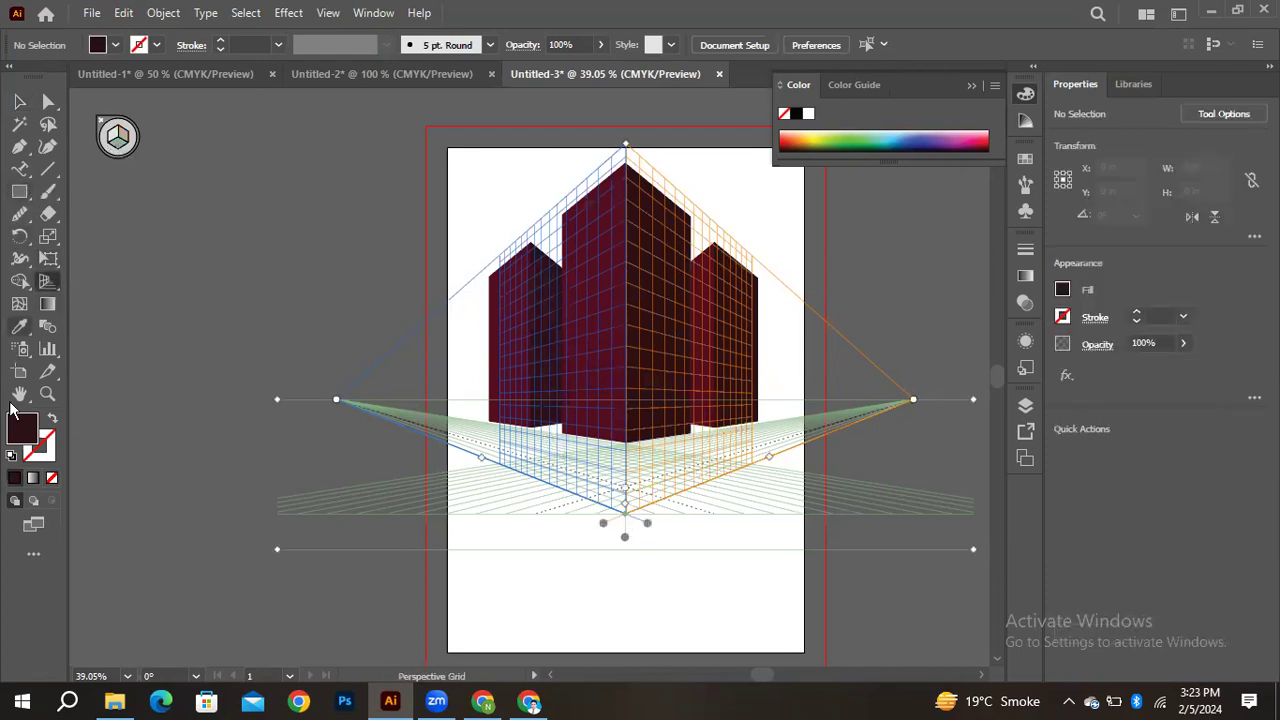
pyautogui.doubleClick(22, 428)
pyautogui.moveTo(457, 421); pyautogui.dragTo(420, 413)
pyautogui.click(838, 232)
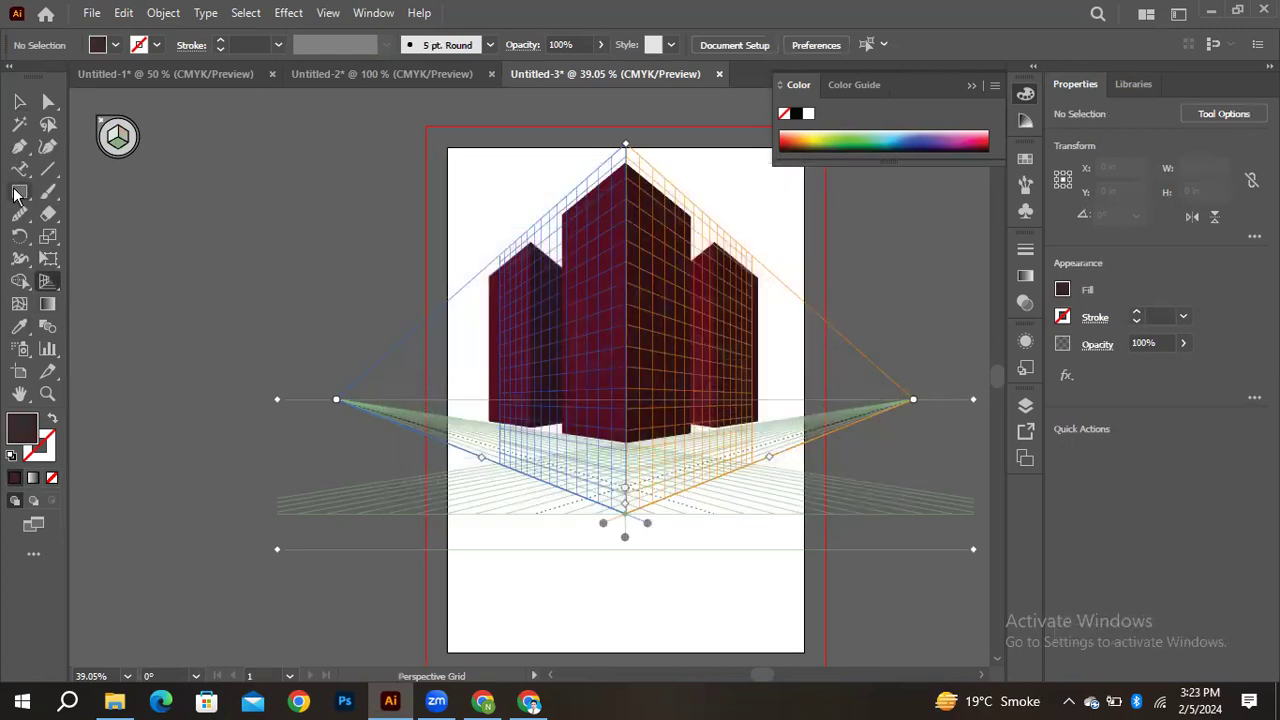
pyautogui.click(19, 191)
pyautogui.moveTo(407, 413); pyautogui.dragTo(625, 517)
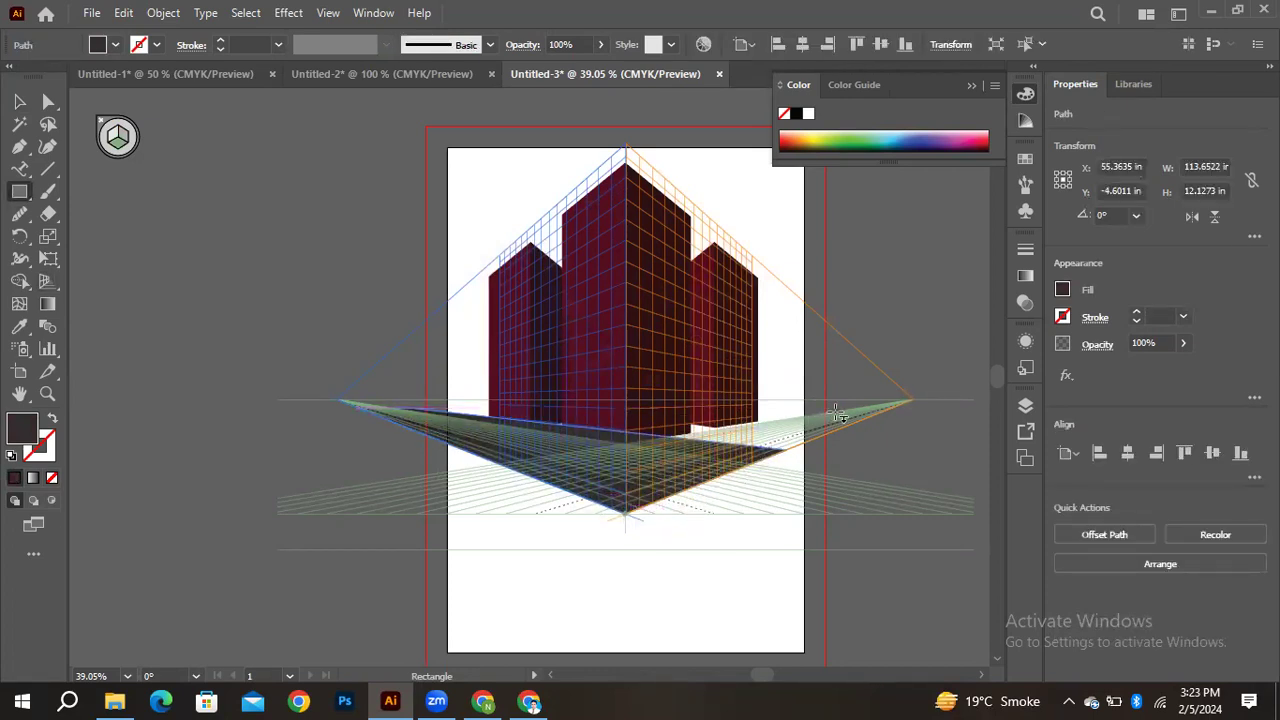
pyautogui.moveTo(817, 413); pyautogui.dragTo(624, 520)
# Reshape both ground strips by moving their side corner anchors so the back edges meet the base of the large building
pyautogui.click(49, 102)
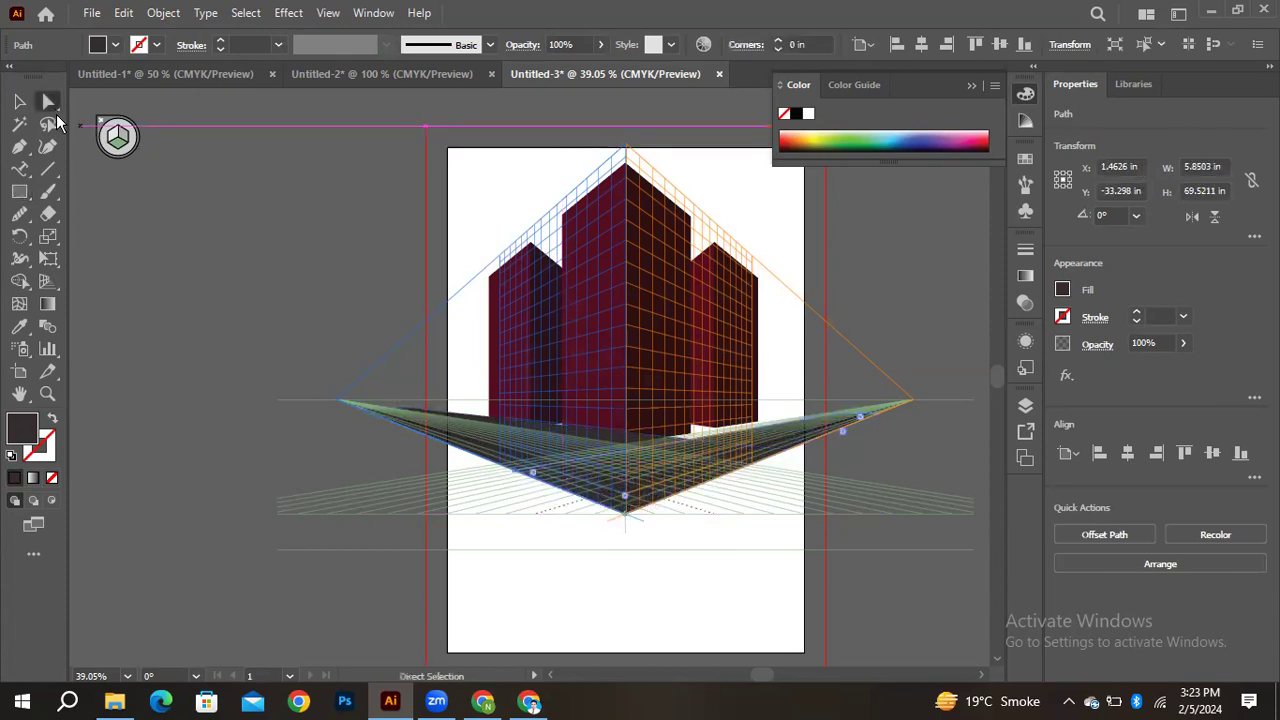
pyautogui.click(512, 475)
pyautogui.moveTo(511, 472)
pyautogui.mouseDown()
pyautogui.moveTo(509, 457)
pyautogui.moveTo(500, 468)
pyautogui.moveTo(515, 467)
pyautogui.mouseUp()
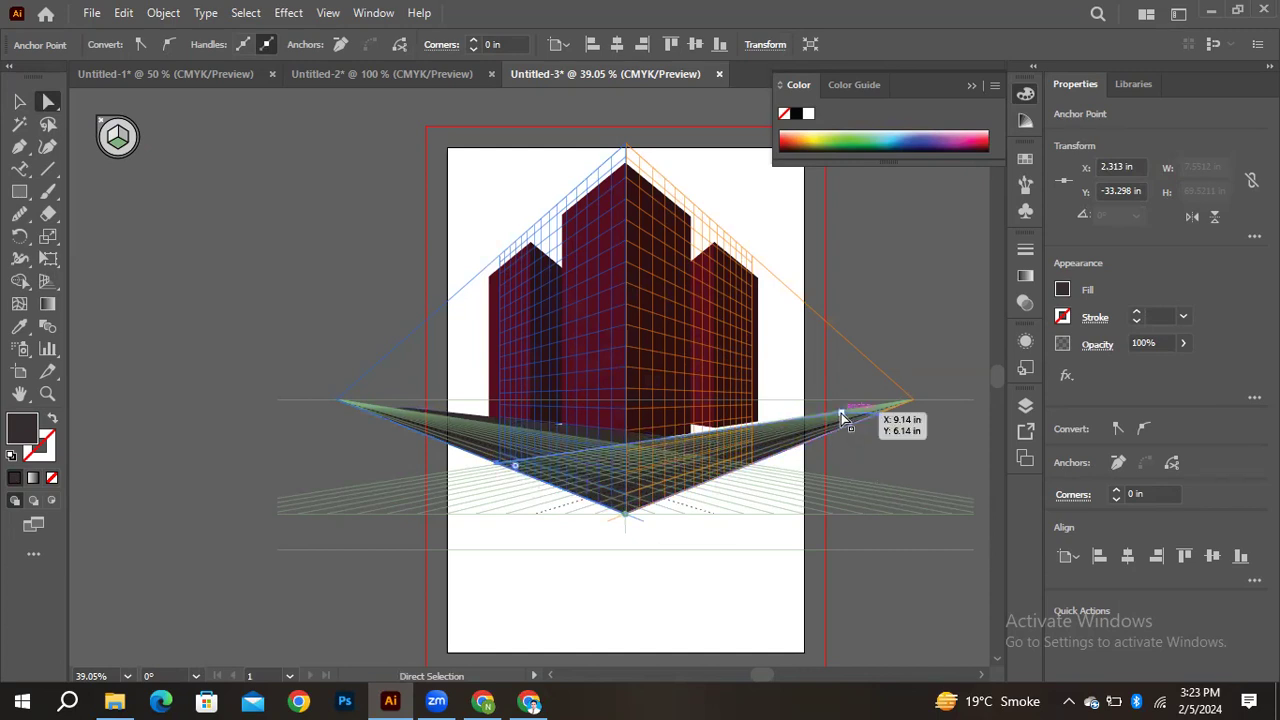
pyautogui.moveTo(491, 470)
pyautogui.mouseDown()
pyautogui.moveTo(487, 453)
pyautogui.moveTo(491, 468)
pyautogui.moveTo(507, 463)
pyautogui.mouseUp()
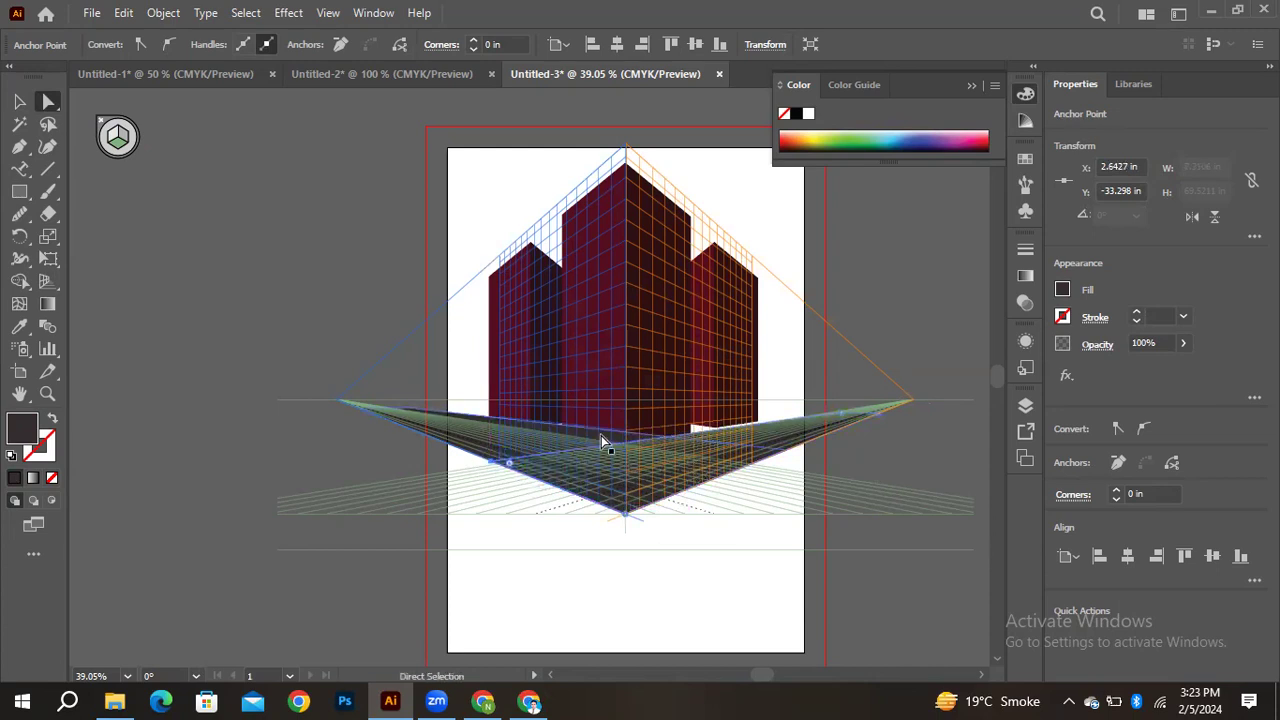
pyautogui.click(808, 480)
pyautogui.moveTo(791, 457); pyautogui.dragTo(752, 467)
pyautogui.hotkey('ctrl', 'z')
pyautogui.click(19, 101)
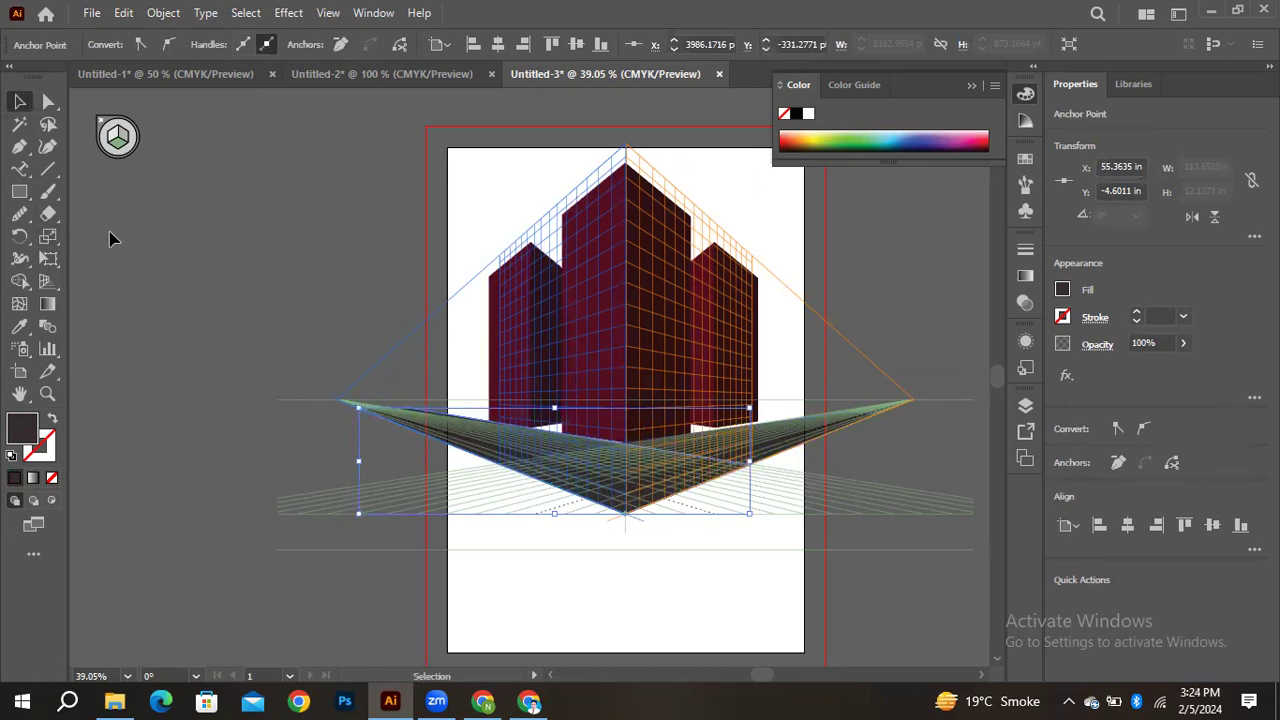
# Hide the perspective grid and deselect the ground strip
pyautogui.click(47, 281)
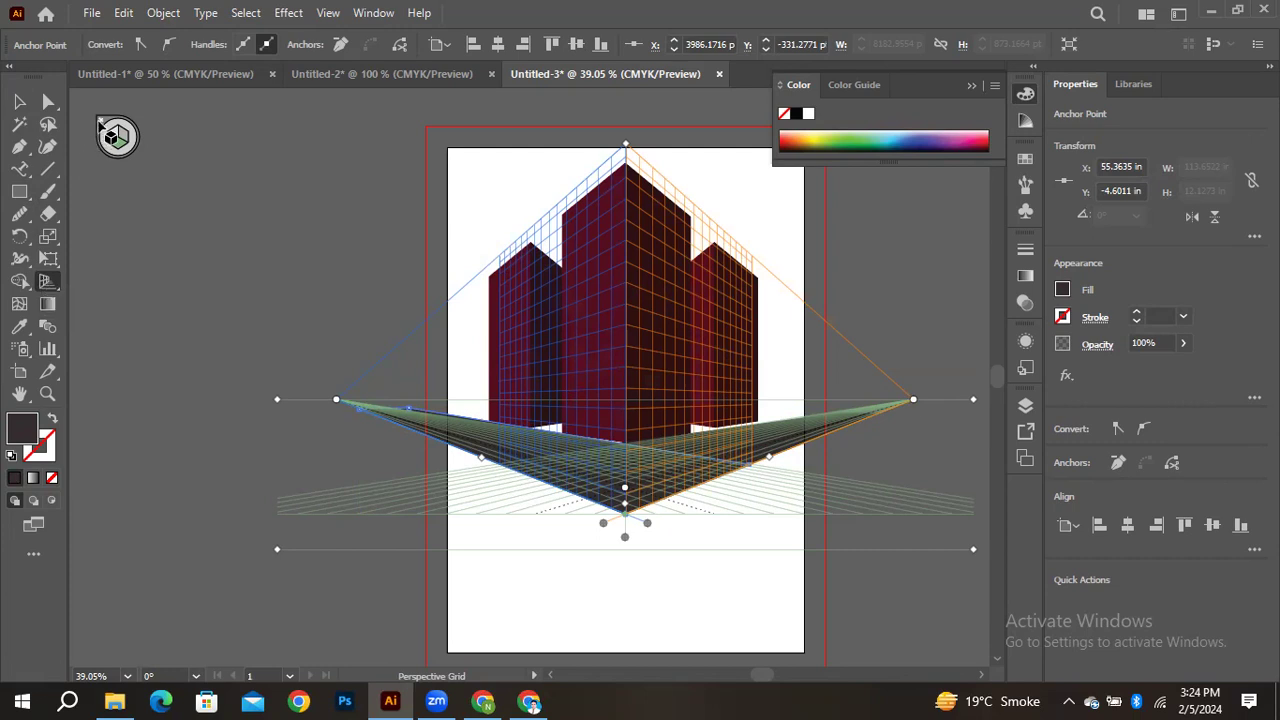
pyautogui.click(100, 119)
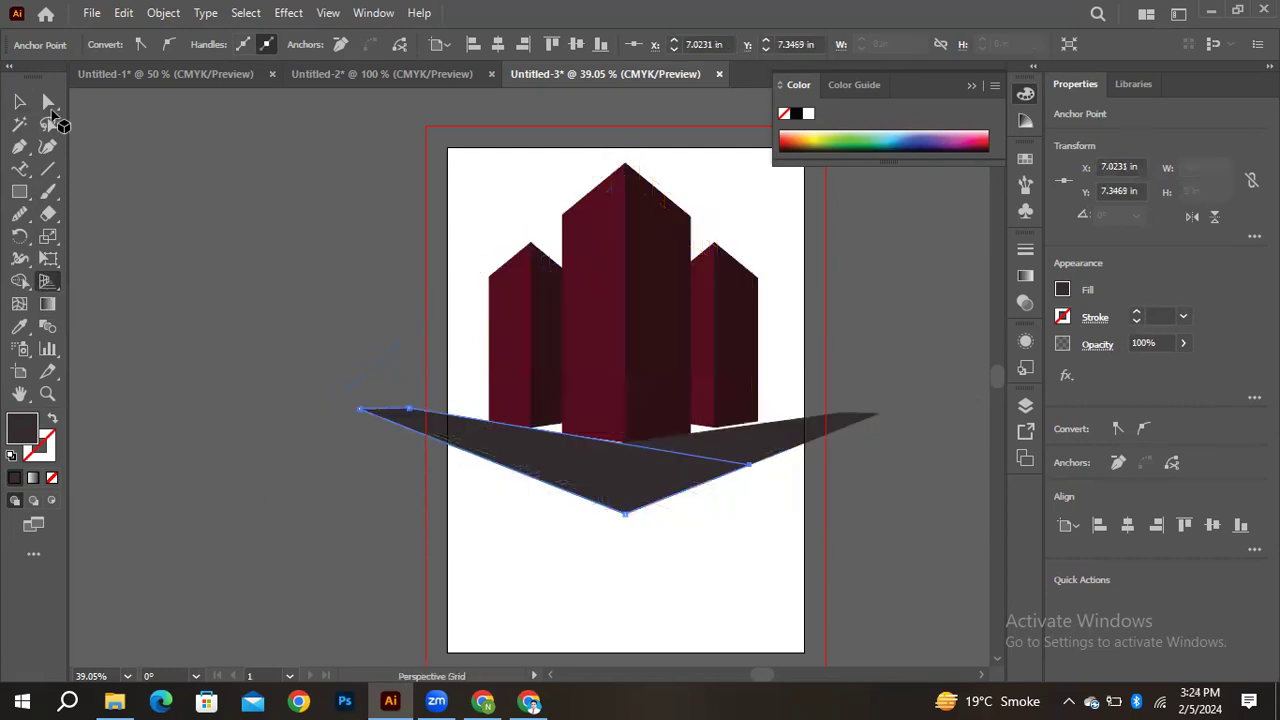
pyautogui.click(19, 102)
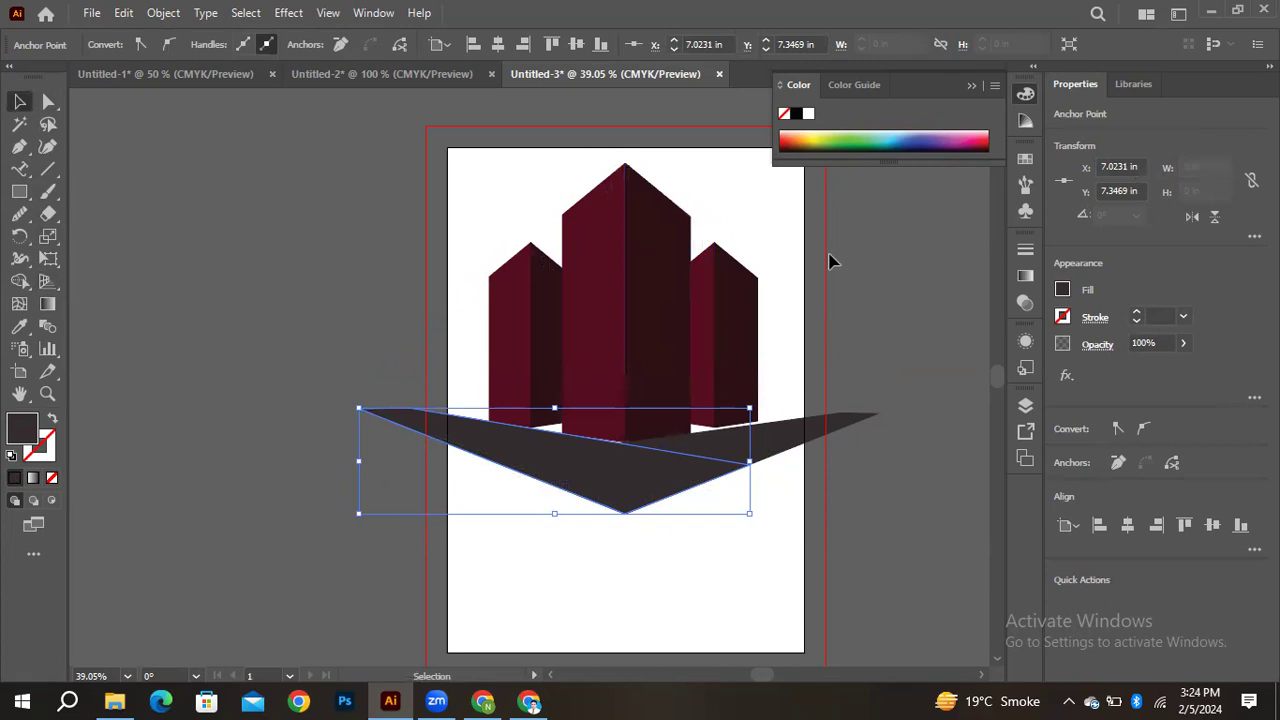
pyautogui.click(824, 374)
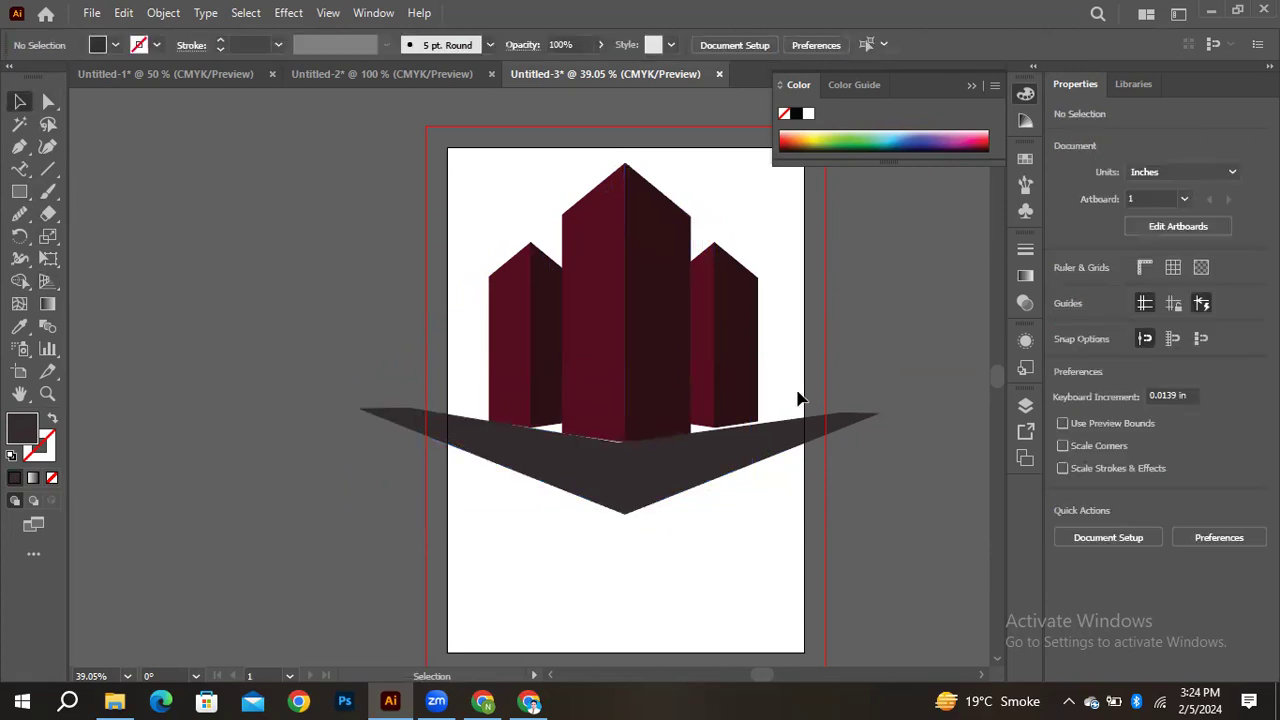
# Switch to Chrome, replace the phone image search with a Google search for PNG, and show all web results
pyautogui.click(483, 701)
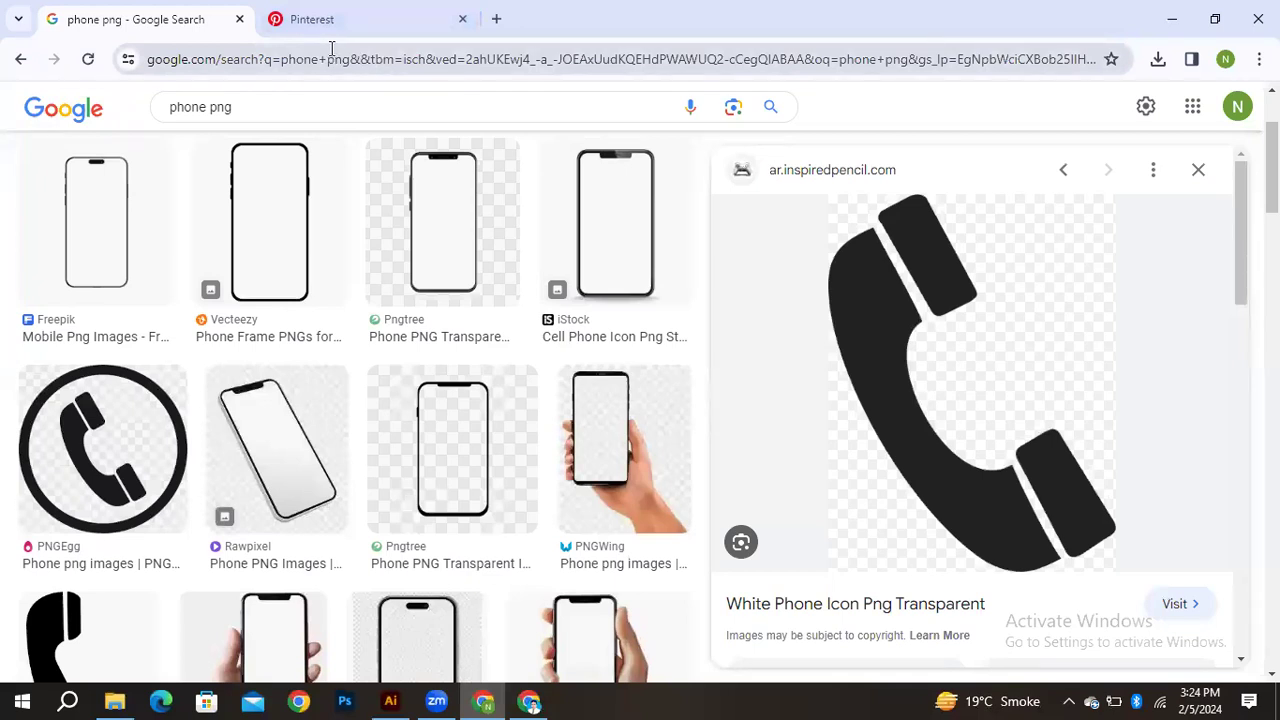
pyautogui.click(294, 100)
pyautogui.press('BackSpace')
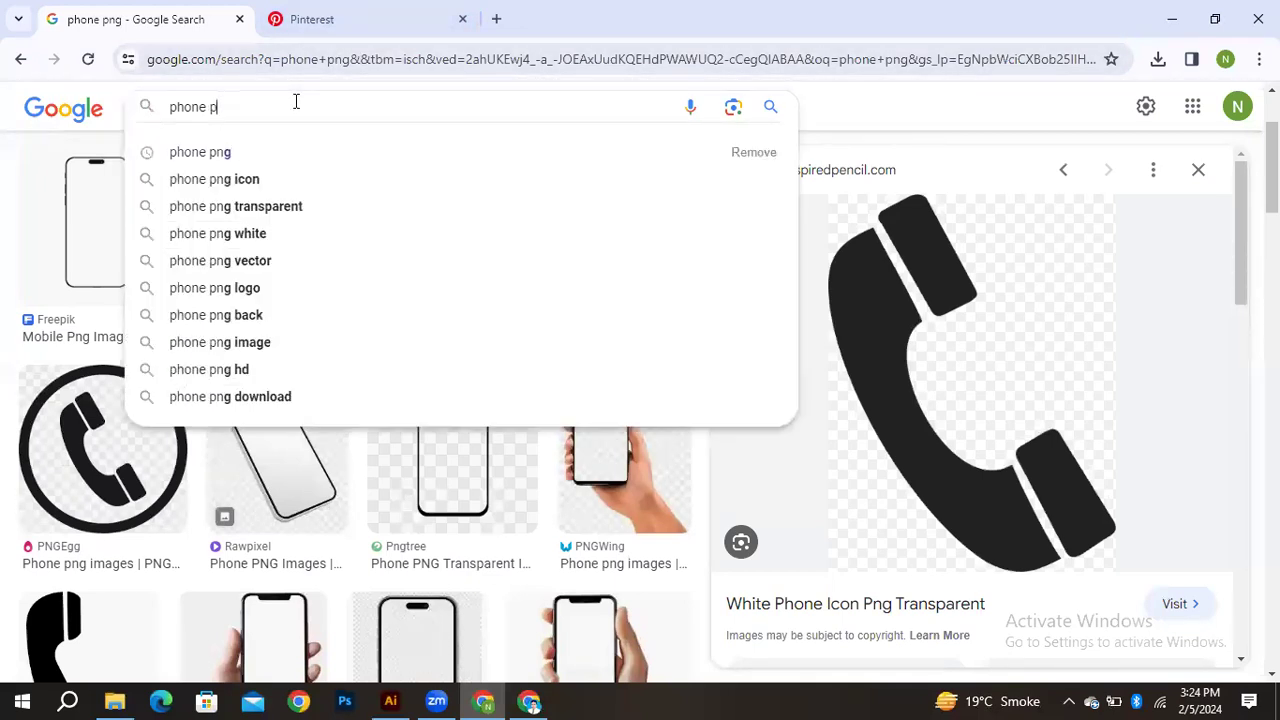
pyautogui.press('BackSpace')
pyautogui.press('BackSpace')
pyautogui.press('BackSpace')
pyautogui.press('BackSpace')
pyautogui.press('BackSpace')
pyautogui.press('BackSpace')
pyautogui.press('BackSpace')
pyautogui.press('BackSpace')
pyautogui.write('PNG')
pyautogui.press('Return')
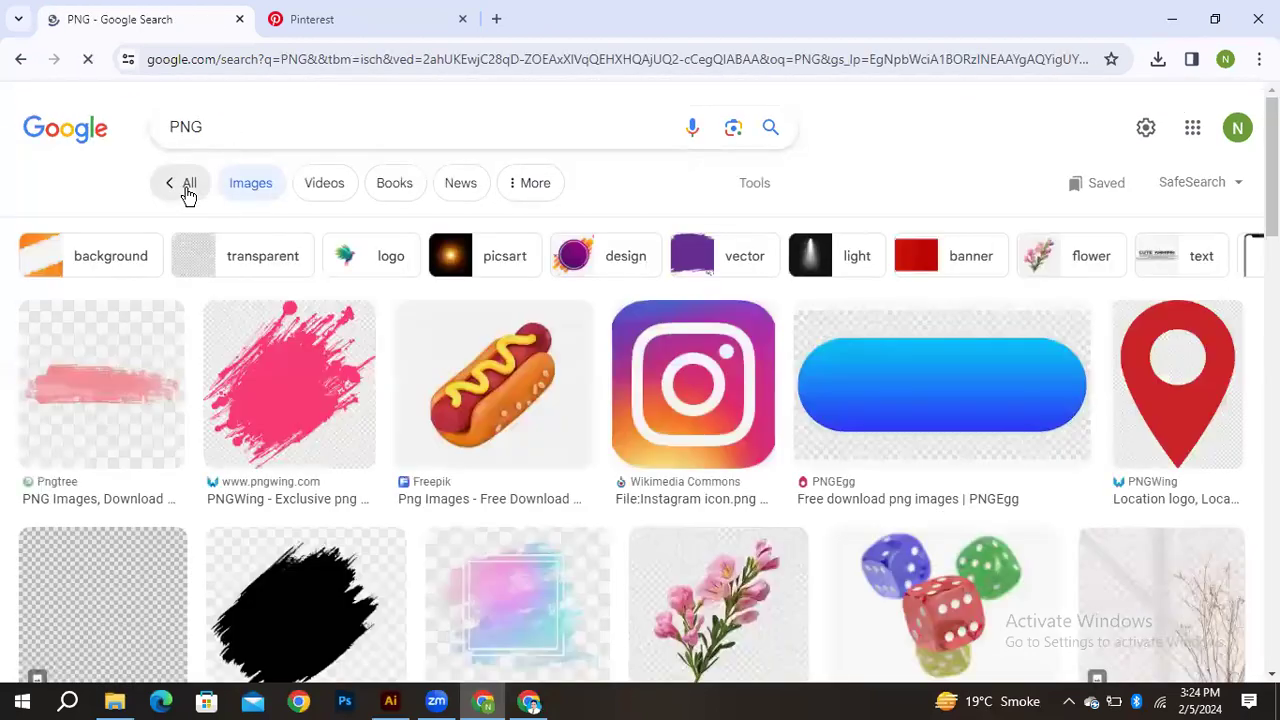
pyautogui.click(184, 190)
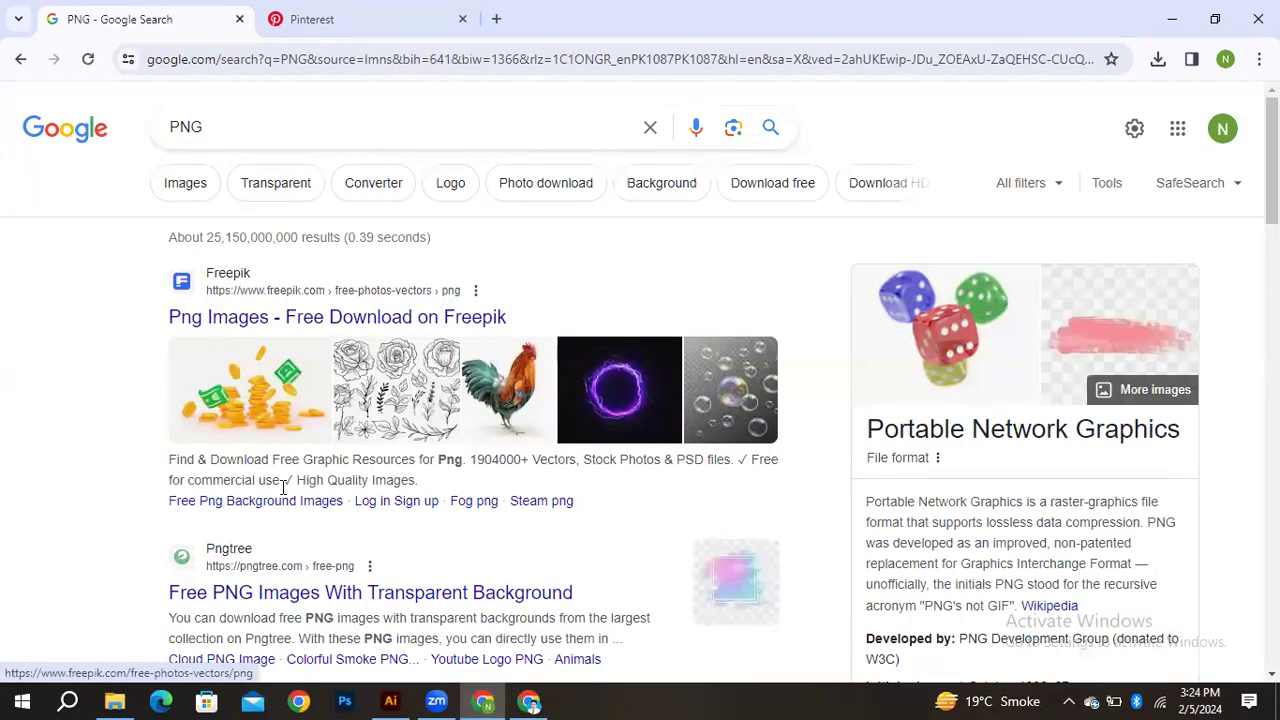
# Examine the PNG download sites in the search results, such as PNGWing, Pngtree and PNGEgg, and return to Illustrator
pyautogui.scroll(-3, 285, 570)
pyautogui.scroll(-3, 285, 570)
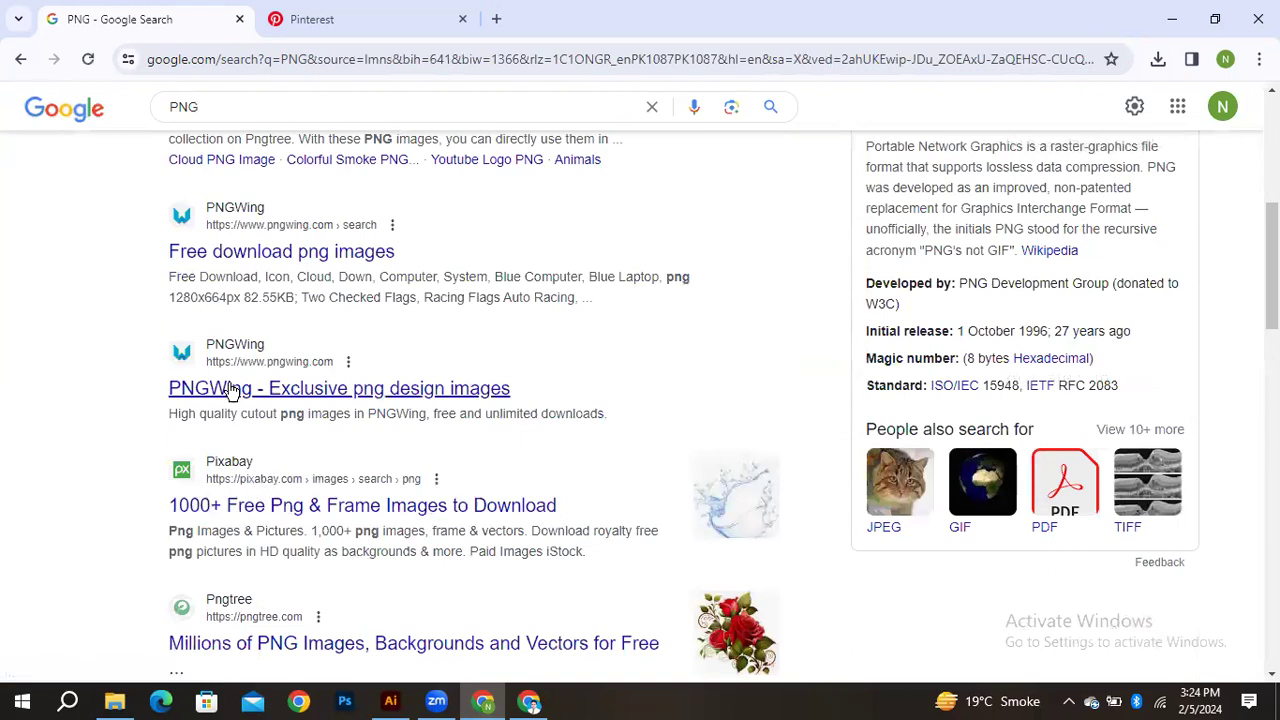
pyautogui.scroll(-5, 323, 580)
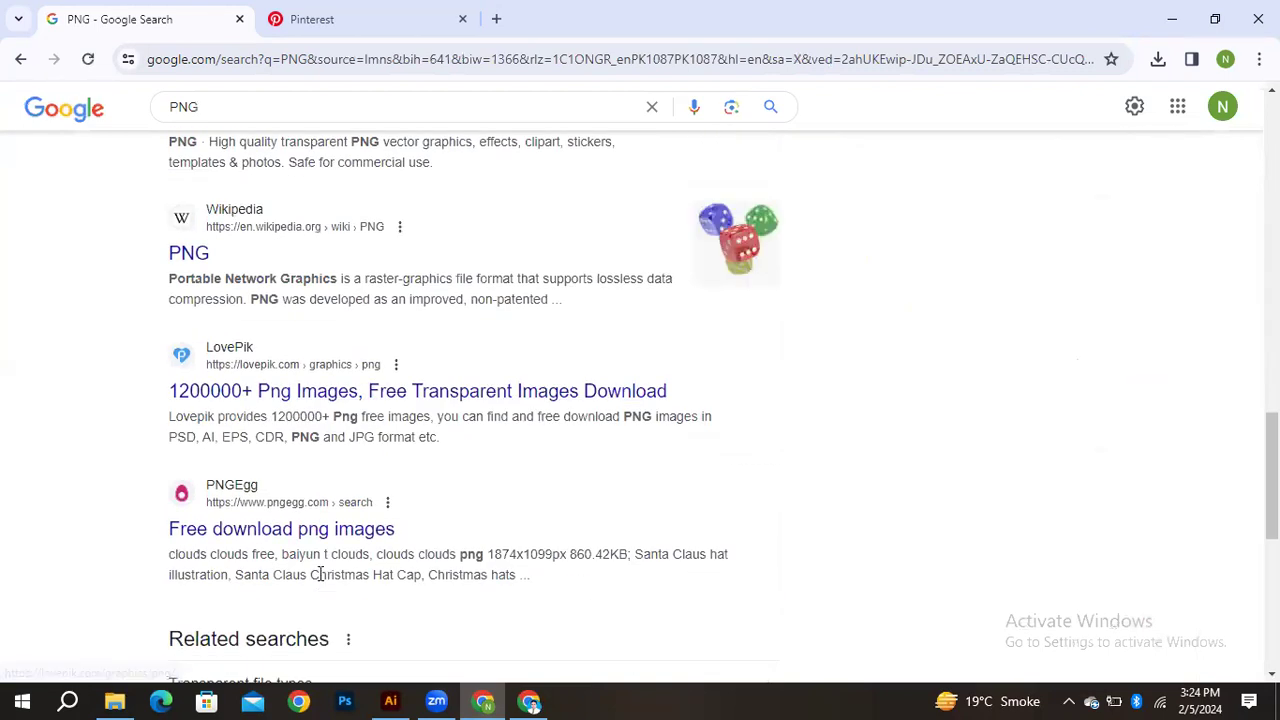
pyautogui.scroll(-5, 237, 494)
pyautogui.scroll(5, 240, 494)
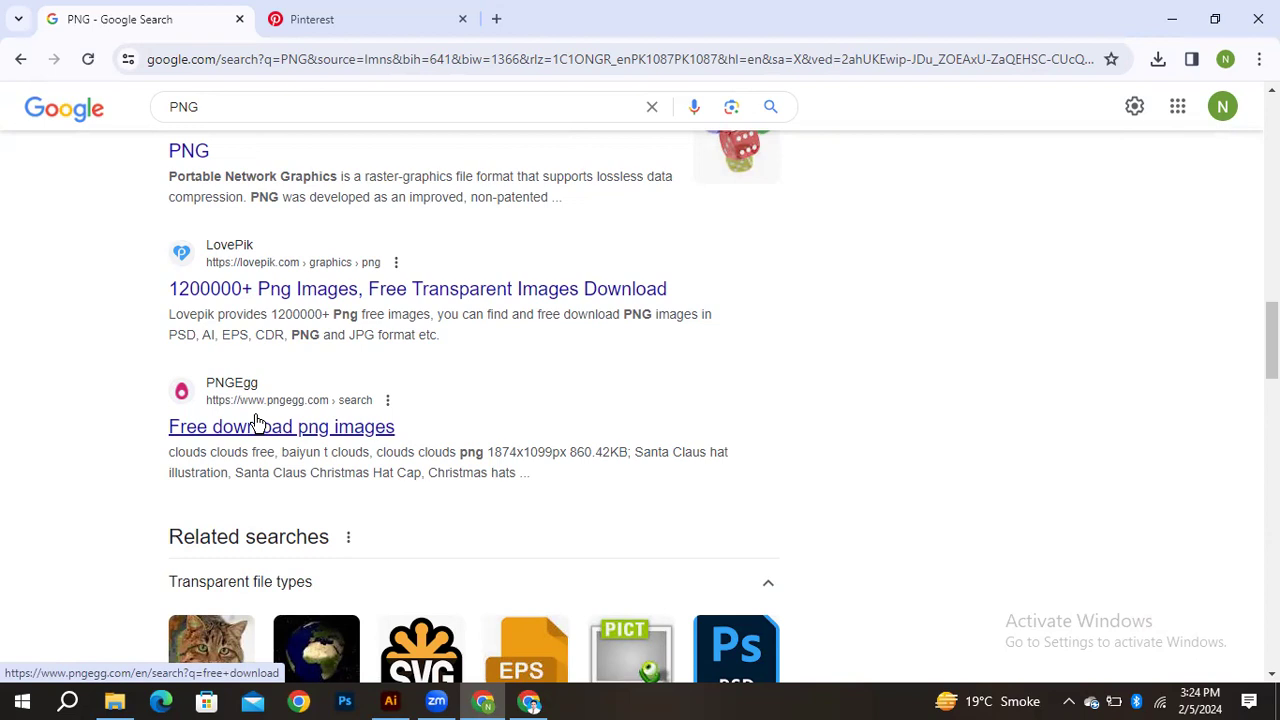
pyautogui.click(1172, 19)
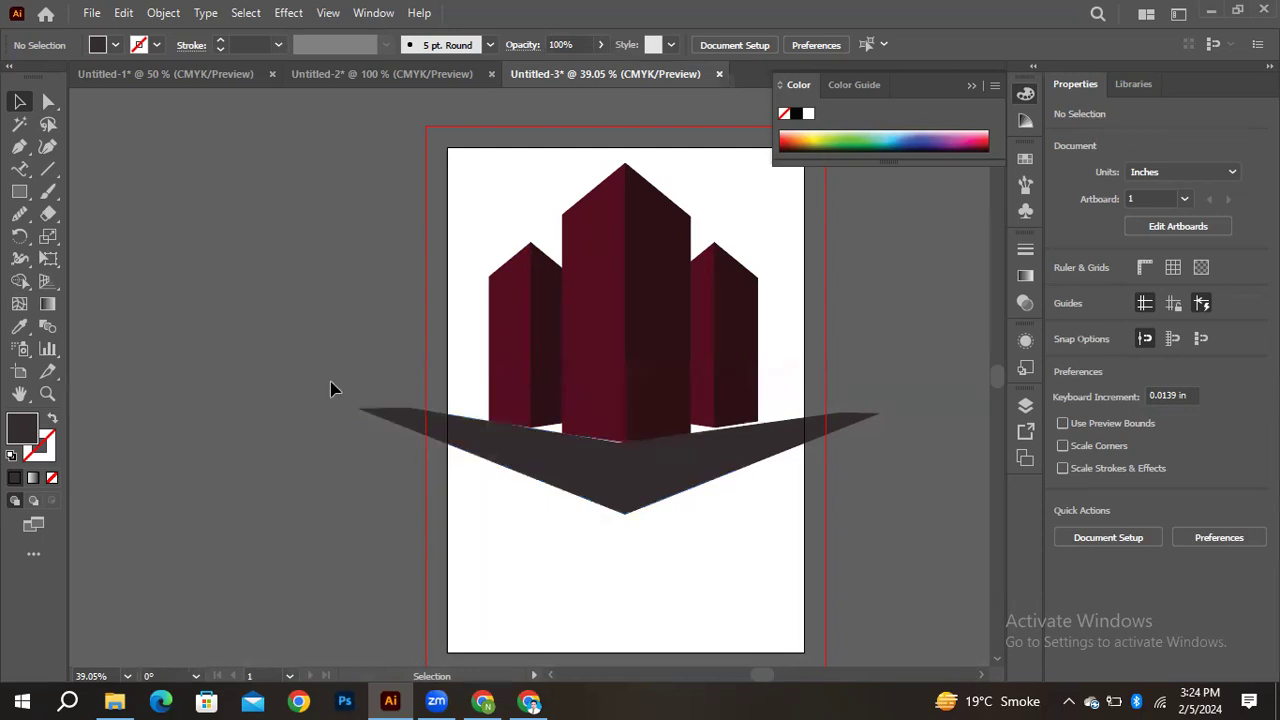
# Move the buildings and ground strips together off the artboard to the lower left and deselect them
pyautogui.moveTo(308, 181); pyautogui.dragTo(688, 569)
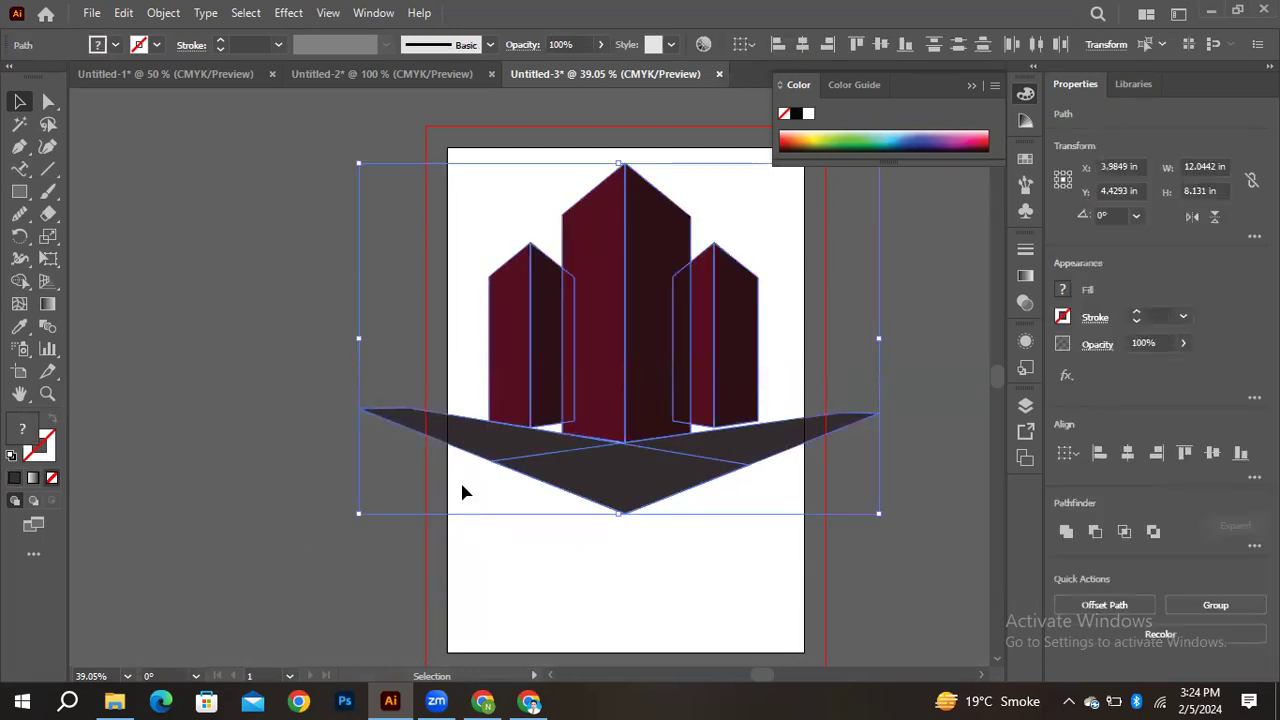
pyautogui.moveTo(623, 220); pyautogui.dragTo(103, 605)
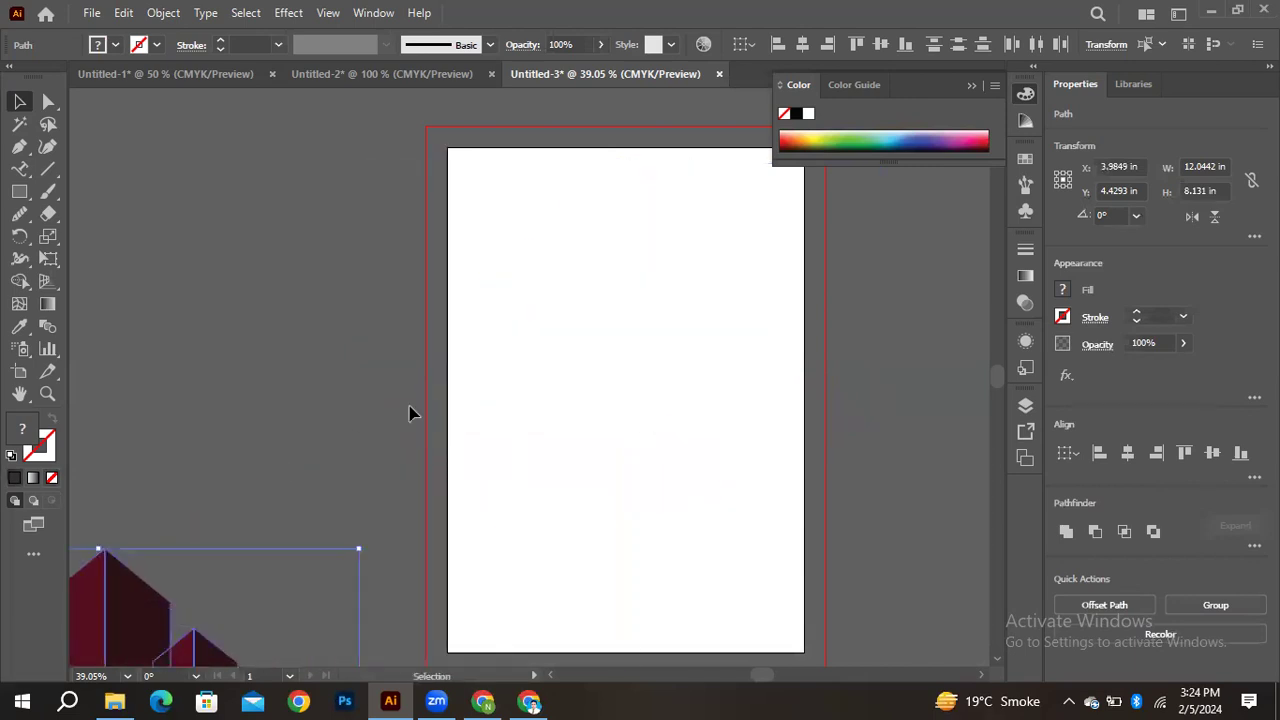
pyautogui.click(479, 381)
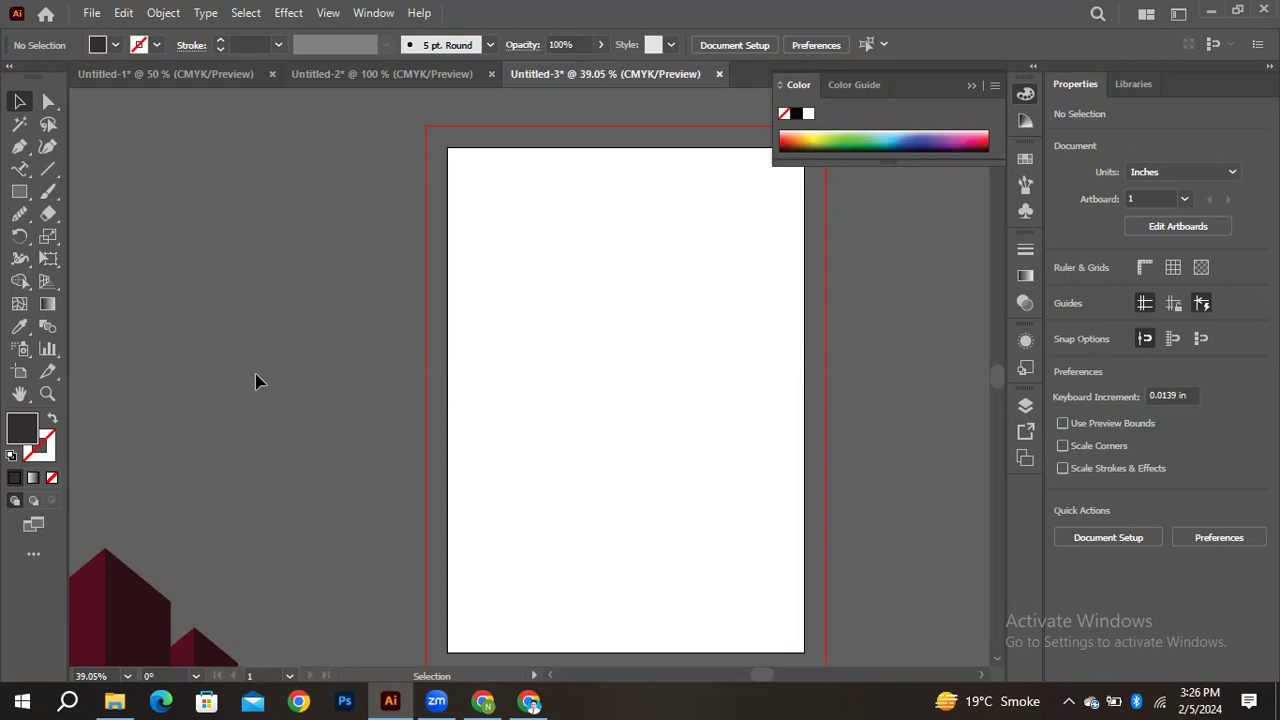
# Add the text NEXT at the artboard's upper left edge and enlarge it to about 240 pt
pyautogui.rightClick(20, 169)
pyautogui.click(52, 169)
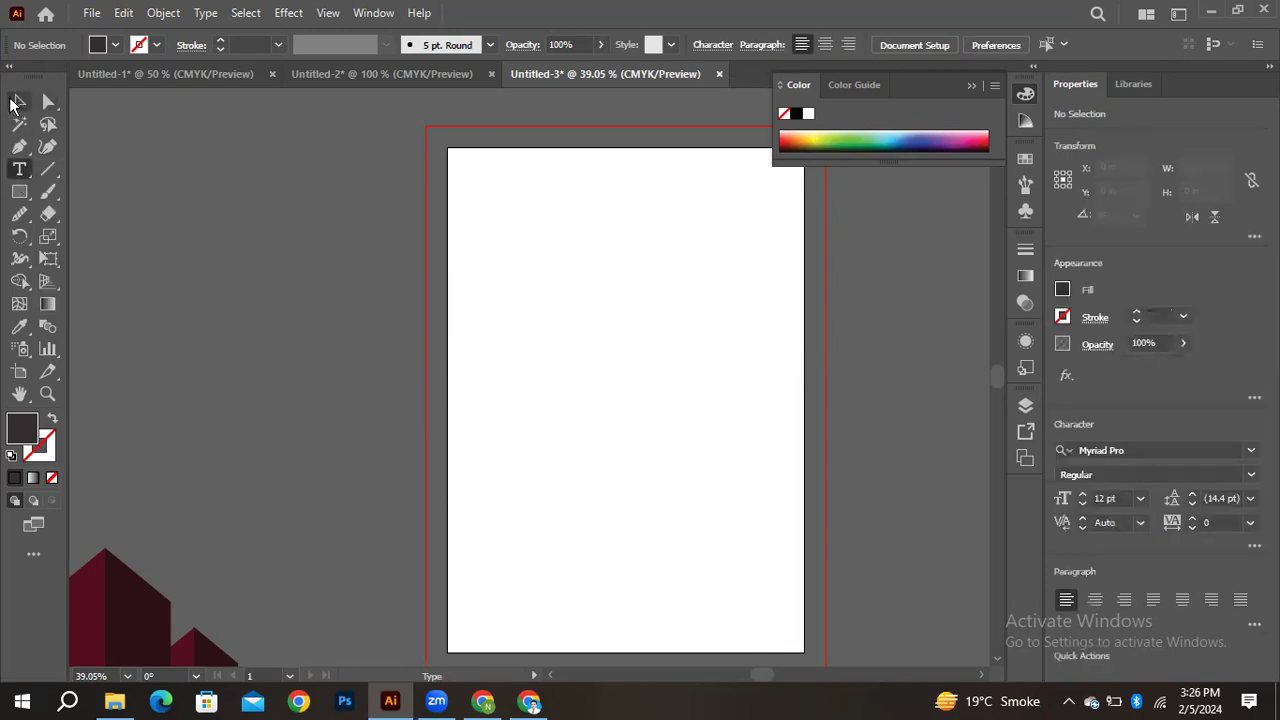
pyautogui.press('v')
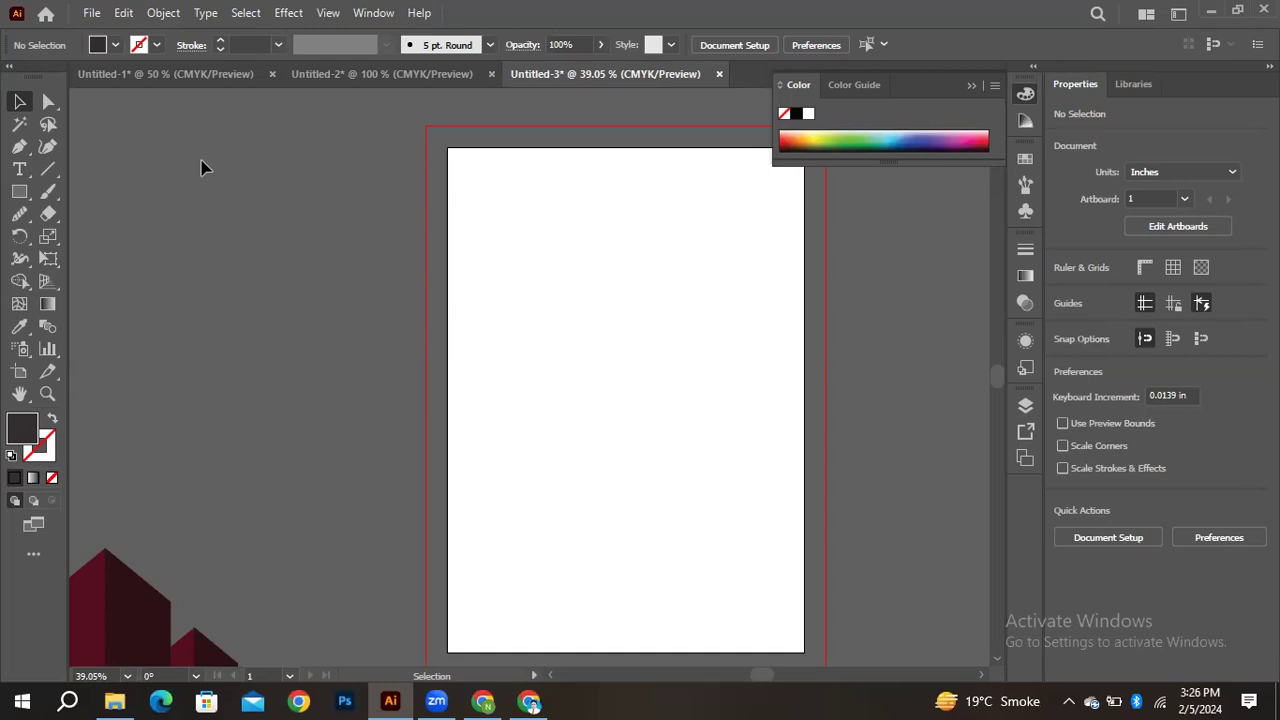
pyautogui.click(18, 172)
pyautogui.click(401, 247)
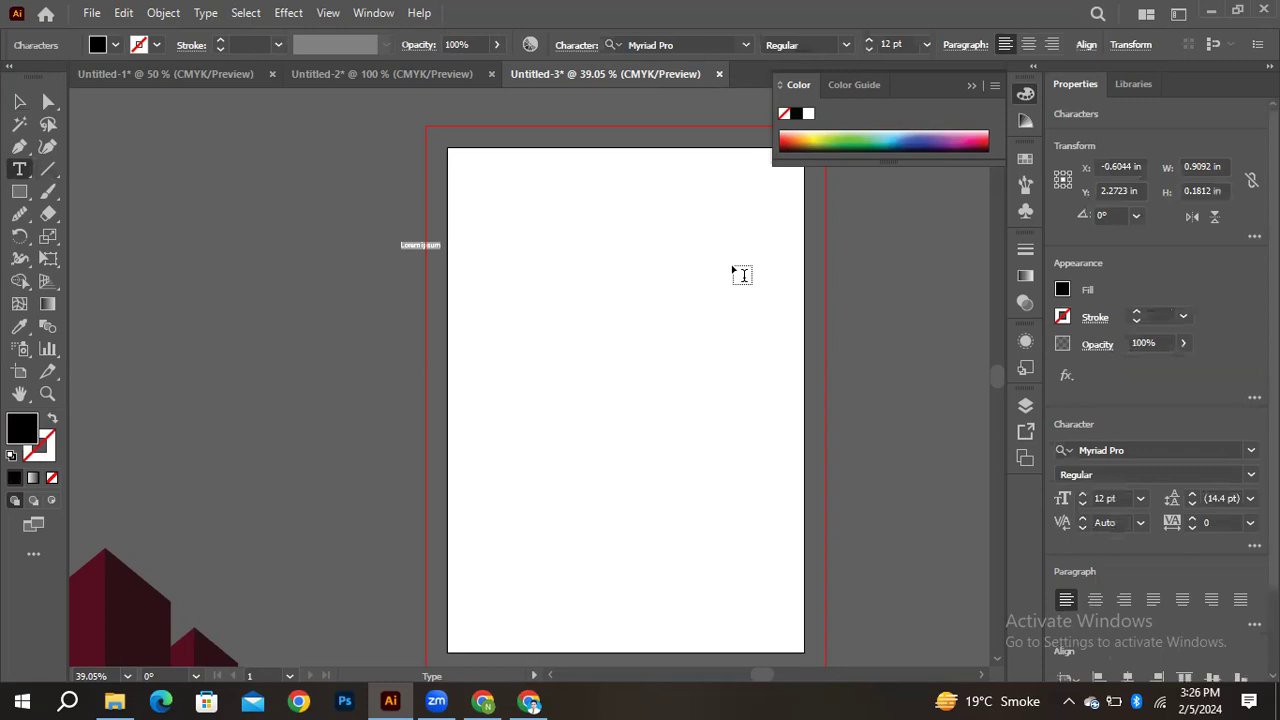
pyautogui.press('BackSpace')
pyautogui.write('NEXT')
pyautogui.press('Escape')
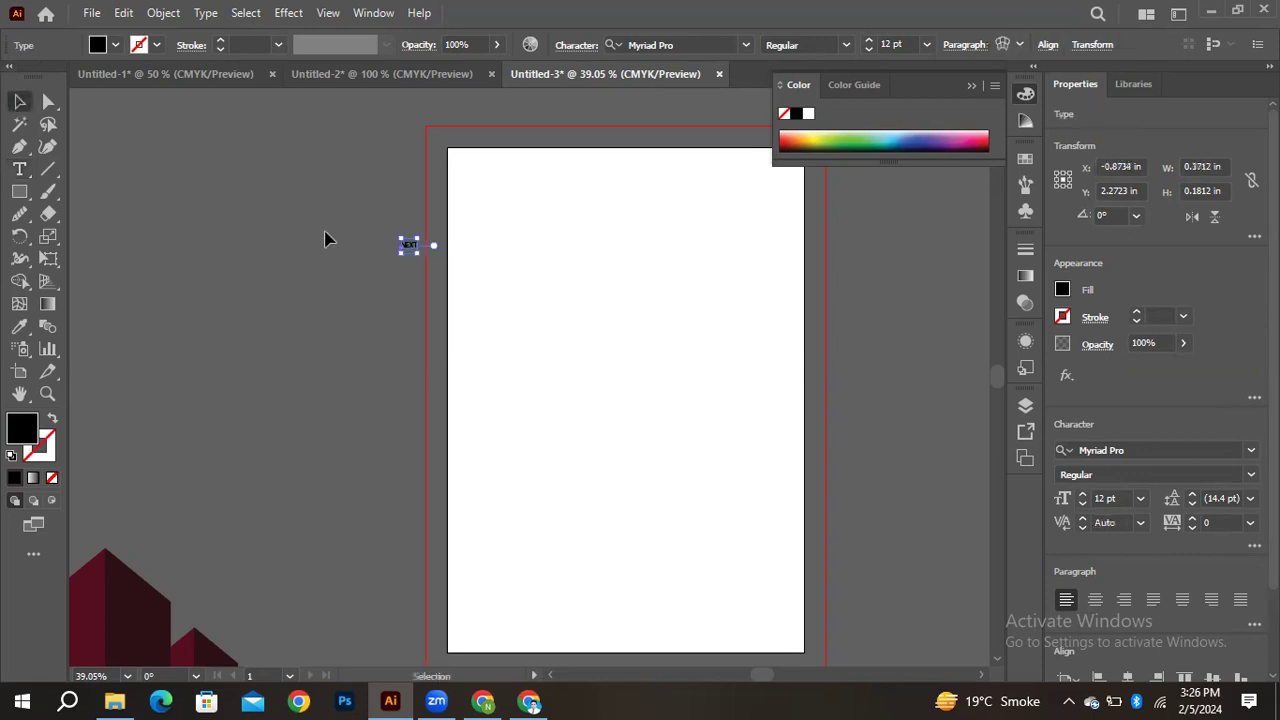
pyautogui.moveTo(421, 250); pyautogui.dragTo(760, 540)
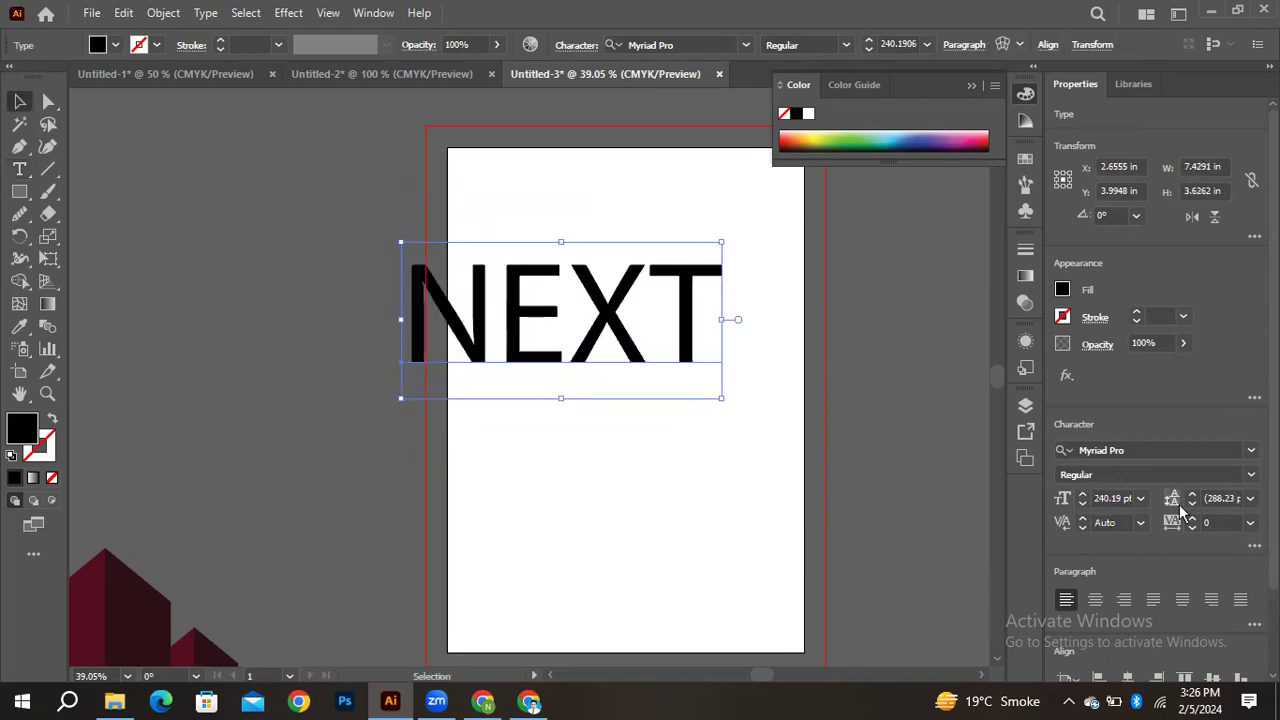
# Set the NEXT text's font to Gobold Bold after previewing other fonts
pyautogui.click(1171, 450)
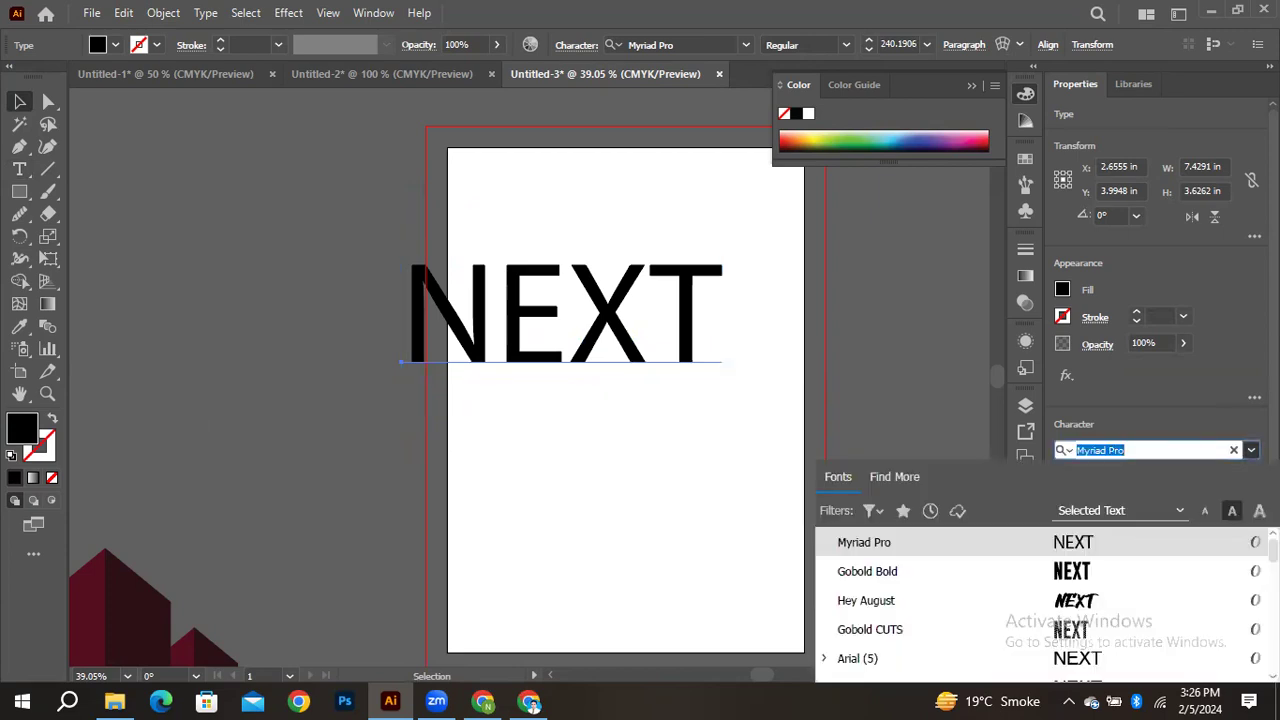
pyautogui.click(1100, 572)
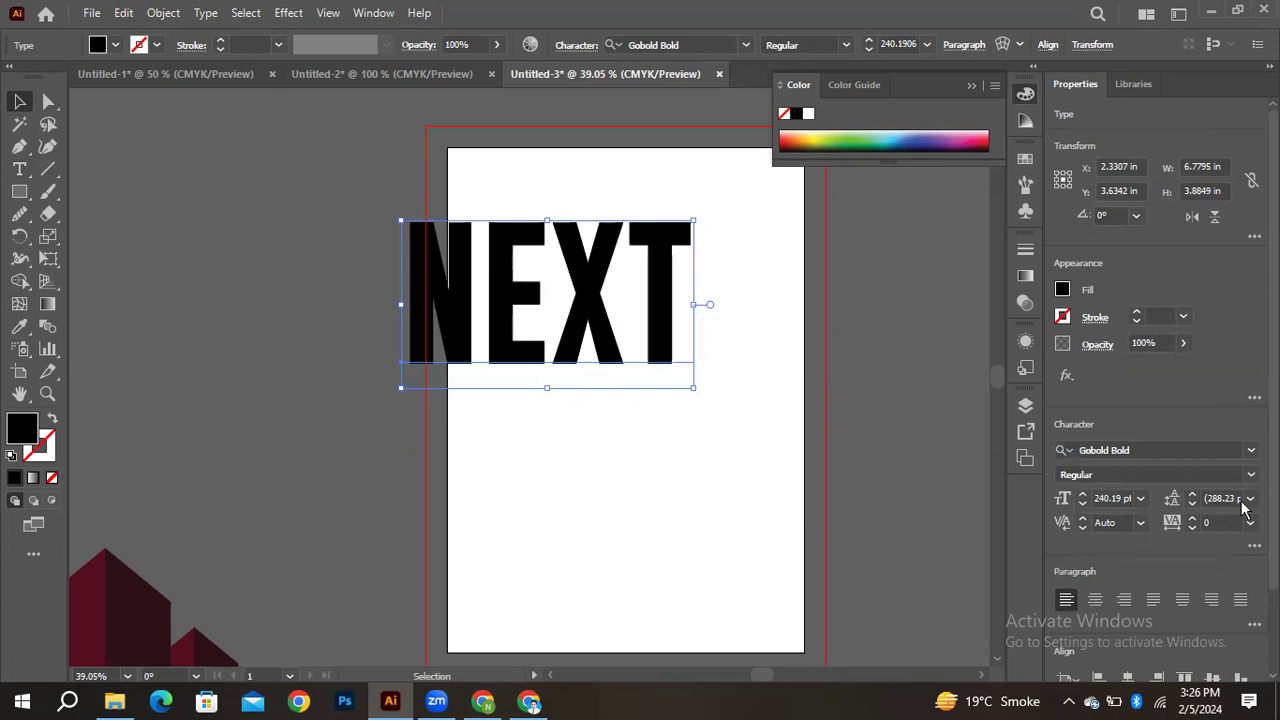
pyautogui.click(1250, 450)
pyautogui.scroll(-20, 1128, 590)
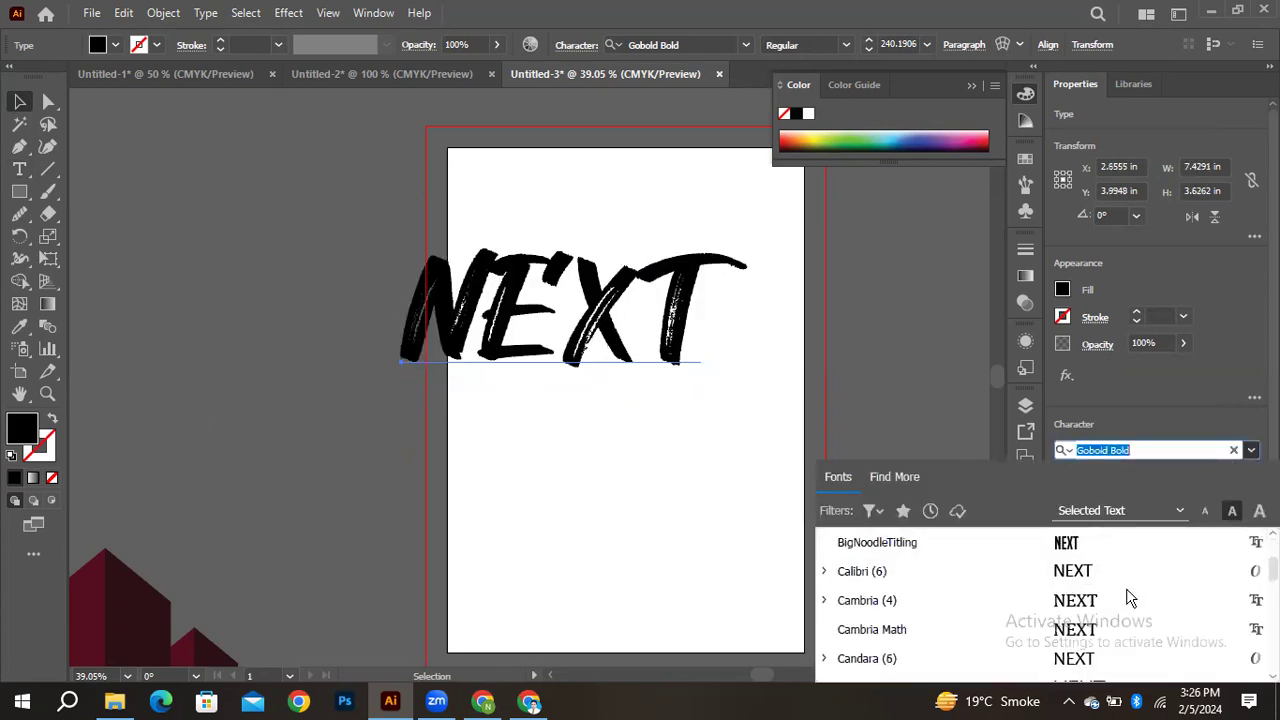
pyautogui.scroll(20, 1113, 625)
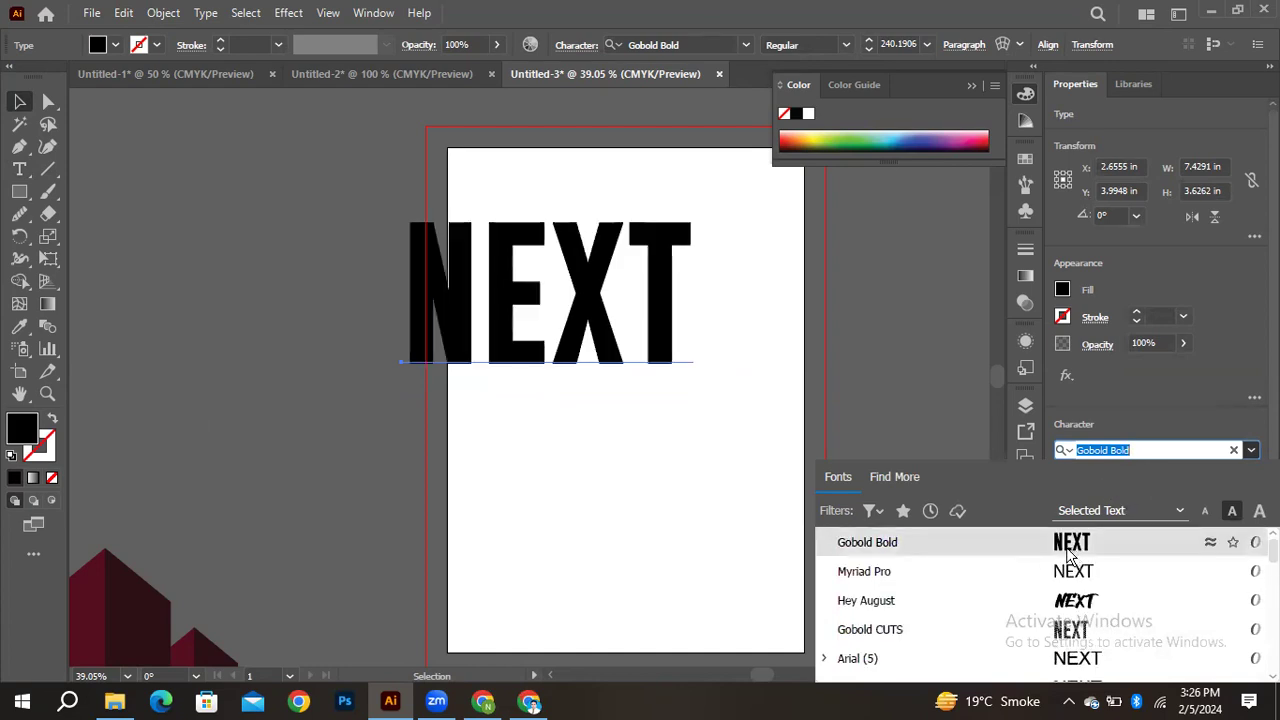
# Fill the NEXT text with red #FF0000
pyautogui.doubleClick(22, 428)
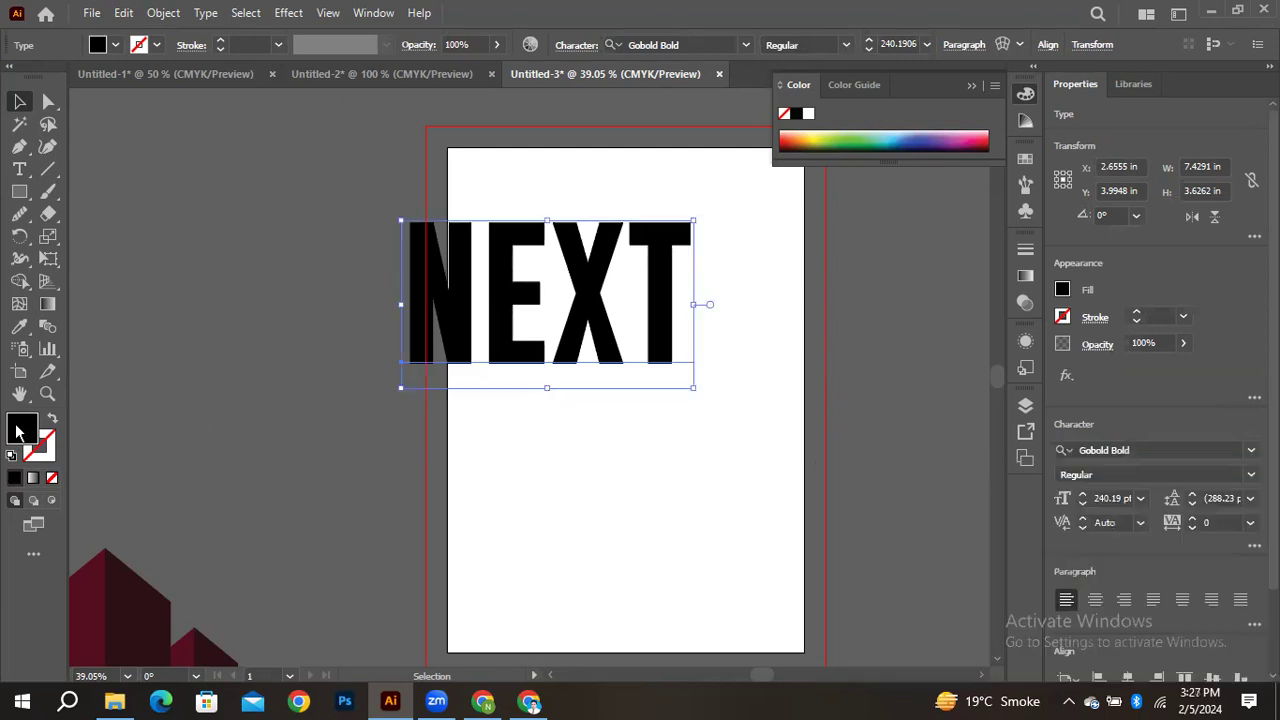
pyautogui.click(630, 230)
pyautogui.moveTo(662, 236); pyautogui.dragTo(660, 199)
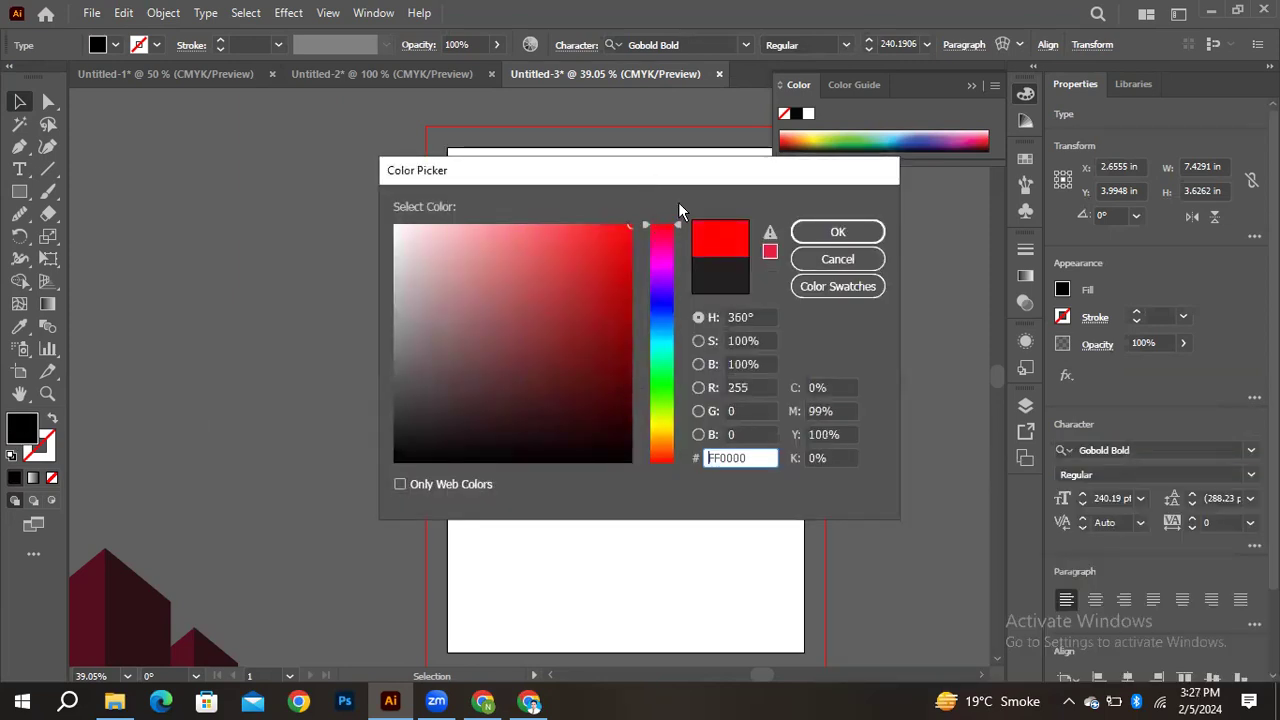
pyautogui.click(838, 232)
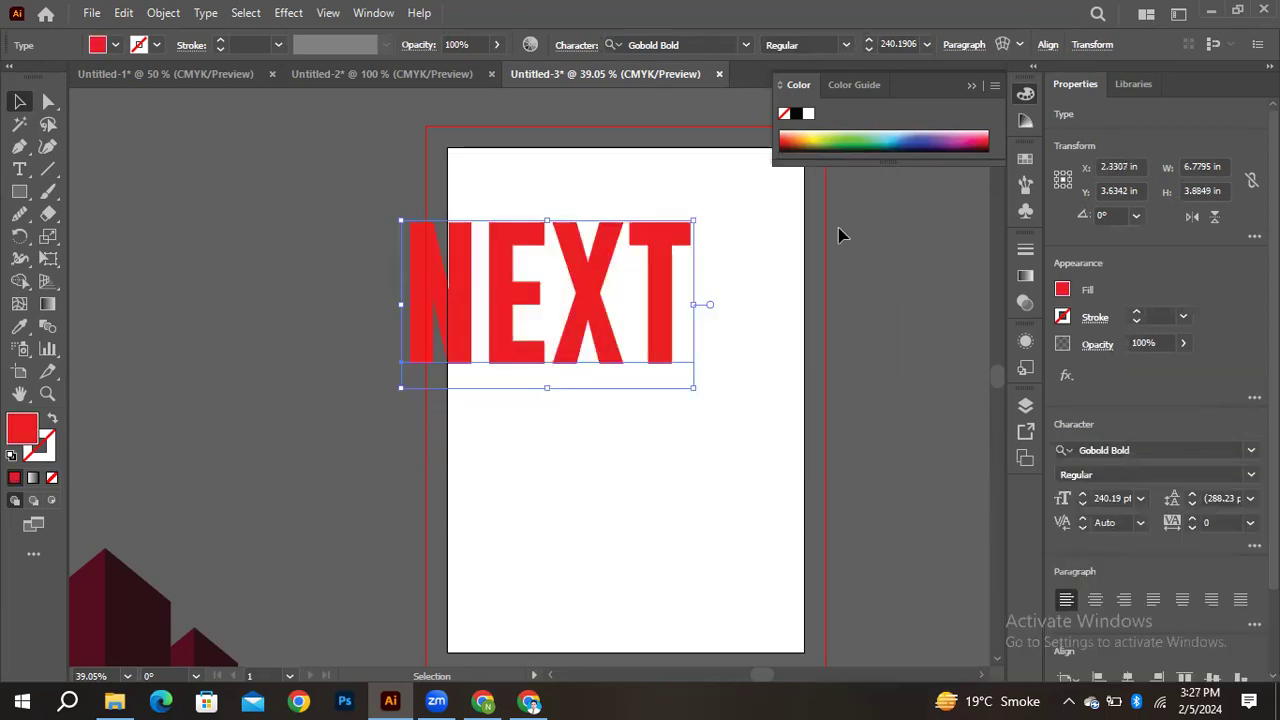
# Convert the NEXT text to outlines and apply the 3D Inflate effect to it
pyautogui.rightClick(603, 251)
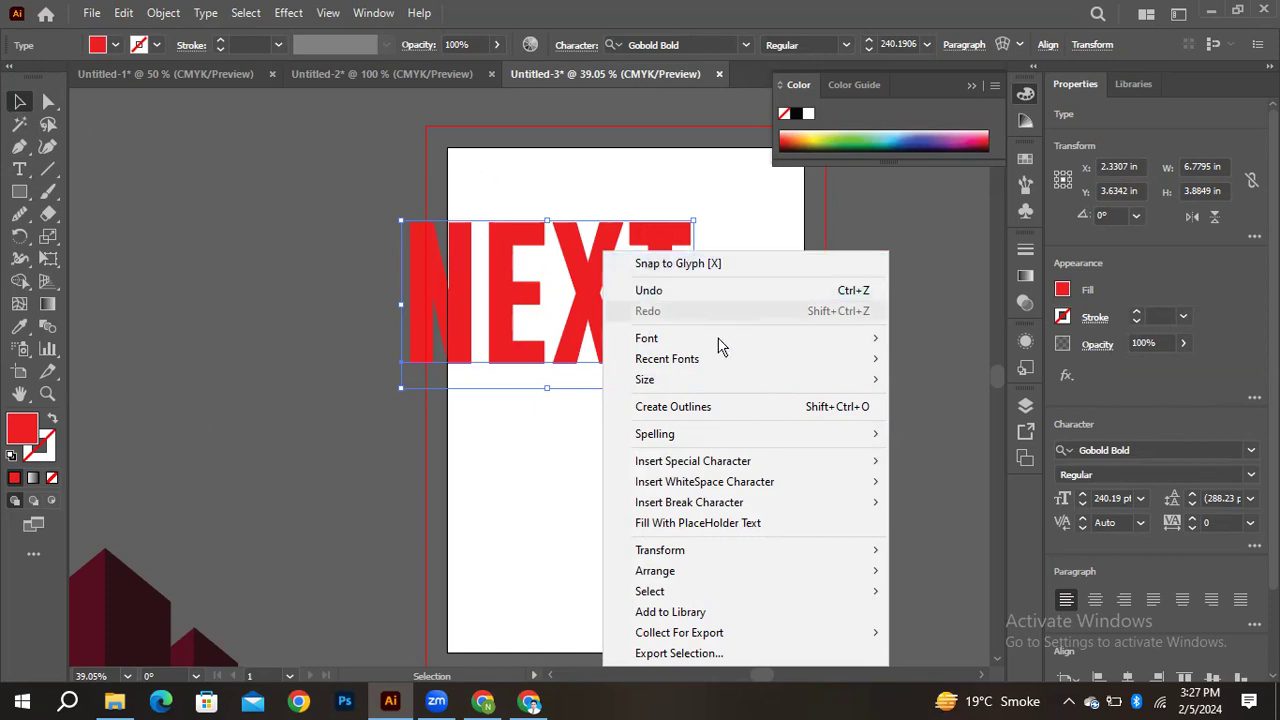
pyautogui.click(700, 407)
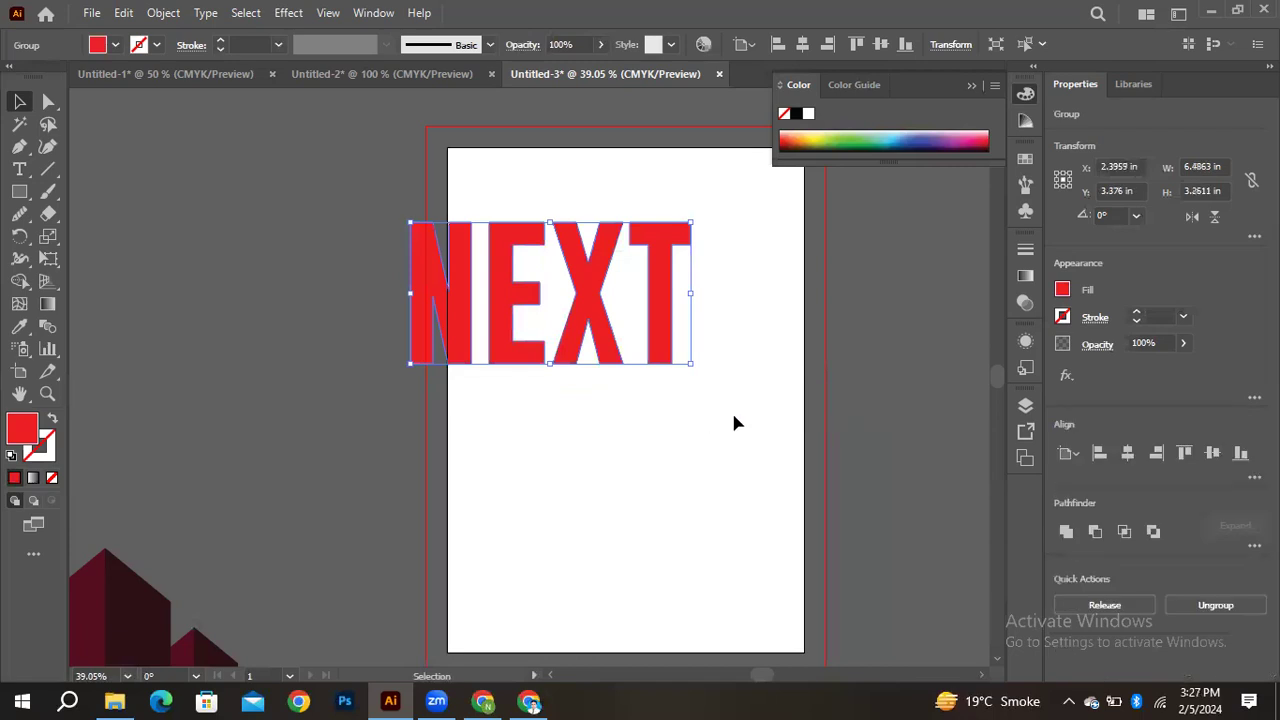
pyautogui.click(288, 13)
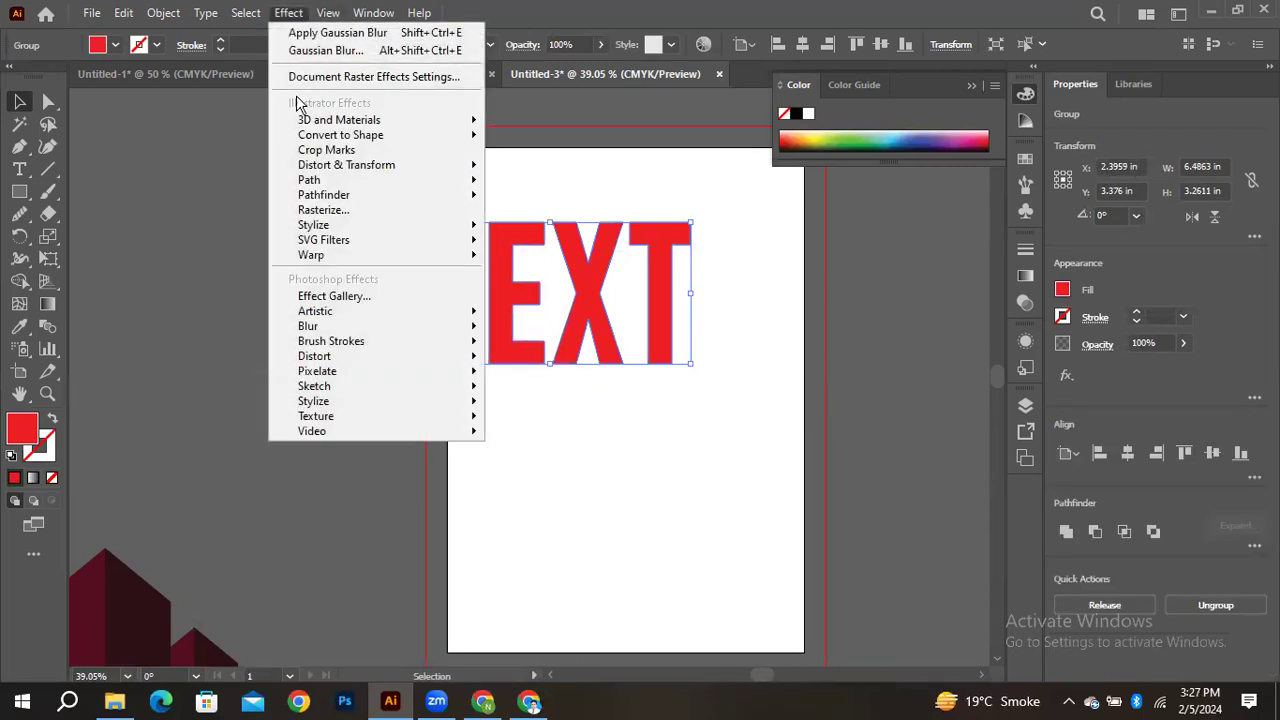
pyautogui.moveTo(340, 120)
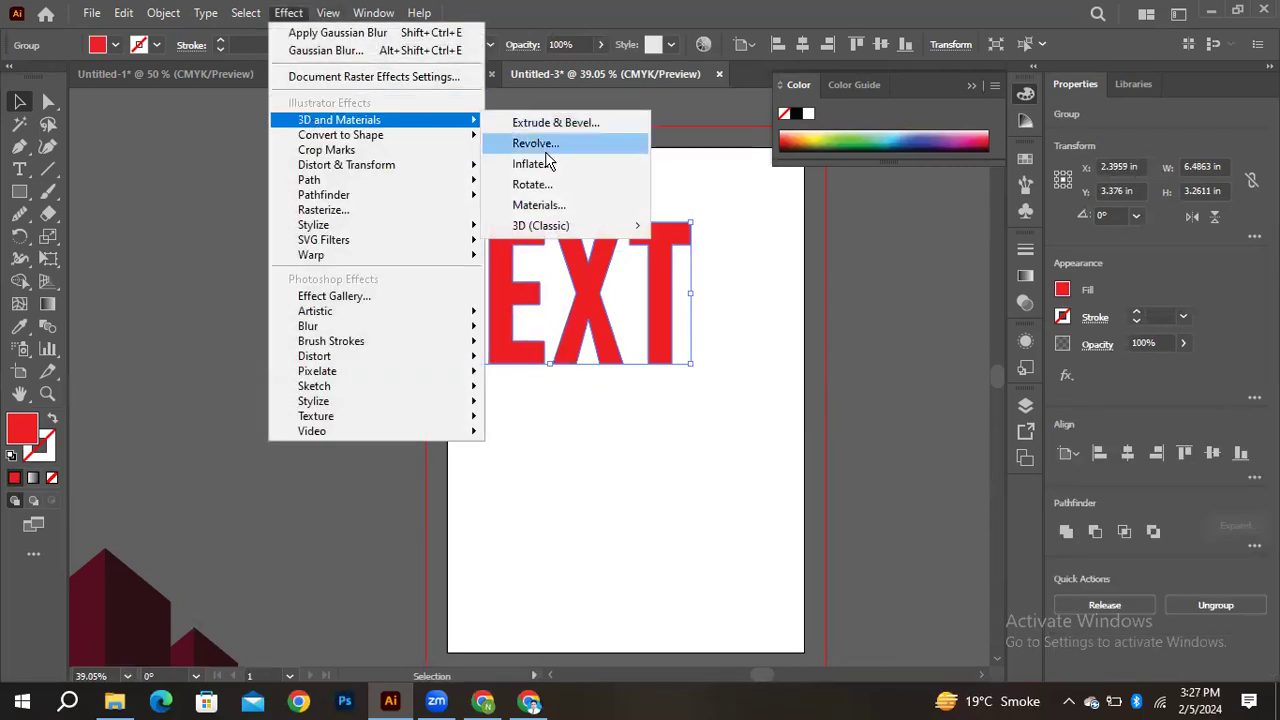
pyautogui.click(546, 166)
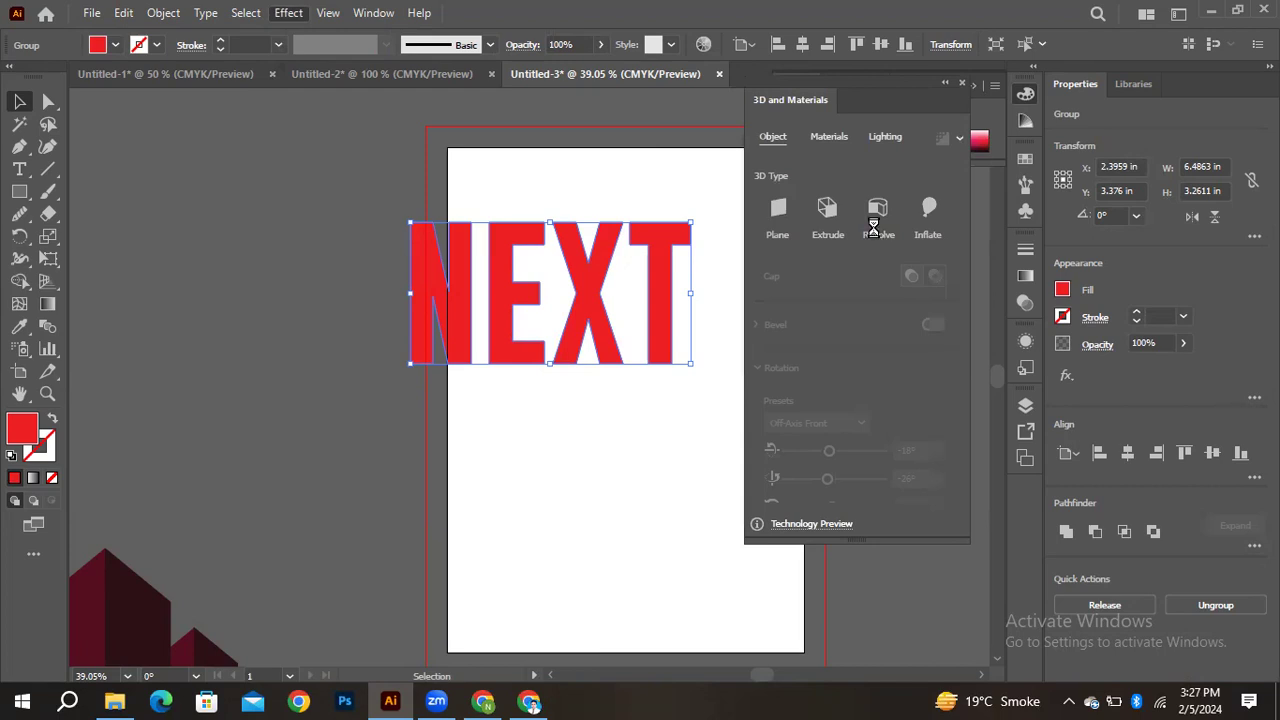
pyautogui.click(873, 226)
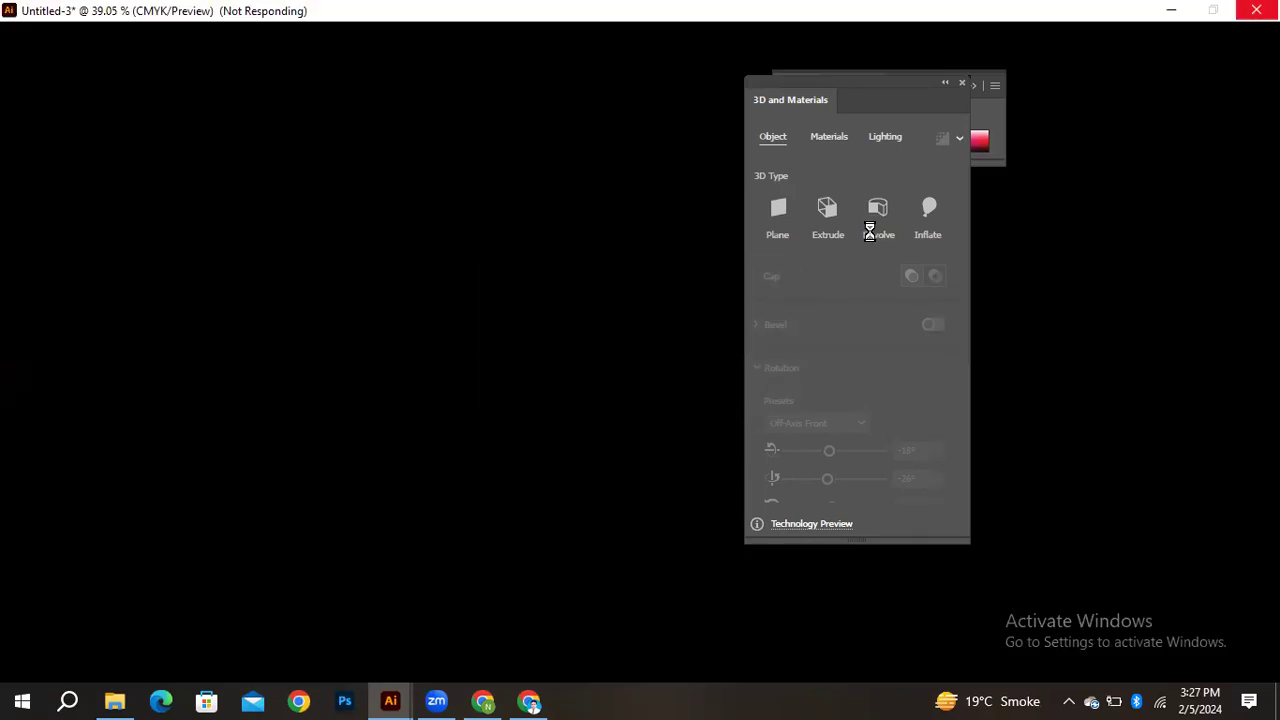
pyautogui.hotkey('alt', 'Tab')
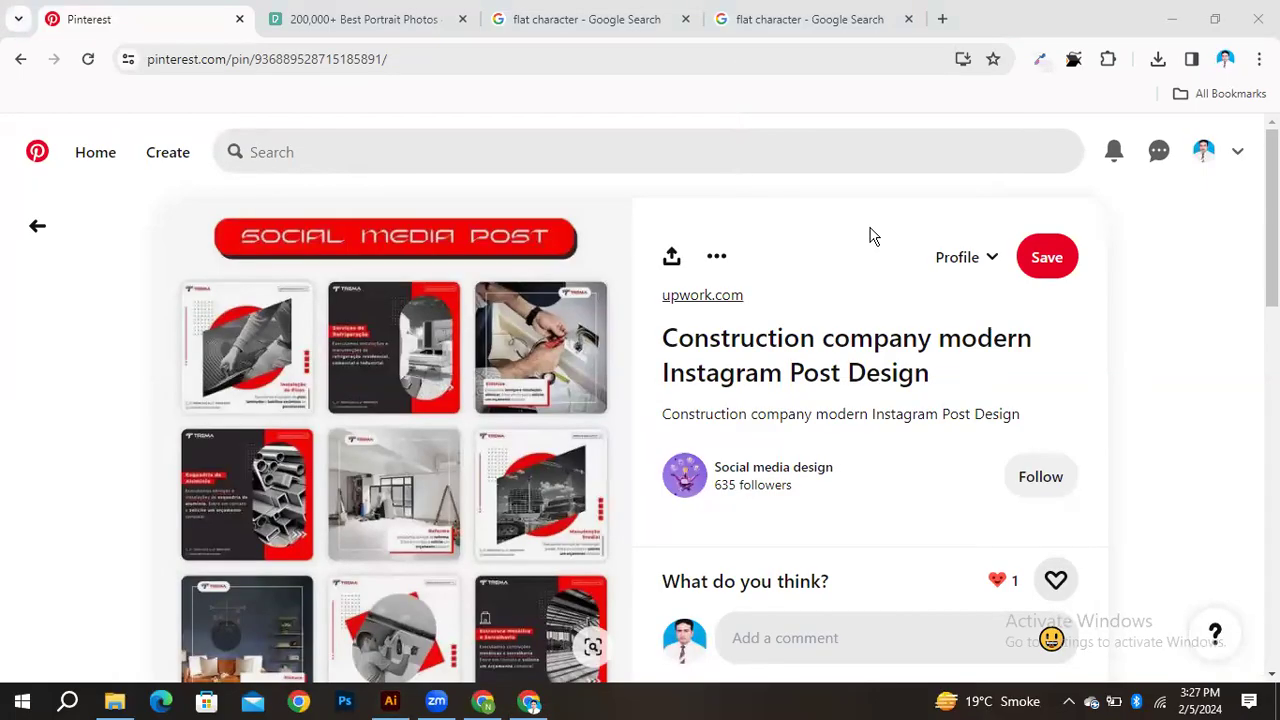
pyautogui.click(390, 701)
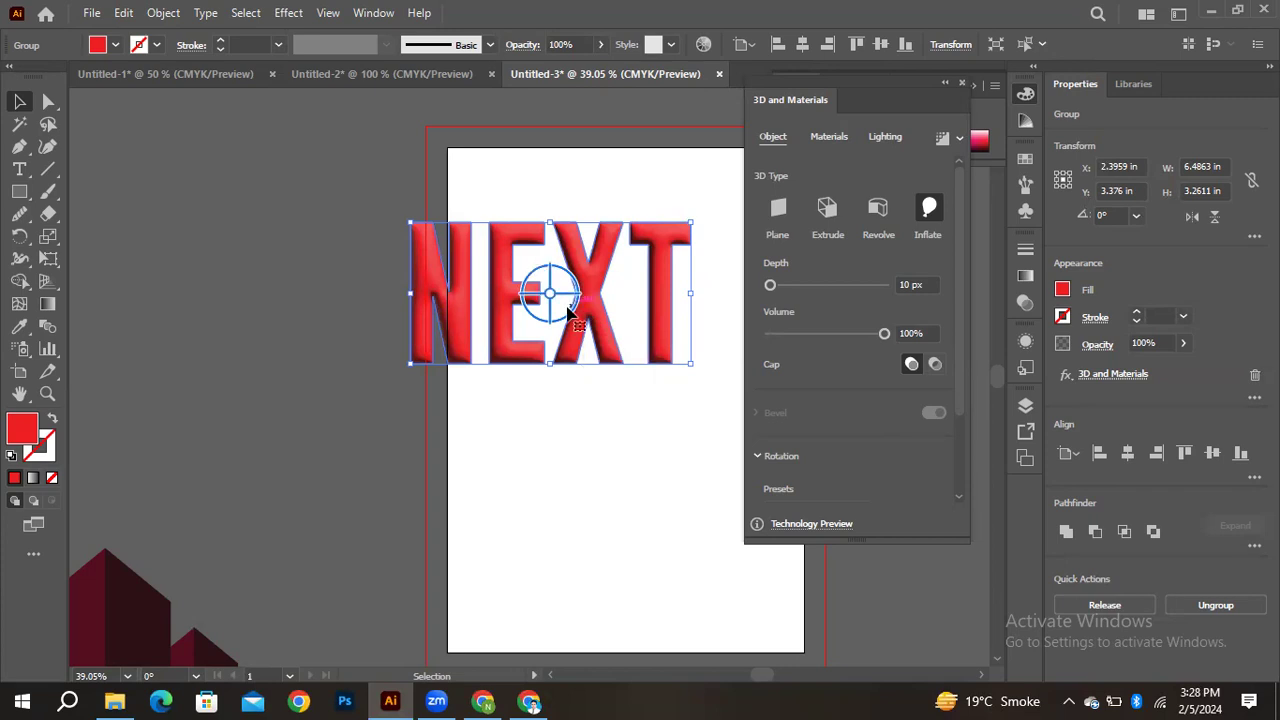
# Rotate the inflated NEXT text in 3D to show its sides and try a volume of 68%
pyautogui.moveTo(557, 303); pyautogui.dragTo(582, 677)
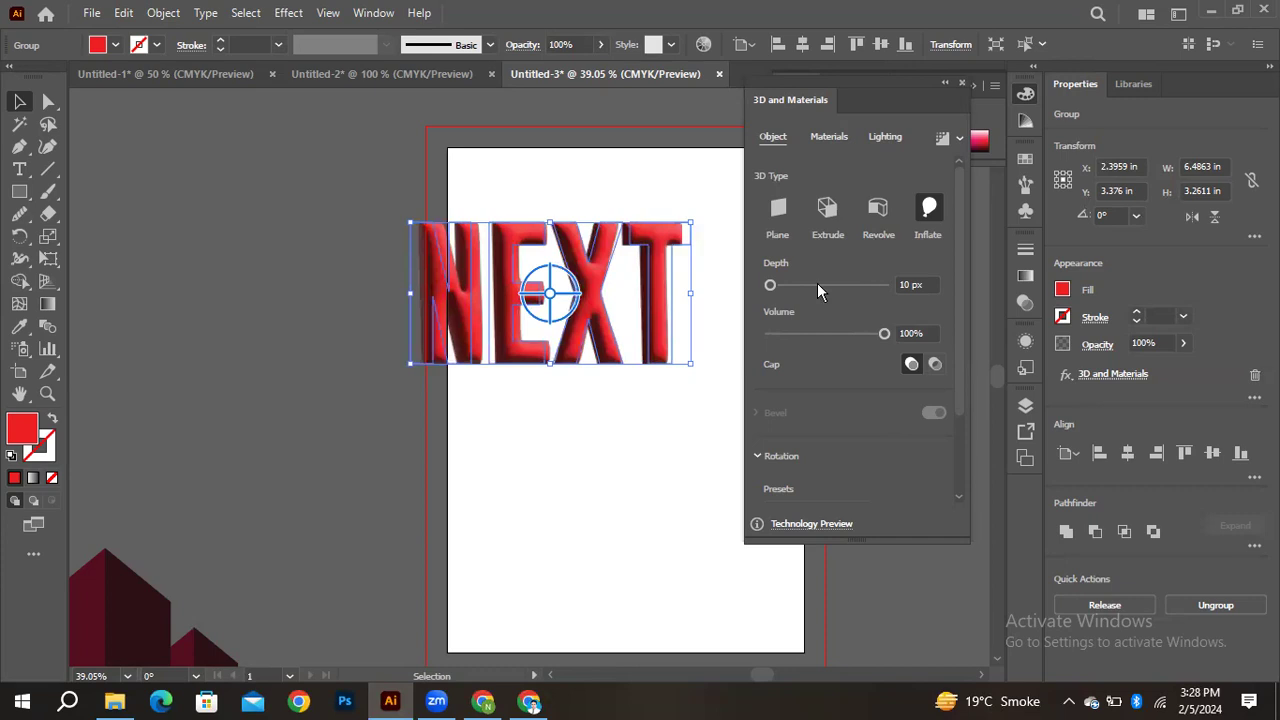
pyautogui.click(847, 335)
pyautogui.moveTo(847, 338); pyautogui.dragTo(849, 335)
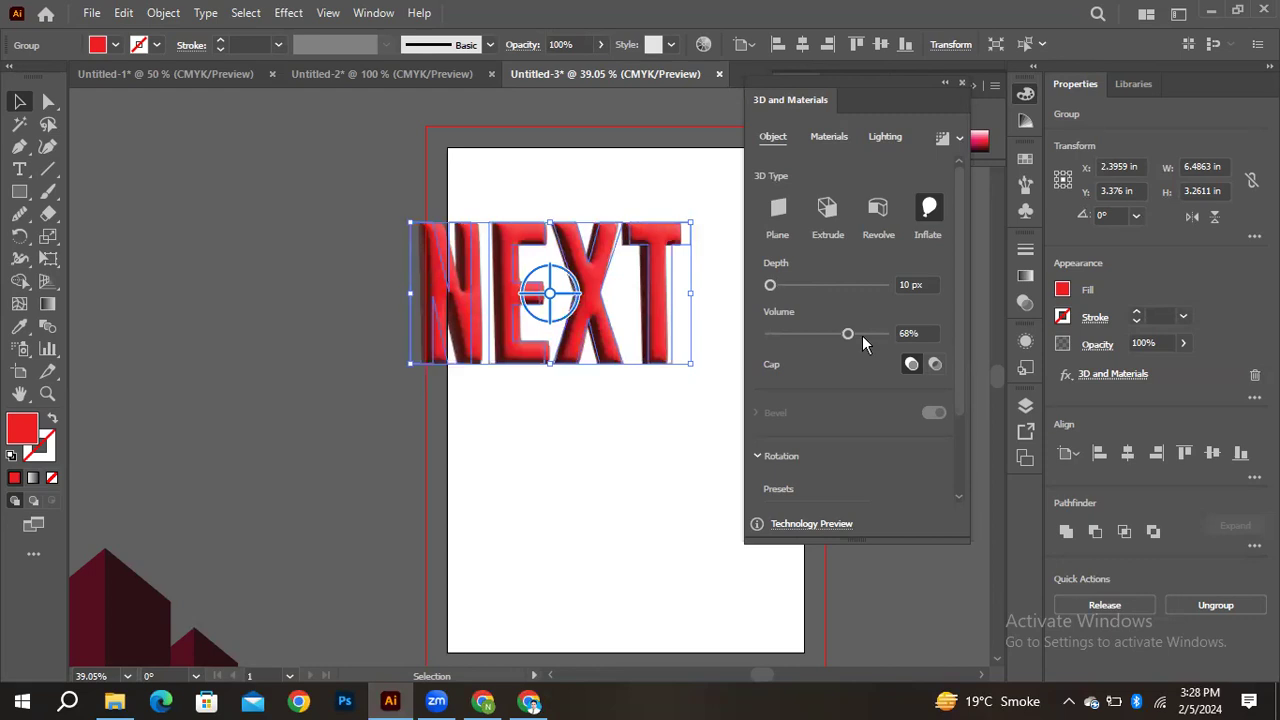
pyautogui.click(888, 331)
# Change the NEXT text's 3D type to Extrude with a depth of 43 px and turn on its bevel
pyautogui.click(830, 205)
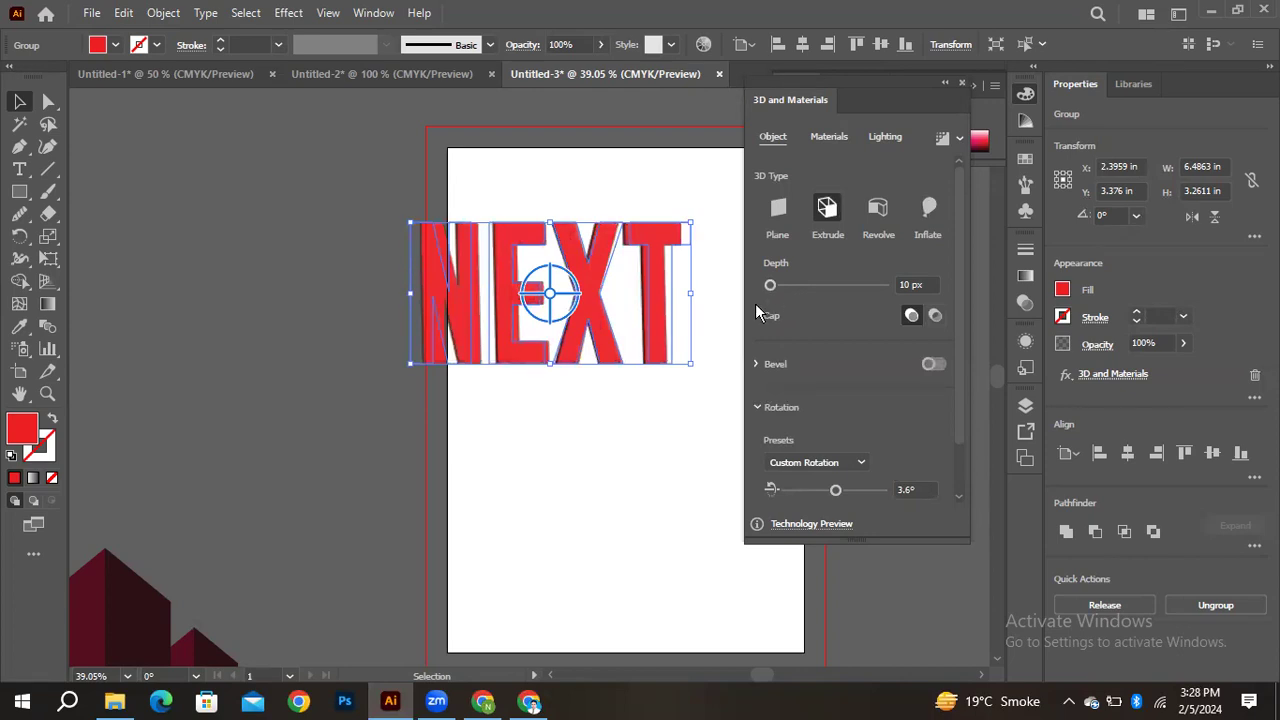
pyautogui.moveTo(769, 288); pyautogui.dragTo(771, 287)
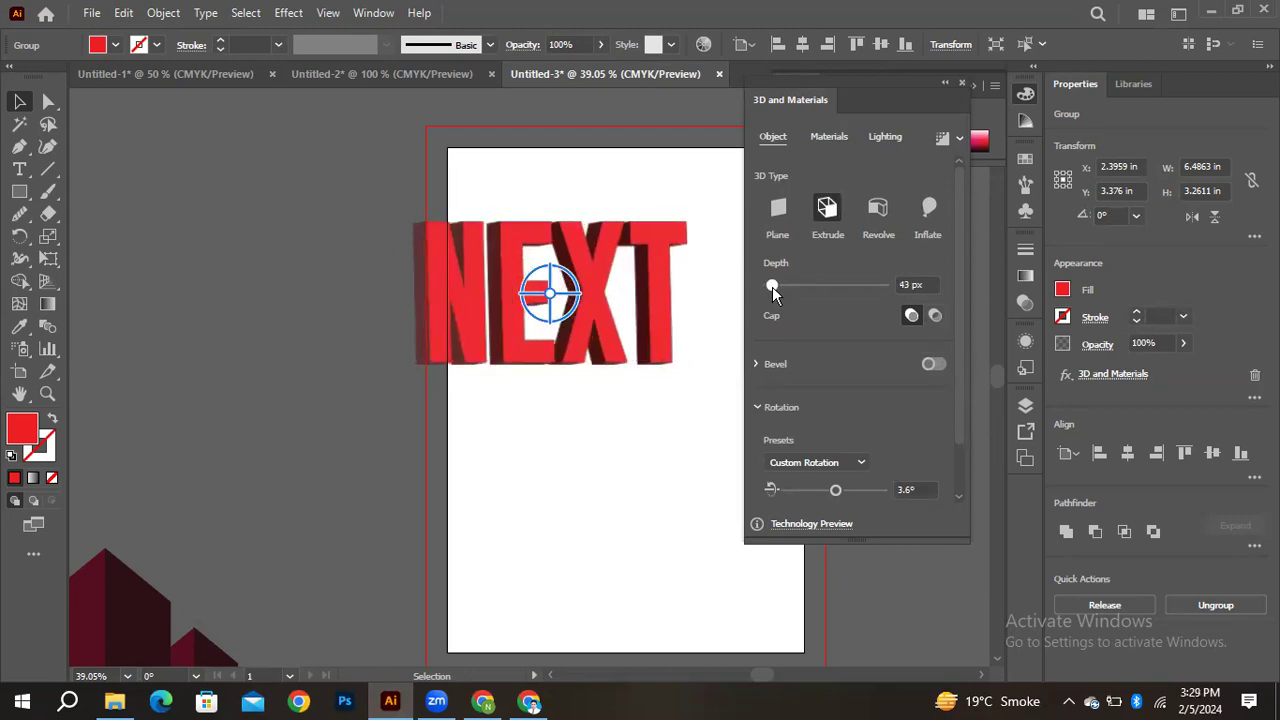
pyautogui.click(768, 367)
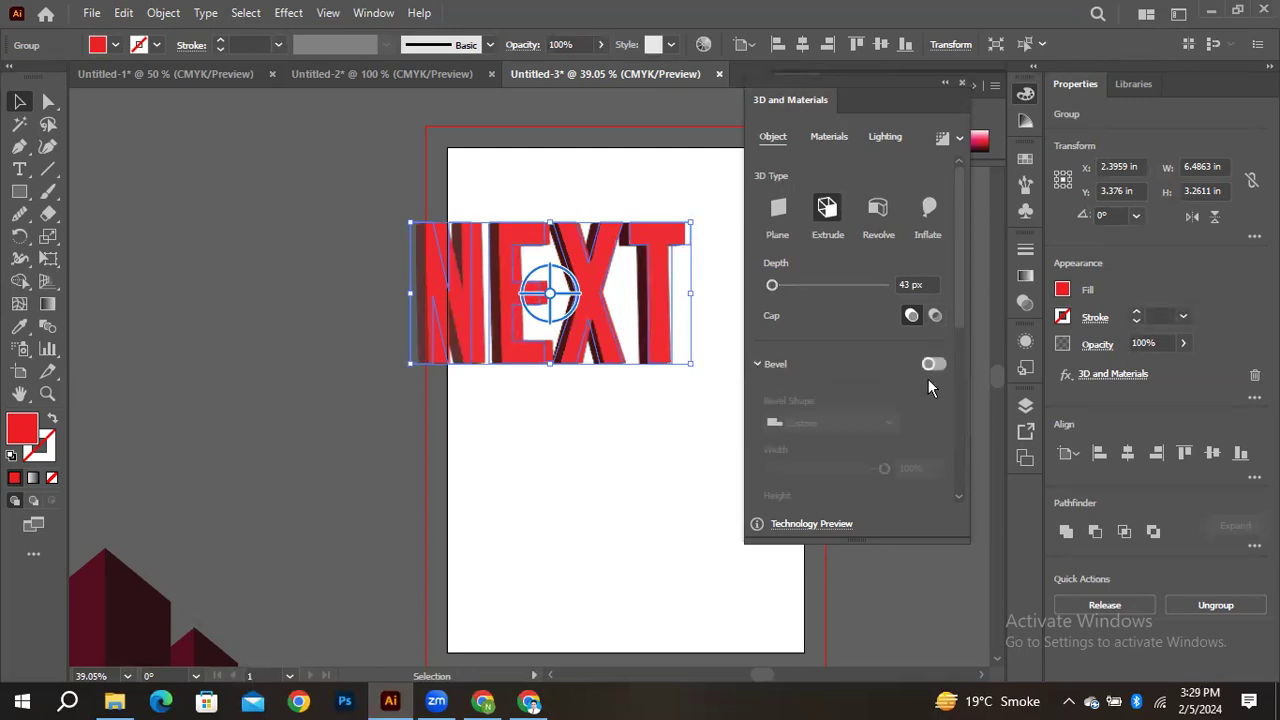
pyautogui.click(936, 365)
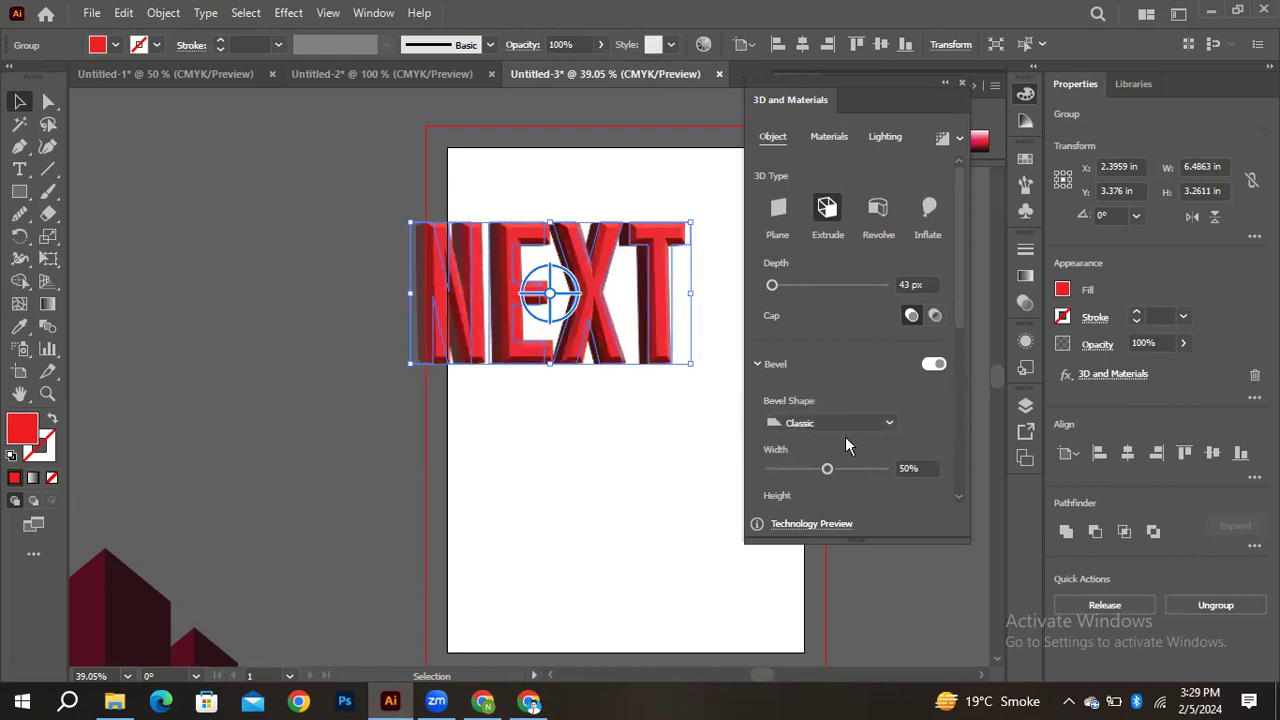
# Try different bevel shapes on the extruded NEXT text, including Round and Step, deselecting it to view each result
pyautogui.click(823, 422)
pyautogui.click(841, 466)
pyautogui.click(699, 410)
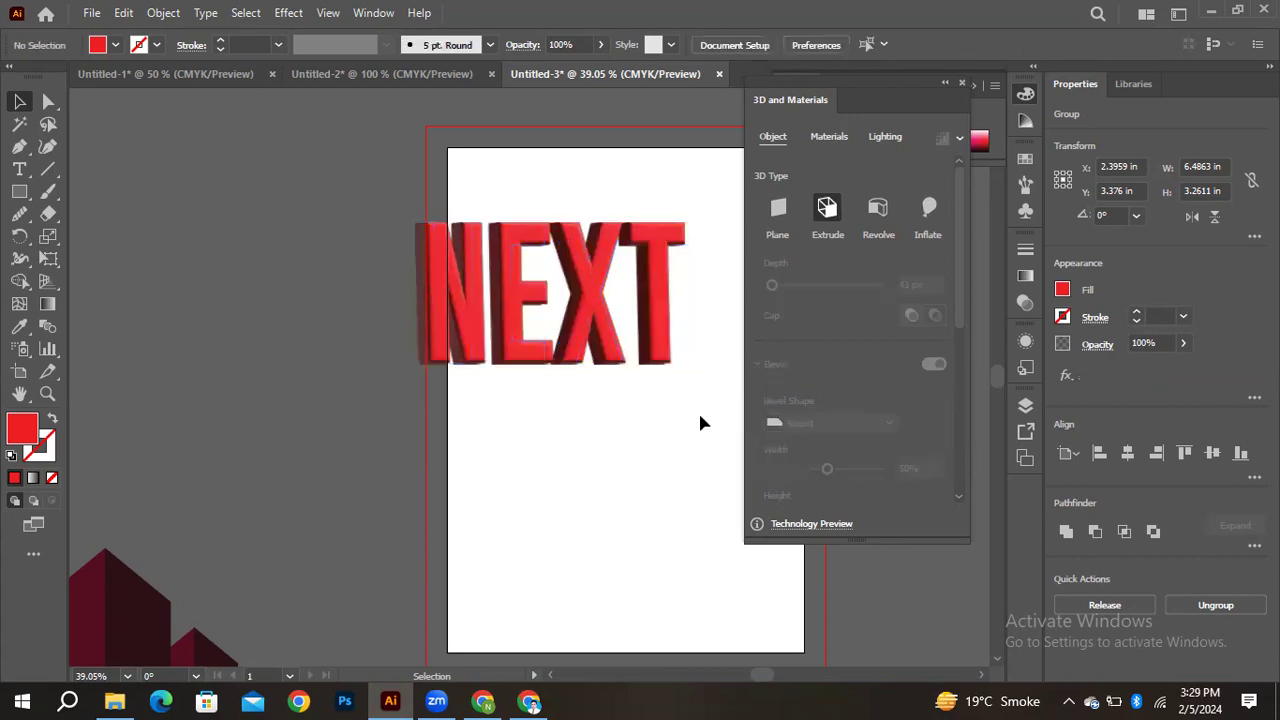
pyautogui.click(668, 335)
pyautogui.click(823, 422)
pyautogui.click(838, 488)
pyautogui.click(692, 475)
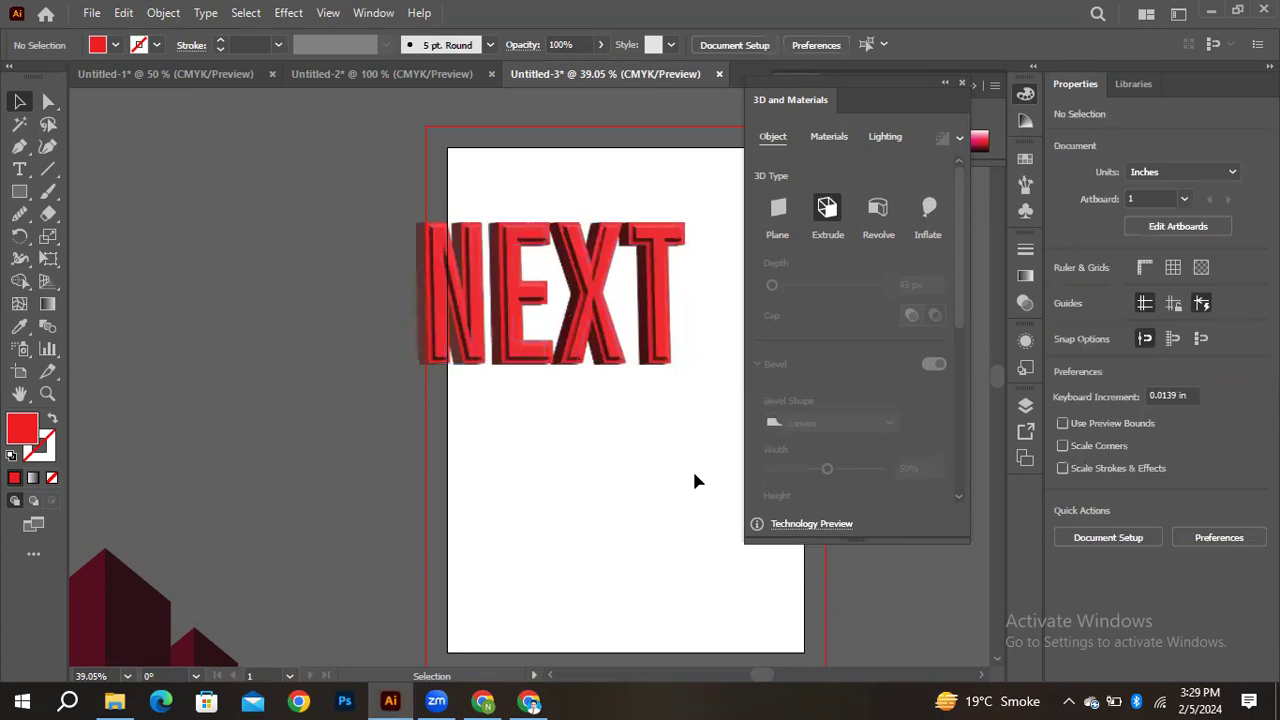
pyautogui.click(614, 330)
pyautogui.click(839, 422)
pyautogui.click(847, 506)
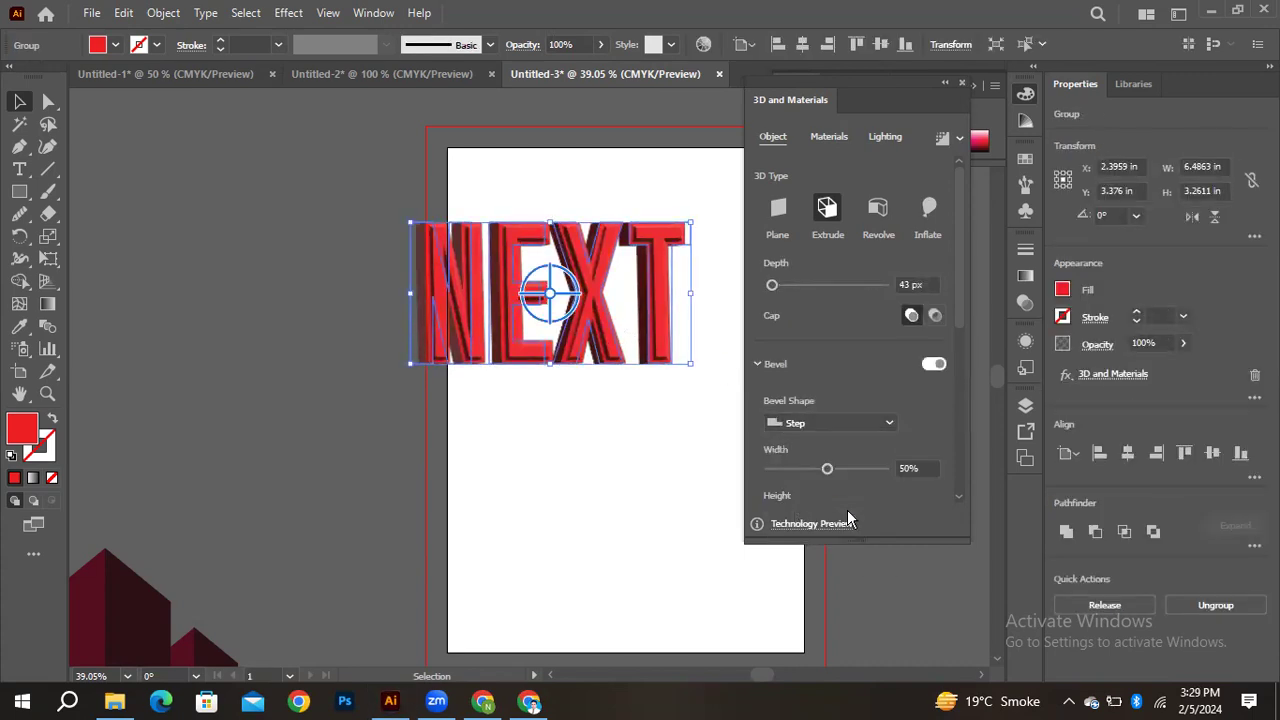
pyautogui.click(660, 455)
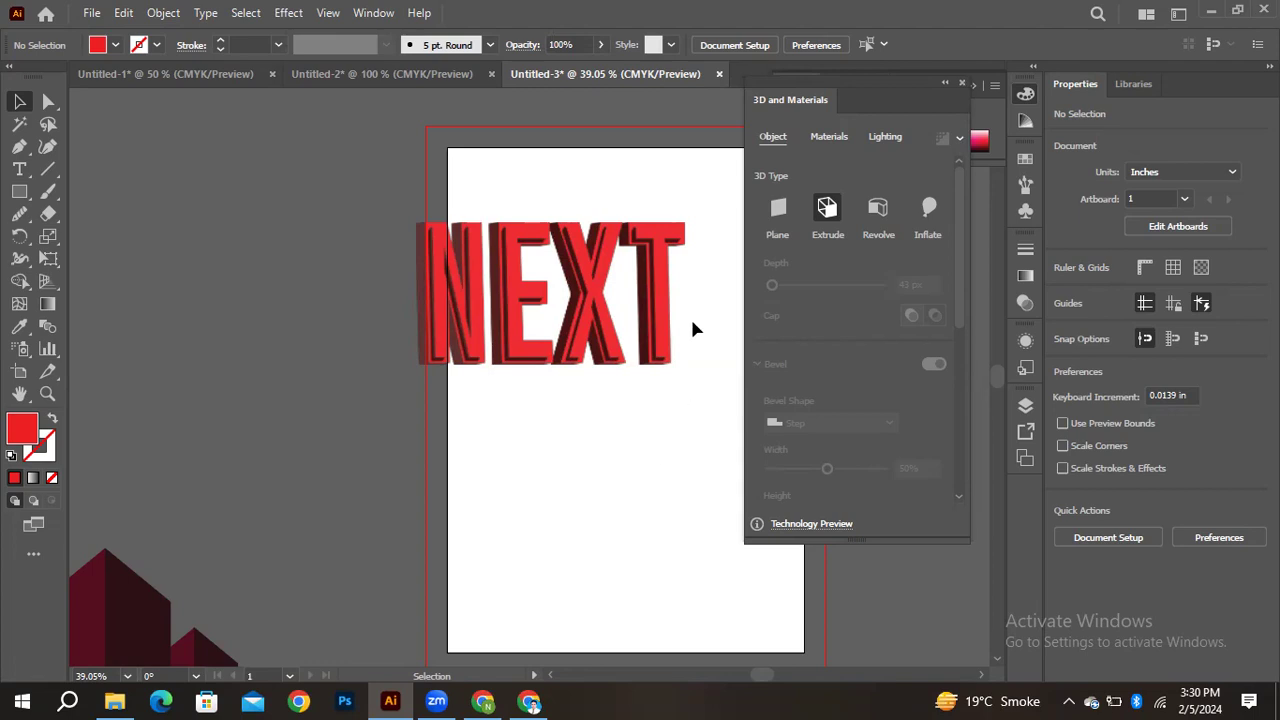
# Set the NEXT text's bevel shape to Round Outline and deselect it to view the result
pyautogui.click(640, 360)
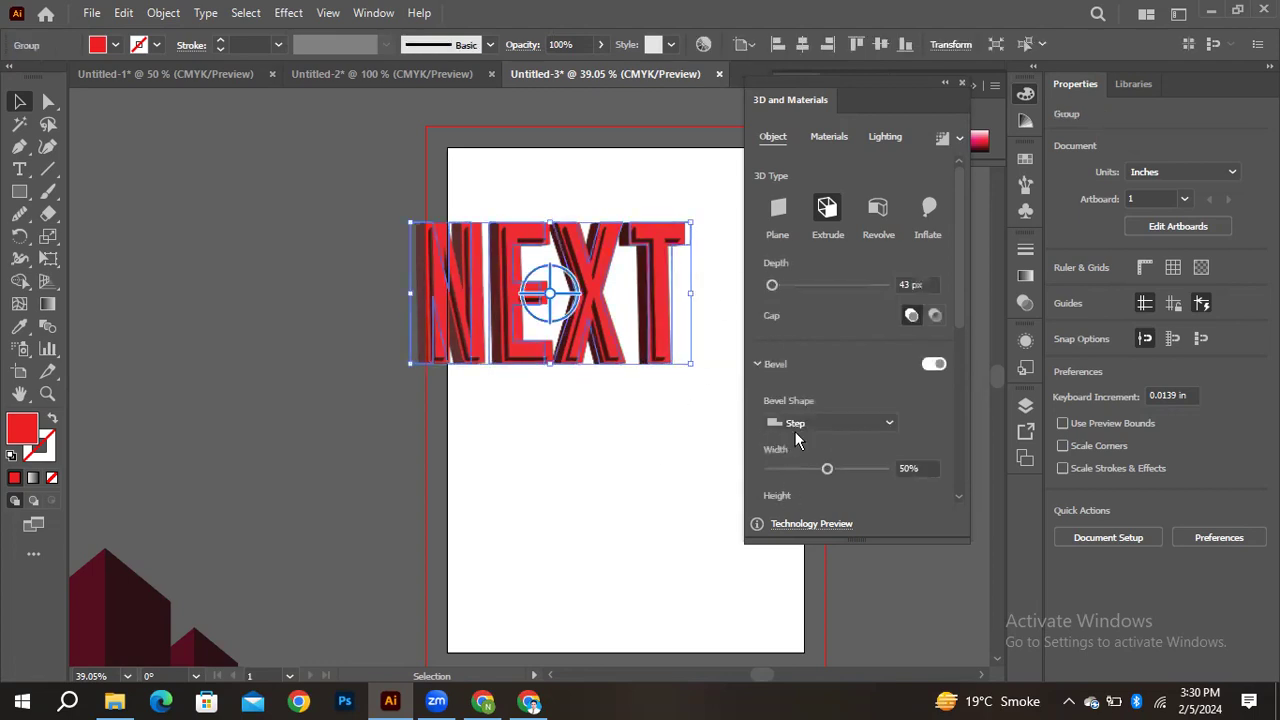
pyautogui.click(792, 424)
pyautogui.click(836, 546)
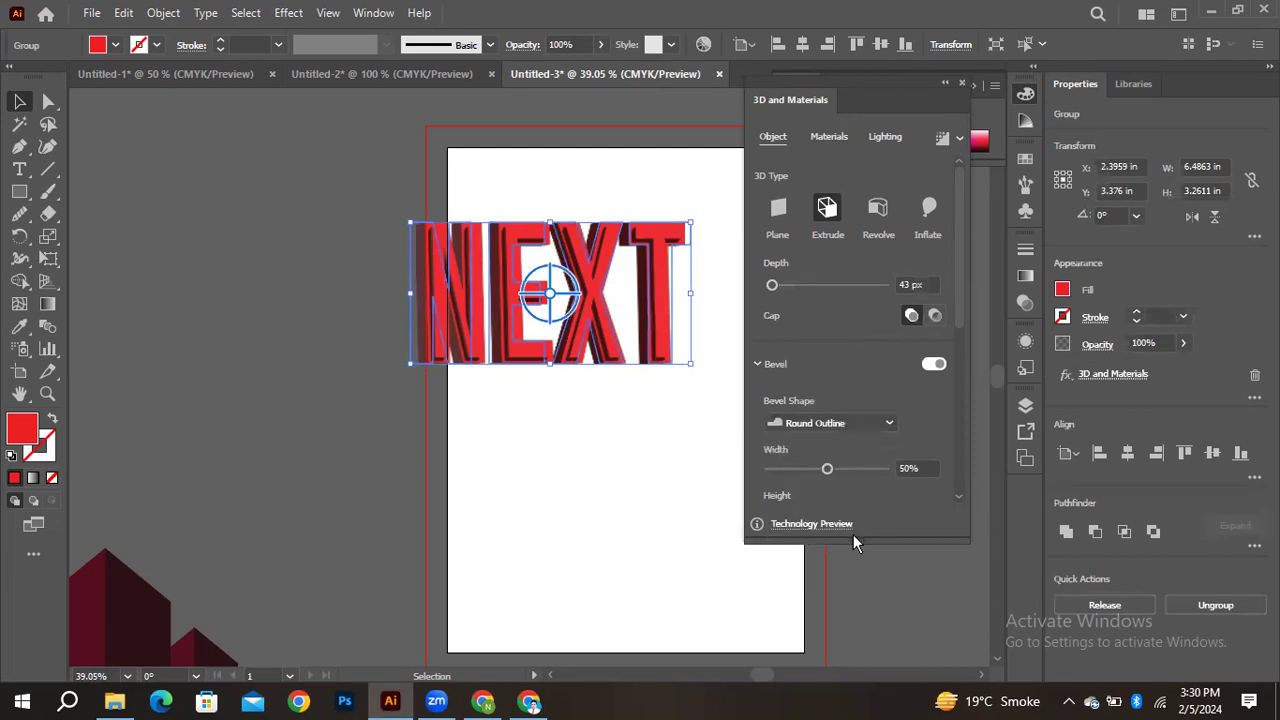
pyautogui.click(668, 550)
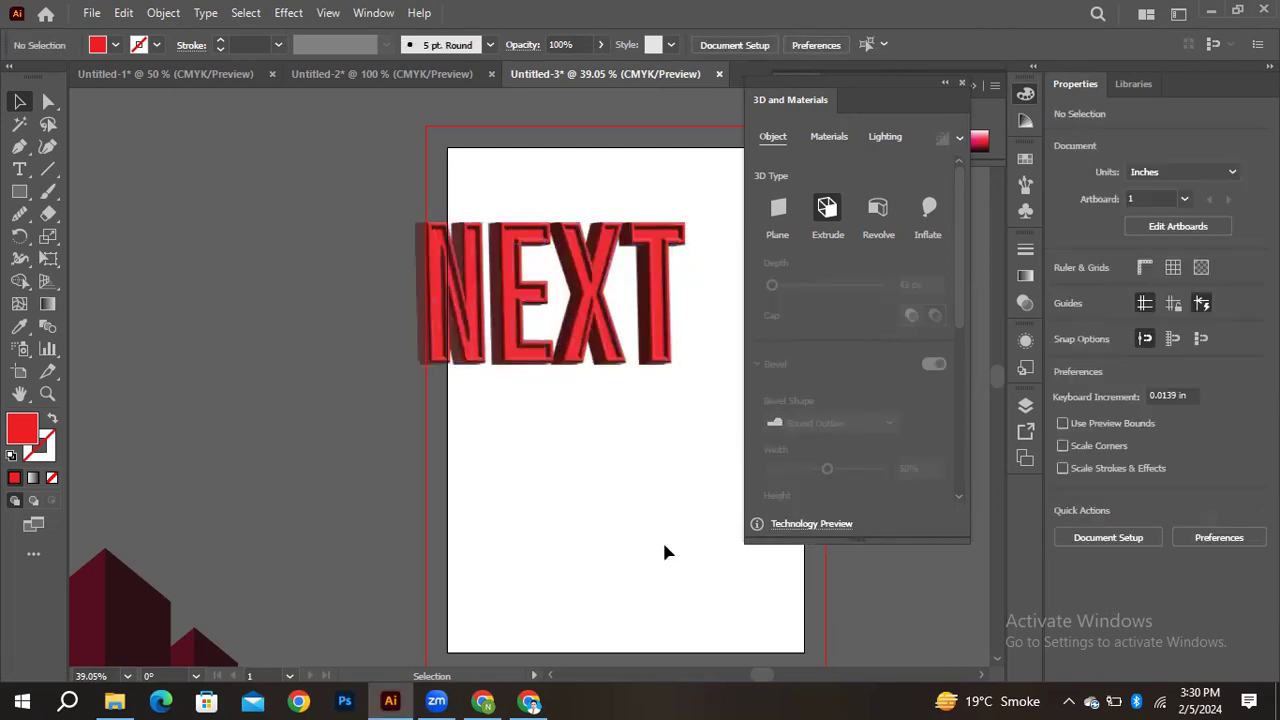
pyautogui.click(645, 355)
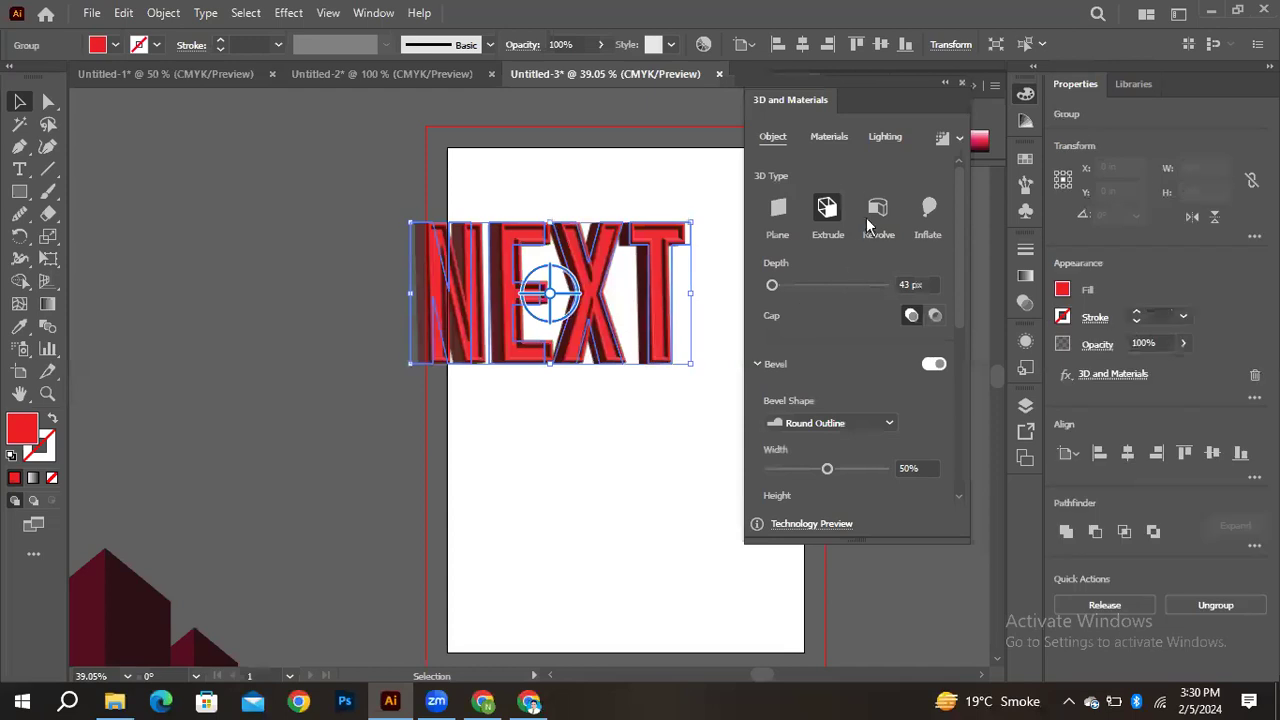
pyautogui.click(580, 430)
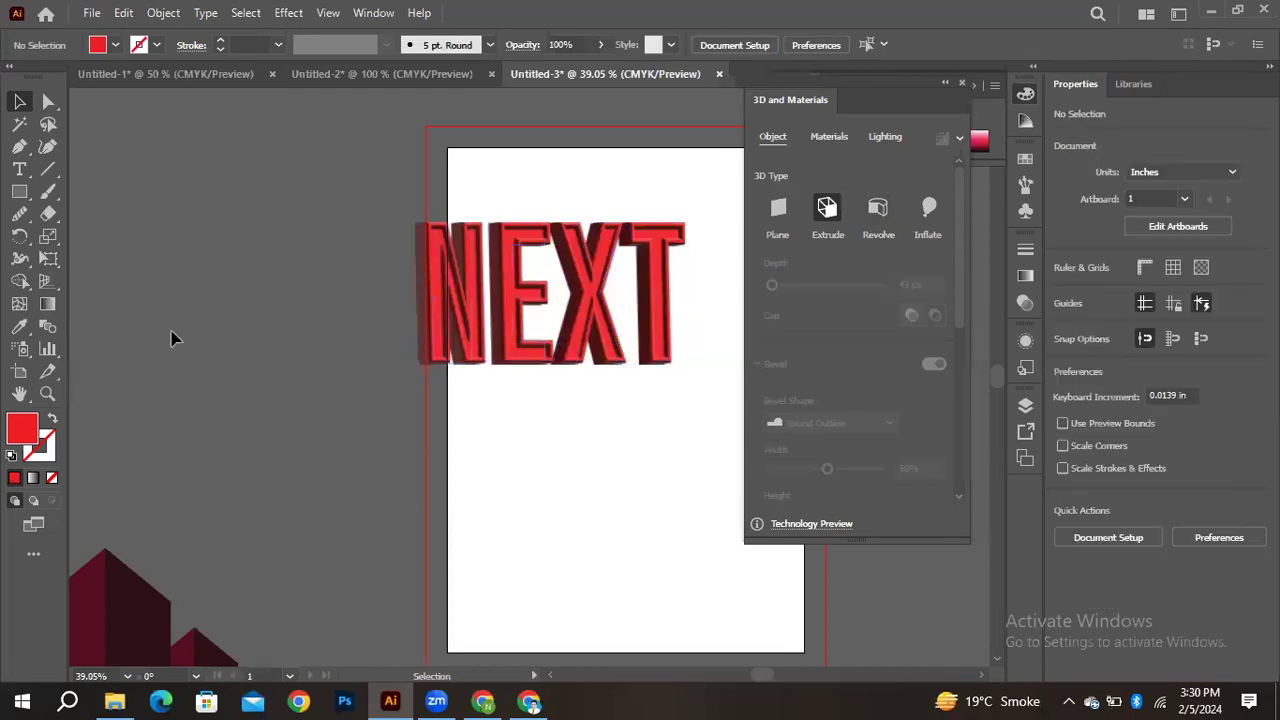
# Move the 3D NEXT text off the artboard to the lower left, beside the buildings
pyautogui.moveTo(19, 191); pyautogui.dragTo(397, 272)
pyautogui.click(560, 400)
pyautogui.moveTo(560, 400); pyautogui.dragTo(407, 570)
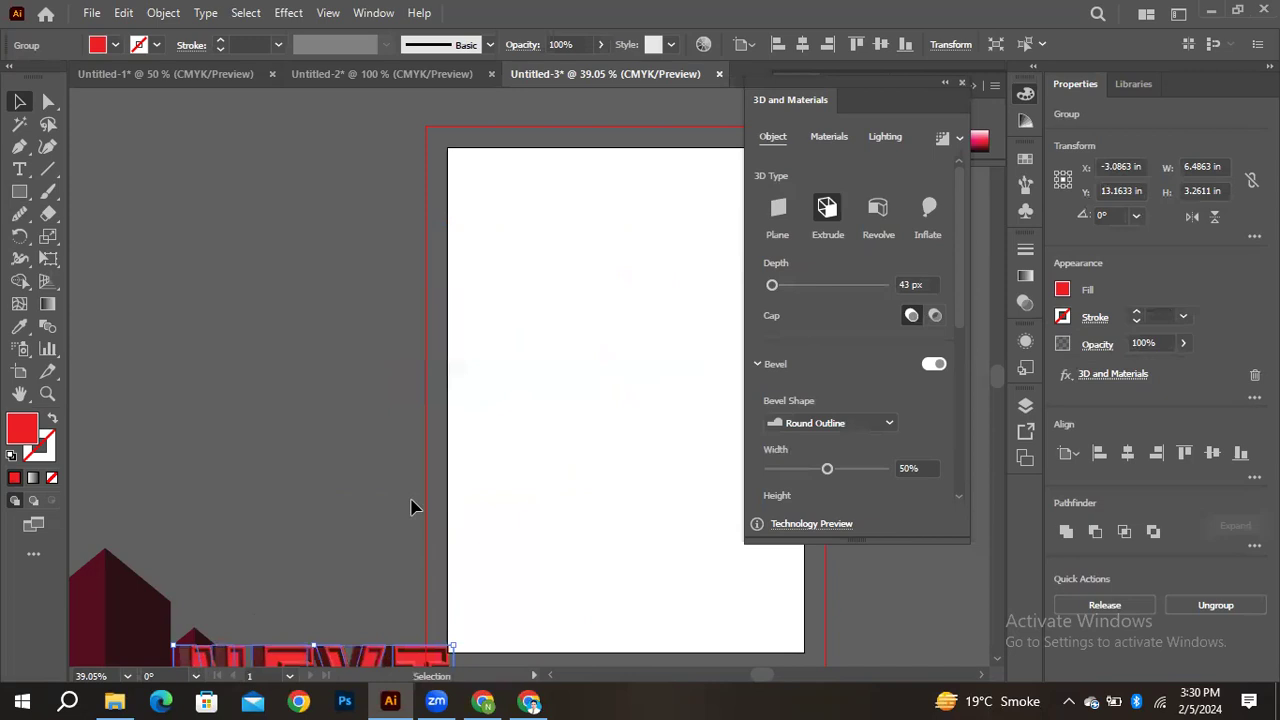
# Draw a red circle about 4.9 in in diameter and move it over the artboard's upper left edge
pyautogui.click(19, 191)
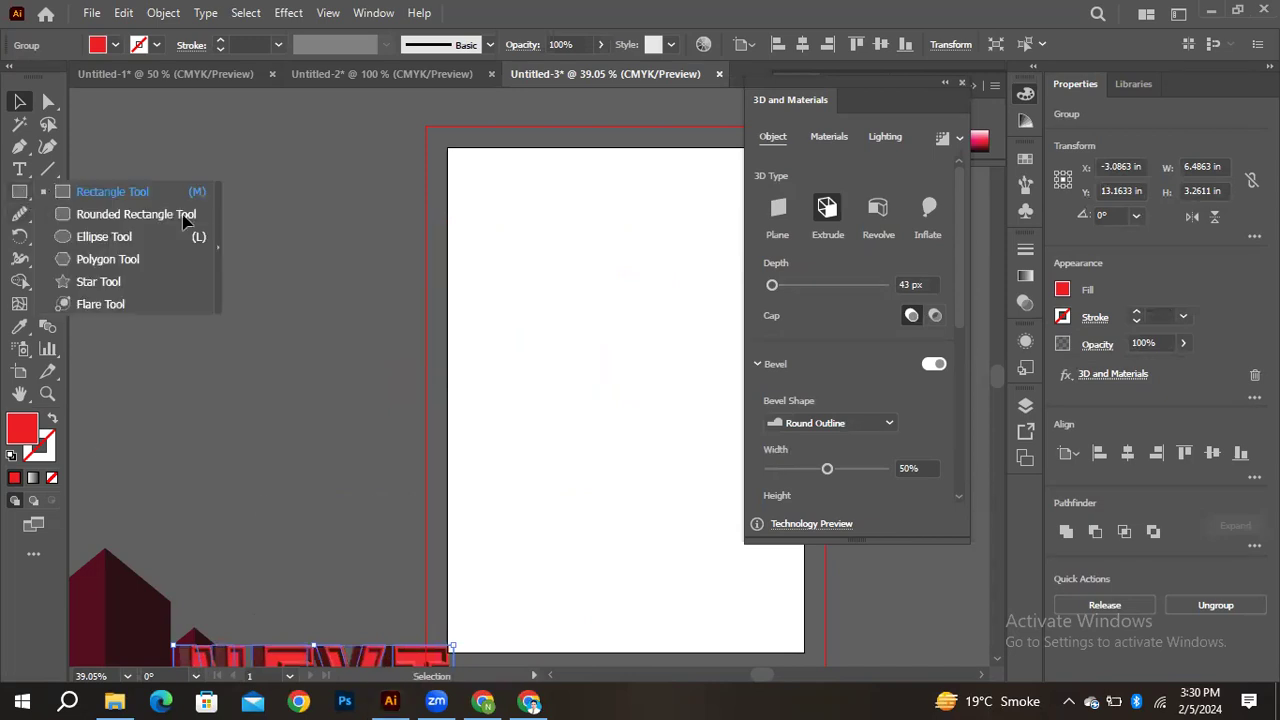
pyautogui.click(104, 236)
pyautogui.moveTo(538, 267); pyautogui.dragTo(683, 480)
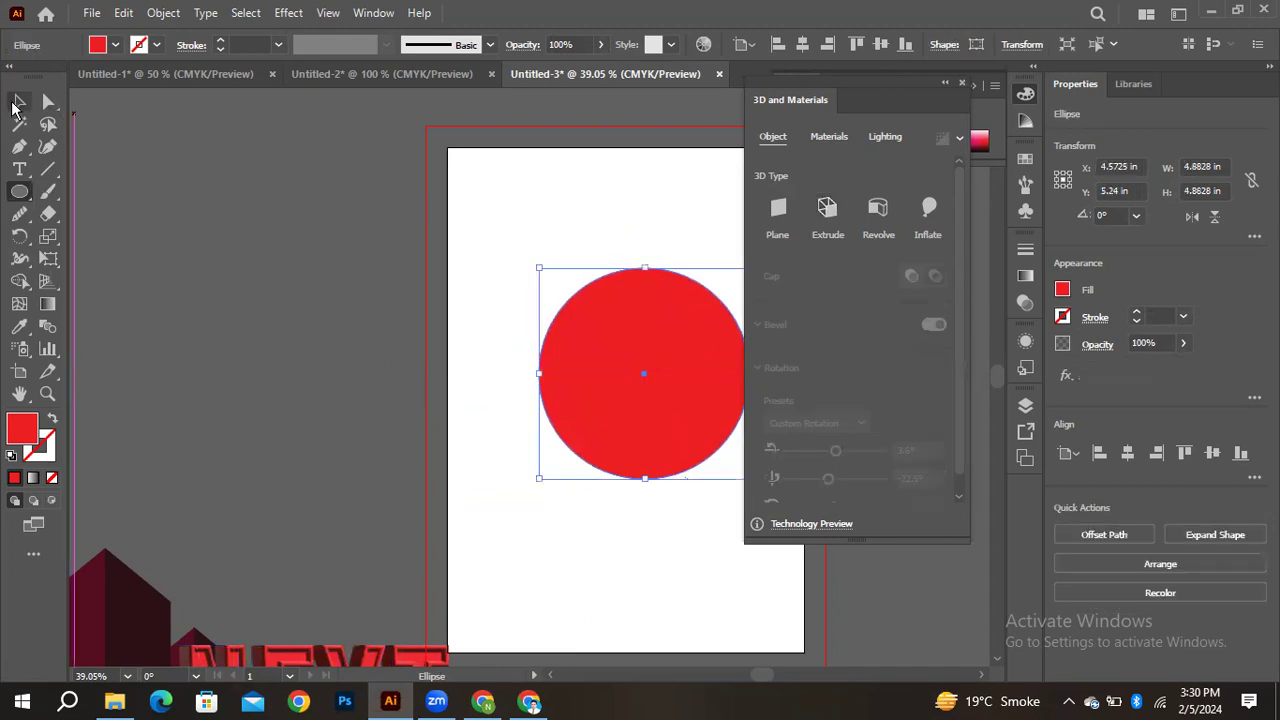
pyautogui.click(17, 103)
pyautogui.moveTo(634, 334); pyautogui.dragTo(528, 258)
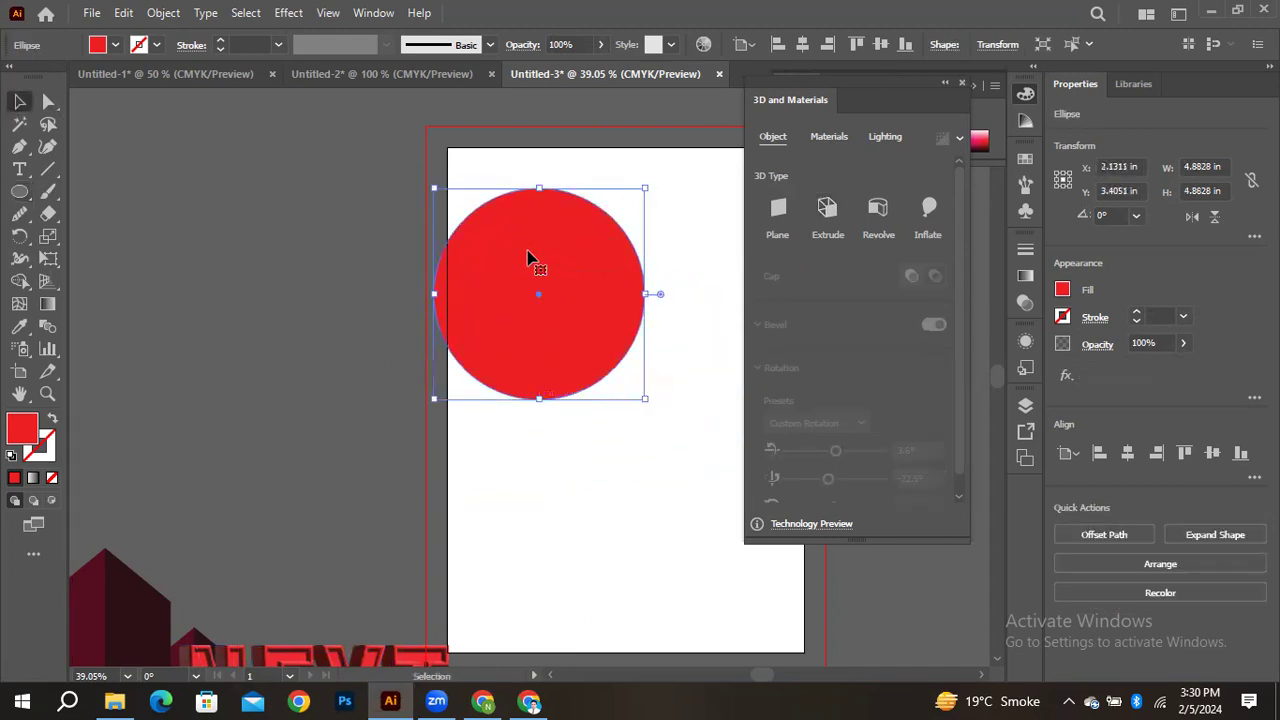
pyautogui.click(21, 190)
pyautogui.moveTo(329, 146); pyautogui.dragTo(669, 336)
pyautogui.moveTo(745, 345); pyautogui.dragTo(752, 298)
pyautogui.hotkey('ctrl', 'z')
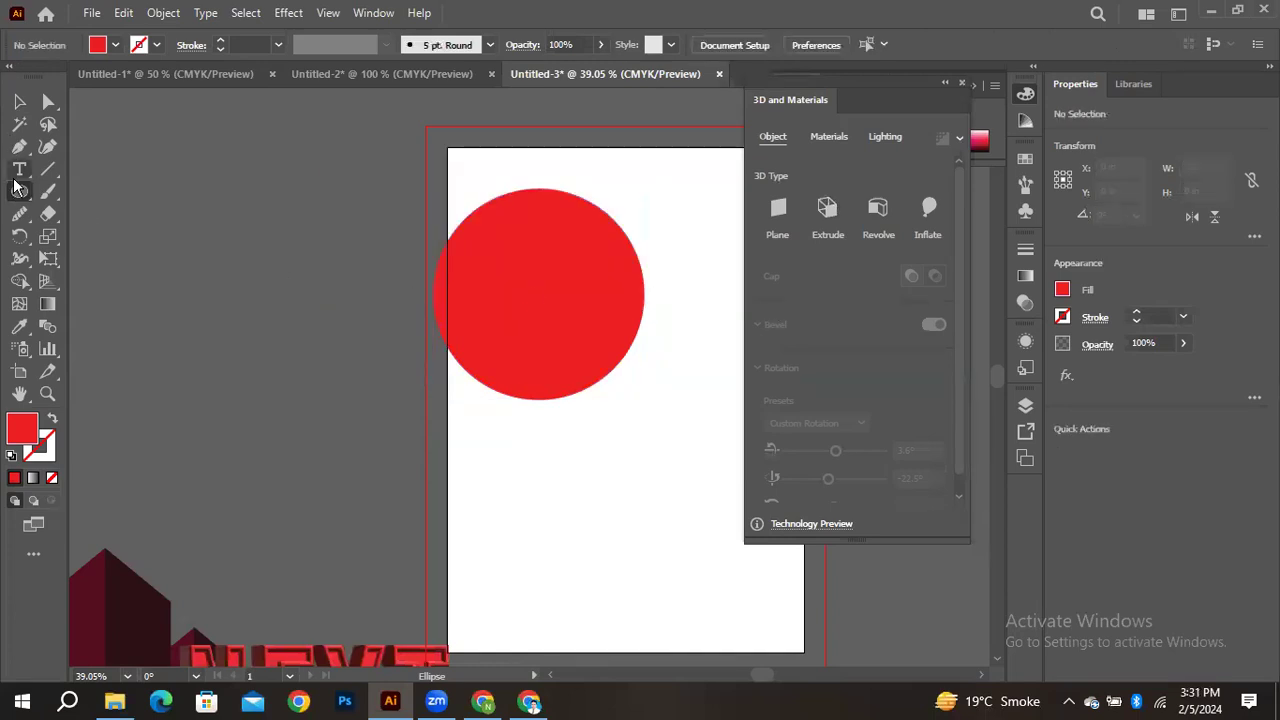
# Draw two red rectangles over the circle, about 8 × 3.5 in across its upper half and 3.4 × 8.1 in over its right half
pyautogui.click(17, 172)
pyautogui.click(19, 190)
pyautogui.click(105, 188)
pyautogui.moveTo(380, 137)
pyautogui.mouseDown()
pyautogui.moveTo(502, 260)
pyautogui.moveTo(723, 287)
pyautogui.mouseUp()
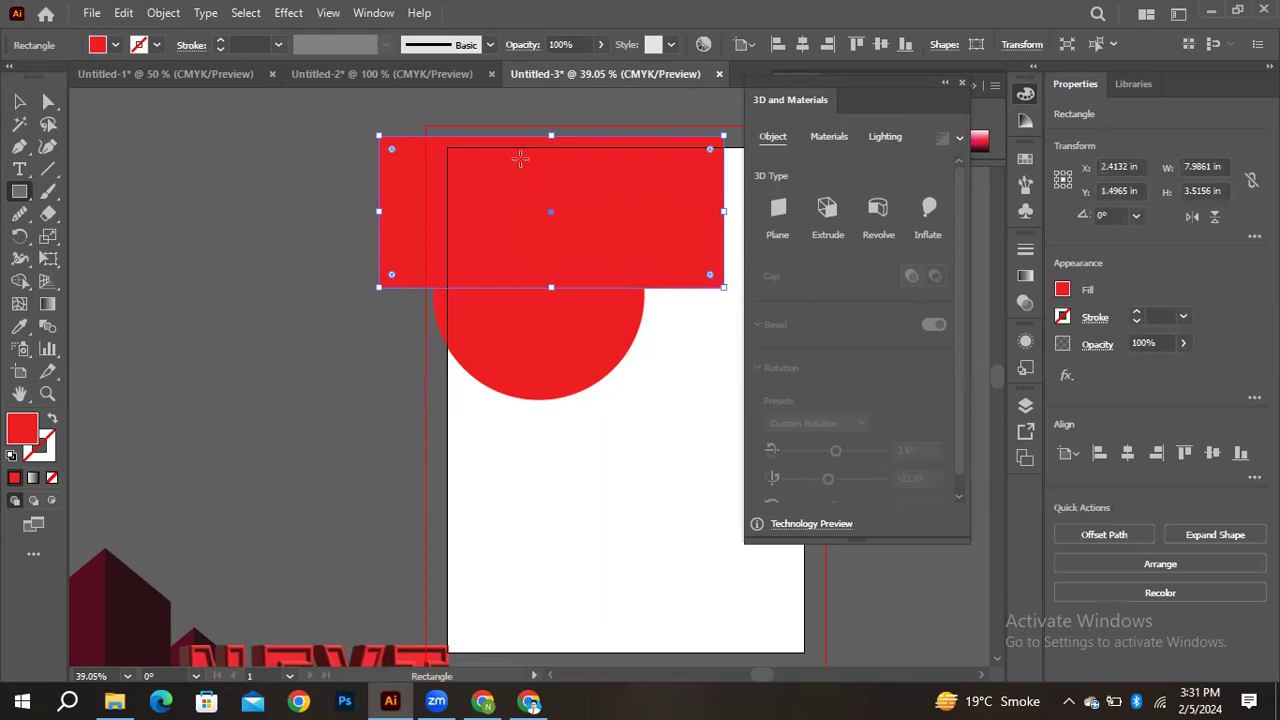
pyautogui.moveTo(545, 108)
pyautogui.mouseDown()
pyautogui.moveTo(677, 449)
pyautogui.moveTo(692, 457)
pyautogui.mouseUp()
# Select the circle and both rectangles and remove all regions except the circle's lower-left quarter with Shape Builder
pyautogui.click(19, 101)
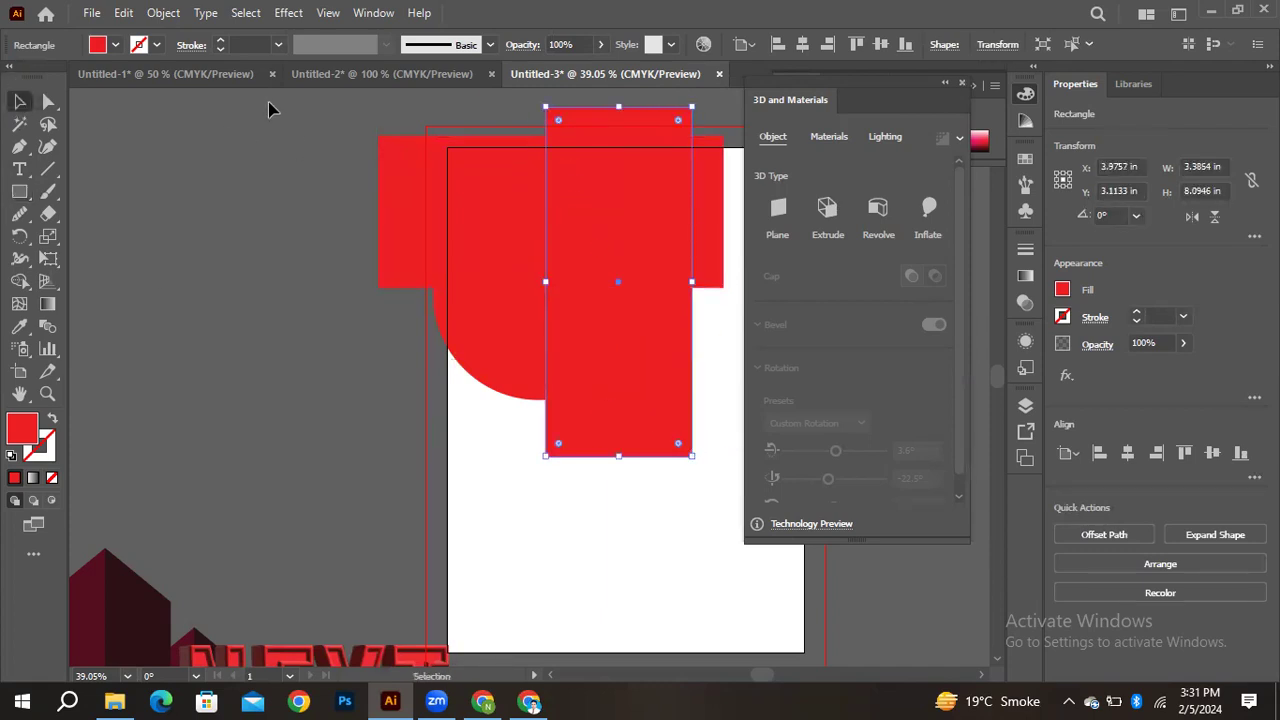
pyautogui.hotkey('ctrl', 'a')
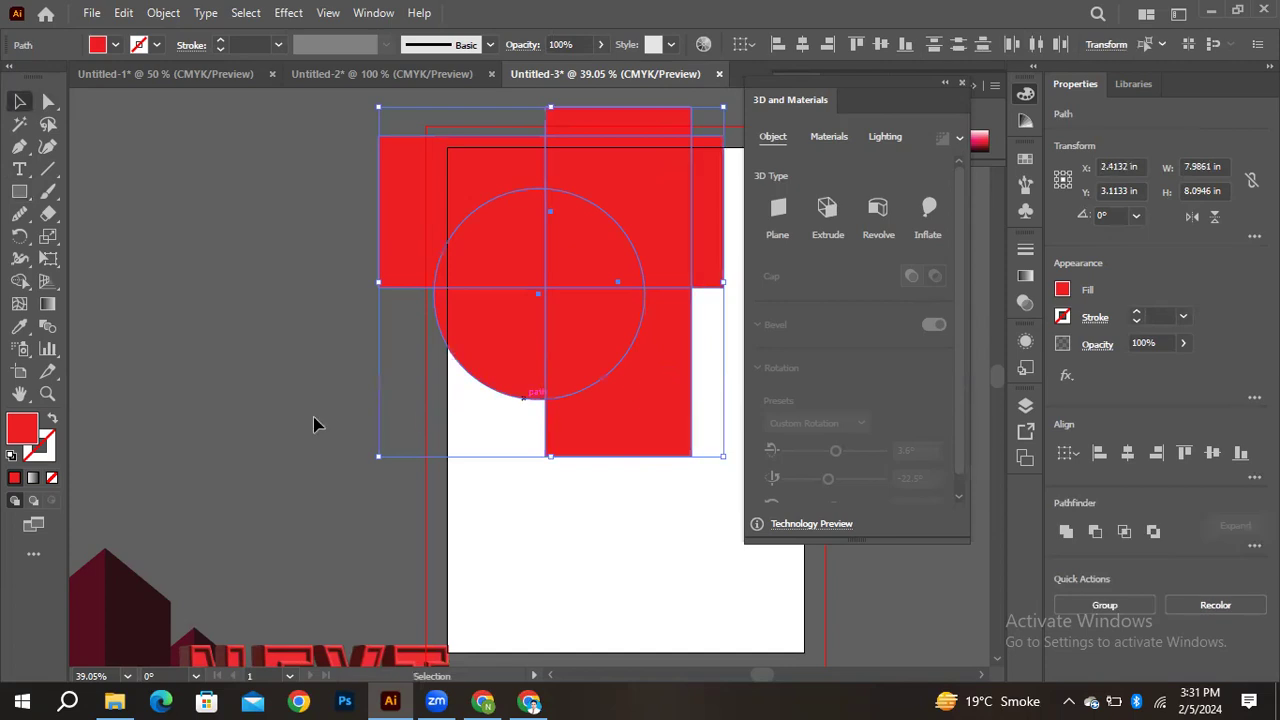
pyautogui.click(20, 303)
pyautogui.moveTo(424, 250)
pyautogui.mouseDown()
pyautogui.moveTo(609, 246)
pyautogui.moveTo(603, 257)
pyautogui.mouseUp()
pyautogui.keyDown('alt'); pyautogui.click(600, 340); pyautogui.keyUp('alt')
pyautogui.keyDown('alt'); pyautogui.click(655, 287); pyautogui.keyUp('alt')
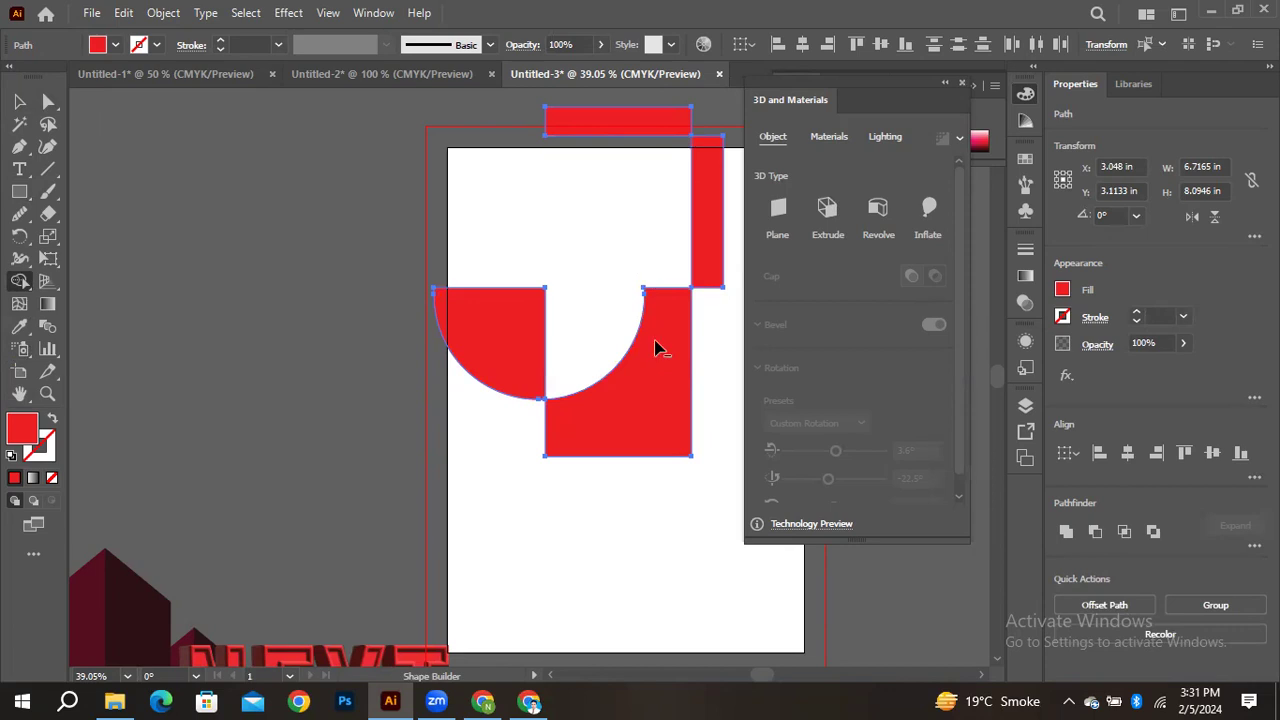
pyautogui.keyDown('alt'); pyautogui.click(657, 295); pyautogui.keyUp('alt')
pyautogui.keyDown('alt'); pyautogui.click(712, 230); pyautogui.keyUp('alt')
pyautogui.keyDown('alt'); pyautogui.click(615, 120); pyautogui.keyUp('alt')
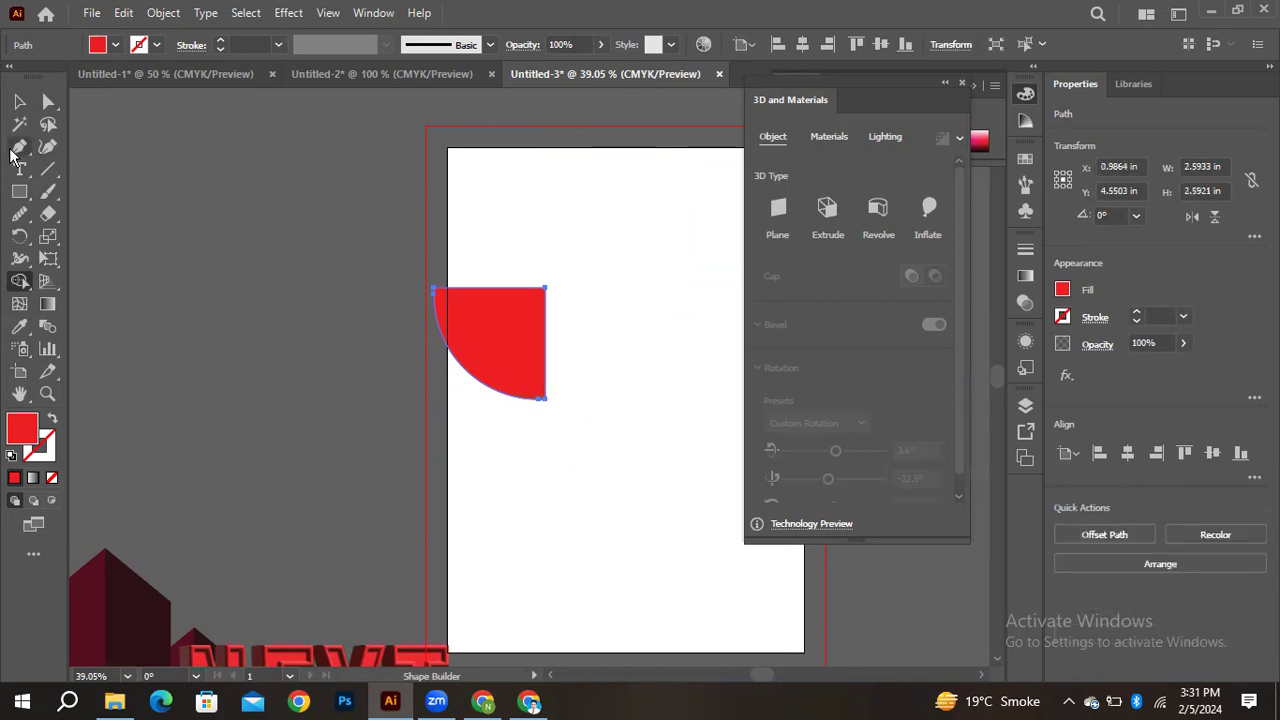
# Draw a rectangle about 2.3 × 0.95 in over the quarter circle's upper right edge and cut it away with Shape Builder
pyautogui.click(20, 191)
pyautogui.moveTo(455, 276); pyautogui.dragTo(555, 318)
pyautogui.click(19, 101)
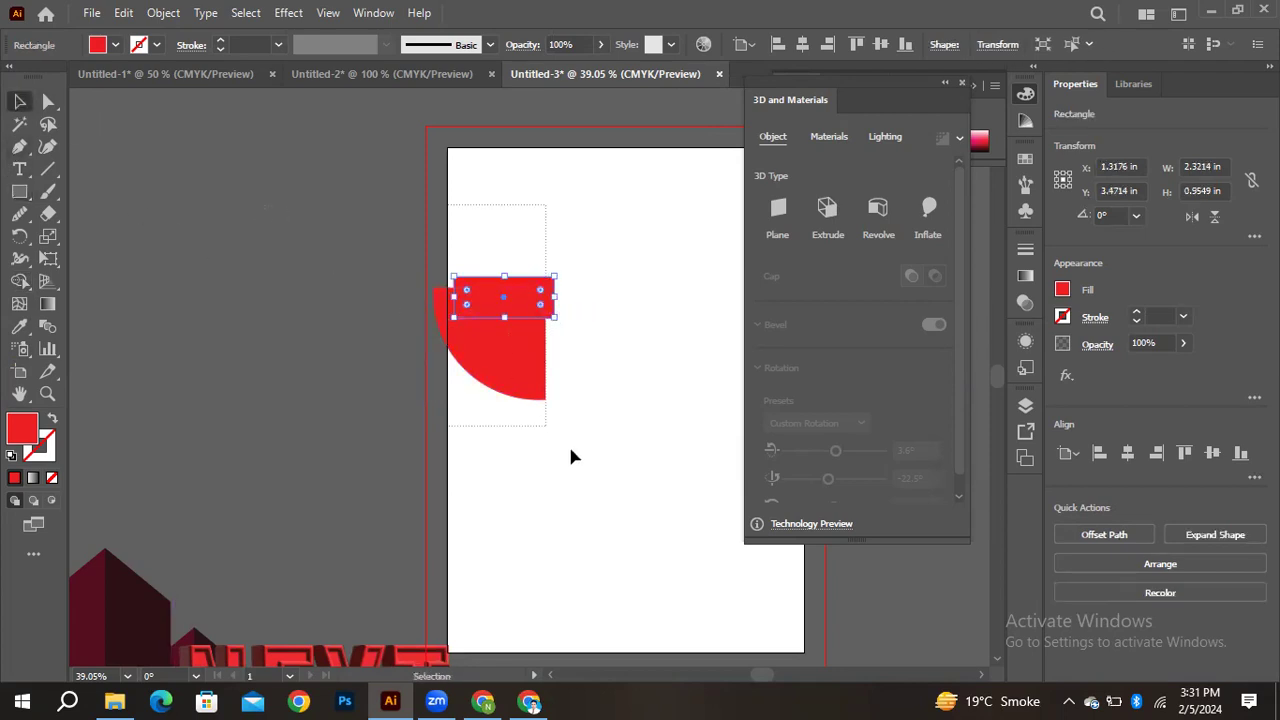
pyautogui.moveTo(560, 445); pyautogui.dragTo(520, 360)
pyautogui.click(19, 281)
pyautogui.moveTo(560, 302); pyautogui.dragTo(523, 297)
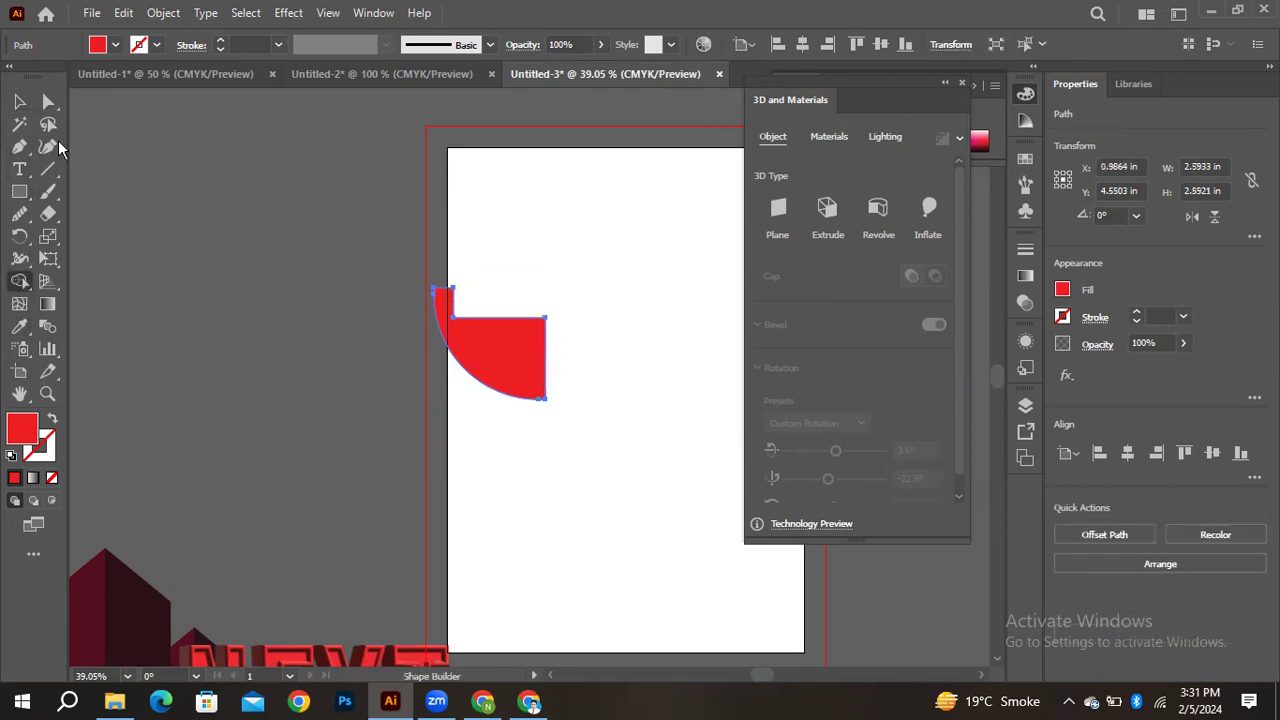
# Draw a rectangle about 2.13 × 0.42 in inside the profile's cut-out, resting on its horizontal edge and reaching the straight side
pyautogui.click(19, 191)
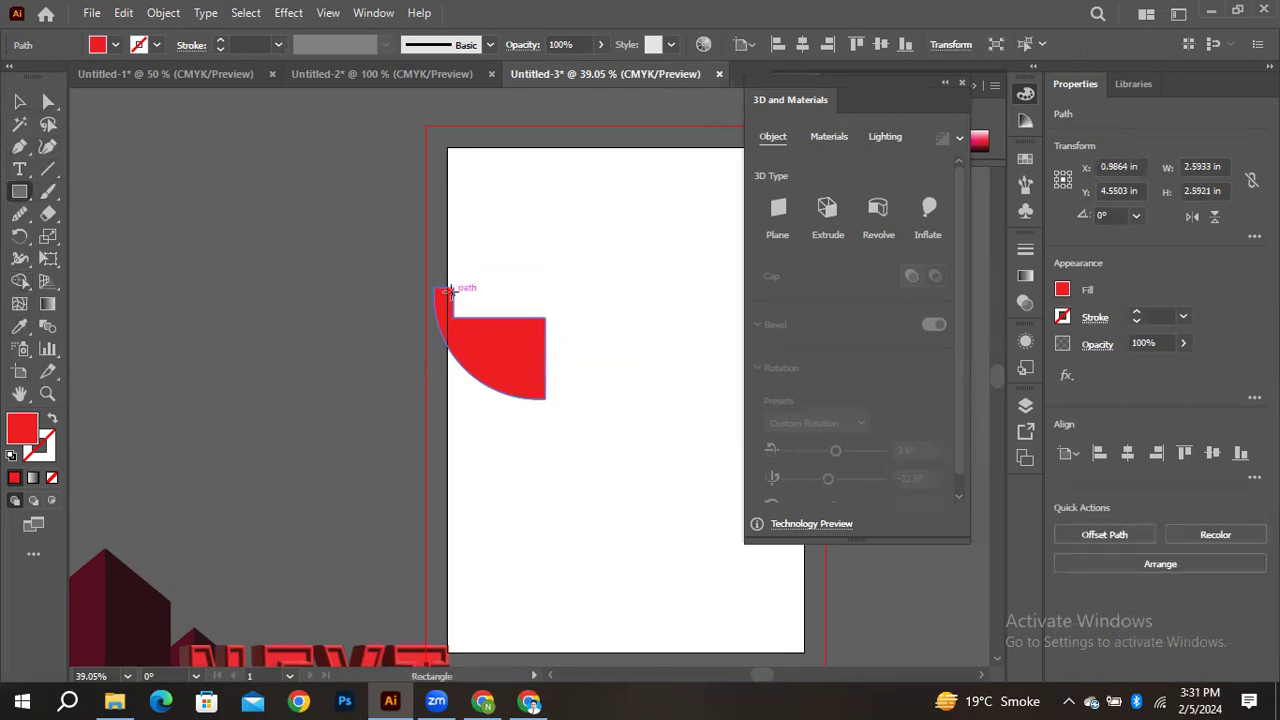
pyautogui.hotkey('ctrl', '=')
pyautogui.hotkey('ctrl', '=')
pyautogui.hotkey('ctrl', '=')
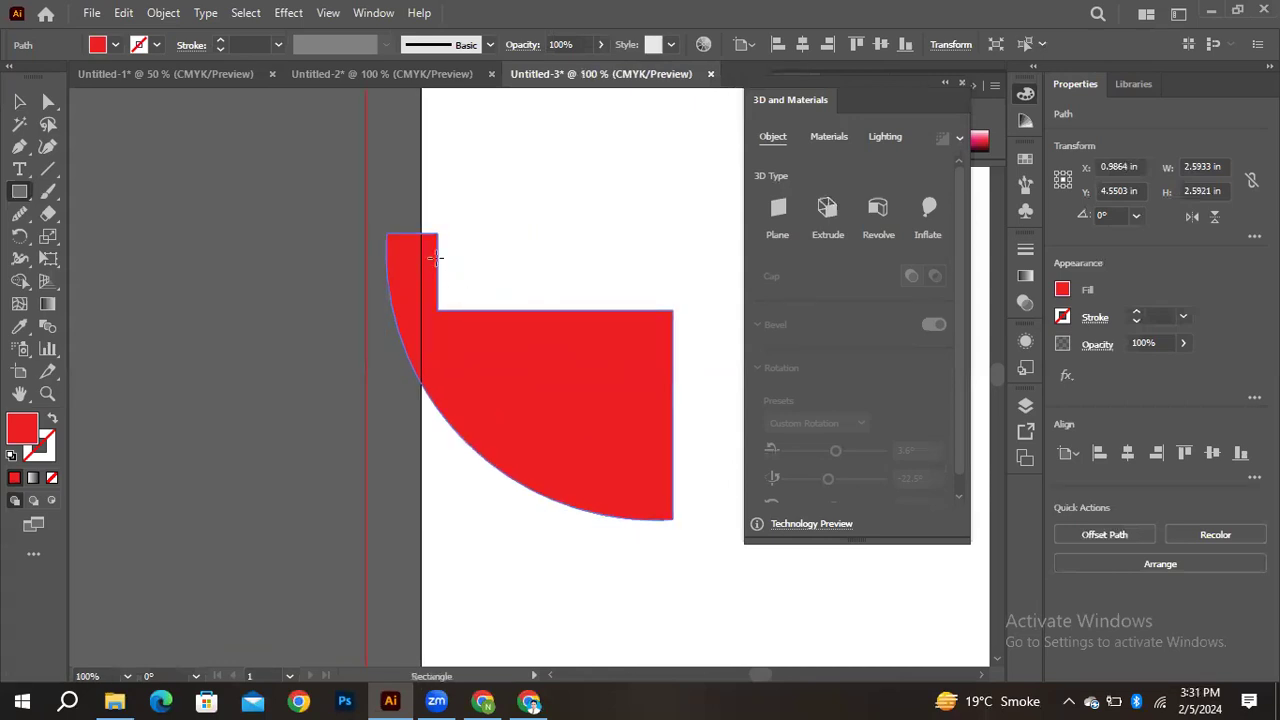
pyautogui.moveTo(438, 264); pyautogui.dragTo(674, 310)
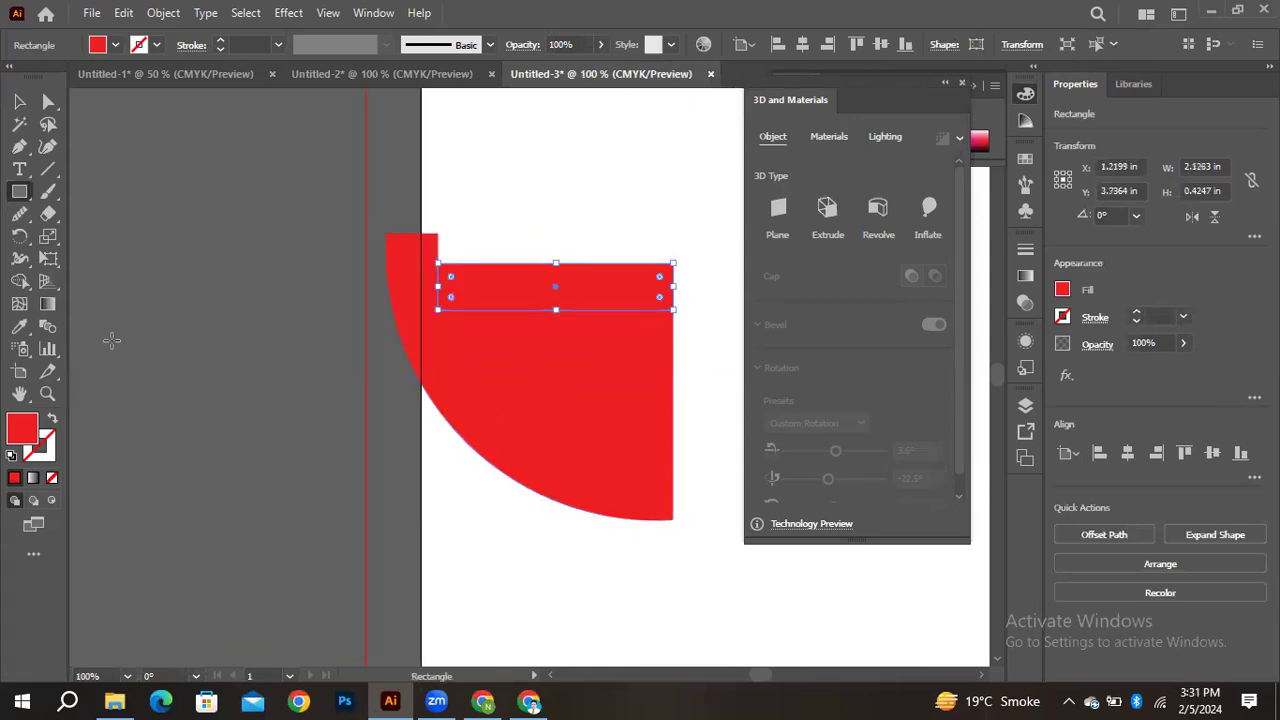
# Fill the new rectangle with a light yellow-orange colour and deselect it
pyautogui.doubleClick(17, 429)
pyautogui.moveTo(590, 288); pyautogui.dragTo(536, 226)
pyautogui.click(664, 387)
pyautogui.moveTo(668, 399); pyautogui.dragTo(664, 440)
pyautogui.click(834, 232)
pyautogui.press('v')
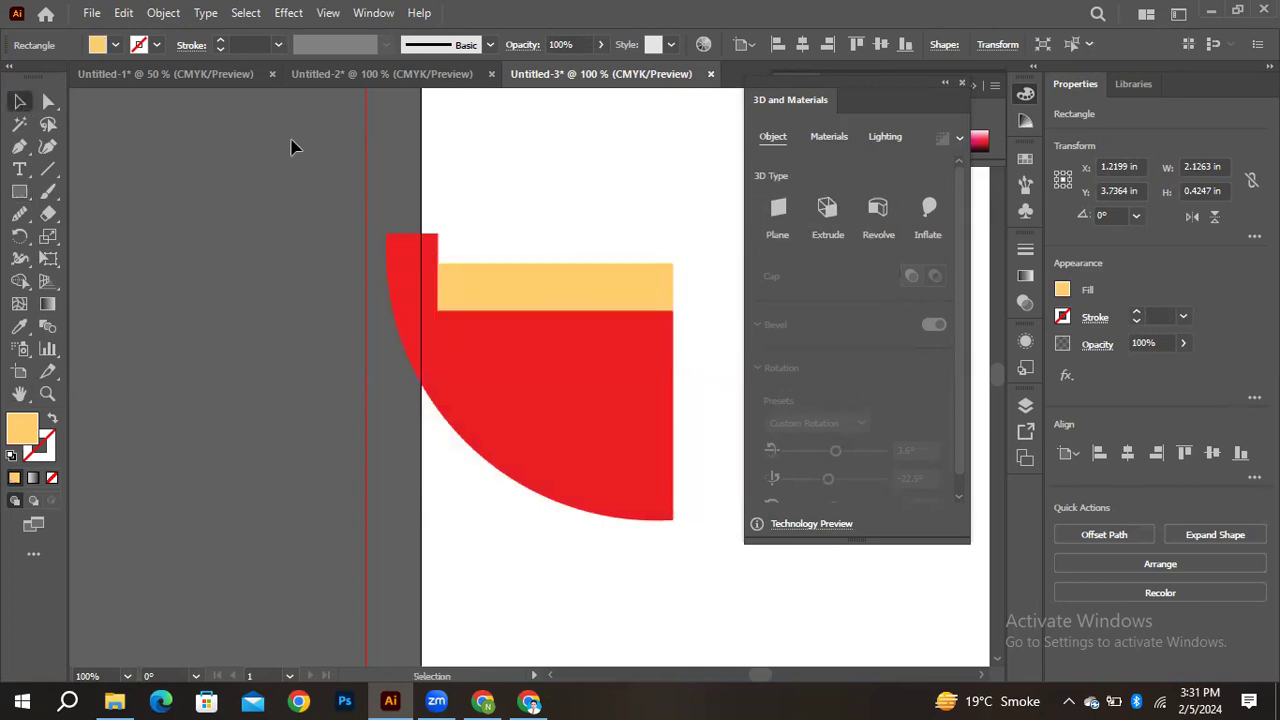
pyautogui.click(296, 136)
# Round the inner top corner of the red profile's narrow rim
pyautogui.press('a')
pyautogui.click(410, 240)
pyautogui.click(436, 235)
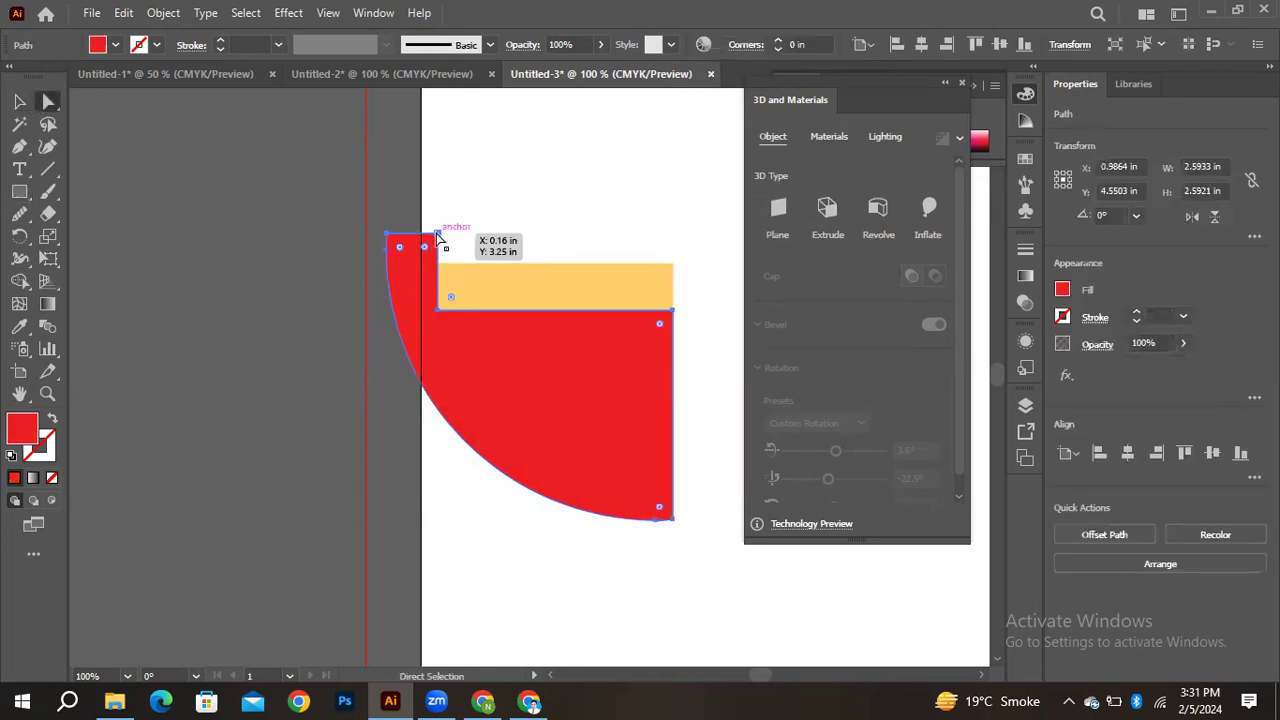
pyautogui.moveTo(424, 251); pyautogui.dragTo(419, 253)
# Select the red profile together with the yellow-orange rectangle and group them
pyautogui.click(16, 102)
pyautogui.moveTo(194, 163); pyautogui.dragTo(591, 508)
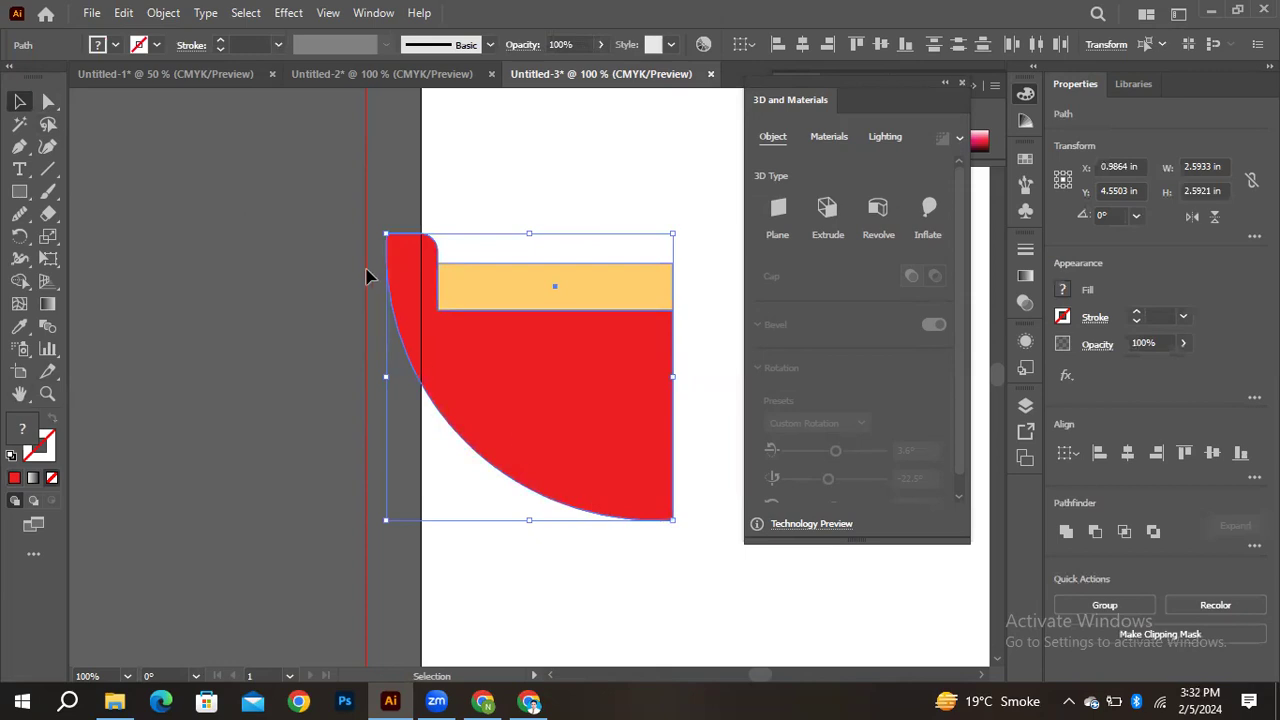
pyautogui.click(257, 189)
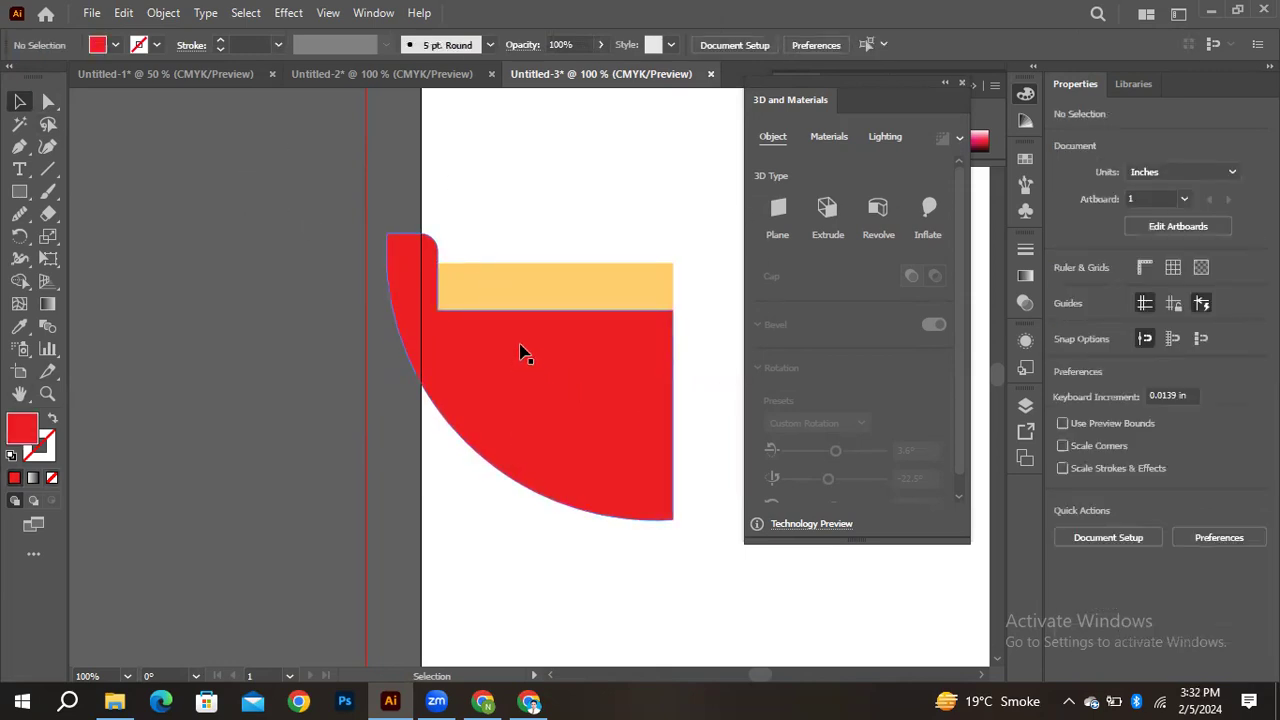
pyautogui.moveTo(370, 171); pyautogui.dragTo(707, 522)
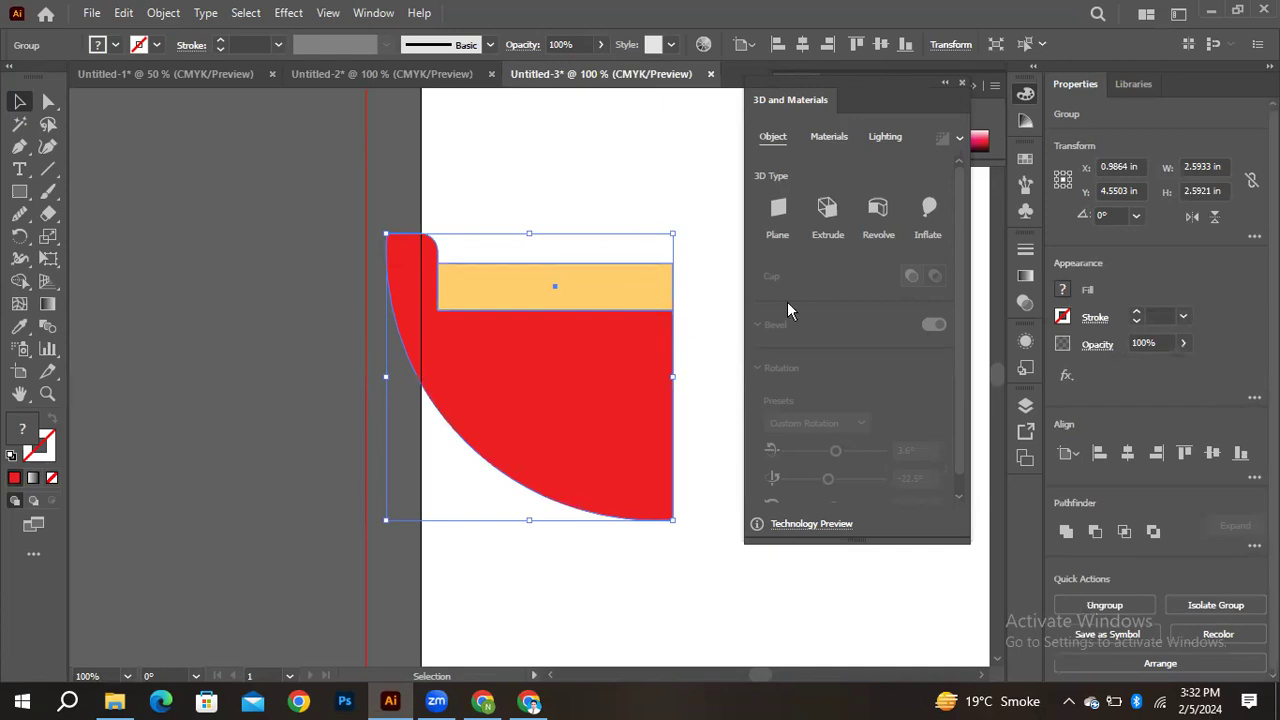
# Revolve the group 360° with the offset direction from Right Edge and tilt the resulting bowl slightly towards a side view
pyautogui.click(879, 209)
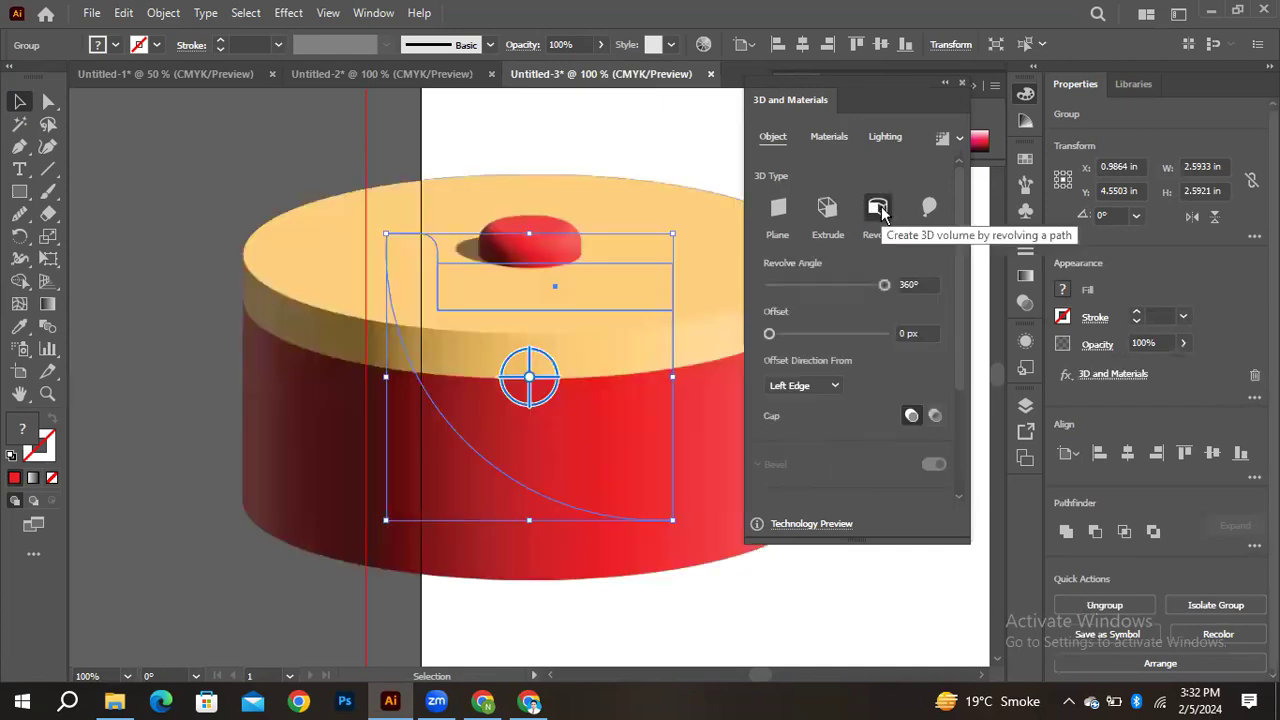
pyautogui.click(800, 388)
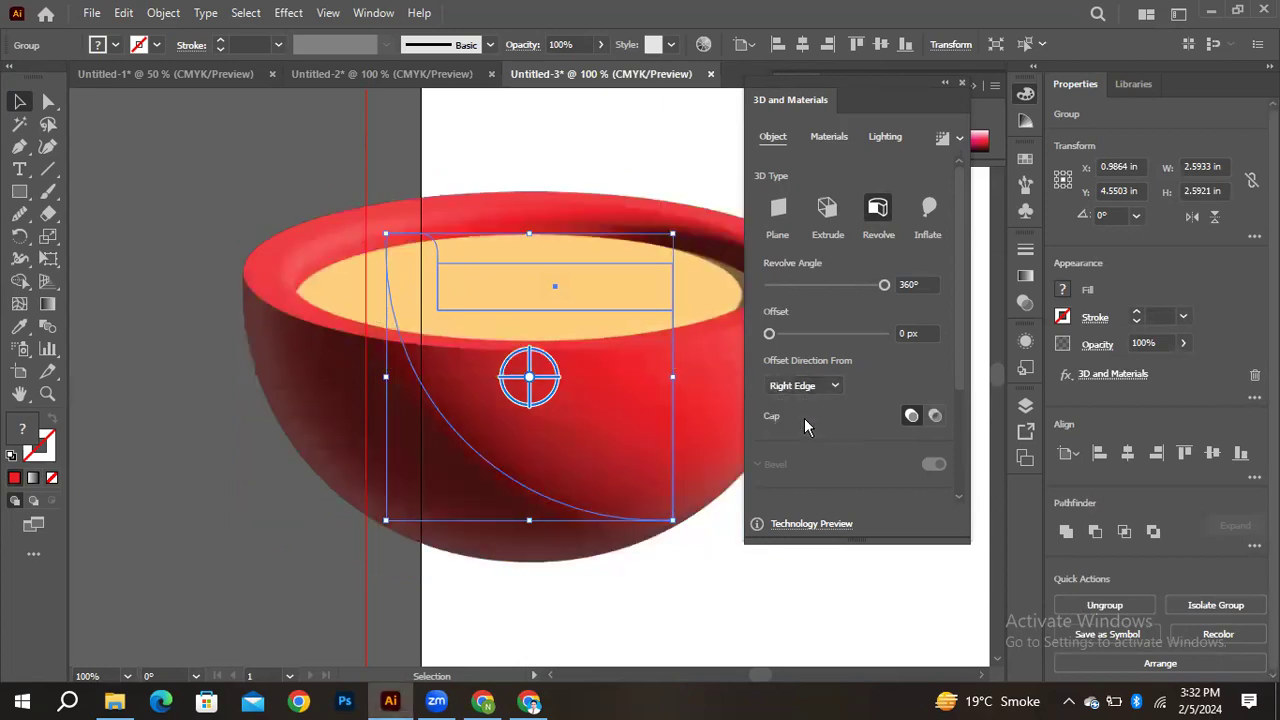
pyautogui.moveTo(912, 112); pyautogui.dragTo(1021, 176)
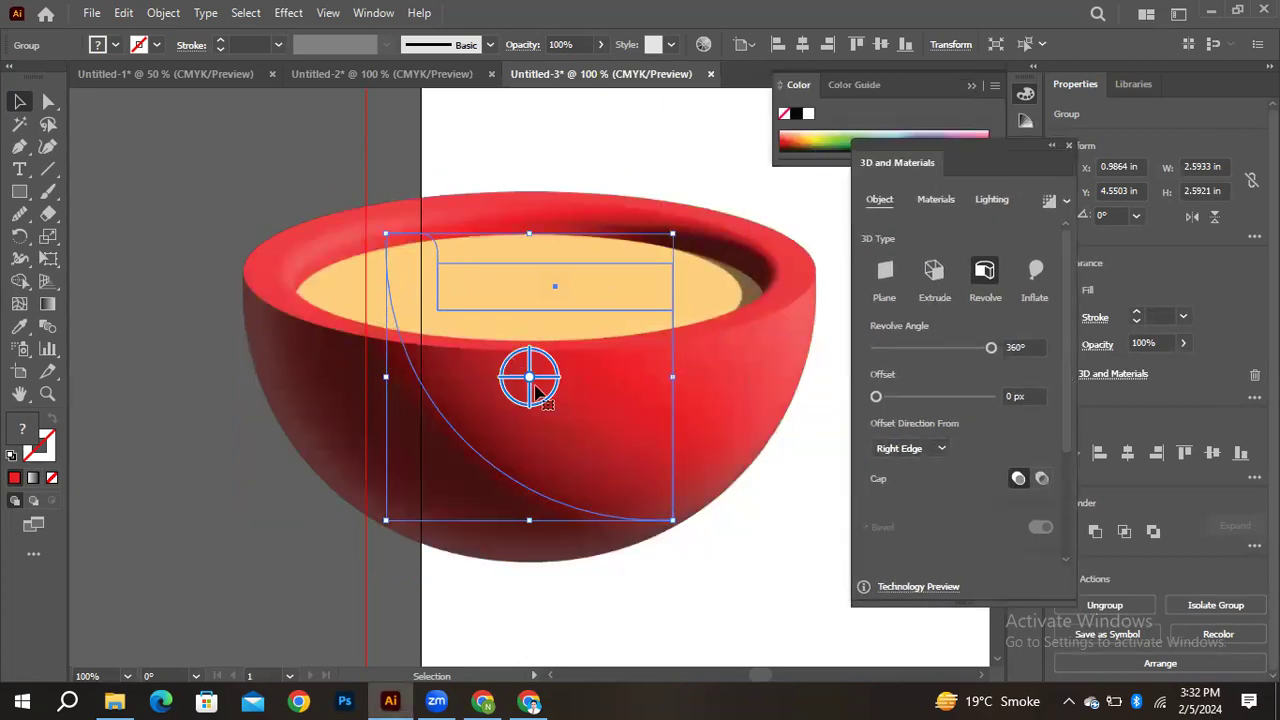
pyautogui.moveTo(529, 377)
pyautogui.mouseDown()
pyautogui.moveTo(537, 370)
pyautogui.moveTo(551, 397)
pyautogui.moveTo(531, 383)
pyautogui.moveTo(543, 380)
pyautogui.mouseUp()
# Draw a thin curved saucer profile about 3.2 × 0.84 in below the bowl with the Pen tool, with a flat base segment about 1.2 in long
pyautogui.click(19, 146)
pyautogui.click(230, 503)
pyautogui.moveTo(455, 596); pyautogui.dragTo(608, 614)
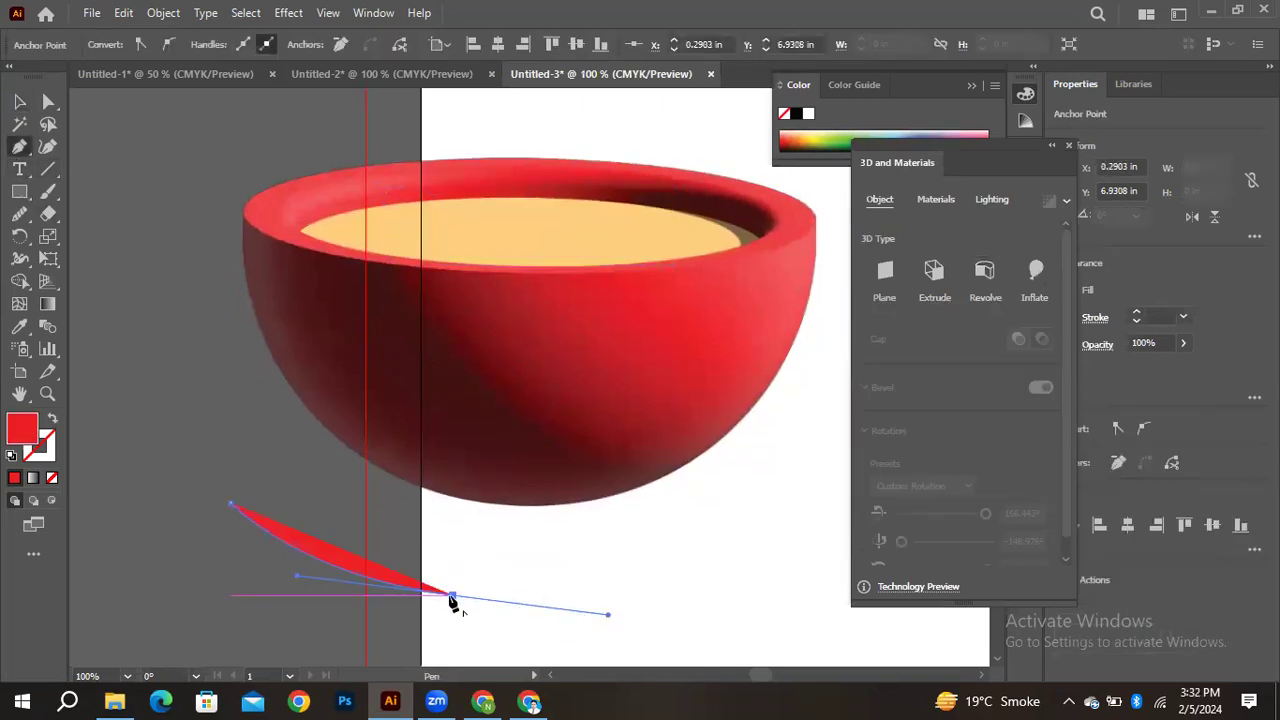
pyautogui.click(454, 596)
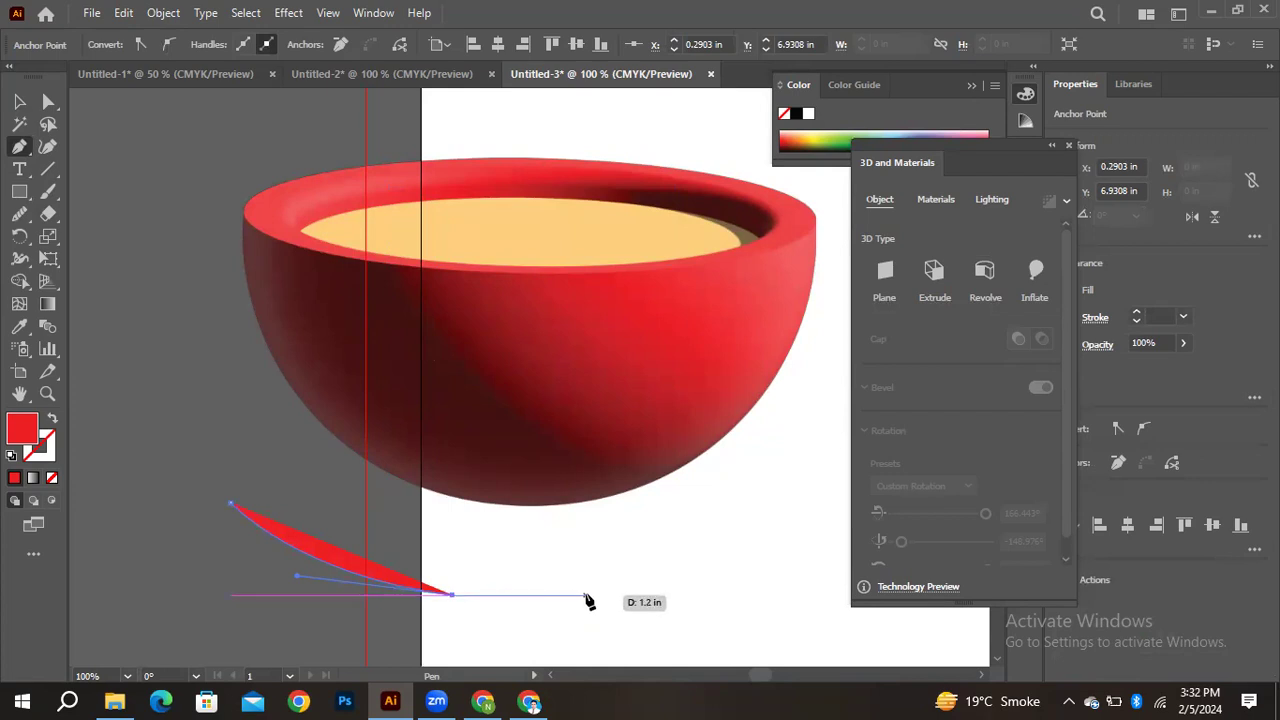
pyautogui.click(585, 596)
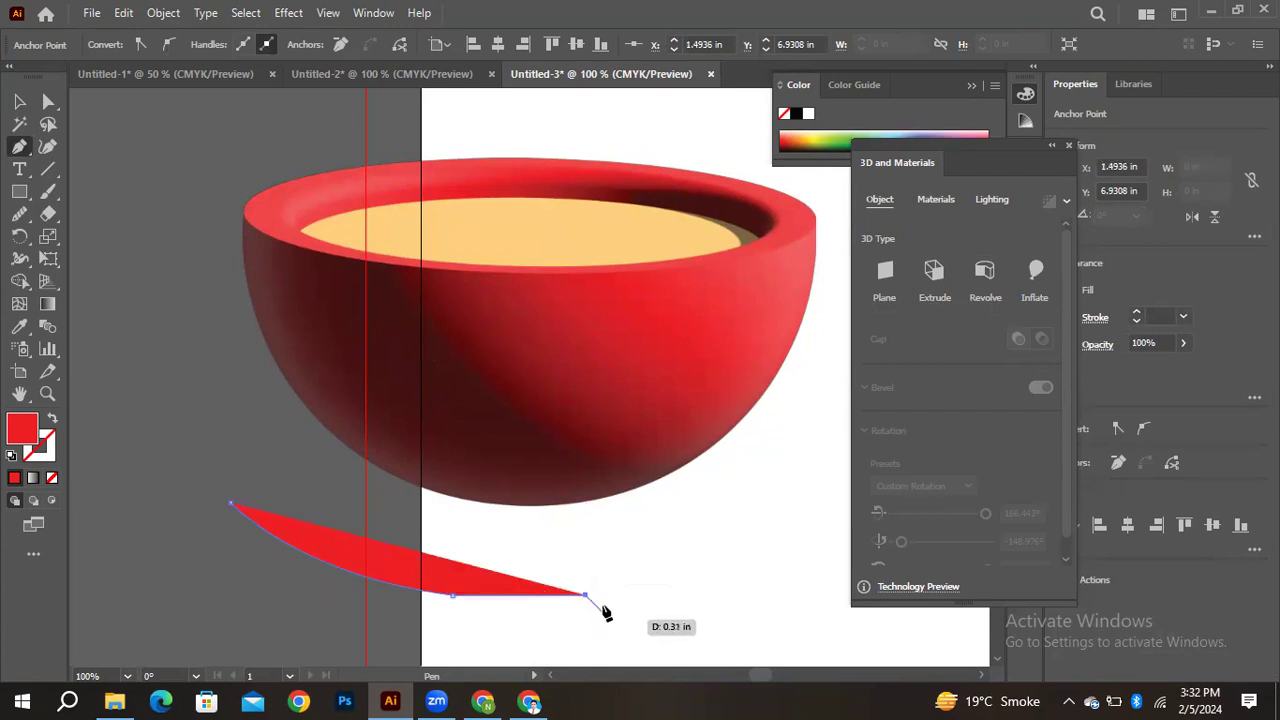
pyautogui.click(586, 589)
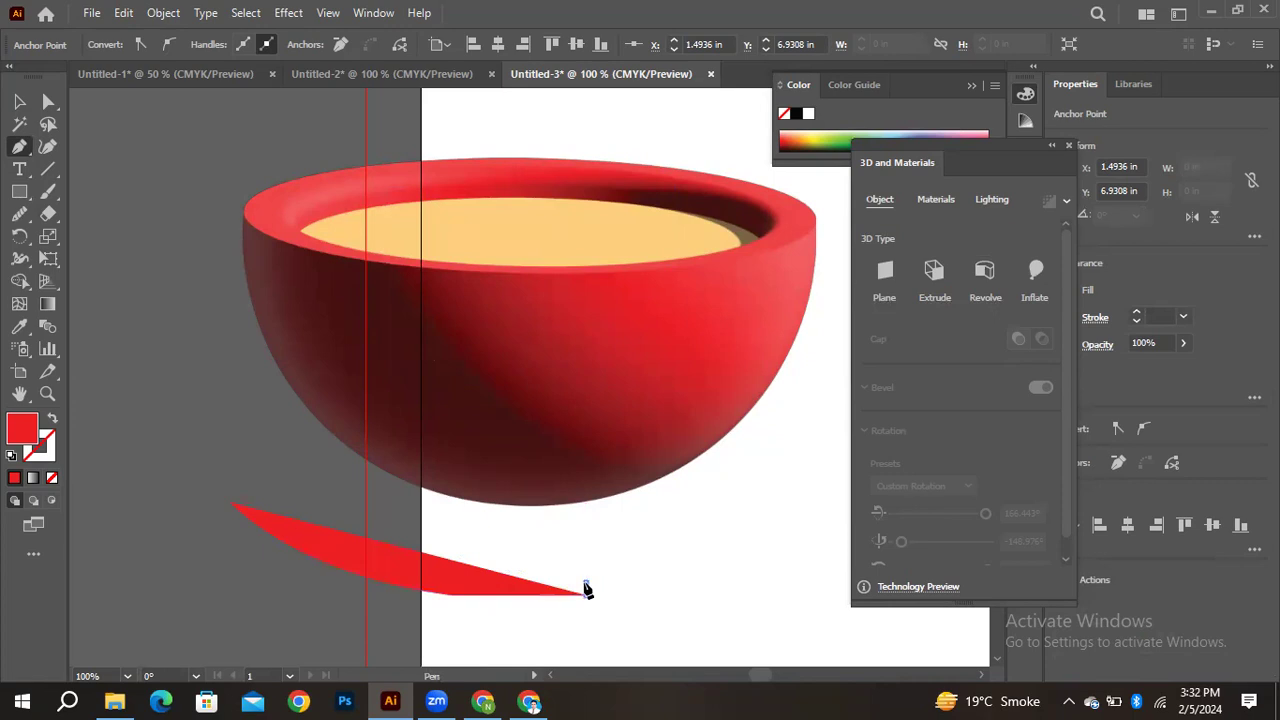
pyautogui.click(234, 506)
pyautogui.hscroll(-5, 177, 414)
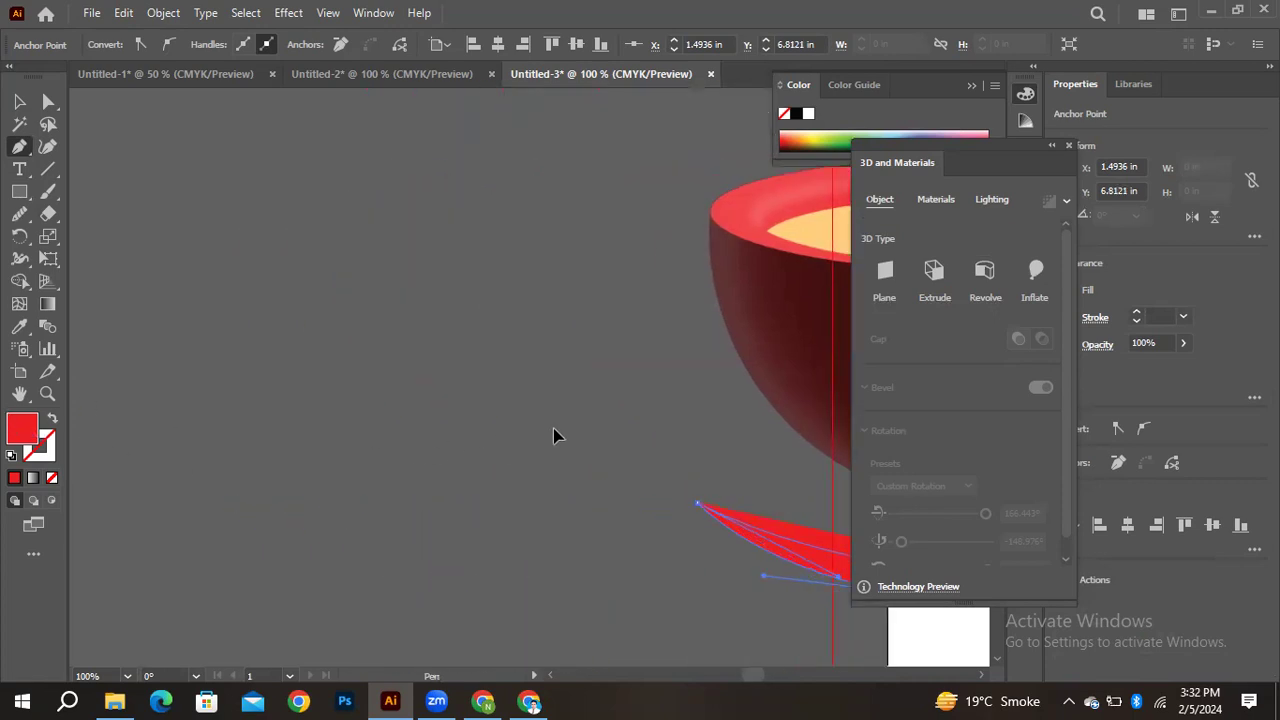
pyautogui.moveTo(606, 497); pyautogui.dragTo(149, 380)
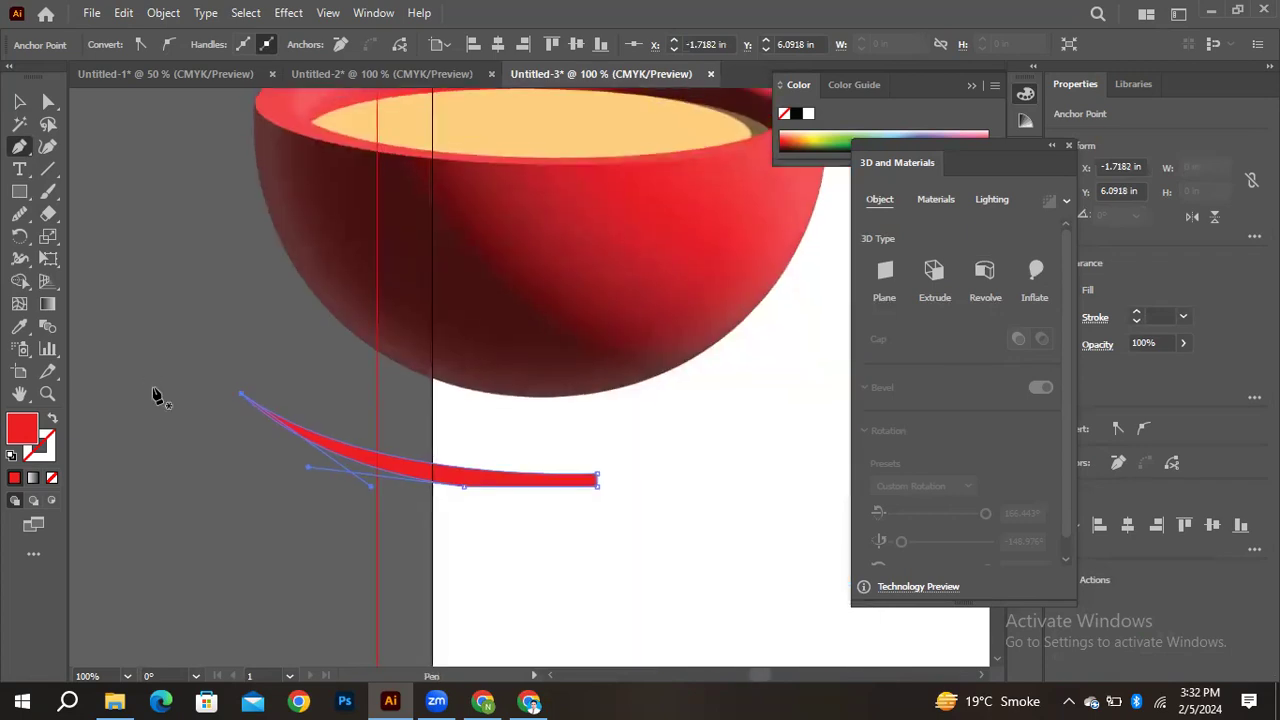
# Revolve the saucer profile 360° with the offset direction from Right Edge and tilt it to a flatter viewing angle
pyautogui.click(20, 101)
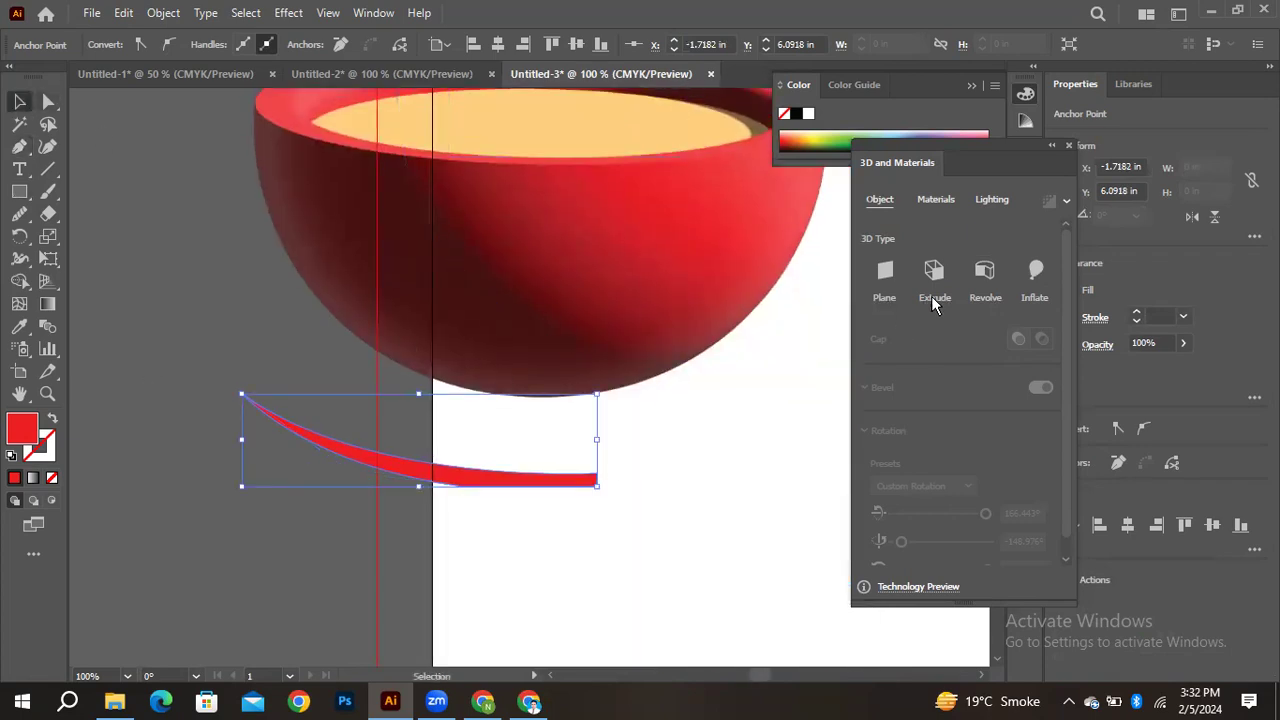
pyautogui.click(985, 278)
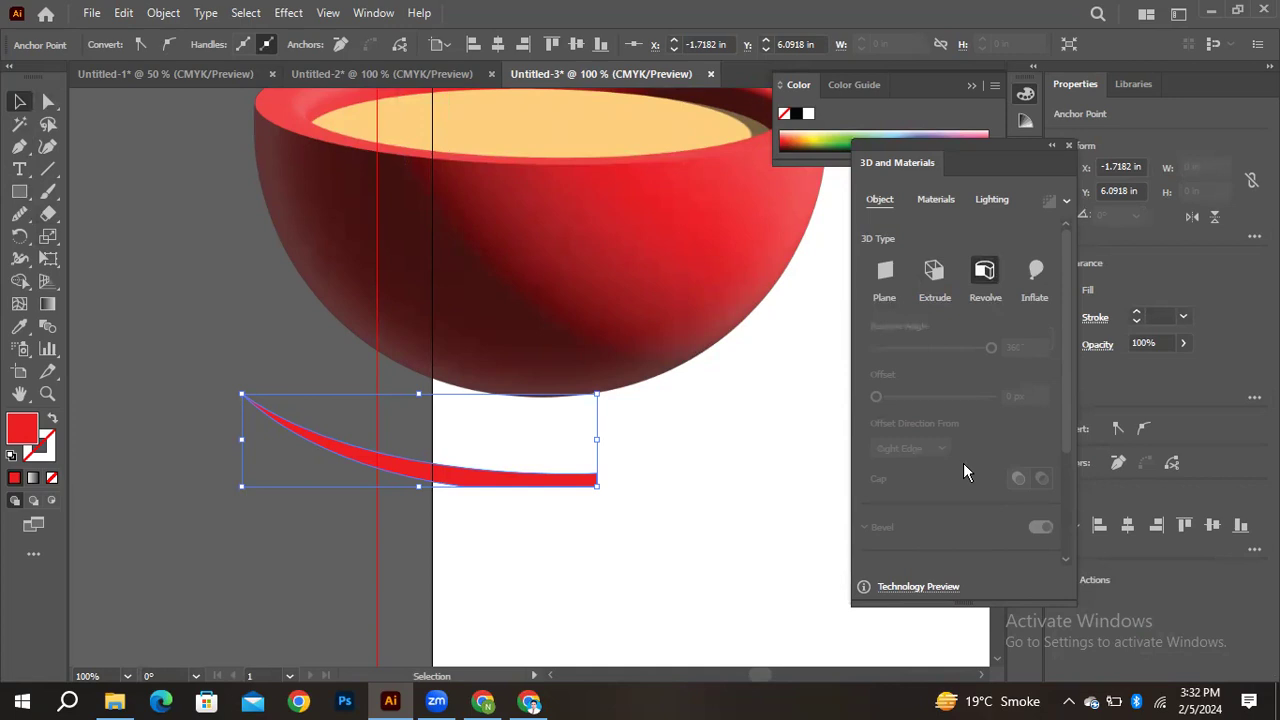
pyautogui.click(913, 450)
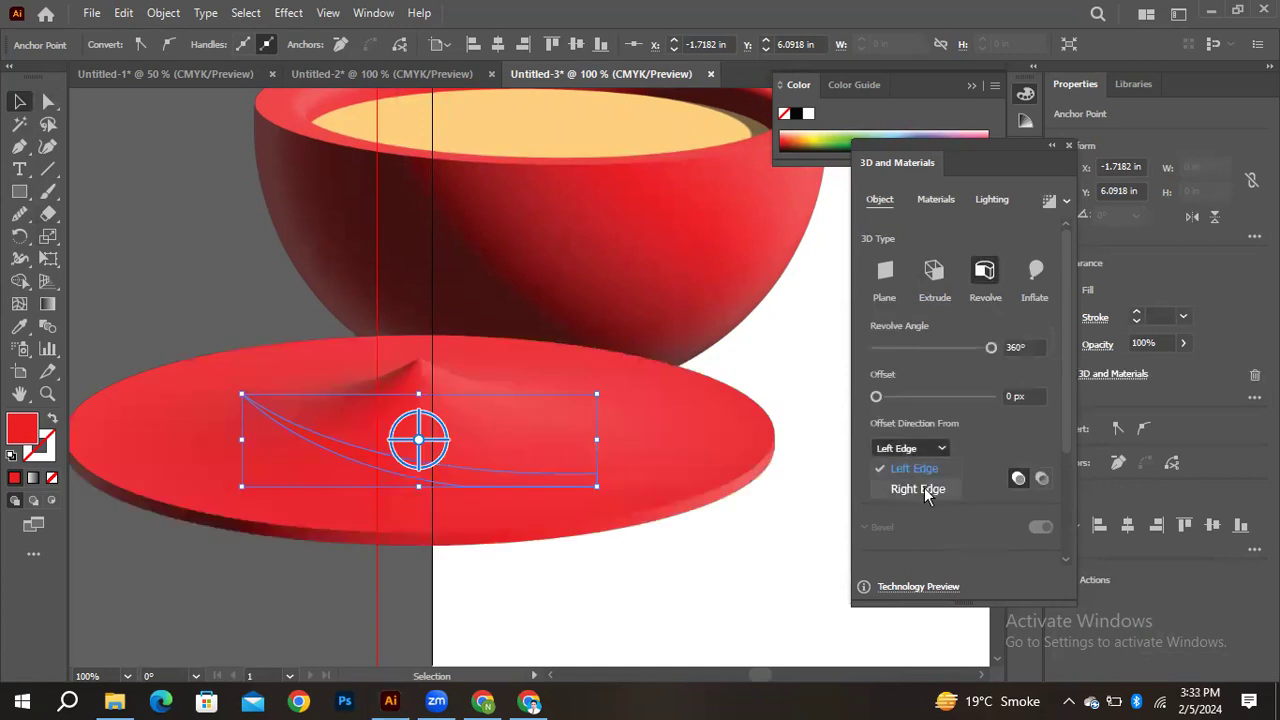
pyautogui.click(922, 489)
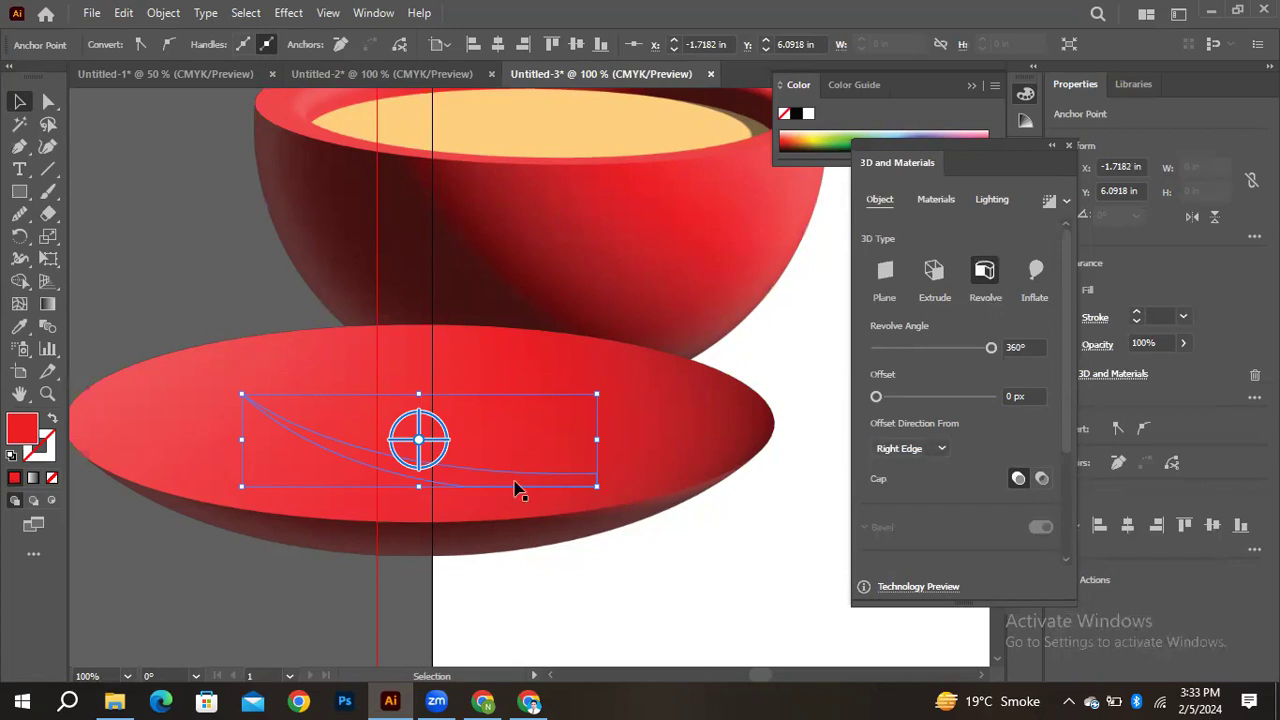
pyautogui.moveTo(418, 441); pyautogui.dragTo(427, 437)
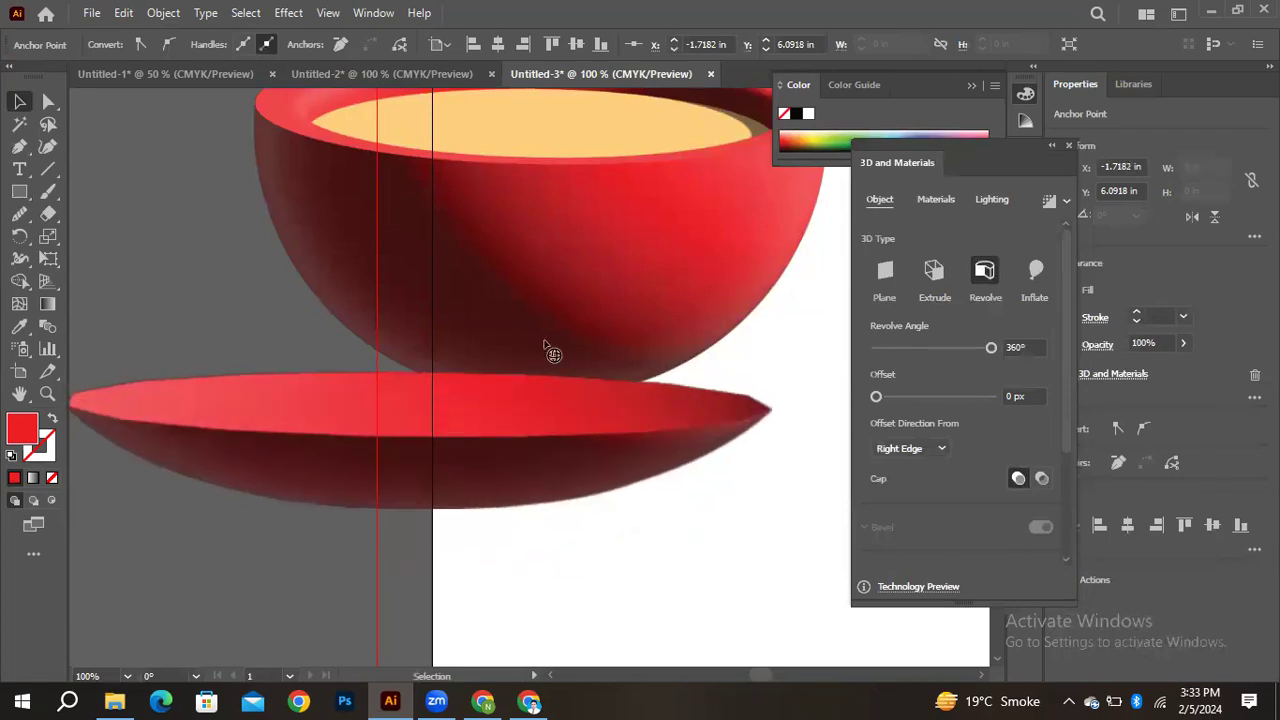
# Move the bowl over the saucer, bring it to the front and nudge it down until it sits on the saucer
pyautogui.click(612, 290)
pyautogui.moveTo(640, 278); pyautogui.dragTo(538, 313)
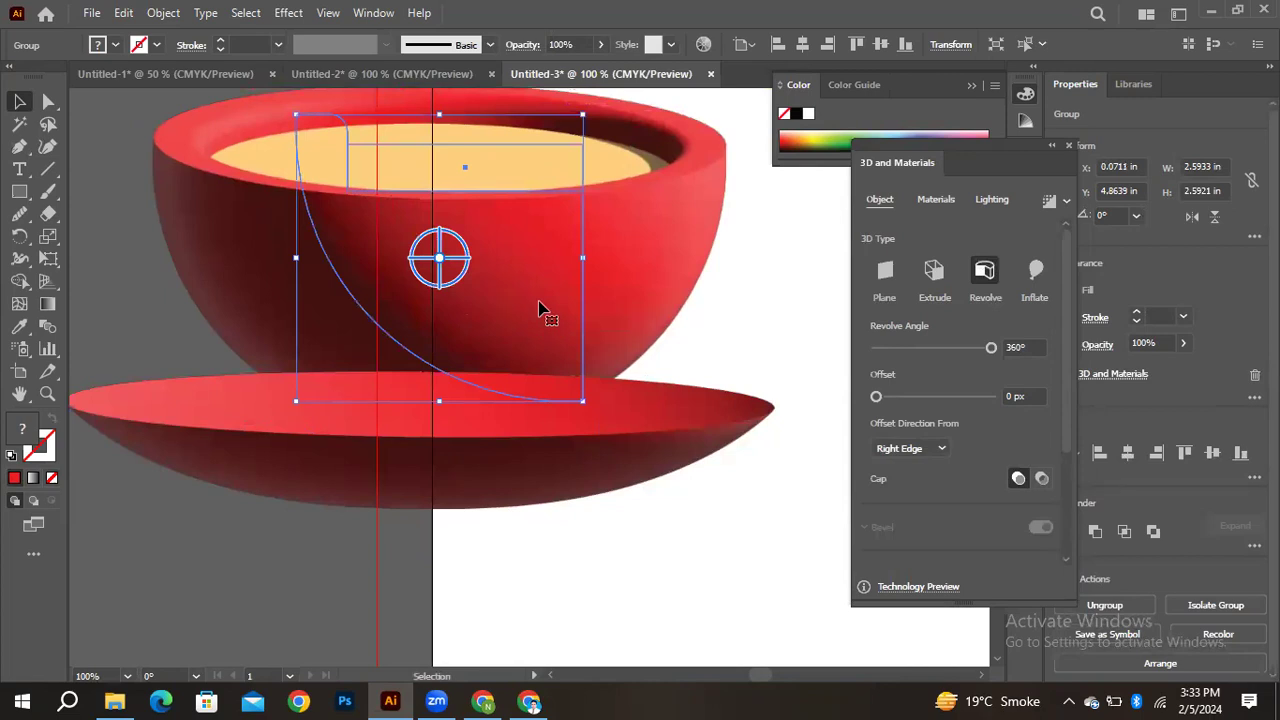
pyautogui.hotkey('ctrl', 'shift', ']')
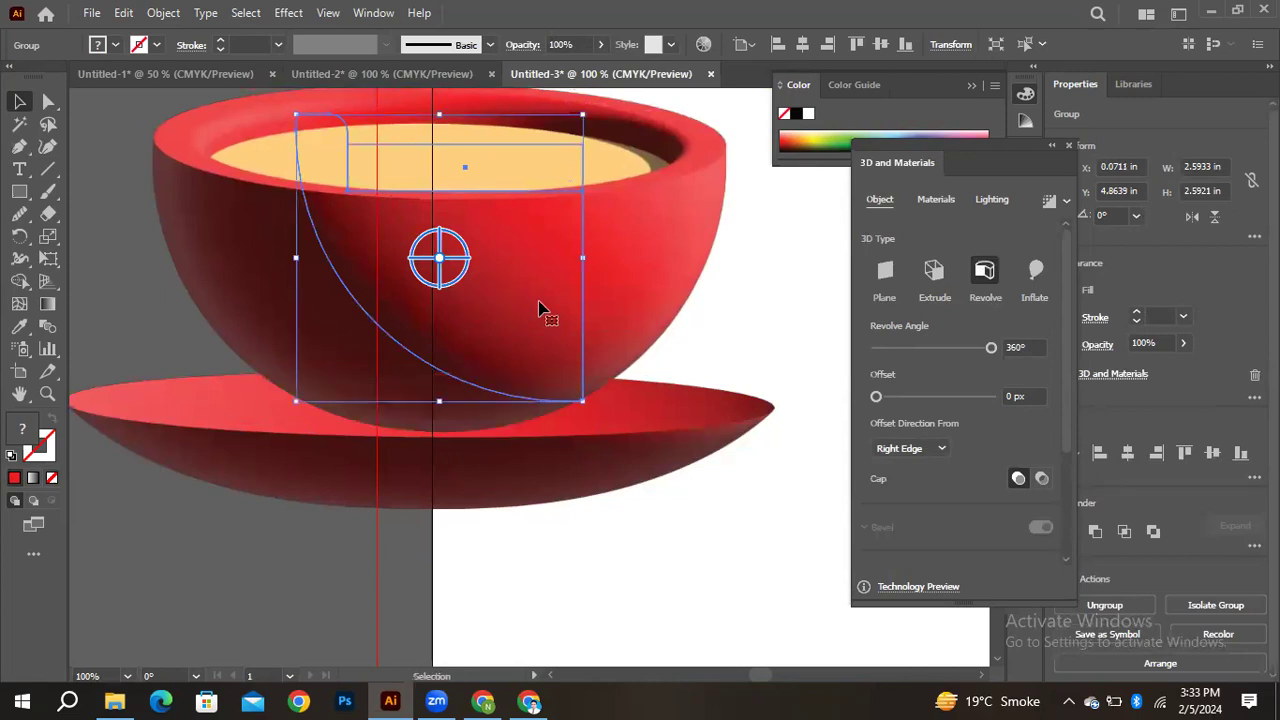
pyautogui.press('Down')
pyautogui.press('Down')
pyautogui.press('Down')
pyautogui.press('Down')
pyautogui.press('Down')
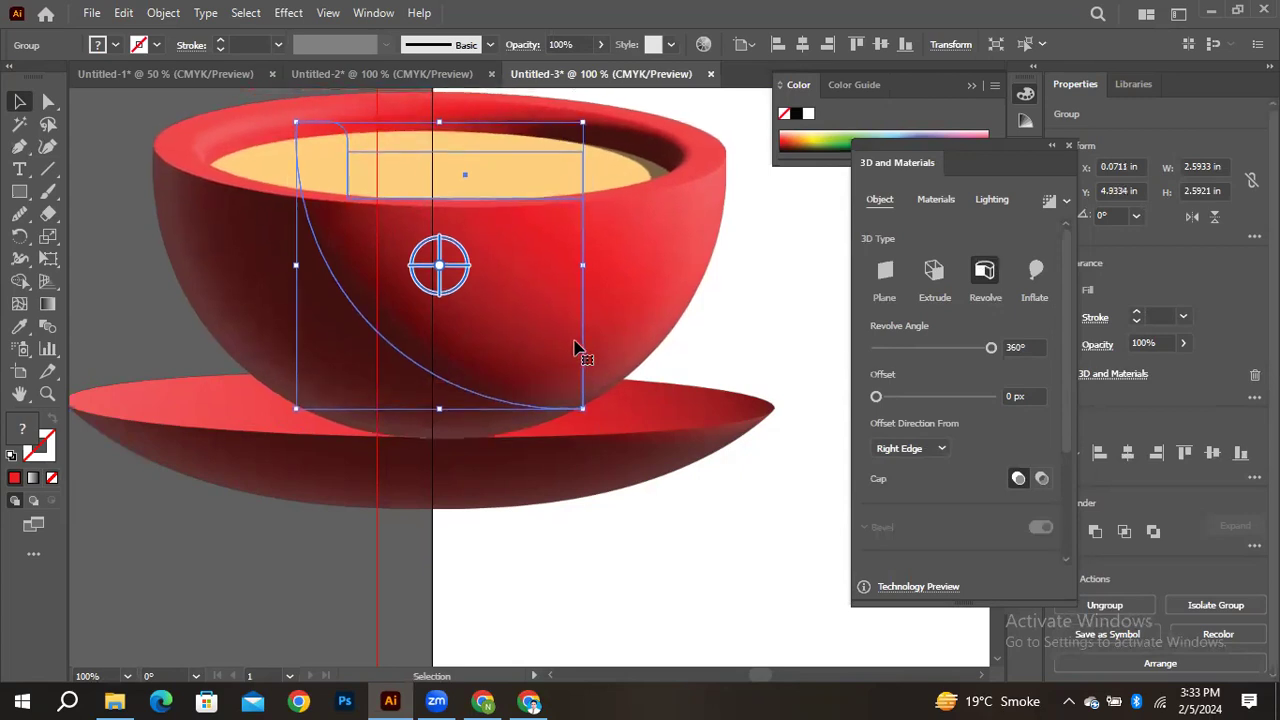
# Tilt the saucer to show slightly more of its top surface beneath the bowl, and deselect it
pyautogui.click(575, 478)
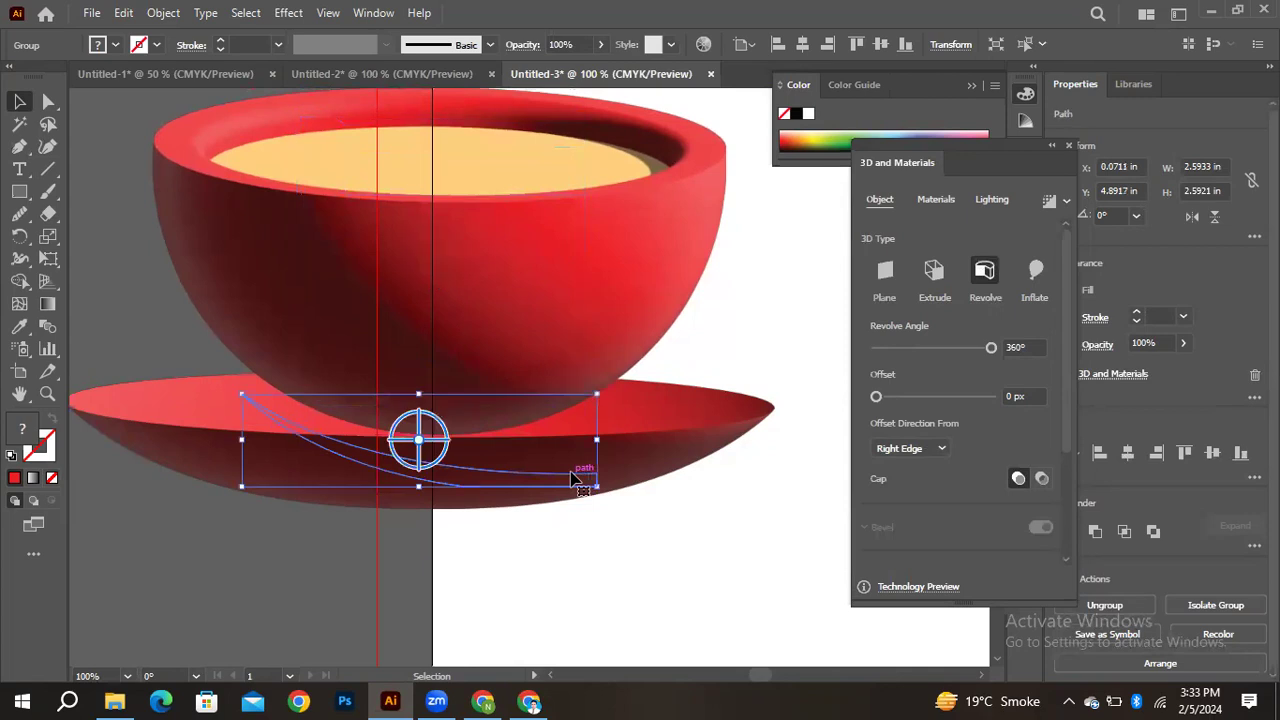
pyautogui.moveTo(421, 438); pyautogui.dragTo(429, 450)
pyautogui.click(672, 580)
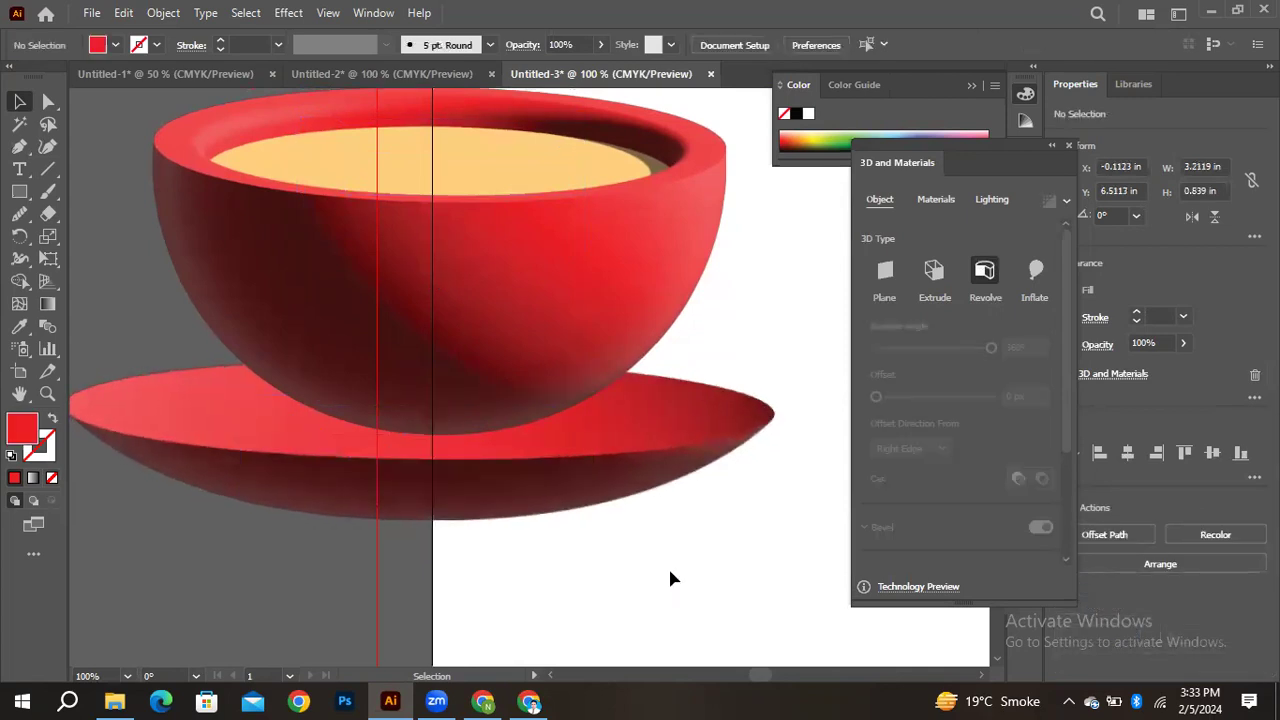
# Shift the bowl slightly sideways, select it with the saucer and align both on their horizontal centres
pyautogui.hotkey('ctrl', '-')
pyautogui.hotkey('ctrl', '-')
pyautogui.hotkey('ctrl', '-')
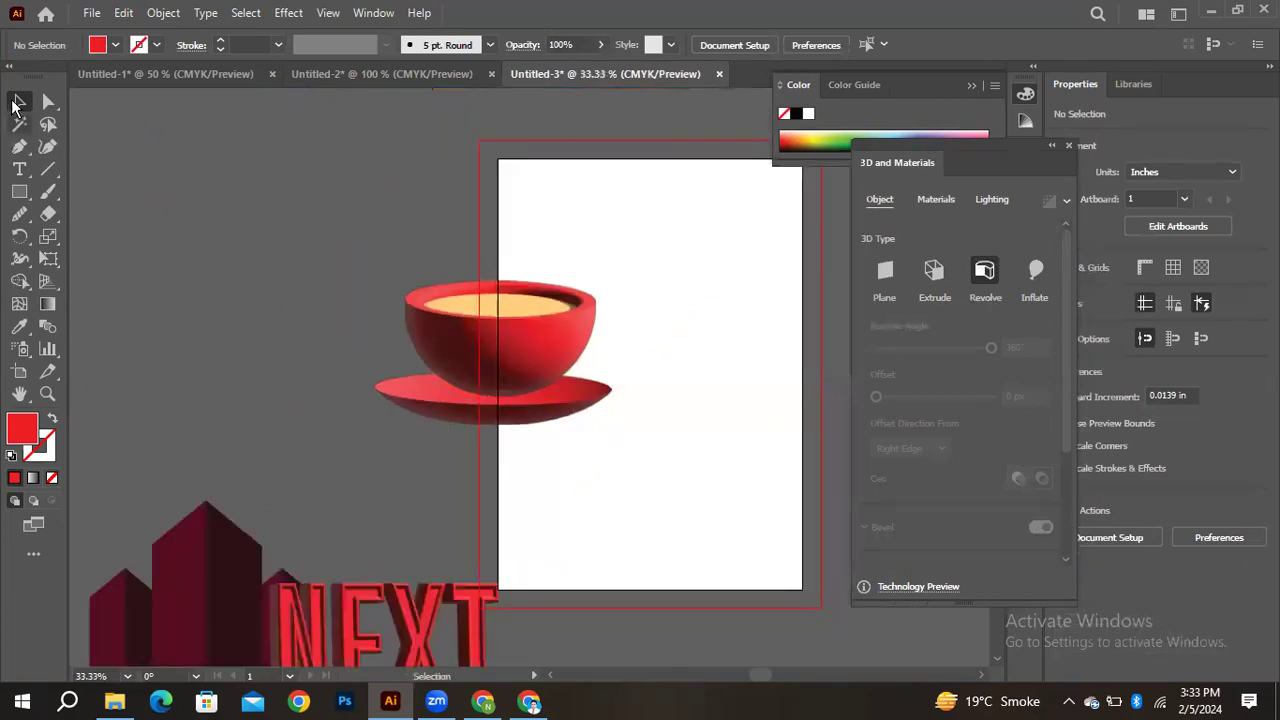
pyautogui.moveTo(243, 186); pyautogui.dragTo(710, 492)
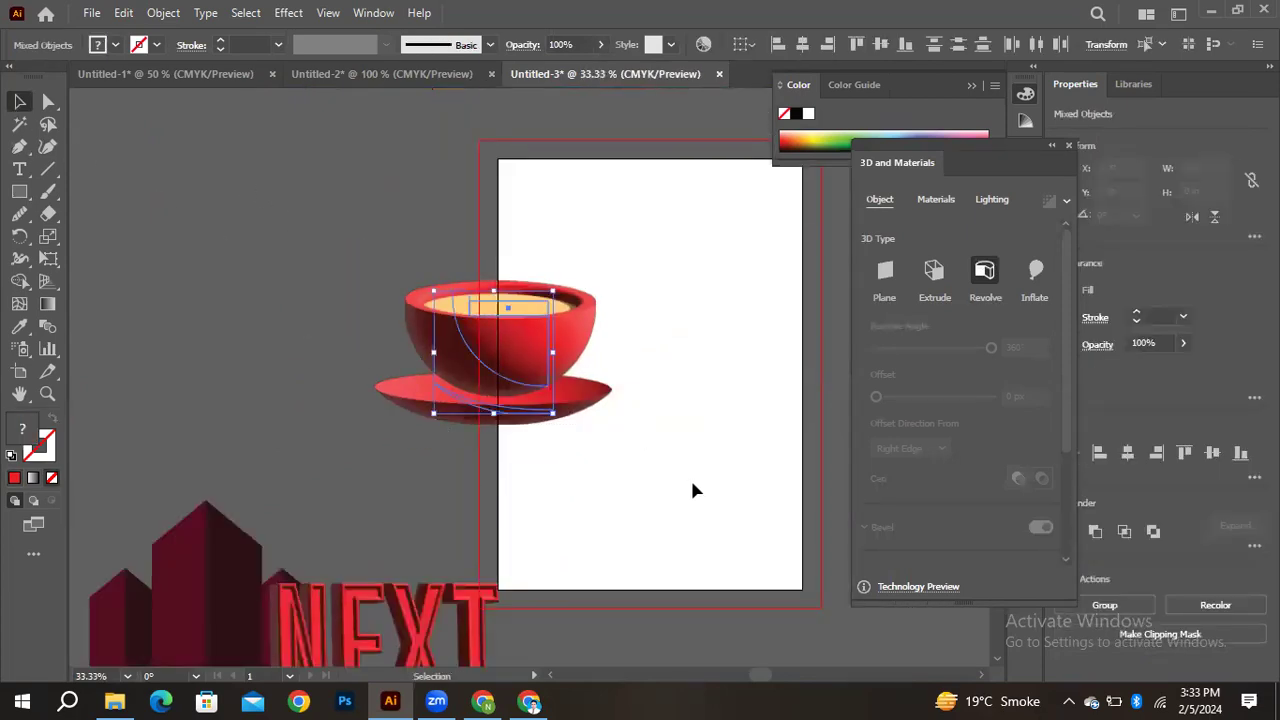
pyautogui.click(654, 309)
pyautogui.moveTo(536, 349); pyautogui.dragTo(559, 348)
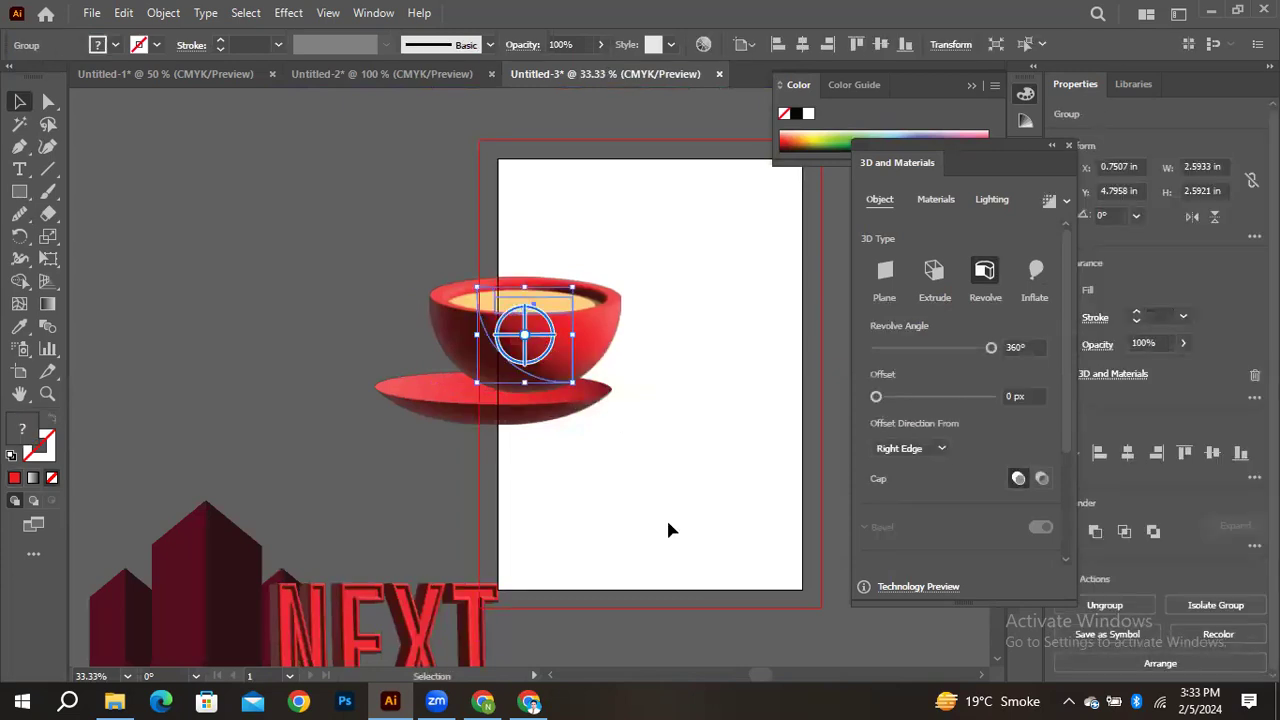
pyautogui.moveTo(369, 163); pyautogui.dragTo(640, 447)
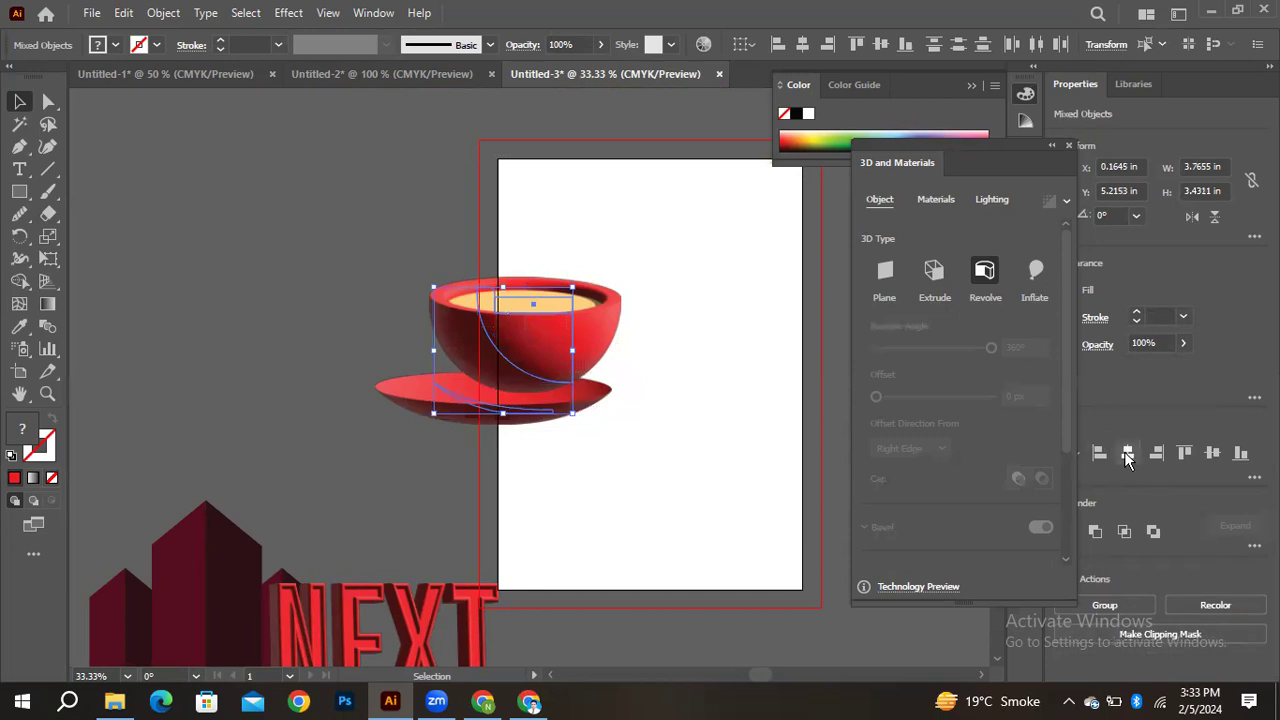
pyautogui.click(1128, 455)
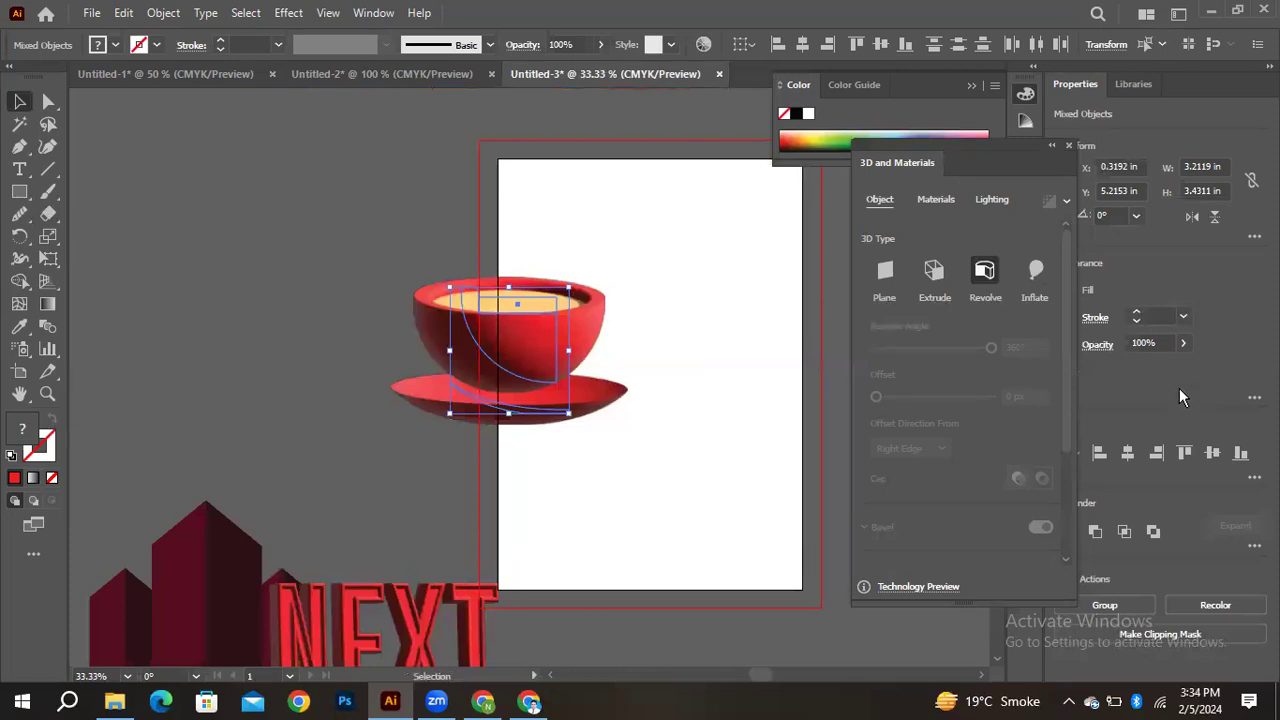
# Create a new A4 document in landscape orientation, 11.6929 × 8.2677 in, with one artboard
pyautogui.click(88, 13)
pyautogui.click(120, 34)
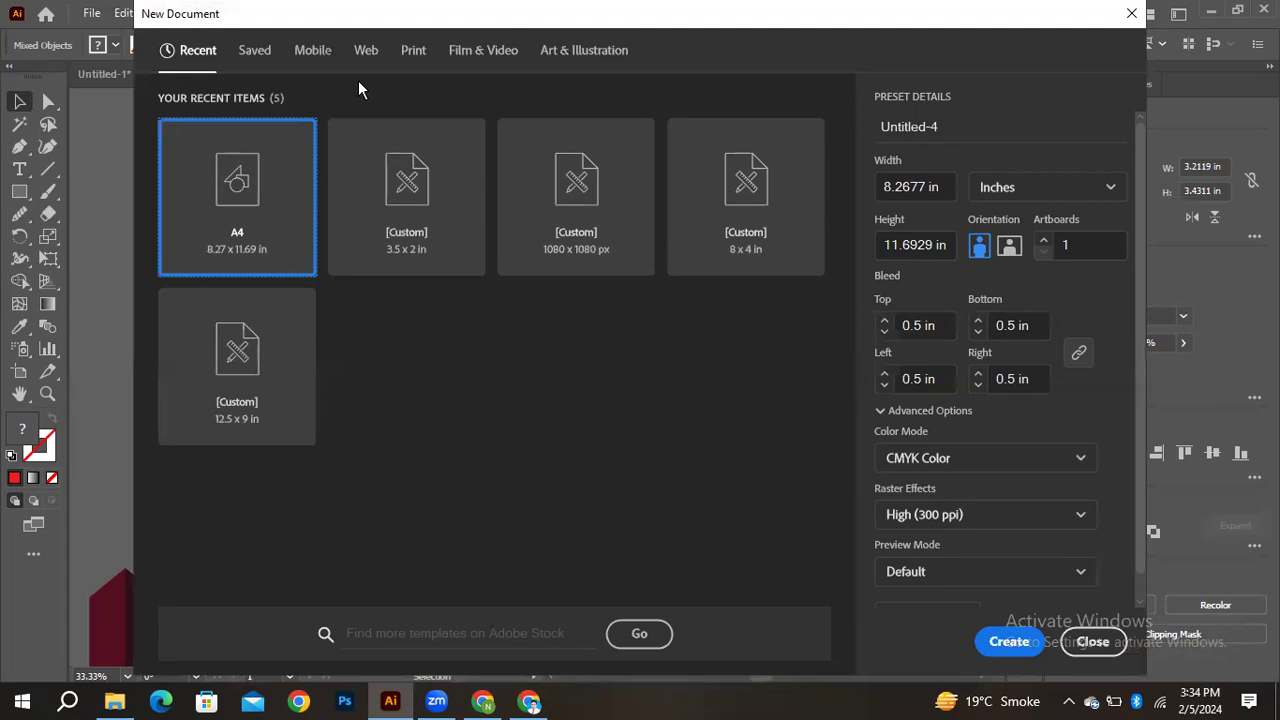
pyautogui.click(1009, 246)
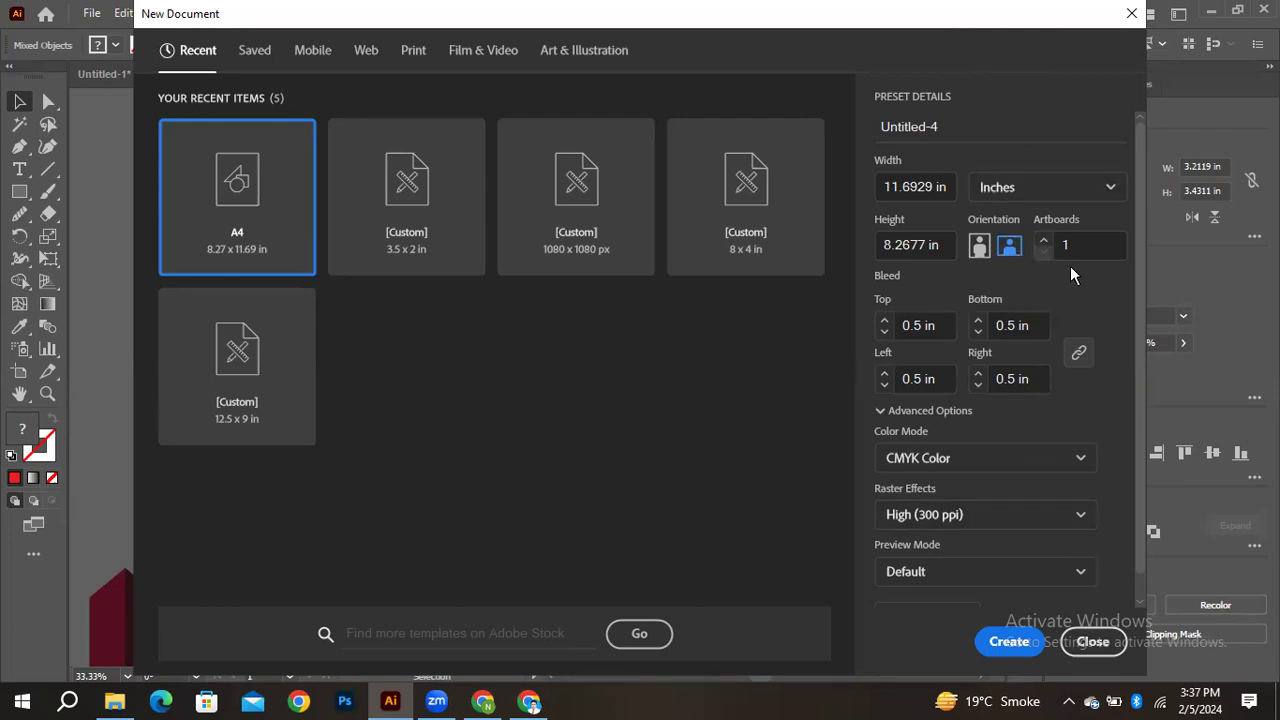
pyautogui.click(1009, 641)
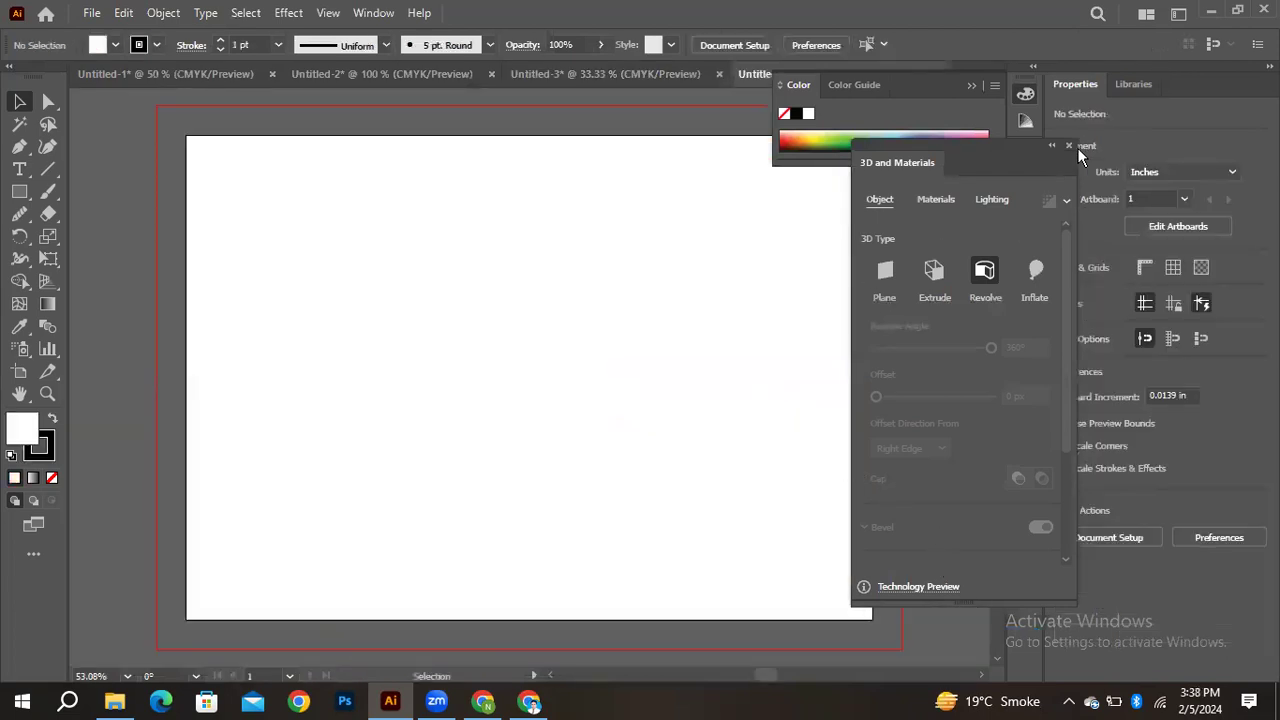
# Close the 3D and Materials panel and collapse the Color panel
pyautogui.click(1068, 146)
pyautogui.click(998, 77)
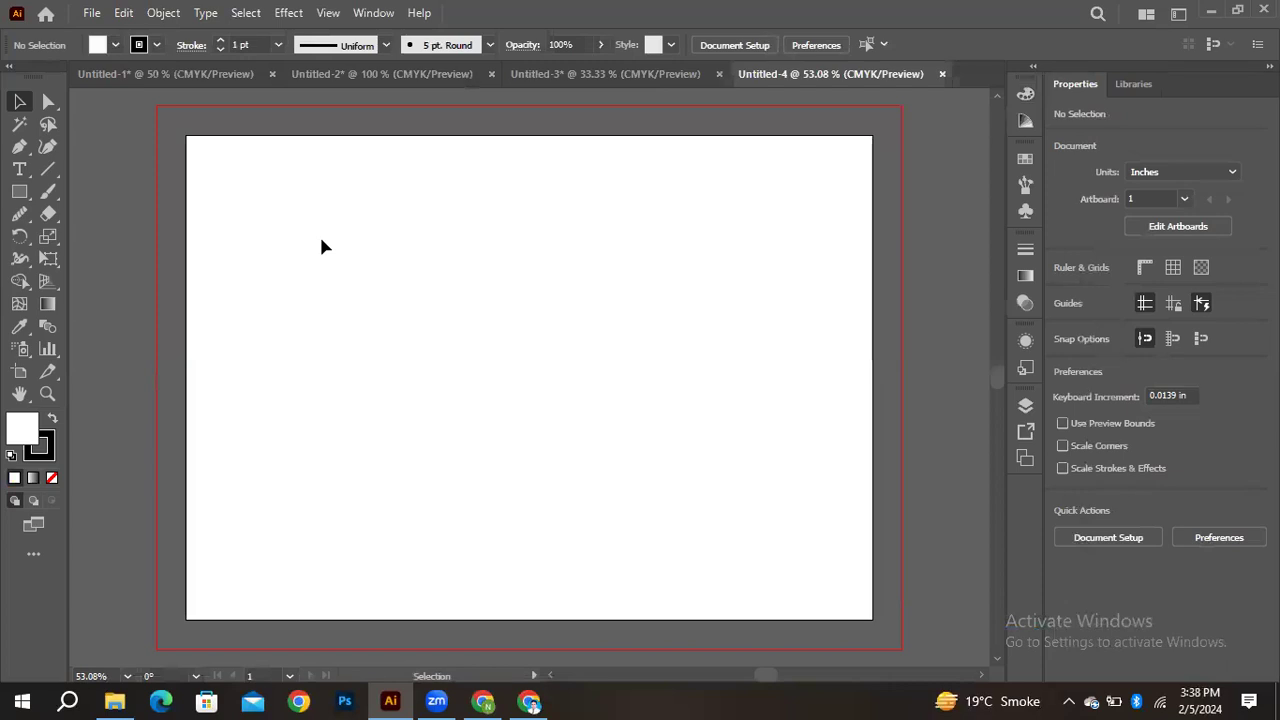
# Draw a trial square about 4.59 in wide, browse the color swatches for its fill and delete the square
pyautogui.click(19, 191)
pyautogui.moveTo(400, 192); pyautogui.dragTo(670, 461)
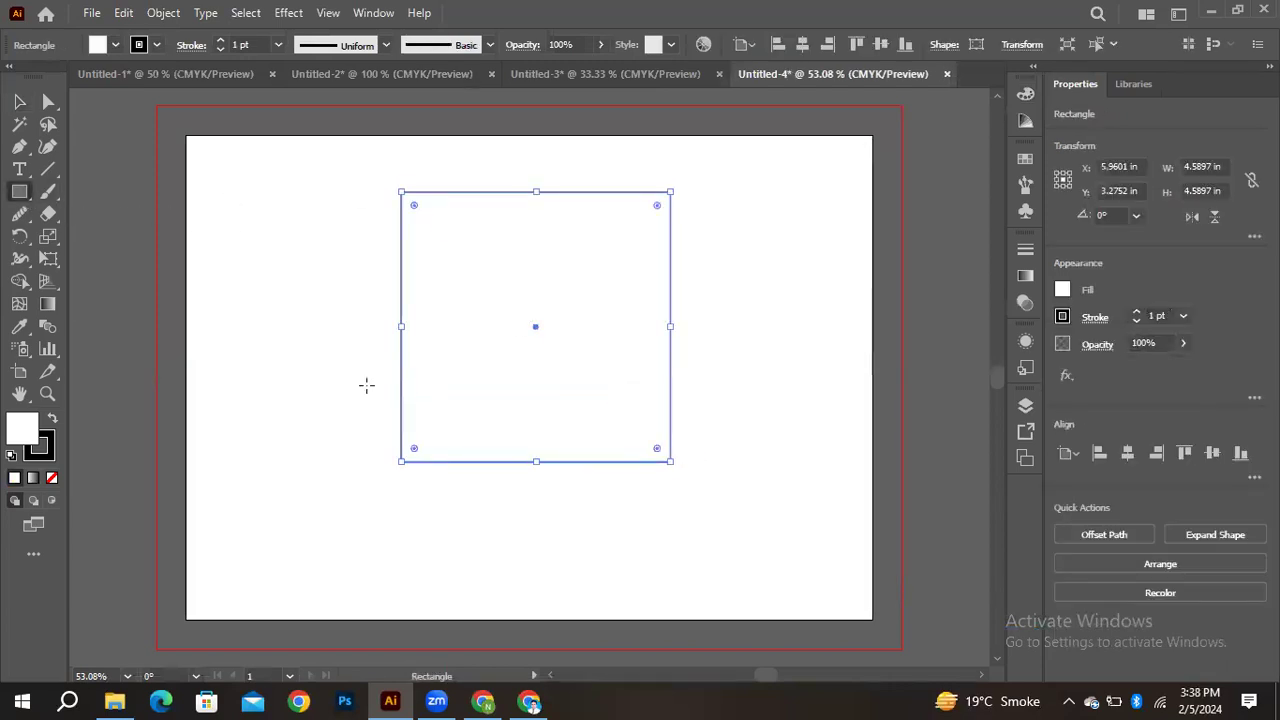
pyautogui.doubleClick(22, 428)
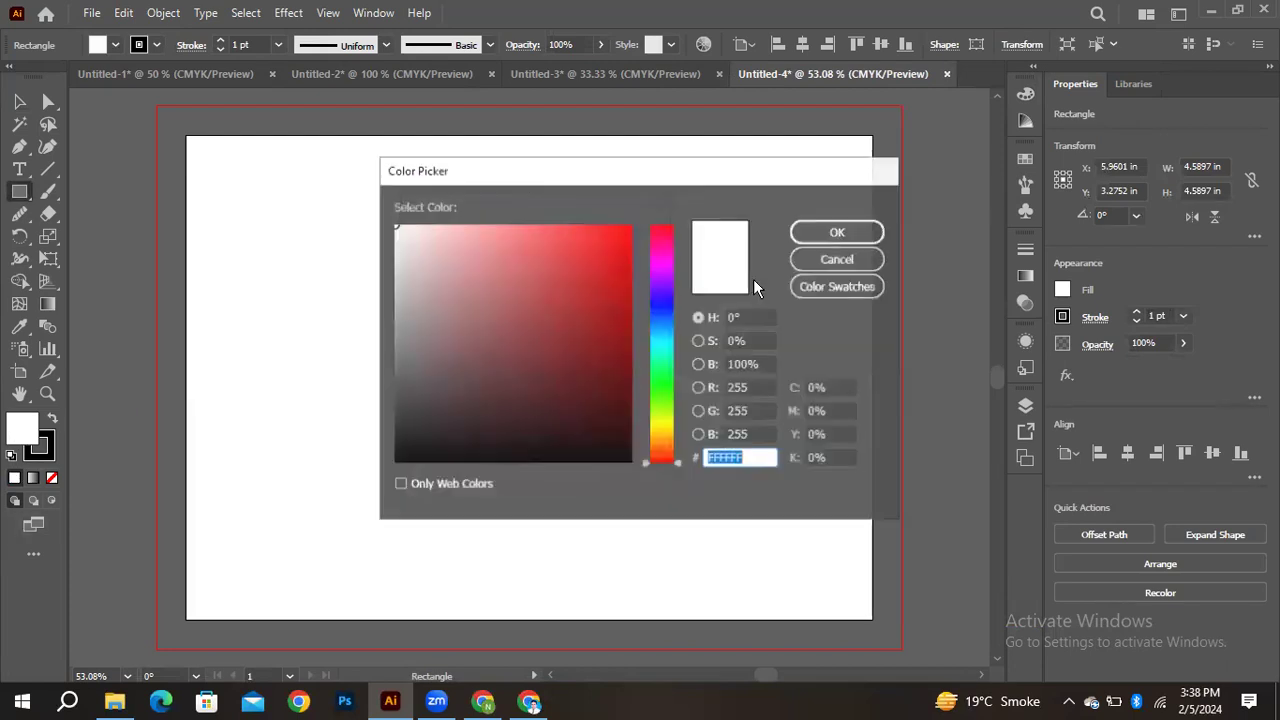
pyautogui.click(829, 286)
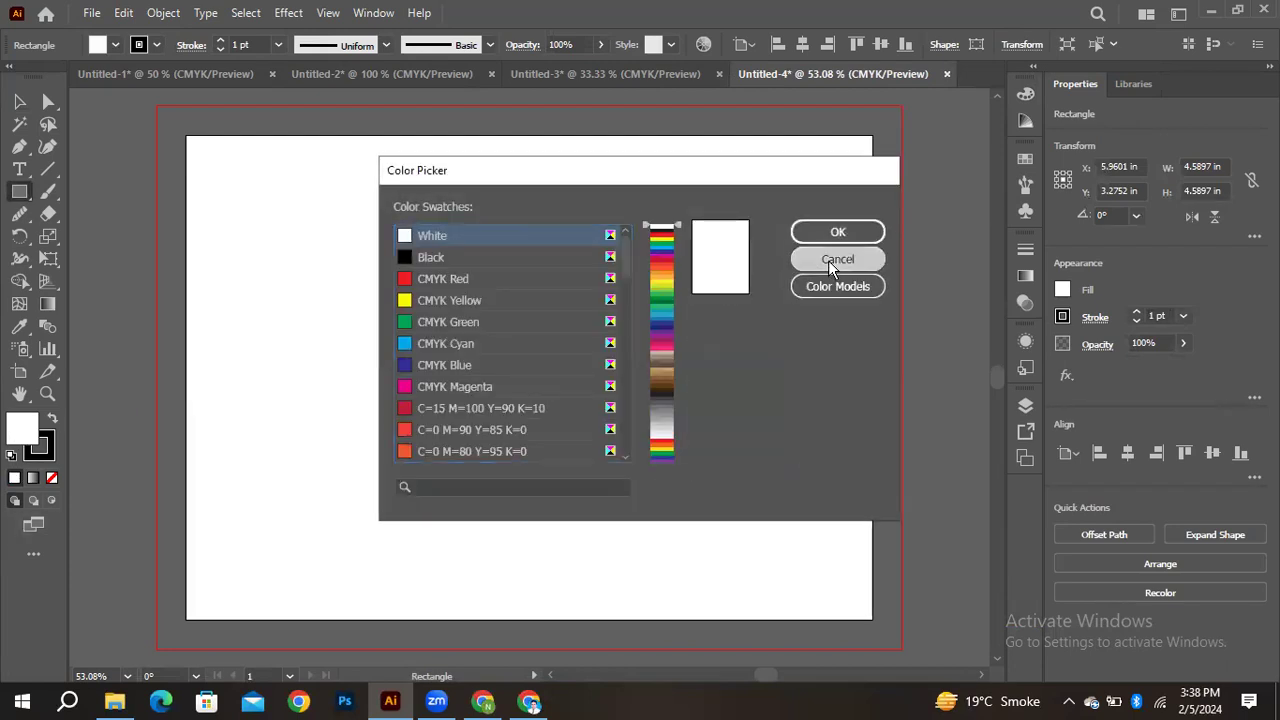
pyautogui.click(836, 259)
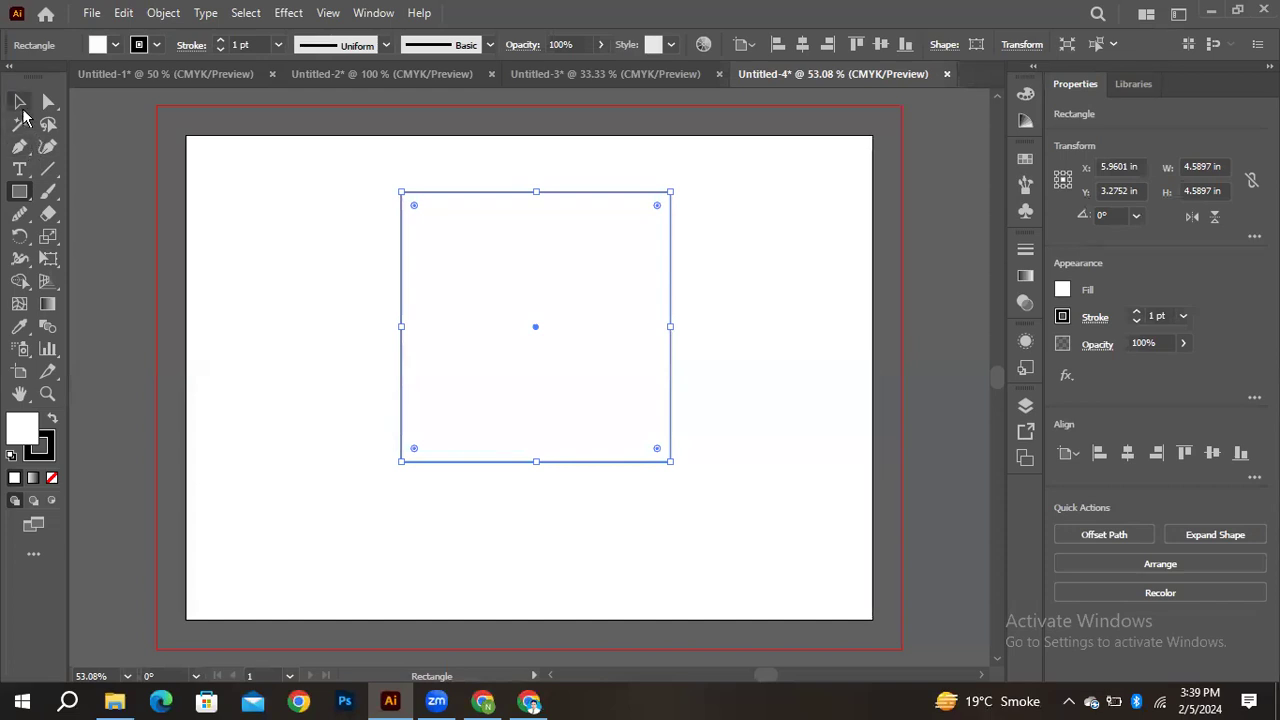
pyautogui.click(19, 101)
pyautogui.press('Delete')
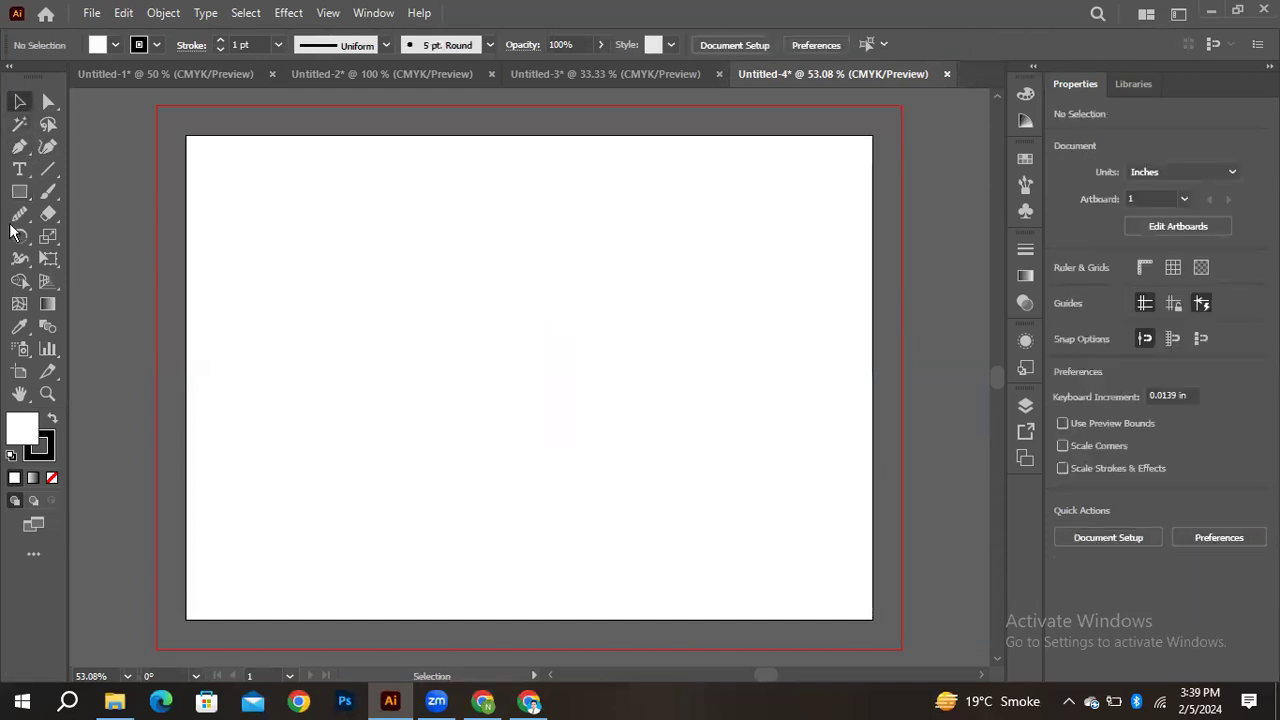
# Add the placeholder text "Lorem ipsum", enlarge it to about 94 pt and move it near the artboard's centre
pyautogui.click(30, 168)
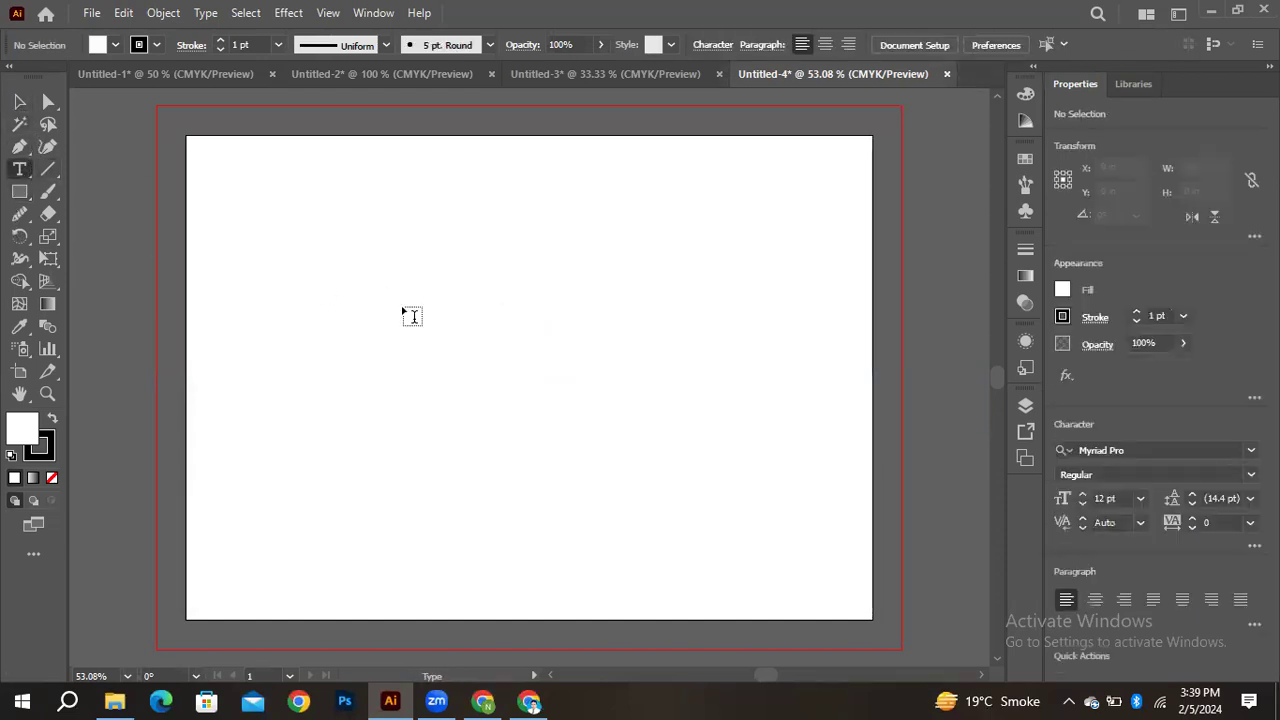
pyautogui.click(384, 343)
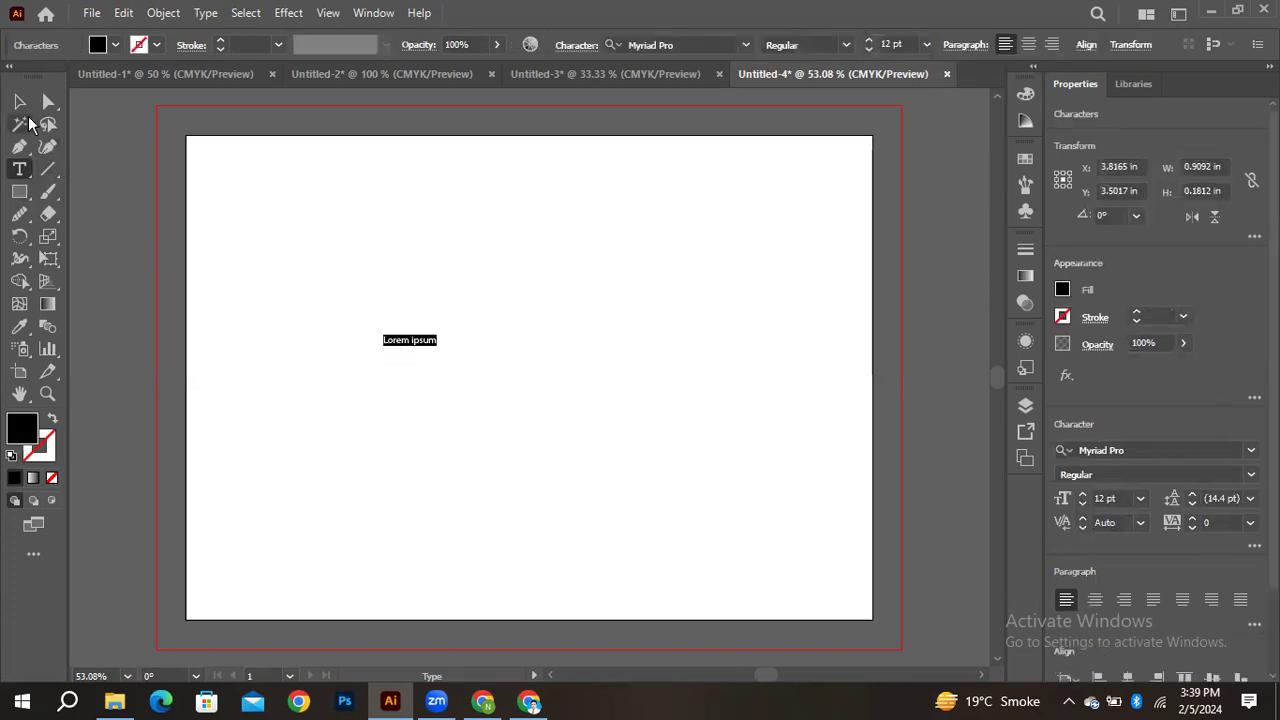
pyautogui.press('Escape')
pyautogui.moveTo(431, 332); pyautogui.dragTo(820, 171)
pyautogui.moveTo(433, 337); pyautogui.dragTo(795, 255)
pyautogui.moveTo(714, 269); pyautogui.dragTo(631, 373)
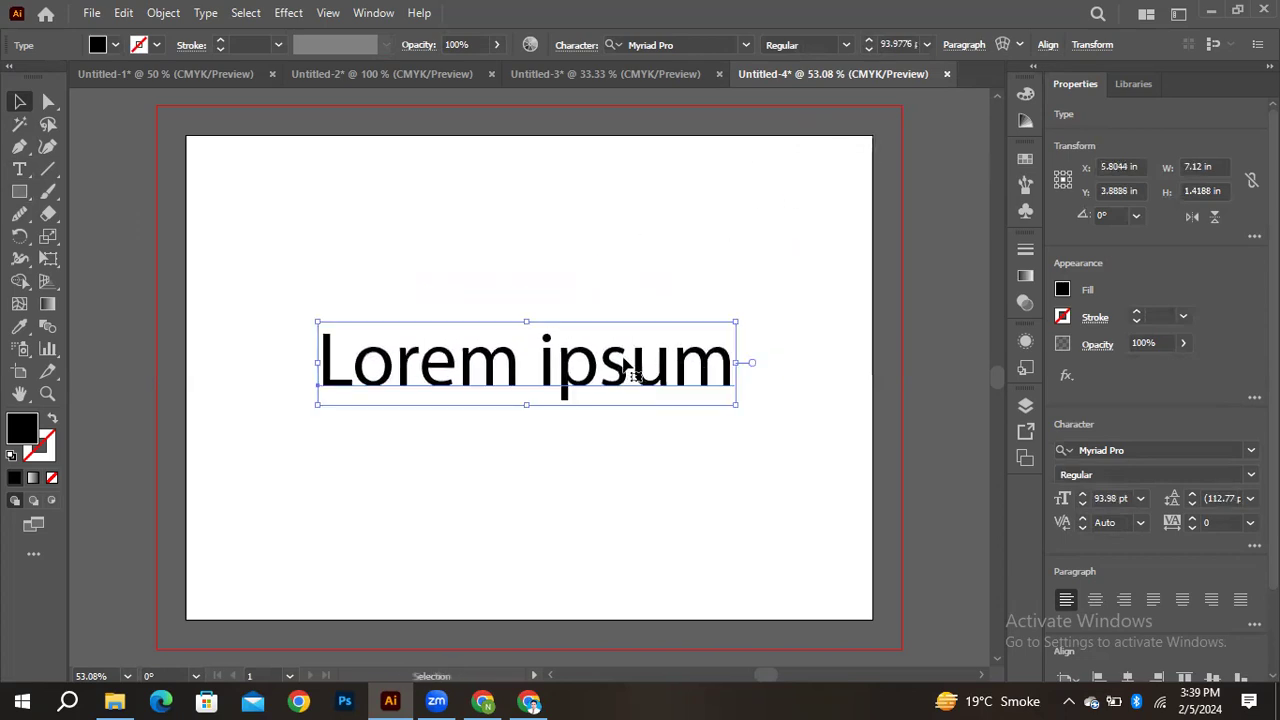
# Export the artwork to Downloads as a PNG named Untitled-4, at High (300 ppi) resolution with a transparent background
pyautogui.click(91, 13)
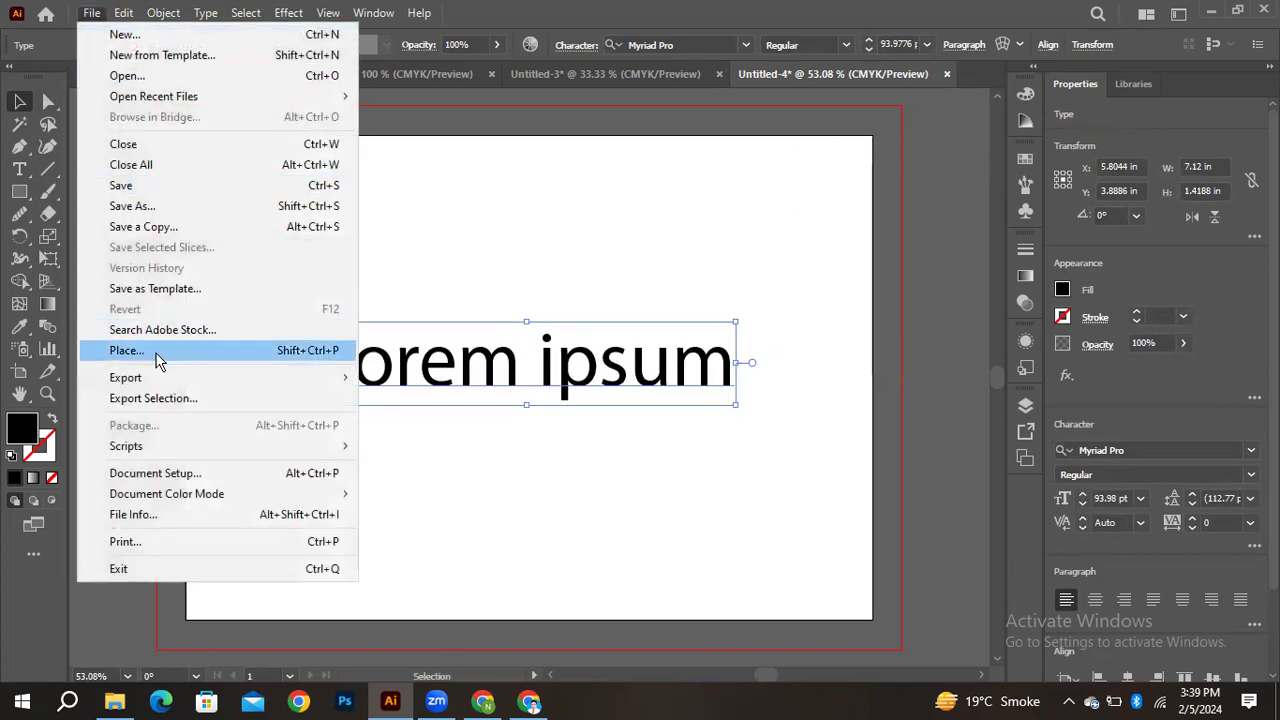
pyautogui.moveTo(230, 380)
pyautogui.click(545, 398)
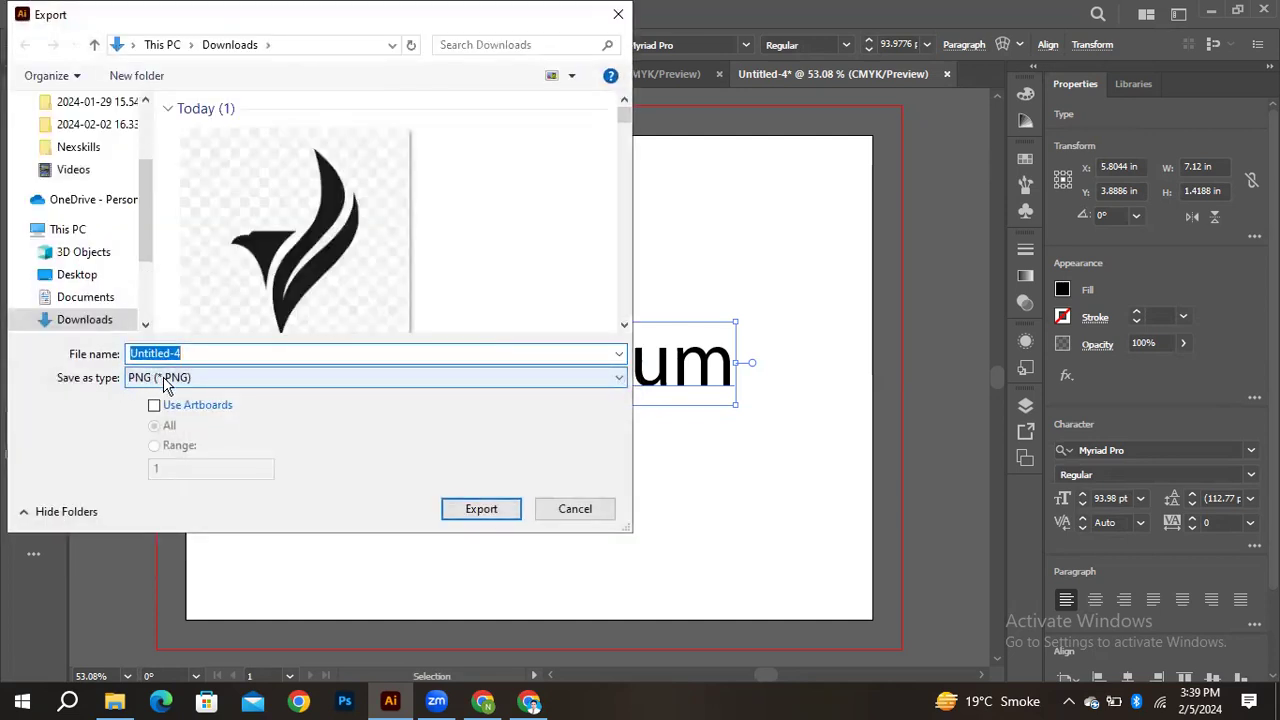
pyautogui.click(472, 514)
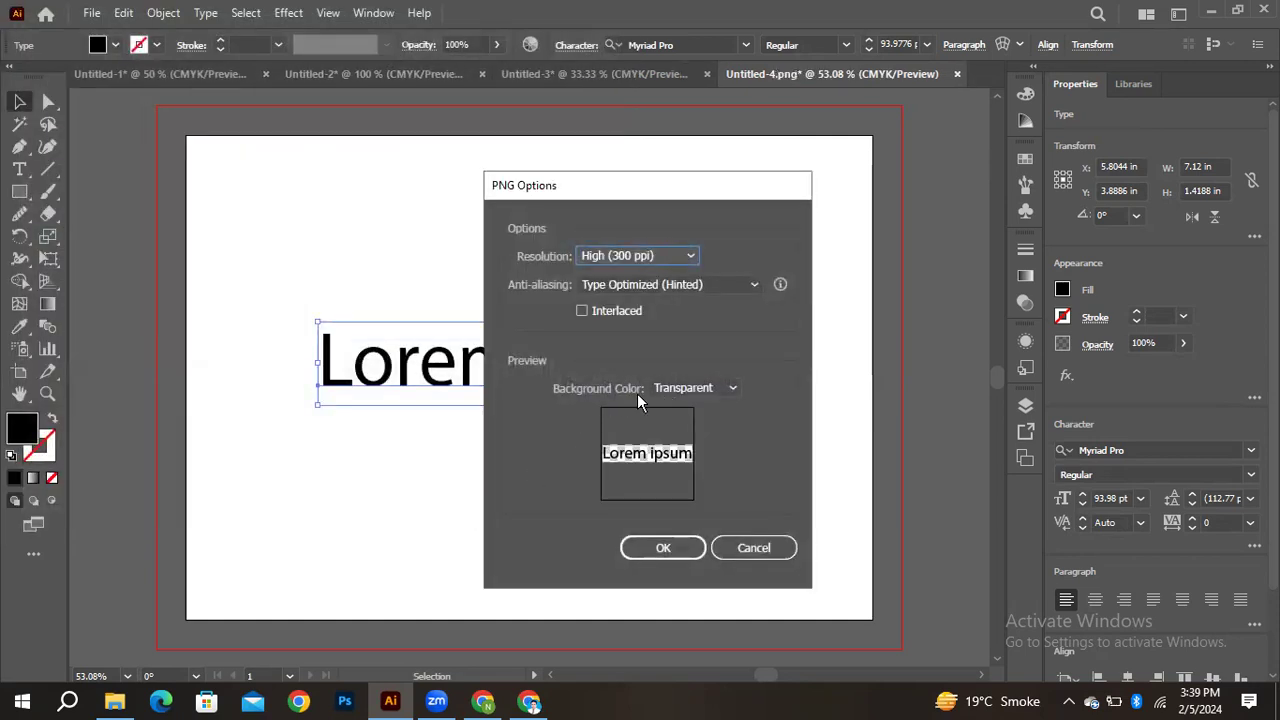
pyautogui.click(708, 389)
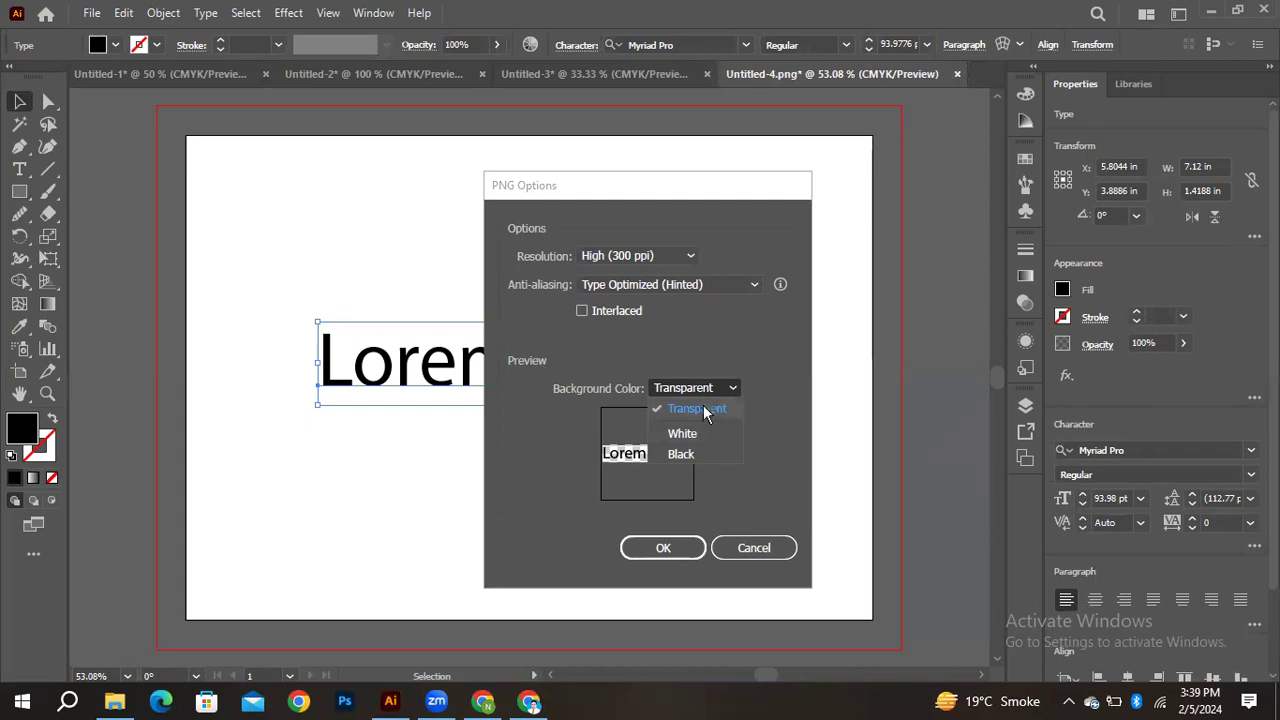
pyautogui.click(704, 409)
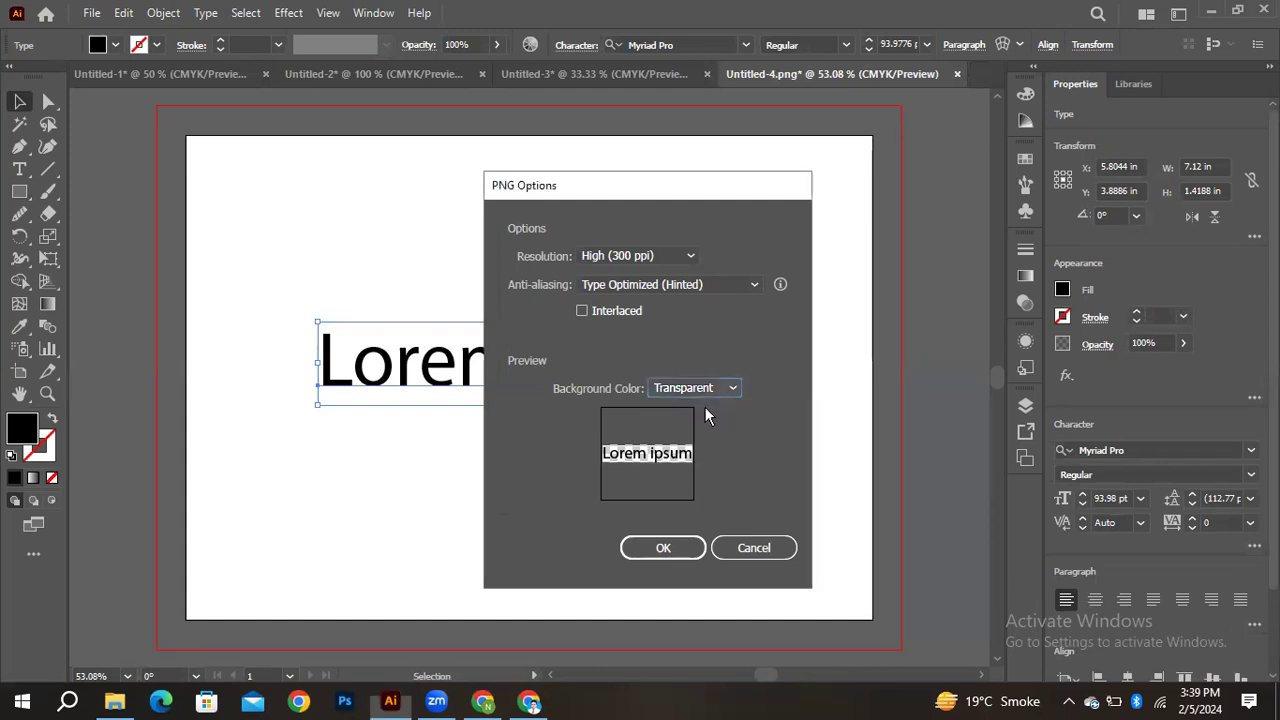
pyautogui.click(660, 547)
# Place the exported Untitled-4 image from the Downloads folder into the document beside the original text
pyautogui.click(115, 703)
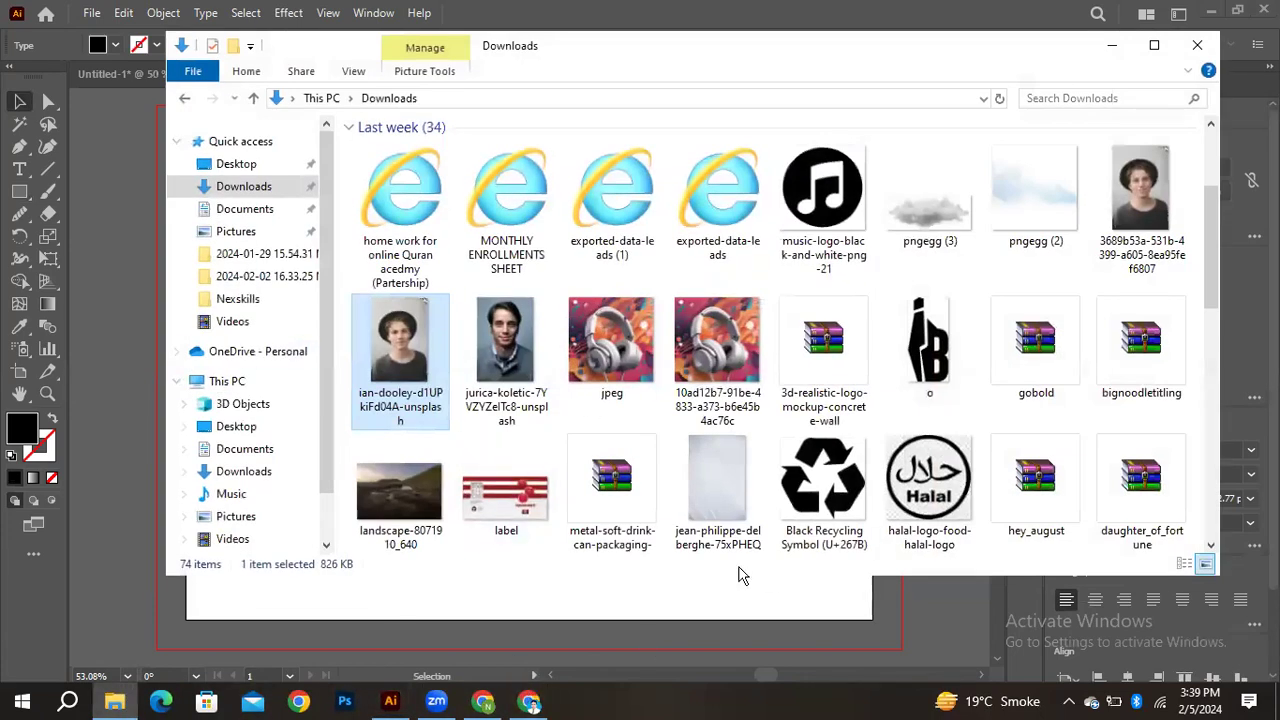
pyautogui.click(243, 190)
pyautogui.moveTo(400, 210); pyautogui.dragTo(120, 290)
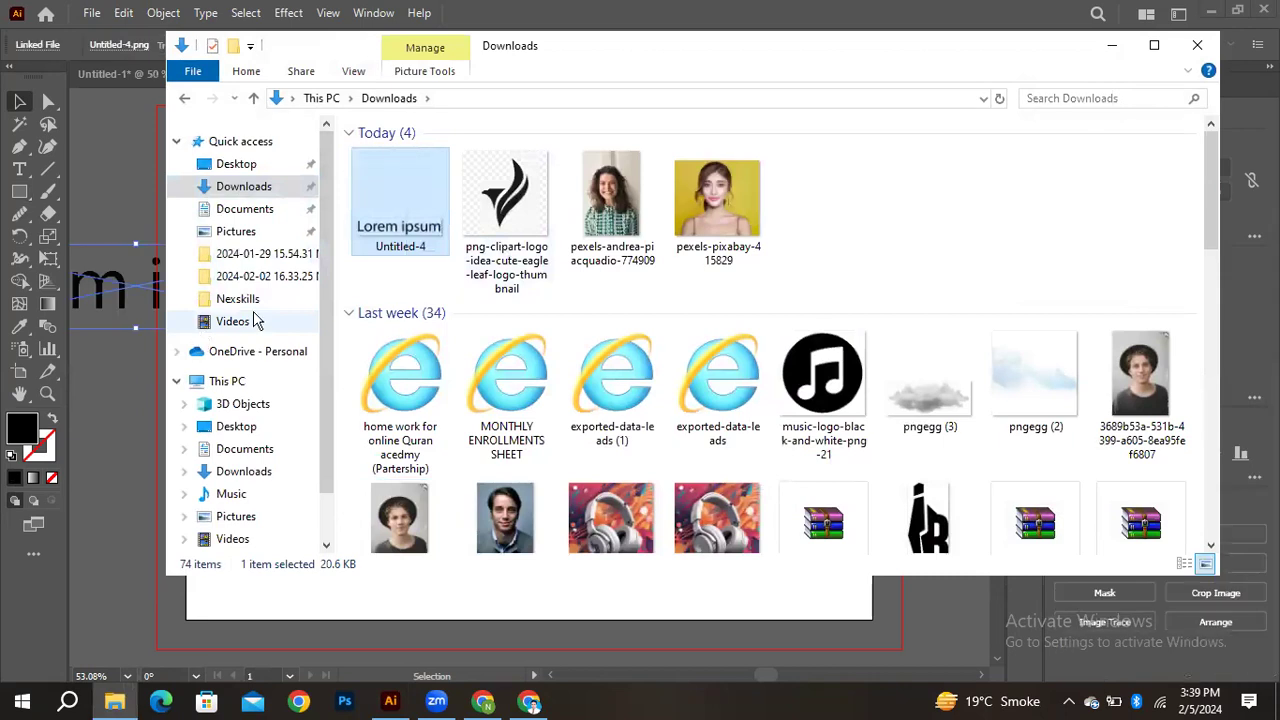
pyautogui.click(1110, 47)
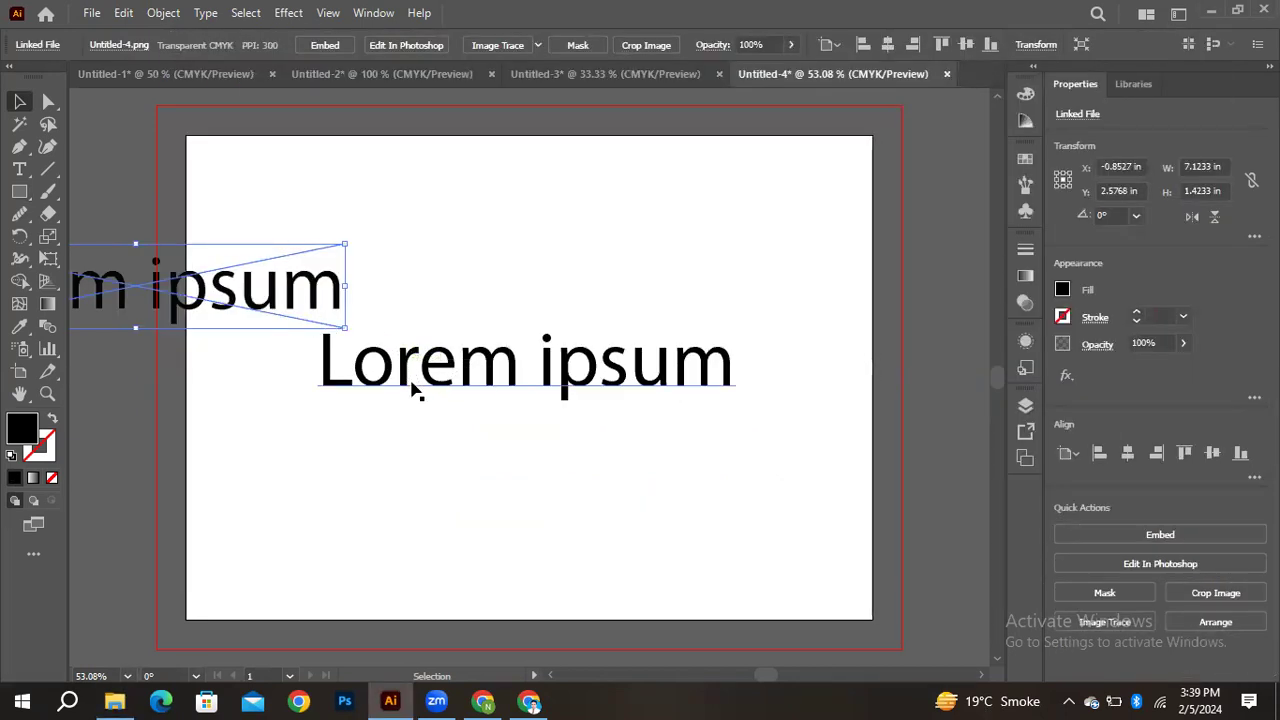
# Delete both the placeholder text and the placed PNG image from the document
pyautogui.moveTo(188, 198); pyautogui.dragTo(645, 462)
pyautogui.press('Delete')
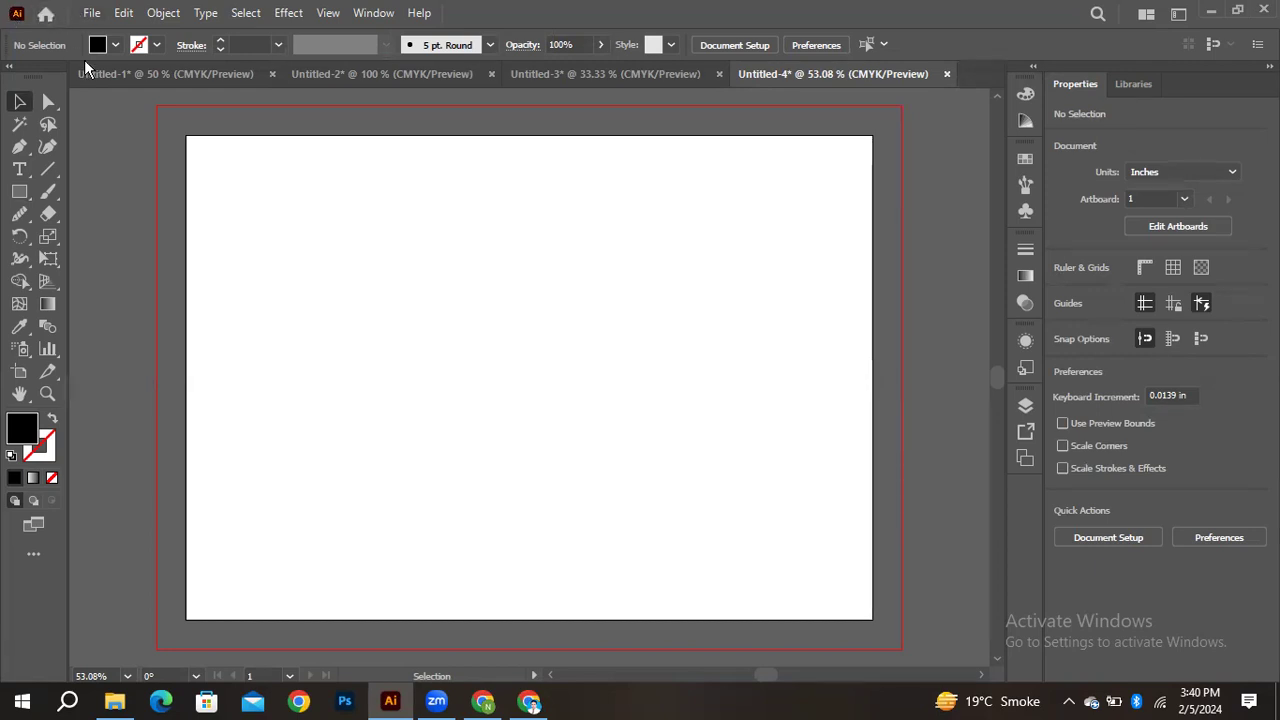
# Draw a rectangle covering the whole artboard, 11.6929 × 8.2677 in, and fill it with white (FFFFFF)
pyautogui.click(19, 191)
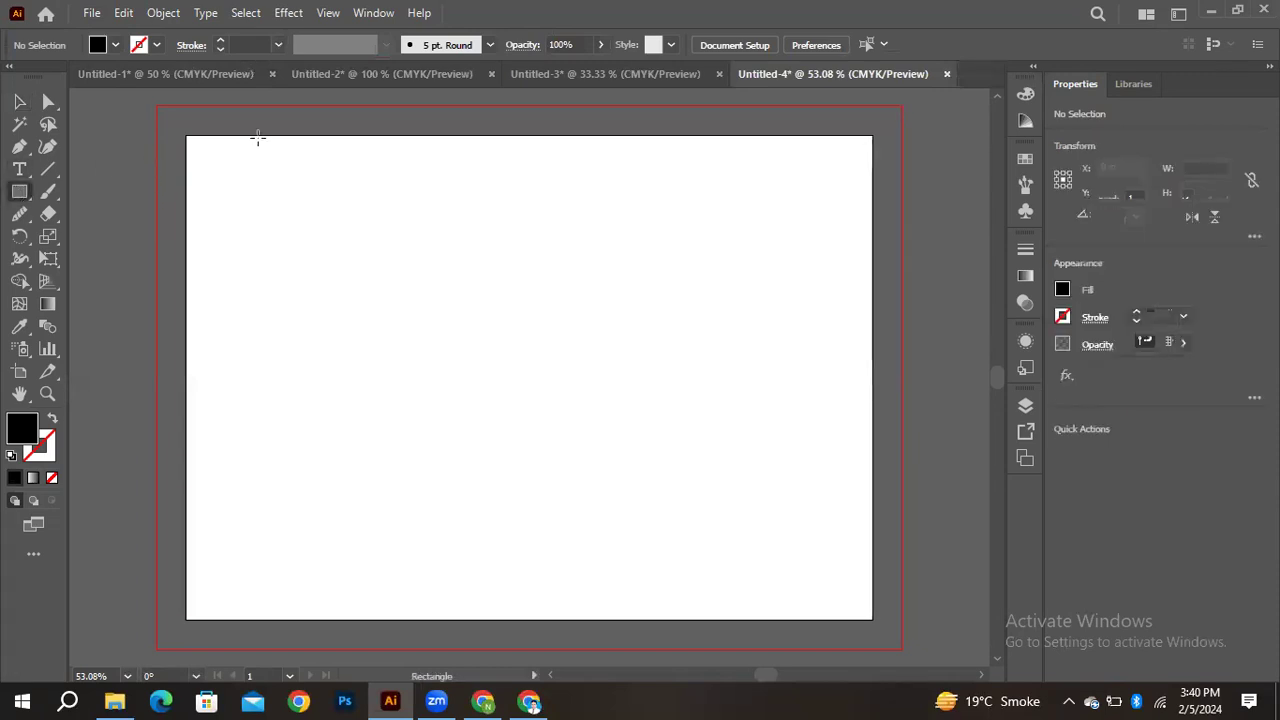
pyautogui.moveTo(183, 137)
pyautogui.mouseDown()
pyautogui.moveTo(920, 626)
pyautogui.moveTo(877, 634)
pyautogui.moveTo(872, 619)
pyautogui.mouseUp()
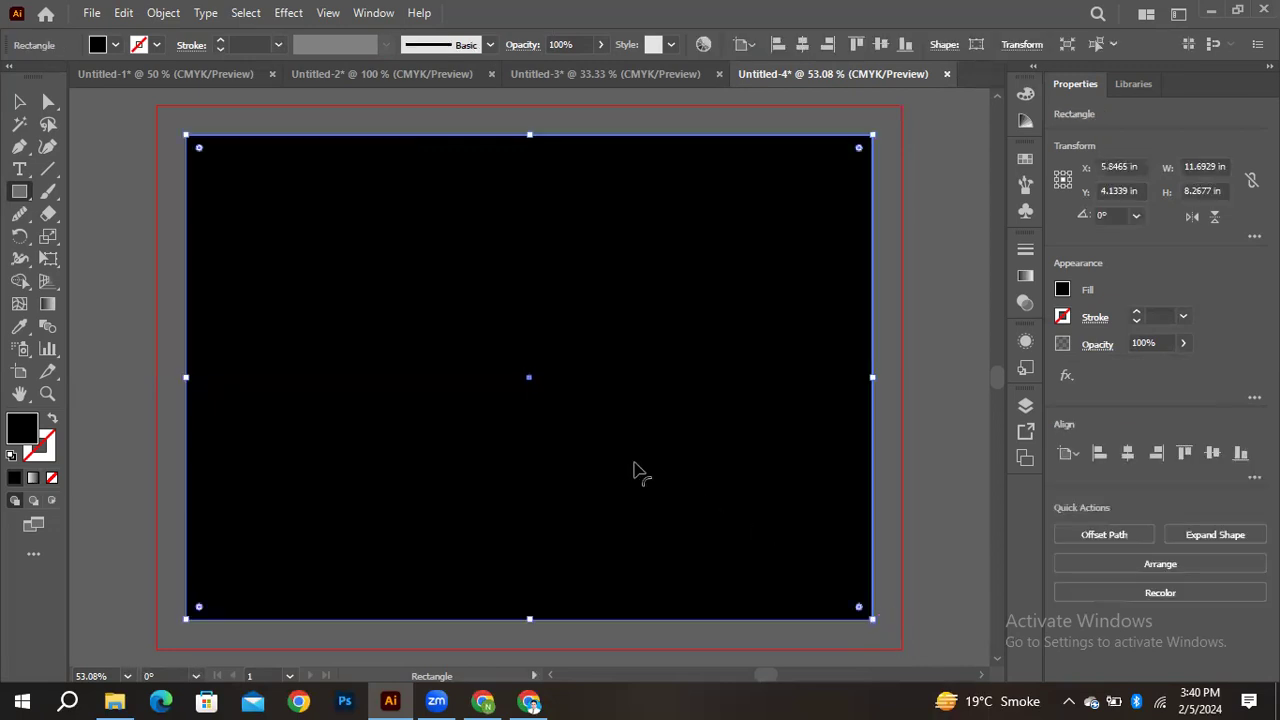
pyautogui.doubleClick(29, 428)
pyautogui.write('FFFFFF')
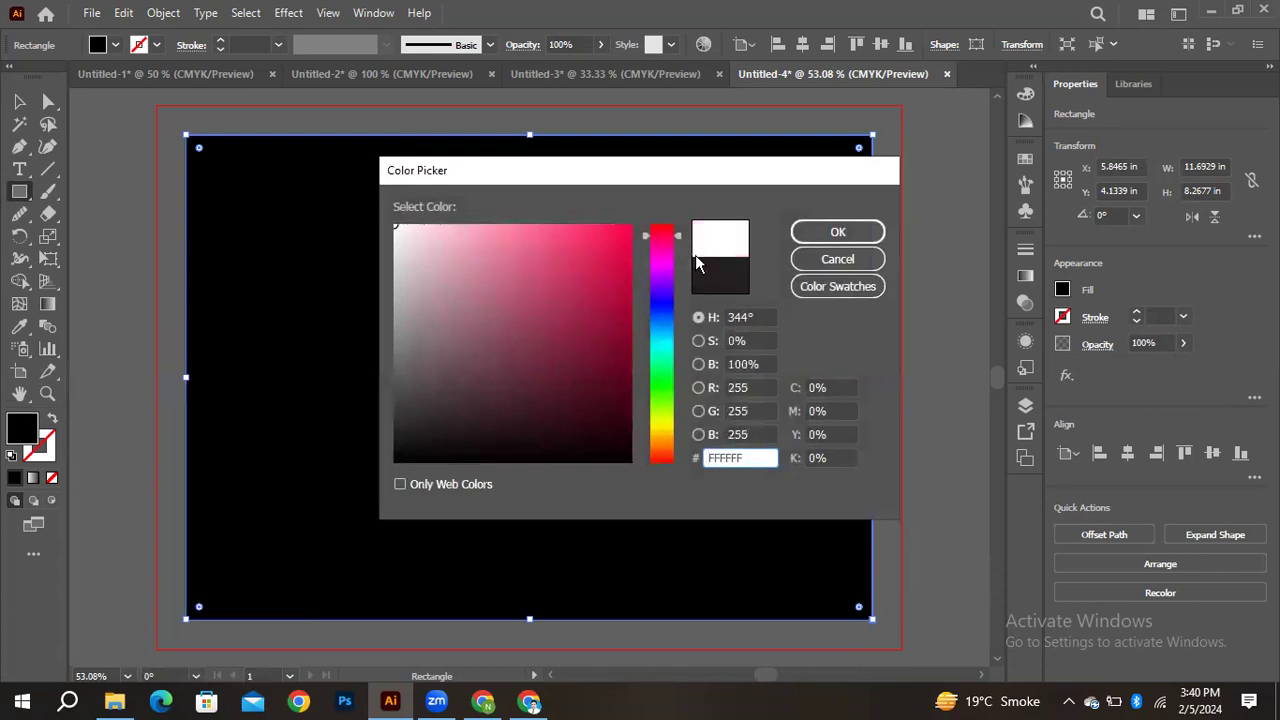
pyautogui.click(838, 231)
# Give the artboard-sized rectangle a 1 pt stroke in black (000000)
pyautogui.click(14, 478)
pyautogui.click(46, 450)
pyautogui.click(14, 478)
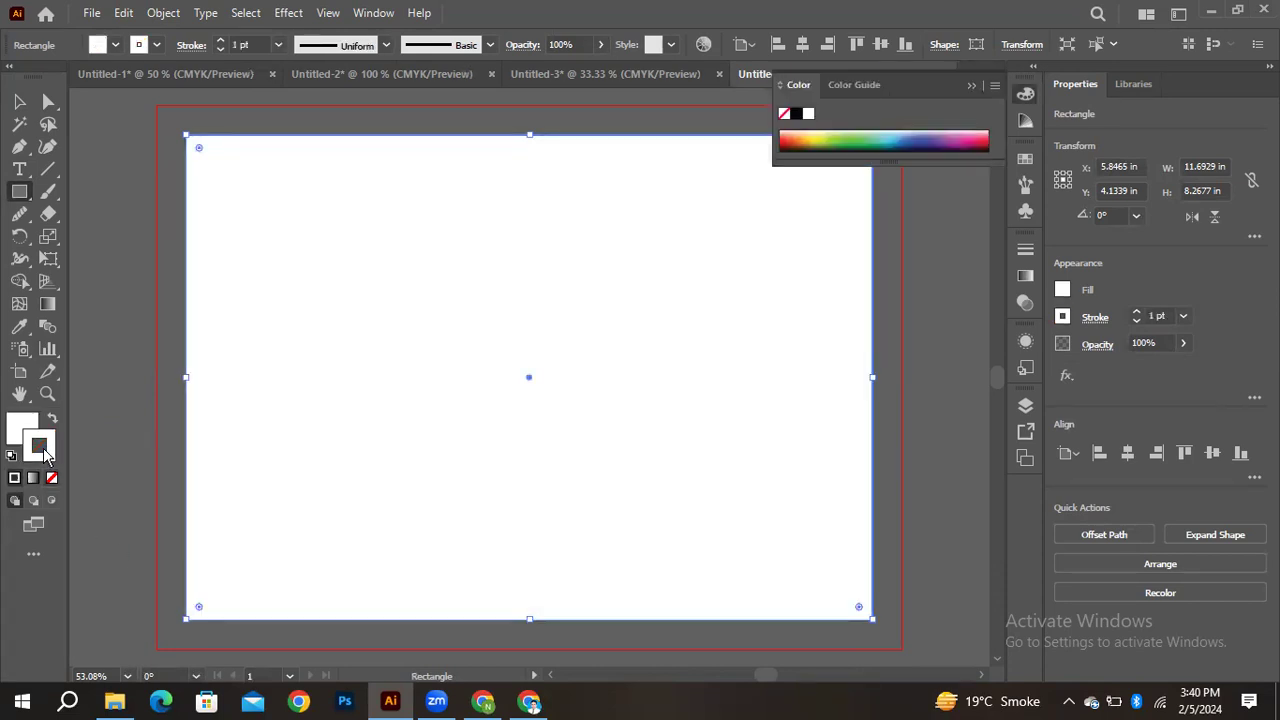
pyautogui.doubleClick(46, 452)
pyautogui.moveTo(590, 361)
pyautogui.mouseDown()
pyautogui.moveTo(597, 451)
pyautogui.moveTo(632, 463)
pyautogui.mouseUp()
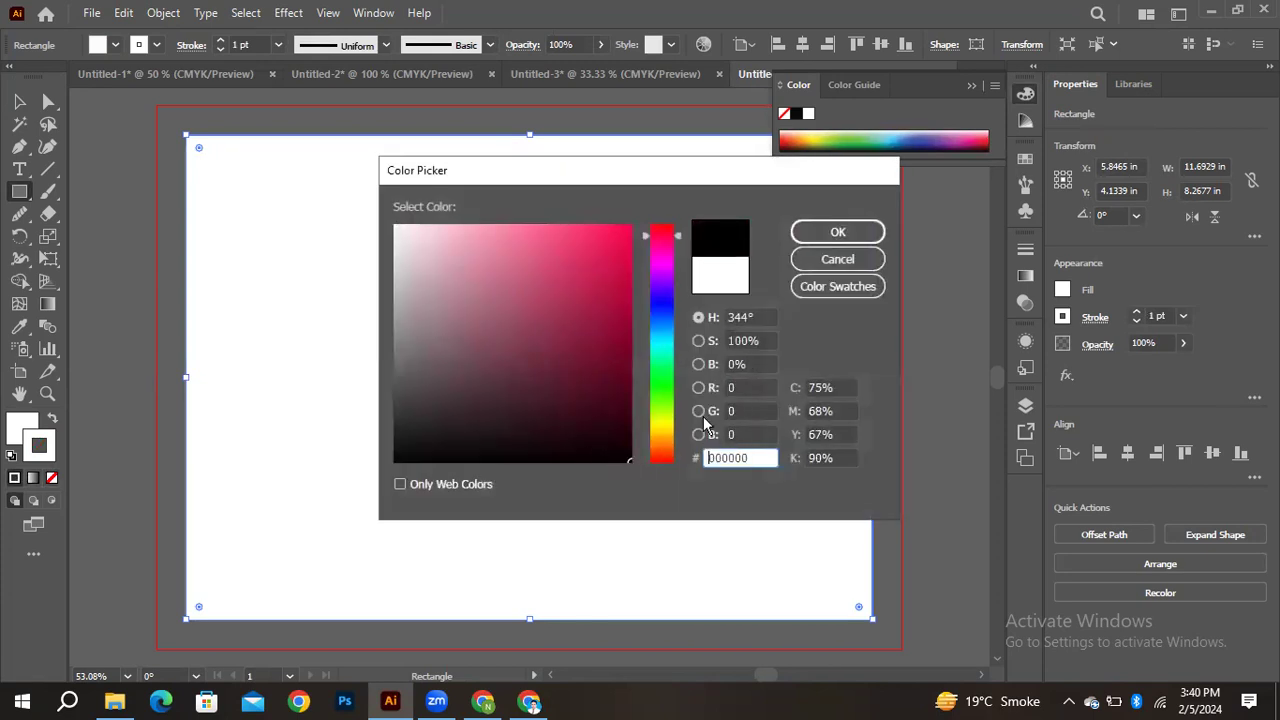
pyautogui.click(840, 231)
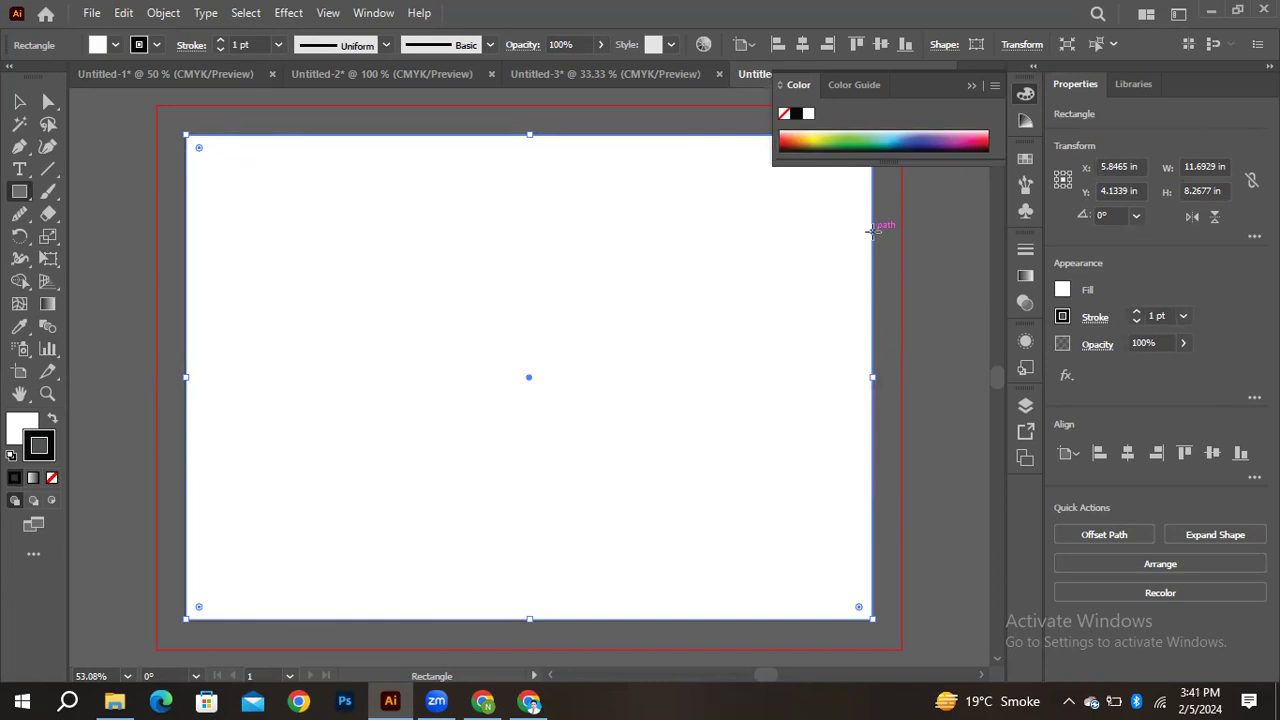
# Split the rectangle into a grid of 1 row and 3 columns with a 0 in gutter, and deselect the result
pyautogui.click(19, 101)
pyautogui.click(130, 16)
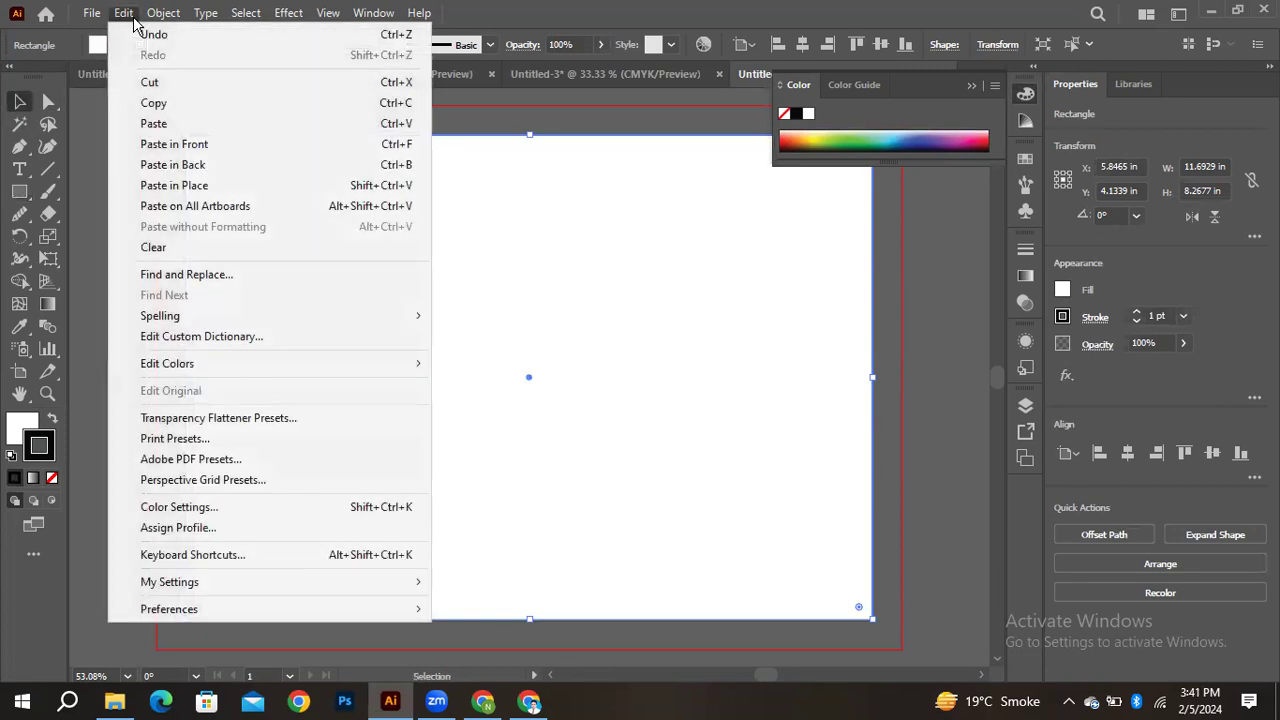
pyautogui.moveTo(160, 20)
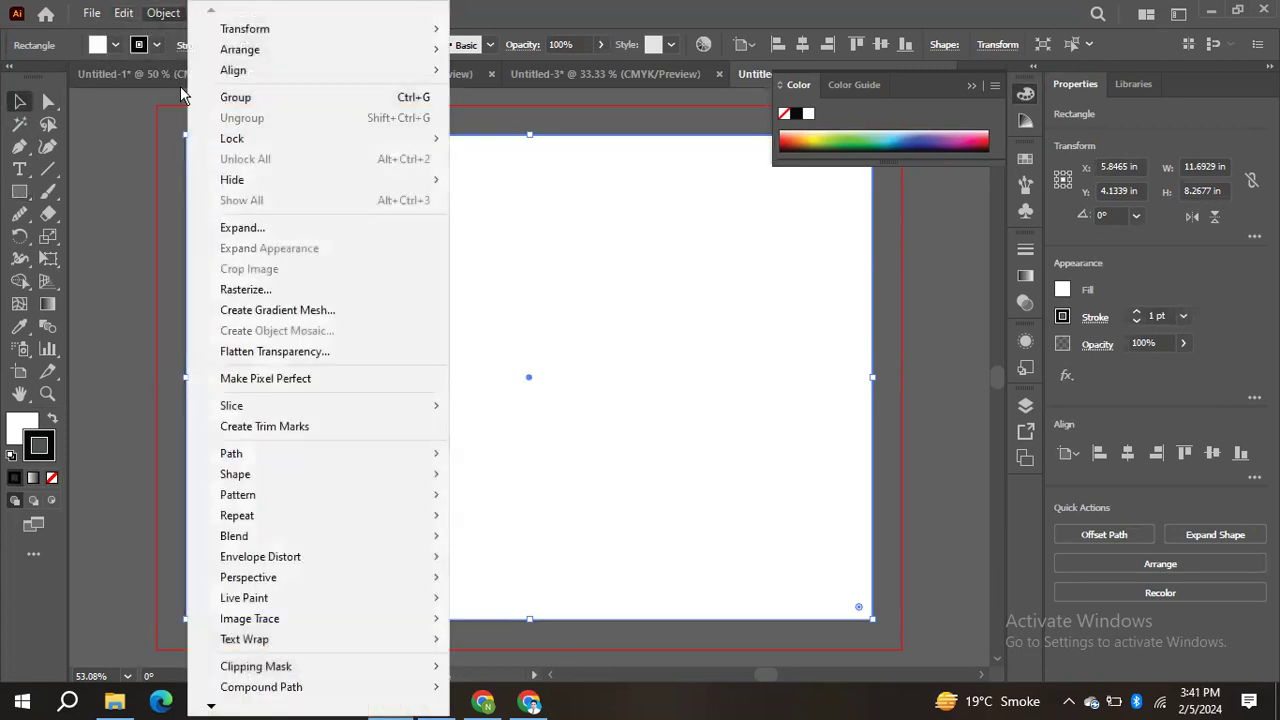
pyautogui.moveTo(274, 459)
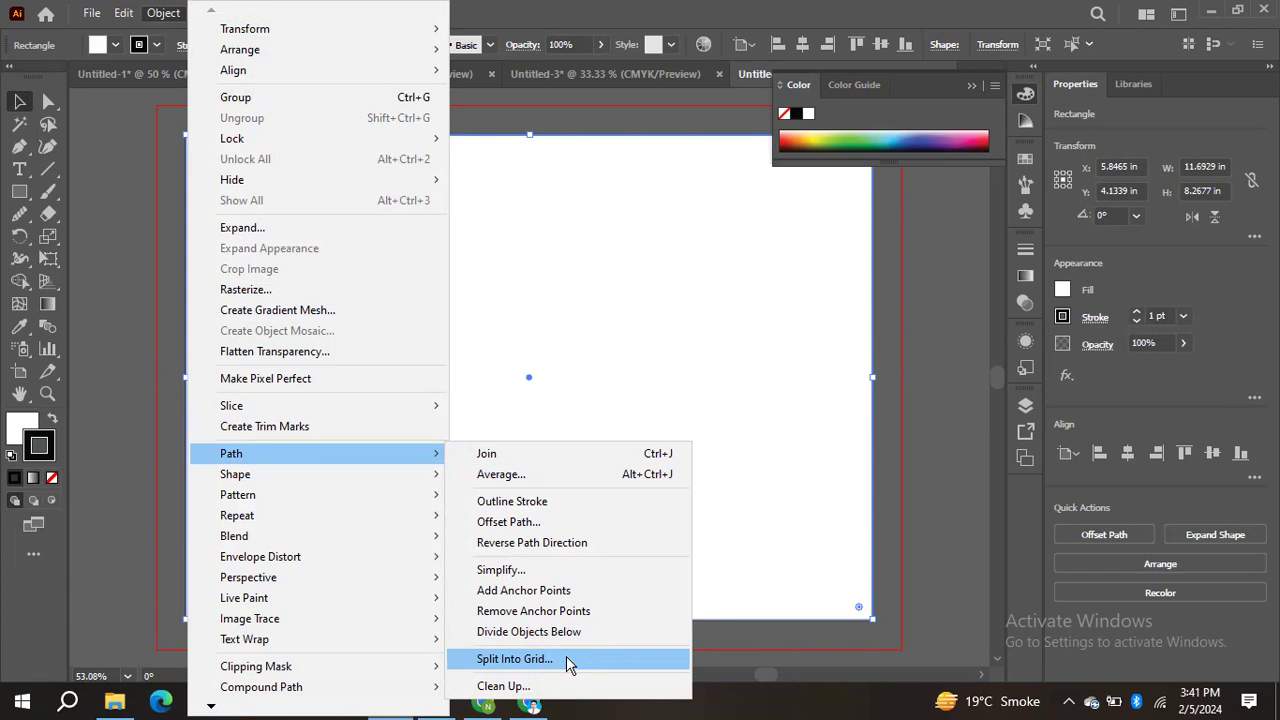
pyautogui.click(514, 659)
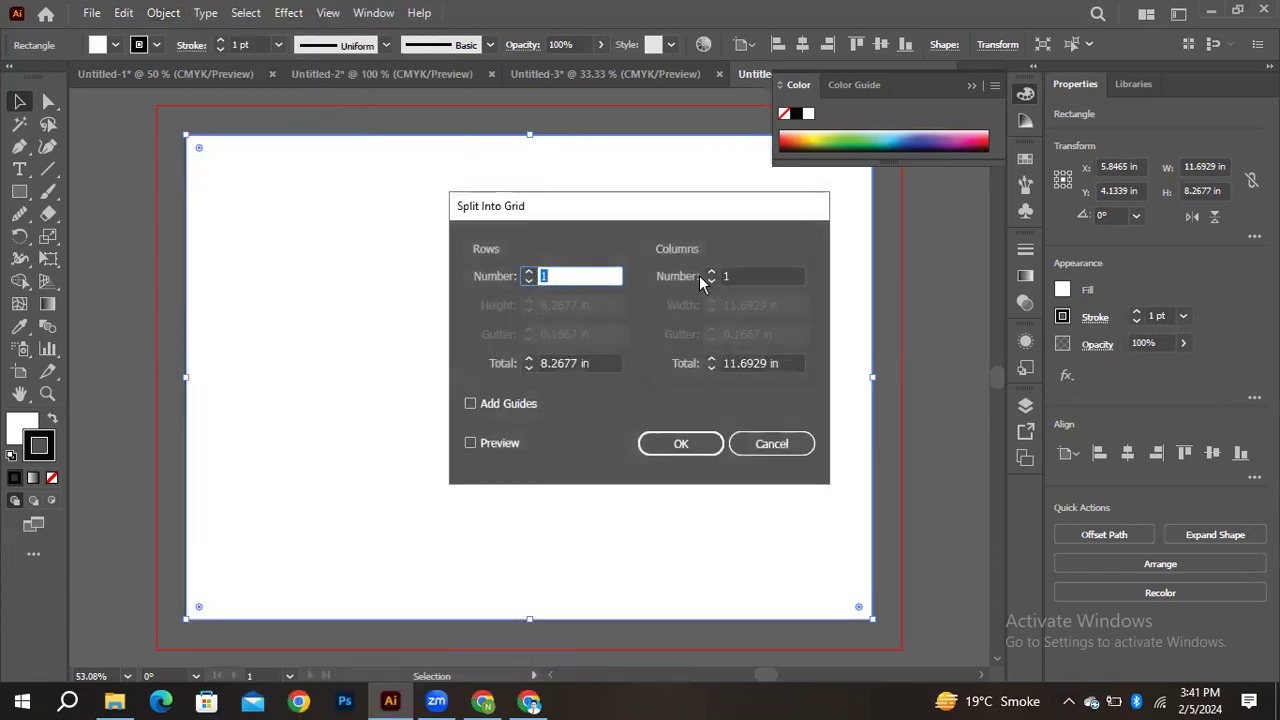
pyautogui.click(741, 282)
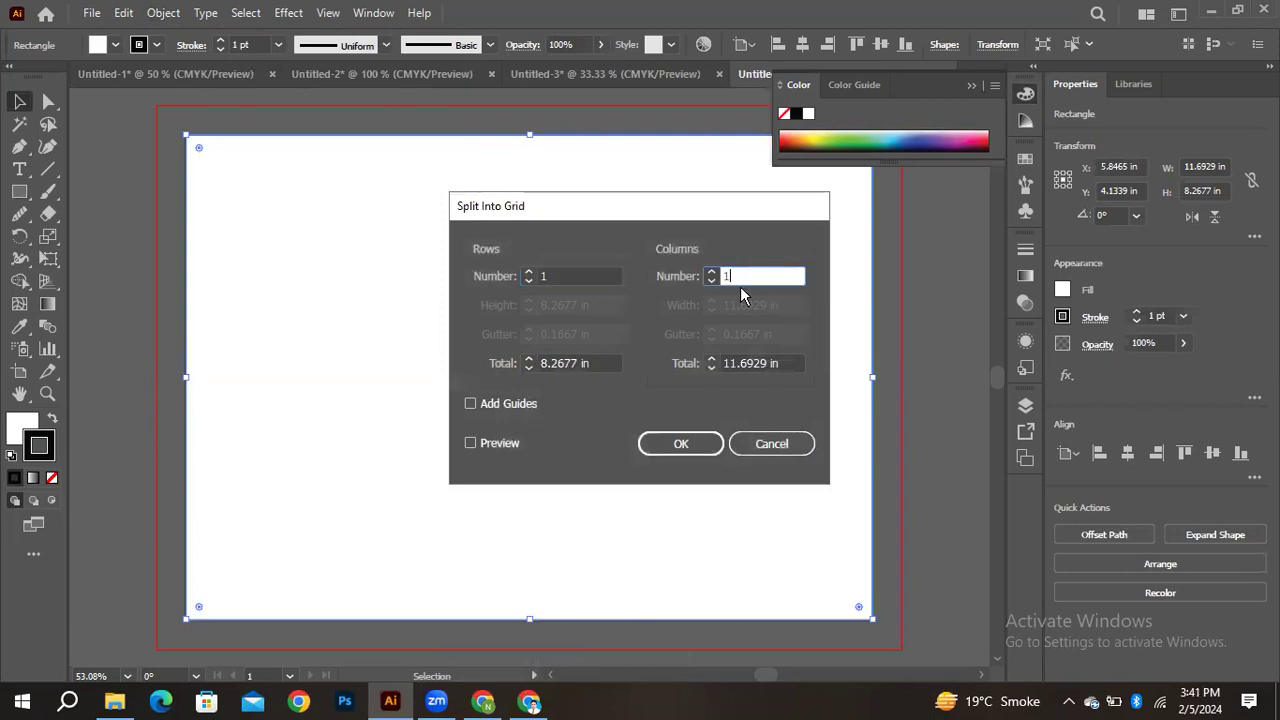
pyautogui.write('3')
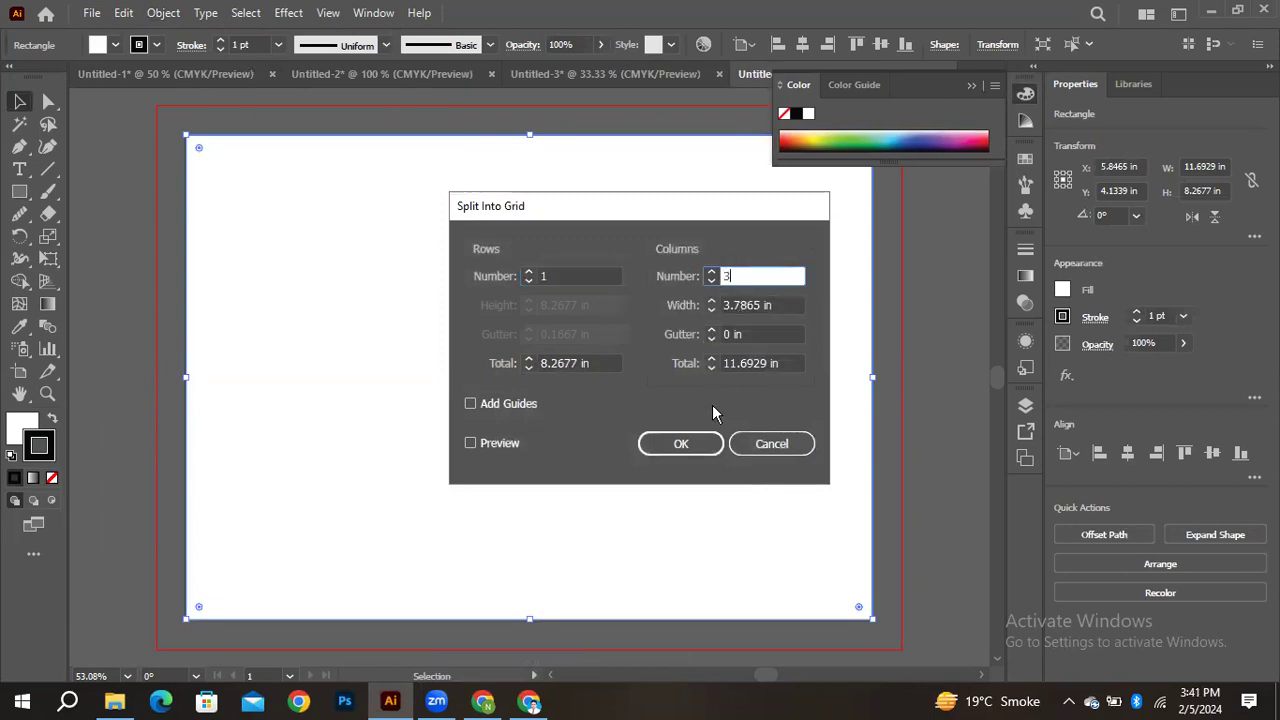
pyautogui.click(698, 444)
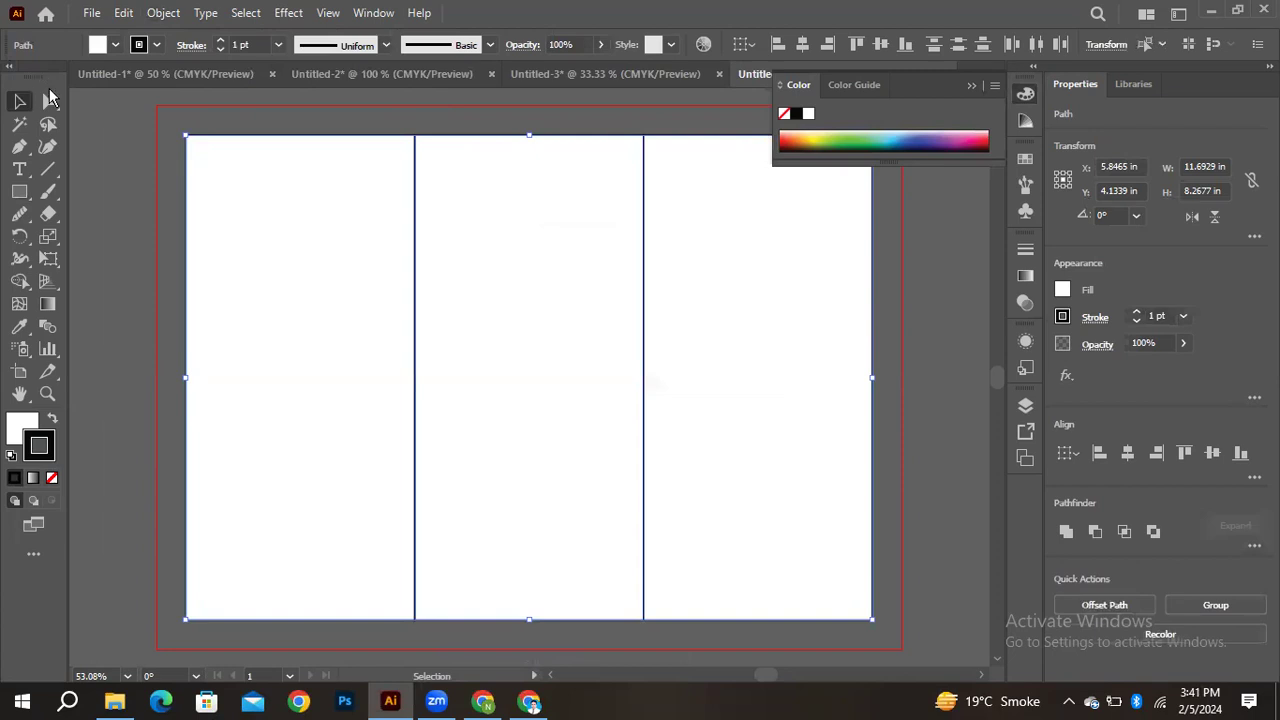
pyautogui.click(88, 117)
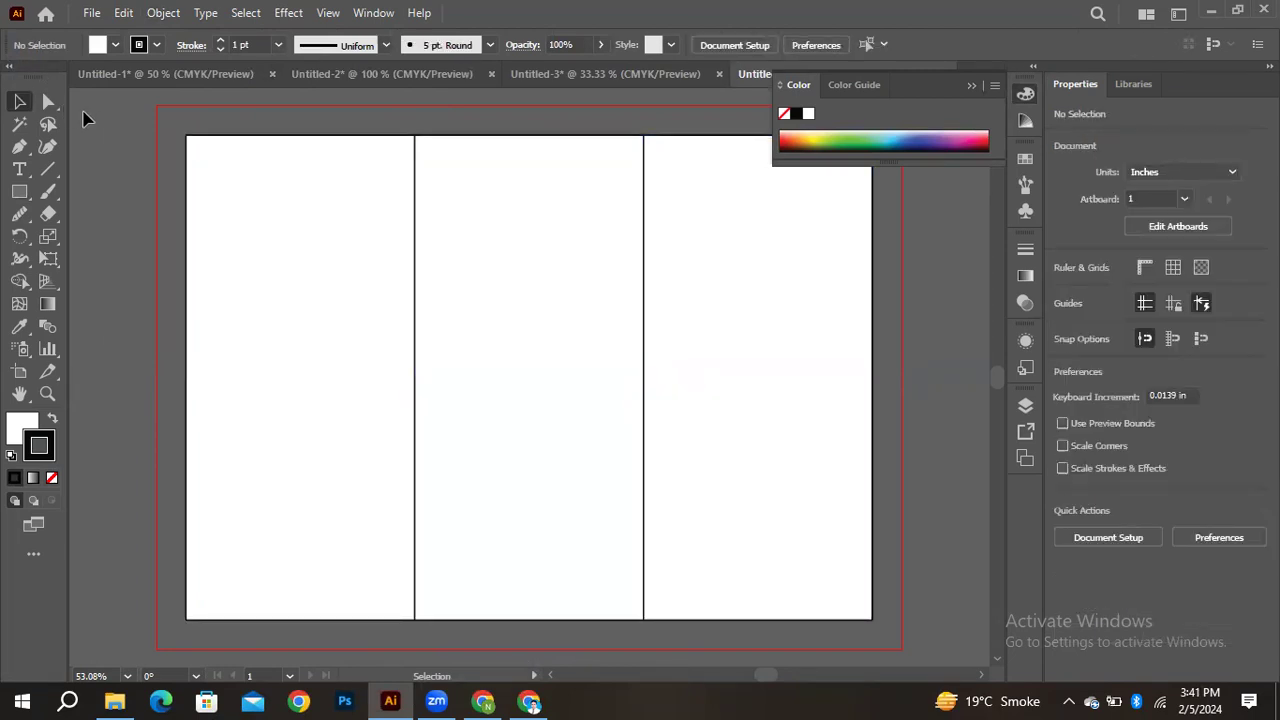
# Pull the three column panels apart to demonstrate that they are separate, and undo the moves
pyautogui.moveTo(317, 217); pyautogui.dragTo(222, 209)
pyautogui.moveTo(455, 221); pyautogui.dragTo(488, 198)
pyautogui.moveTo(675, 247); pyautogui.dragTo(789, 261)
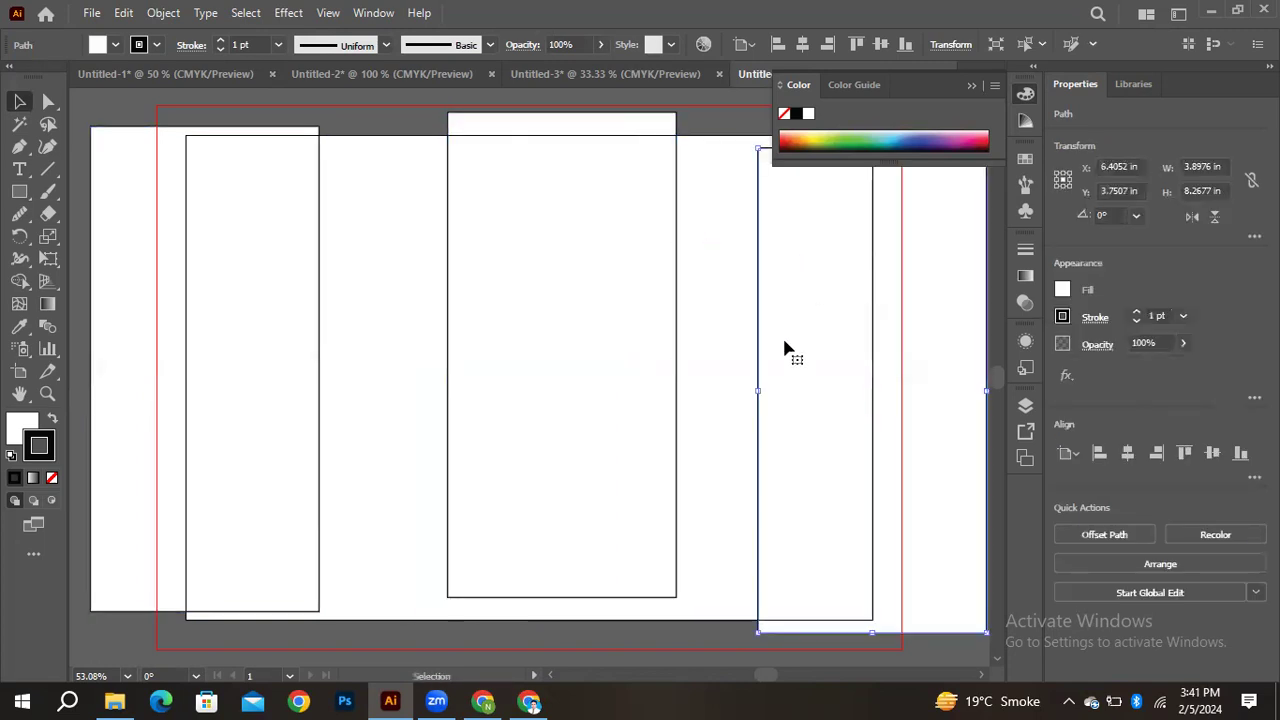
pyautogui.hotkey('ctrl', 'z')
pyautogui.hotkey('ctrl', 'z')
pyautogui.hotkey('ctrl', 'z')
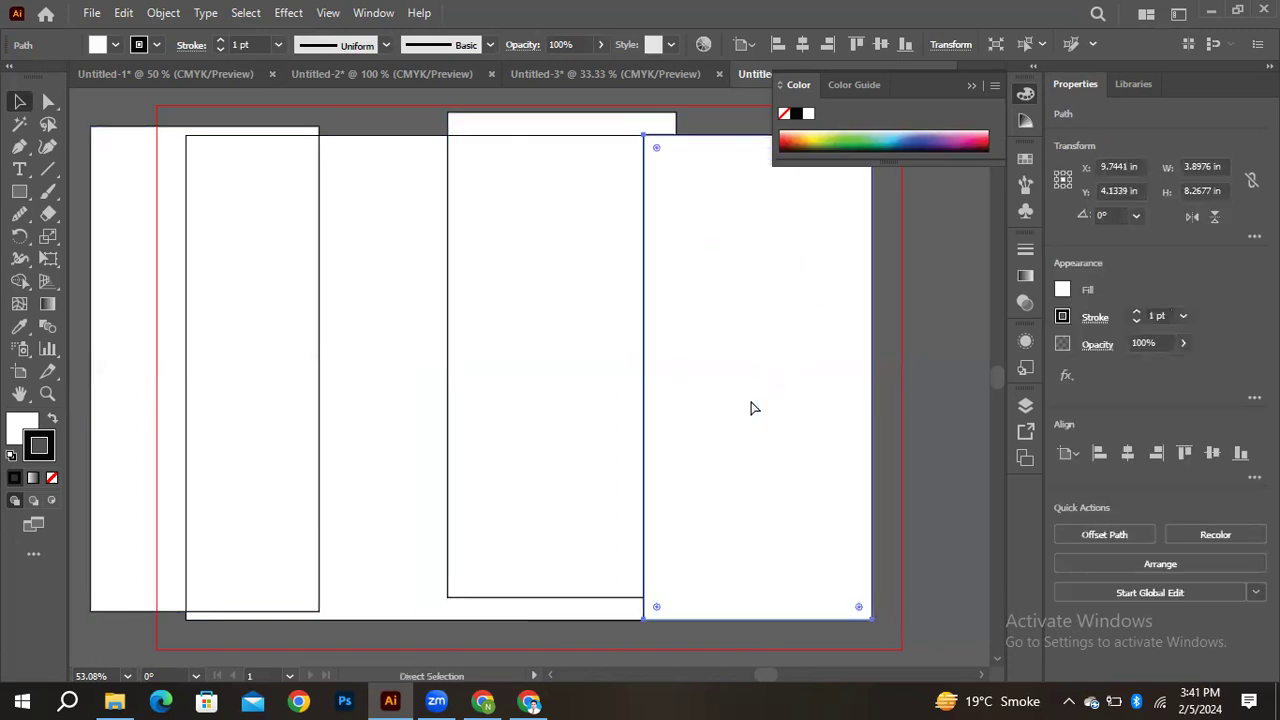
pyautogui.scroll(1, 870, 452)
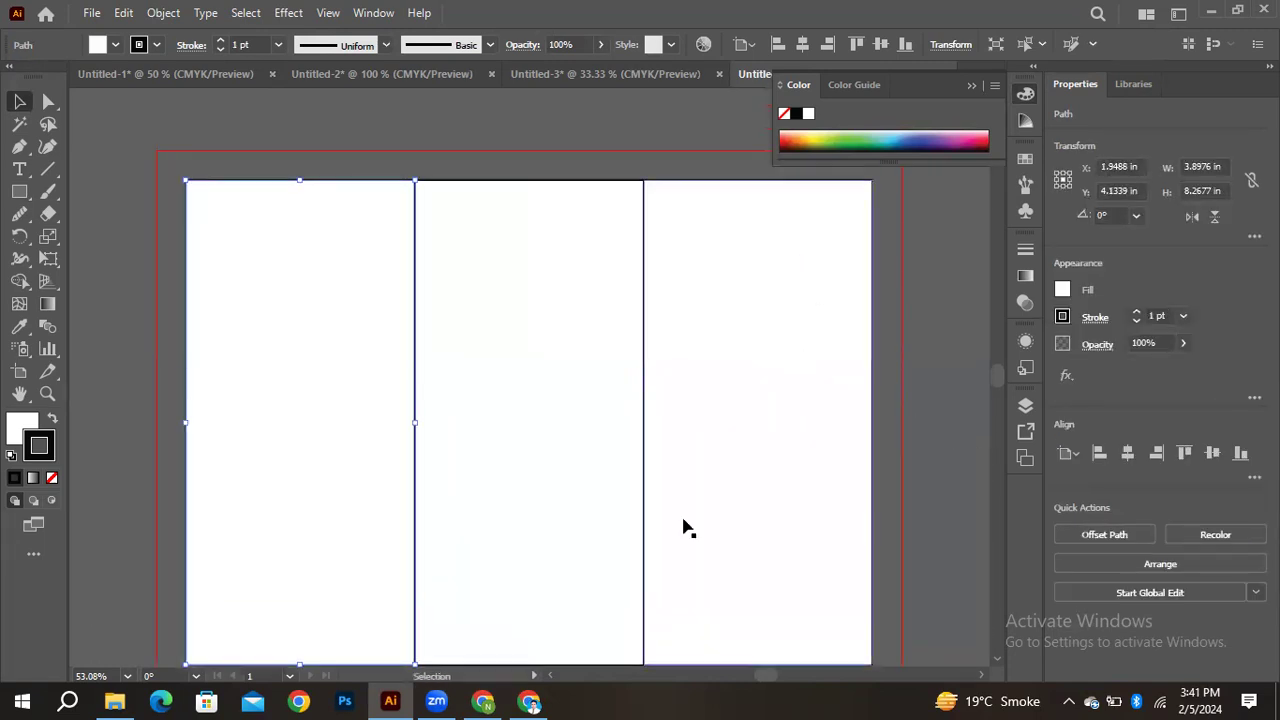
# Switch to Chrome, search Pinterest for brochure design, and view the Construction Trifold Brochure pin as a layout reference
pyautogui.click(483, 700)
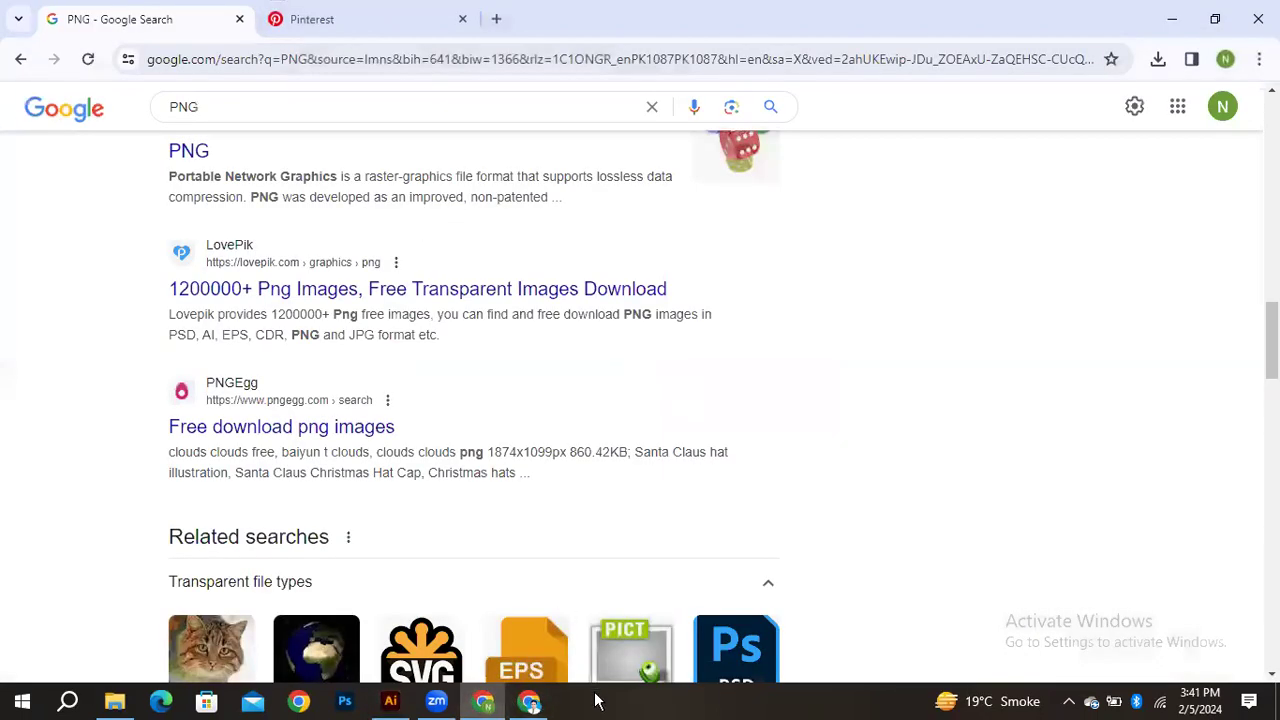
pyautogui.click(530, 700)
pyautogui.click(254, 152)
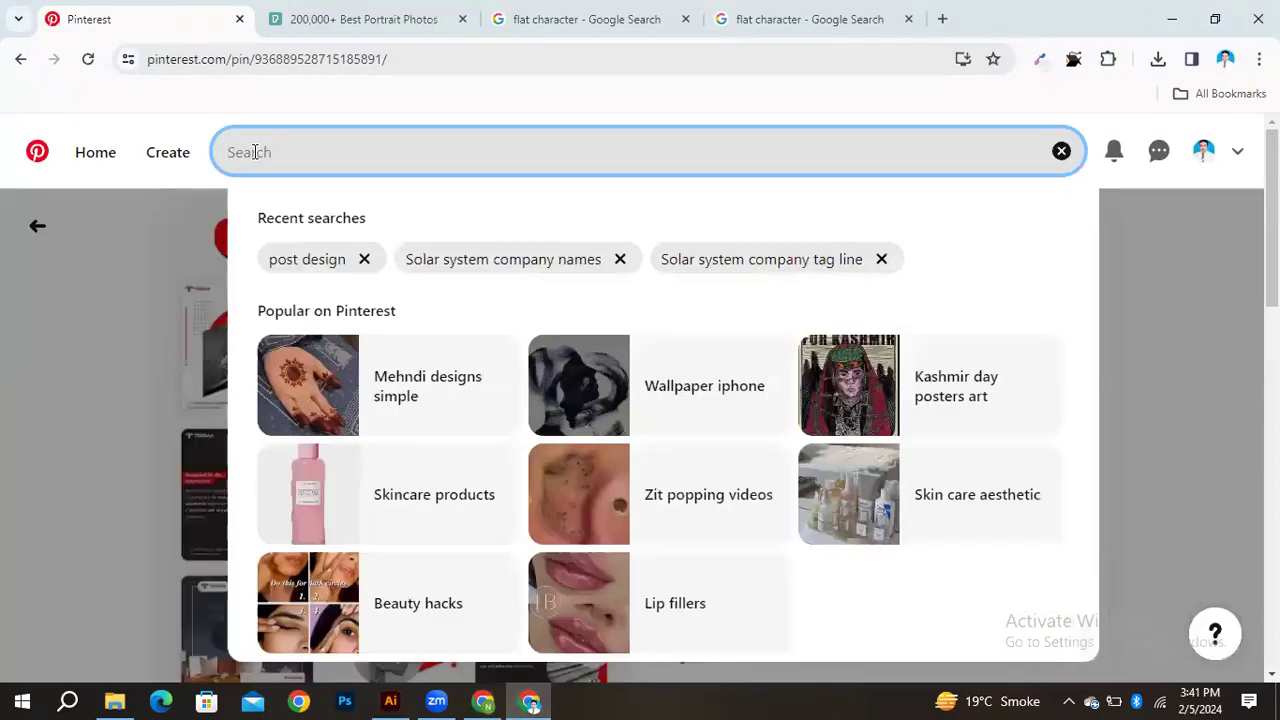
pyautogui.write('brochure ')
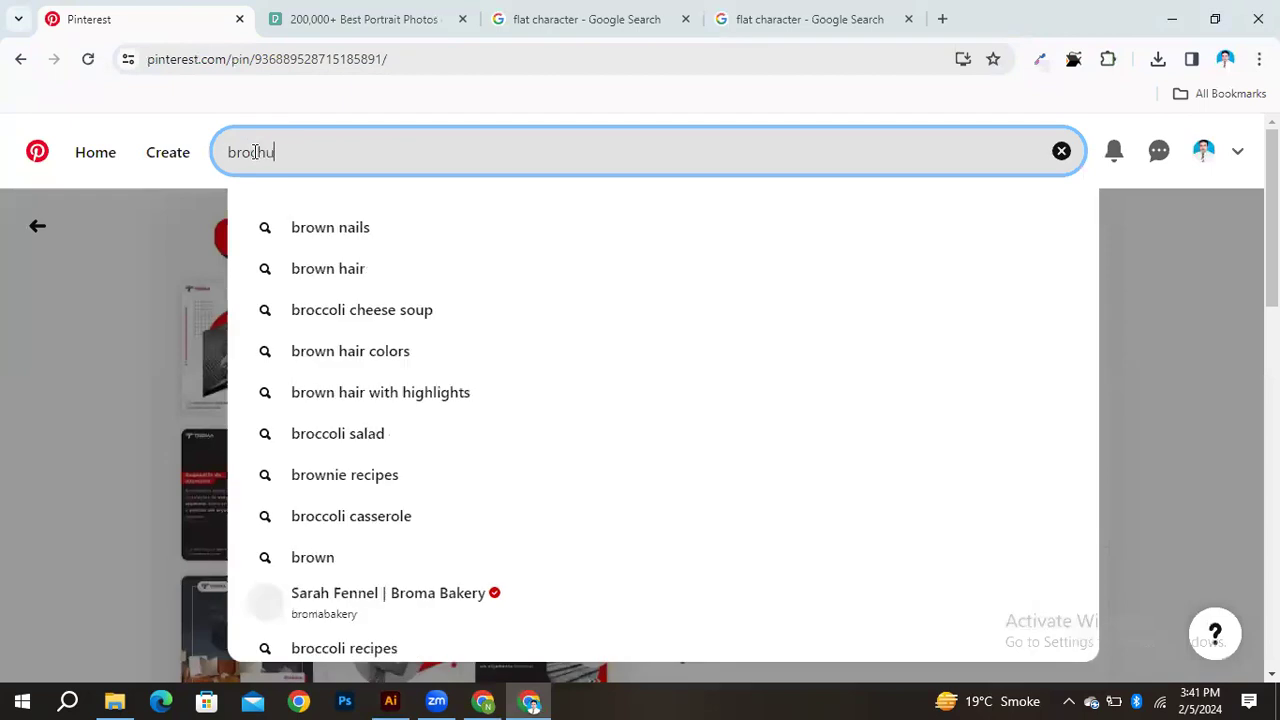
pyautogui.write('dd')
pyautogui.press('Down')
pyautogui.press('Return')
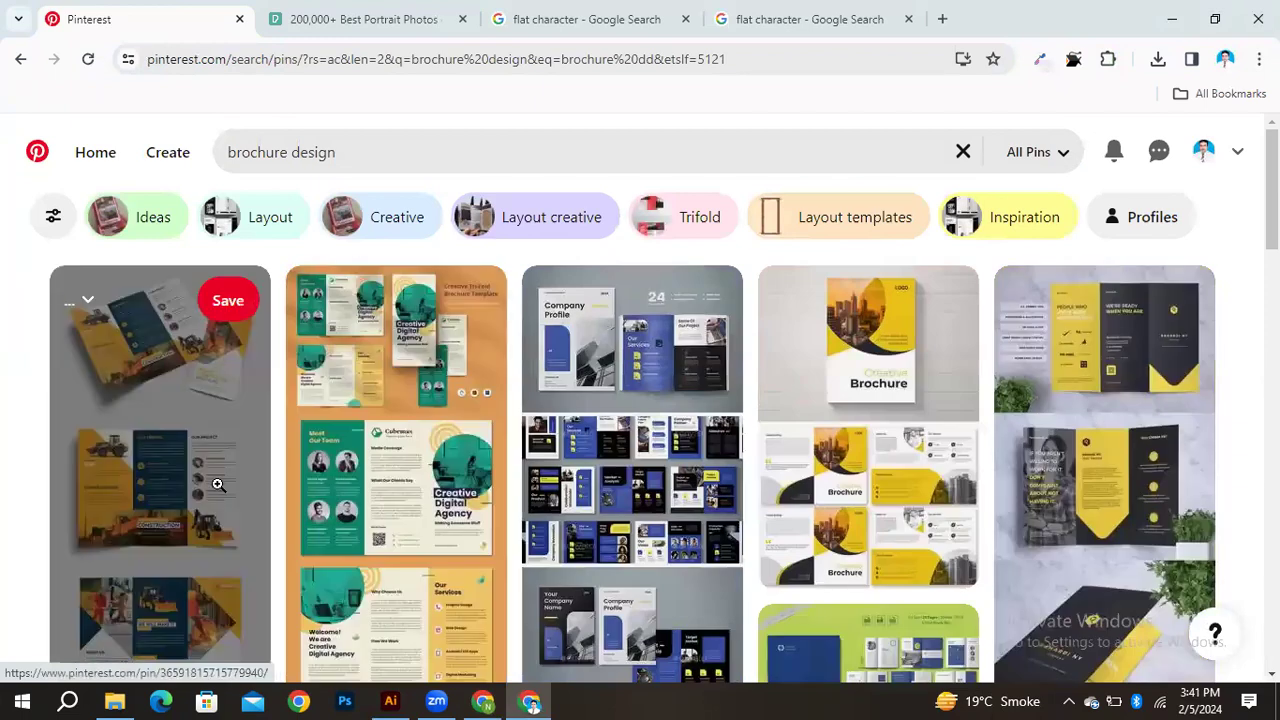
pyautogui.click(214, 486)
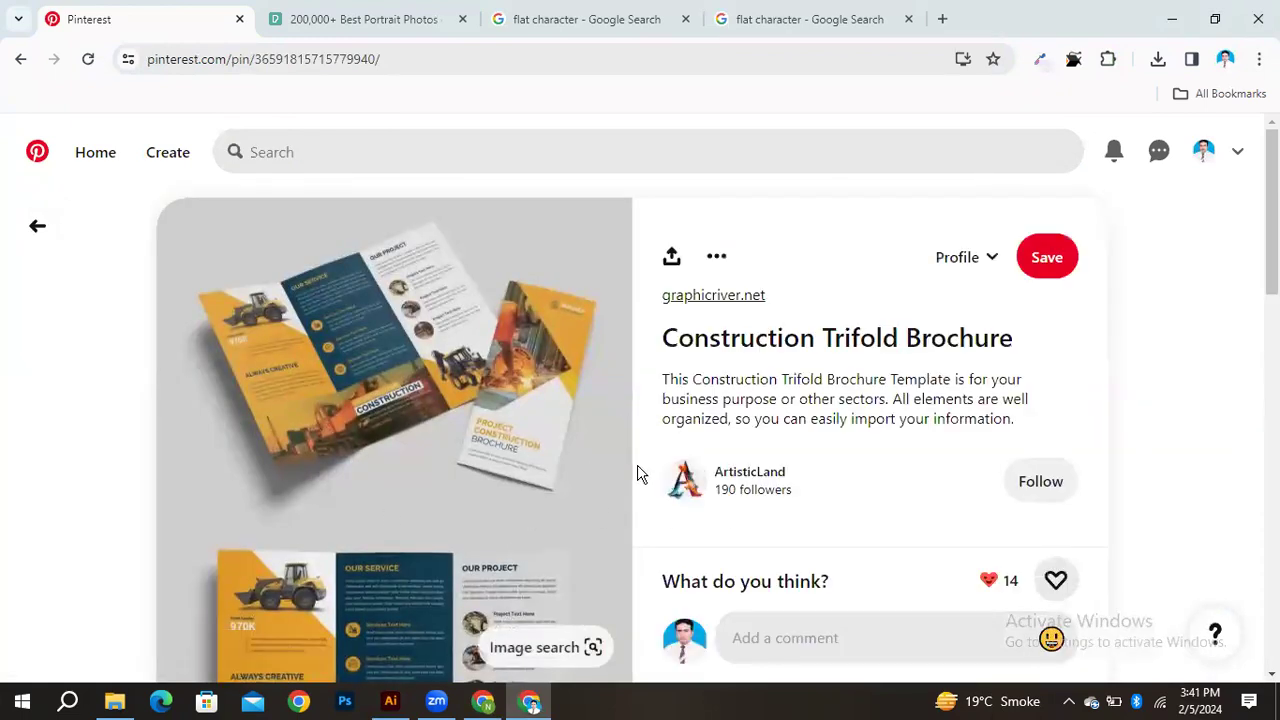
pyautogui.scroll(-5, 640, 474)
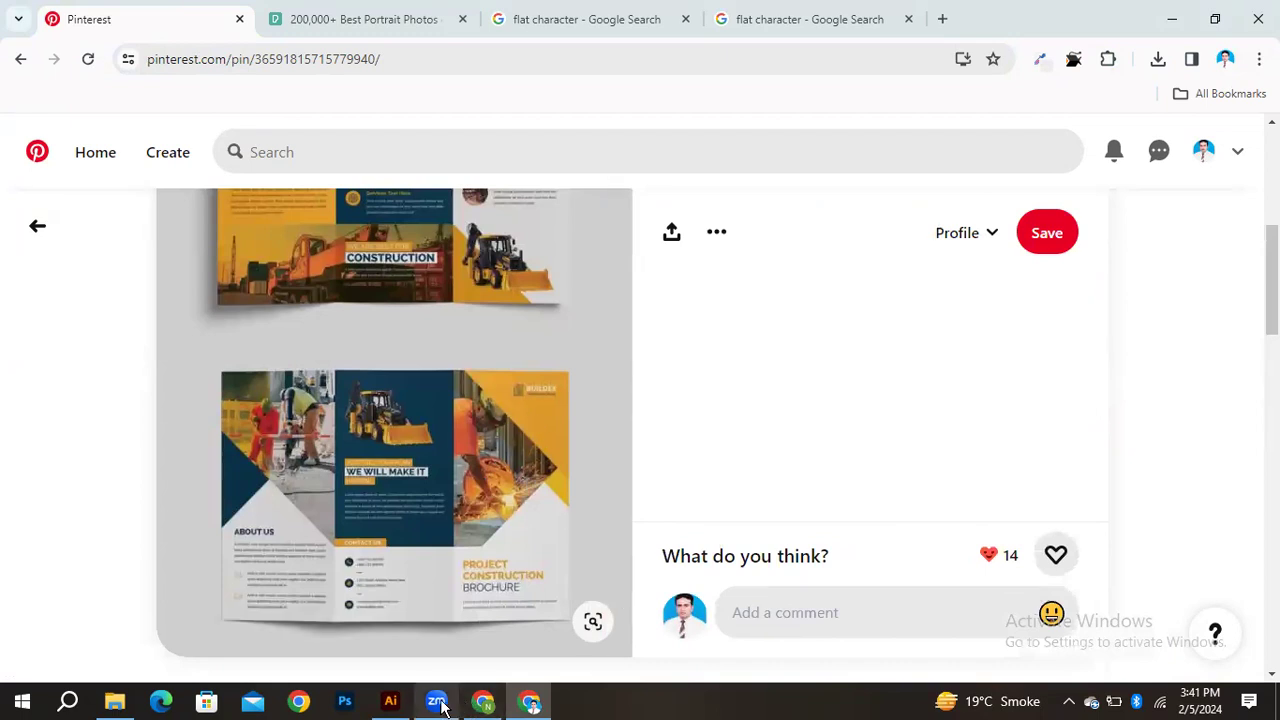
# Switch to Illustrator and draw a rectangle about 9.71 × 5.21 in over the upper part of the three column panels
pyautogui.click(391, 701)
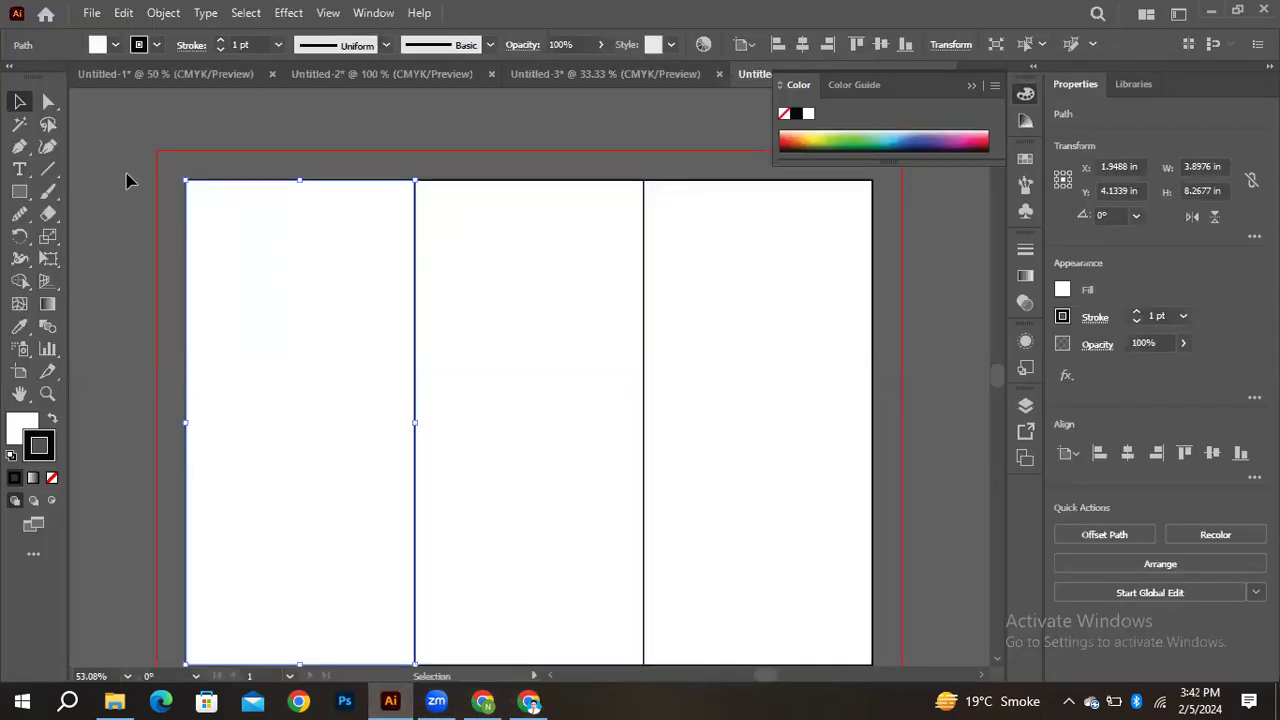
pyautogui.click(20, 192)
pyautogui.moveTo(236, 180); pyautogui.dragTo(806, 485)
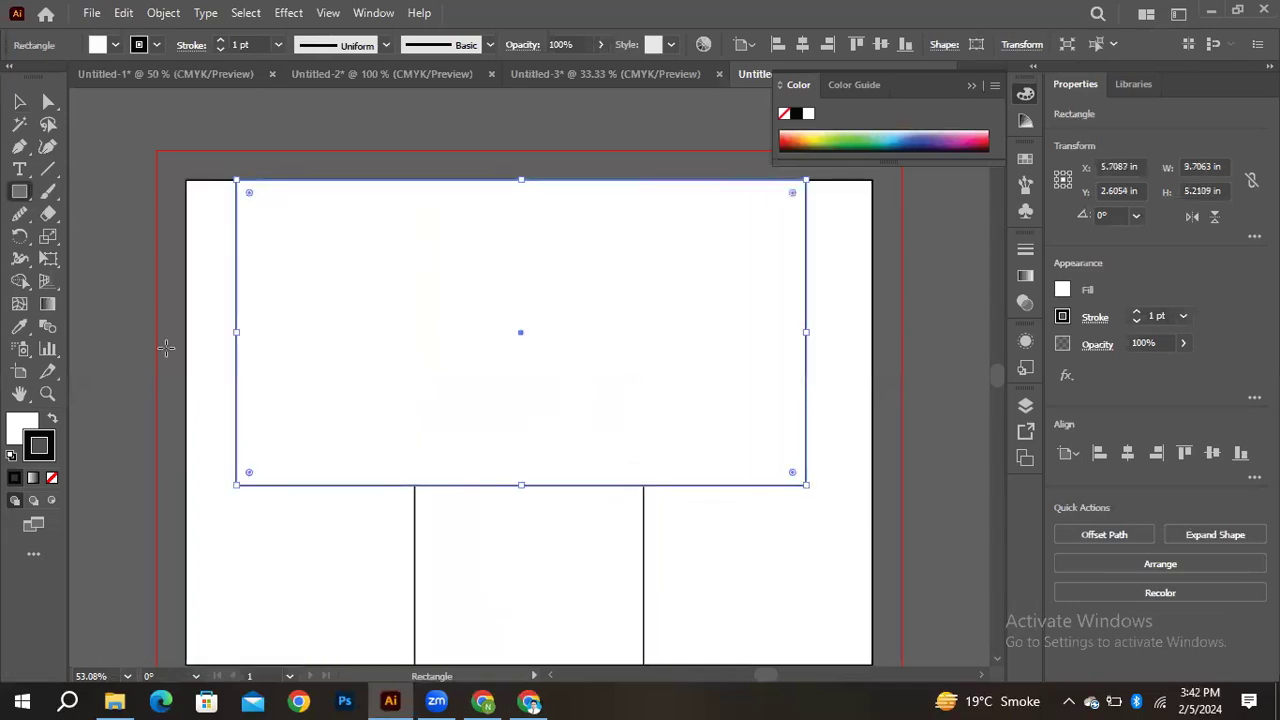
# Add an anchor point midway down the new rectangle's right edge and move its lower-right corner in to the second panel divider
pyautogui.moveTo(20, 146); pyautogui.dragTo(100, 170)
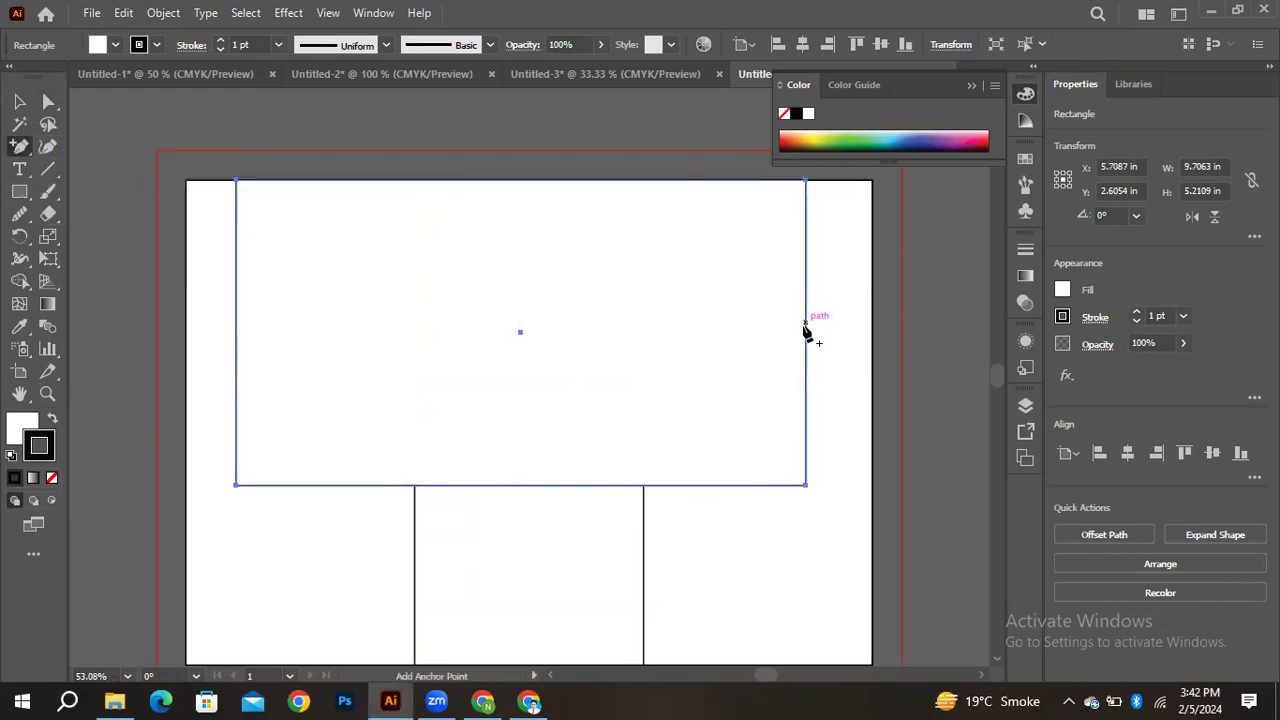
pyautogui.click(806, 335)
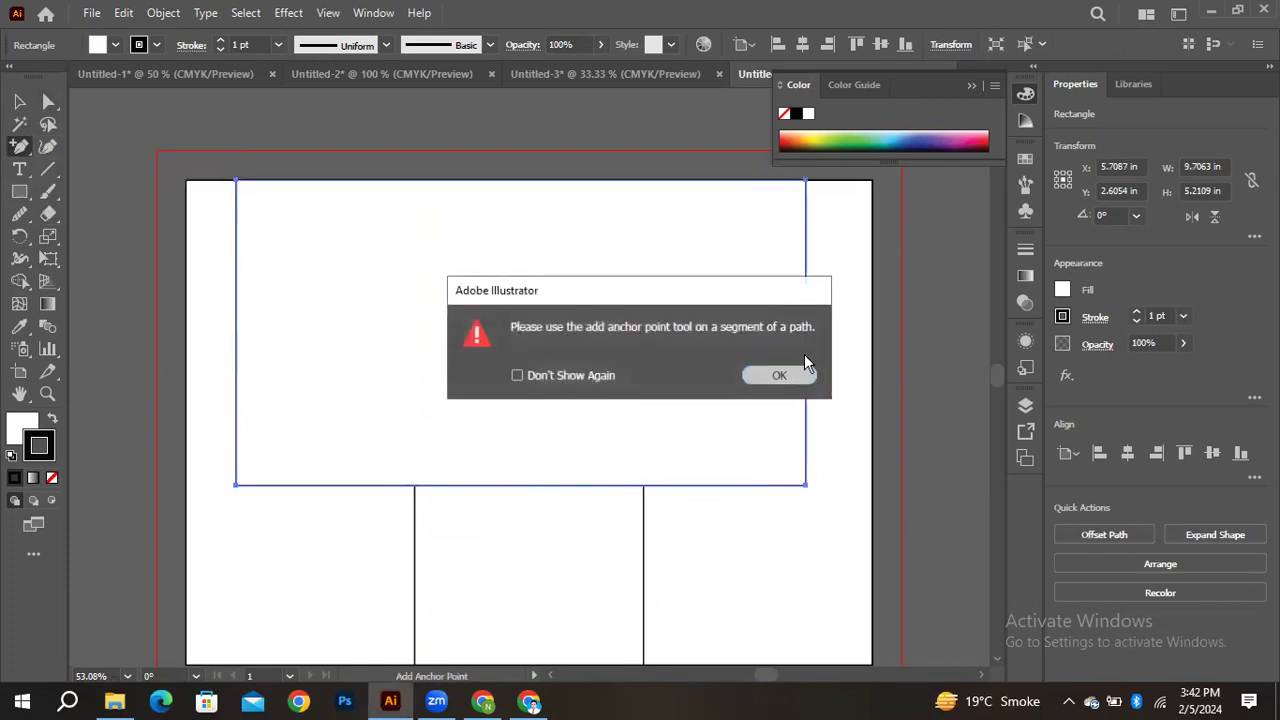
pyautogui.click(772, 374)
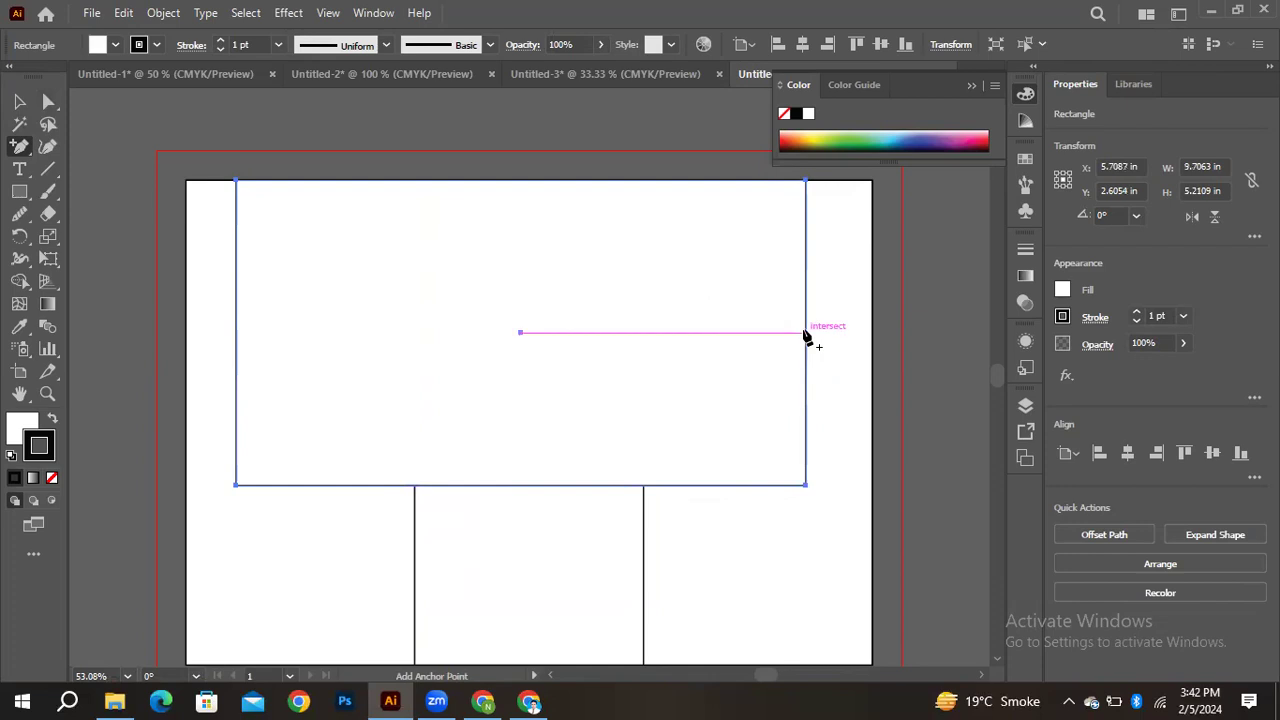
pyautogui.click(806, 333)
pyautogui.click(48, 101)
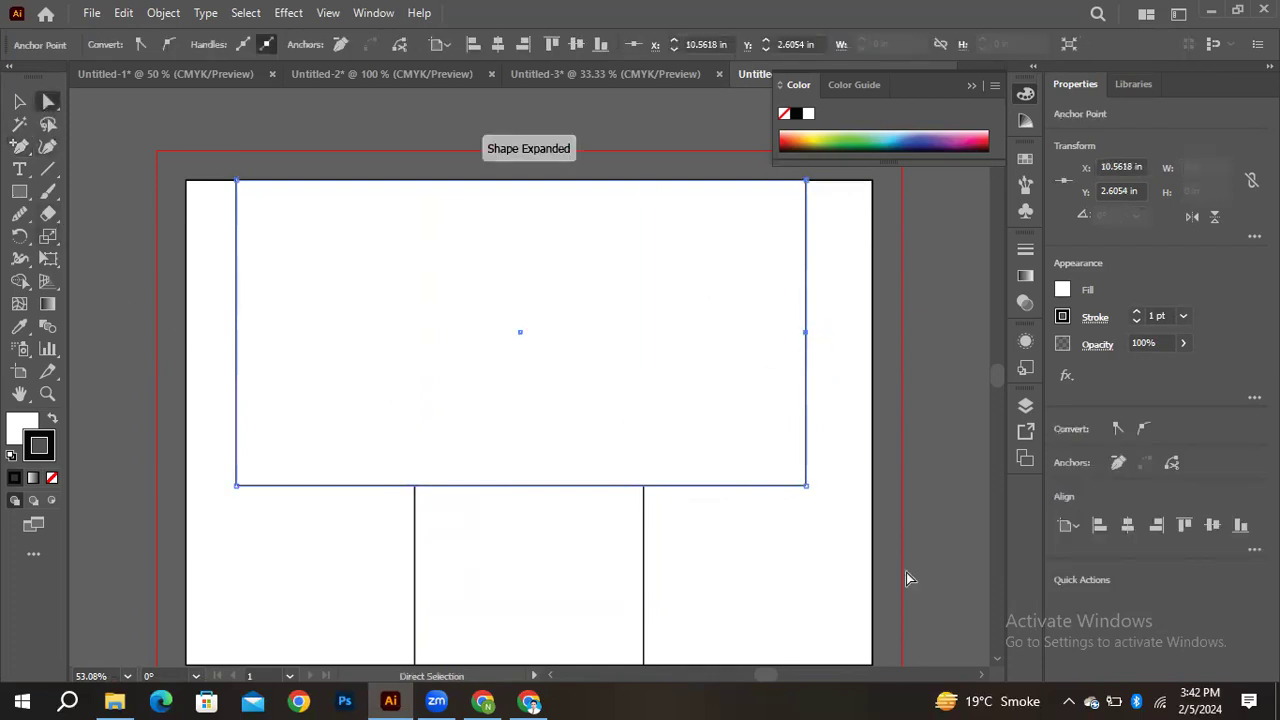
pyautogui.moveTo(807, 487); pyautogui.dragTo(644, 486)
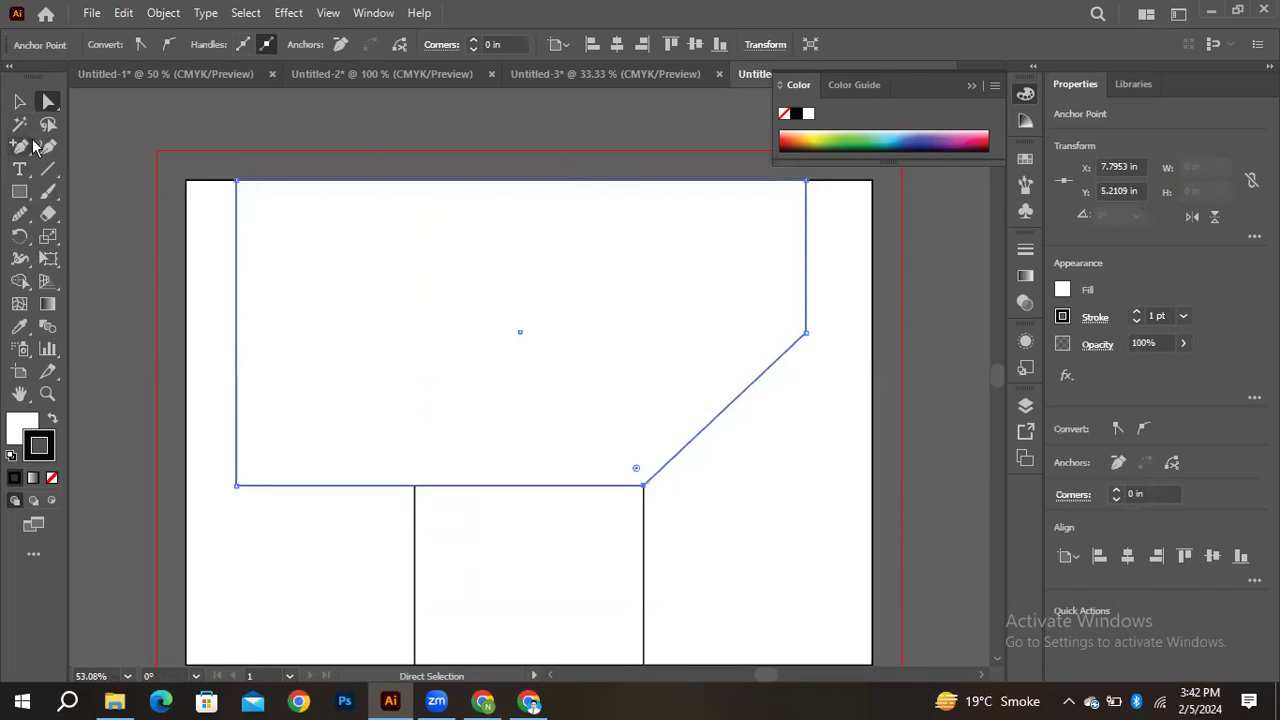
# Add an anchor on the shape's top edge at about X 8.71 in, move the upper-right corner to about X 9.60, Y 1.20 in, and deselect
pyautogui.click(19, 146)
pyautogui.click(696, 180)
pyautogui.click(48, 101)
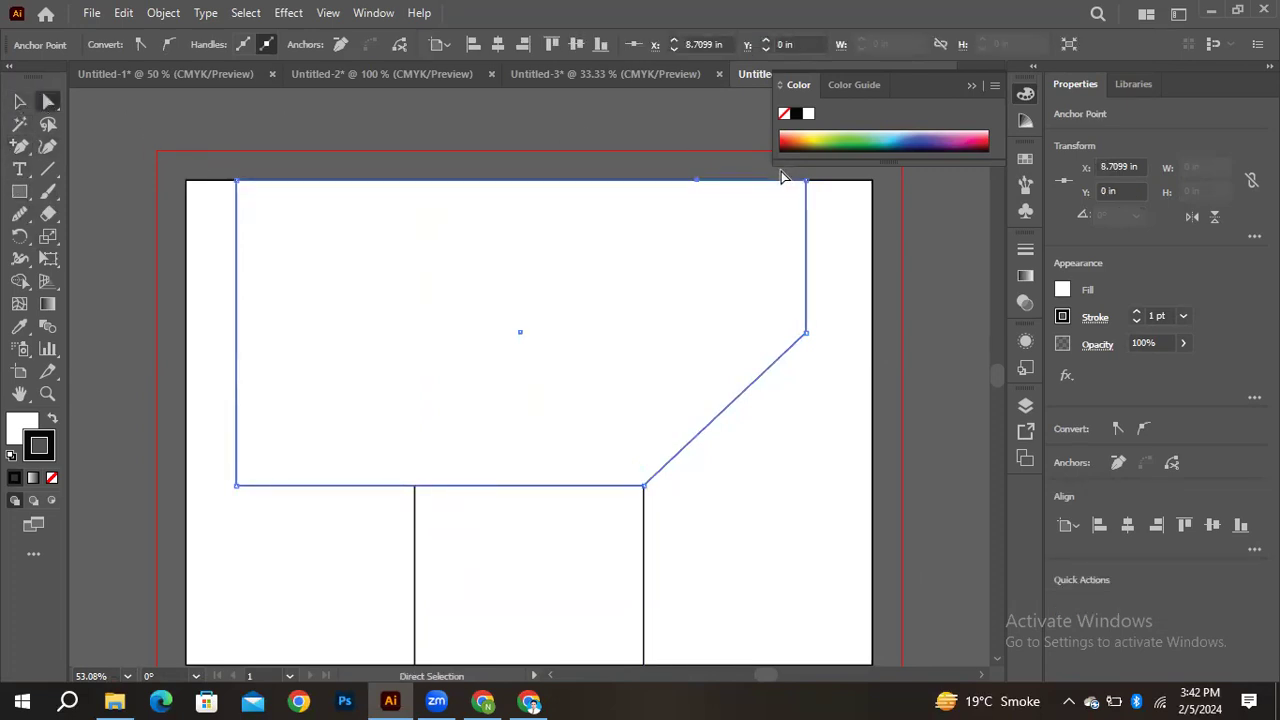
pyautogui.moveTo(810, 184); pyautogui.dragTo(738, 258)
pyautogui.moveTo(743, 258); pyautogui.dragTo(749, 250)
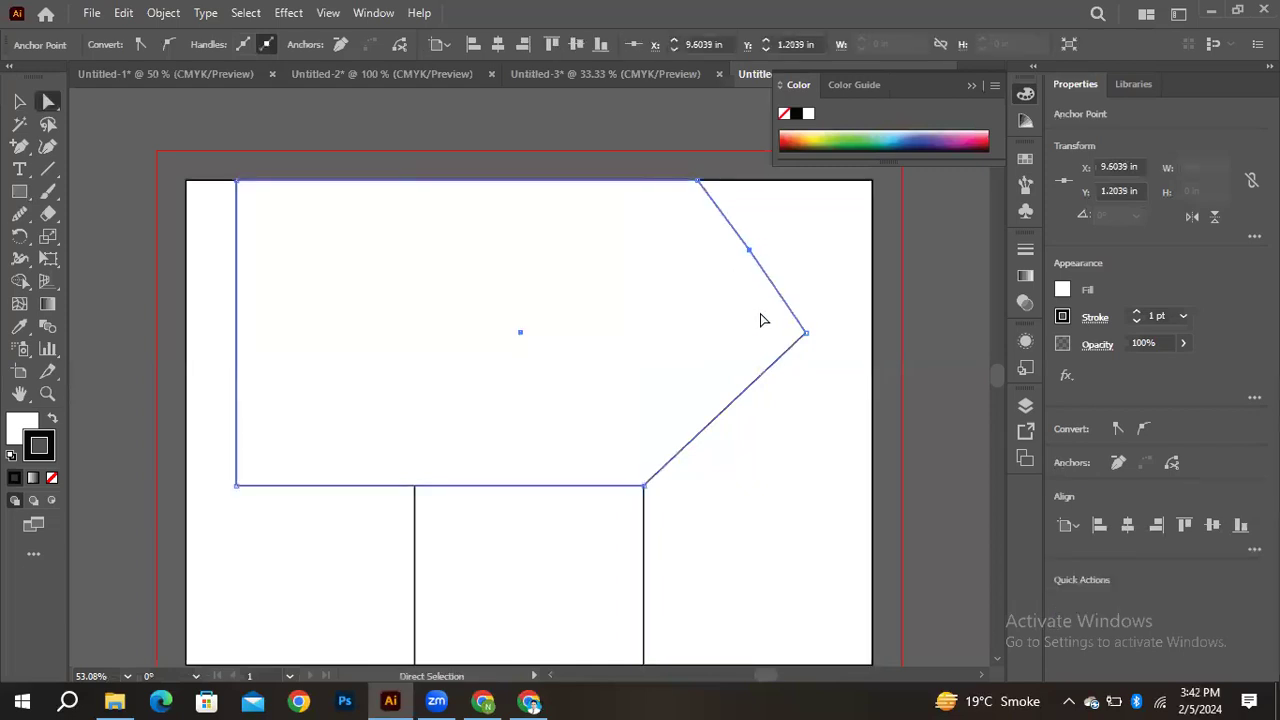
pyautogui.click(621, 167)
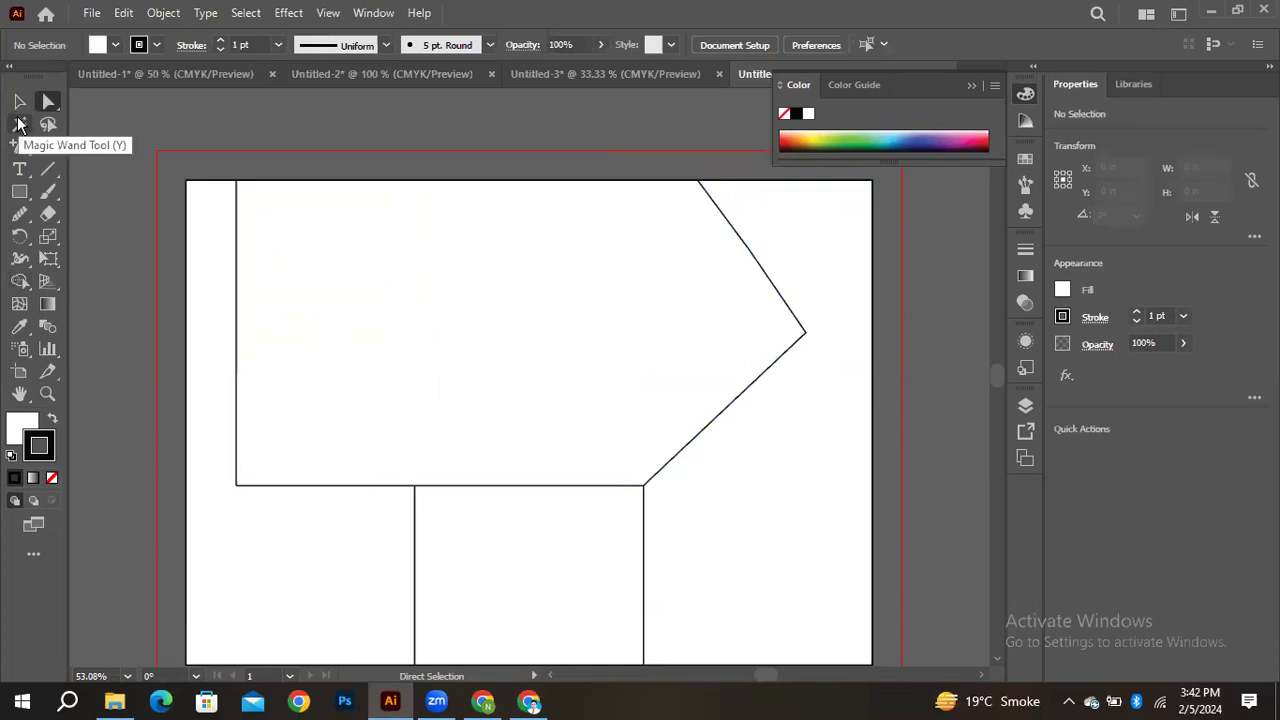
# Add an anchor on the shape's bottom edge at about X 2.74 in and move the lower-left corner to about X 1.95, Y 2.94 in
pyautogui.keyDown('alt'); pyautogui.click(19, 146); pyautogui.keyUp('alt')
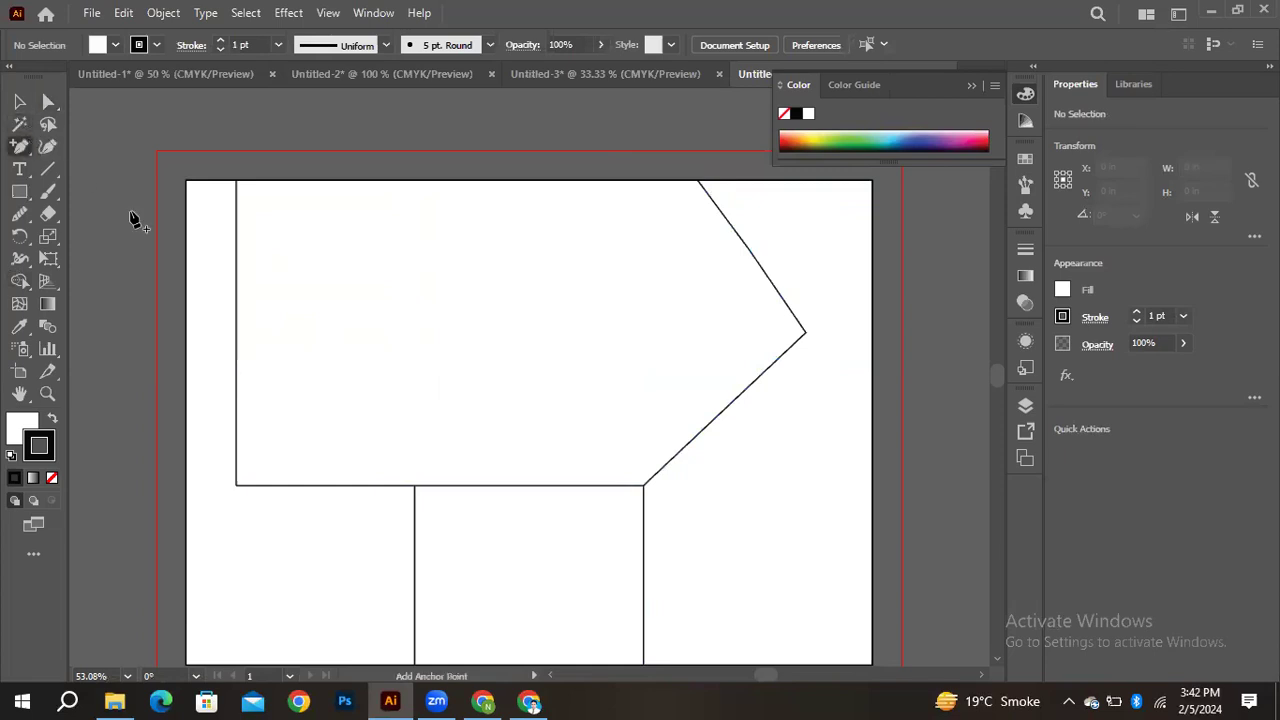
pyautogui.click(347, 485)
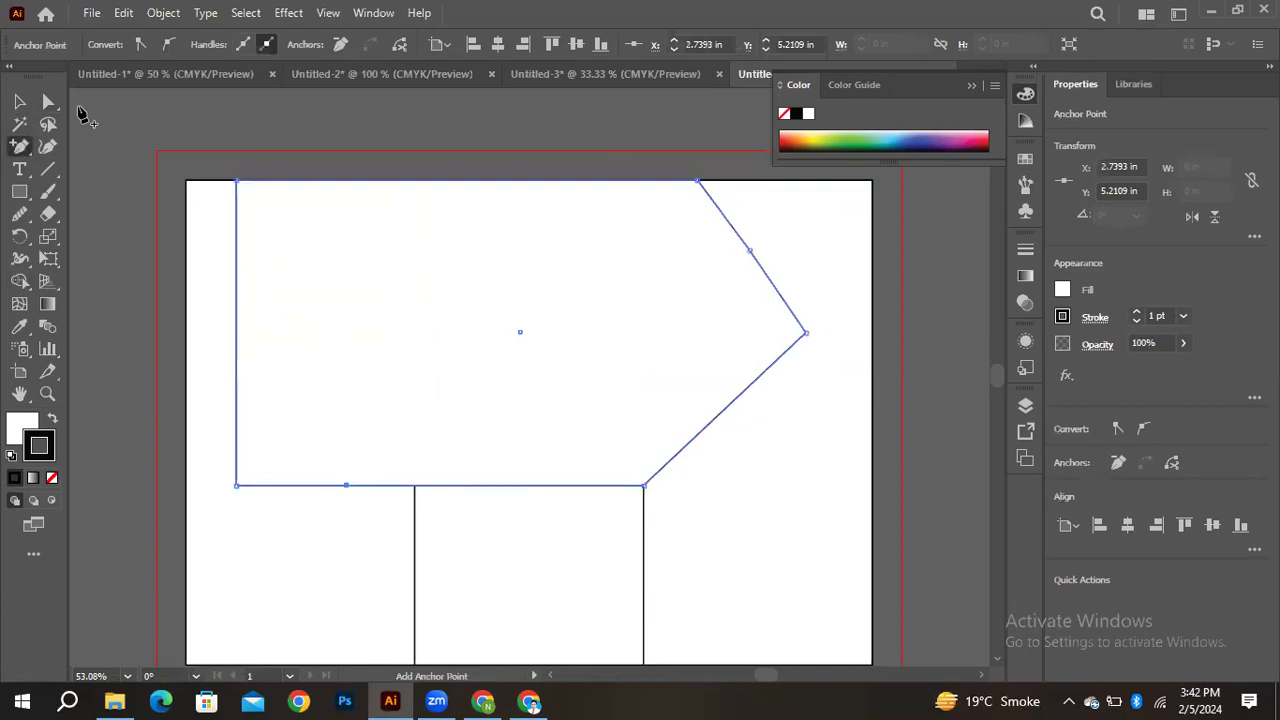
pyautogui.click(52, 99)
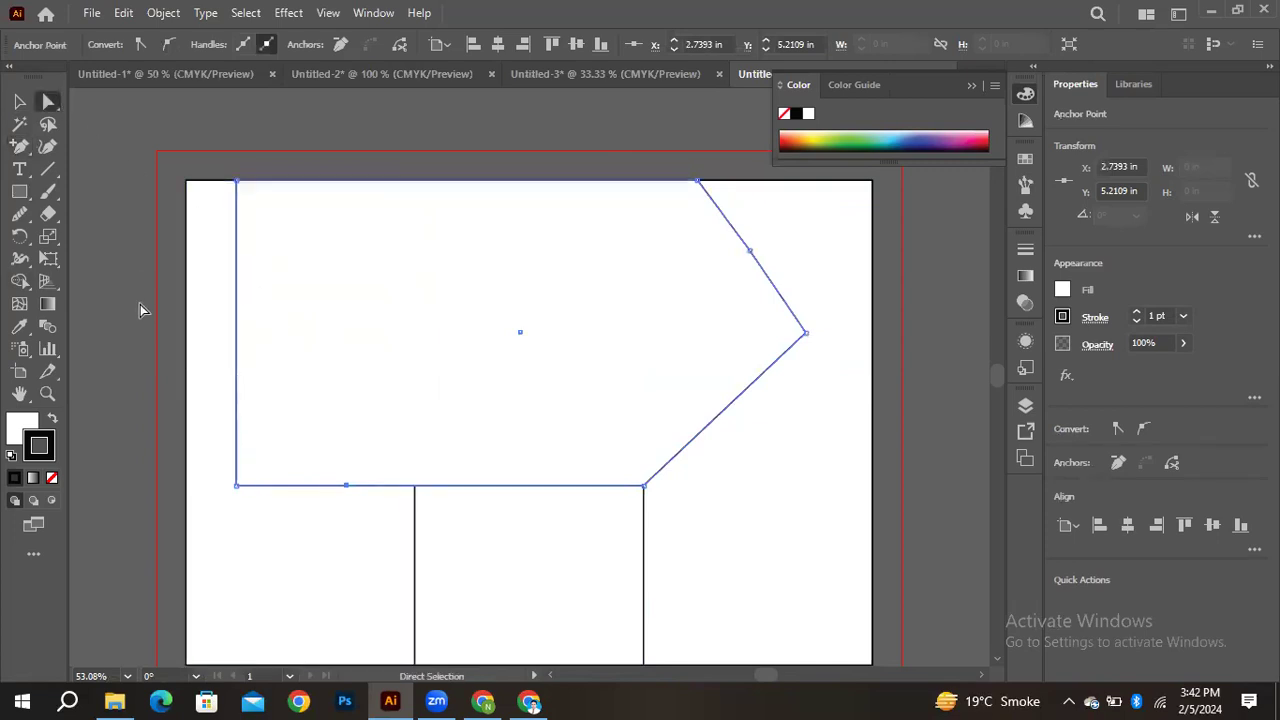
pyautogui.moveTo(236, 485); pyautogui.dragTo(299, 352)
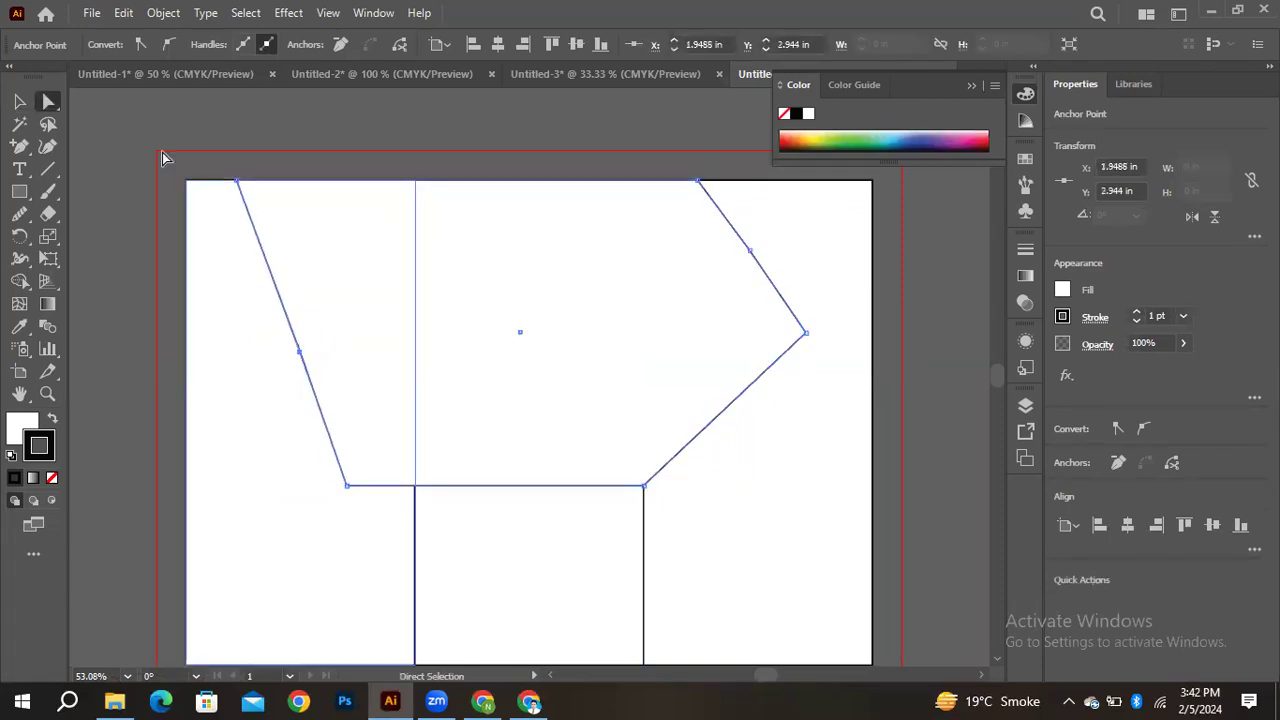
pyautogui.click(173, 132)
# Draw a rectangle about 3.09 × 5.21 in at the page's upper-left corner and place a copy at the upper-right corner
pyautogui.click(19, 191)
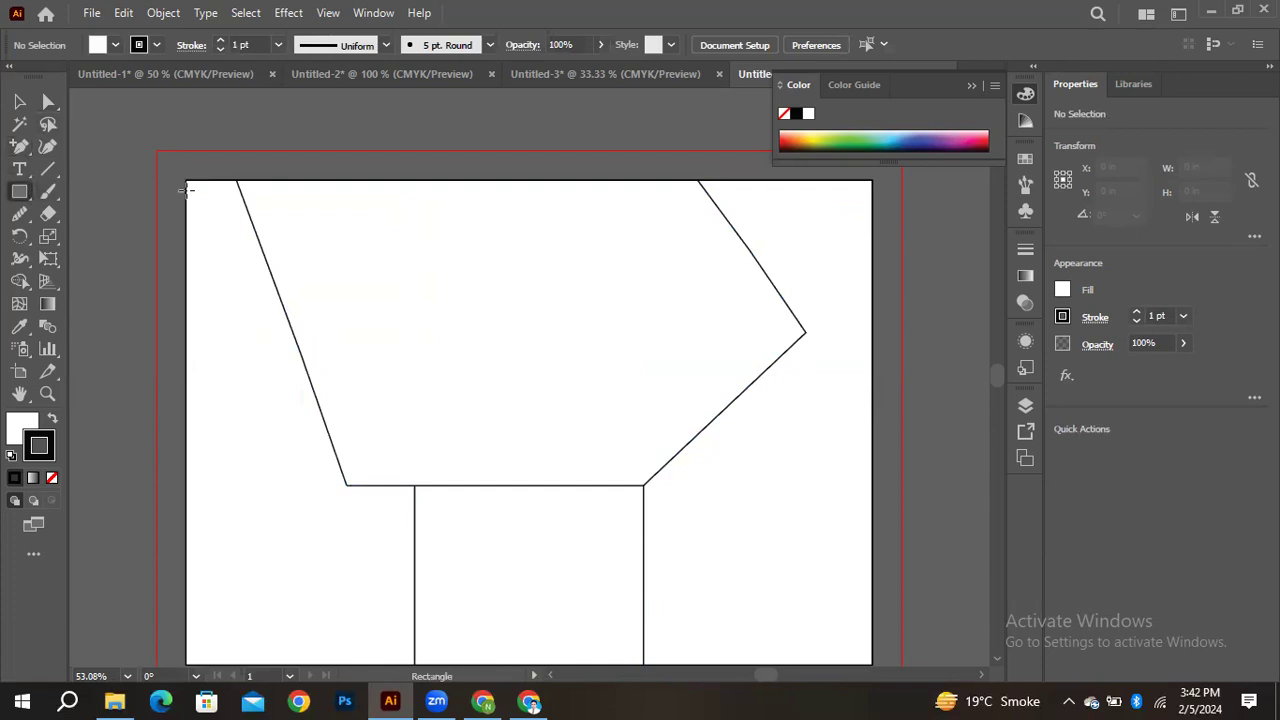
pyautogui.moveTo(186, 181); pyautogui.dragTo(367, 485)
pyautogui.click(21, 102)
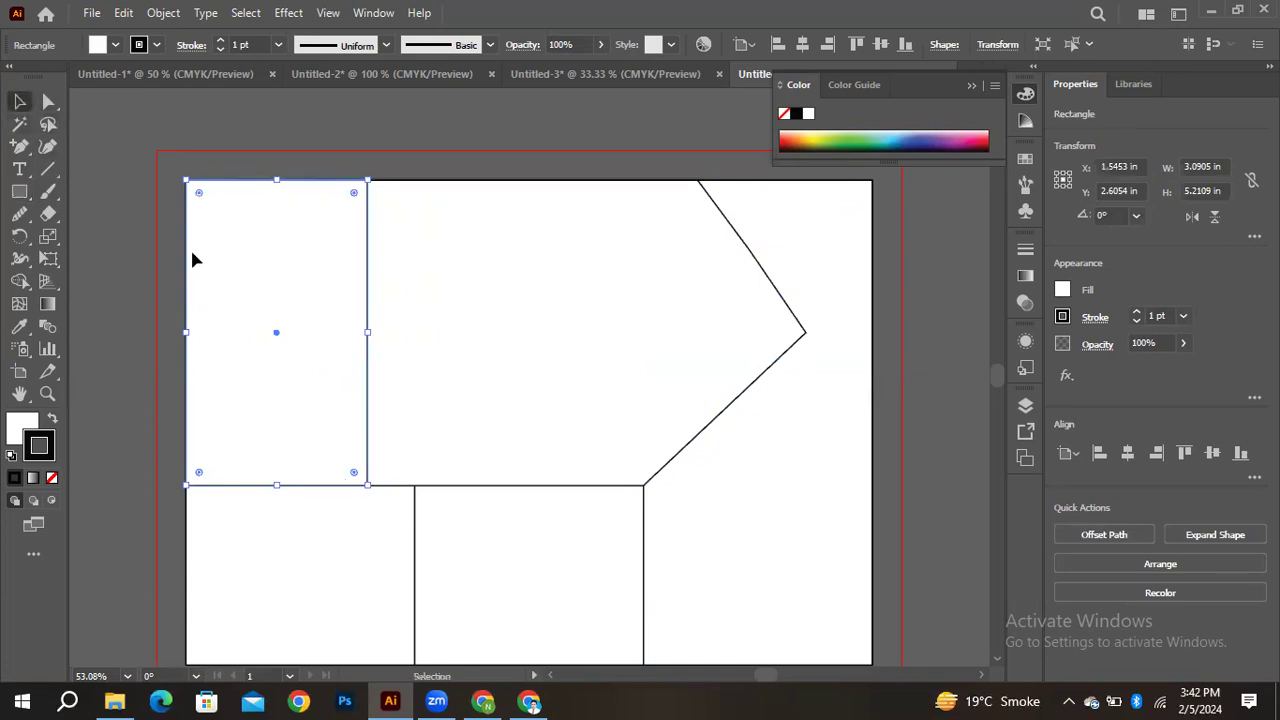
pyautogui.moveTo(276, 298); pyautogui.dragTo(781, 298)
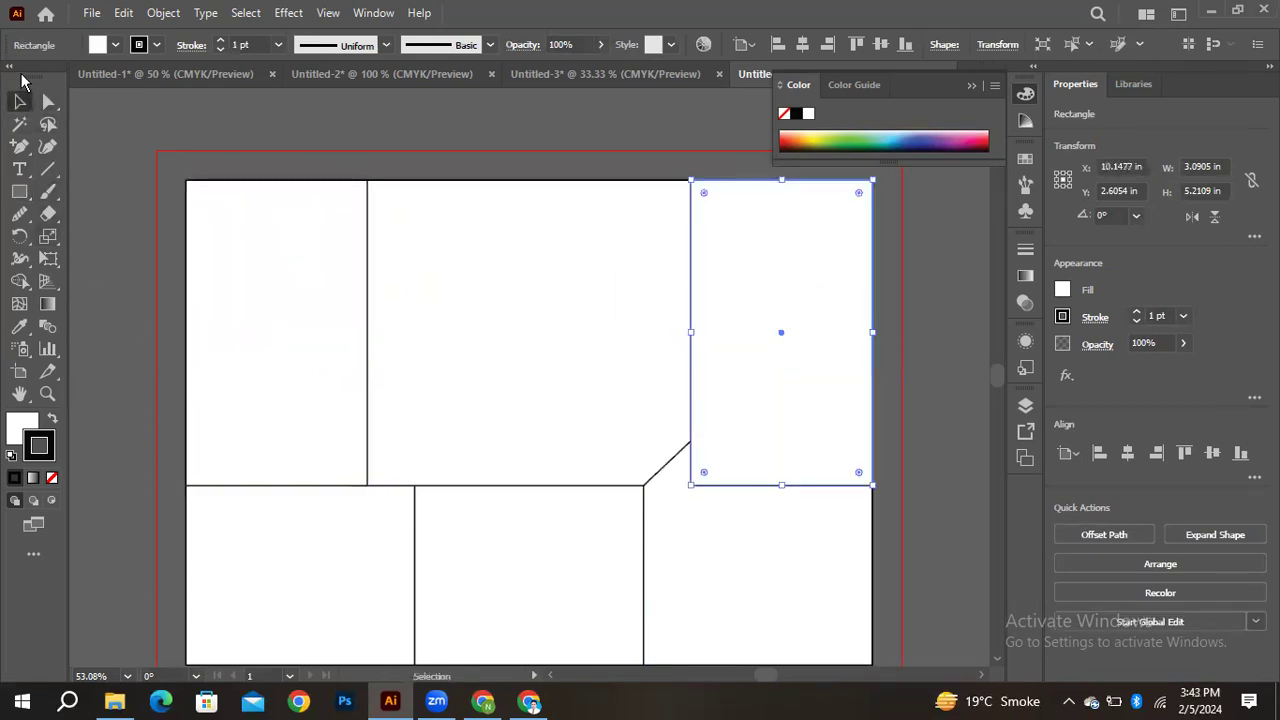
# Delete the lower-left anchor point of the upper-right rectangle to turn it into a corner triangle
pyautogui.click(48, 101)
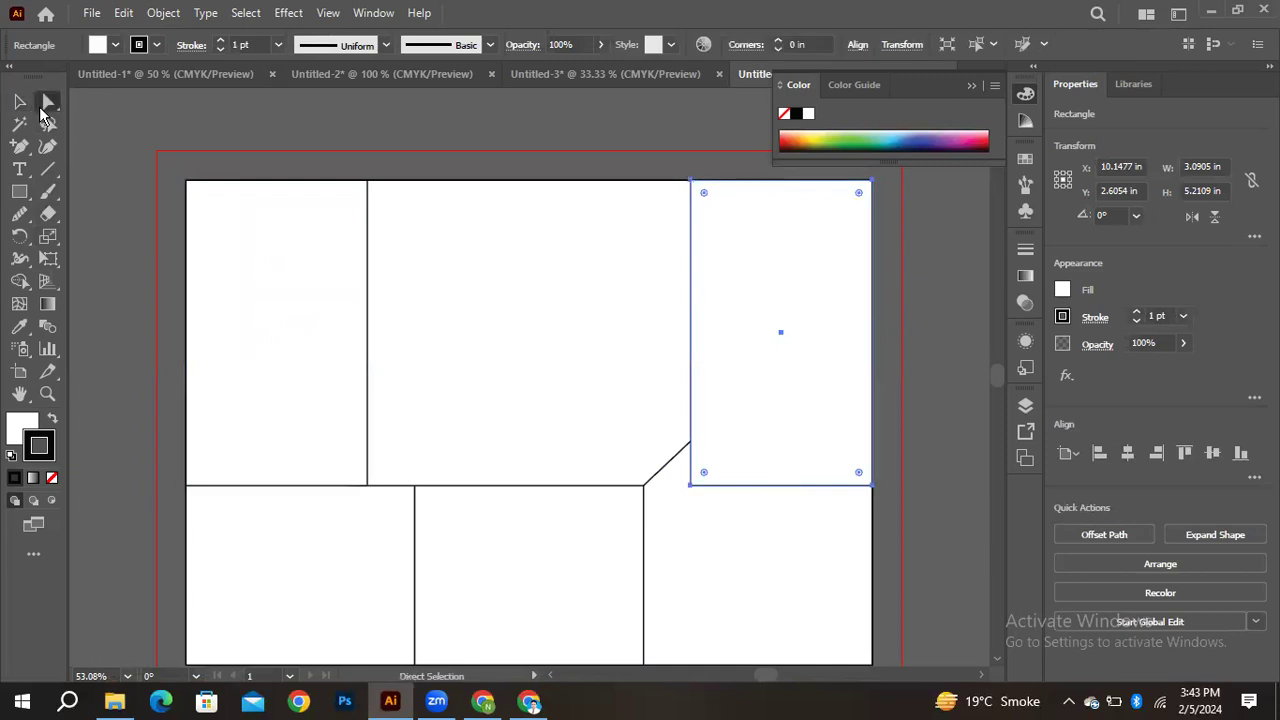
pyautogui.click(690, 486)
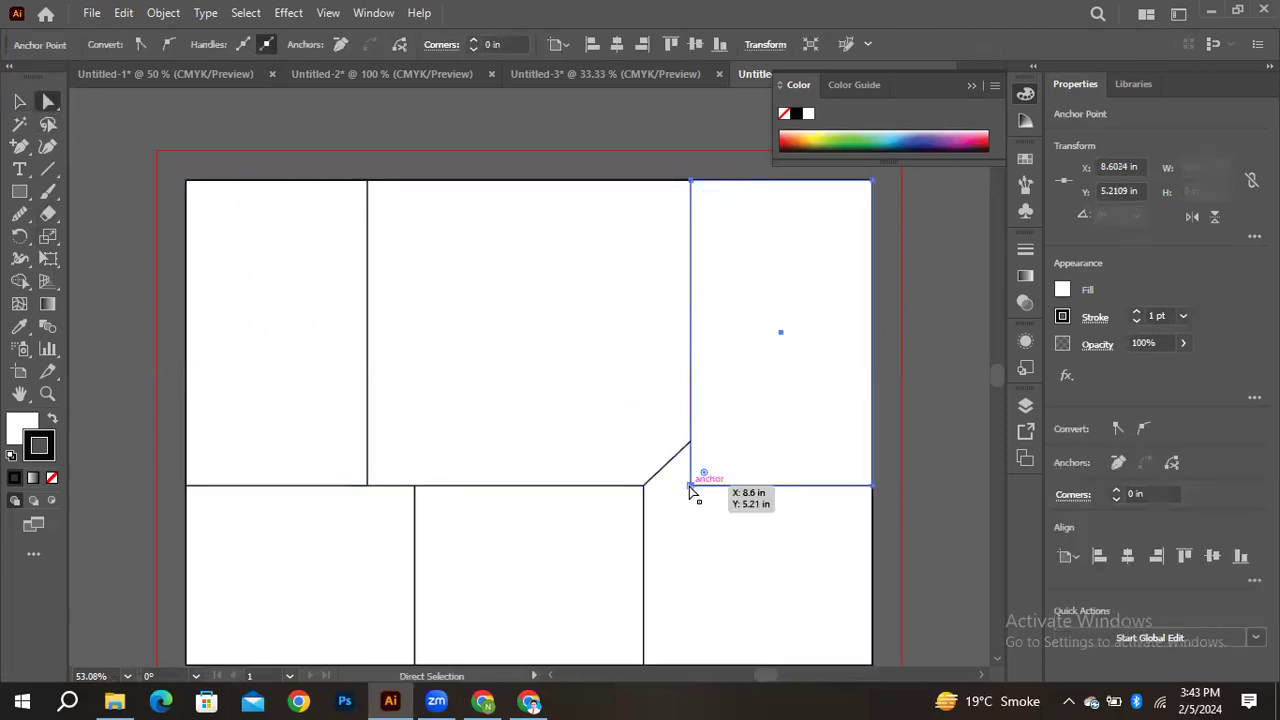
pyautogui.press('Delete')
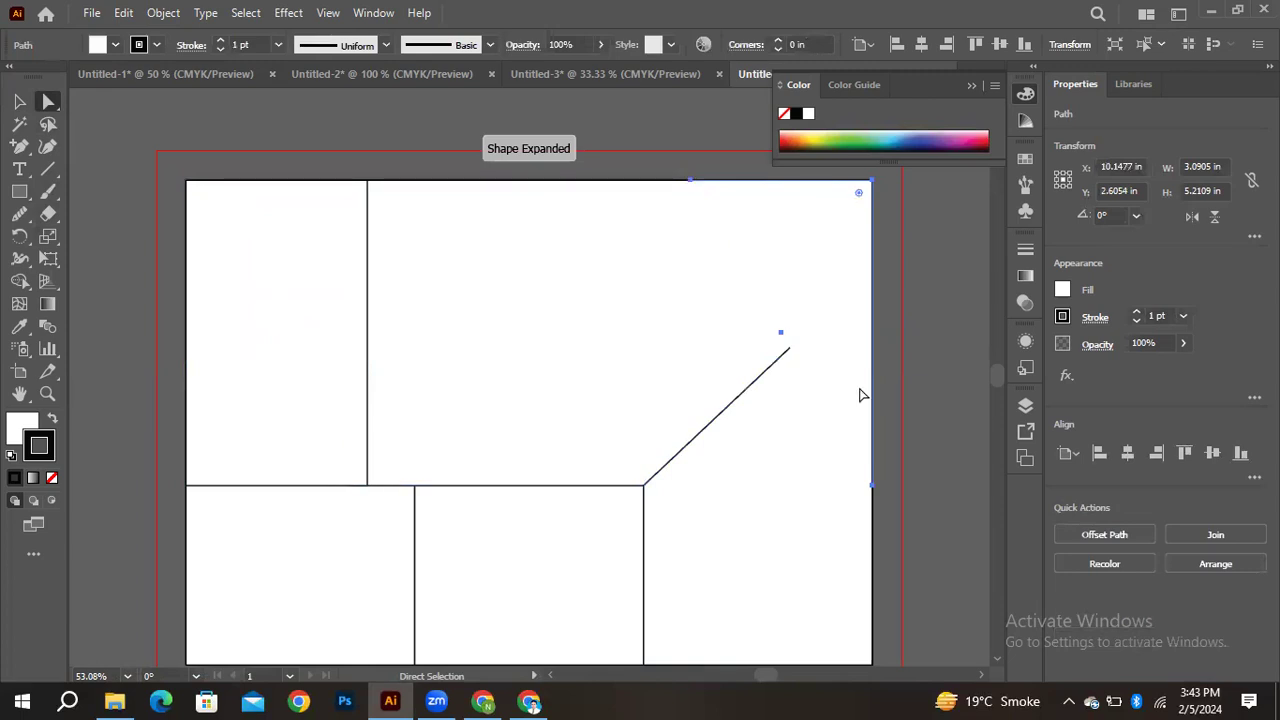
# Fill the upper-right corner triangle with a dark blue
pyautogui.doubleClick(30, 428)
pyautogui.click(546, 297)
pyautogui.moveTo(546, 297)
pyautogui.mouseDown()
pyautogui.moveTo(640, 206)
pyautogui.moveTo(626, 318)
pyautogui.mouseUp()
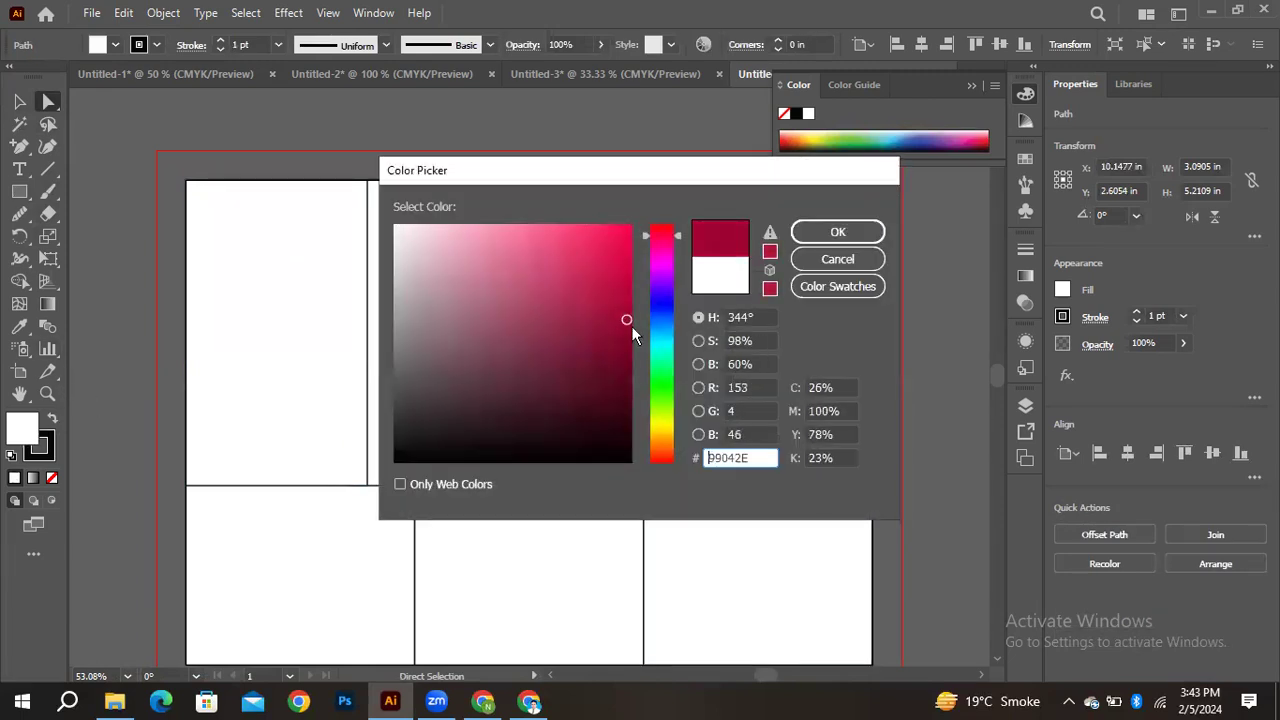
pyautogui.click(662, 300)
pyautogui.click(811, 228)
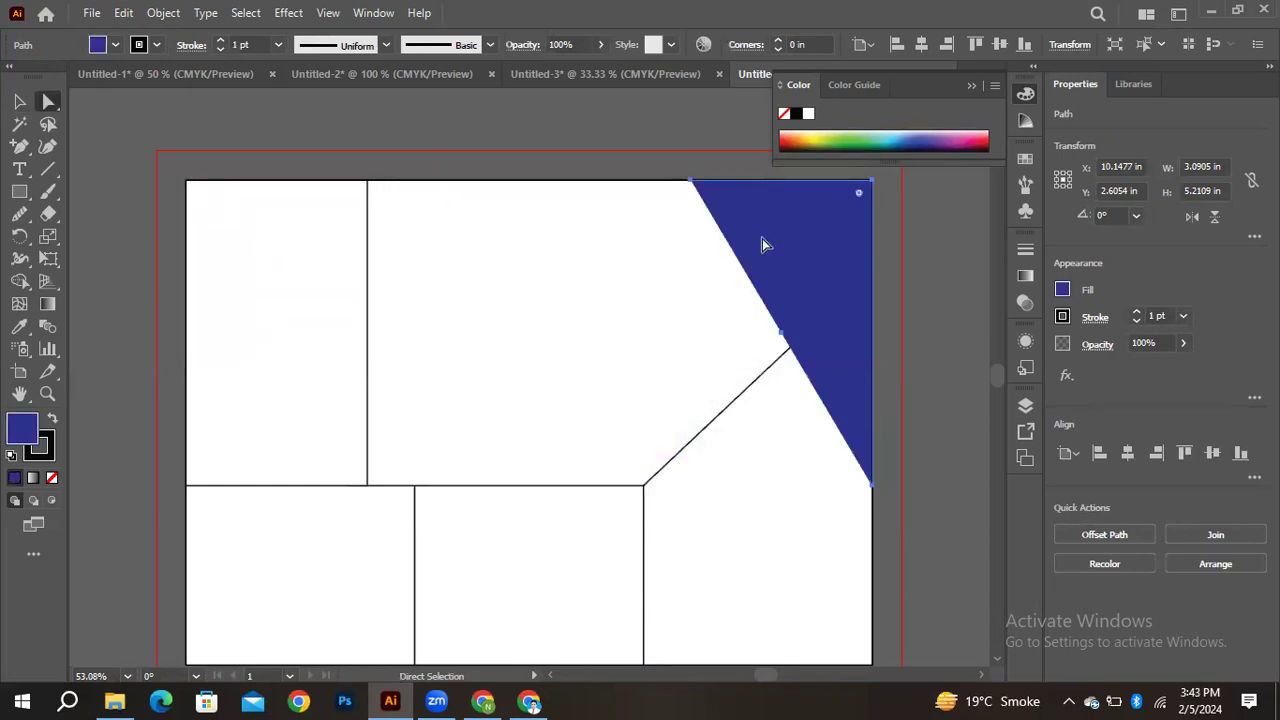
# Delete the lower-right anchor point of the upper-left rectangle to make a mirrored corner triangle
pyautogui.click(19, 101)
pyautogui.click(266, 286)
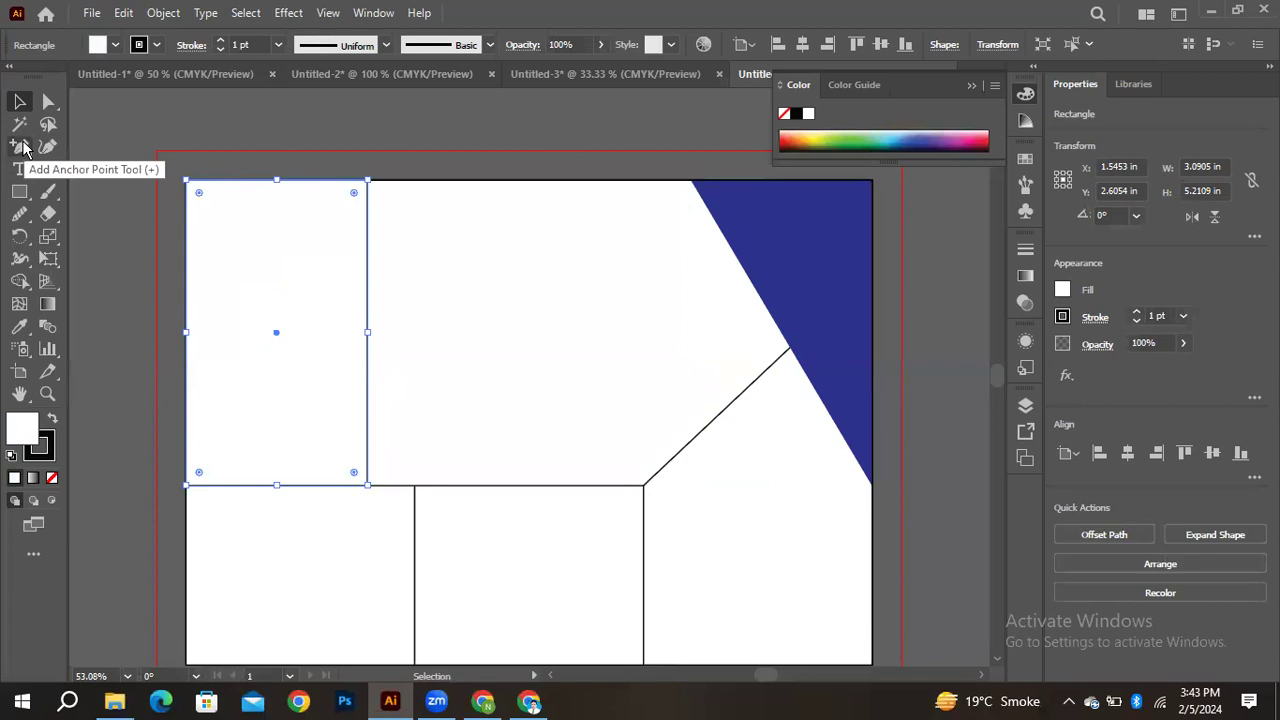
pyautogui.click(48, 101)
pyautogui.click(365, 487)
pyautogui.press('Delete')
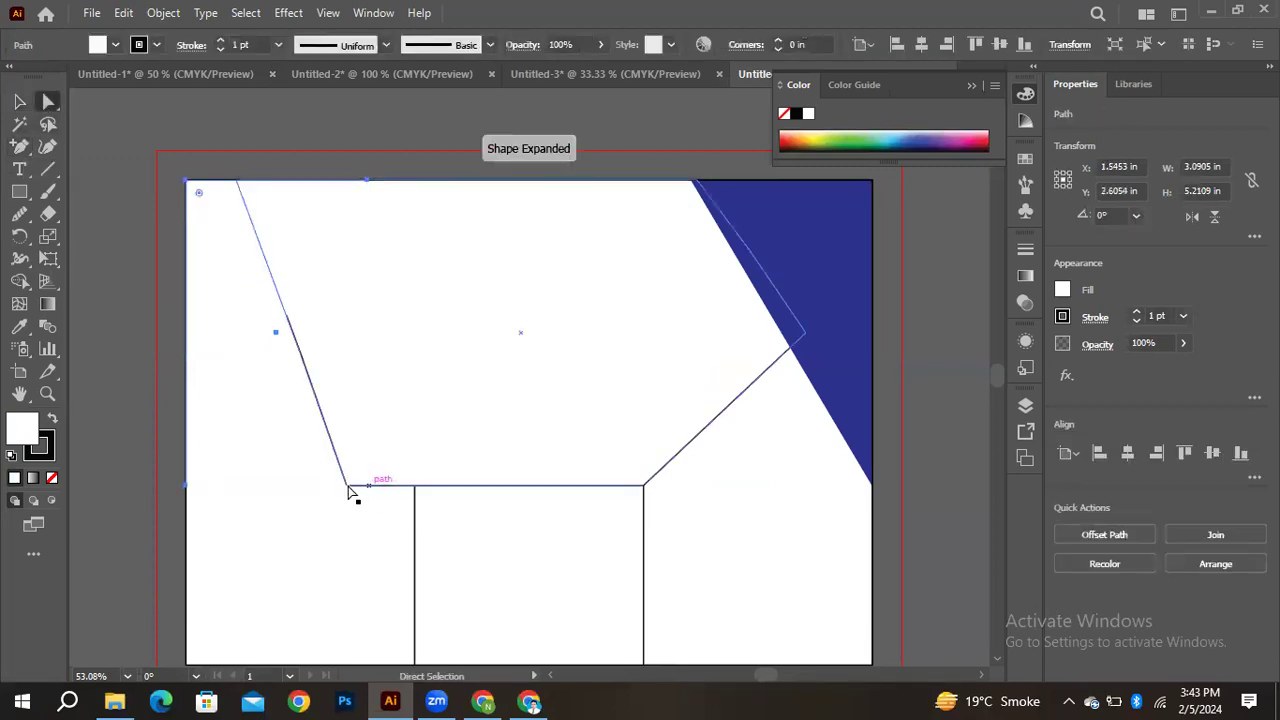
# Fill the upper-left corner triangle with dark blue (001787)
pyautogui.click(629, 336)
pyautogui.click(662, 311)
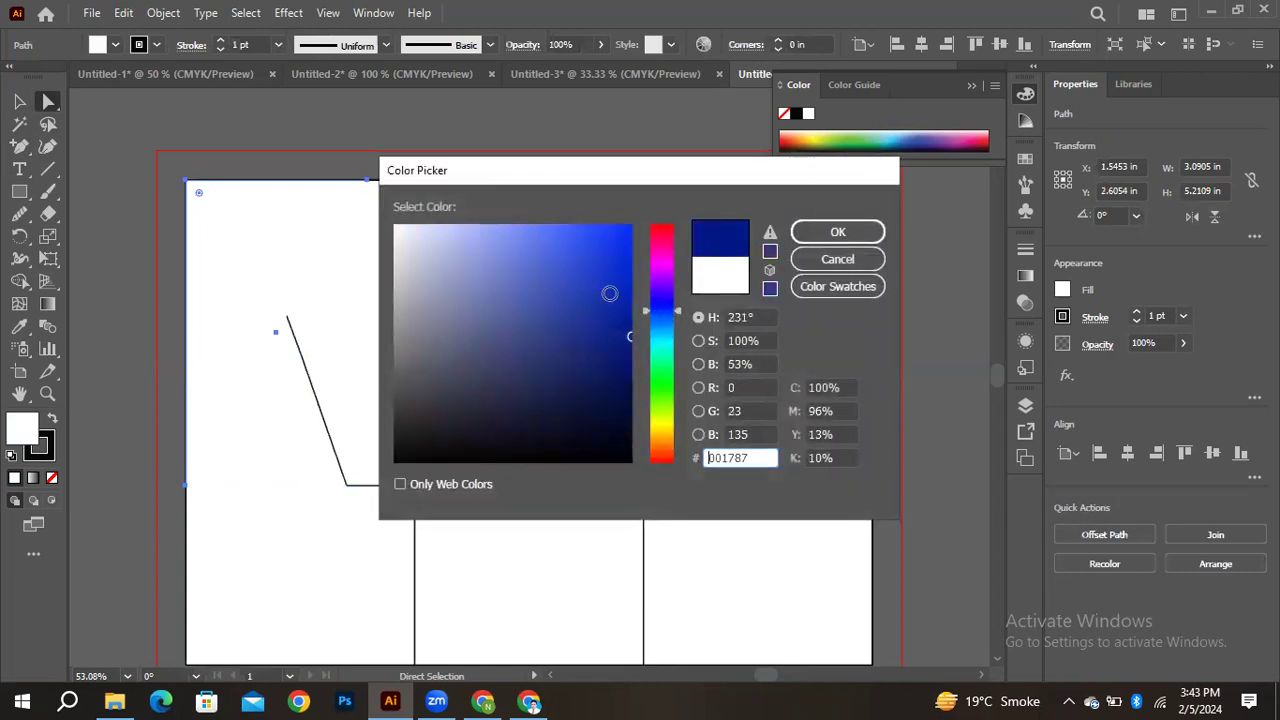
pyautogui.click(812, 233)
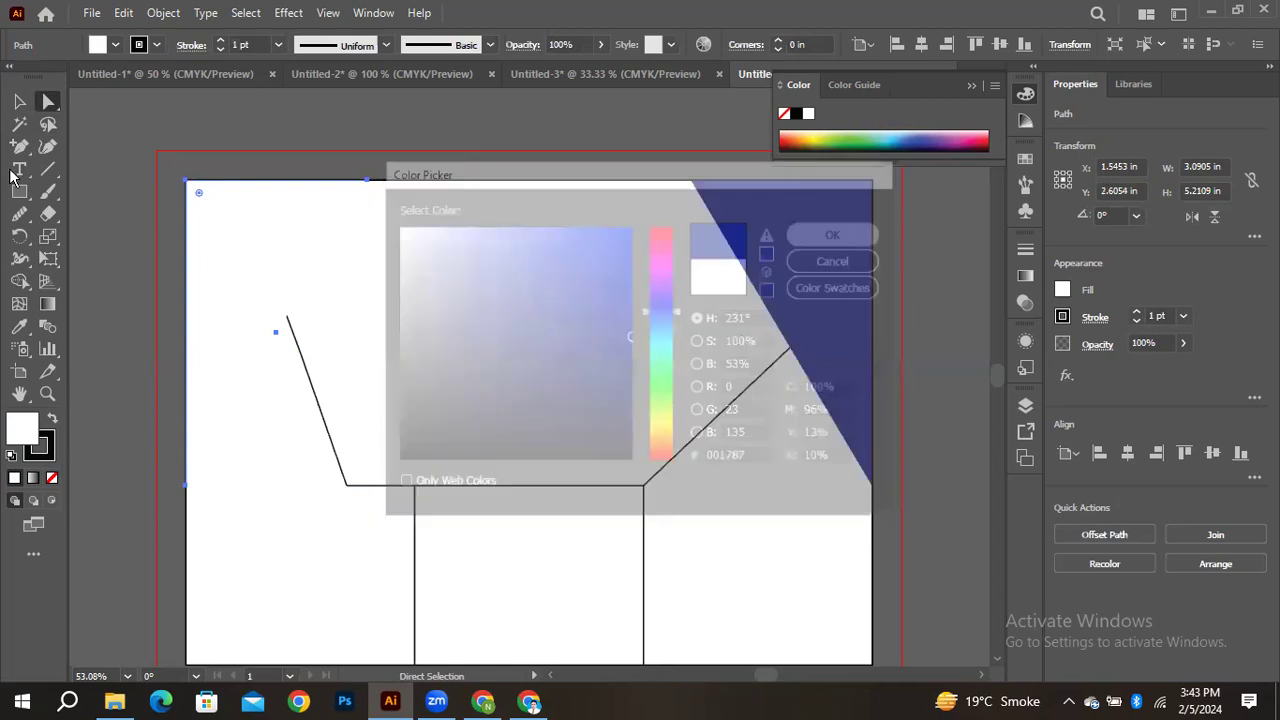
# Send the two dark blue corner triangles behind the white angled center shape
pyautogui.click(21, 98)
pyautogui.click(306, 215)
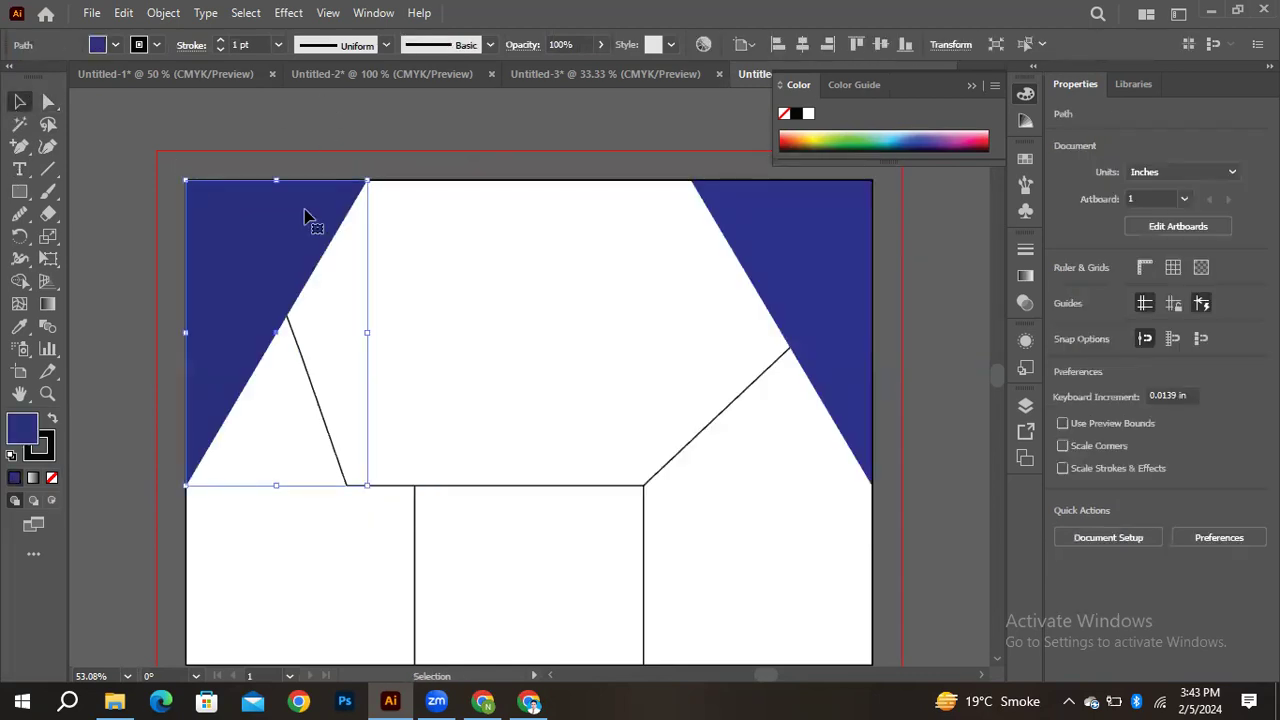
pyautogui.press('a')
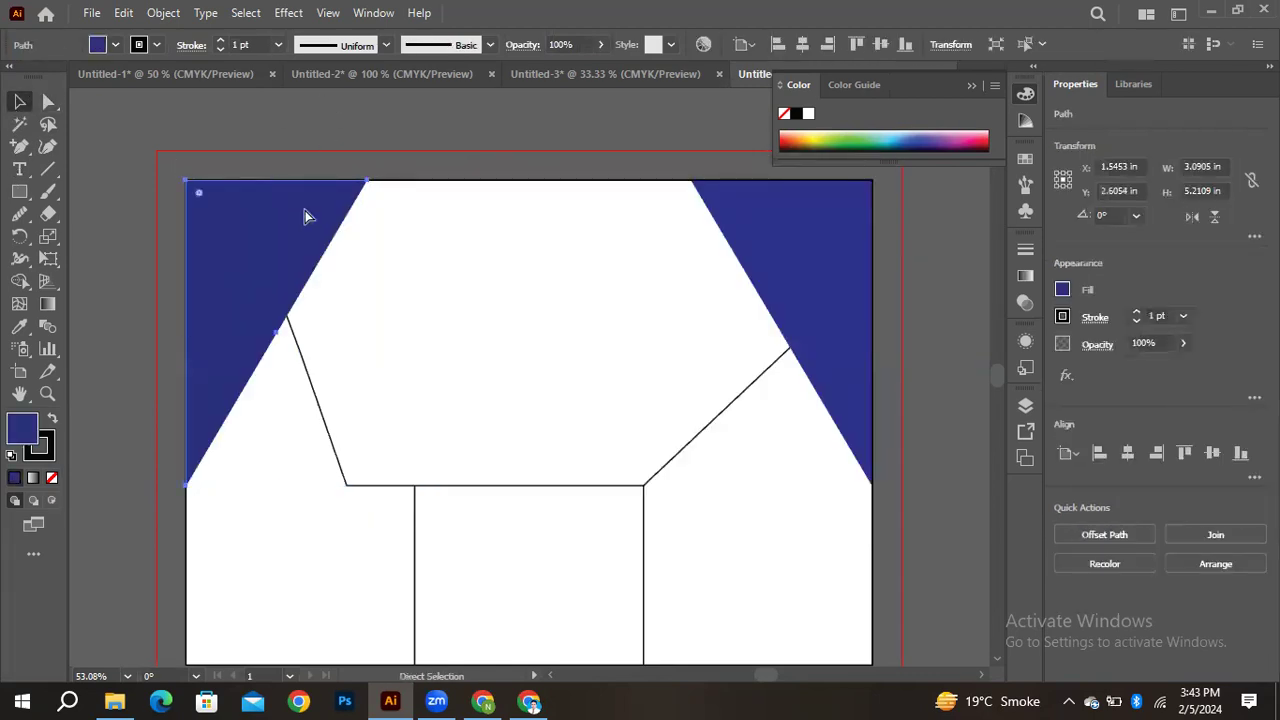
pyautogui.hotkey('ctrl', 'shift', '[')
pyautogui.click(834, 256)
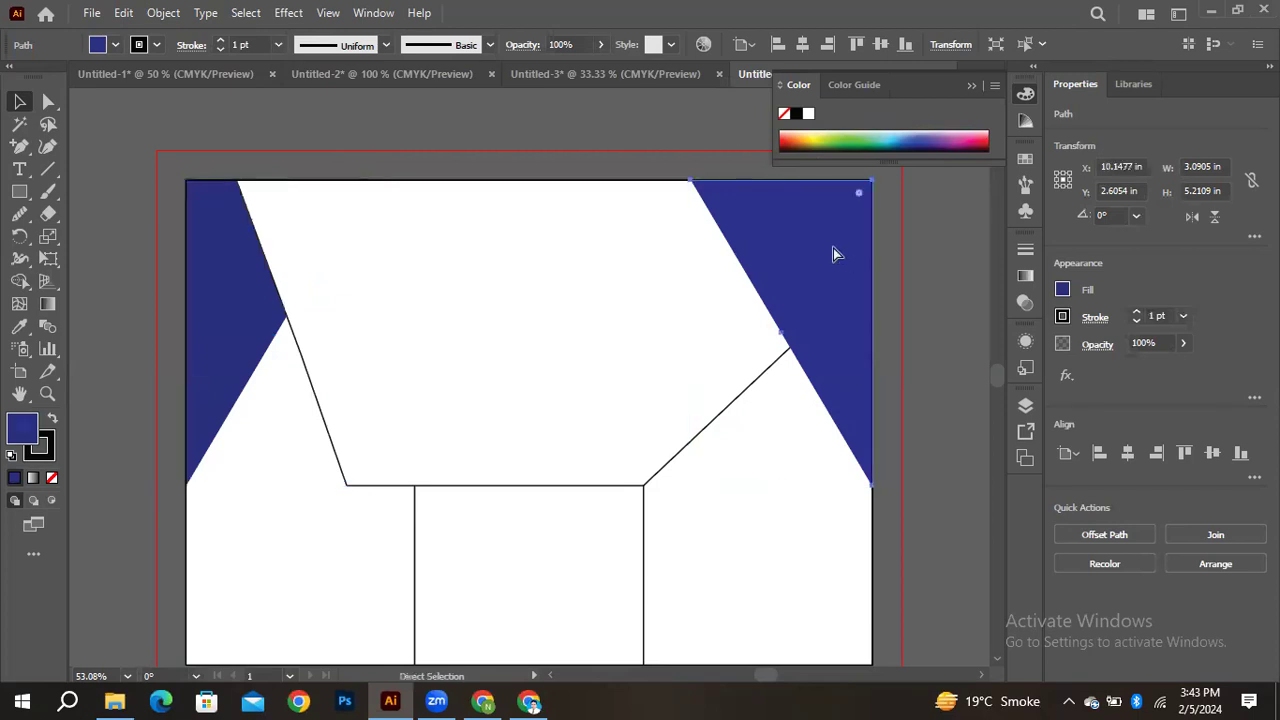
pyautogui.hotkey('ctrl', 'shift', '[')
pyautogui.click(543, 137)
pyautogui.click(489, 277)
pyautogui.click(250, 570)
# Place the headphones image named jpeg from the Downloads folder into the brochure document
pyautogui.click(114, 703)
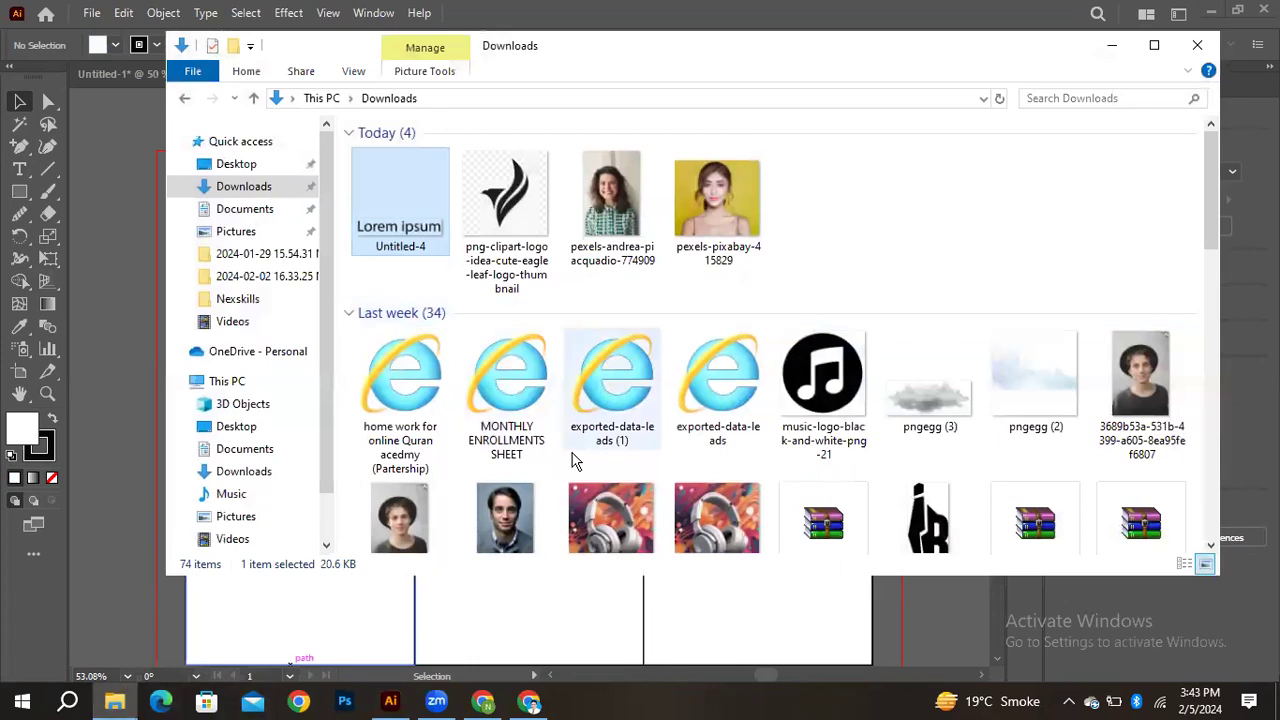
pyautogui.scroll(-1, 625, 500)
pyautogui.click(628, 515)
pyautogui.moveTo(628, 515); pyautogui.dragTo(566, 632)
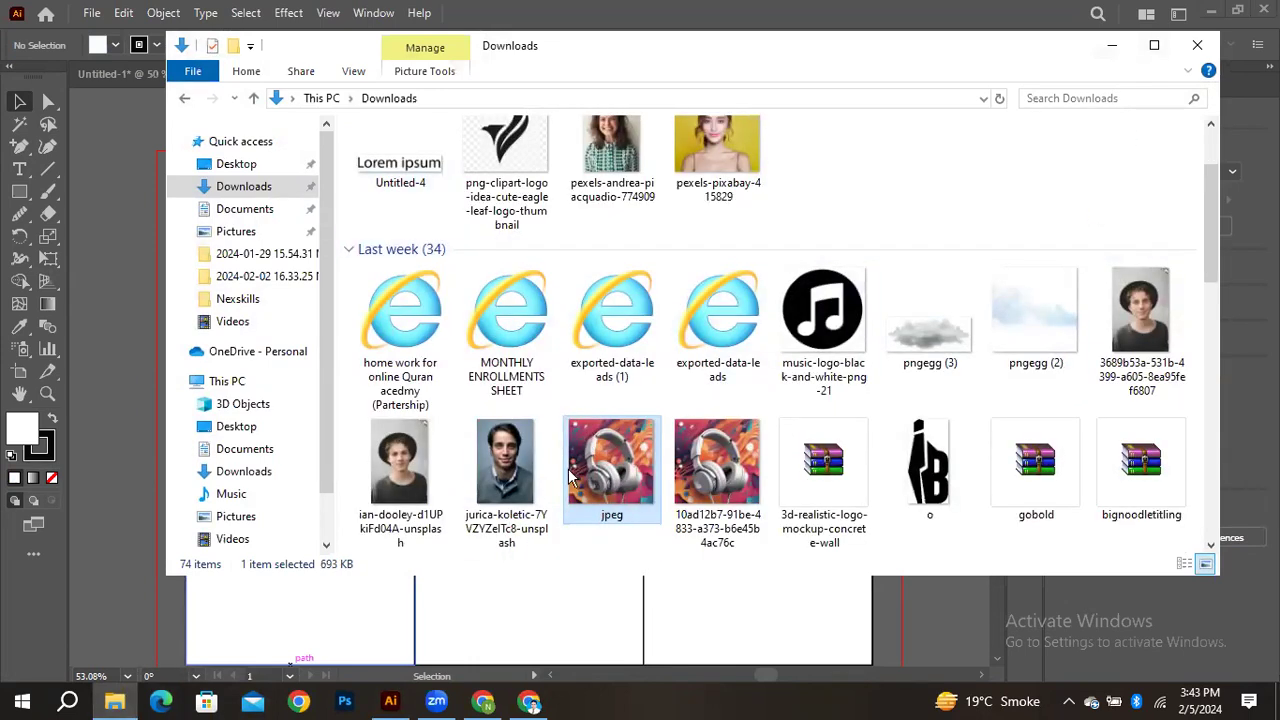
pyautogui.moveTo(614, 480); pyautogui.dragTo(180, 430)
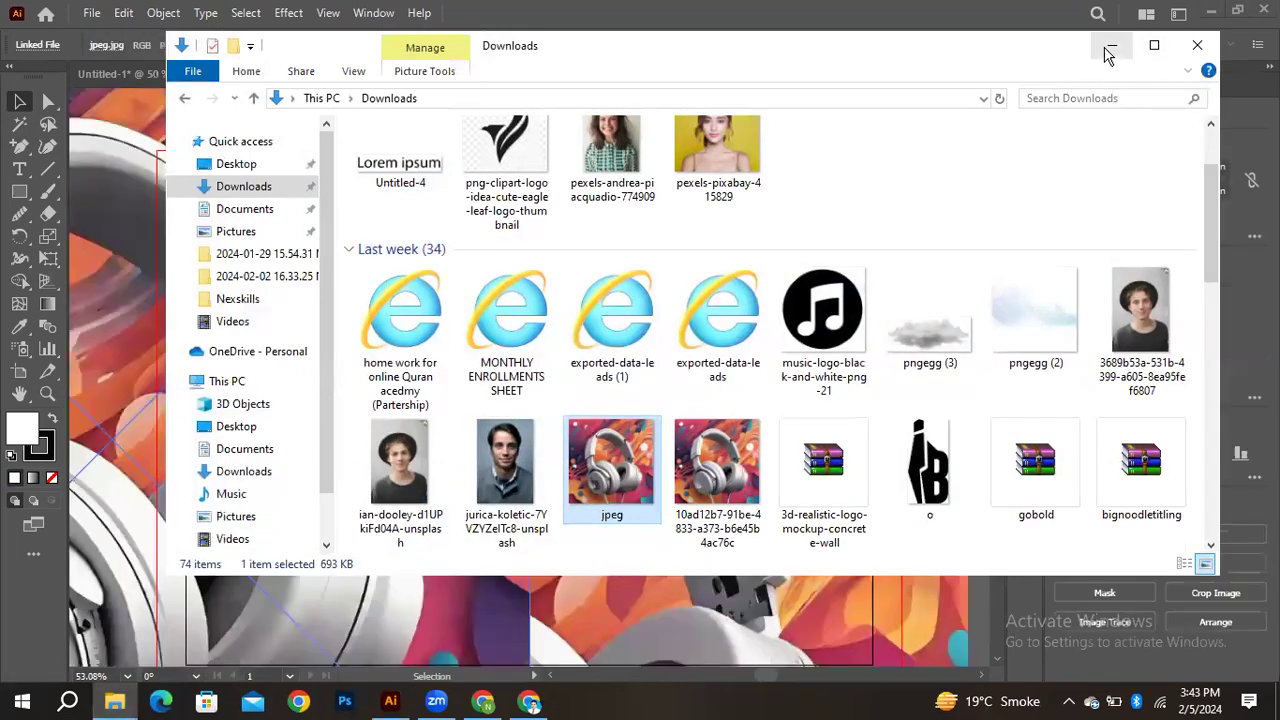
pyautogui.click(1111, 45)
# Scale the headphones image down to about 10.47 in square, position it over the center shape and send it behind that shape
pyautogui.hotkey('ctrl', '-')
pyautogui.hotkey('ctrl', '-')
pyautogui.moveTo(600, 423); pyautogui.dragTo(350, 390)
pyautogui.press('Delete')
pyautogui.click(697, 403)
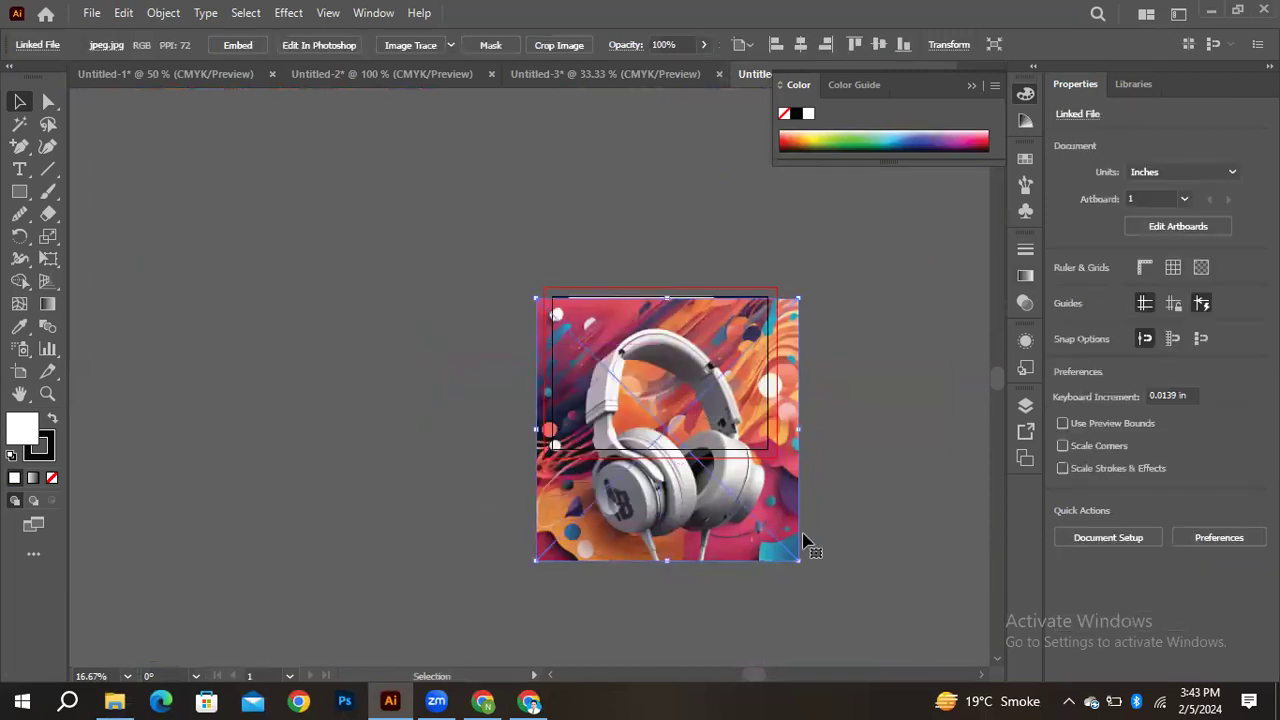
pyautogui.moveTo(803, 560); pyautogui.dragTo(804, 560)
pyautogui.moveTo(793, 488); pyautogui.dragTo(770, 446)
pyautogui.moveTo(603, 369); pyautogui.dragTo(621, 340)
pyautogui.moveTo(703, 411); pyautogui.dragTo(715, 368)
pyautogui.hotkey('ctrl', 'shift', '[')
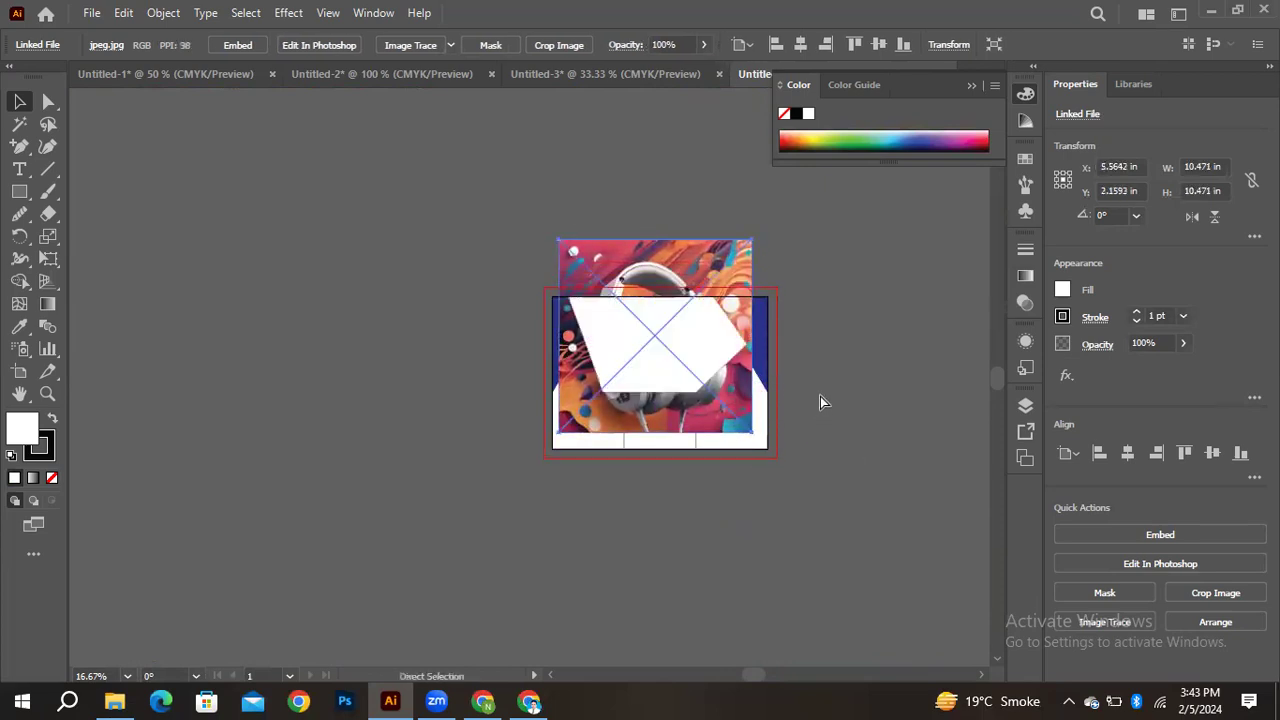
# Clip the headphones image to the white angled center shape with a clipping mask
pyautogui.click(874, 300)
pyautogui.click(668, 336)
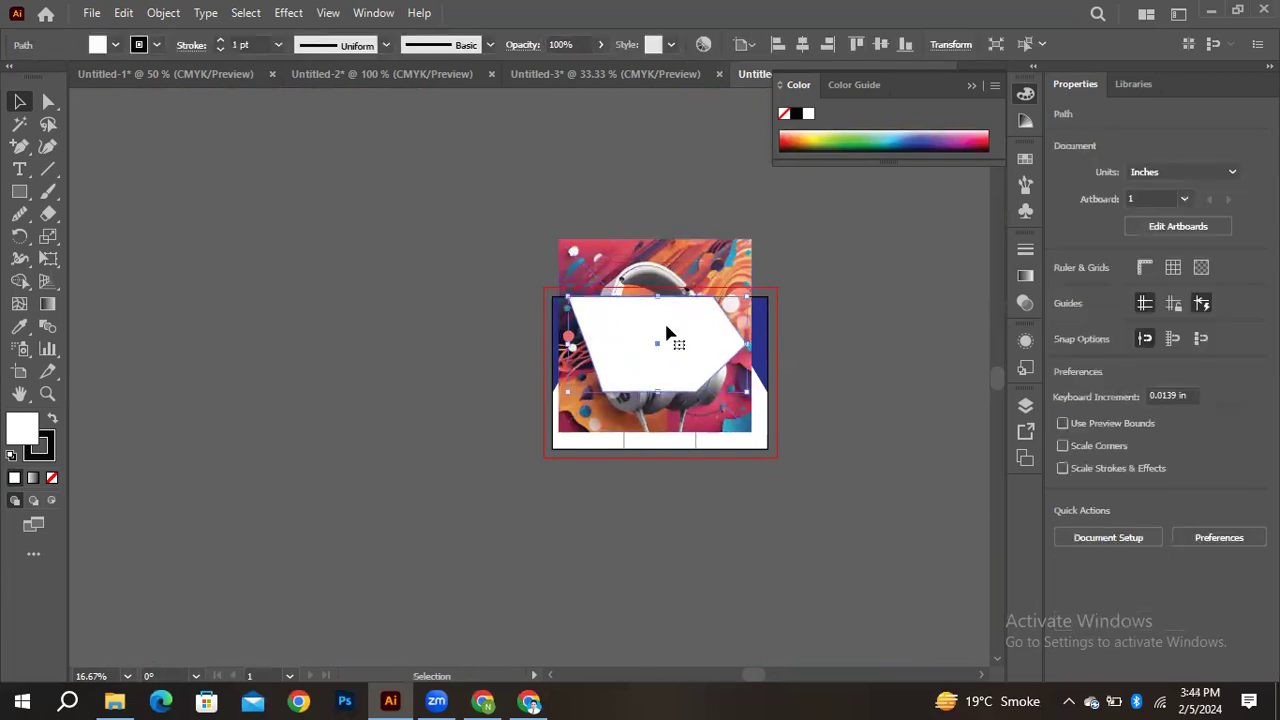
pyautogui.keyDown('shift'); pyautogui.click(593, 262); pyautogui.keyUp('shift')
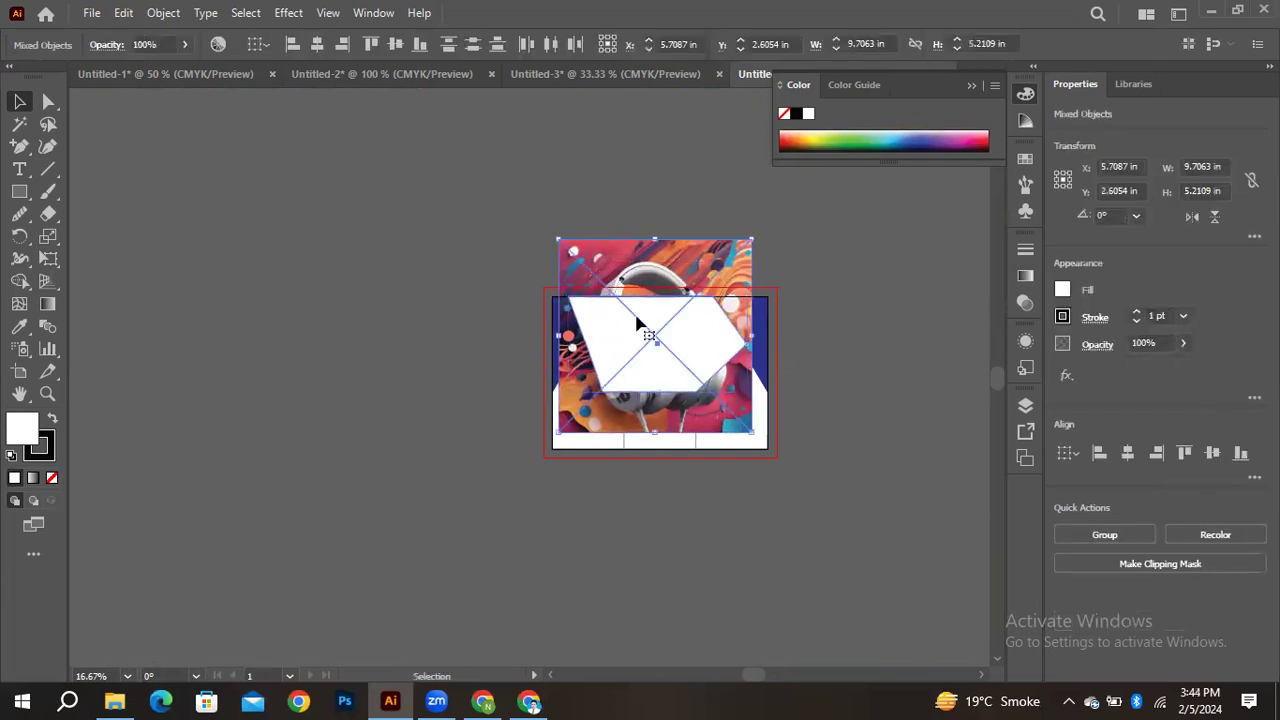
pyautogui.rightClick(640, 325)
pyautogui.click(701, 485)
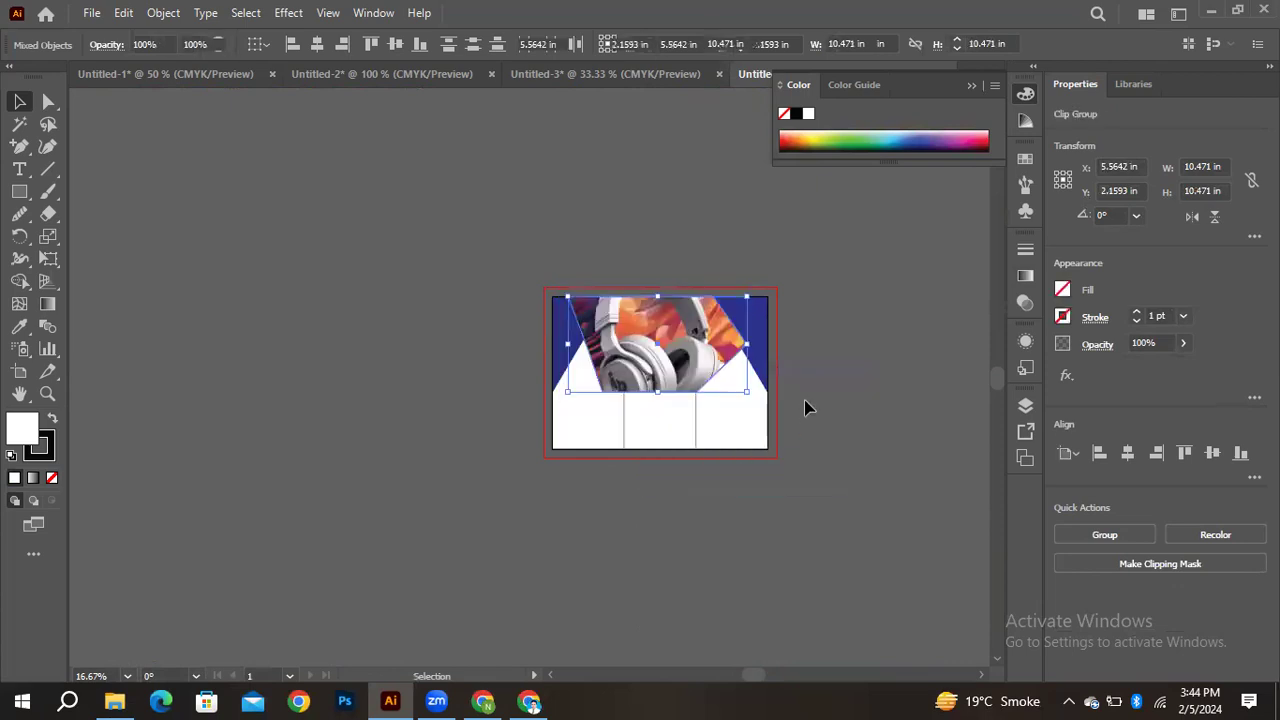
pyautogui.click(805, 408)
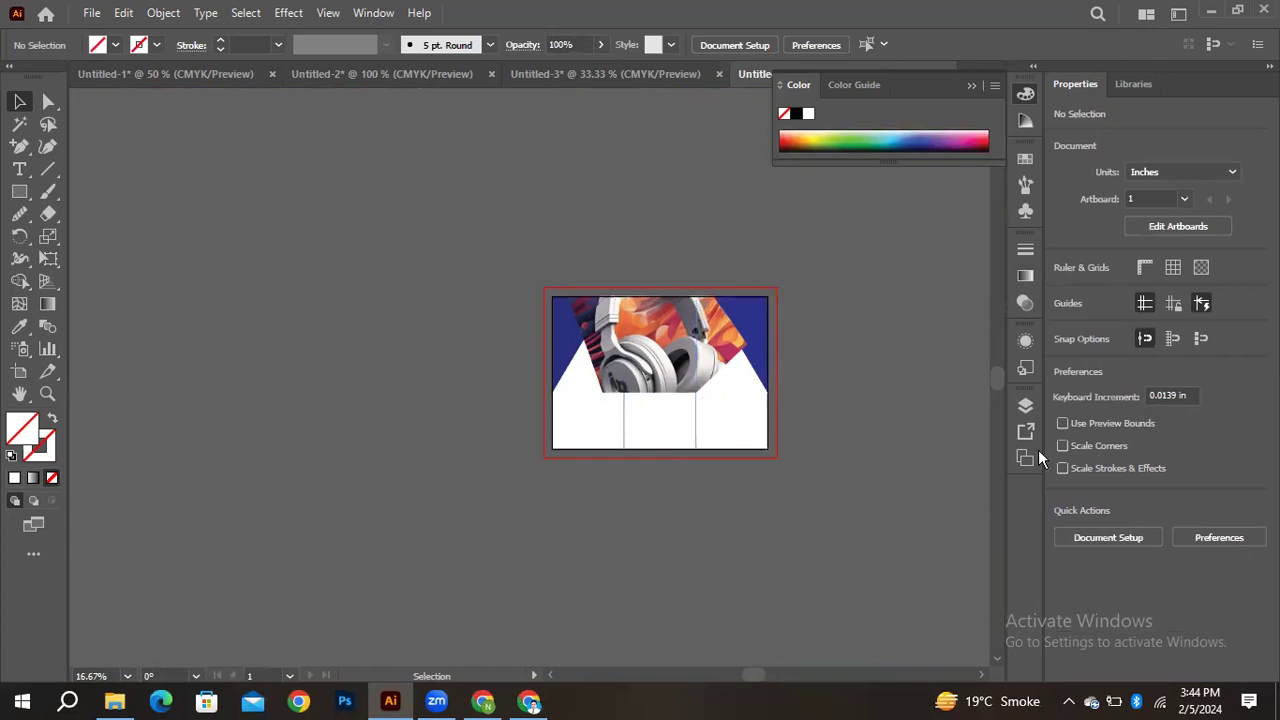
# Add a line of 12 pt Myriad Pro placeholder text on the empty canvas up and left of the artboard
pyautogui.click(19, 169)
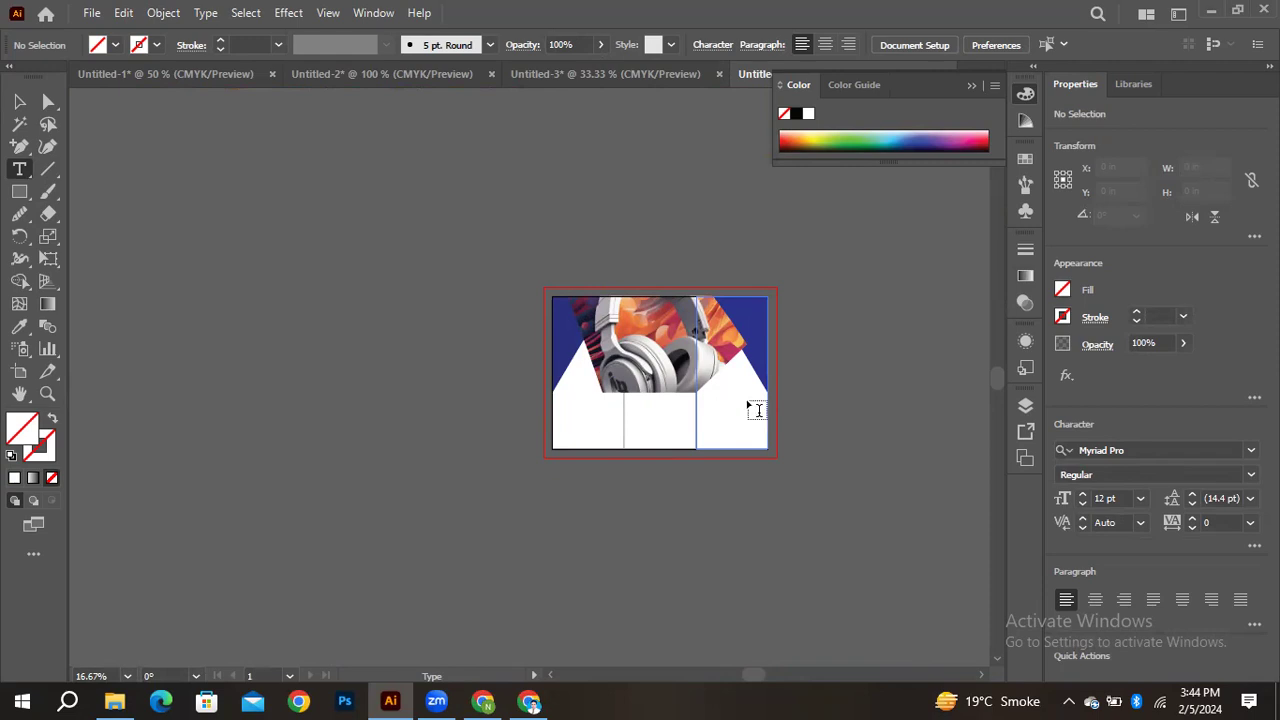
pyautogui.click(1140, 499)
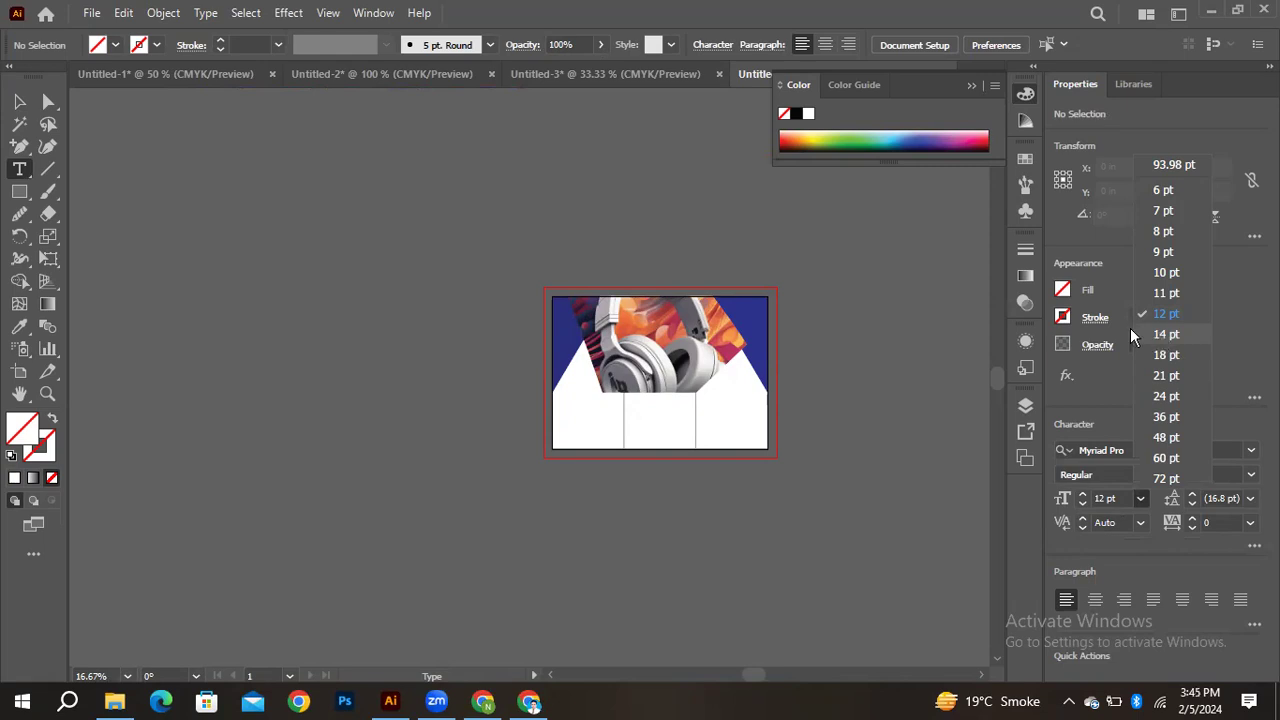
pyautogui.press('Escape')
pyautogui.click(169, 166)
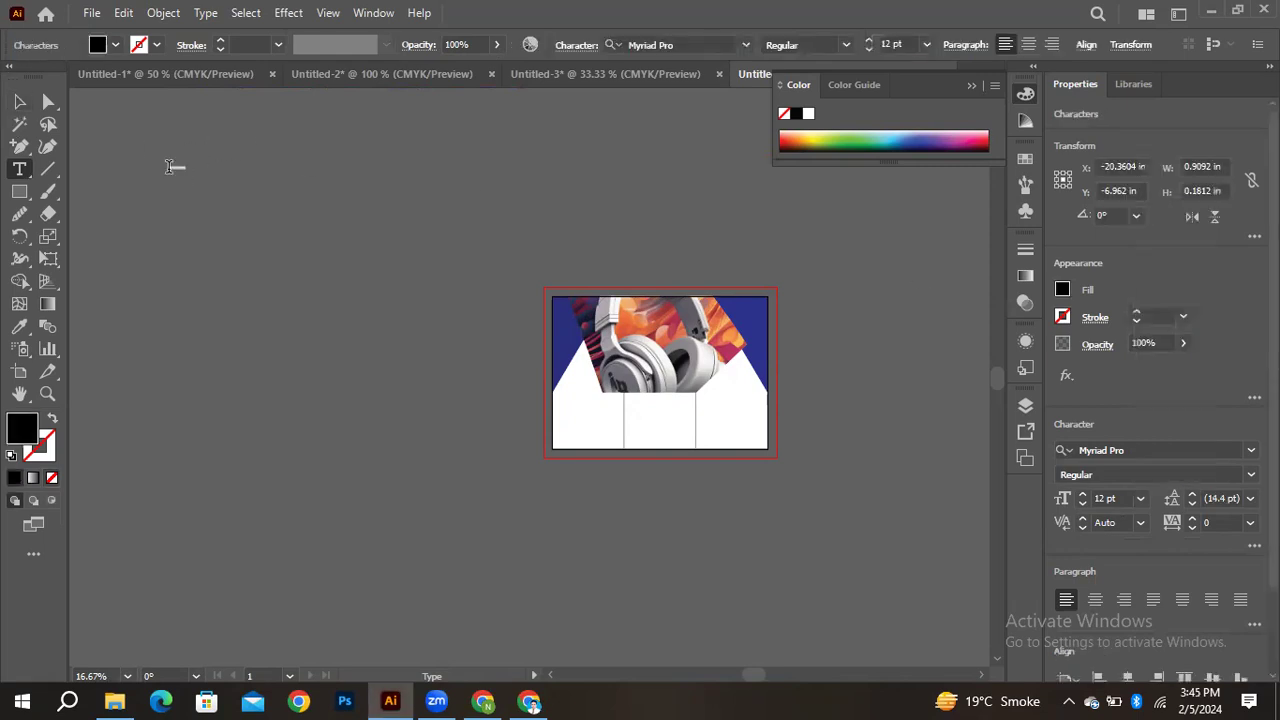
pyautogui.press('Escape')
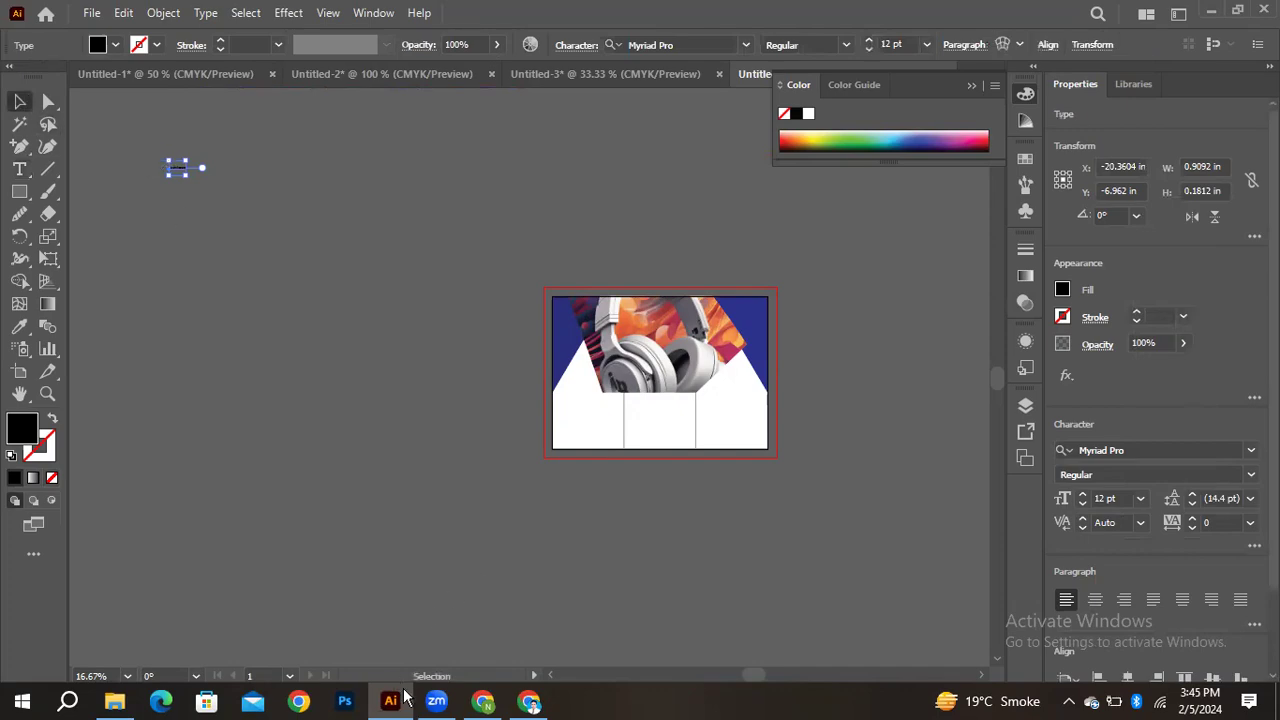
# Switch to Pinterest in the browser and examine the brochure design references for cover layouts with curved shapes
pyautogui.click(529, 700)
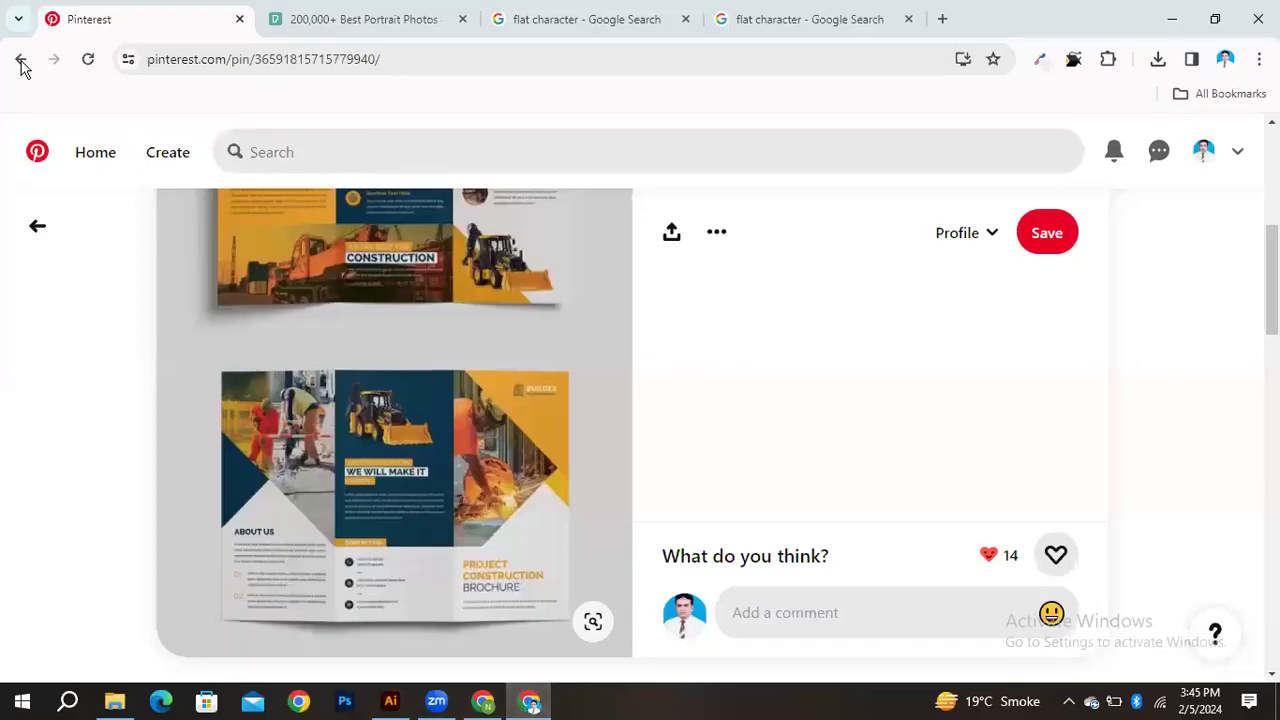
pyautogui.click(37, 226)
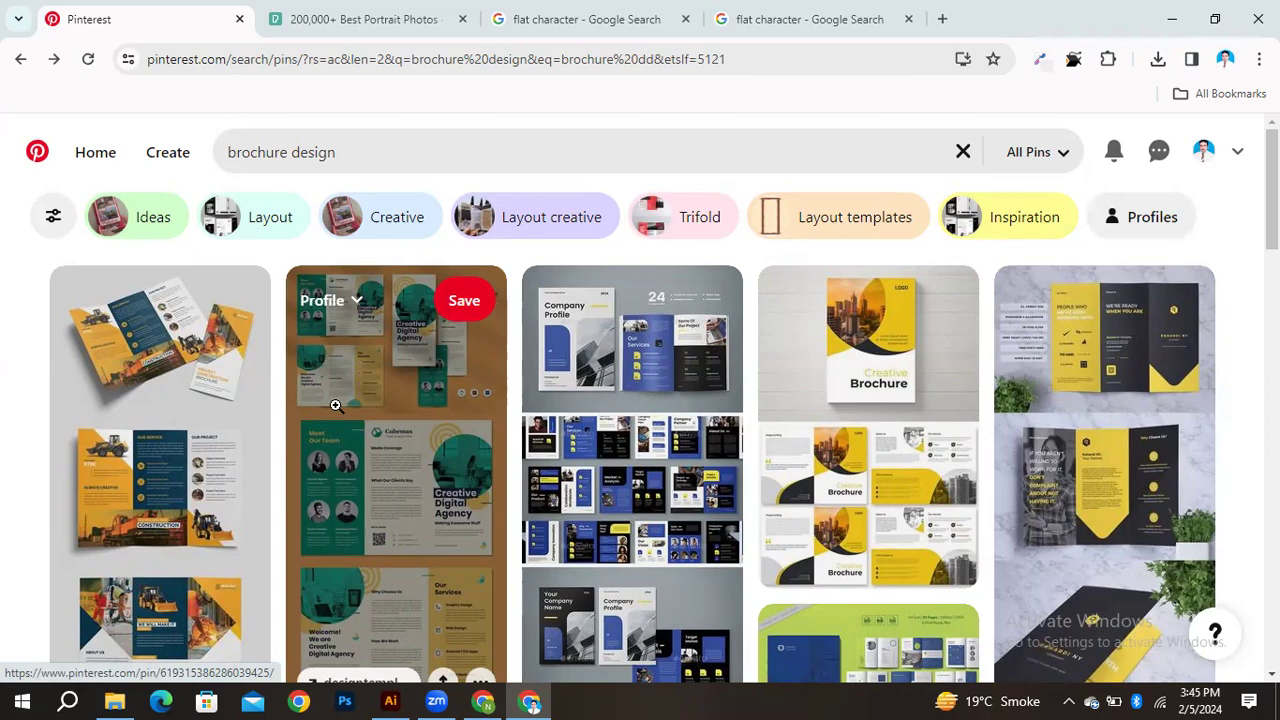
pyautogui.click(879, 436)
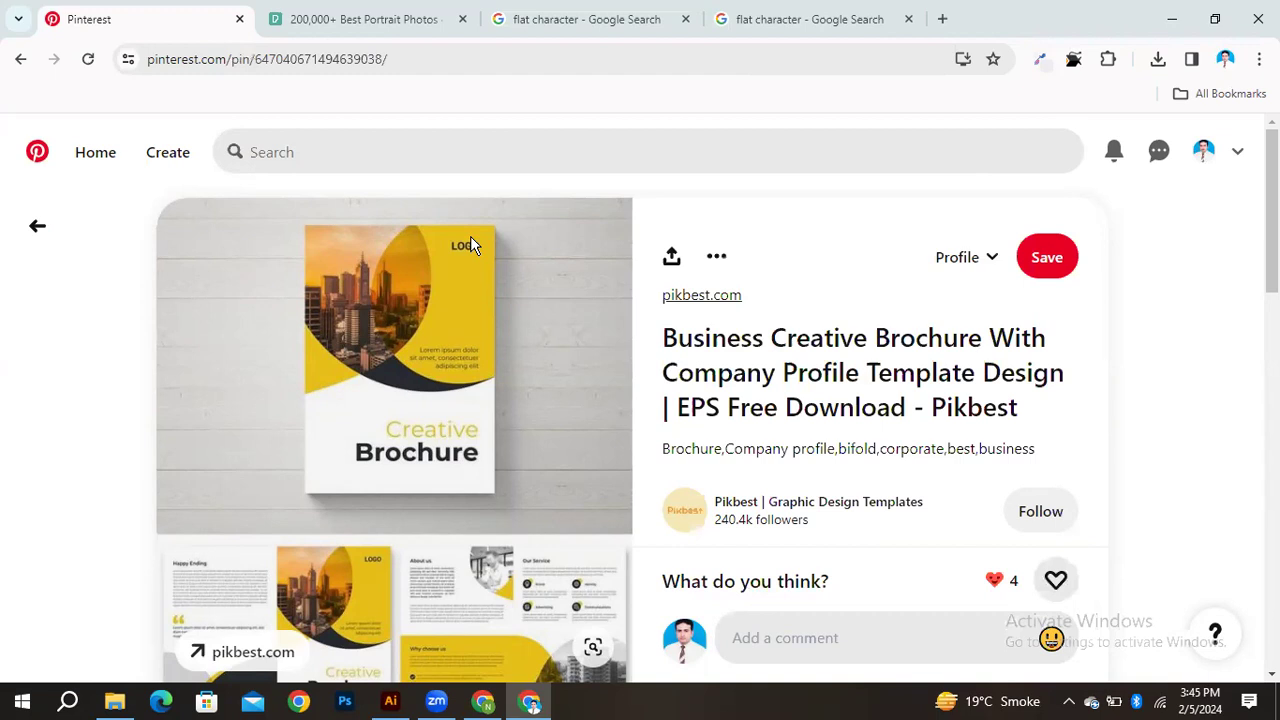
pyautogui.scroll(-10, 470, 236)
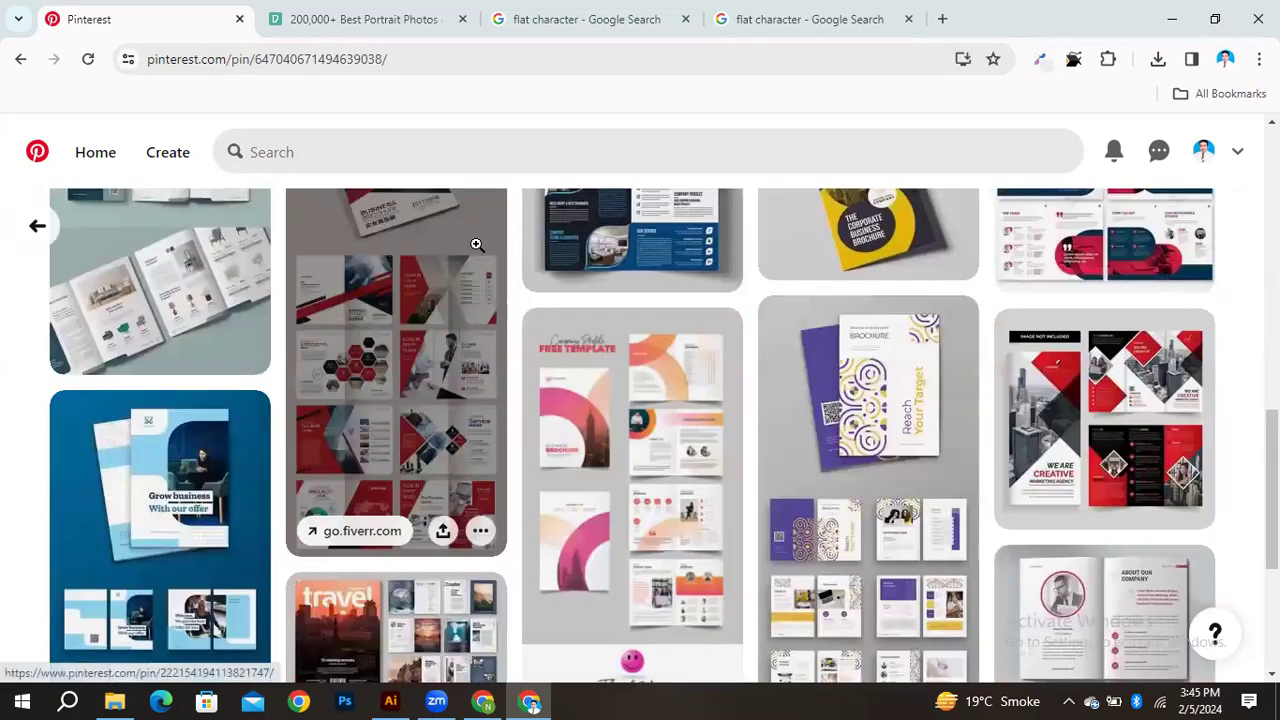
pyautogui.click(410, 364)
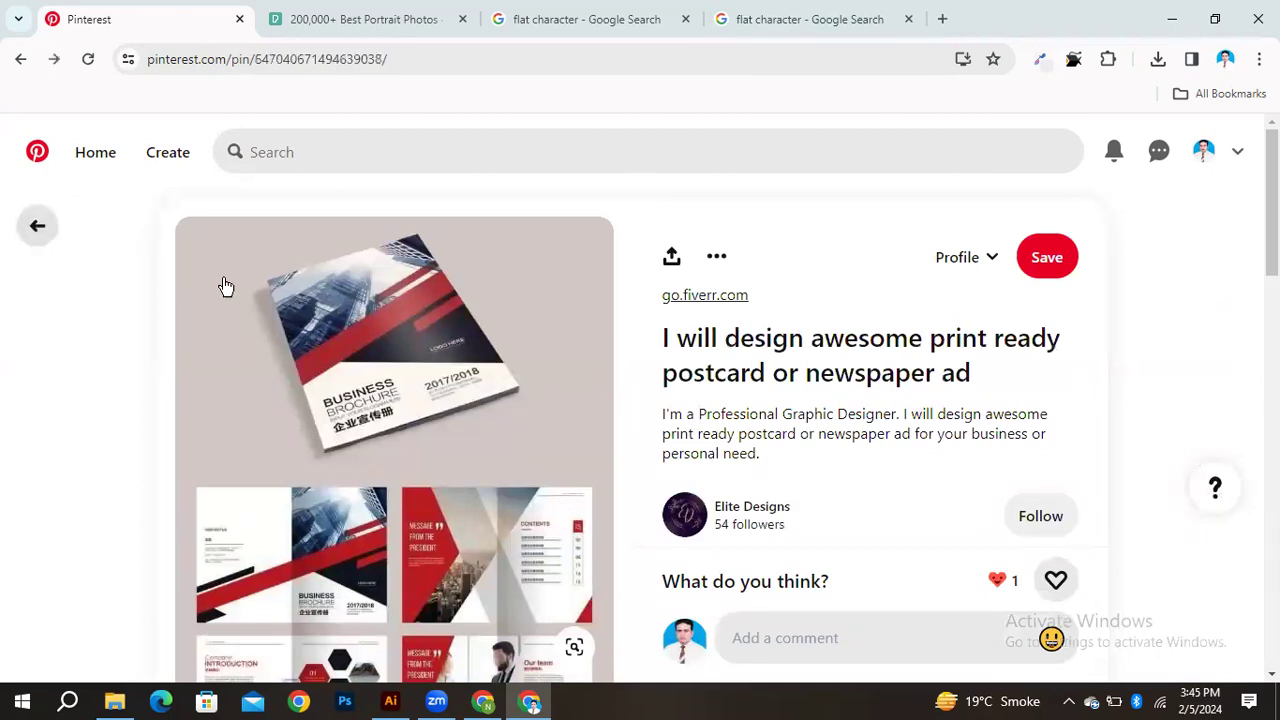
pyautogui.click(40, 228)
pyautogui.click(611, 517)
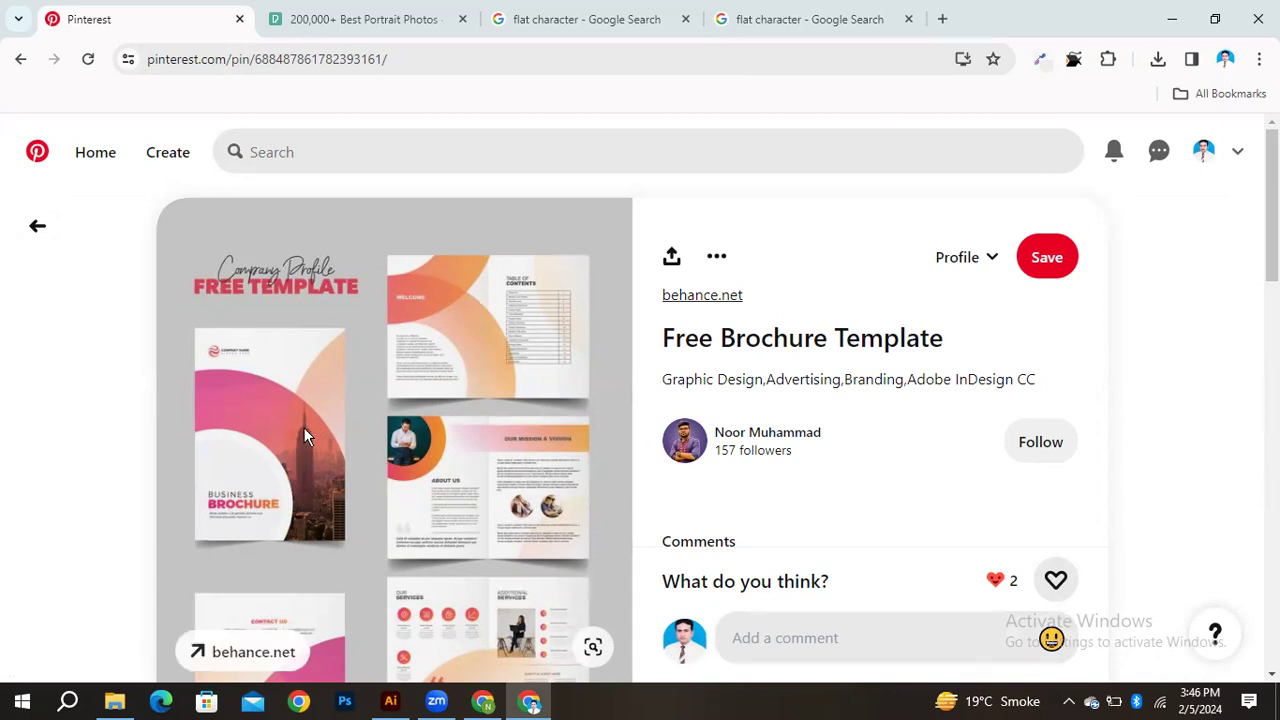
# Switch back to Illustrator and draw a black circle about 18.66 in across on the empty canvas beside the brochure
pyautogui.click(390, 700)
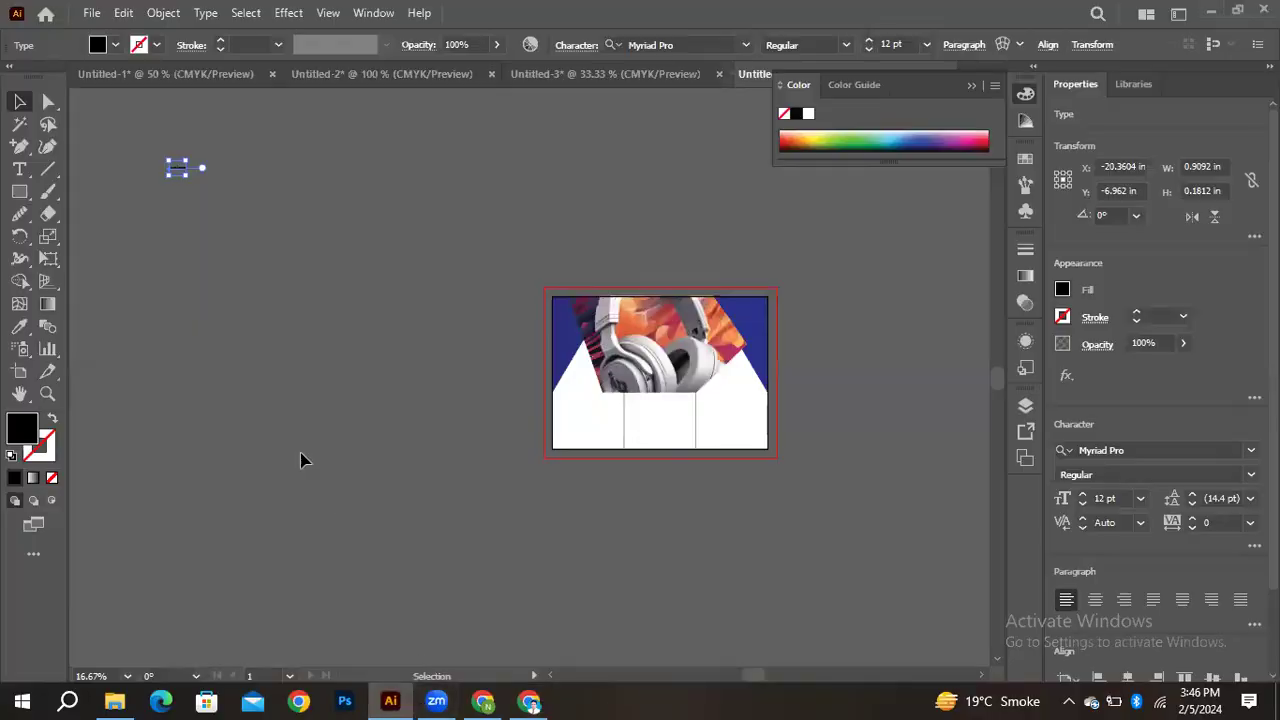
pyautogui.moveTo(19, 191); pyautogui.dragTo(110, 238)
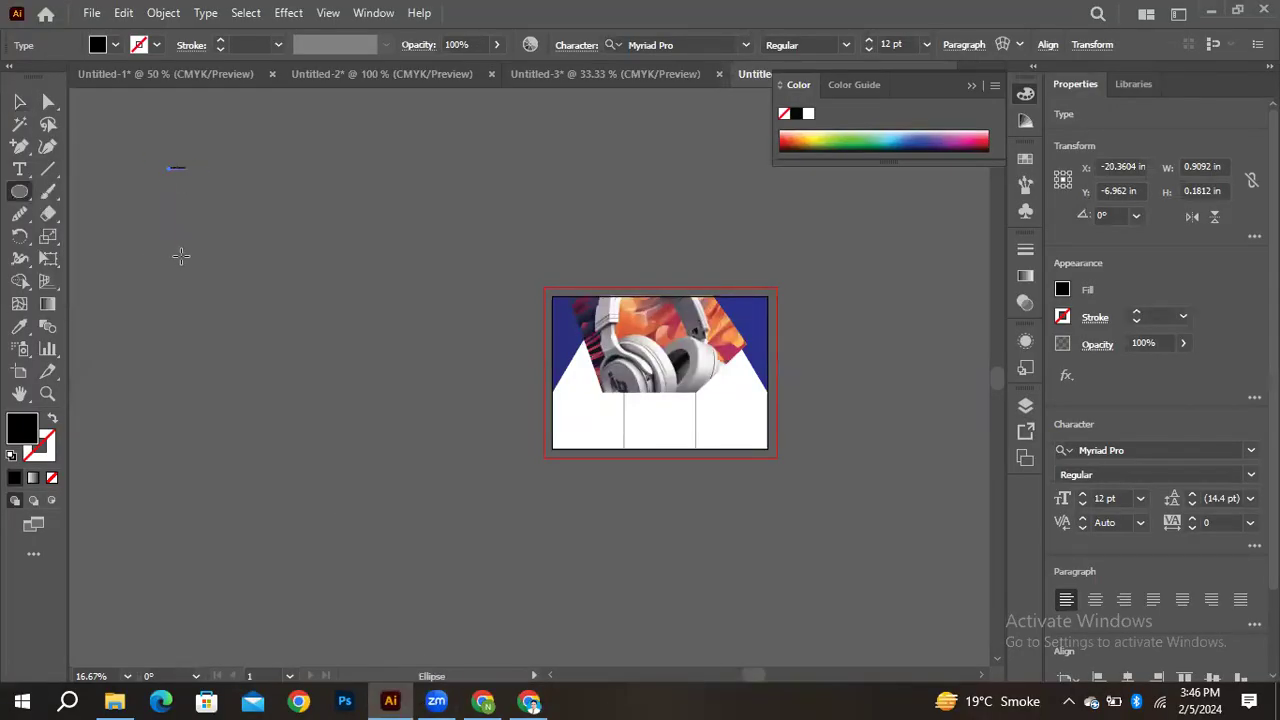
pyautogui.moveTo(237, 327); pyautogui.dragTo(405, 520)
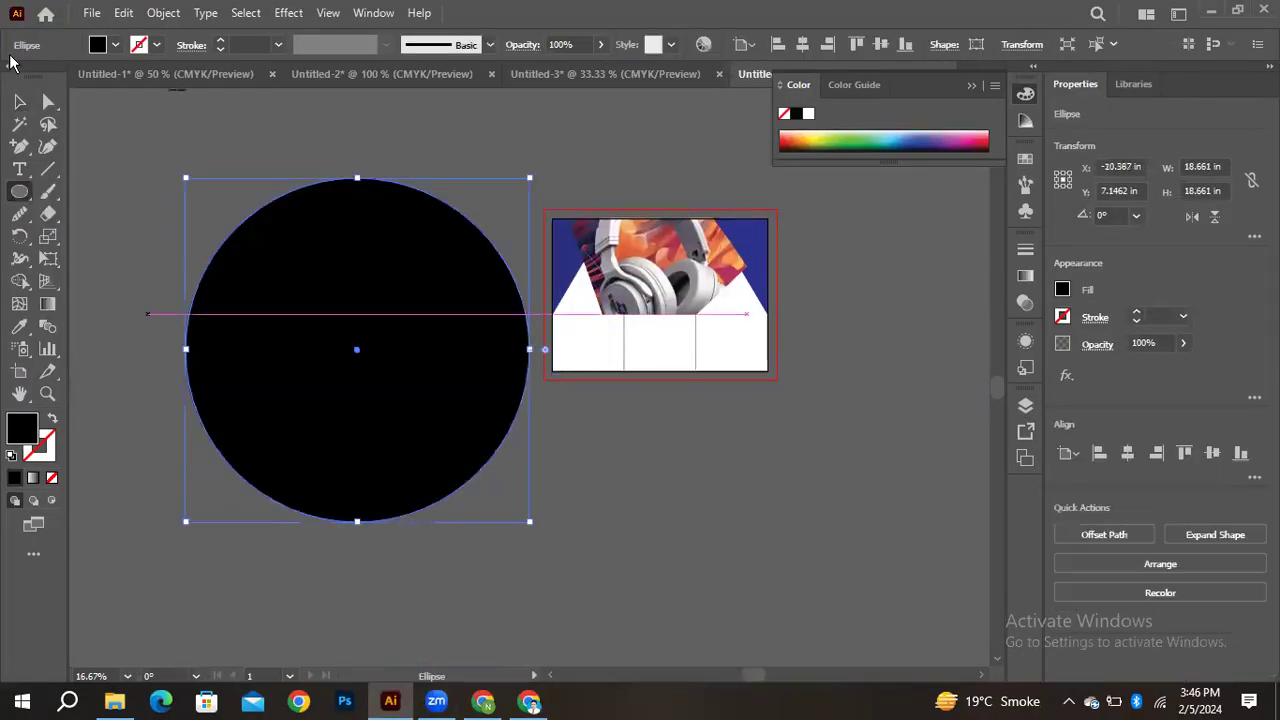
# Make a smaller copy of the circle about 11.75 in across and center both circles on each other horizontally and vertically
pyautogui.click(18, 102)
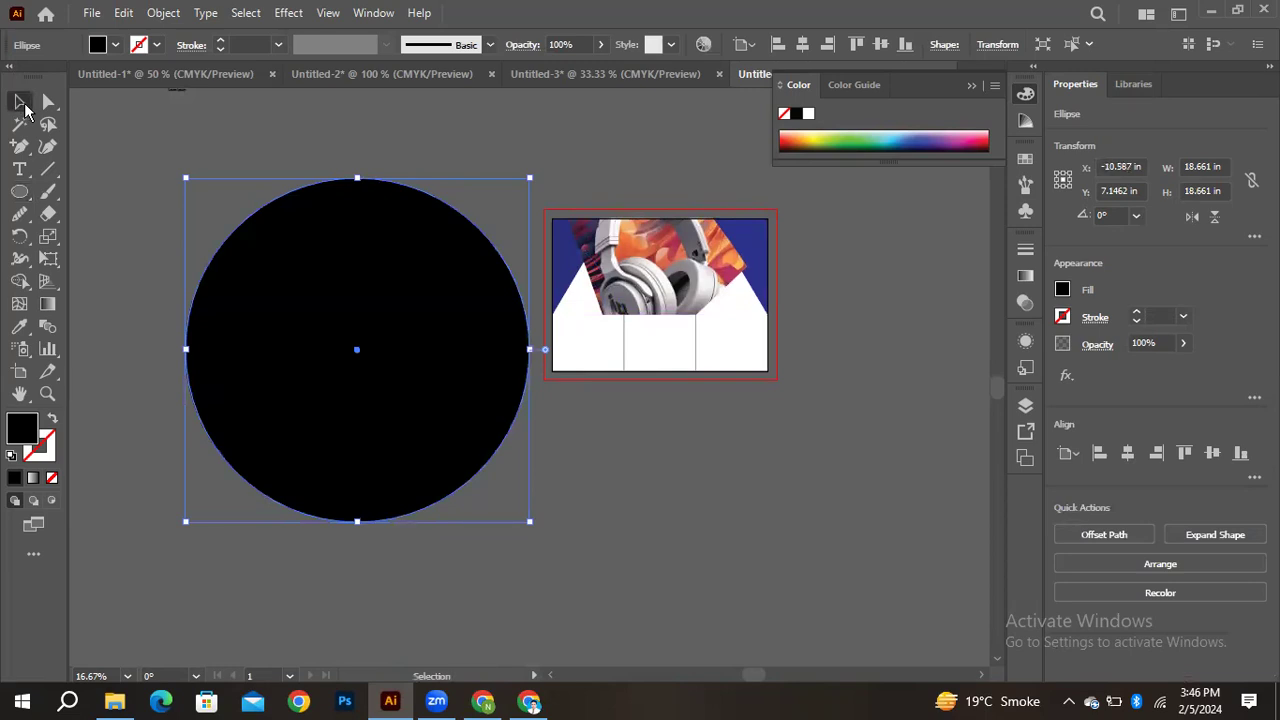
pyautogui.moveTo(528, 179); pyautogui.dragTo(400, 305)
pyautogui.moveTo(357, 363); pyautogui.dragTo(386, 297)
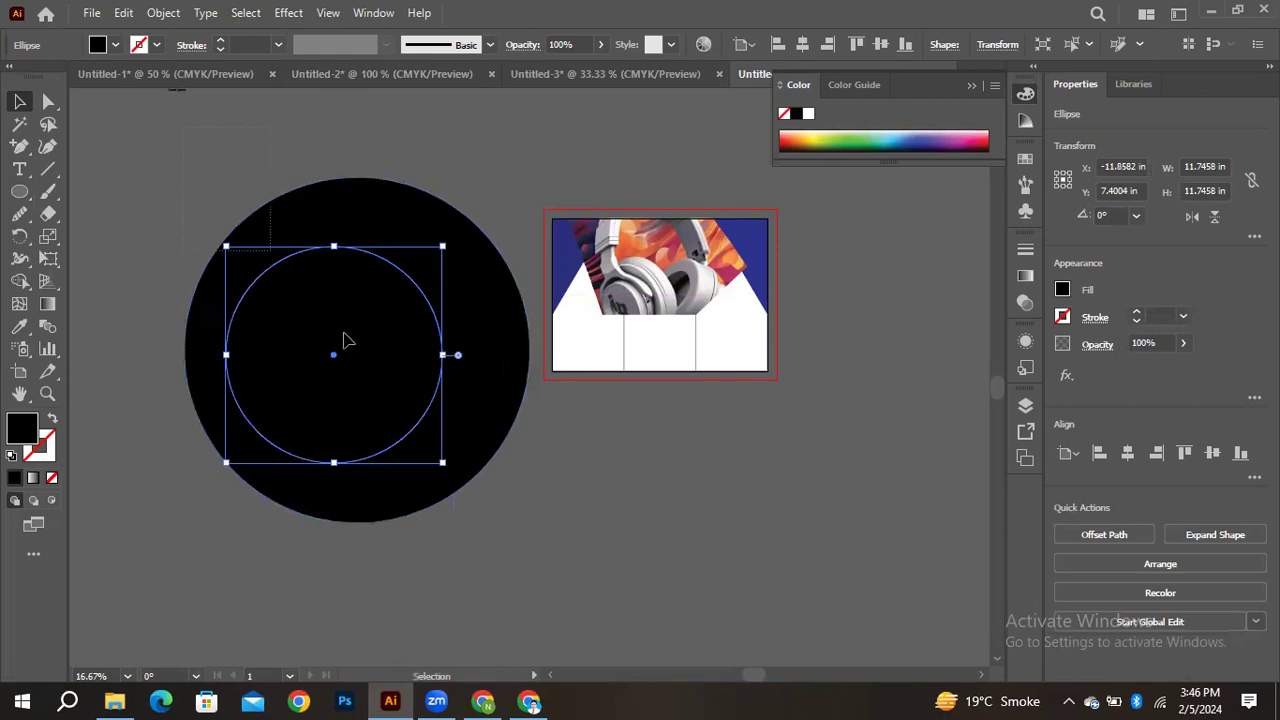
pyautogui.keyDown('shift'); pyautogui.click(378, 363); pyautogui.keyUp('shift')
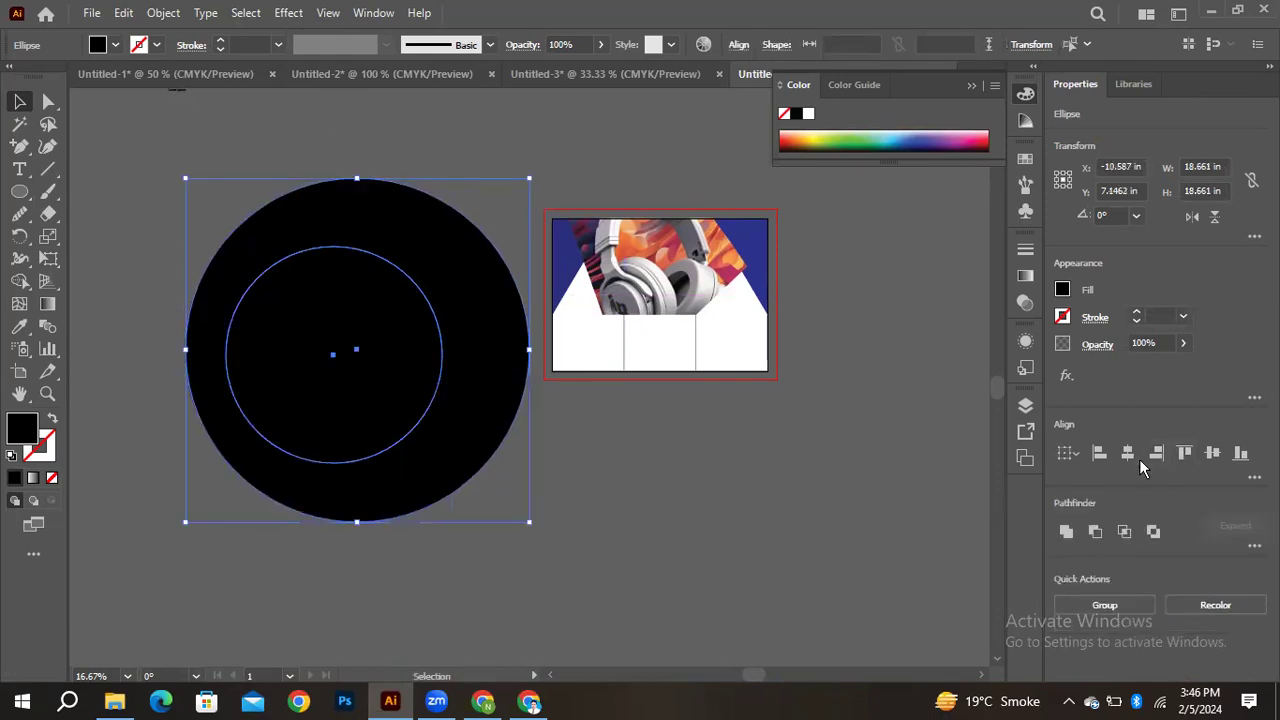
pyautogui.click(1127, 452)
pyautogui.click(1212, 452)
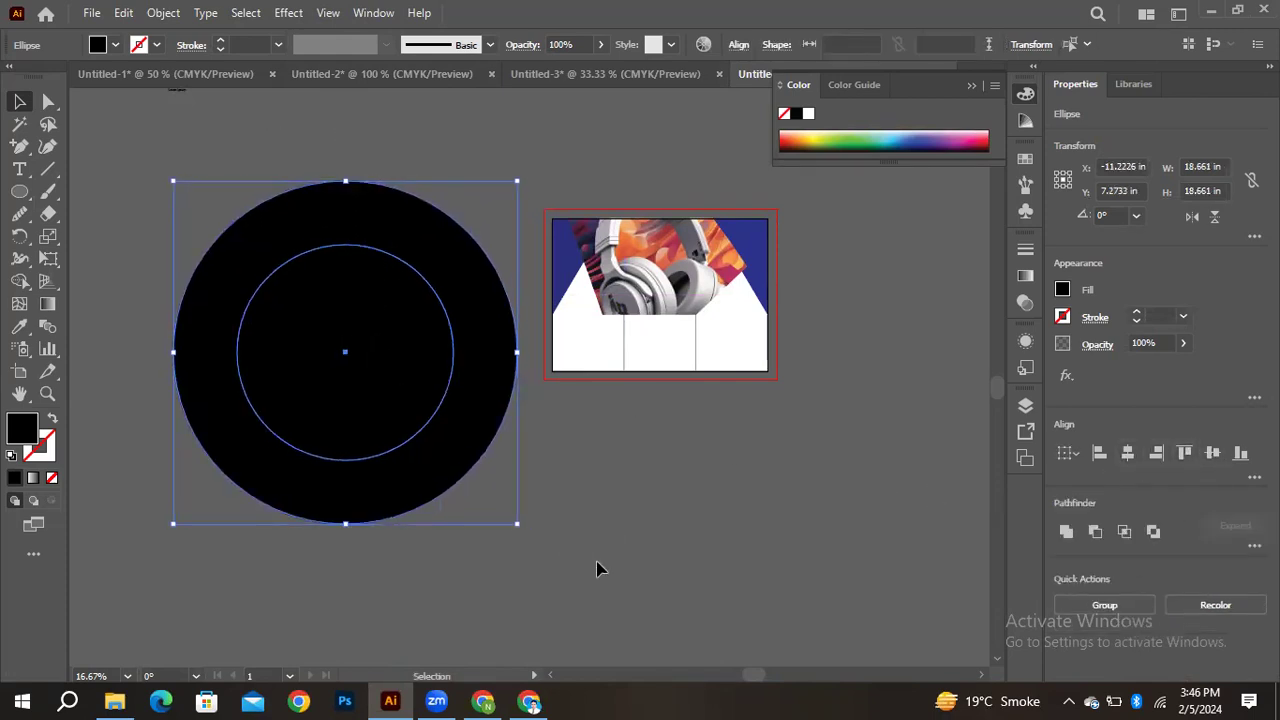
# Fill the larger circle with a linear gradient, leaving the inner circle solid black
pyautogui.click(47, 303)
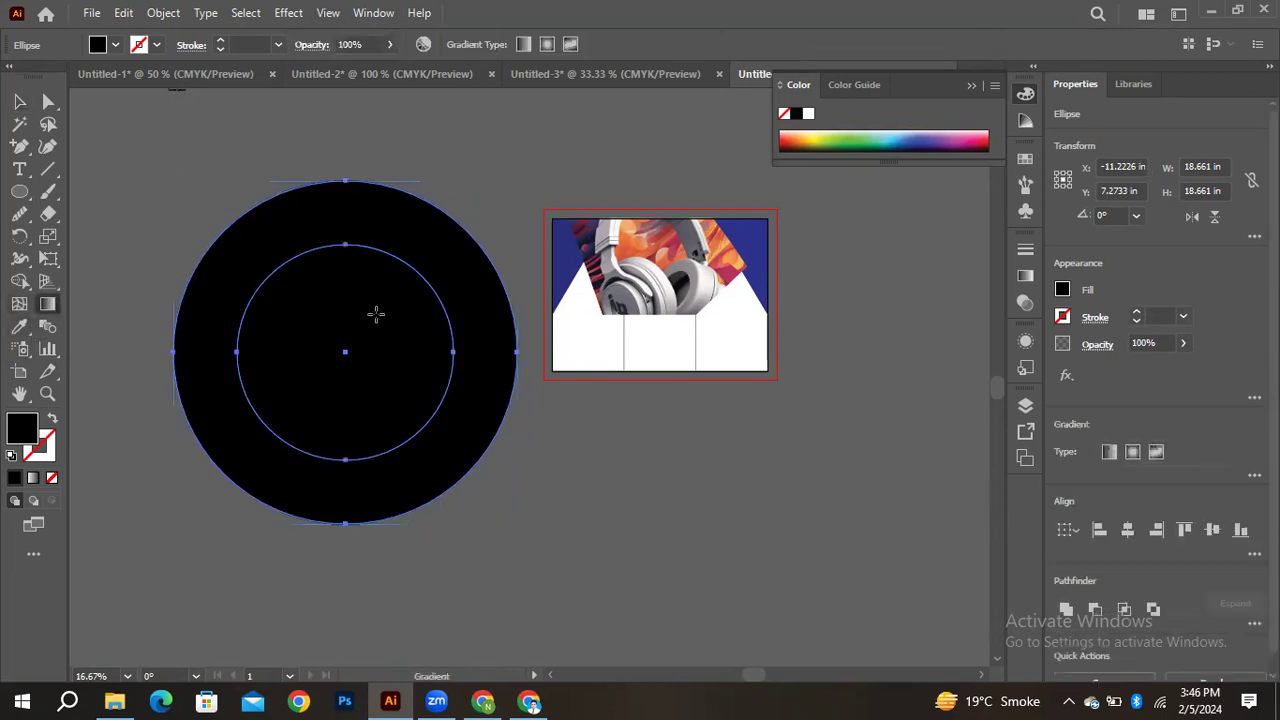
pyautogui.click(19, 101)
pyautogui.click(200, 220)
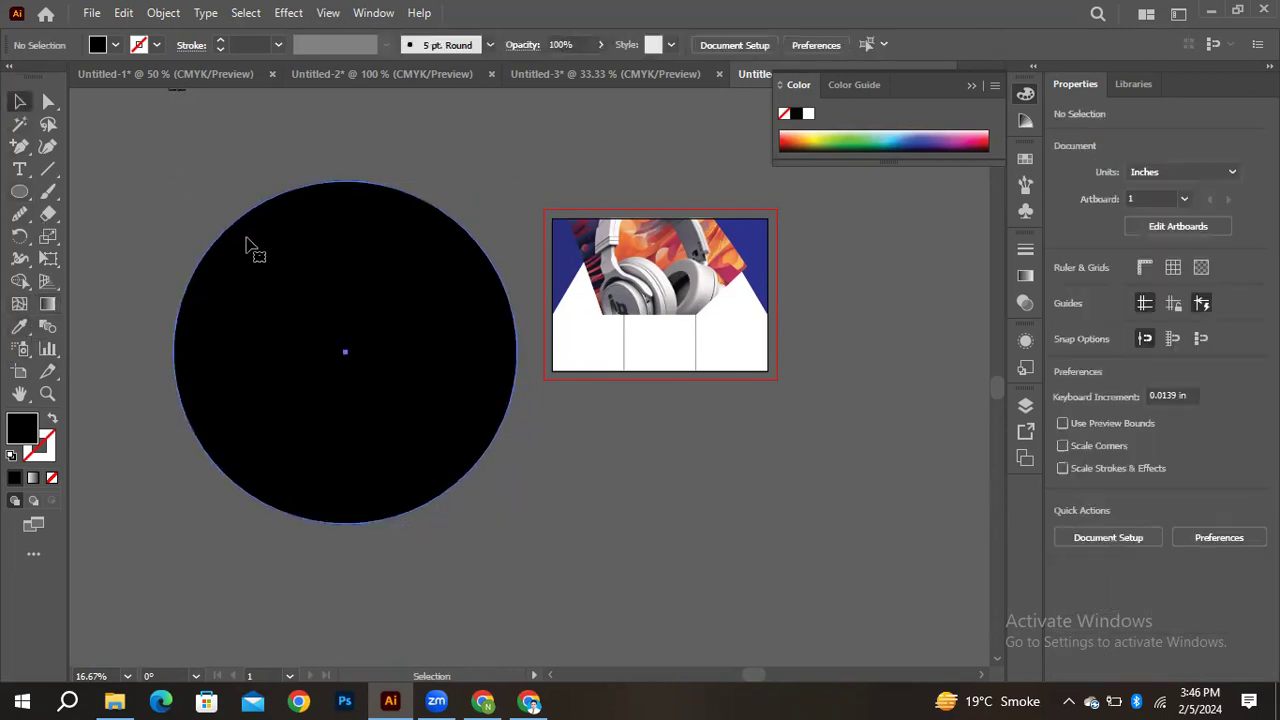
pyautogui.click(250, 244)
pyautogui.click(47, 303)
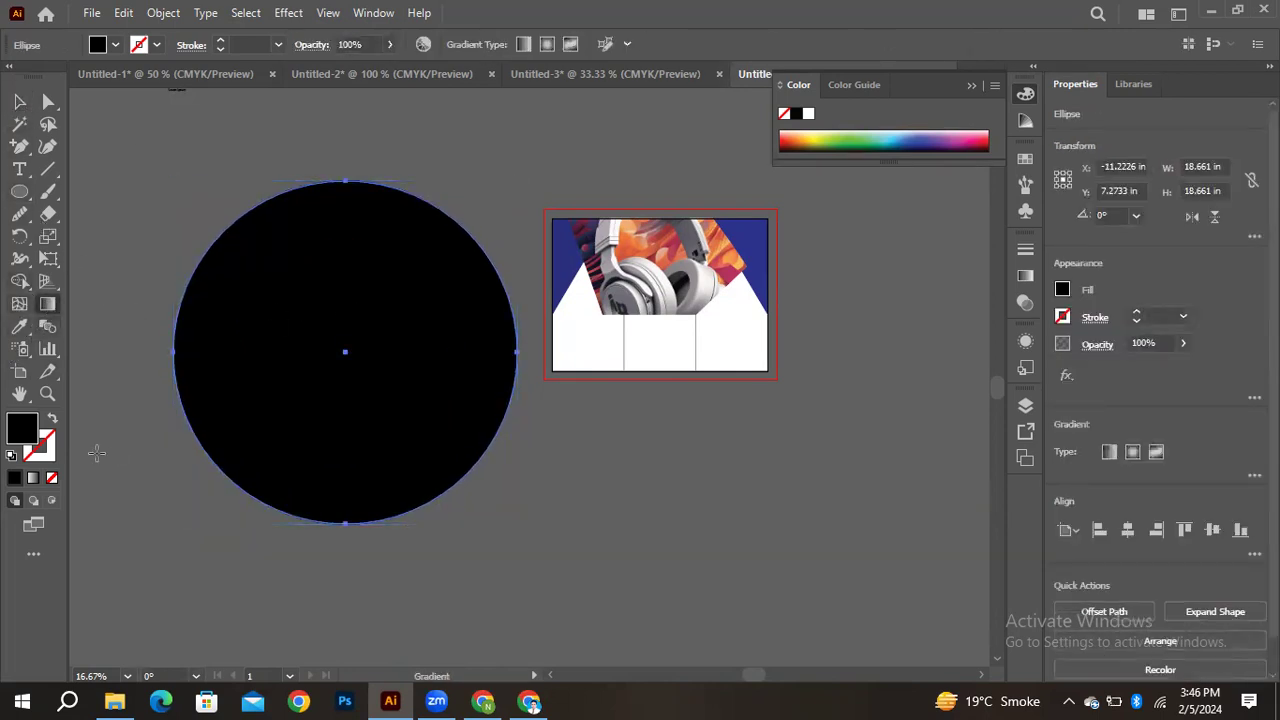
pyautogui.click(1025, 276)
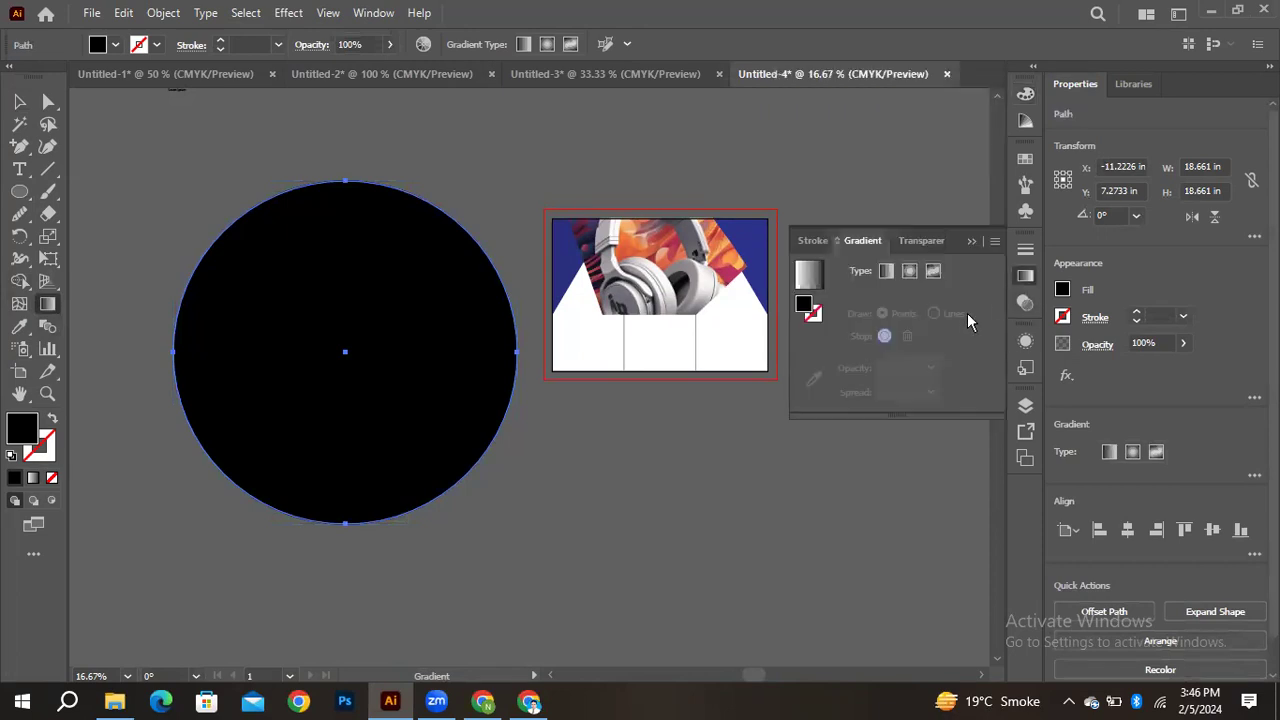
pyautogui.click(814, 280)
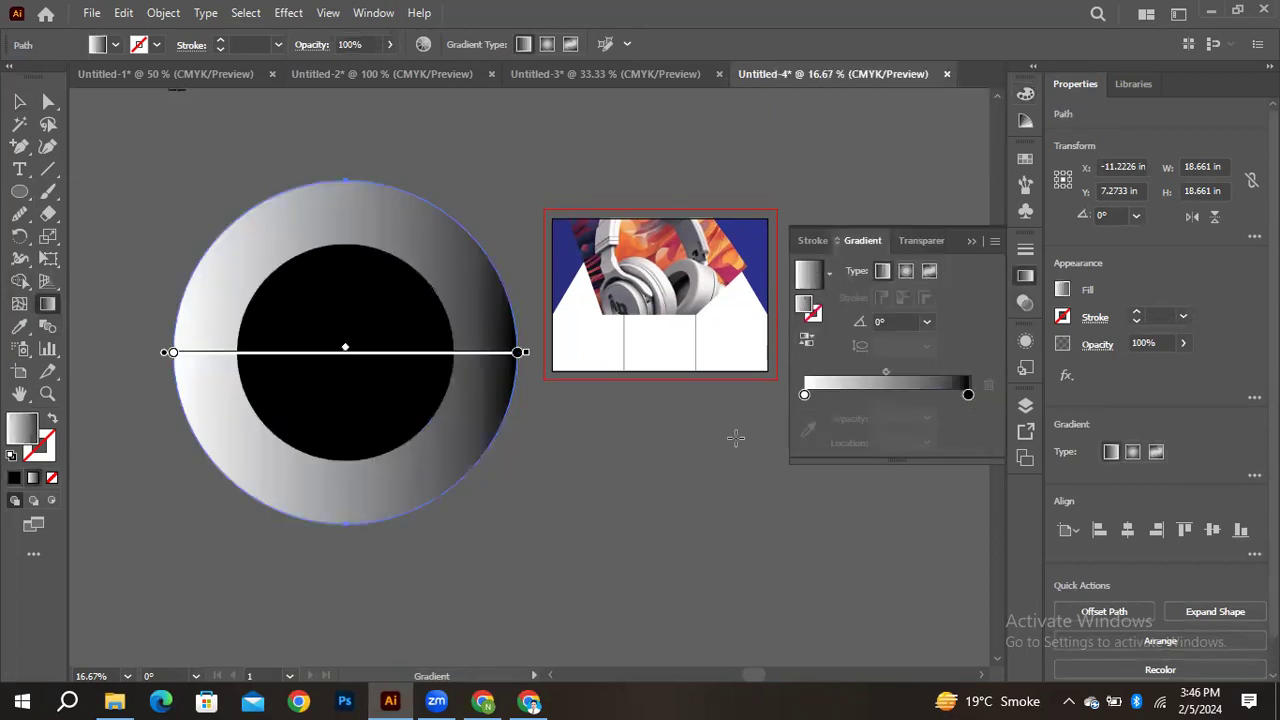
# Recolor the larger circle's gradient from dark blue at the start stop to medium blue at the end stop
pyautogui.doubleClick(804, 394)
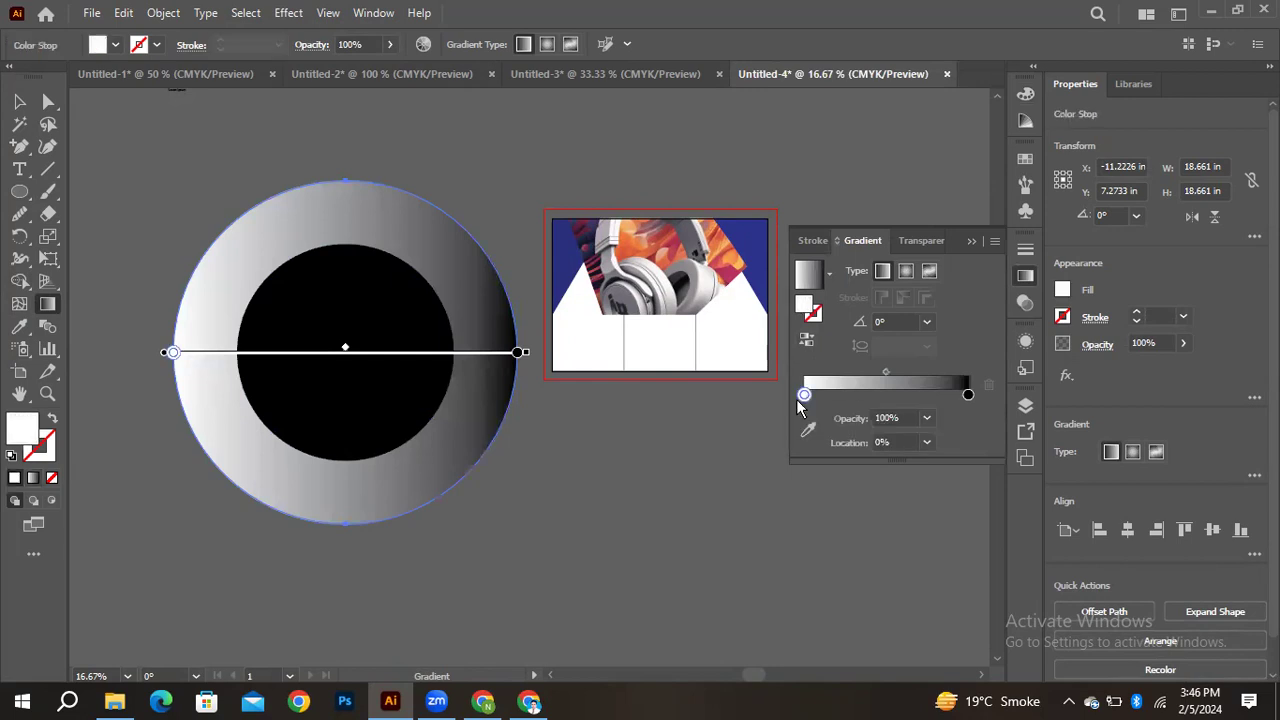
pyautogui.click(727, 494)
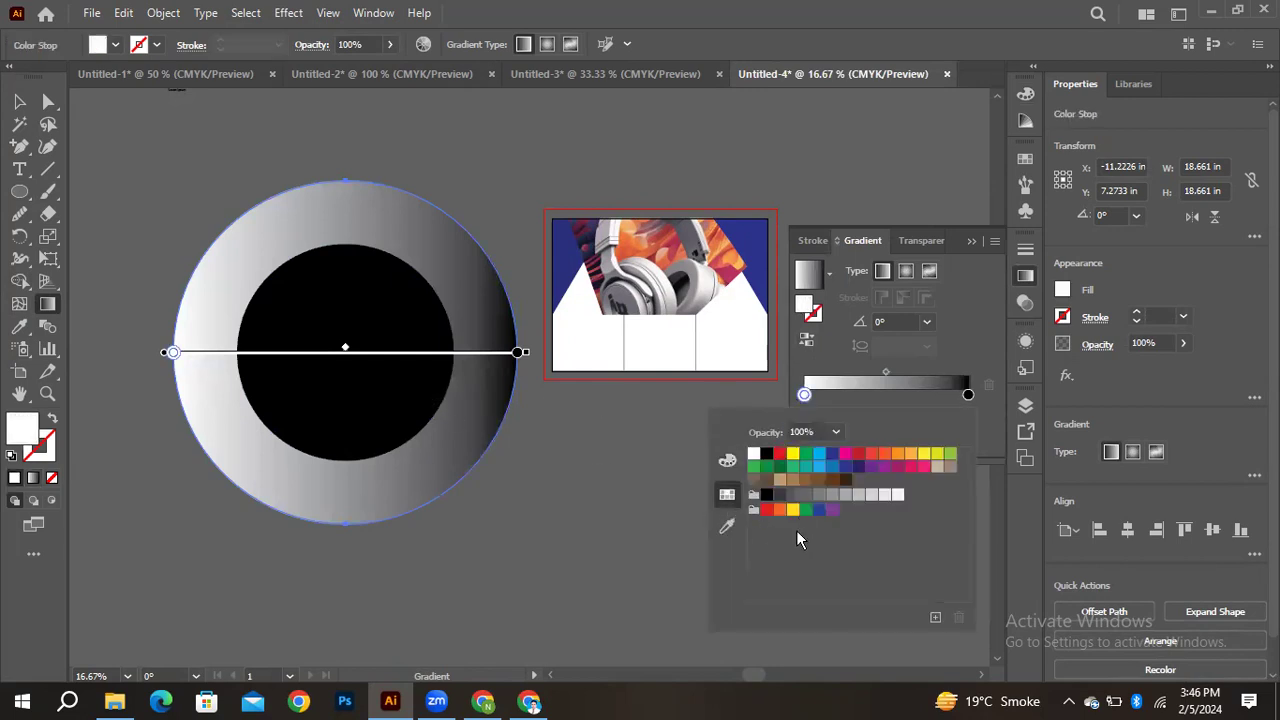
pyautogui.click(833, 455)
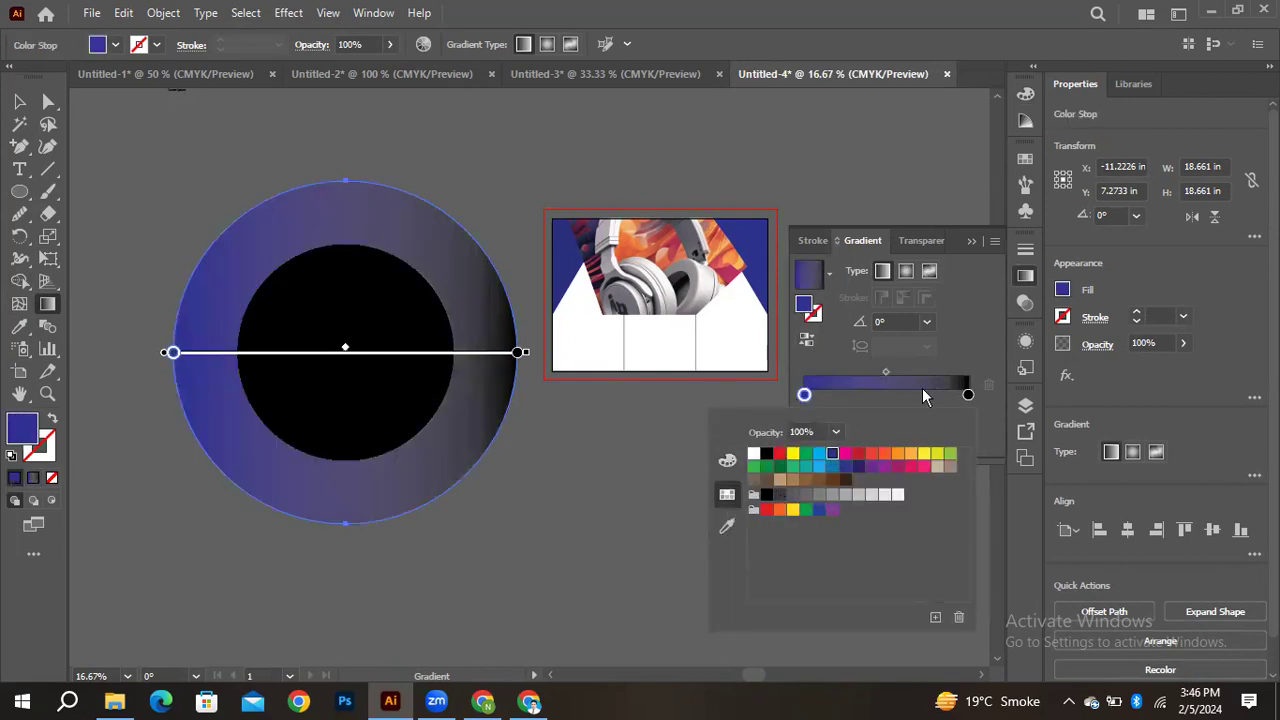
pyautogui.doubleClick(968, 394)
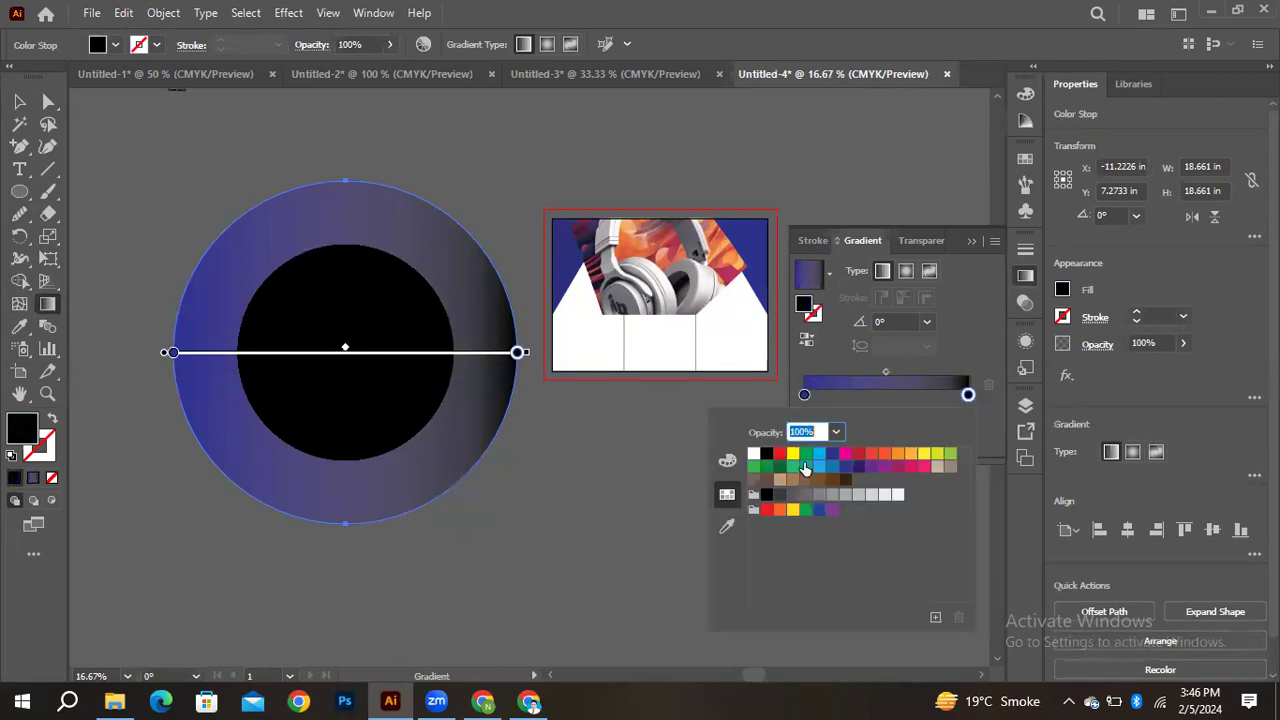
pyautogui.click(832, 467)
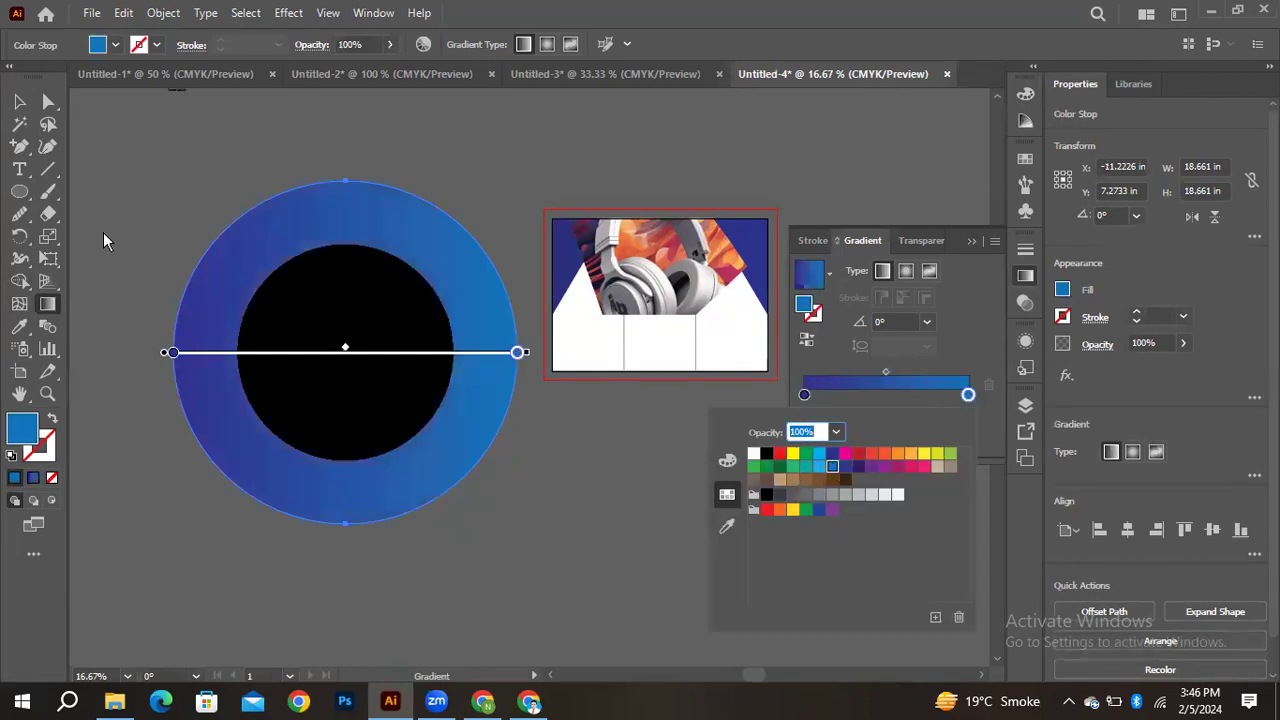
pyautogui.press('Escape')
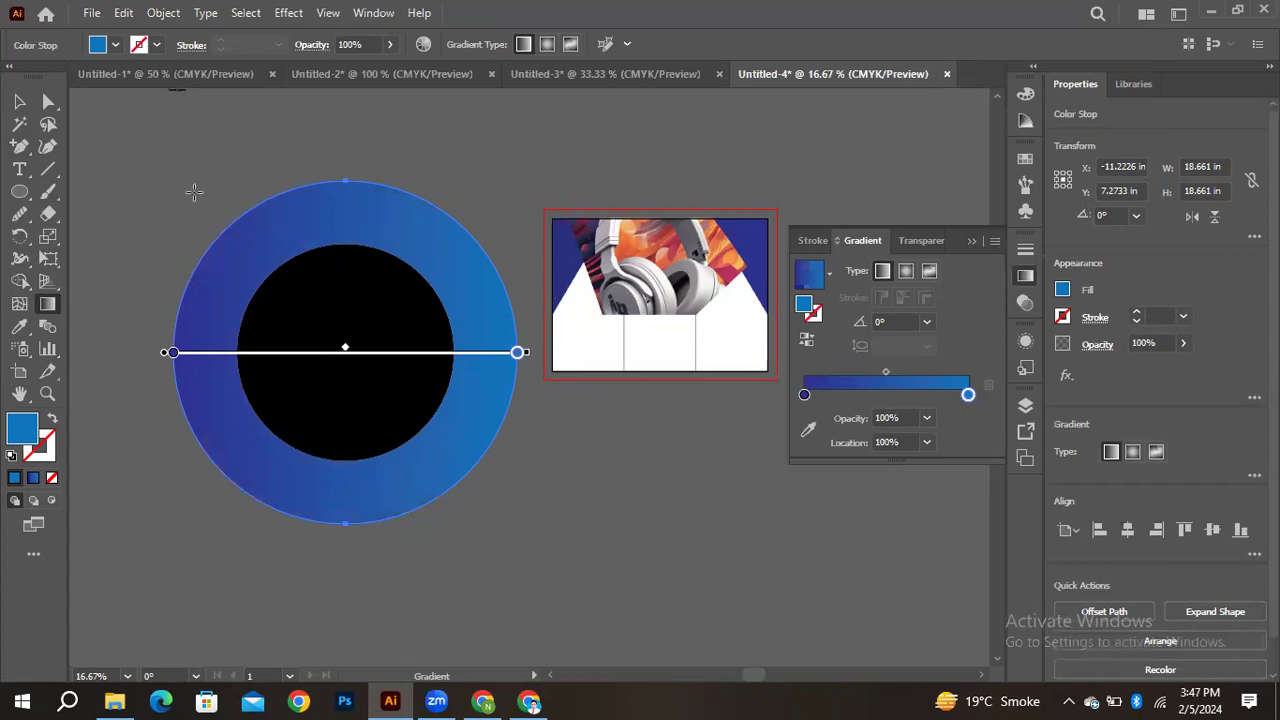
pyautogui.click(19, 101)
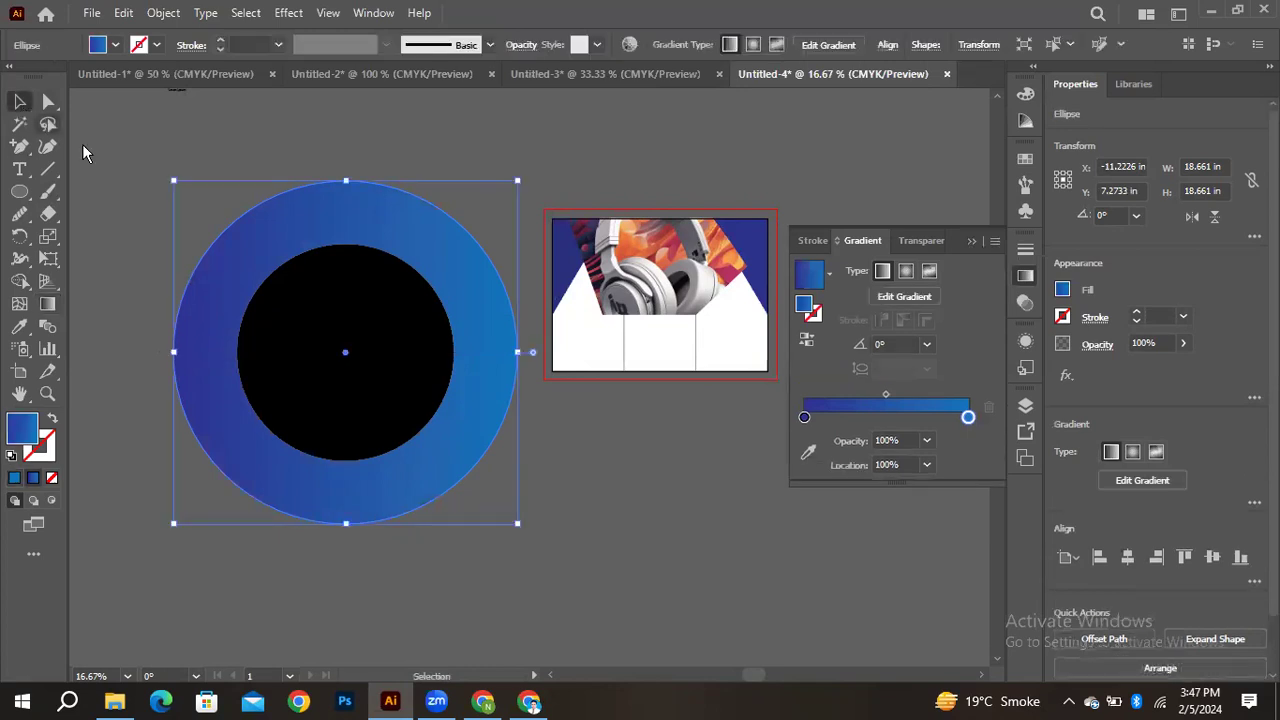
pyautogui.click(170, 141)
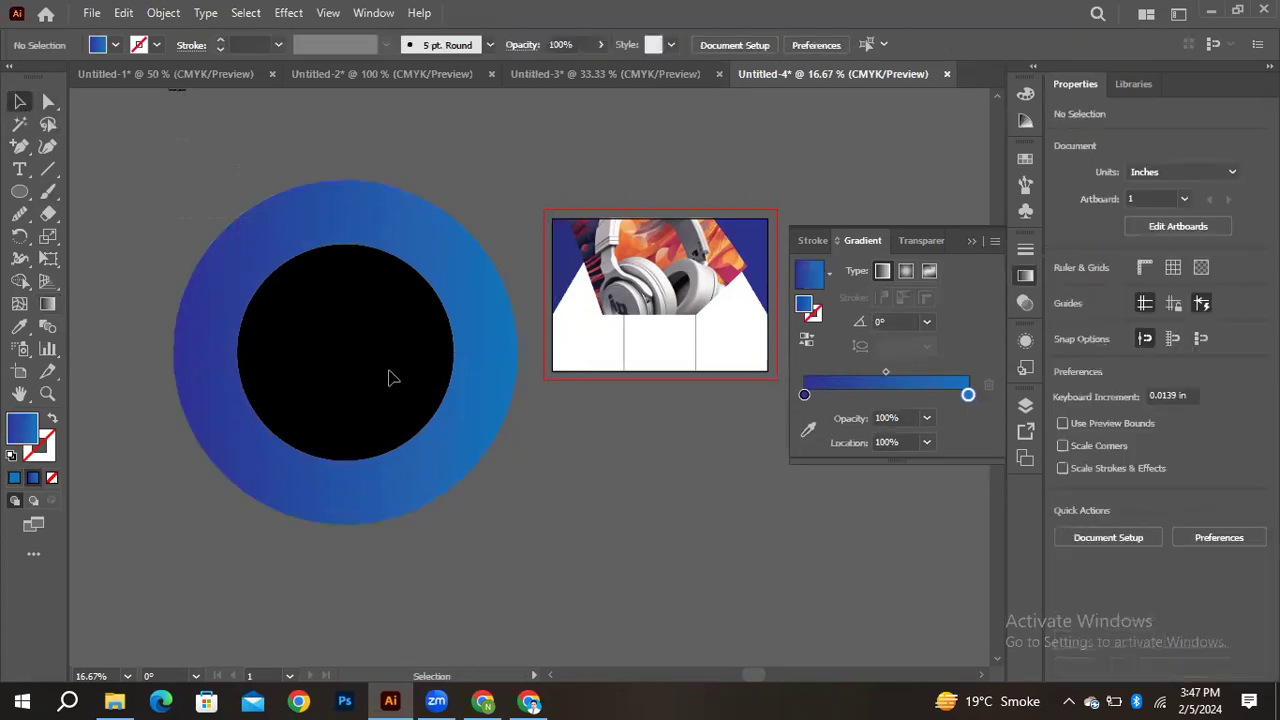
# Shrink the inner black circle proportionally and center both circles on each other horizontally and vertically
pyautogui.click(357, 458)
pyautogui.click(22, 281)
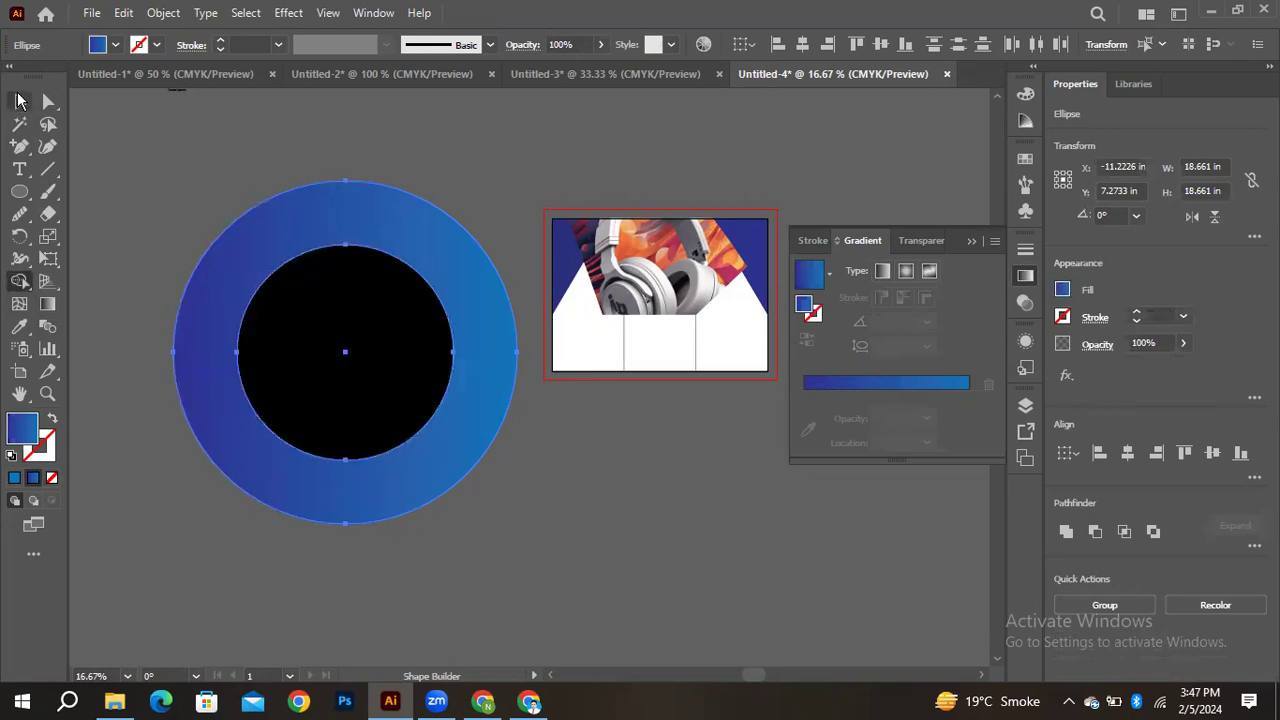
pyautogui.click(19, 101)
pyautogui.click(420, 282)
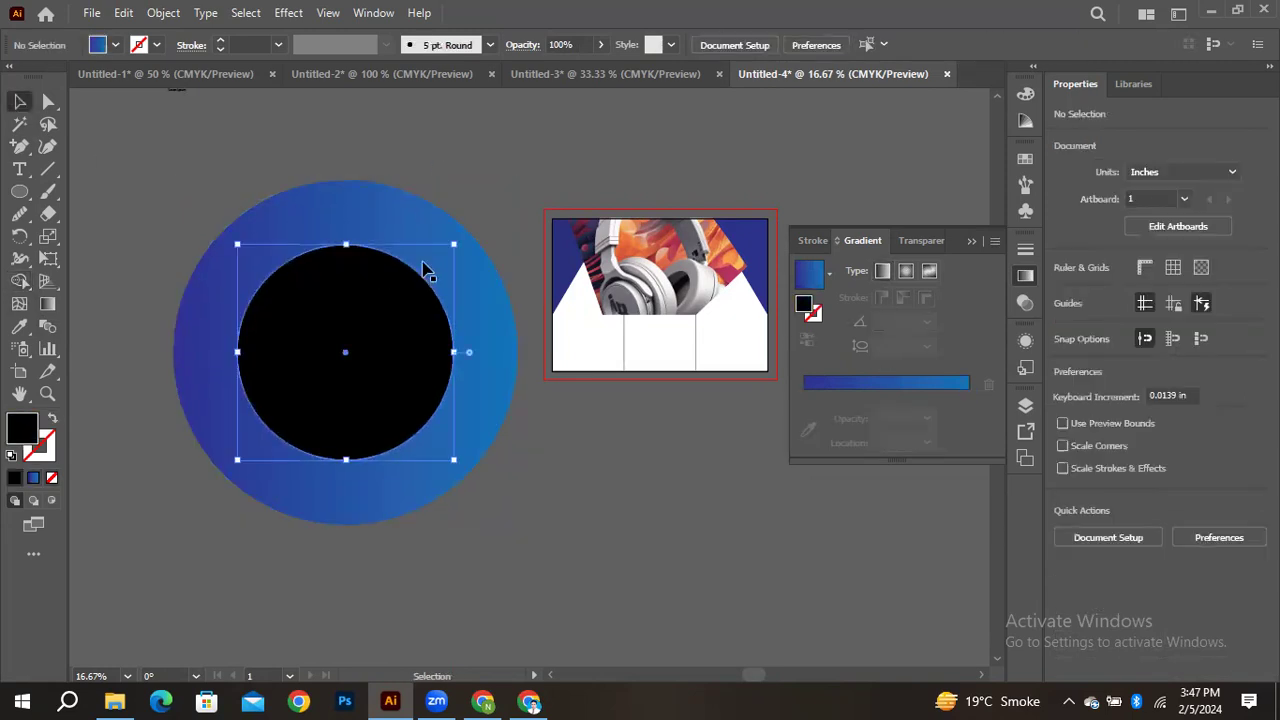
pyautogui.moveTo(455, 247); pyautogui.dragTo(436, 281)
pyautogui.moveTo(240, 171); pyautogui.dragTo(585, 418)
pyautogui.click(1127, 452)
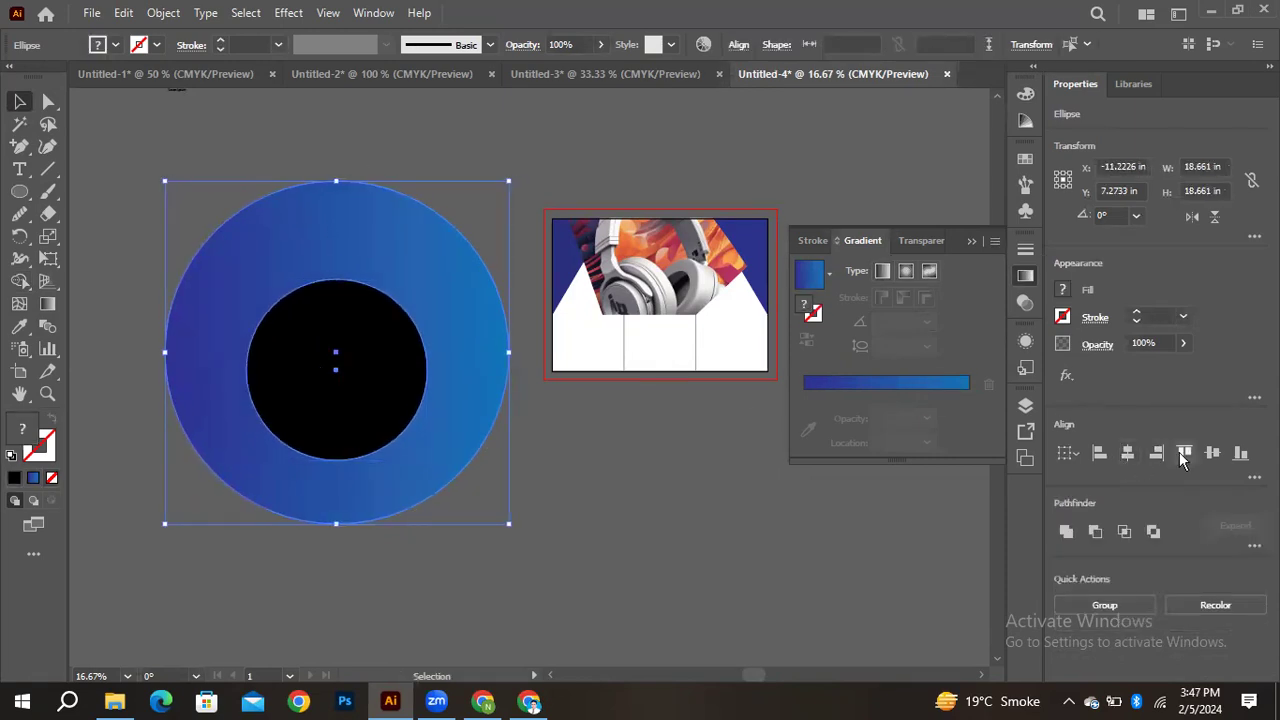
pyautogui.click(1212, 452)
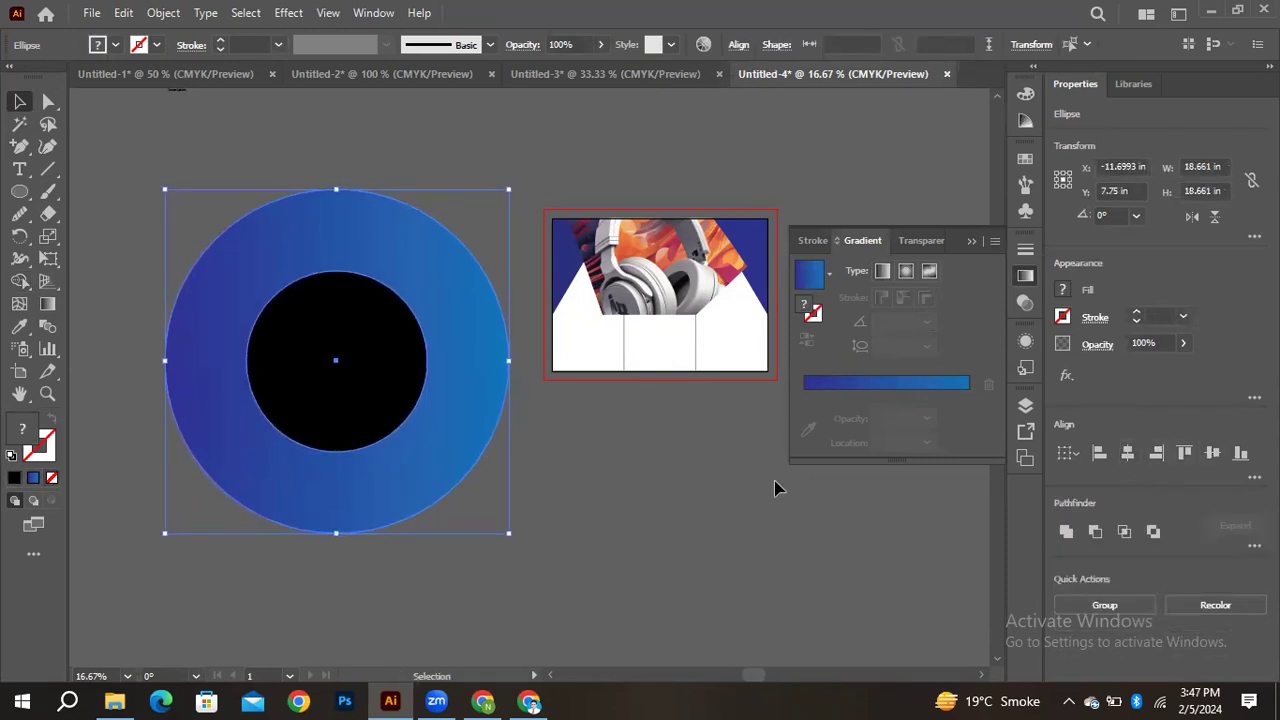
# Cut the inner circle out of the blue gradient circle with the Shape Builder tool to form a ring
pyautogui.click(19, 283)
pyautogui.keyDown('alt'); pyautogui.click(360, 331); pyautogui.keyUp('alt')
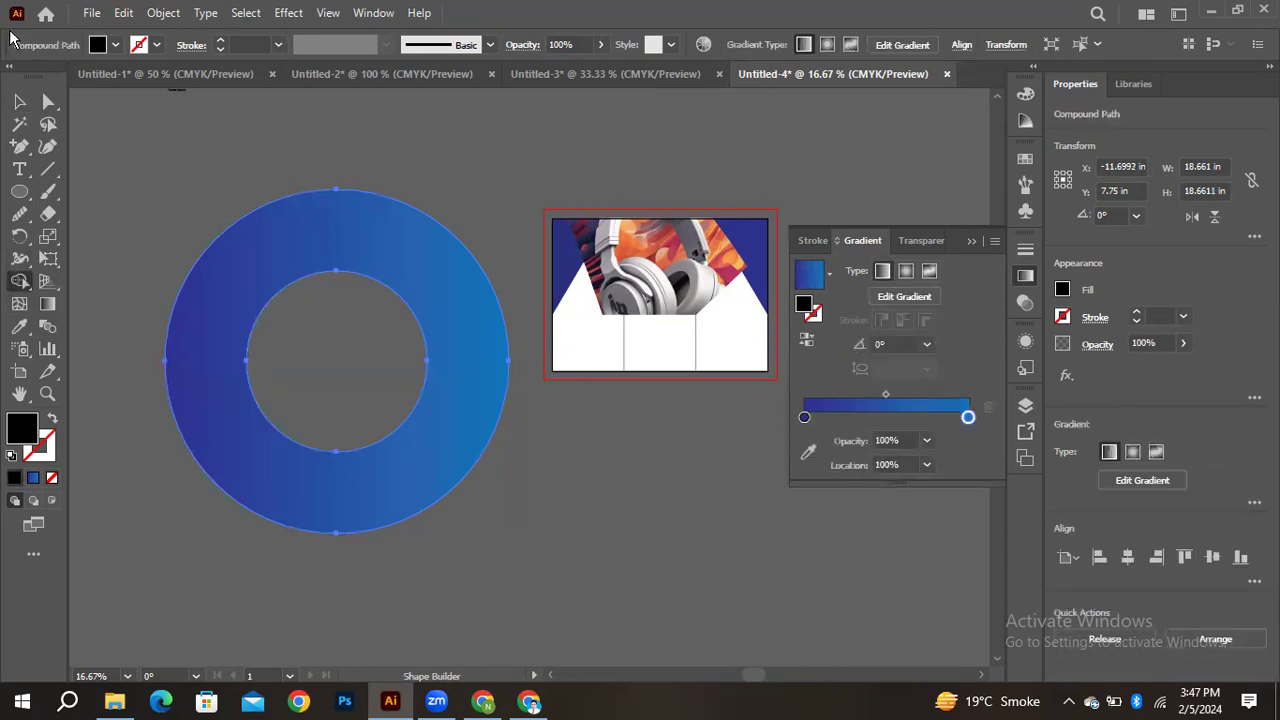
pyautogui.press('v')
pyautogui.click(170, 148)
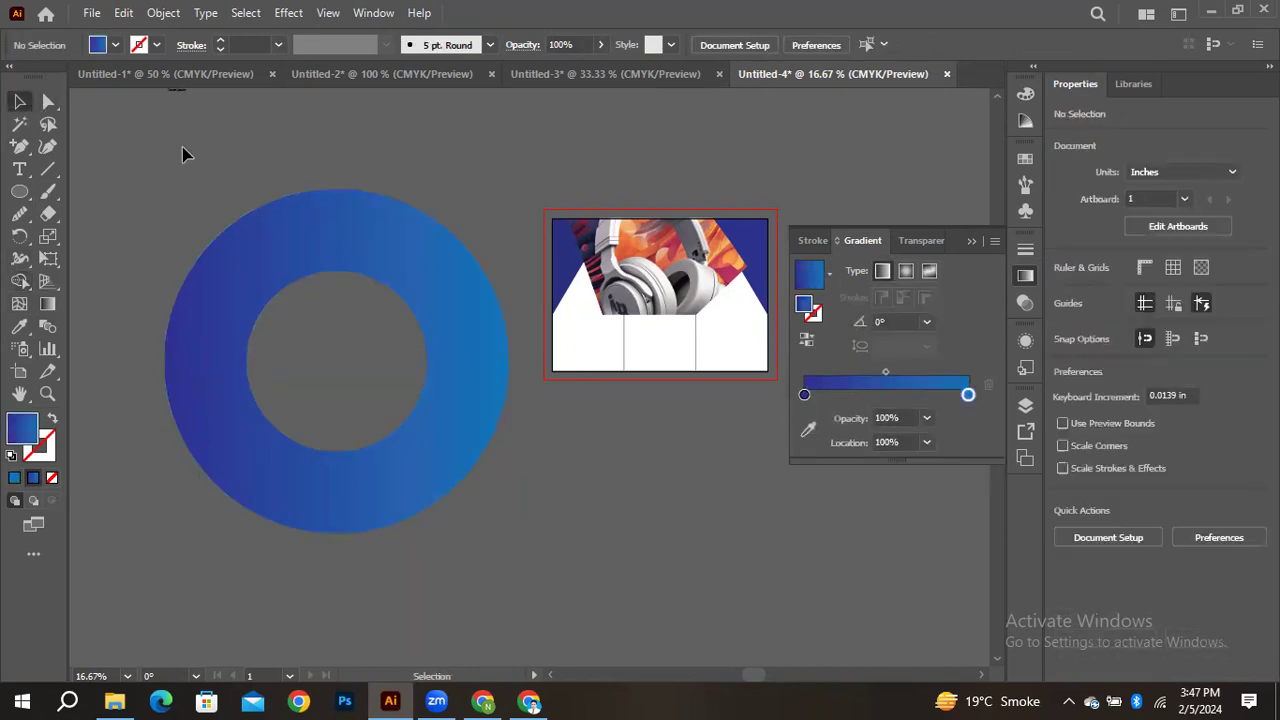
# Place the headphones image jpeg.jpg about 19.47 in square over the ring and arrange it behind the ring
pyautogui.click(128, 703)
pyautogui.moveTo(609, 487); pyautogui.dragTo(160, 420)
pyautogui.click(1111, 45)
pyautogui.moveTo(242, 360); pyautogui.dragTo(427, 276)
pyautogui.moveTo(468, 211); pyautogui.dragTo(657, 120)
pyautogui.moveTo(460, 240); pyautogui.dragTo(423, 314)
pyautogui.hotkey('ctrl', '[')
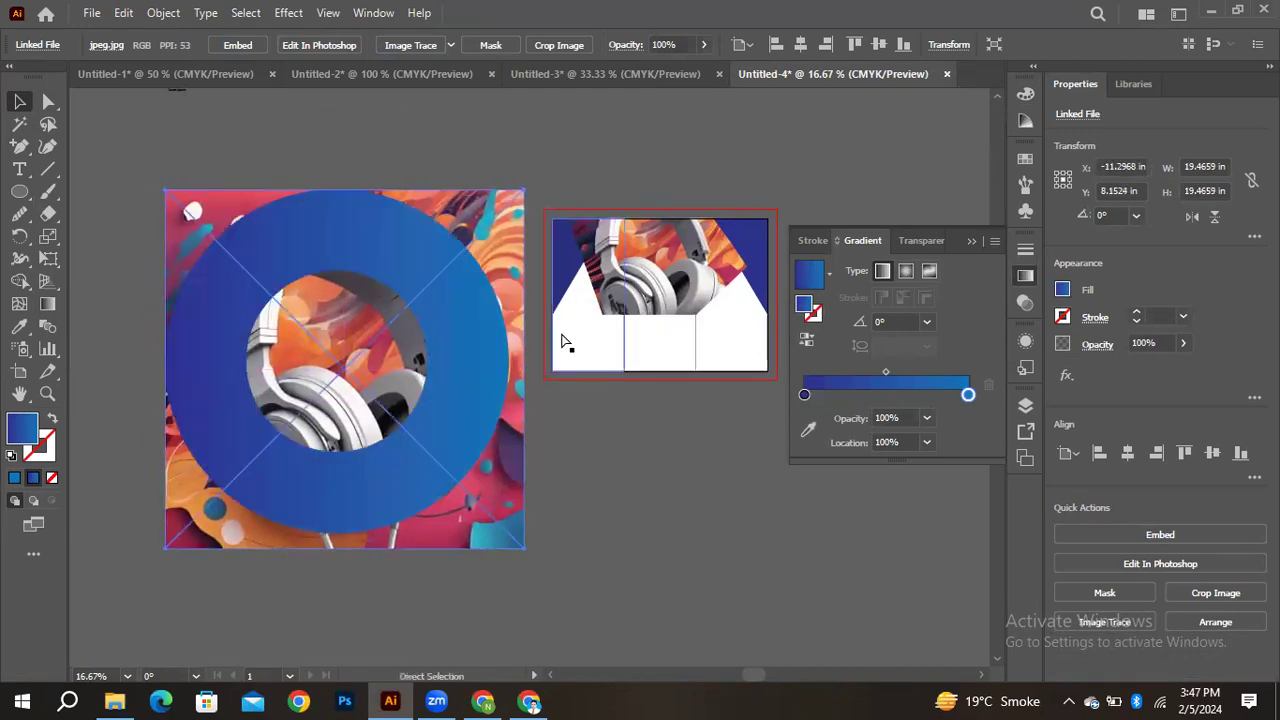
pyautogui.moveTo(508, 232); pyautogui.dragTo(501, 226)
# Duplicate the ring in front, clip the headphones image to one ring, and keep the other gradient ring on top
pyautogui.click(423, 294)
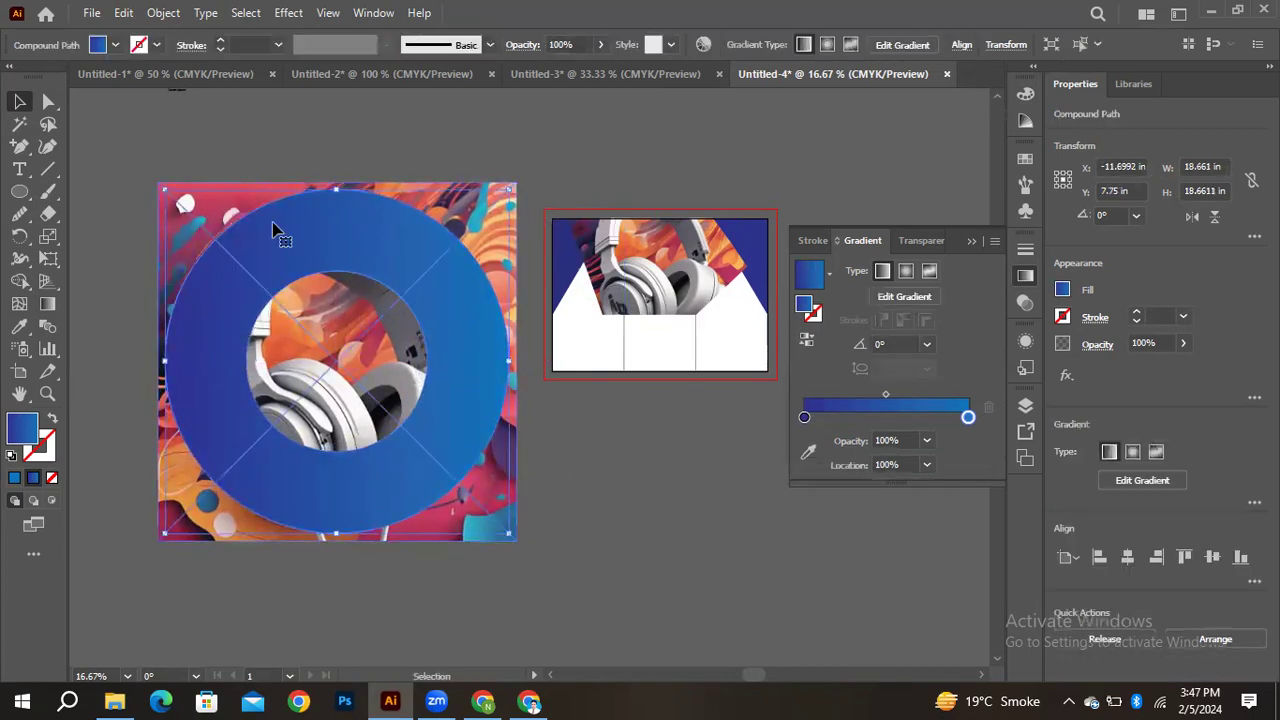
pyautogui.click(371, 158)
pyautogui.click(381, 260)
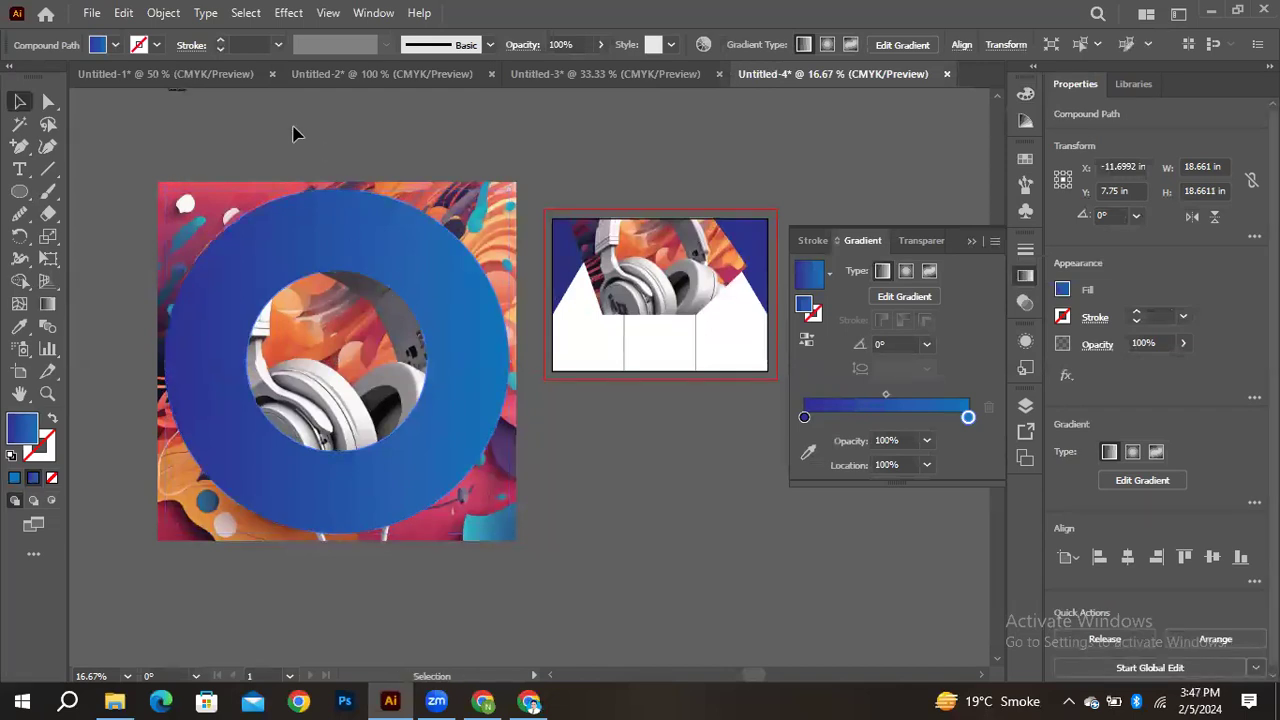
pyautogui.click(291, 131)
pyautogui.click(368, 227)
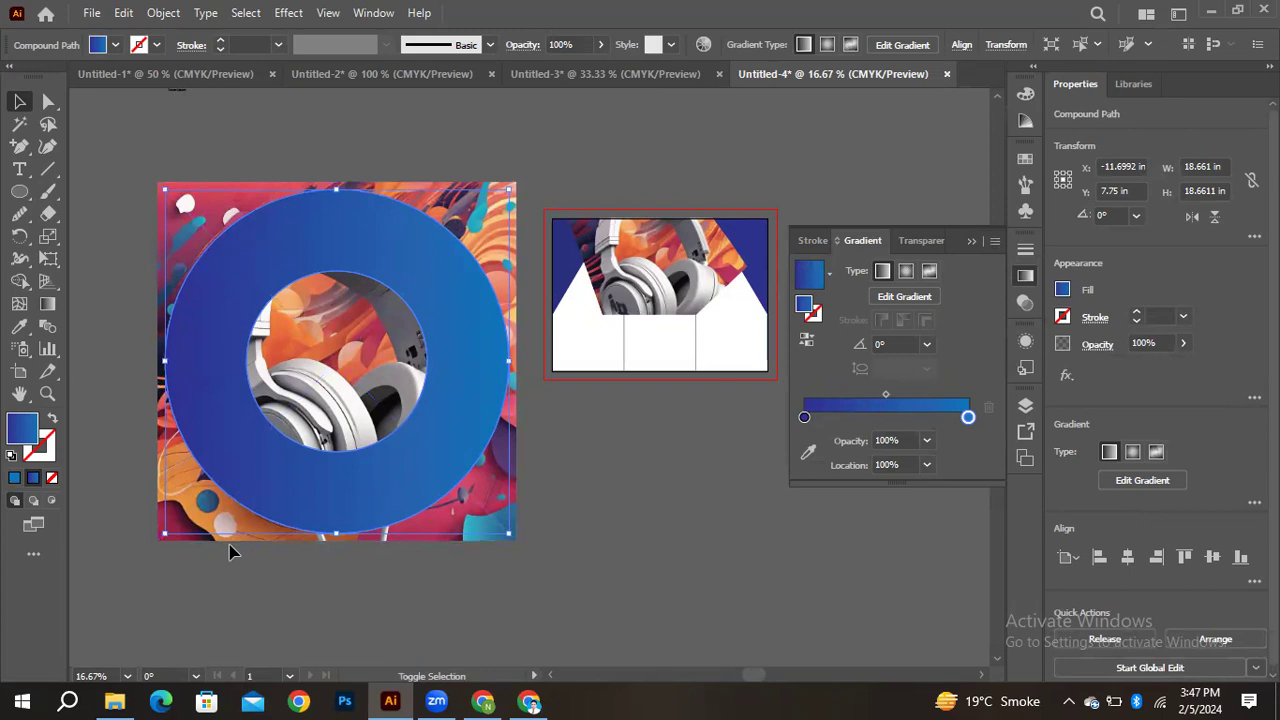
pyautogui.keyDown('shift'); pyautogui.click(190, 510); pyautogui.keyUp('shift')
pyautogui.rightClick(260, 490)
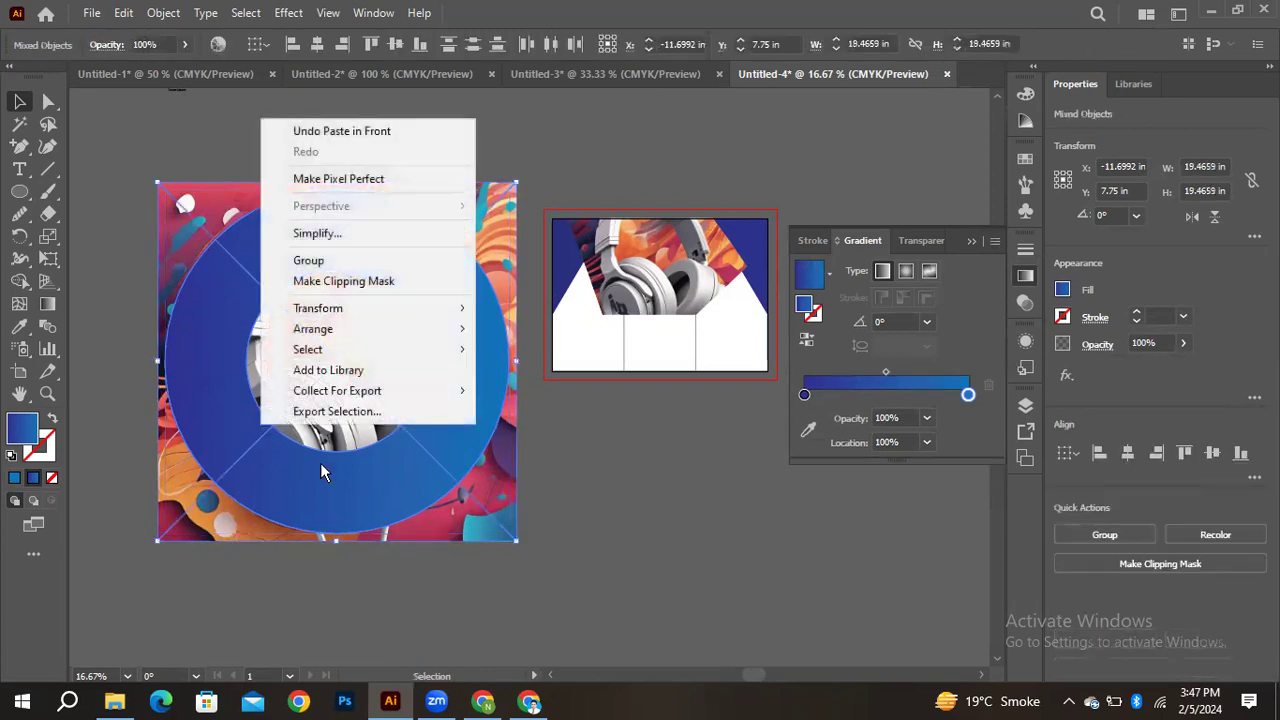
pyautogui.click(343, 281)
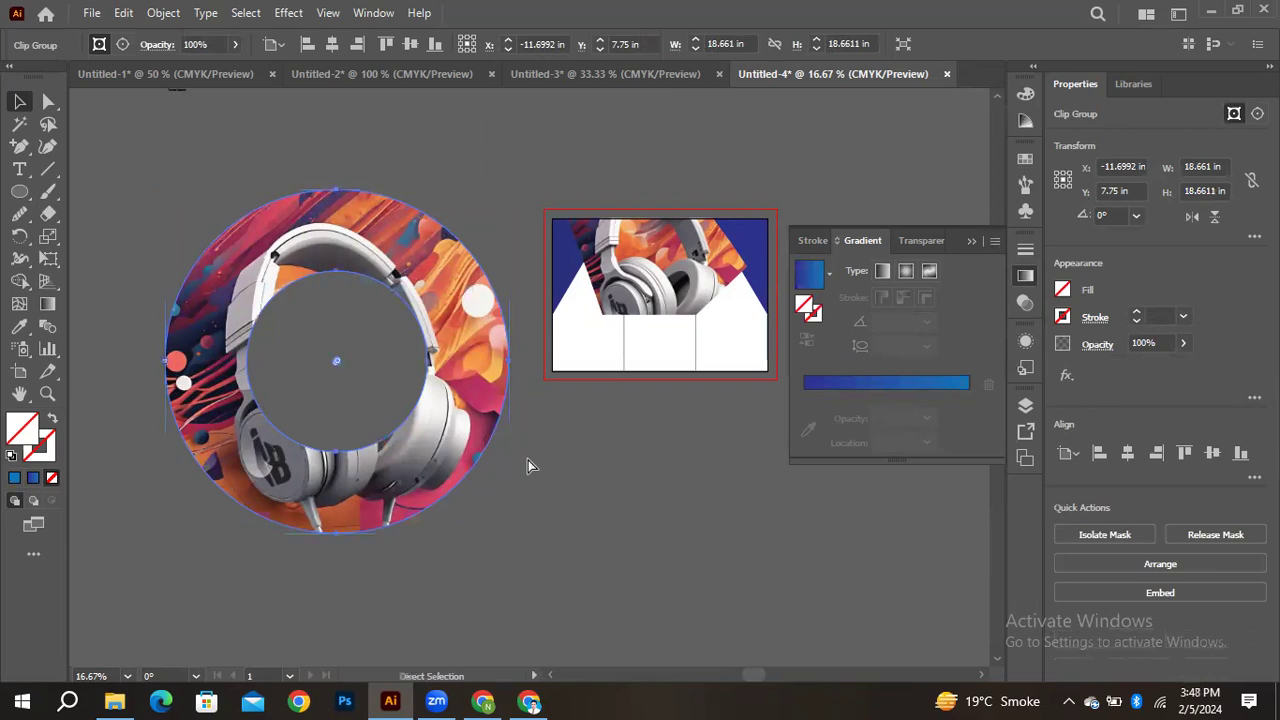
pyautogui.hotkey('ctrl', 'z')
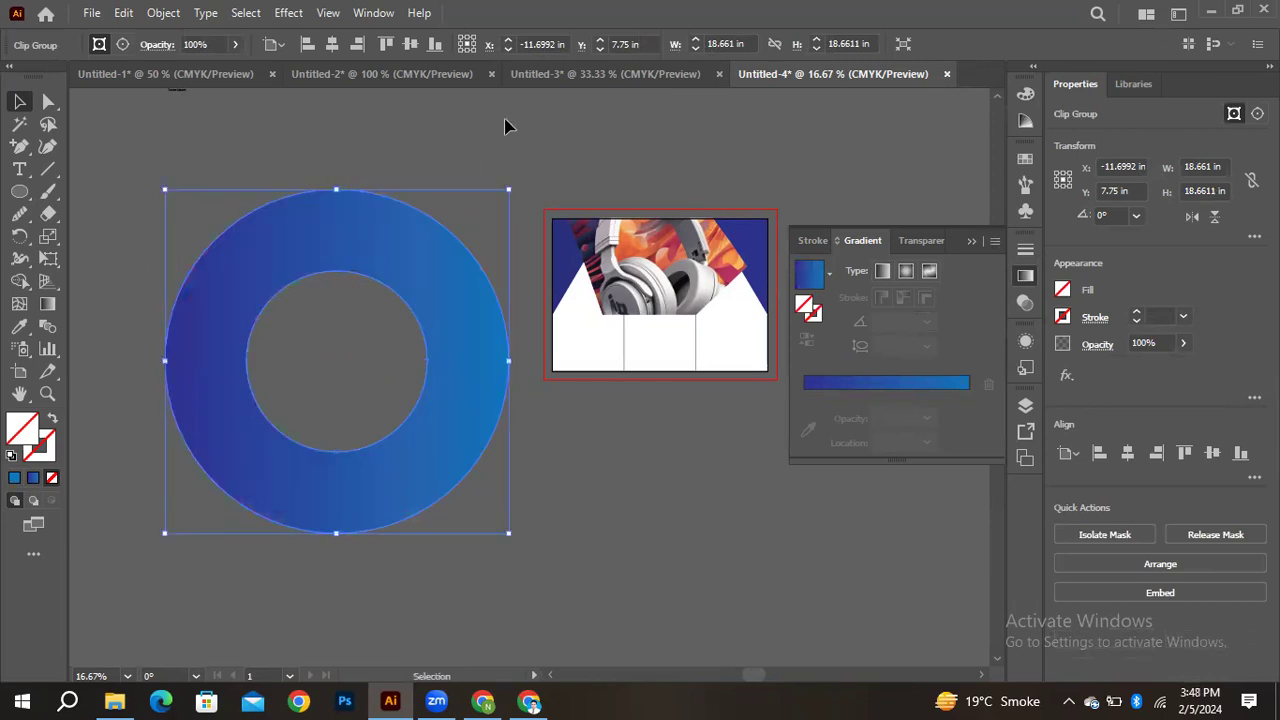
# Lower the opacity of the top gradient ring to 65%
pyautogui.click(537, 209)
pyautogui.click(395, 272)
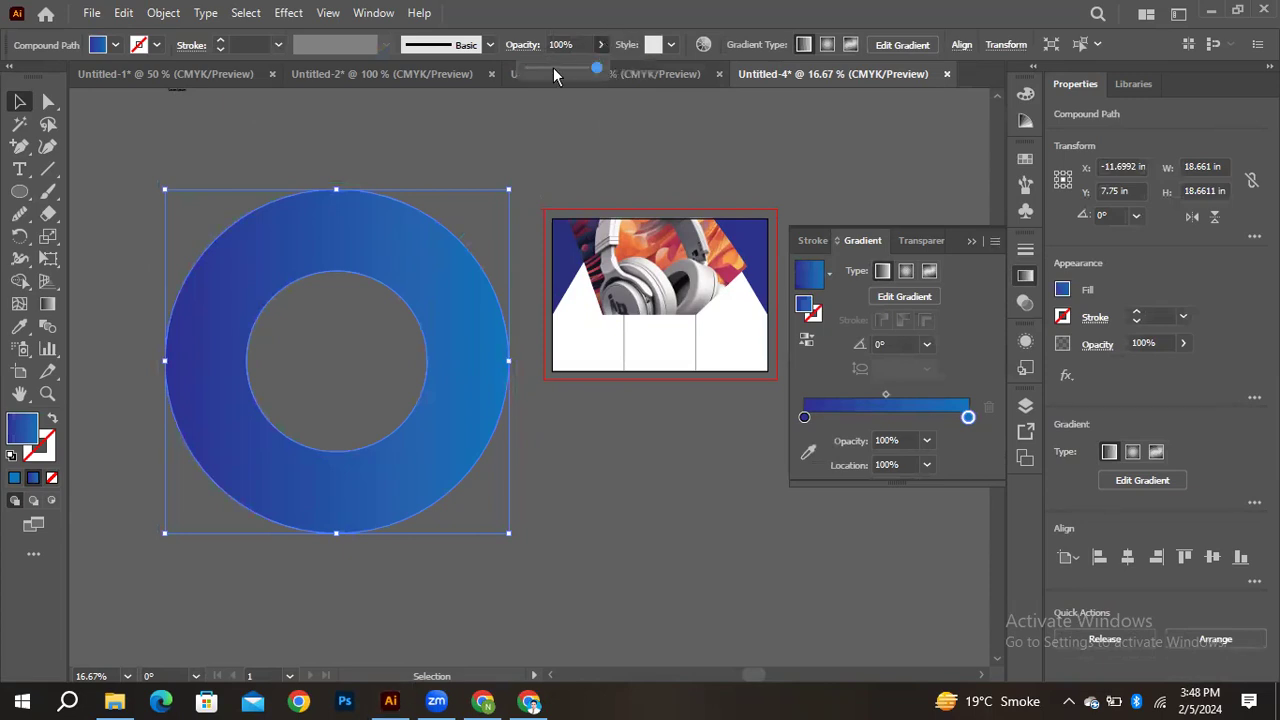
pyautogui.moveTo(553, 67); pyautogui.dragTo(575, 73)
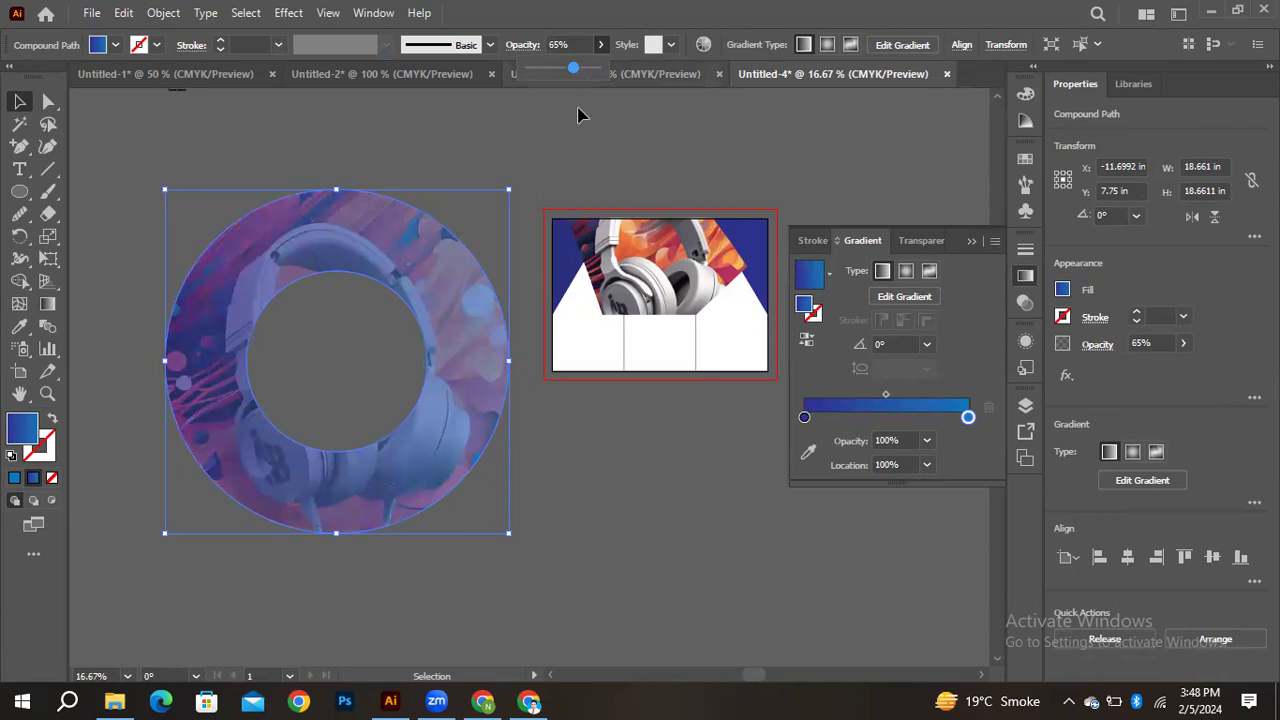
# Recolor the translucent ring's gradient from dark red at the start stop to yellow at the end stop
pyautogui.doubleClick(968, 418)
pyautogui.click(793, 477)
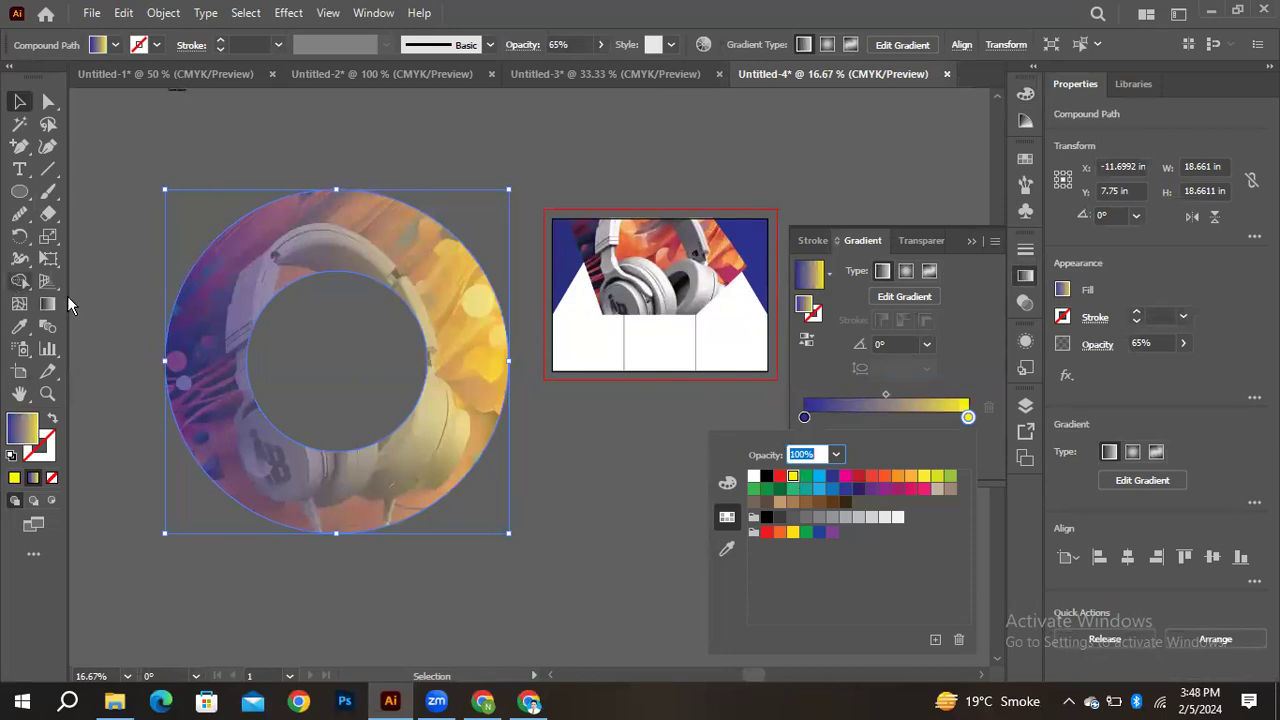
pyautogui.click(805, 418)
pyautogui.doubleClick(805, 418)
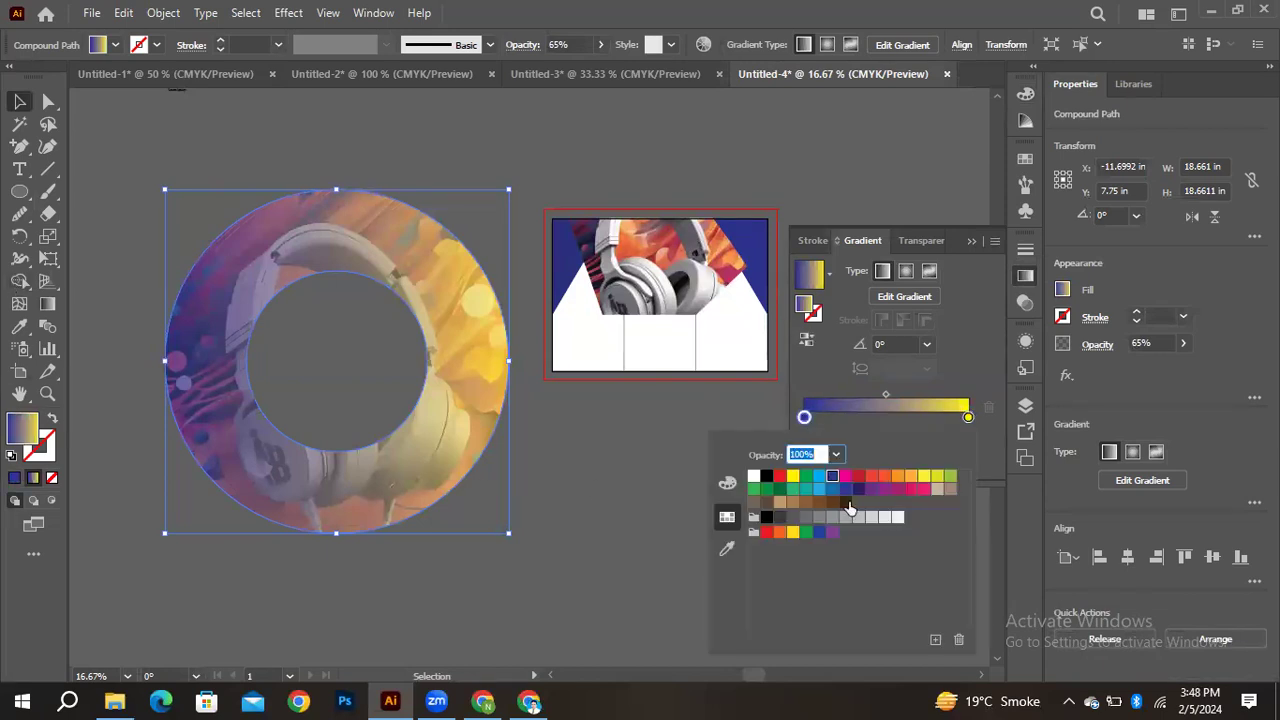
pyautogui.click(859, 477)
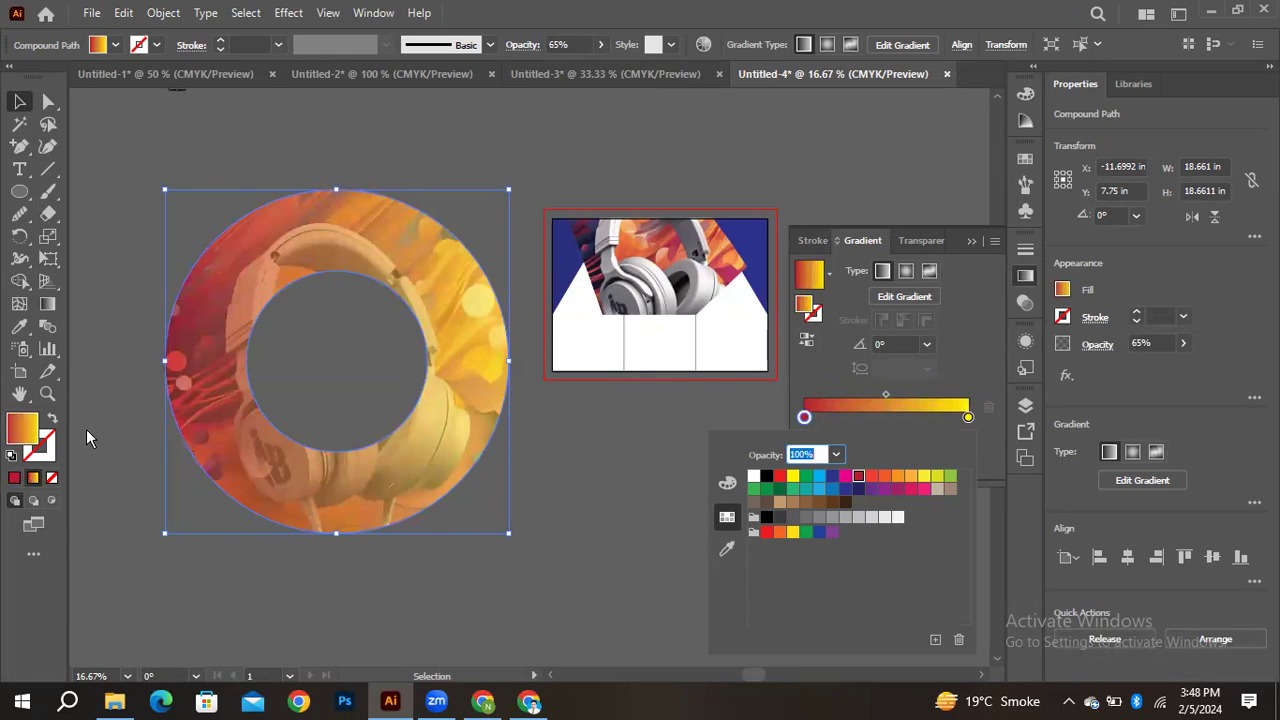
pyautogui.click(257, 150)
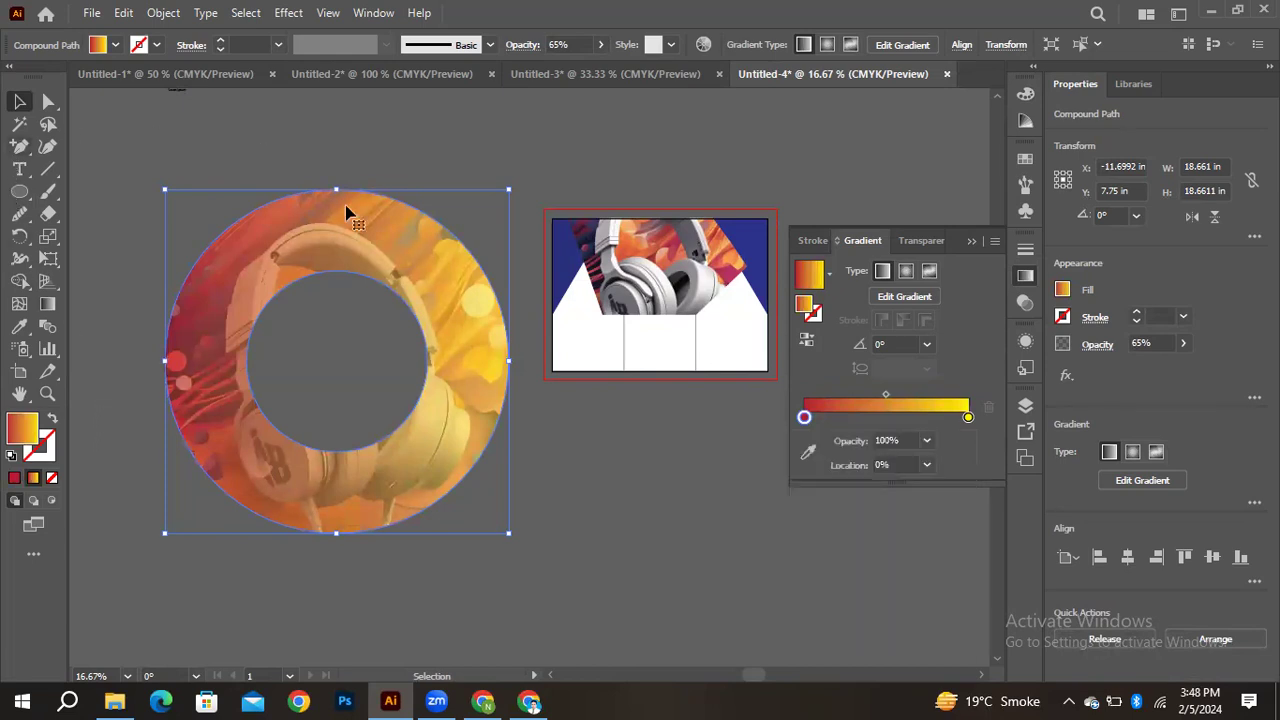
pyautogui.click(518, 190)
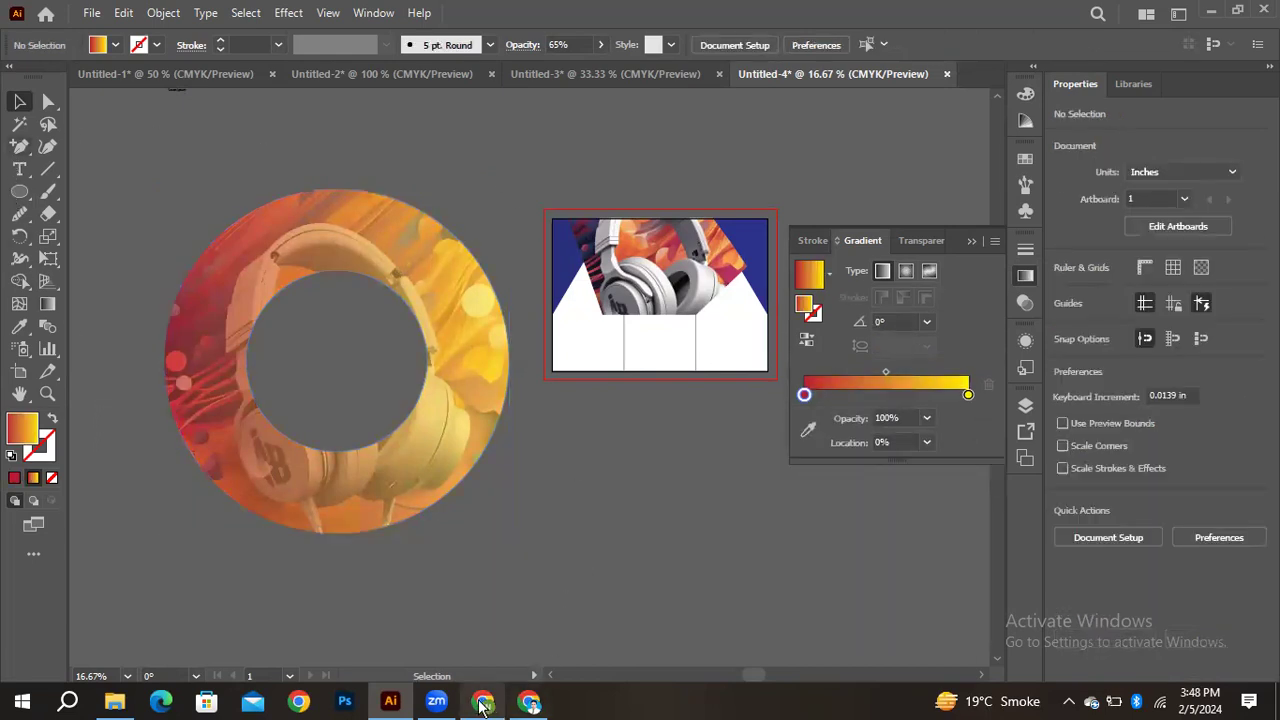
# Switch to the browser window with Pinterest and view the Free Brochure Template reference
pyautogui.click(498, 703)
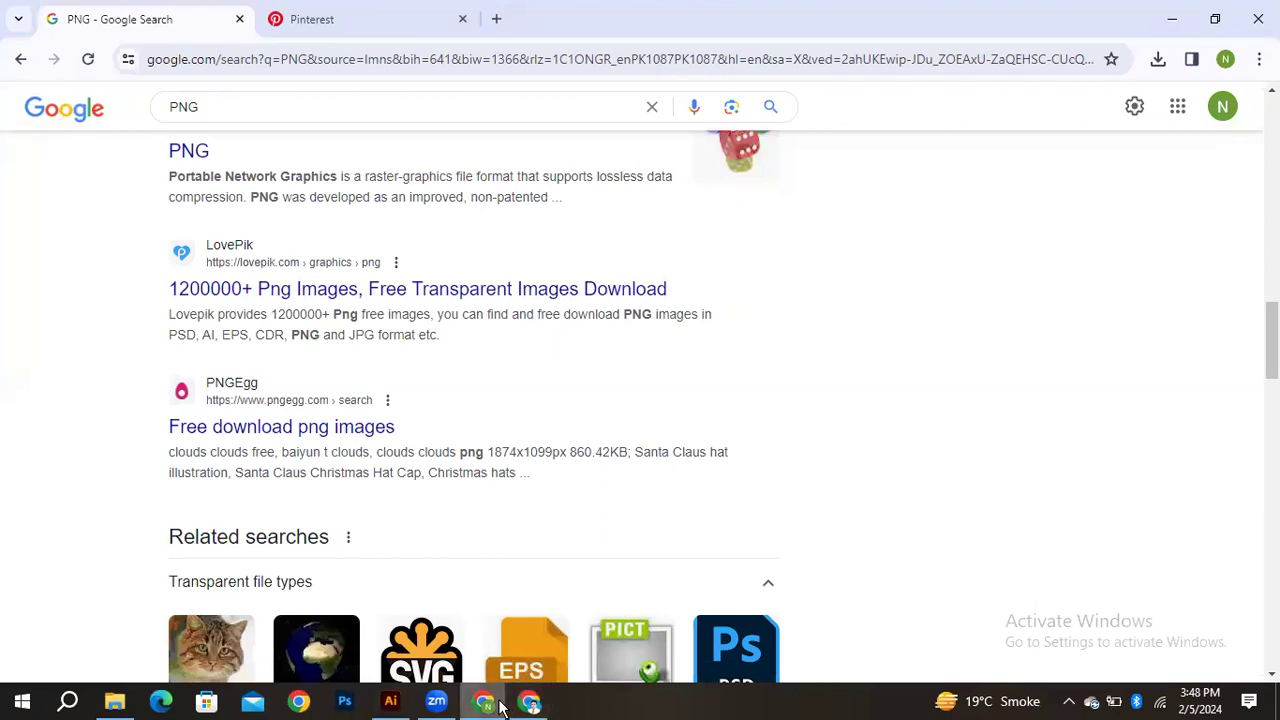
pyautogui.click(530, 703)
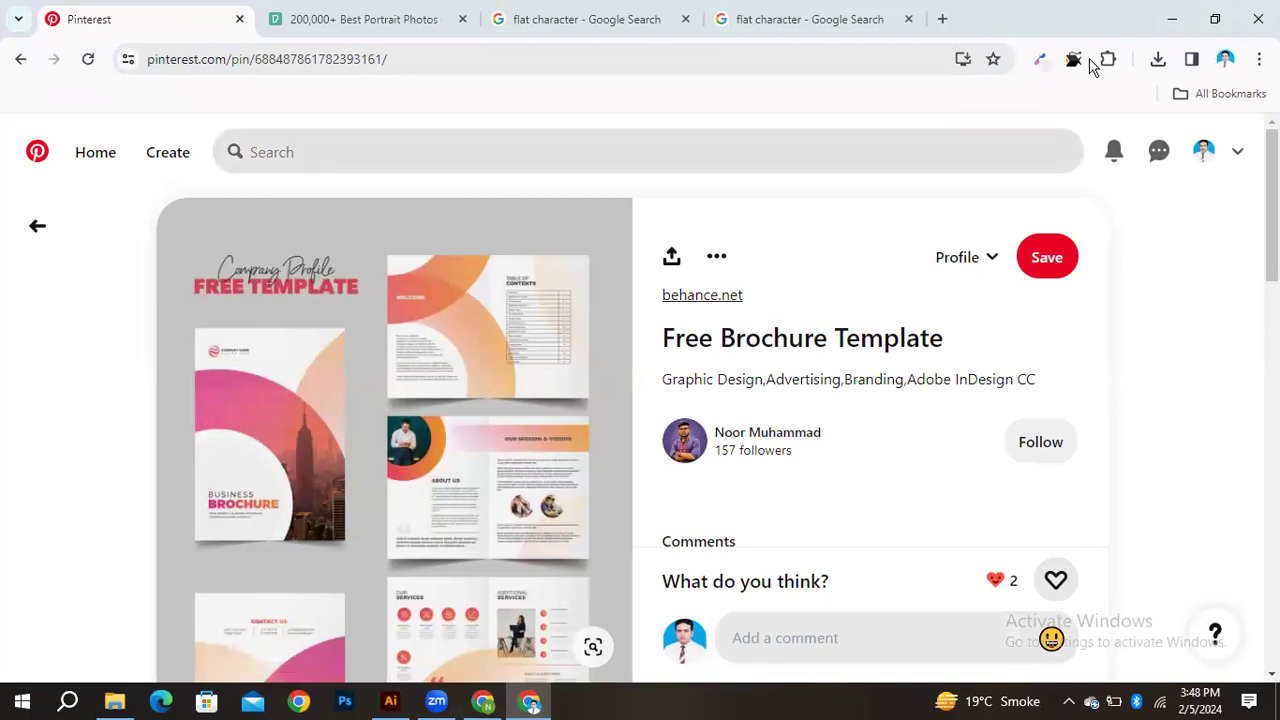
# Return to Illustrator and delete the small stray object above the ring artwork
pyautogui.click(1172, 18)
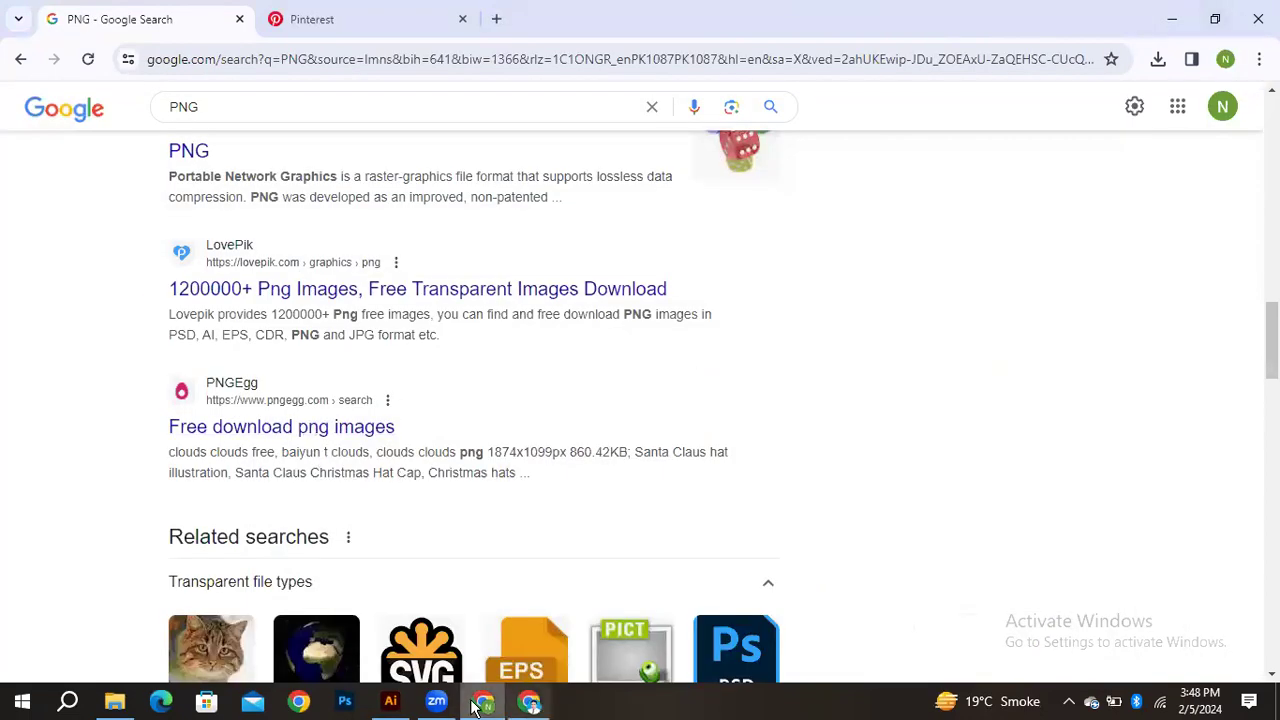
pyautogui.moveTo(391, 703)
pyautogui.click(415, 598)
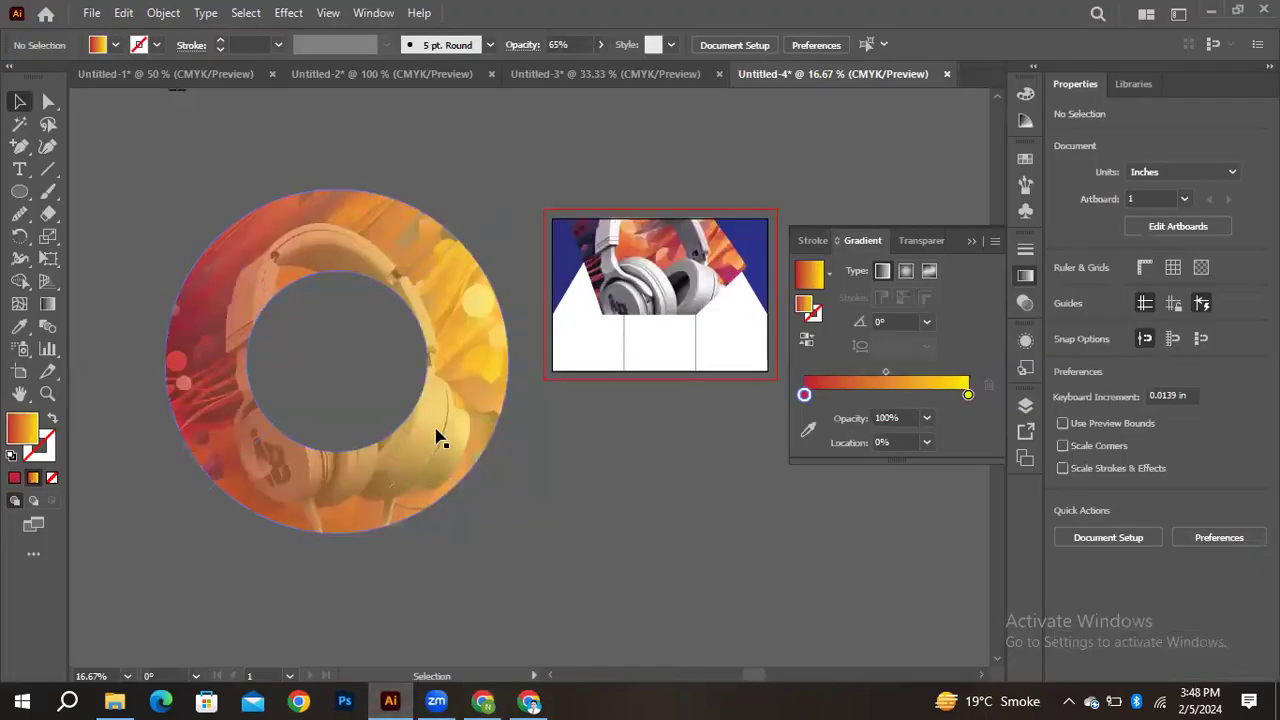
pyautogui.hotkey('ctrl', '-')
pyautogui.hotkey('ctrl', '-')
pyautogui.hotkey('ctrl', '-')
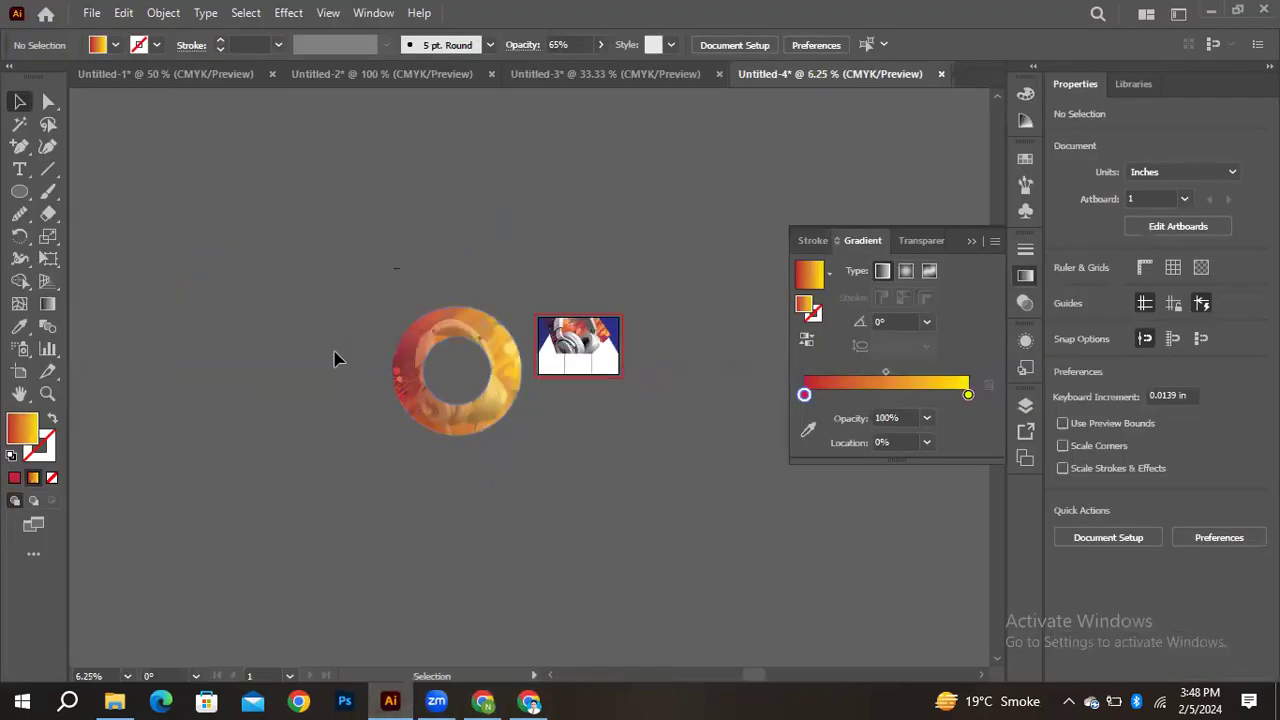
pyautogui.click(396, 268)
pyautogui.click(466, 278)
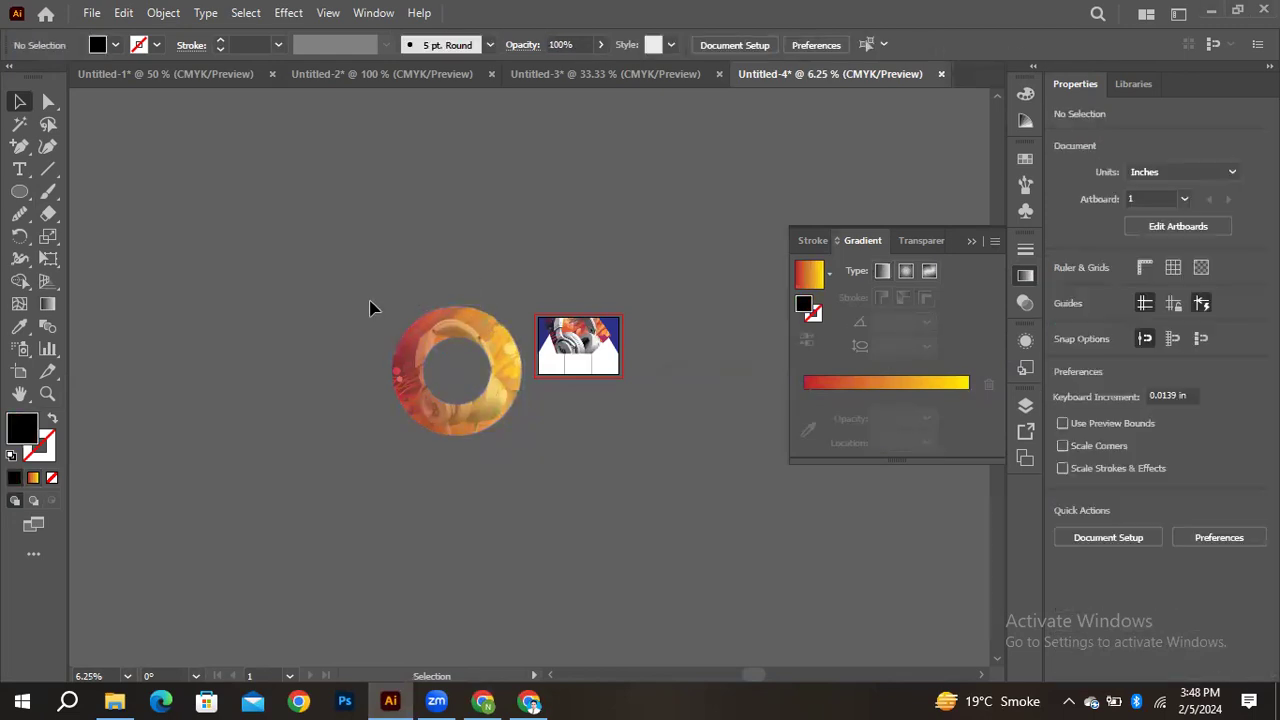
# Move the complete ring artwork down and left, away from the artboard, and duplicate its gradient ring to the upper right
pyautogui.click(487, 425)
pyautogui.moveTo(487, 425); pyautogui.dragTo(320, 505)
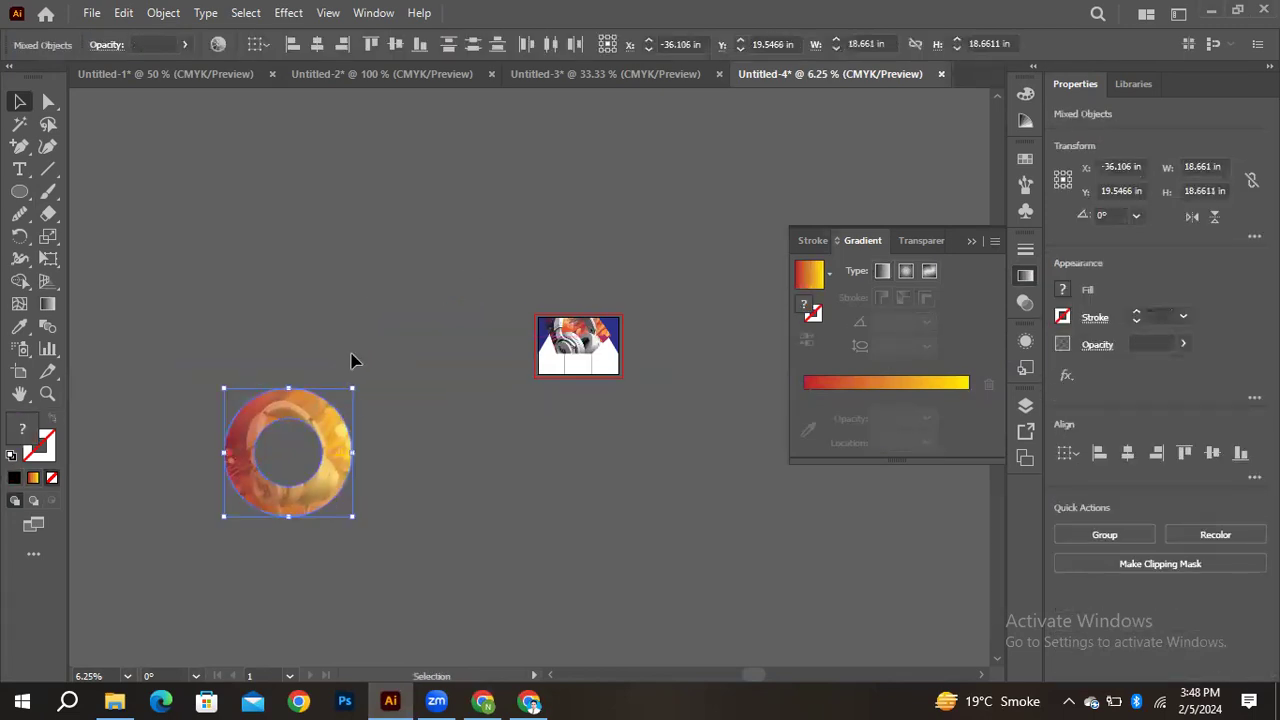
pyautogui.click(351, 360)
pyautogui.click(336, 430)
pyautogui.moveTo(336, 430); pyautogui.dragTo(450, 301)
# Draw a gradient rectangle about 22.7 × 33.4 in and position it with the duplicated ring overlapping its upper right corner
pyautogui.moveTo(20, 191); pyautogui.dragTo(100, 190)
pyautogui.moveTo(245, 267); pyautogui.dragTo(403, 497)
pyautogui.click(20, 100)
pyautogui.moveTo(336, 322)
pyautogui.mouseDown()
pyautogui.moveTo(356, 293)
pyautogui.moveTo(351, 311)
pyautogui.mouseUp()
pyautogui.moveTo(450, 303); pyautogui.dragTo(473, 280)
pyautogui.click(205, 250)
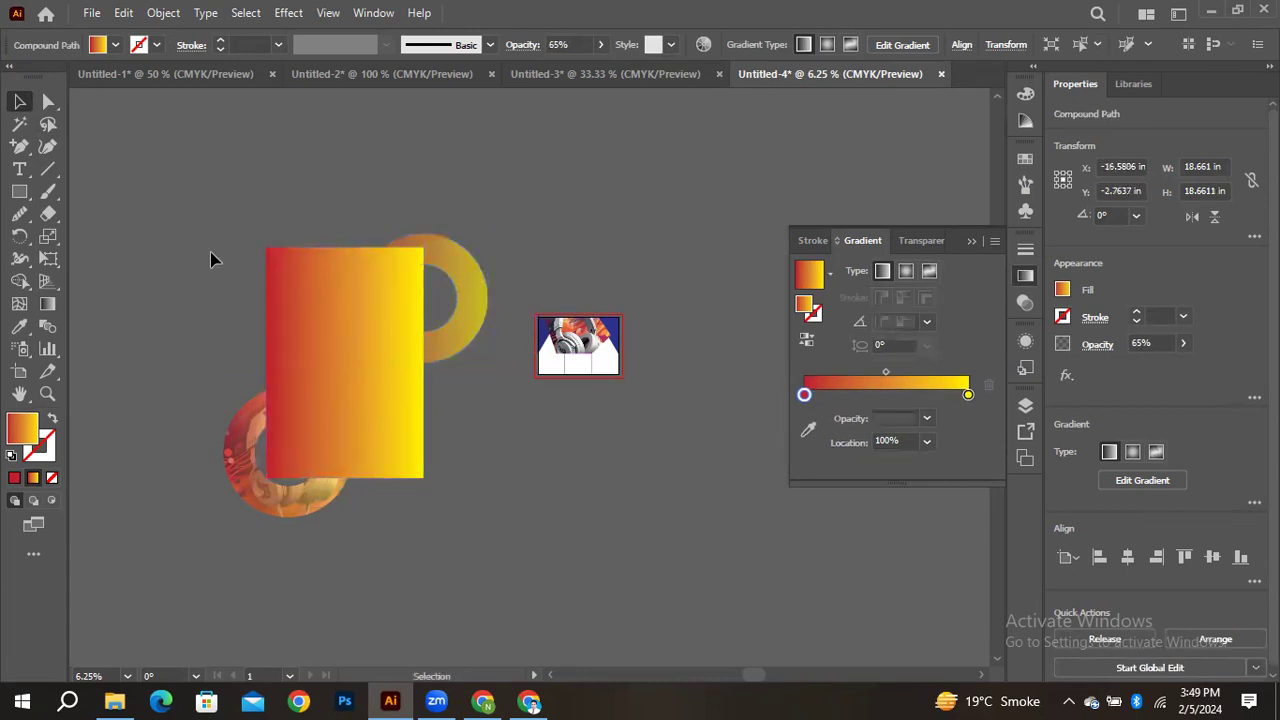
# Try to clip both gradient rings to the rectangle with a clipping mask, and undo it
pyautogui.moveTo(445, 488); pyautogui.dragTo(303, 289)
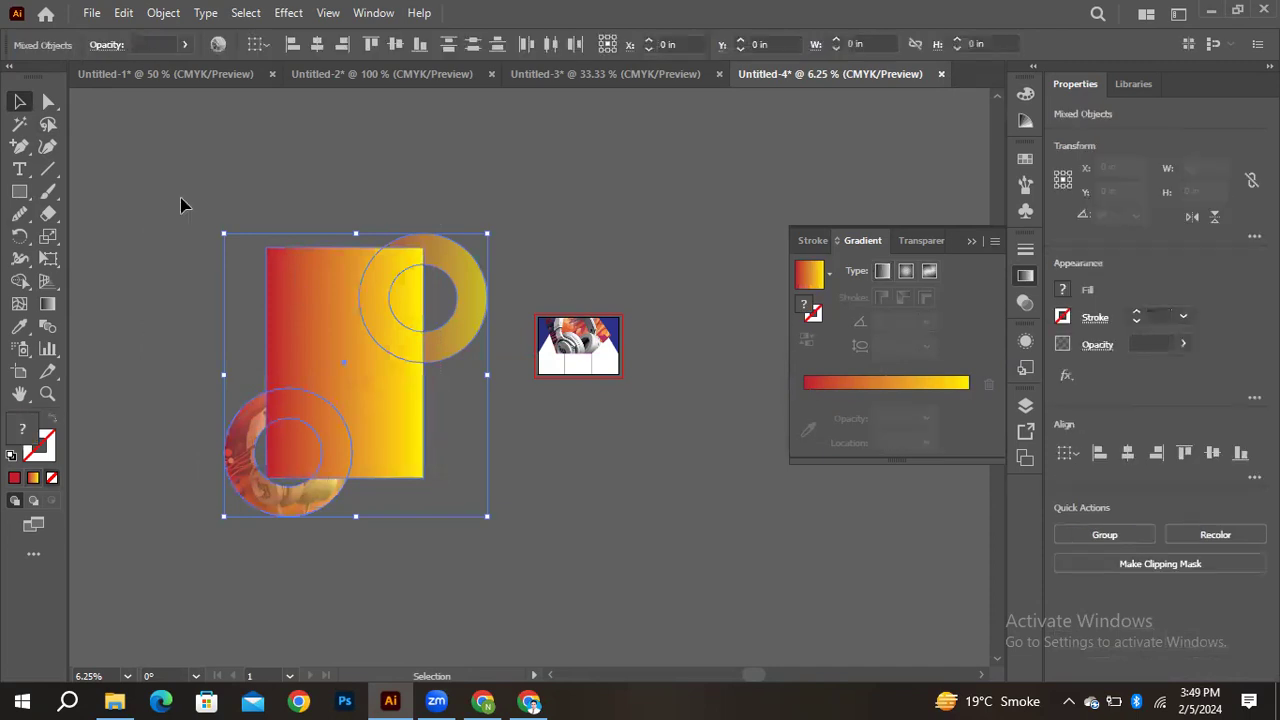
pyautogui.click(283, 322)
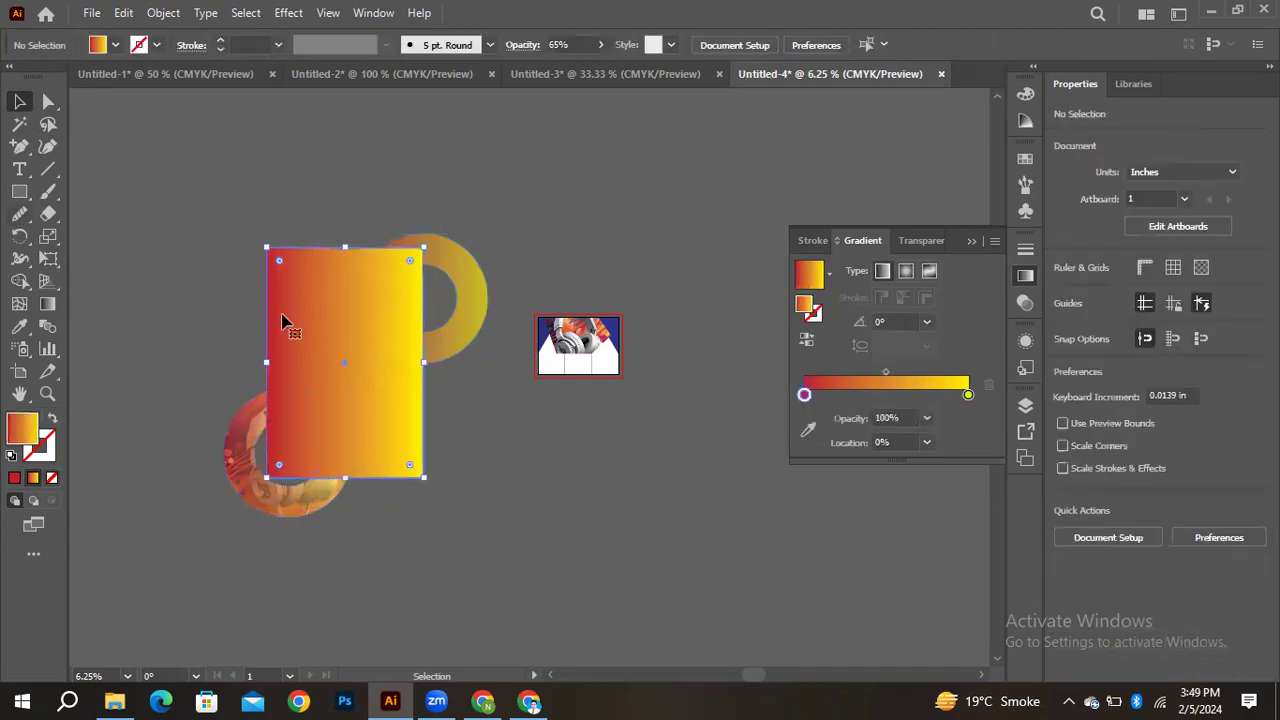
pyautogui.keyDown('shift'); pyautogui.click(255, 448); pyautogui.keyUp('shift')
pyautogui.keyDown('shift'); pyautogui.click(468, 275); pyautogui.keyUp('shift')
pyautogui.rightClick(396, 302)
pyautogui.click(434, 466)
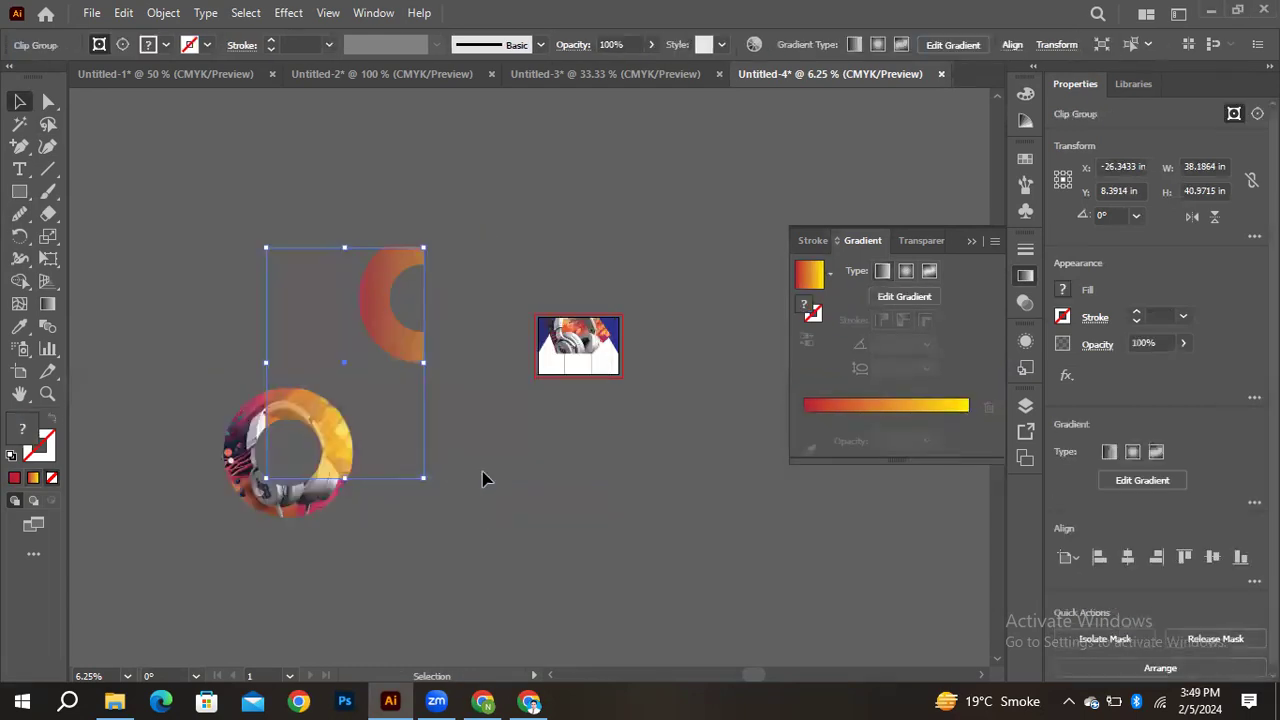
pyautogui.click(482, 478)
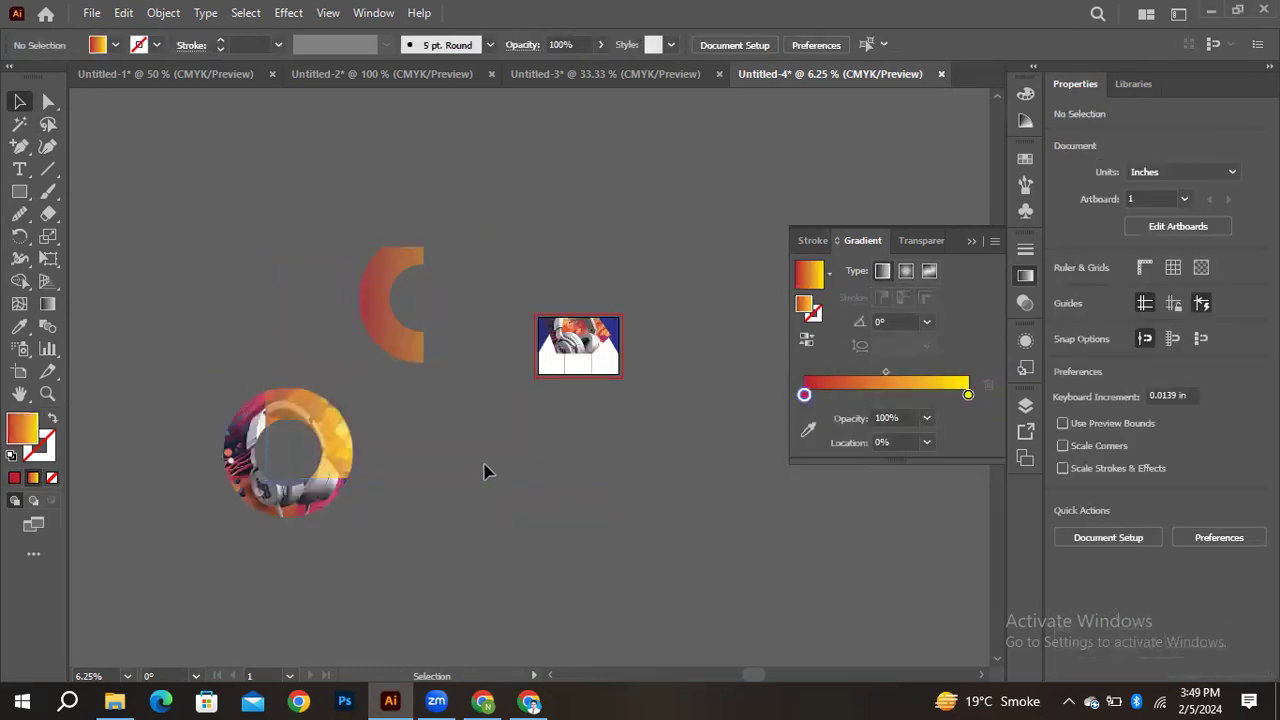
pyautogui.click(258, 440)
pyautogui.click(376, 441)
pyautogui.hotkey('ctrl', 'z')
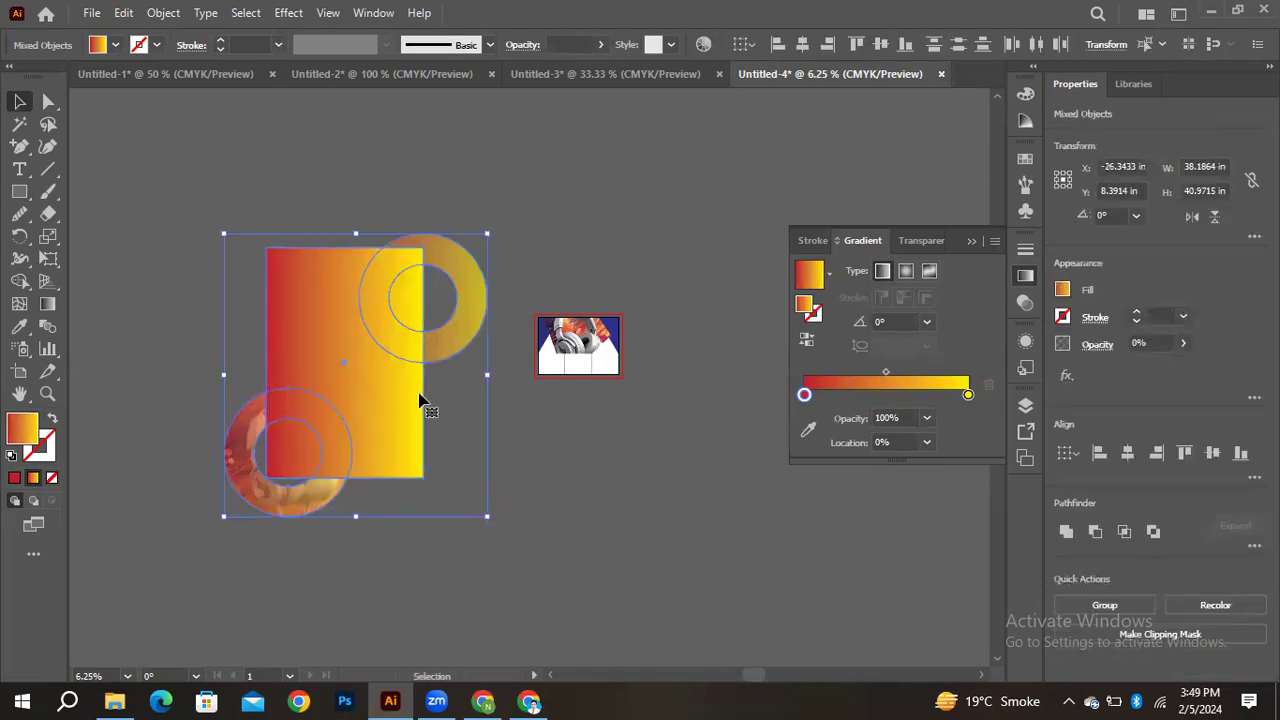
# Paste a copy of the rectangle in front, try to clip it with both rings, and undo these changes
pyautogui.click(520, 435)
pyautogui.click(366, 409)
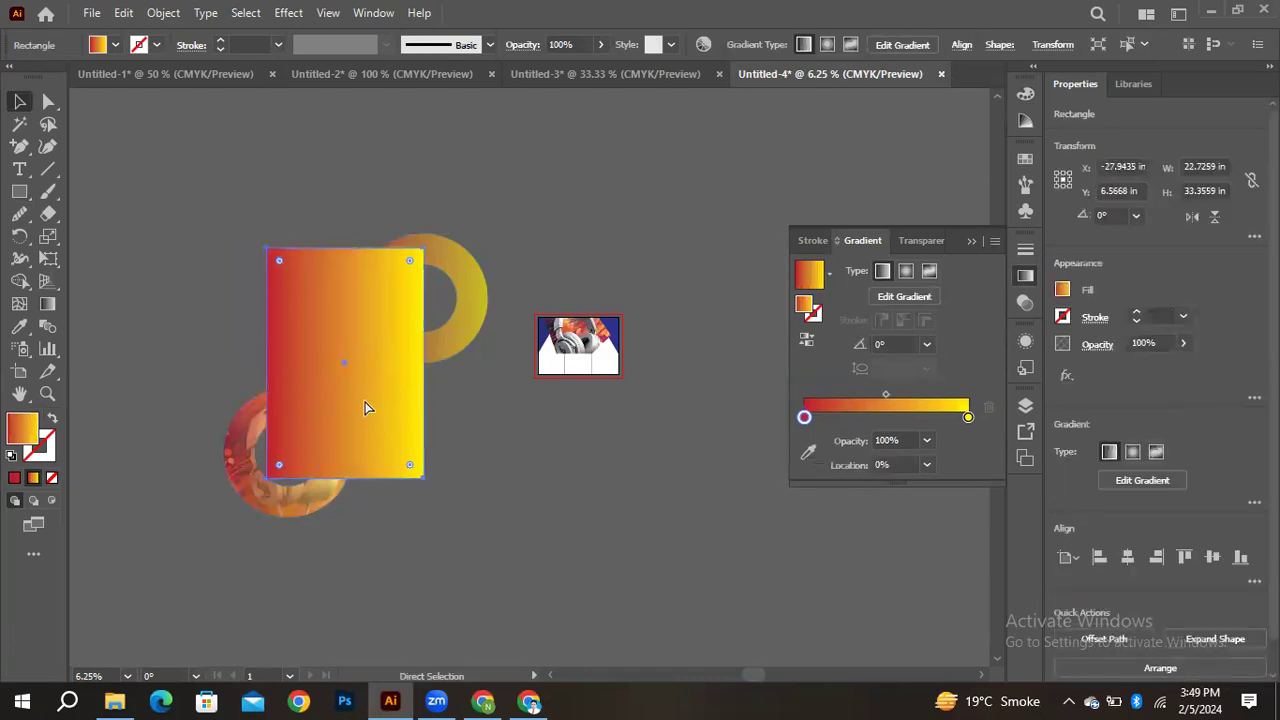
pyautogui.press('v')
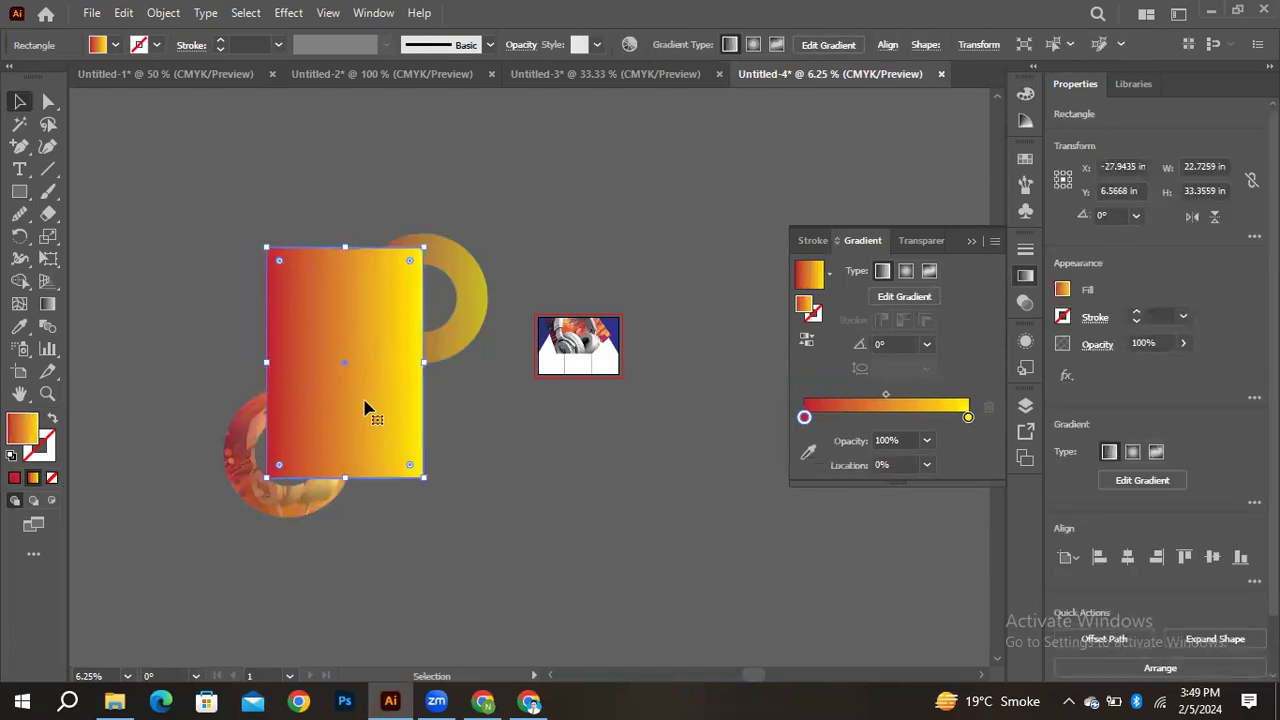
pyautogui.click(271, 123)
pyautogui.click(300, 350)
pyautogui.keyDown('shift'); pyautogui.click(250, 420); pyautogui.keyUp('shift')
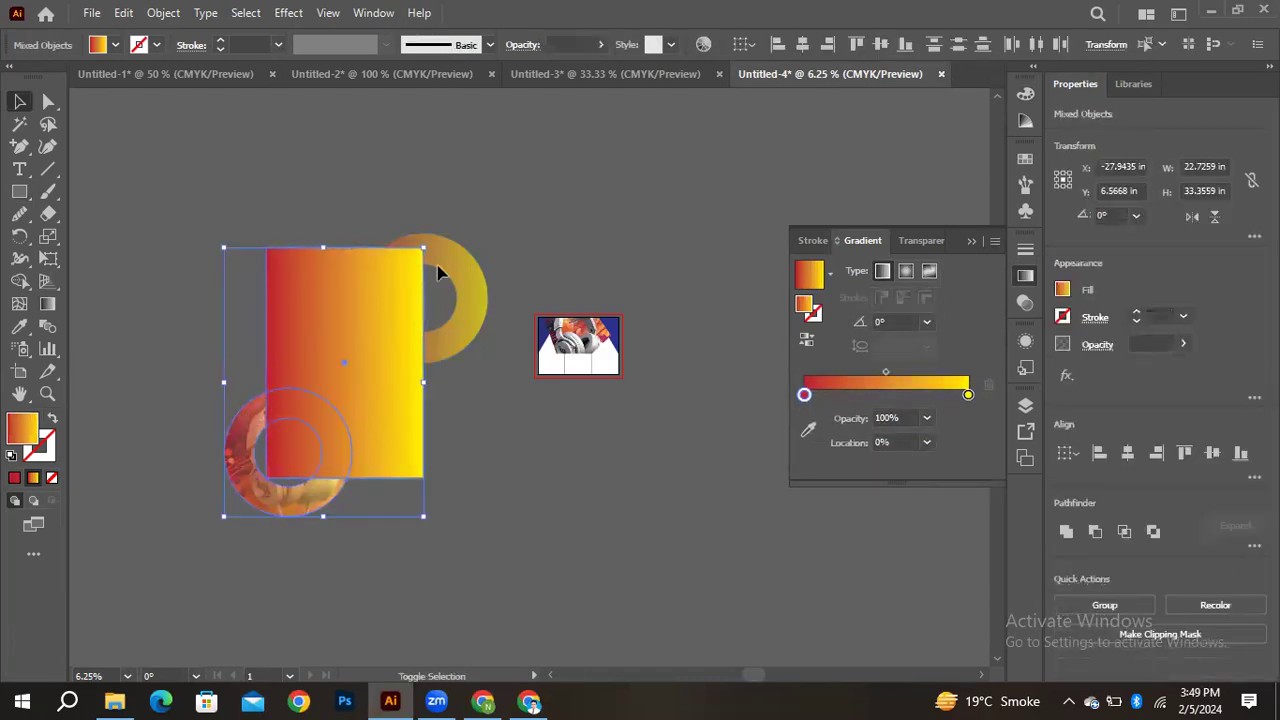
pyautogui.keyDown('shift'); pyautogui.click(463, 257); pyautogui.keyUp('shift')
pyautogui.rightClick(372, 316)
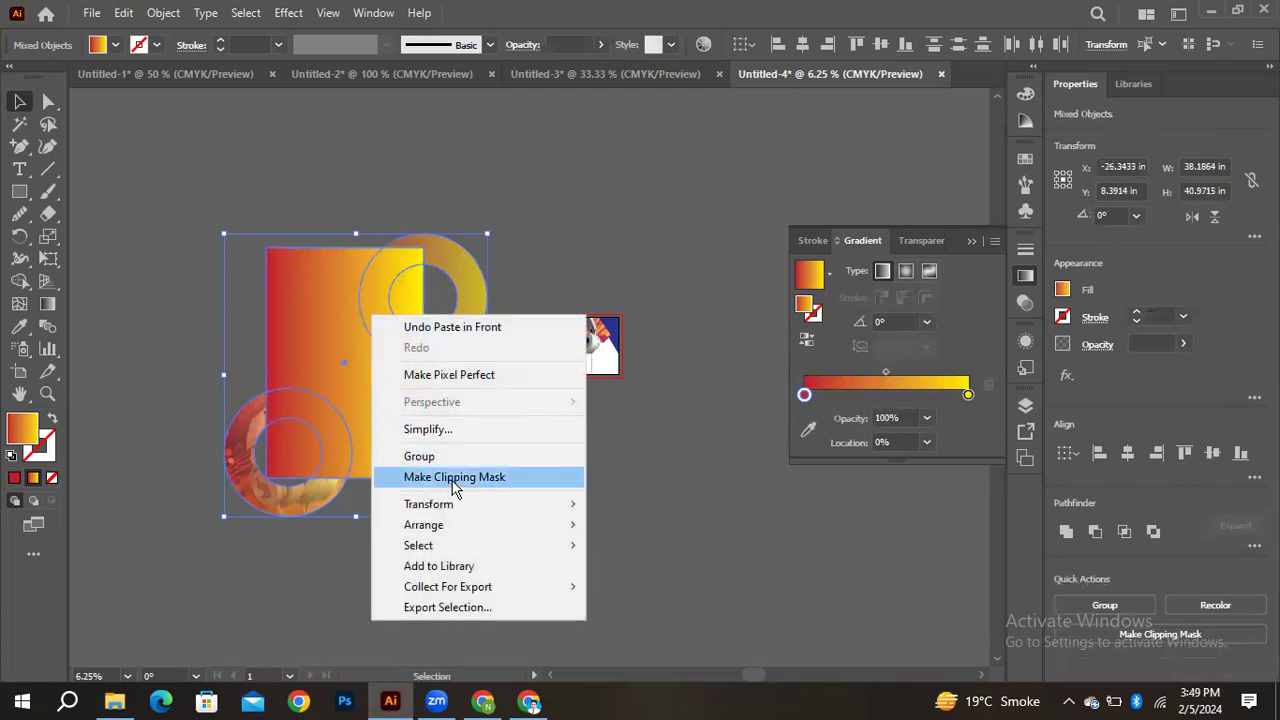
pyautogui.click(452, 478)
pyautogui.hotkey('ctrl', 'z')
pyautogui.hotkey('ctrl', 'z')
pyautogui.hotkey('ctrl', 'z')
pyautogui.hotkey('ctrl', 'z')
pyautogui.hotkey('ctrl', 'z')
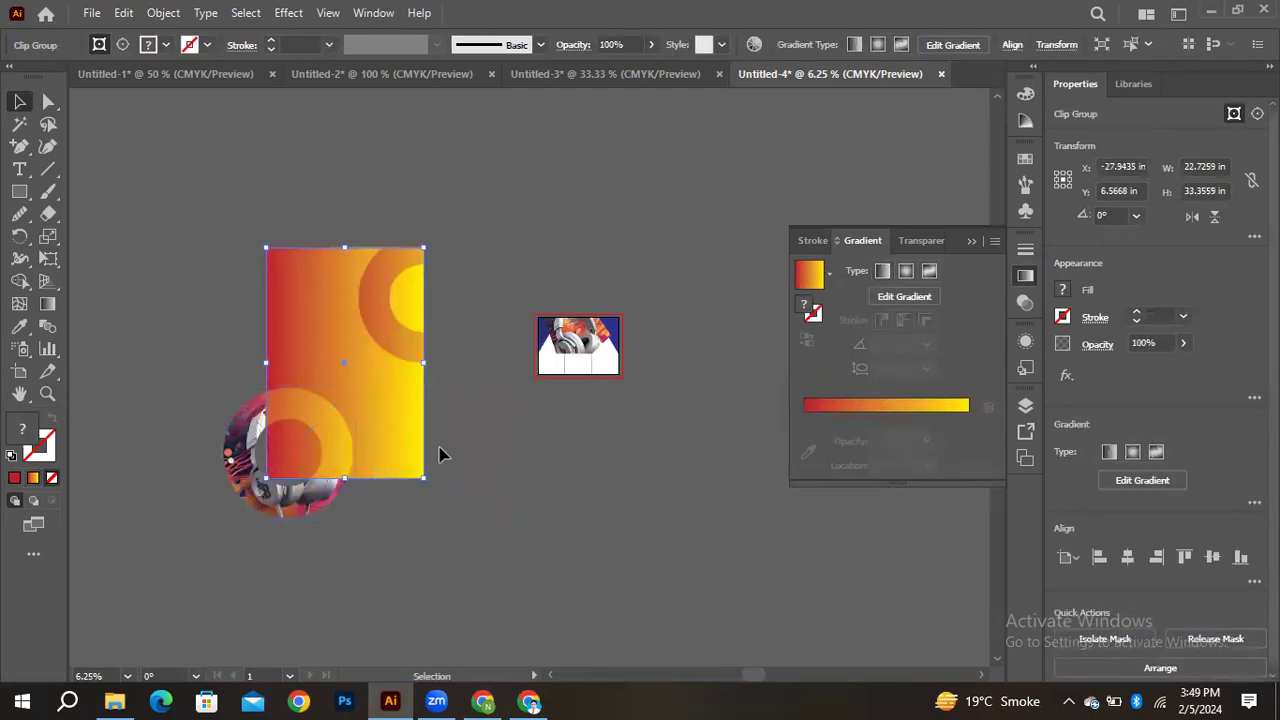
# Add the headphones image to the selected rings and rectangle, and make a clipping mask from them all
pyautogui.keyDown('shift'); pyautogui.click(250, 440); pyautogui.keyUp('shift')
pyautogui.rightClick(343, 384)
pyautogui.click(429, 234)
pyautogui.click(556, 548)
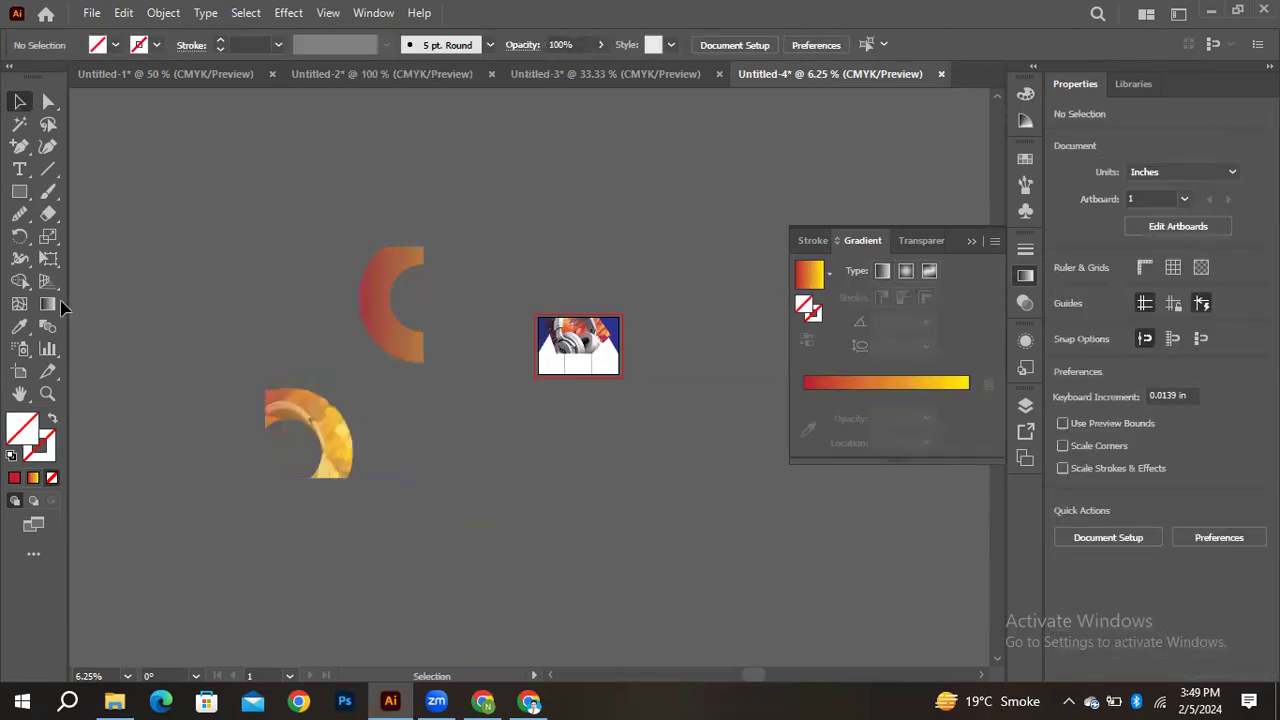
# Switch to the browser to examine the Free Brochure Template and related brochure designs on Pinterest, and return to the clipped artwork in Illustrator
pyautogui.click(483, 700)
pyautogui.click(529, 700)
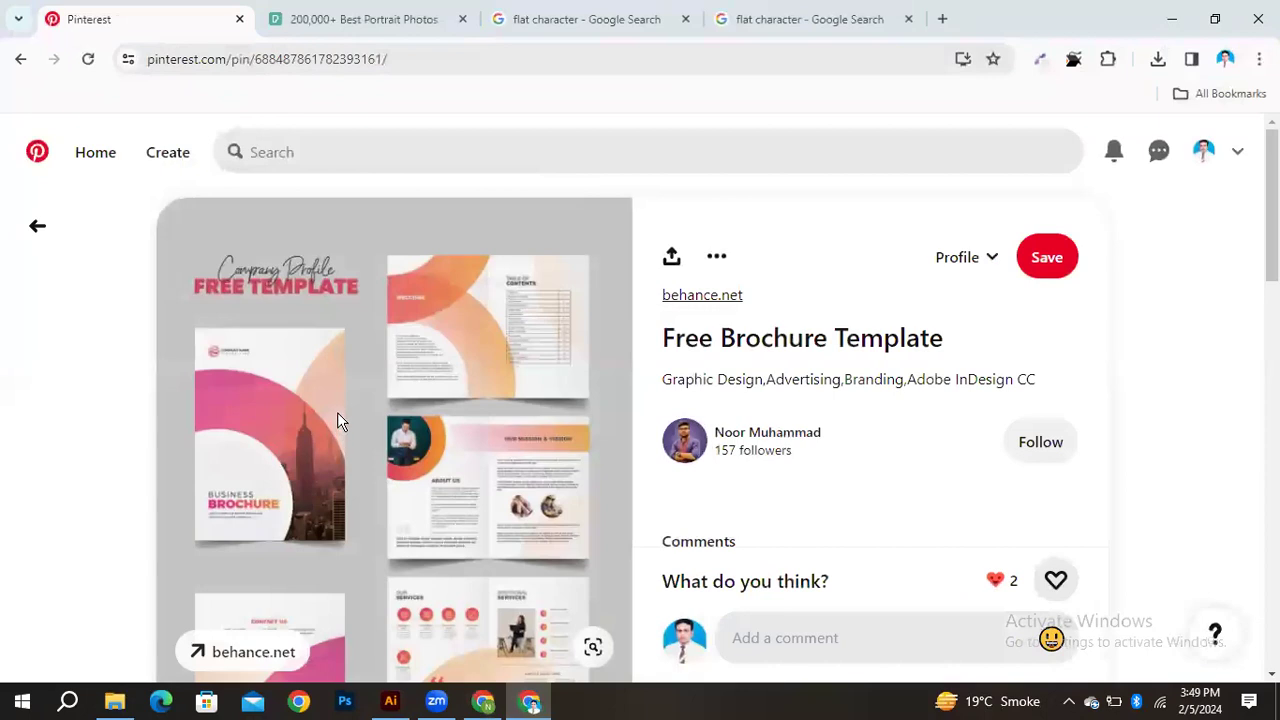
pyautogui.scroll(-5, 335, 410)
pyautogui.scroll(-5, 346, 378)
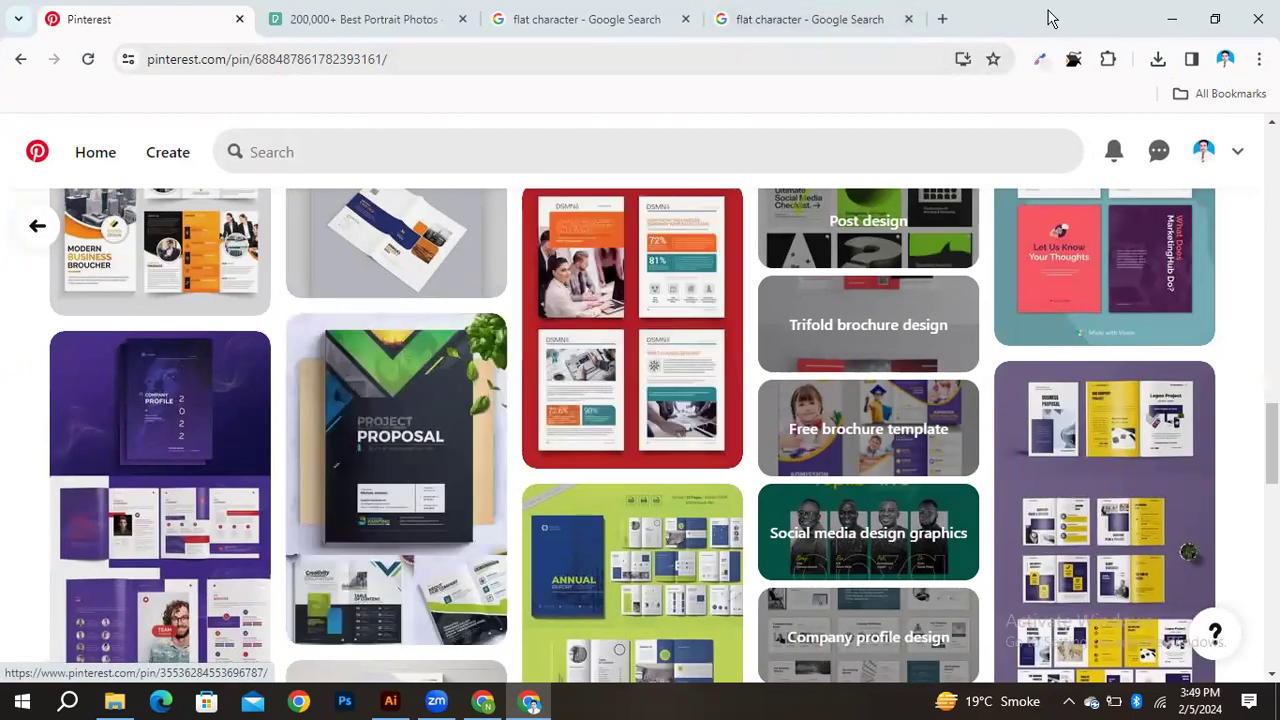
pyautogui.click(1170, 20)
pyautogui.click(1172, 20)
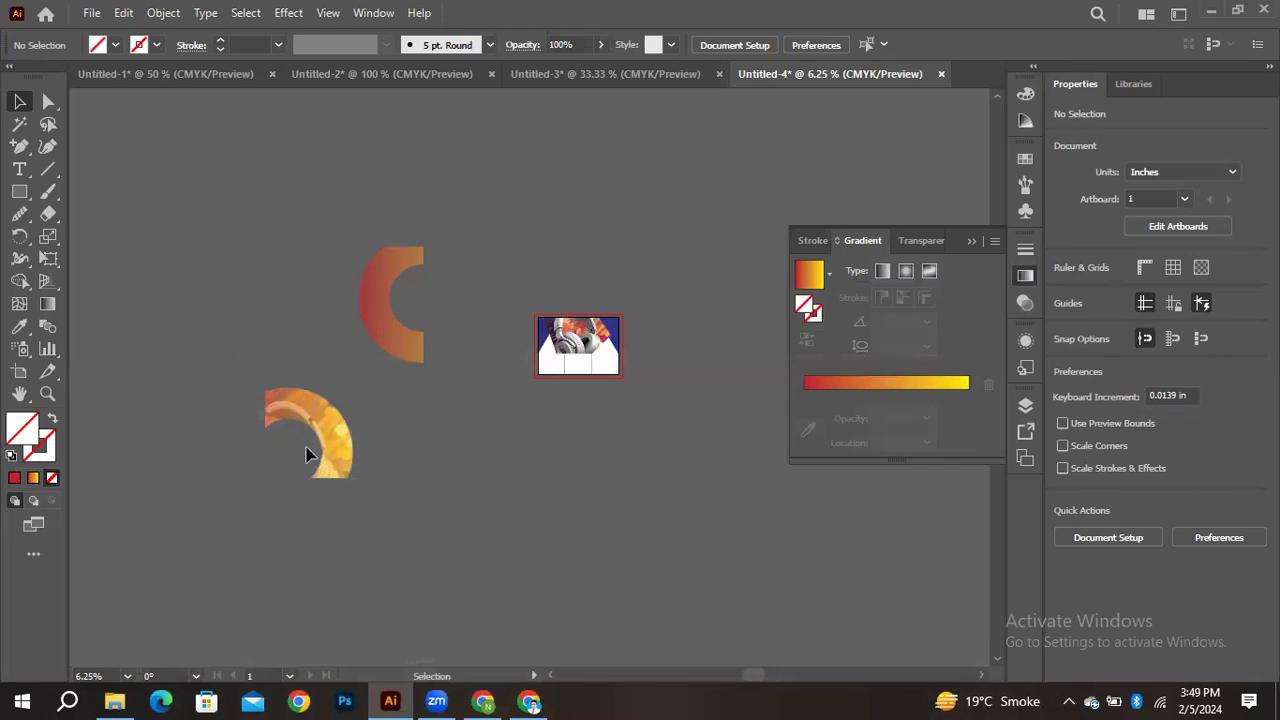
pyautogui.moveTo(268, 248); pyautogui.dragTo(430, 450)
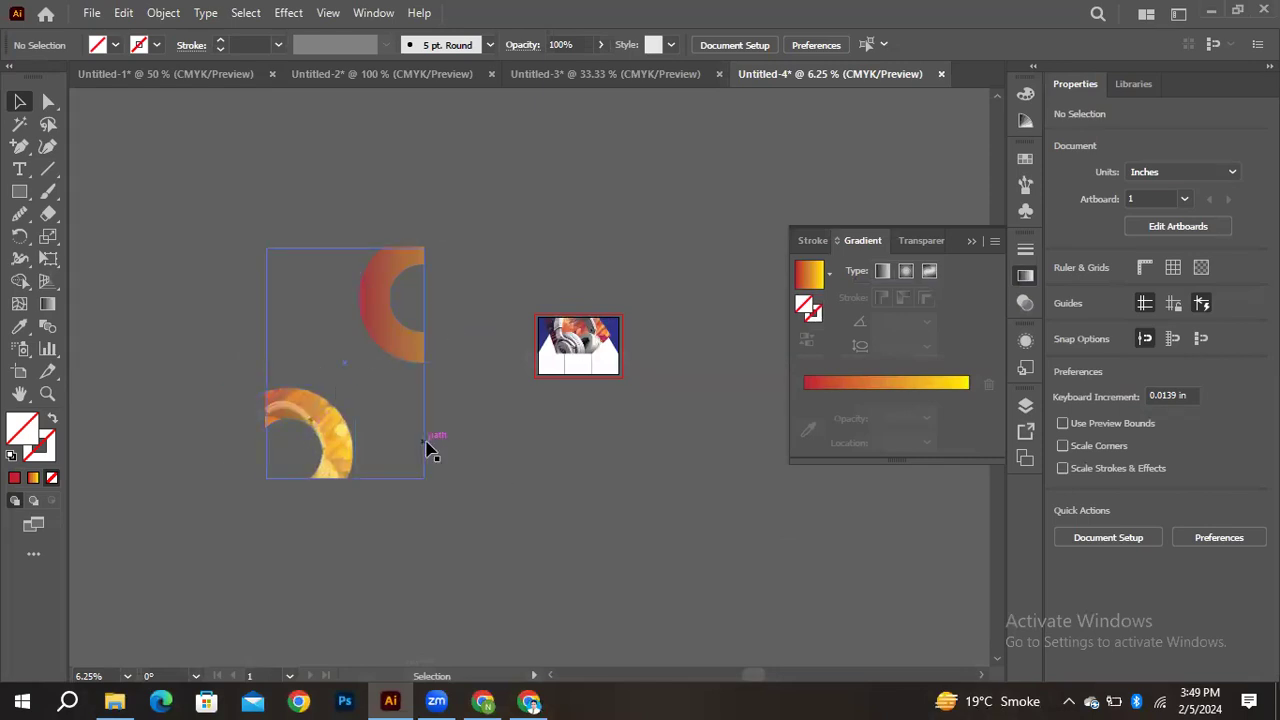